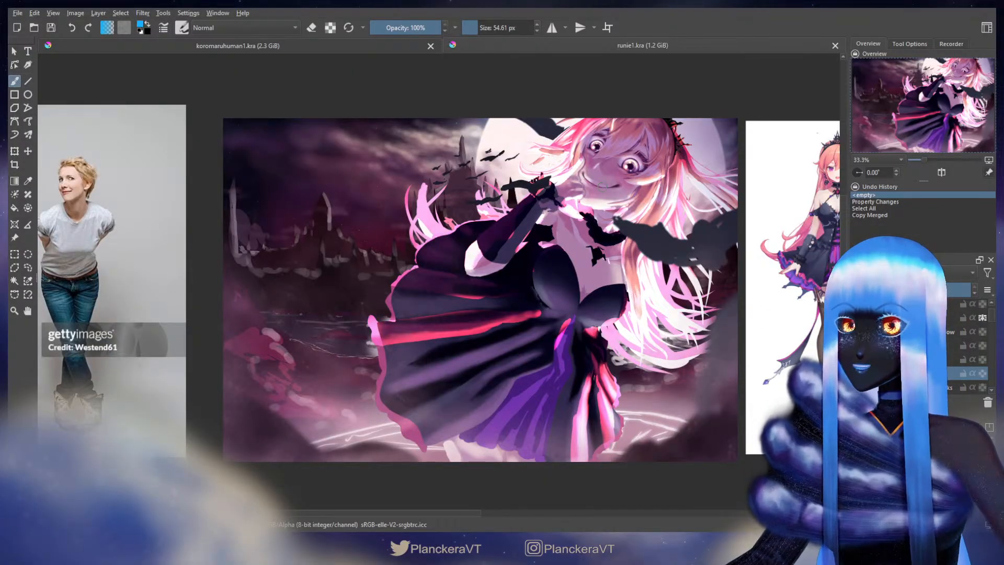
Hide the foreground bats and fog along with the glow and shading effects over the character
scroll(972, 348, "down", 1)
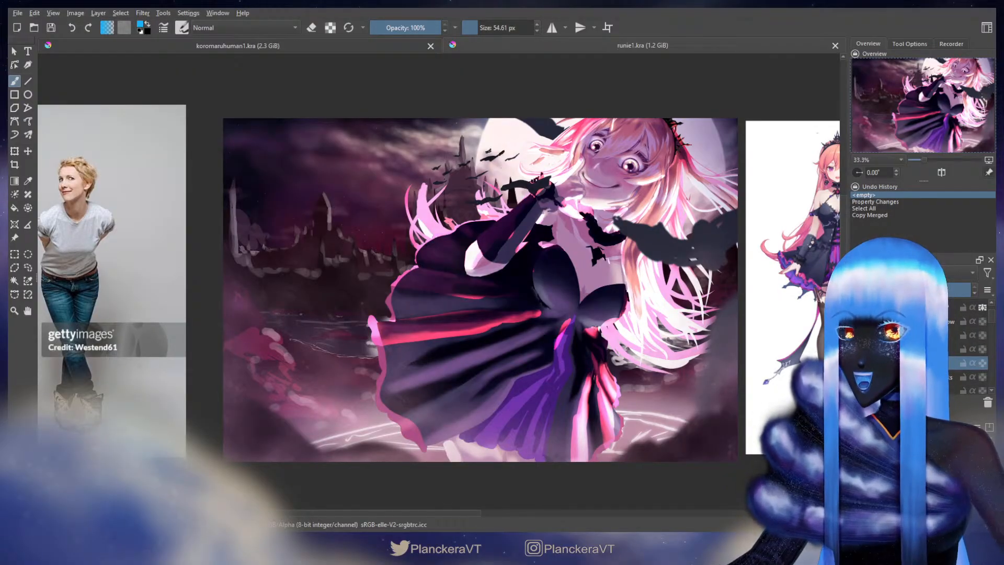
scroll(972, 348, "down", 1)
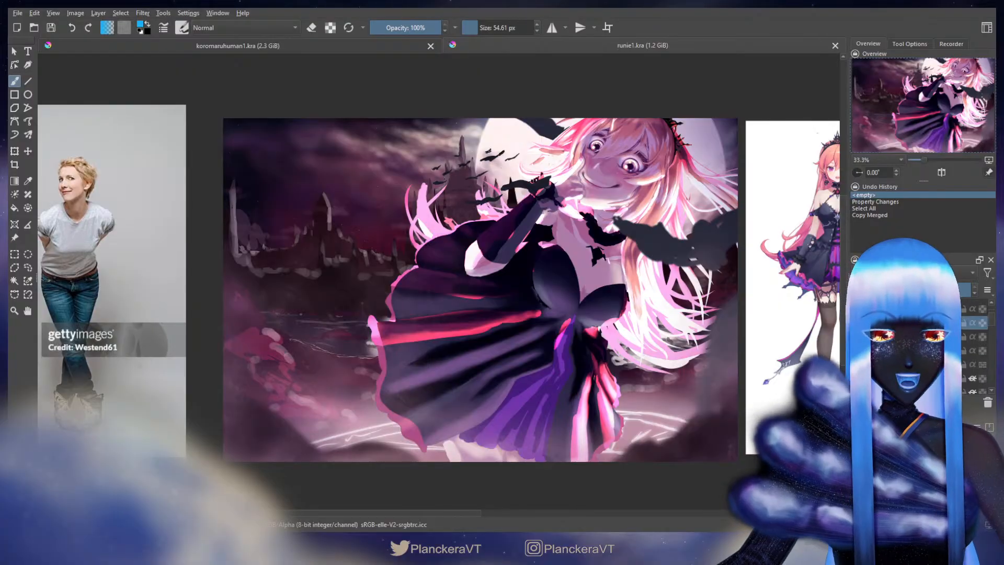
scroll(972, 348, "up", 2)
left_click(858, 333)
scroll(972, 348, "down", 2)
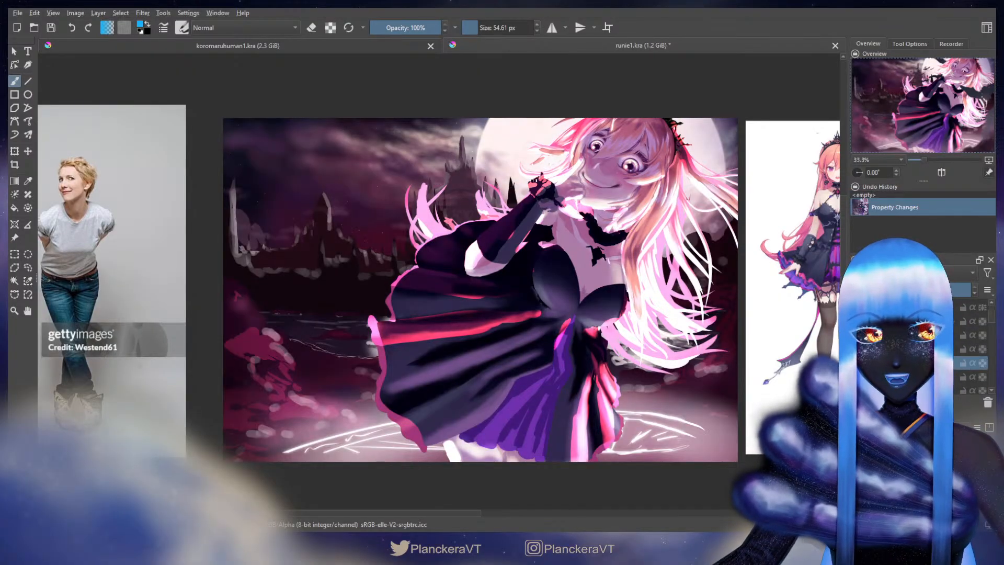
left_click(858, 338)
left_click(857, 352)
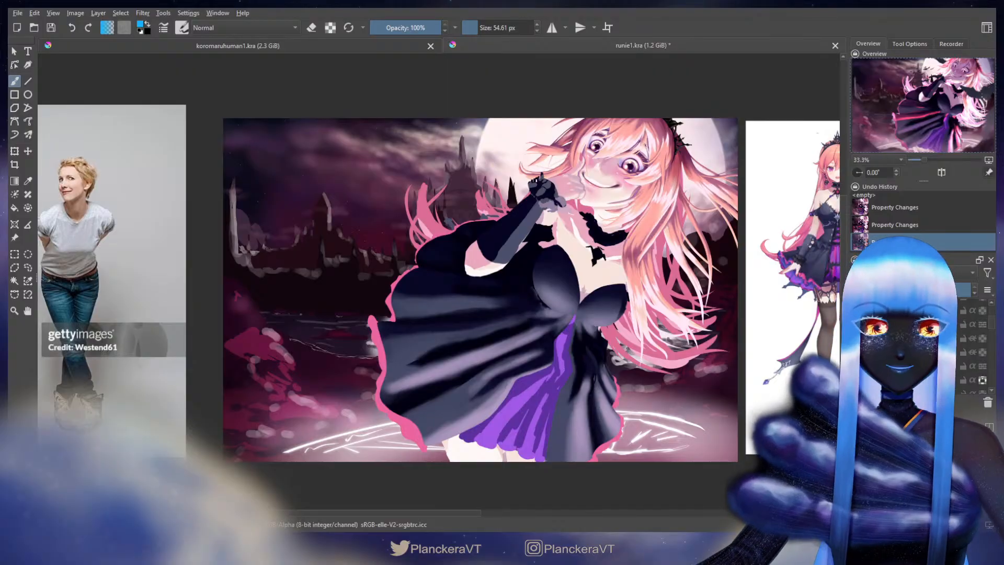
Select the layer that holds the character's face and smiling mouth
scroll(972, 347, "down", 1)
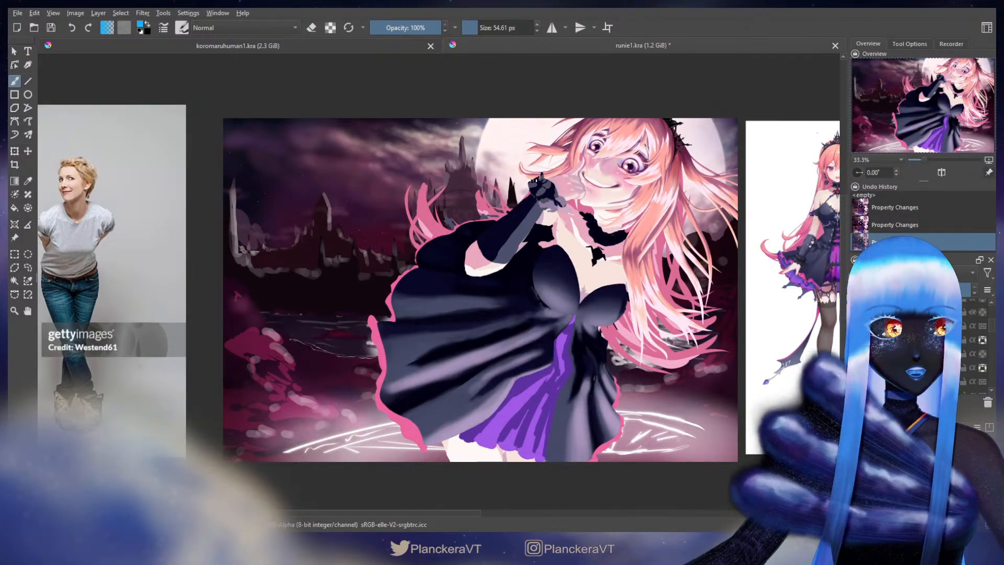
scroll(965, 375, "down", 1)
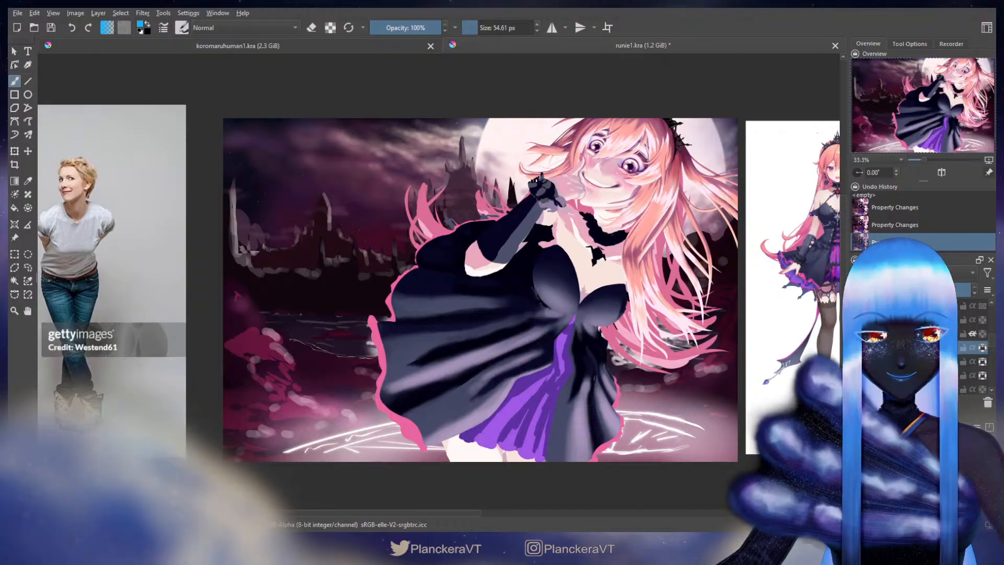
left_click(973, 347)
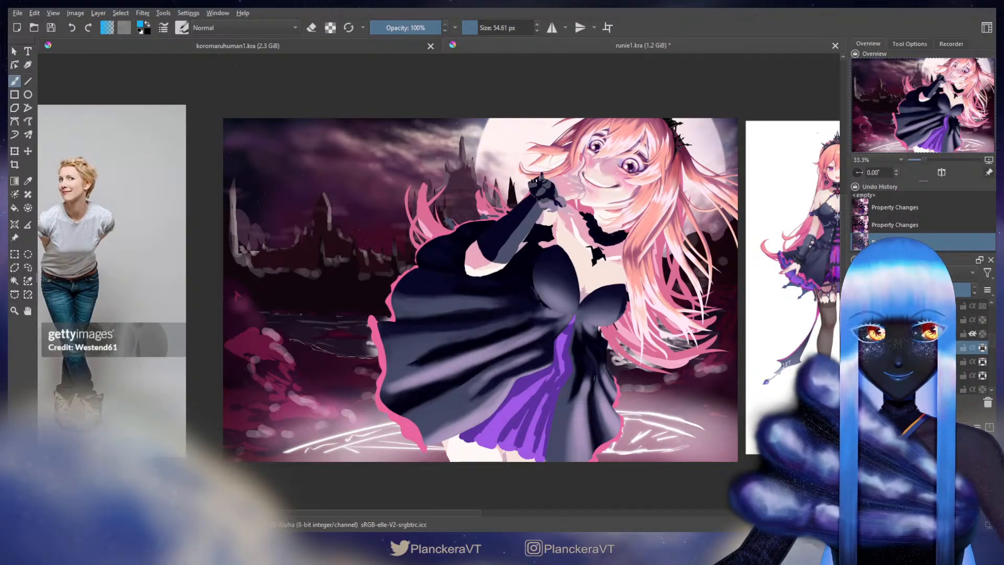
scroll(668, 317, "up", 2)
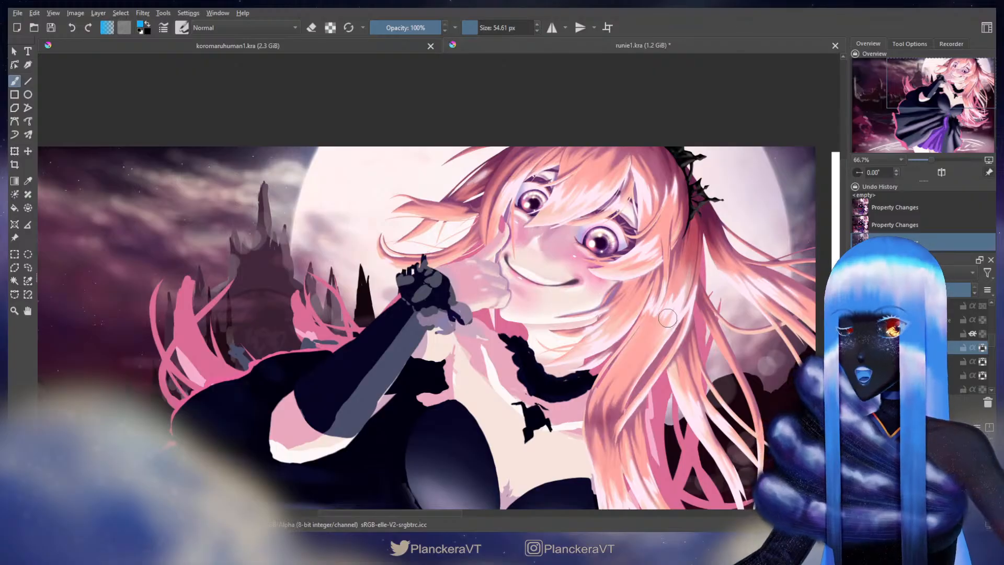
Try to outline the smiling mouth with a freehand selection and shift it slightly
left_click(32, 267)
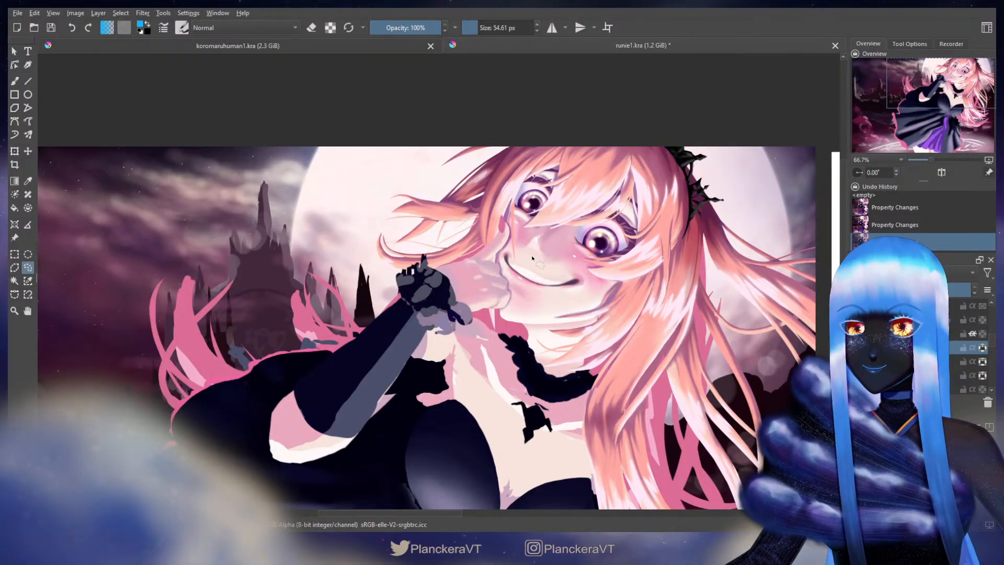
left_click(517, 250)
left_click_drag(501, 249, 506, 278)
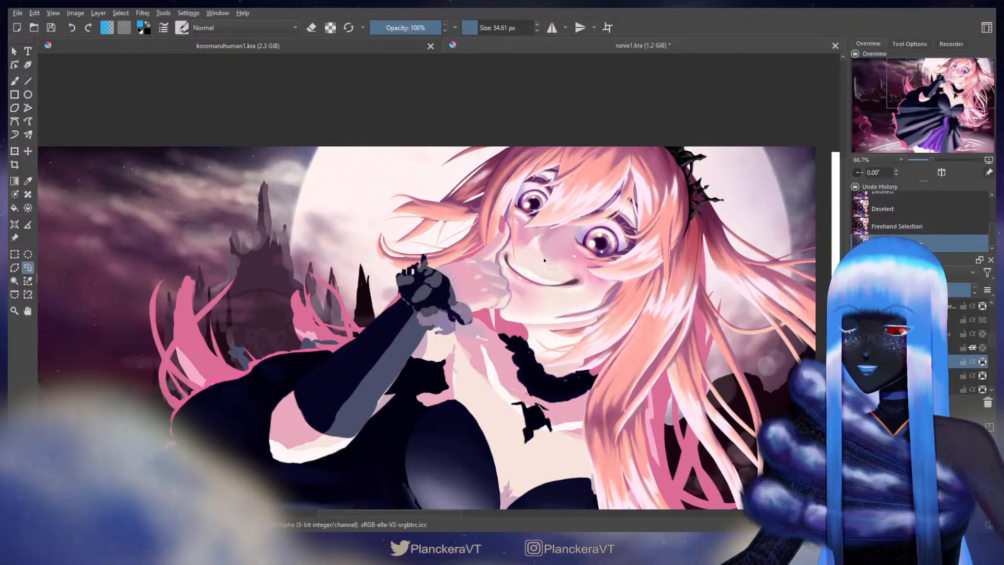
key("ctrl+z")
key("ctrl+z")
mouse_move(529, 260)
left_mouse_down()
mouse_move(503, 249)
mouse_move(499, 268)
mouse_move(529, 294)
mouse_move(576, 296)
mouse_move(592, 281)
mouse_move(578, 264)
mouse_move(527, 260)
left_mouse_up()
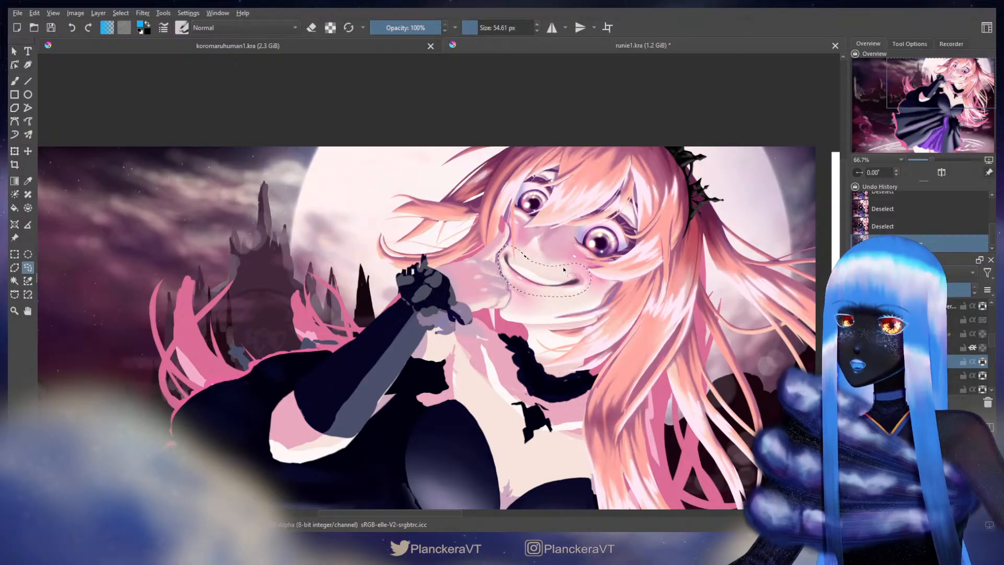
key("t")
left_click_drag(553, 270, 555, 266)
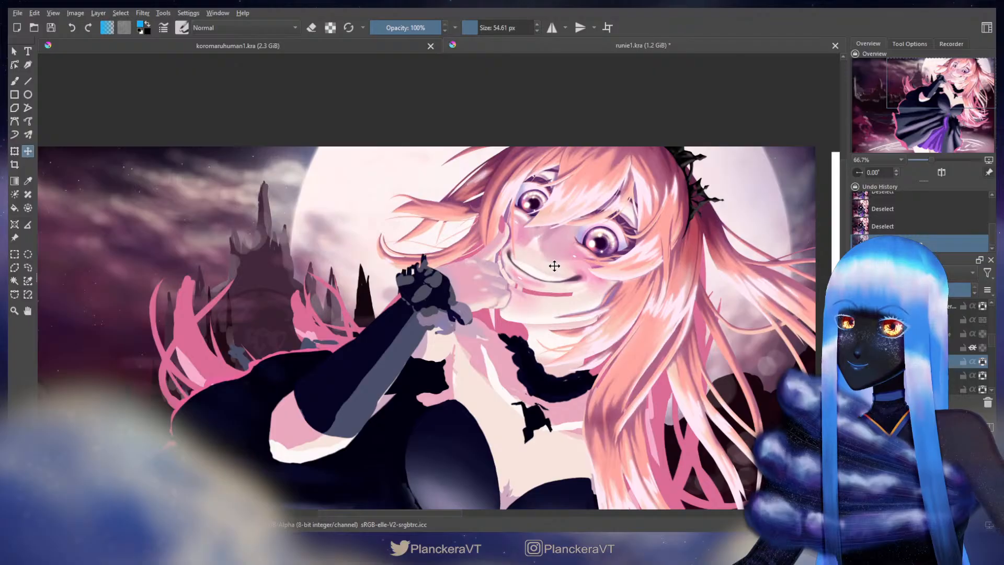
key("ctrl+z")
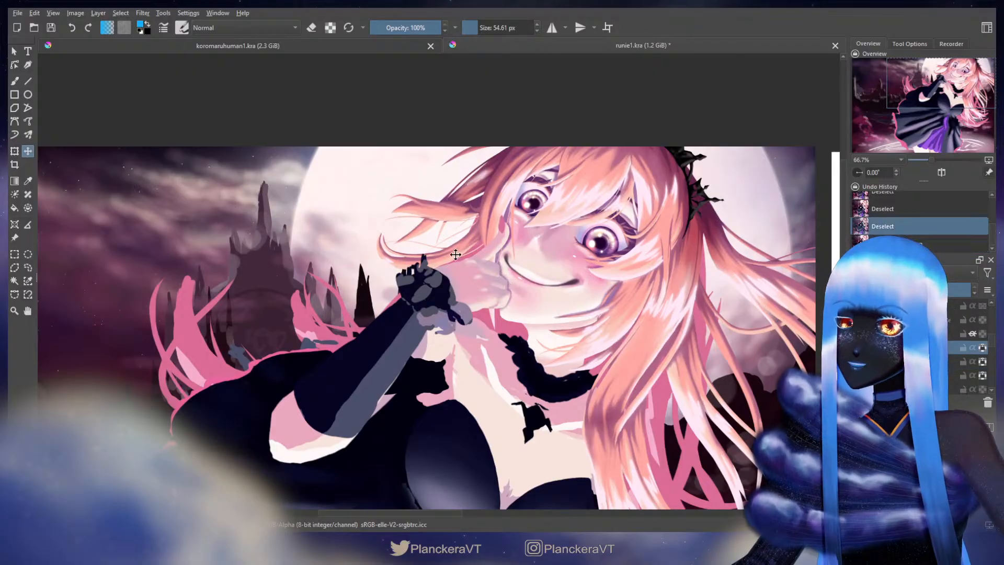
Select the mouth with a freehand outline, move it slightly upward on the face, and clear the selection
left_click(28, 267)
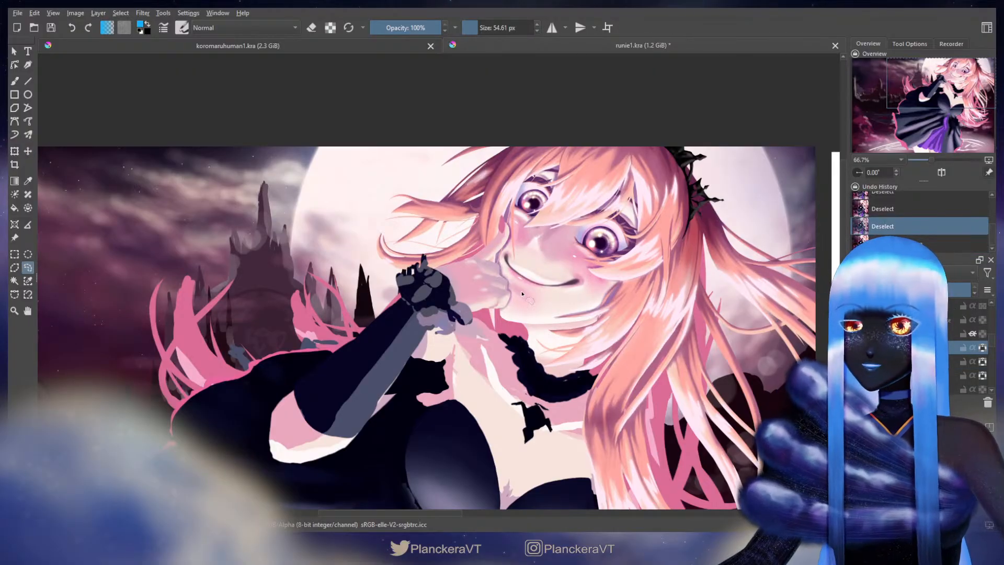
mouse_move(521, 251)
left_mouse_down()
mouse_move(532, 265)
mouse_move(515, 250)
mouse_move(501, 256)
mouse_move(508, 289)
mouse_move(533, 302)
mouse_move(589, 285)
mouse_move(505, 250)
mouse_move(550, 272)
left_mouse_up()
key("t")
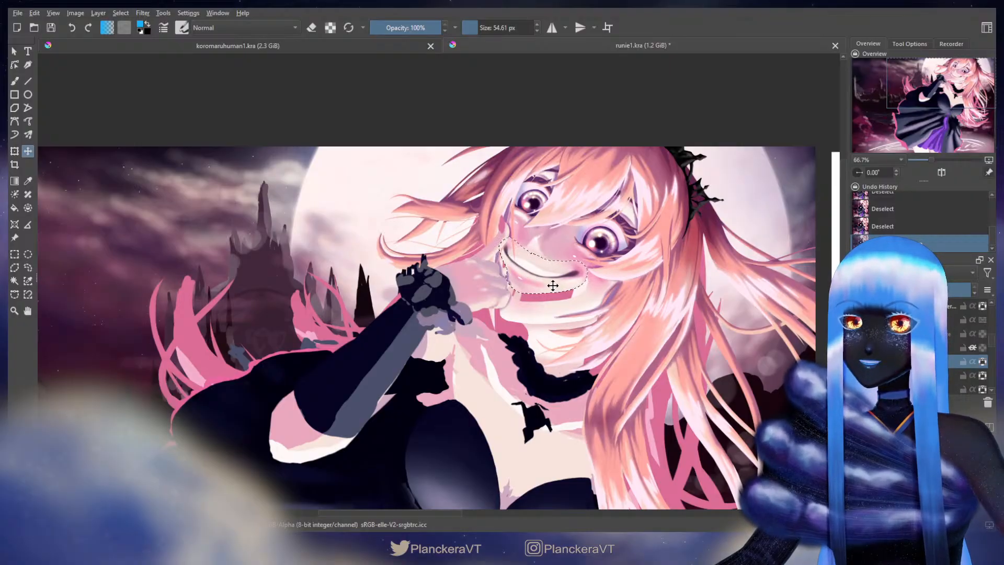
key("b")
key("ctrl+shift+a")
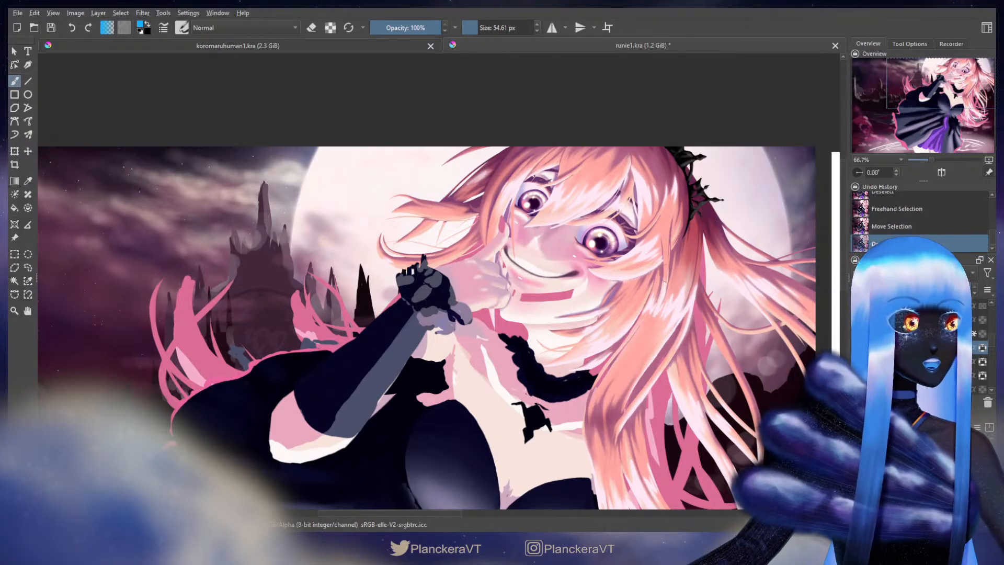
Try to shift the raised gloved hand's layer slightly toward the mouth
scroll(983, 341, "down", 3)
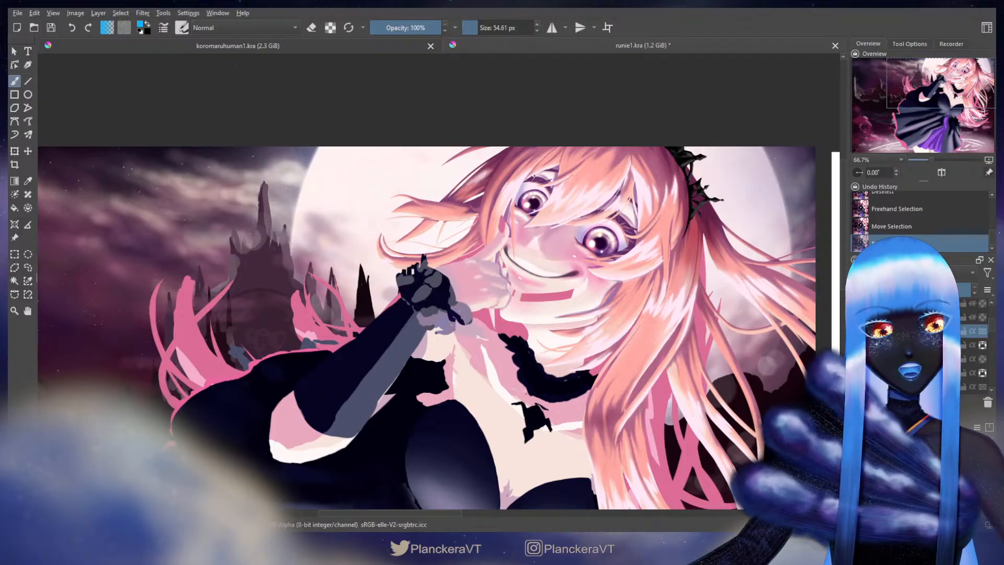
key("t")
left_click_drag(495, 258, 500, 258)
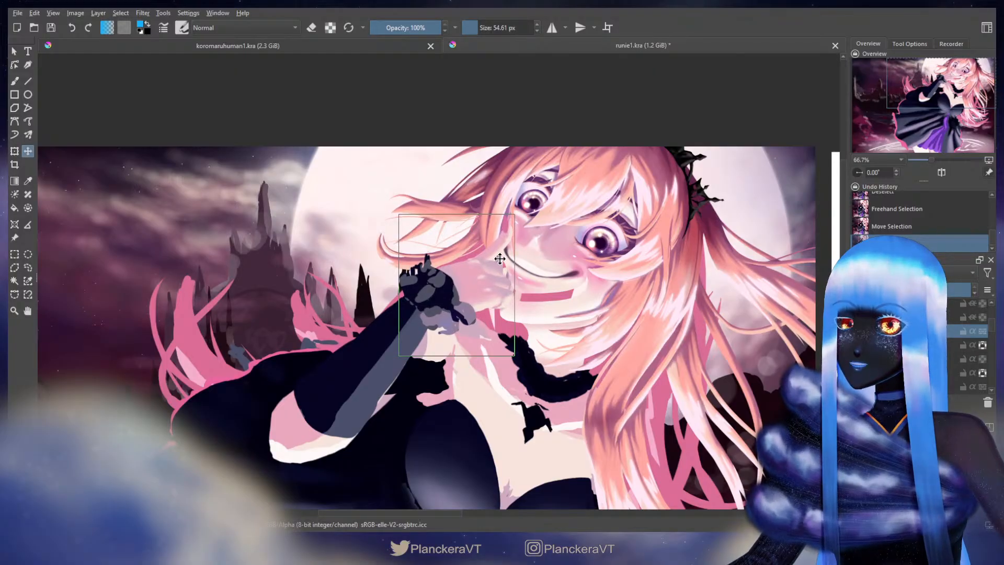
key("ctrl+shift+a")
key("b")
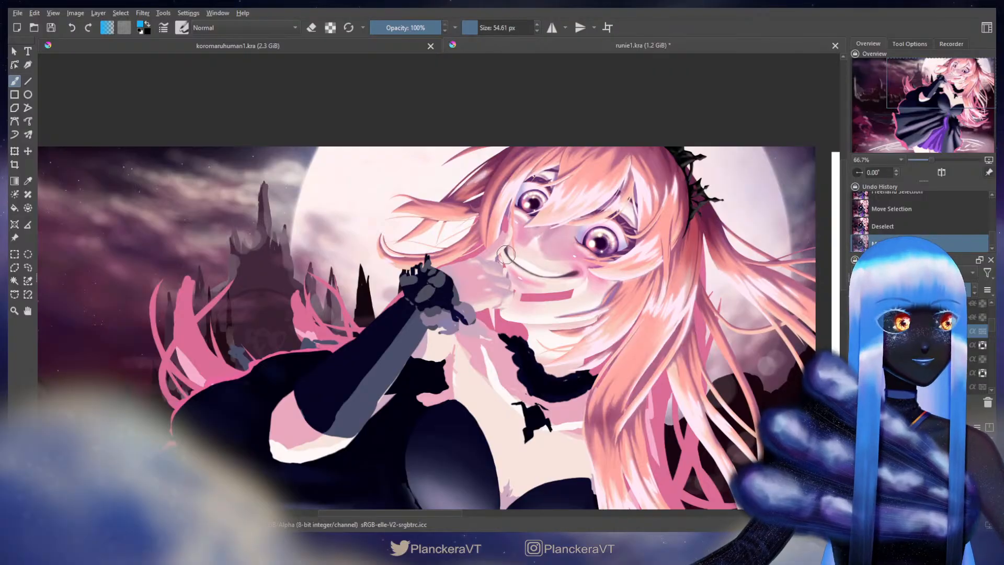
left_click(906, 225)
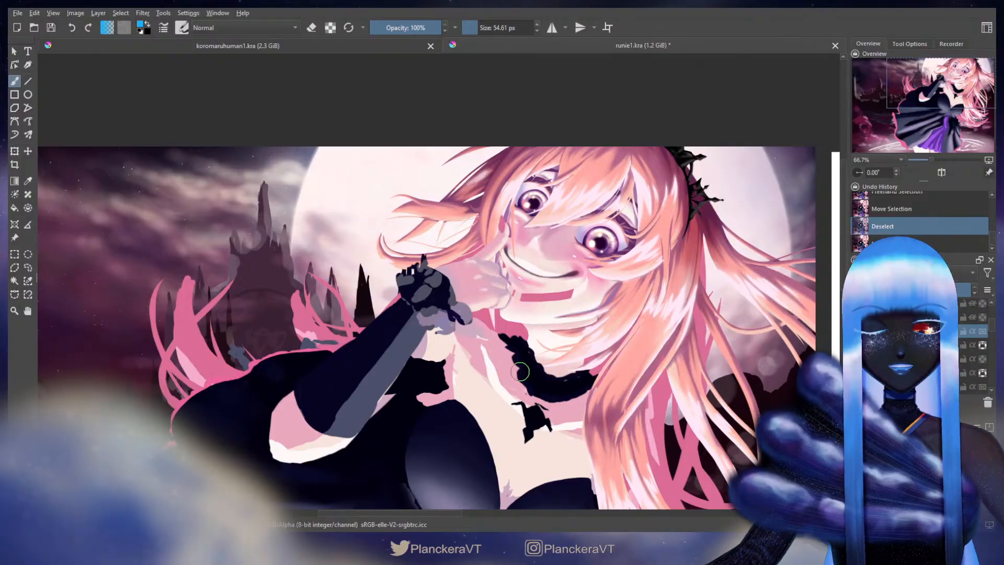
Try extending the corner of the smile beside the finger with small black brush strokes on a new layer
key("bracketleft")
key("bracketleft")
key("bracketleft")
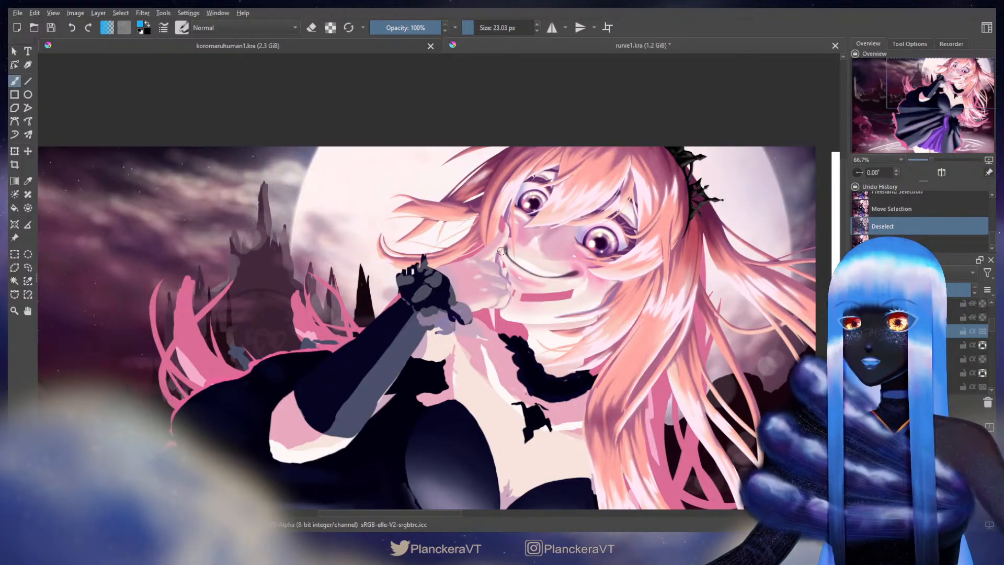
left_click_drag(501, 251, 505, 248)
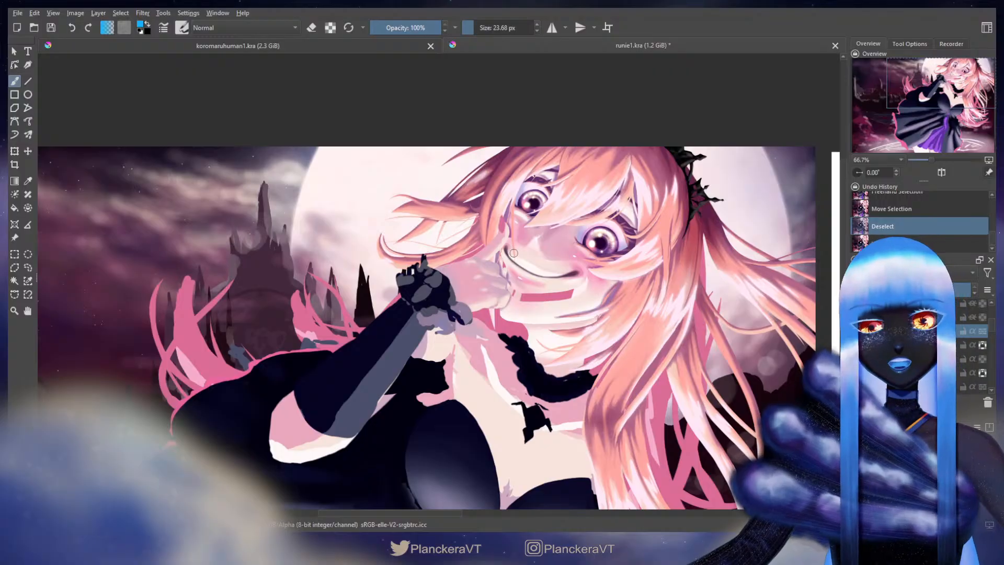
key("ctrl+shift+z")
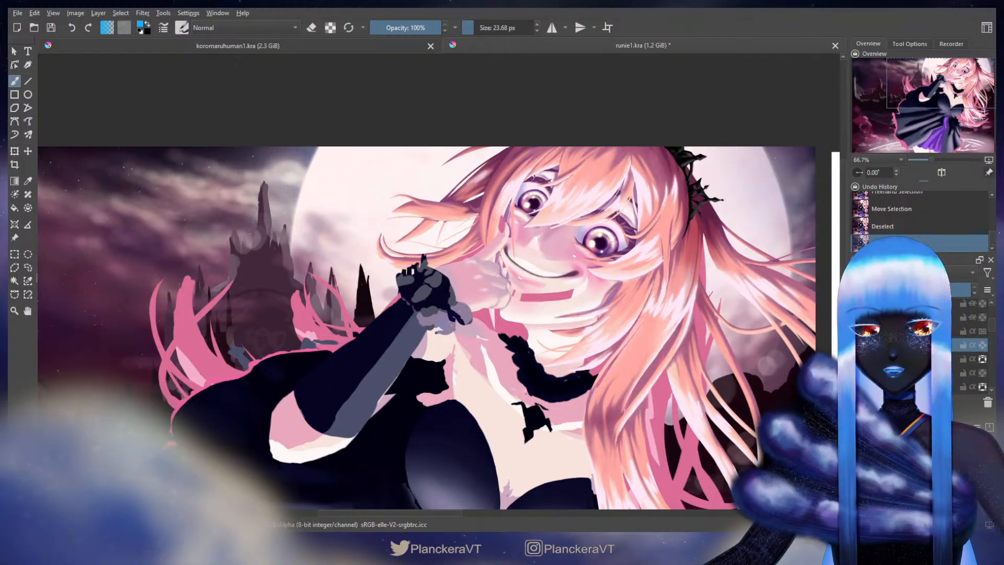
key("d")
mouse_move(504, 250)
left_mouse_down()
mouse_move(502, 261)
mouse_move(505, 252)
left_mouse_up()
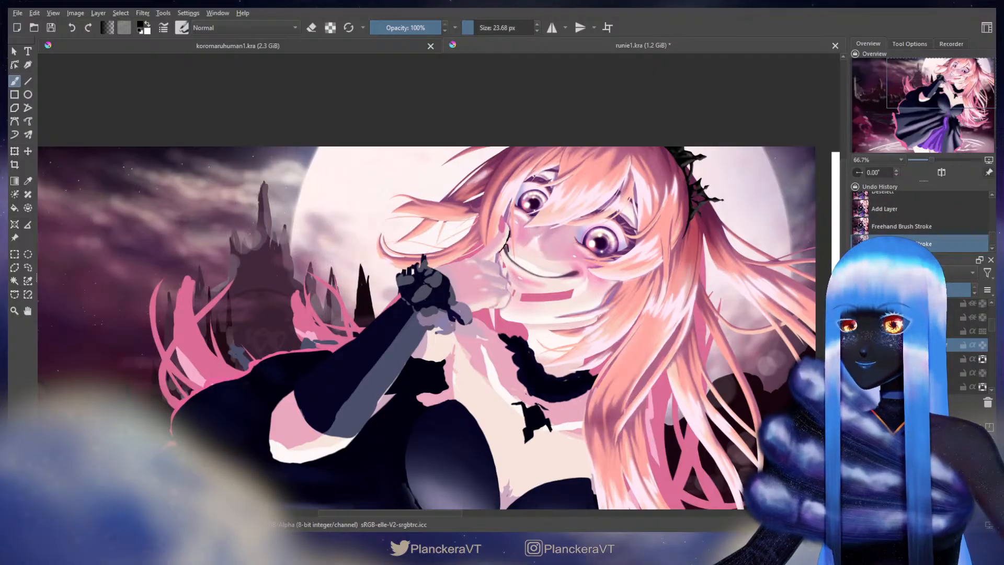
left_click_drag(509, 240, 498, 253)
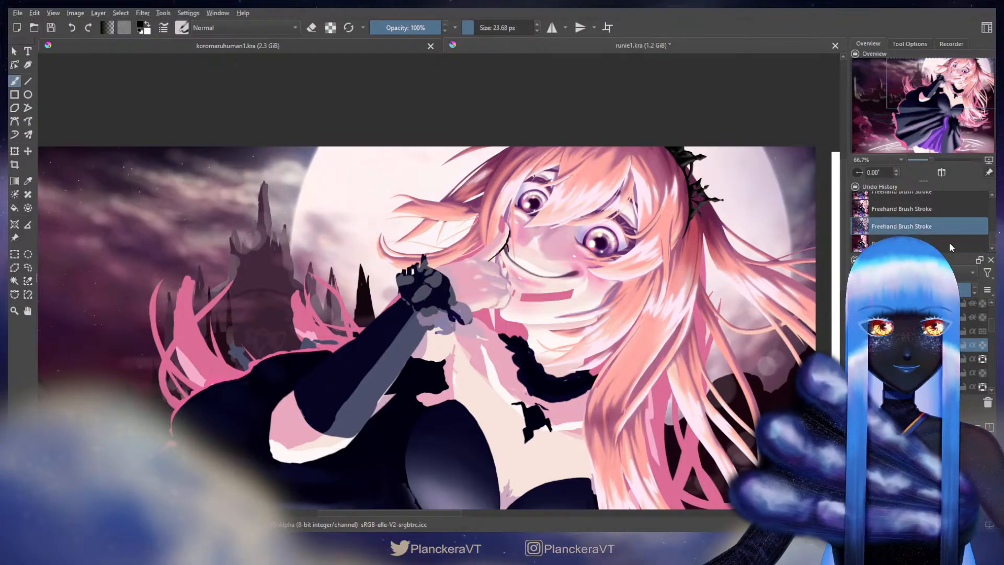
left_click(910, 331)
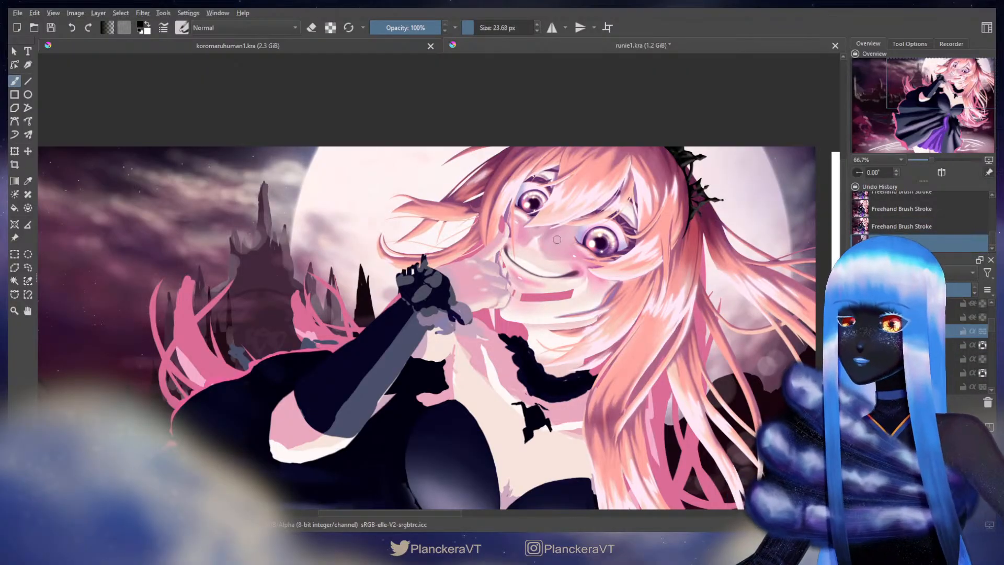
Move the raised gloved hand's layer slightly toward the corner of the smile
key("t")
left_click_drag(541, 238, 542, 238)
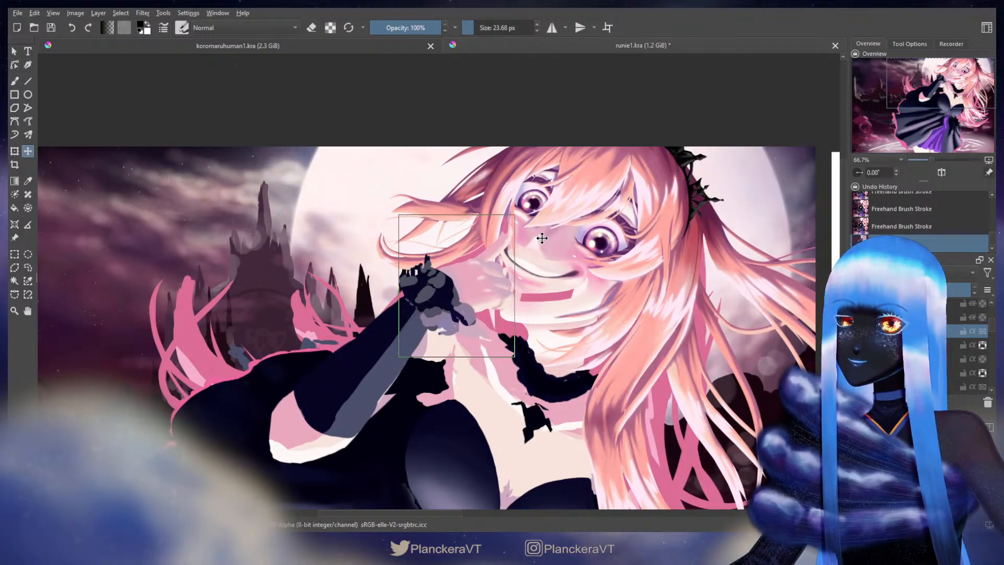
key("b")
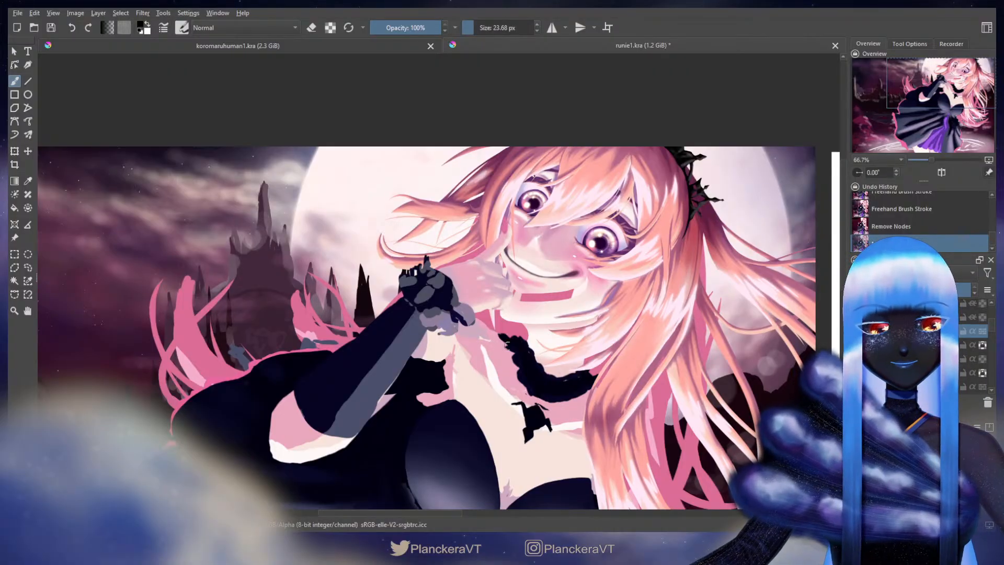
Try lowering the head and hair relative to the raised hand and body
left_click(912, 387)
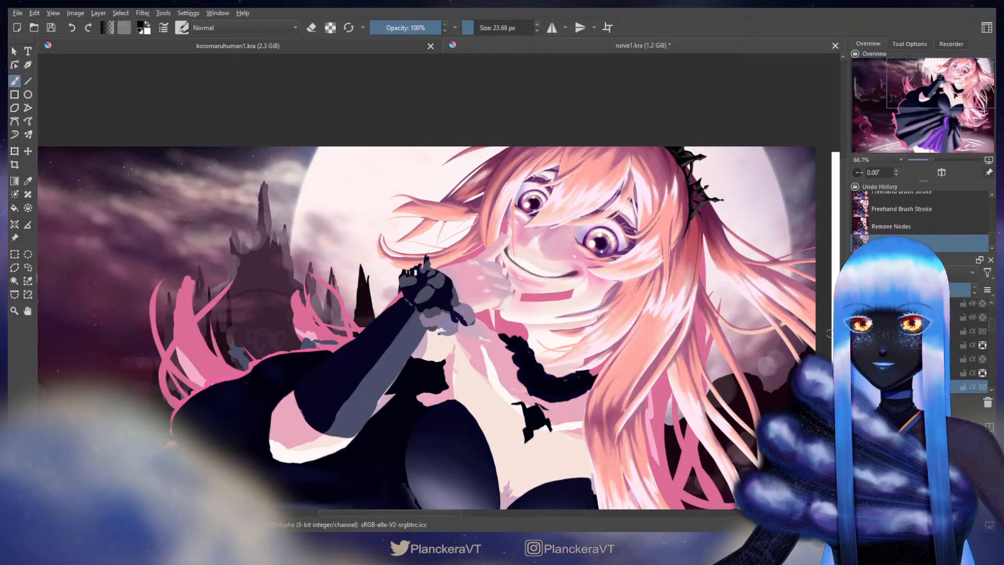
key("t")
left_click_drag(597, 184, 595, 212)
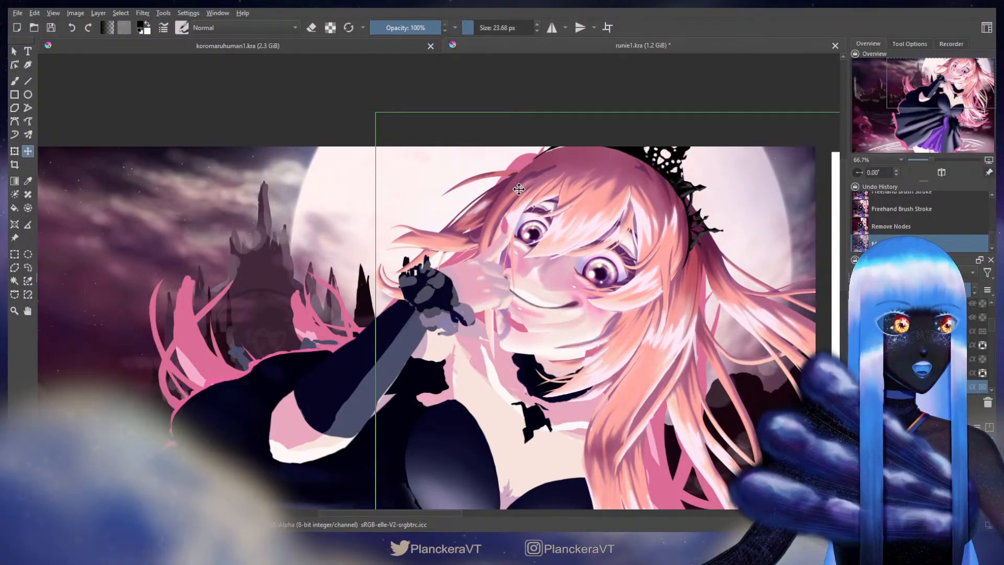
left_click_drag(567, 241, 567, 263)
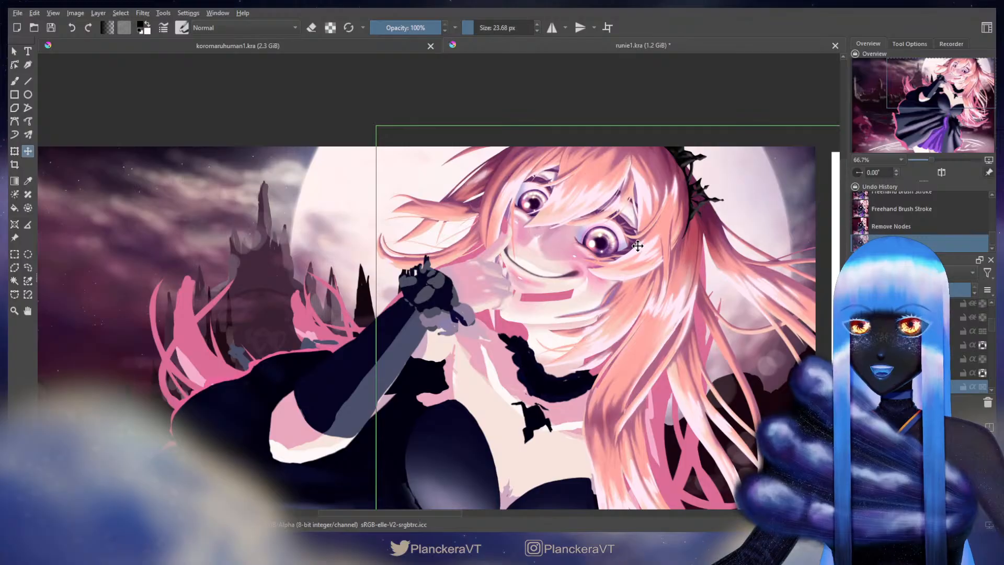
key("b")
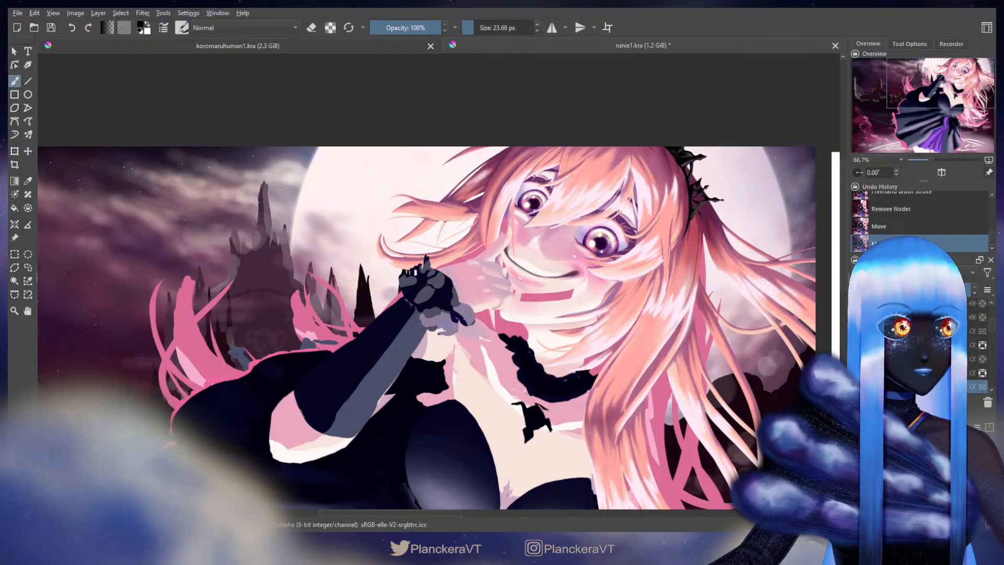
Locate the face layer and hide the pink shading layer that covers the face
scroll(990, 337, "down", 3)
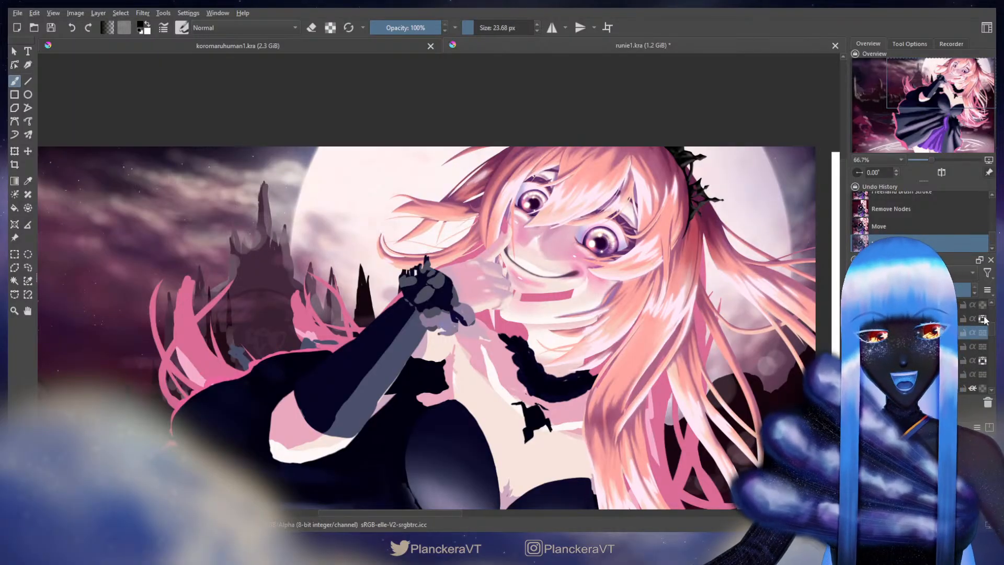
scroll(992, 334, "down", 4)
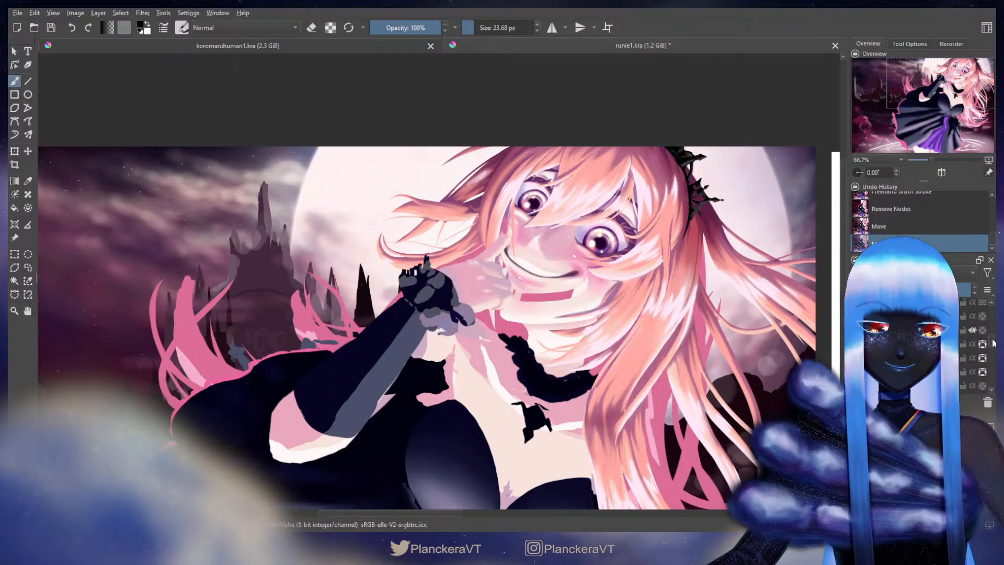
left_click(983, 343)
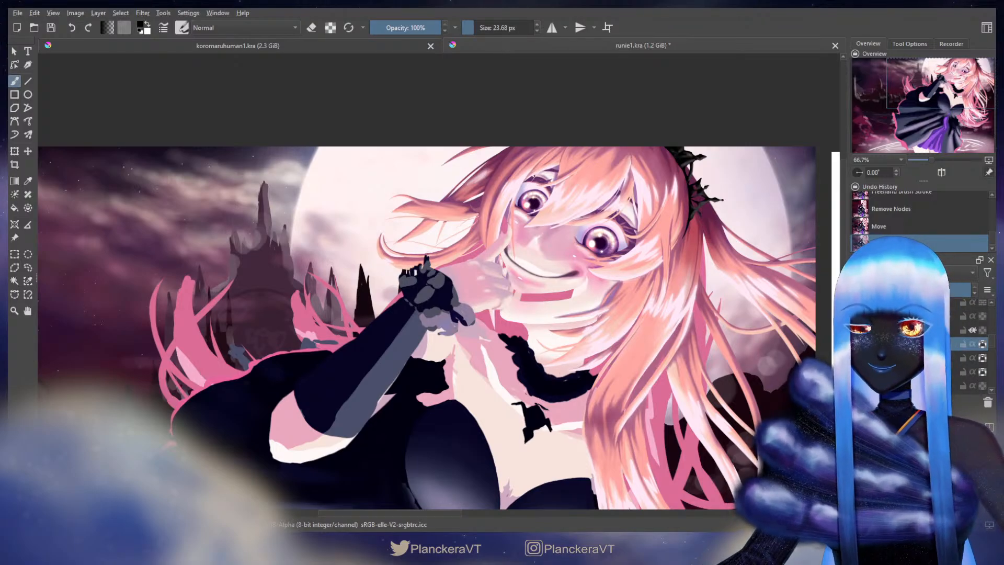
left_click(857, 330)
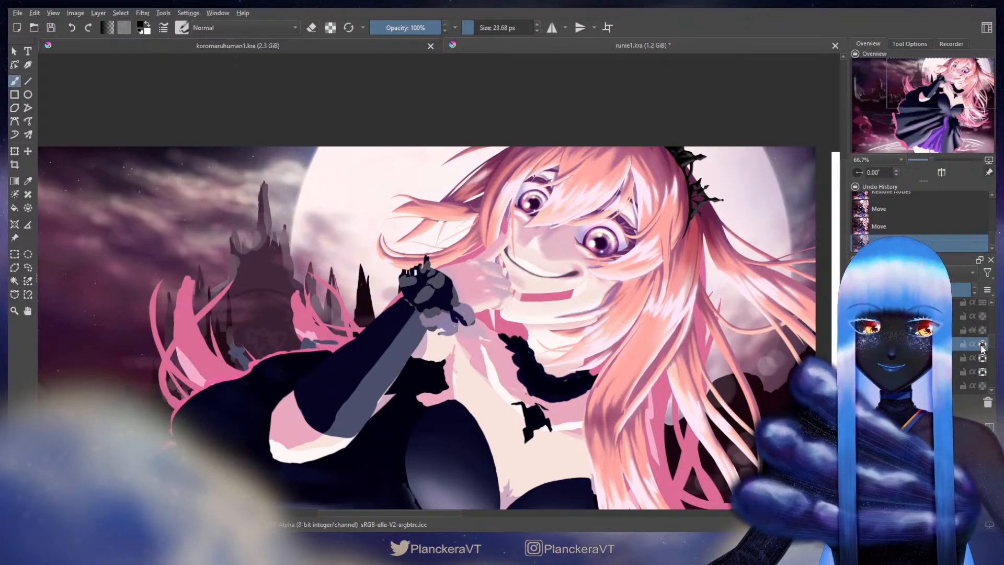
Unlock the face layer's alpha and paint out the red lower lip with sampled pale skin colour
left_click(983, 344)
left_click(555, 300, "ctrl")
mouse_move(556, 301)
left_mouse_down()
mouse_move(588, 279)
mouse_move(569, 295)
mouse_move(538, 297)
mouse_move(521, 295)
mouse_move(505, 270)
mouse_move(524, 286)
mouse_move(500, 263)
left_mouse_up()
left_click(573, 296)
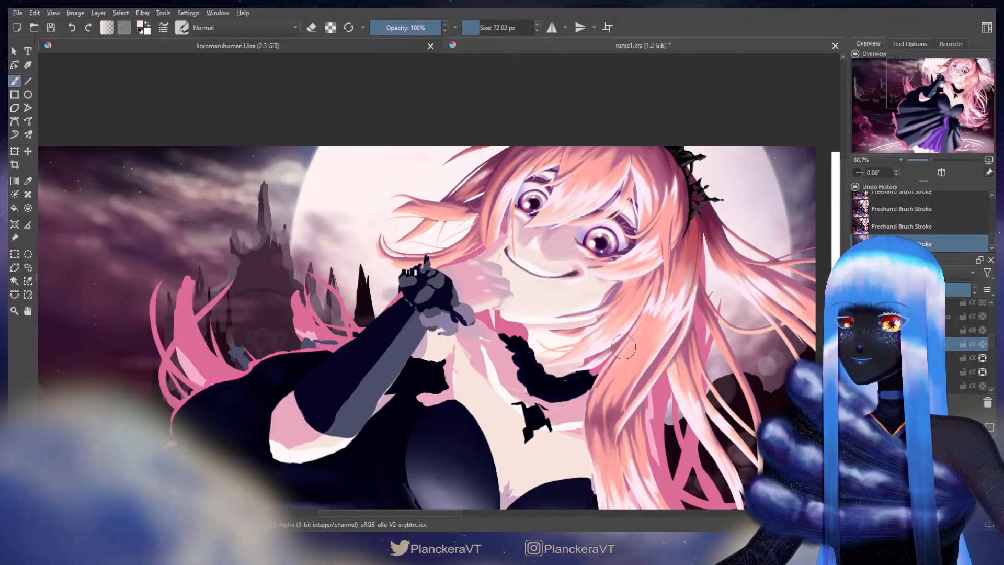
Shift the end of the smile farther from the hand using a freehand selection, and paint over the leftover red edge
left_click(28, 267)
mouse_move(570, 285)
left_mouse_down()
mouse_move(592, 282)
mouse_move(590, 268)
mouse_move(510, 241)
mouse_move(532, 282)
mouse_move(554, 285)
mouse_move(538, 262)
mouse_move(540, 272)
left_mouse_up()
key("t")
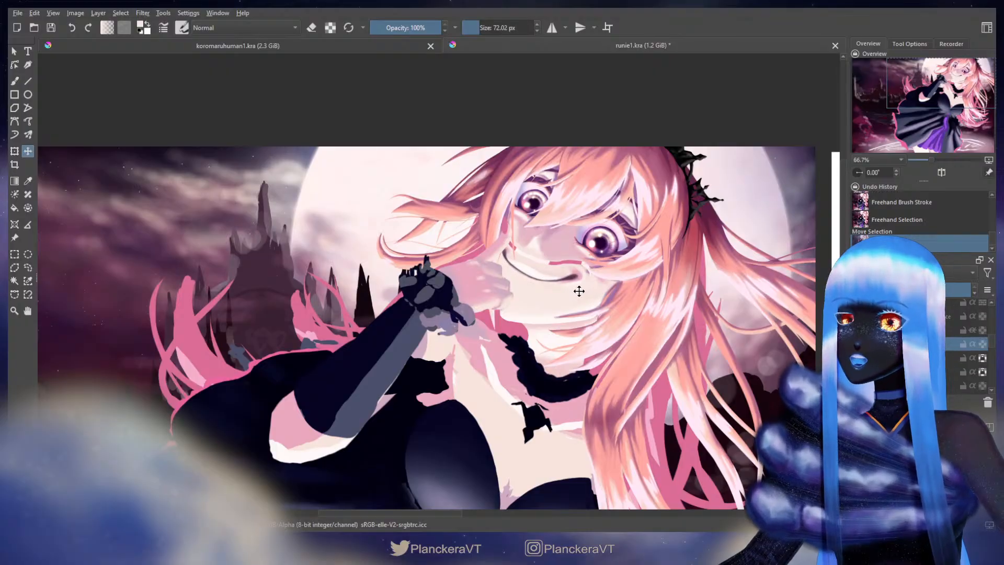
key("b")
left_click_drag(531, 258, 588, 266)
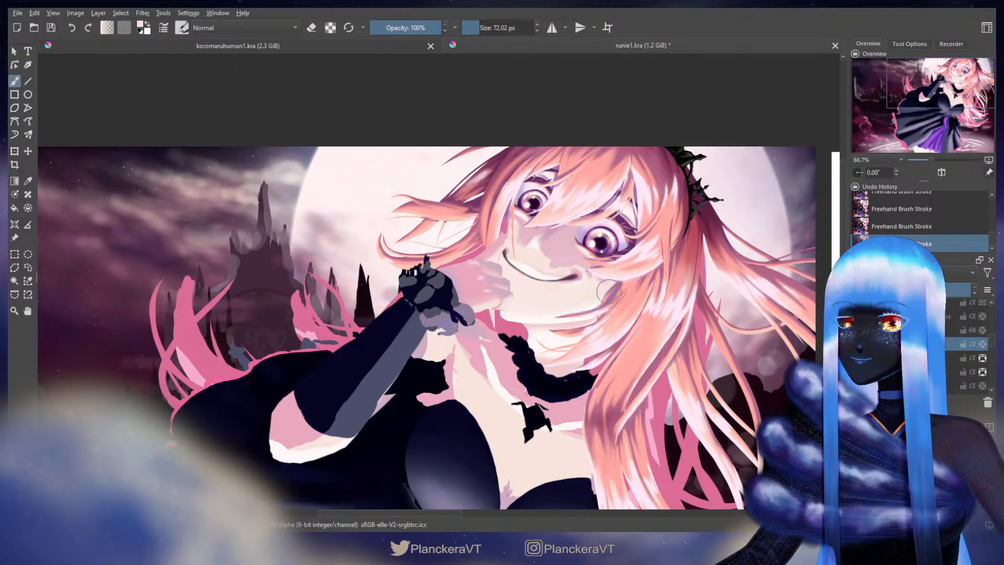
Blend a sampled pinkish skin tone into the cheek beside the fingertips with a 31.04 px brush
key("slash")
left_click(575, 277, "ctrl")
mouse_move(534, 301)
left_mouse_down()
mouse_move(489, 297)
mouse_move(510, 287)
left_mouse_up()
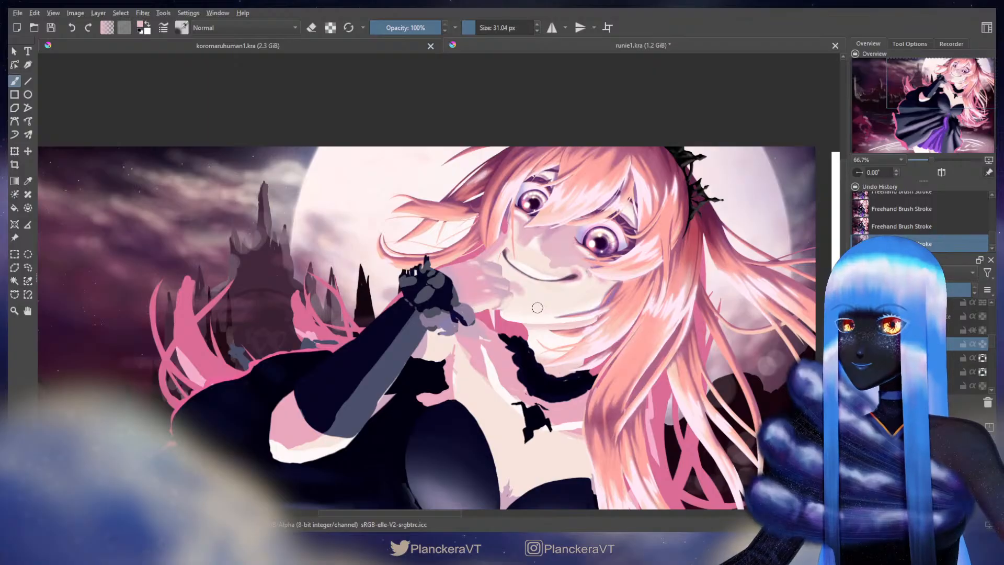
Mirror the view and move the whole smile slightly with a freehand selection around it
left_click(948, 173)
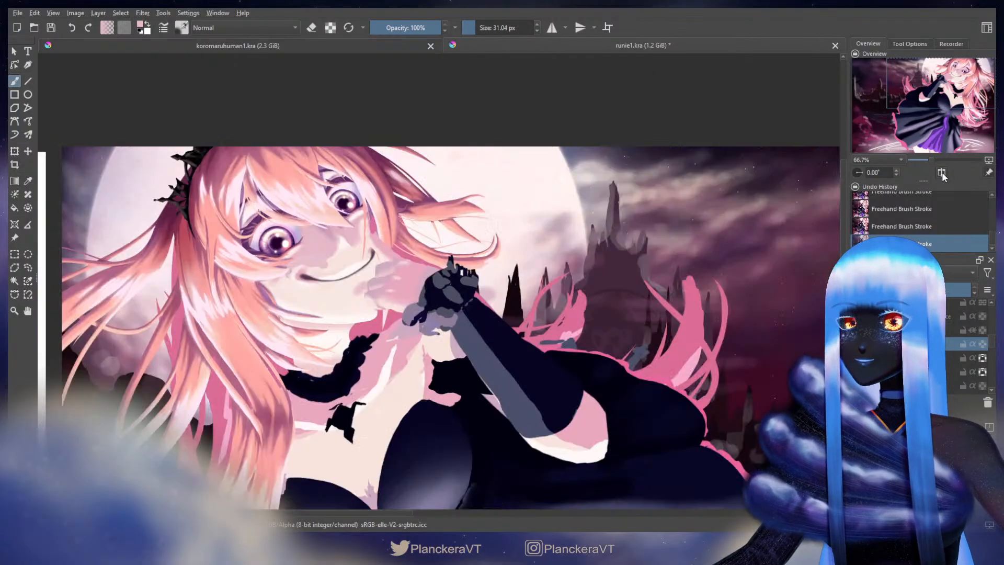
left_click_drag(443, 289, 620, 322)
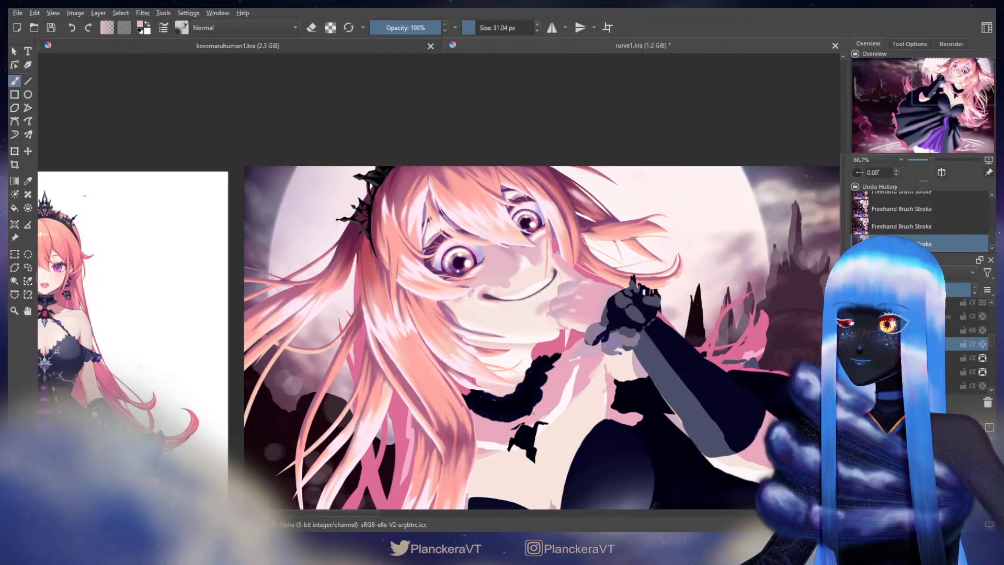
left_click(28, 267)
mouse_move(503, 287)
left_mouse_down()
mouse_move(474, 292)
mouse_move(486, 308)
mouse_move(517, 309)
left_mouse_up()
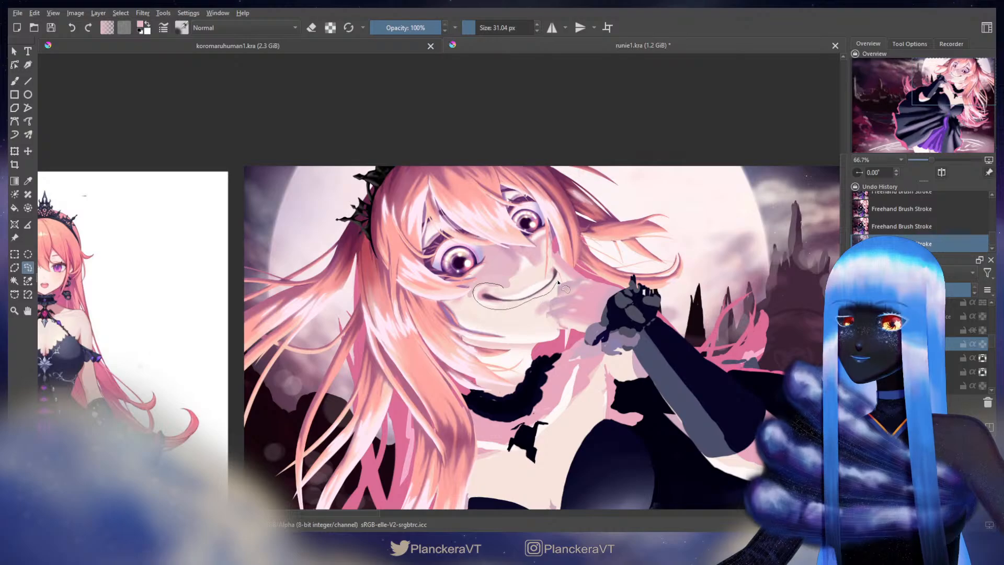
left_click_drag(517, 290, 556, 276)
key("t")
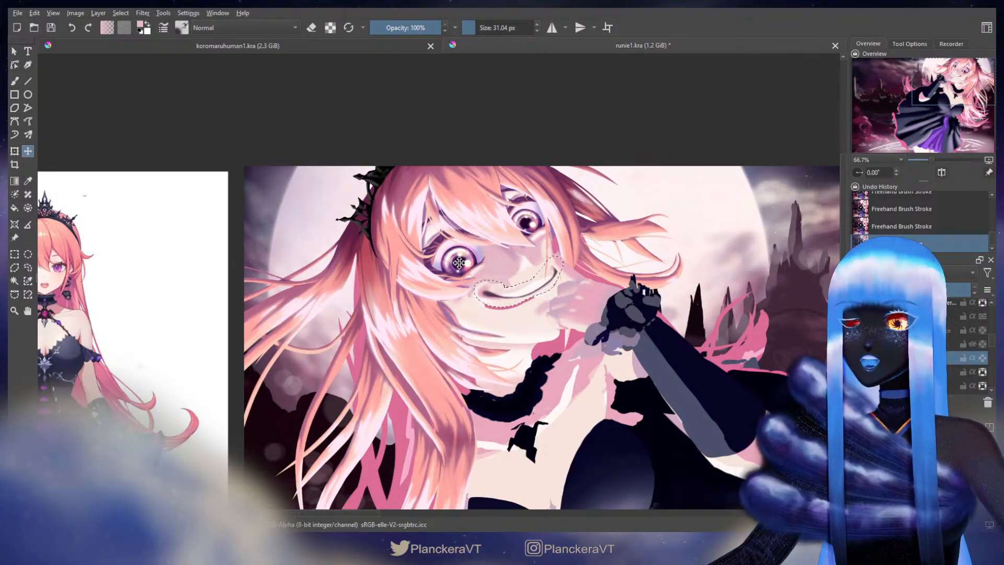
key("ctrl+shift+a")
key("b")
left_click_drag(440, 246, 456, 257)
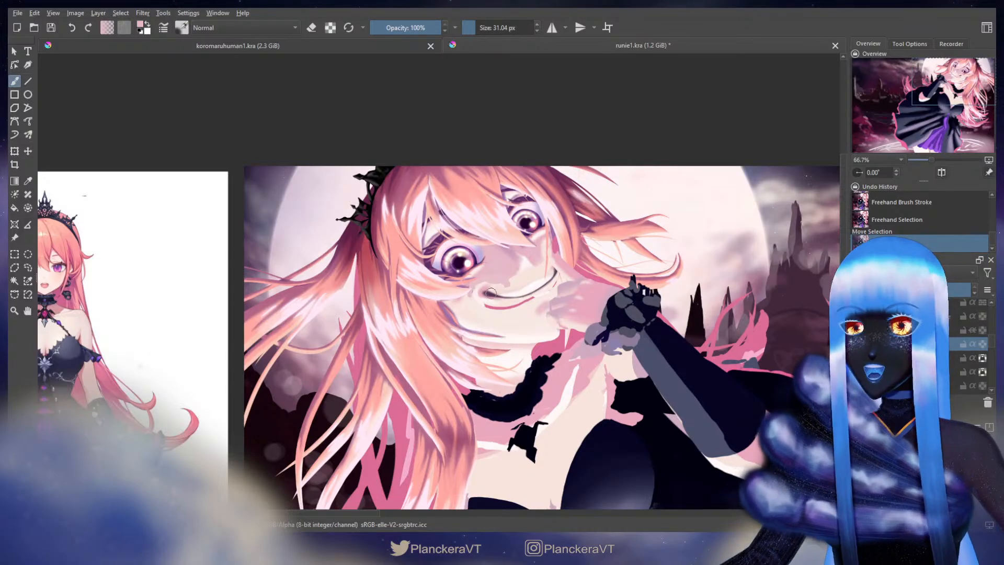
Cover the leftover outline beneath the smile with skin colour using a 72.02 px brush, and restore the unmirrored view
mouse_move(486, 308)
left_mouse_down()
mouse_move(495, 315)
mouse_move(477, 295)
mouse_move(503, 308)
mouse_move(555, 283)
left_mouse_up()
key("ctrl+z")
key("slash")
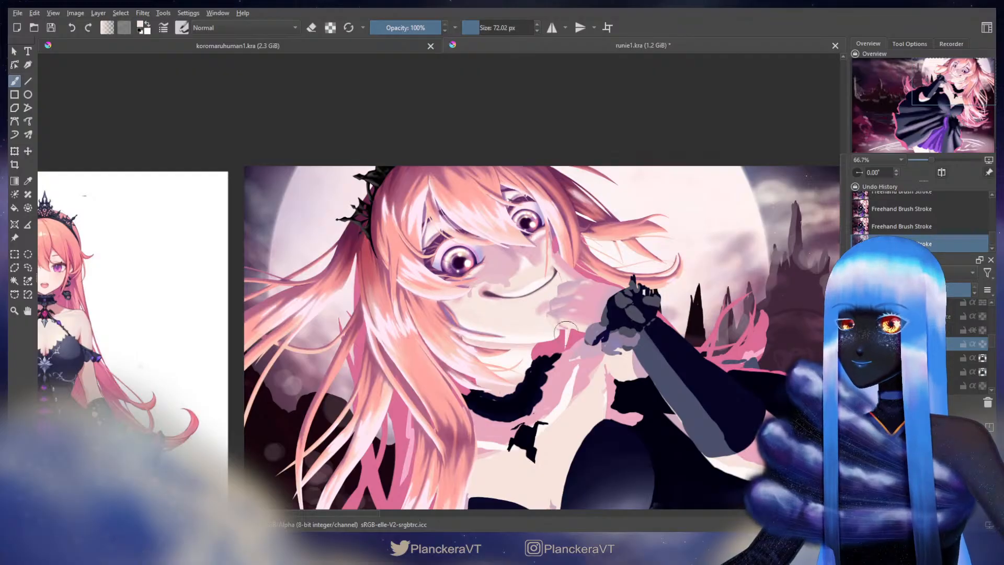
left_click_drag(487, 282, 638, 306)
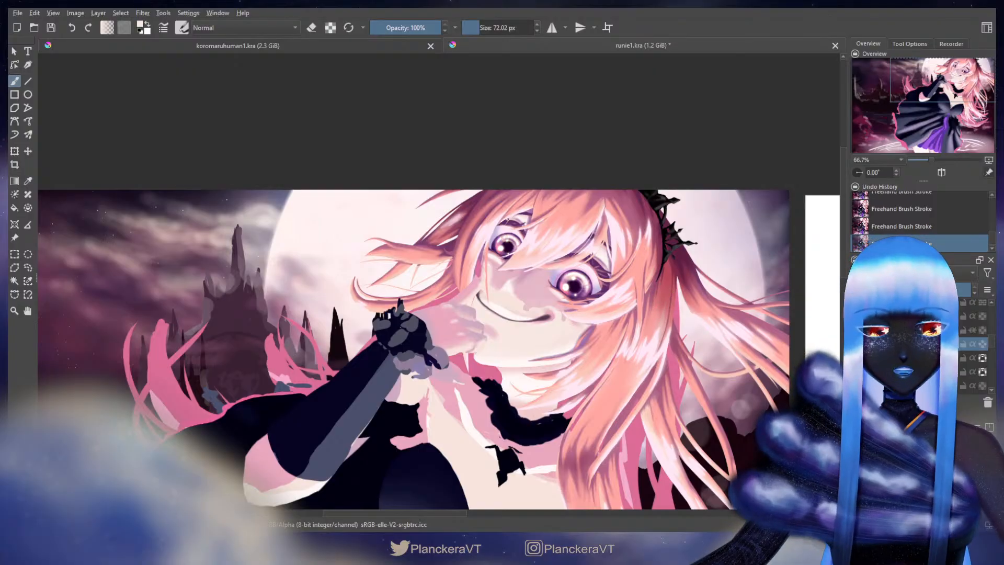
Touch up the skin above the smile's corner near the finger with a 27.33 px brush
key("slash")
key("ctrl+z")
left_click_drag(496, 299, 491, 298)
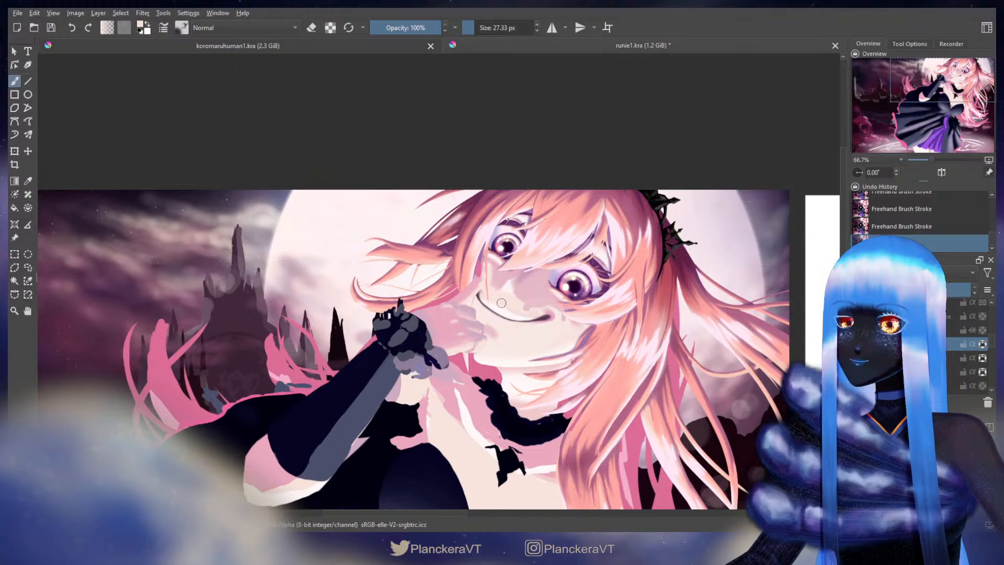
mouse_move(496, 301)
left_mouse_down()
mouse_move(525, 314)
mouse_move(500, 304)
left_mouse_up()
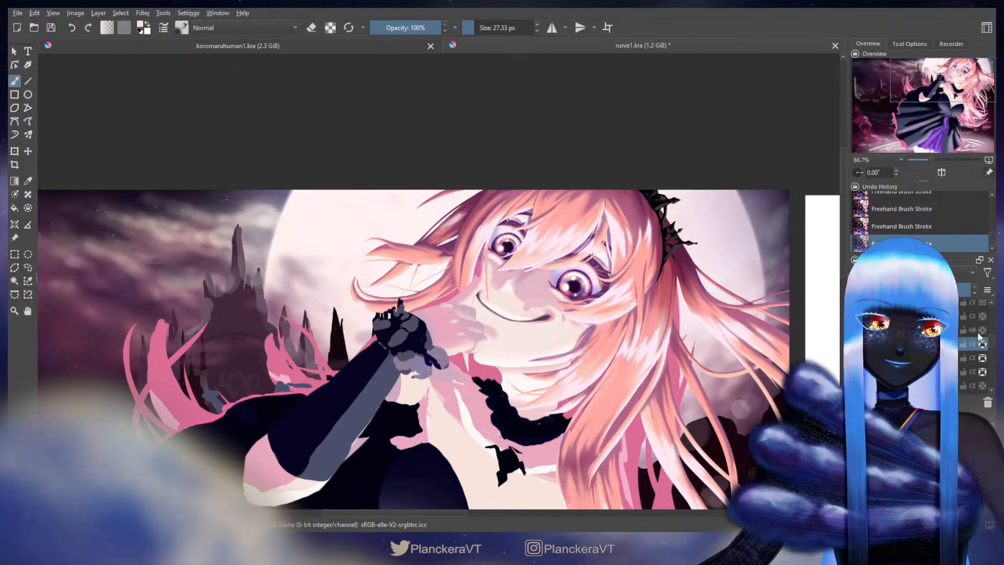
Show the colour swatch layer and refine the smile line near the finger with an 18.35 px brush
left_click_drag(992, 341, 992, 314)
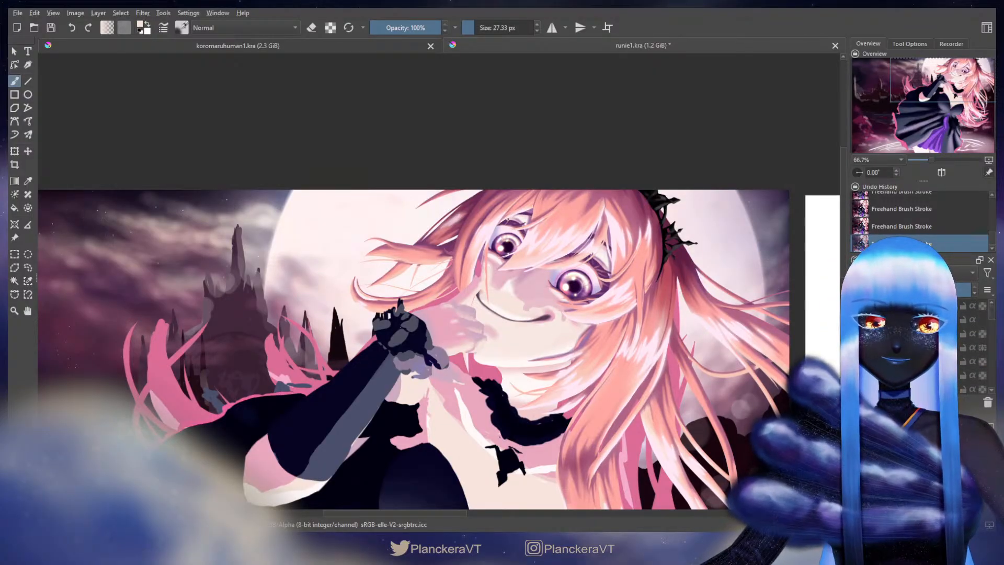
left_click(857, 306)
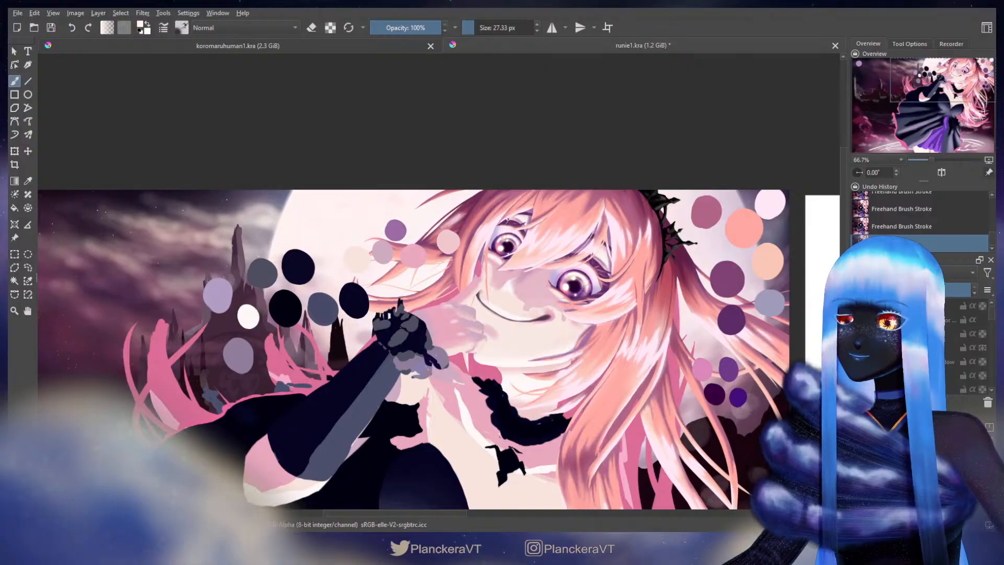
key("bracketleft")
key("bracketleft")
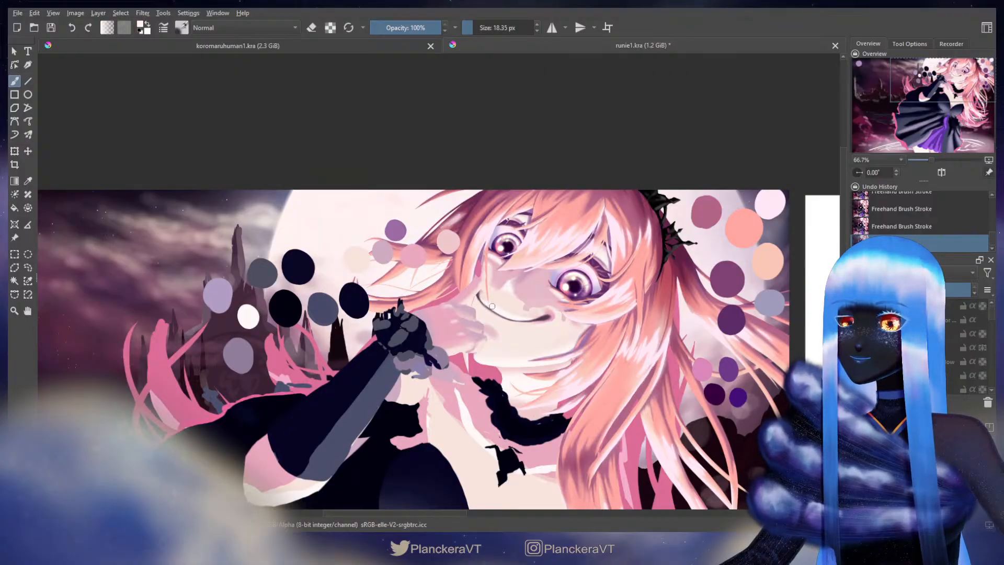
left_click_drag(501, 313, 514, 318)
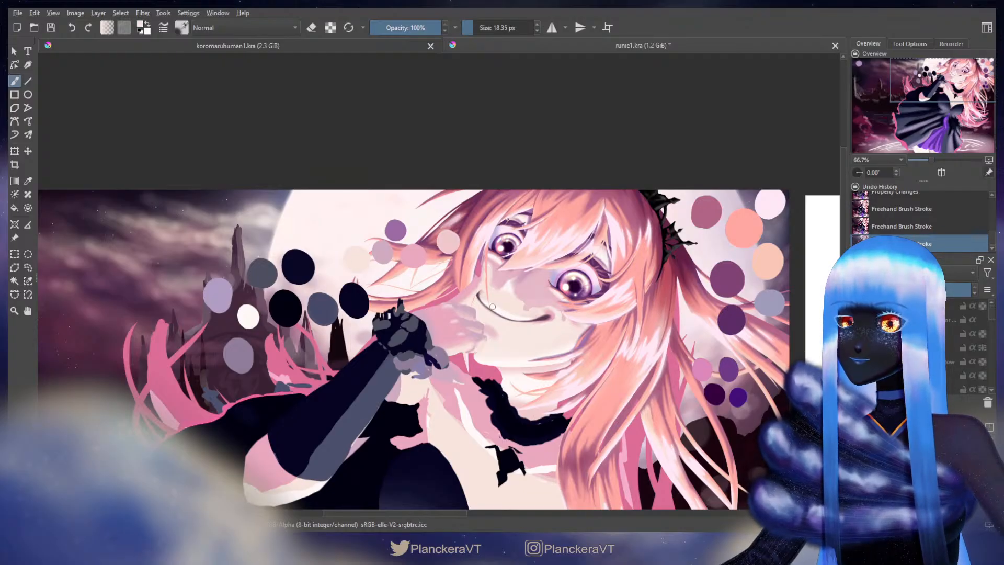
Enlarge the brush to 23.54 px and smooth the skin along the smile and below its far end
key("bracketright")
key("bracketright")
left_click_drag(493, 302, 517, 311)
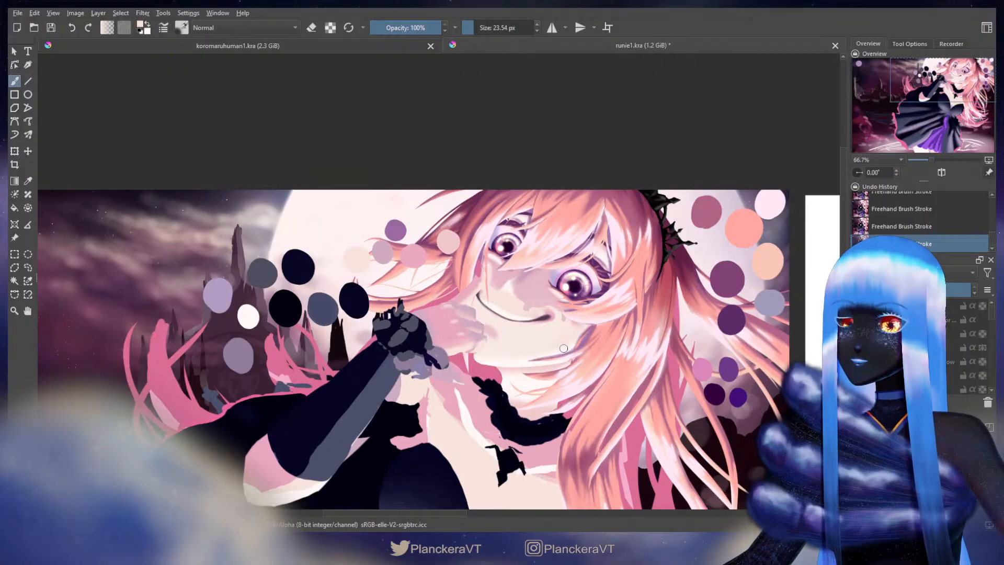
left_click_drag(549, 342, 548, 328)
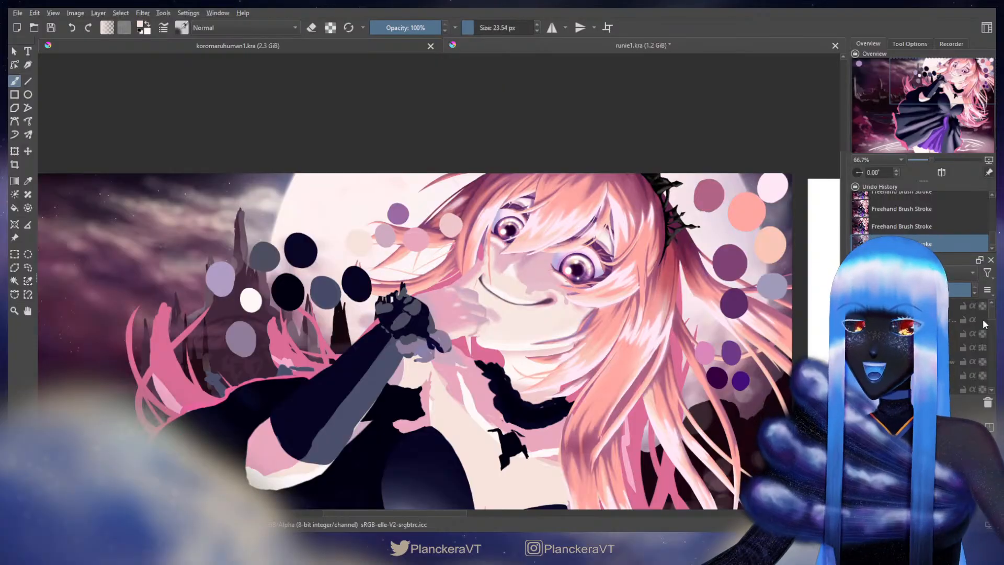
Select the larger eye with a freehand selection on its layer and transform it slightly
left_click_drag(991, 312, 994, 339)
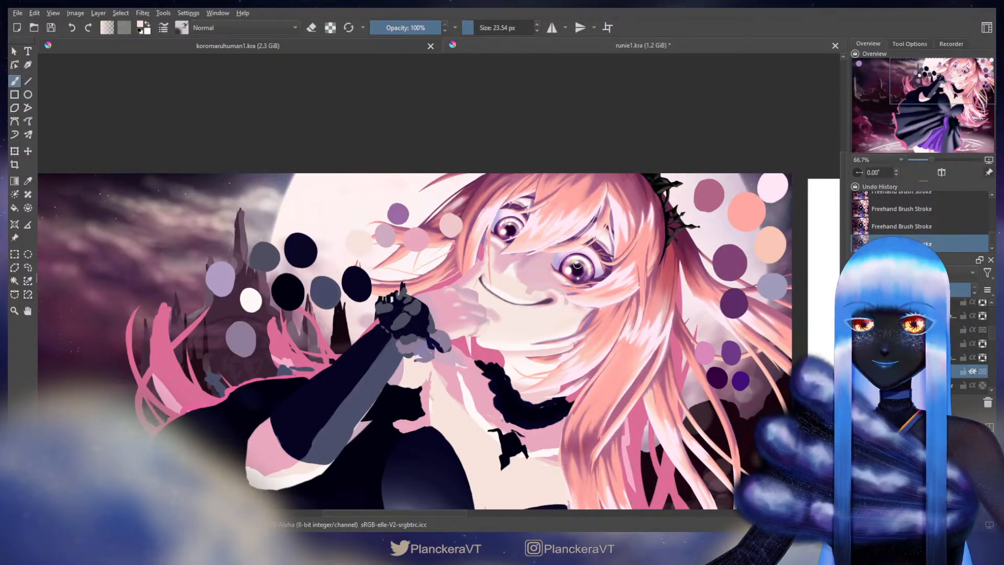
left_click_drag(991, 330, 994, 348)
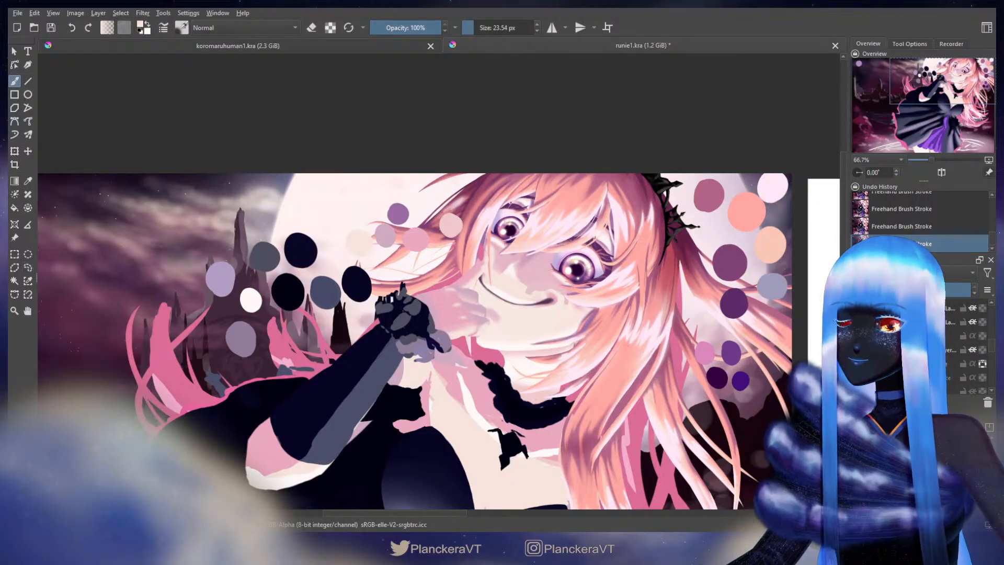
left_click(28, 267)
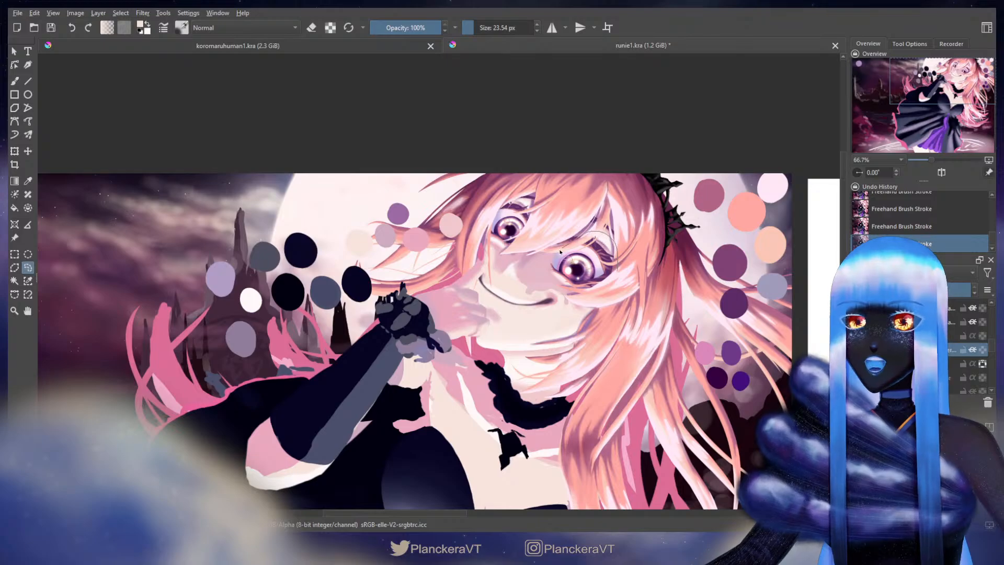
mouse_move(548, 271)
left_mouse_down()
mouse_move(599, 296)
mouse_move(615, 273)
left_mouse_up()
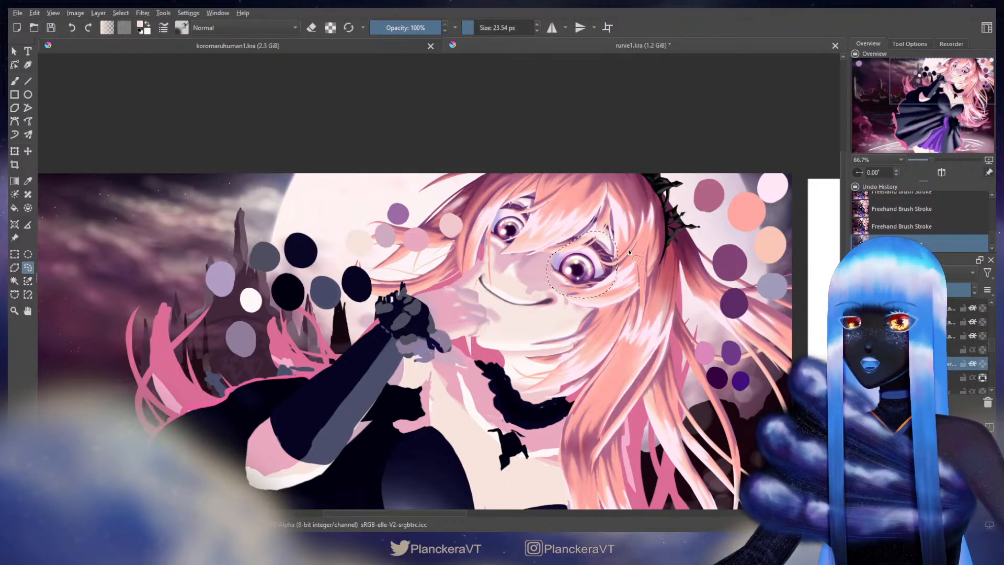
key("ctrl+t")
left_click_drag(619, 228, 619, 230)
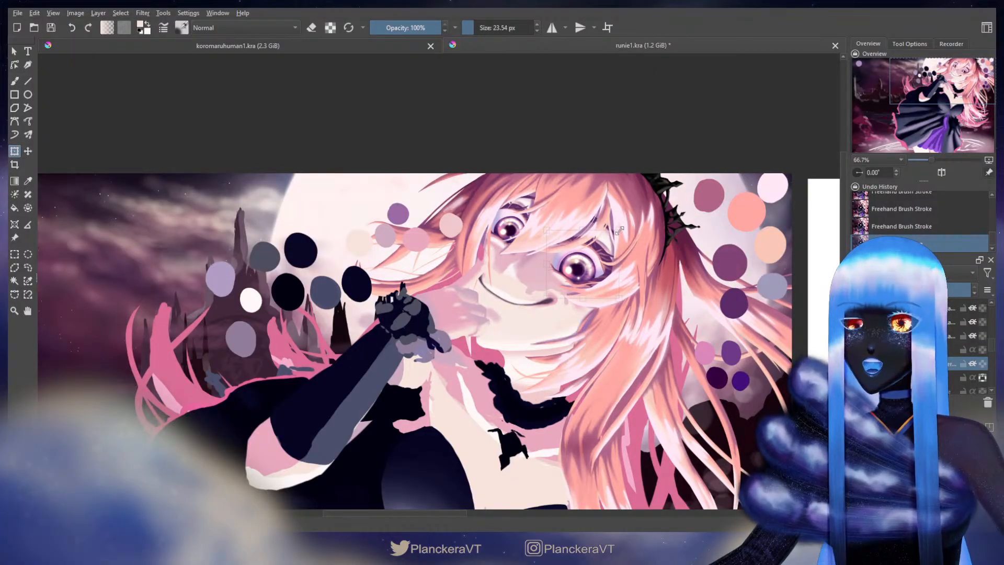
left_click_drag(620, 230, 620, 230)
key("b")
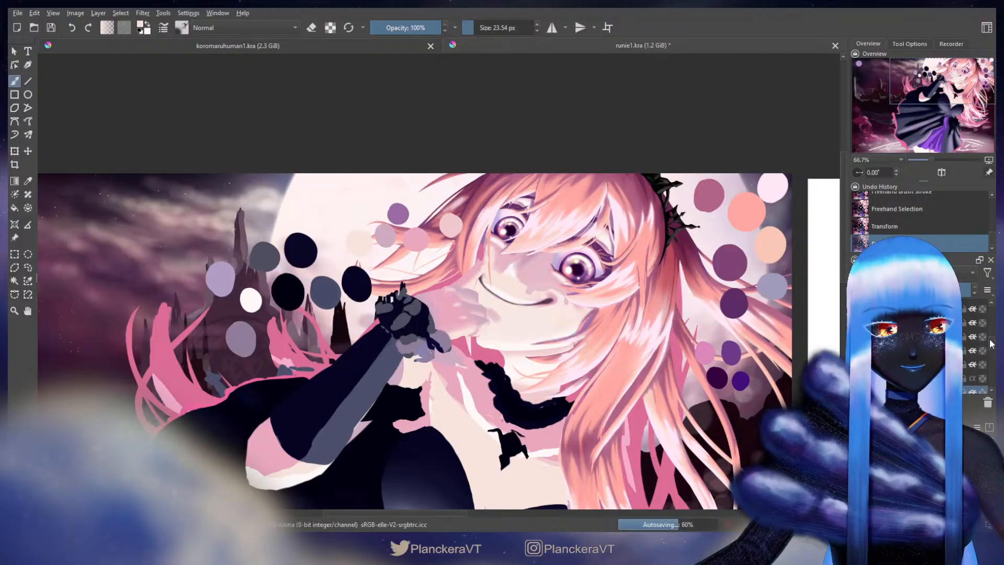
Review the whole painting beside its reference images and look through the layer stack
left_click_drag(992, 341, 989, 332)
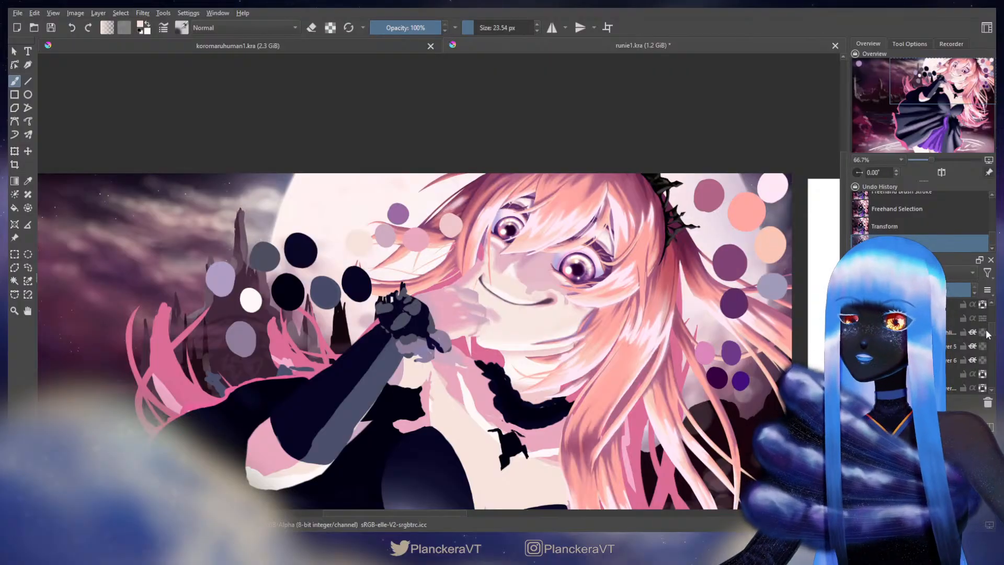
scroll(647, 289, "down", 3)
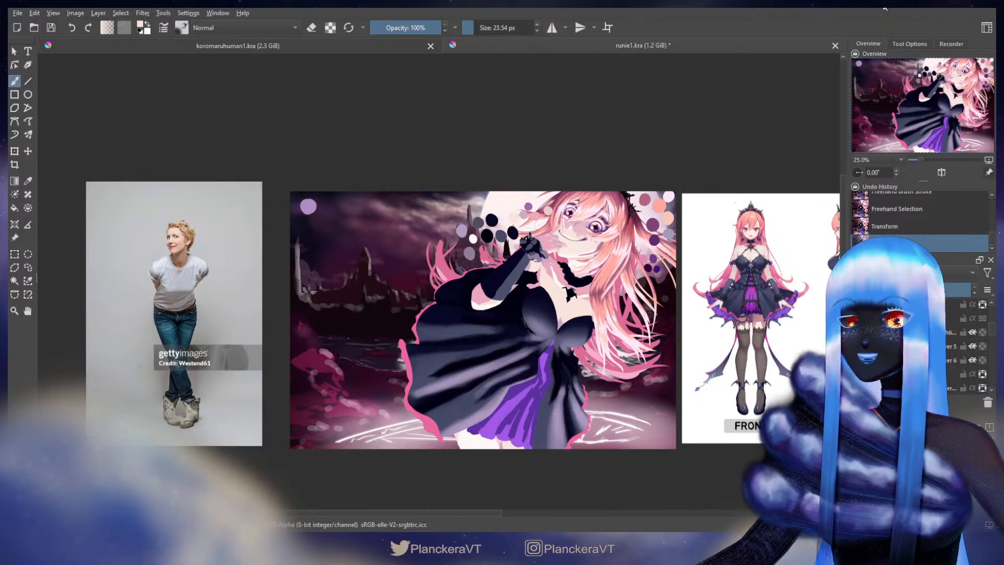
scroll(973, 348, "up", 3)
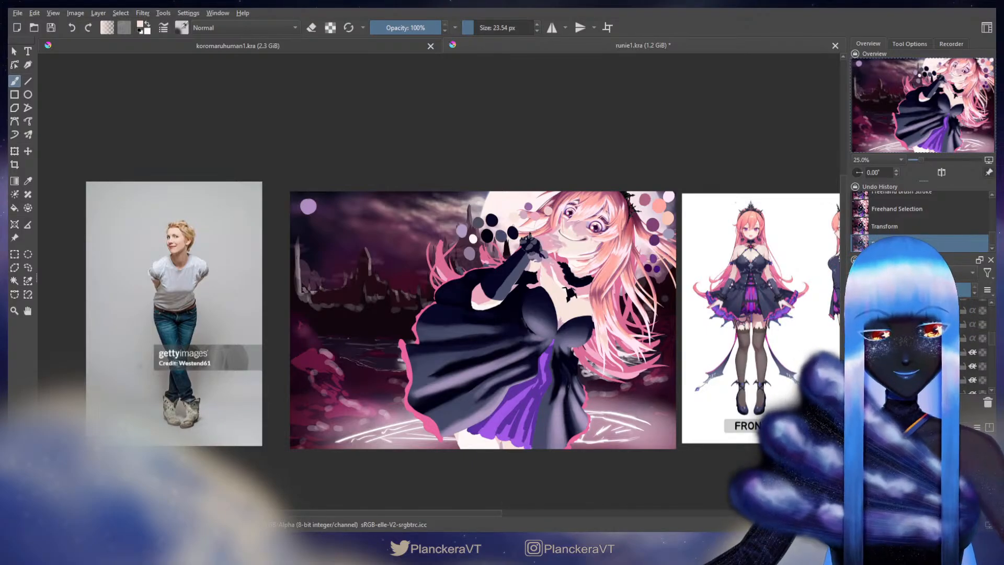
scroll(973, 348, "down", 3)
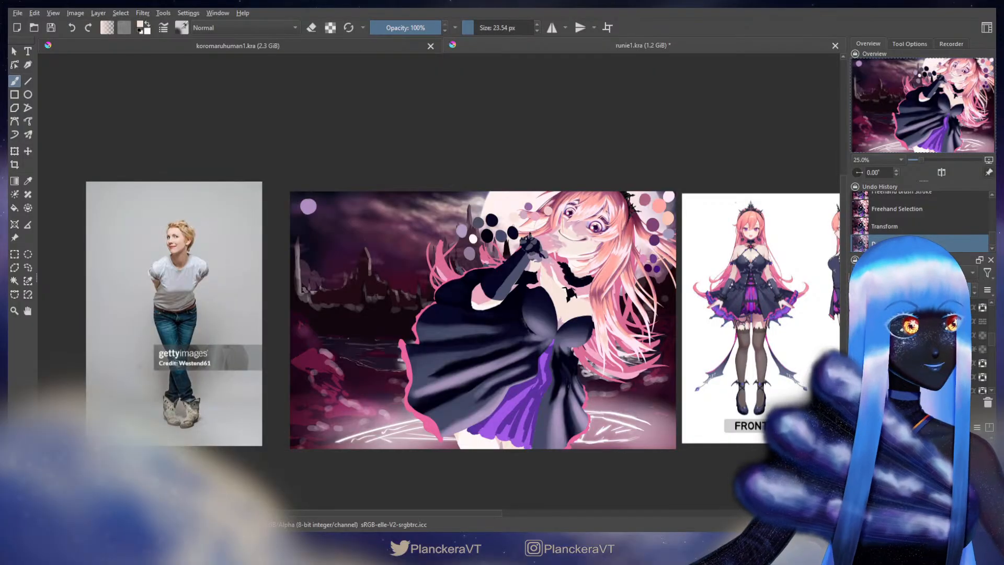
left_click(921, 349)
key("ctrl+shift+a")
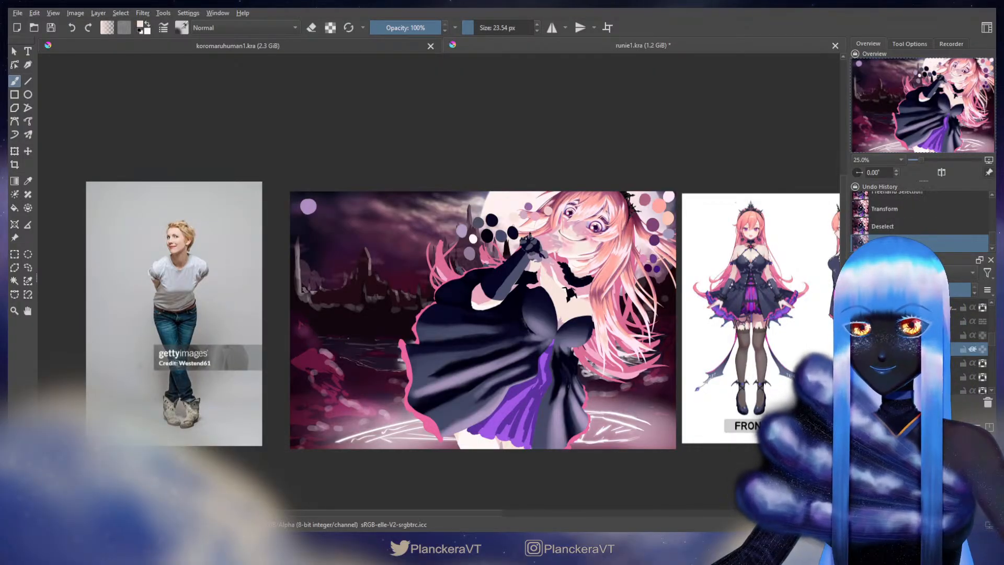
key("ctrl+z")
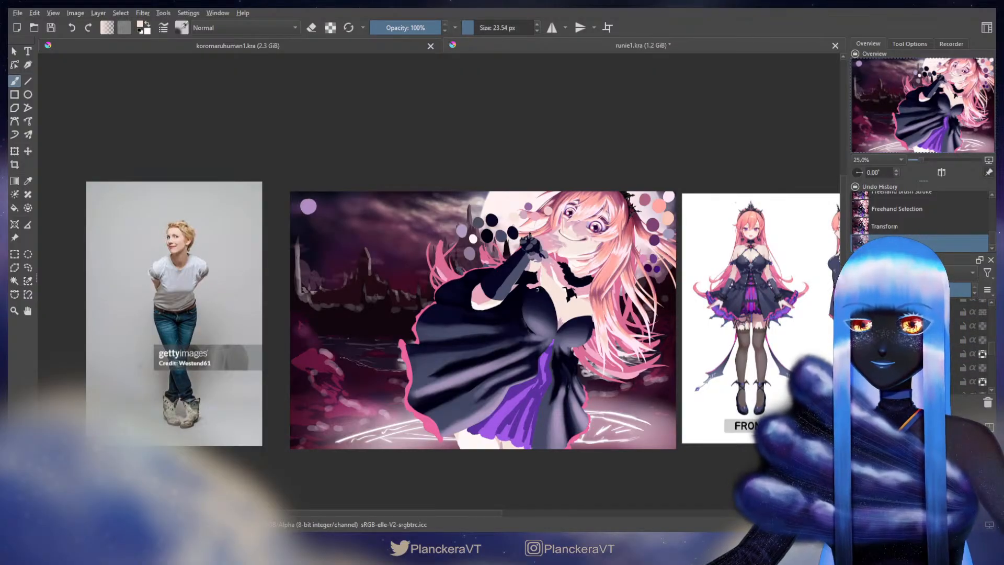
Select the bodice layer and shift the dress's bust slightly on the torso with two small transforms
left_click(973, 354)
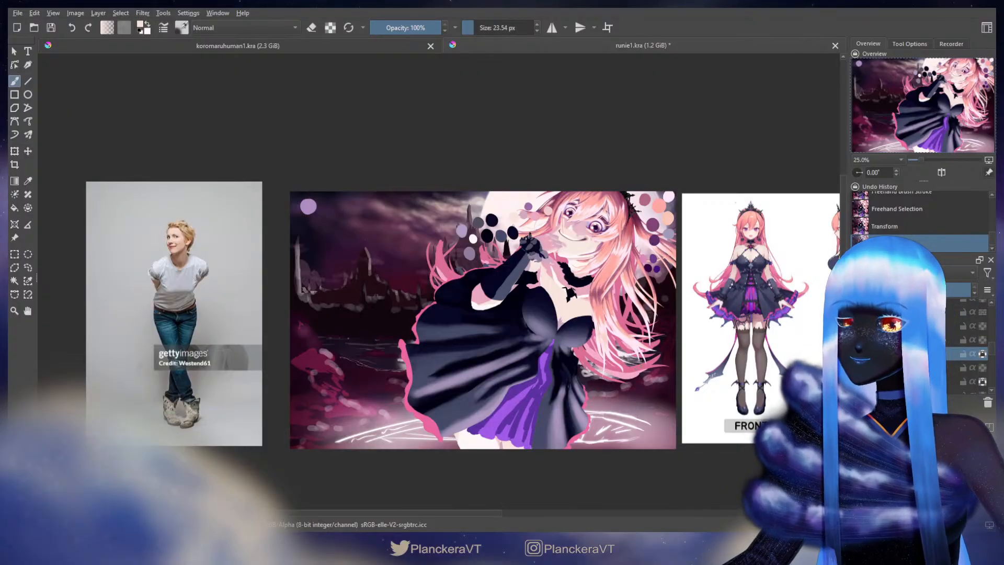
key("ctrl+t")
left_click_drag(593, 347, 592, 346)
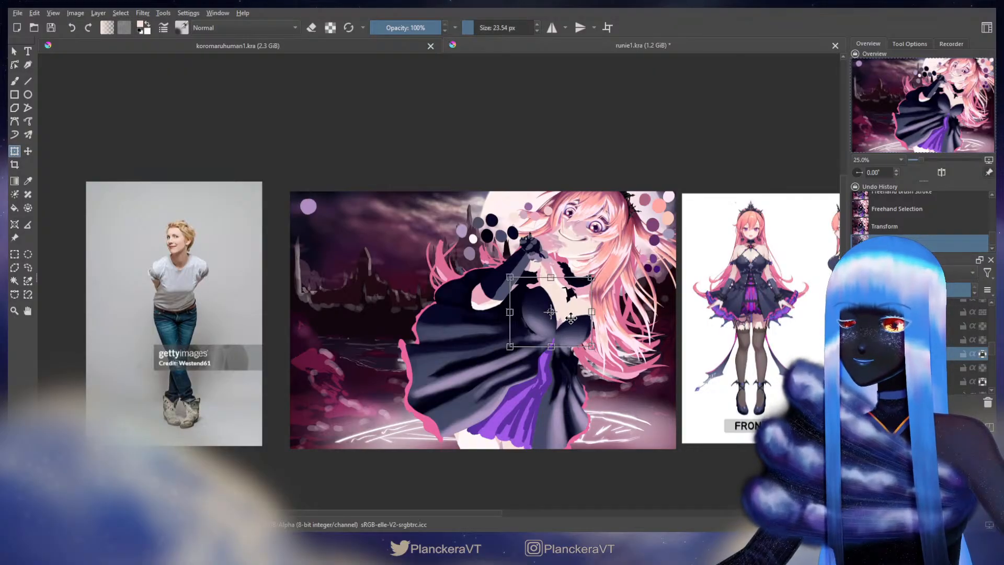
key("Return")
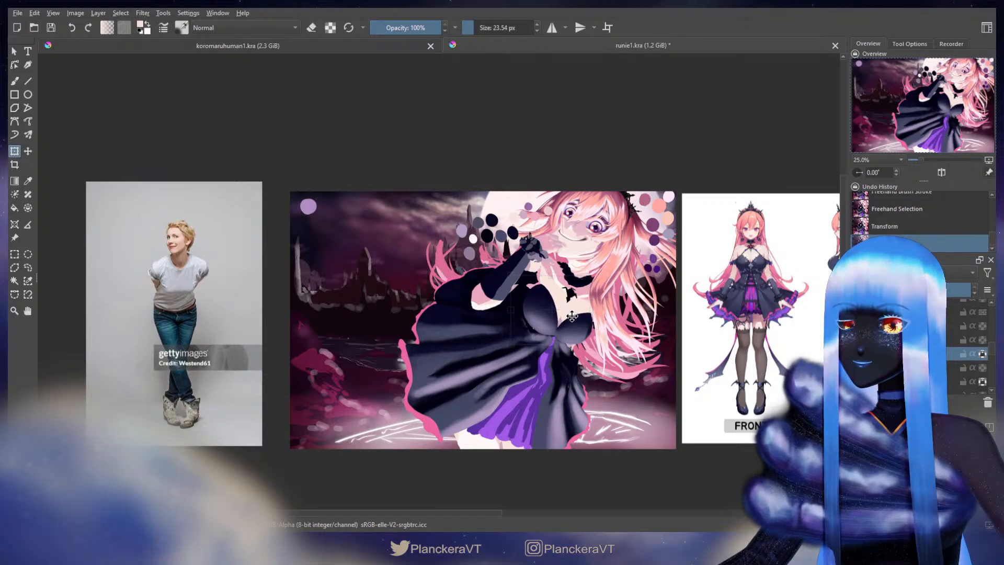
left_click(552, 309)
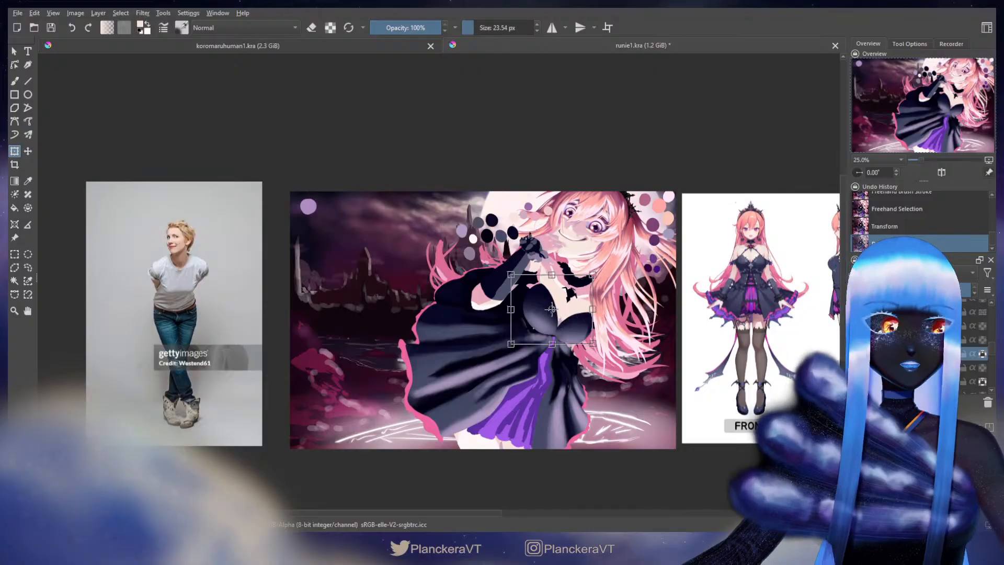
scroll(551, 309, "up", 2)
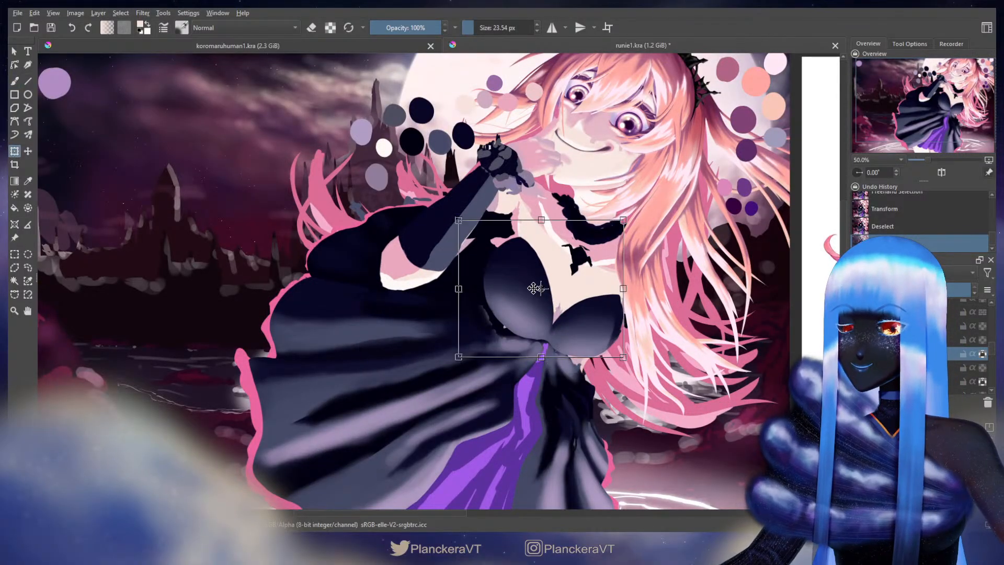
left_click(568, 348)
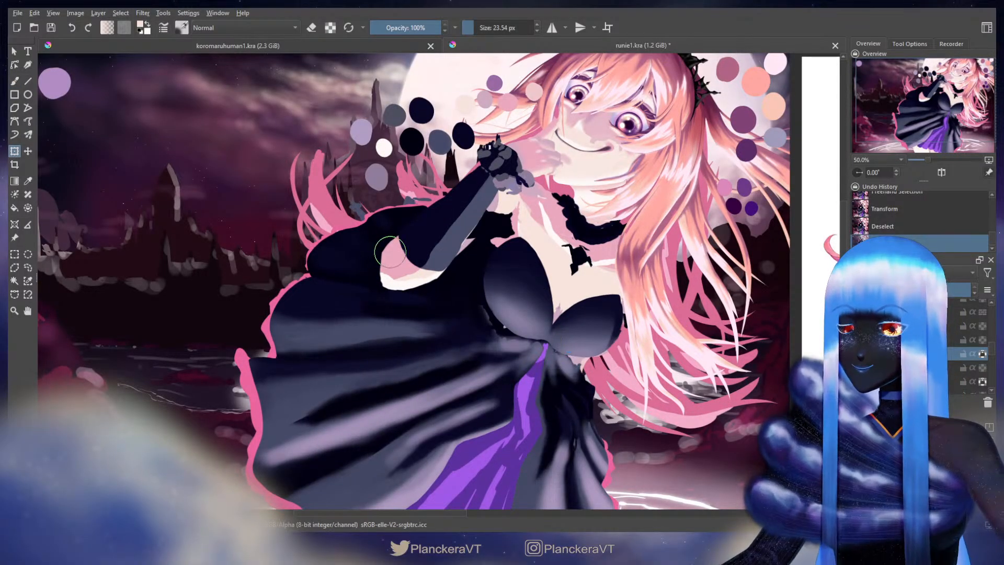
mouse_move(445, 265)
left_mouse_down()
mouse_move(448, 311)
mouse_move(445, 302)
mouse_move(476, 310)
mouse_move(505, 261)
mouse_move(546, 313)
mouse_move(536, 316)
mouse_move(515, 280)
mouse_move(505, 296)
mouse_move(533, 312)
left_mouse_up()
key("b")
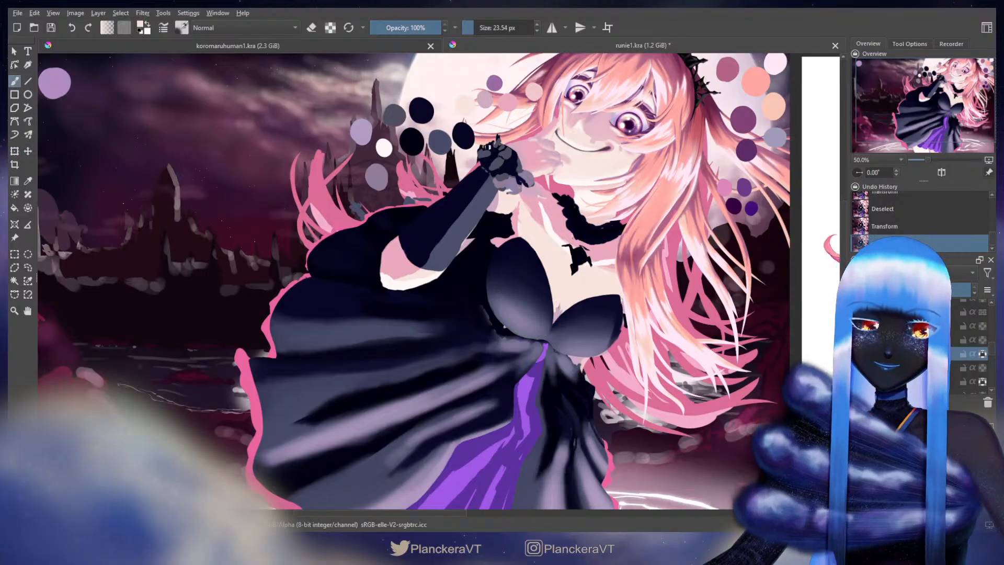
Add a layer for construction guides, choose magenta and enlarge the brush to 72.02 px, undoing the test stroke
key("Insert")
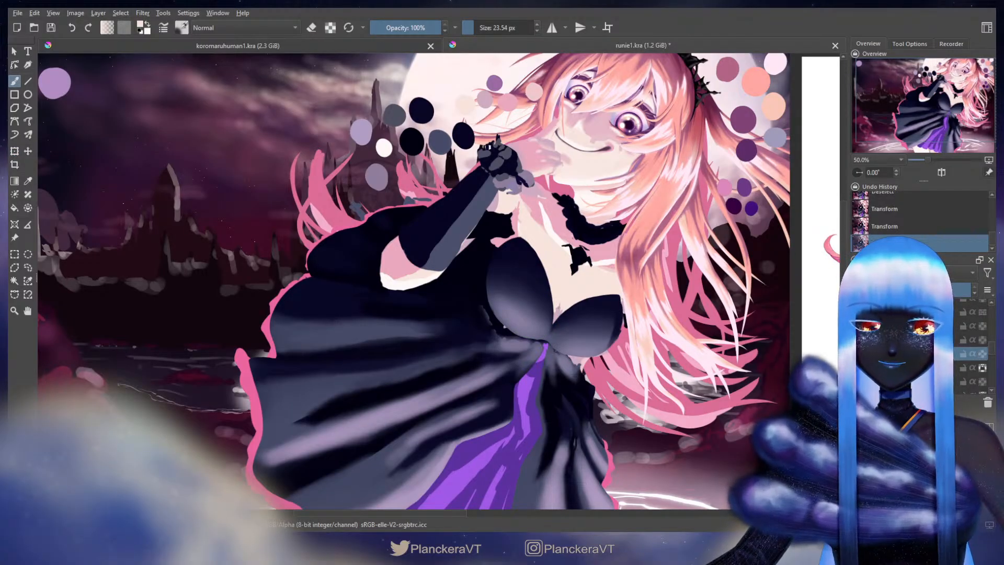
left_click(496, 245)
left_click(409, 250)
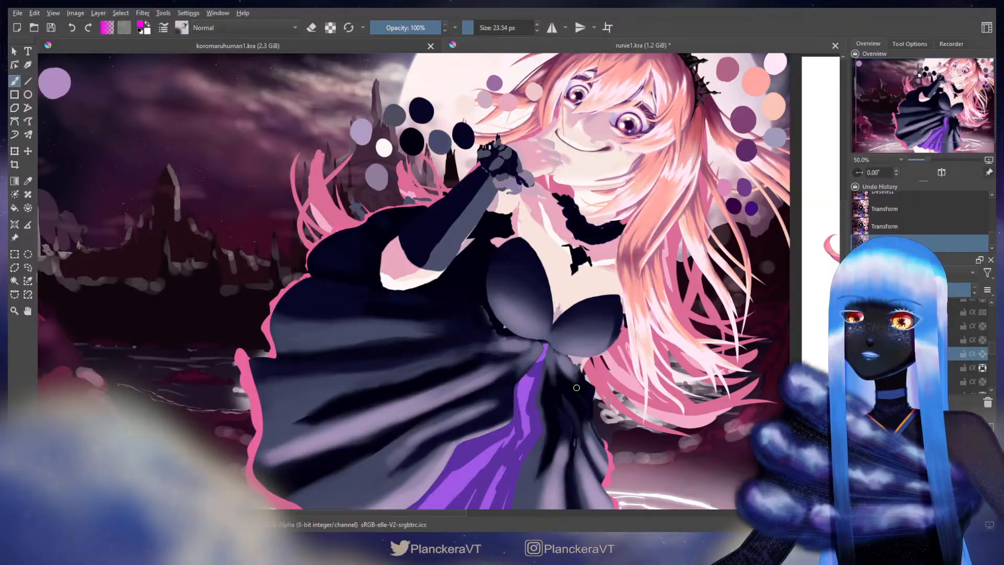
left_click_drag(510, 230, 527, 230, "shift")
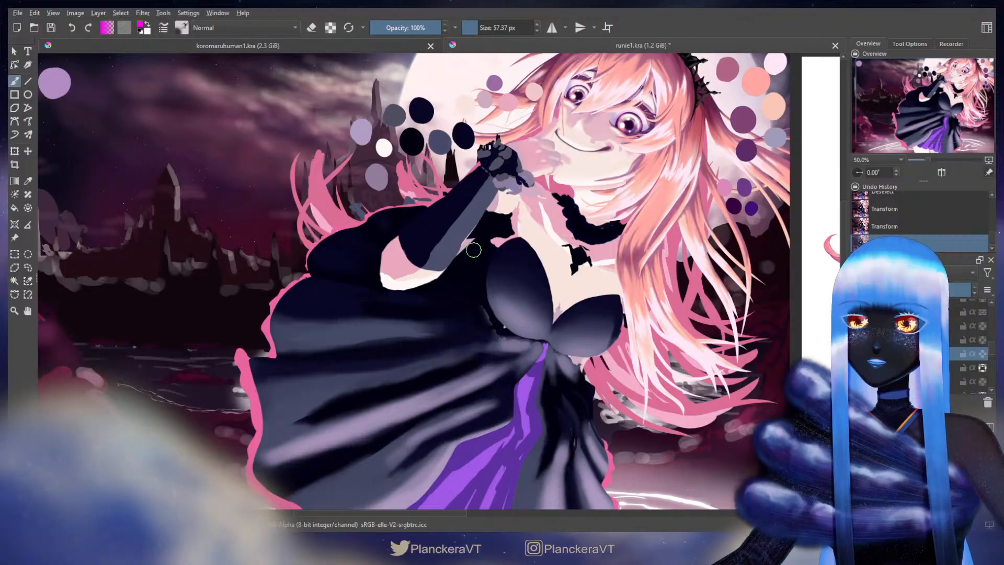
left_click_drag(467, 245, 518, 287)
key("ctrl+z")
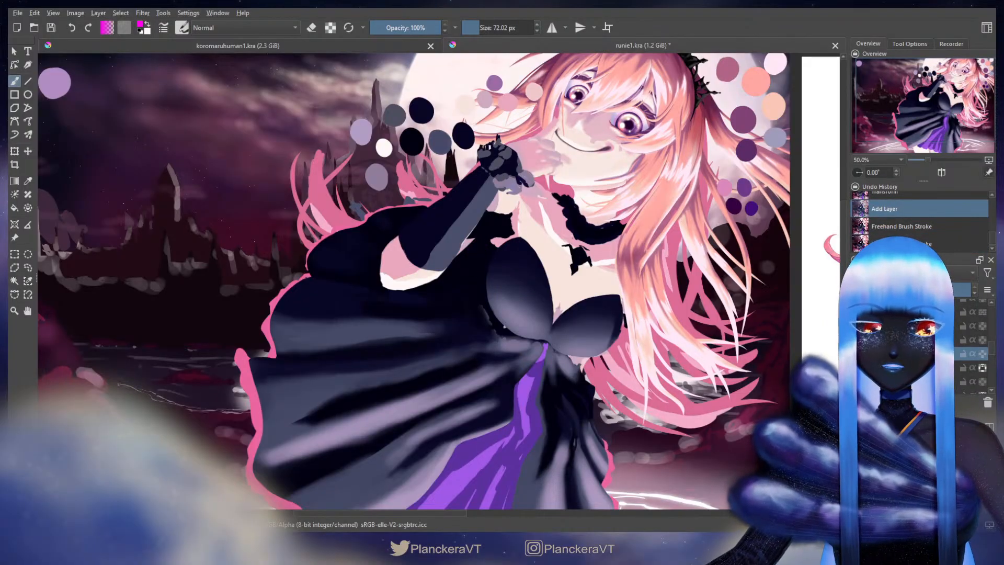
Sketch a boxy magenta guide around the bust, with lines across the cups, along the underside, at both sides and along the neckline
left_click_drag(477, 256, 524, 302)
key("ctrl+z")
mouse_move(476, 262)
left_mouse_down()
mouse_move(622, 346)
mouse_move(621, 292)
left_mouse_up()
left_click_drag(617, 344, 568, 361)
left_click_drag(460, 295, 547, 349)
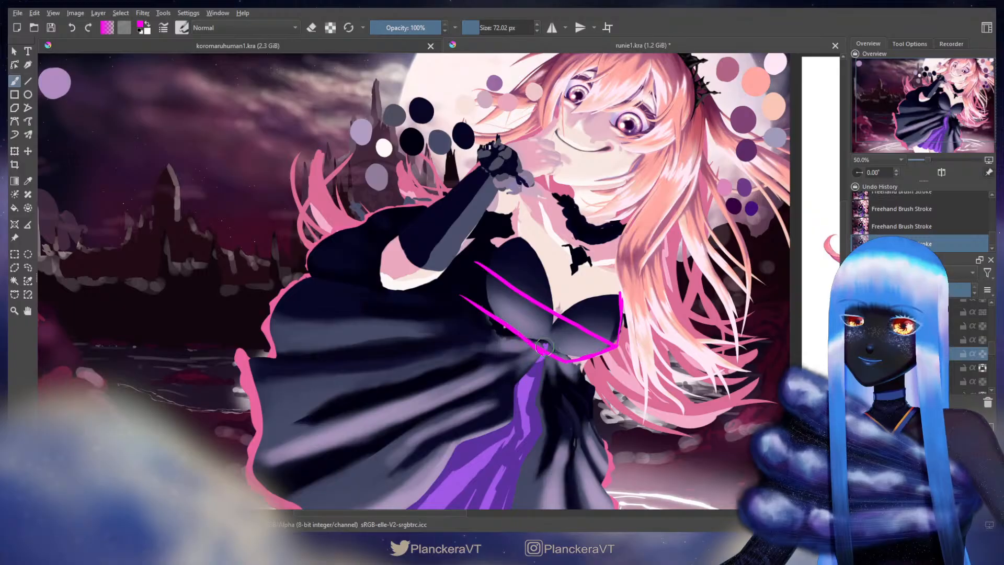
left_click_drag(476, 264, 479, 298)
key("ctrl+z")
left_click_drag(475, 261, 469, 299)
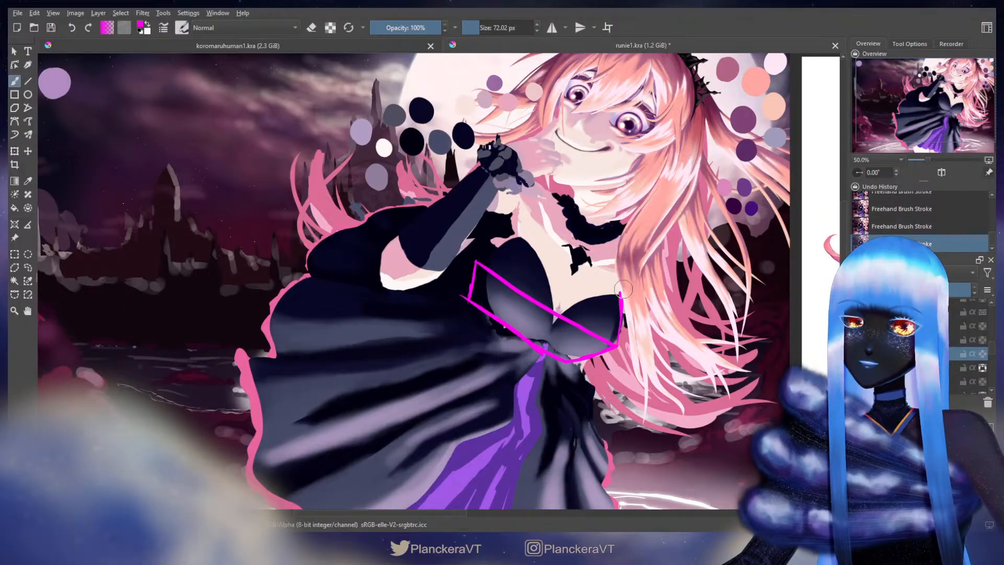
left_click_drag(515, 235, 618, 291)
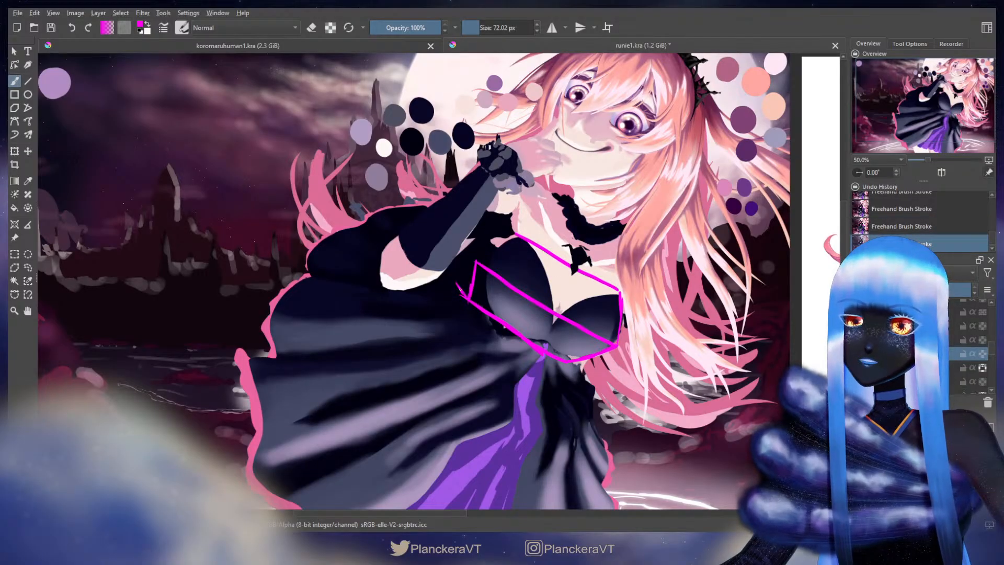
Try extra magenta strokes for the box's side near the raised arm and undo the unwanted ones
left_click_drag(460, 266, 465, 258)
key("ctrl+z")
key("ctrl+z")
mouse_move(468, 299)
left_mouse_down()
mouse_move(462, 260)
mouse_move(477, 246)
left_mouse_up()
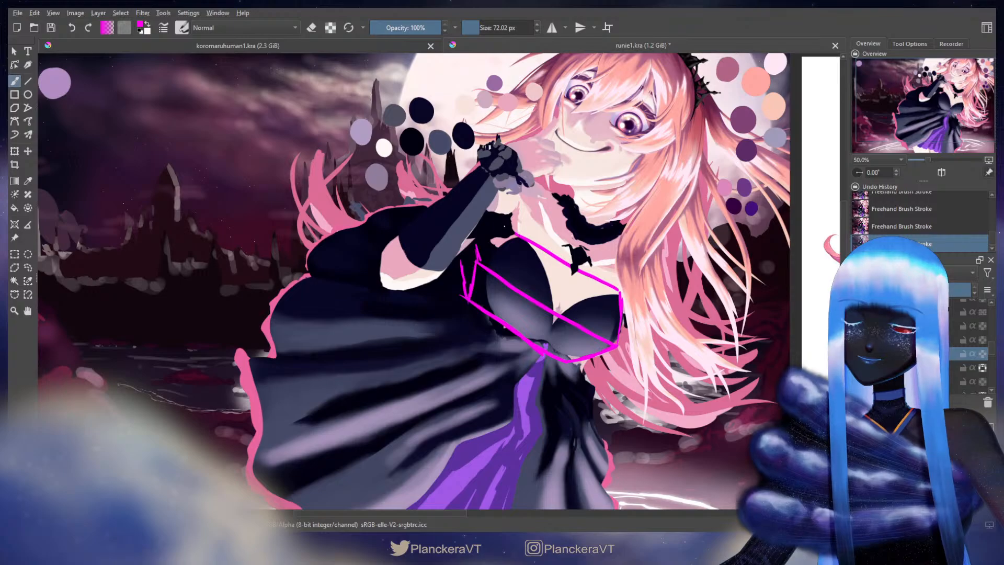
left_click_drag(470, 253, 505, 236)
key("ctrl+z")
key("ctrl+z")
key("ctrl+z")
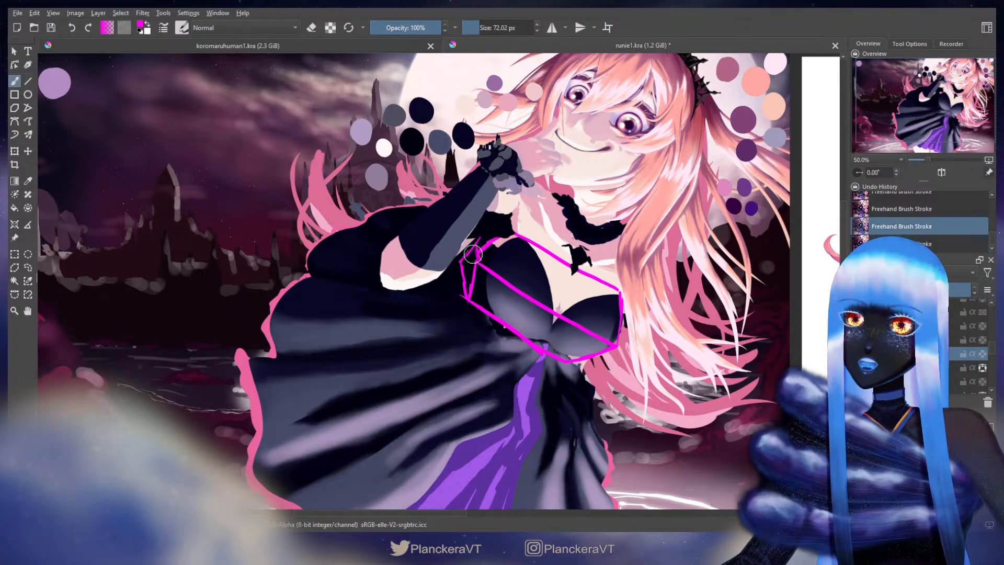
key("ctrl+z")
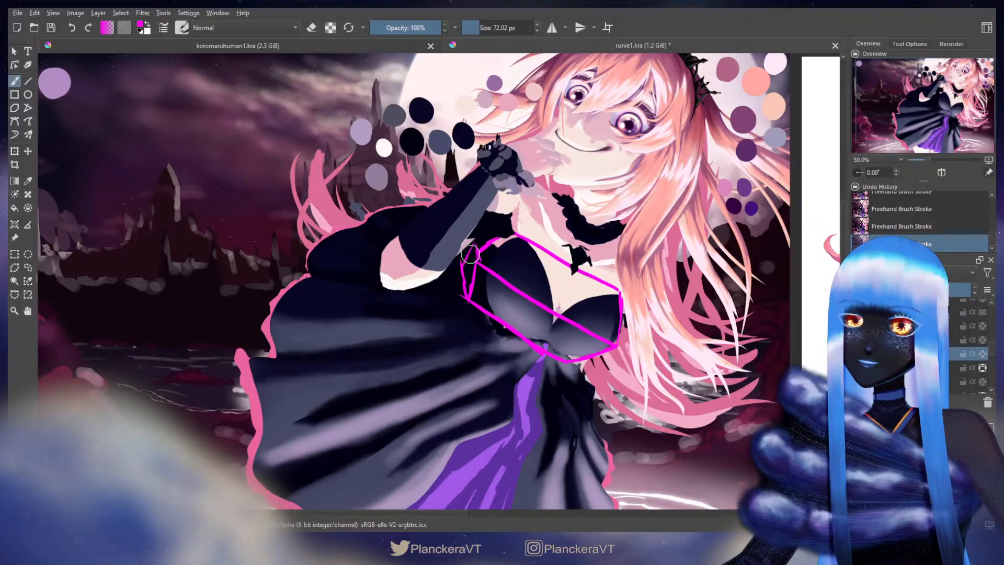
key("ctrl+z")
key("ctrl+z")
Erase the guide strokes on the bust's arm side with the eraser at 83.22 px and 150.88 px
key("e")
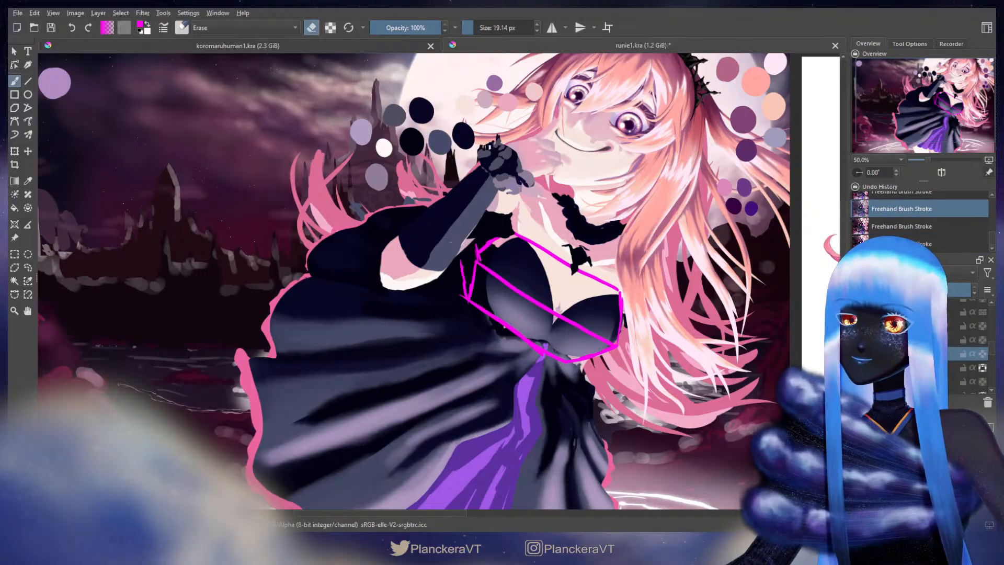
mouse_move(473, 240)
left_mouse_down()
mouse_move(459, 275)
mouse_move(464, 312)
left_mouse_up()
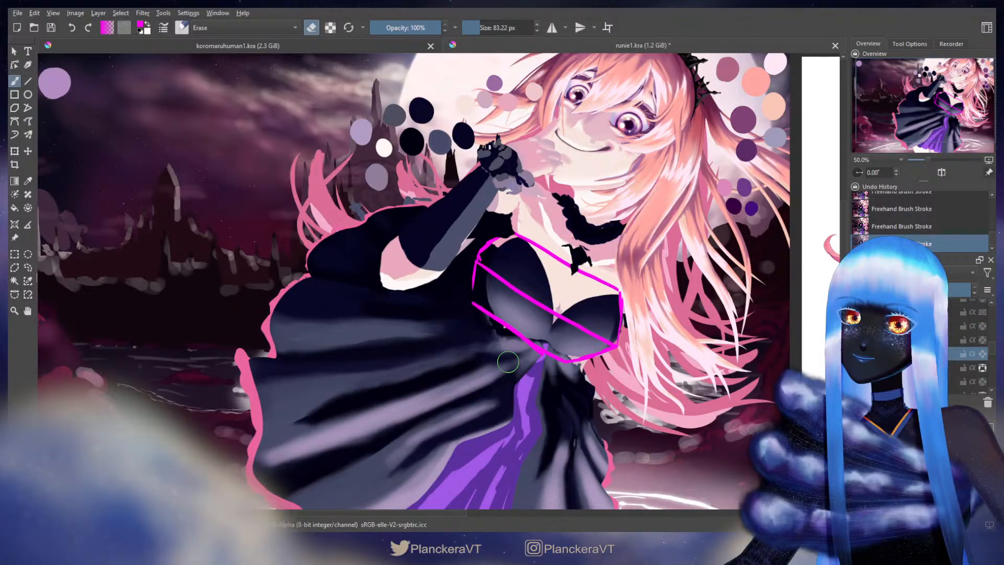
key("e")
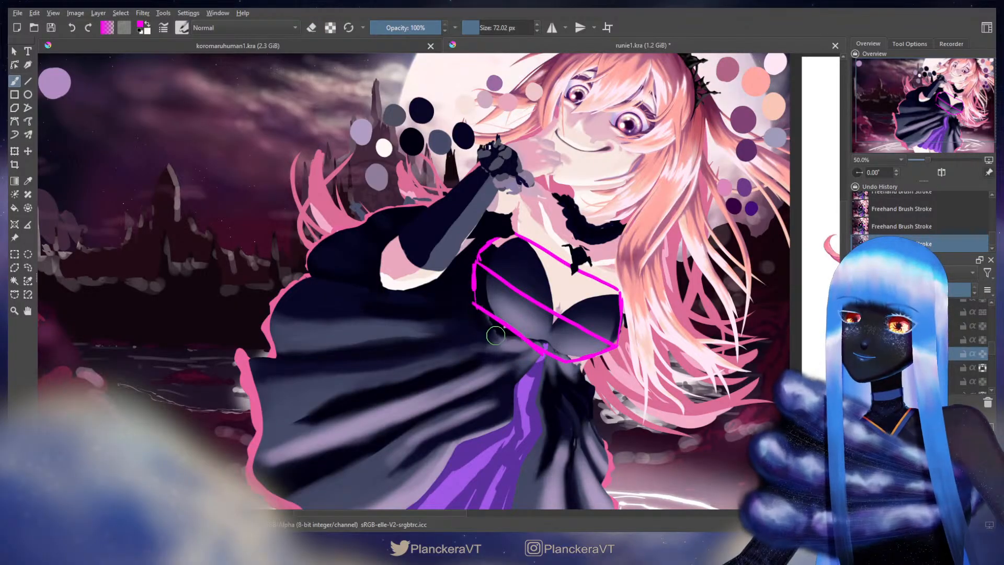
key("e")
mouse_move(492, 238)
left_mouse_down()
mouse_move(465, 271)
mouse_move(488, 242)
left_mouse_up()
key("e")
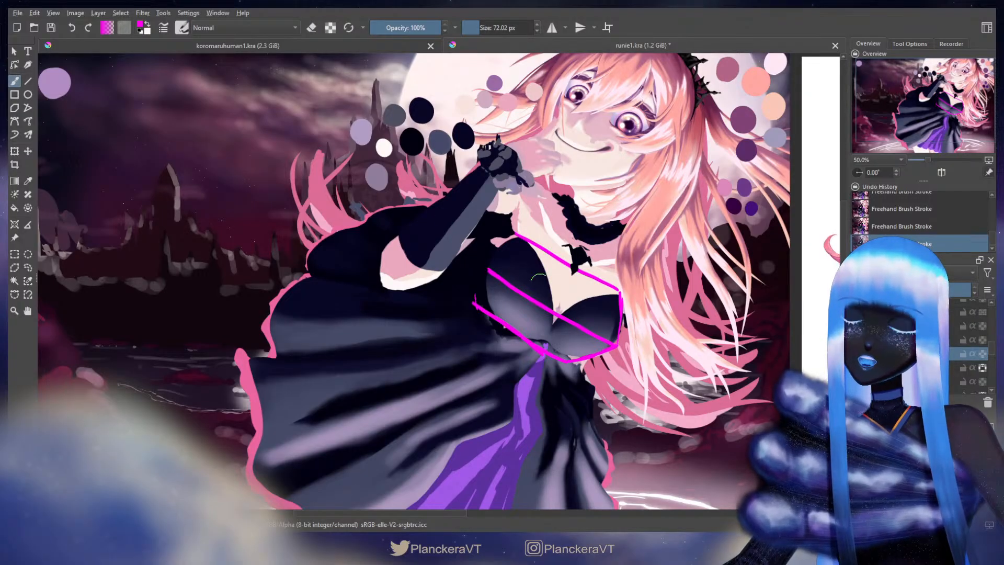
key("e")
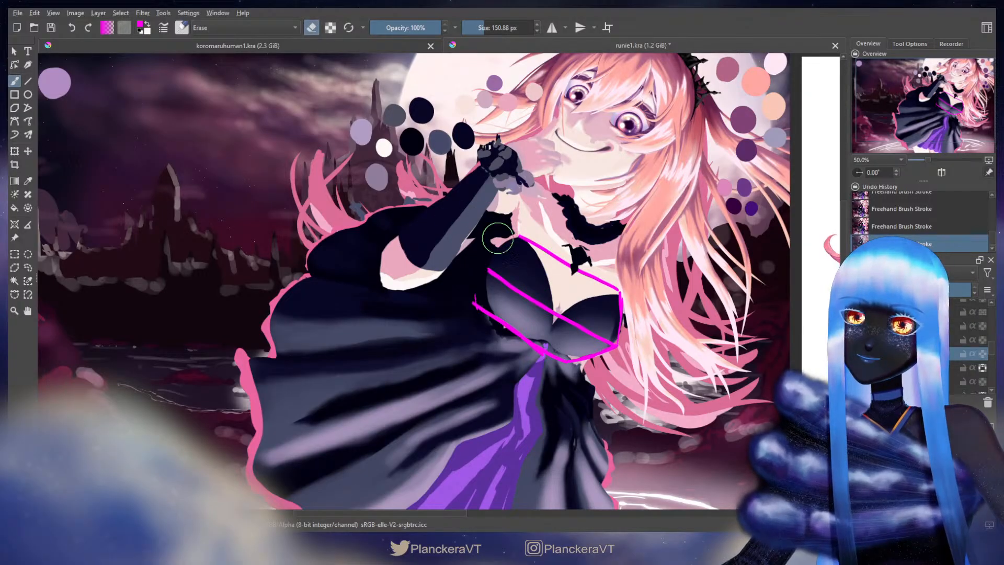
Redraw the guide's arm-side edges with the 72.02 px brush, compare them by undoing and redoing, and delete the guide layer
key("e")
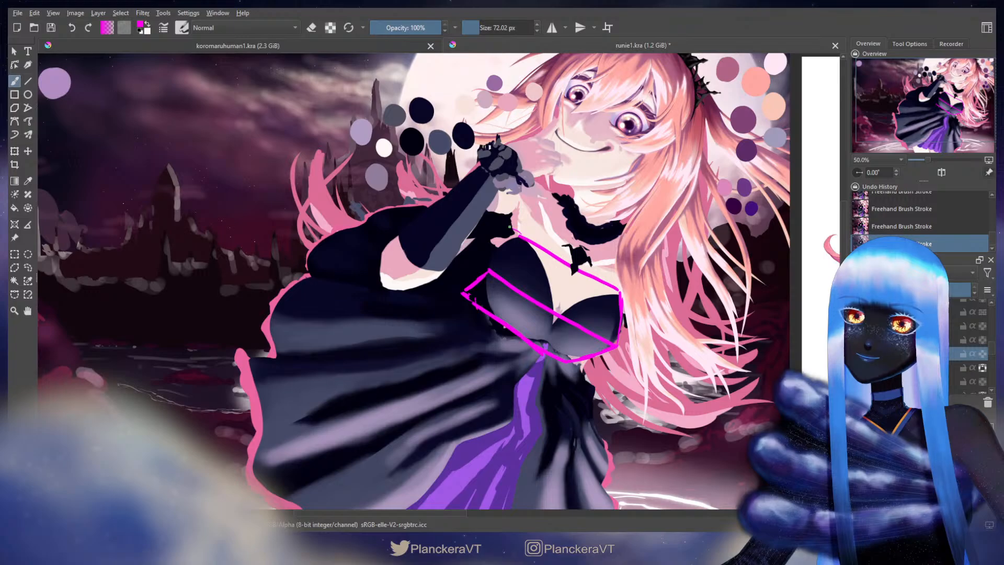
left_click_drag(494, 251, 494, 239)
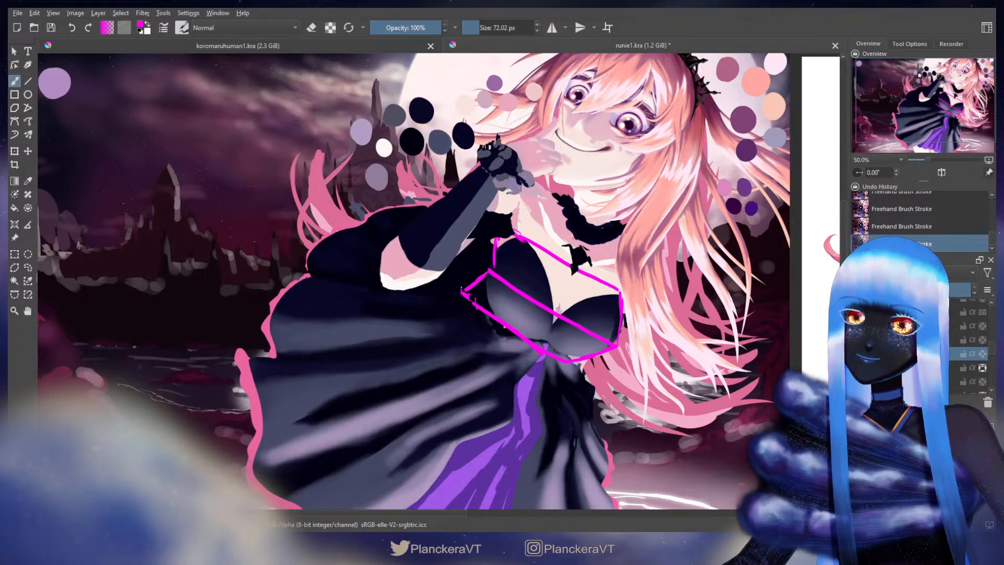
key("ctrl+z")
key("ctrl+shift+z")
key("ctrl+z")
key("ctrl+shift+z")
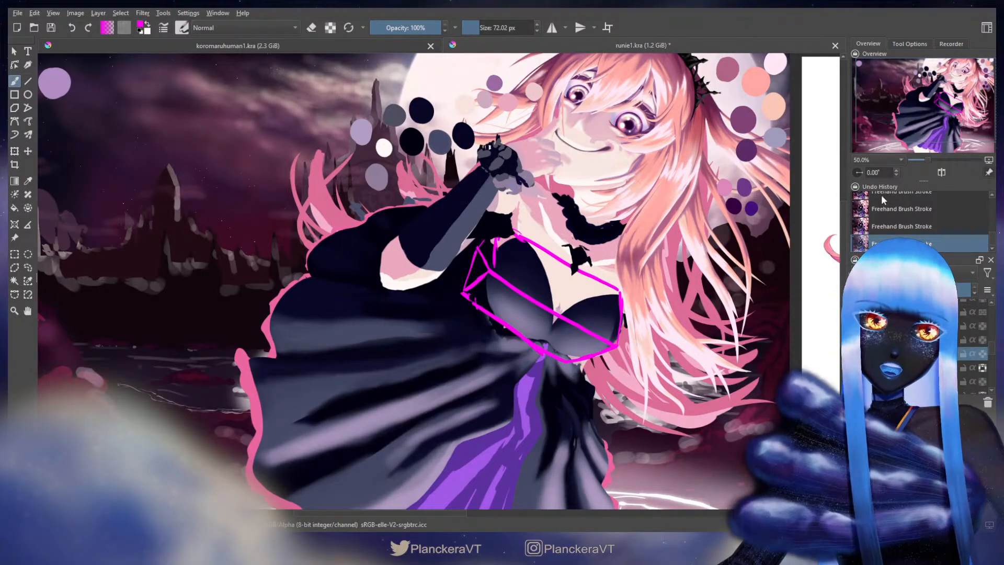
key("shift+Delete")
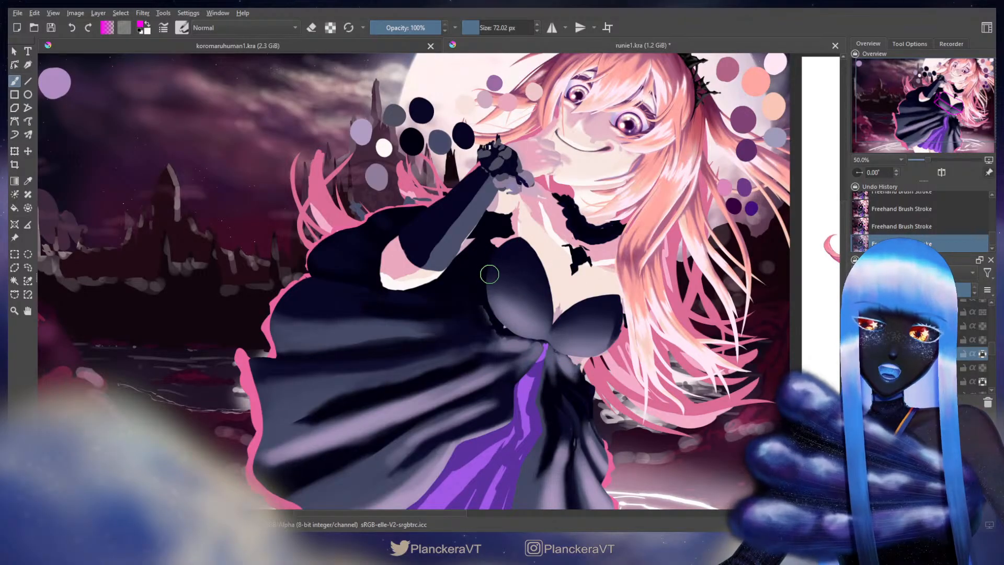
Trim the bodice's arm-side edge with a 109.27 px eraser and reduce the eraser to 73.34 px
key("e")
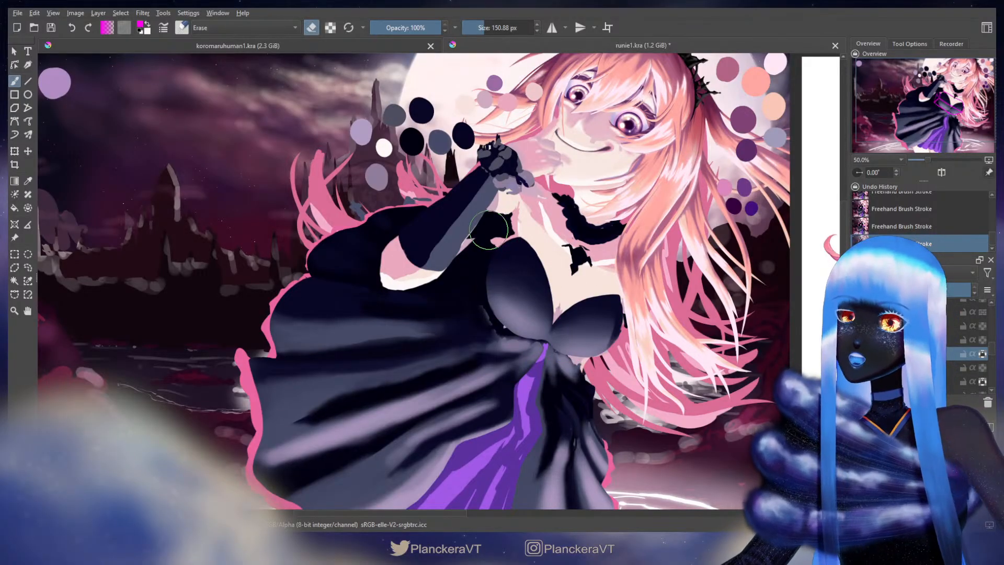
left_click_drag(491, 233, 515, 222)
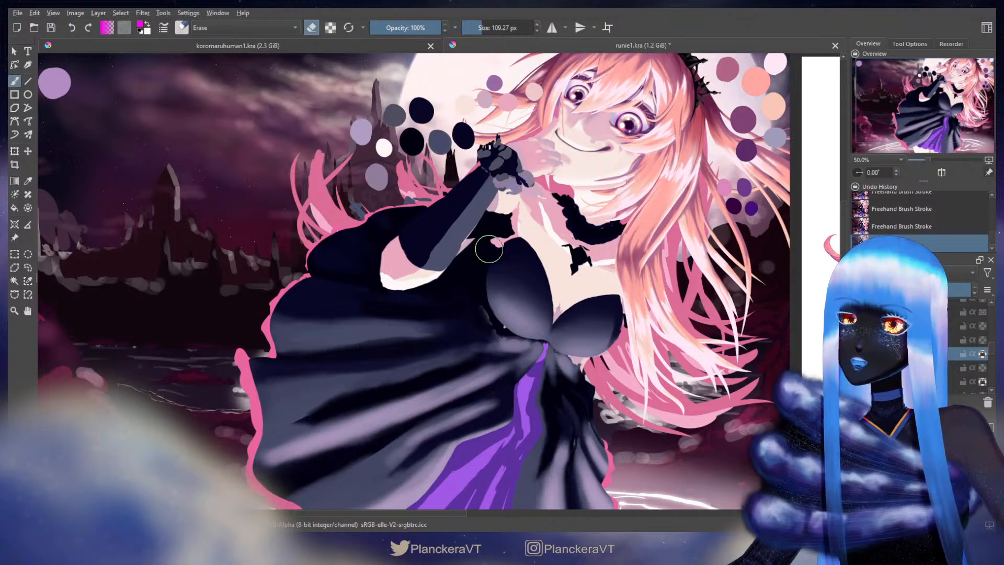
mouse_move(493, 314)
left_mouse_down()
mouse_move(493, 267)
mouse_move(478, 249)
mouse_move(488, 226)
mouse_move(489, 243)
mouse_move(497, 230)
left_mouse_up()
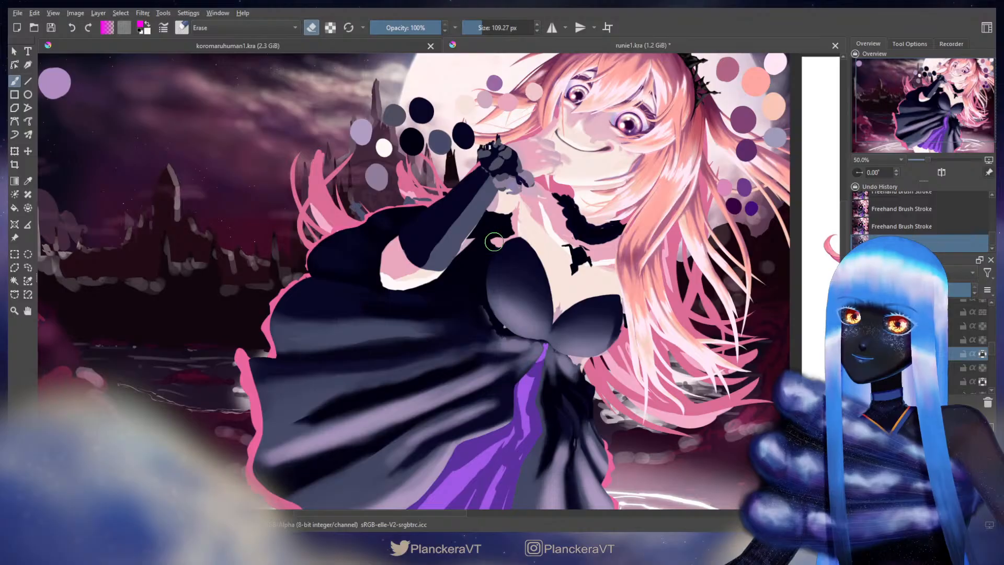
mouse_move(484, 265)
left_mouse_down()
mouse_move(479, 323)
mouse_move(502, 230)
mouse_move(476, 315)
mouse_move(477, 295)
mouse_move(484, 259)
mouse_move(481, 309)
mouse_move(479, 294)
mouse_move(481, 329)
left_mouse_up()
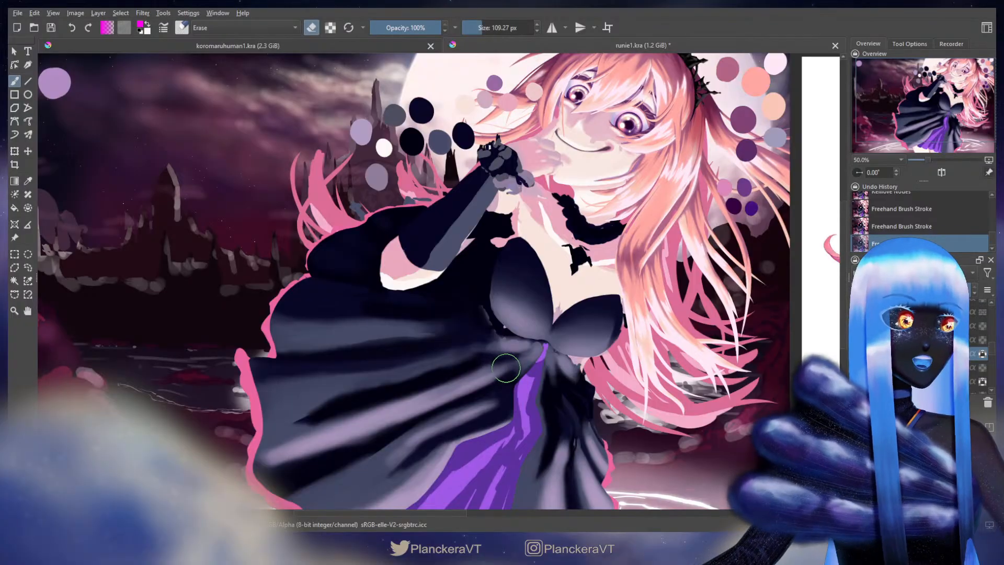
key("bracketleft")
key("bracketleft")
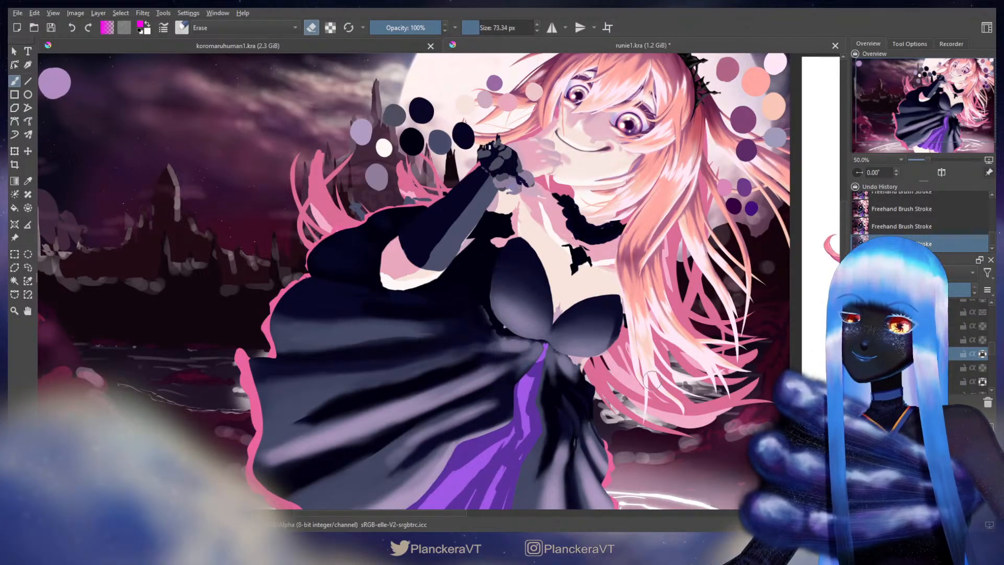
Nudge the bodice layer slightly toward the long hair and check the dress against the reference images
key("e")
key("t")
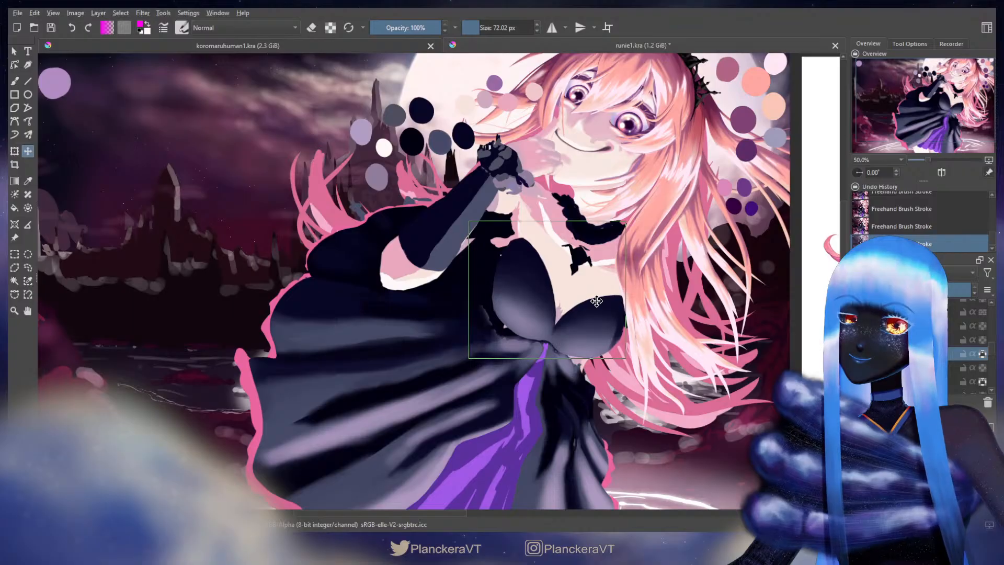
key("b")
key("ctrl")
key("t")
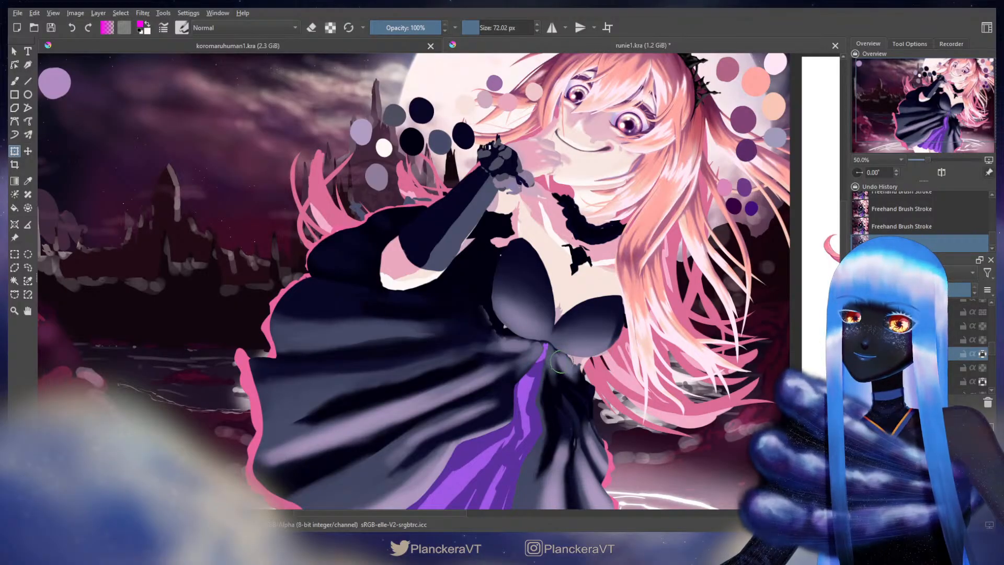
key("b")
key("minus")
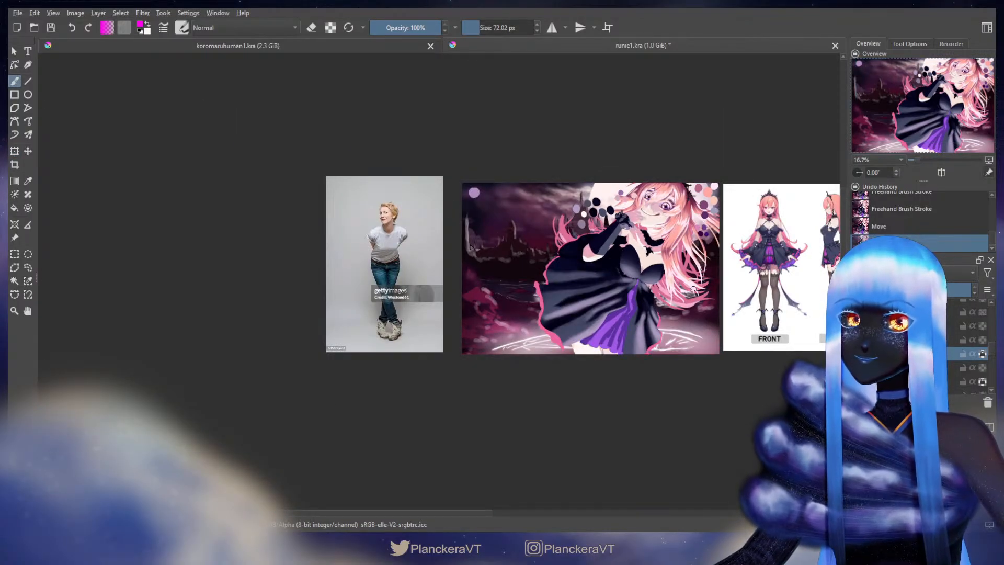
scroll(675, 286, "up", 3)
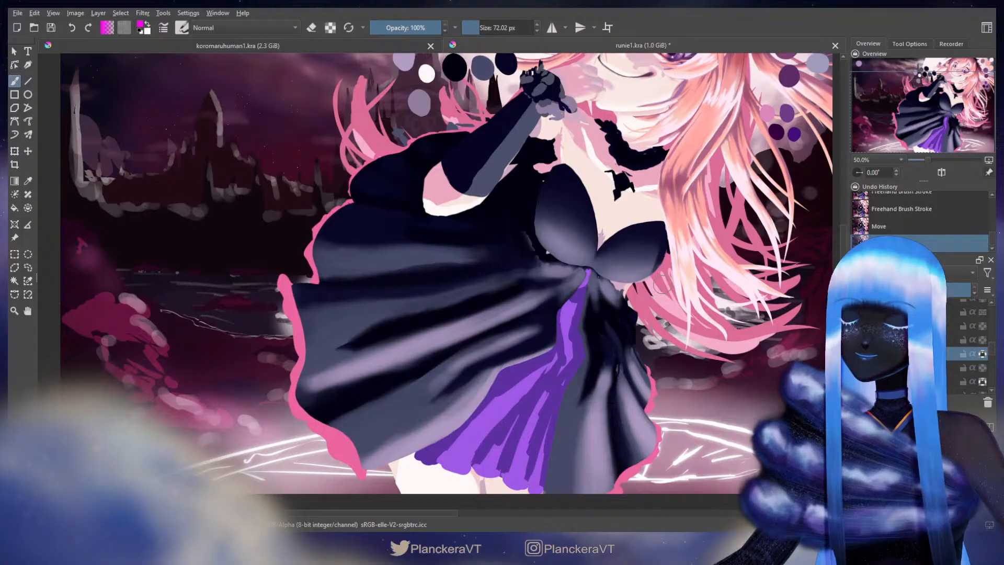
Transform the bodice layer slightly to adjust how it sits on the torso, checking it against the whole figure
key("ctrl+t")
key("b")
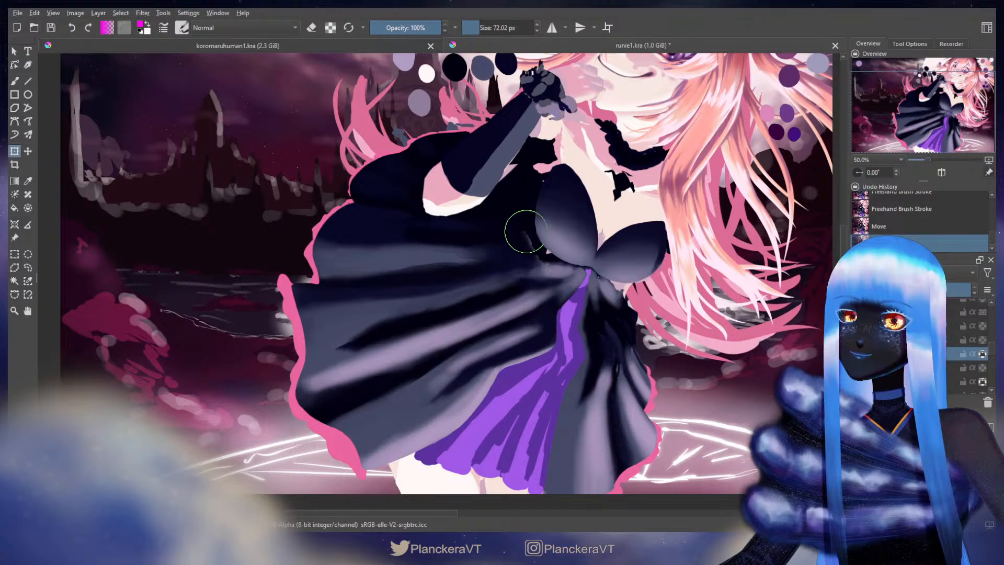
scroll(560, 199, "up", 4)
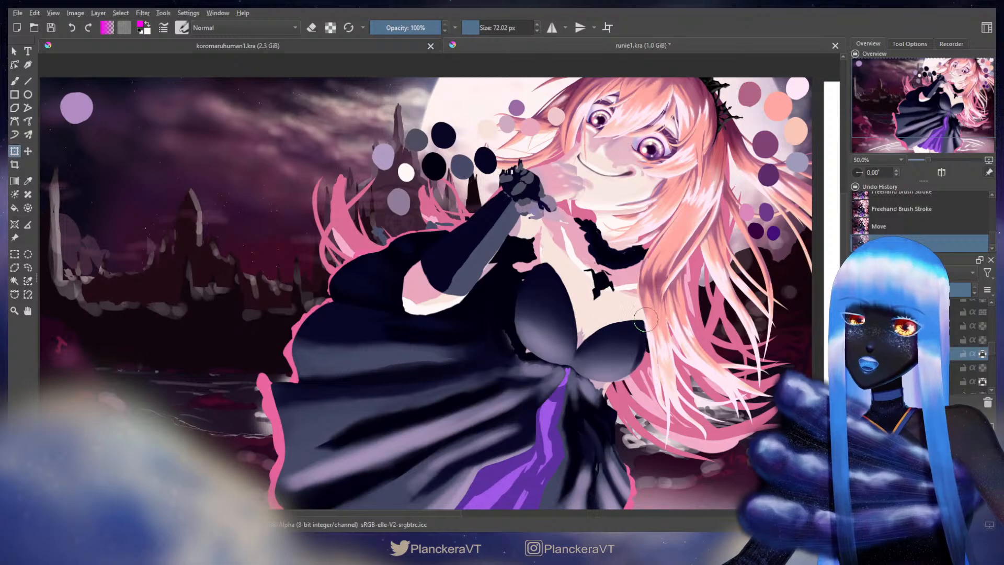
key("b")
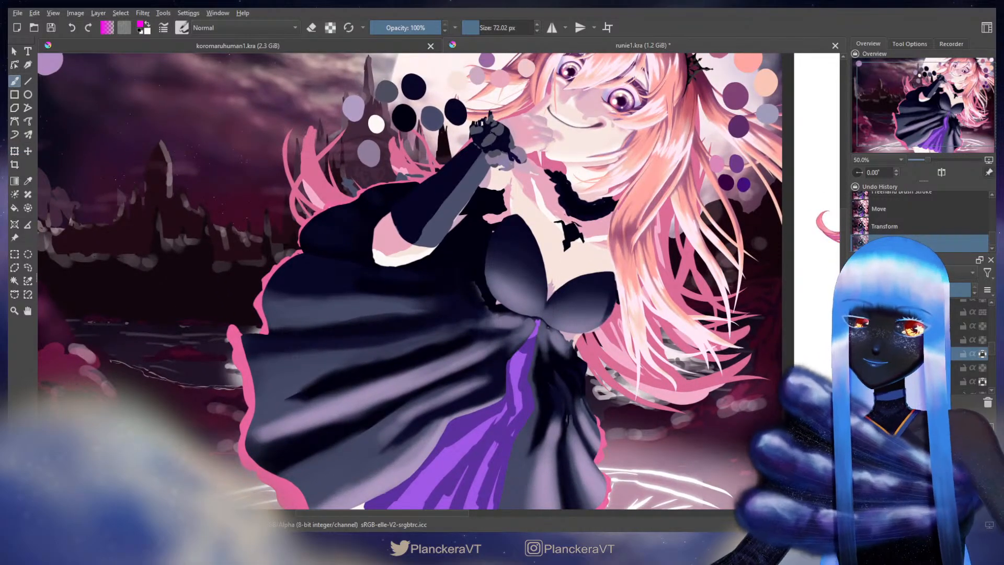
Select another dress layer and erase the waist edge beneath the hair-side cup with the 73.34 px eraser
scroll(984, 356, "down", 5)
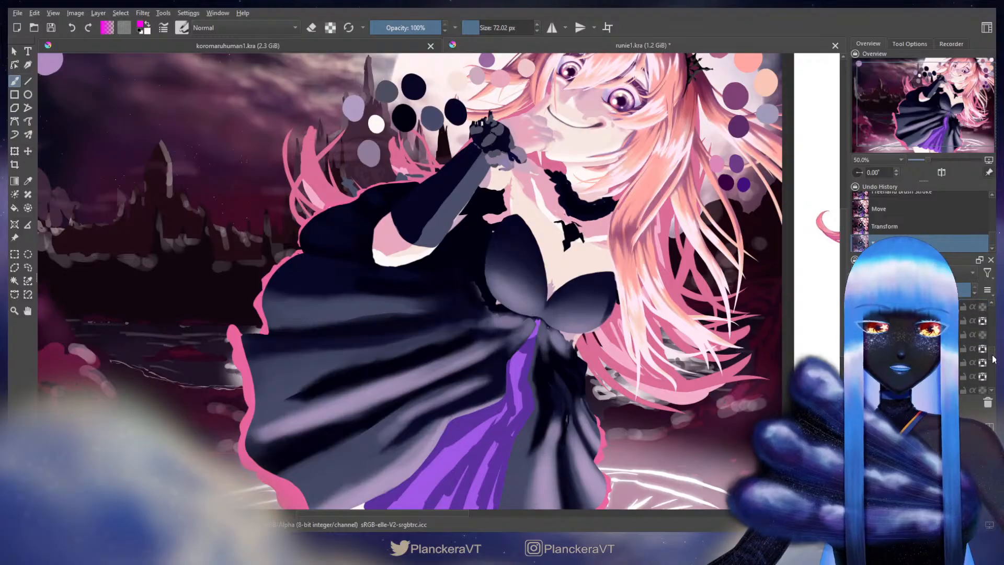
key("e")
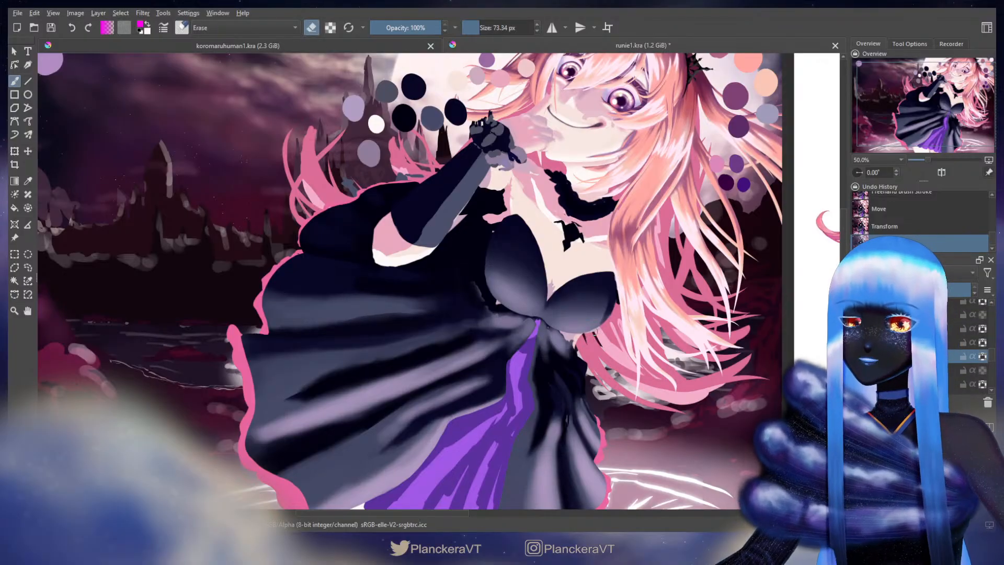
left_click_drag(576, 333, 581, 340)
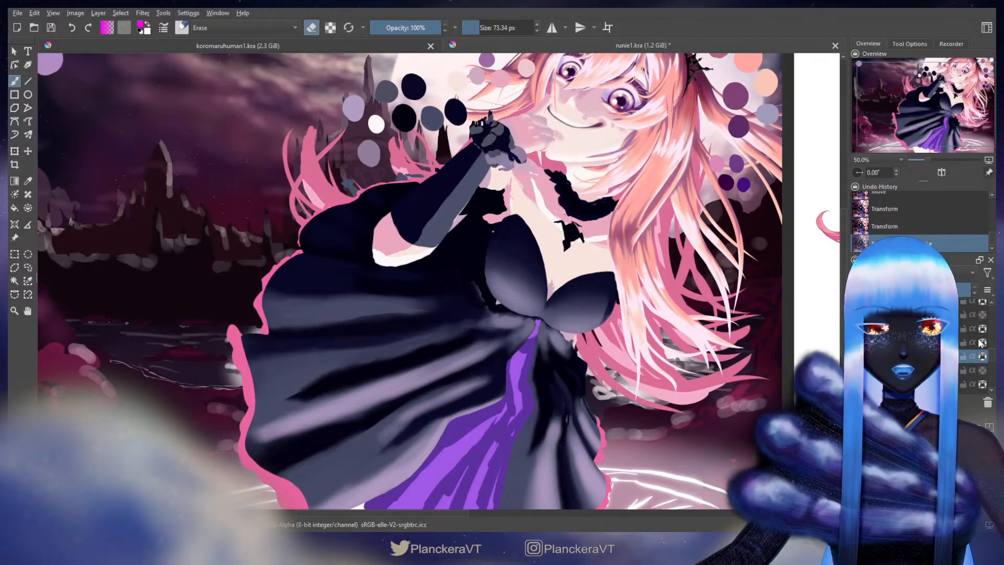
mouse_move(990, 351)
left_mouse_down()
mouse_move(989, 359)
mouse_move(988, 350)
left_mouse_up()
key("e")
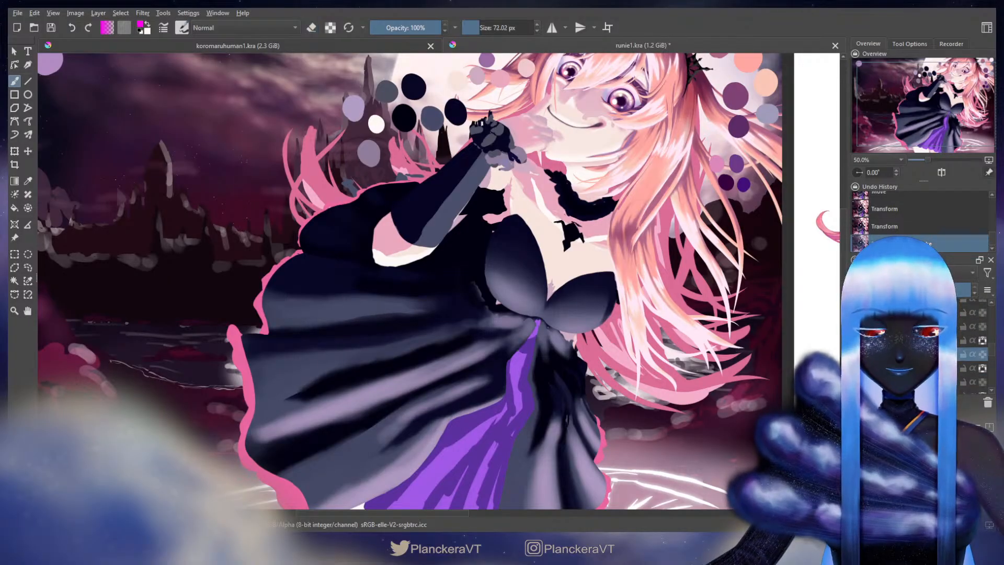
Cover the gaps along the bodice's arm-side edge with a dark colour sampled from the dress at 112.15 px
left_click(483, 284, "ctrl")
mouse_move(479, 243)
left_mouse_down()
mouse_move(498, 242)
mouse_move(471, 207)
mouse_move(497, 227)
left_mouse_up()
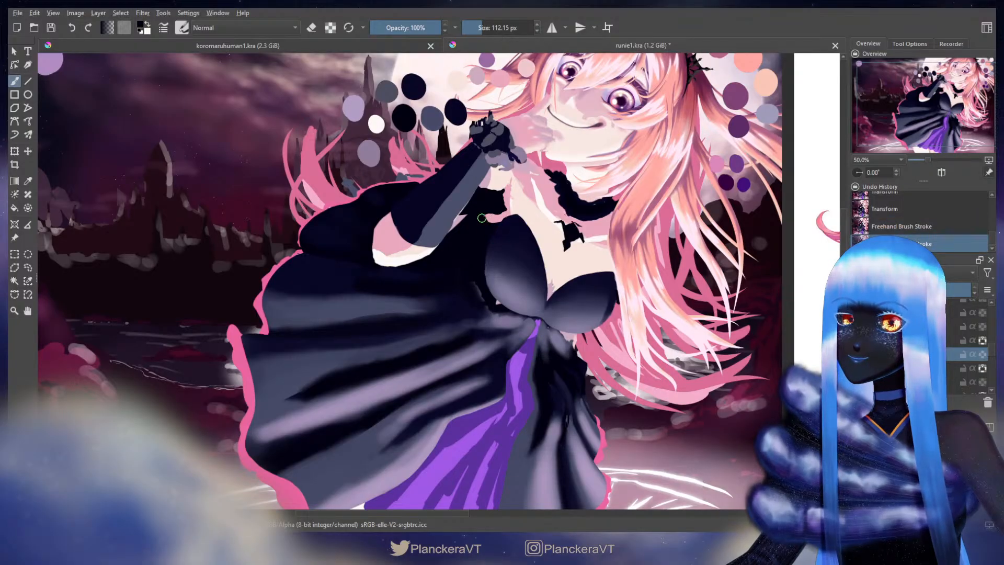
left_click(481, 215)
left_click_drag(496, 300, 498, 300)
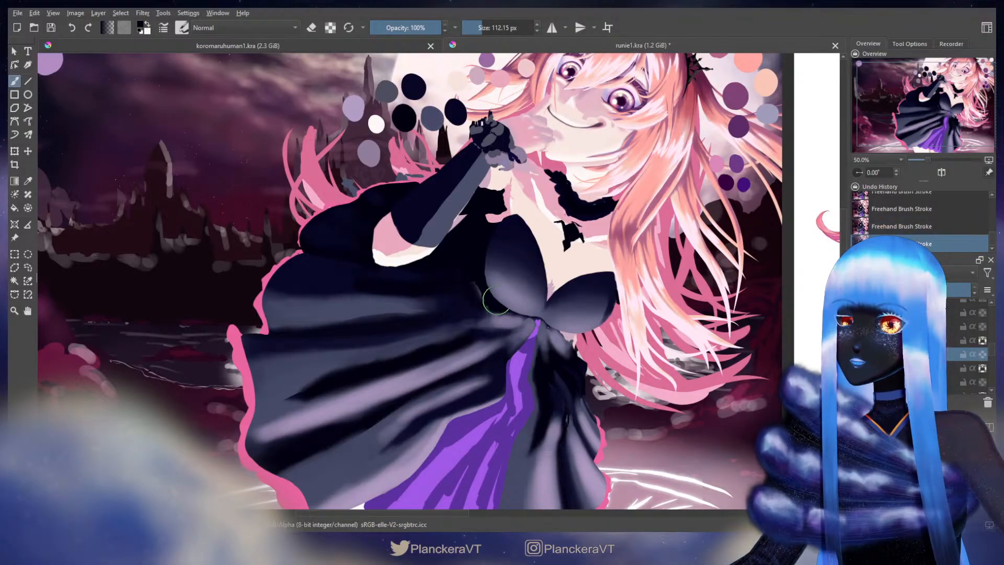
Blend the skirt into the bodice's lower arm-side edge with sampled dress colours, using brush sizes 57.37 px and 80.58 px
left_click(508, 317, "ctrl")
key("slash")
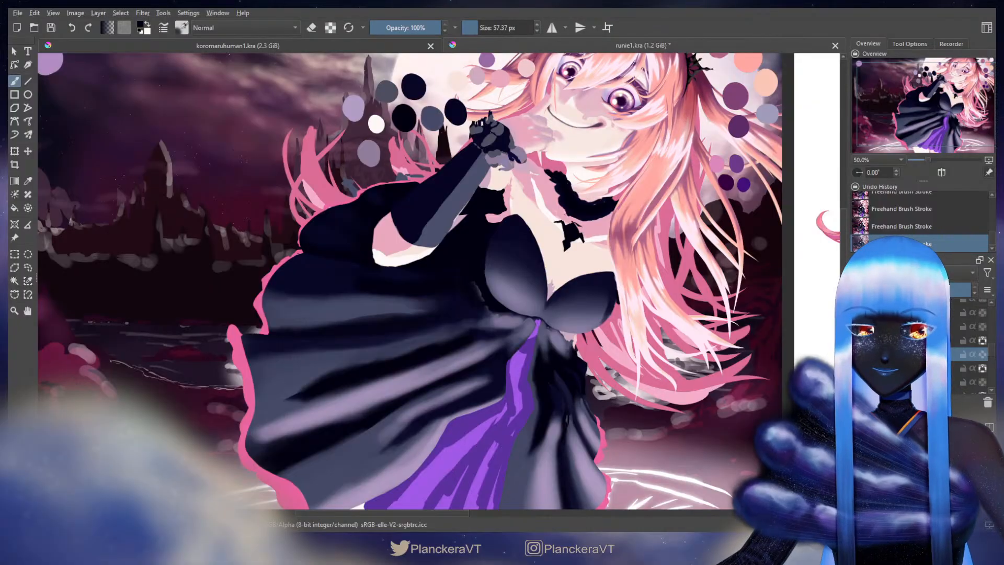
left_click(500, 318, "ctrl")
left_click_drag(495, 310, 505, 311, "shift")
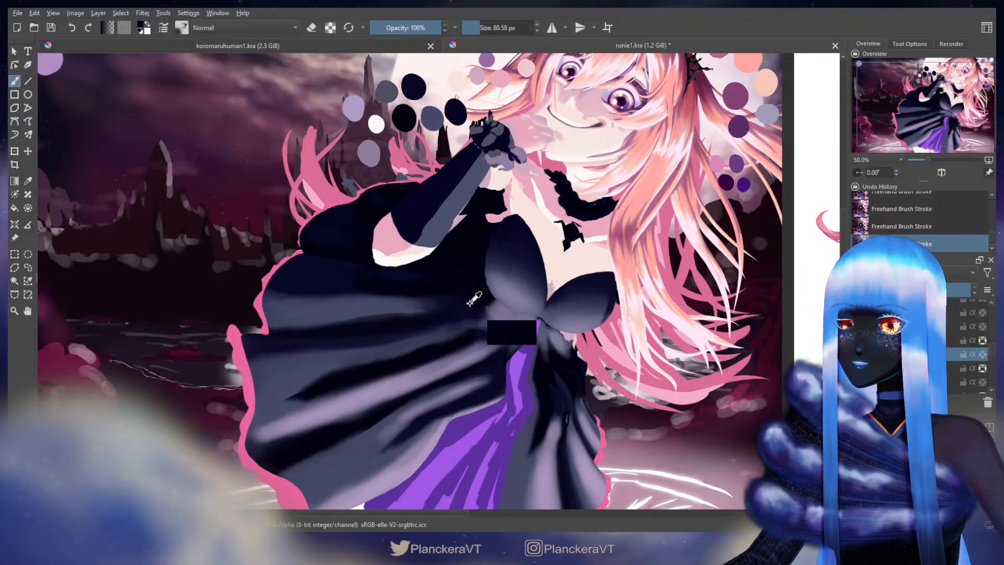
left_click(496, 302, "ctrl")
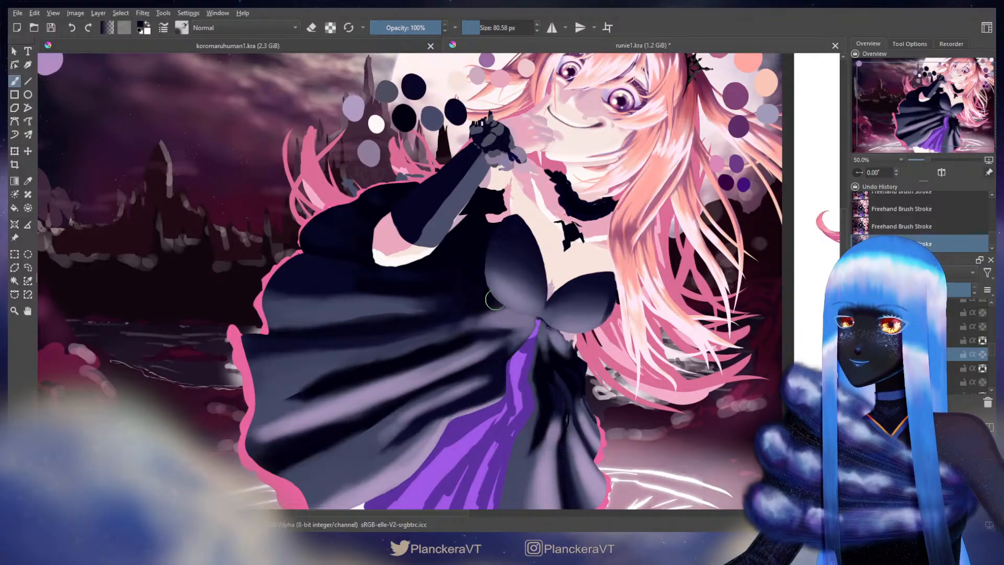
Paint the waist beneath the hair-side cup with sampled dress colours at 84.37 px
mouse_move(560, 341)
left_mouse_down()
mouse_move(544, 313)
mouse_move(523, 306)
left_mouse_up()
key("slash")
left_click(543, 313, "ctrl")
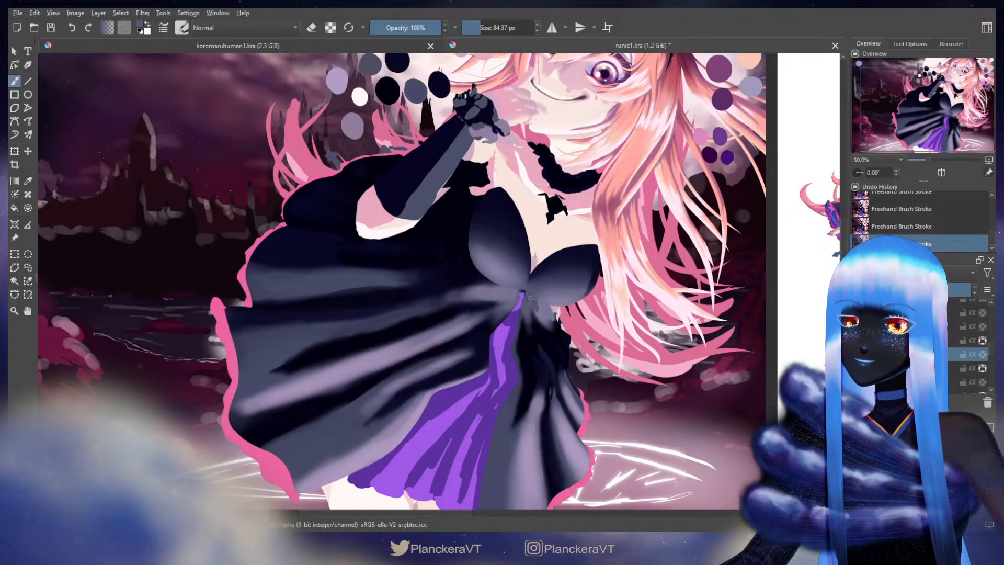
key("e")
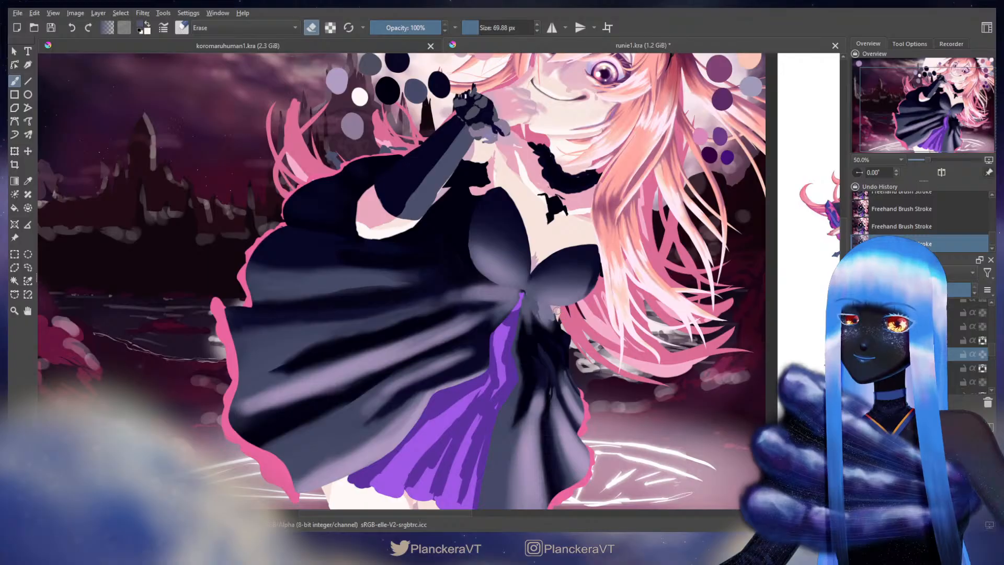
key("e")
Undo the last two waist strokes and repaint the waist's hair-side edge in a sampled dark dress colour
left_click(565, 331, "ctrl")
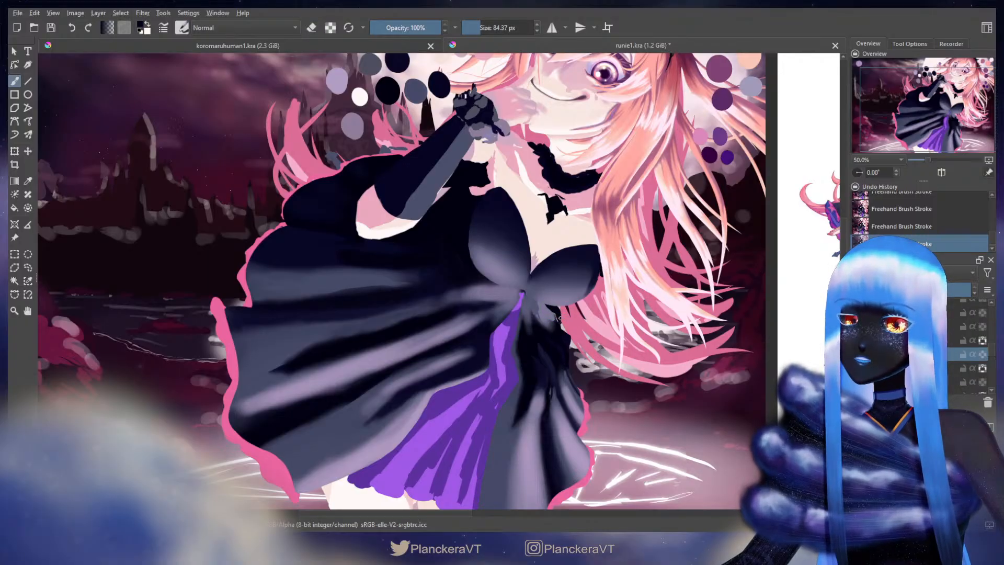
key("ctrl+z")
key("ctrl+z")
left_click_drag(560, 320, 562, 327)
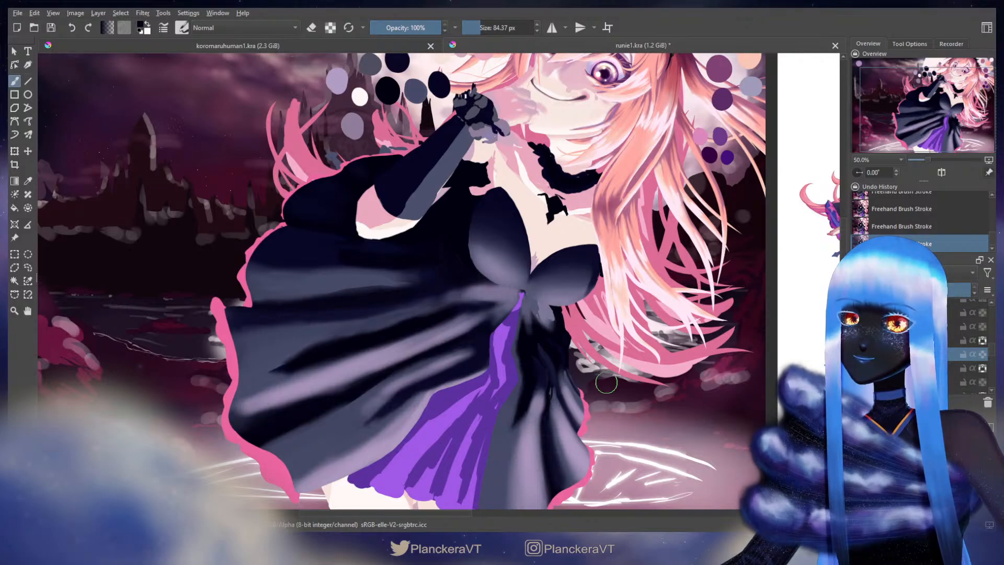
Transform the selected skirt layers so the skirt flares farther out on the hair side, comparing with the references
scroll(660, 346, "down", 2)
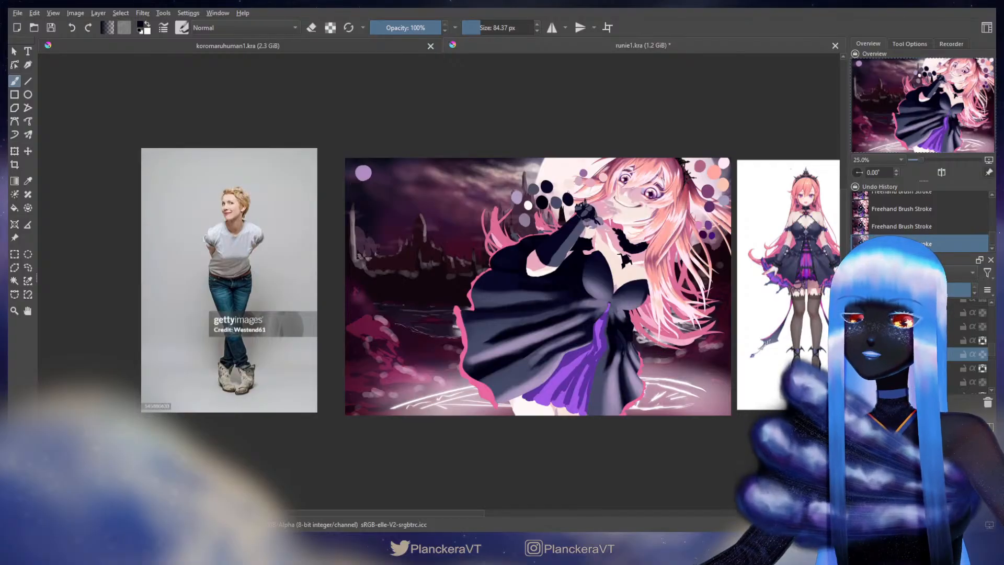
left_click_drag(688, 396, 673, 412)
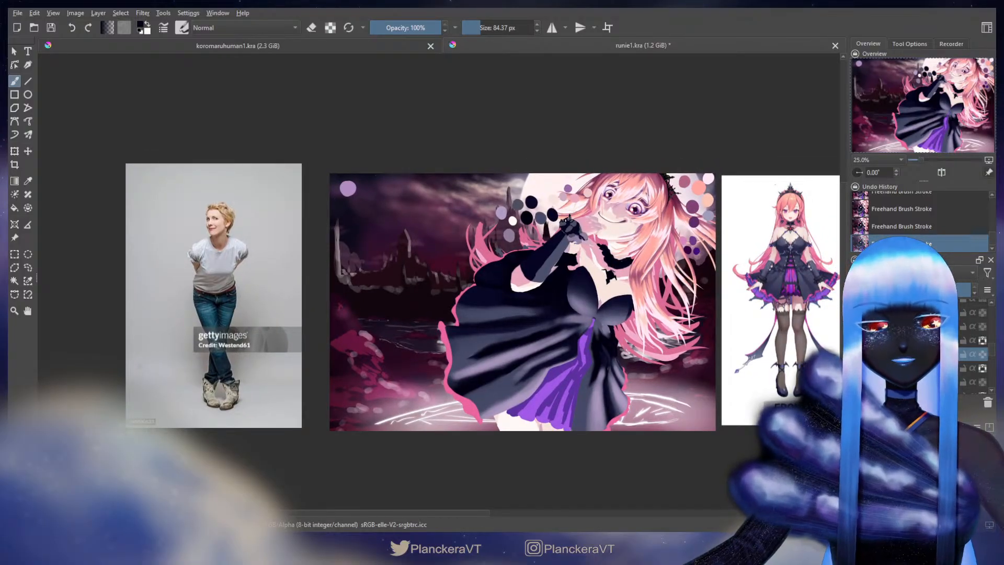
key("ctrl+t")
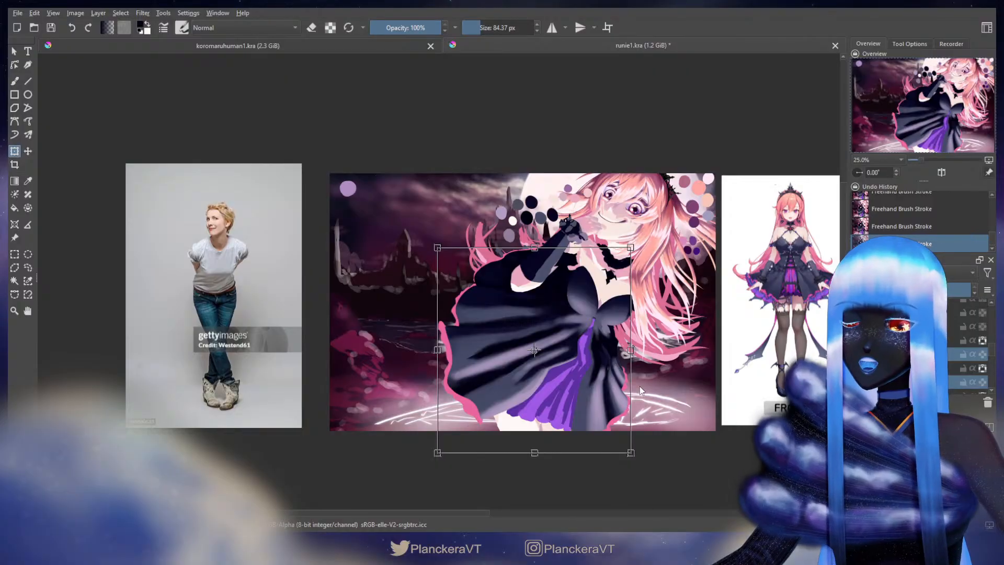
key("Escape")
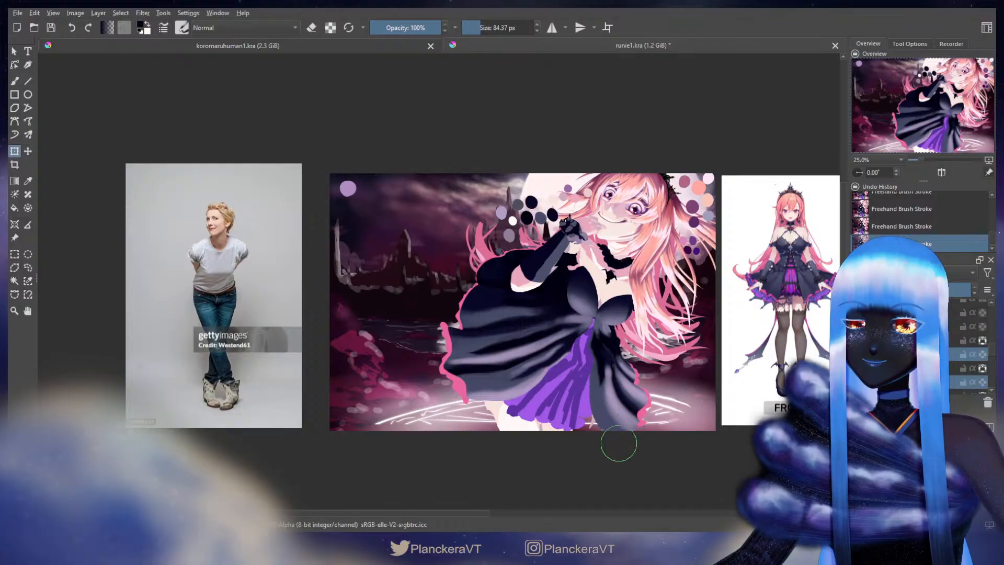
Transform the purple underskirt to fit beneath the reshaped black skirt
key("ctrl+t")
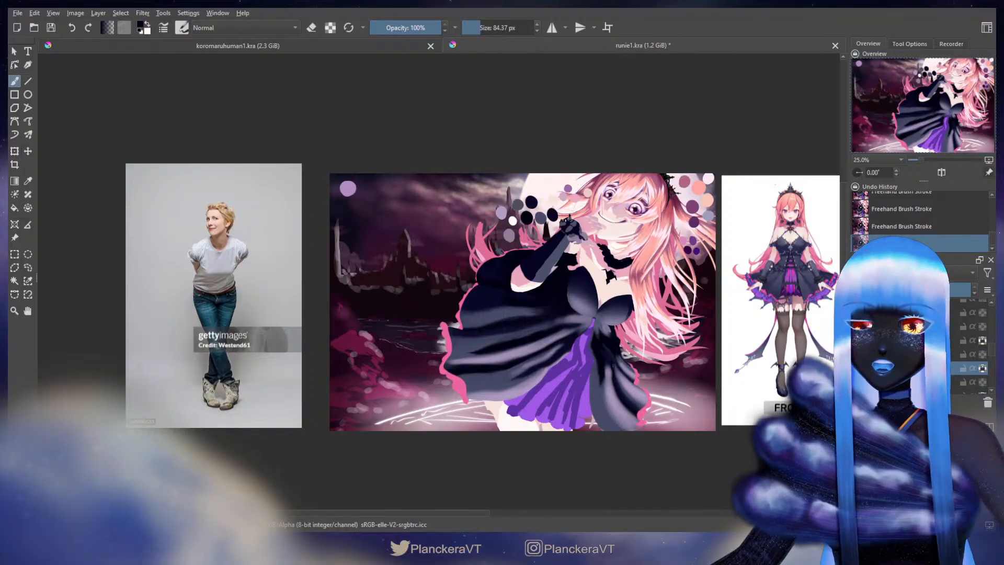
key("Escape")
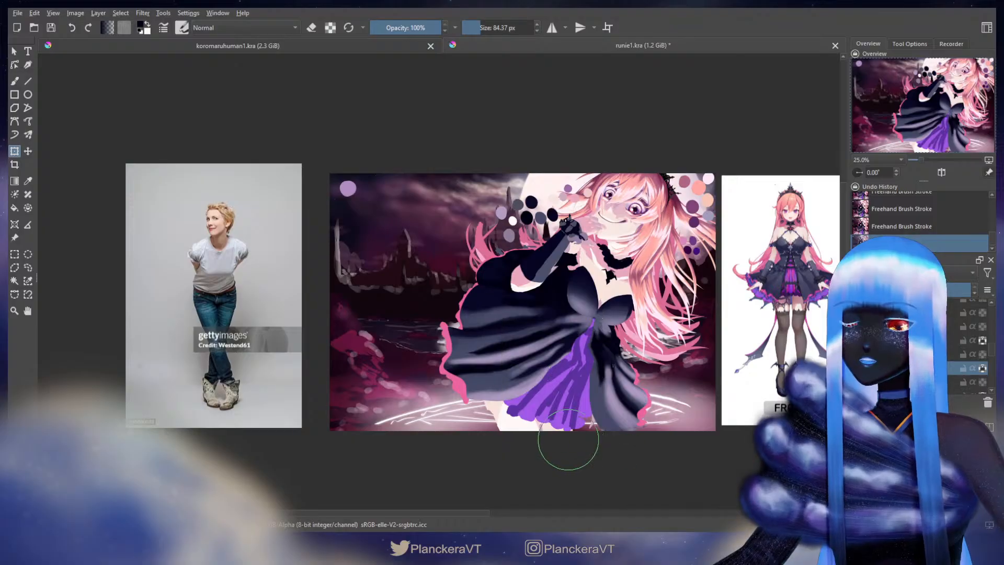
mouse_move(539, 424)
left_mouse_down()
mouse_move(497, 412)
mouse_move(585, 418)
mouse_move(529, 408)
mouse_move(520, 421)
left_mouse_up()
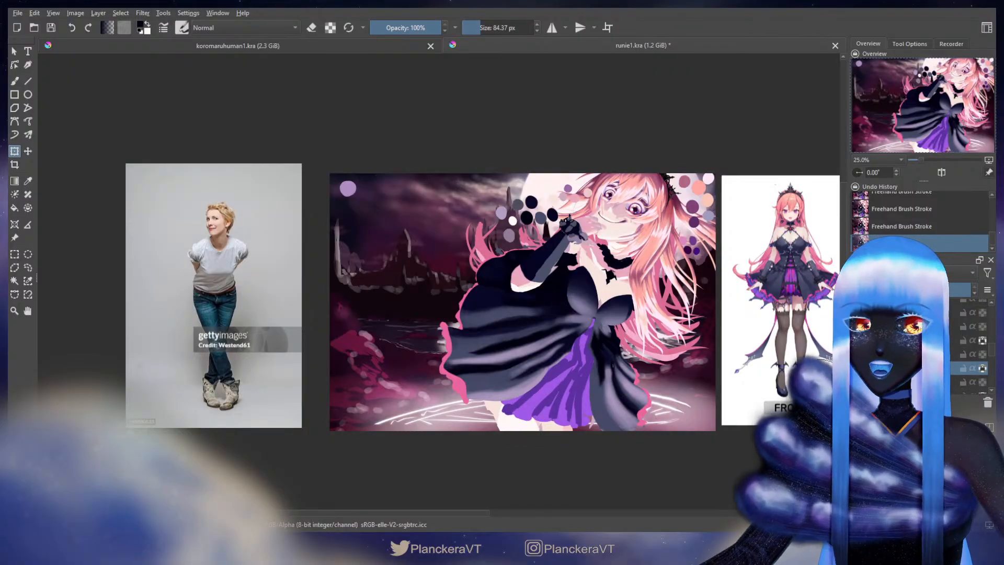
key("b")
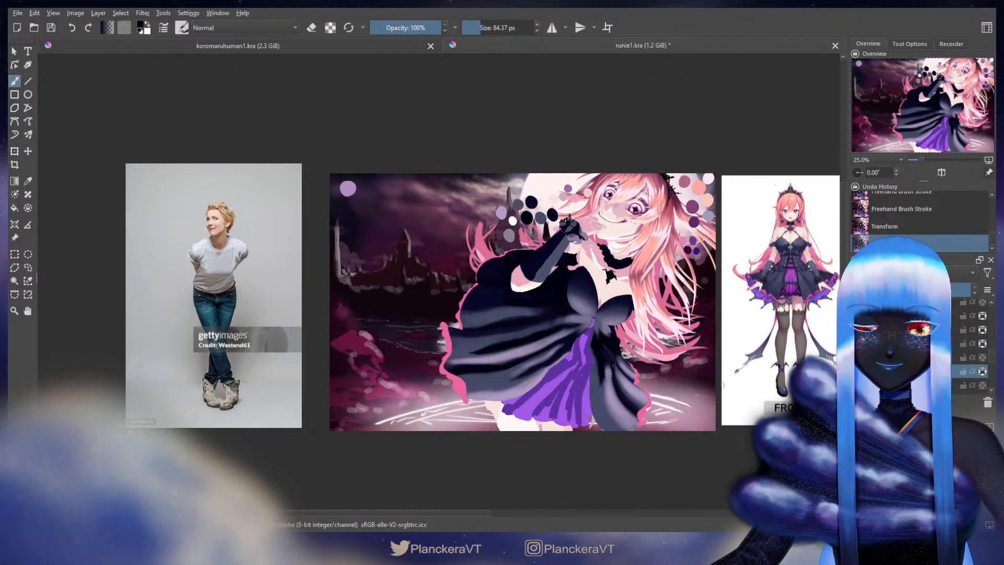
Move the legs layer slightly toward the hair side beneath the underskirt
key("t")
left_click_drag(609, 385, 615, 384)
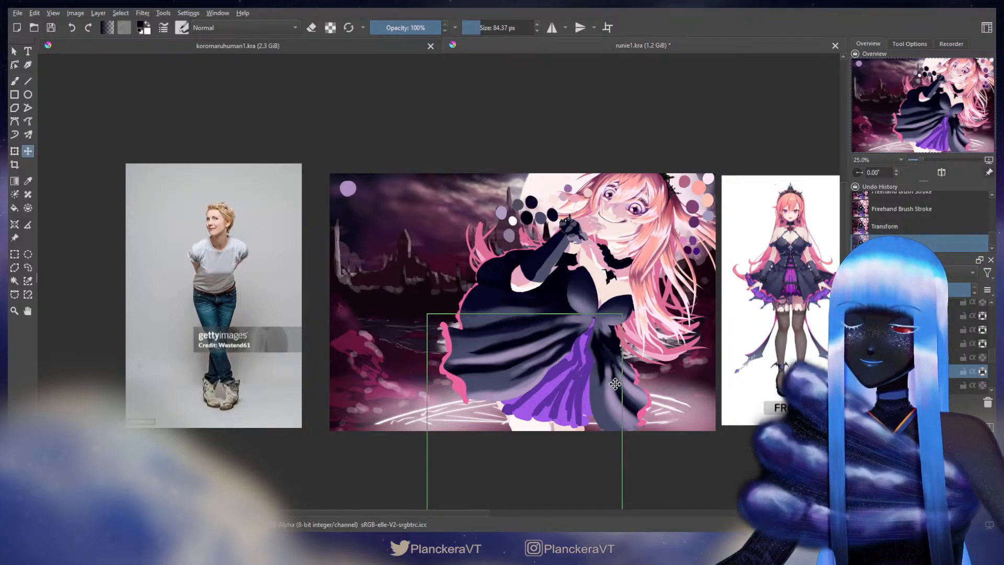
left_click_drag(544, 375, 546, 375)
key("b")
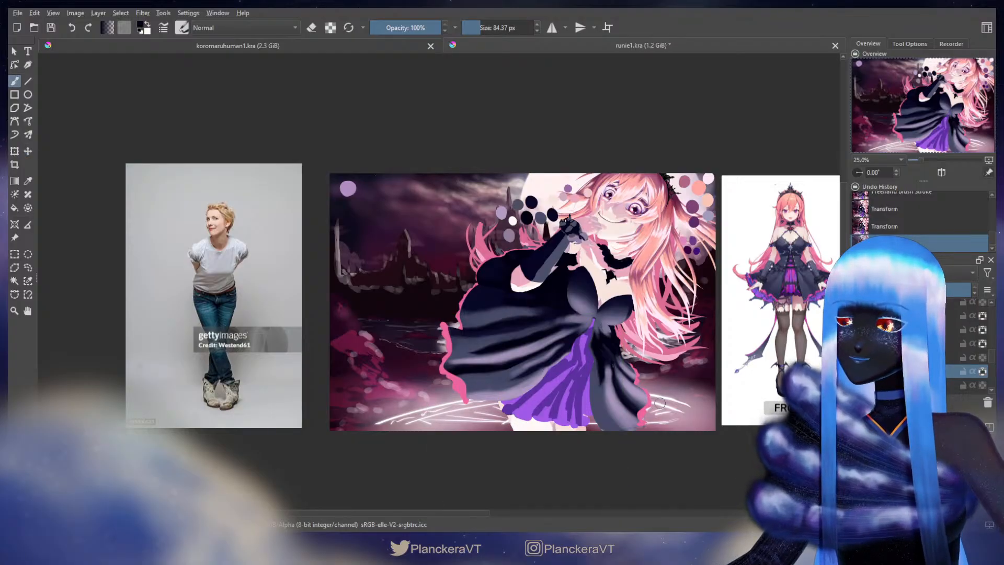
Trim the outer edge of the arm-side leg below the skirt with the 69.88 px eraser
scroll(660, 403, "up", 3)
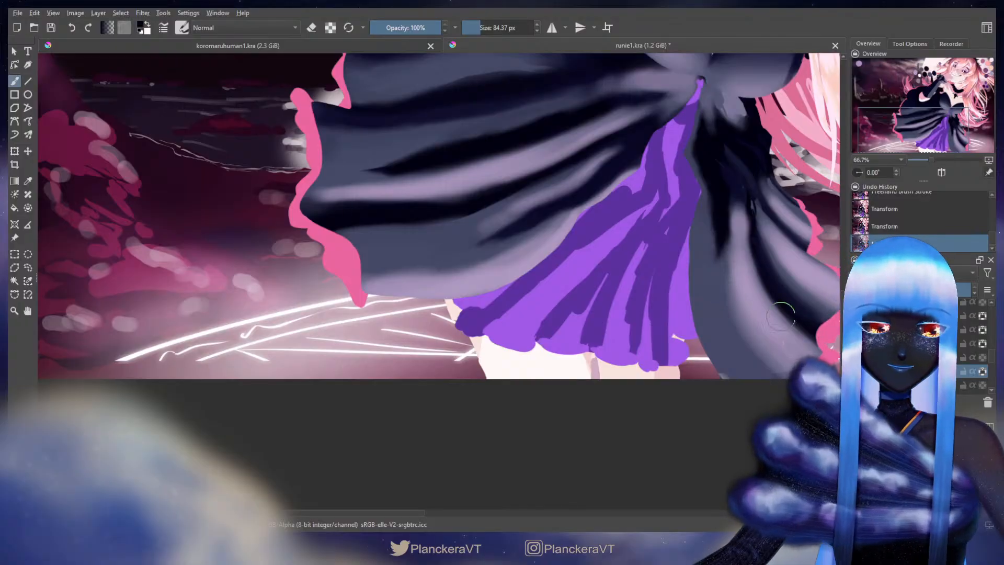
key("e")
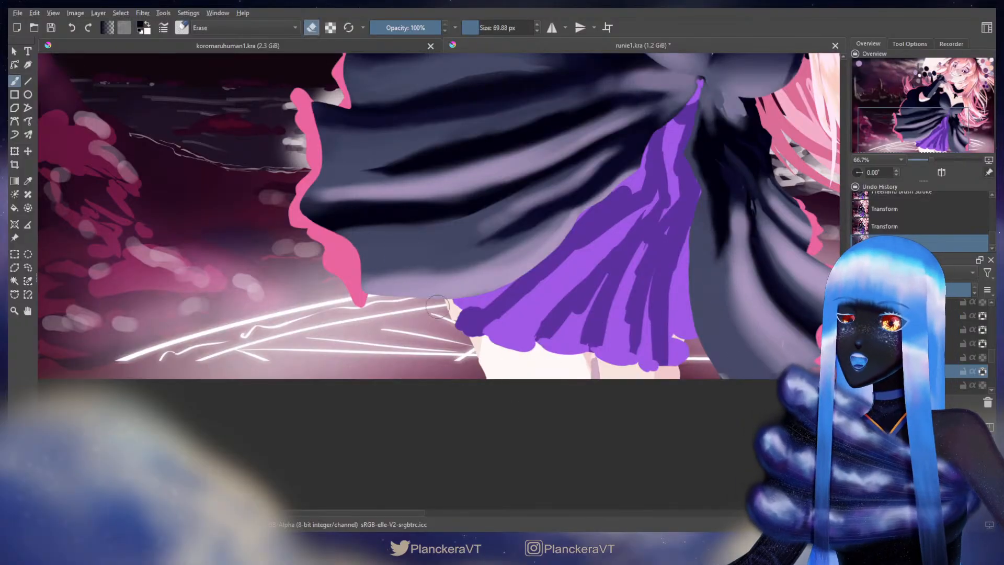
left_click_drag(439, 300, 505, 376)
Repaint the skin and the inner-thigh edge between the legs with sampled leg colours at 147.82 px, redoing one stroke
key("e")
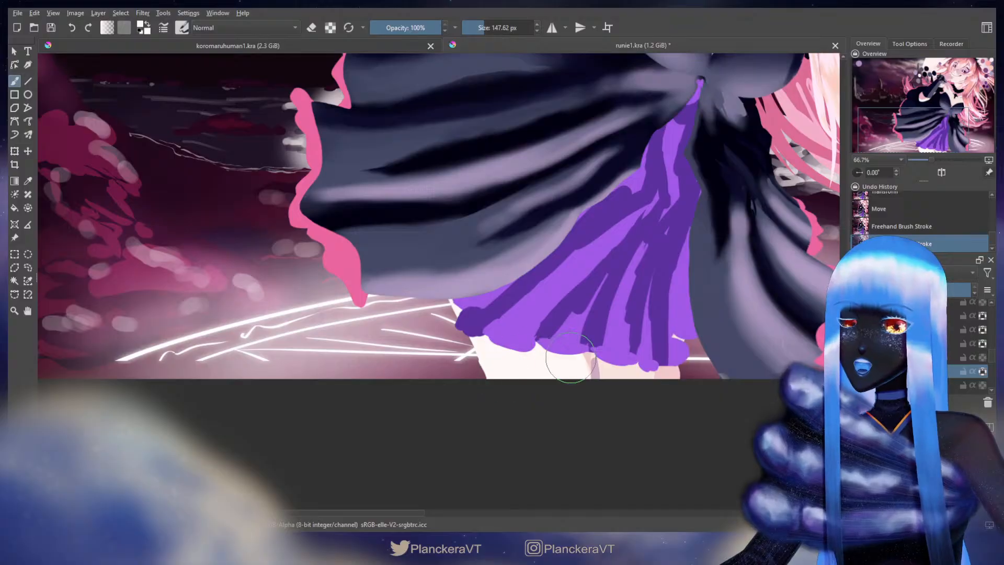
scroll(575, 366, "down", 1)
left_click(607, 341, "ctrl")
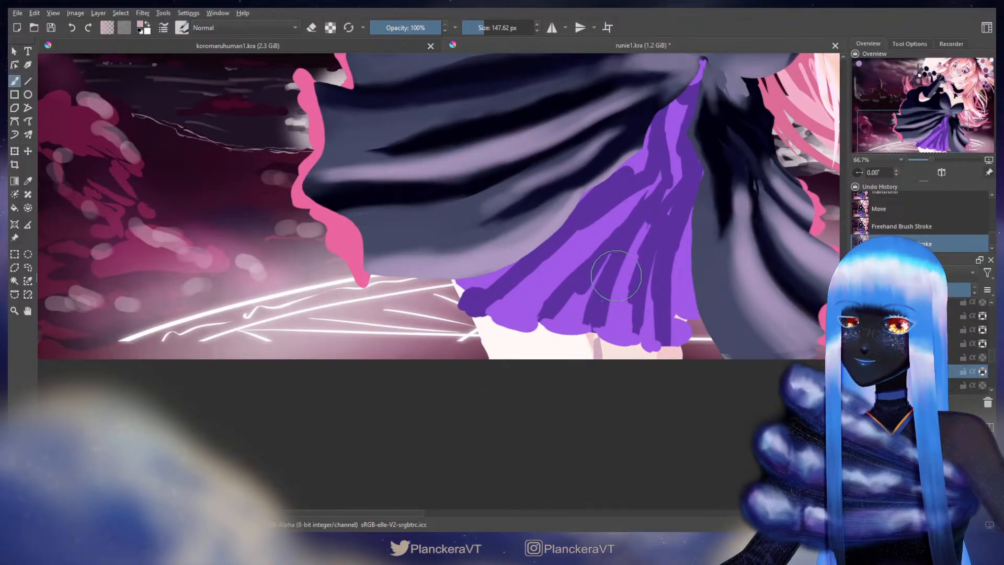
left_click_drag(594, 336, 623, 370)
key("ctrl+z")
left_click_drag(586, 335, 627, 381)
Erase the stray skin at the hair-side leg's outer edge with the eraser and compare the figure with the references
key("e")
left_click_drag(701, 298, 676, 366)
left_click_drag(690, 310, 678, 317)
scroll(637, 416, "down", 4)
mouse_move(646, 412)
left_mouse_down()
mouse_move(617, 276)
mouse_move(610, 378)
left_mouse_up()
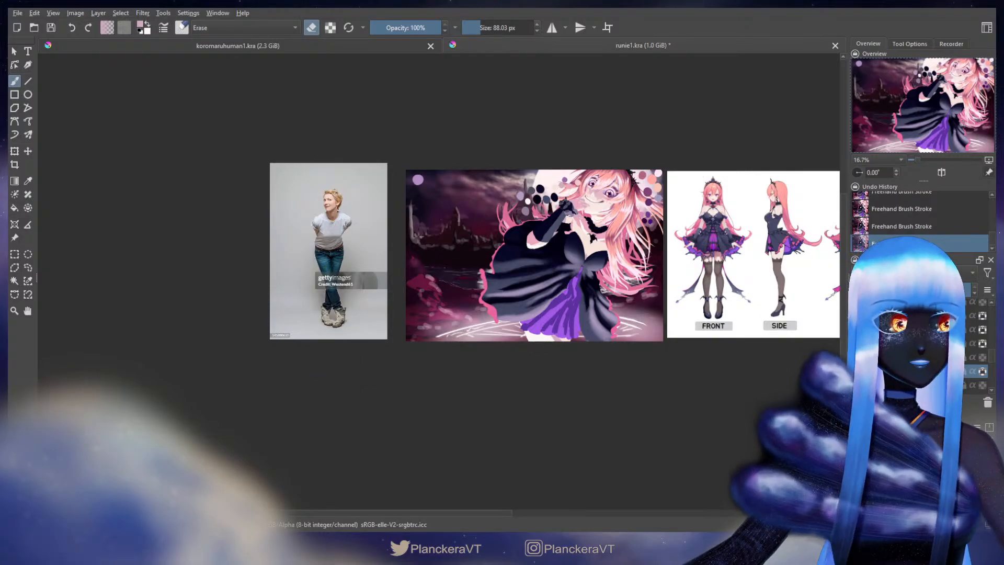
scroll(563, 403, "up", 1)
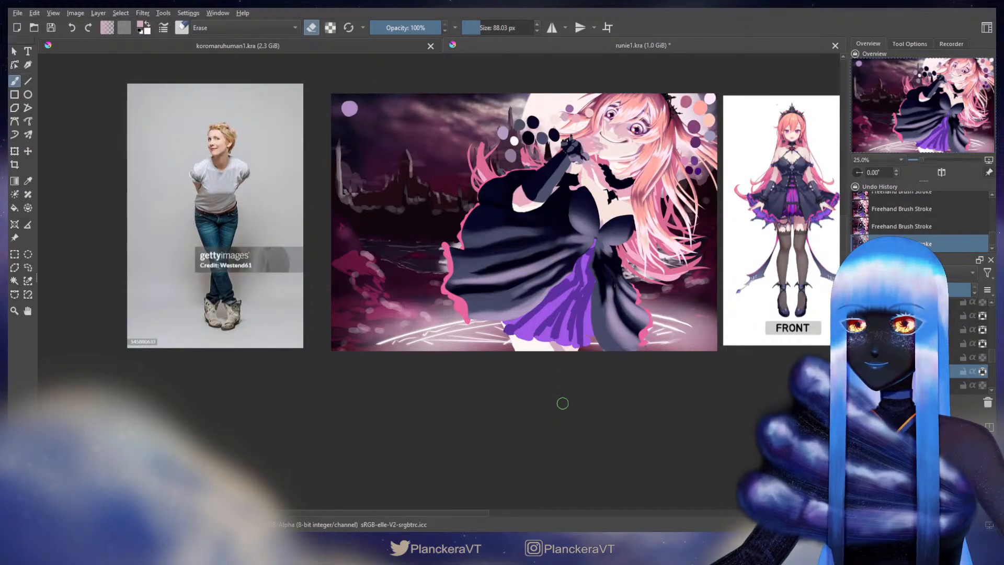
left_click_drag(574, 373, 557, 423)
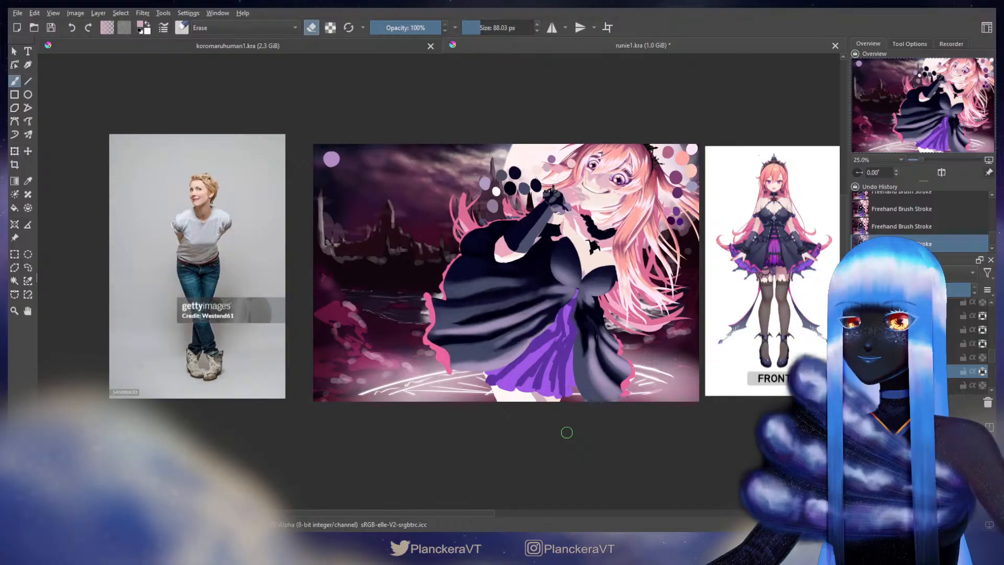
Enlarge the body group with the arm and dress slightly by scaling it outward from its lower corner on the photo-reference side
scroll(916, 345, "up", 6)
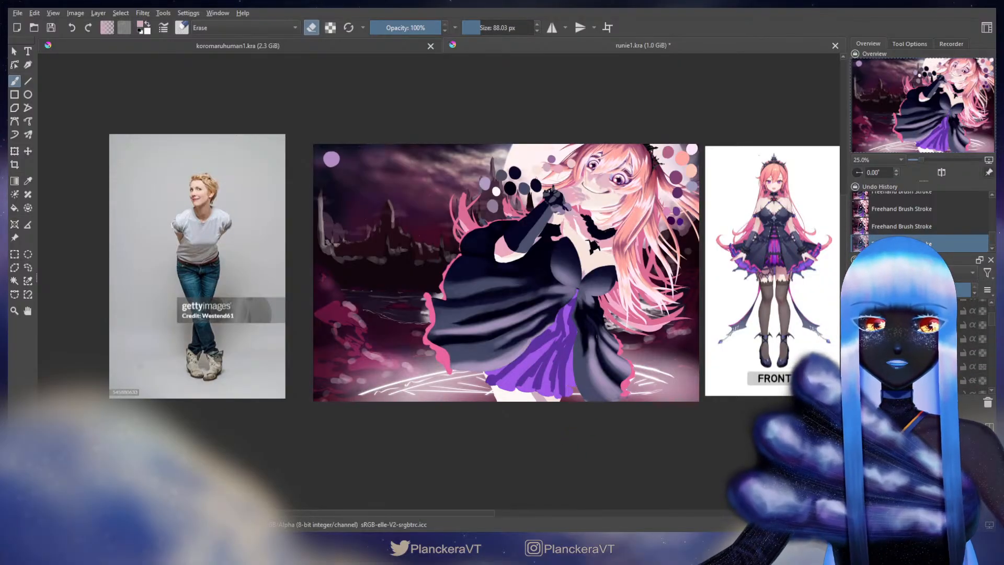
scroll(456, 387, "down", 2)
key("ctrl+t")
left_click_drag(457, 387, 485, 325)
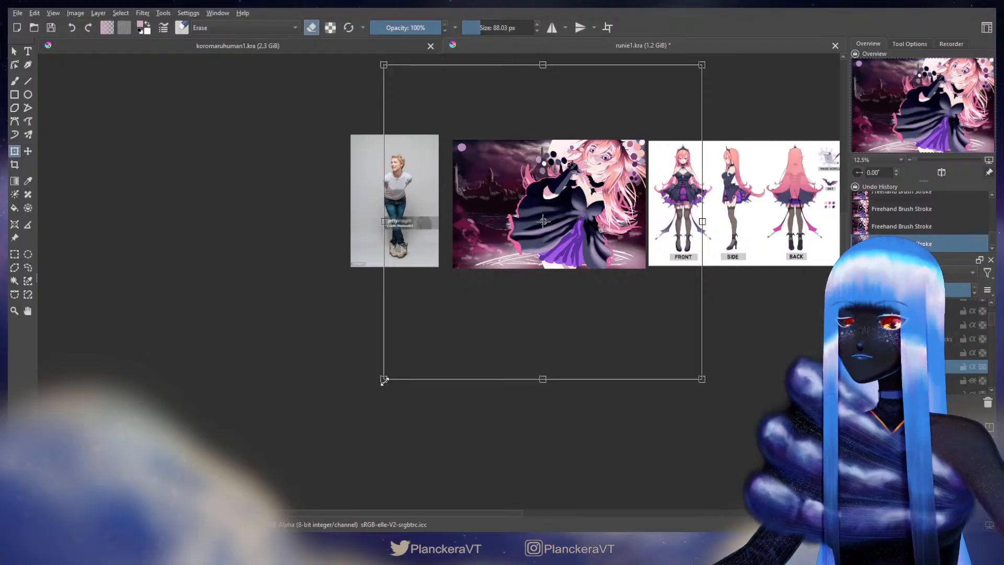
left_click_drag(385, 380, 382, 383)
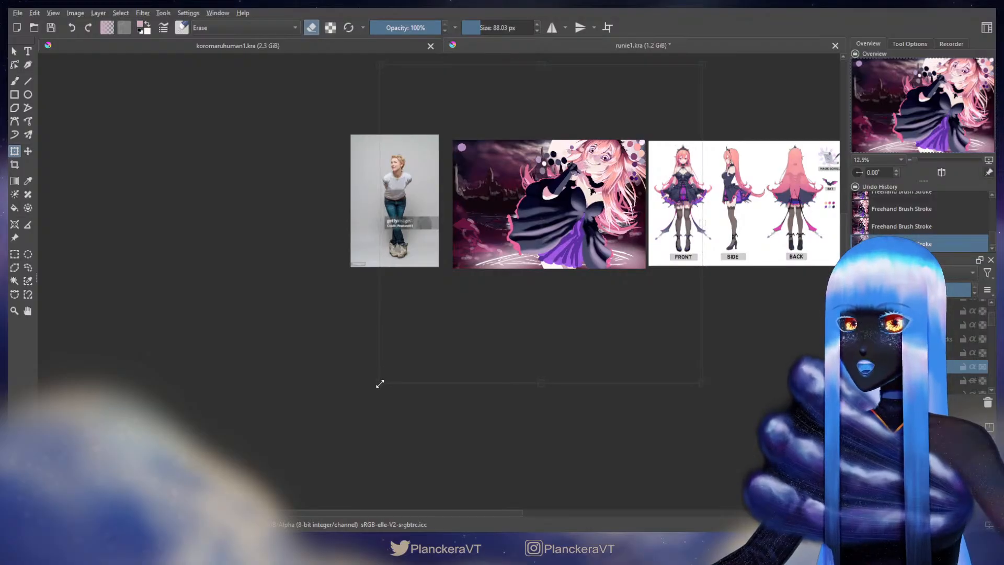
left_click_drag(378, 384, 377, 385)
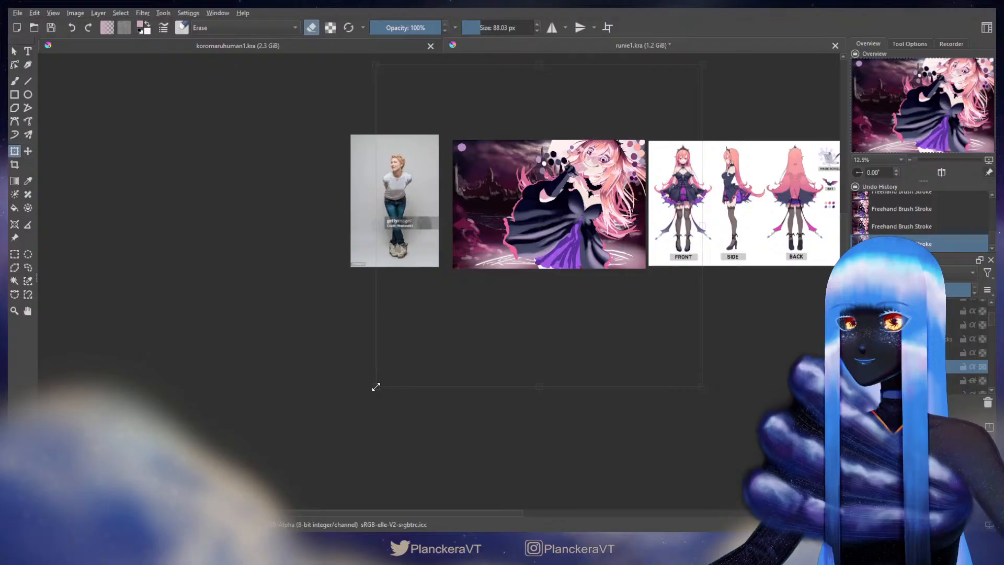
Apply the scaling and shift the enlarged body, arm and dress slightly toward the hair side beneath the head
scroll(530, 255, "up", 2)
key("t")
left_click_drag(582, 236, 480, 352)
scroll(552, 261, "up", 1)
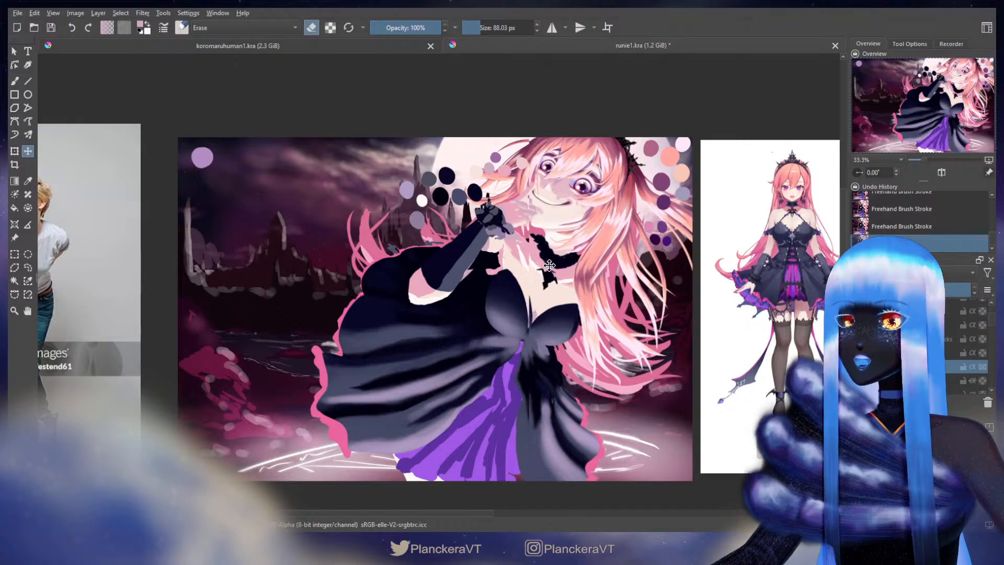
scroll(549, 265, "up", 1)
scroll(549, 265, "down", 1)
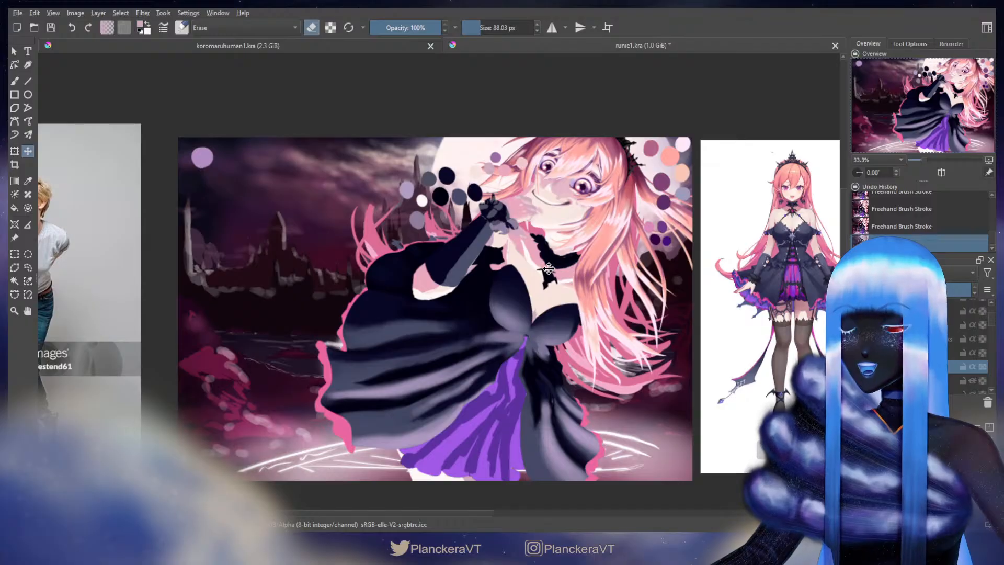
left_click_drag(549, 269, 550, 268)
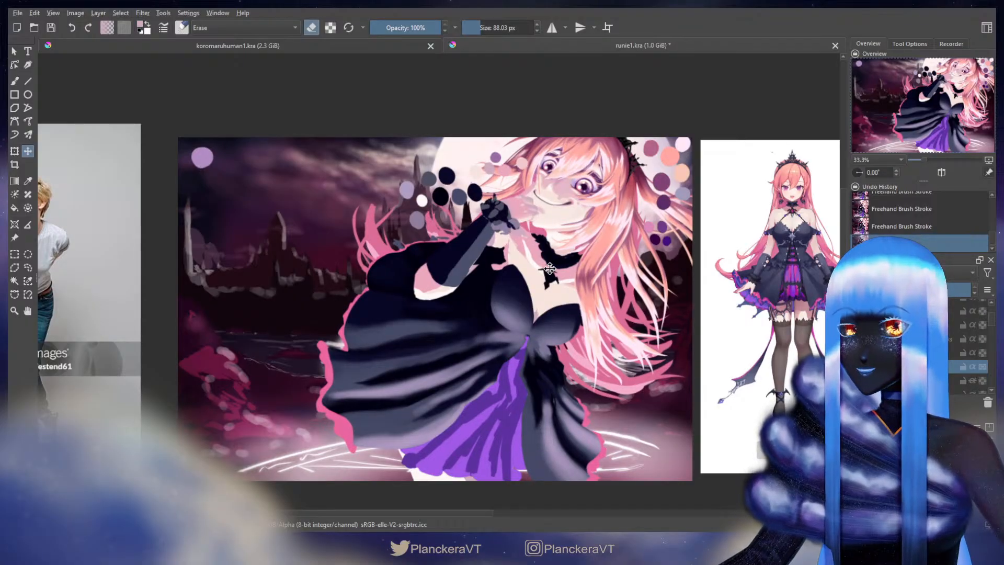
key("b")
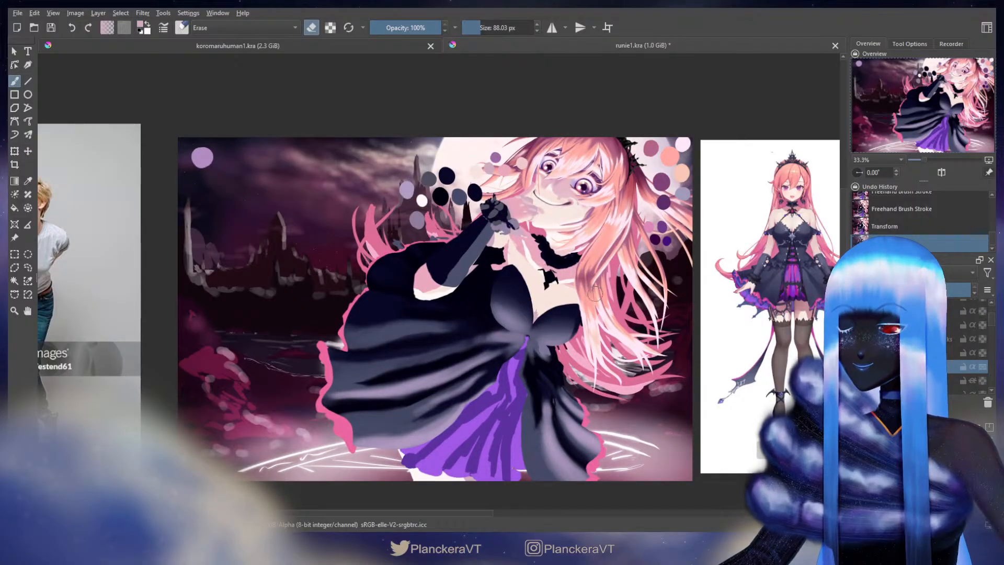
Examine the face and raised hand up close, checking the proportions in a horizontally mirrored view and back in the normal view
scroll(596, 292, "down", 2)
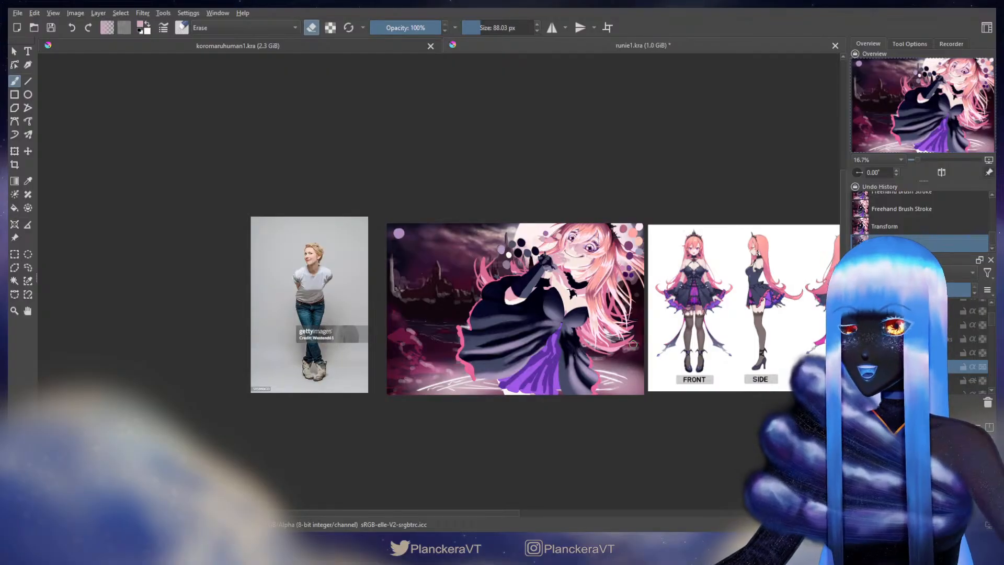
scroll(557, 263, "up", 4)
left_click_drag(599, 264, 549, 377)
scroll(705, 351, "up", 1)
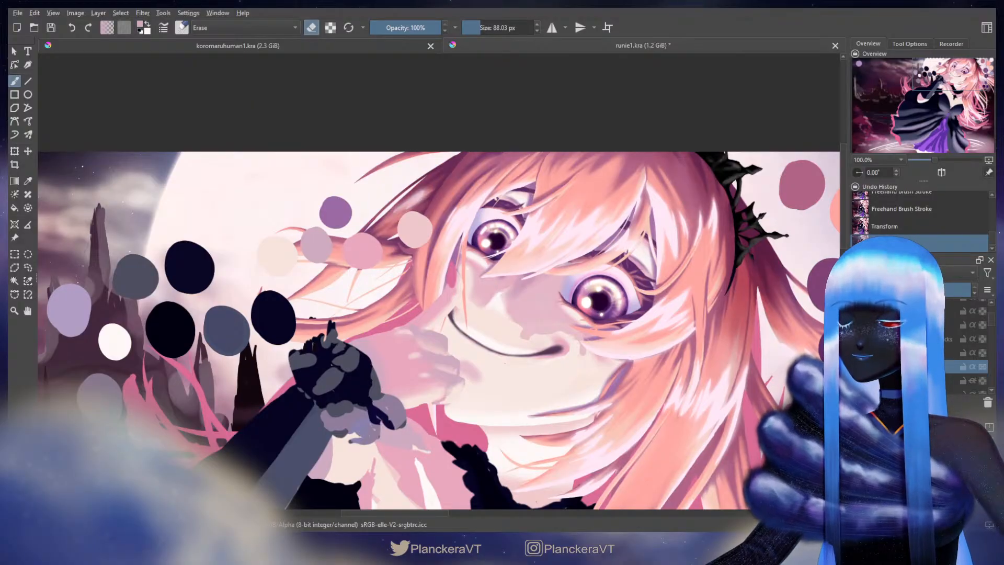
scroll(589, 319, "down", 1)
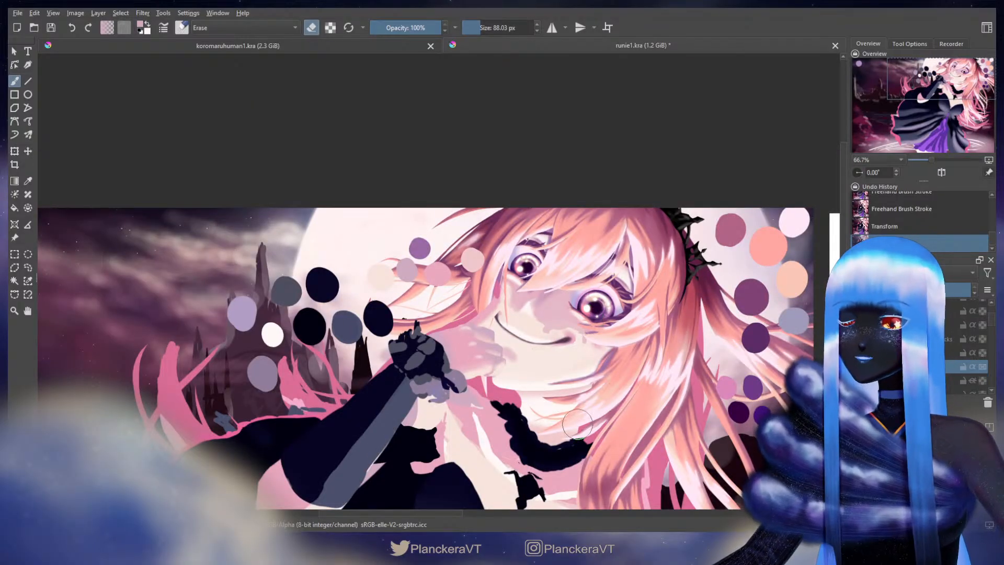
key("e")
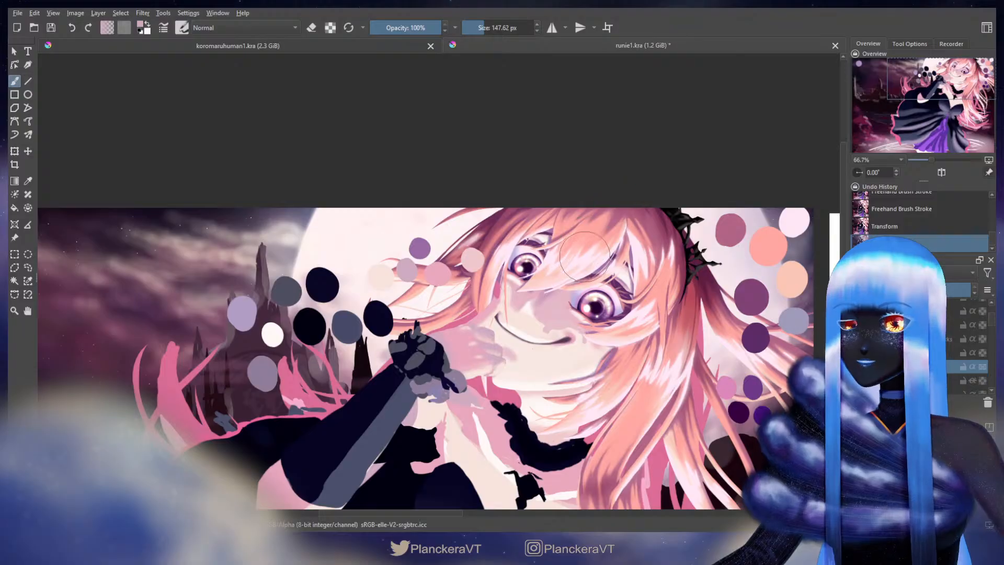
left_click_drag(510, 374, 494, 348)
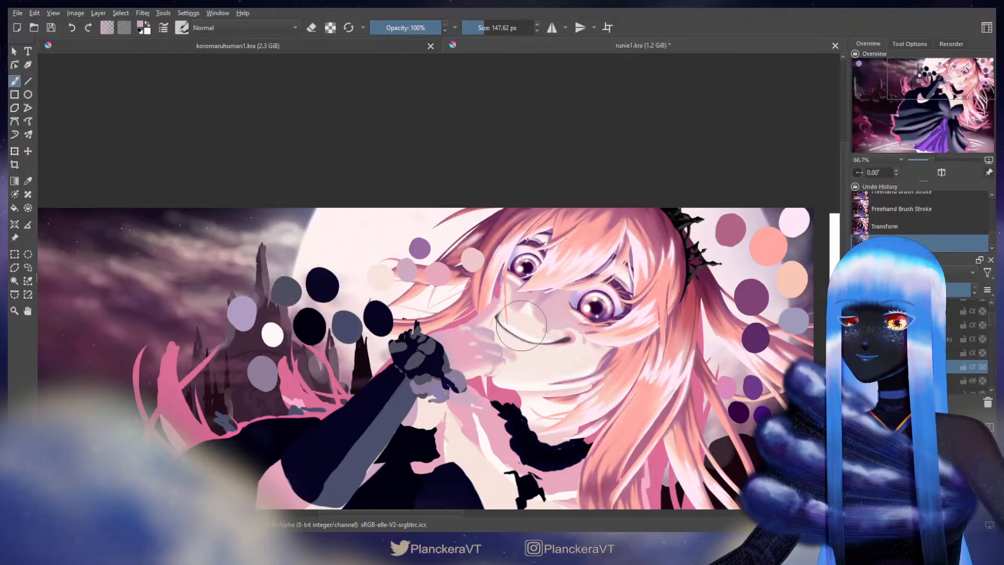
key("bracketleft")
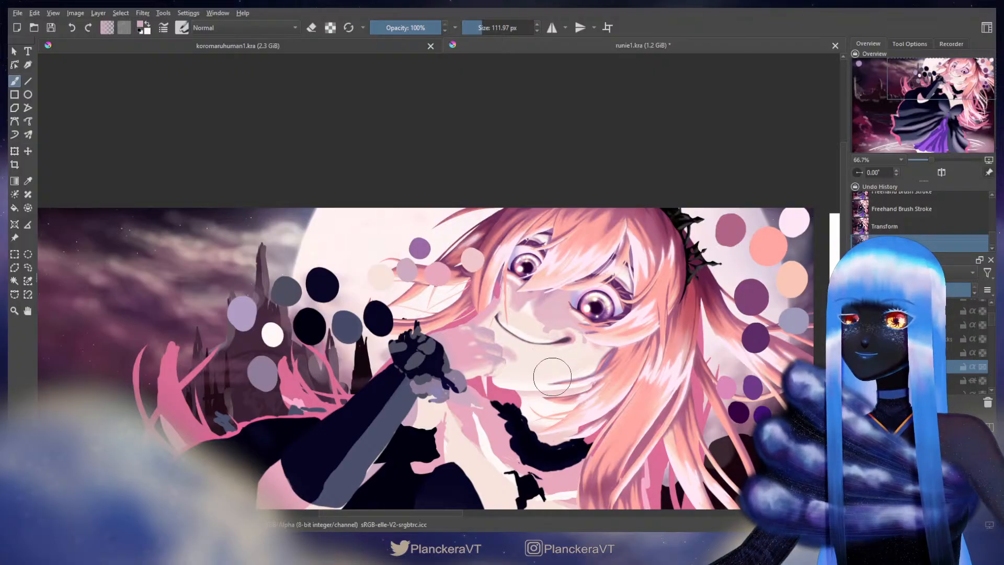
left_click(941, 173)
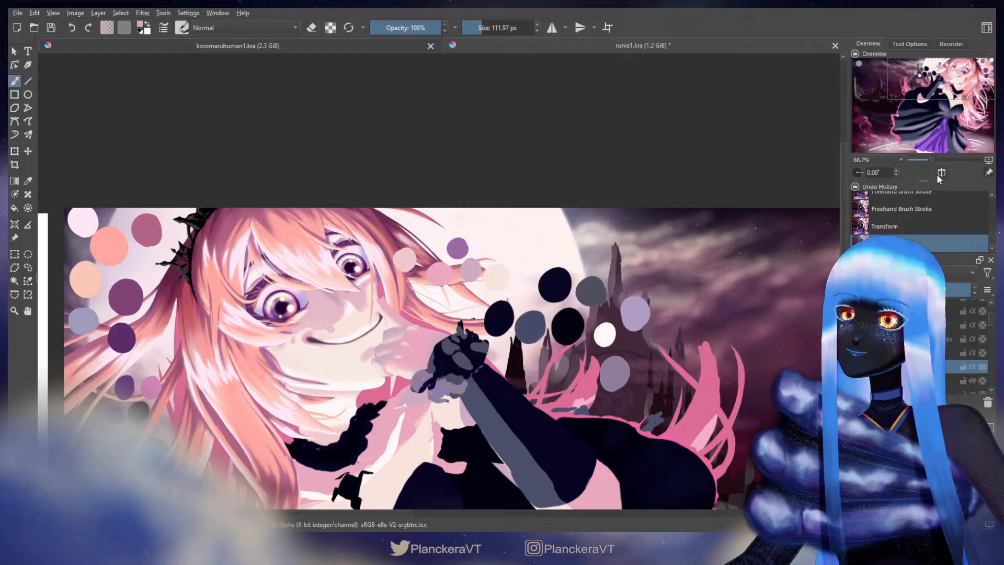
key("m")
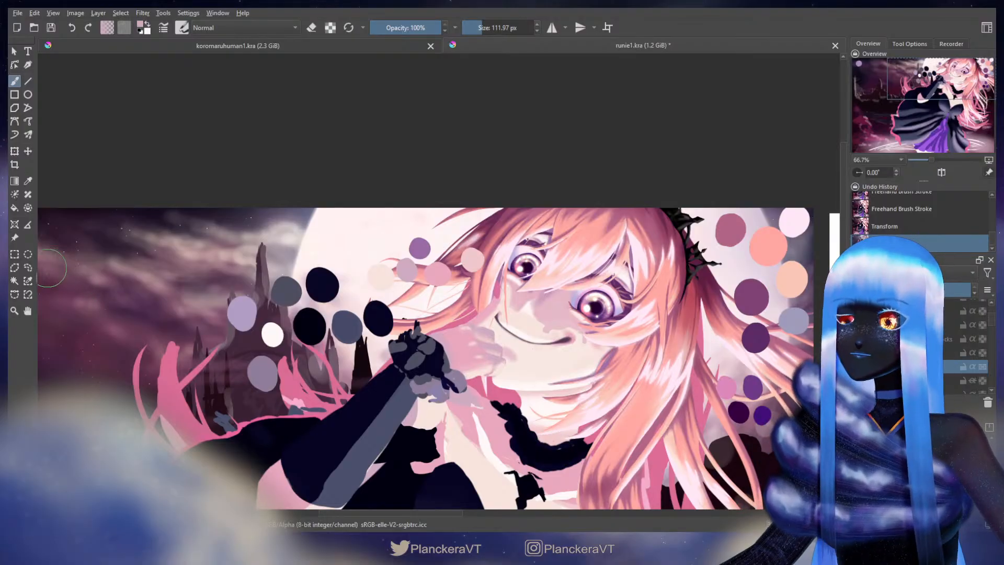
Lasso the nose and smiling mouth on the face layer and nudge the selected area slightly
left_click(28, 267)
left_click_drag(993, 326, 993, 345)
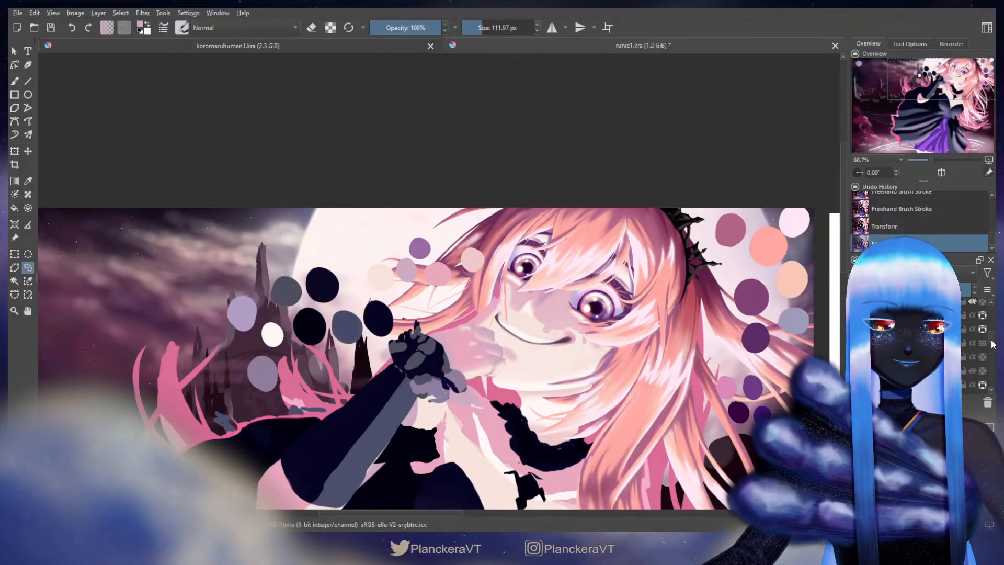
left_click(982, 343)
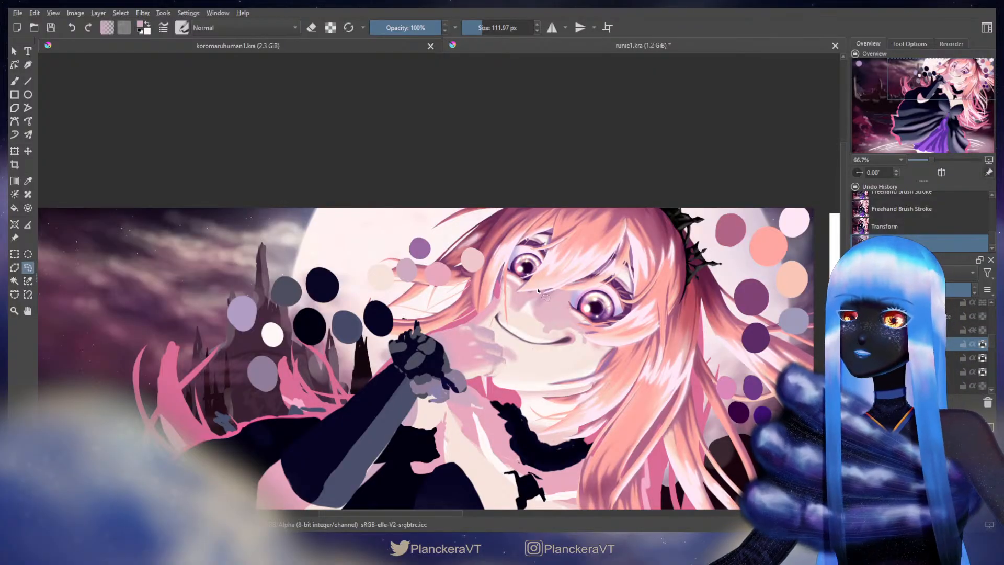
left_click_drag(535, 290, 564, 309)
mouse_move(581, 345)
left_mouse_down()
mouse_move(528, 355)
mouse_move(499, 338)
mouse_move(492, 316)
mouse_move(516, 293)
mouse_move(538, 290)
mouse_move(580, 340)
left_mouse_up()
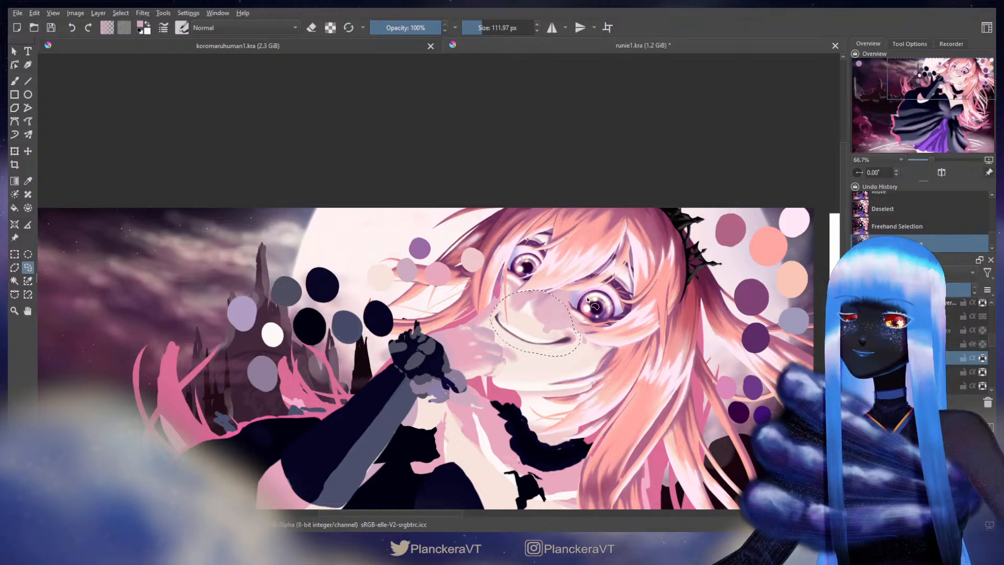
key("t")
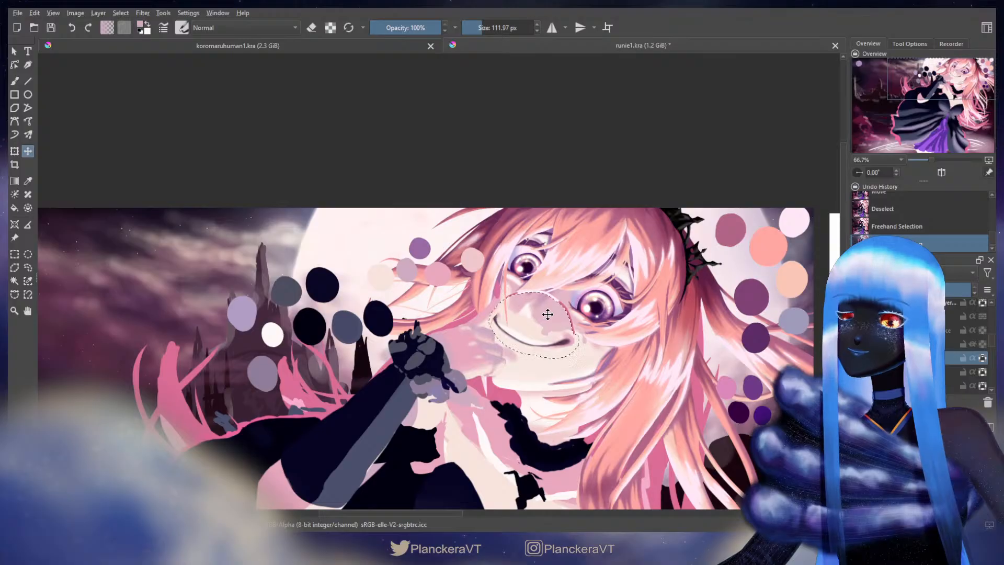
Deselect and paint over the seams around the moved nose and mouth at 97.33 px
key("b")
key("ctrl+shift+a")
left_click_drag(559, 315, 557, 316)
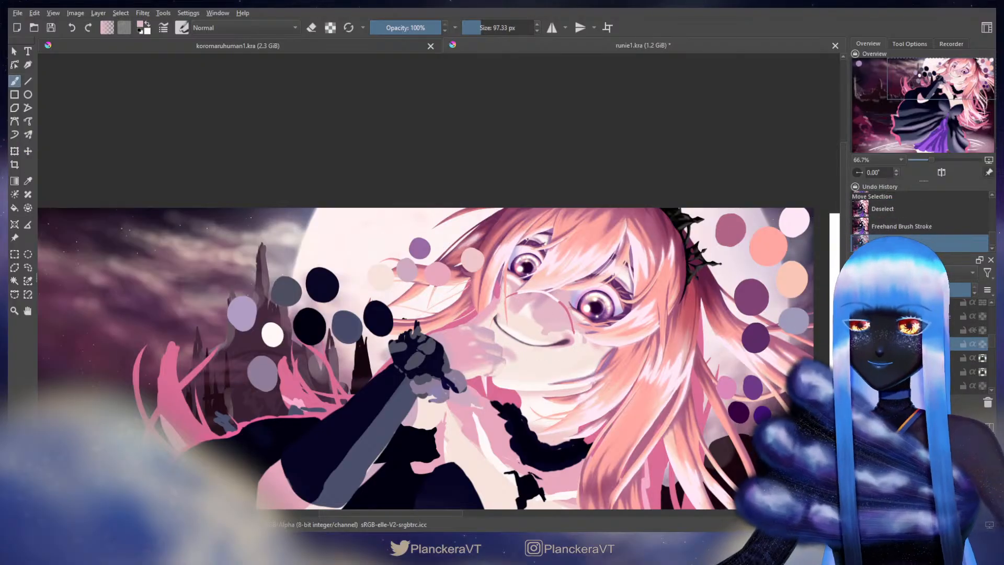
mouse_move(572, 326)
left_mouse_down()
mouse_move(581, 338)
mouse_move(552, 293)
mouse_move(515, 313)
left_mouse_up()
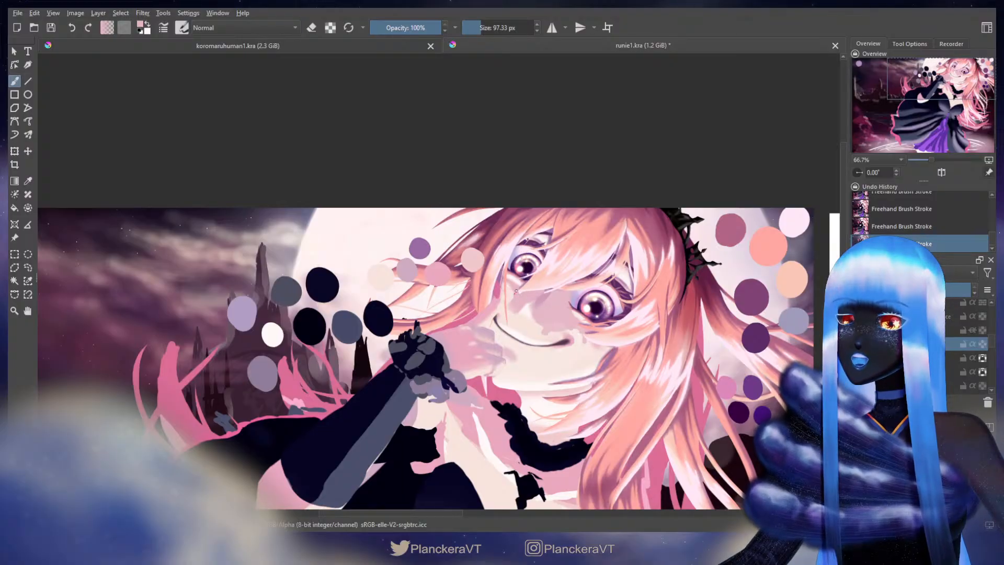
Try purple strokes sampled from the palette swatch below the hand-side eye at 49.46 px and 27.14 px, undoing each one
left_click(638, 254, "ctrl")
left_click(433, 249, "ctrl")
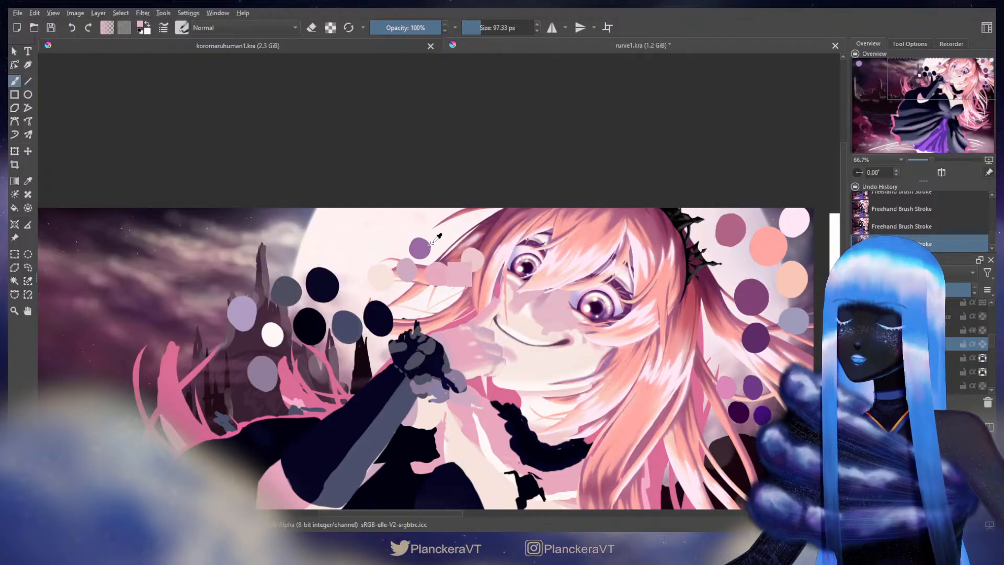
left_click(421, 248, "ctrl")
key("bracketleft")
key("bracketleft")
key("bracketleft")
key("bracketleft")
key("bracketleft")
key("bracketleft")
left_click_drag(505, 316, 503, 289)
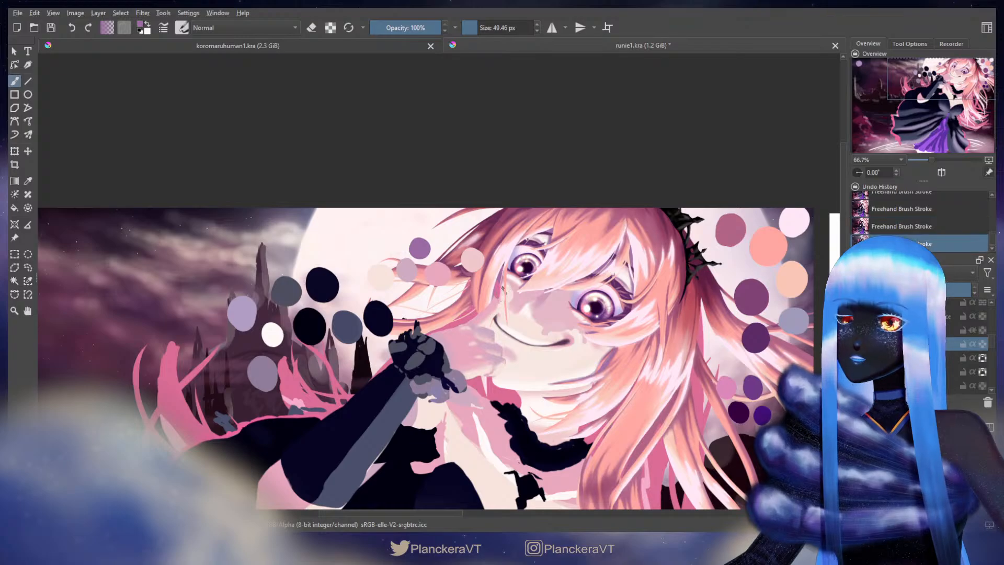
key("ctrl+z")
key("bracketleft")
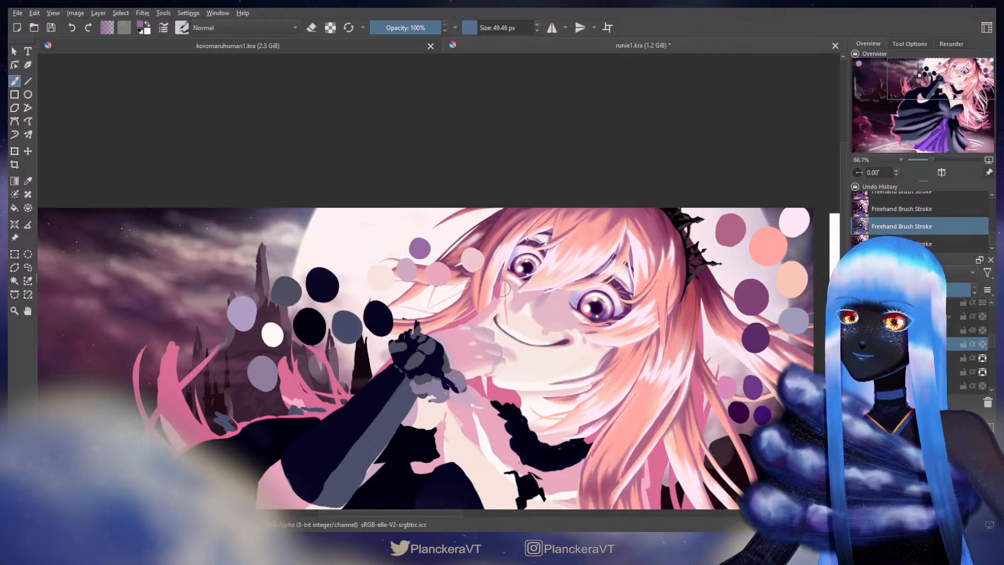
left_click_drag(504, 288, 501, 290)
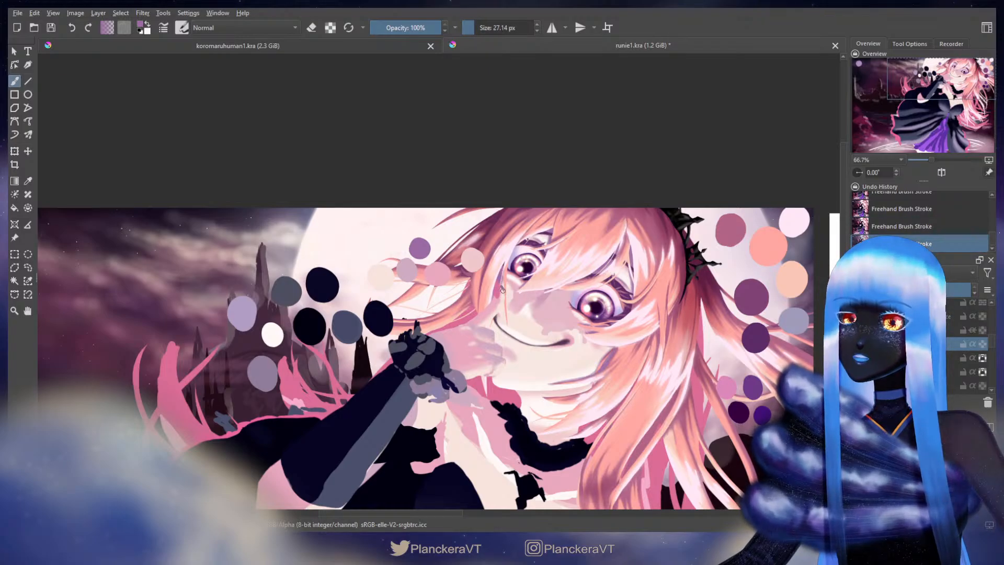
key("ctrl+z")
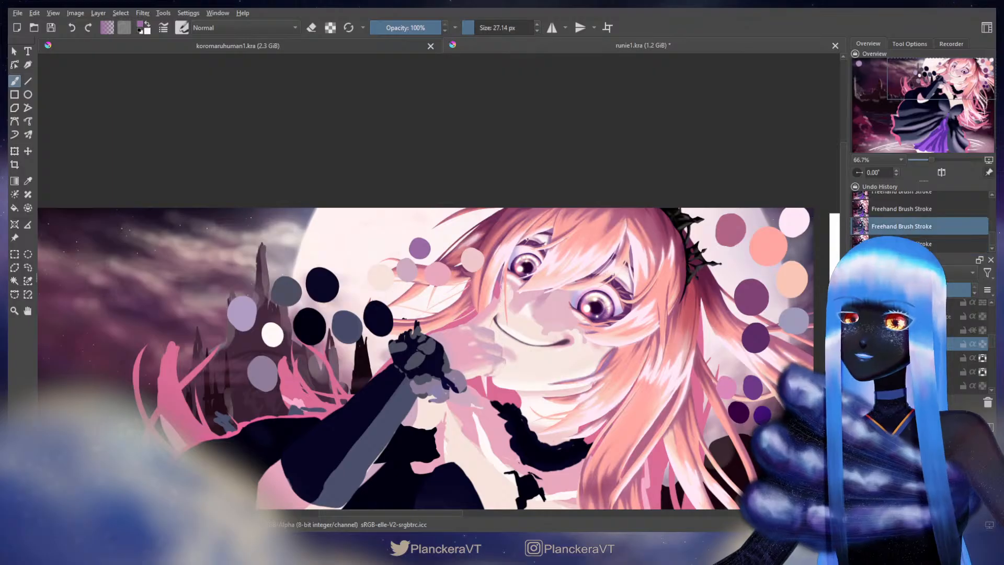
Draw the cheek contour from below the hand-side eye along the raised hand with the purple at 18.54 px, redoing the first stroke
key("slash")
mouse_move(494, 285)
left_mouse_down()
mouse_move(504, 290)
mouse_move(494, 286)
left_mouse_up()
key("ctrl+z")
left_click_drag(502, 287, 501, 286)
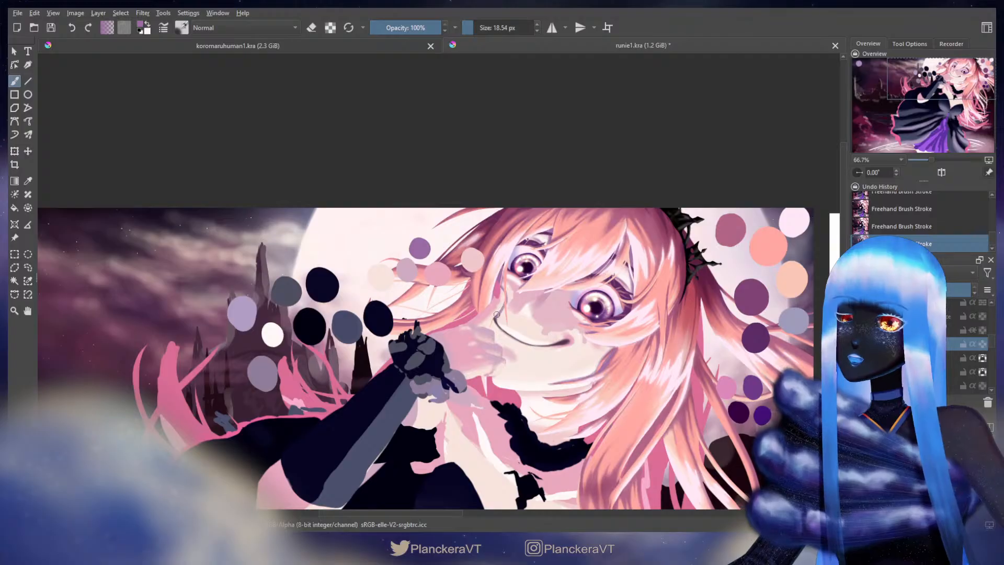
left_click_drag(493, 329, 502, 293)
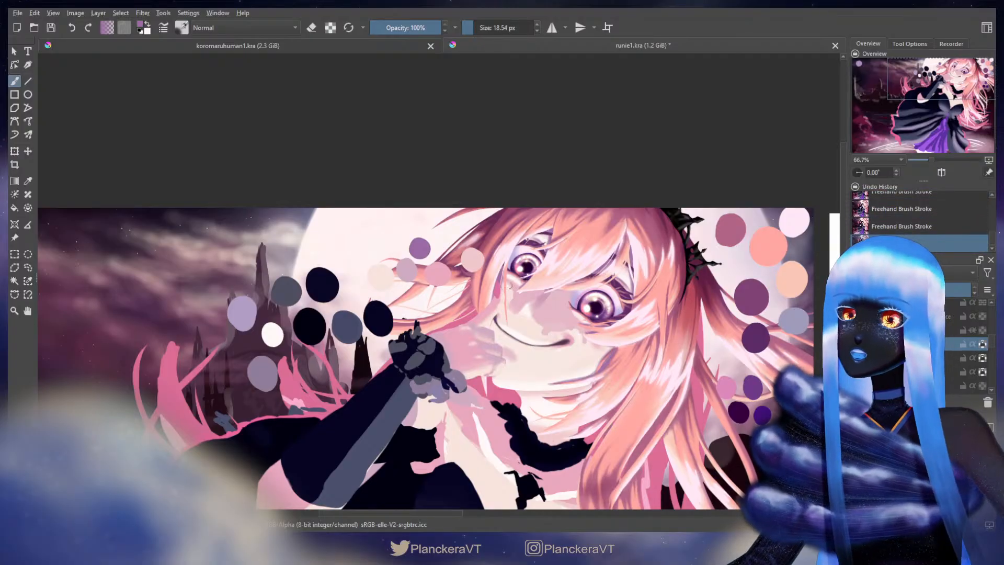
left_click_drag(495, 315, 505, 362)
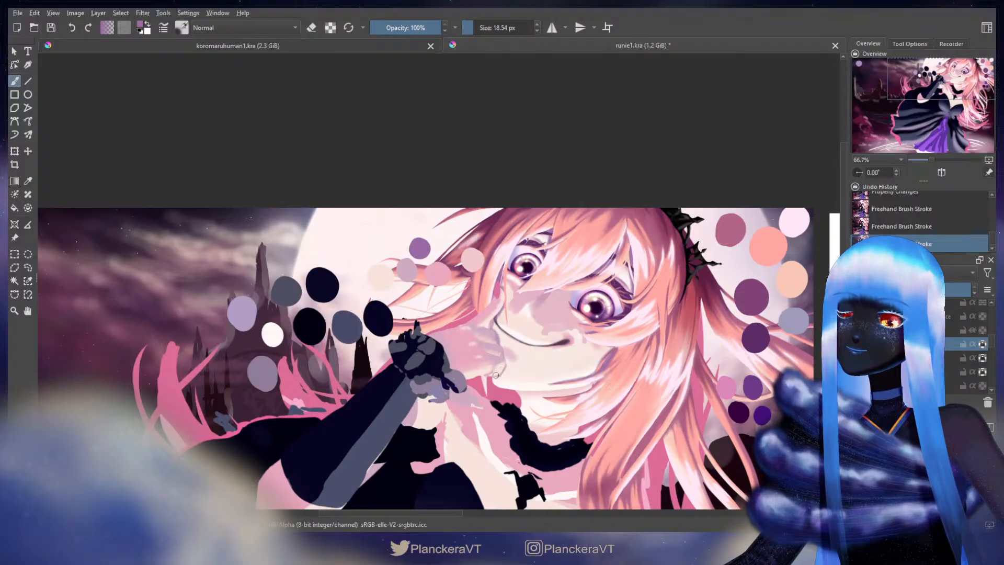
Compare the current face with the state before the nose and mouth were lassoed by switching between undo history states
scroll(607, 350, "down", 4)
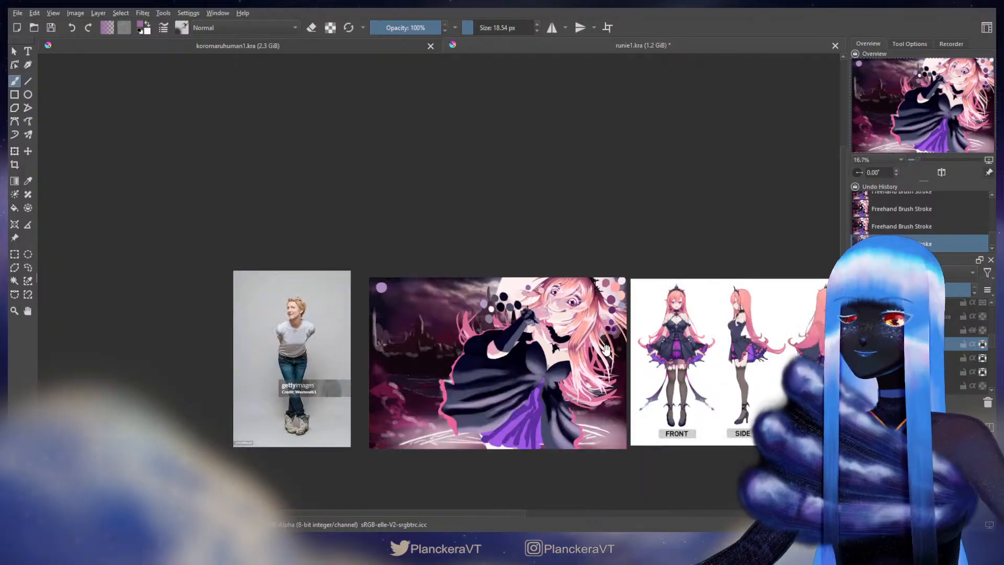
left_click_drag(607, 350, 616, 329)
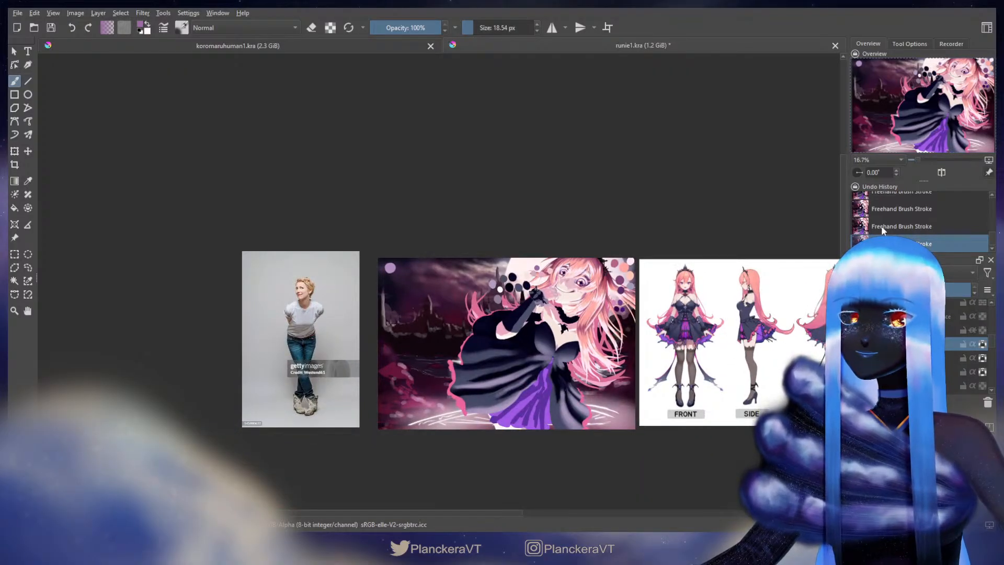
scroll(934, 211, "up", 4)
scroll(923, 220, "up", 4)
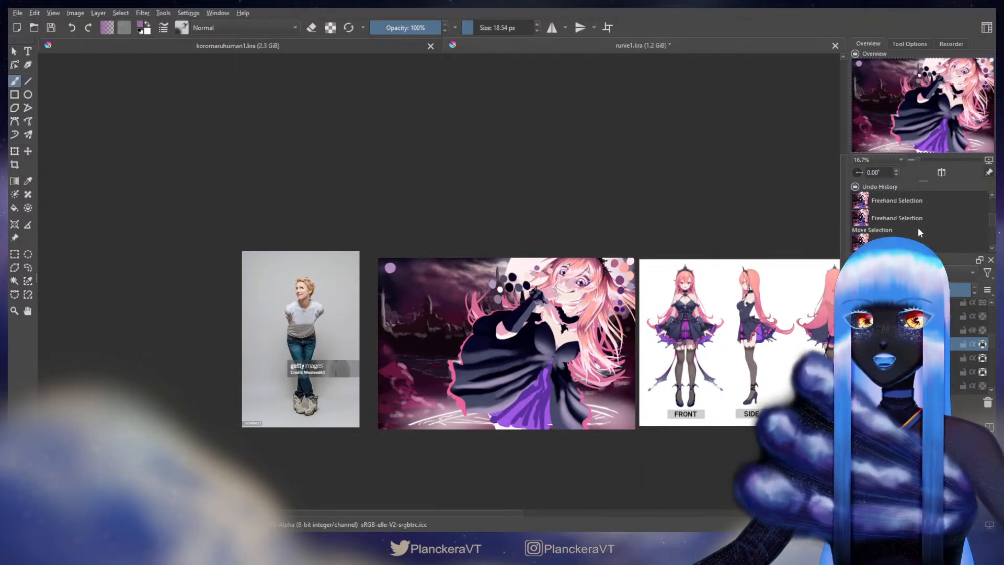
scroll(896, 219, "up", 1)
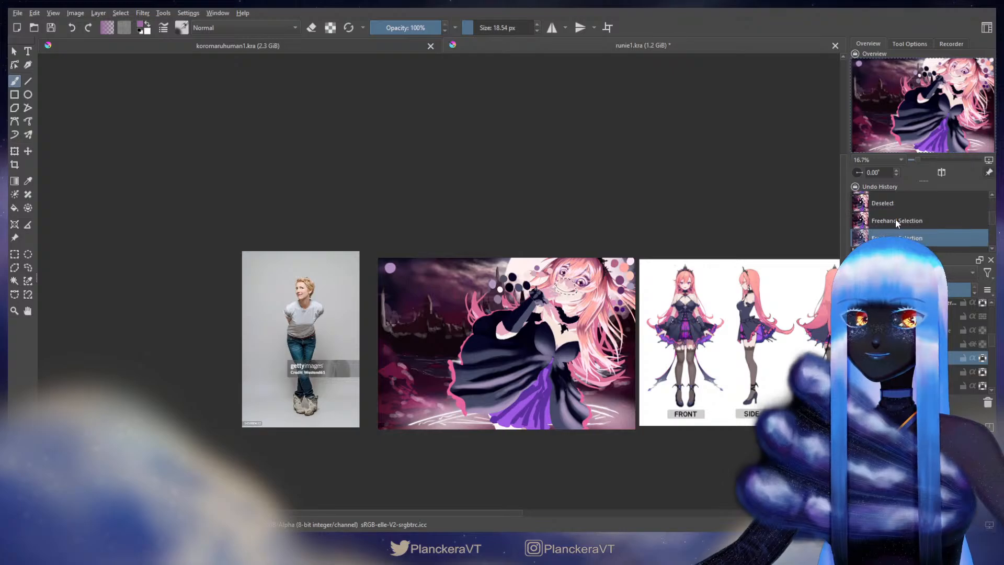
left_click(890, 202)
scroll(621, 267, "up", 3)
left_click_drag(574, 317, 656, 258)
scroll(673, 280, "down", 2)
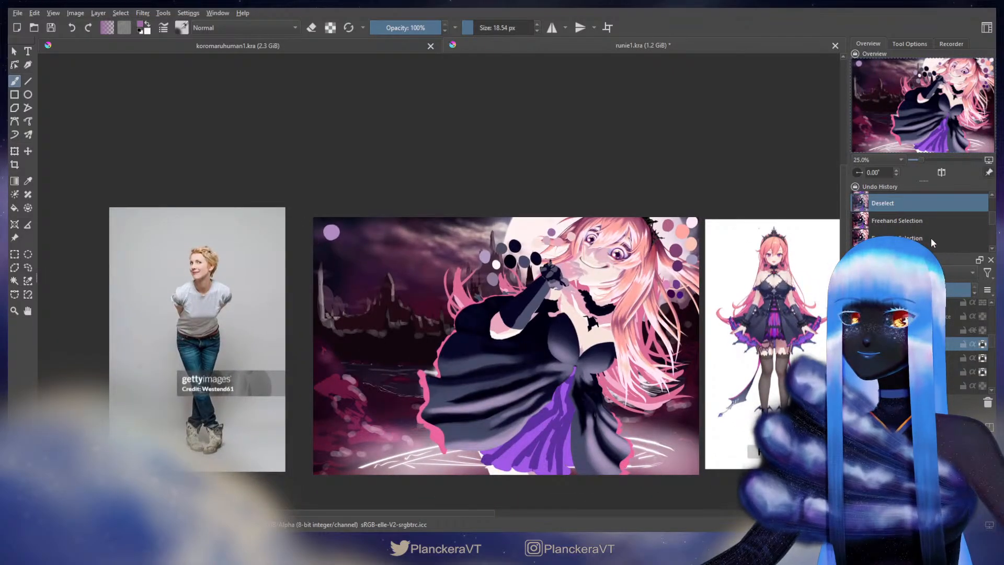
scroll(923, 231, "down", 5)
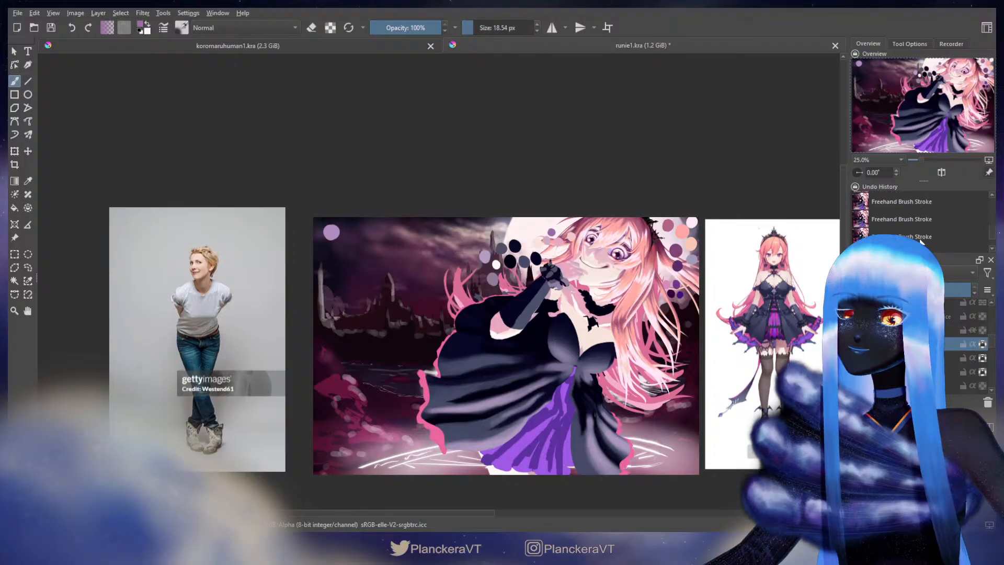
left_click(932, 243)
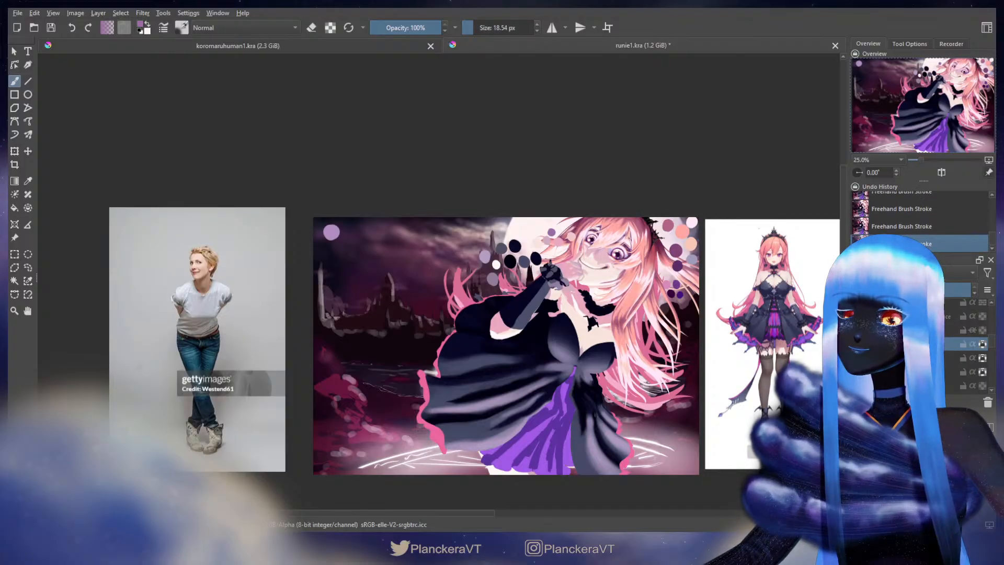
Examine the earlier deselected state and the latest brush stroke state again to judge which nose and mouth placement works better
scroll(923, 220, "up", 4)
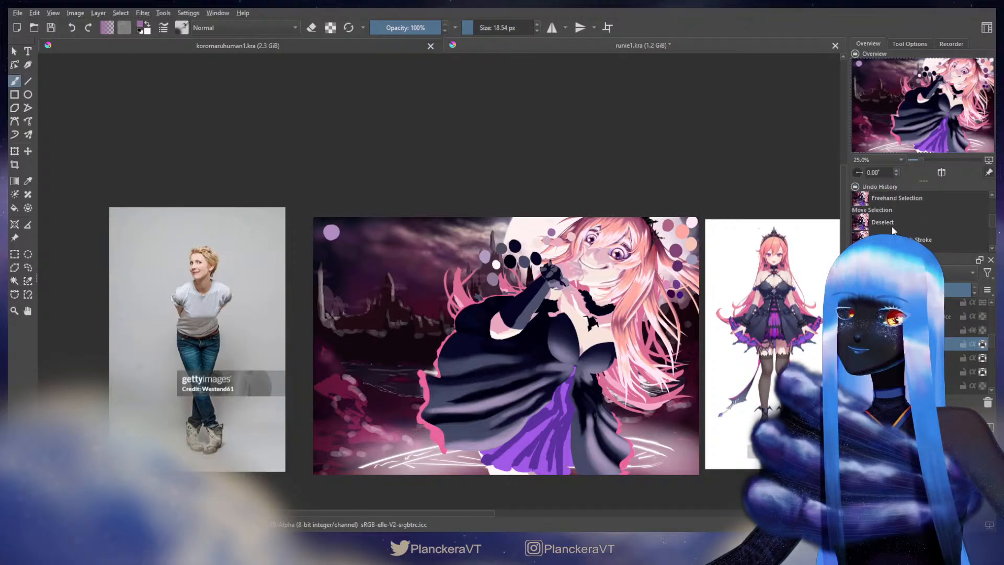
scroll(893, 230, "up", 5)
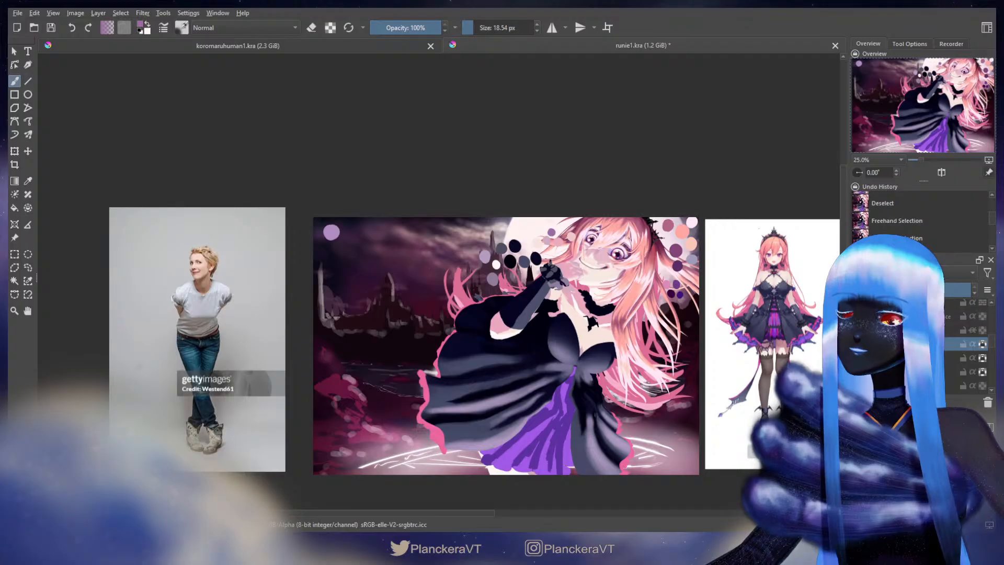
left_click(893, 234)
scroll(892, 222, "up", 1)
left_click(892, 224)
scroll(893, 224, "down", 5)
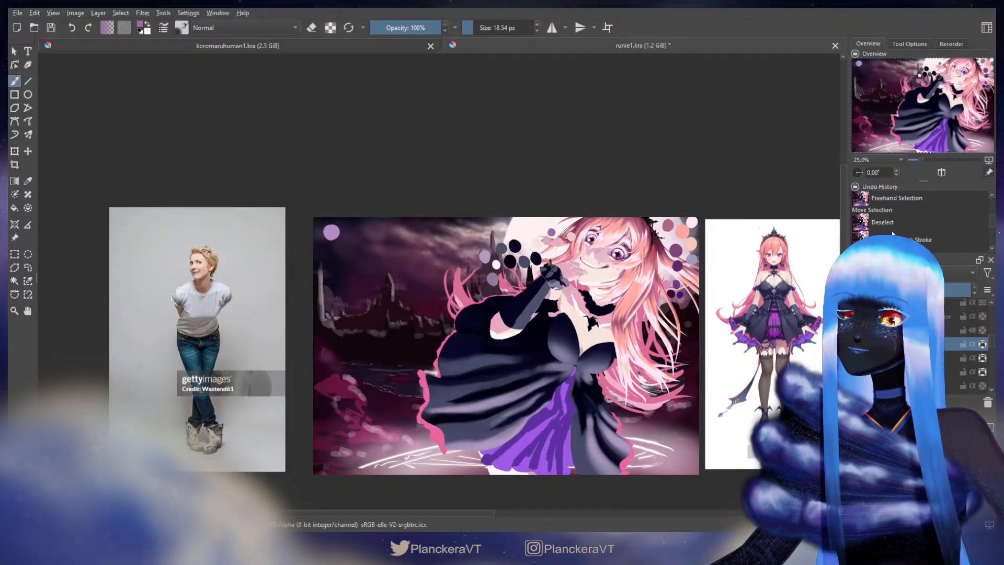
scroll(921, 219, "up", 1)
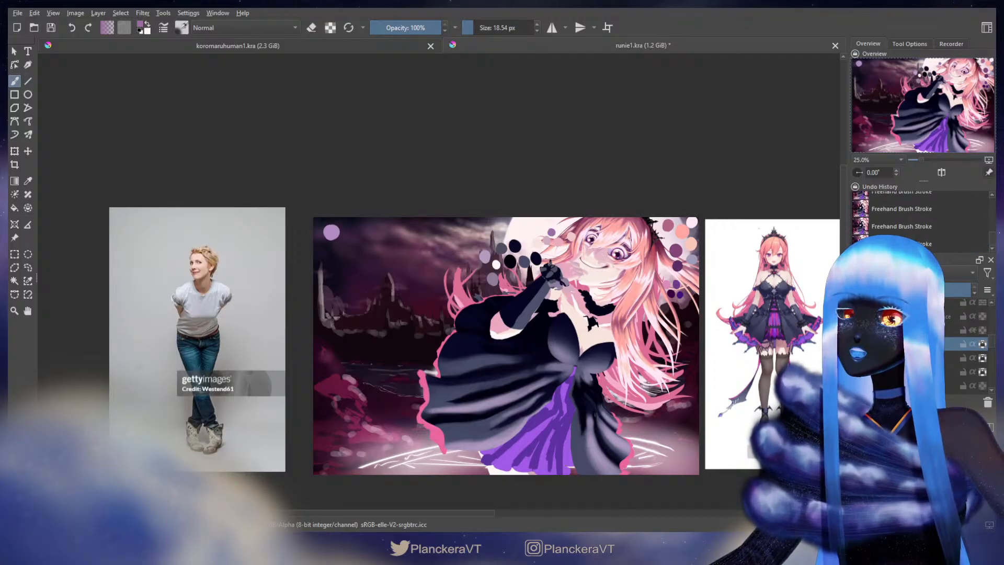
left_click(900, 244)
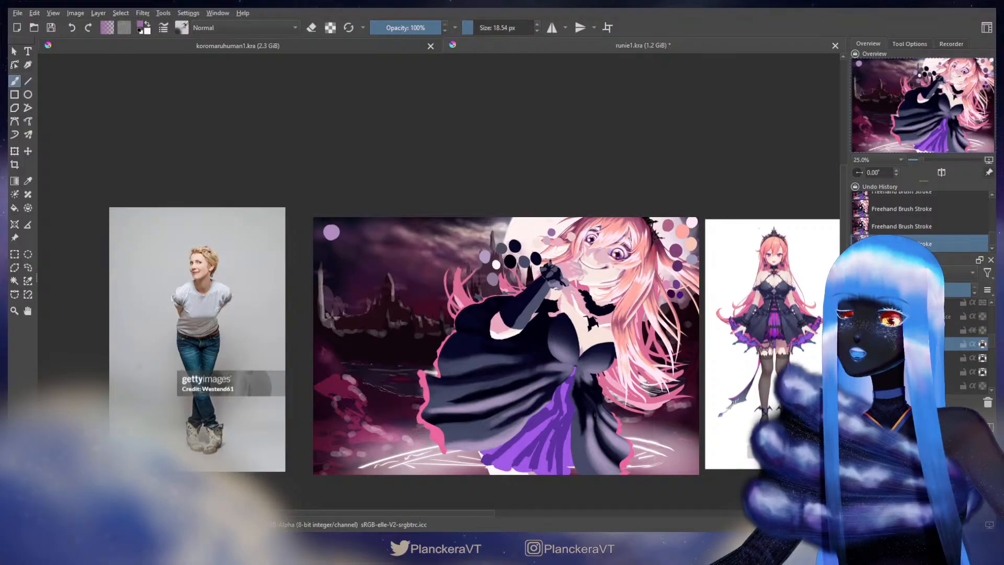
scroll(921, 220, "up", 5)
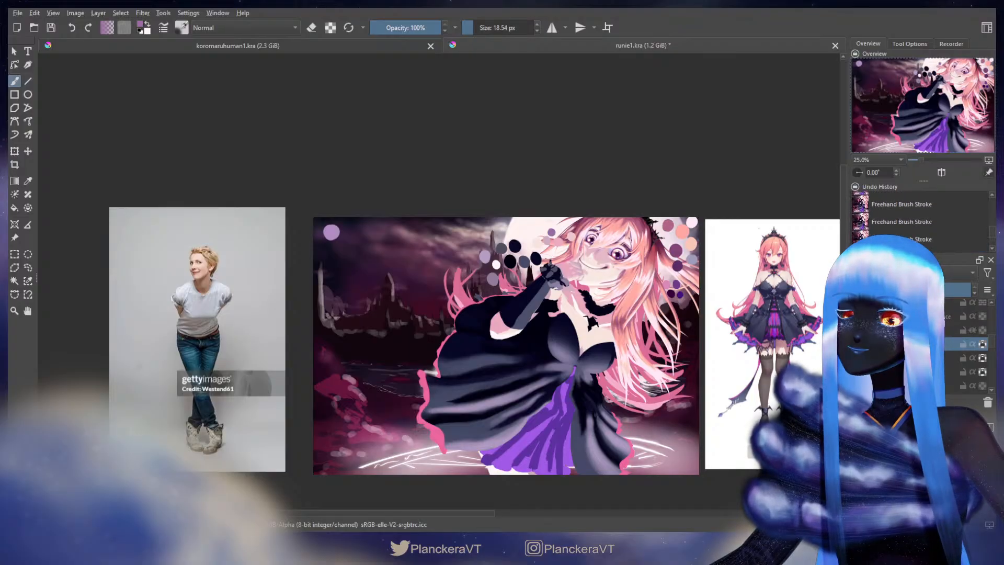
scroll(921, 220, "up", 1)
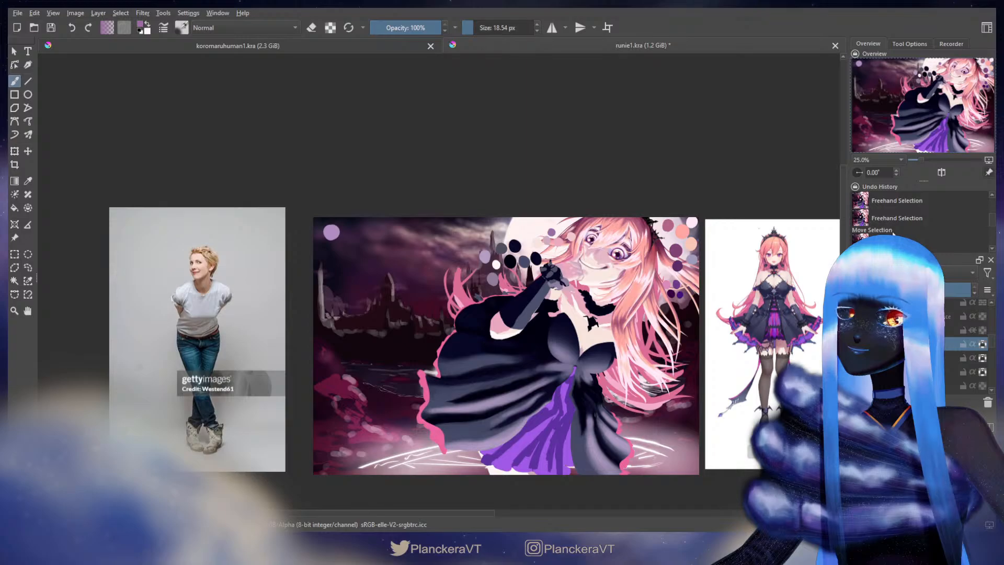
scroll(893, 216, "down", 3)
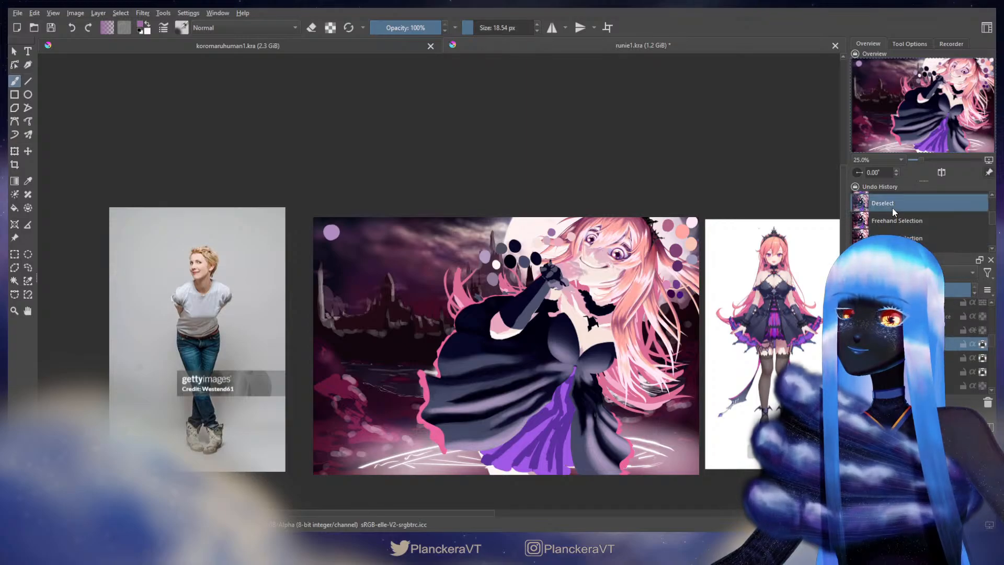
scroll(902, 226, "down", 3)
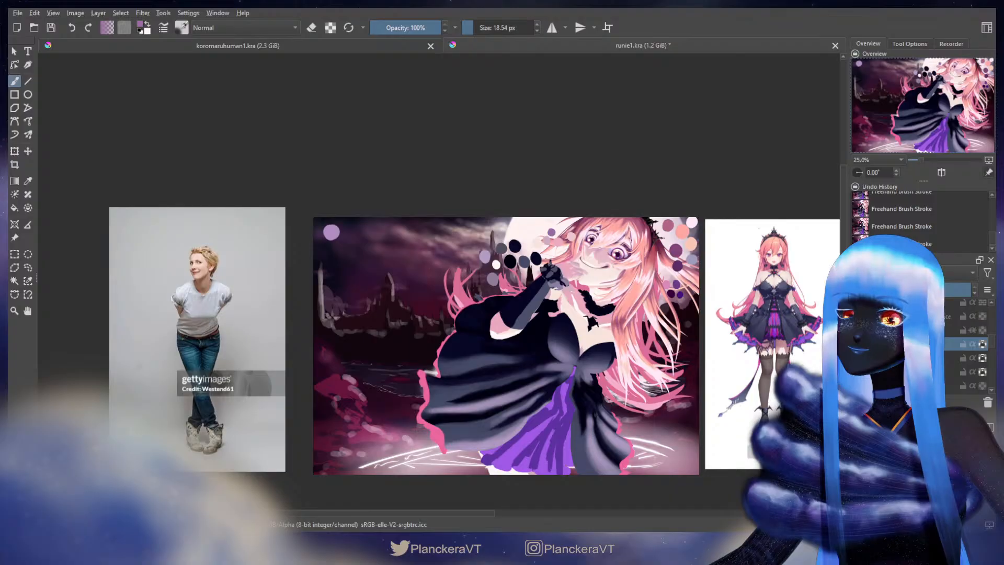
left_click(915, 243)
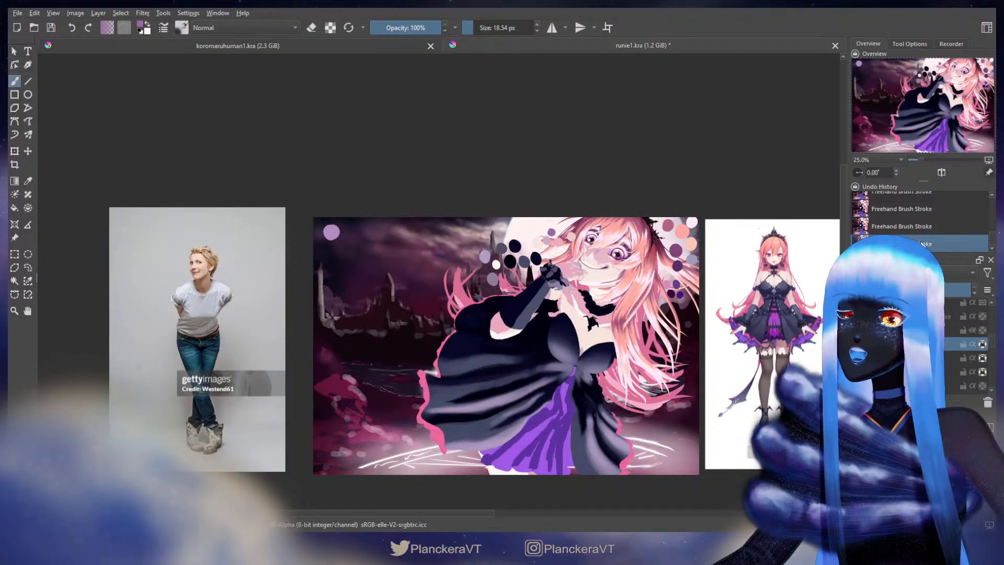
Revert the painting to the deselected state that precedes the nose and mouth selections in the undo history
scroll(923, 243, "up", 5)
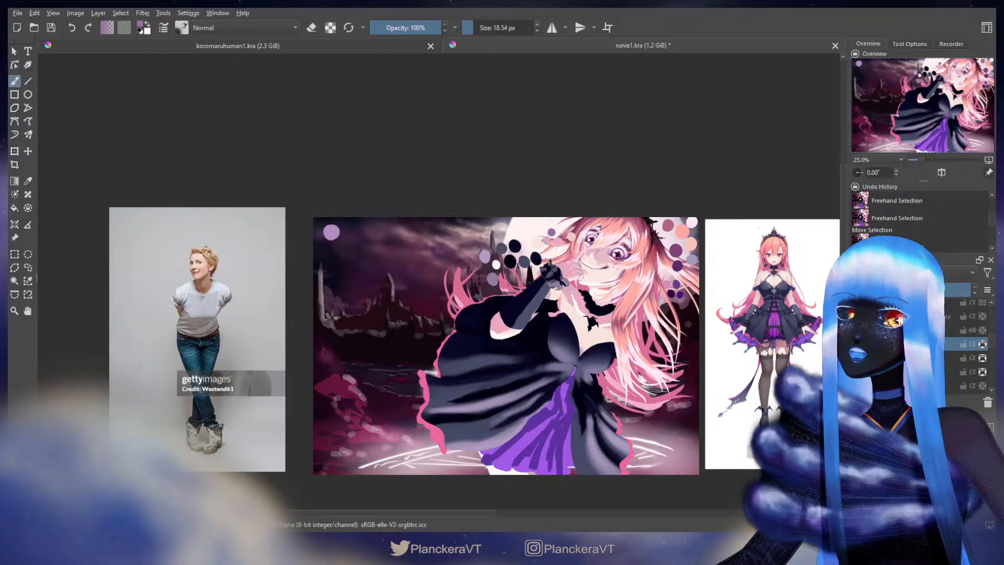
scroll(923, 244, "up", 2)
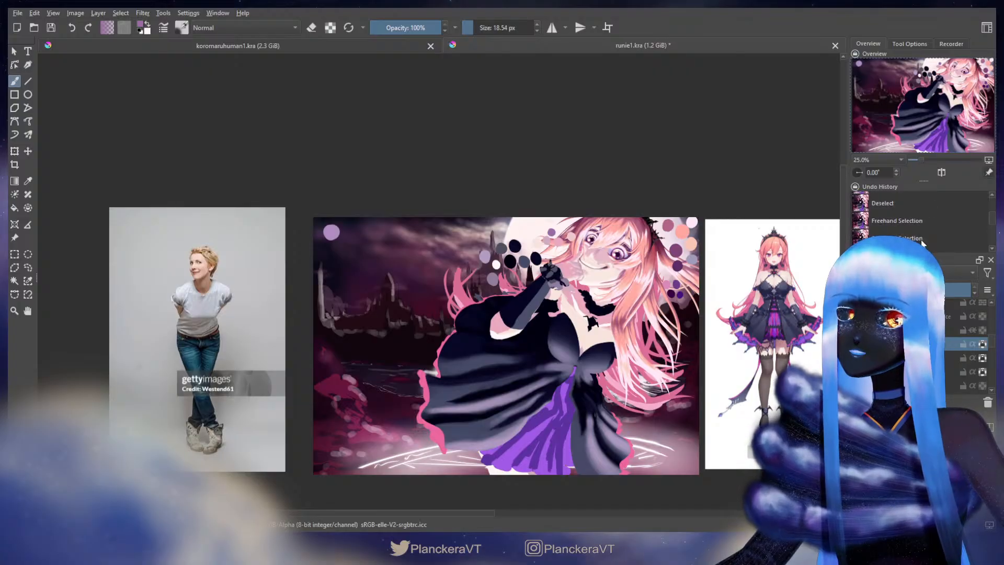
left_click(895, 203)
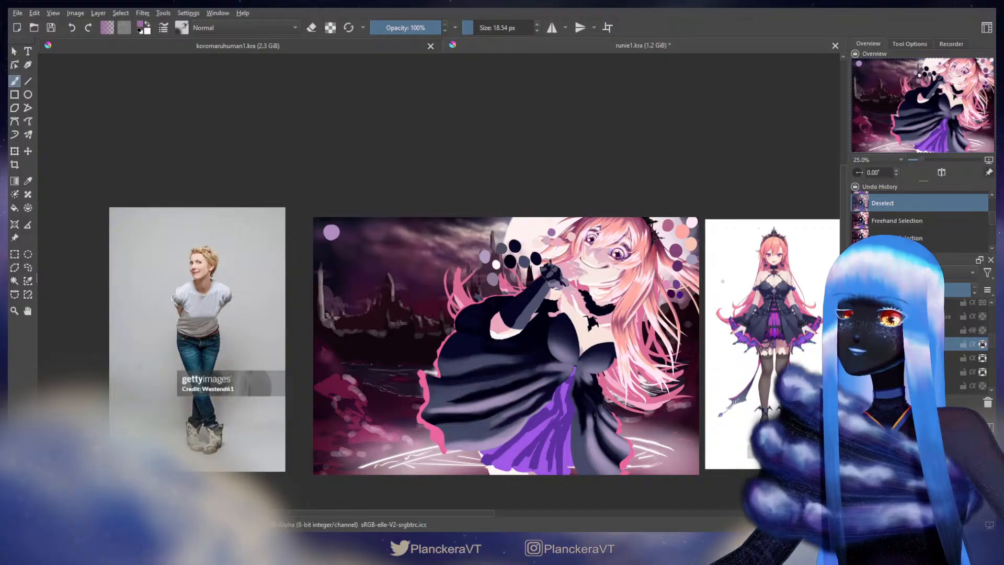
Draw the cheek contour from below the hand-side eye down along the finger and raised hand in purple at 13.78 px
scroll(534, 227, "up", 3)
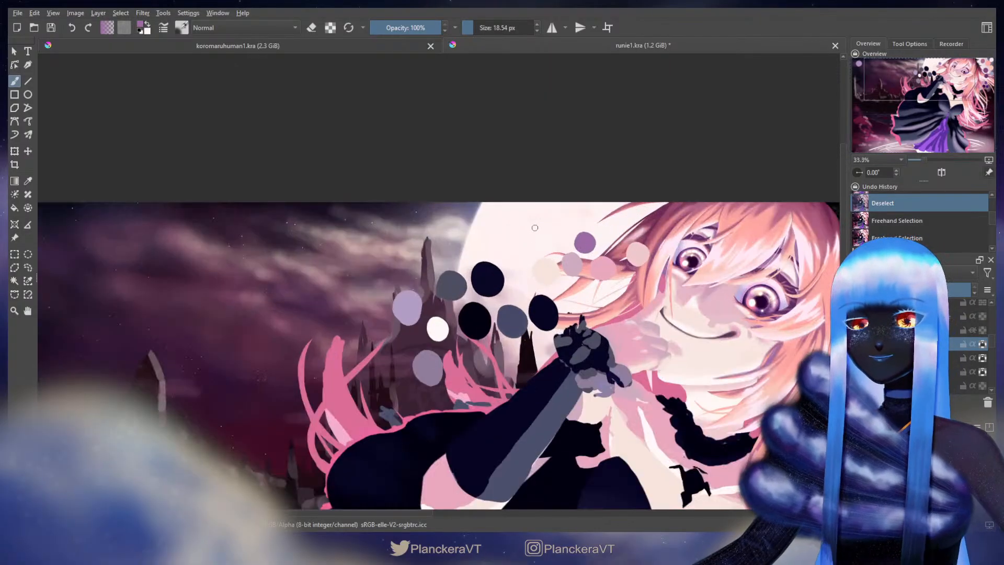
scroll(534, 228, "up", 3)
left_click_drag(512, 267, 541, 250)
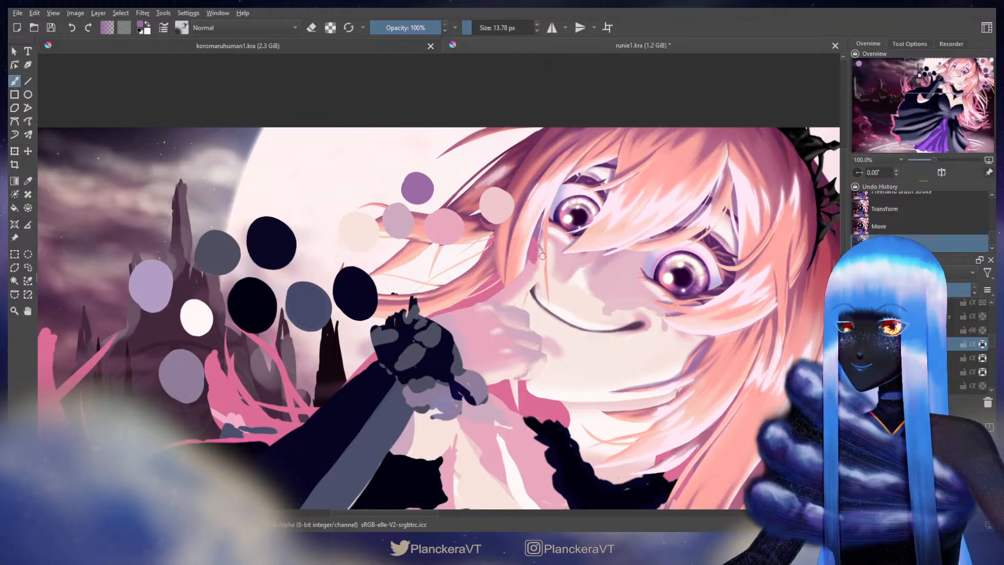
left_click_drag(544, 261, 528, 294)
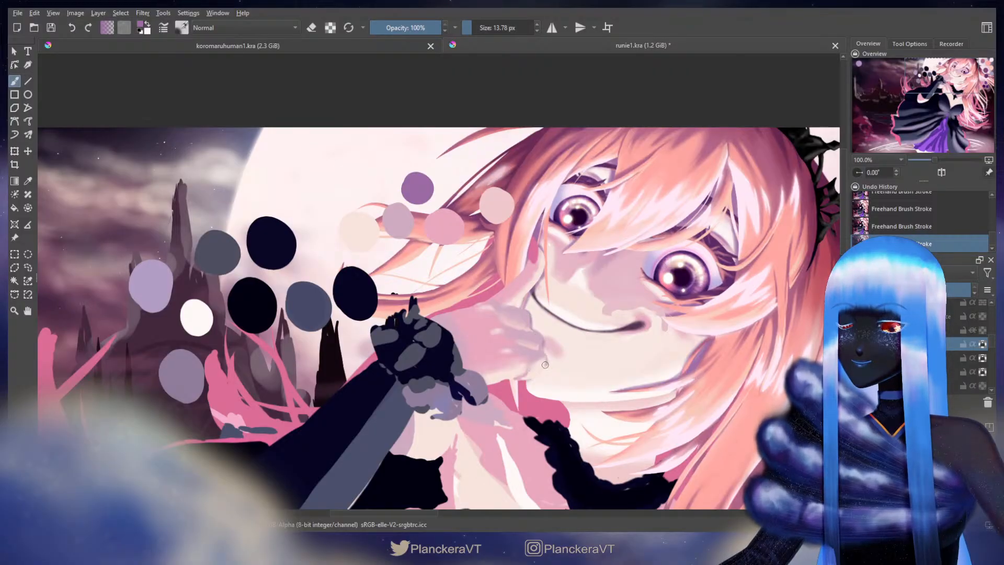
scroll(633, 275, "down", 8)
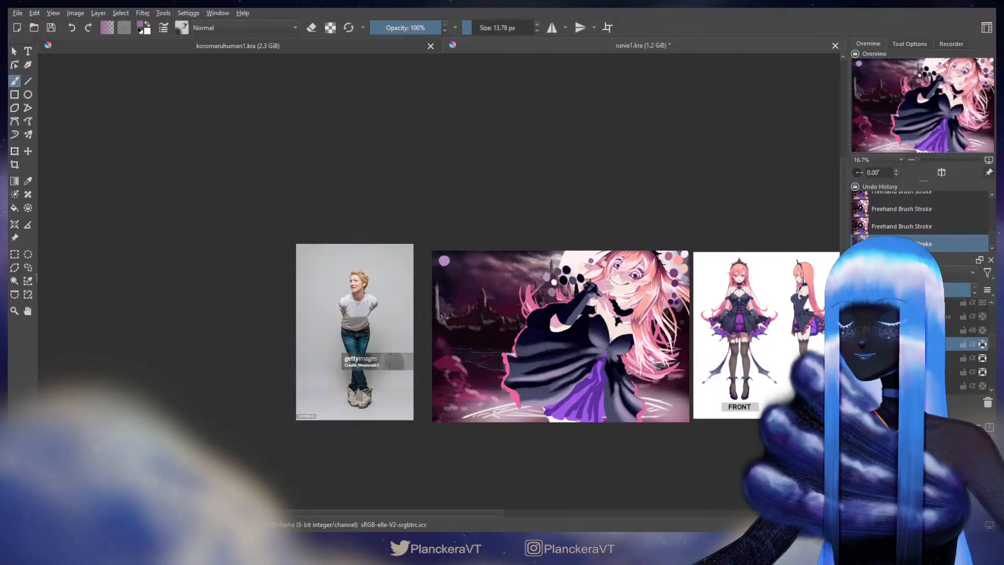
Erase along the outer edge of the hand-side eye on its layer at 16.22 px
scroll(661, 322, "up", 5)
left_click_drag(439, 197, 591, 328, "space")
left_click_drag(552, 248, 618, 363, "space")
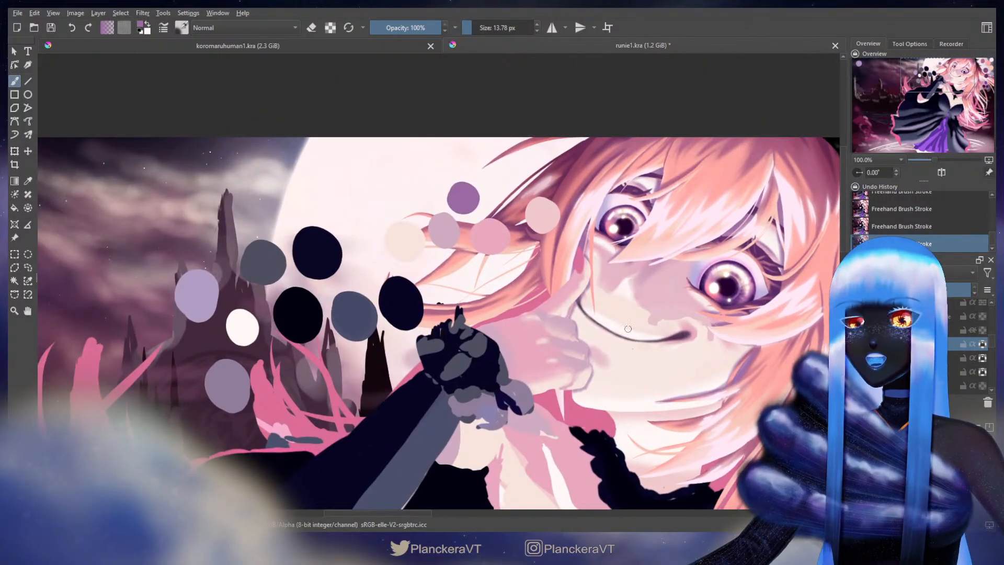
scroll(626, 332, "up", 1)
scroll(910, 348, "down", 1)
left_click(910, 369)
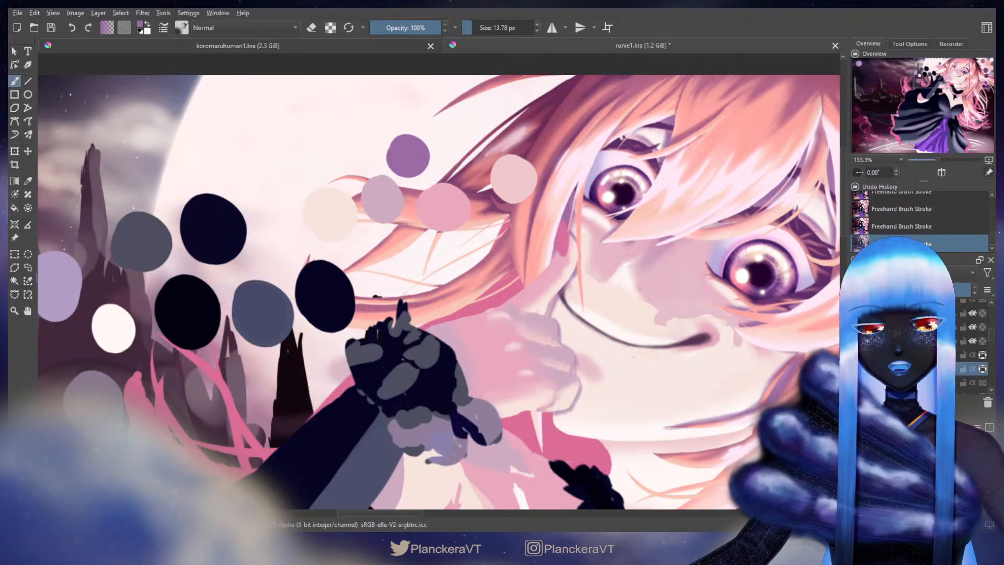
key("e")
left_click_drag(594, 185, 576, 186)
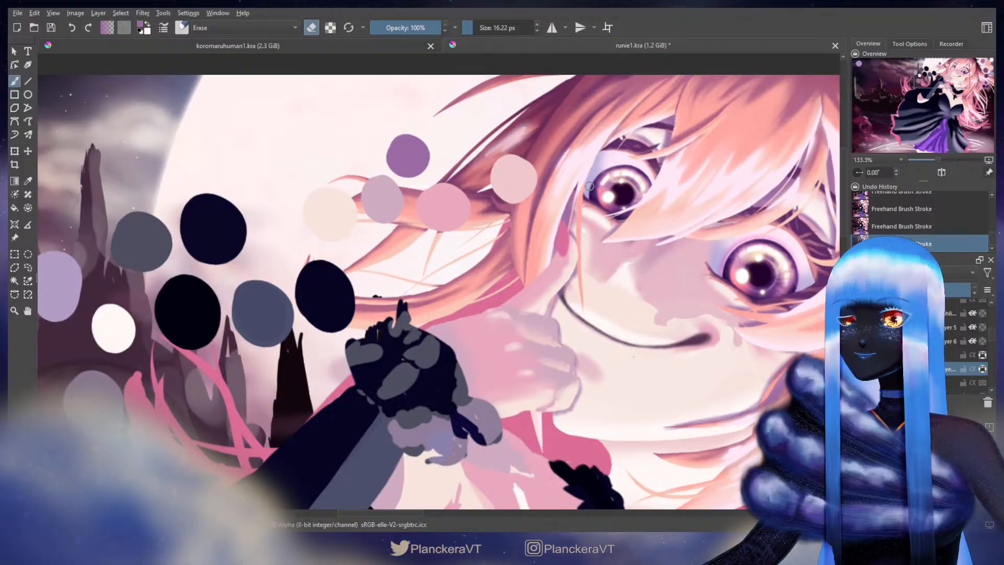
left_click_drag(582, 199, 589, 179)
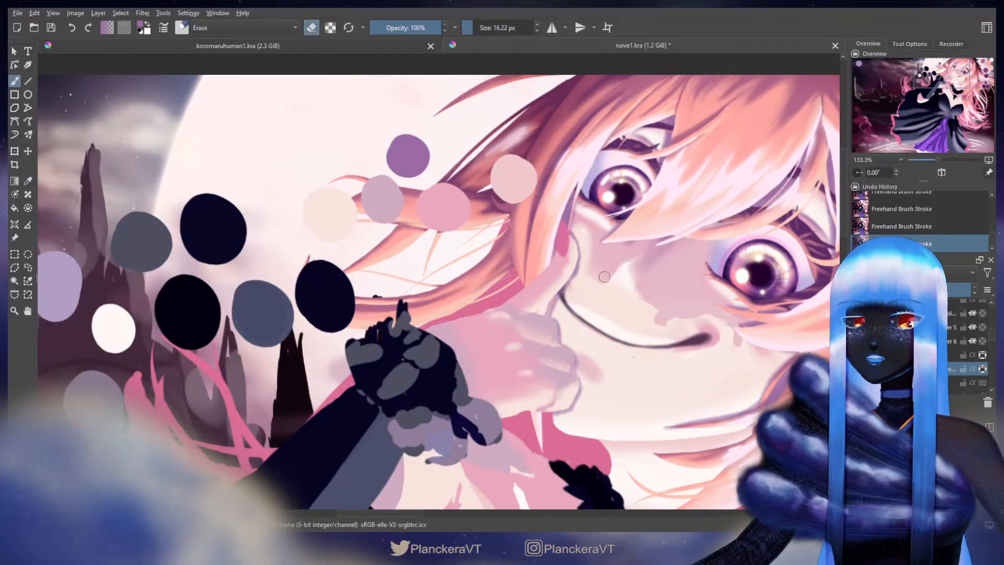
Paint a sampled pale tone beside the hand-side eye at 13.43 px and clean up the edge with the eraser reduced to 9.60 px
key("e")
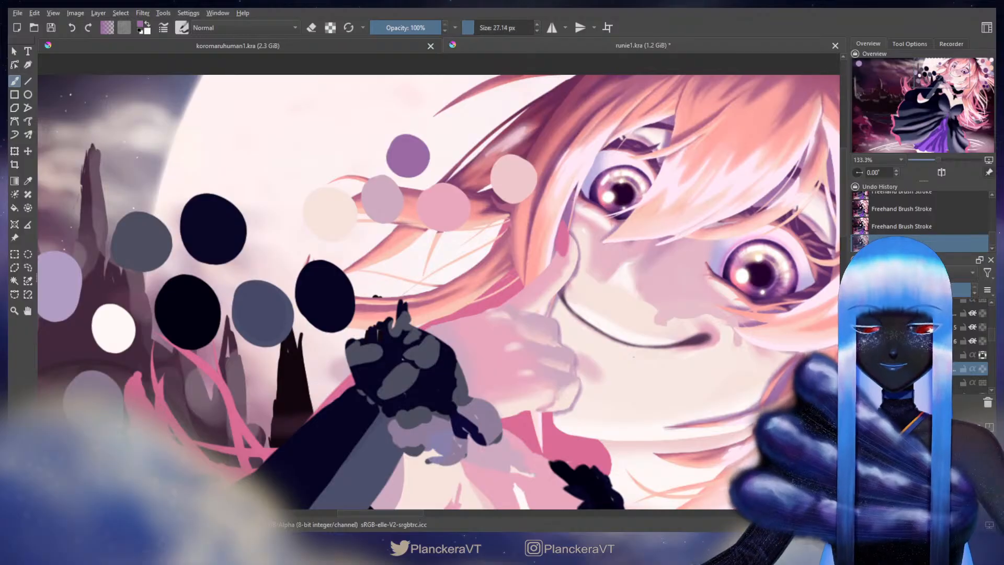
key("slash")
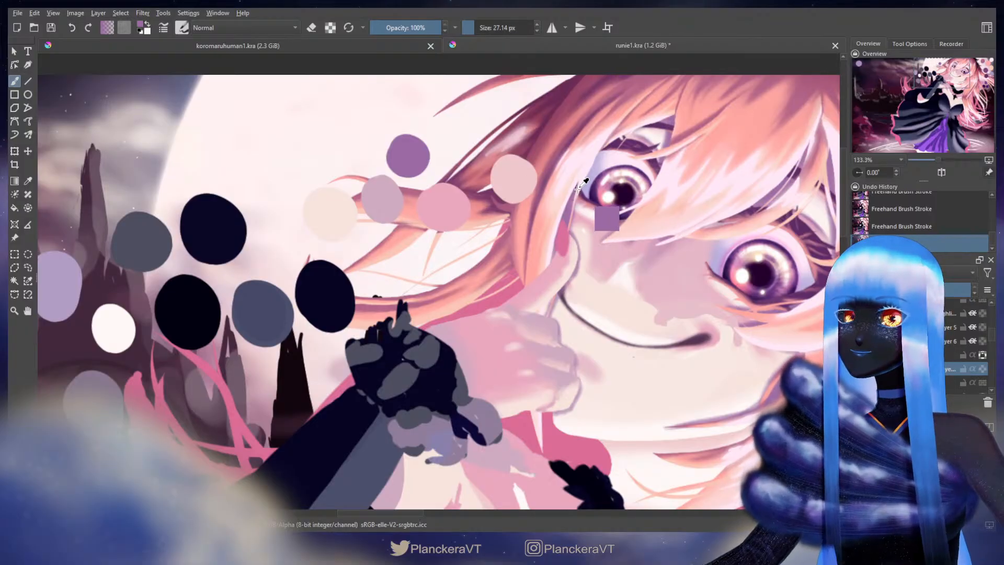
left_click_drag(578, 192, 575, 202, "shift")
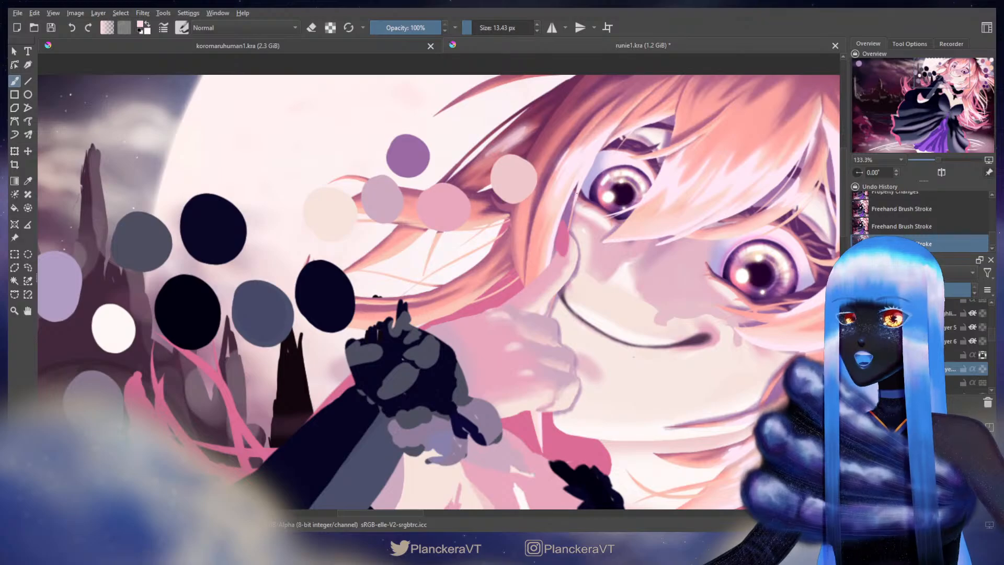
key("e")
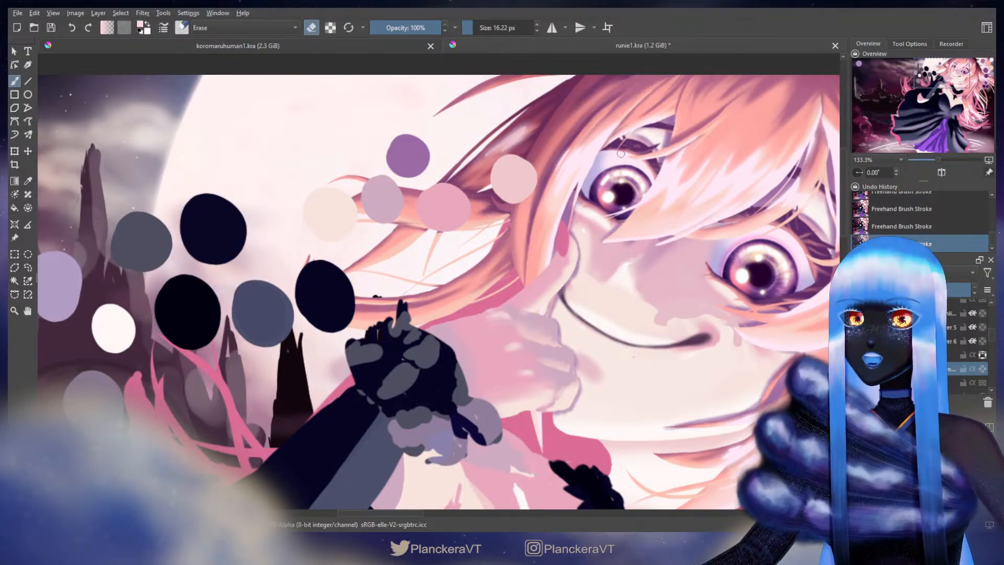
key("bracketleft")
key("bracketleft")
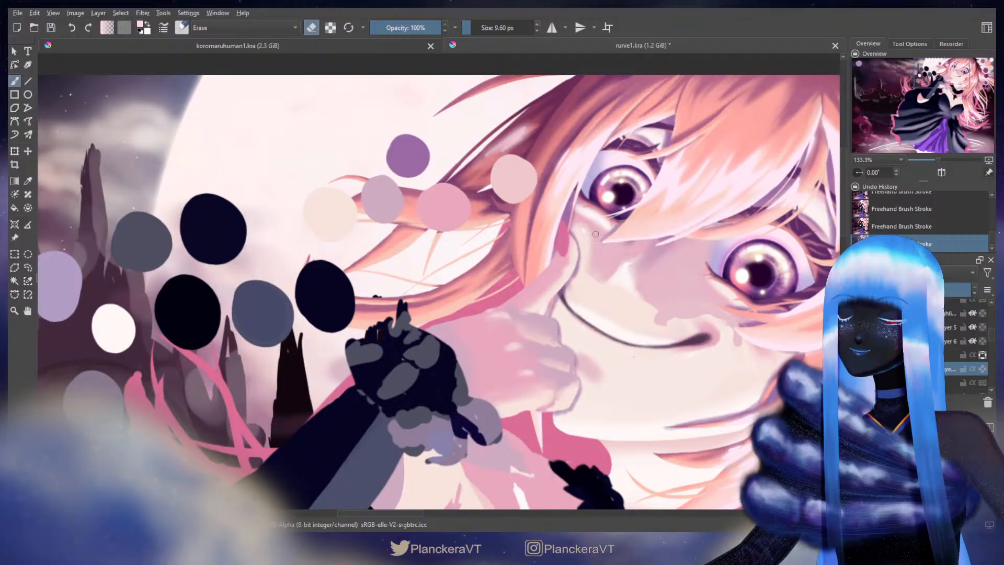
scroll(608, 242, "down", 6)
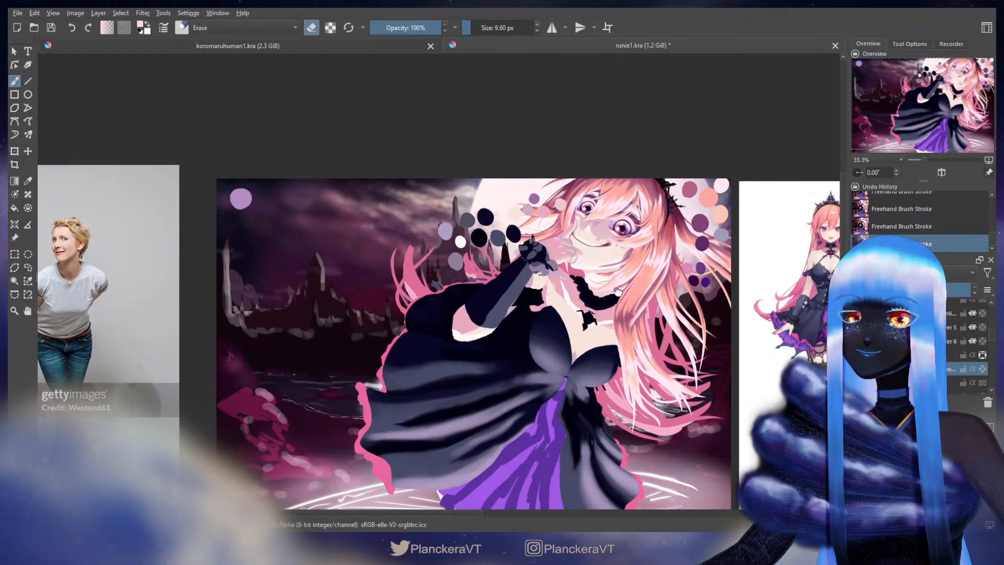
scroll(618, 292, "down", 2)
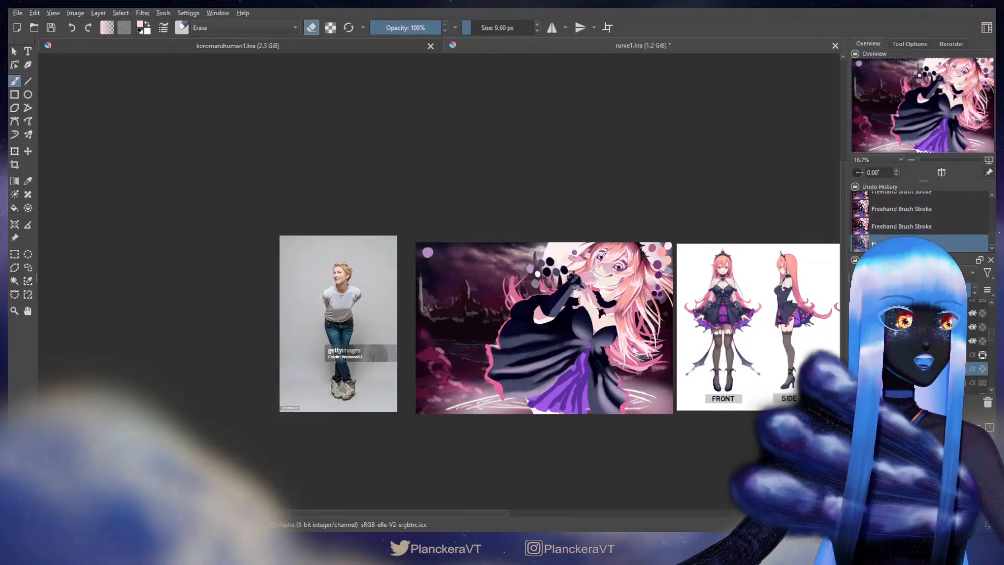
Check the reference character's fingernails, then sample the nail's deep pink on the raised hand with the normal brush at 13.43 px
scroll(610, 357, "up", 4)
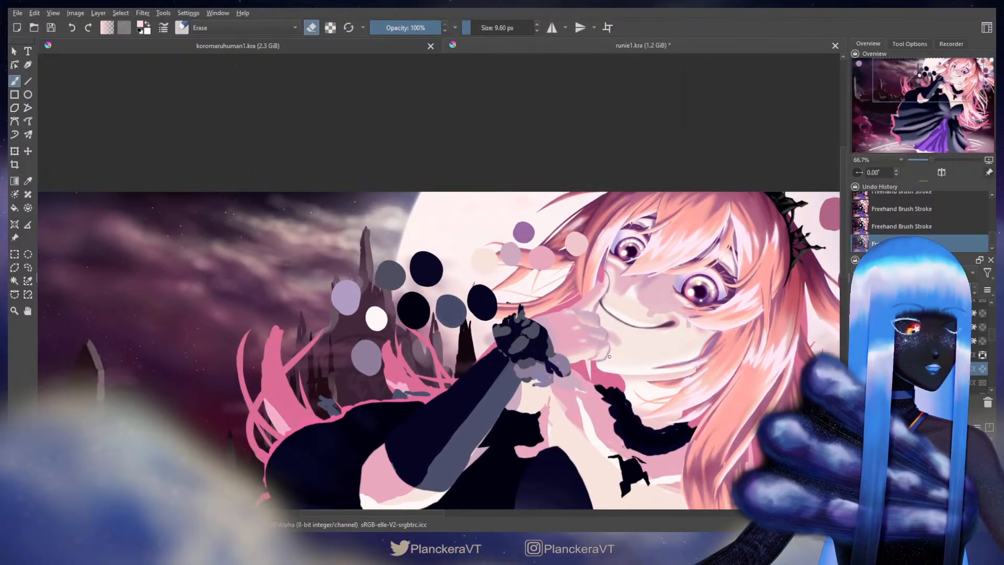
scroll(577, 335, "down", 3)
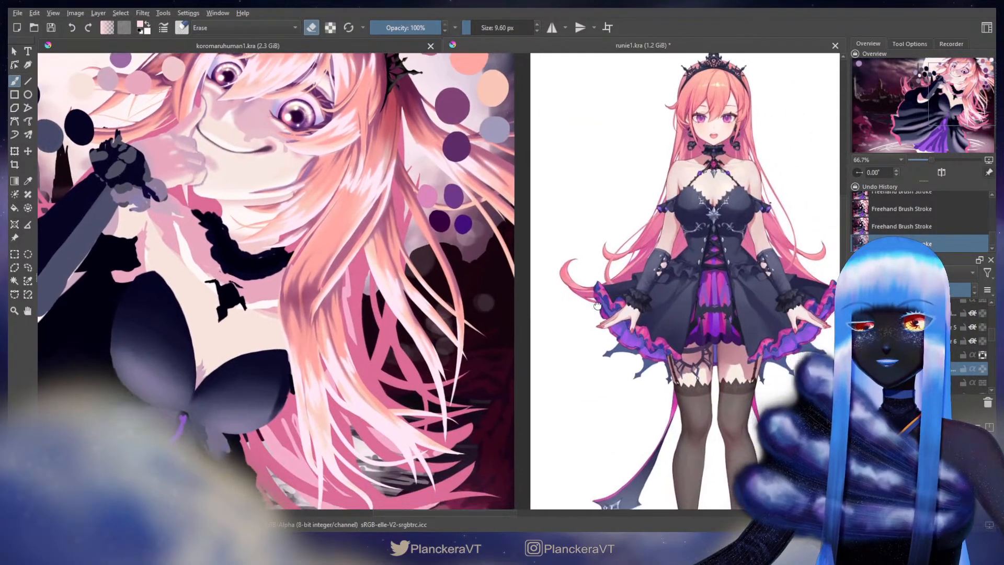
scroll(577, 335, "up", 6)
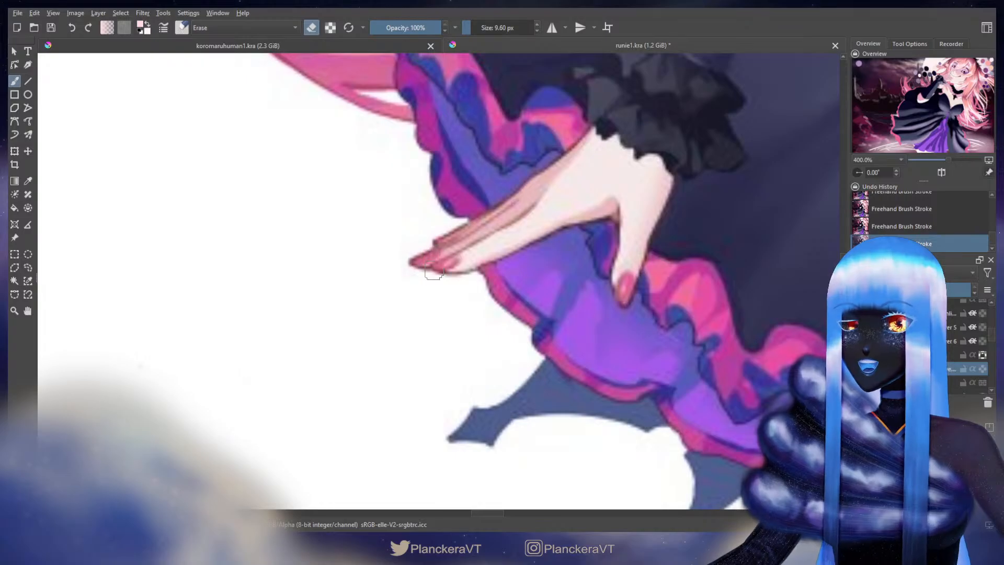
scroll(626, 301, "down", 6)
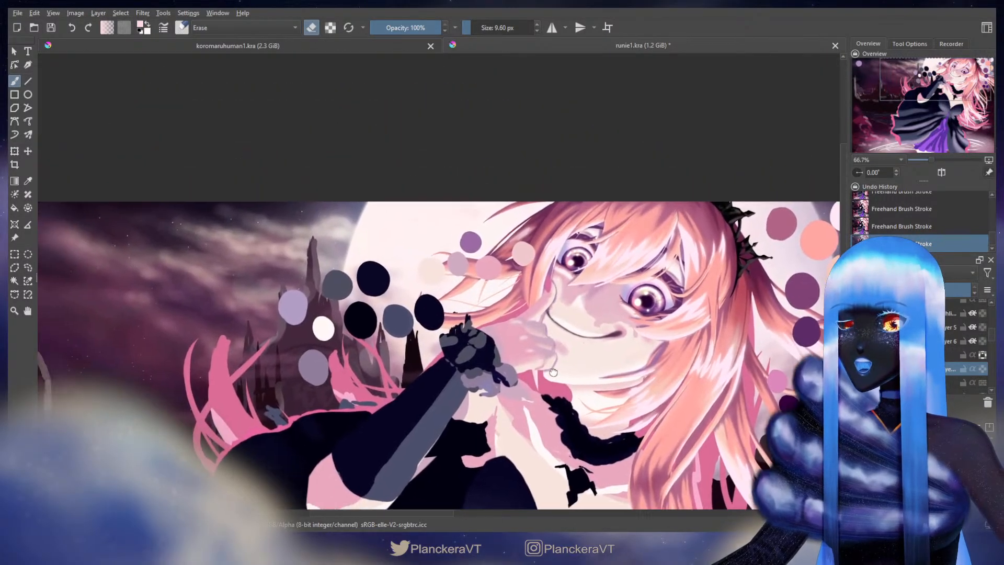
left_click_drag(553, 372, 561, 380)
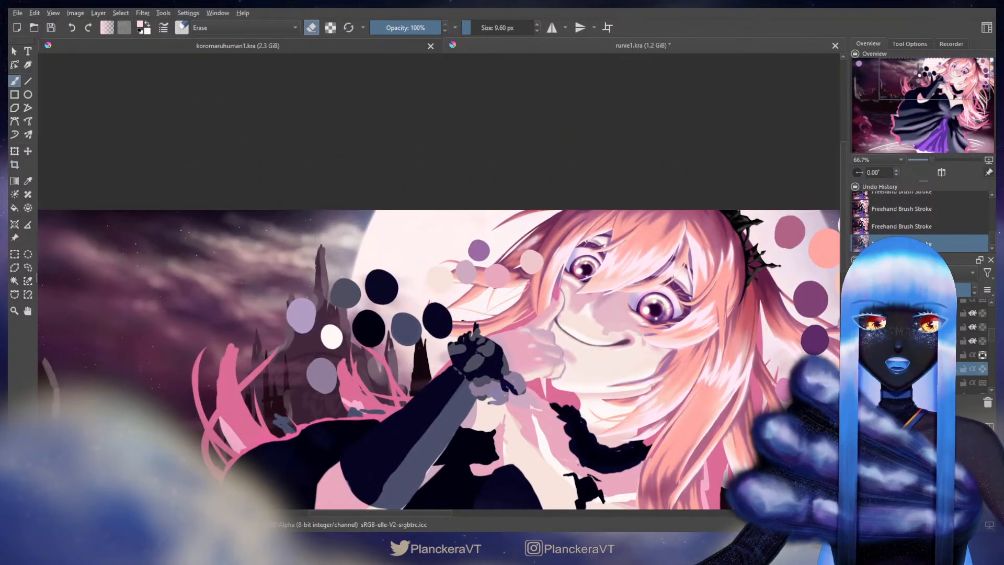
scroll(921, 345, "down", 2)
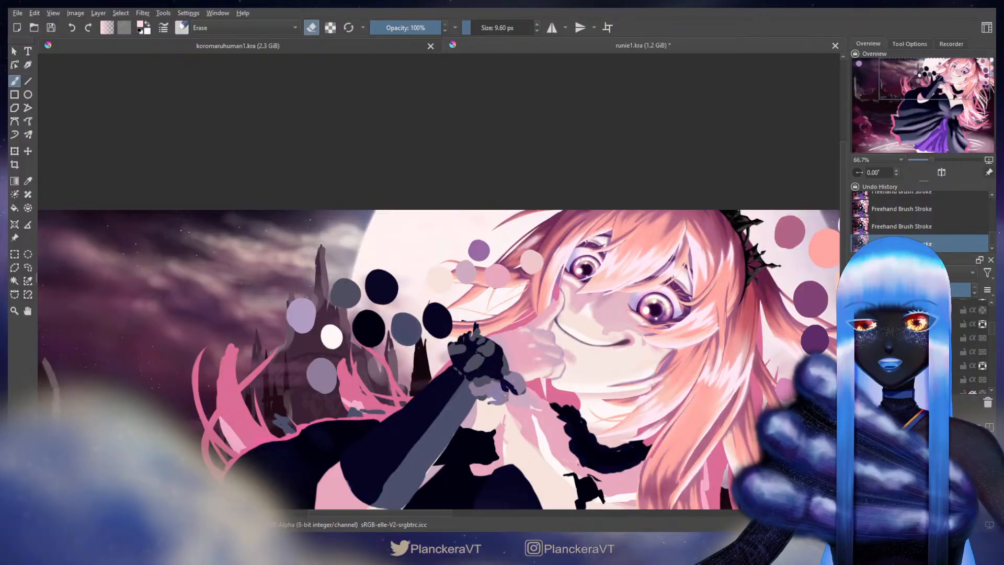
scroll(595, 328, "up", 3)
key("e")
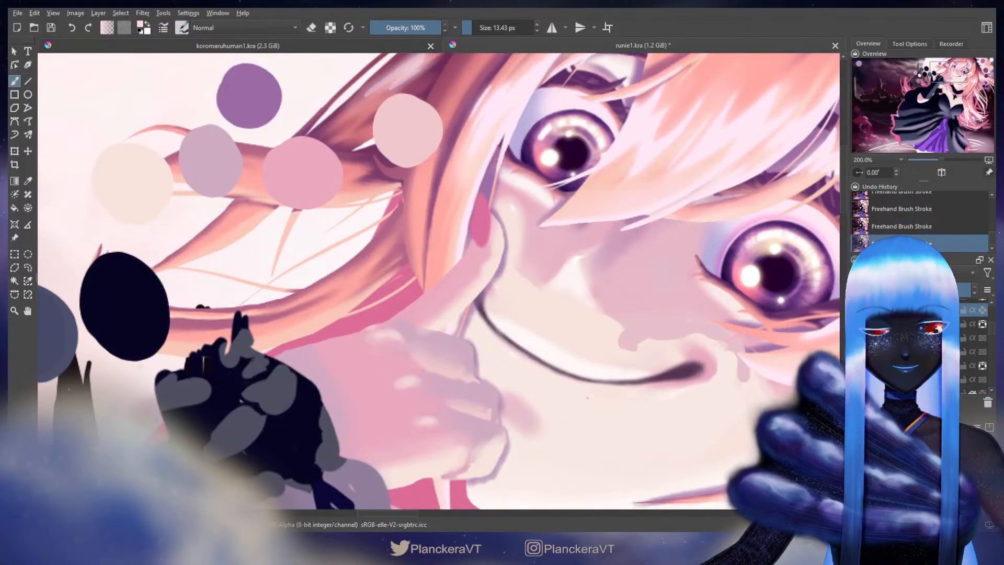
left_click(481, 218, "ctrl")
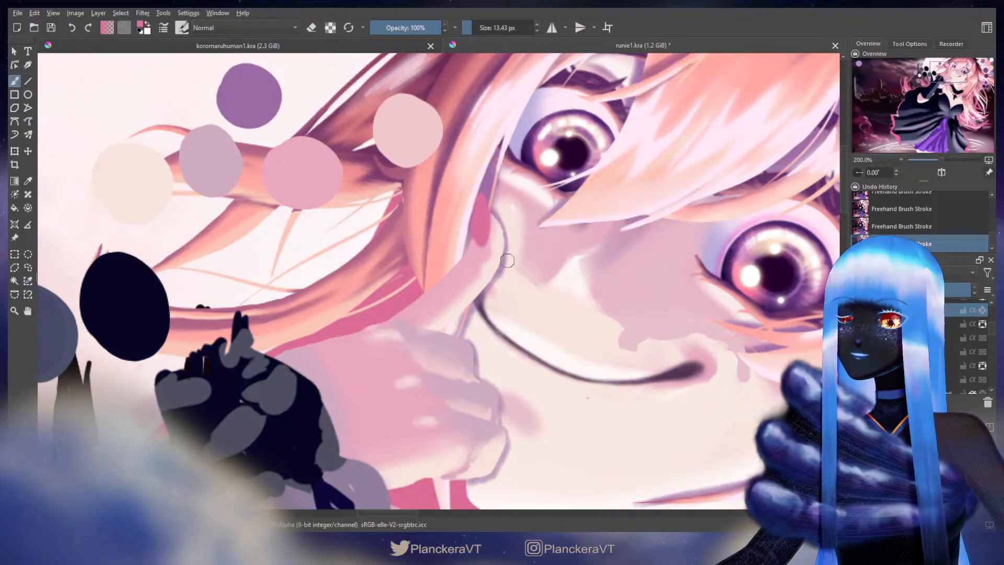
Trim the edges of the raised hand's pink fingernail with the eraser at 15.65 px, reducing it to 11.26 px for the finer parts
key("e")
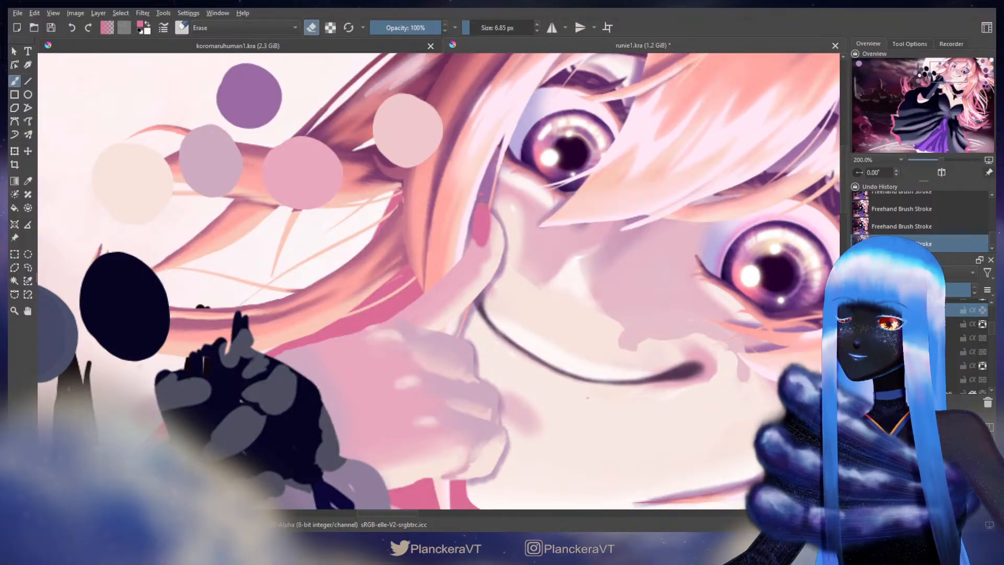
key("bracketright")
key("bracketright")
left_click_drag(471, 212, 470, 222)
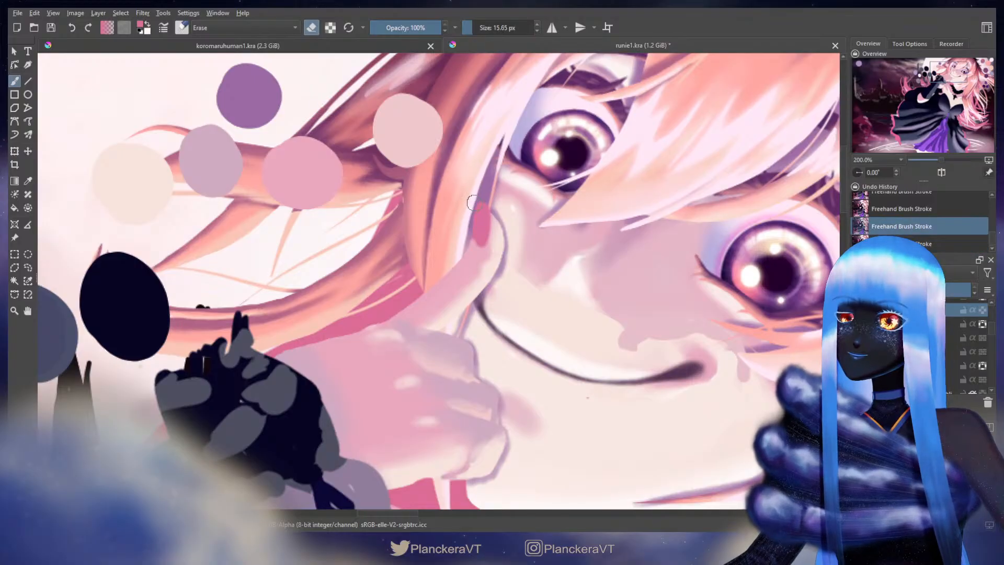
key("bracketleft")
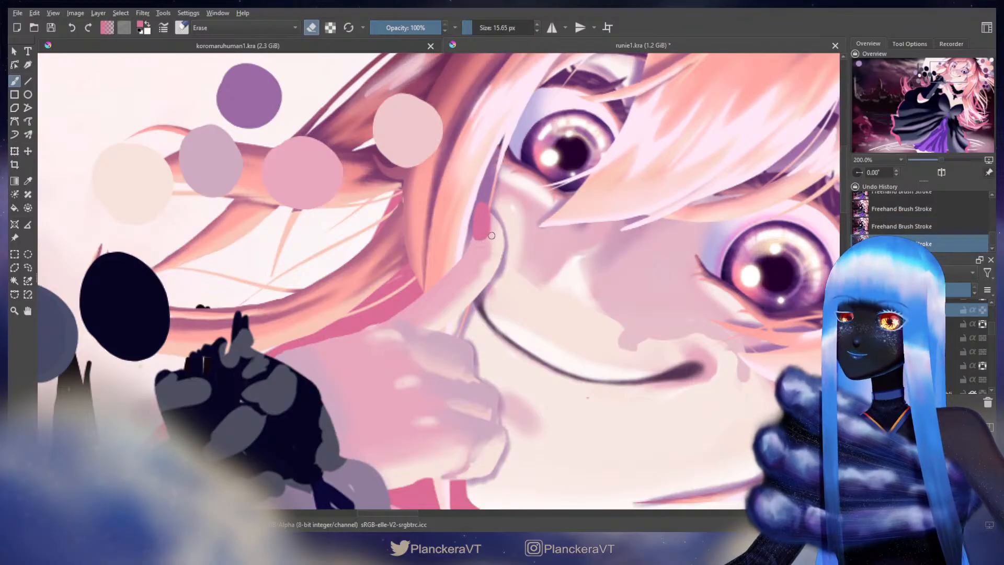
key("bracketleft")
key("bracketleft")
key("bracketleft")
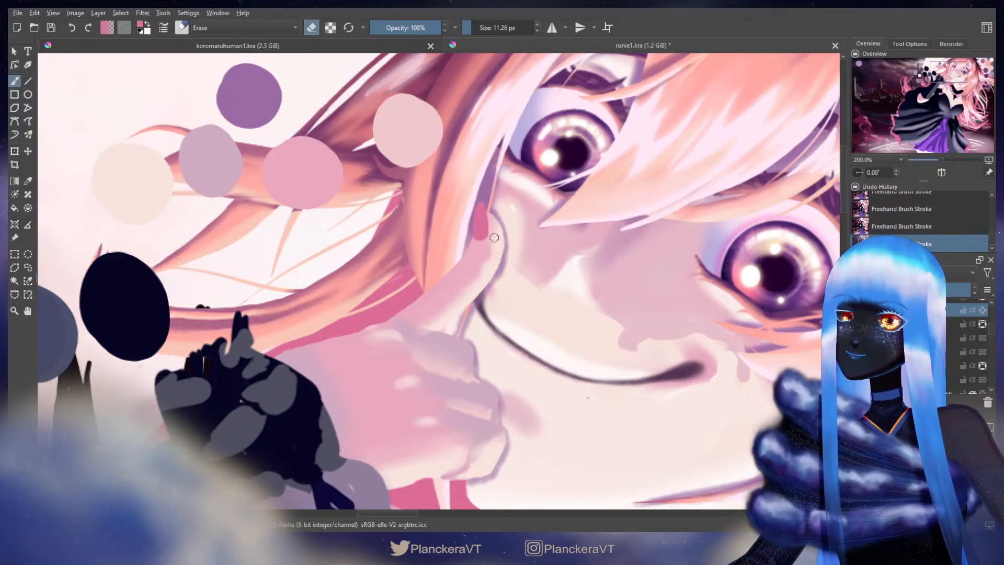
Apply a slight transform to the pink fingernail, then erase along its tip at 13.33 px, redoing the stroke once
key("e")
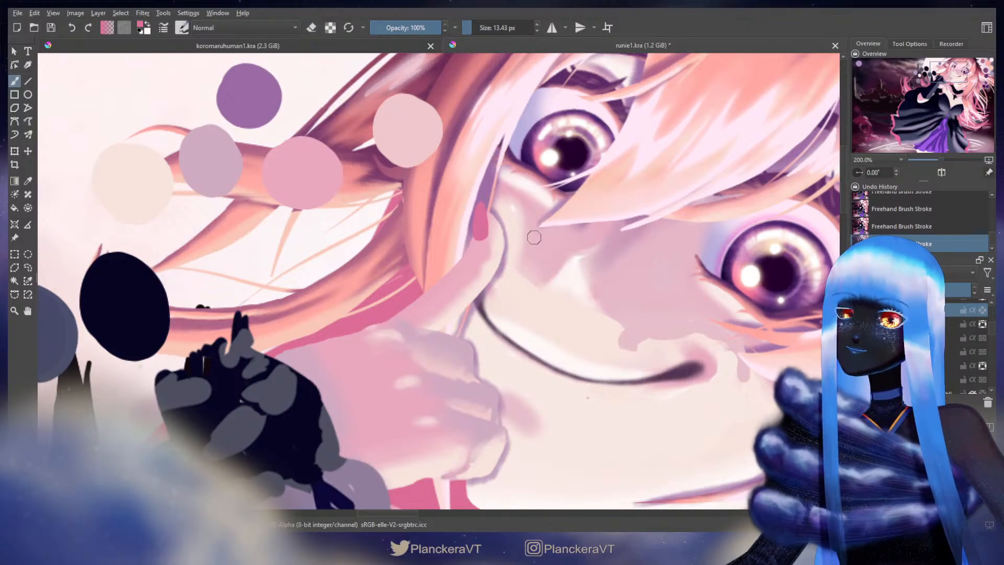
key("ctrl+t")
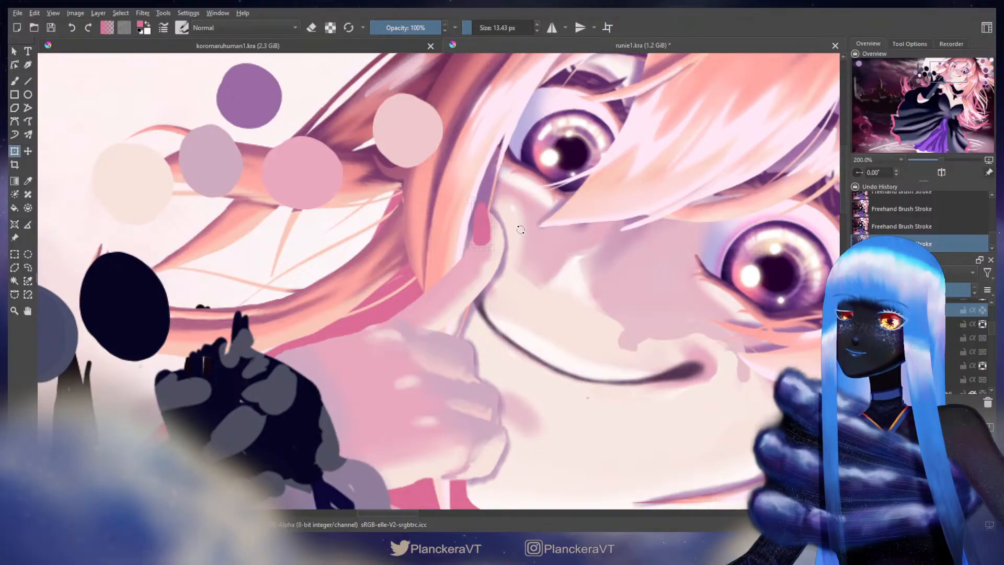
key("Return")
key("b")
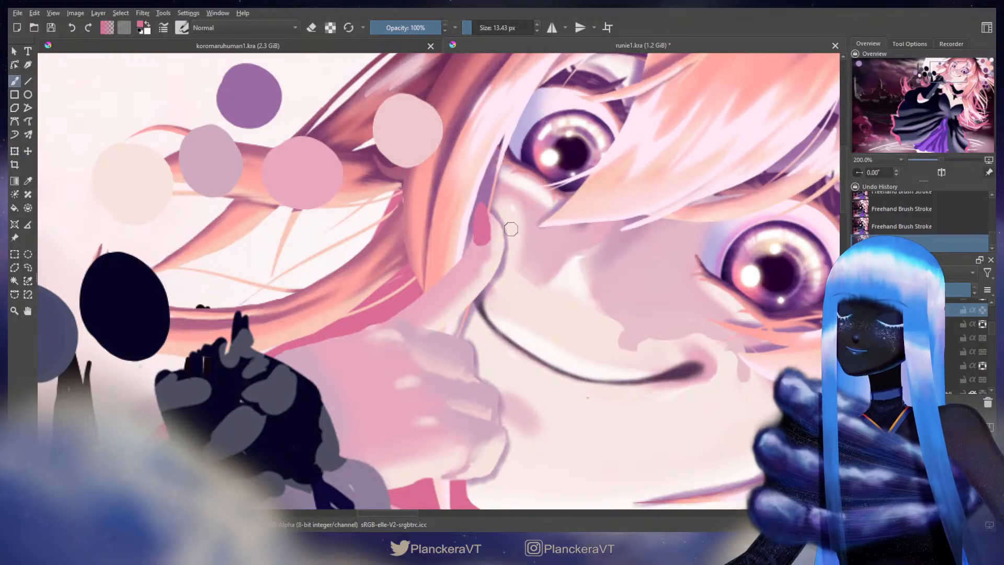
key("e")
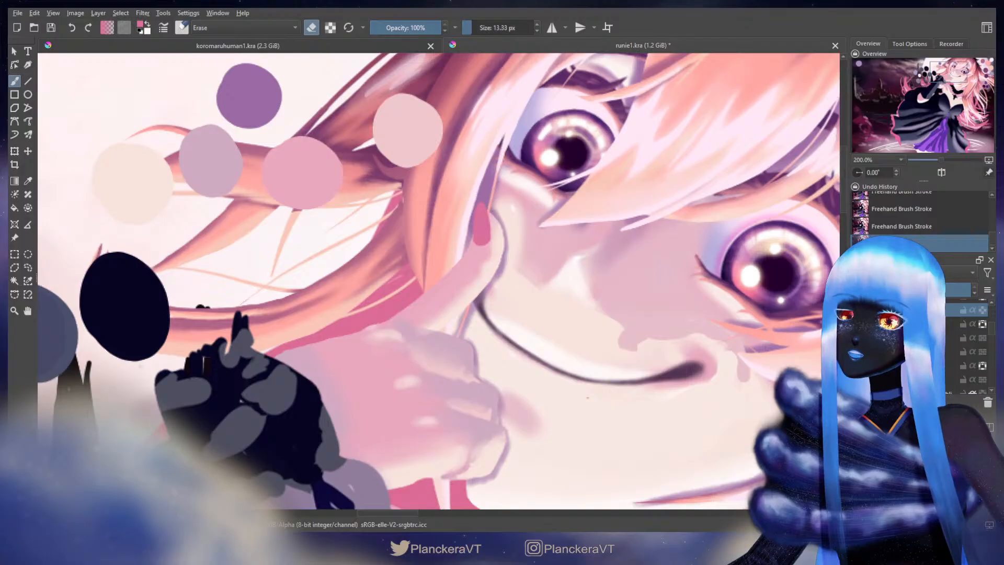
left_click_drag(474, 193, 491, 212)
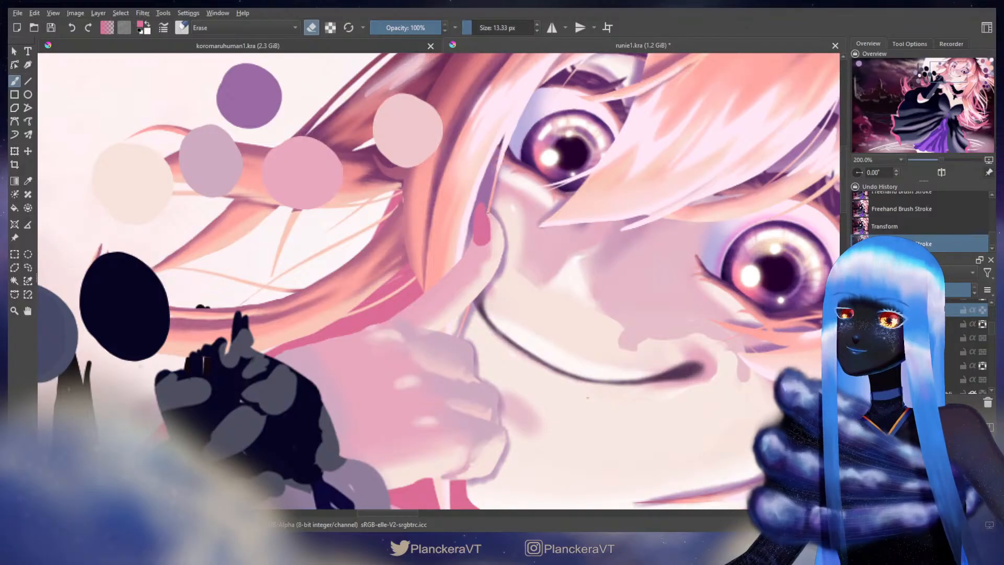
key("ctrl+z")
left_click_drag(486, 206, 471, 207)
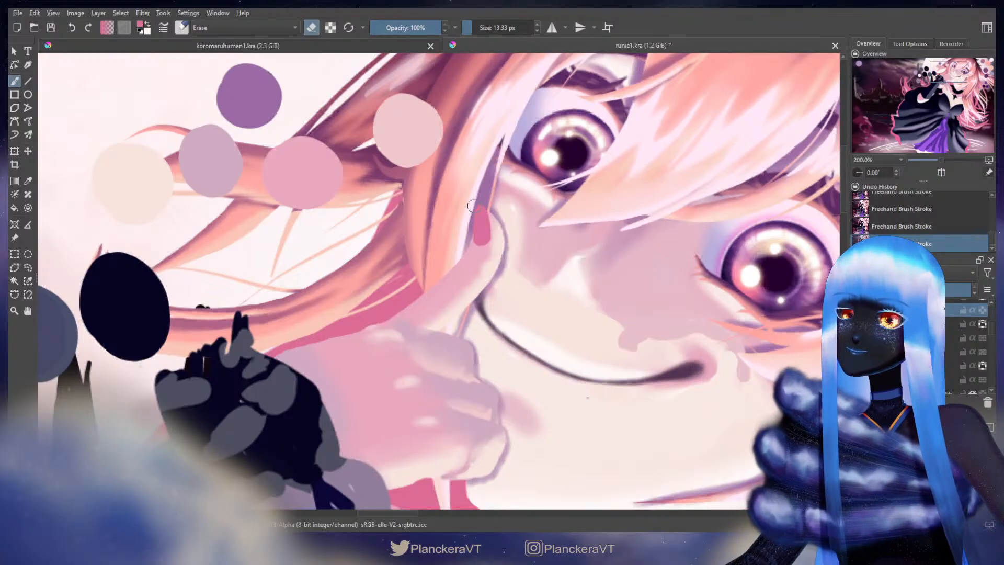
Transform the fingernail again to adjust its fit on the fingertip and clean up its edge with the 13.33 px eraser
left_click(513, 210, "ctrl")
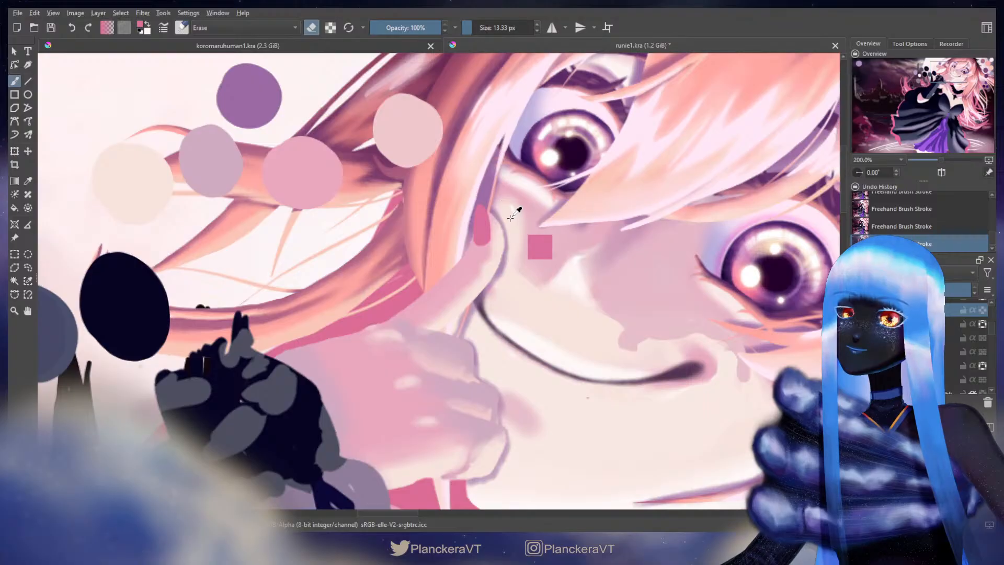
key("e")
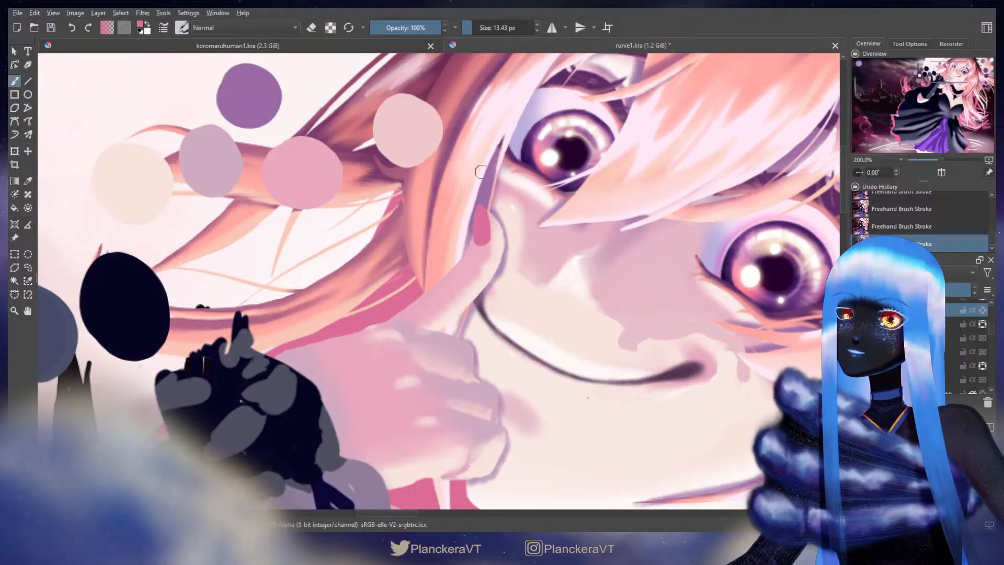
key("ctrl+t")
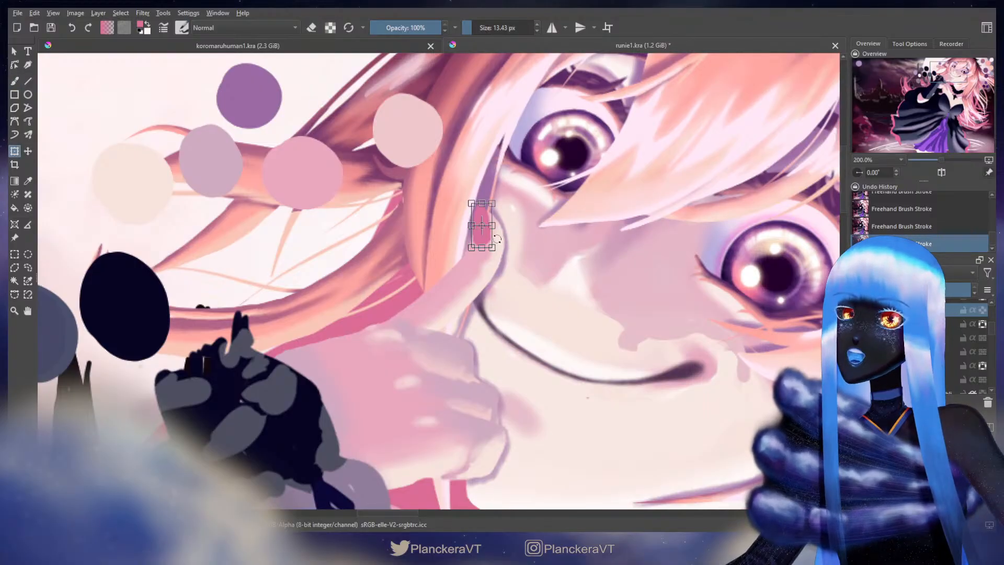
key("Return")
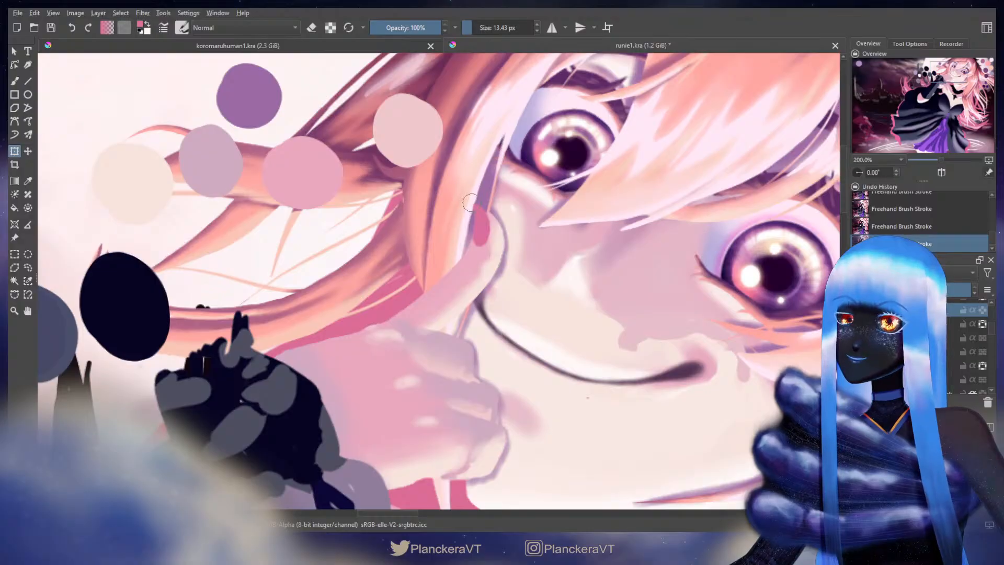
key("e")
key("ctrl+t")
key("b")
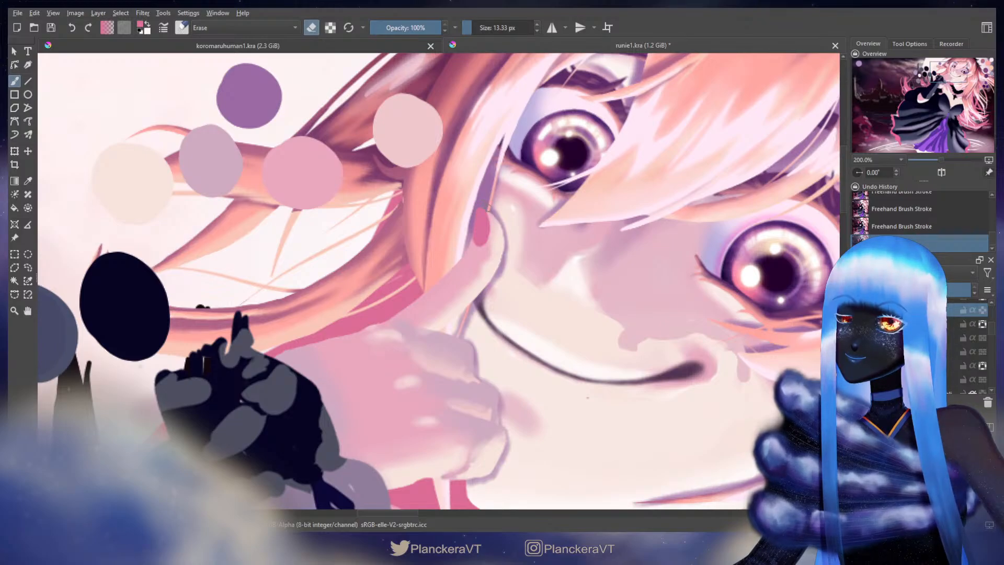
left_click_drag(502, 230, 534, 251)
Sample the nail's pink and repaint the fingernail's upper and inner edge with the brush enlarged to 15.81 px
key("e")
left_click(488, 215, "ctrl")
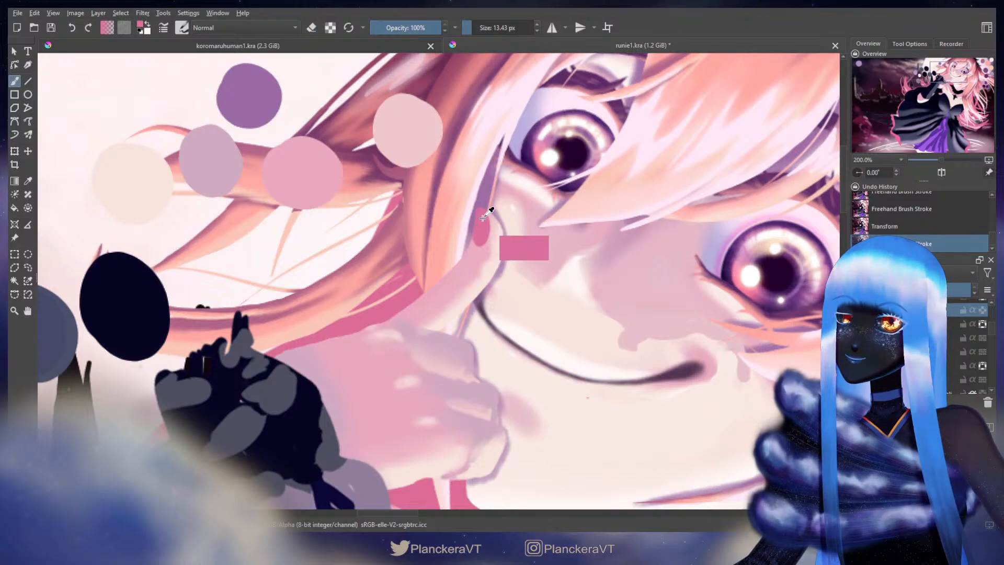
left_click_drag(482, 211, 477, 222)
key("ctrl+z")
key("ctrl+shift+z")
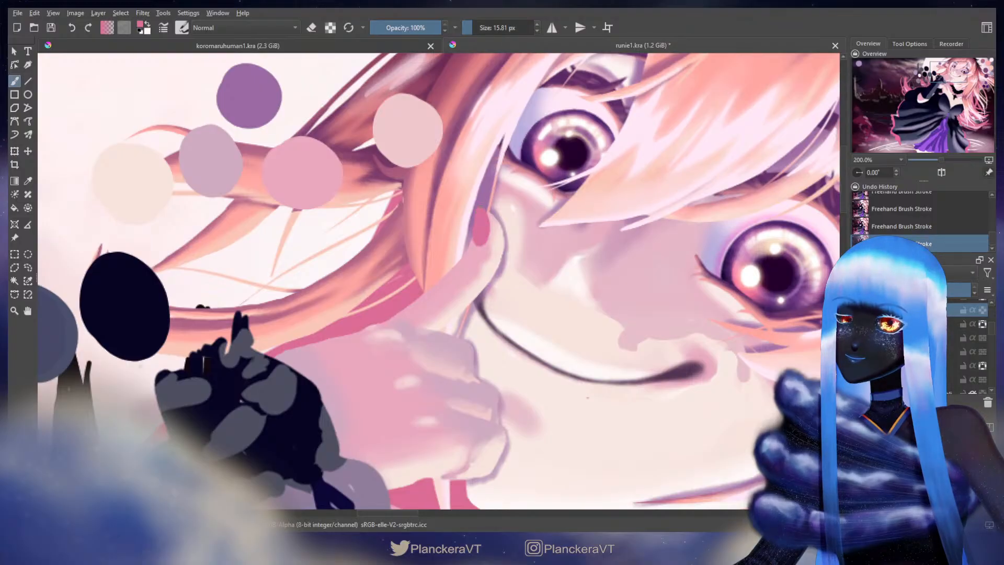
key("ctrl+z")
left_click_drag(490, 213, 487, 228)
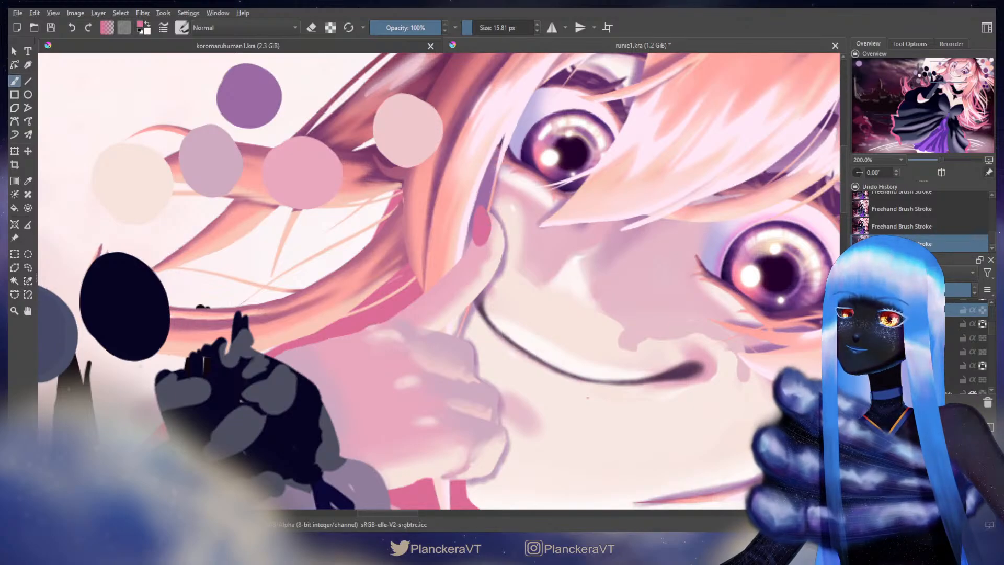
Enlarge and tilt the pink fingernail slightly on the fingertip with the Transform tool
key("e")
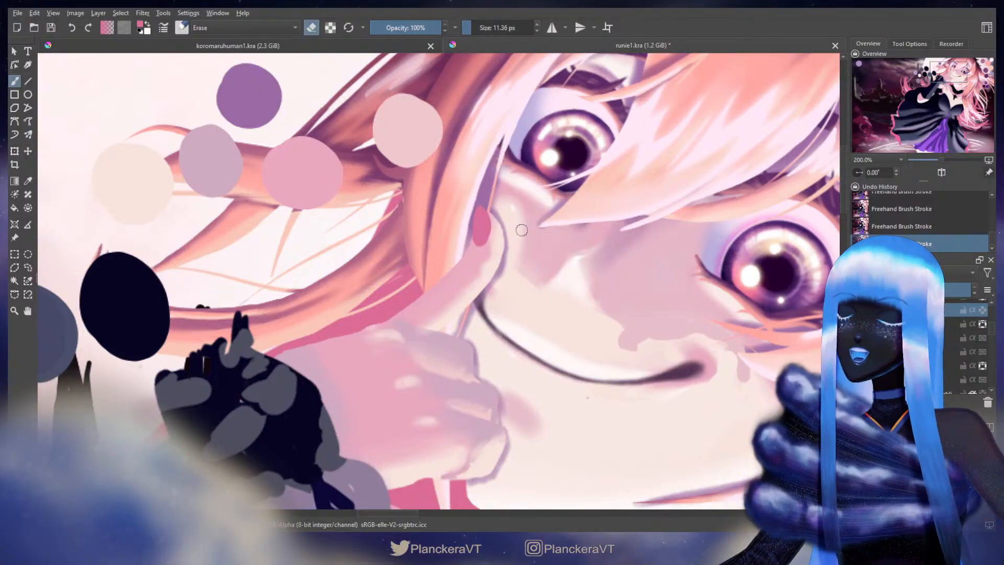
key("e")
key("ctrl+t")
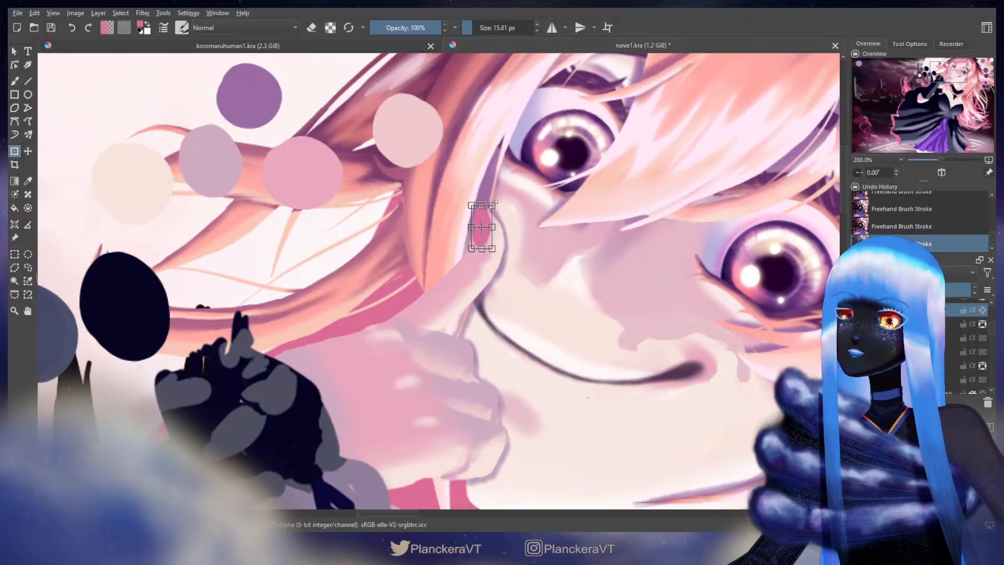
left_click_drag(500, 196, 477, 225)
left_click_drag(515, 191, 483, 208)
key("Return")
Erase along the base and both sides of the transformed fingernail at 11.36 px, check it against the whole face and restore the normal brush
key("b")
key("e")
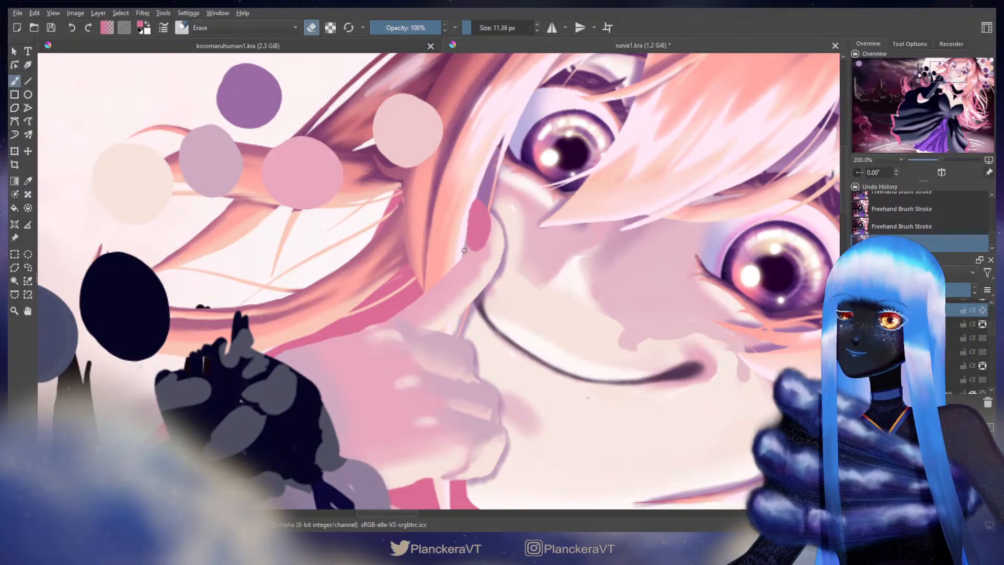
mouse_move(466, 251)
left_mouse_down()
mouse_move(488, 243)
mouse_move(480, 253)
left_mouse_up()
left_click_drag(466, 212, 468, 219)
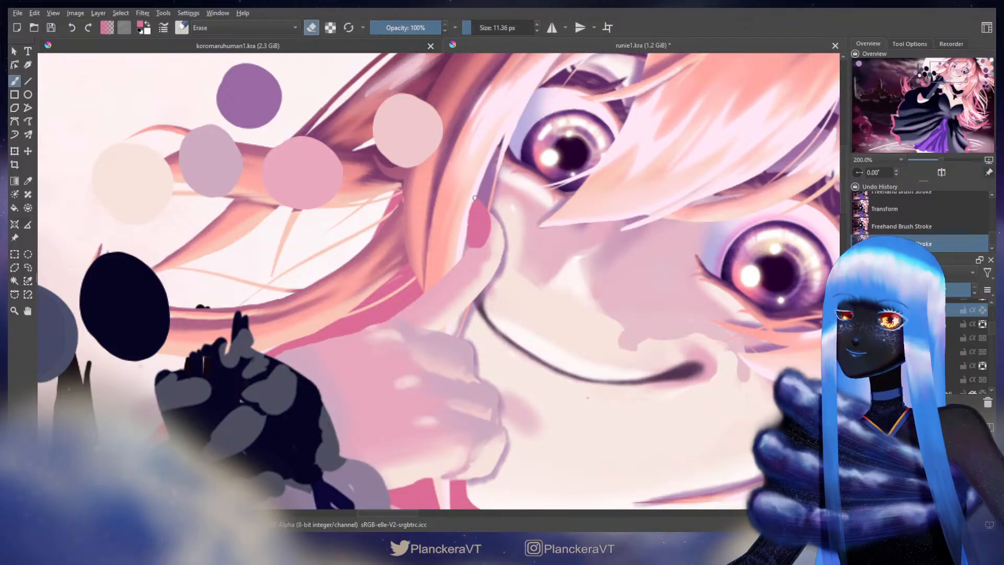
left_click_drag(495, 218, 494, 225)
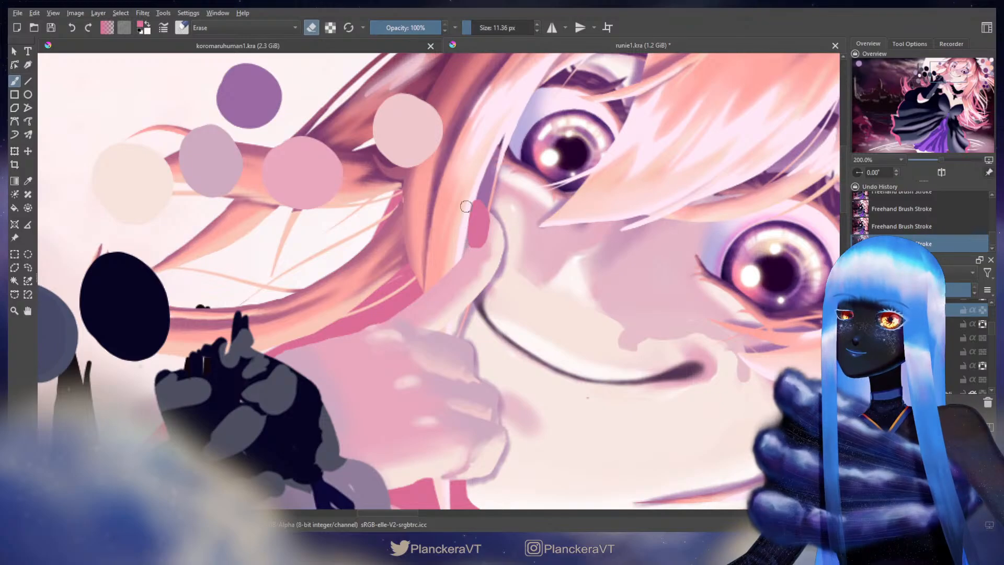
scroll(460, 239, "down", 3)
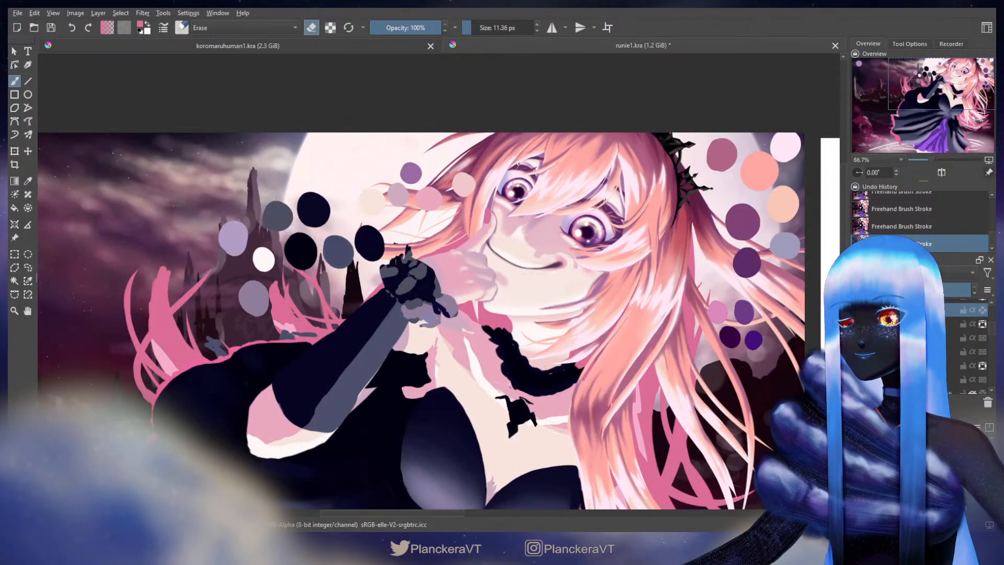
scroll(535, 257, "up", 3)
left_click_drag(535, 257, 564, 324)
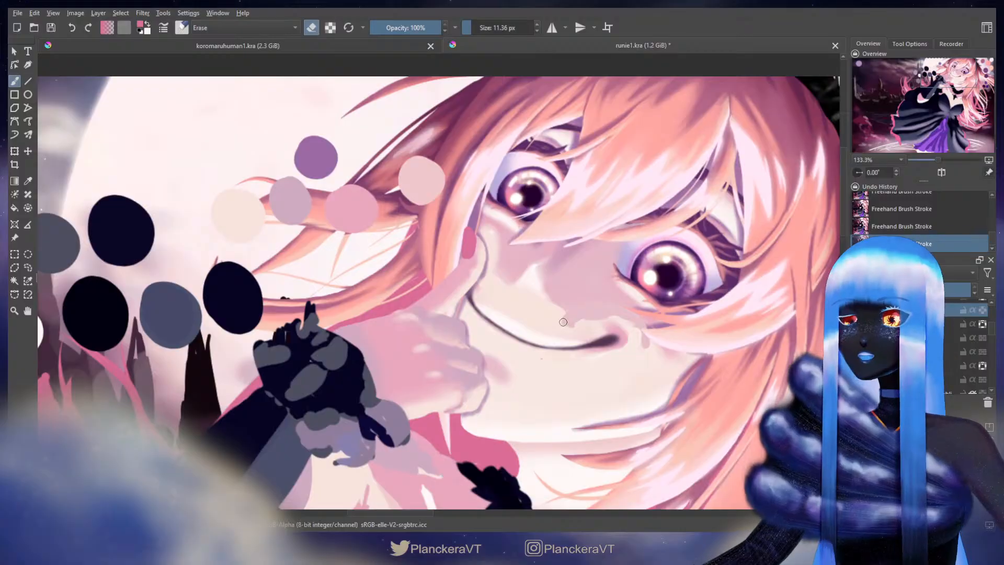
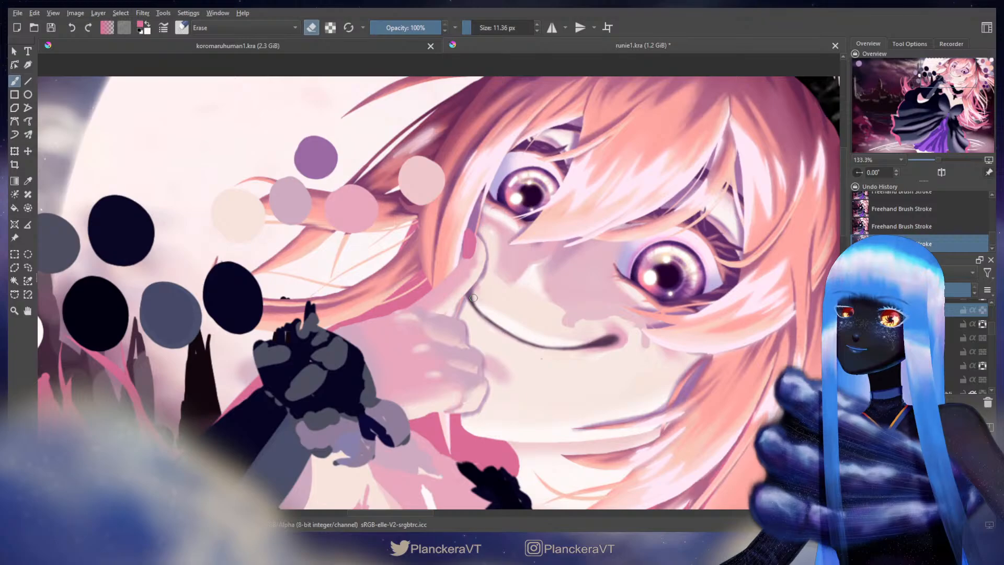
key("e")
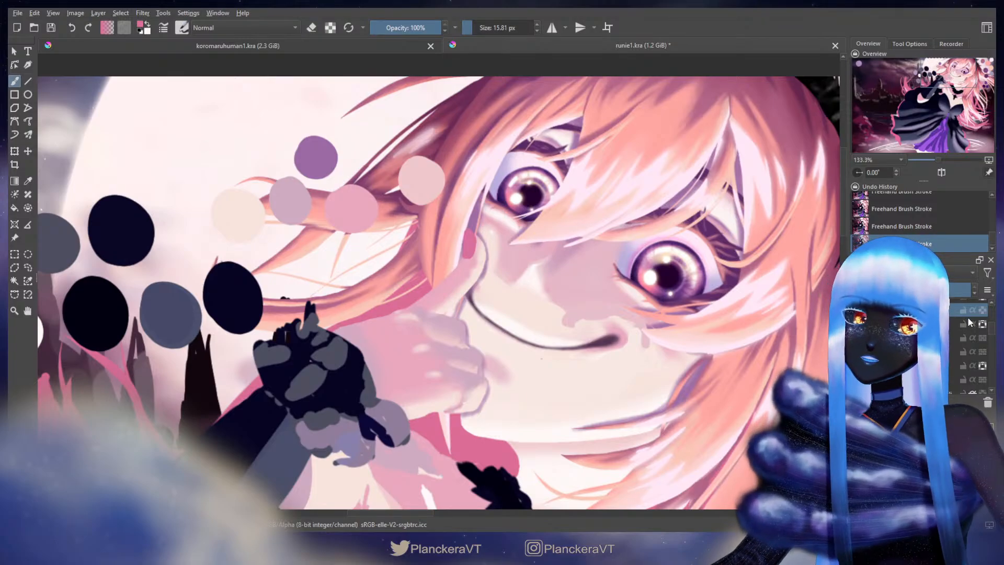
Look through the layer stack and identify the raised hand's layer by checking its bounds on the canvas
scroll(990, 330, "up", 3)
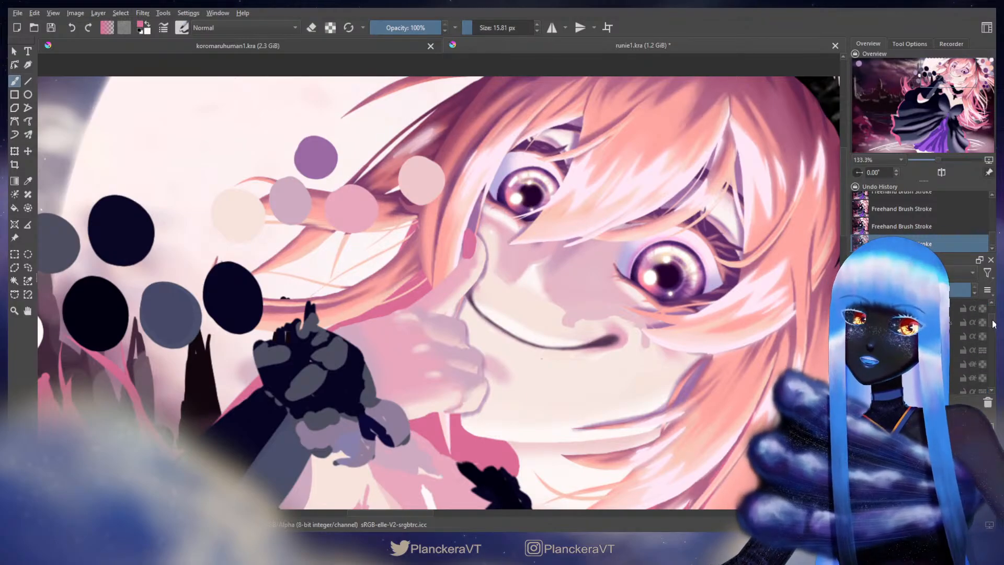
scroll(990, 329, "down", 2)
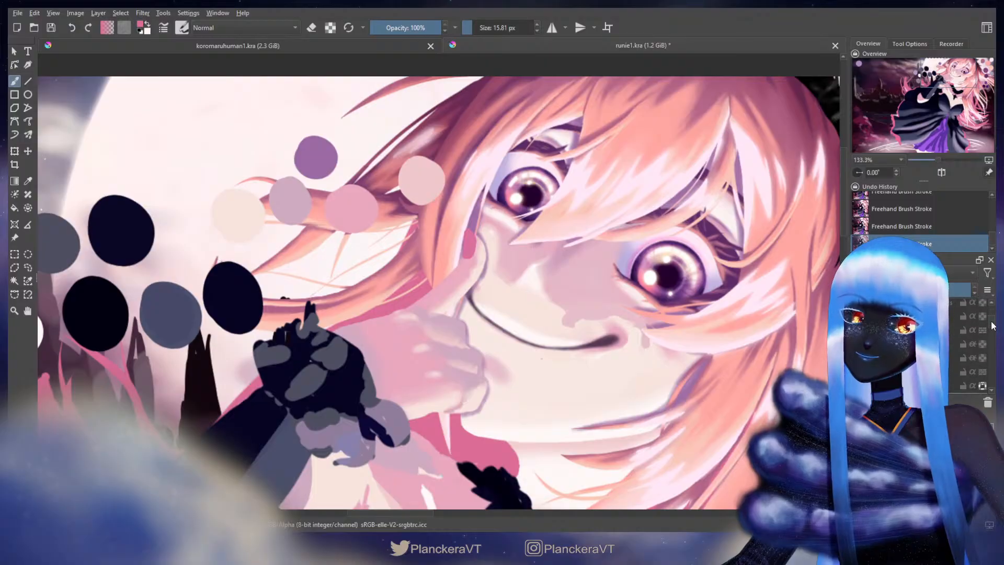
left_click(978, 317)
key("t")
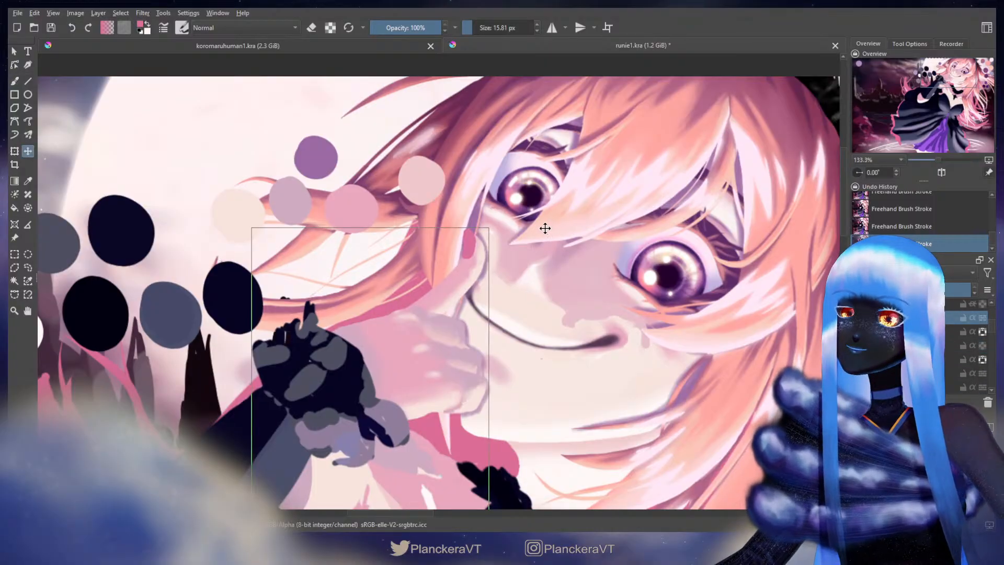
key("b")
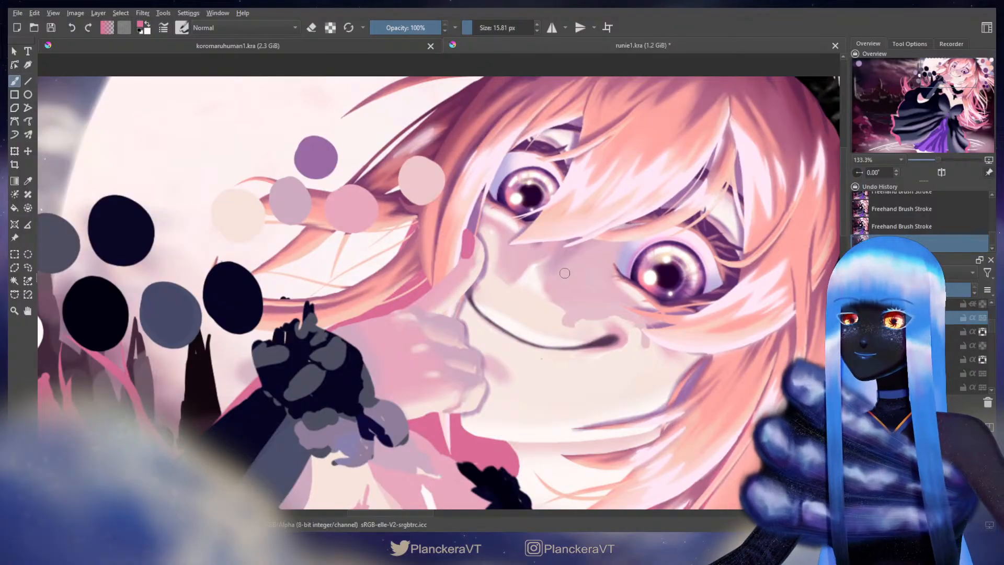
Sample the dark mouth colour, reduce the brush to 6.28 px and paint a thin stroke at the mouth corner beside the thumb
mouse_move(991, 333)
left_mouse_down()
mouse_move(991, 356)
mouse_move(988, 345)
left_mouse_up()
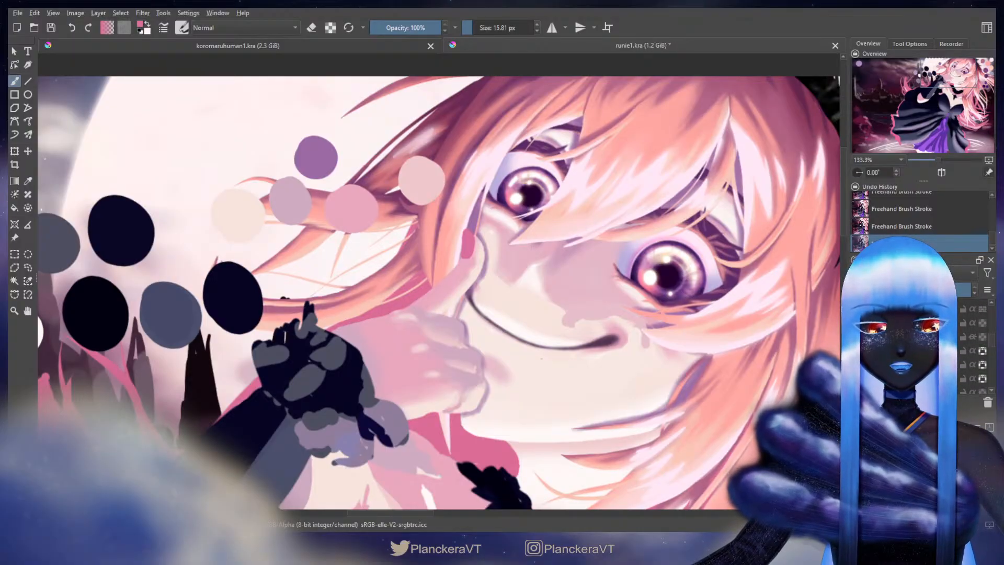
left_click(949, 456)
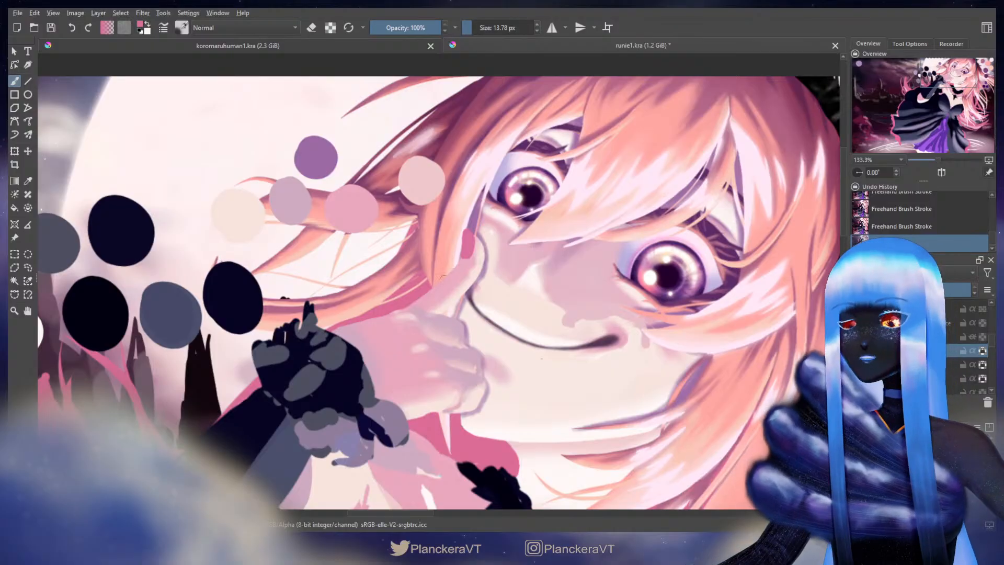
left_click(612, 340, "ctrl")
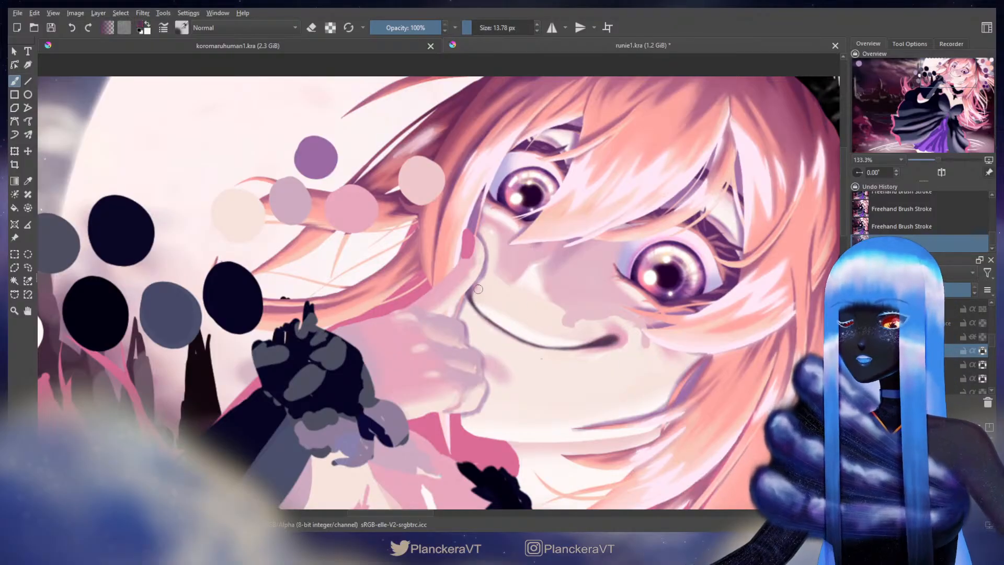
key("bracketleft")
key("bracketleft")
key("bracketleft")
key("bracketleft")
key("bracketleft")
key("bracketleft")
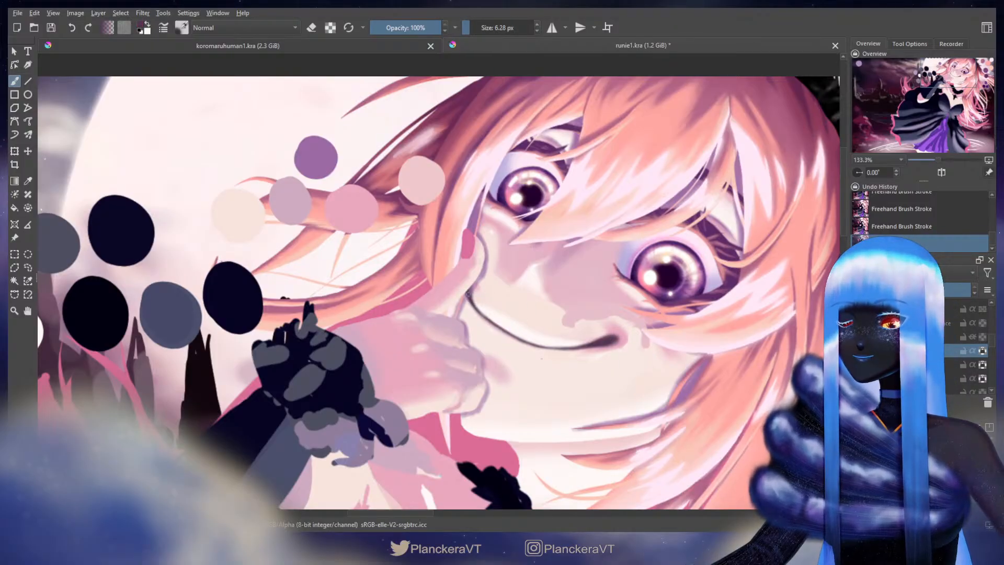
left_click_drag(469, 290, 475, 280)
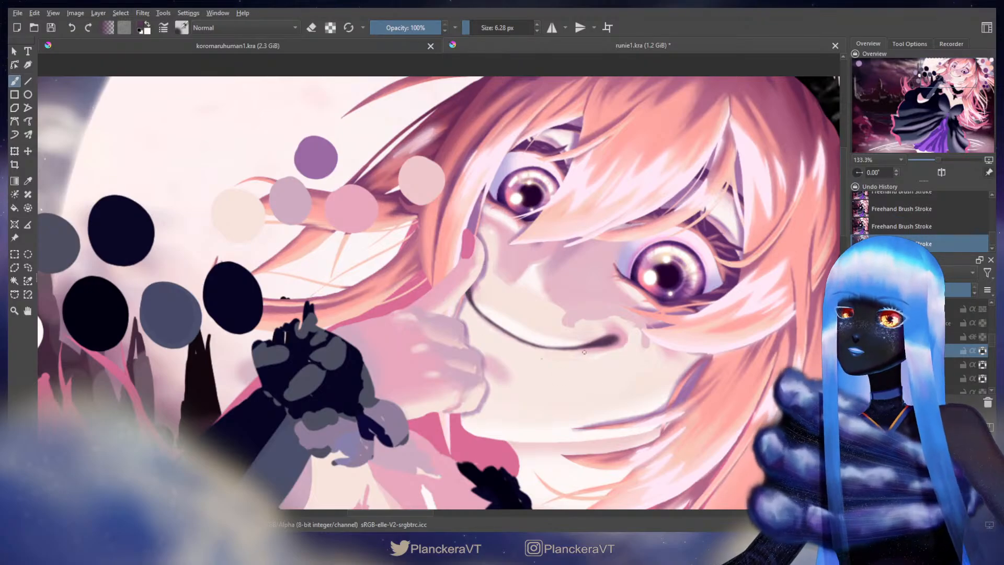
Review the mouth corner and raised hand within the whole composition and at close range
scroll(630, 219, "down", 4)
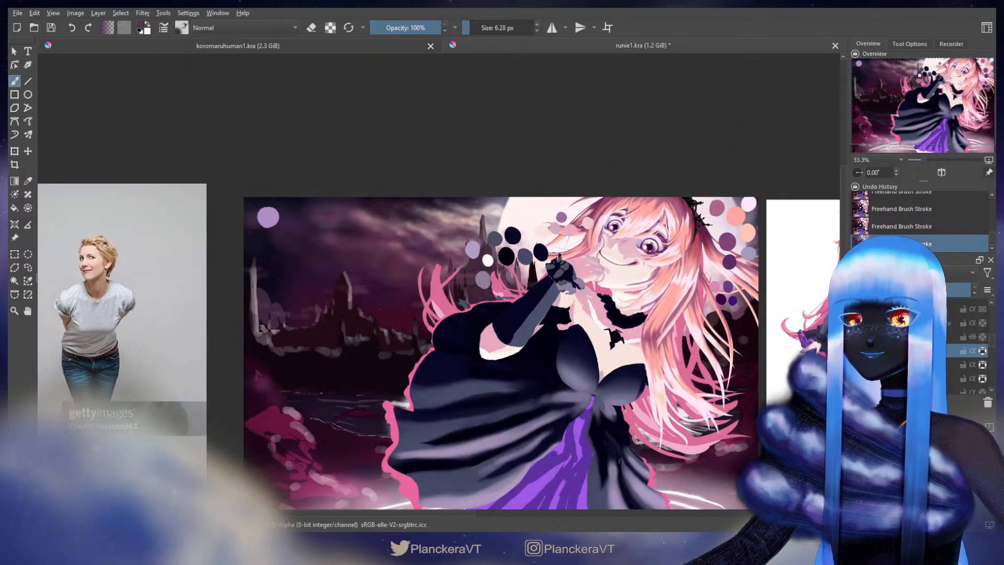
scroll(636, 269, "up", 1)
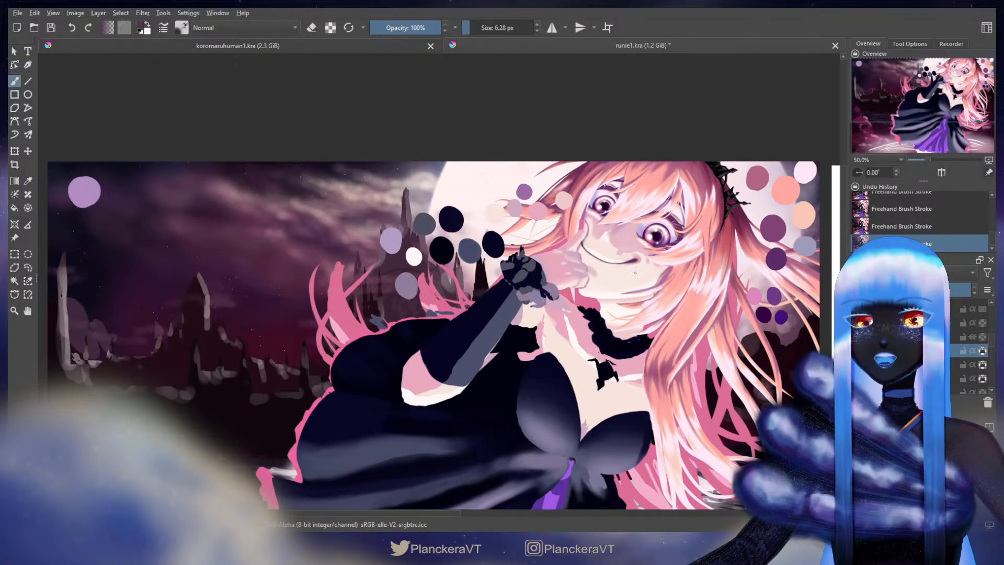
scroll(636, 273, "down", 1)
mouse_move(727, 375)
left_mouse_down()
mouse_move(710, 318)
mouse_move(710, 401)
left_mouse_up()
scroll(919, 345, "up", 3)
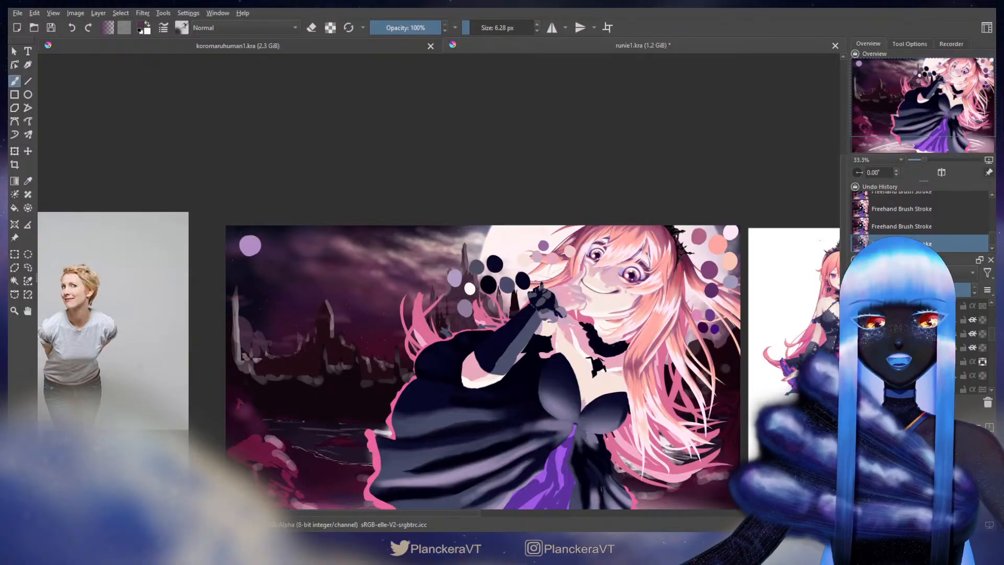
scroll(966, 360, "down", 2)
left_click(981, 359)
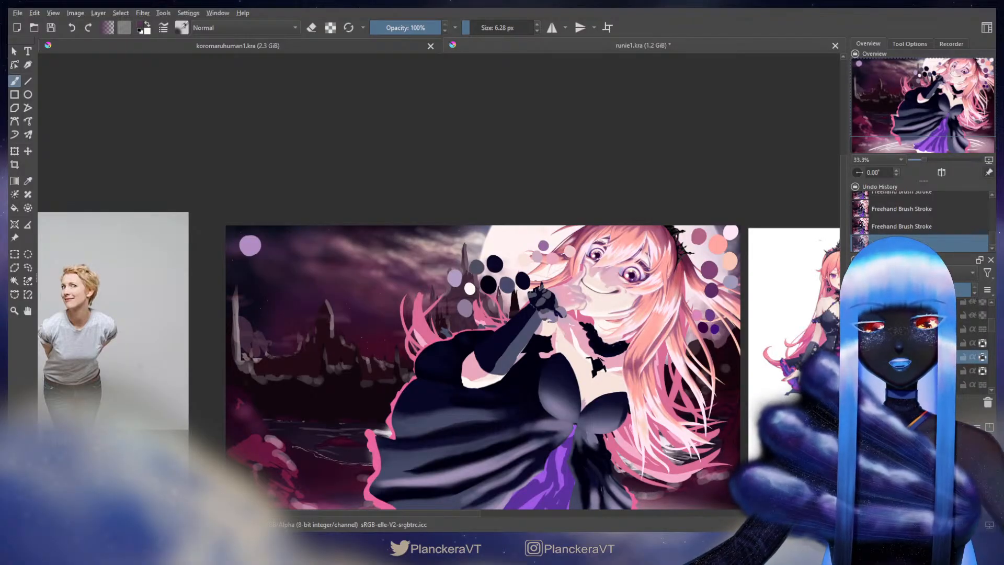
scroll(508, 257, "up", 4)
left_click_drag(676, 303, 473, 276)
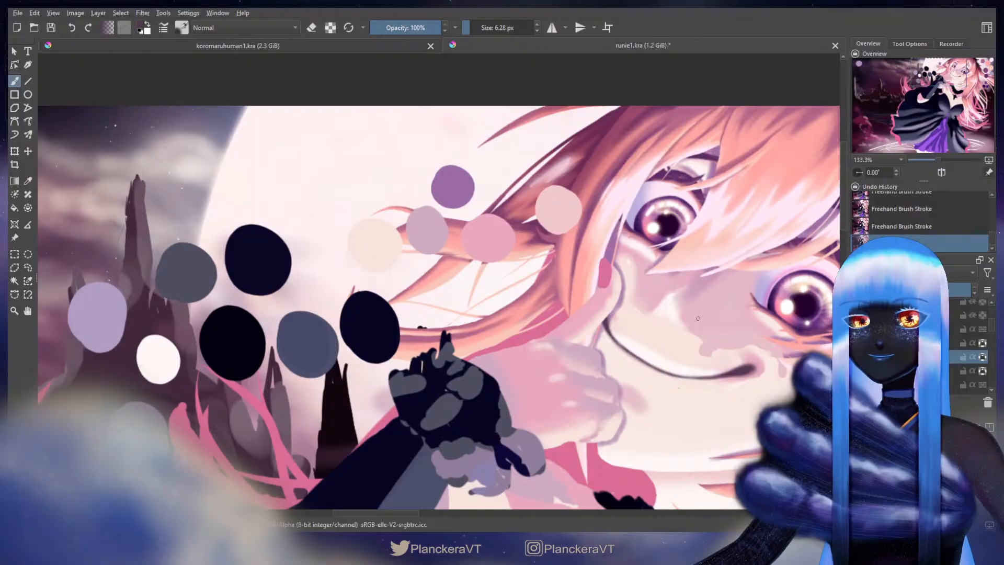
Examine the reference character's front and side views for the bodice, gloves, skirt ruffles and hands
scroll(699, 318, "down", 1)
left_click_drag(698, 319, 330, 246)
mouse_move(650, 332)
left_mouse_down()
mouse_move(326, 200)
mouse_move(76, 240)
mouse_move(600, 340)
mouse_move(493, 298)
mouse_move(491, 313)
left_mouse_up()
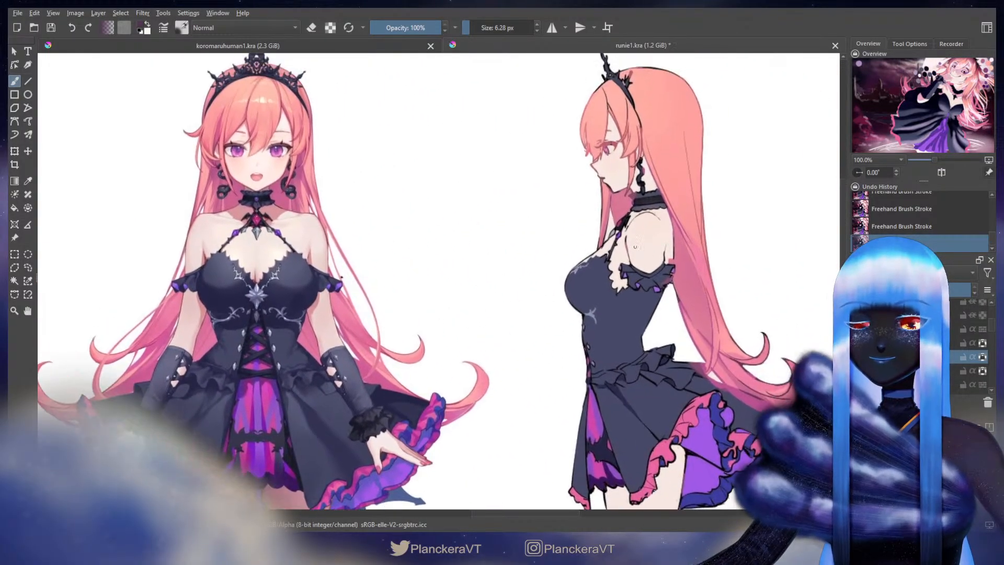
scroll(625, 233, "up", 1)
scroll(625, 232, "up", 1)
left_click(591, 64, "ctrl")
scroll(461, 301, "down", 2)
left_click_drag(439, 334, 732, 298)
scroll(419, 340, "up", 2)
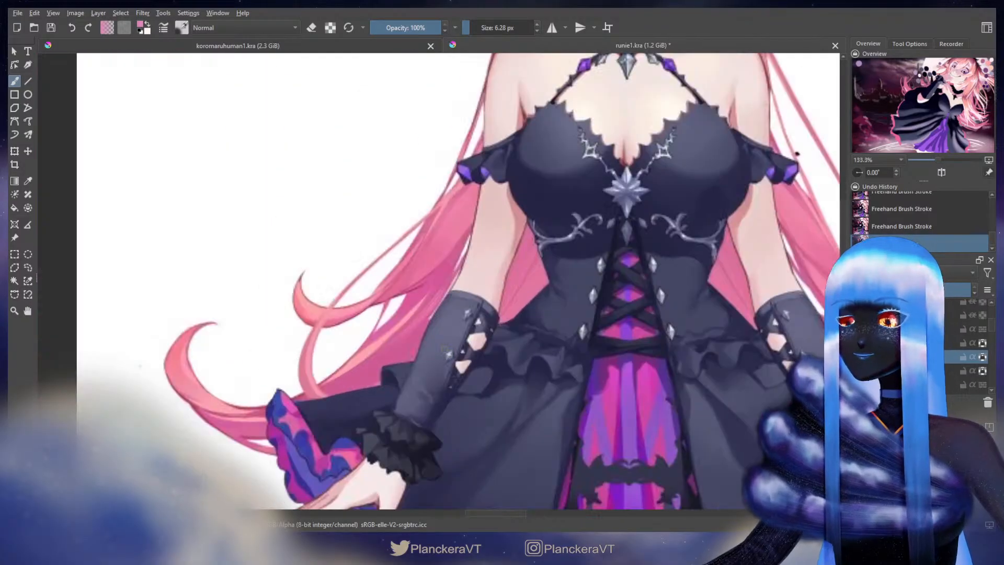
key("x")
left_click_drag(785, 460, 296, 288)
left_click_drag(560, 303, 145, 331)
scroll(515, 305, "down", 2)
left_click_drag(647, 305, 273, 299)
left_click_drag(586, 332, 106, 172)
left_click_drag(174, 206, 566, 247)
left_click_drag(253, 270, 662, 309)
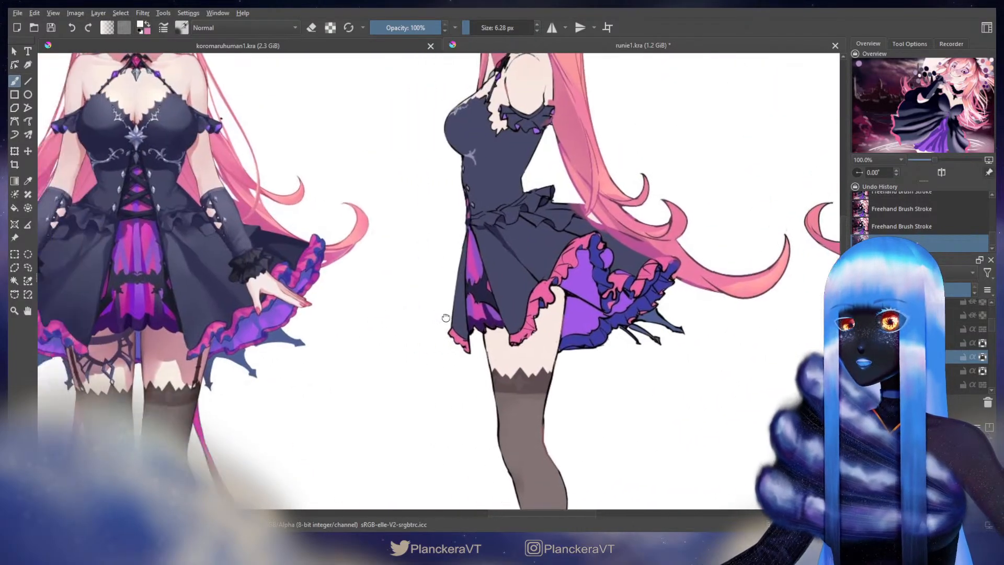
left_click_drag(293, 321, 512, 323)
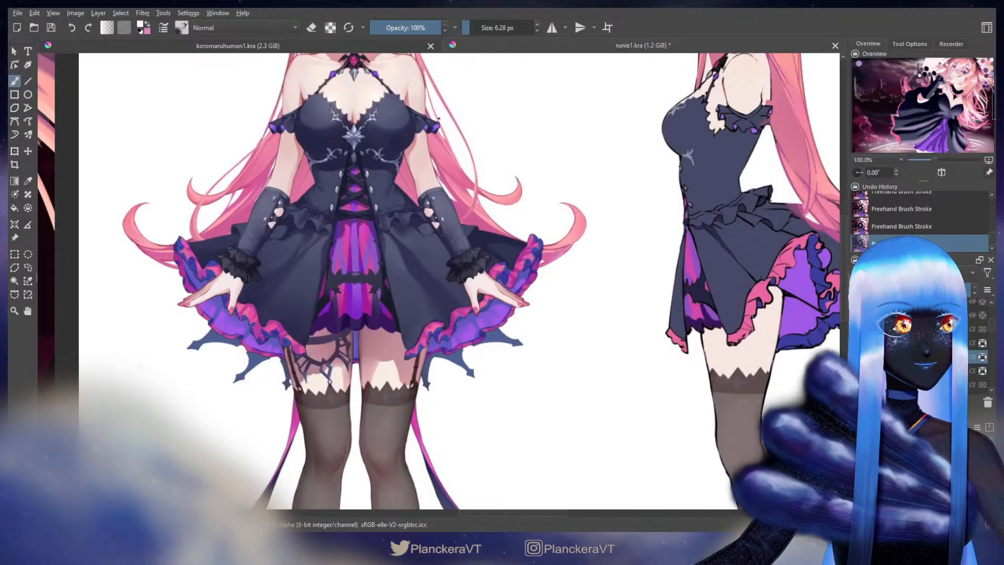
Sample the nail pink from the reference hand and touch up the painted fingernail with the 15.81 px brush and 11.36 px eraser
scroll(472, 272, "up", 5)
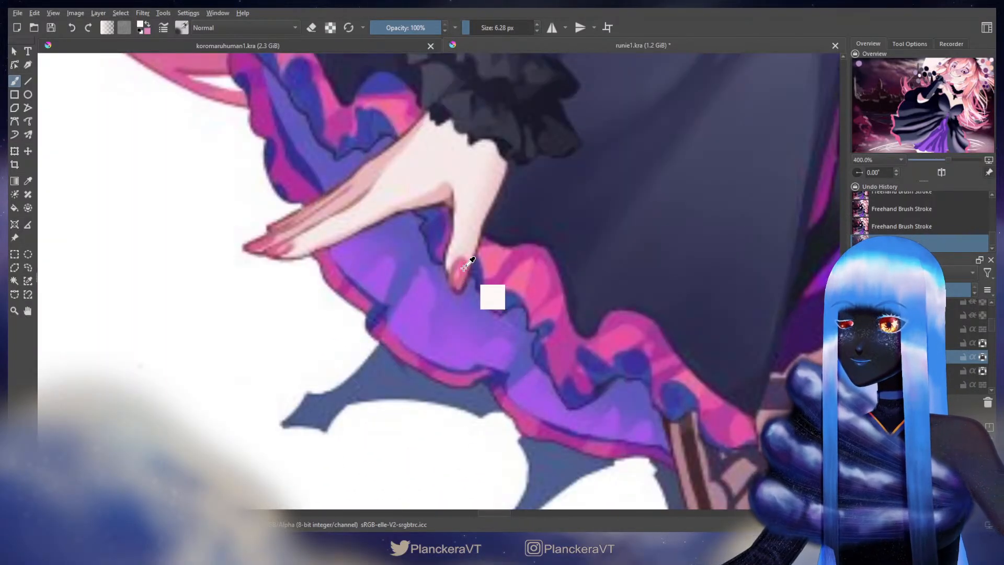
left_click(463, 268, "ctrl")
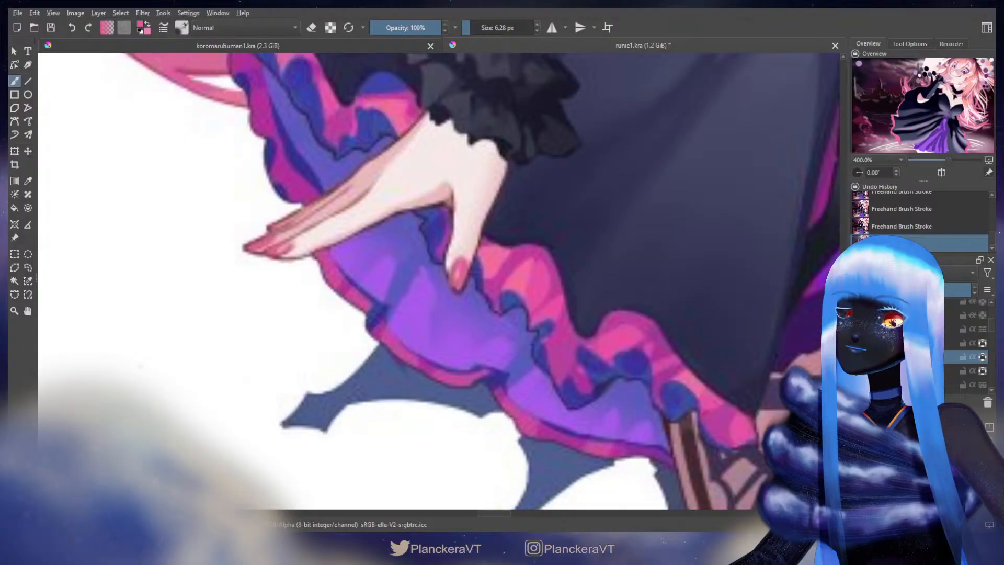
scroll(542, 310, "down", 10)
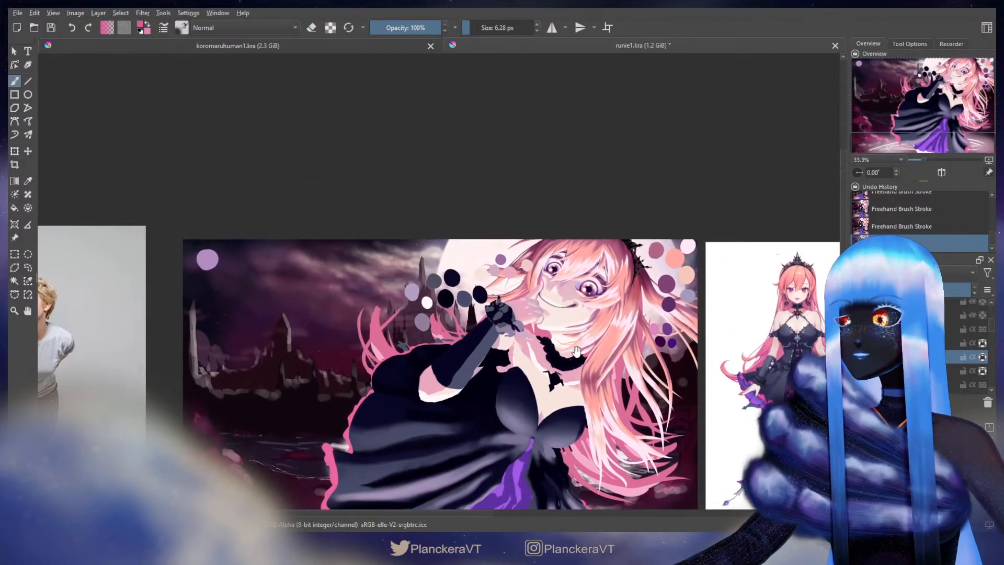
left_click_drag(577, 350, 581, 352)
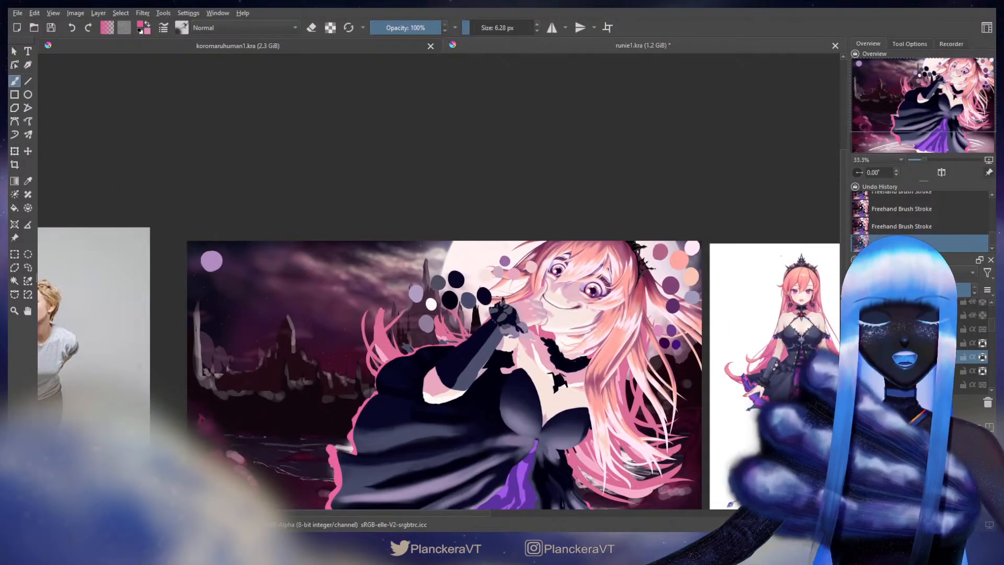
scroll(561, 352, "up", 2)
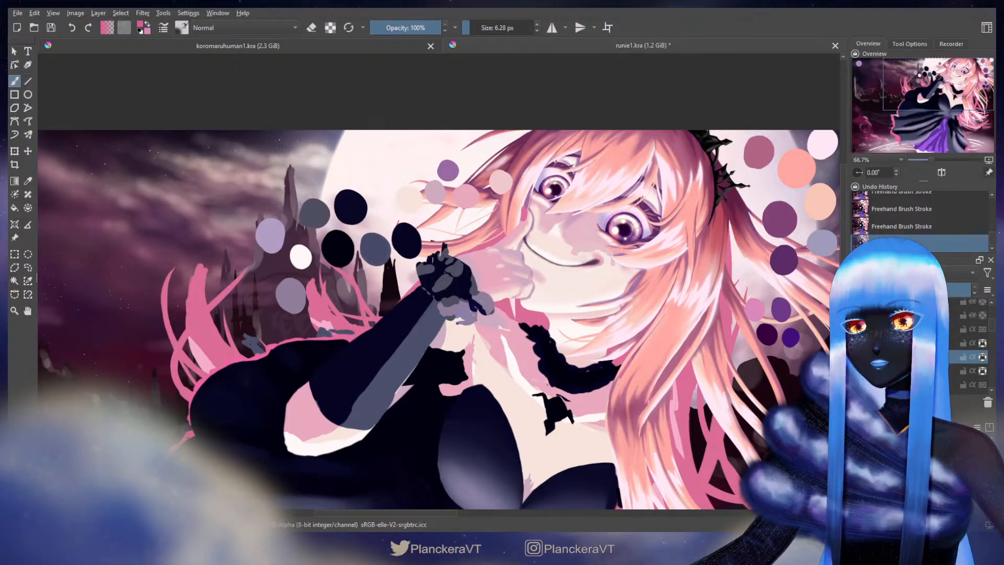
scroll(401, 286, "up", 1)
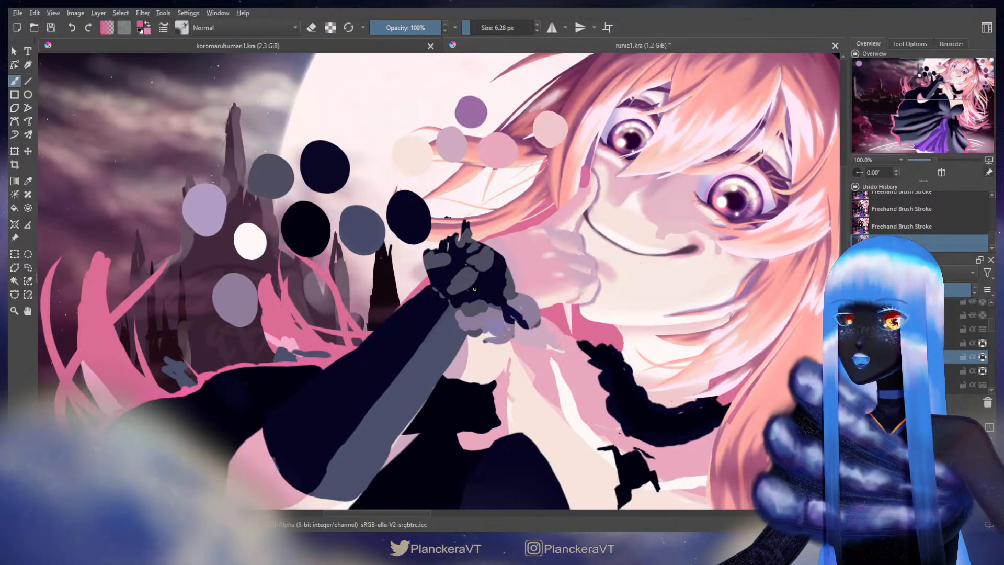
scroll(597, 114, "up", 3)
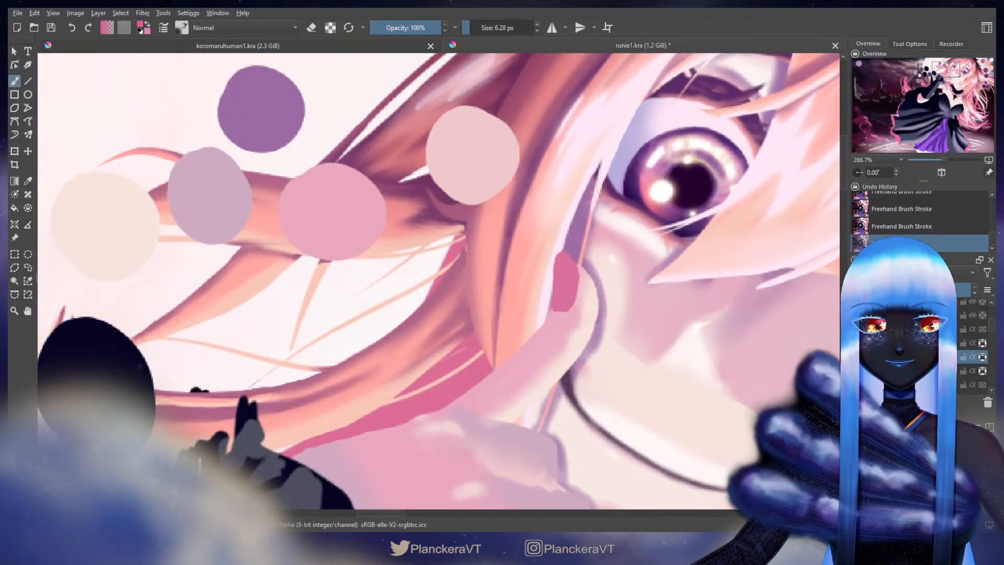
scroll(646, 302, "down", 1)
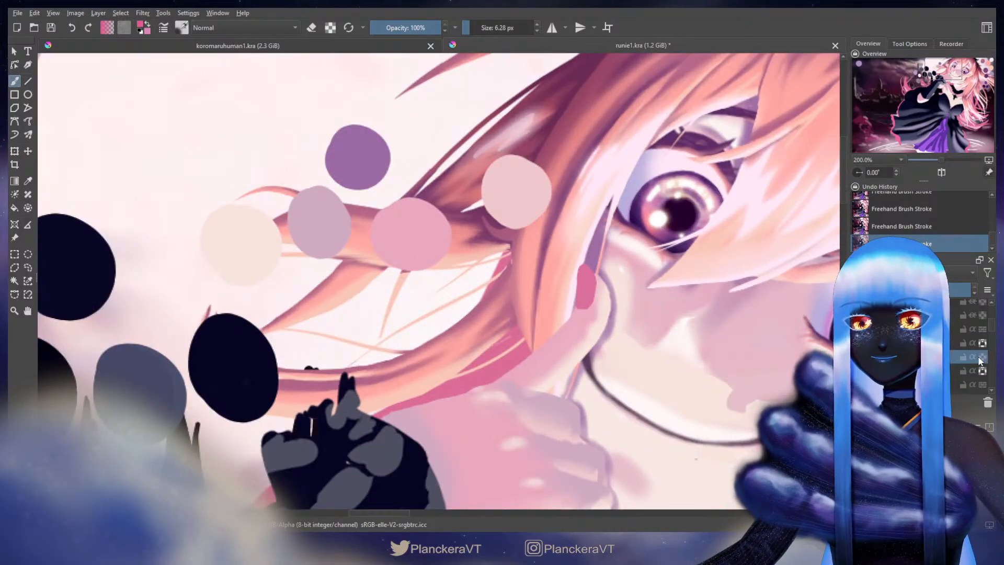
key("slash")
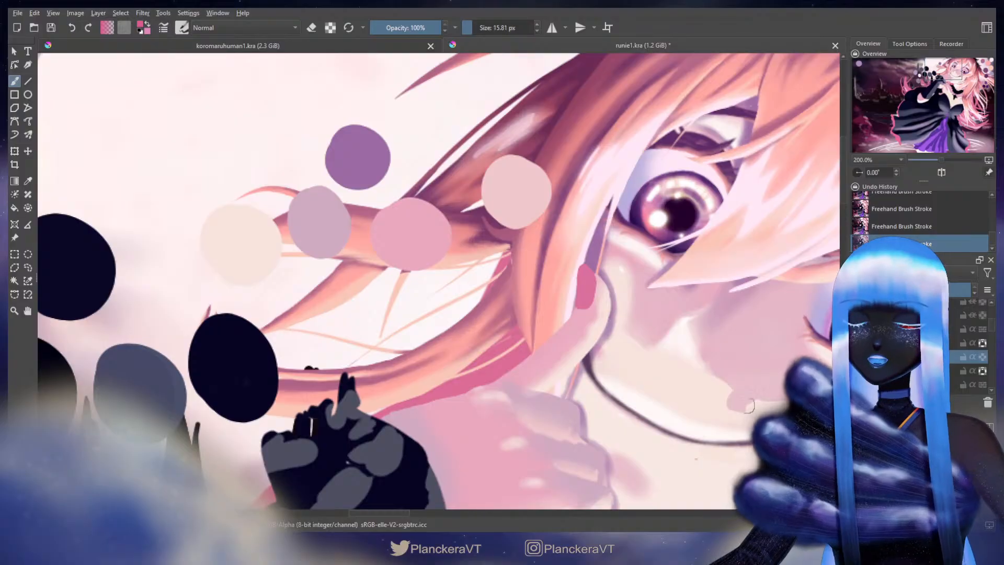
left_click(590, 274, "ctrl")
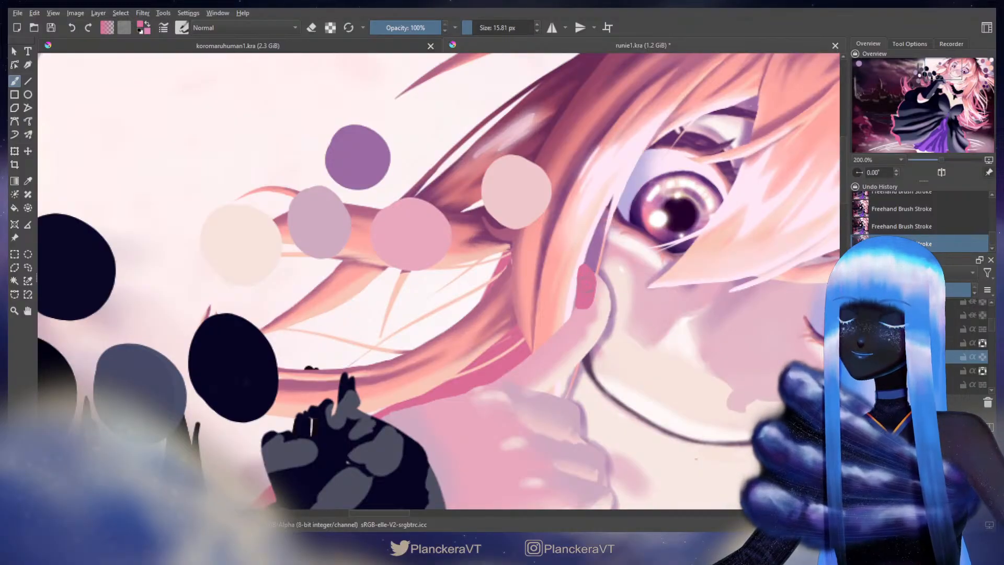
key("e")
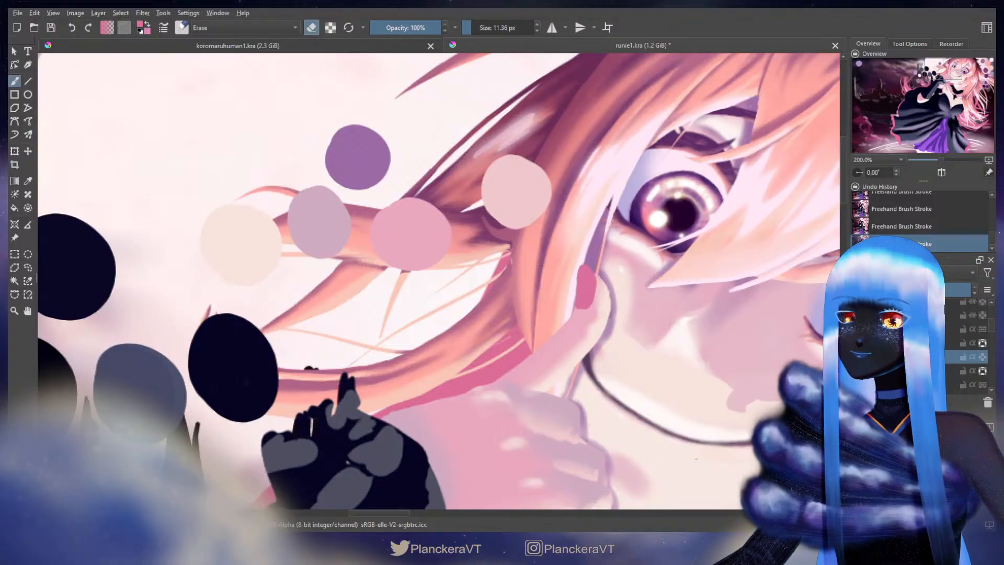
Check the fingernail and raised hand against the full painting and close up, with the eraser switched back to the normal brush
scroll(601, 288, "down", 5)
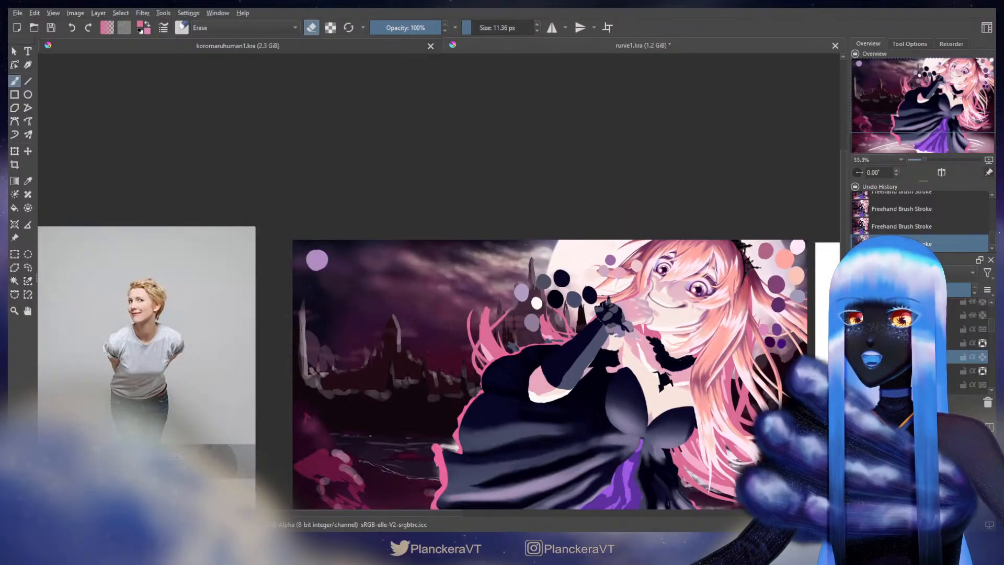
scroll(741, 335, "up", 1)
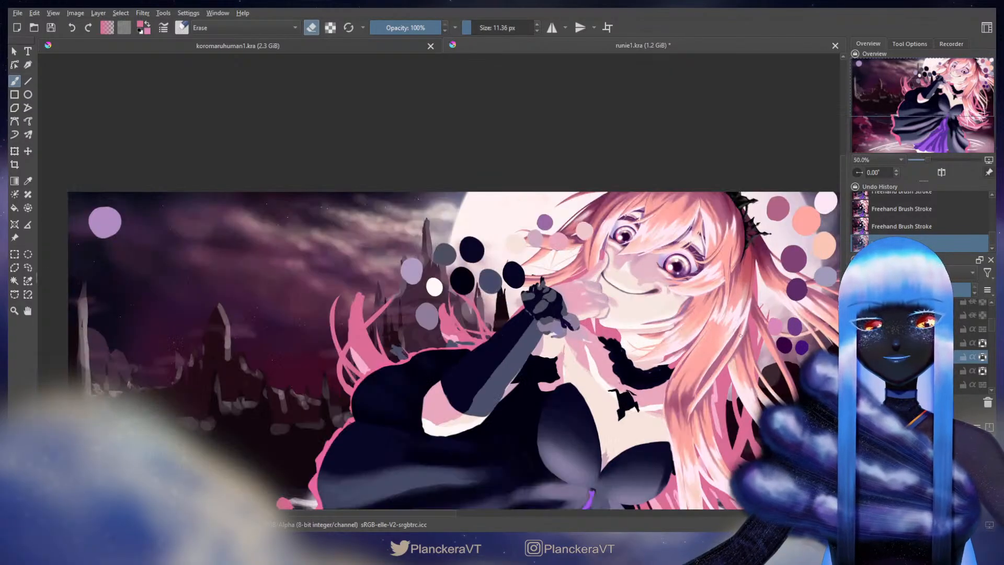
key("e")
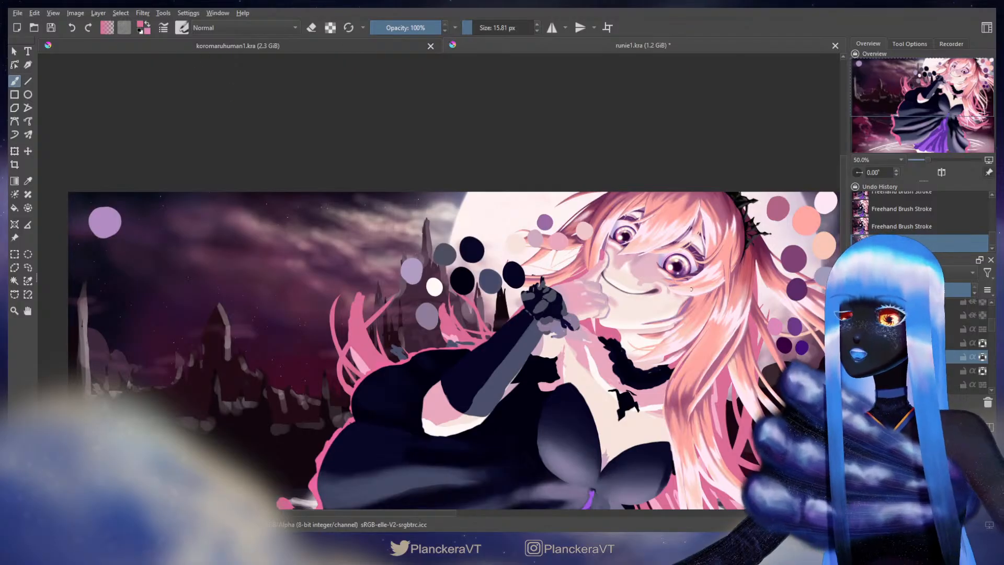
scroll(689, 290, "up", 4)
left_click_drag(423, 182, 531, 271)
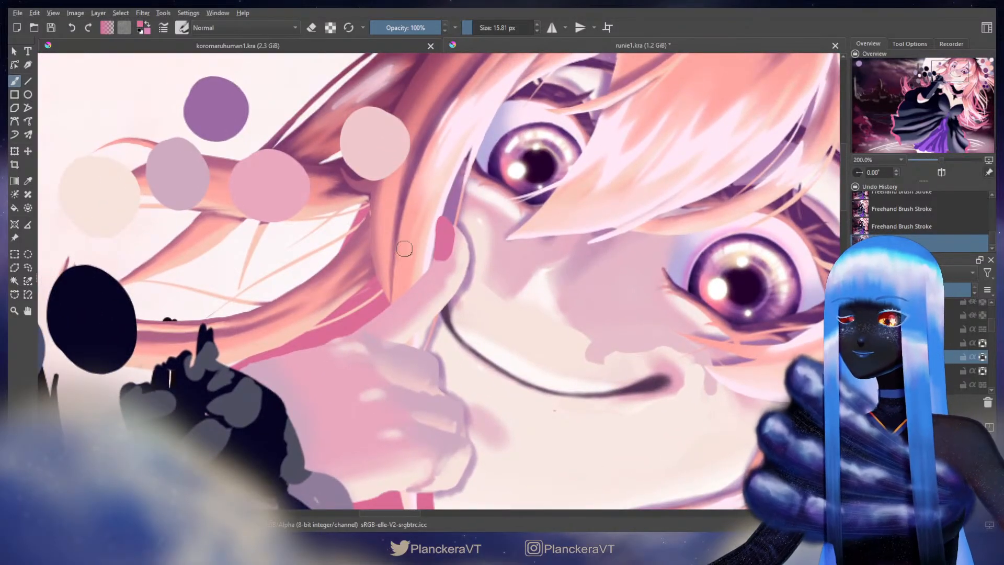
scroll(446, 230, "down", 3)
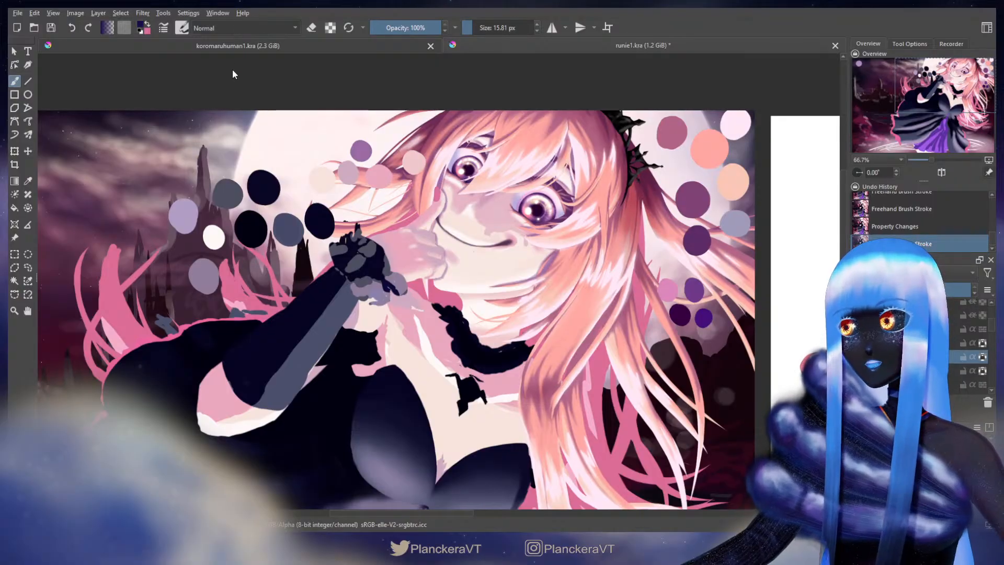
scroll(402, 214, "up", 1)
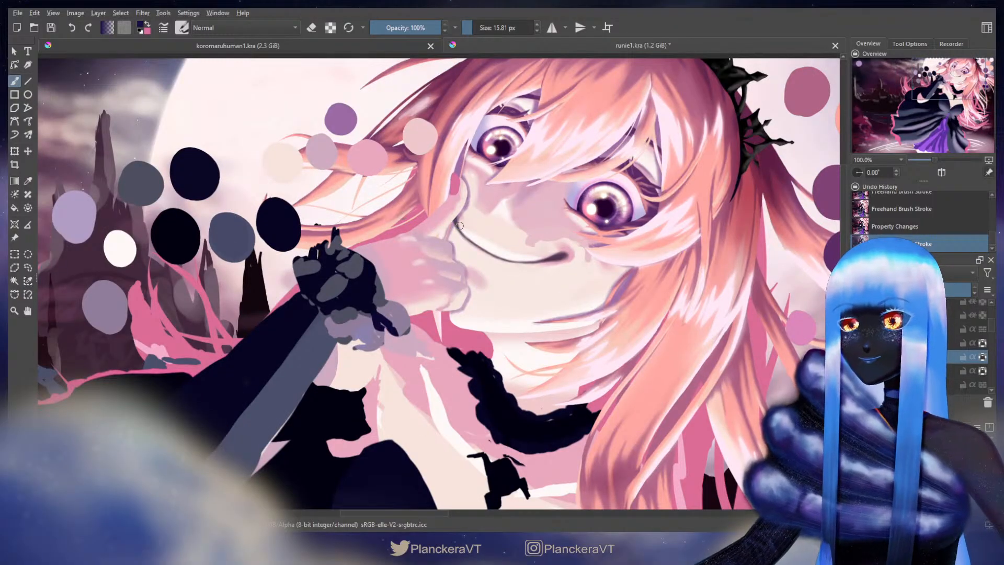
Try touching up the fingernail in Normal mode at 15.81 px and in Overlay mode at 24.52 px
left_click_drag(451, 187, 462, 191)
key("ctrl+z")
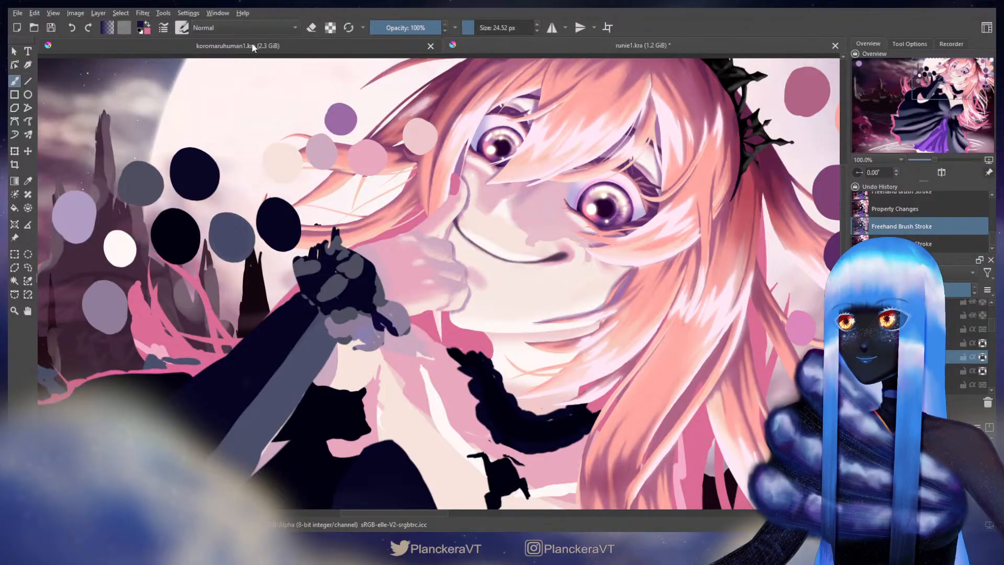
key("alt+shift+o")
left_click_drag(462, 180, 455, 189)
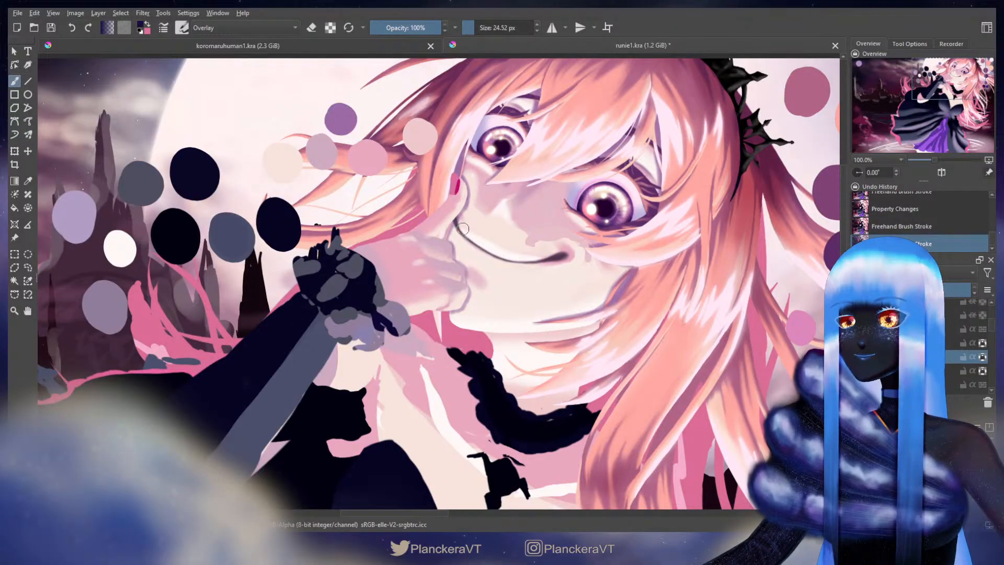
key("ctrl+z")
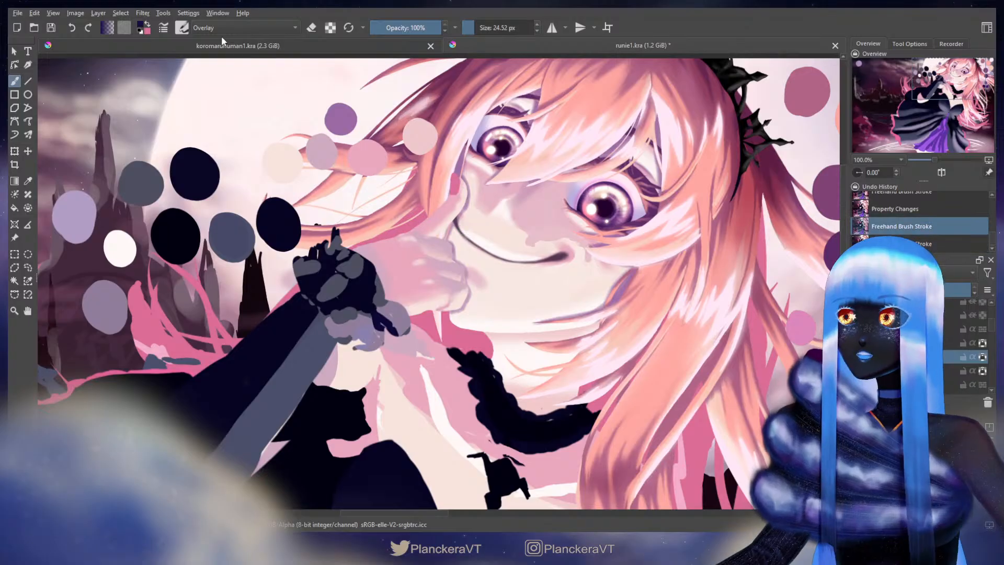
Try shading the fingernail with a muted lilac in Multiply mode using the 24.52 px brush
key("alt+shift+m")
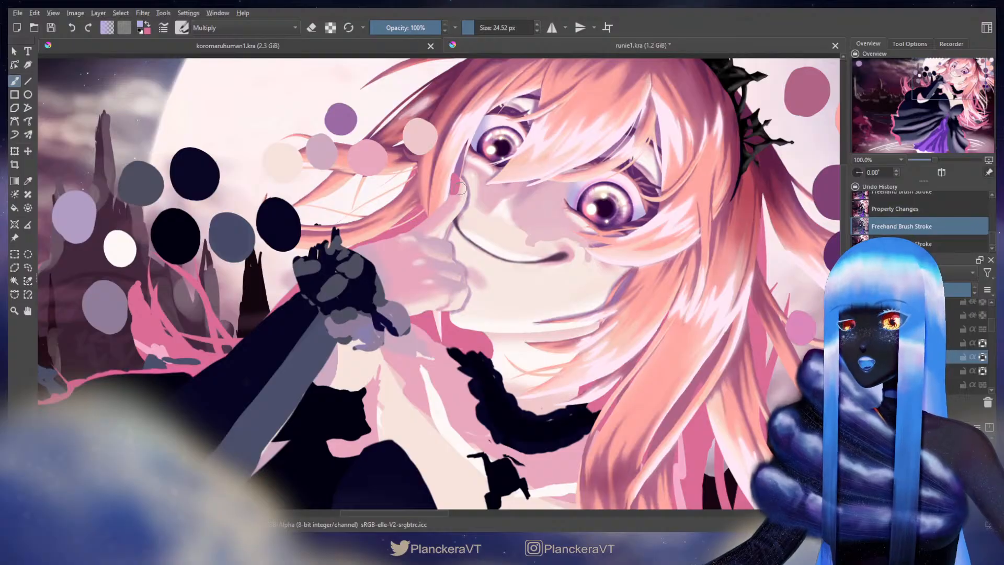
left_click_drag(455, 179, 456, 192)
key("ctrl+z")
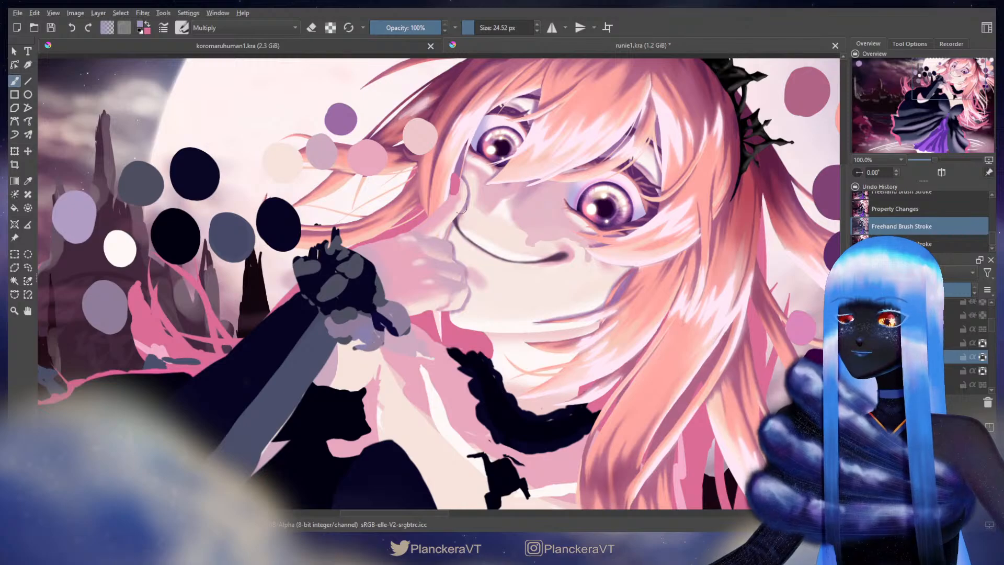
left_click_drag(455, 180, 458, 194)
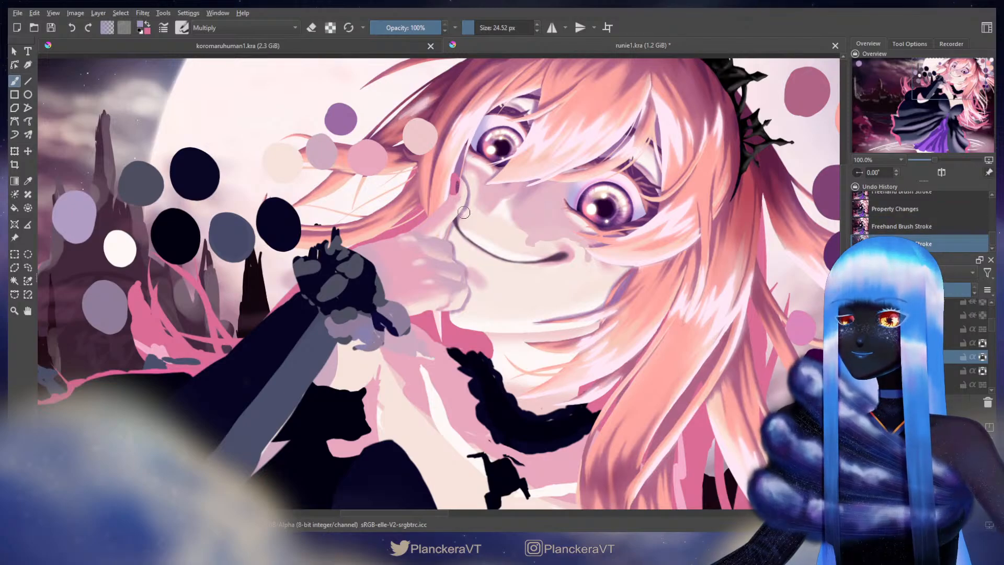
left_click(72, 27)
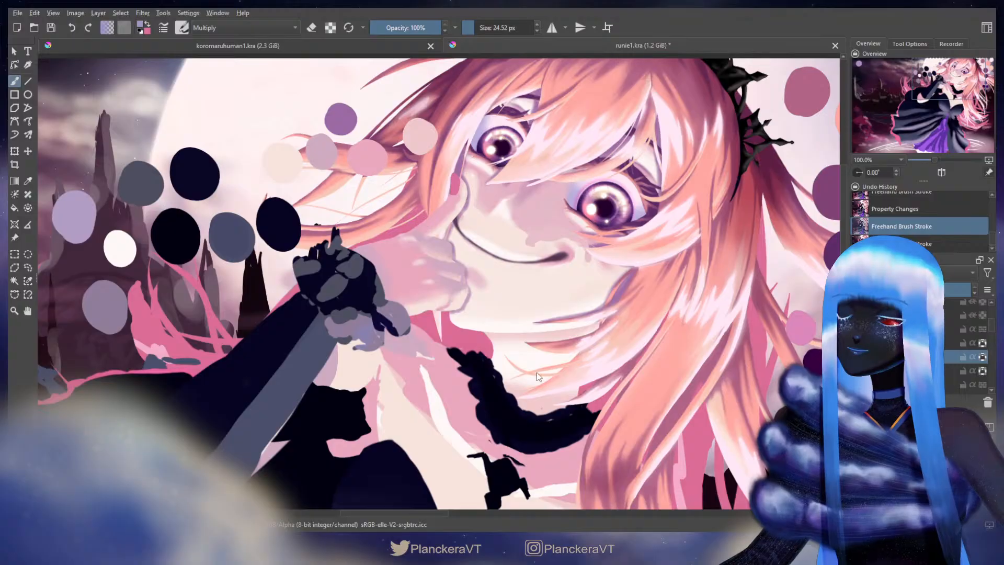
Shade the fingernail in darker purple-pink with the 24.52 px brush, switching the blending from Multiply to Normal
key("ctrl+shift+z")
left_click_drag(458, 184, 455, 192)
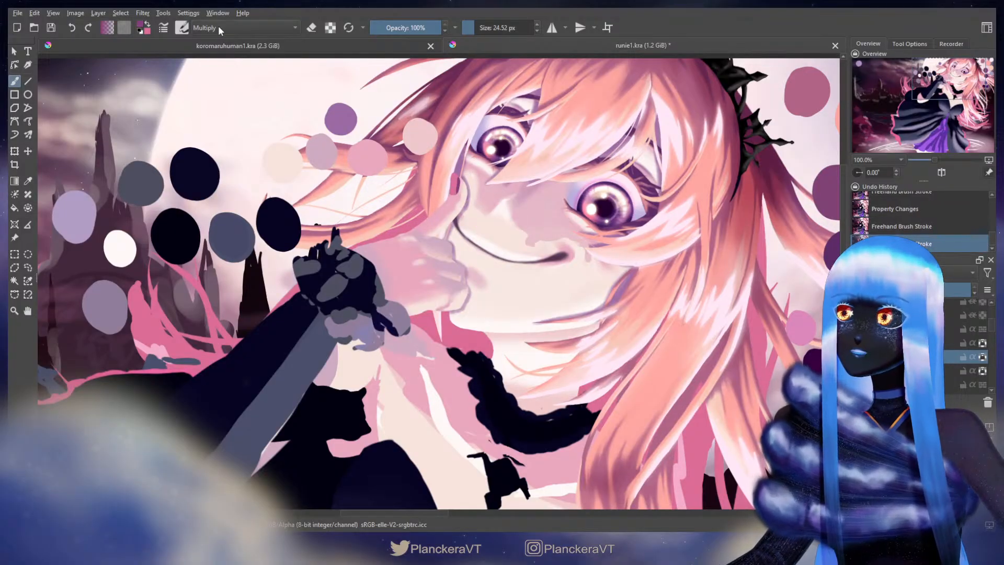
key("alt+shift+n")
key("ctrl+z")
left_click_drag(463, 170, 448, 187)
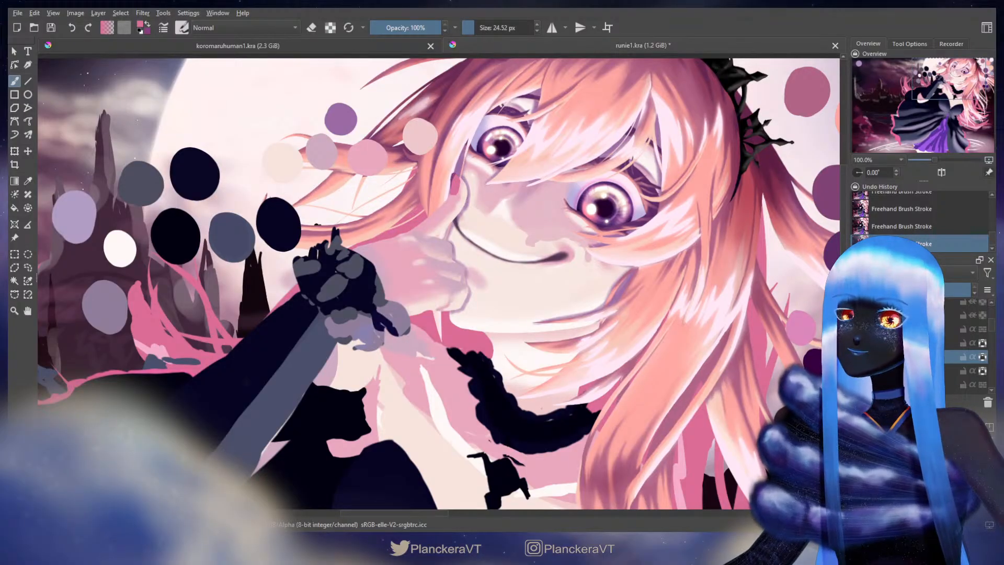
Refine the fingernail's pink and purple tones with the fine brush, varying its size between 6.28 and 19.55 px and ending at 12.39 px
key("slash")
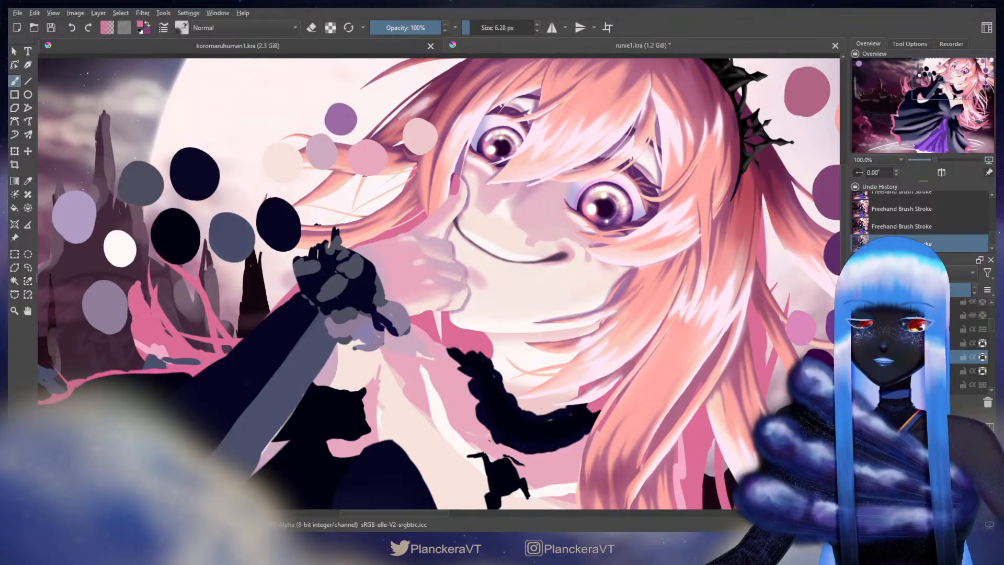
key("bracketright")
key("bracketright")
key("bracketright")
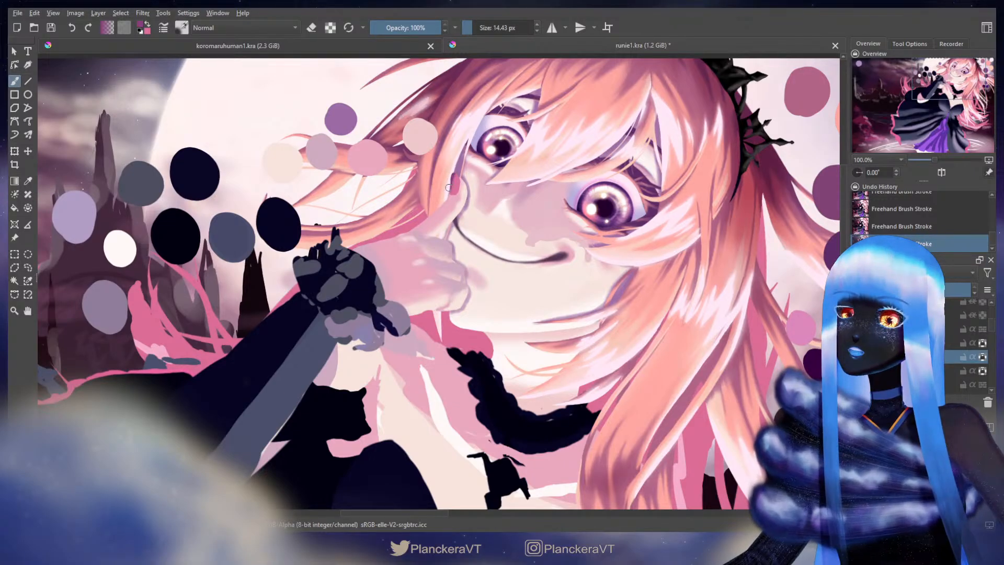
key("bracketright")
key("bracketright")
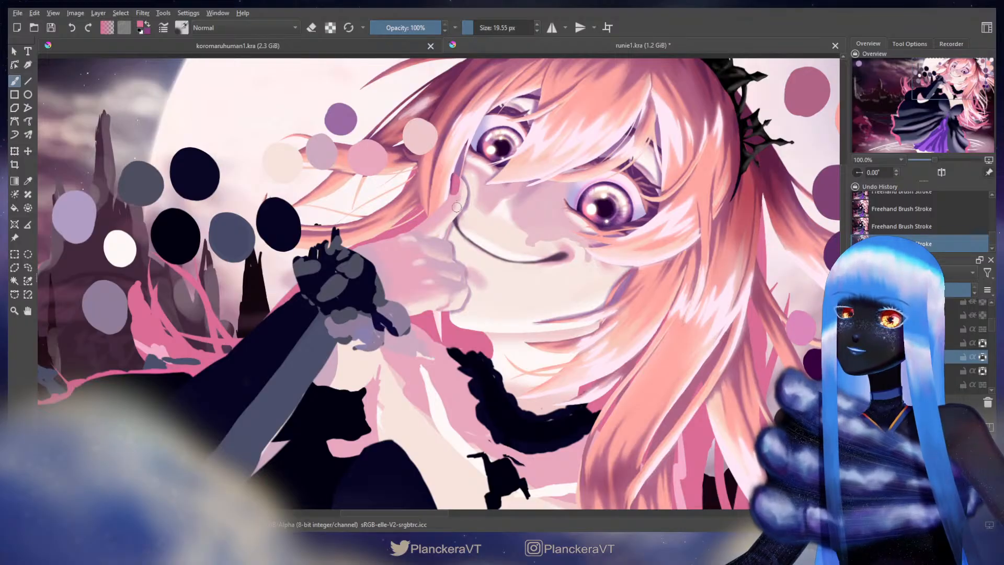
key("bracketleft")
key("bracketleft")
key("bracketleft")
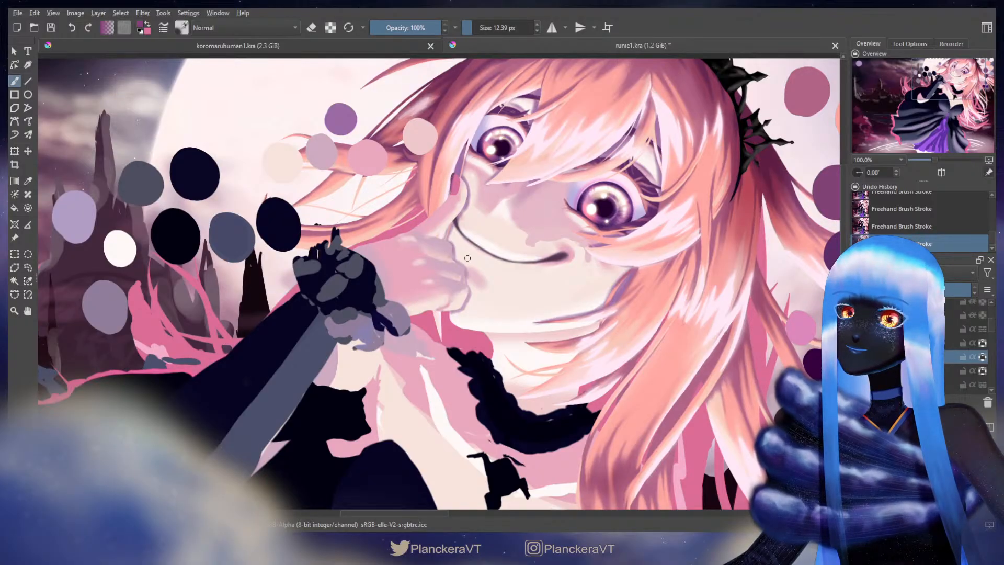
key("x")
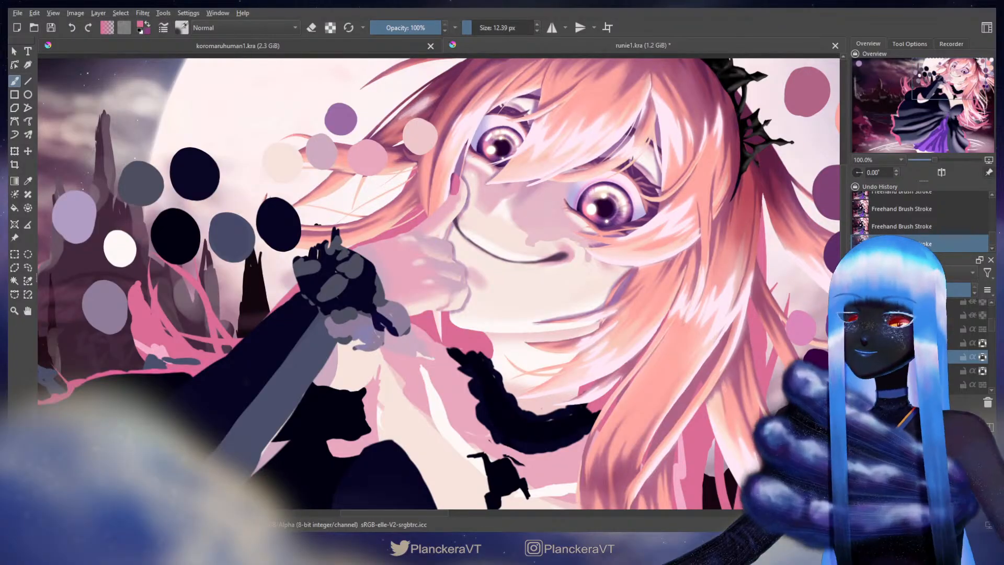
Try brightening the fingernail with a pale yellow in Overlay mode using the 24.52 px brush
key("slash")
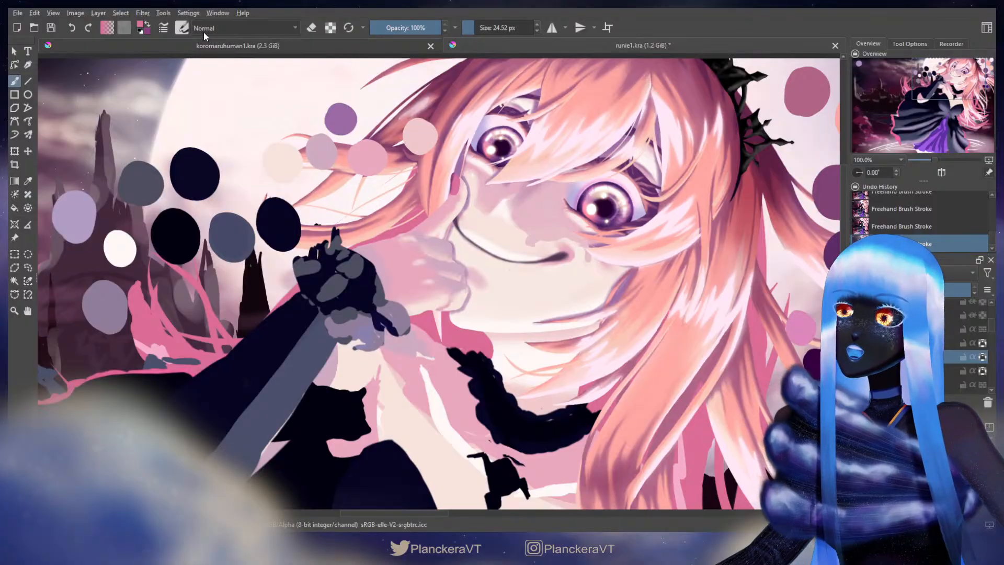
key("alt+shift+o")
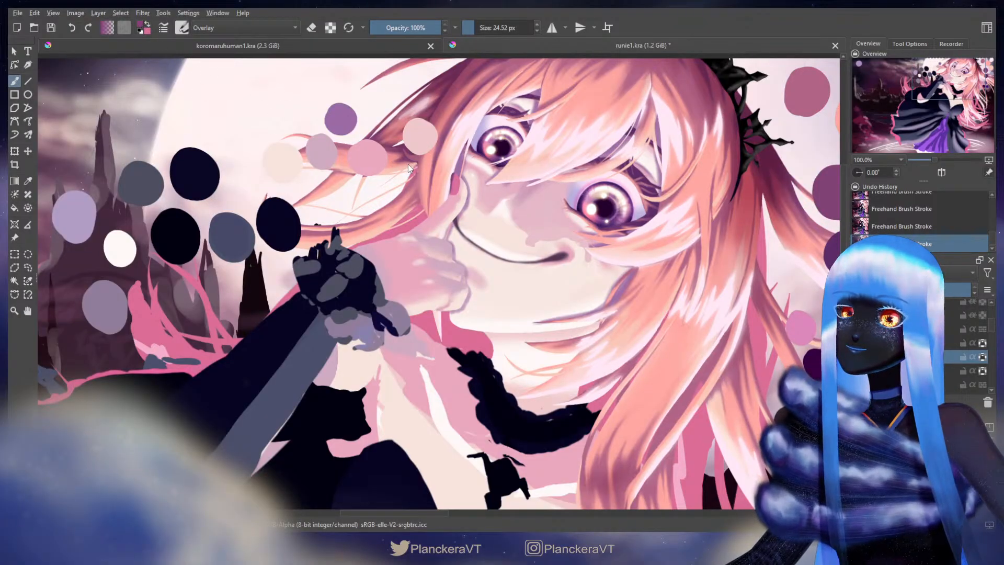
left_click(418, 223, "ctrl")
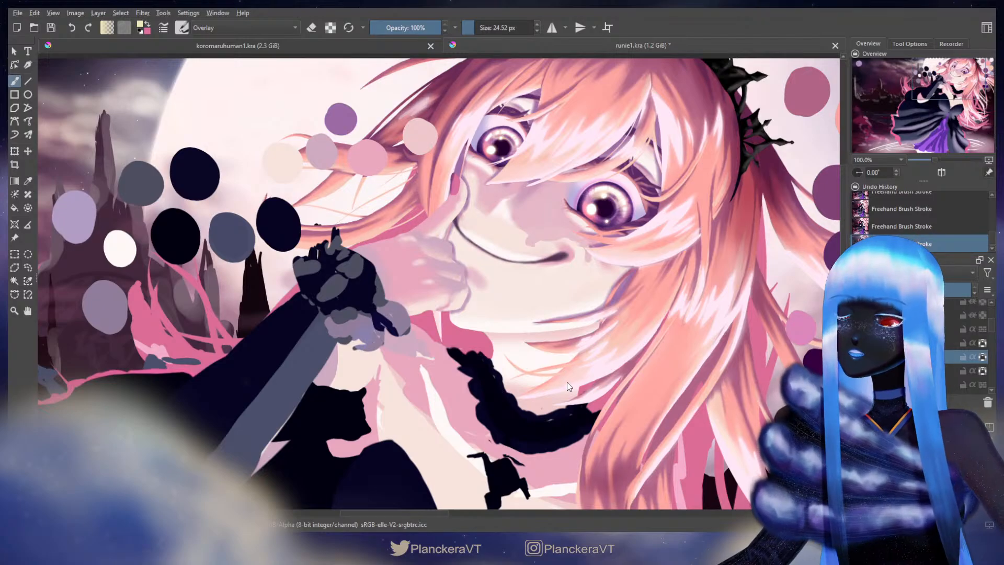
left_click(460, 182, "ctrl")
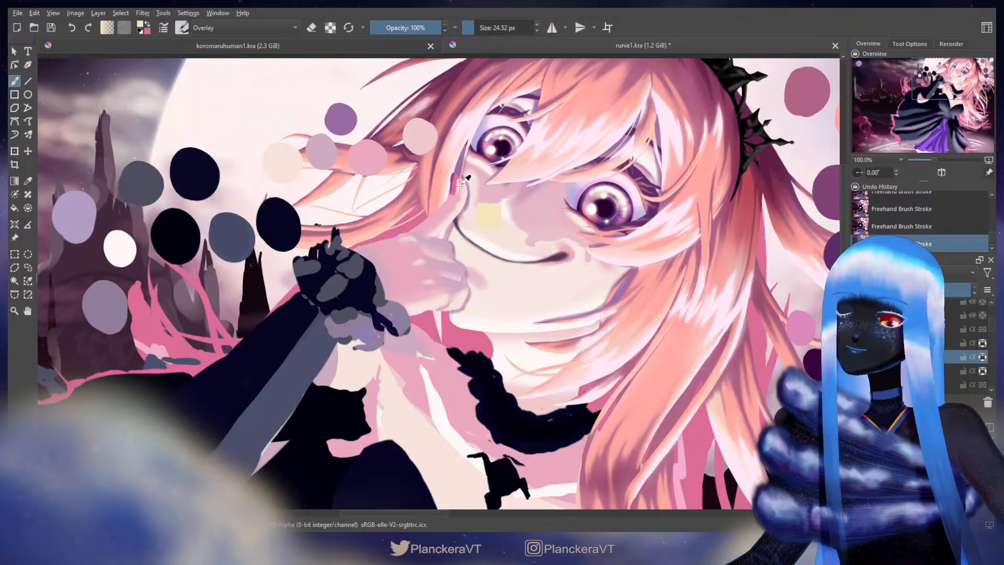
key("ctrl+z")
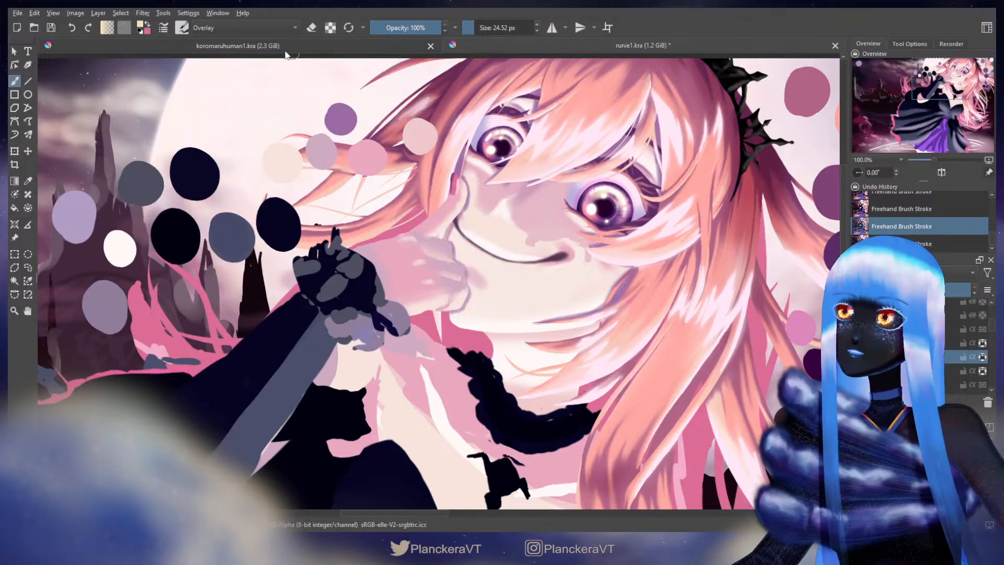
Try highlighting the fingernail with pale tones in Soft Light (SVG) mode, and undo the recent nail strokes
key("alt+shift+f")
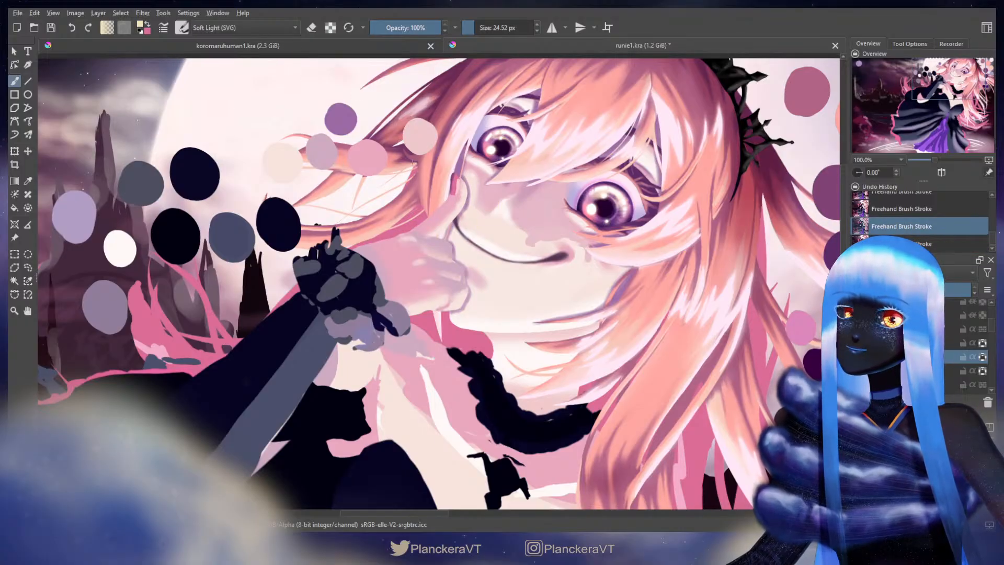
left_click(458, 186)
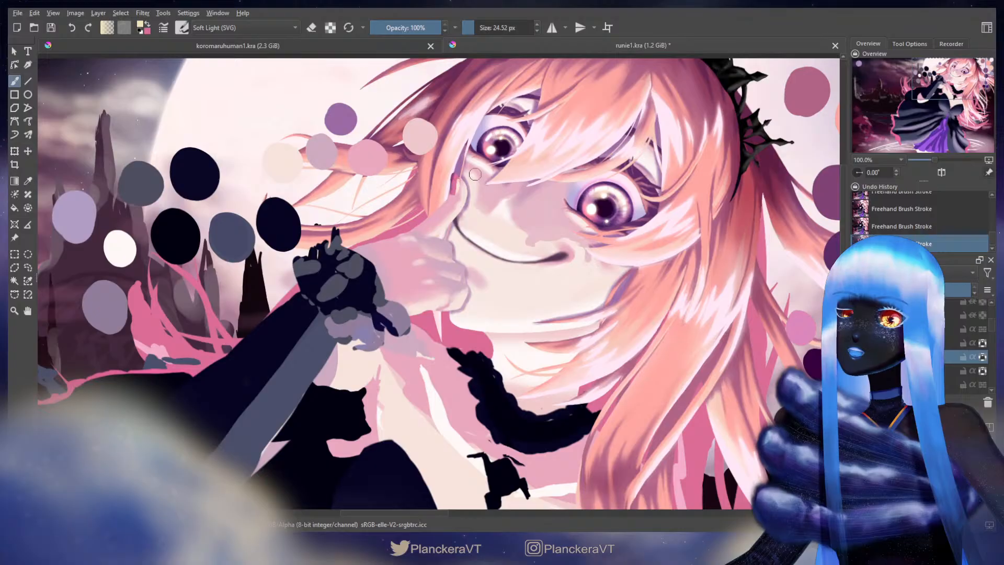
left_click(480, 150, "ctrl")
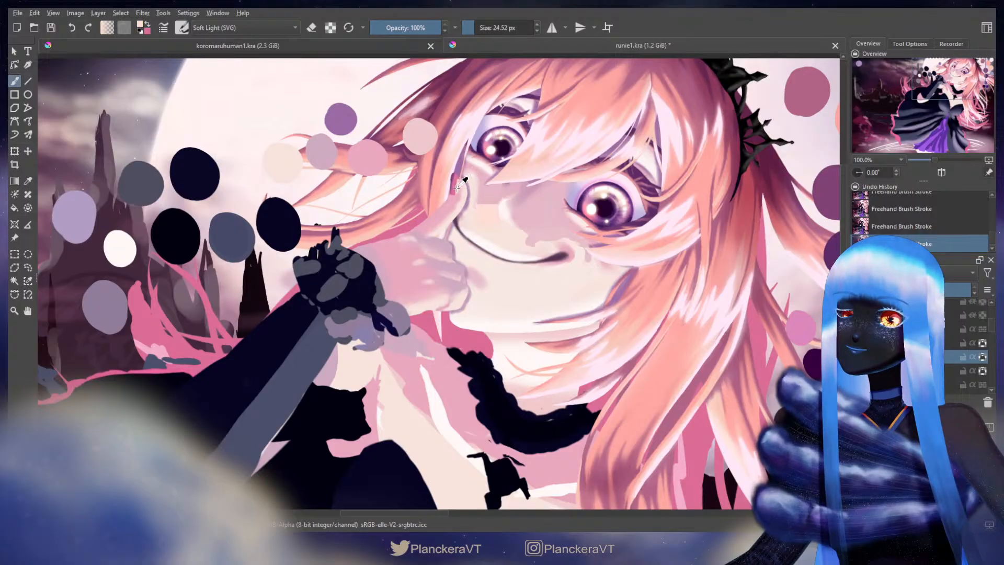
key("ctrl+z")
key("ctrl+z")
key("ctrl+z")
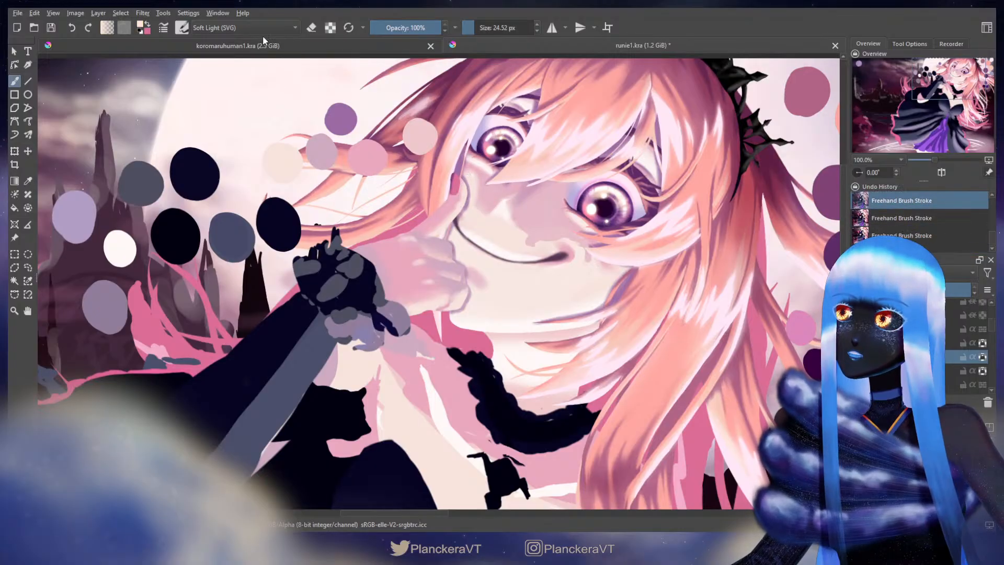
Rework the fingernail's highlight and edge with the fine Normal brush at 12.39 and 10.05 px, using pale skin tone and sampled nail pink
key("slash")
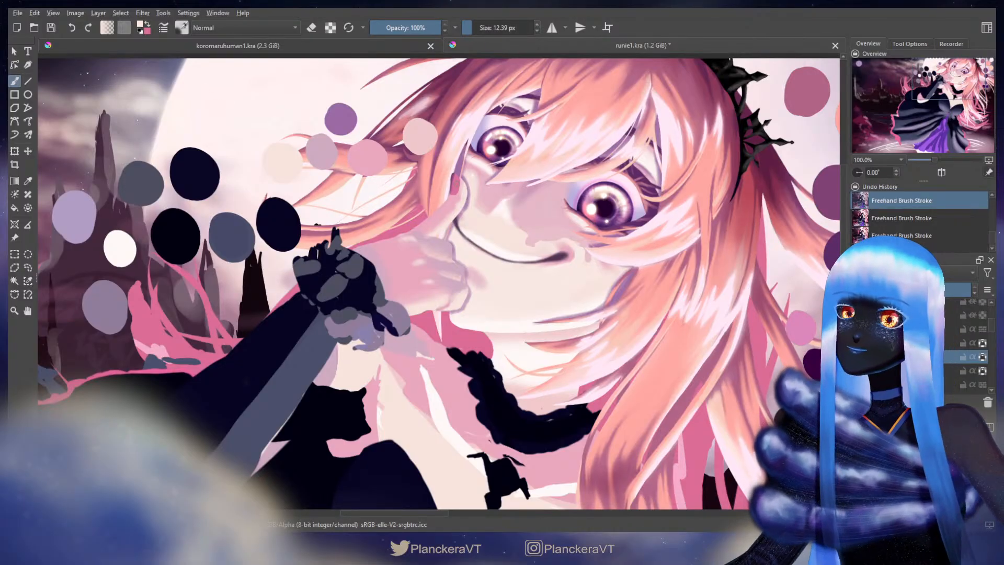
left_click_drag(451, 191, 456, 178)
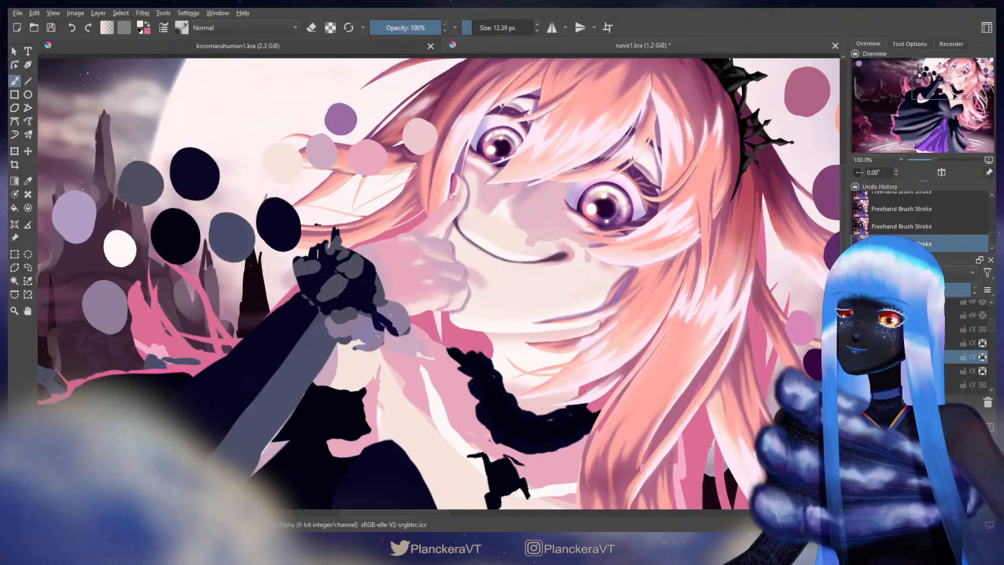
left_click(454, 195, "ctrl")
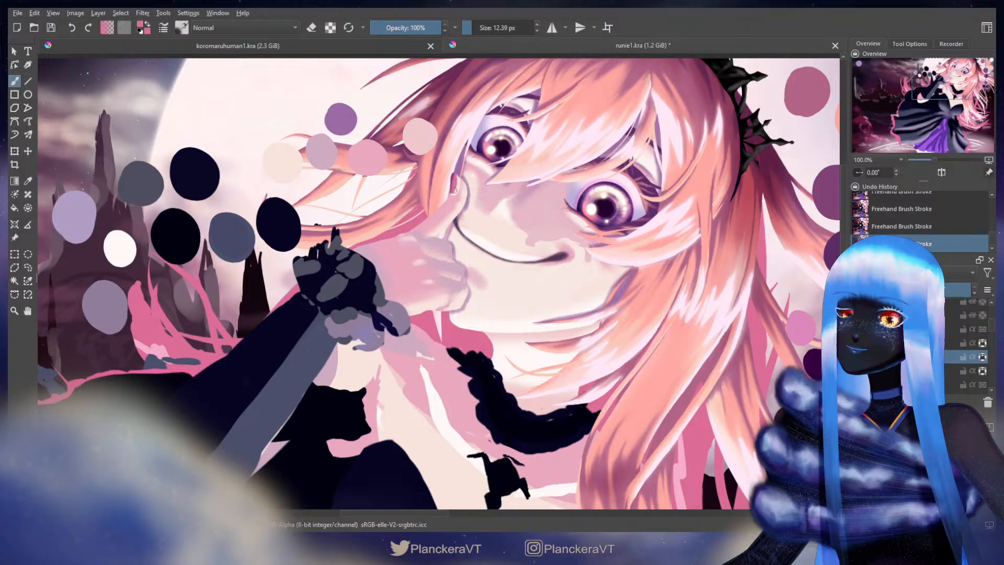
key("ctrl+z")
key("ctrl+z")
left_click_drag(453, 194, 452, 179)
key("ctrl+z")
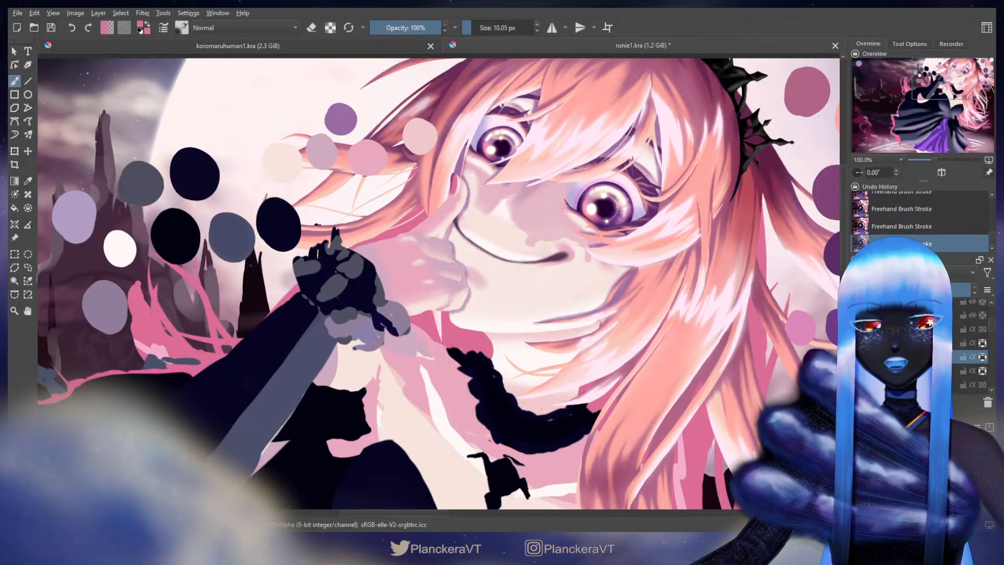
Try a pale cream highlight on the fingernail with the 24.52 px brush in Normal mode
key("slash")
left_click(202, 33)
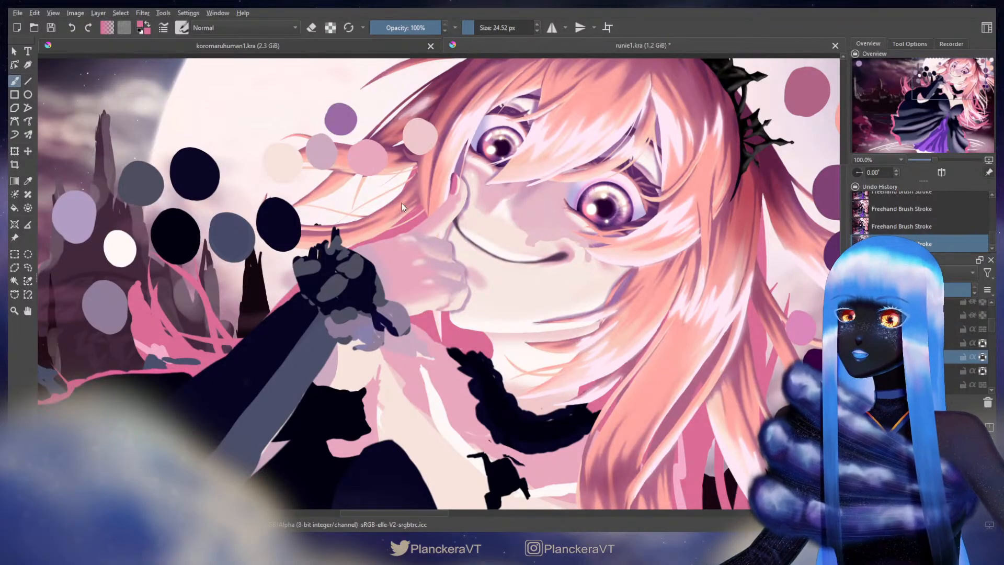
left_click(402, 180, "ctrl")
left_click(479, 303, "ctrl")
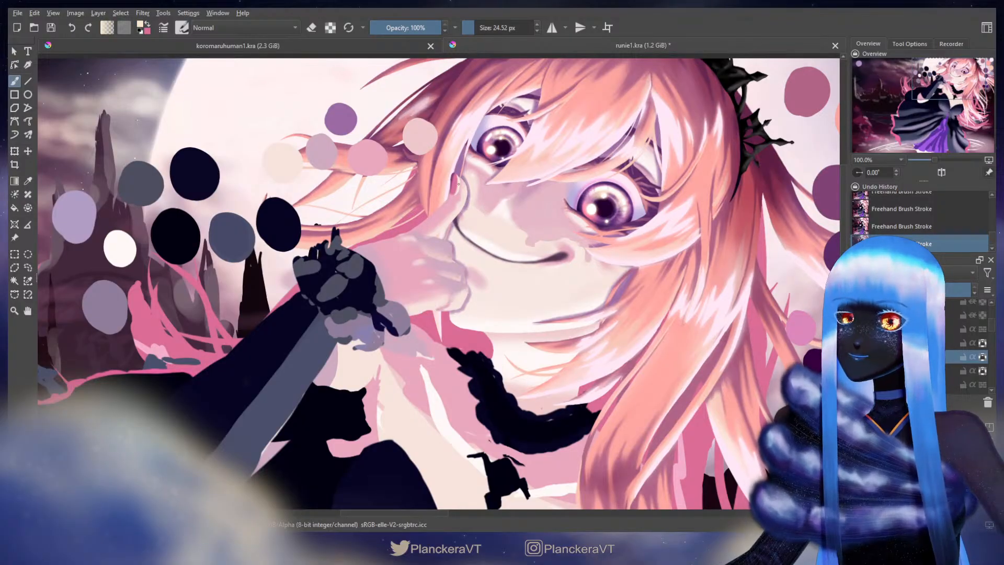
left_click(460, 178, "ctrl")
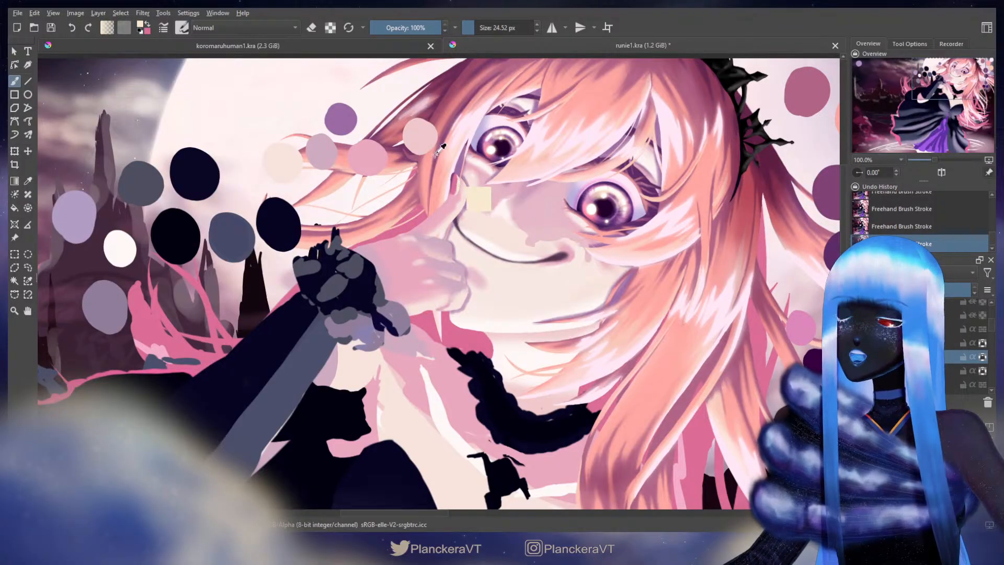
left_click(464, 167, "ctrl")
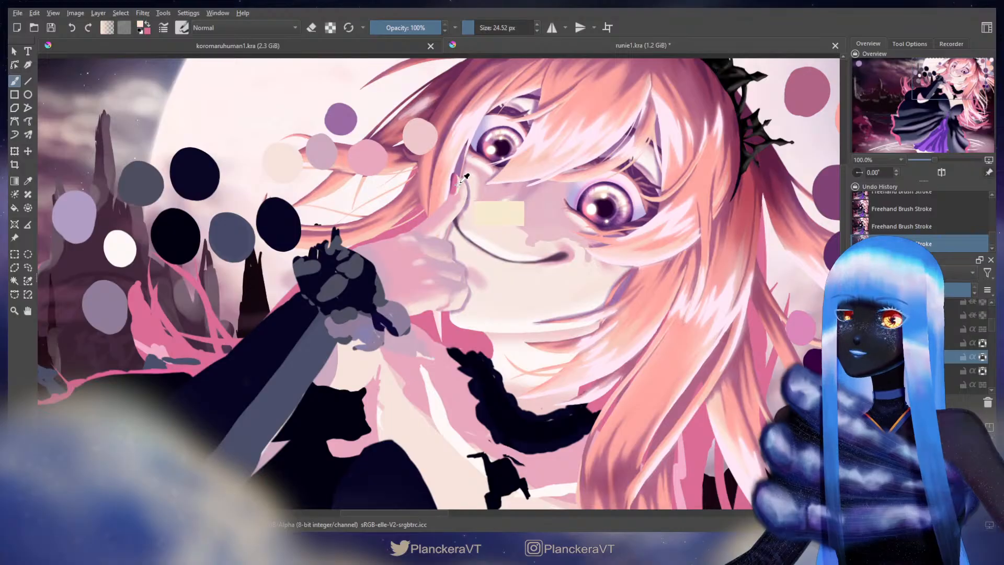
key("ctrl+z")
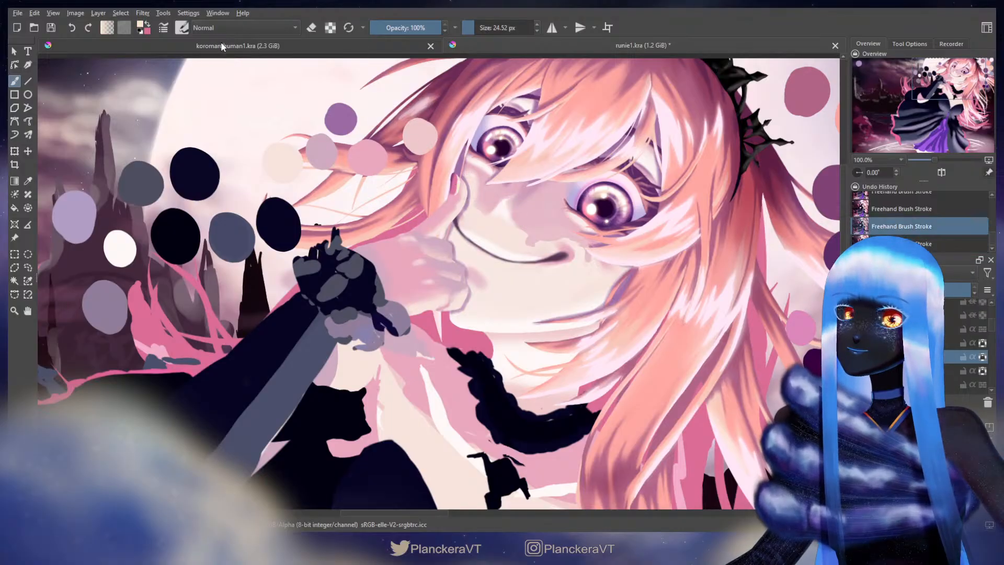
Try a near-white highlight on the fingernail in Overlay mode with the 24.52 px brush
key("alt+shift+o")
left_click_drag(450, 168, 460, 187)
left_click(458, 184, "ctrl")
left_click(458, 184, "ctrl")
key("ctrl+z")
key("ctrl+z")
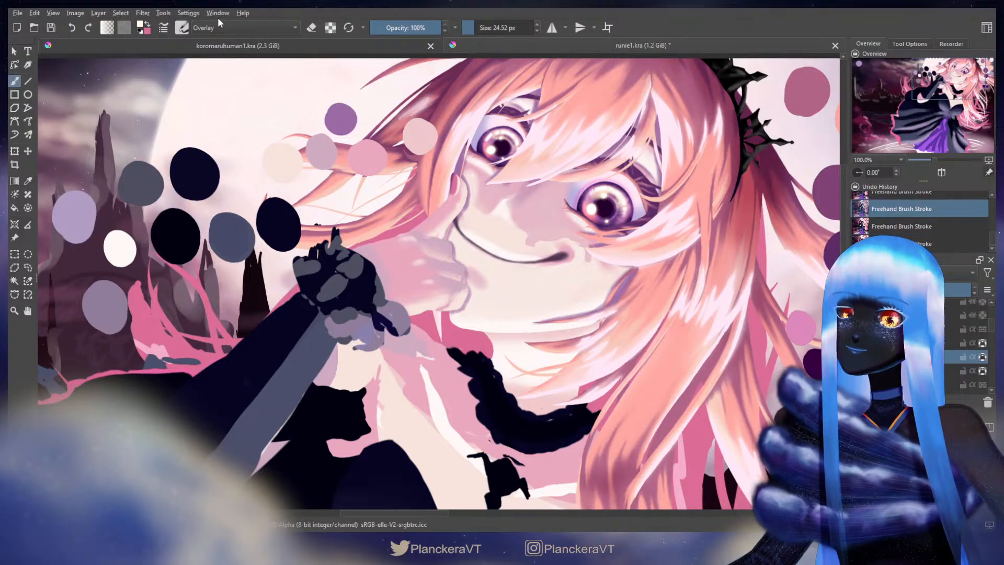
Switch the brush to Normal mode at 17.54 px and redo the last two fingernail strokes
key("alt+shift+n")
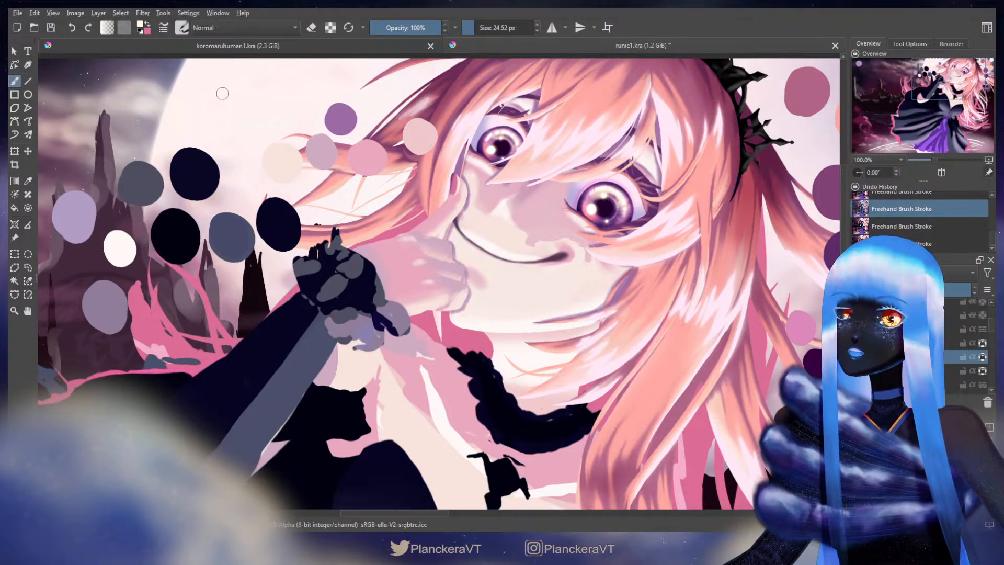
key("bracketleft")
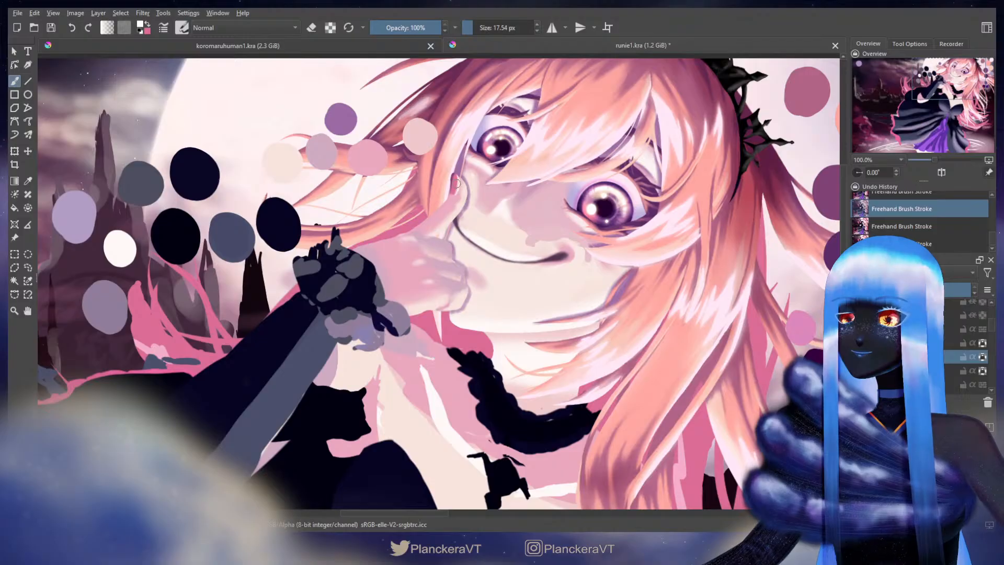
key("ctrl+shift+z")
key("ctrl+shift+z")
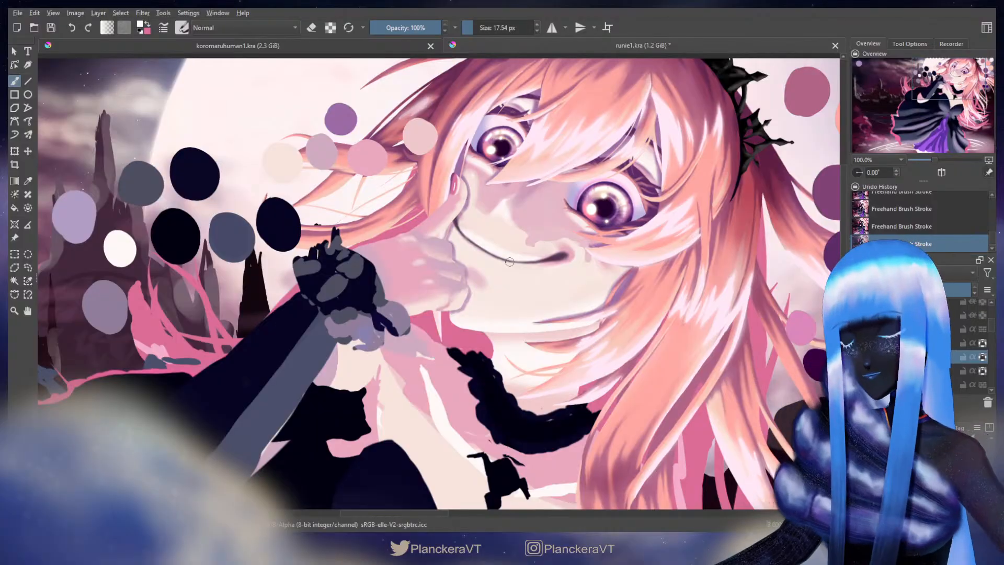
scroll(510, 262, "down", 3)
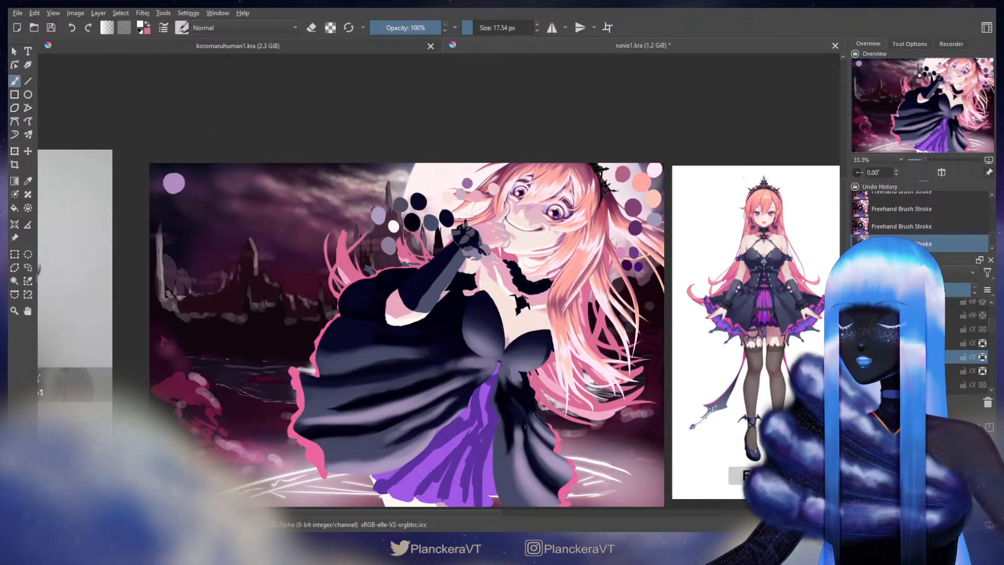
scroll(563, 307, "up", 5)
scroll(545, 292, "down", 1)
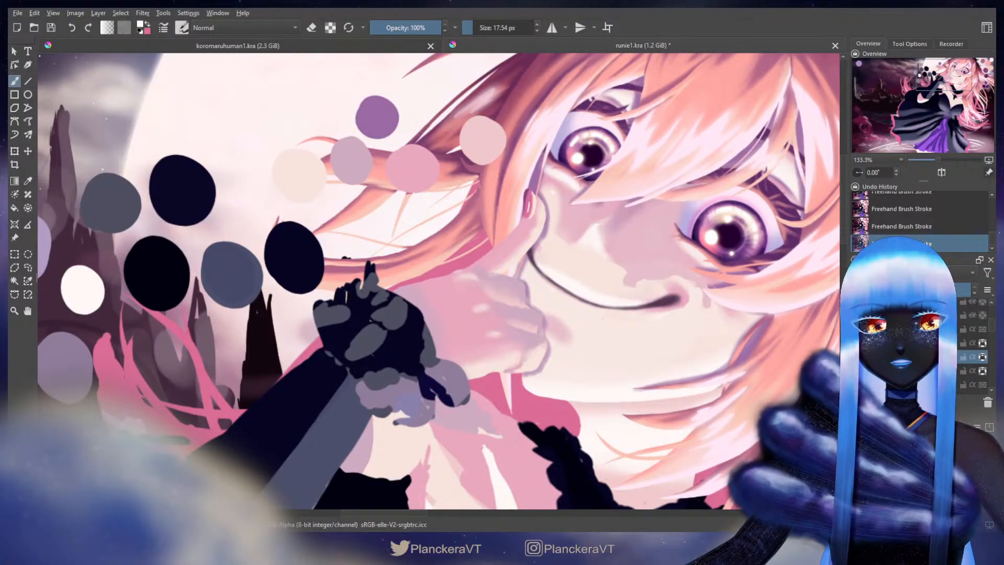
Select the next layer down and soften the shading on the back of the raised hand with sampled skin tones, enlarging the soft brush to 53.39 px
left_click(912, 371)
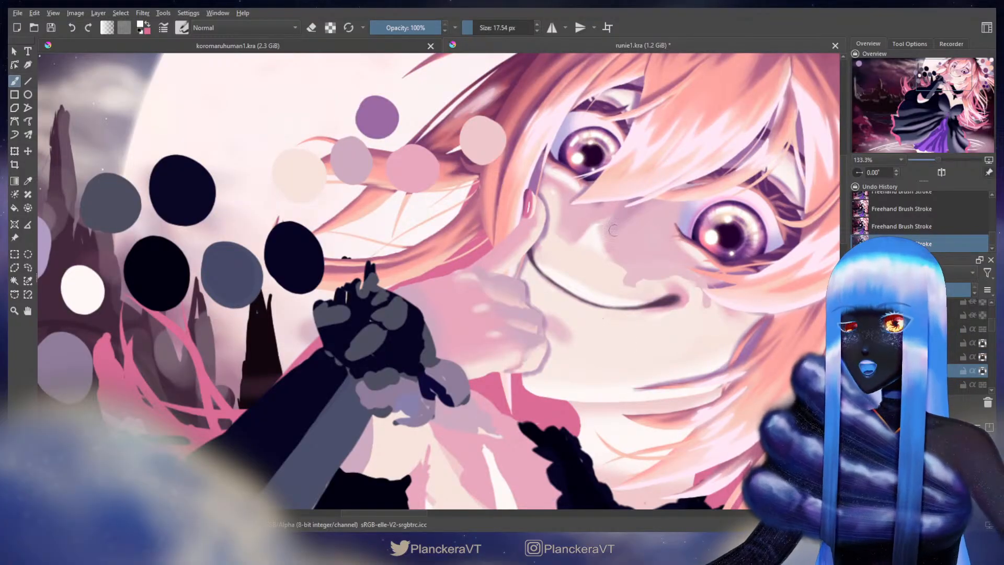
key("slash")
left_click(553, 209, "ctrl")
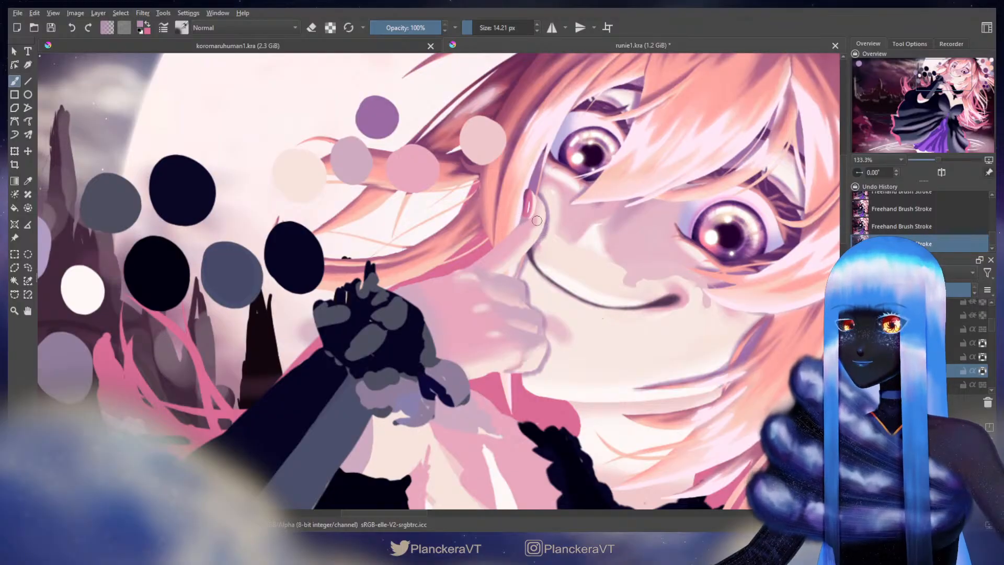
left_click_drag(492, 236, 498, 204)
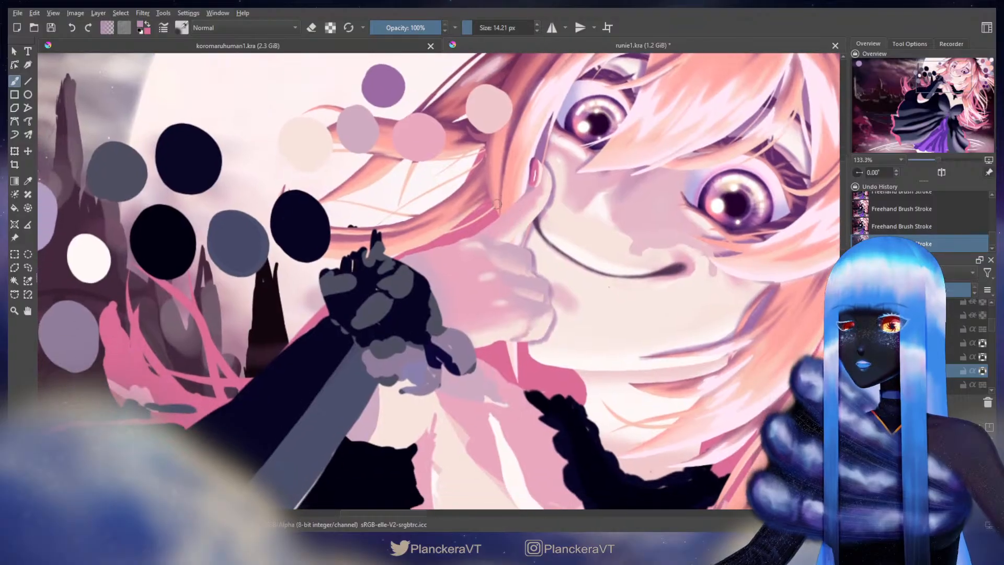
mouse_move(489, 242)
left_mouse_down()
mouse_move(517, 256)
mouse_move(479, 239)
mouse_move(524, 256)
left_mouse_up()
left_click(507, 245, "ctrl")
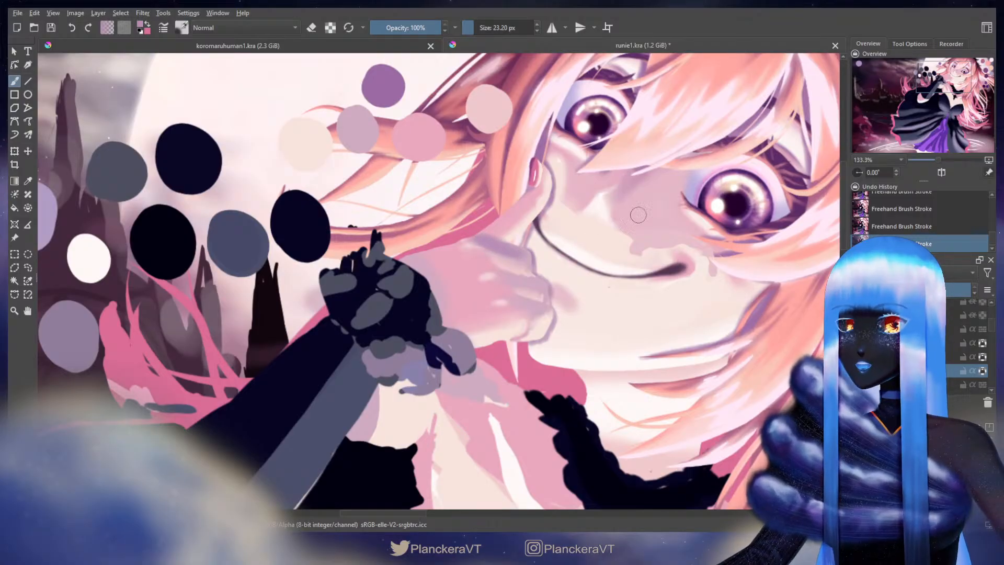
left_click(674, 218, "ctrl")
left_click_drag(455, 262, 472, 263, "shift")
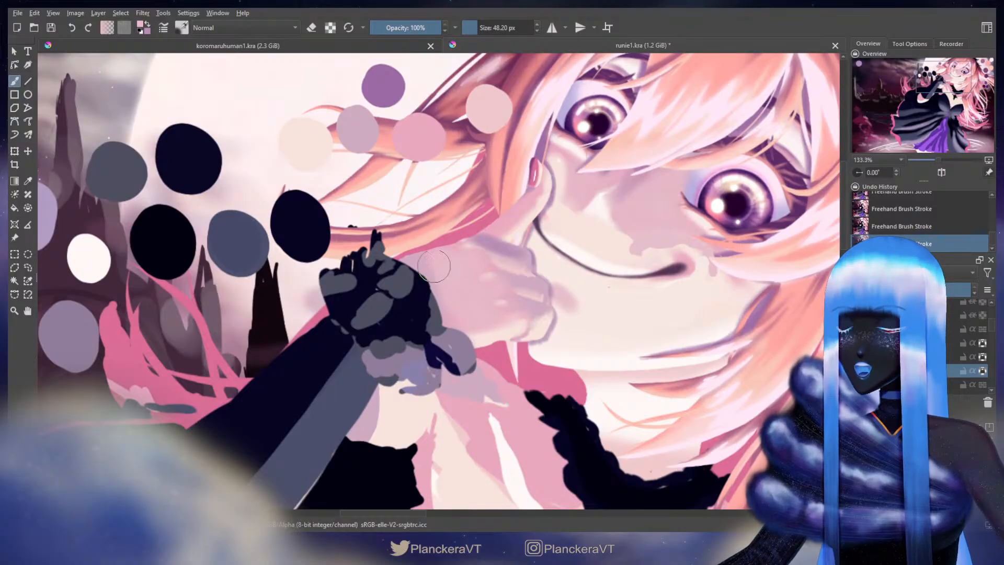
left_click_drag(412, 275, 416, 275, "shift")
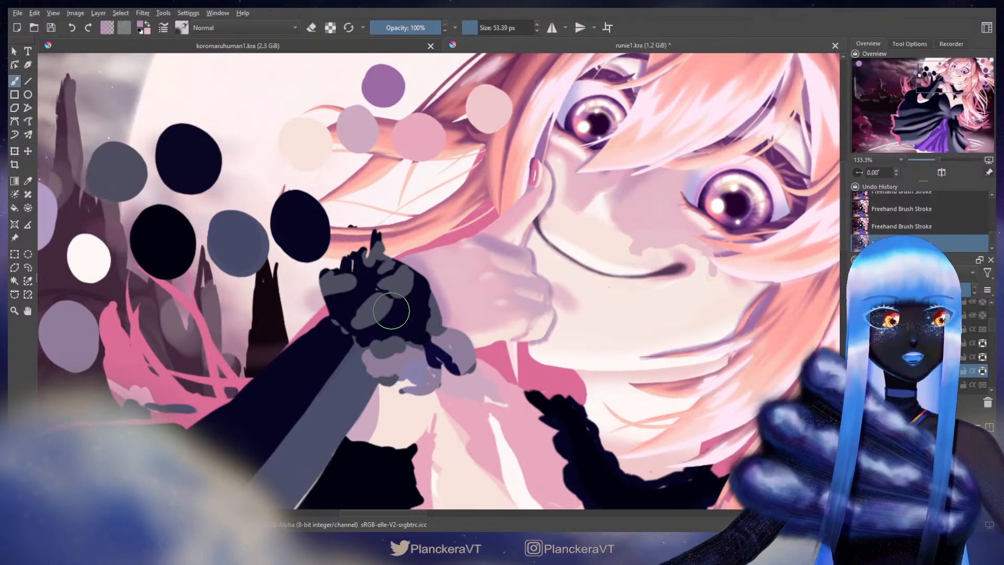
Select the ruffled cuff's layer and examine the gloves and wrist ruffles on the character's front-view reference
left_click(968, 344)
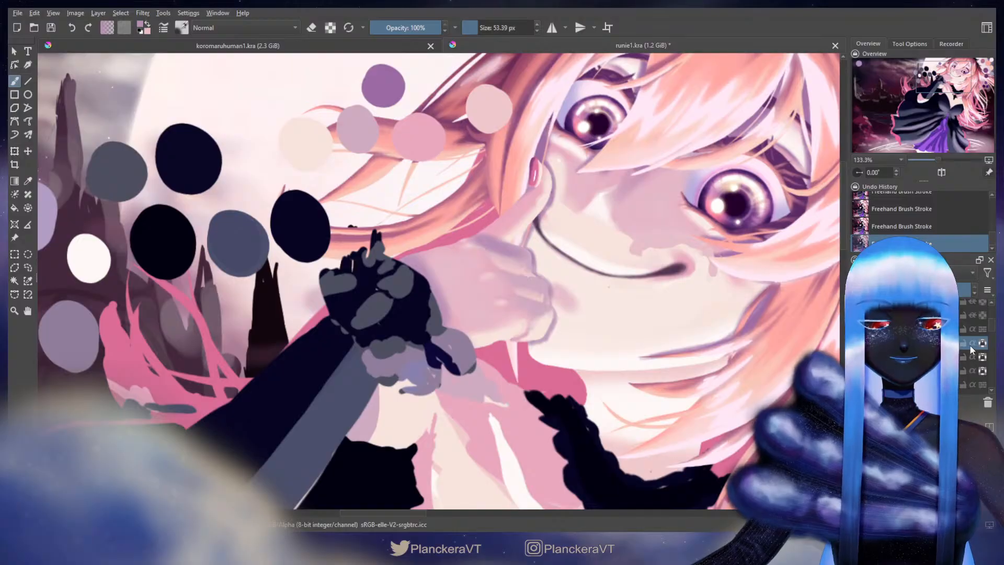
scroll(512, 329, "down", 5)
left_click_drag(744, 357, 493, 341)
scroll(494, 341, "up", 4)
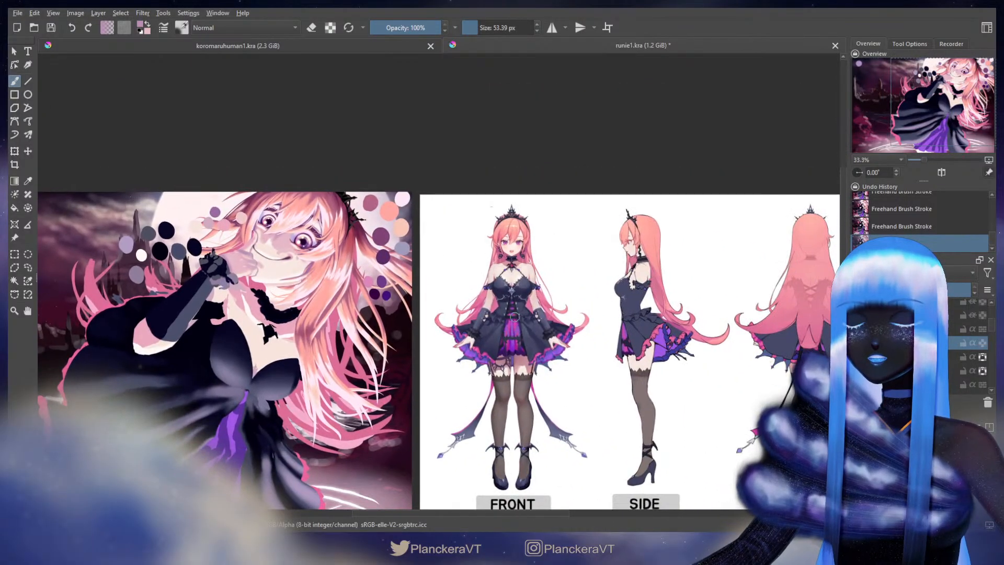
scroll(493, 341, "up", 3)
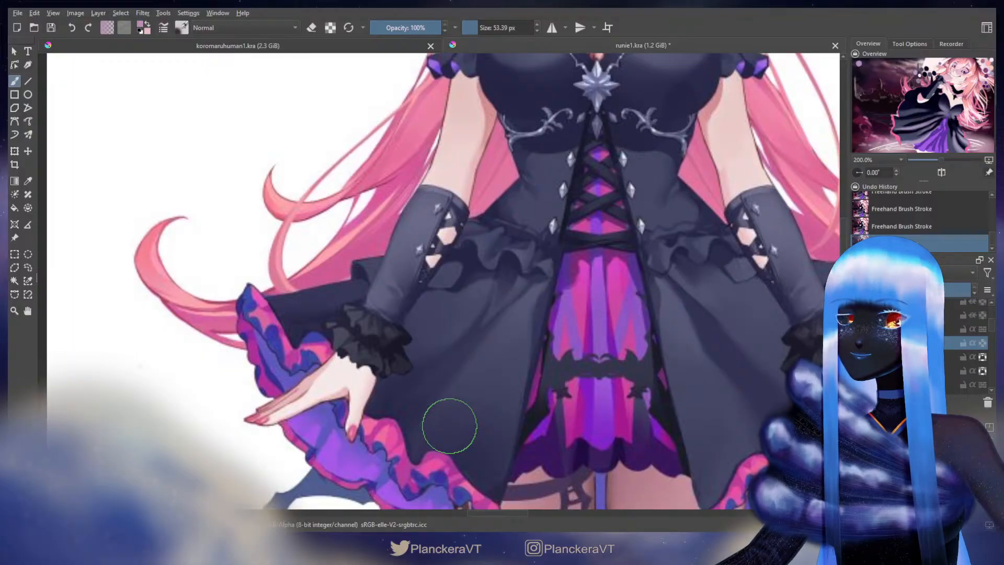
scroll(449, 425, "down", 5)
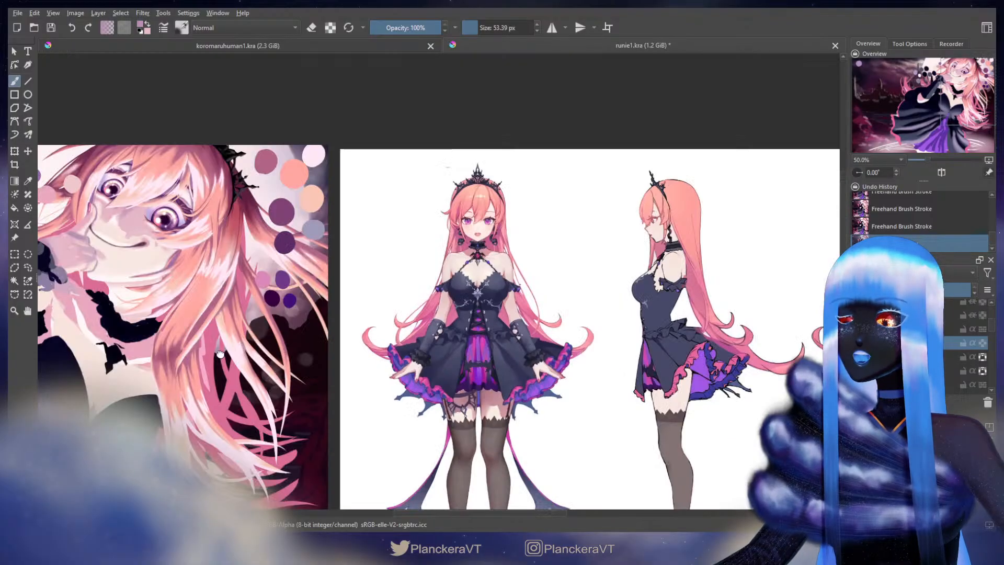
scroll(370, 362, "up", 3)
scroll(370, 362, "up", 4)
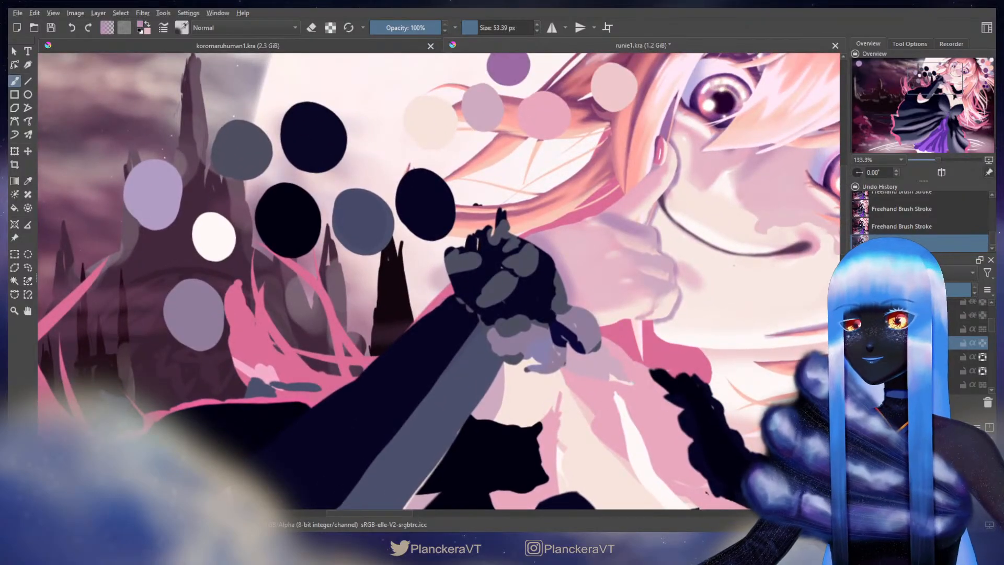
Try reshaping the cuff's upper ruffles at the wrist in sampled dark navy with the 17.54 px brush
key("slash")
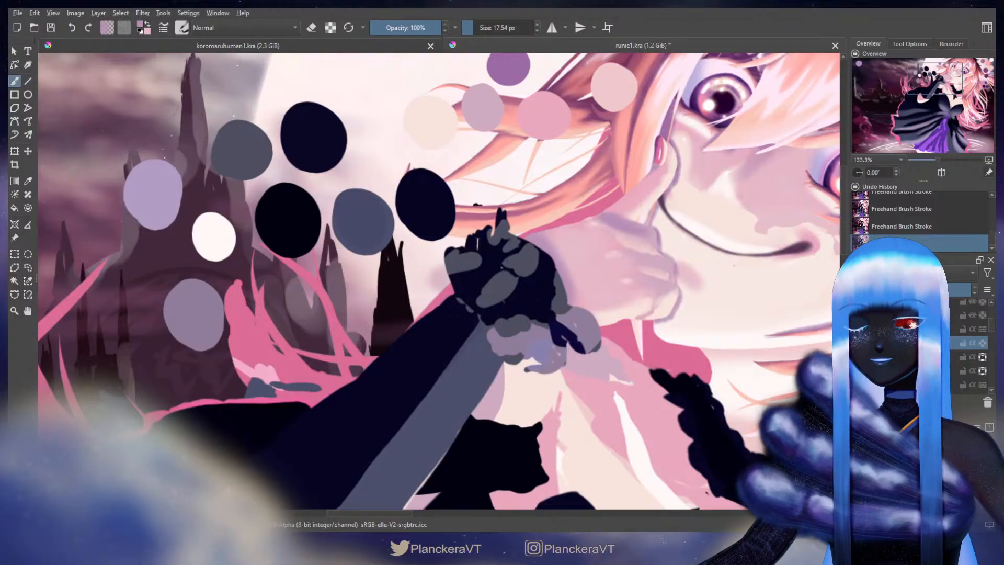
left_click(548, 302, "ctrl")
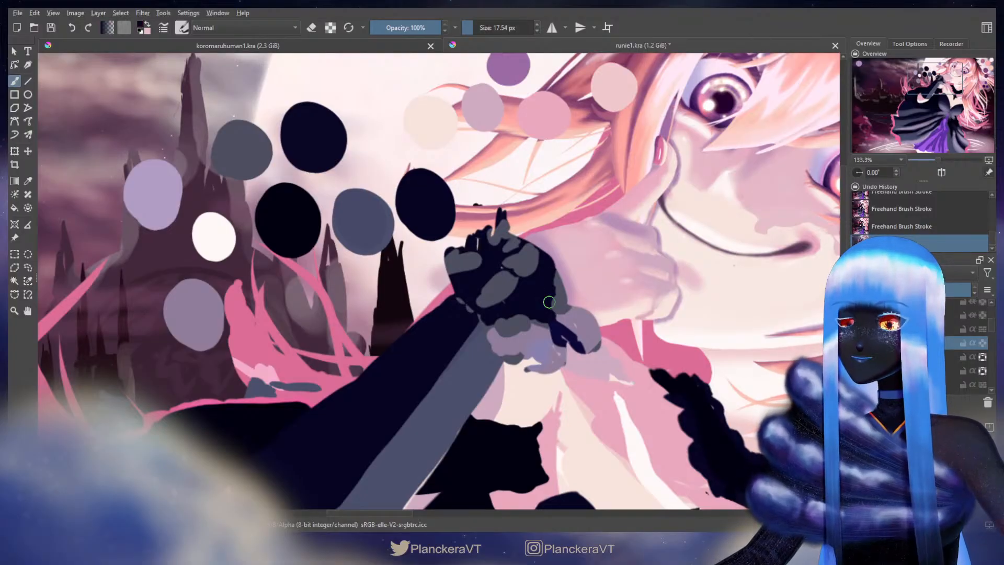
key("e")
key("e")
mouse_move(503, 235)
left_mouse_down()
mouse_move(501, 221)
mouse_move(510, 246)
mouse_move(518, 230)
mouse_move(515, 238)
mouse_move(502, 211)
mouse_move(536, 262)
left_mouse_up()
mouse_move(494, 214)
left_mouse_down()
mouse_move(499, 233)
mouse_move(478, 256)
mouse_move(476, 246)
left_mouse_up()
Try lowering the cuff layer's opacity and erasing parts of the ruffle around the wrist with the eraser at 36.18 and 39.56 px
key("e")
key("bracketright")
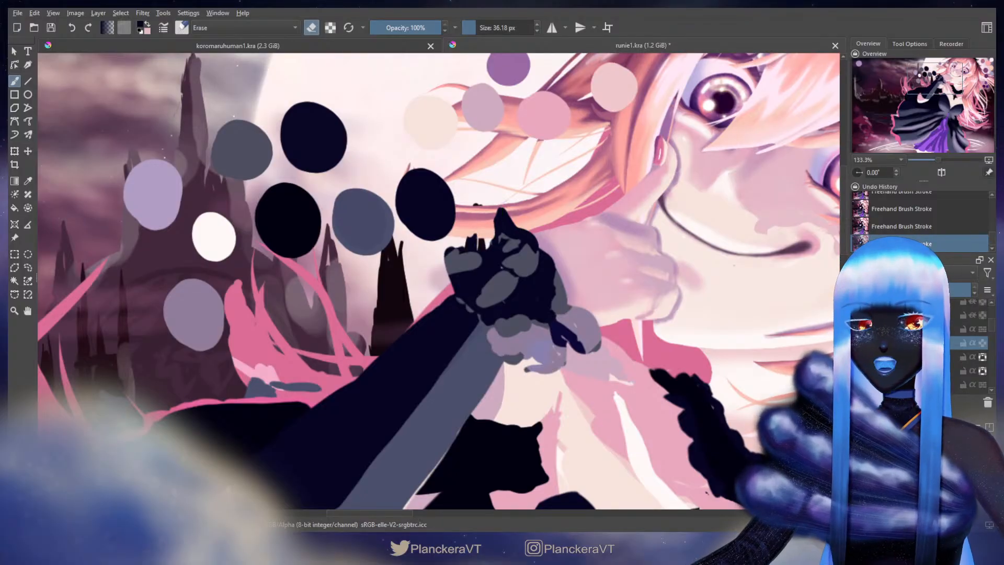
left_click(897, 289)
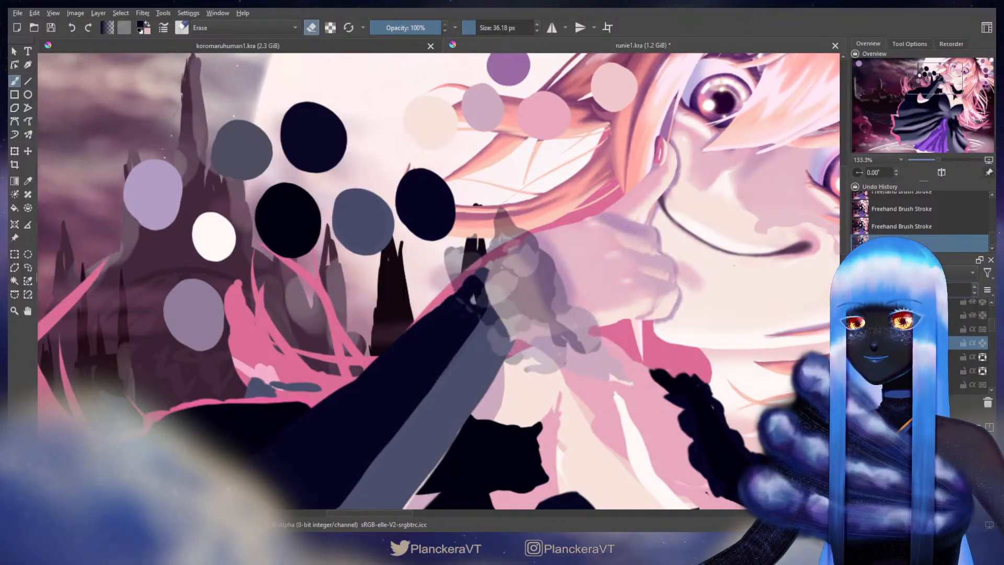
left_click_drag(621, 371, 639, 291)
key("bracketright")
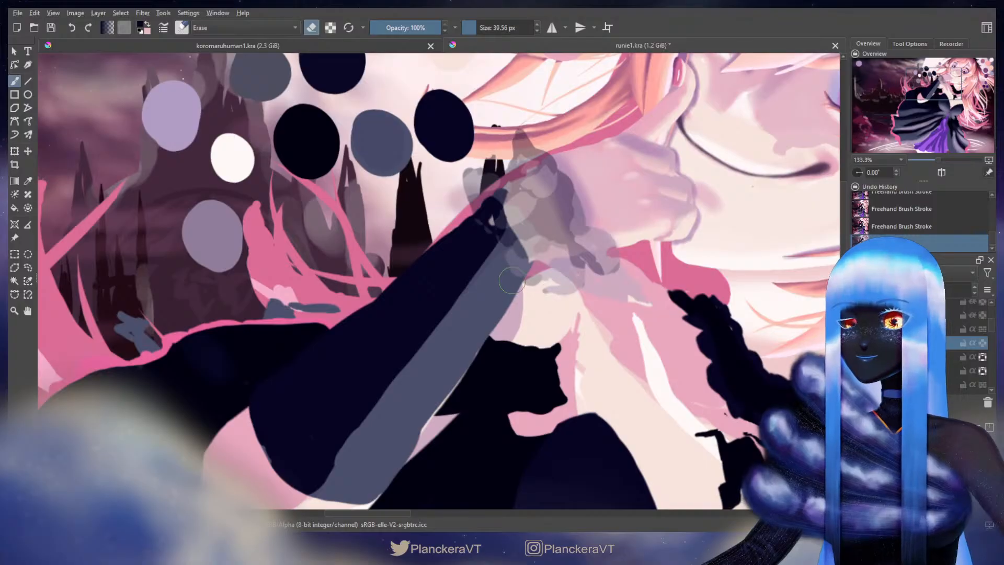
left_click_drag(540, 284, 559, 295)
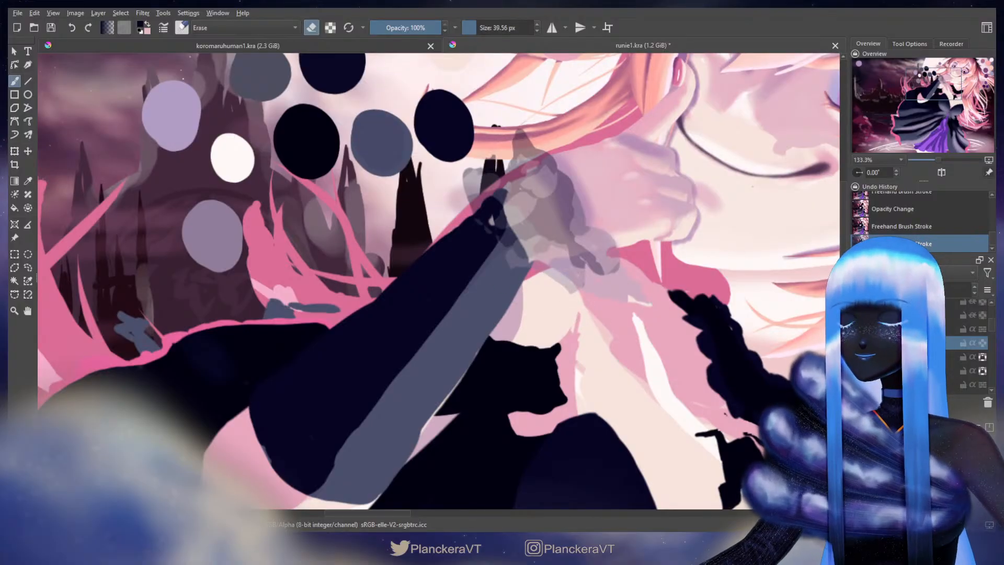
scroll(520, 198, "down", 1)
left_click_drag(563, 229, 582, 276)
Return to the Normal brush at 32.68 px and sample grey, navy and lavender tones from the palette swatches and the cuff
key("e")
key("[")
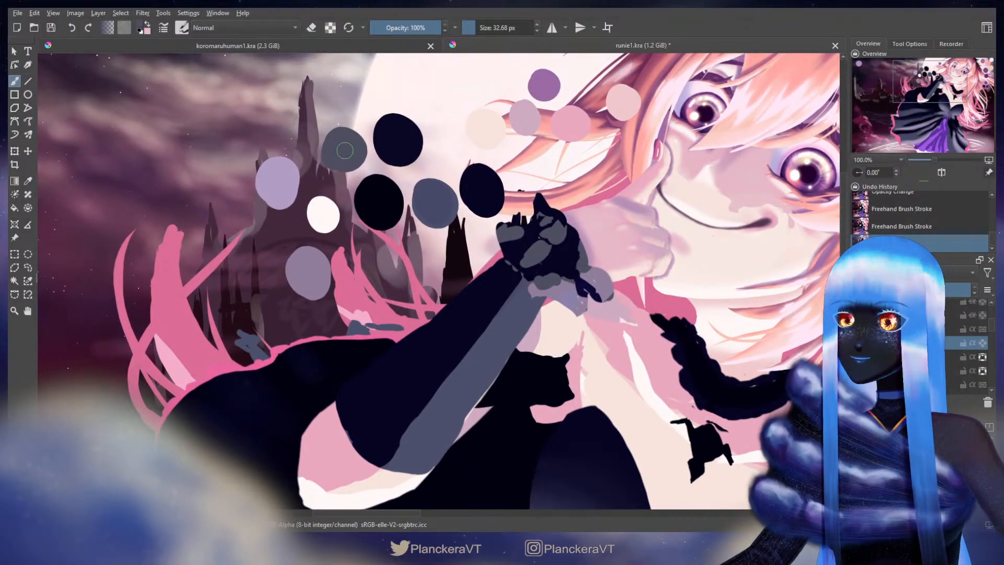
left_click(345, 151, "ctrl")
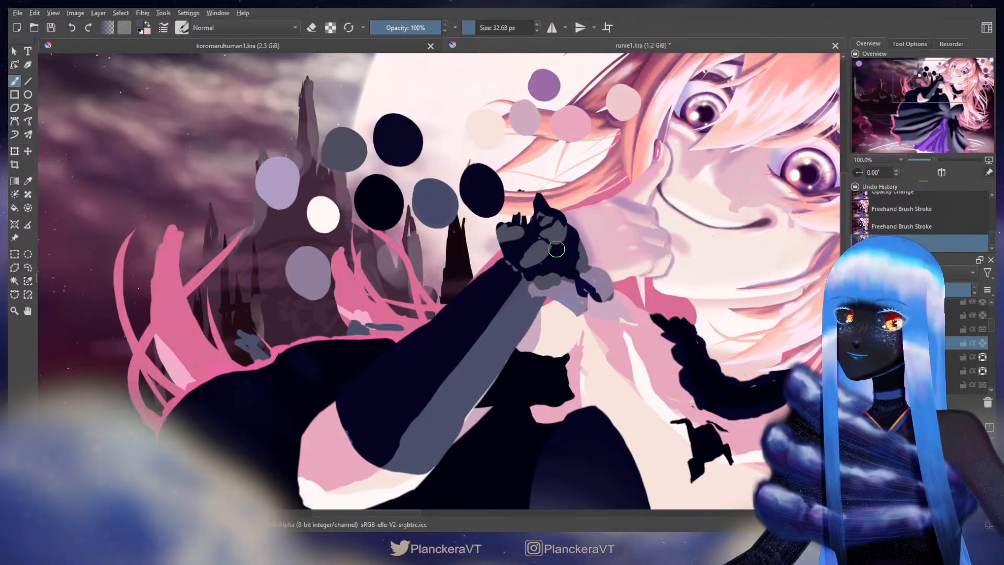
left_click(396, 125, "ctrl")
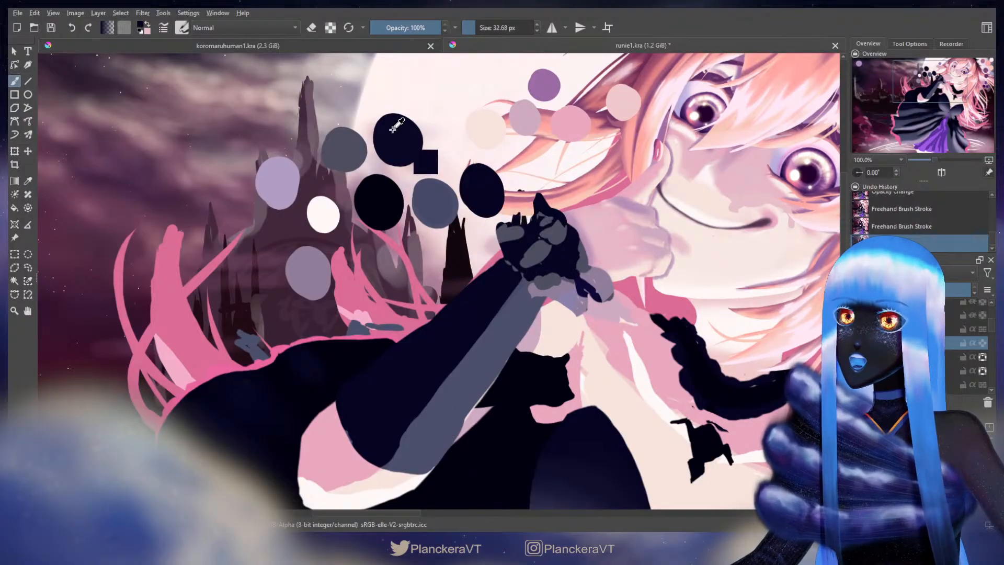
left_click(605, 275, "ctrl")
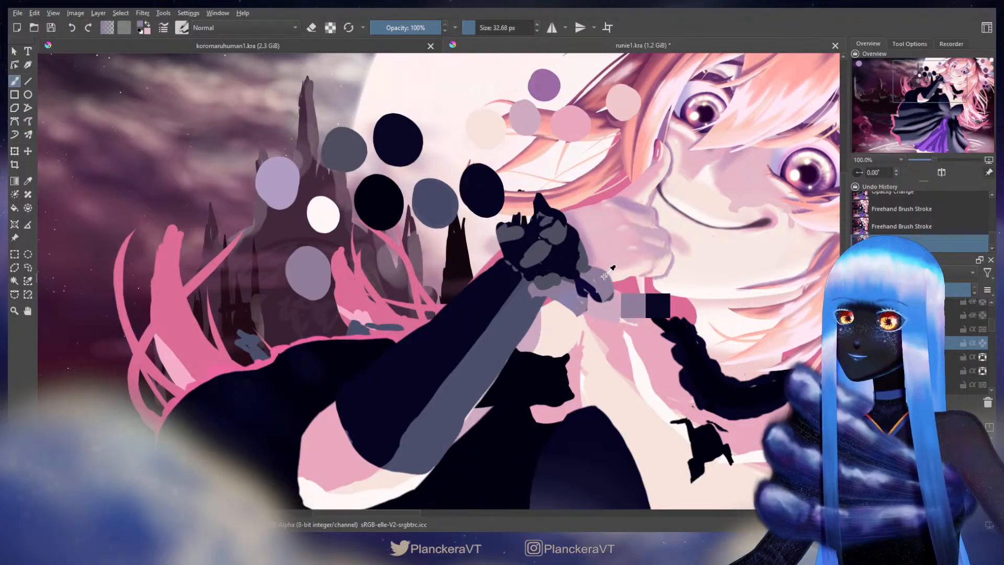
left_click(276, 178, "ctrl")
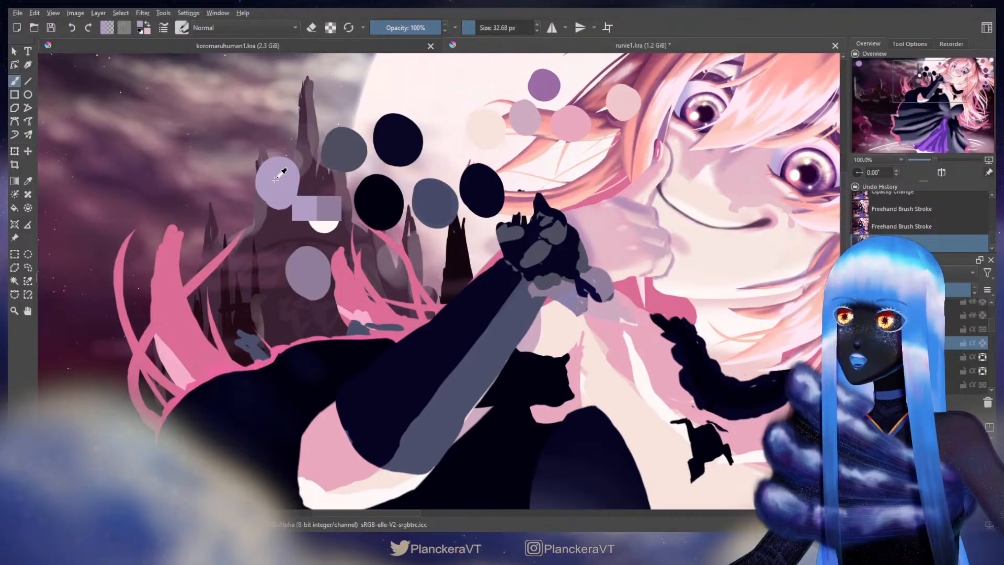
left_click(593, 272, "ctrl")
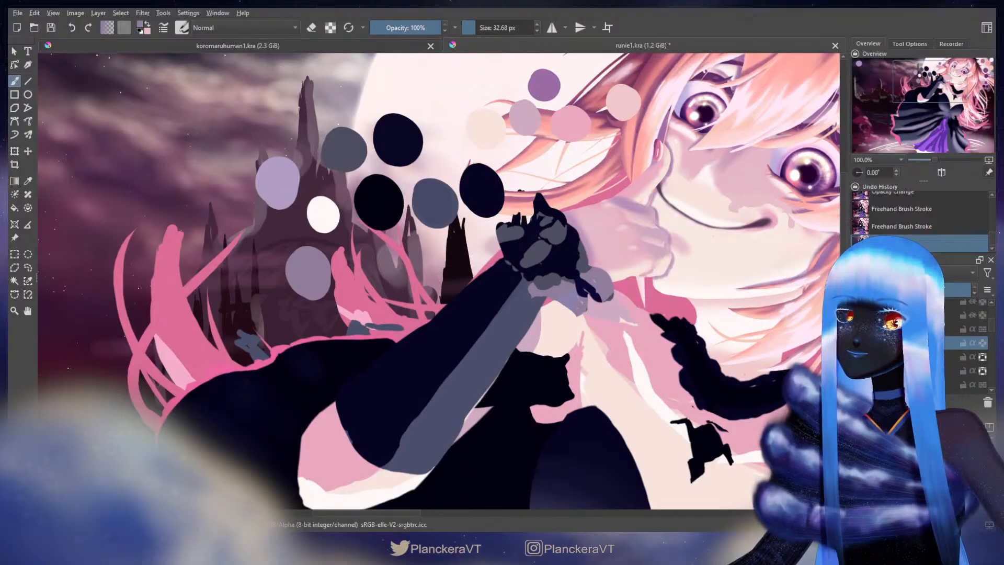
left_click(322, 271, "ctrl")
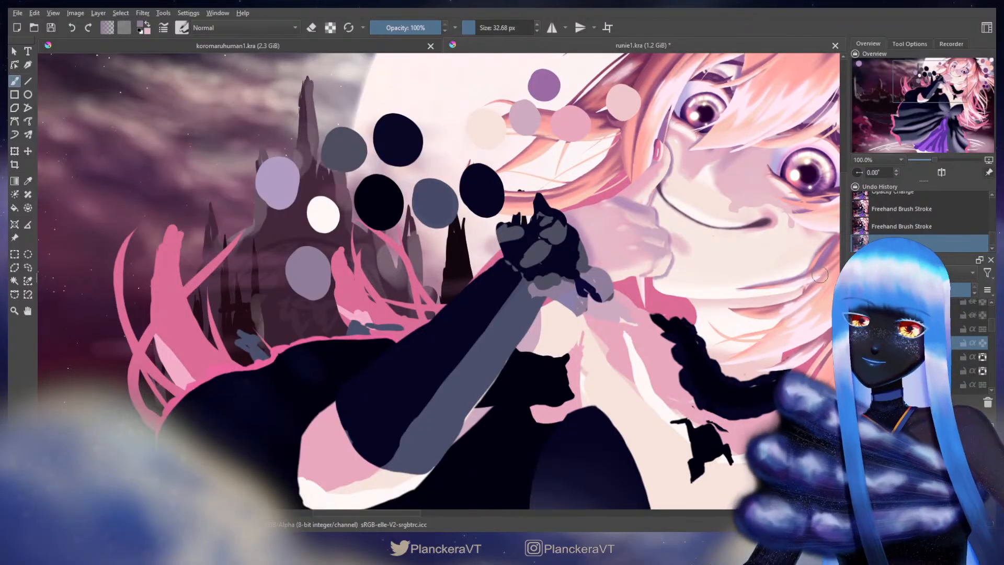
Clear the old ruffled cuff from the wrist and begin a grey one at its underside, checking the front-view reference
key("ctrl+z")
key("ctrl+z")
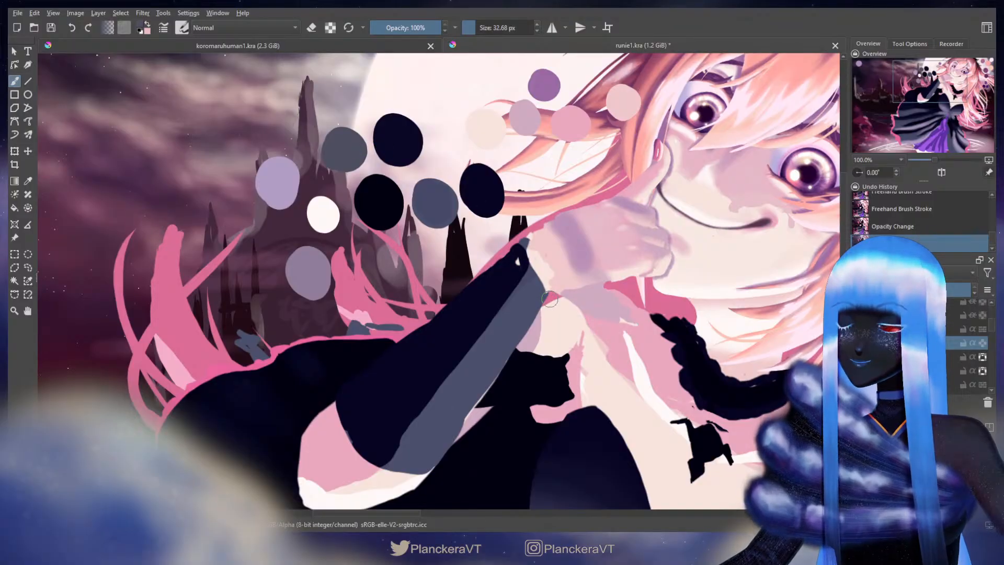
left_click_drag(543, 292, 577, 300)
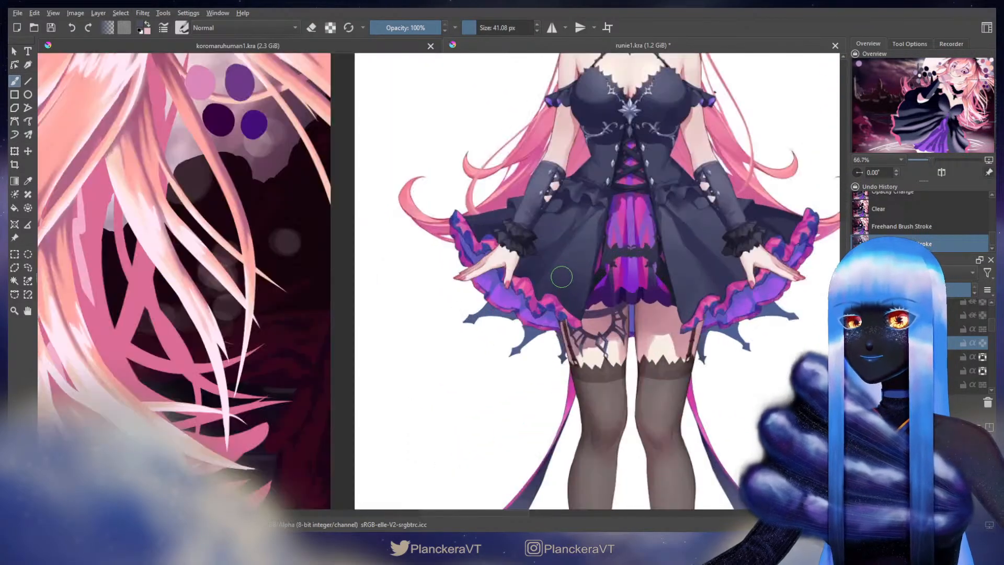
scroll(562, 277, "up", 3)
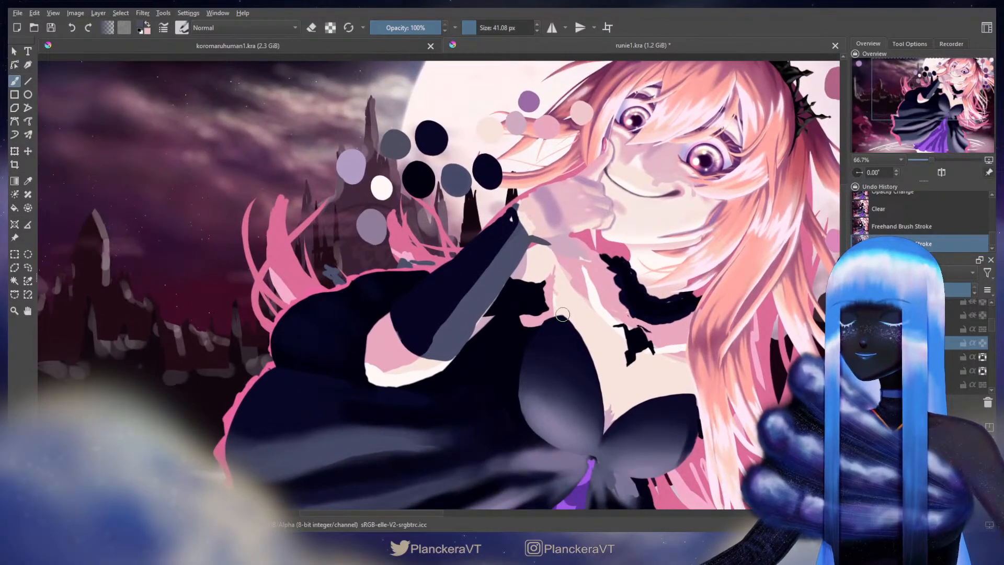
scroll(480, 215, "up", 2)
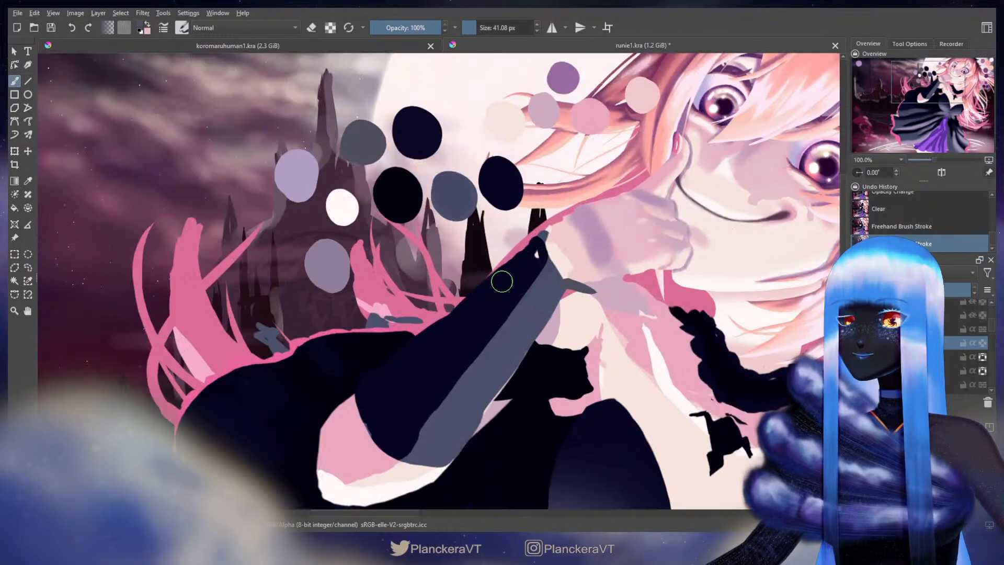
Extend the grey ruffled cuff from the wrist's underside up over its upper edge with the brush at 34.59 and 30.58 px
key("bracketleft")
left_click_drag(588, 290, 599, 295)
left_click_drag(541, 246, 533, 238)
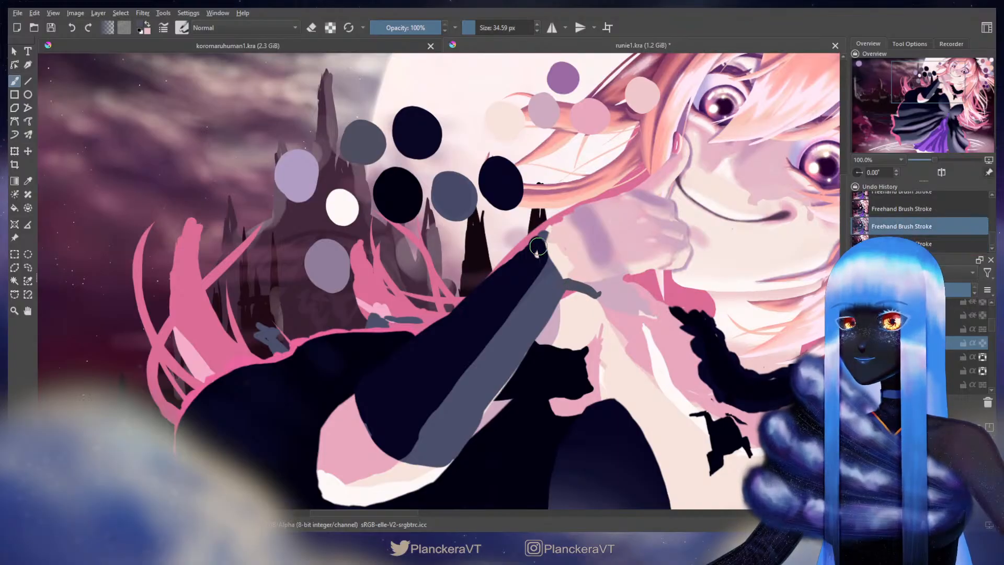
mouse_move(526, 201)
left_mouse_down()
mouse_move(552, 264)
mouse_move(538, 212)
mouse_move(561, 248)
mouse_move(572, 242)
mouse_move(573, 276)
left_mouse_up()
left_click_drag(563, 238, 591, 284)
mouse_move(544, 239)
left_mouse_down()
mouse_move(566, 259)
mouse_move(548, 244)
mouse_move(587, 283)
mouse_move(548, 251)
mouse_move(568, 278)
mouse_move(557, 269)
mouse_move(550, 250)
mouse_move(562, 253)
mouse_move(536, 223)
mouse_move(544, 250)
mouse_move(523, 227)
mouse_move(535, 252)
mouse_move(536, 226)
mouse_move(521, 230)
mouse_move(524, 234)
left_mouse_up()
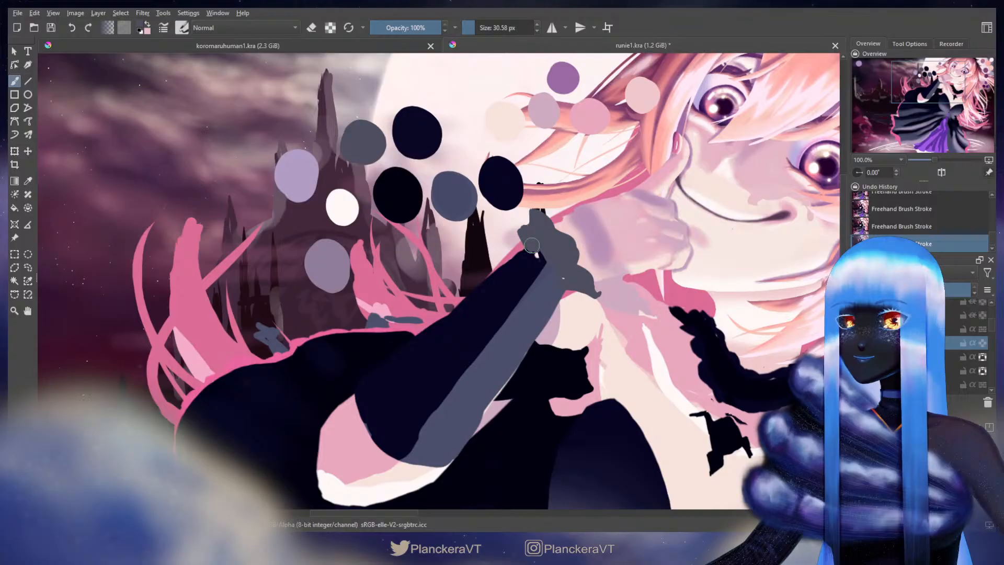
Undo the last cuff strokes and repaint the cuff's upper edge narrower in grey sampled from the wrist area
key("ctrl+z")
key("ctrl+z")
key("ctrl+z")
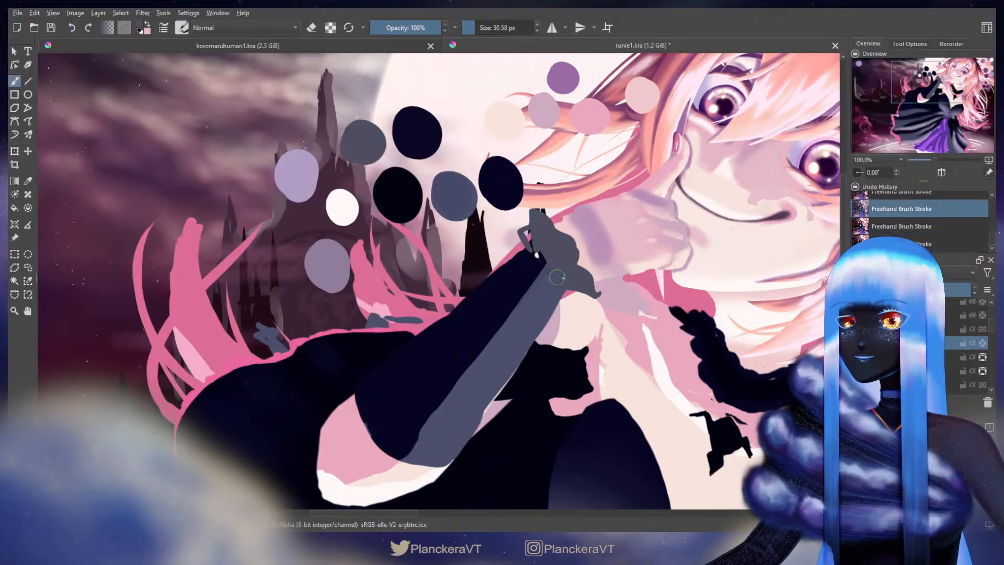
left_click(560, 274, "ctrl")
left_click_drag(548, 221, 536, 211)
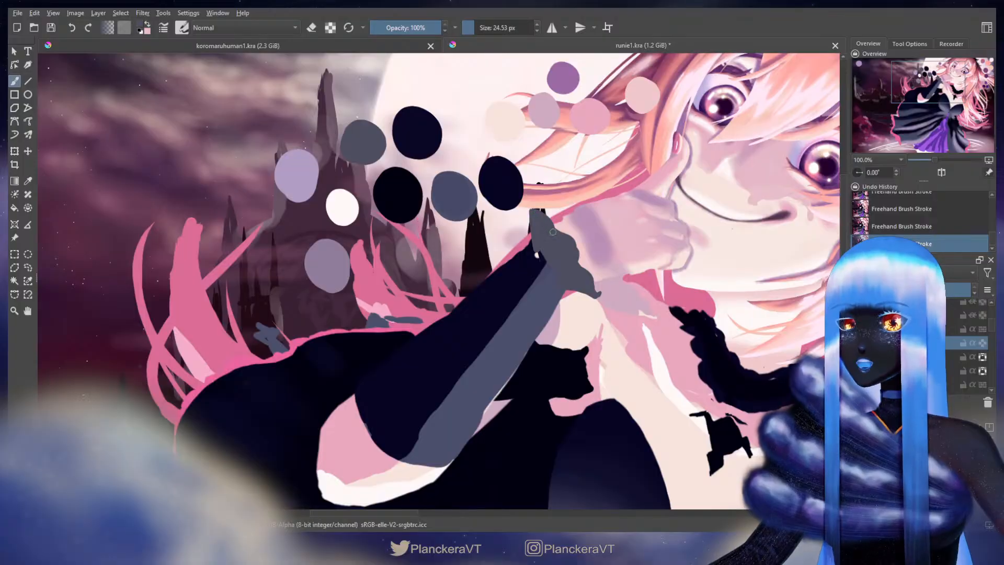
Sample dark navy from the palette swatches and paint shadow folds on the grey cuff with the 24.53 px brush
key("bracketleft")
key("x")
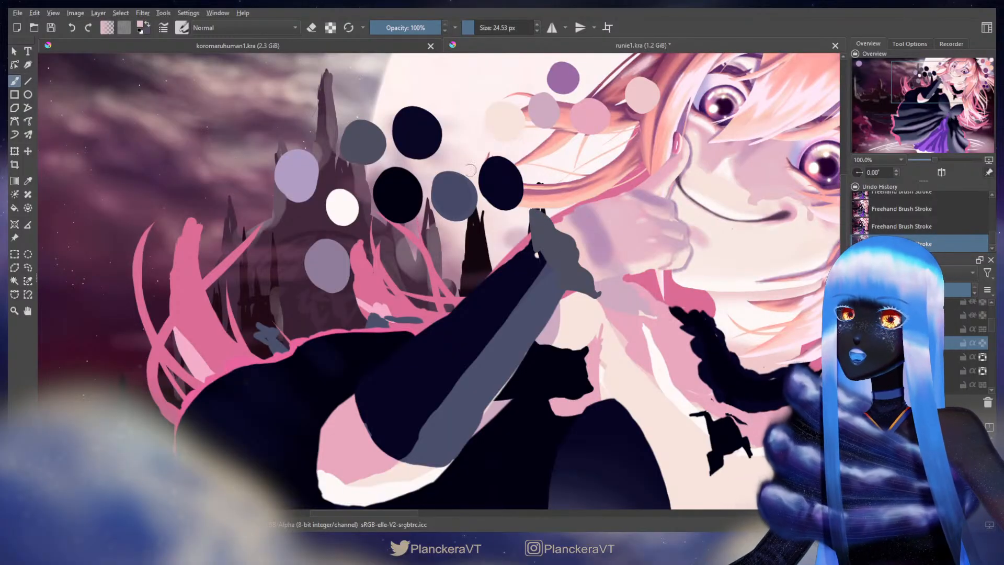
left_click(425, 131, "ctrl")
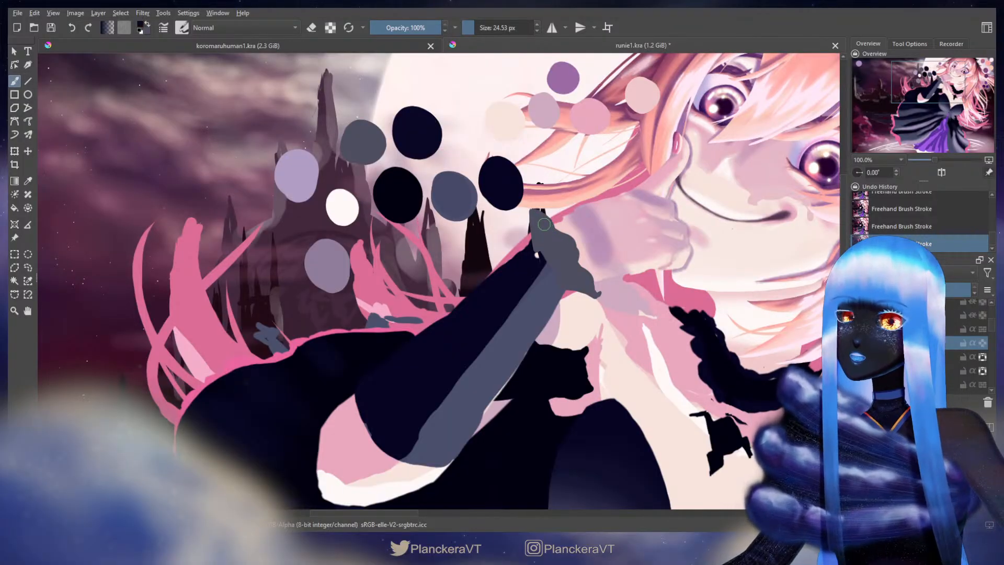
mouse_move(562, 256)
left_mouse_down()
mouse_move(568, 247)
mouse_move(561, 264)
left_mouse_up()
left_click_drag(567, 262, 570, 285)
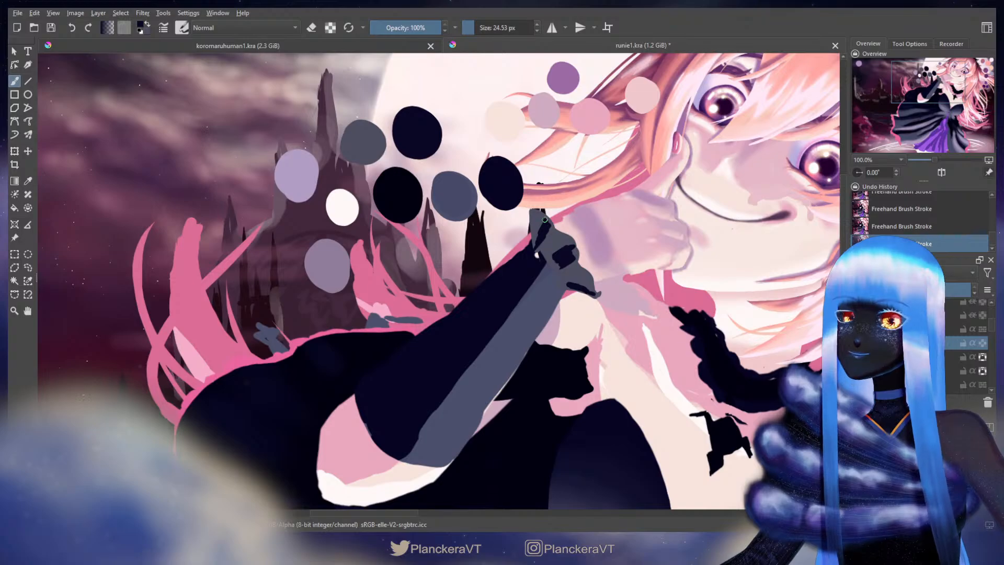
Touch up the cuff's grey upper fold and enlarge the navy fold in its middle with the 33.24 px brush
key("x")
left_click_drag(553, 226, 554, 226)
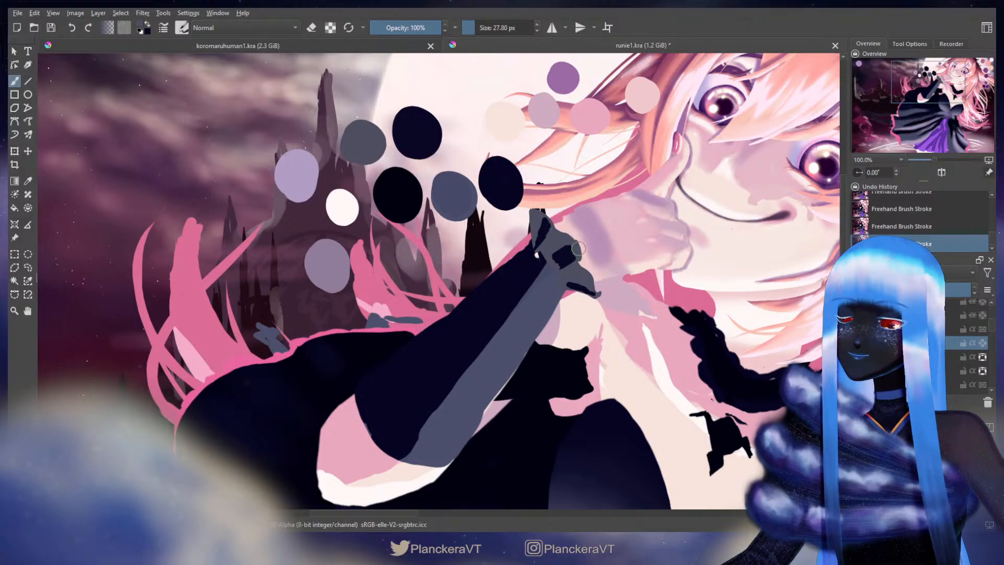
key("ctrl+z")
key("ctrl+shift+z")
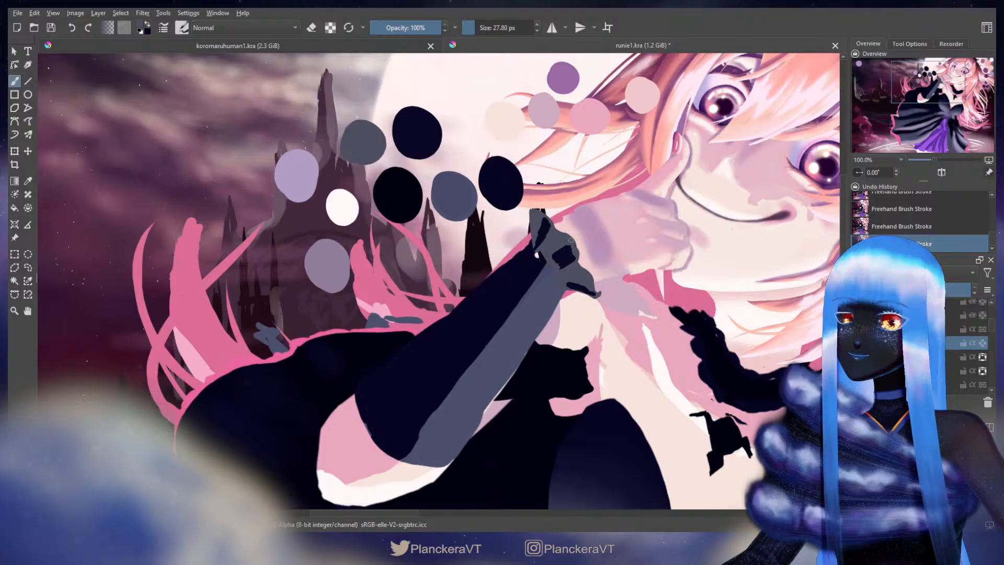
key("bracketright")
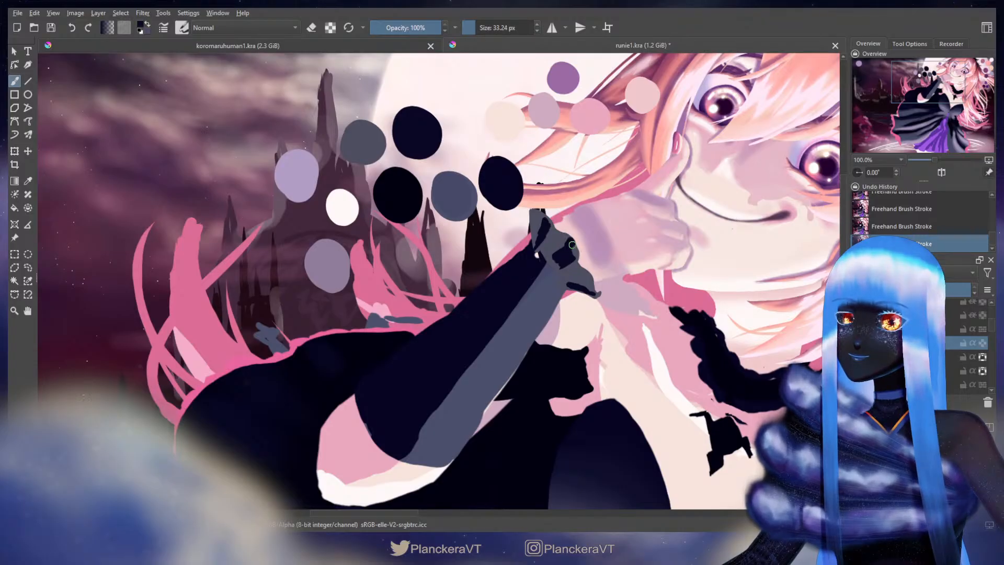
mouse_move(574, 253)
left_mouse_down()
mouse_move(570, 238)
mouse_move(558, 252)
left_mouse_up()
key("x")
key("x")
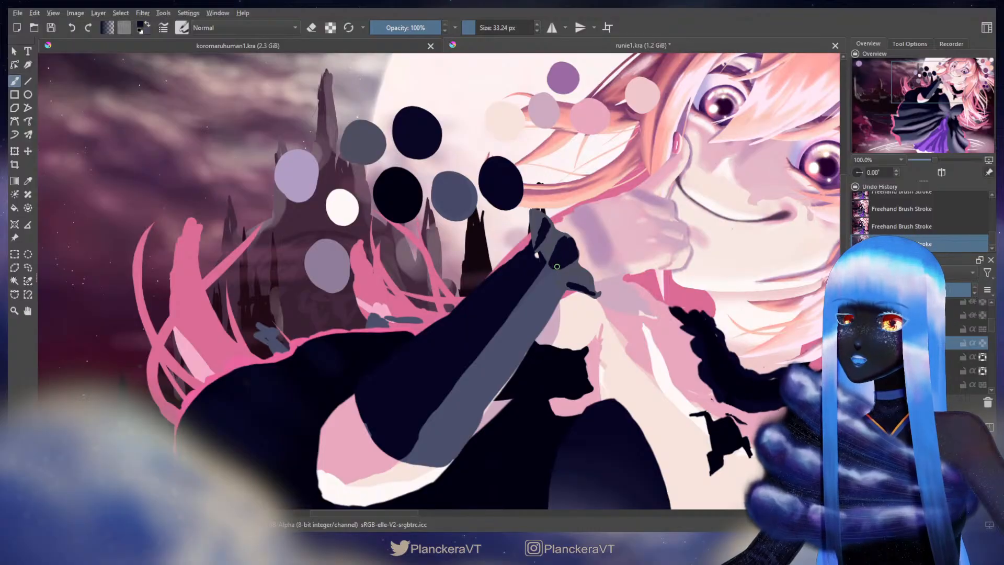
Trim the cuff's outer edge with the eraser at 28.63 px and darken its lower ruffle with the 33.24 px brush
key("x")
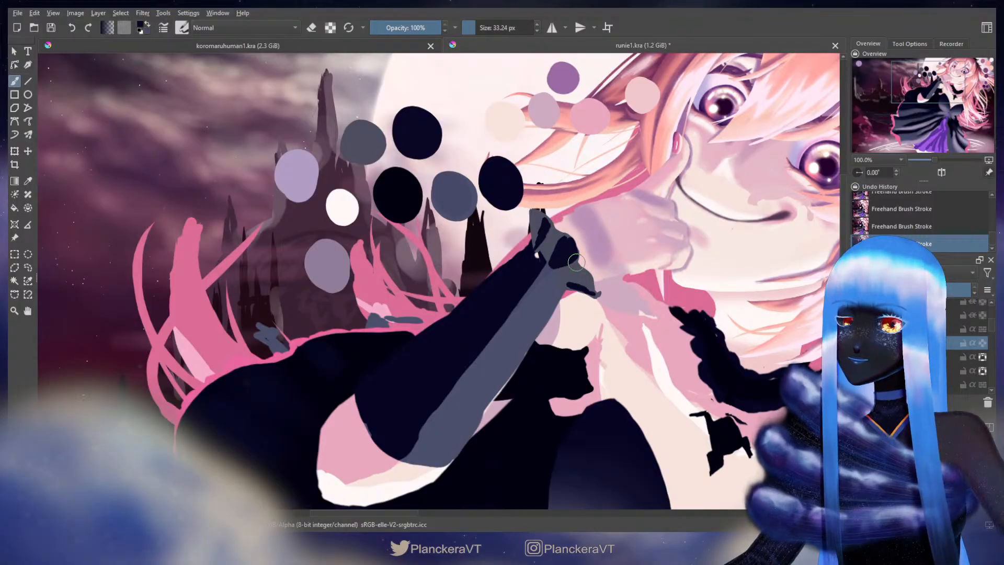
key("e")
left_click_drag(582, 261, 567, 261, "shift")
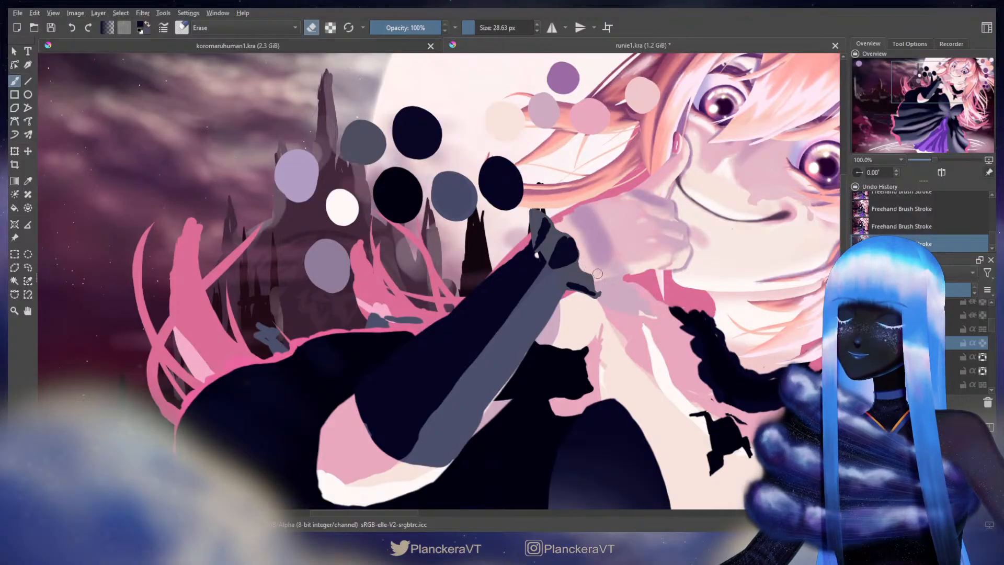
key("e")
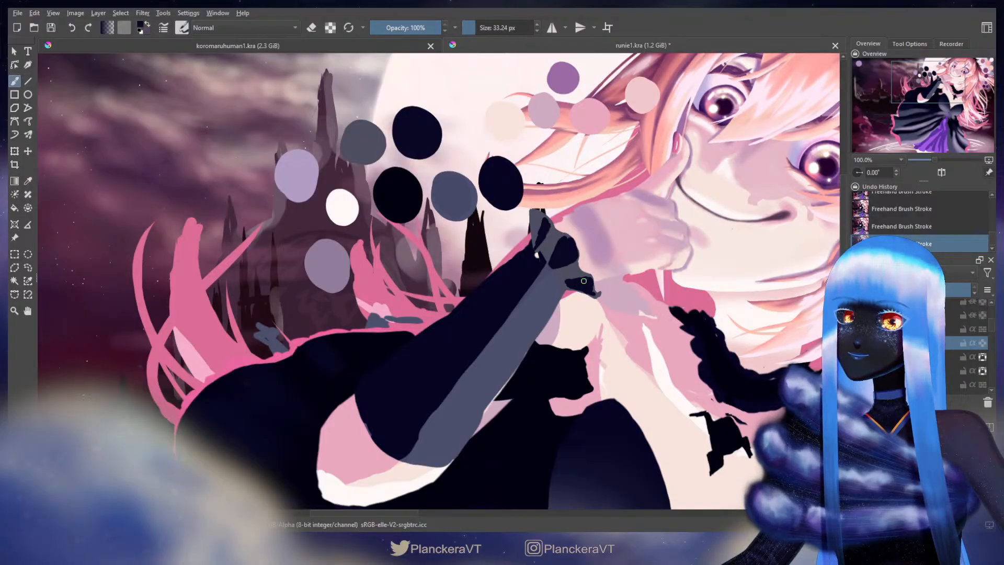
Add a layer and invert the colours of the wrist cuff's layer
mouse_move(477, 330)
left_mouse_down()
mouse_move(511, 240)
mouse_move(489, 335)
mouse_move(446, 369)
left_mouse_up()
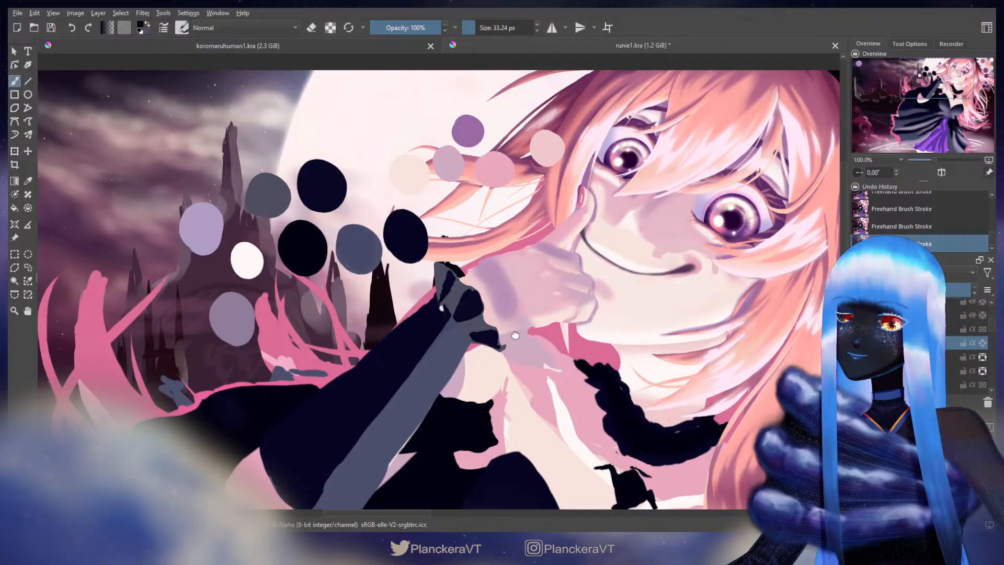
left_click_drag(515, 337, 509, 307)
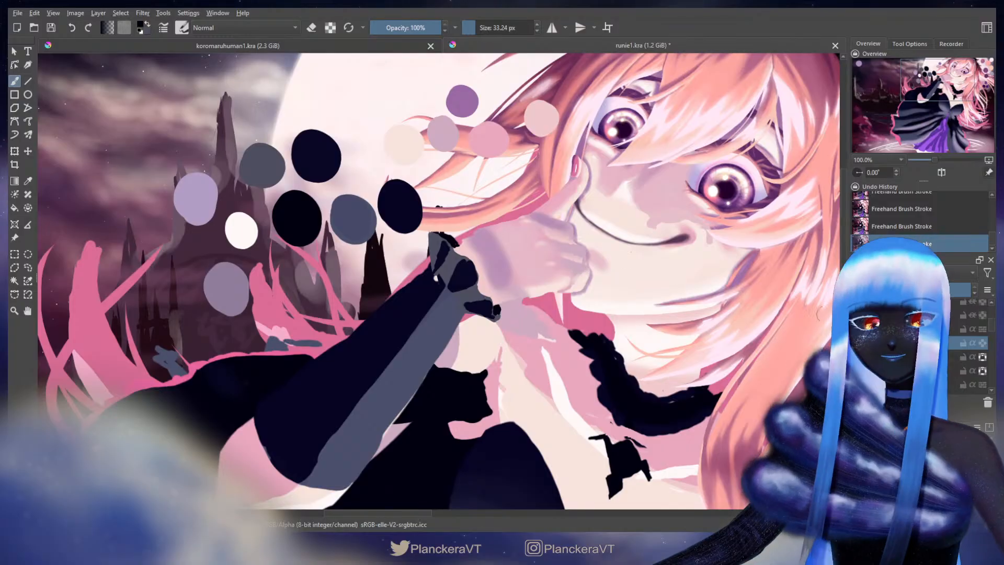
left_click(912, 357)
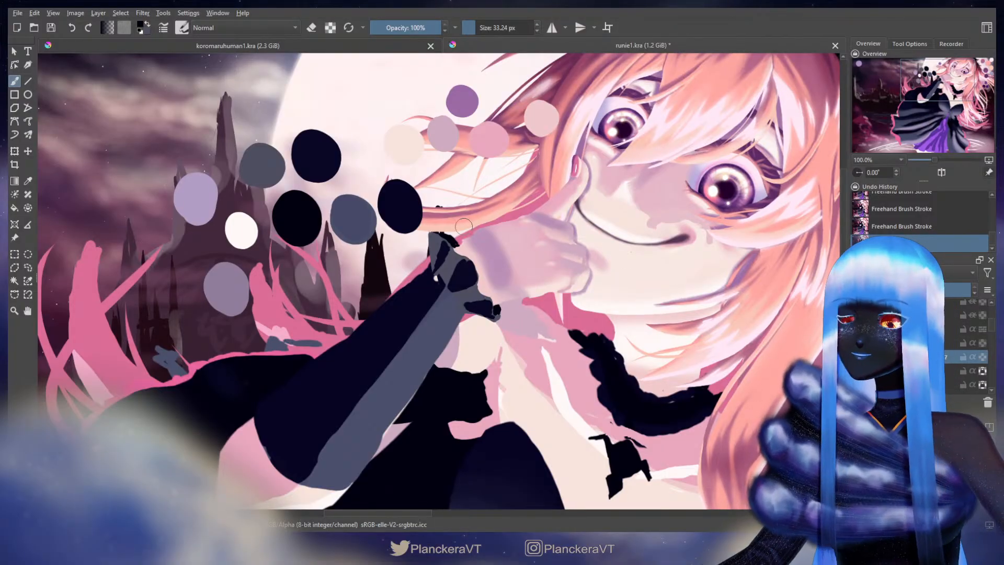
left_click(913, 343)
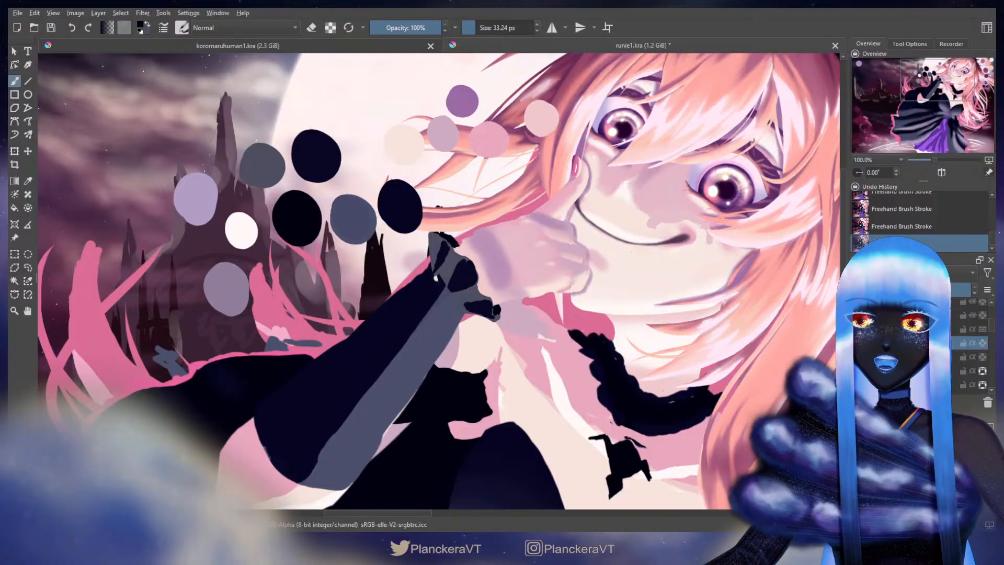
key("ctrl+i")
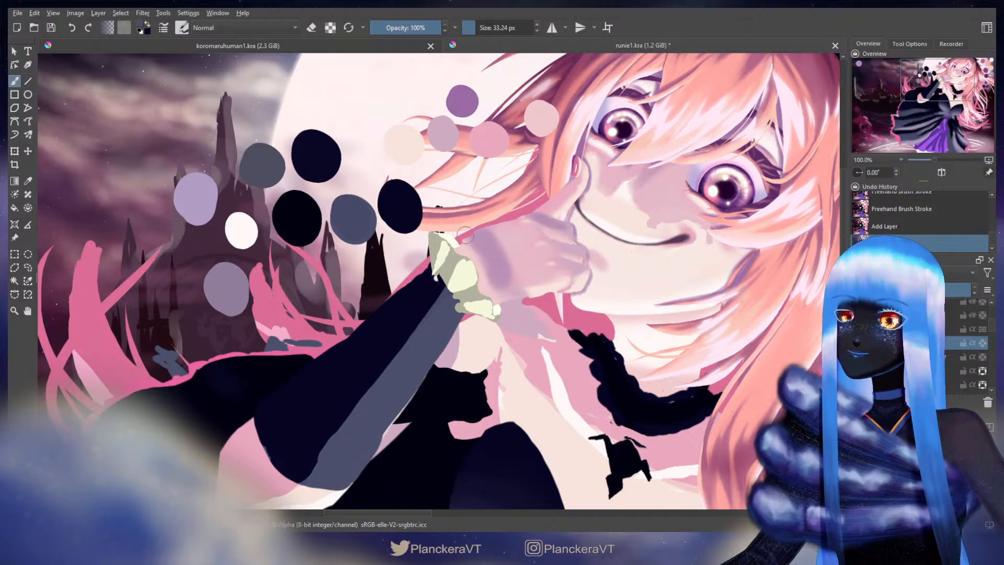
Try painting along the inverted cuff's upper edge beside the wrist with the 33.24 px brush
scroll(465, 225, "up", 1)
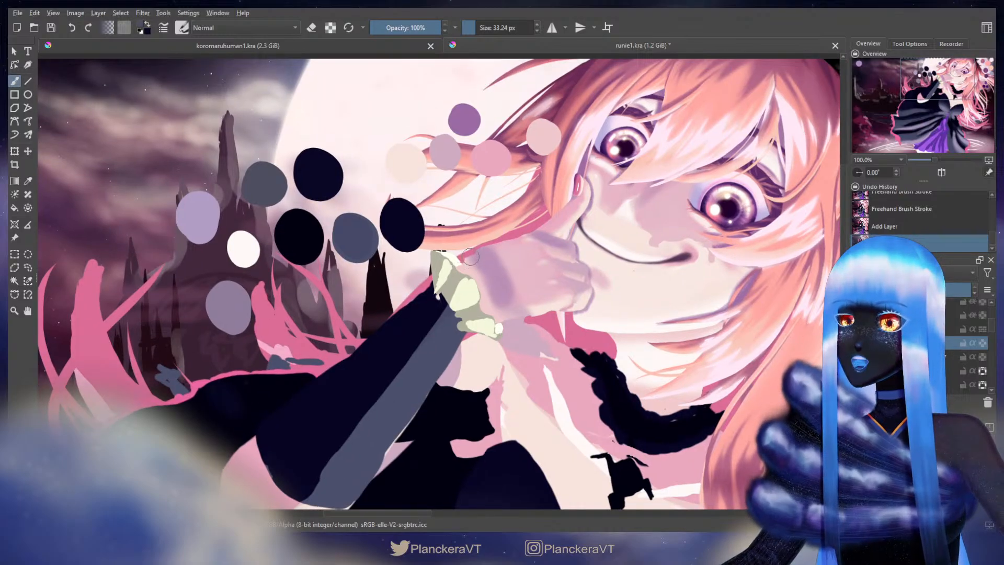
left_click_drag(470, 256, 471, 249)
key("ctrl+z")
key("ctrl+z")
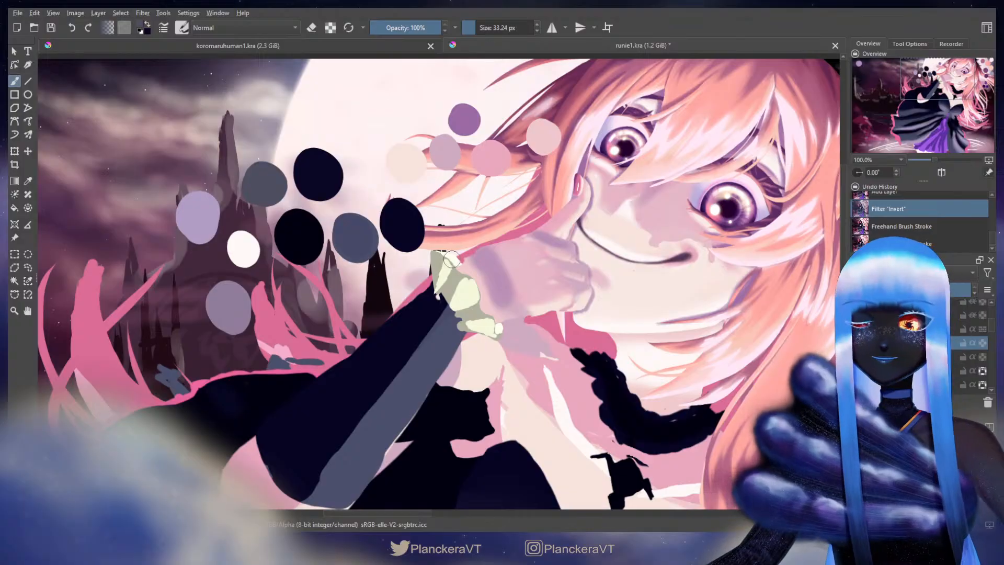
left_click(466, 252)
left_click_drag(465, 254, 467, 241)
key("ctrl+z")
Check the glove's ruffle in the character reference and reshape the cuff with a transform, pulling its upper and lower ends outward
left_click_drag(728, 328, 361, 167)
mouse_move(656, 378)
left_mouse_down()
mouse_move(588, 342)
mouse_move(533, 360)
left_mouse_up()
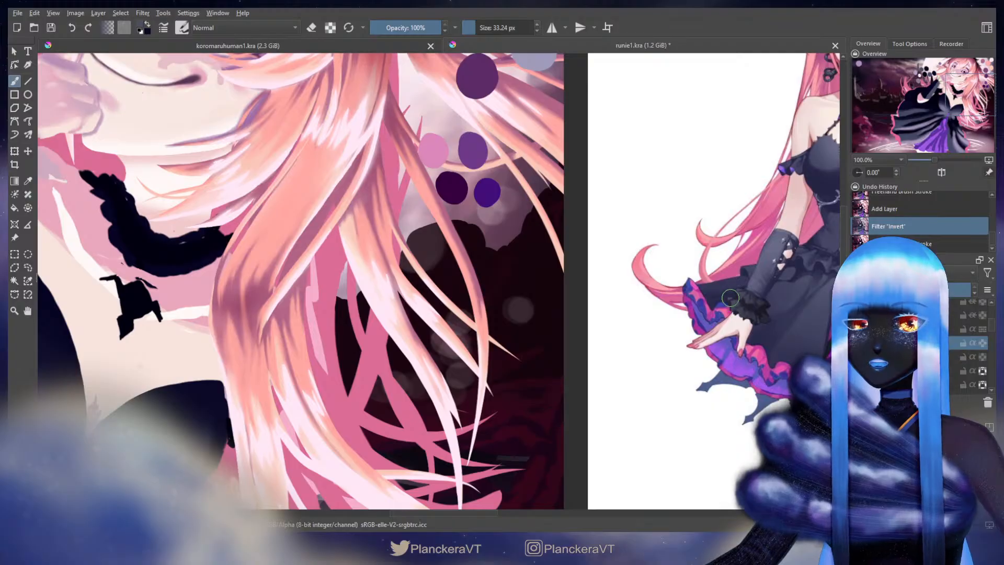
left_click_drag(259, 225, 713, 402)
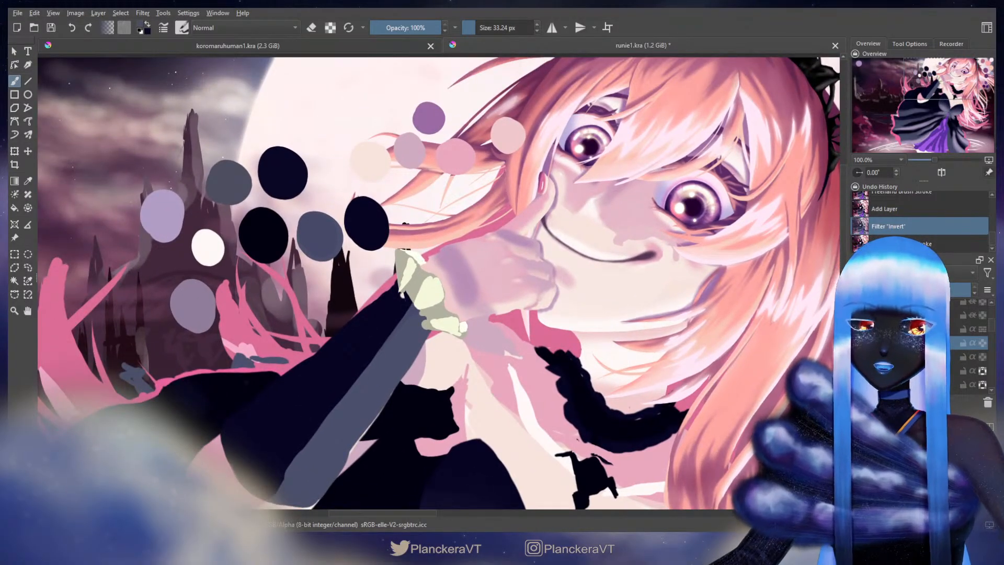
key("ctrl+t")
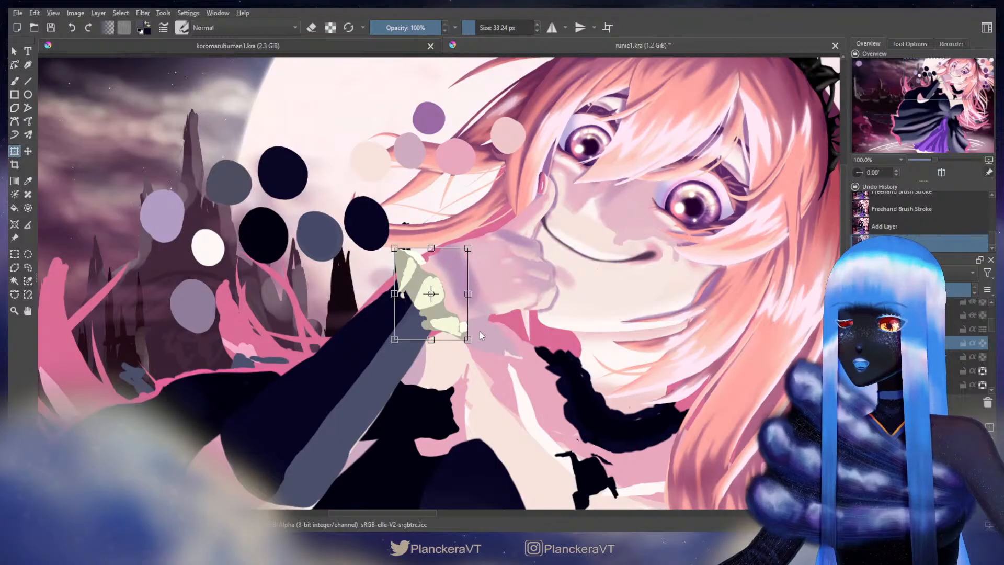
key("Return")
key("b")
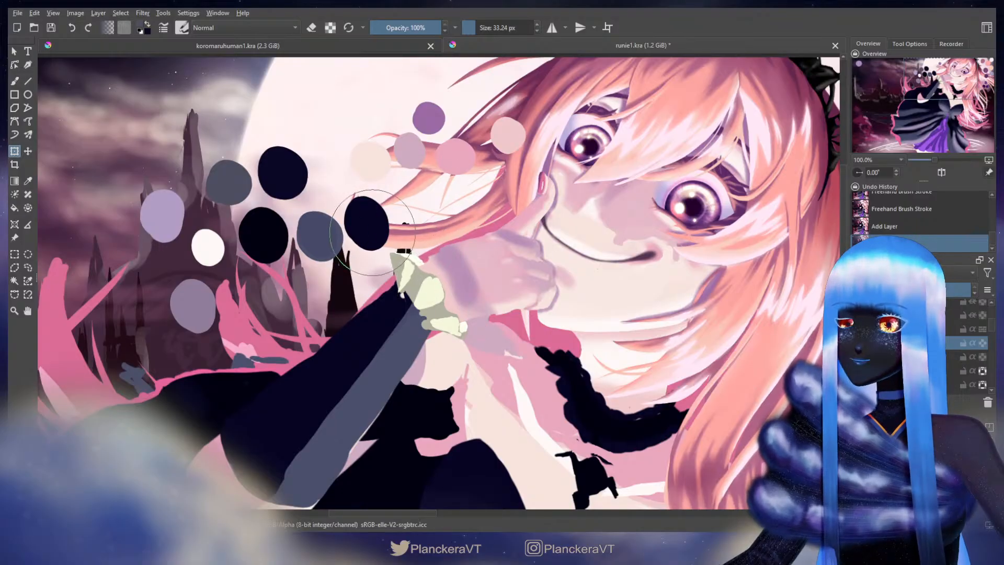
mouse_move(467, 287)
left_mouse_down()
mouse_move(476, 356)
mouse_move(473, 345)
left_mouse_up()
key("b")
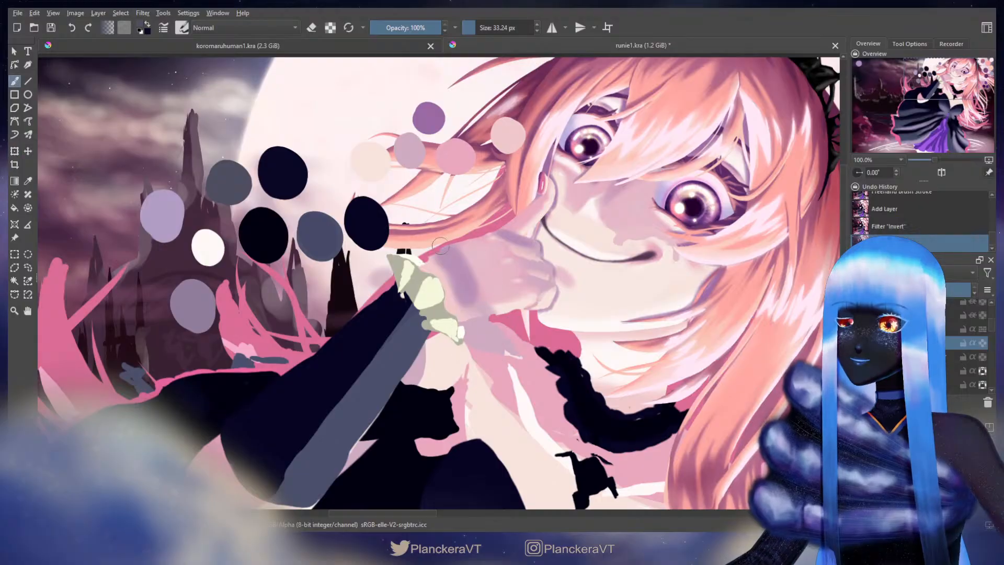
Extend the cuff's upper ruffle outward past the sleeve in olive grey with the 33.24 px brush
left_click(389, 267)
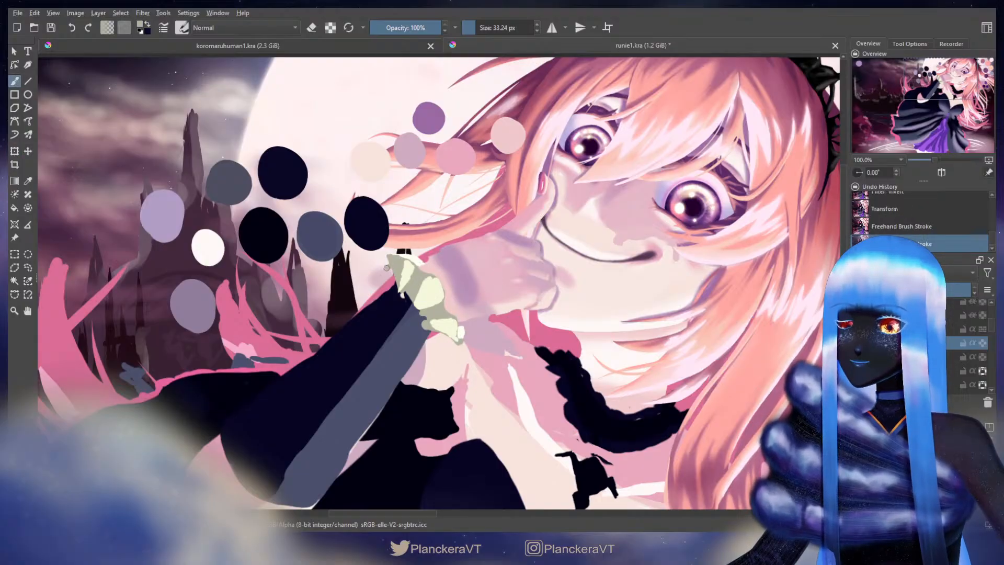
left_click(387, 272)
left_click(386, 262)
left_click_drag(390, 288, 402, 269)
key("ctrl+z")
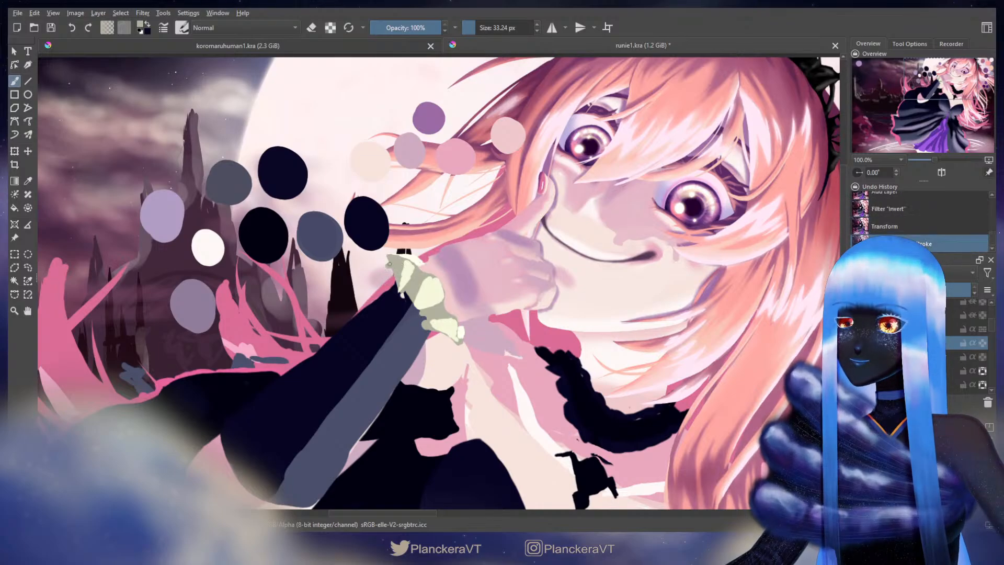
mouse_move(395, 283)
left_mouse_down()
mouse_move(386, 266)
mouse_move(393, 281)
left_mouse_up()
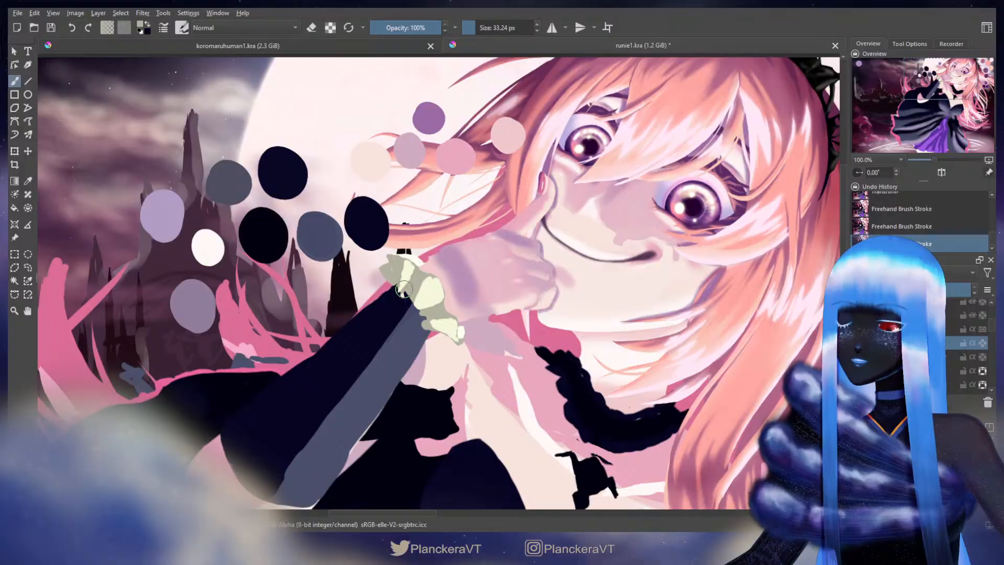
Trim the cuff's edge beside the wrist with the 30.54 px eraser and reshape its lower ruffle in pale green with the 33.24 px brush
key("e")
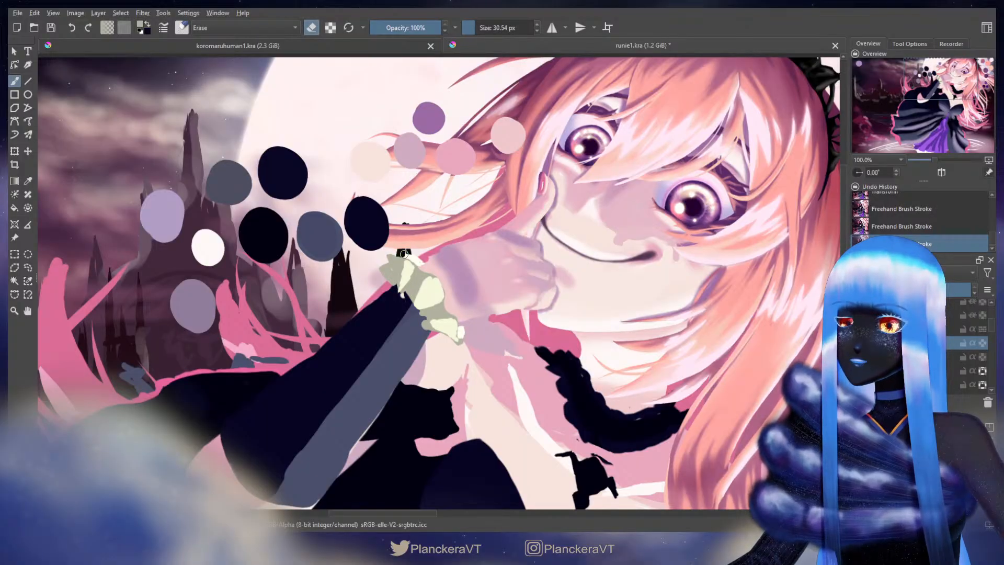
left_click_drag(415, 255, 434, 260)
key("e")
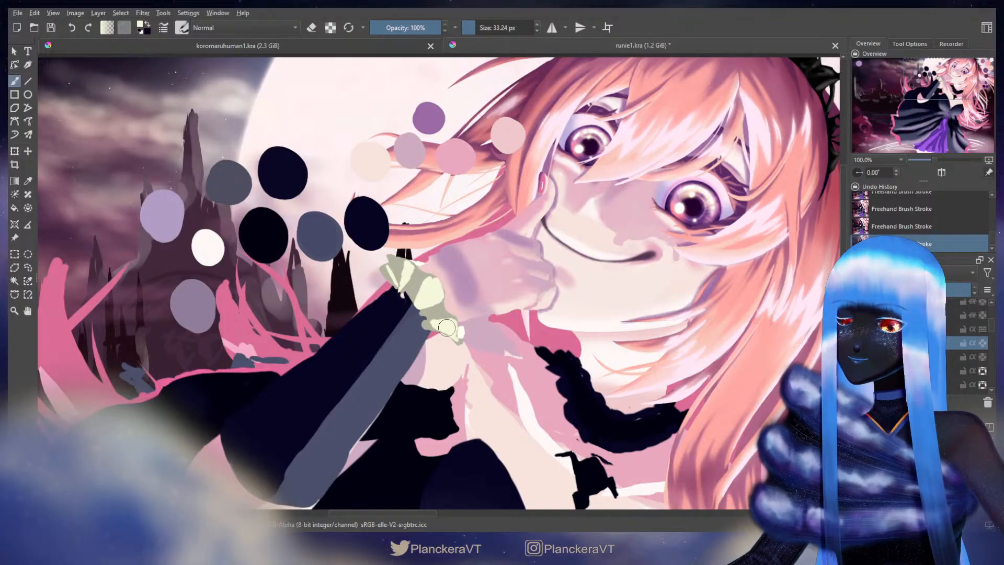
scroll(441, 316, "down", 1)
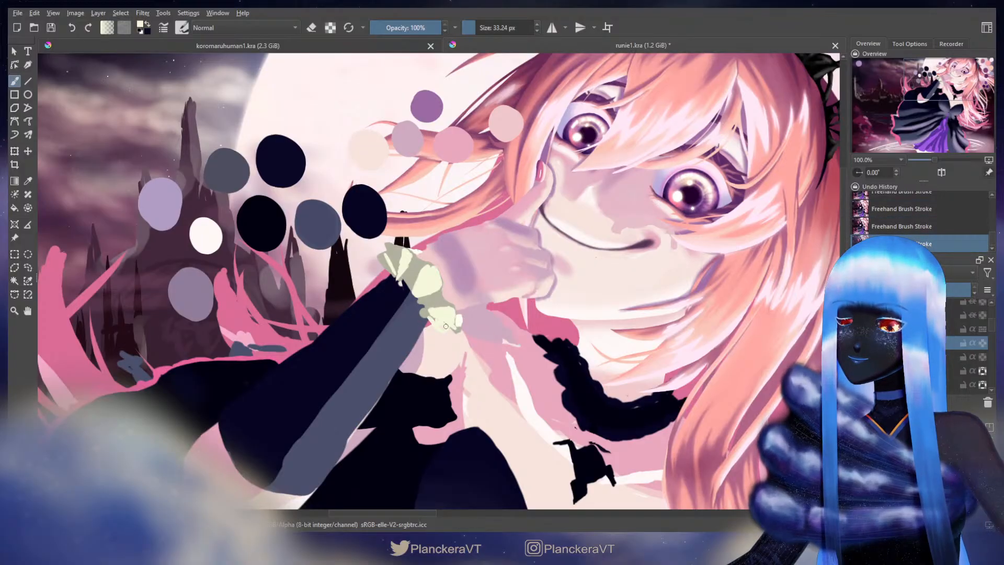
key("e")
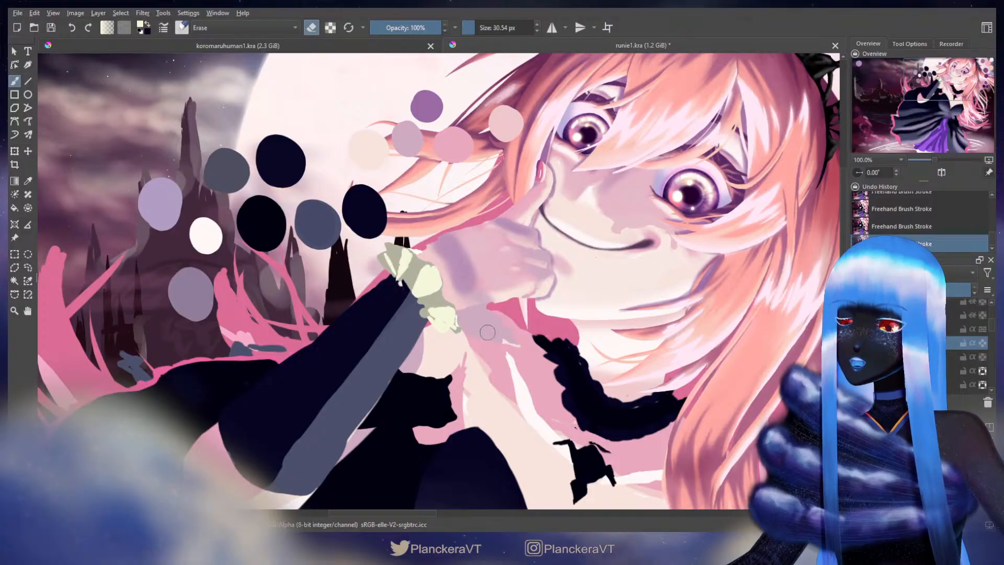
key("e")
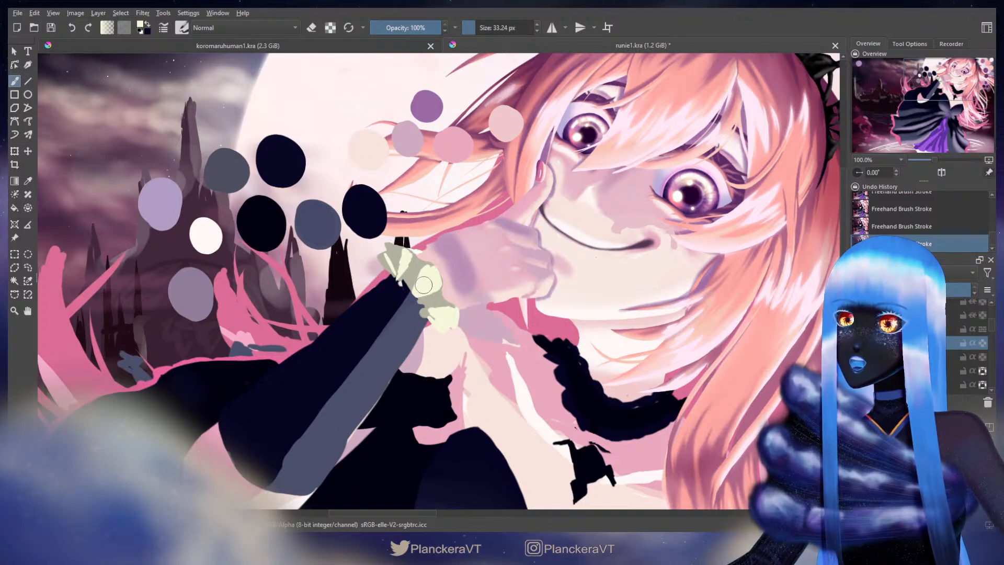
Erase the outer tip of the cuff's upper ruffle and repaint its folds slightly higher with the 33.24 px brush
key("e")
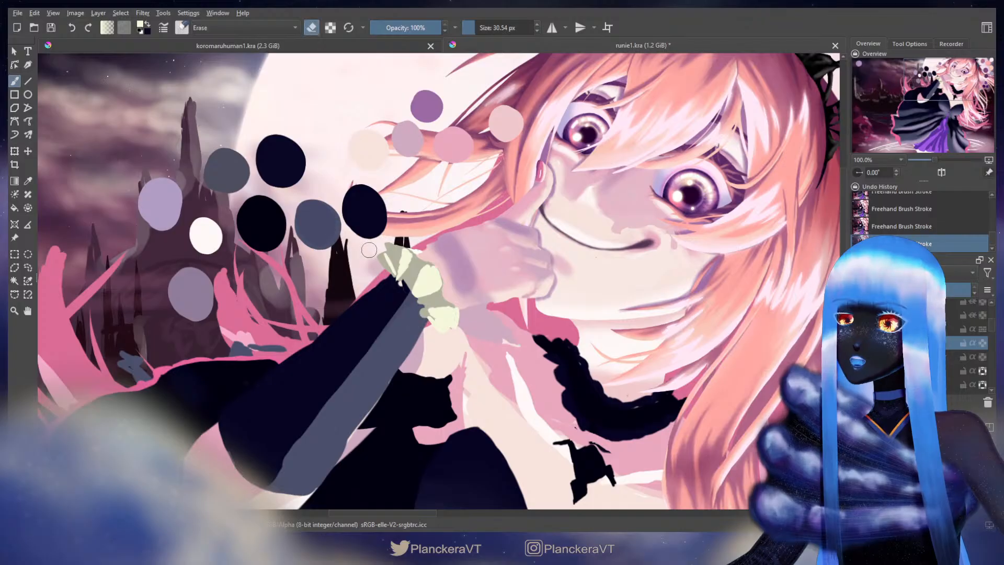
key("e")
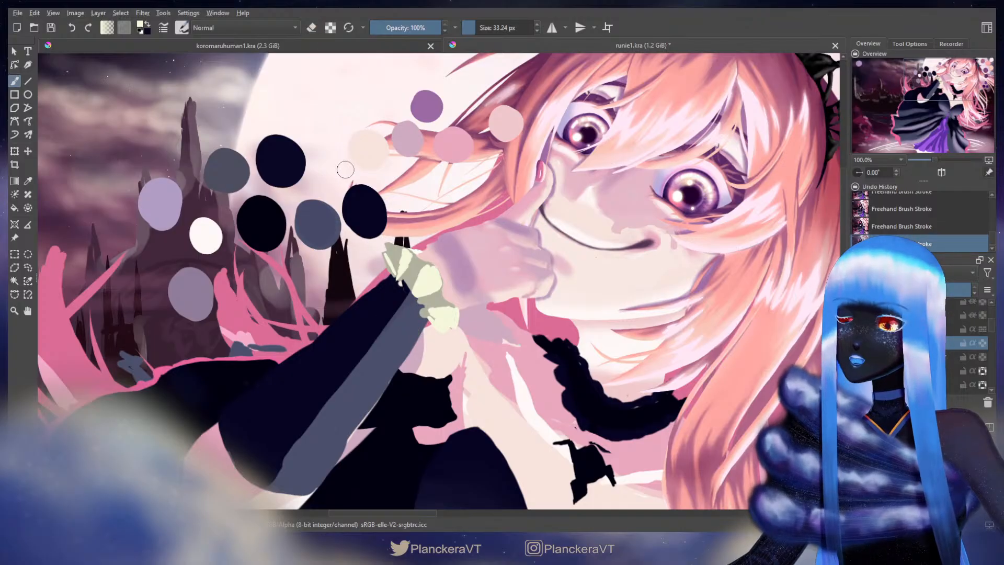
mouse_move(395, 253)
left_mouse_down()
mouse_move(381, 250)
mouse_move(421, 281)
mouse_move(440, 323)
left_mouse_up()
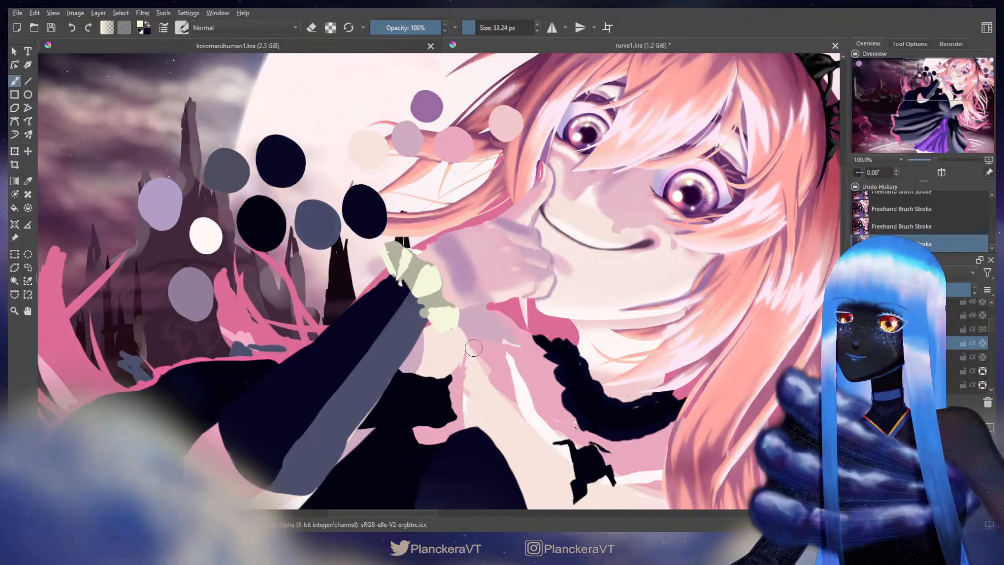
left_click_drag(414, 251, 426, 241)
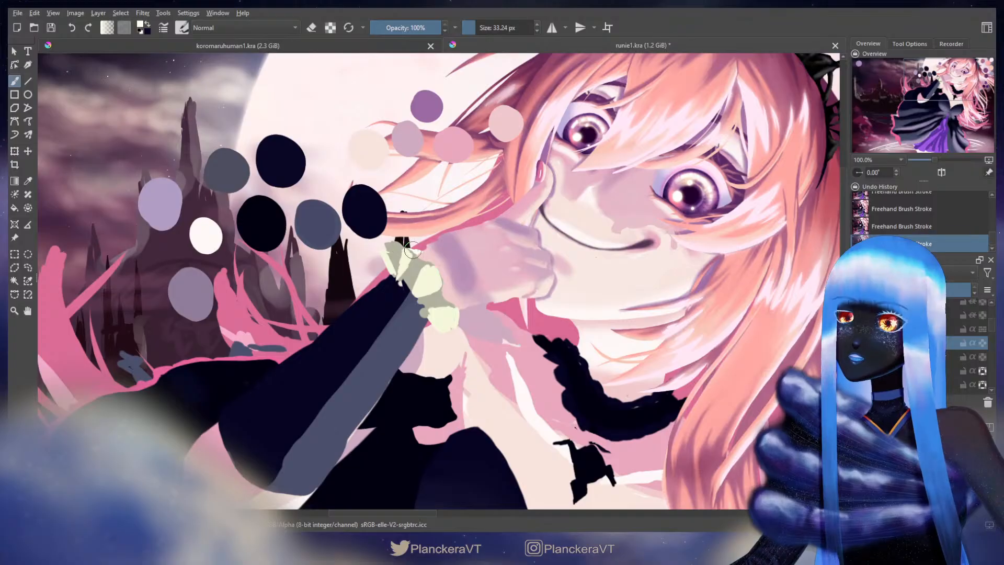
Invert the colours of the cuff's layer and trim the tip of its lower ruffle with the 30.54 px eraser
key("e")
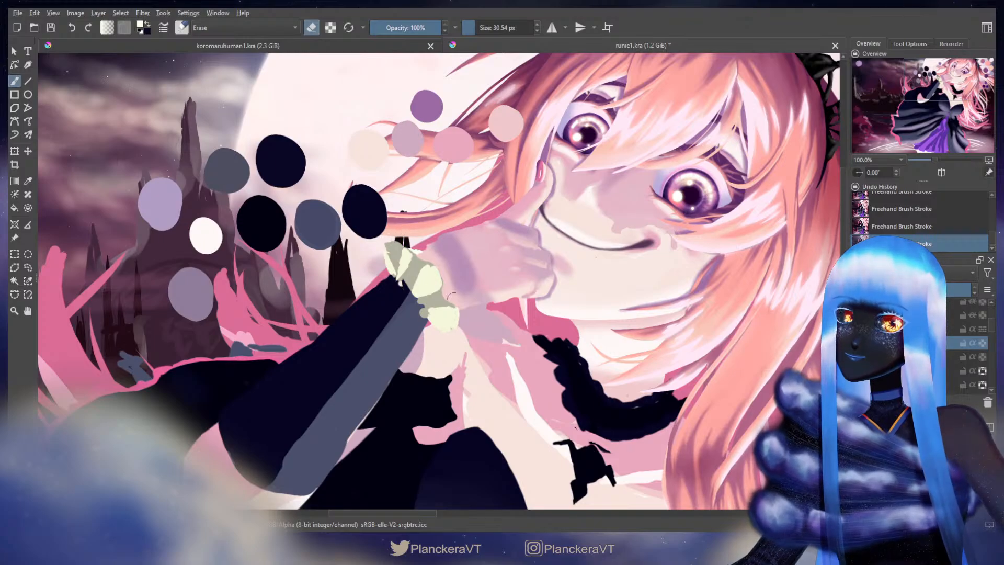
key("ctrl+i")
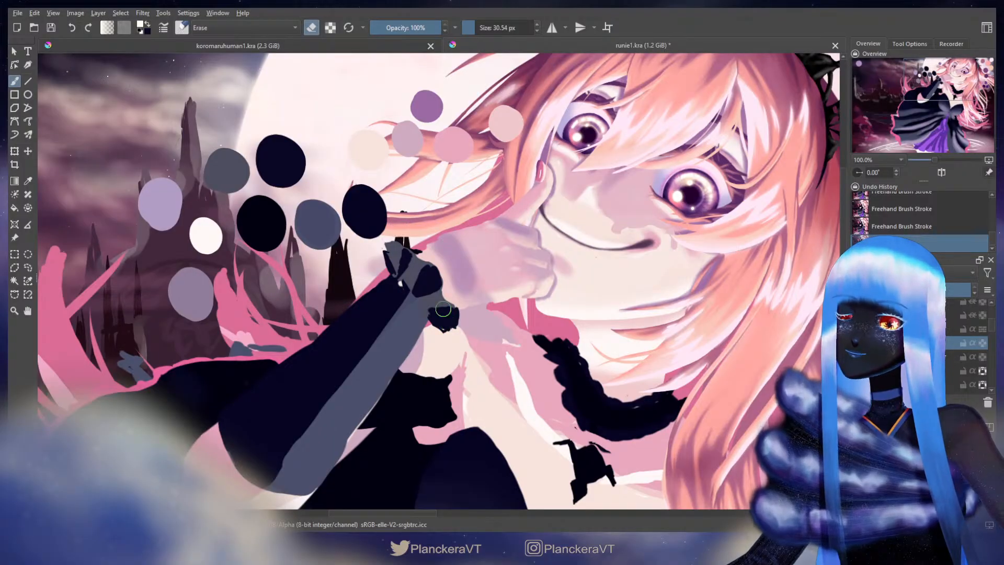
left_click_drag(450, 335, 457, 332)
key("e")
Paint grey and near-black folds into the cuff's lower ruffle with the 33.24 px brush, sampling tones from the cuff
left_click(417, 250, "ctrl")
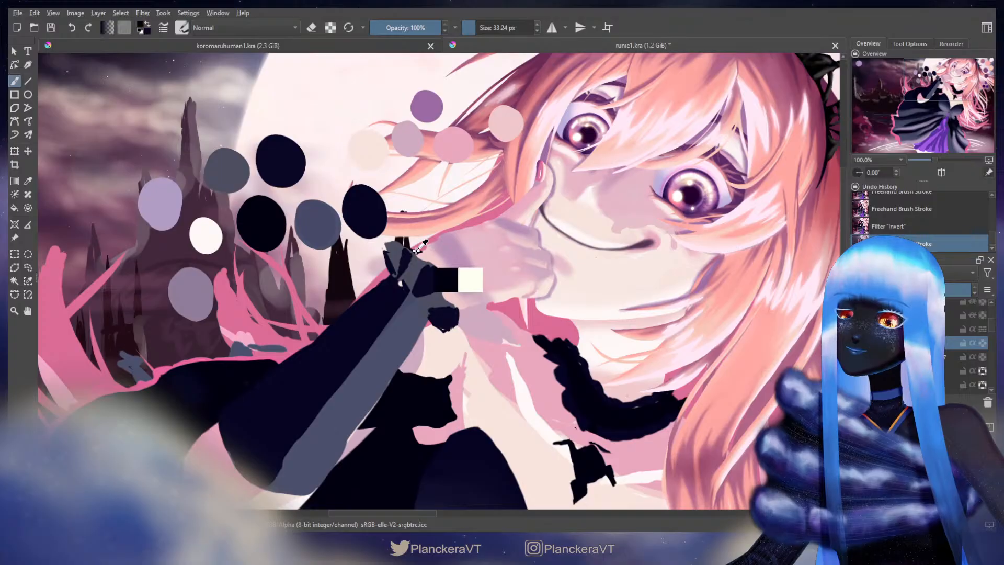
left_click_drag(447, 330, 441, 308)
left_click(431, 303, "ctrl")
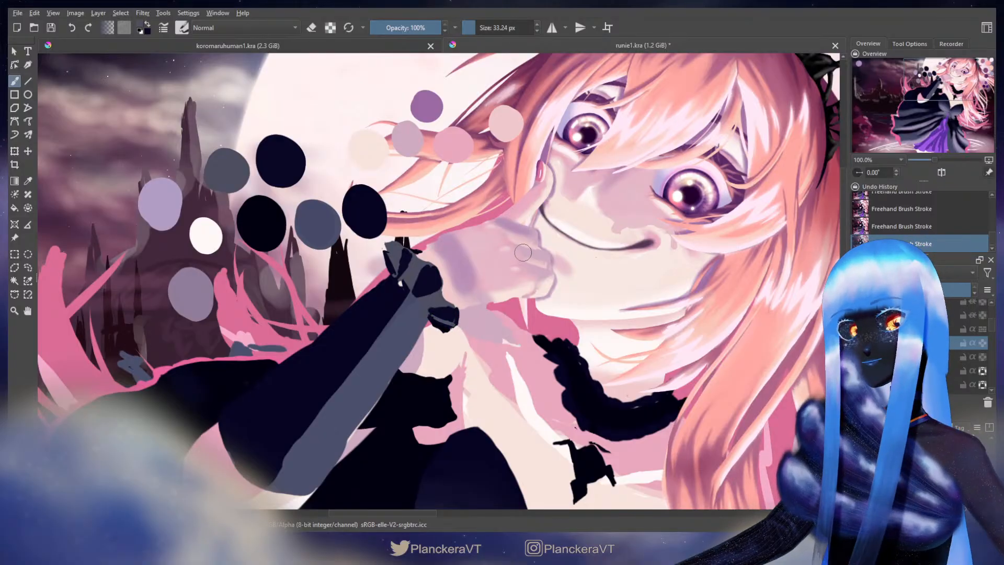
key("e")
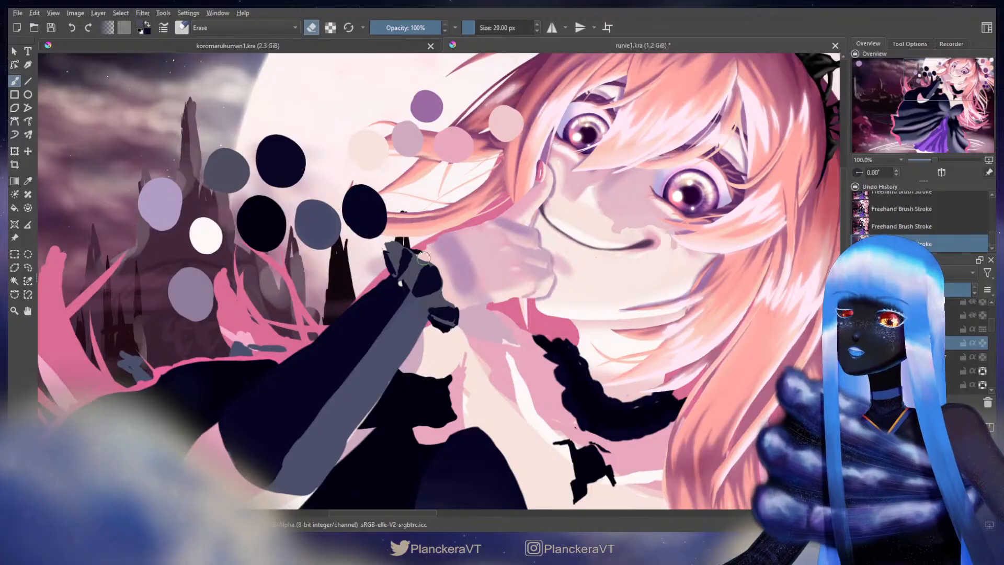
Erase a small area at the dark wrist ruffle's upper edge and sample a colour from the ruffle
left_click_drag(424, 257, 430, 258)
key("ctrl+z")
key("ctrl+shift+z")
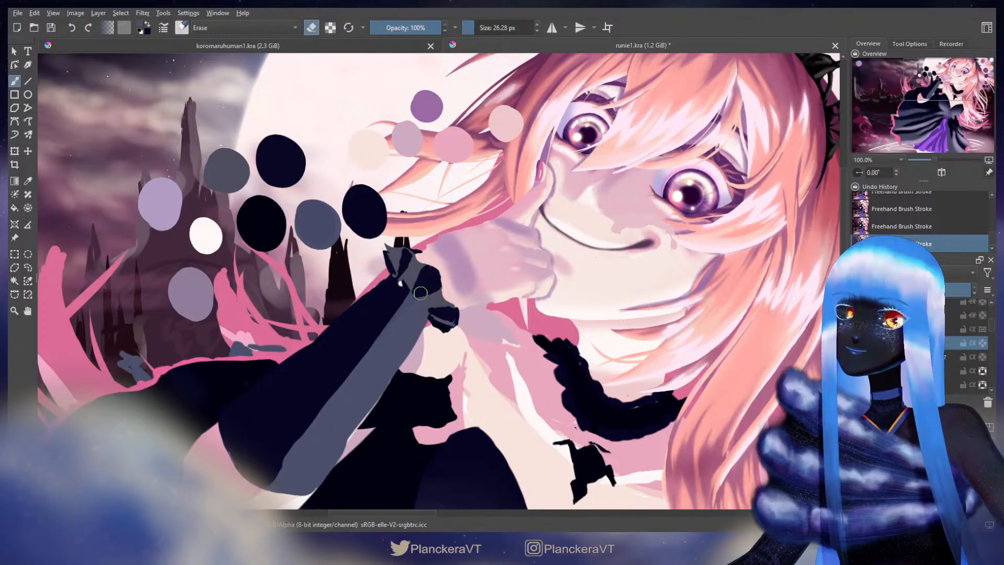
key("e")
left_click(387, 257, "ctrl")
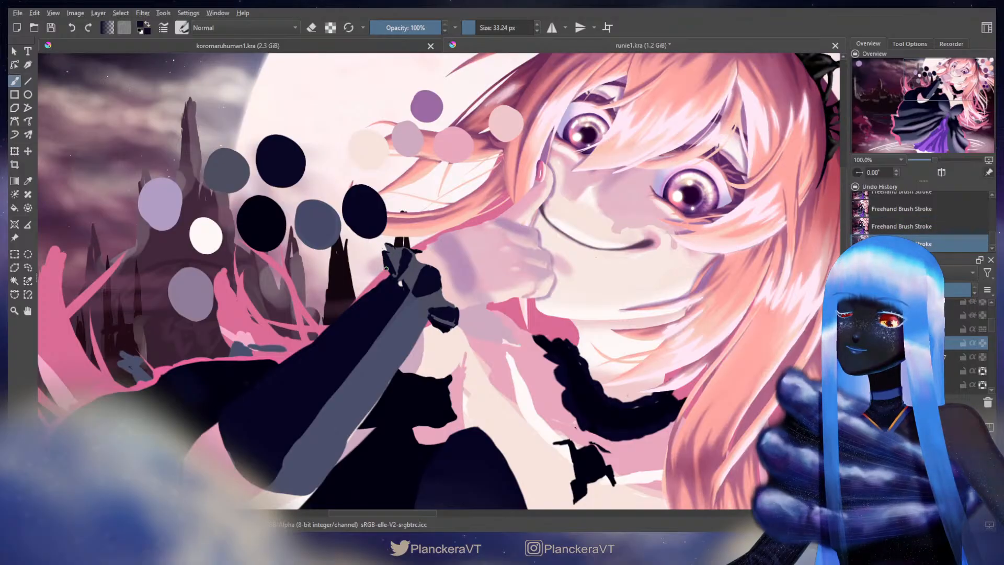
key("ctrl+z")
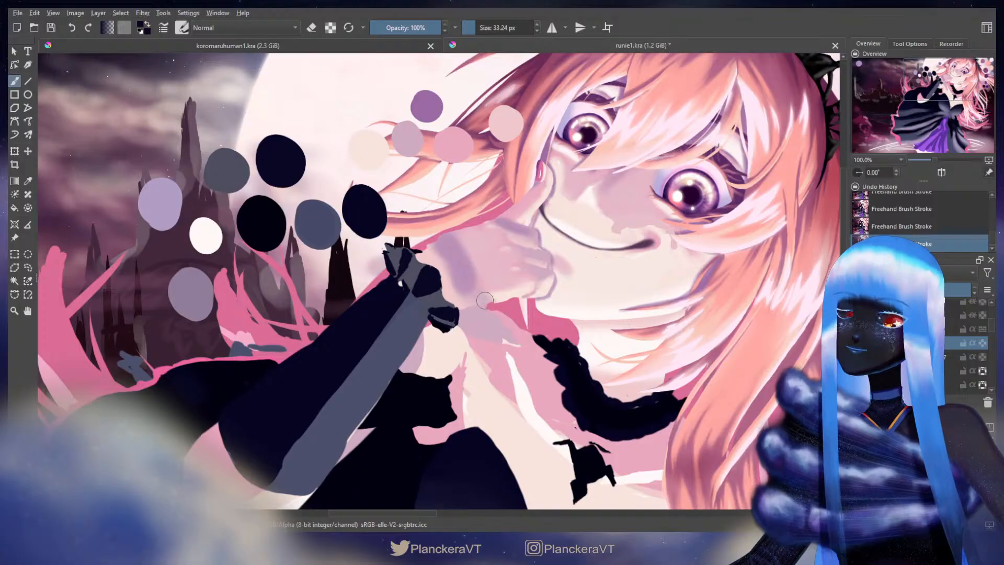
Invert the colours of the dark wrist ruffle and make the layer beneath it active
key("ctrl+i")
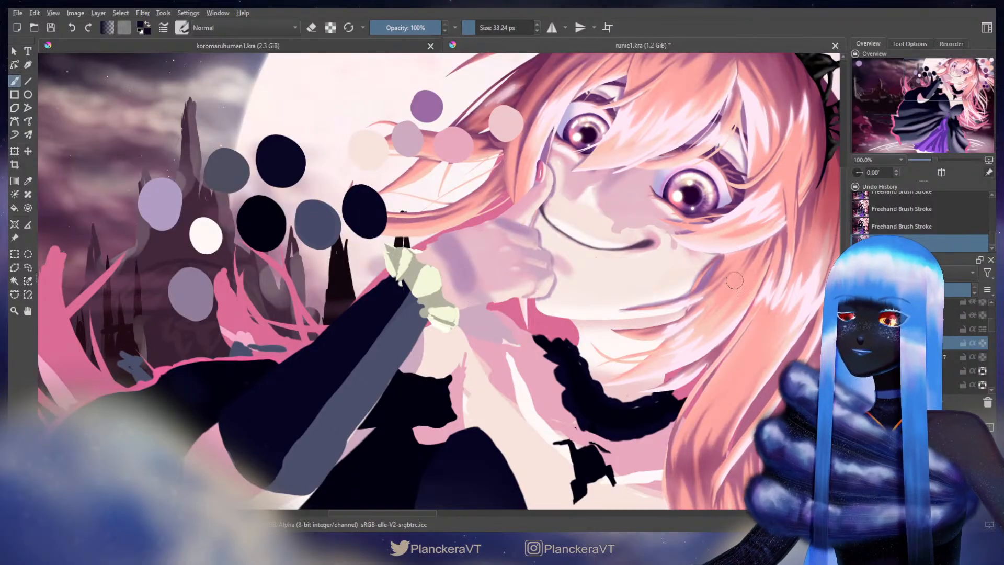
left_click(907, 357)
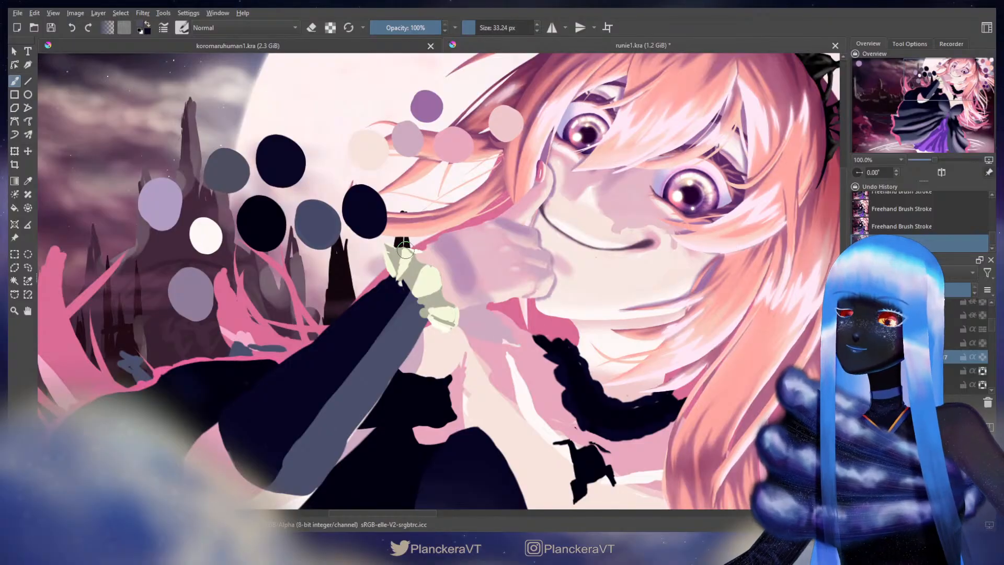
mouse_move(689, 345)
left_mouse_down()
mouse_move(598, 305)
mouse_move(574, 305)
left_mouse_up()
left_click_drag(456, 212, 525, 270)
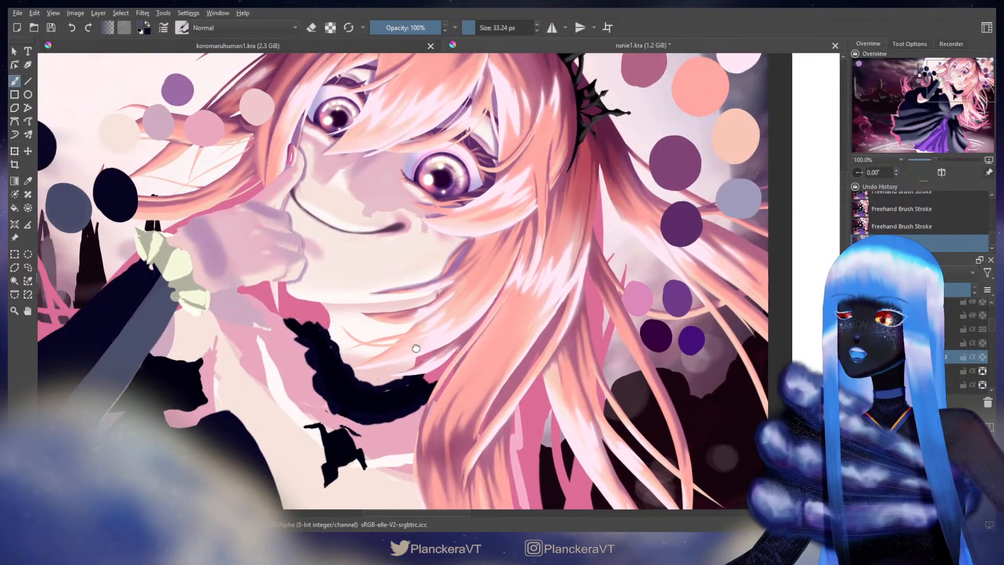
left_click_drag(221, 348, 320, 314)
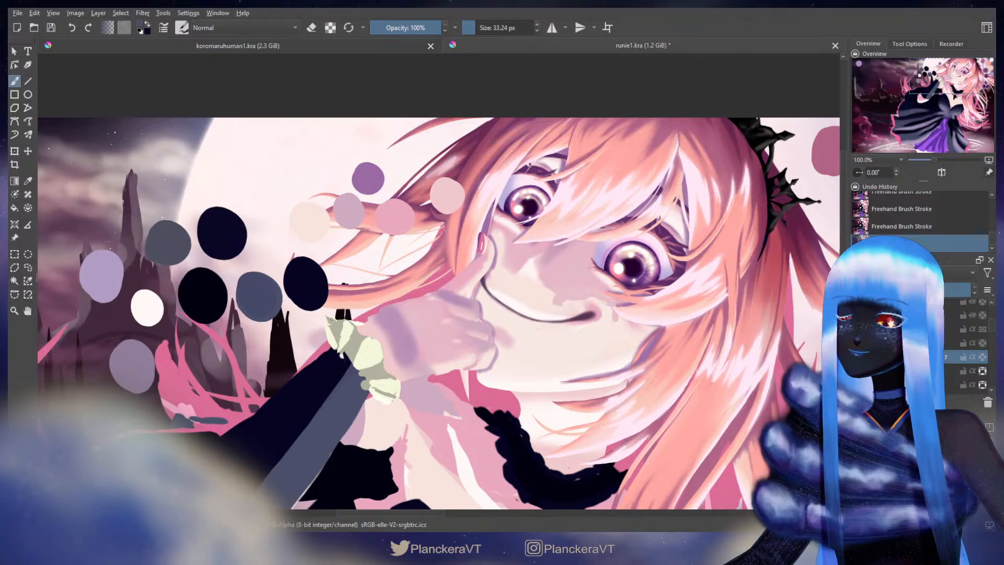
key("ctrl+z")
key("ctrl+shift+z")
key("ctrl+z")
key("ctrl+shift+z")
key("ctrl+z")
key("ctrl+shift+z")
Try to paint a grey back ruffle behind the light ruffle, along the hand side of the wrist
mouse_move(331, 302)
left_mouse_down()
mouse_move(386, 322)
mouse_move(404, 361)
left_mouse_up()
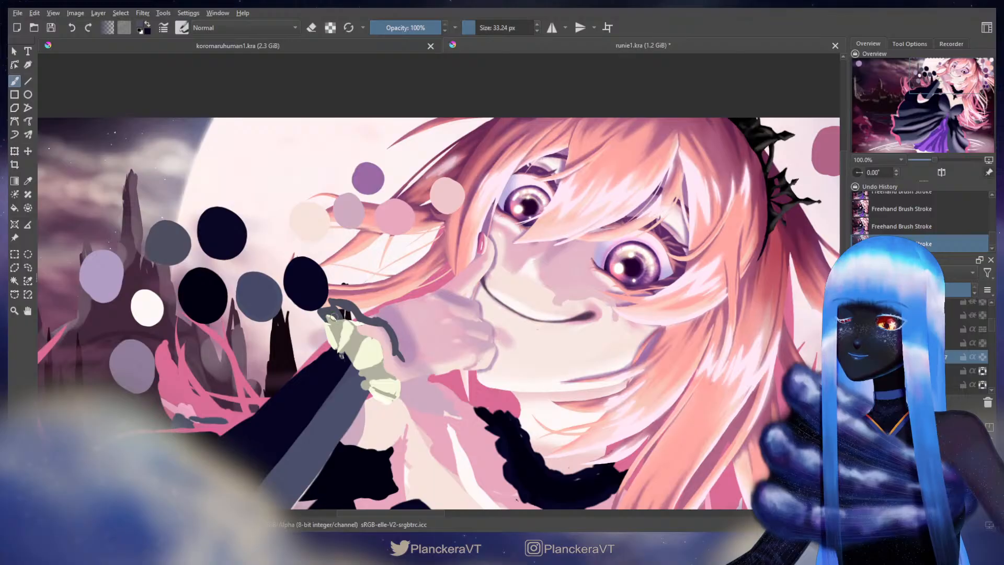
scroll(367, 325, "down", 3)
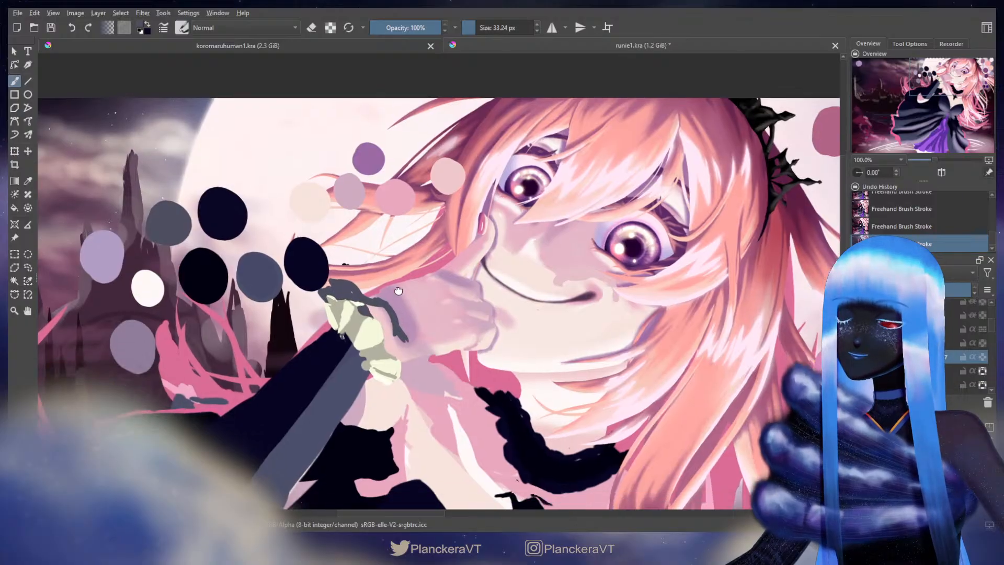
key("ctrl+z")
mouse_move(402, 283)
left_mouse_down()
mouse_move(412, 300)
mouse_move(394, 322)
mouse_move(403, 331)
mouse_move(408, 300)
mouse_move(395, 319)
mouse_move(406, 331)
mouse_move(417, 320)
mouse_move(409, 289)
mouse_move(383, 247)
mouse_move(370, 253)
mouse_move(412, 318)
left_mouse_up()
key("ctrl+z")
key("ctrl+z")
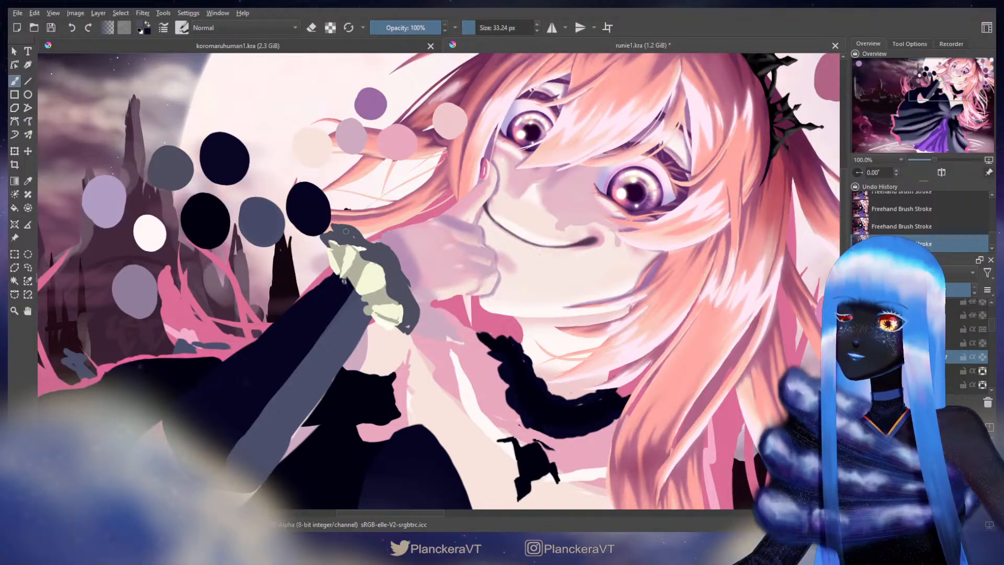
left_click_drag(363, 237, 401, 271)
key("ctrl+z")
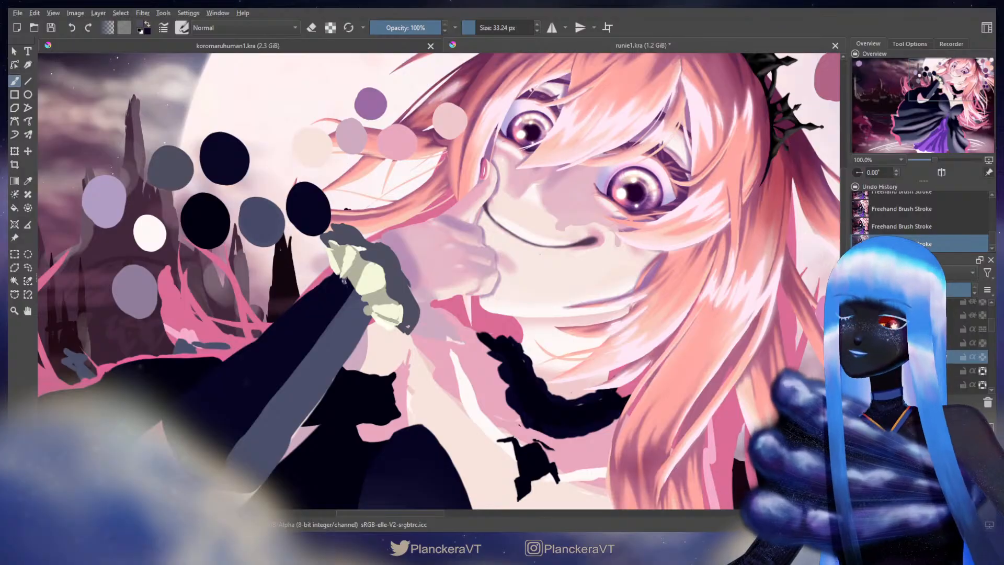
key("ctrl+z")
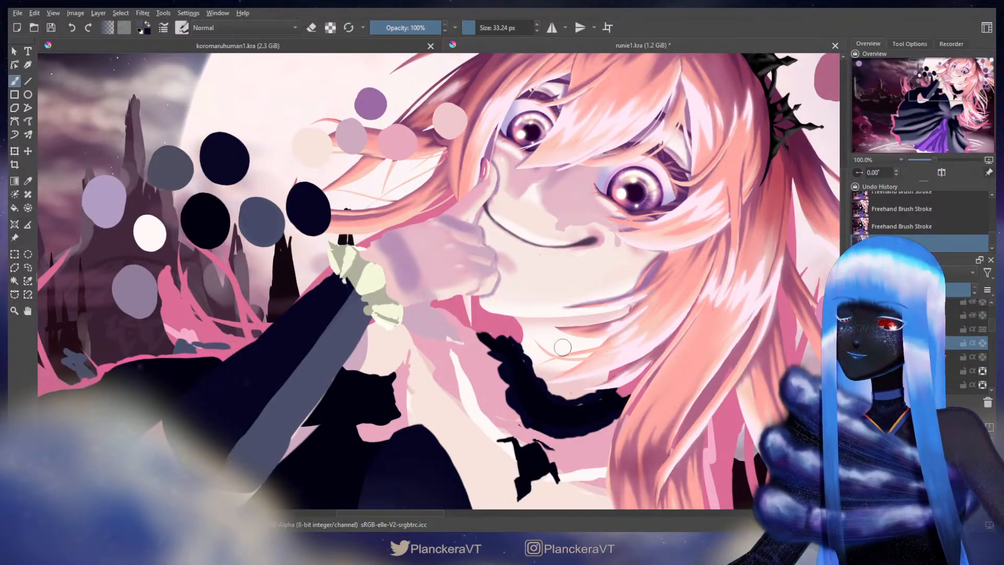
Erase the ragged lower edge of the light wrist ruffle and adjust its fit with the Transform tool
key("e")
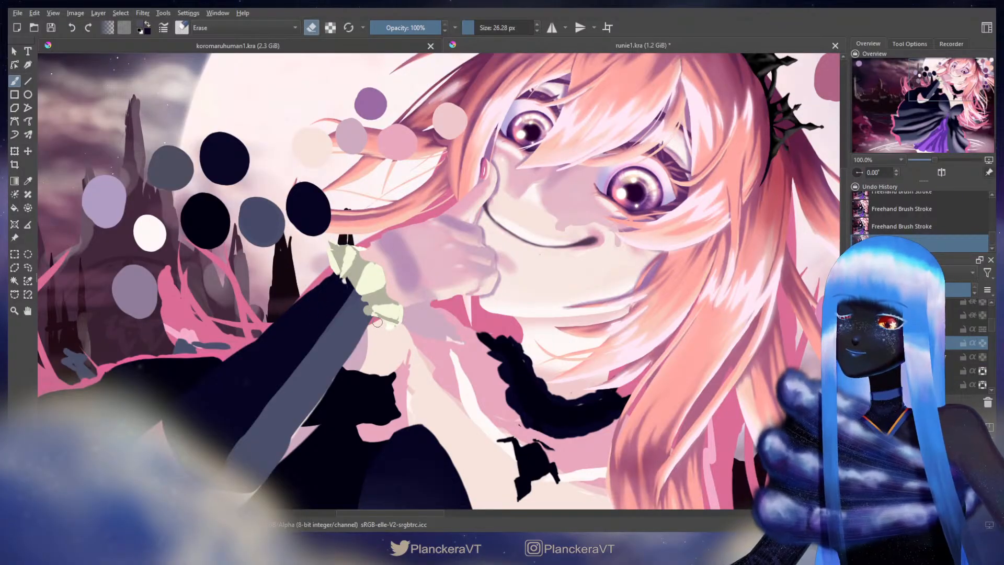
mouse_move(389, 326)
left_mouse_down()
mouse_move(312, 271)
mouse_move(338, 296)
left_mouse_up()
key("e")
key("ctrl+t")
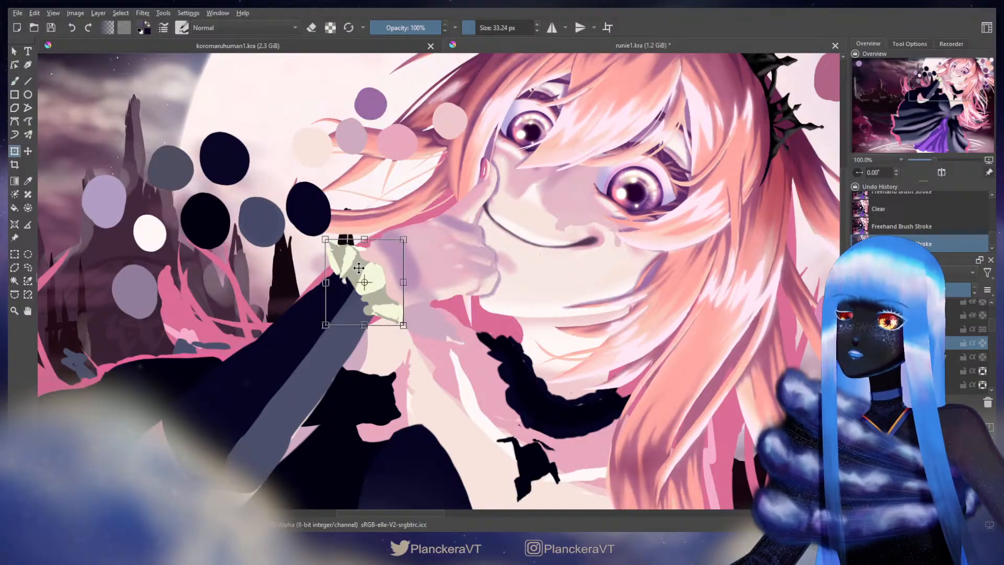
key("b")
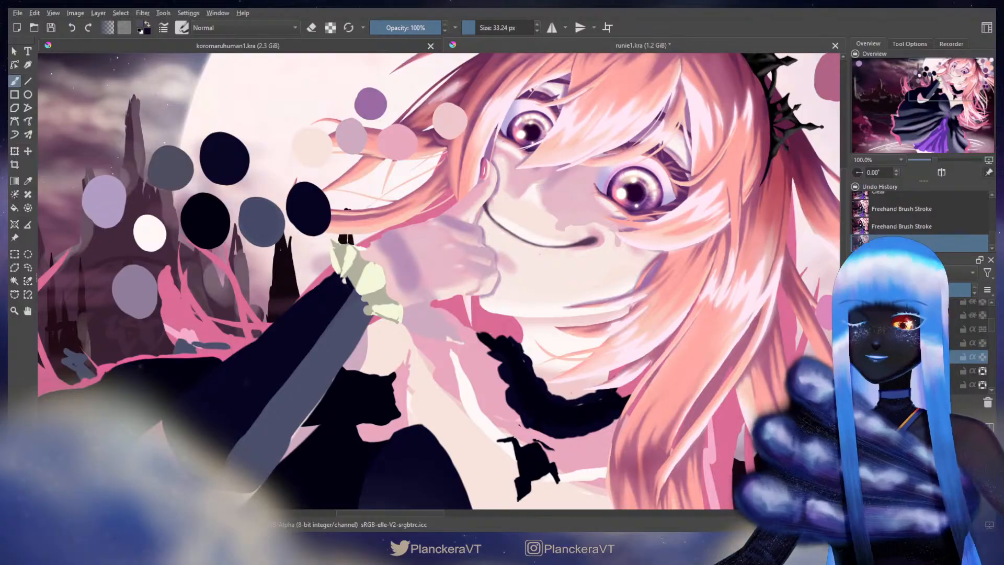
Paint a grey back ruffle on the layer below the light ruffle, curving around the hand side of the wrist
mouse_move(331, 236)
left_mouse_down()
mouse_move(344, 278)
mouse_move(341, 210)
mouse_move(337, 224)
mouse_move(379, 246)
mouse_move(366, 247)
mouse_move(386, 270)
mouse_move(381, 250)
mouse_move(373, 250)
mouse_move(389, 272)
mouse_move(386, 255)
mouse_move(402, 301)
mouse_move(392, 311)
mouse_move(408, 321)
mouse_move(406, 296)
mouse_move(409, 314)
mouse_move(395, 276)
mouse_move(388, 279)
mouse_move(408, 312)
mouse_move(405, 288)
left_mouse_up()
key("ctrl+z")
key("ctrl+z")
key("ctrl+z")
key("ctrl+z")
left_click_drag(374, 245, 391, 265)
mouse_move(347, 231)
left_mouse_down()
mouse_move(364, 253)
mouse_move(351, 231)
mouse_move(383, 264)
left_mouse_up()
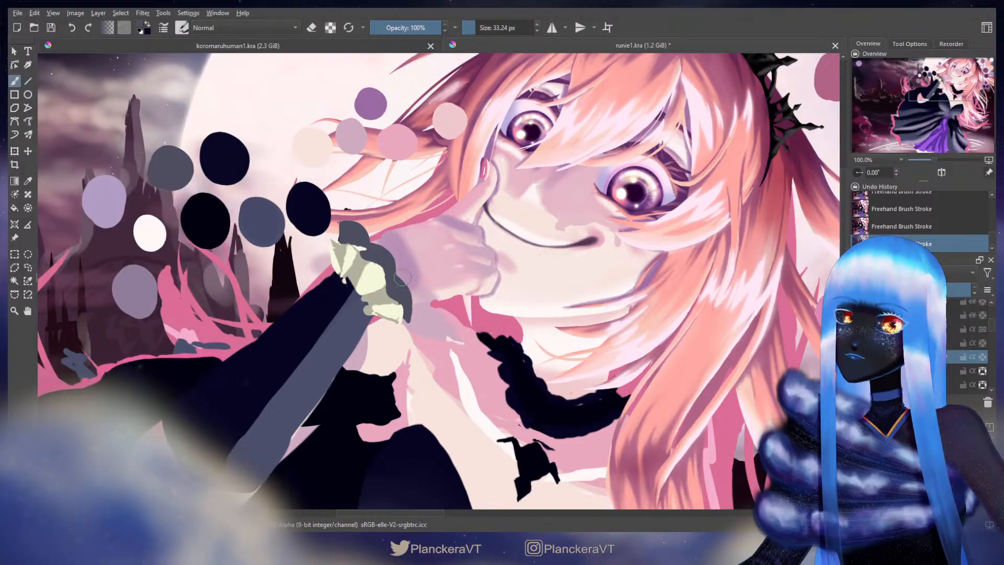
Erase the grey ruffle's bulging upper corner and repaint its outer edge with rounded lobes
key("e")
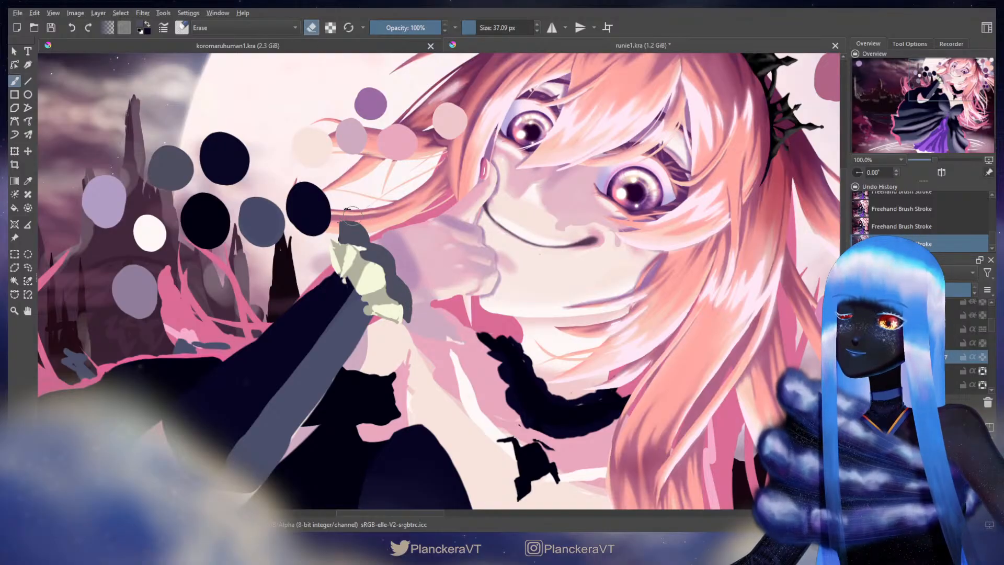
left_click_drag(365, 225, 400, 249)
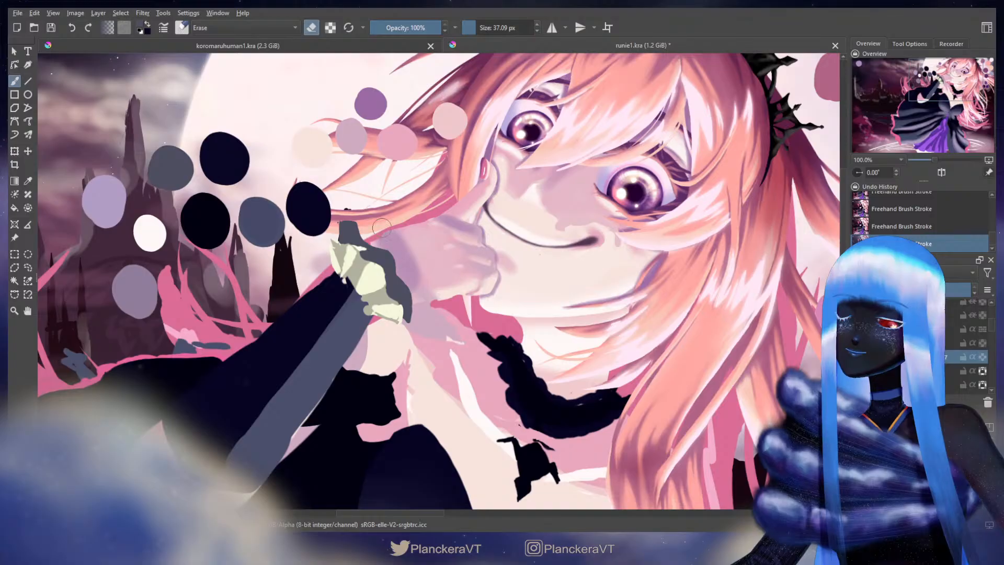
key("e")
left_click_drag(382, 251, 404, 299)
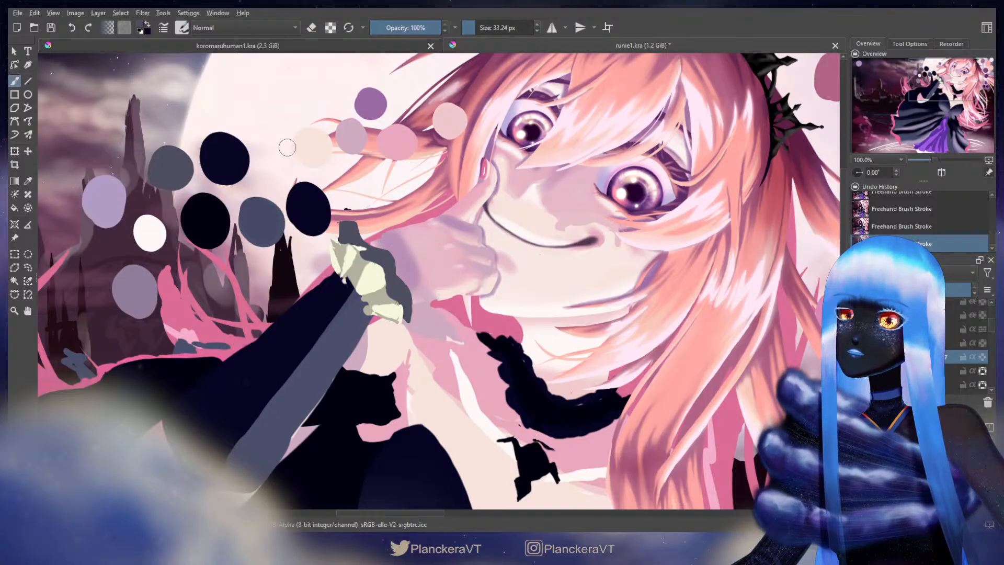
mouse_move(364, 238)
left_mouse_down()
mouse_move(380, 255)
mouse_move(355, 228)
mouse_move(386, 256)
mouse_move(372, 233)
mouse_move(341, 224)
mouse_move(392, 257)
left_mouse_up()
key("ctrl+z")
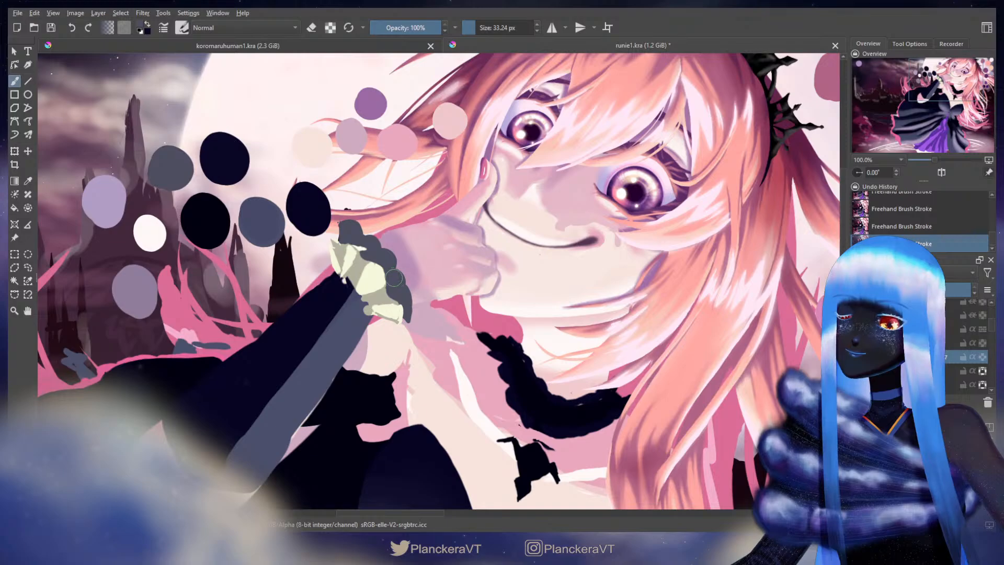
Transform the grey back ruffle to fit the wrist and touch up its upper tip with the brush
key("e")
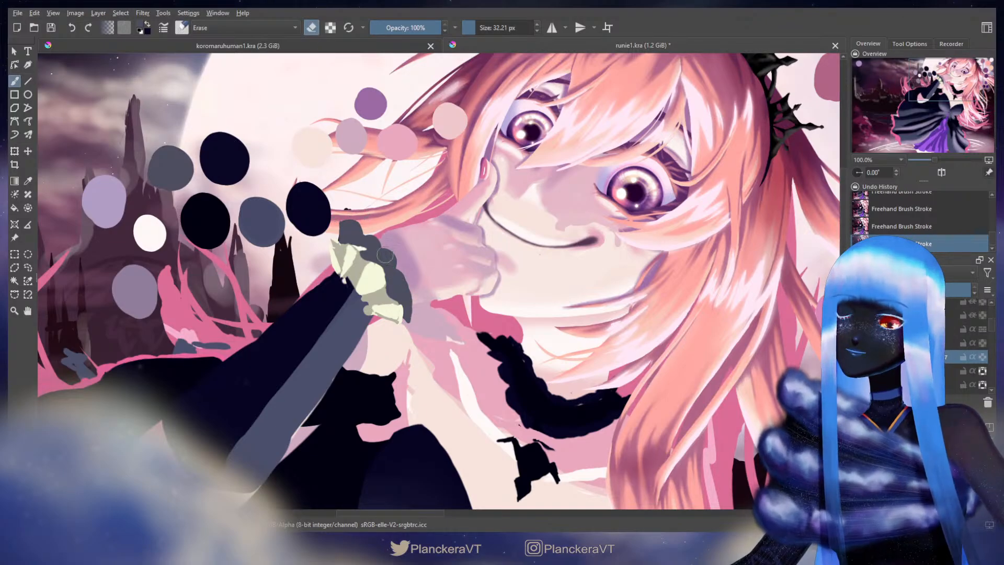
key("e")
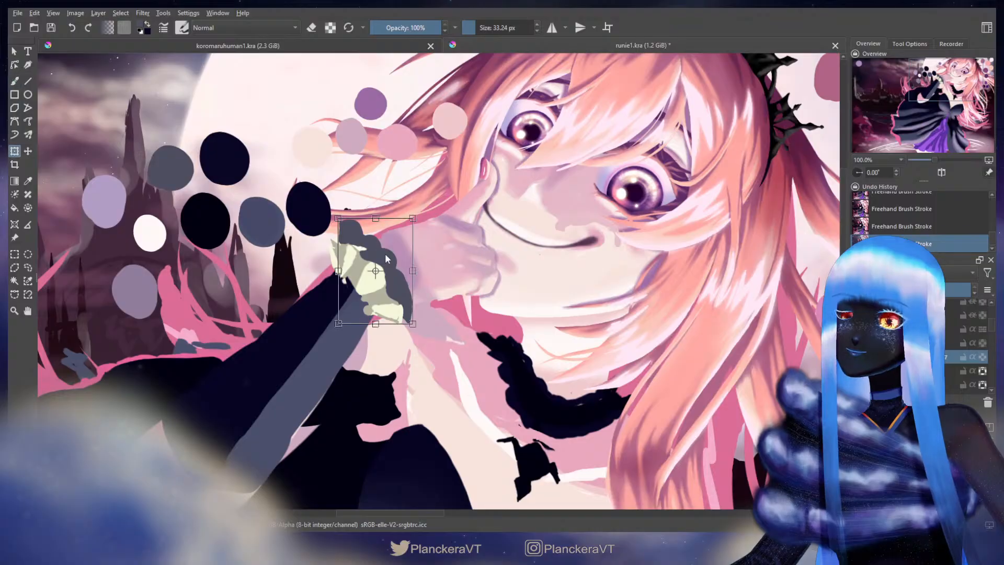
key("ctrl+t")
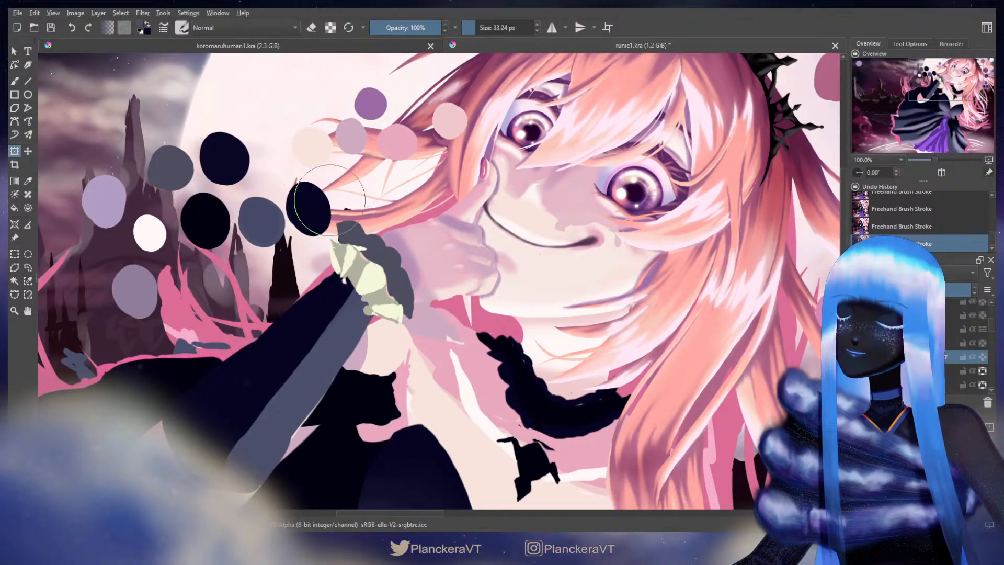
key("b")
left_click_drag(339, 226, 346, 238)
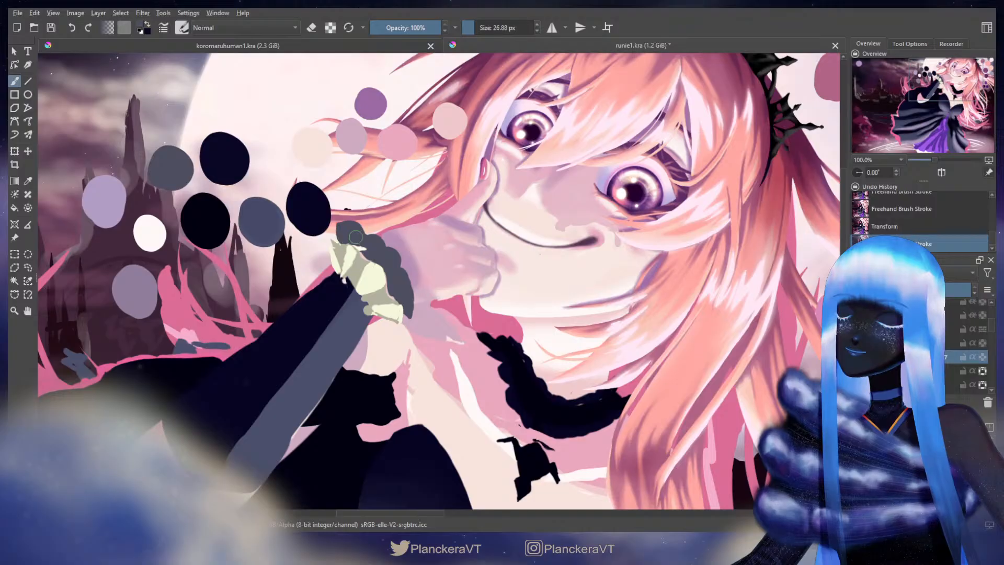
Erase along the grey ruffle's outer edge to shape it into a wavy frill
key("e")
key("ctrl+t")
key("b")
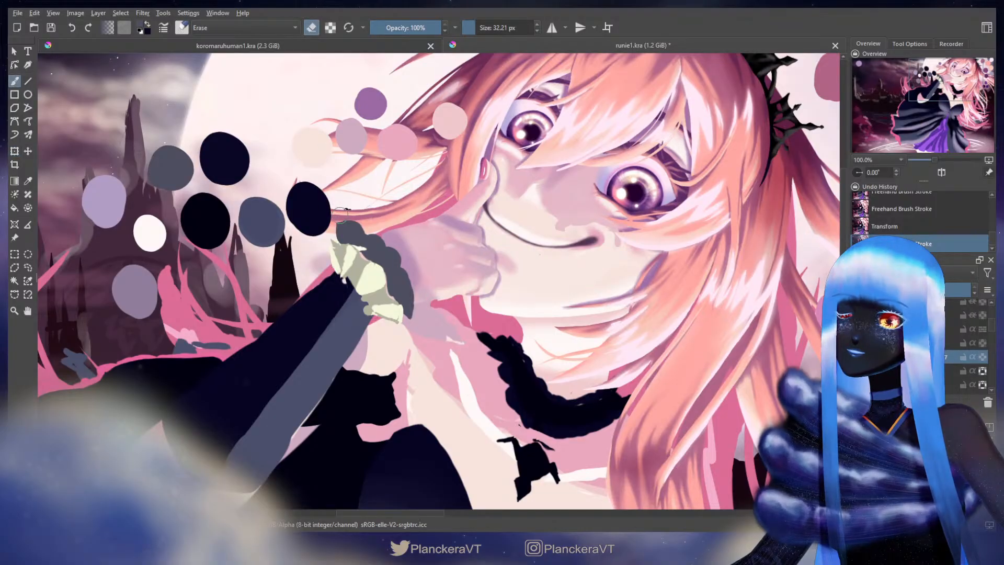
mouse_move(350, 222)
left_mouse_down()
mouse_move(373, 230)
mouse_move(352, 222)
mouse_move(386, 235)
mouse_move(373, 231)
mouse_move(409, 263)
mouse_move(422, 311)
mouse_move(409, 288)
mouse_move(411, 314)
left_mouse_up()
key("e")
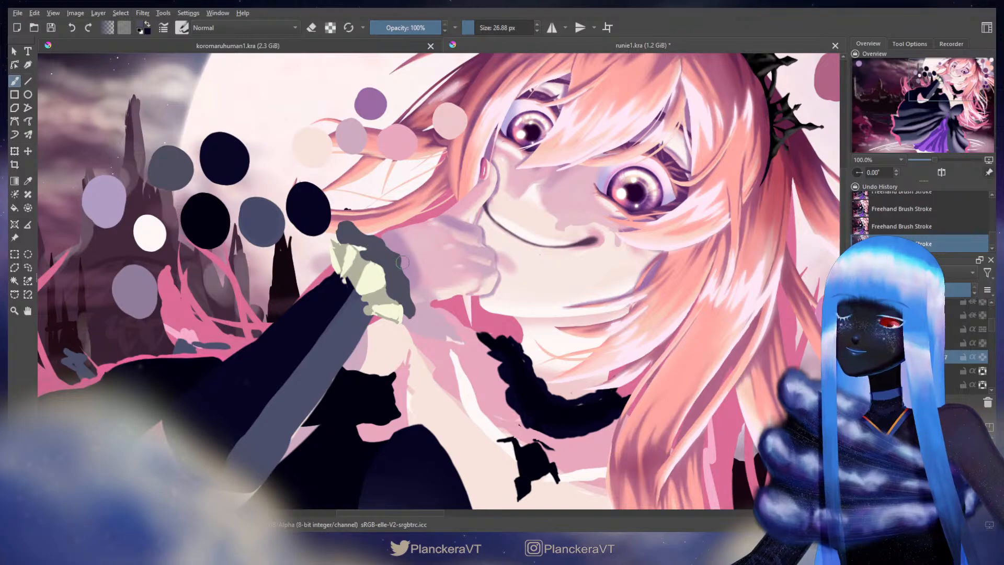
Transform the grey back ruffle and the light front ruffle to refine their fit around the wrist
key("ctrl+t")
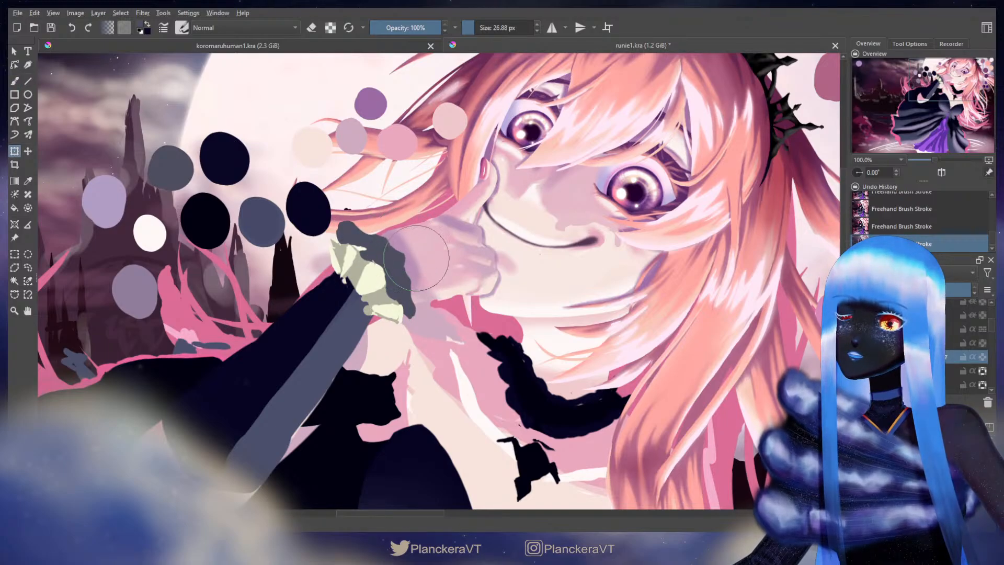
left_click(908, 343)
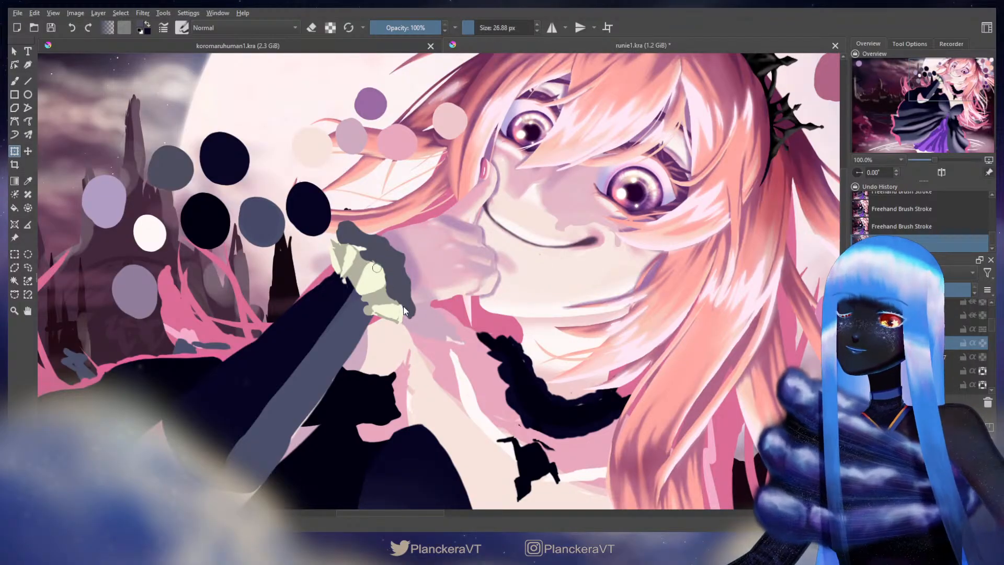
left_click(386, 286)
key("b")
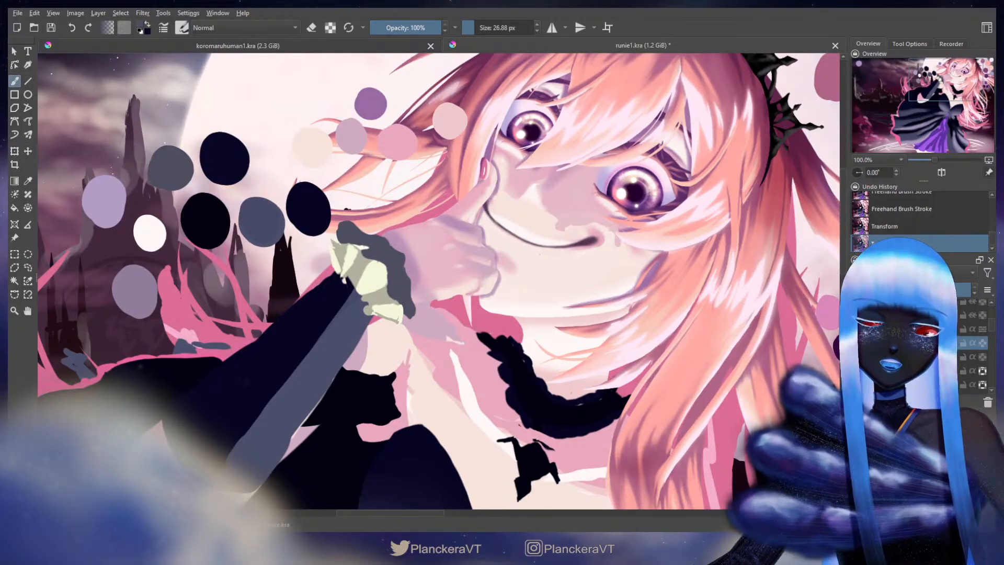
Set the brush colour to magenta and draw three curved contour guides across the upper forearm sleeve on a new layer
left_click(141, 25)
left_click(487, 246)
left_click(406, 249)
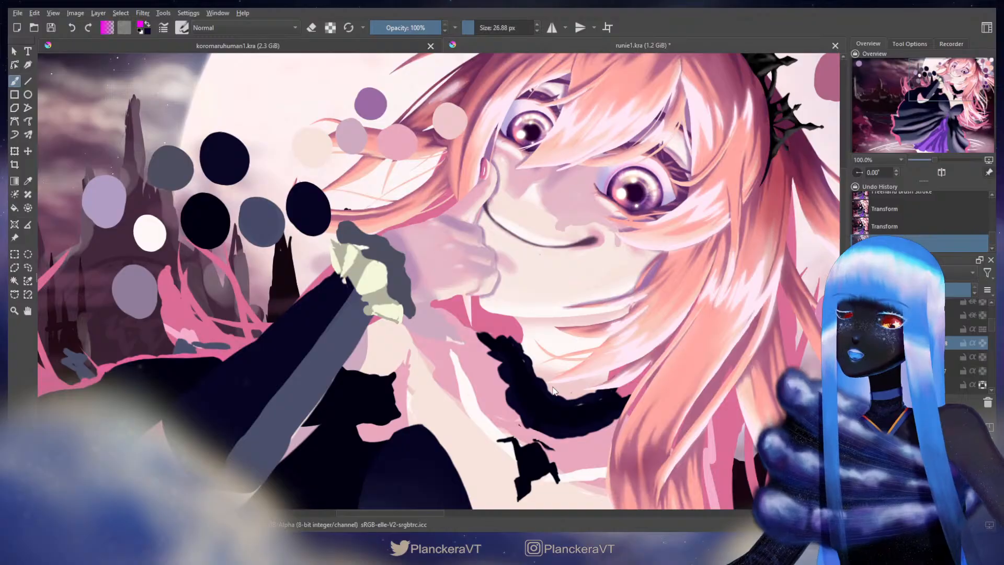
left_click_drag(265, 323, 337, 367)
left_click_drag(300, 295, 366, 337)
left_click_drag(324, 271, 372, 329)
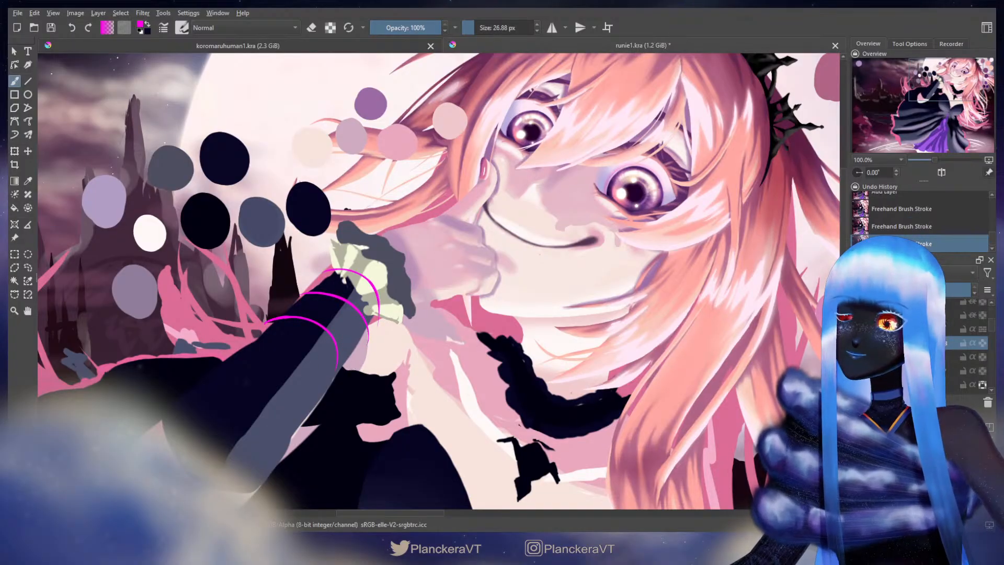
Draw thin magenta contour arcs over the wrist ruffle and across the base of the hand
left_click_drag(321, 248, 410, 312)
key("ctrl+z")
key("ctrl+z")
key("ctrl+shift+z")
left_click_drag(322, 248, 411, 298)
left_click_drag(359, 226, 429, 278)
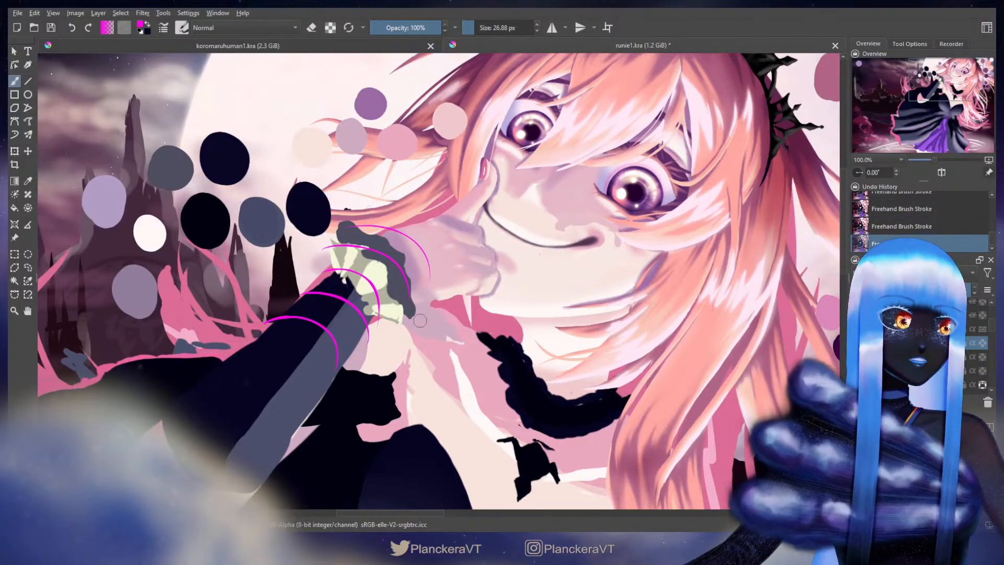
Continue the magenta contour arcs down the sleeve toward the elbow
left_click_drag(438, 269, 559, 167)
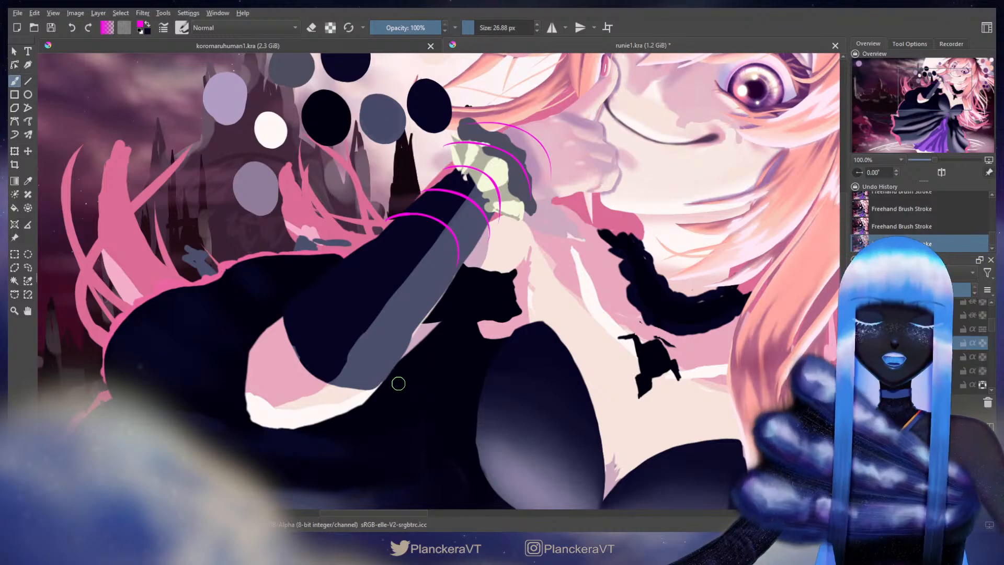
left_click_drag(361, 246, 422, 259)
key("ctrl+z")
left_click_drag(340, 256, 386, 247)
mouse_move(293, 297)
left_mouse_down()
mouse_move(362, 291)
mouse_move(397, 348)
mouse_move(370, 301)
left_mouse_up()
Try lengthwise magenta guide lines along the sleeve from elbow to wrist
left_click_drag(314, 402, 440, 223)
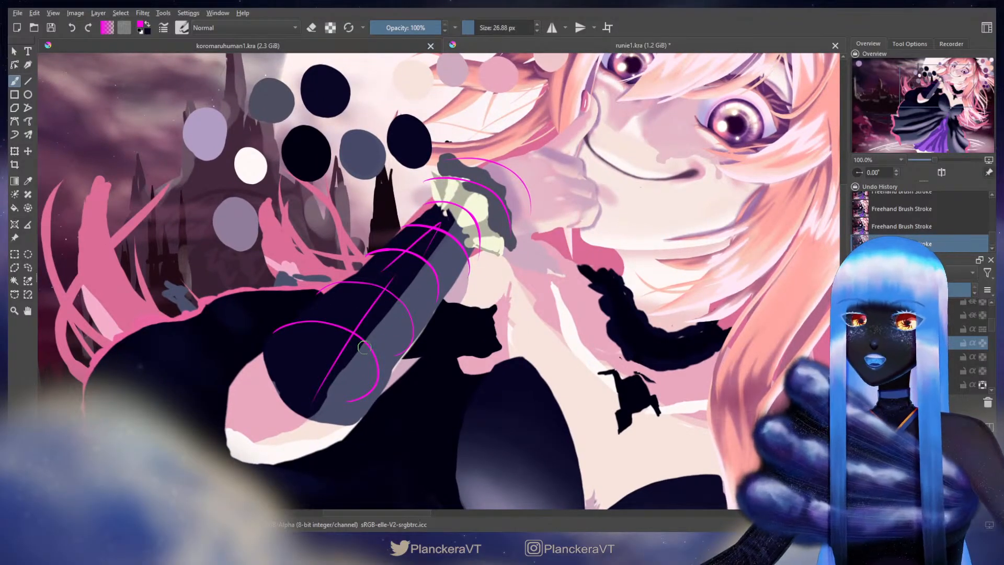
key("ctrl+z")
key("ctrl+z")
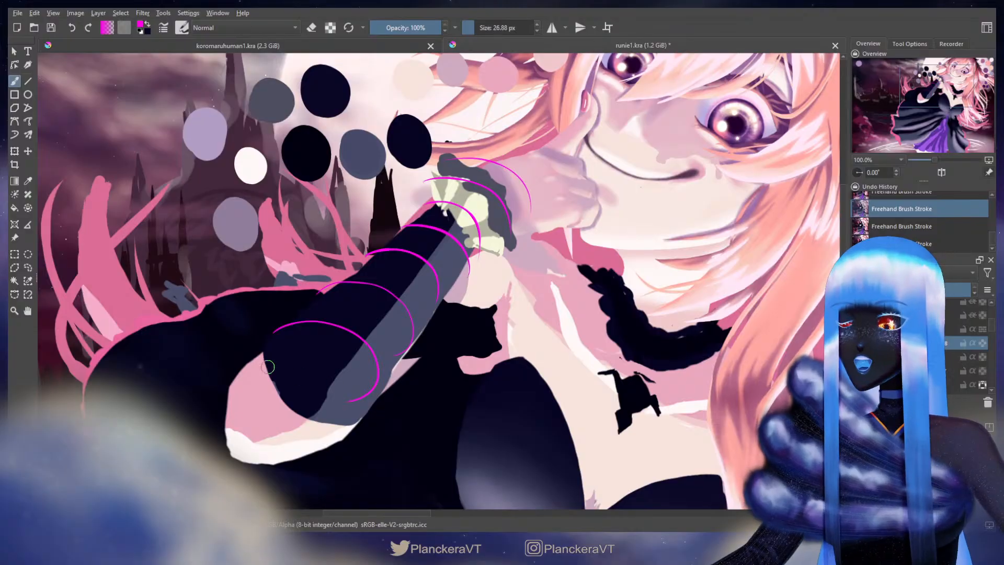
Try magenta guide curves around the lower elbow opening of the sleeve
mouse_move(274, 345)
left_mouse_down()
mouse_move(334, 413)
mouse_move(363, 409)
mouse_move(352, 410)
mouse_move(385, 378)
left_mouse_up()
key("ctrl+z")
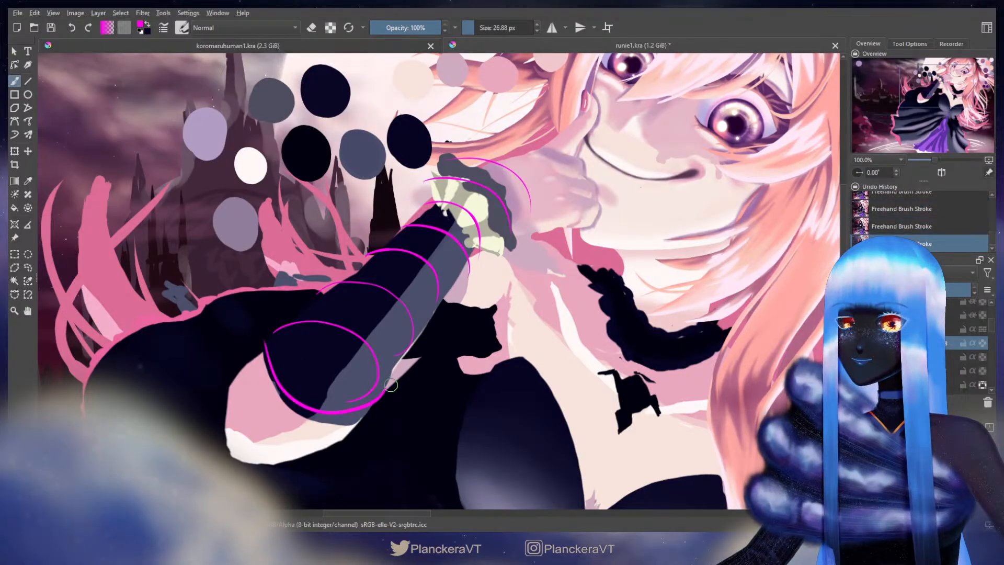
key("ctrl+z")
left_click_drag(390, 385, 452, 319)
mouse_move(309, 291)
left_mouse_down()
mouse_move(312, 305)
mouse_move(440, 354)
left_mouse_up()
key("ctrl+z")
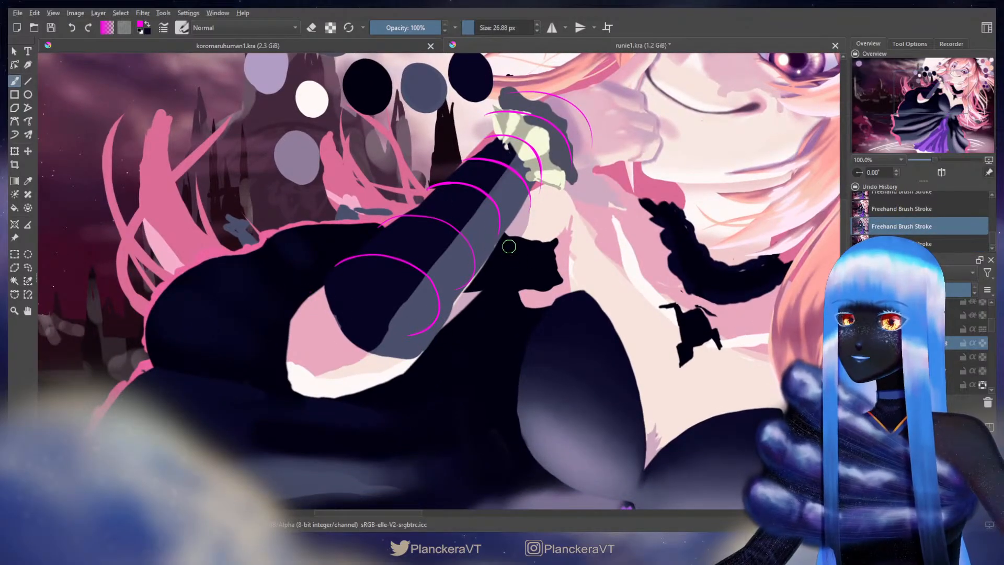
Try short magenta guide marks across the middle of the forearm sleeve
left_click_drag(458, 203, 526, 236)
key("ctrl+z")
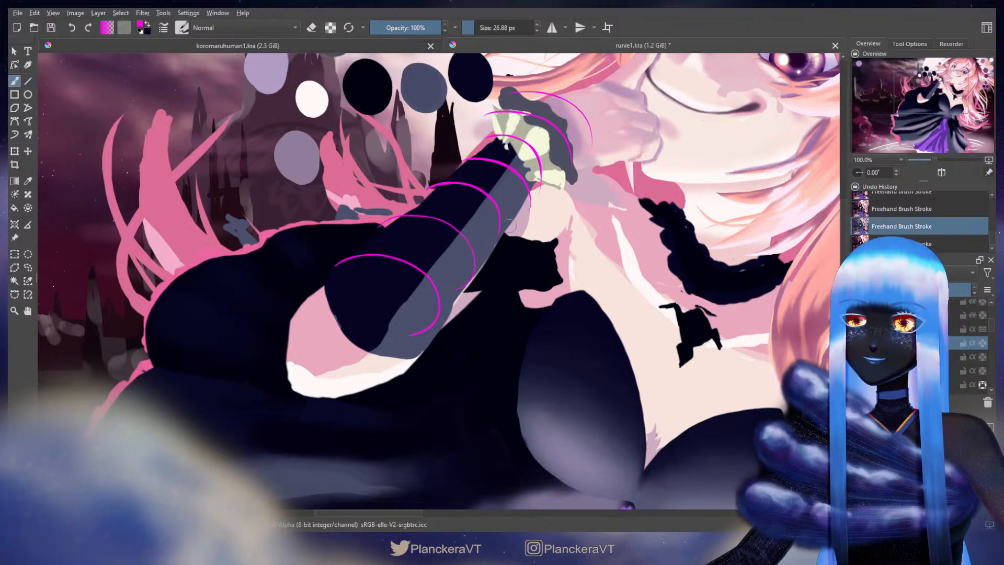
key("ctrl+shift+z")
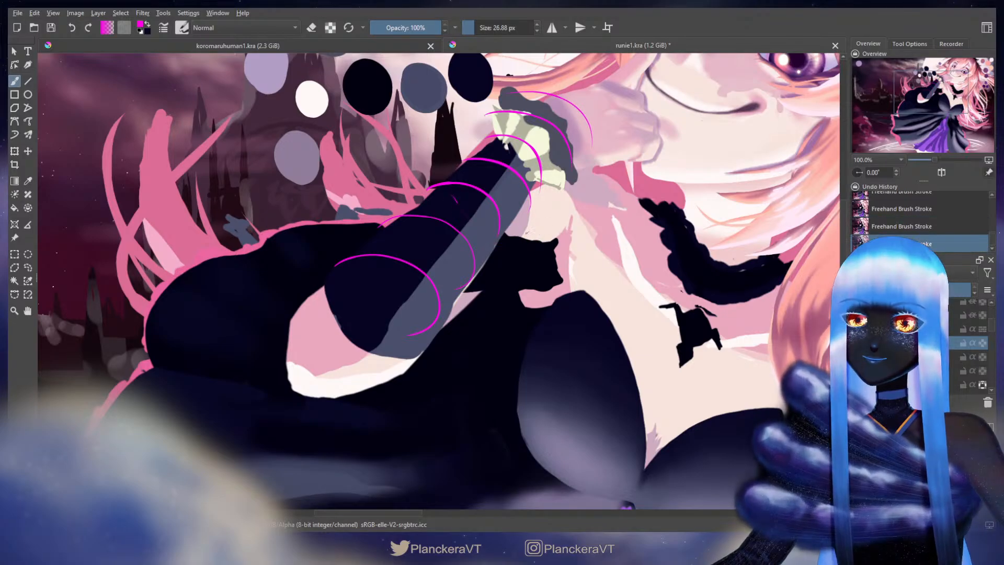
key("ctrl+z")
key("ctrl+shift+z")
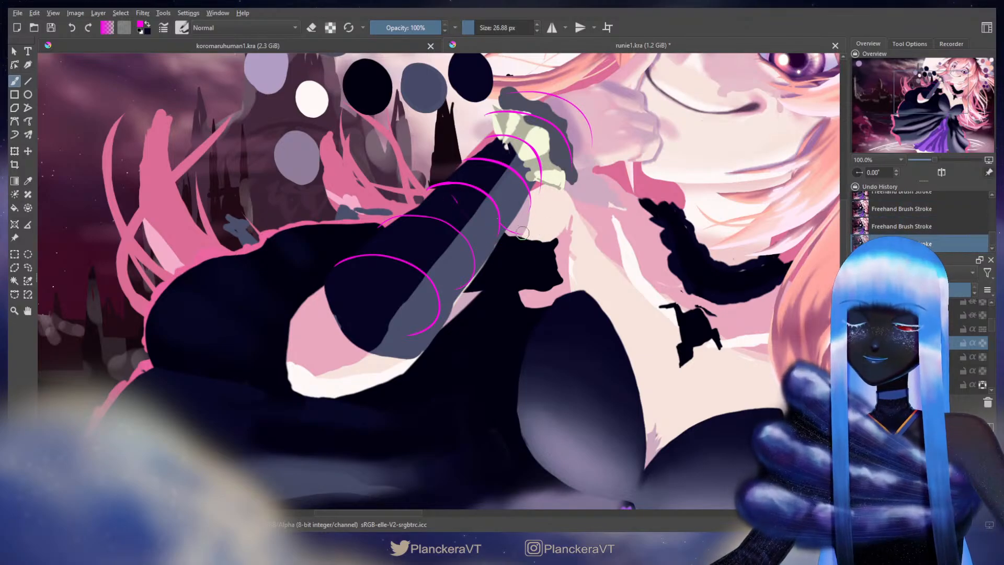
key("ctrl+z")
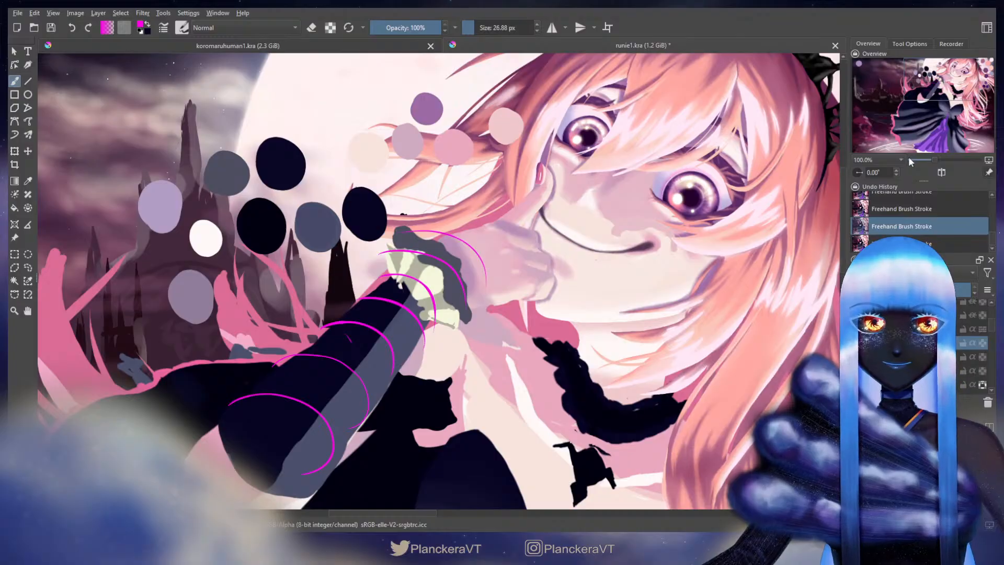
Delete the layer holding the magenta contour guides on the sleeve
left_click(902, 243)
left_click(921, 356)
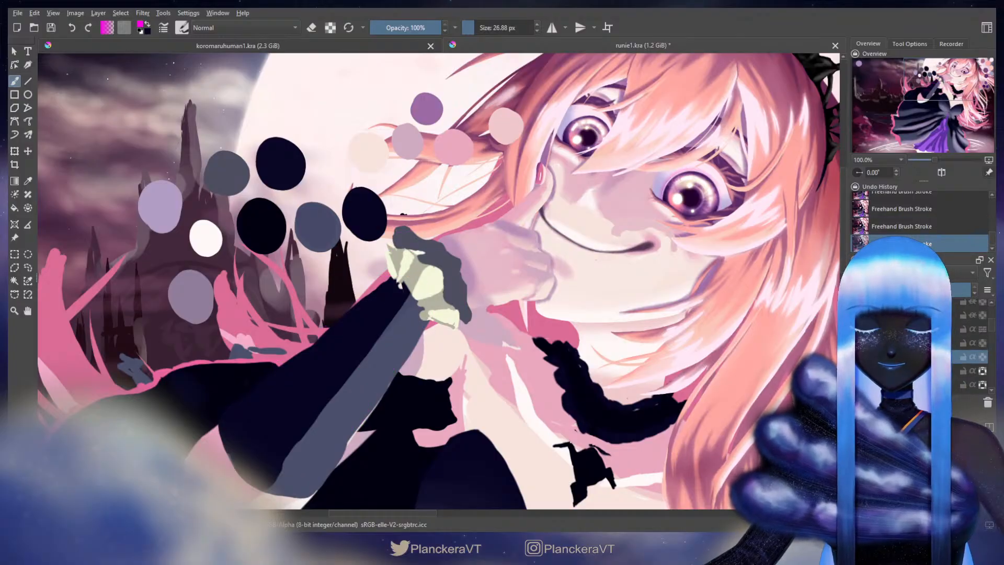
key("ctrl+t")
key("b")
scroll(418, 257, "down", 2)
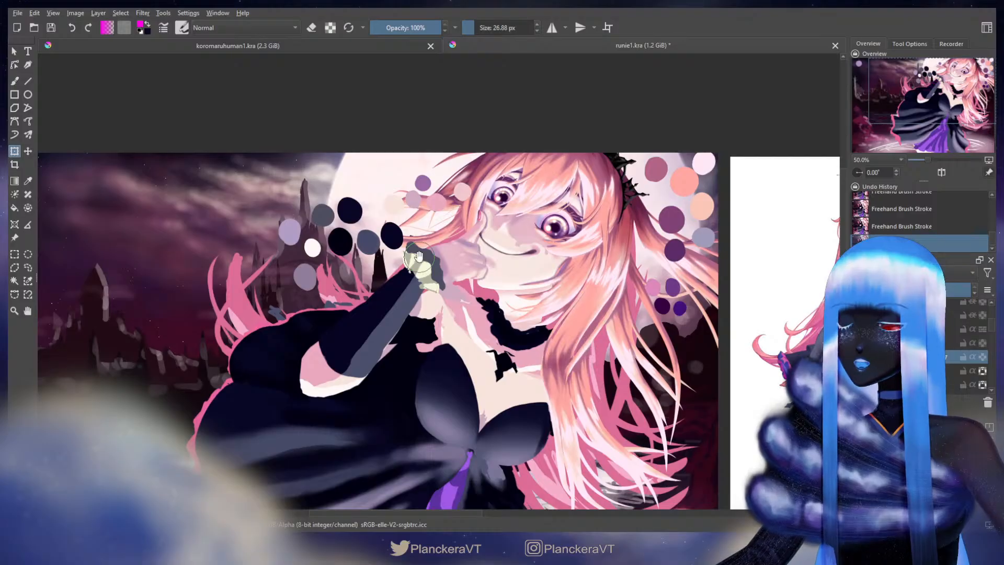
left_click_drag(514, 270, 583, 266)
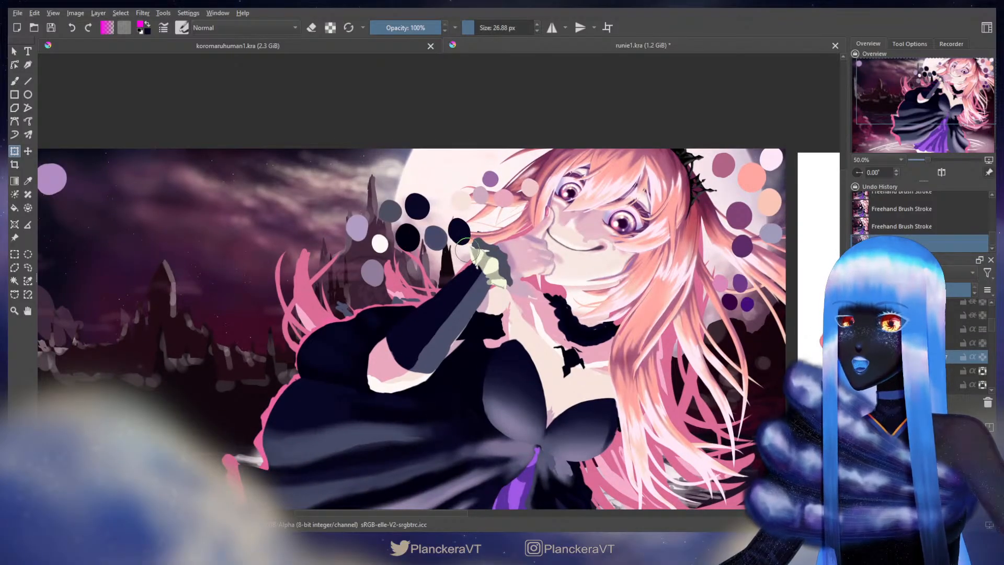
key("shift+Delete")
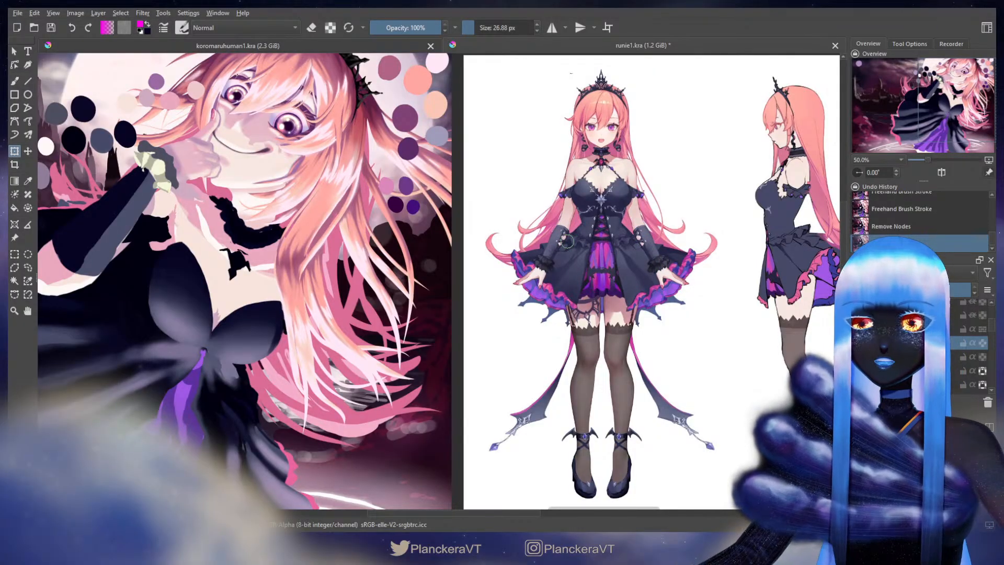
Check the reference sheet's cuffs and transform the wrist ruffle layers to sit over the wrist
left_click_drag(570, 274, 627, 302)
left_click_drag(447, 301, 484, 255)
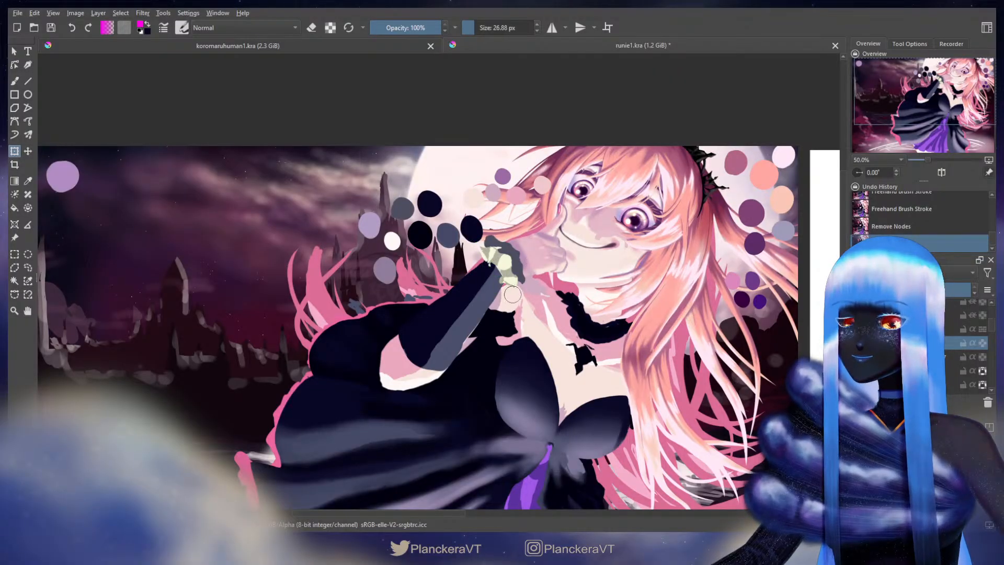
left_click(518, 259)
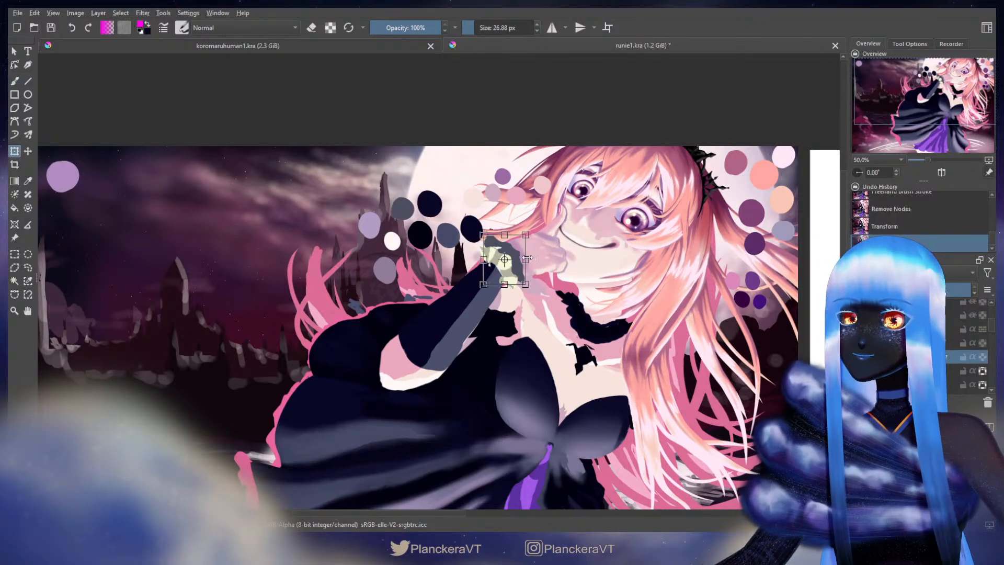
key("Return")
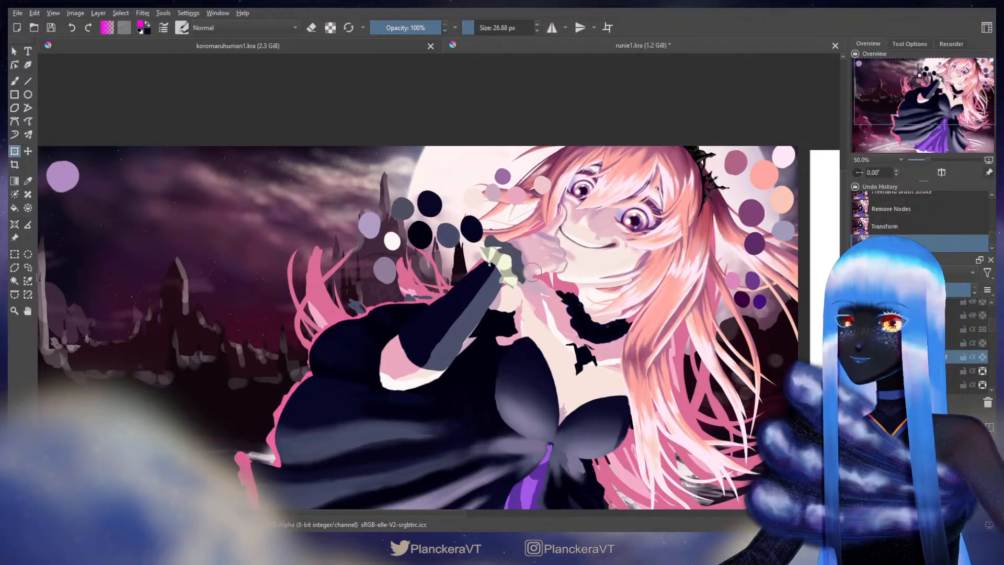
Paint near-black folds over the grey outer wrist ruffle with a 41.94 px brush
key("b")
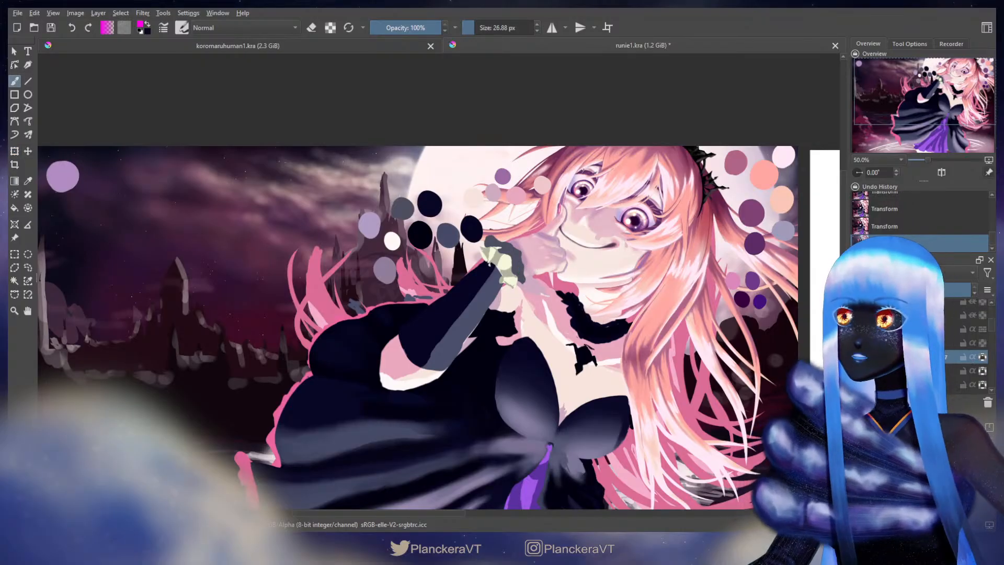
left_click(425, 230, "ctrl")
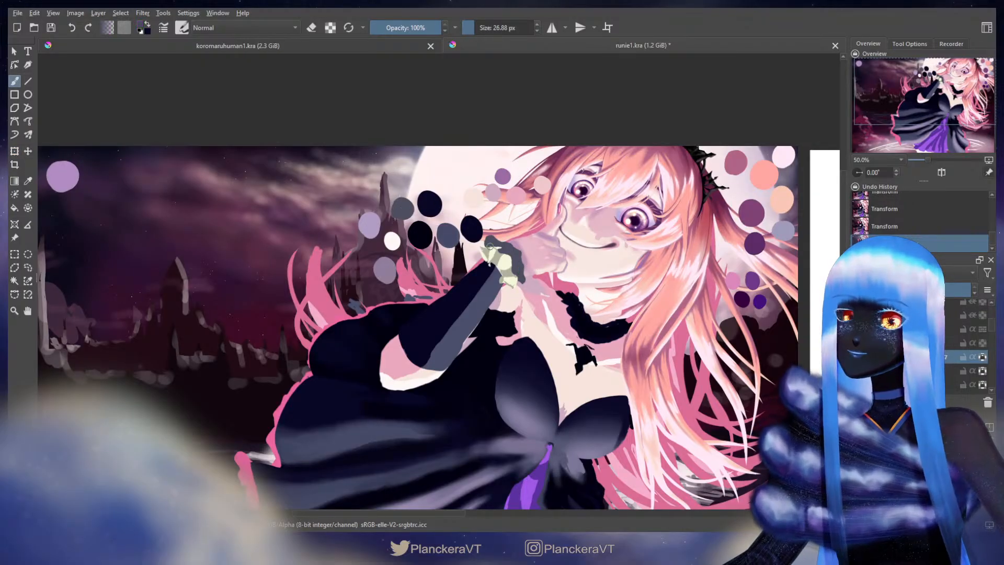
key("bracketright")
key("bracketright")
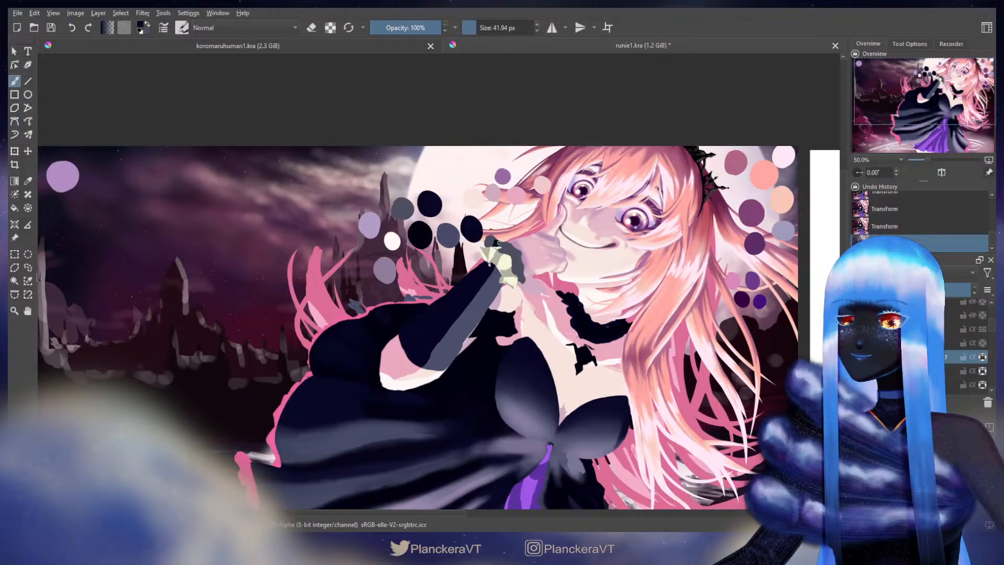
left_click(490, 246)
mouse_move(507, 251)
left_mouse_down()
mouse_move(516, 251)
mouse_move(506, 260)
mouse_move(500, 241)
mouse_move(516, 262)
left_mouse_up()
key("ctrl+z")
key("ctrl+z")
key("ctrl+z")
key("ctrl+z")
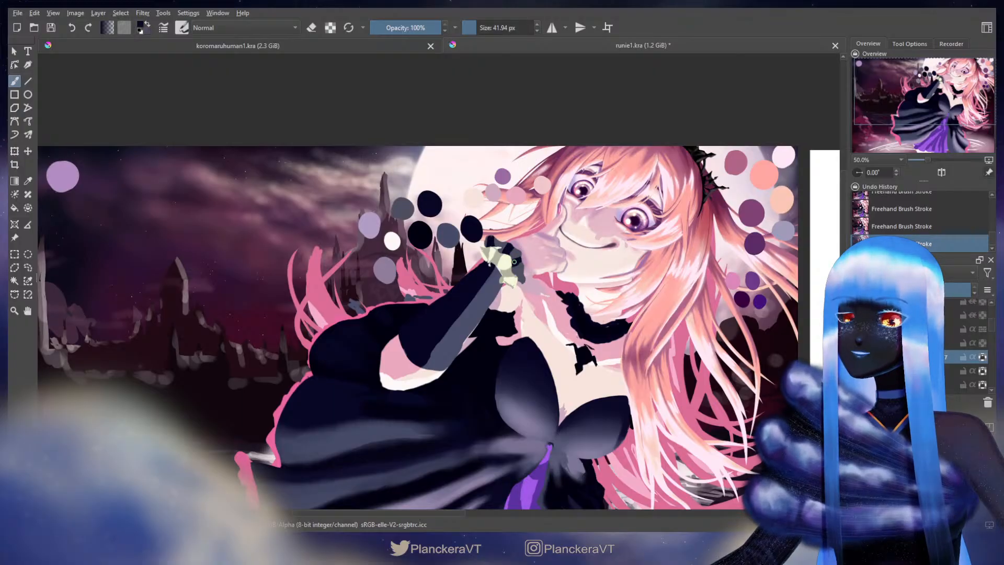
Switch to the alternate brush colour and undo the last three strokes on the outer ruffle
key("x")
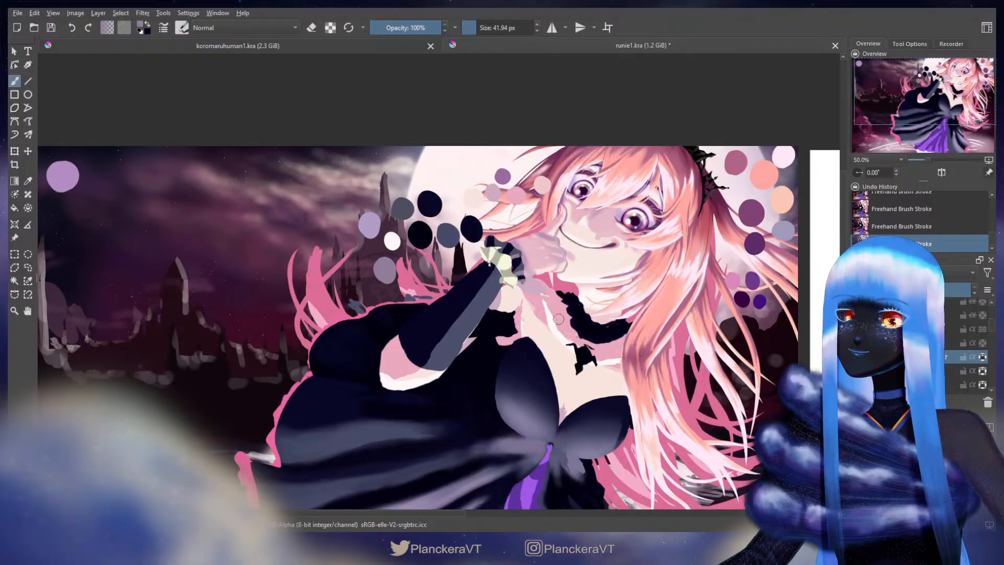
key("ctrl+z")
key("ctrl+z")
key("ctrl+z")
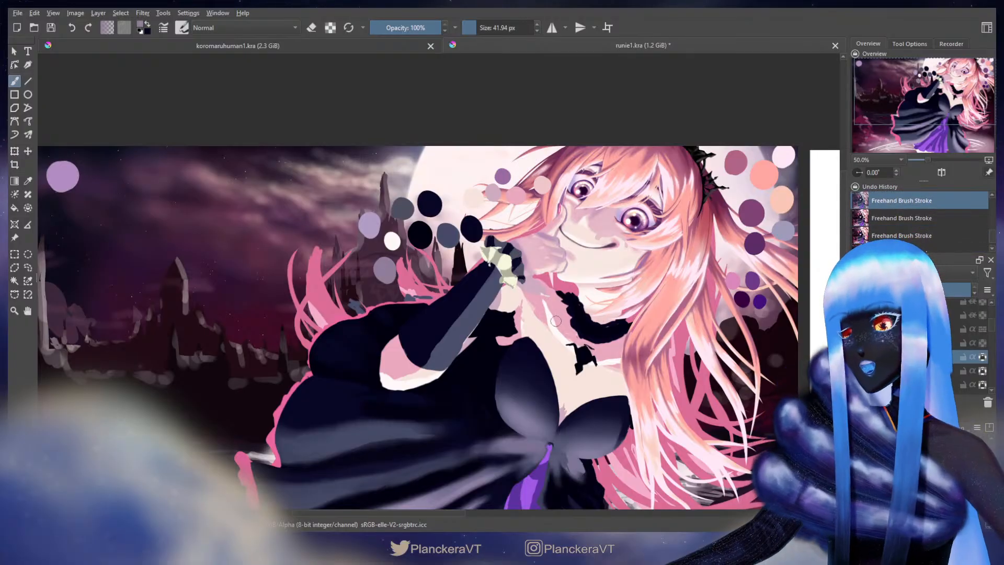
Recolour the pale green inner wrist ruffle in dark navy and grey on its own layer
left_click(916, 343)
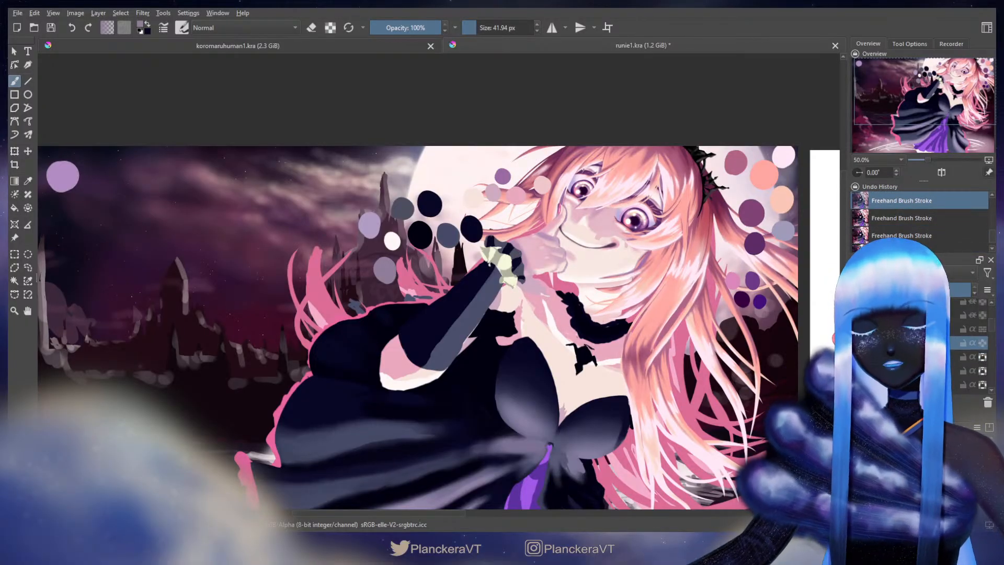
key("ctrl+shift+z")
key("ctrl+shift+z")
key("ctrl+shift+z")
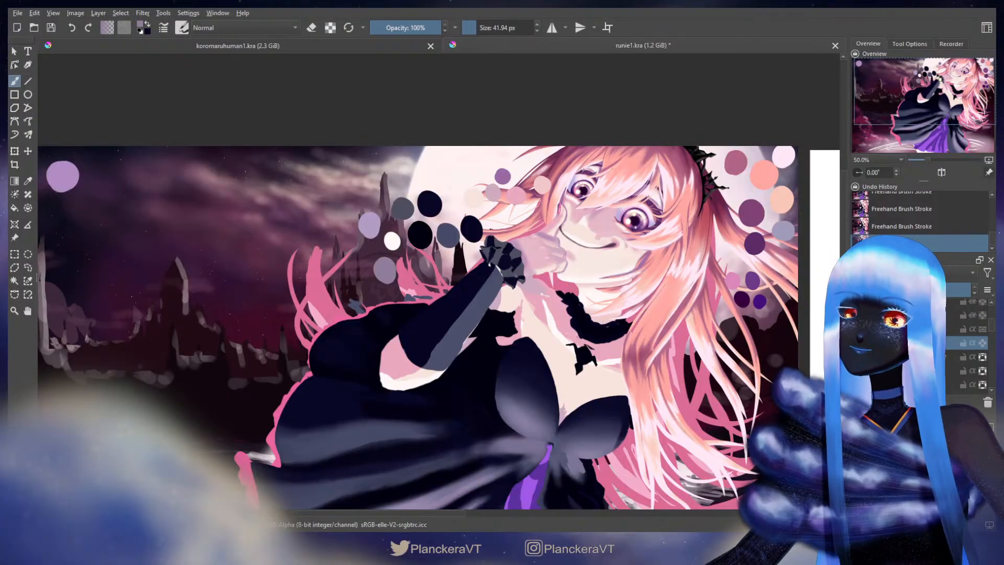
Return to the outer ruffle layer, sample its dark colour and paint more fold shadows across it
left_click(916, 357)
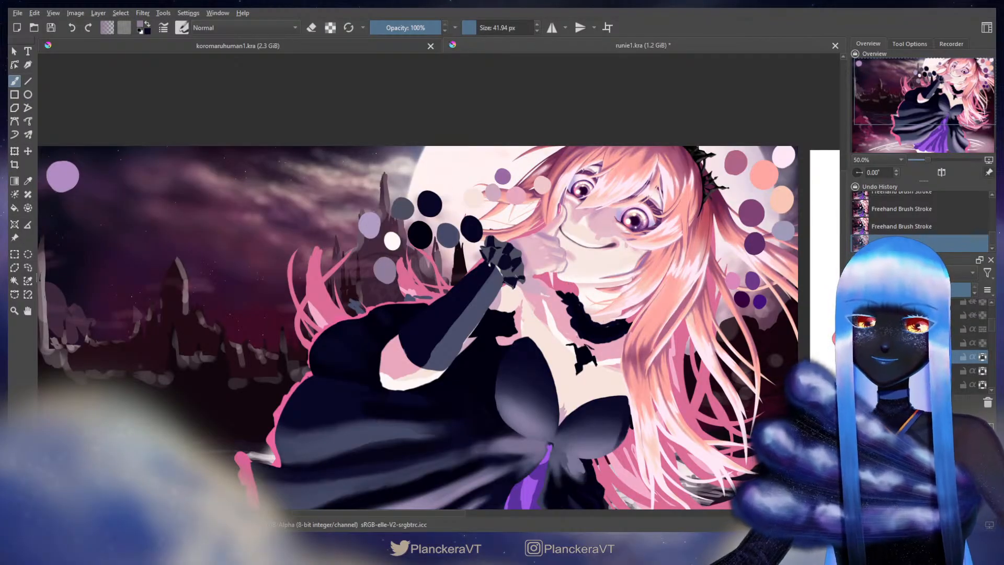
left_click(509, 249, "ctrl")
left_click_drag(489, 246, 510, 256)
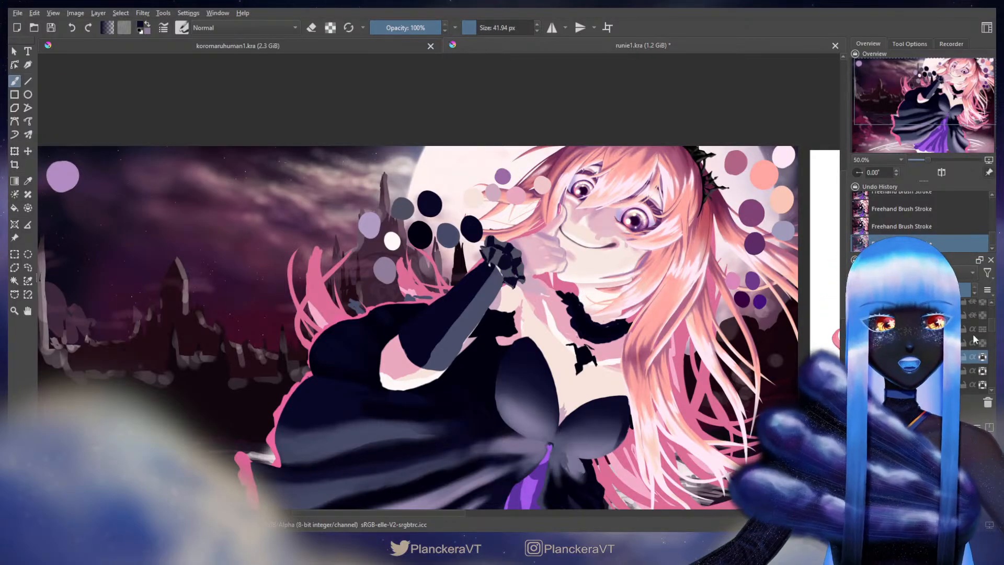
Enlarge both wrist ruffle layers together and reposition them over the wrist
scroll(696, 212, "down", 3)
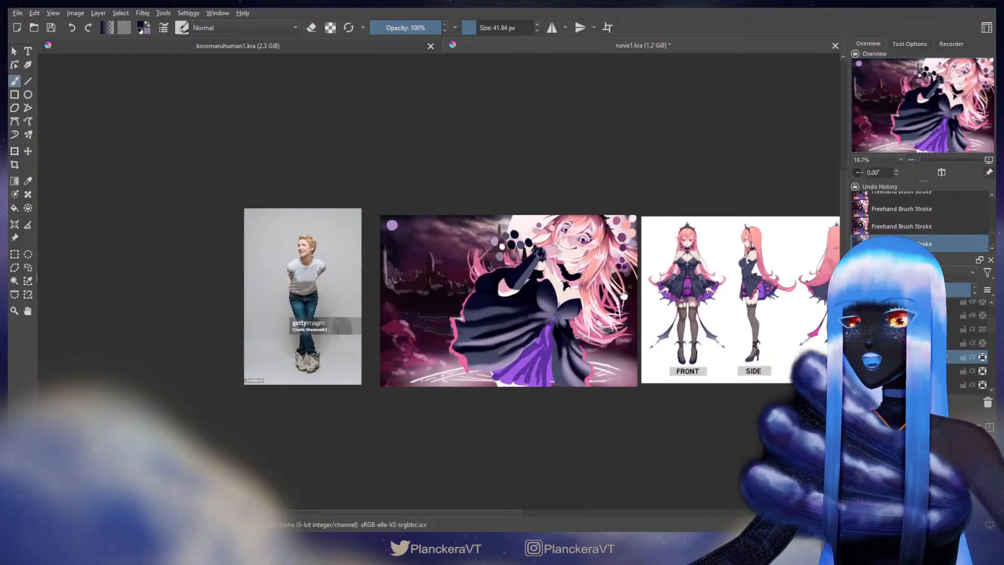
scroll(612, 285, "up", 4)
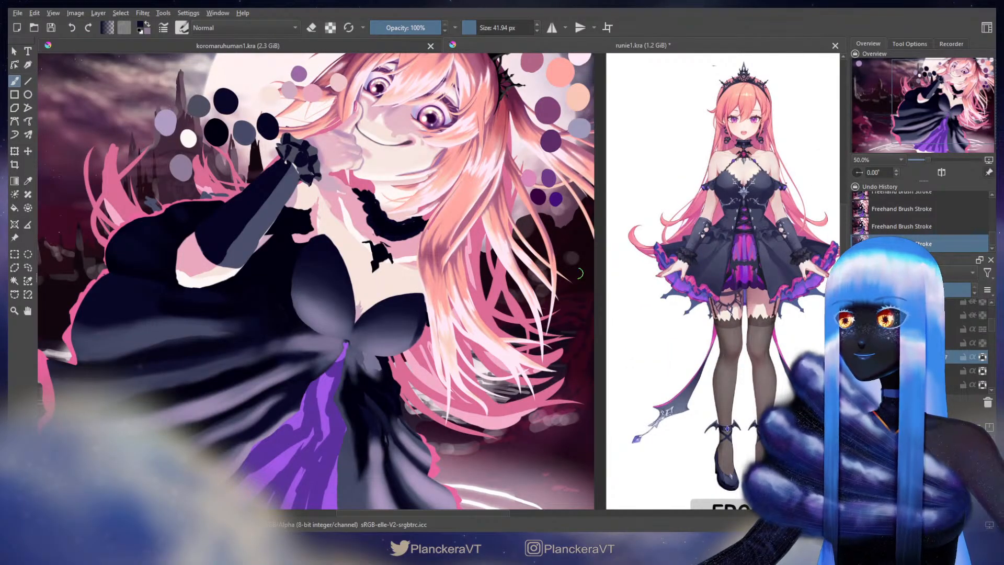
scroll(612, 286, "down", 3)
scroll(559, 304, "up", 2)
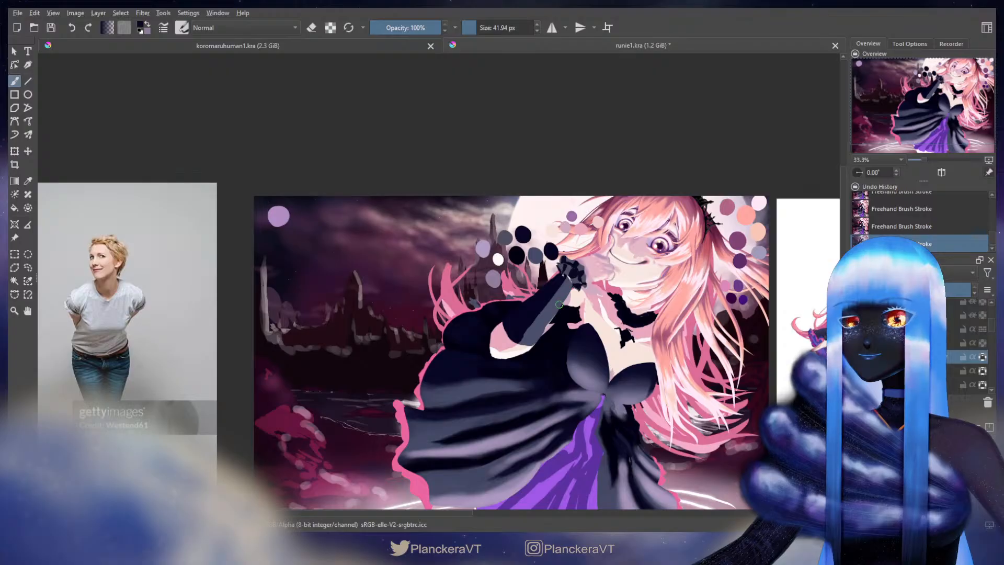
scroll(574, 267, "up", 4)
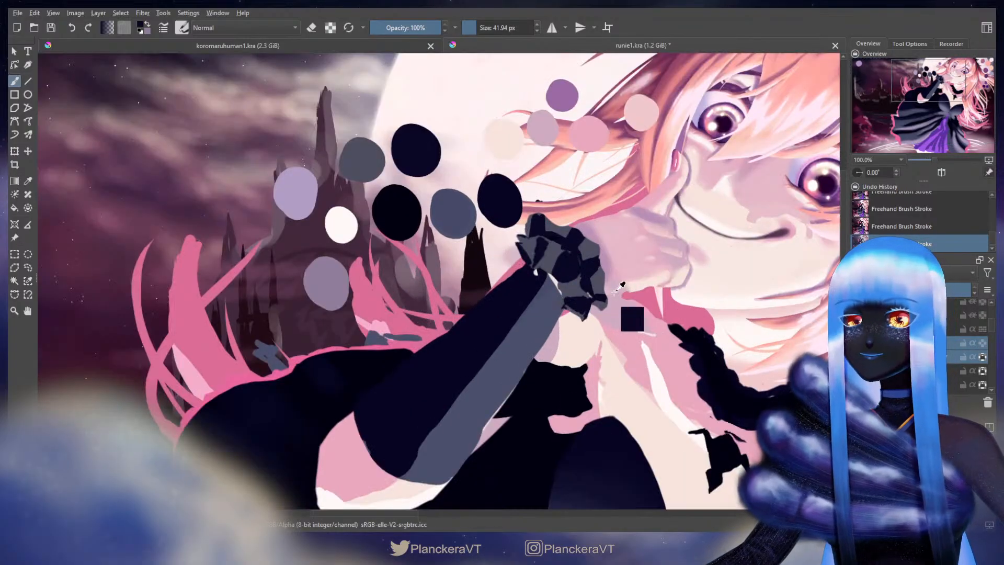
key("ctrl+t")
left_click_drag(611, 212, 621, 196)
scroll(589, 237, "down", 2)
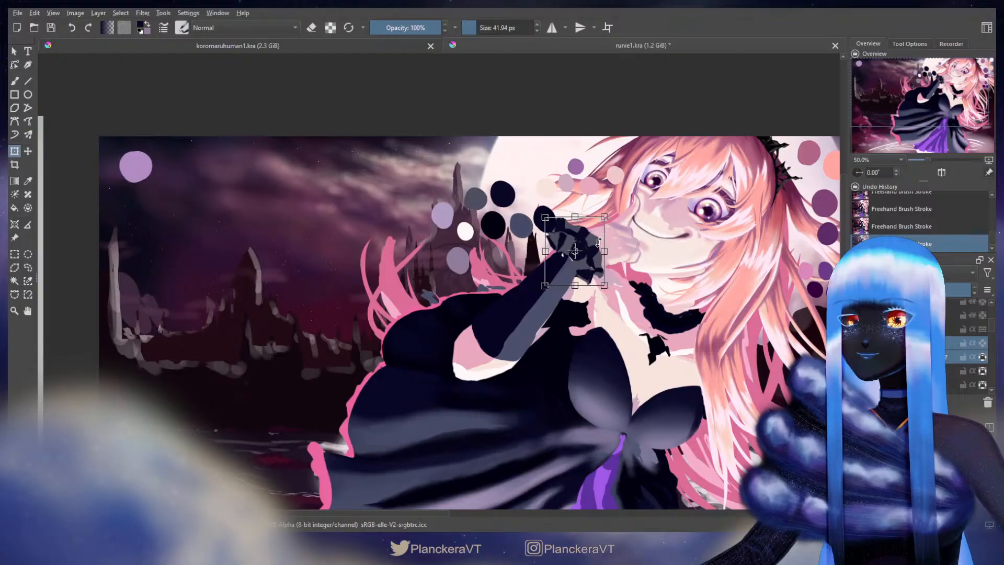
scroll(598, 242, "down", 1)
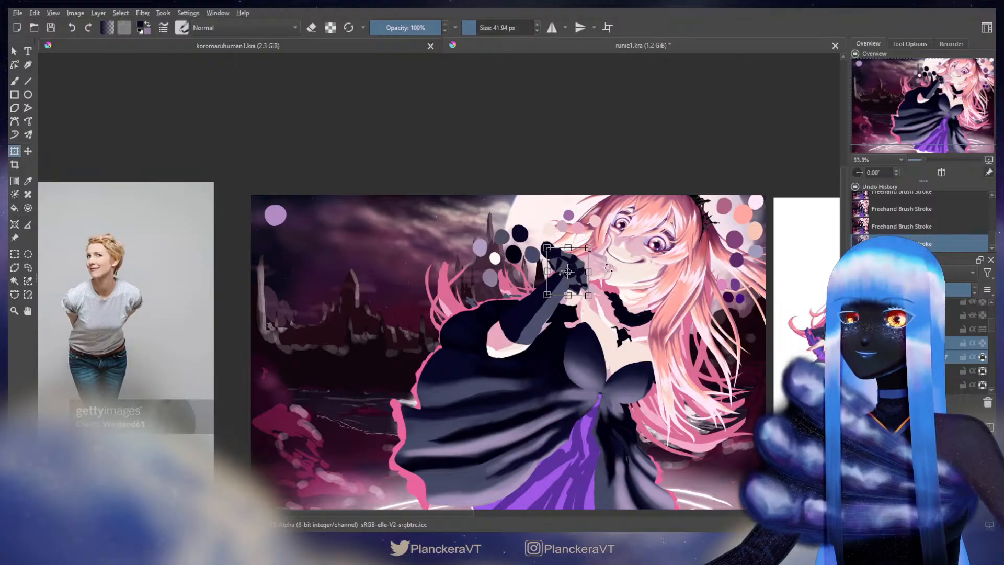
scroll(596, 296, "up", 2)
left_click_drag(534, 255, 553, 276)
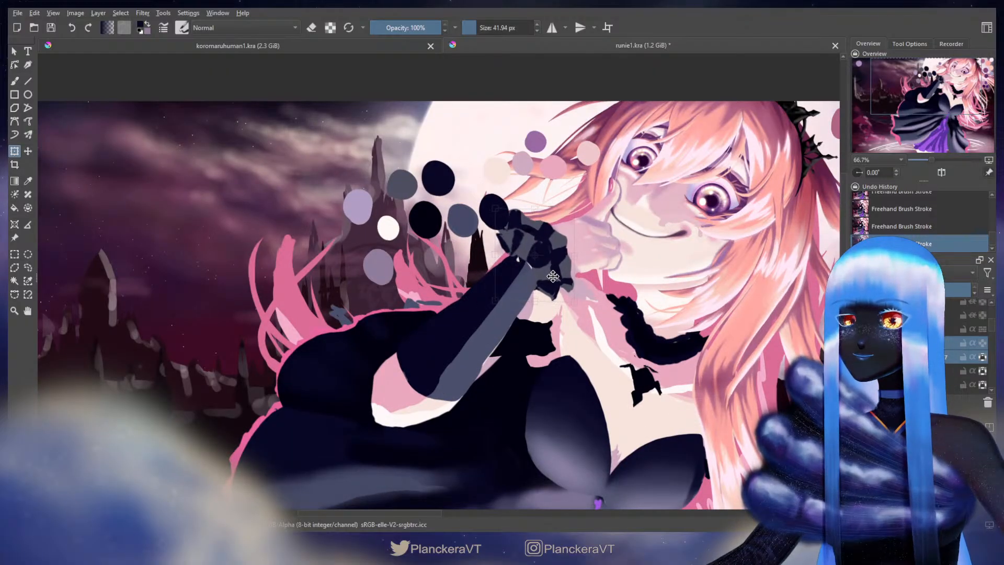
key("b")
scroll(571, 273, "down", 1)
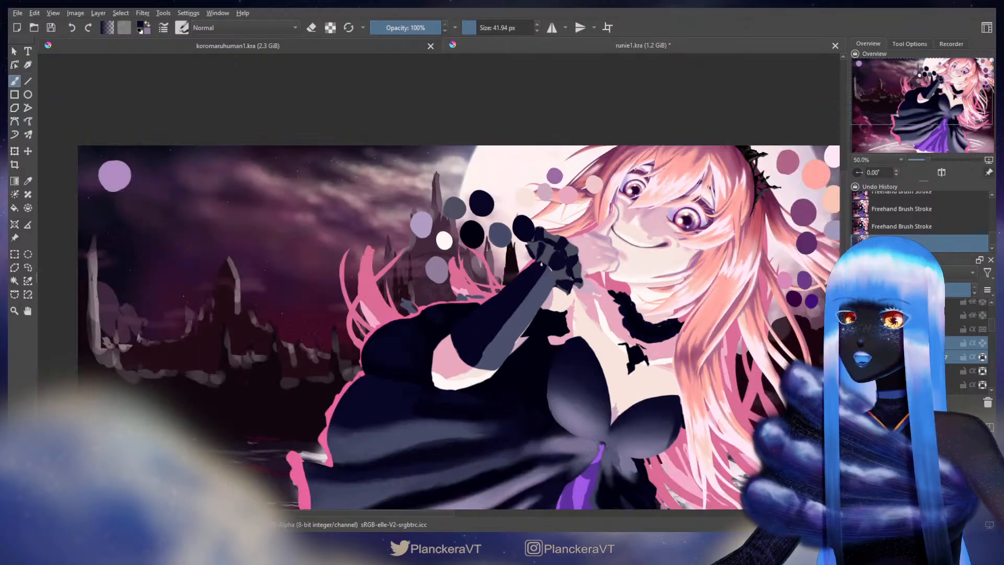
Transform the inner ruffle layer and the outer ruffle layer separately to refine their fit around the wrist
key("ctrl+t")
left_click_drag(583, 226, 573, 238)
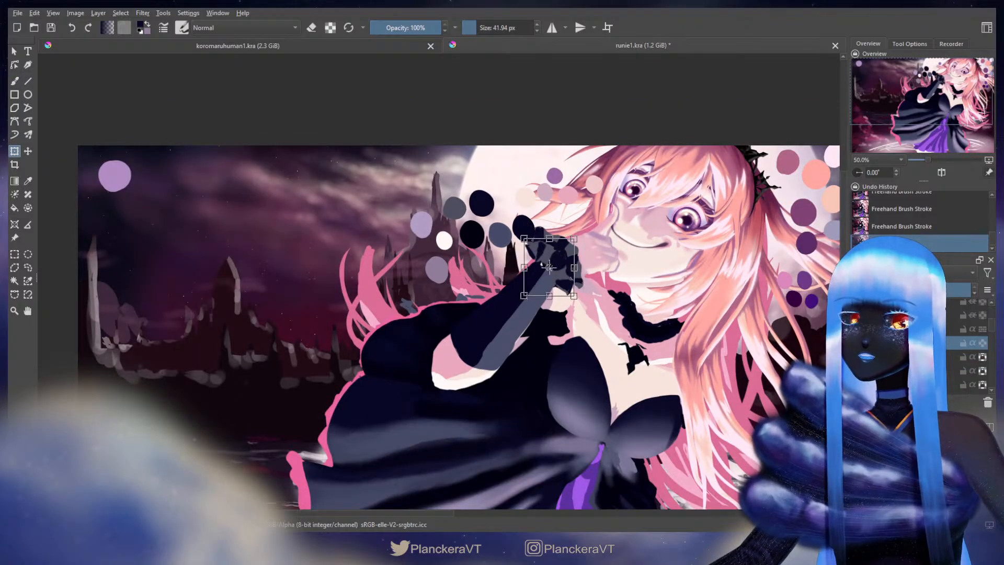
left_click(910, 357)
left_click(589, 270)
key("b")
mouse_move(553, 237)
left_mouse_down()
mouse_move(569, 237)
mouse_move(567, 223)
mouse_move(583, 269)
left_mouse_up()
left_click_drag(555, 230, 580, 268)
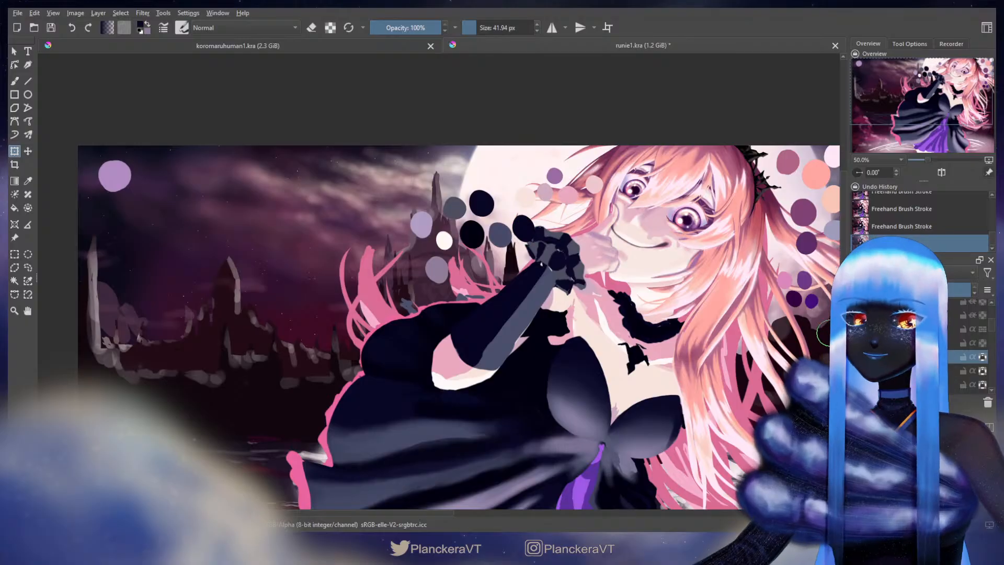
Select the inner ruffle layer again and adjust its placement beneath the outer ruffle
key("b")
left_click(910, 343)
key("ctrl+t")
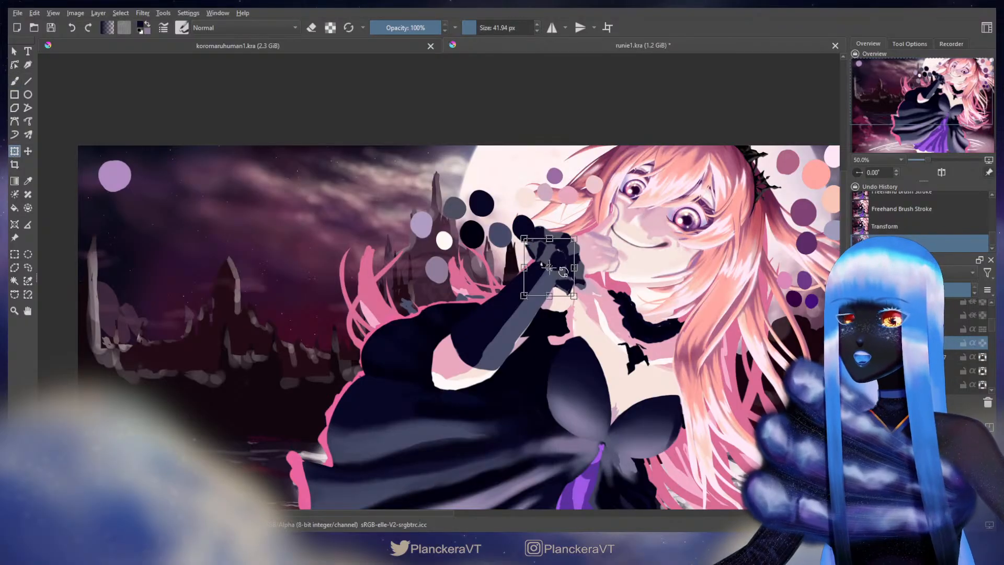
left_click(599, 332)
left_click_drag(524, 260, 554, 293)
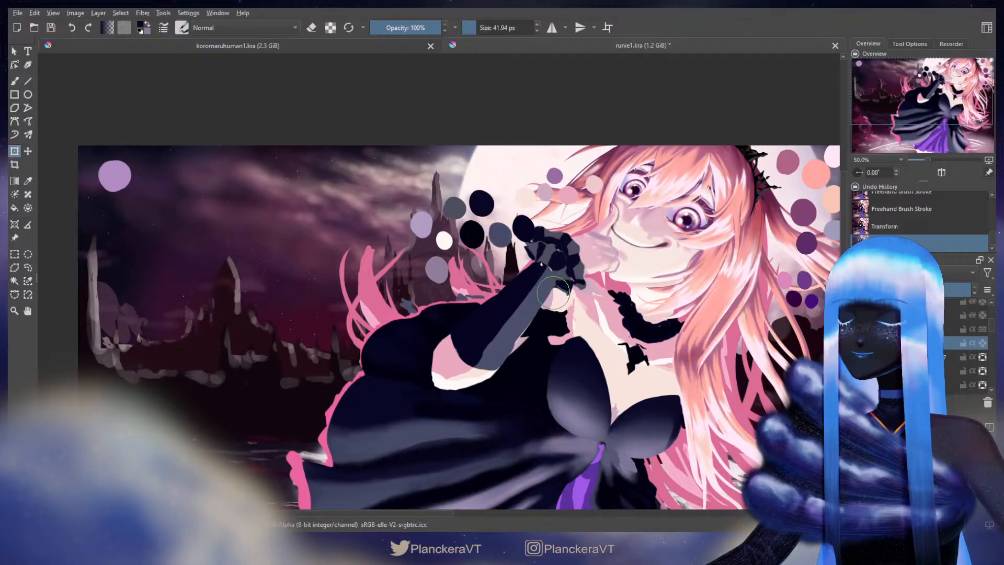
Hide the colour swatch layer over the illustration and compare the whole figure with the reference sheet
key("b")
scroll(642, 308, "down", 2)
left_click_drag(716, 335, 647, 301)
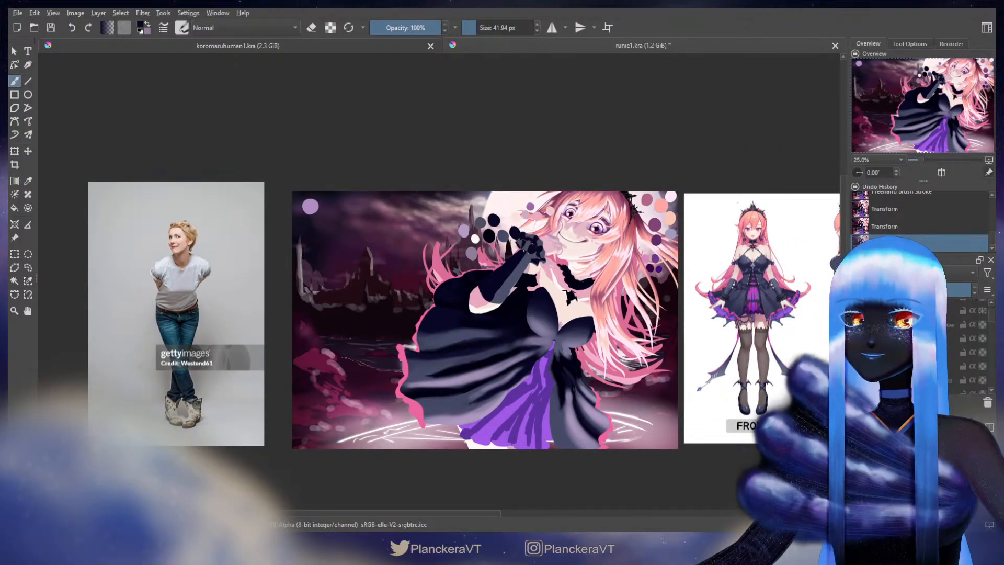
left_click(857, 305)
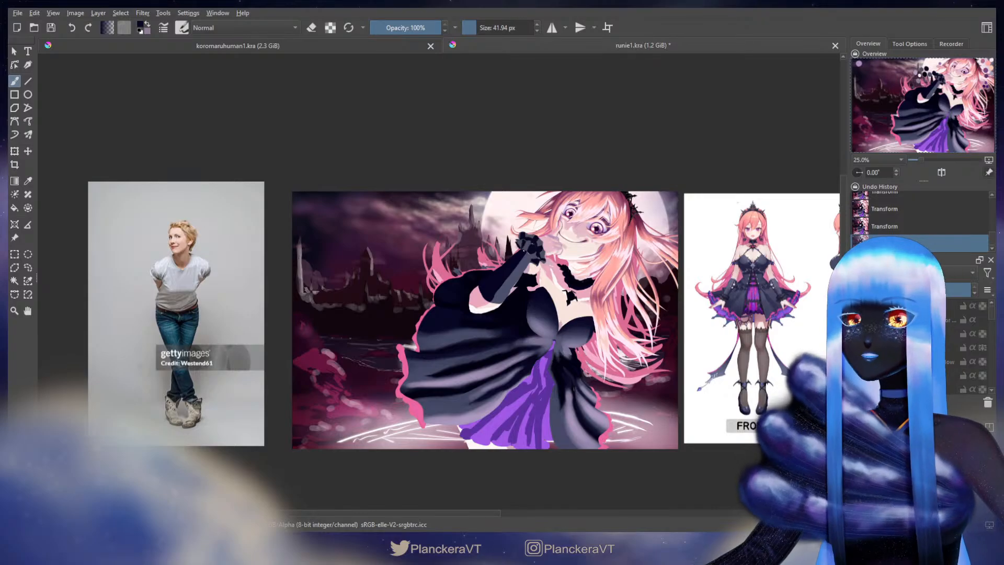
left_click_drag(644, 331, 574, 328)
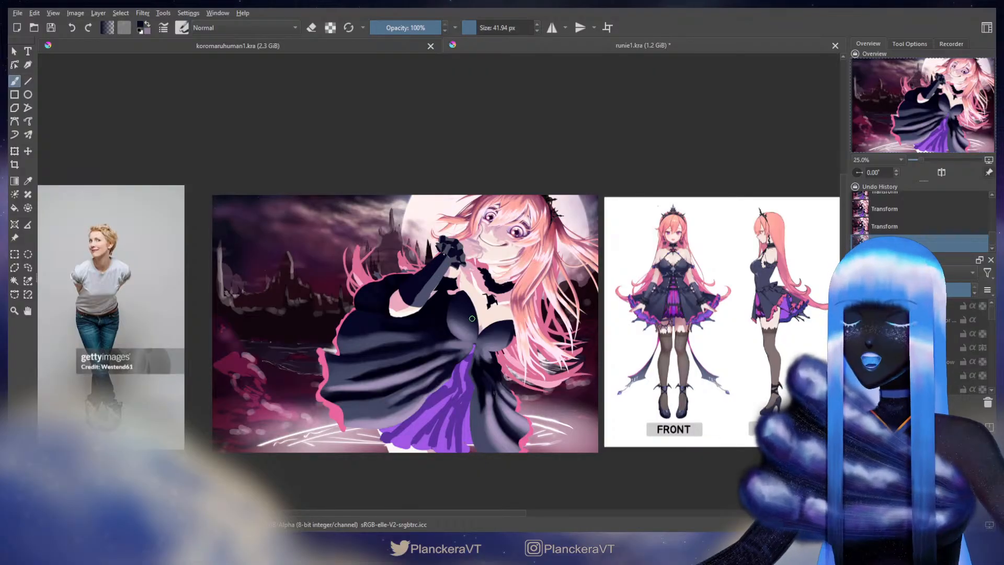
Select the layer holding the long forearm glove and toggle its transparency lock
scroll(923, 342, "down", 5)
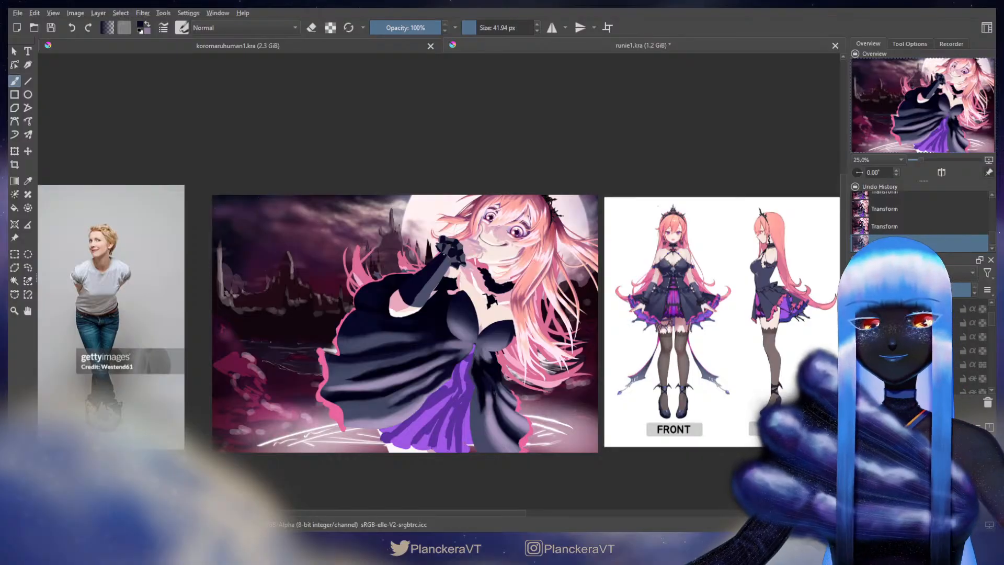
scroll(561, 311, "up", 3)
left_click_drag(476, 255, 573, 316)
scroll(923, 343, "down", 4)
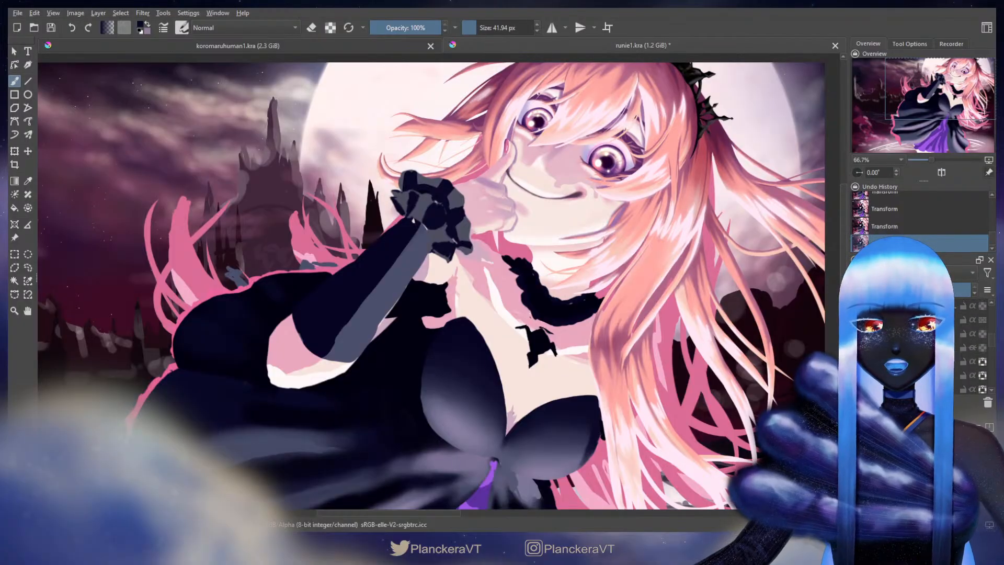
key("ctrl+z")
key("ctrl+shift+z")
key("ctrl+z")
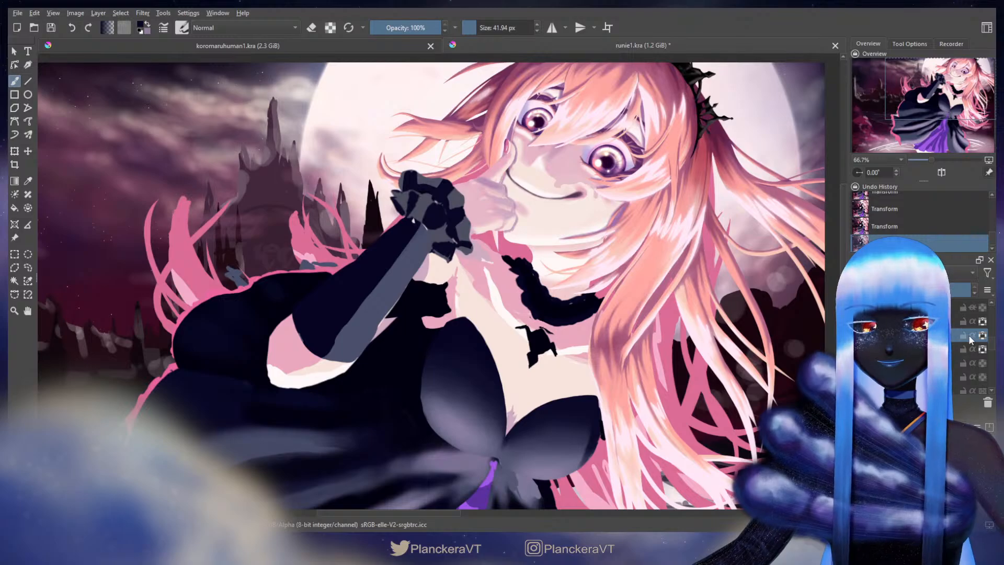
Examine the forearm gloves and wrist ruffles on the front view of the character reference sheet
scroll(716, 342, "down", 2)
left_click_drag(716, 342, 519, 326)
scroll(702, 309, "up", 3)
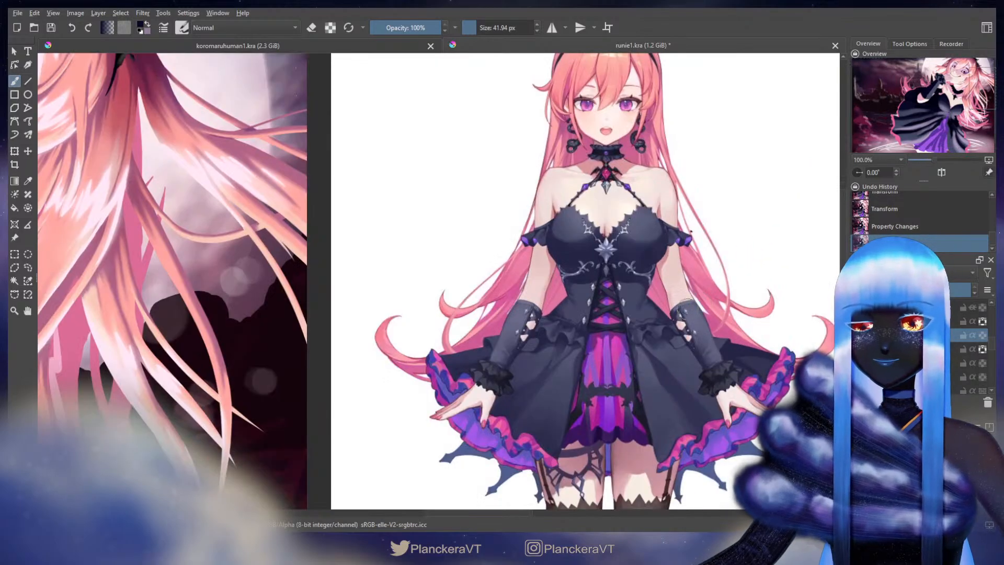
scroll(636, 338, "up", 1)
scroll(466, 389, "up", 6)
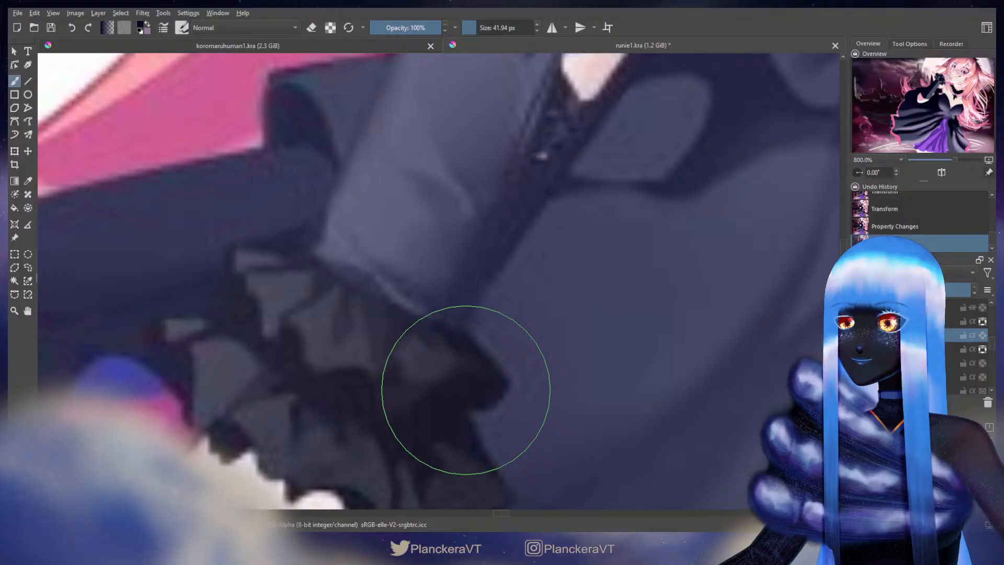
scroll(465, 390, "down", 6)
scroll(616, 370, "up", 3)
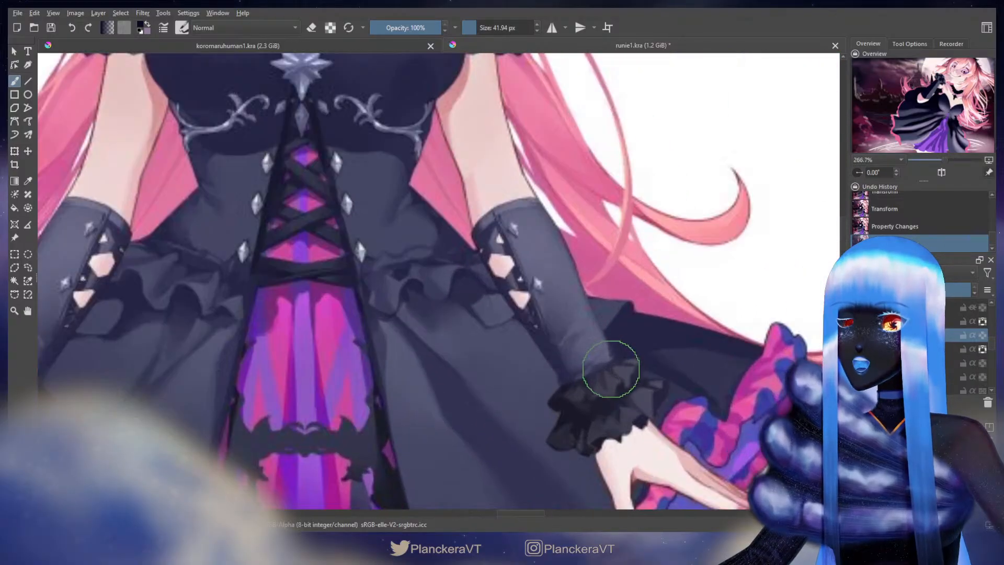
scroll(635, 372, "down", 6)
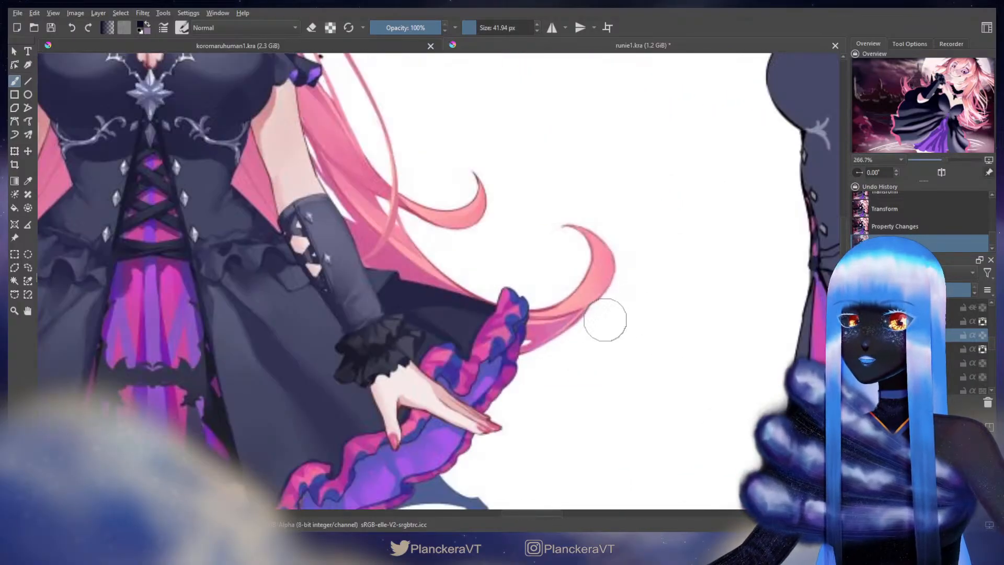
scroll(625, 310, "down", 1)
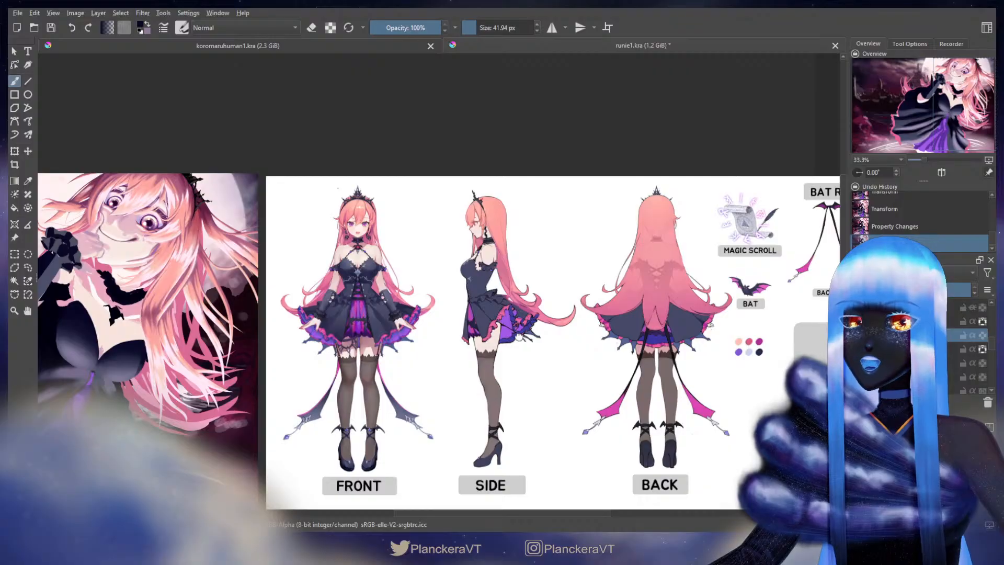
left_click_drag(519, 336, 613, 339)
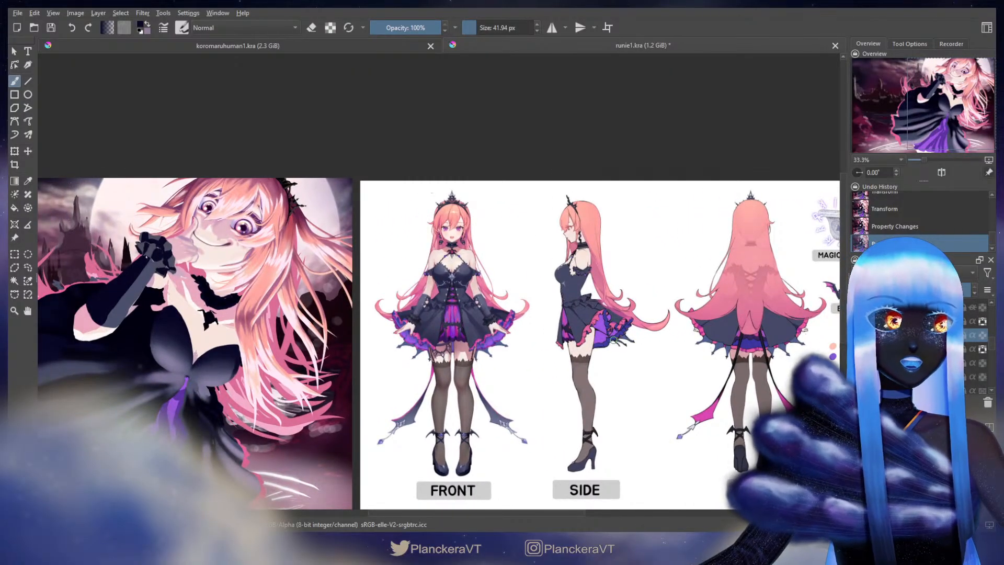
Sample the glove's grey-blue colour and paint along its underside to even out the edge down to the elbow opening
scroll(248, 296, "up", 3)
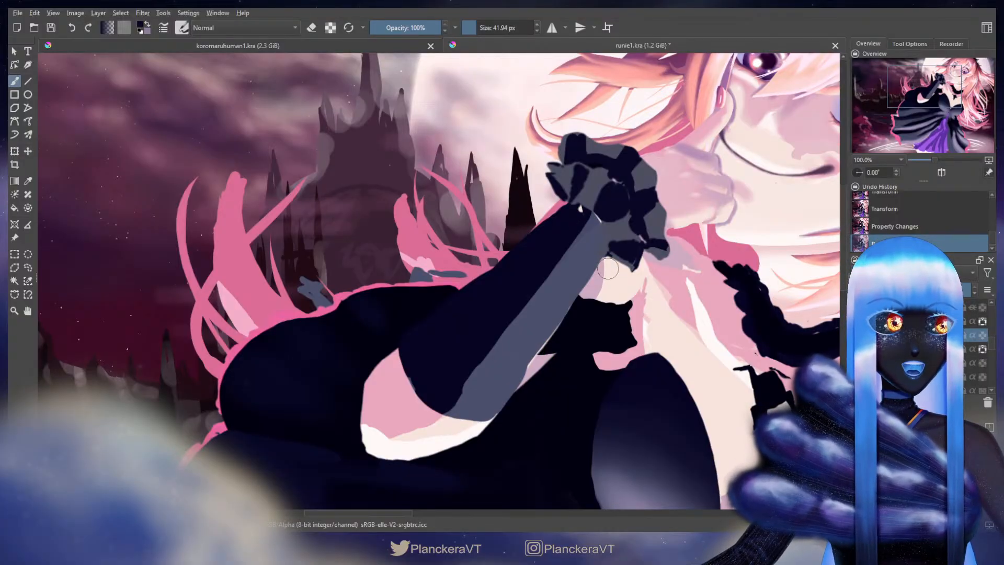
left_click(560, 287, "ctrl")
mouse_move(583, 269)
left_mouse_down()
mouse_move(539, 273)
mouse_move(556, 258)
left_mouse_up()
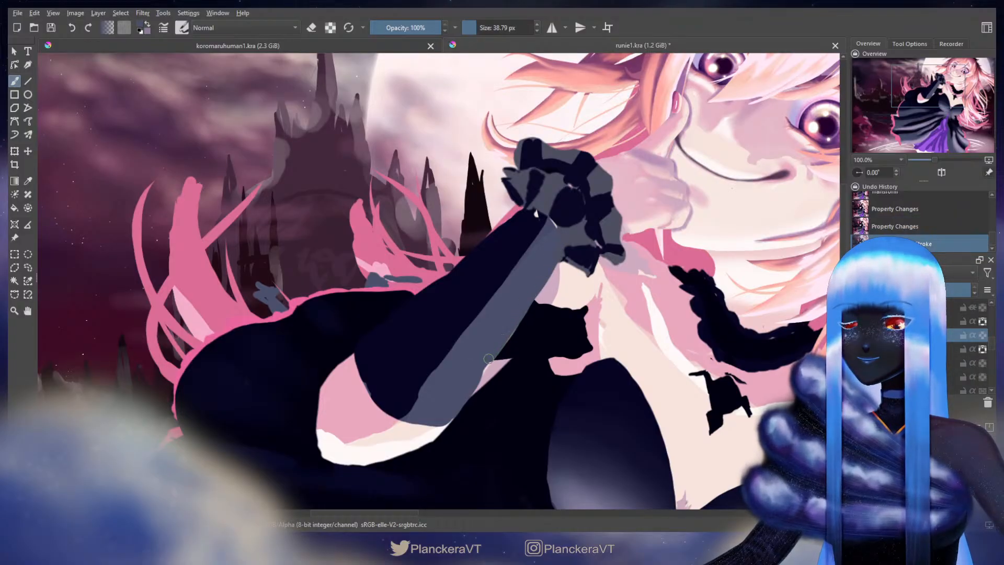
left_click_drag(463, 392, 457, 401)
left_click_drag(504, 329, 576, 216)
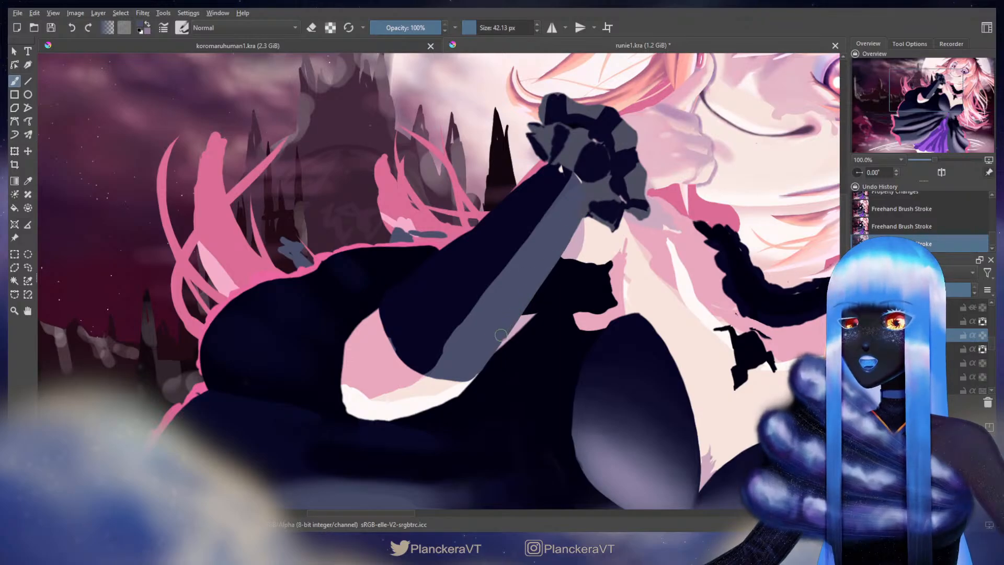
left_click_drag(472, 375, 466, 374)
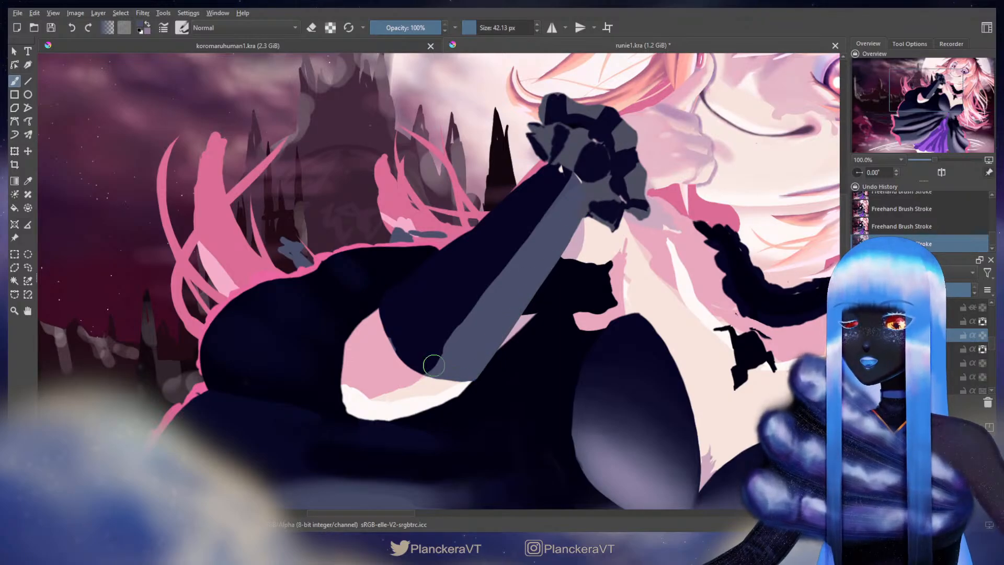
Sample the glove's dark navy and touch up its upper side near the wrist ruffle
left_click(505, 225, "ctrl")
left_click_drag(560, 174, 573, 175)
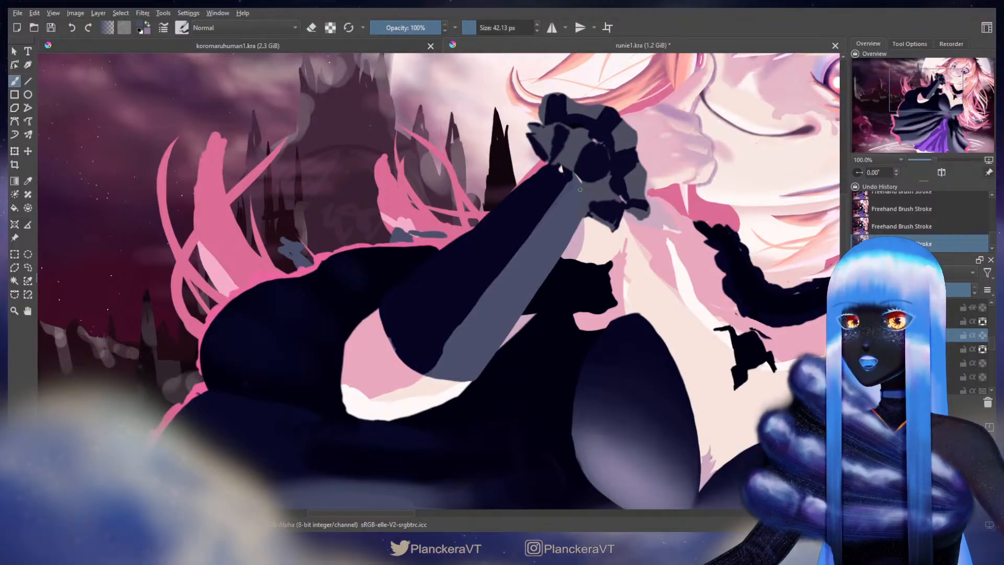
mouse_move(548, 196)
left_mouse_down()
mouse_move(535, 218)
mouse_move(501, 220)
left_mouse_up()
left_click(535, 218, "ctrl")
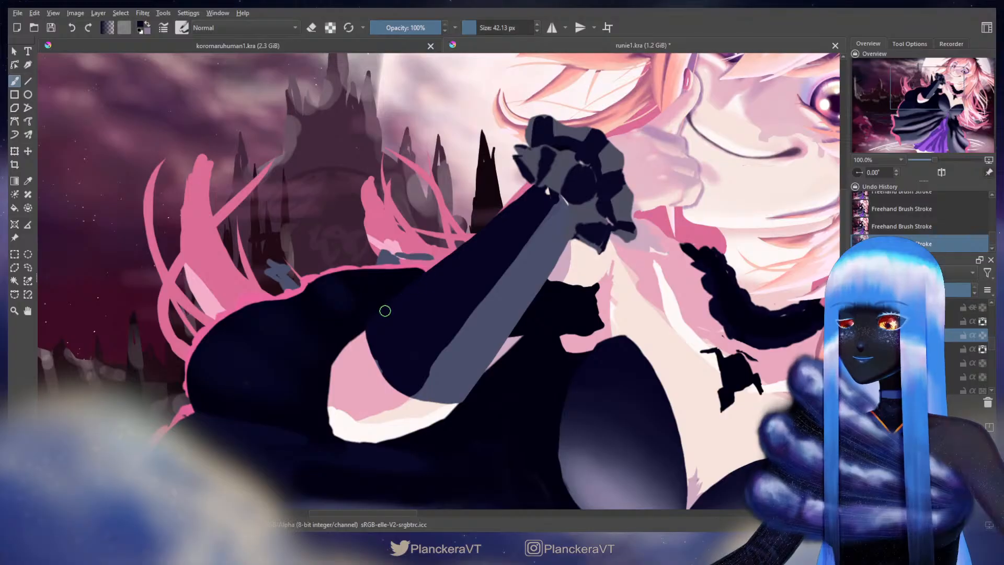
Erase along the glove's upper edge and lower the layer's opacity so the arm shows through
key("e")
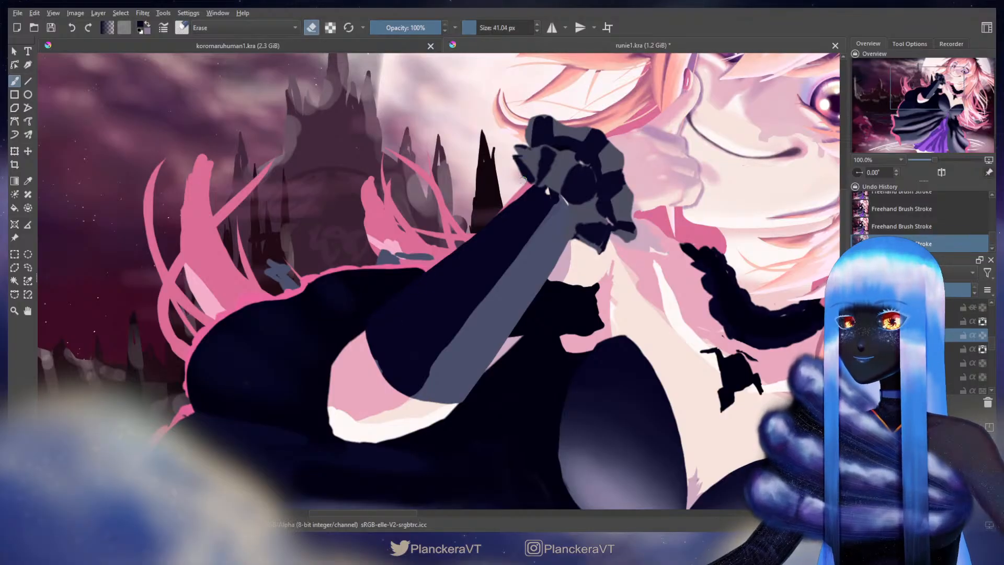
left_click_drag(512, 195, 484, 221)
key("ctrl+z")
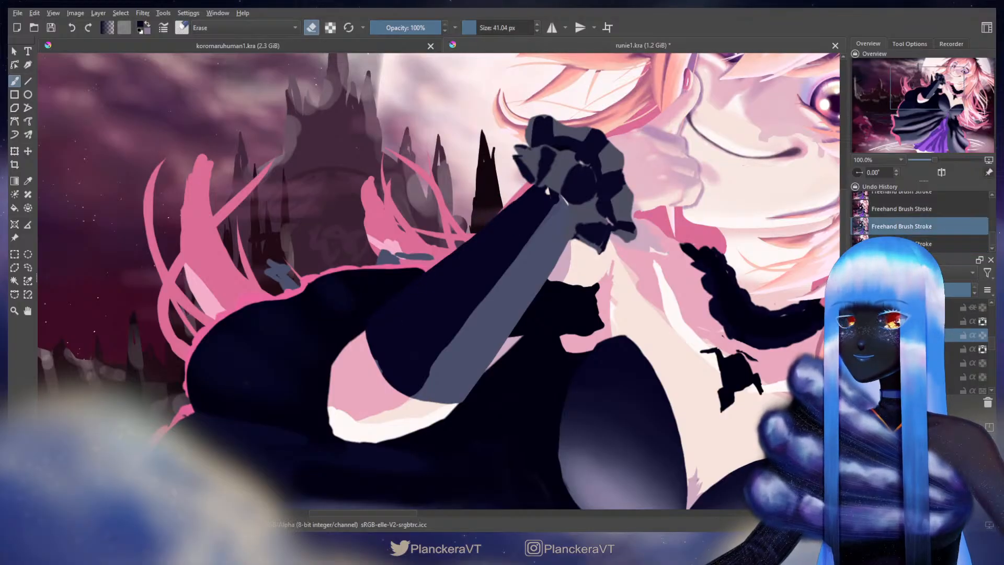
key("ctrl+shift+z")
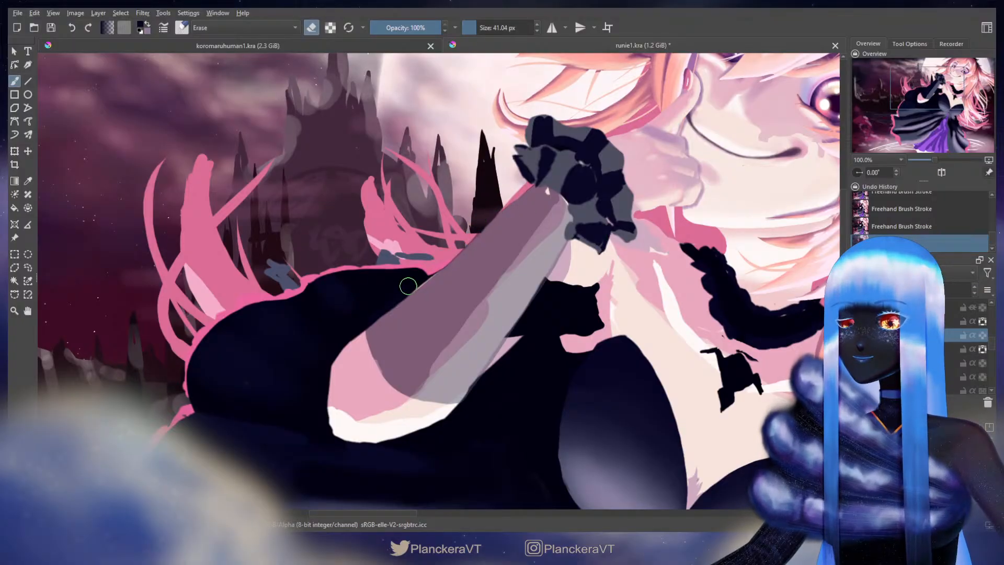
key("e")
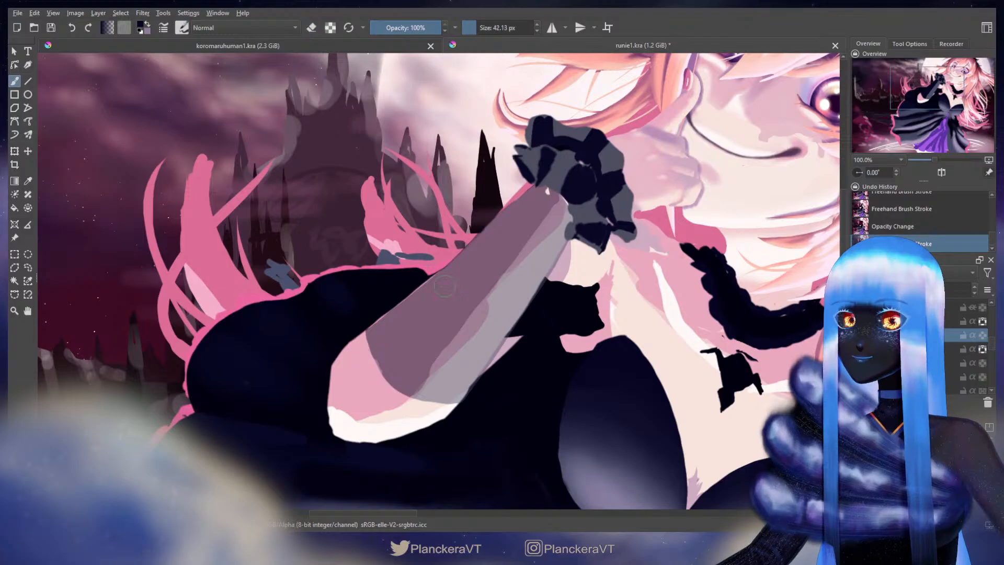
Invert the glove's colours to pale cream, restore its opacity and paint over its edges at the wrist and elbow
left_click_drag(417, 291, 396, 319)
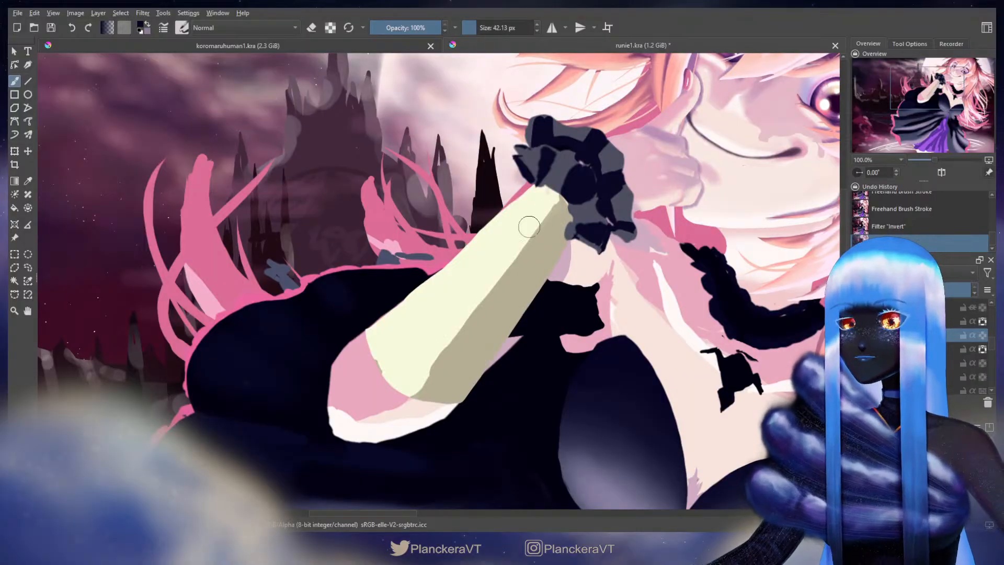
left_click_drag(546, 199, 558, 208)
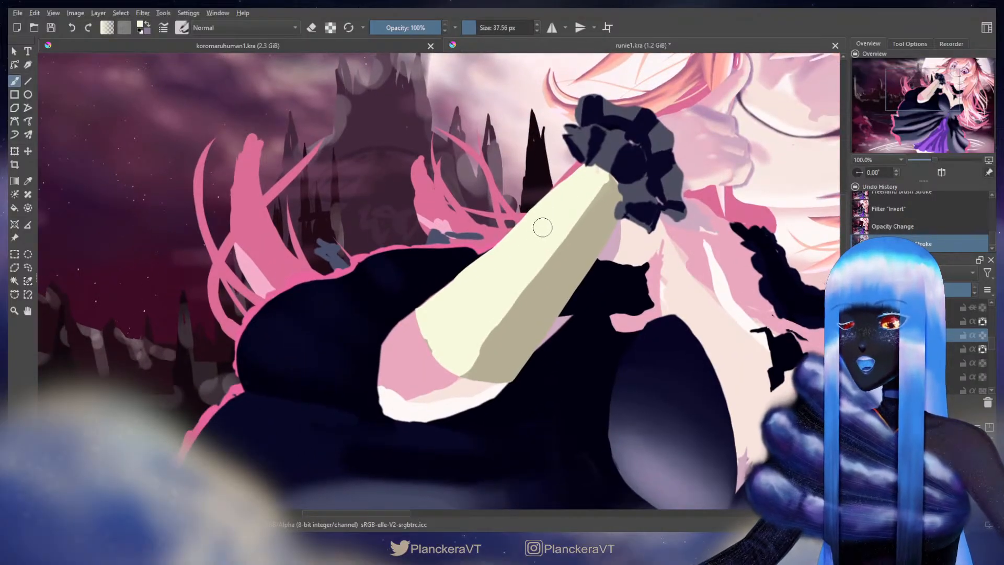
left_click_drag(523, 245, 440, 323)
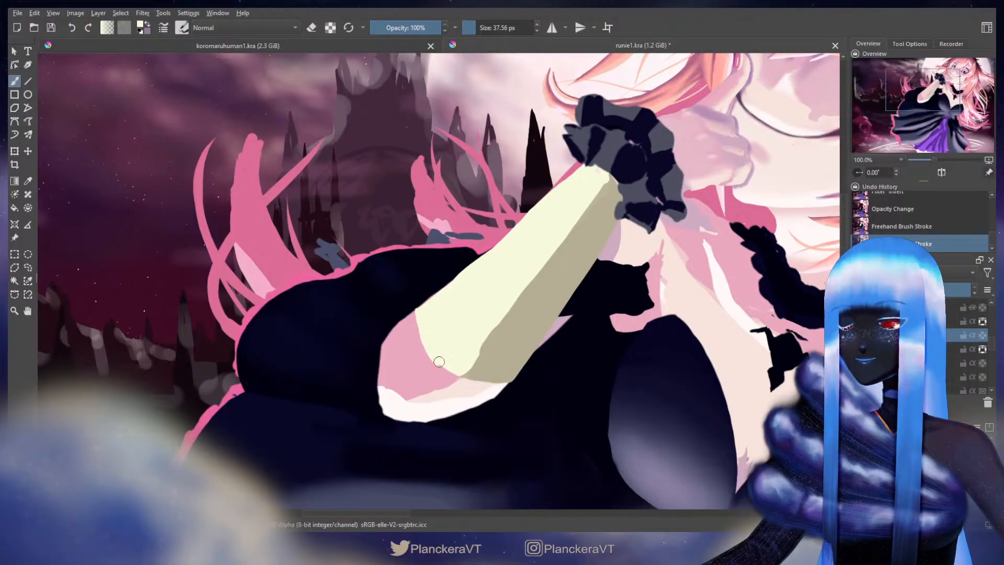
mouse_move(457, 373)
left_mouse_down()
mouse_move(492, 381)
mouse_move(531, 365)
left_mouse_up()
Compare the recoloured glove and forearm with the front view on the reference sheet
key("minus")
key("minus")
key("minus")
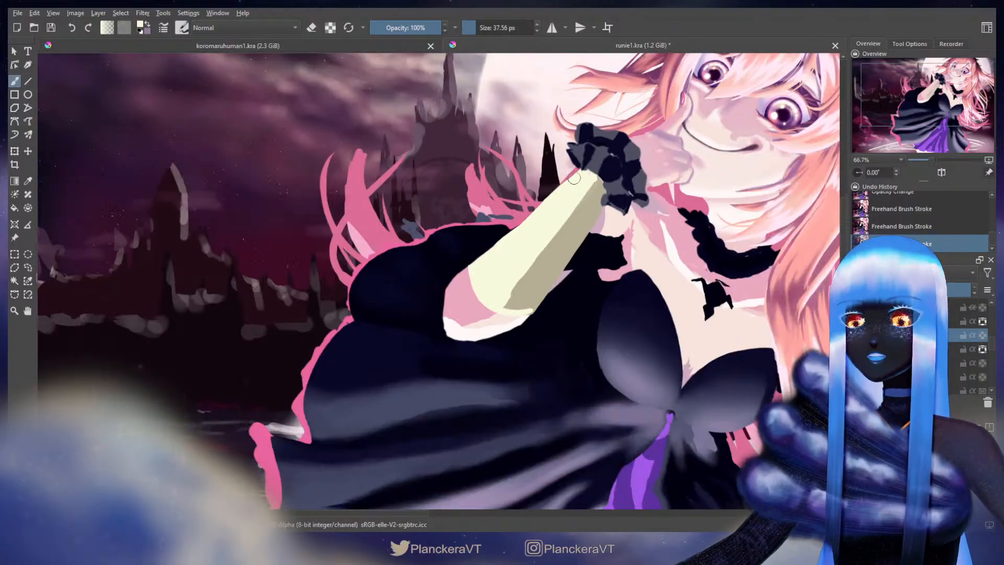
left_click_drag(676, 311, 605, 280)
scroll(605, 280, "up", 3)
scroll(605, 281, "up", 3)
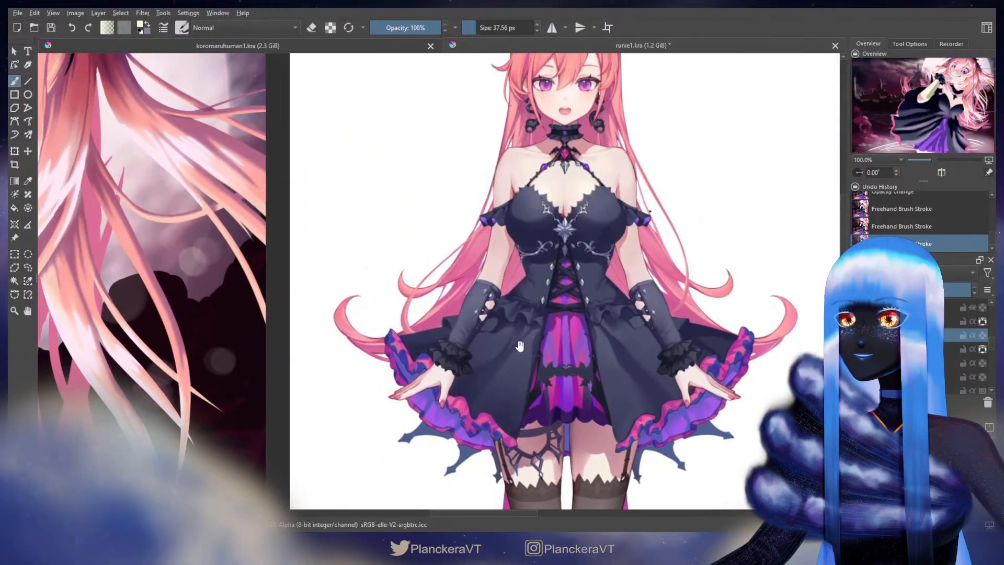
scroll(495, 297, "up", 2)
scroll(466, 264, "up", 2)
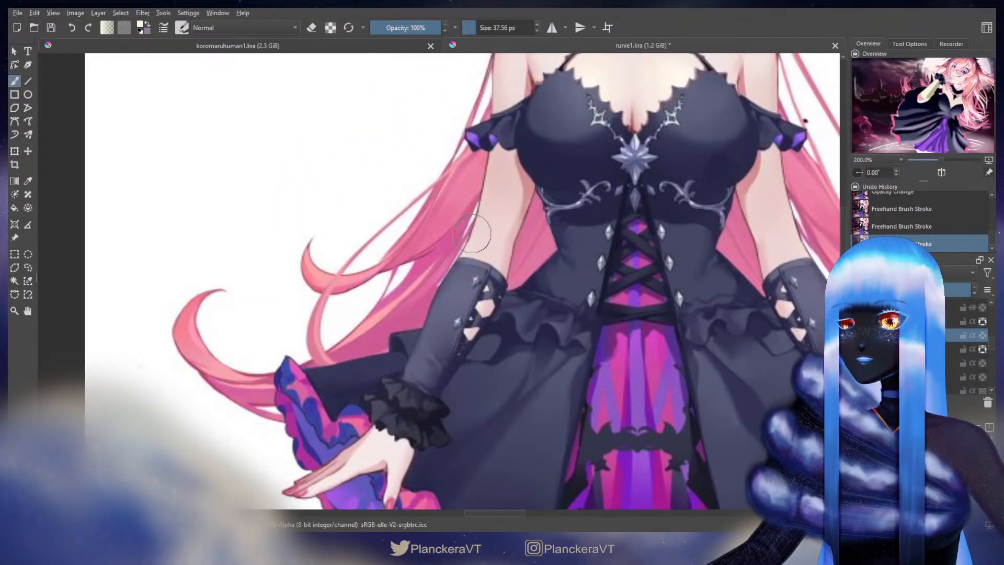
scroll(448, 293, "down", 5)
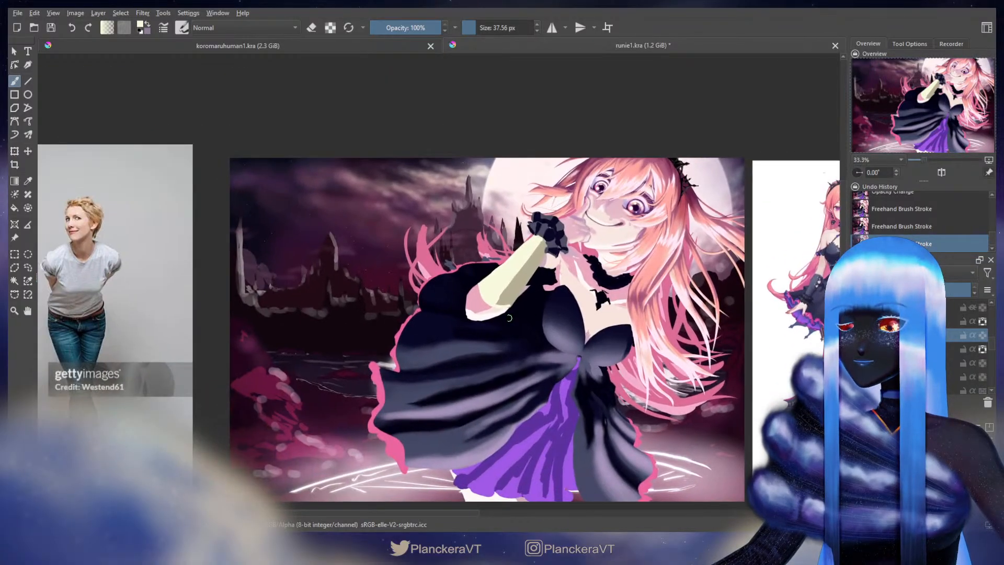
scroll(511, 311, "up", 5)
scroll(498, 281, "down", 1)
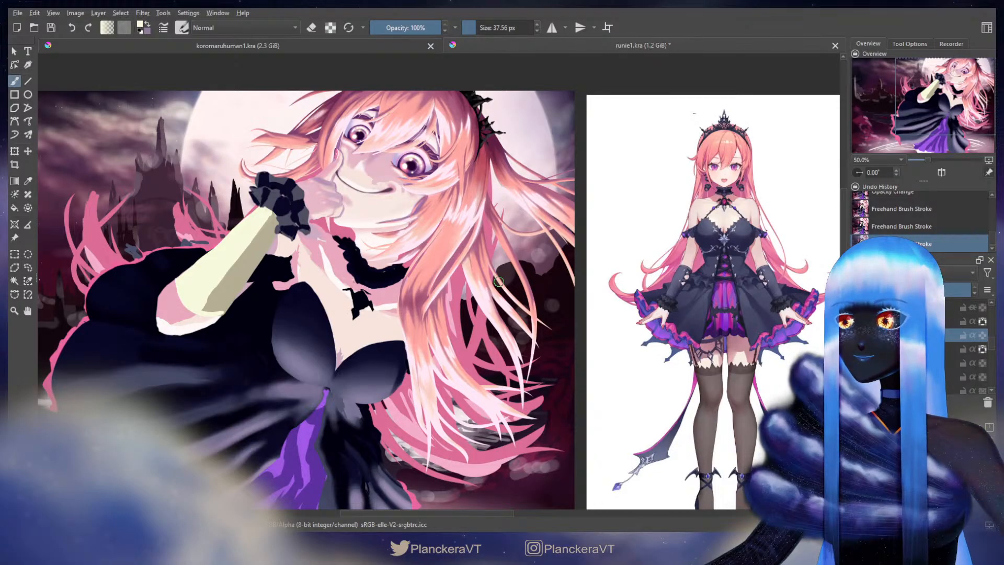
Warp the glove and forearm layers together, pulling the elbow inward to shorten the forearm
left_click_drag(290, 328, 539, 299)
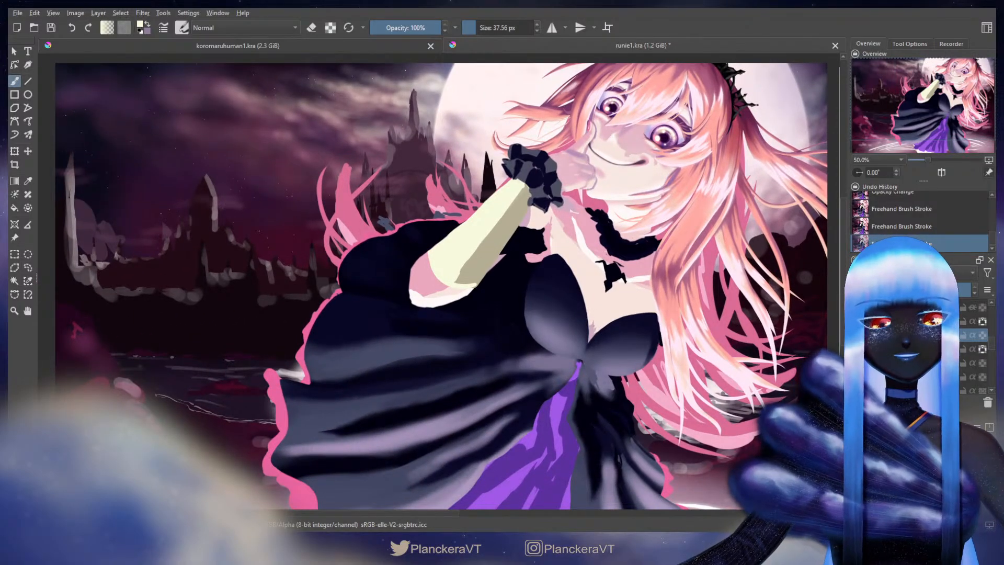
key("ctrl+t")
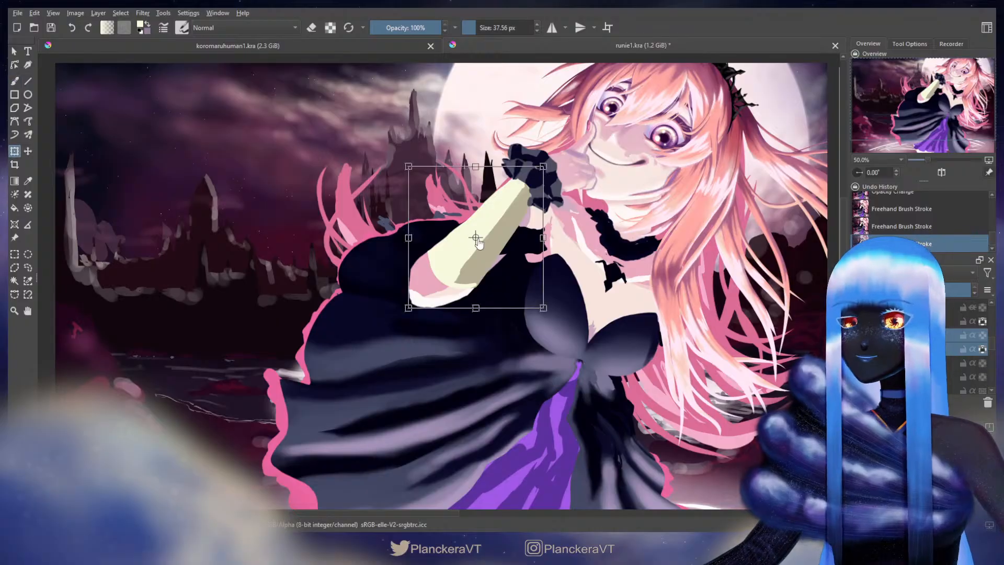
key("Return")
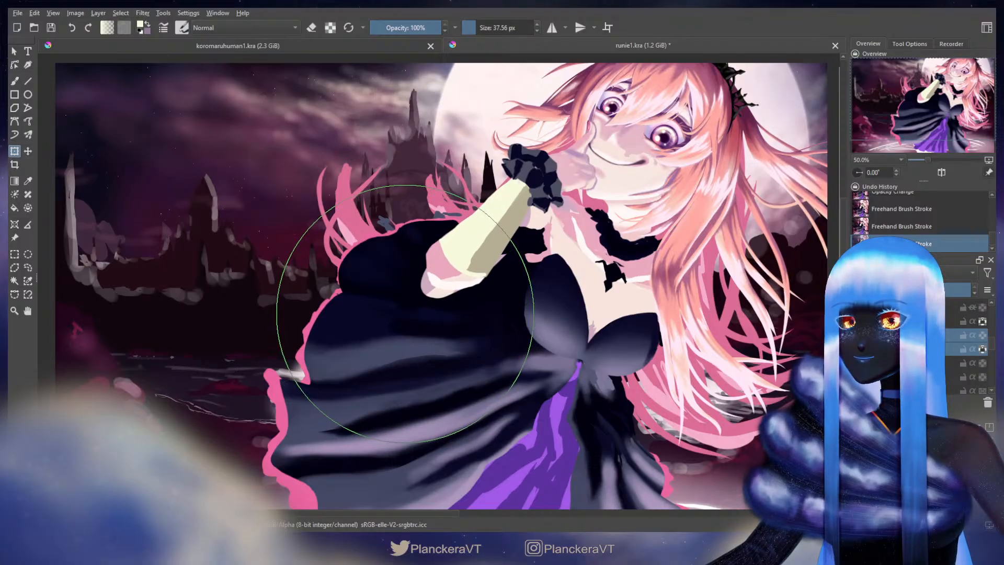
left_click_drag(406, 314, 375, 344)
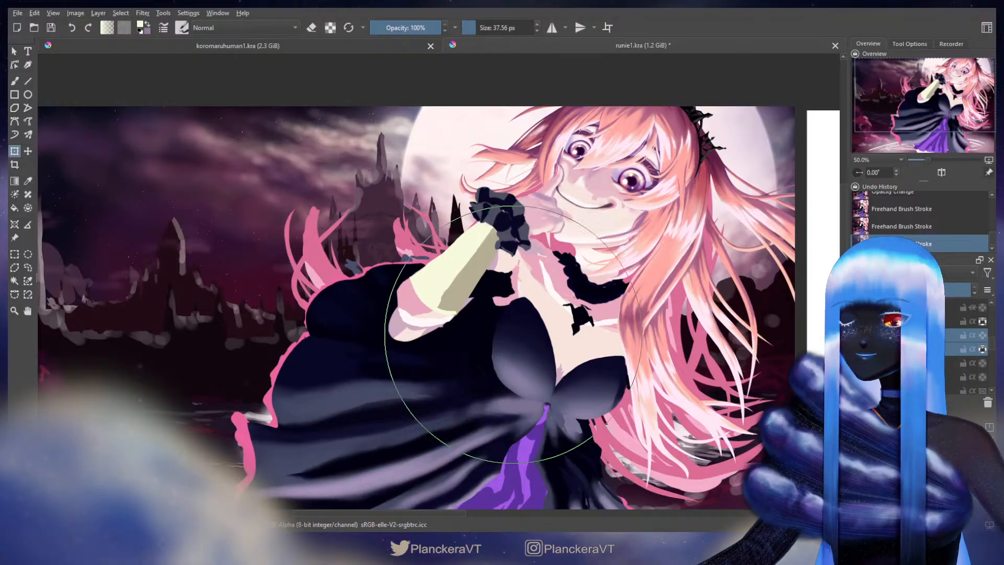
key("b")
Warp the elbow on the arm layer beneath inward so it follows the shortened glove
key("ctrl+t")
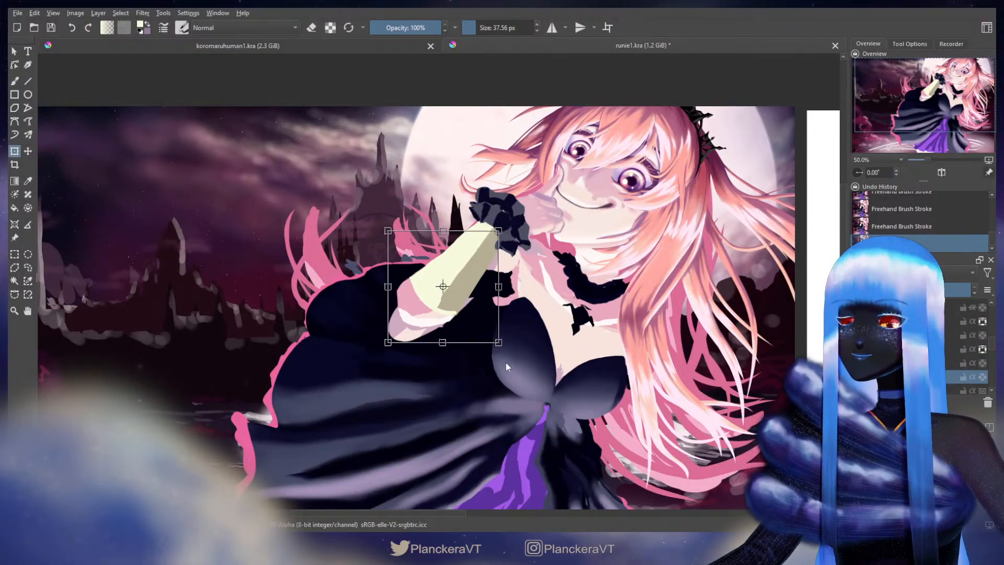
mouse_move(343, 374)
left_mouse_down()
mouse_move(314, 402)
mouse_move(376, 382)
mouse_move(384, 327)
left_mouse_up()
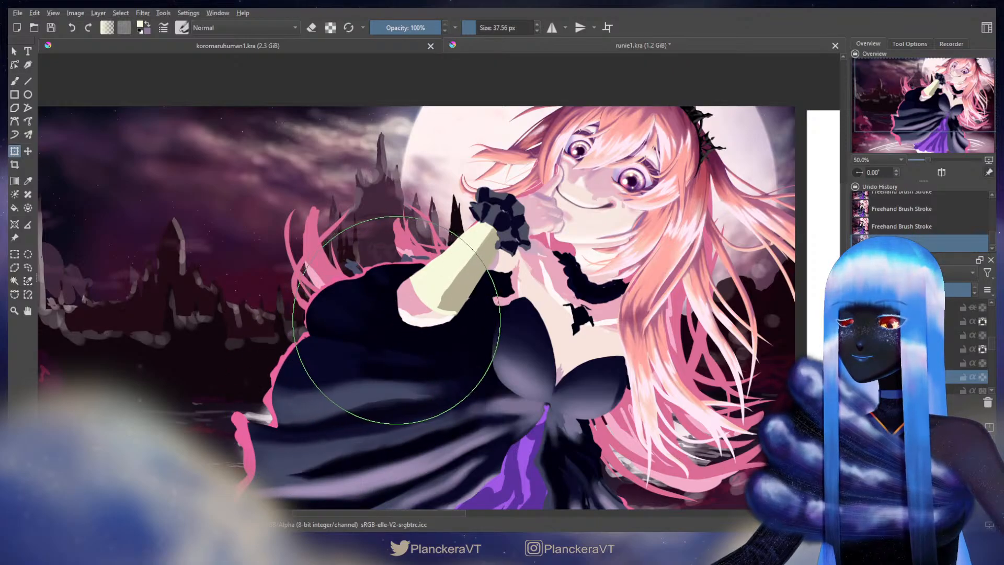
key("b")
Select the glove and forearm layers and refine the elbow and forearm underside with a smaller warp brush
left_click(921, 349)
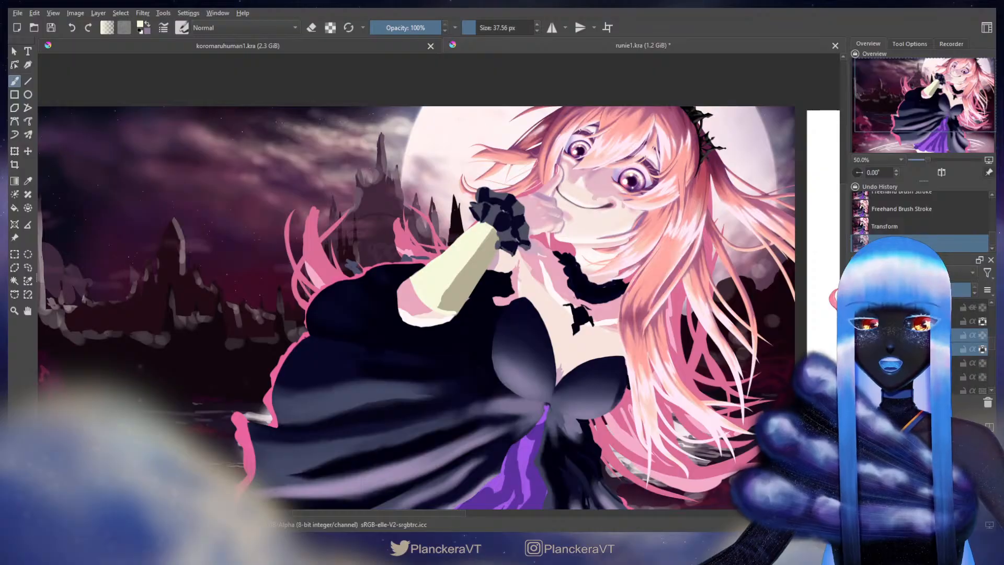
key("ctrl+t")
key("bracketleft")
key("bracketleft")
left_click_drag(380, 277, 403, 280)
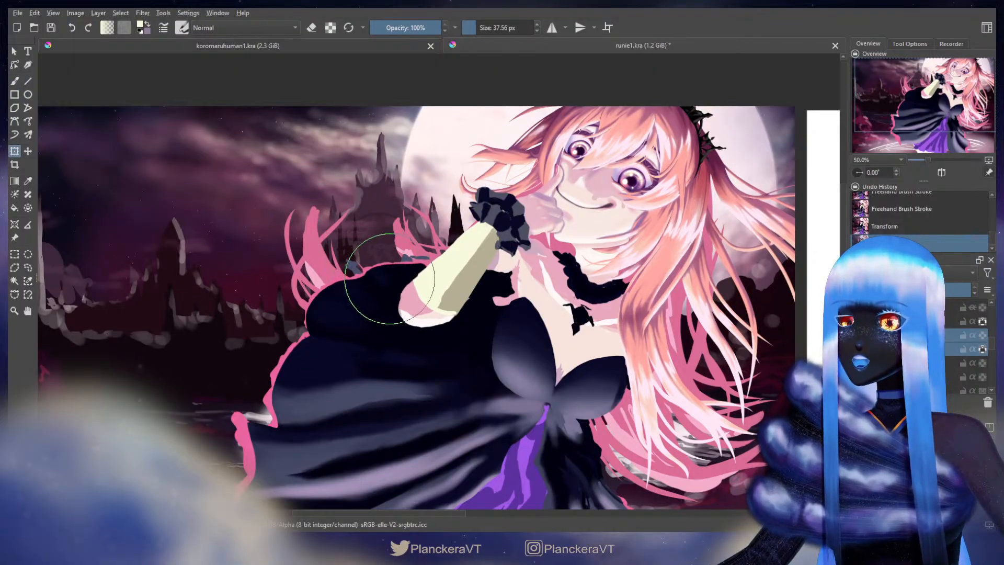
mouse_move(526, 351)
left_mouse_down()
mouse_move(461, 317)
mouse_move(491, 338)
mouse_move(466, 321)
left_mouse_up()
key("bracketleft")
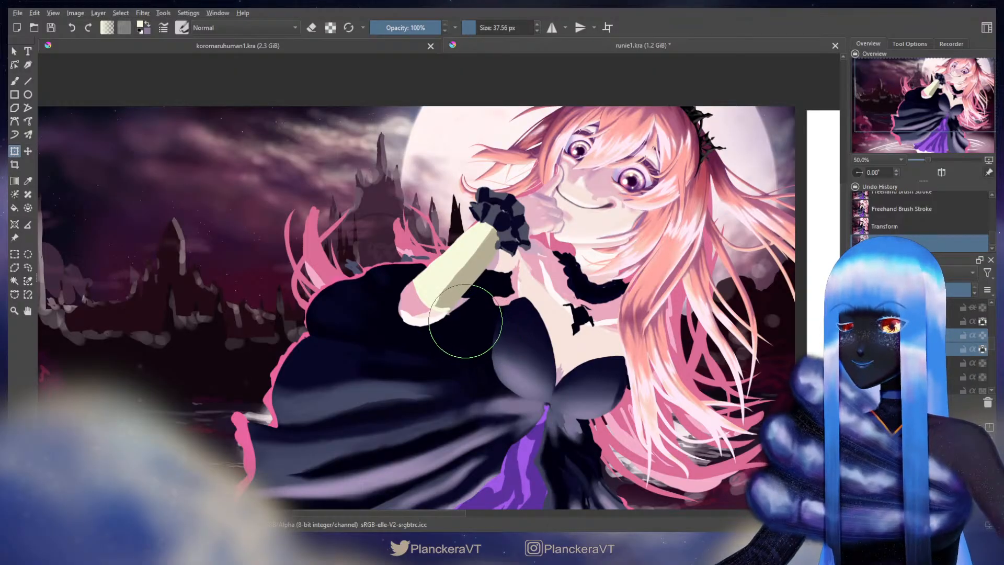
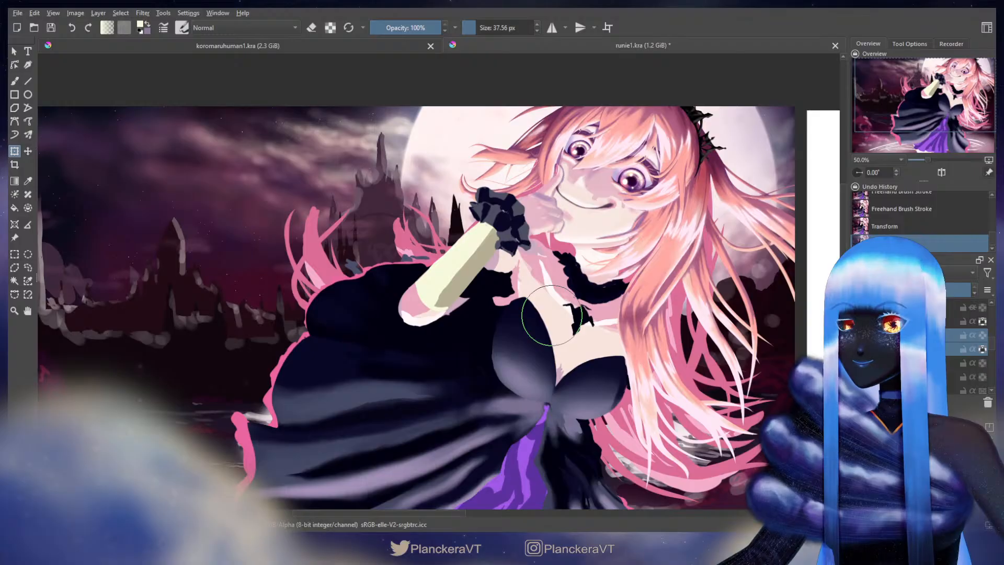
key("b")
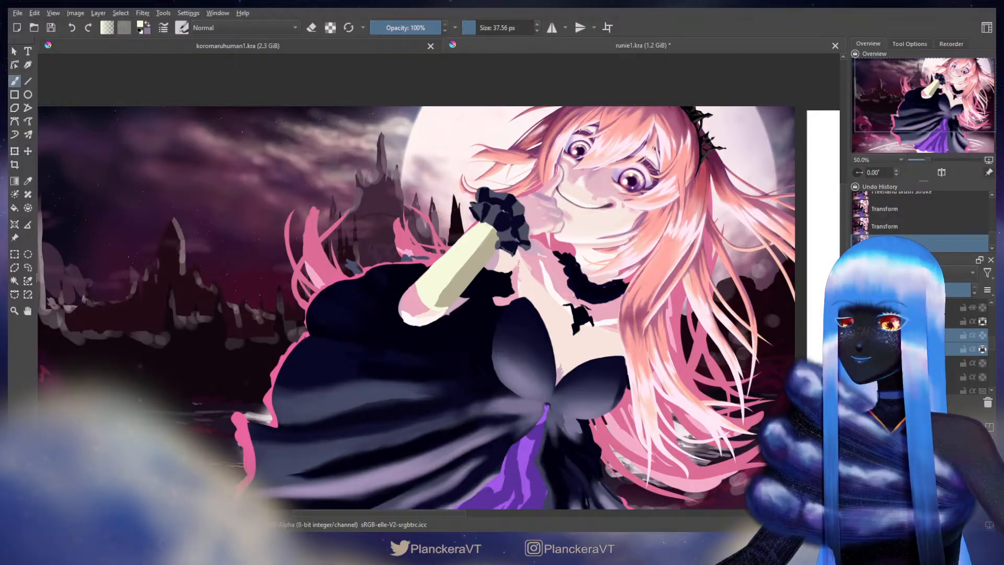
Hide the pale glove and erase along the upper edge of the bare forearm
scroll(482, 304, "up", 2)
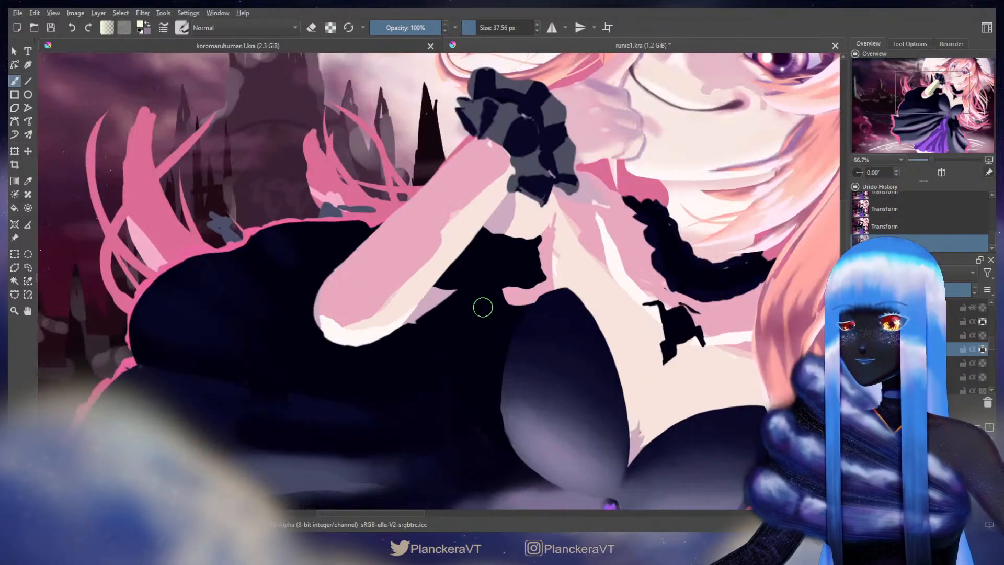
key("e")
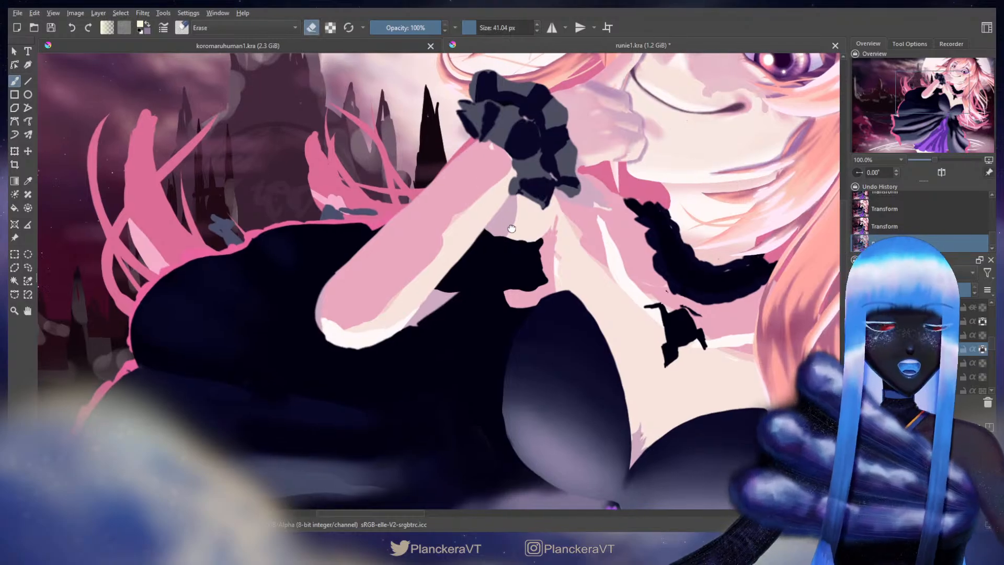
left_click_drag(506, 228, 535, 282)
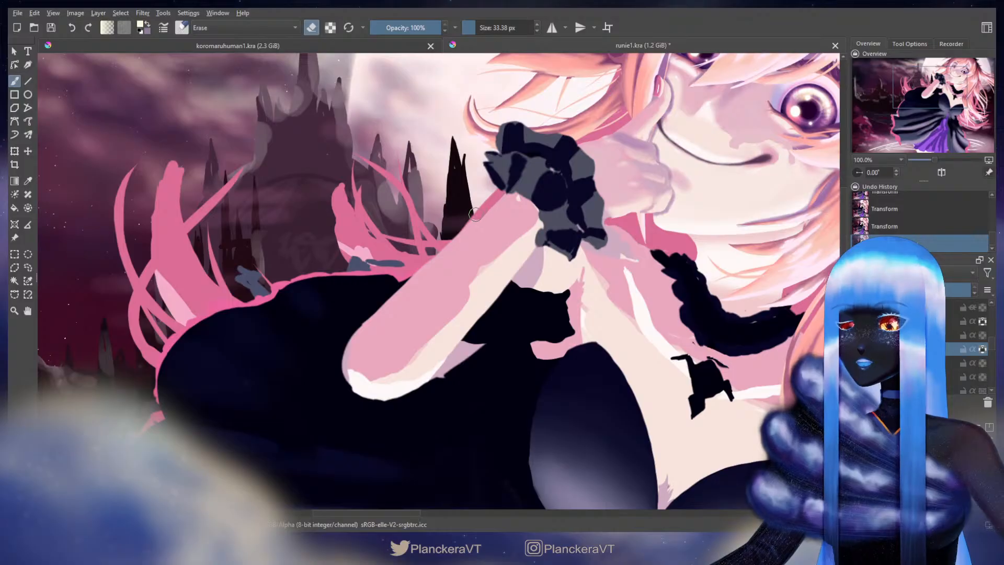
left_click_drag(382, 300, 323, 338)
Sample the forearm's pink and paint over its upper edge and wrist end, toggling the layer's alpha lock
key("e")
left_click(507, 221, "ctrl")
left_click_drag(514, 206, 498, 218)
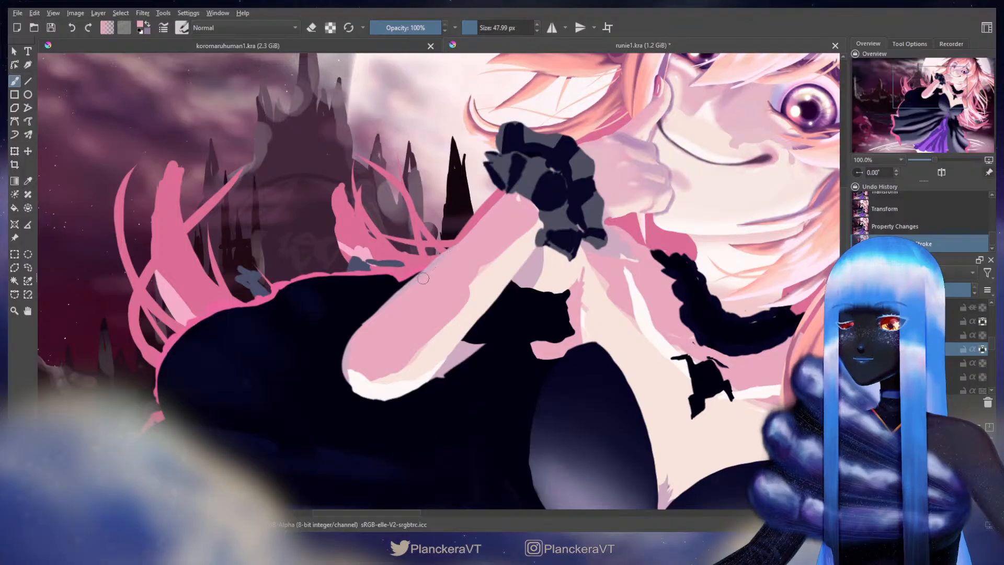
left_click_drag(397, 297, 440, 294)
left_click(982, 349)
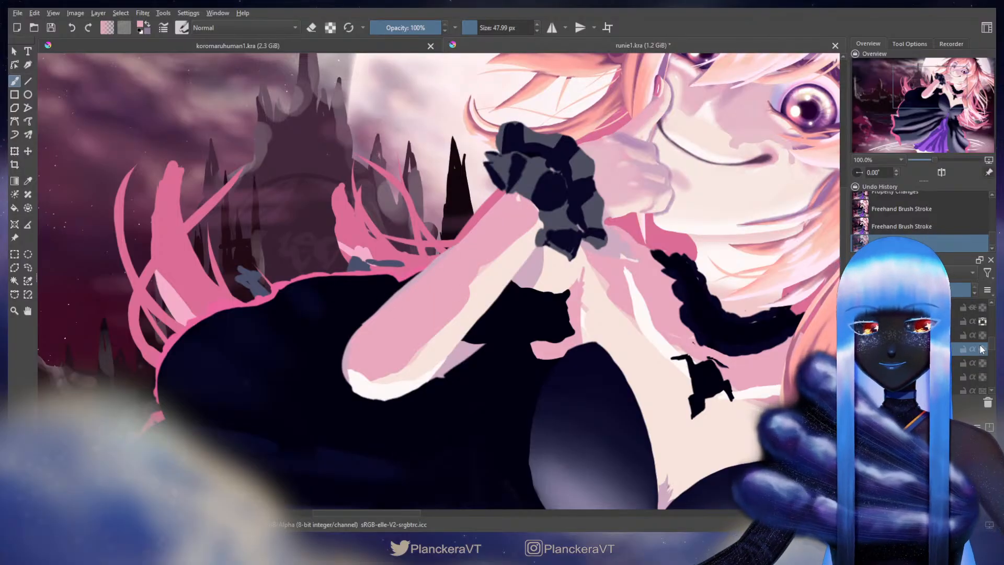
left_click_drag(510, 217, 528, 236)
Select another arm layer and erase stray paint around the wrist beneath the dark ruffles
scroll(993, 344, "up", 3)
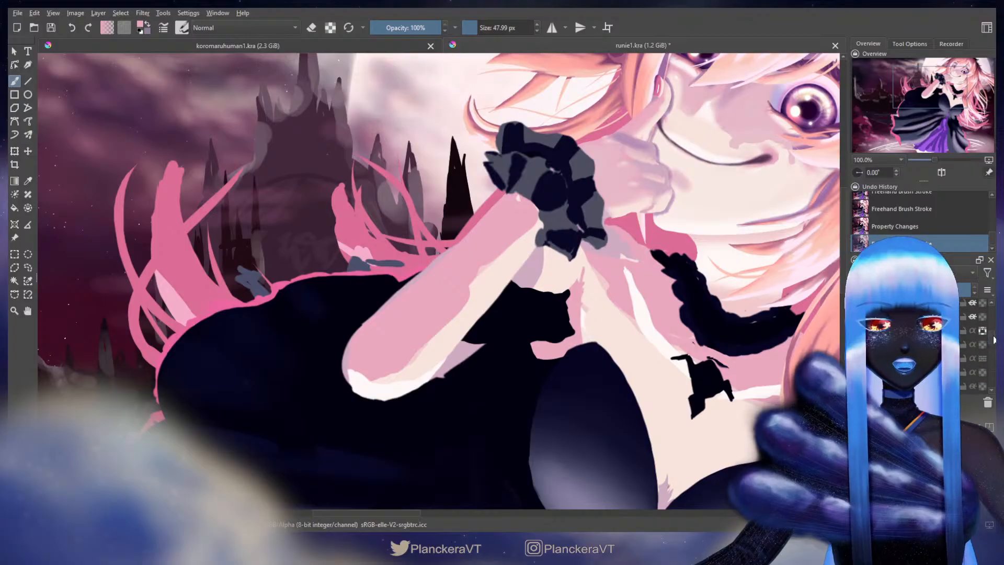
left_click_drag(992, 331, 991, 327)
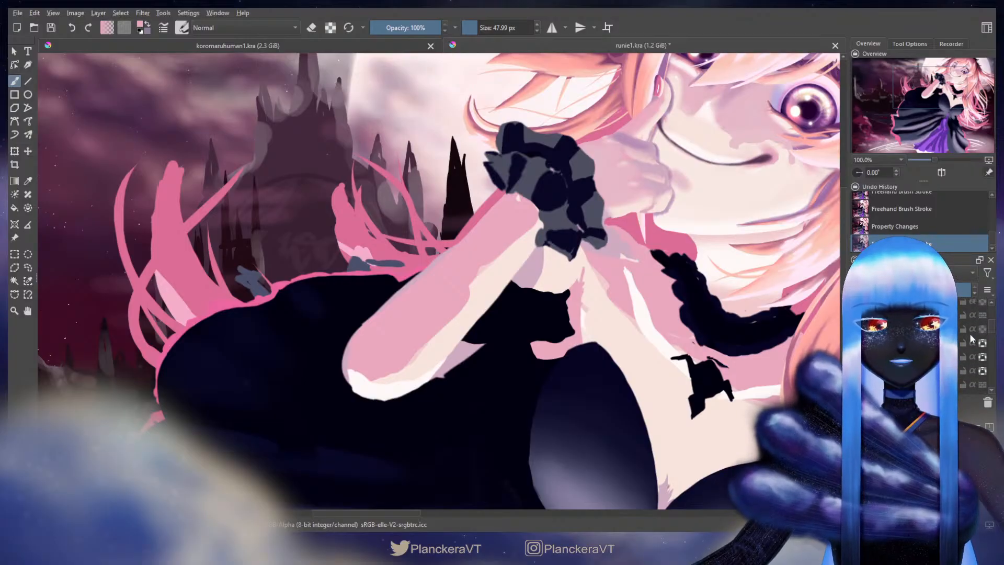
key("e")
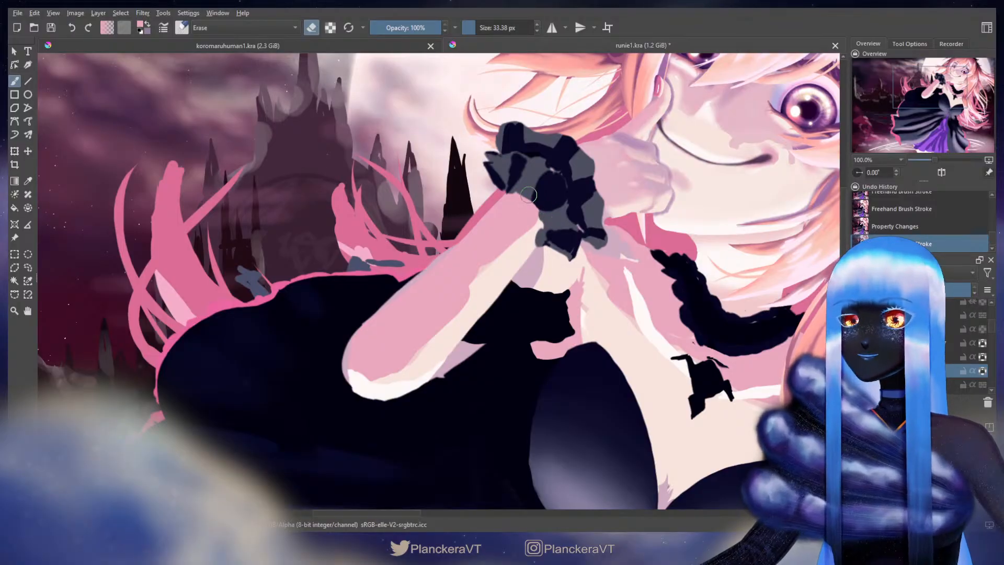
left_click_drag(529, 195, 569, 258)
Paint the forearm's wrist end in pink and hide the dark wrist ruffles
left_click_drag(993, 333, 992, 353)
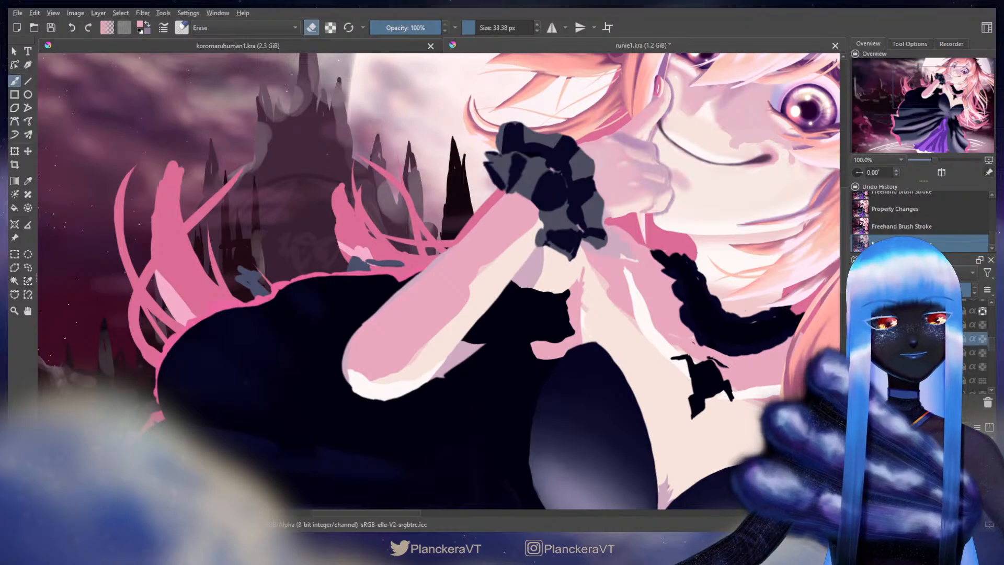
key("e")
mouse_move(508, 216)
left_mouse_down()
mouse_move(545, 226)
mouse_move(535, 233)
mouse_move(538, 224)
left_mouse_up()
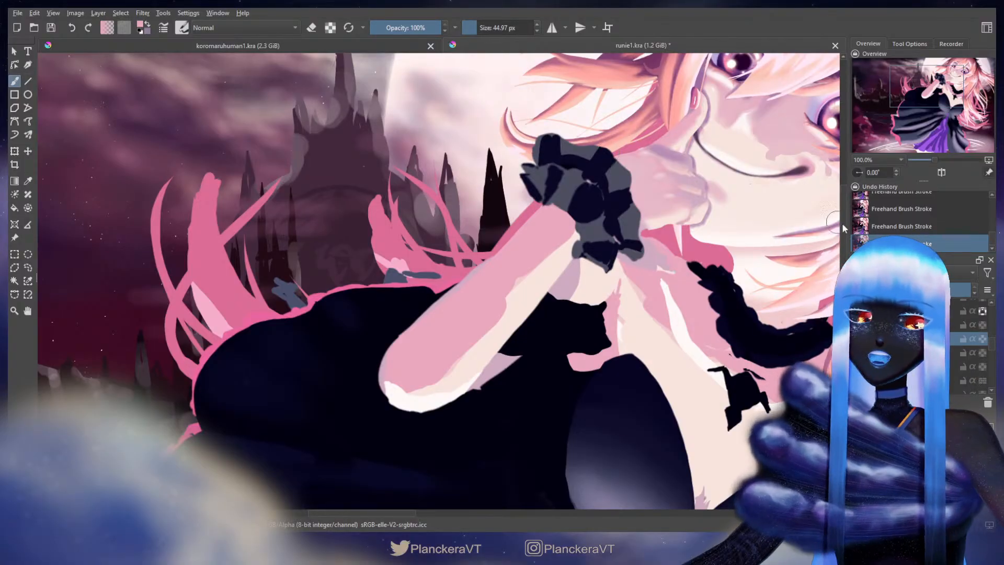
left_click_drag(991, 345, 990, 328)
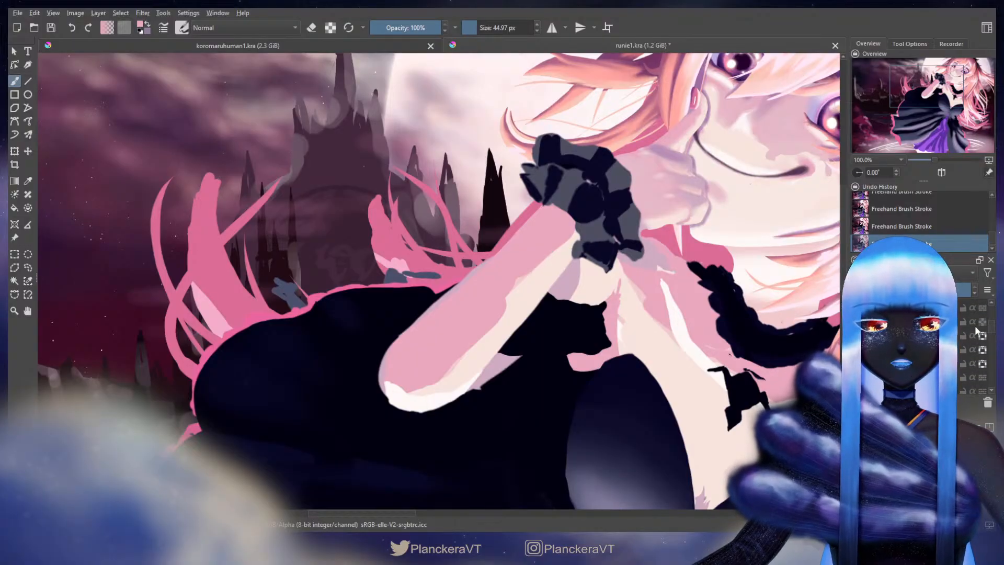
left_click(858, 349)
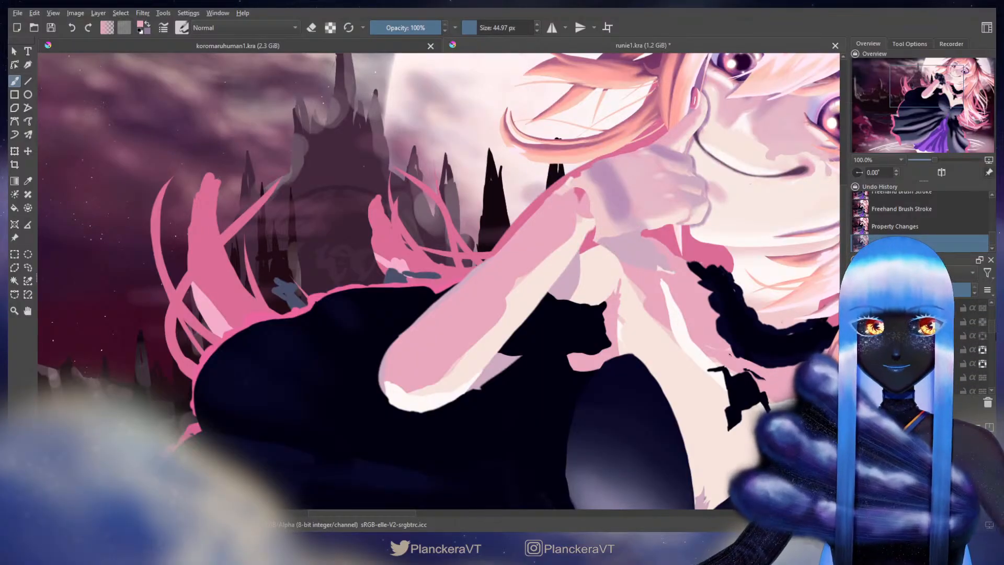
Fill the gap between forearm and hand at the wrist with pink and sampled cream skin tones
left_click_drag(993, 328, 993, 348)
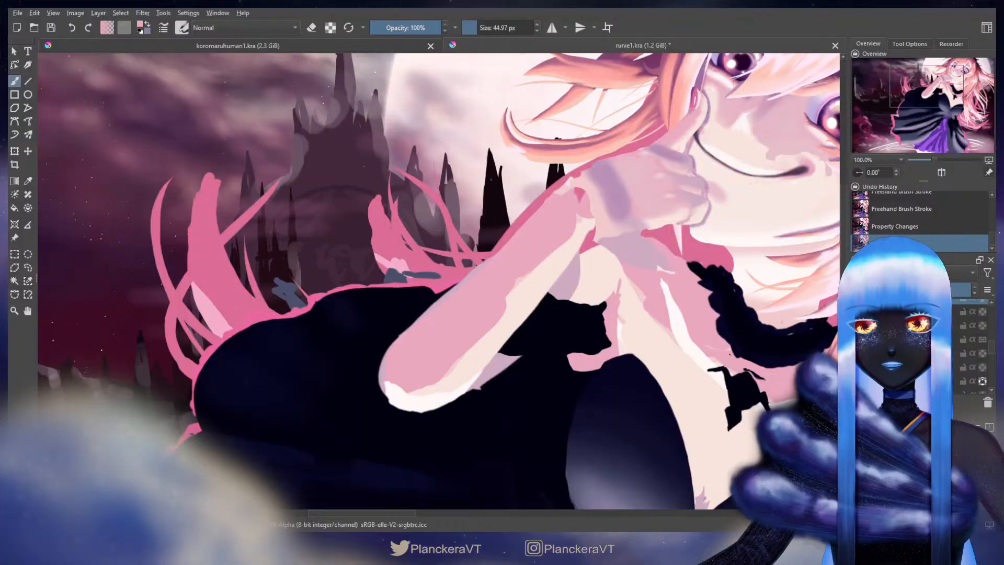
mouse_move(579, 202)
left_mouse_down()
mouse_move(578, 189)
mouse_move(576, 209)
mouse_move(592, 223)
mouse_move(582, 218)
left_mouse_up()
key("ctrl+z")
key("x")
left_click(586, 227, "ctrl")
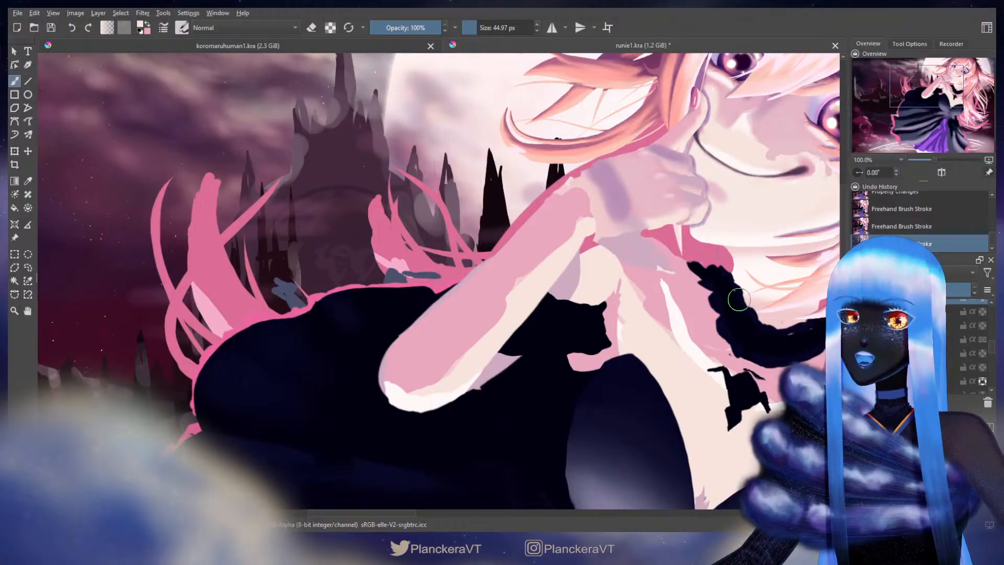
Erase the excess lilac paint beneath the hand and trim the upper edge of the wrist
key("e")
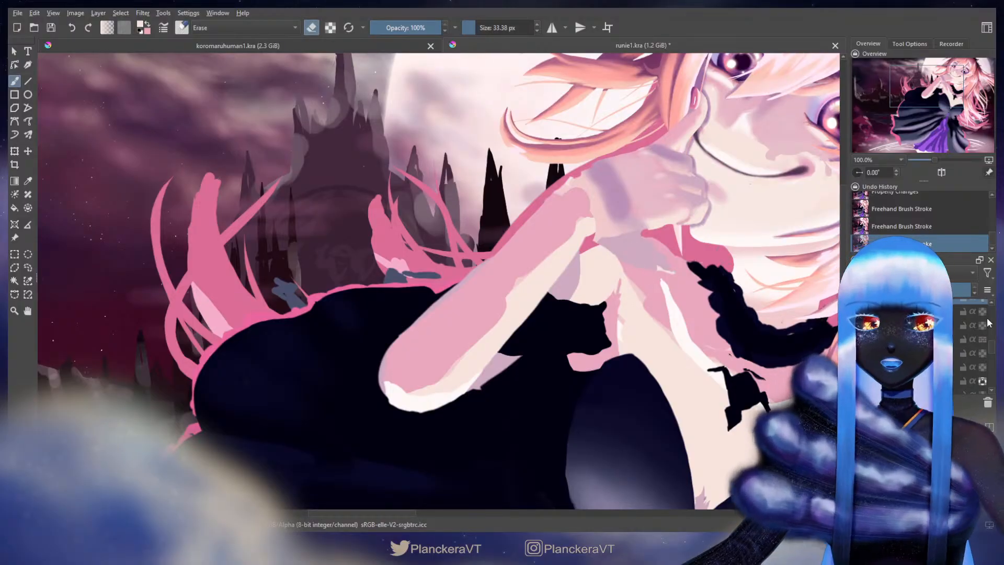
scroll(993, 340, "up", 5)
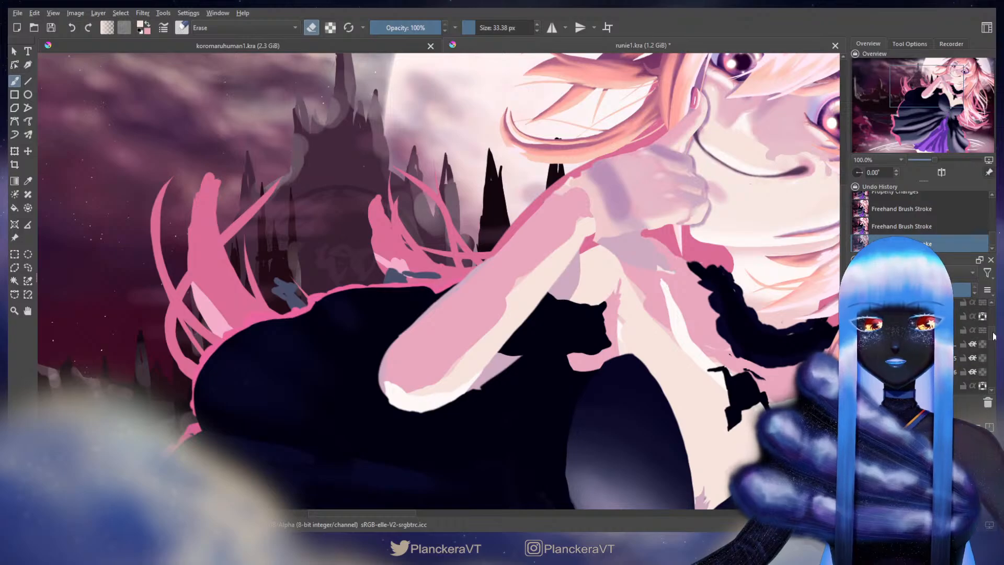
scroll(993, 332, "up", 5)
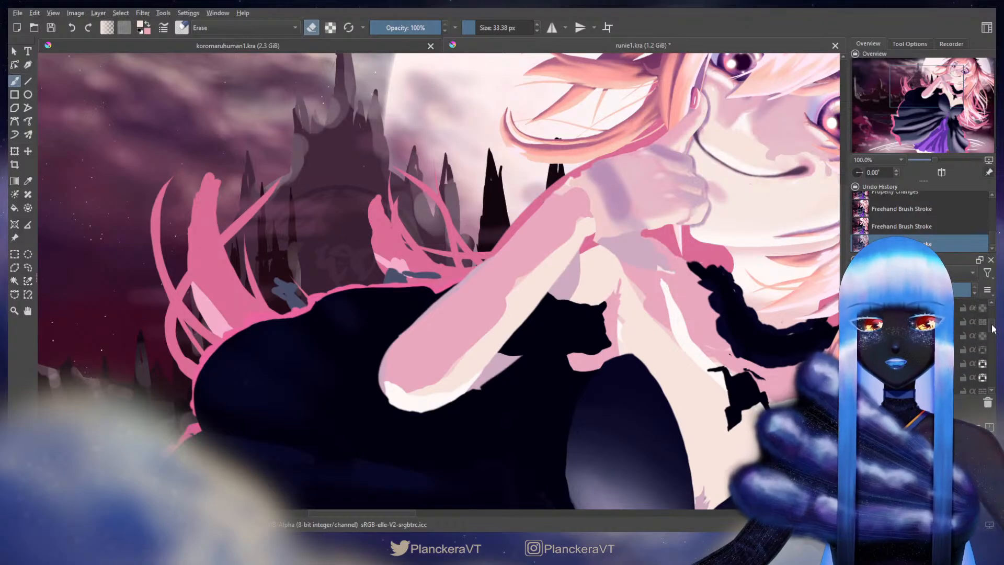
scroll(993, 330, "up", 5)
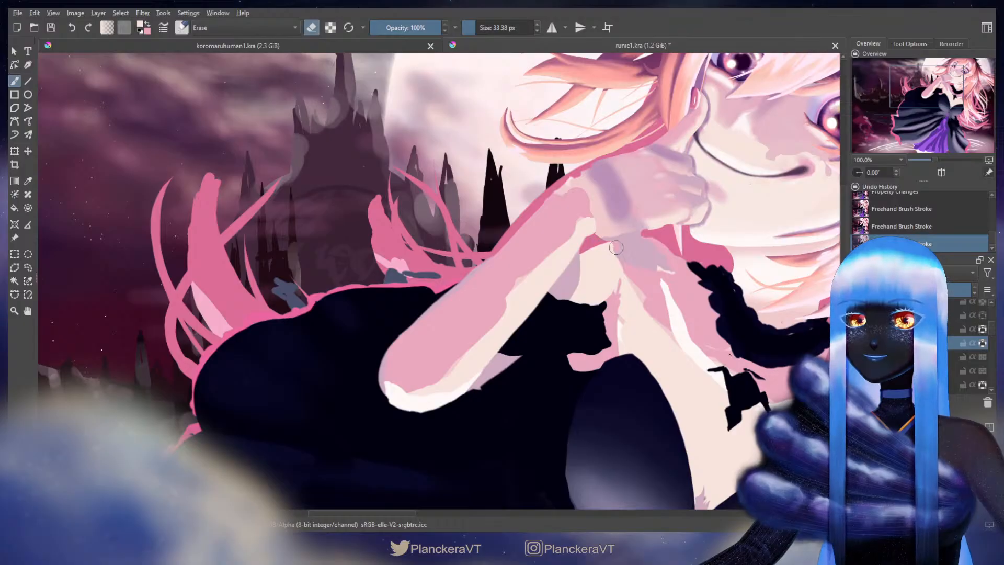
mouse_move(617, 257)
left_mouse_down()
mouse_move(657, 242)
mouse_move(600, 239)
mouse_move(639, 241)
left_mouse_up()
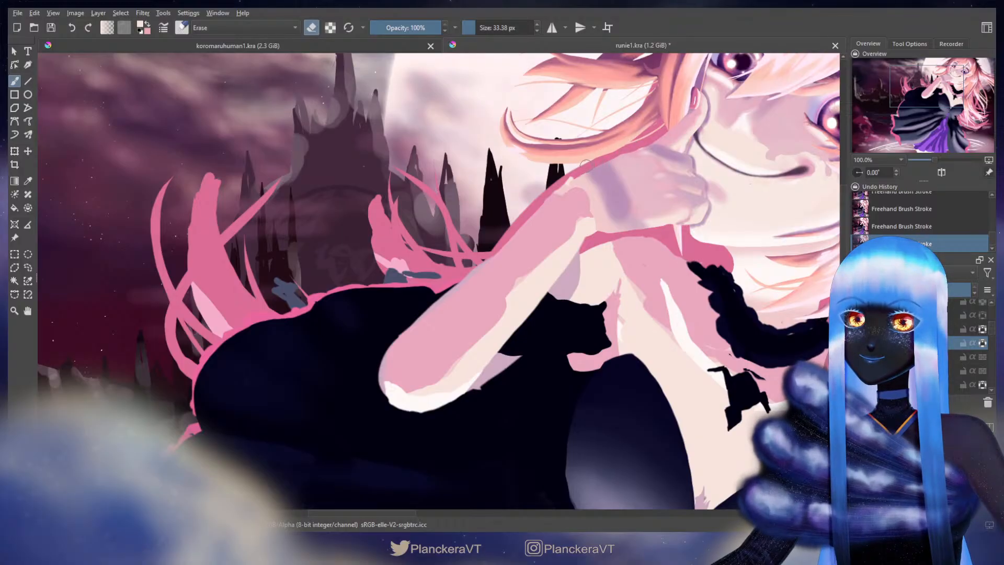
key("ctrl+z")
left_click_drag(580, 166, 563, 184)
Touch up the inner wrist on the forearm layer with skin tone and erase along the forearm's upper edge
left_click_drag(992, 331, 992, 351)
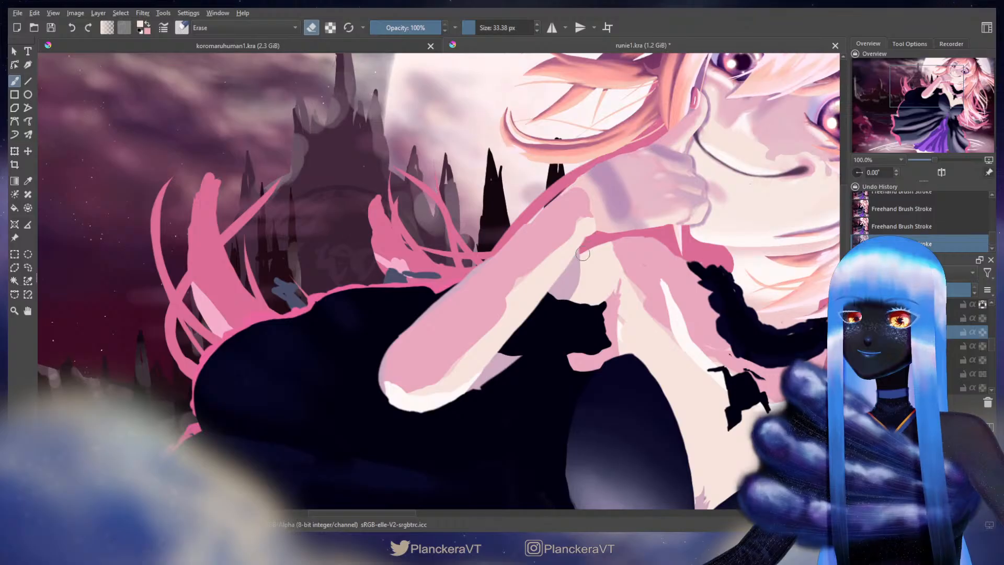
key("e")
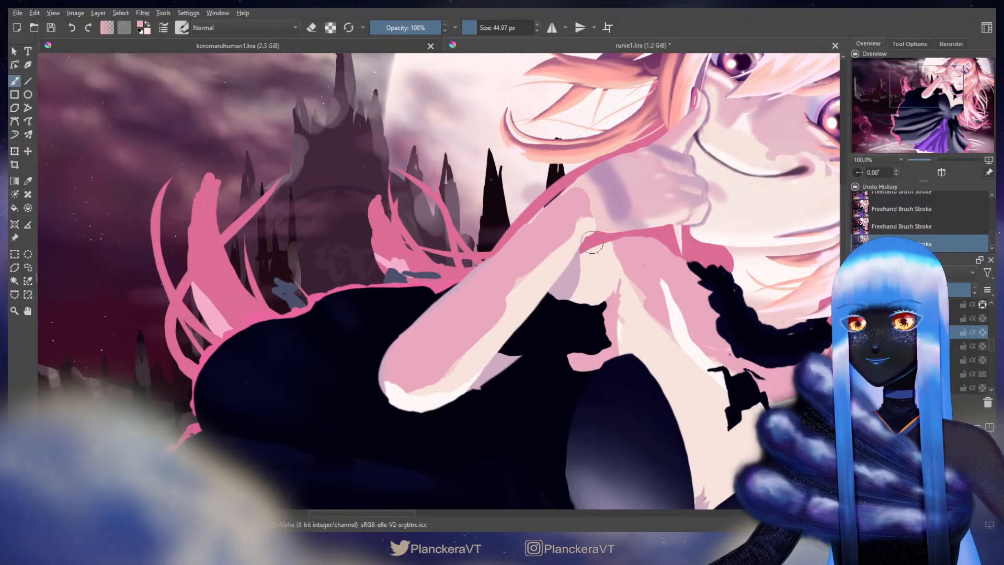
key("bracketright")
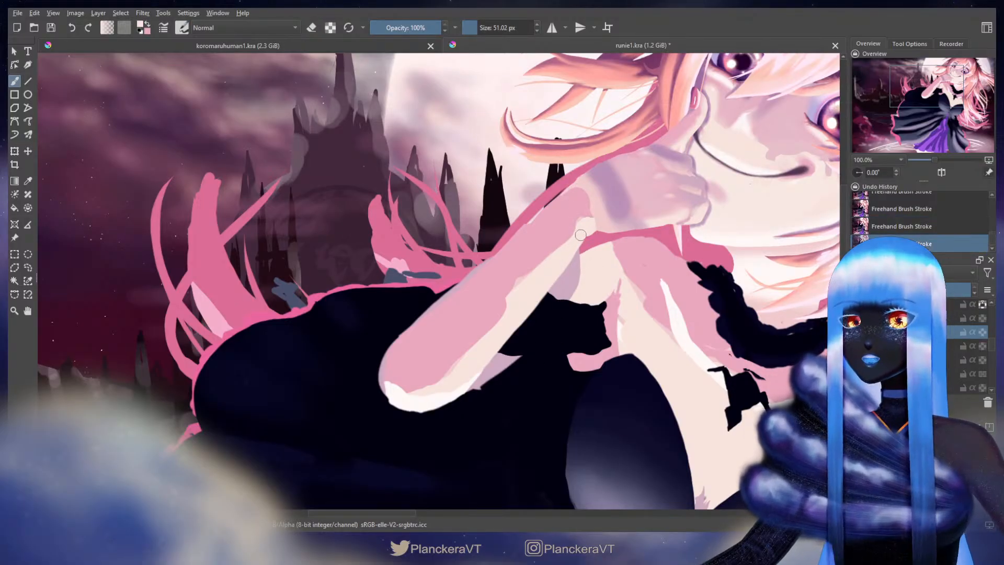
key("e")
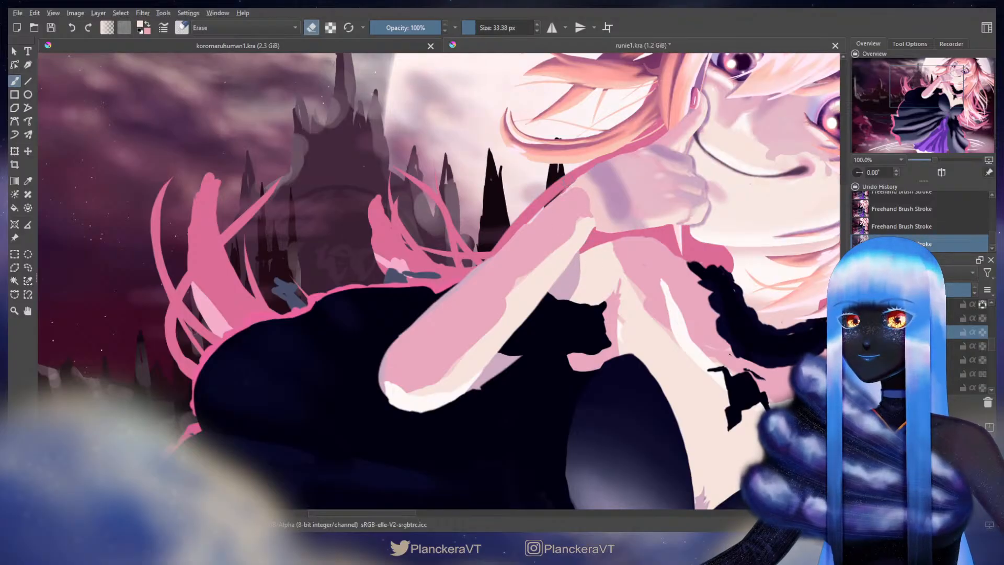
key("ctrl+z")
mouse_move(545, 206)
left_mouse_down()
mouse_move(535, 217)
mouse_move(554, 201)
left_mouse_up()
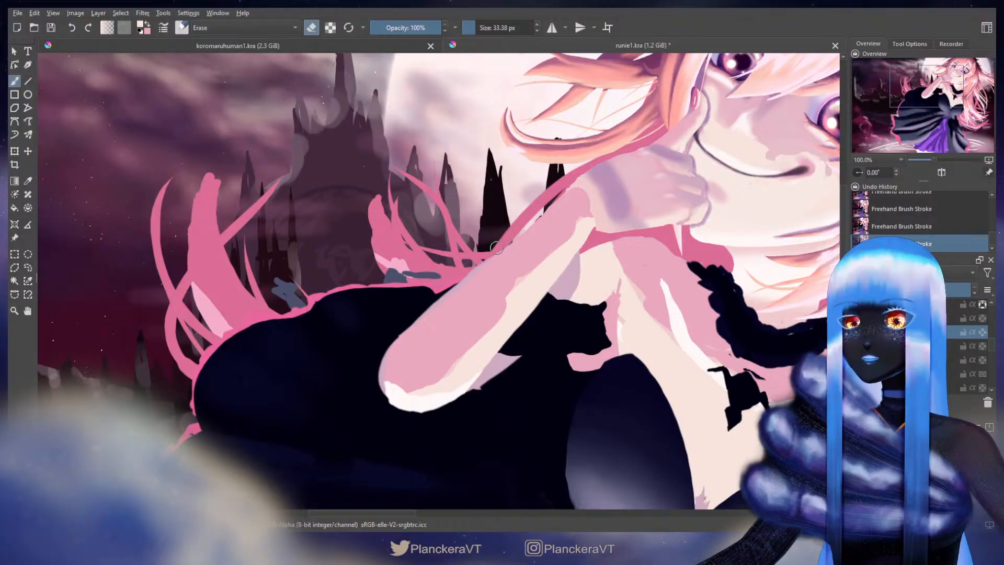
Clean up the forearm's upper edge by erasing the excess and repainting the outline in pink from wrist towards elbow
mouse_move(444, 291)
left_mouse_down()
mouse_move(421, 308)
mouse_move(556, 227)
left_mouse_up()
left_click_drag(473, 247, 476, 246)
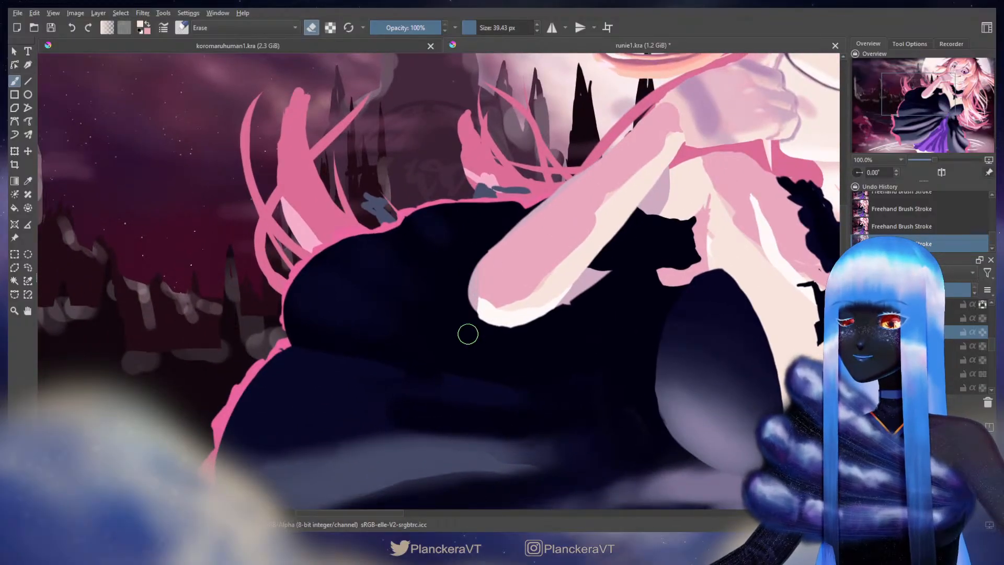
key("e")
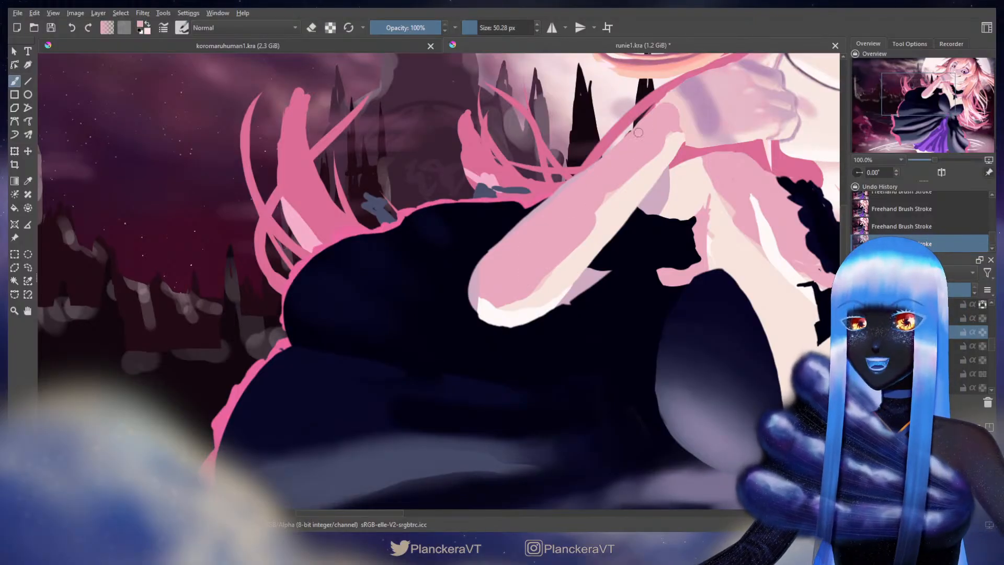
left_click_drag(634, 132, 565, 194)
key("ctrl+z")
left_click_drag(639, 127, 644, 120)
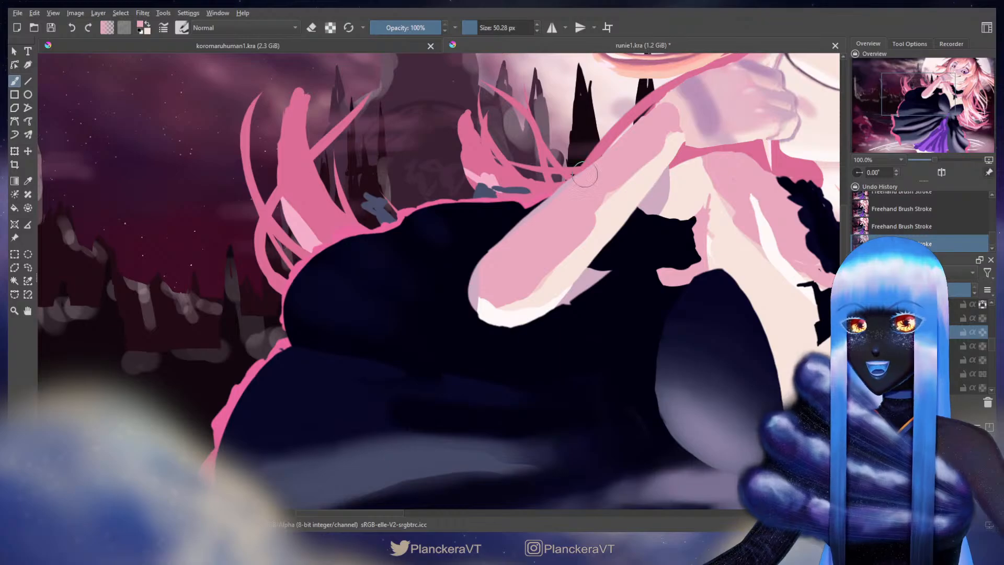
left_click_drag(629, 135, 584, 175)
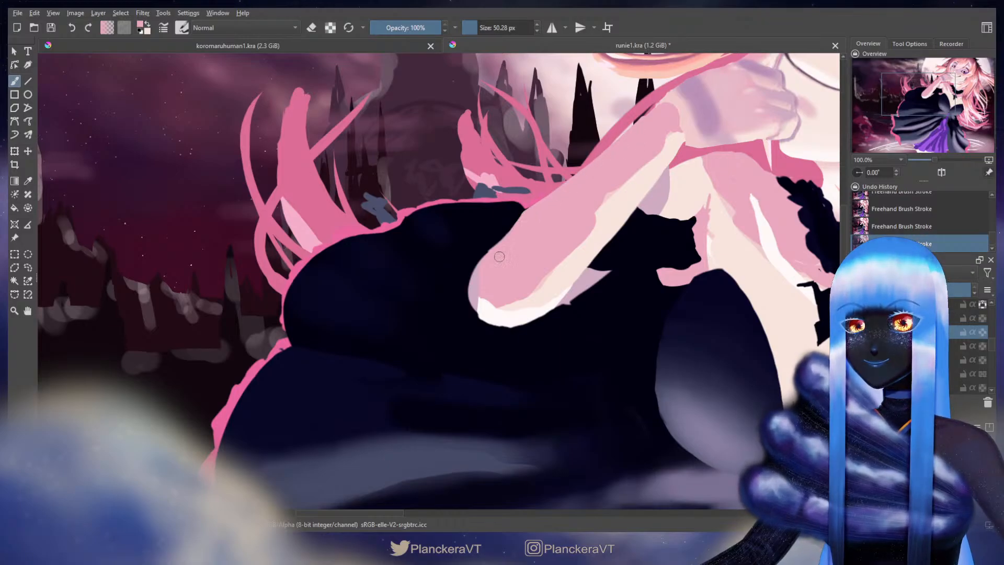
key("ctrl+z")
key("ctrl+shift+z")
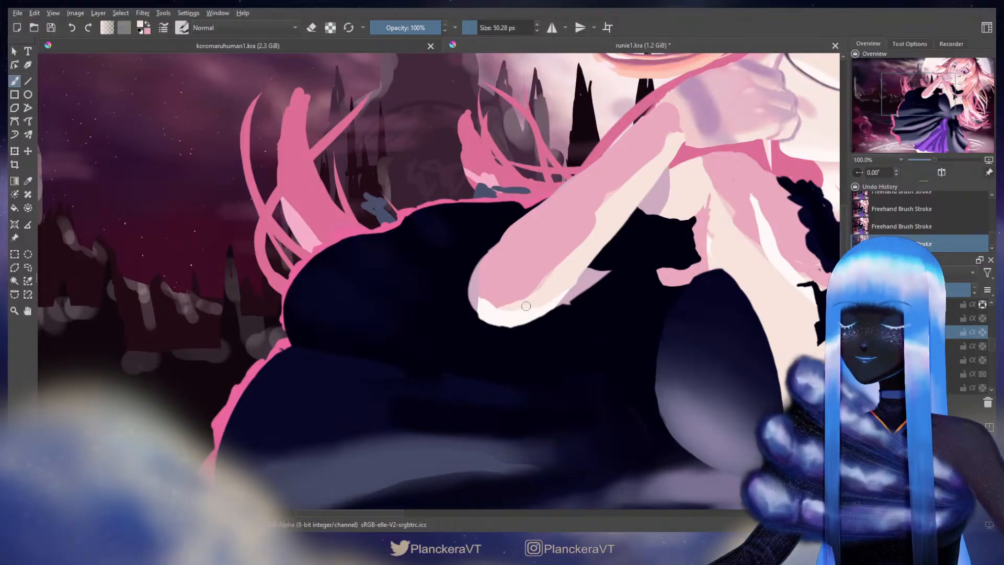
Trim the forearm's inner edge from the wrist downward with a smaller eraser
key("ctrl+z")
mouse_move(634, 192)
left_mouse_down()
mouse_move(599, 253)
mouse_move(594, 259)
mouse_move(624, 192)
mouse_move(585, 267)
mouse_move(537, 304)
mouse_move(560, 301)
left_mouse_up()
key("ctrl+z")
key("e")
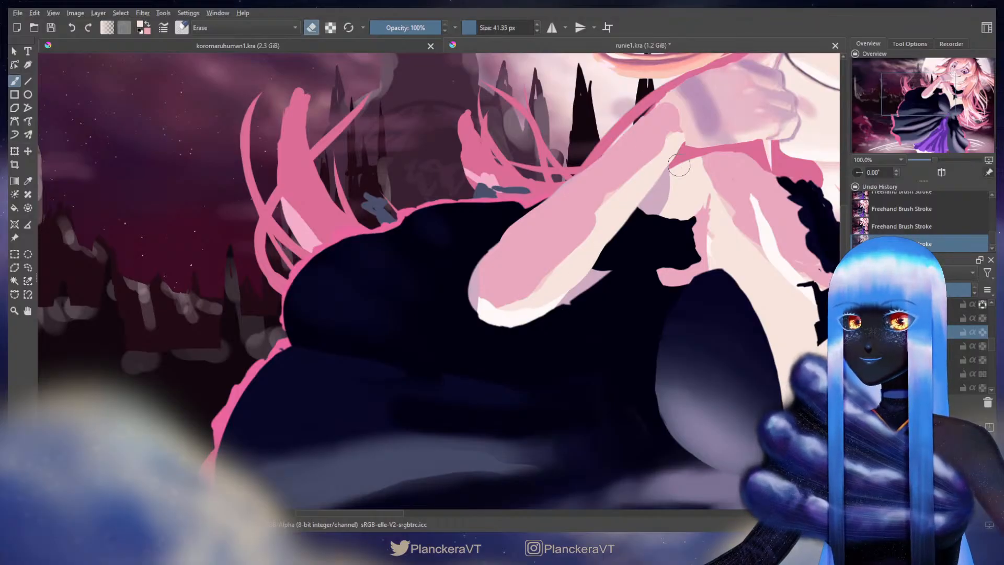
key("bracketleft")
key("bracketleft")
key("bracketleft")
key("bracketleft")
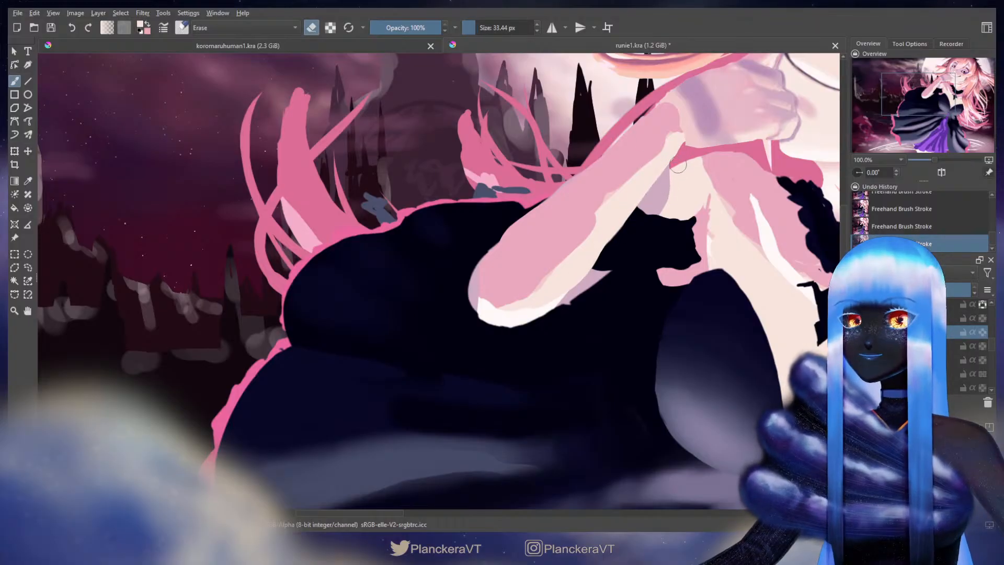
left_click_drag(669, 157, 618, 249)
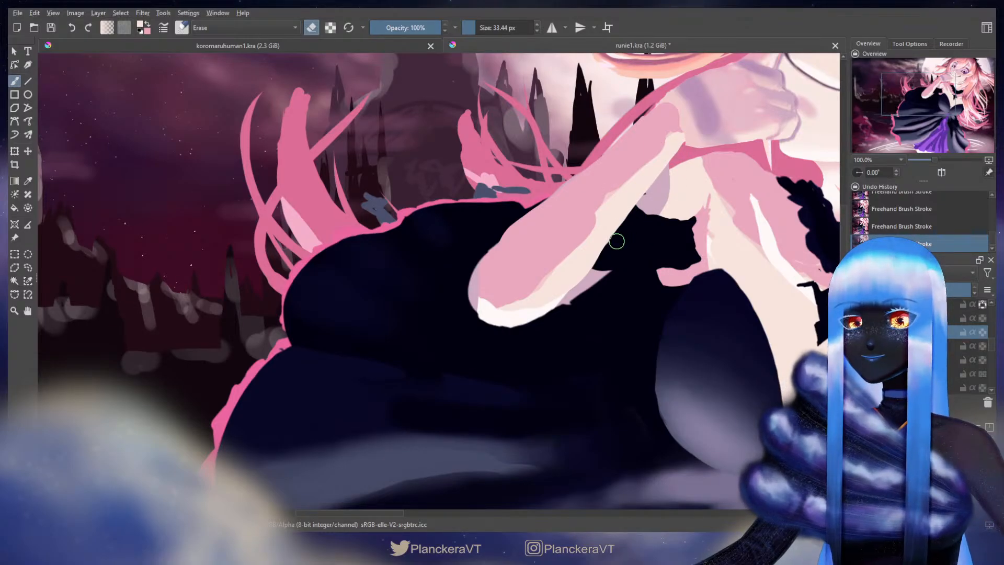
Paint cream skin tone along the forearm's underside and extend it into a pointed elbow
key("e")
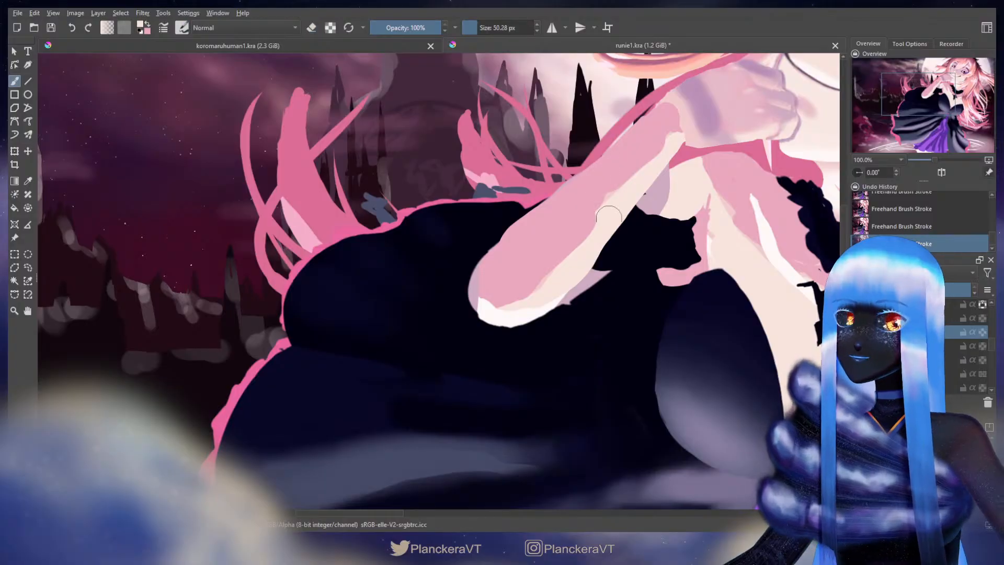
key("ctrl+z")
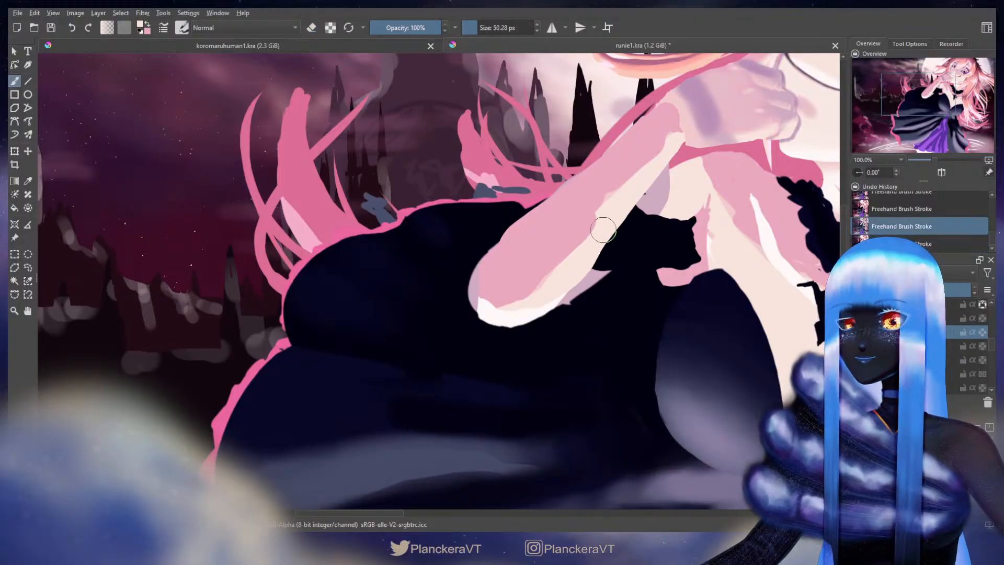
key("ctrl+shift+z")
key("bracketleft")
mouse_move(578, 276)
left_mouse_down()
mouse_move(557, 307)
mouse_move(501, 320)
left_mouse_up()
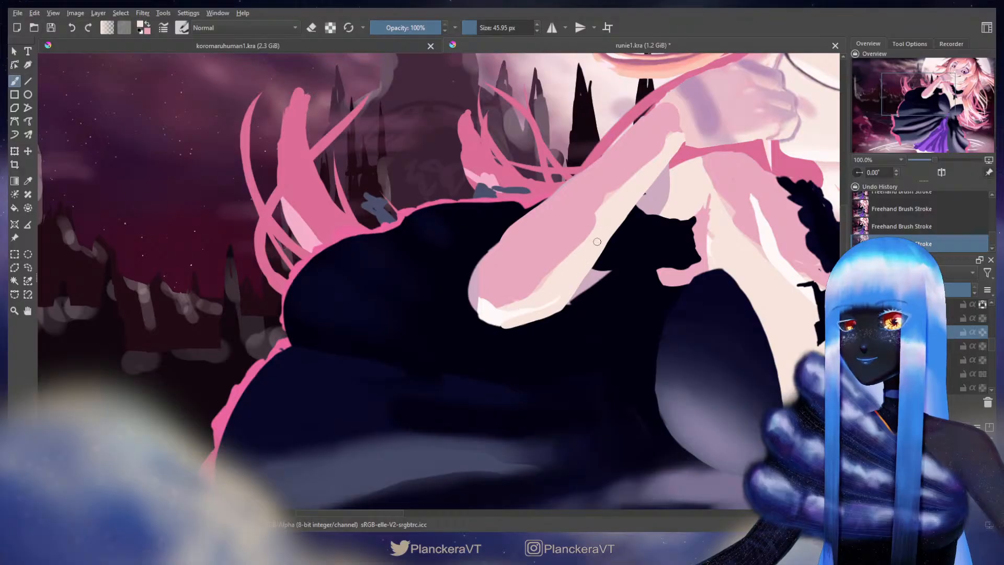
mouse_move(598, 249)
left_mouse_down()
mouse_move(559, 305)
mouse_move(482, 327)
left_mouse_up()
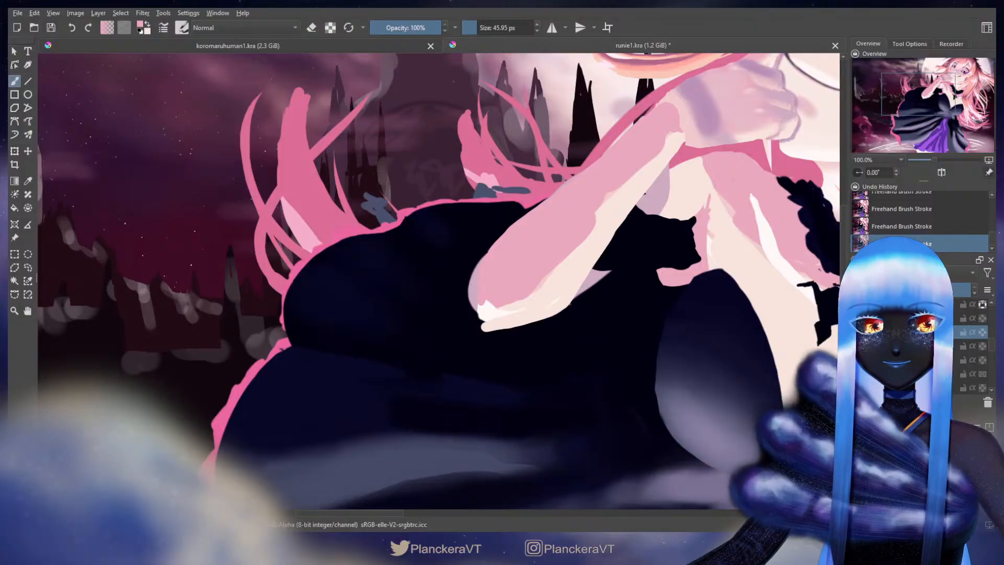
Erase the old rounded lilac elbow edge on the lower arm layer and repaint the elbow's outer contour in pink
left_click(910, 360)
key("e")
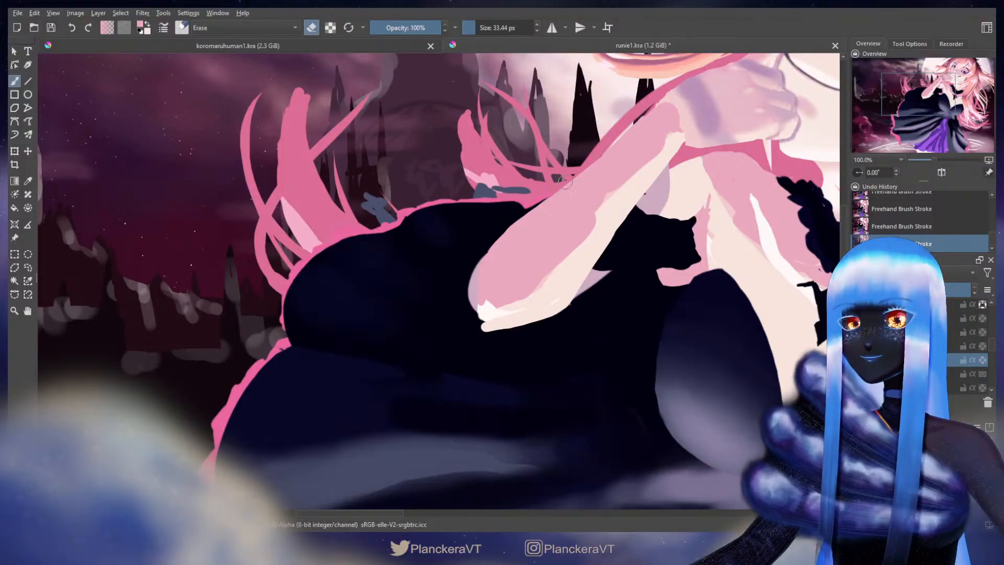
mouse_move(503, 232)
left_mouse_down()
mouse_move(475, 255)
mouse_move(470, 297)
mouse_move(464, 274)
mouse_move(528, 308)
left_mouse_up()
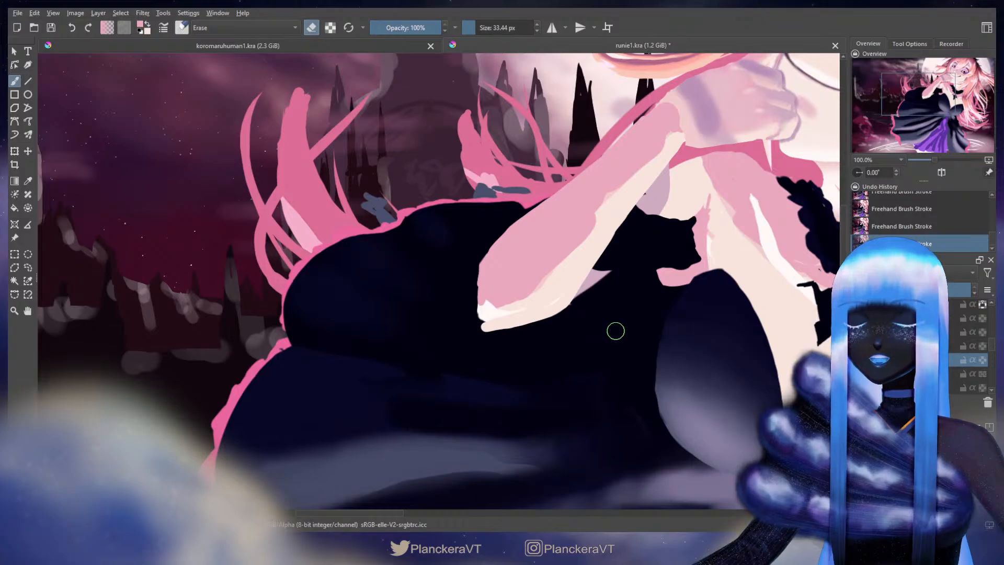
key("e")
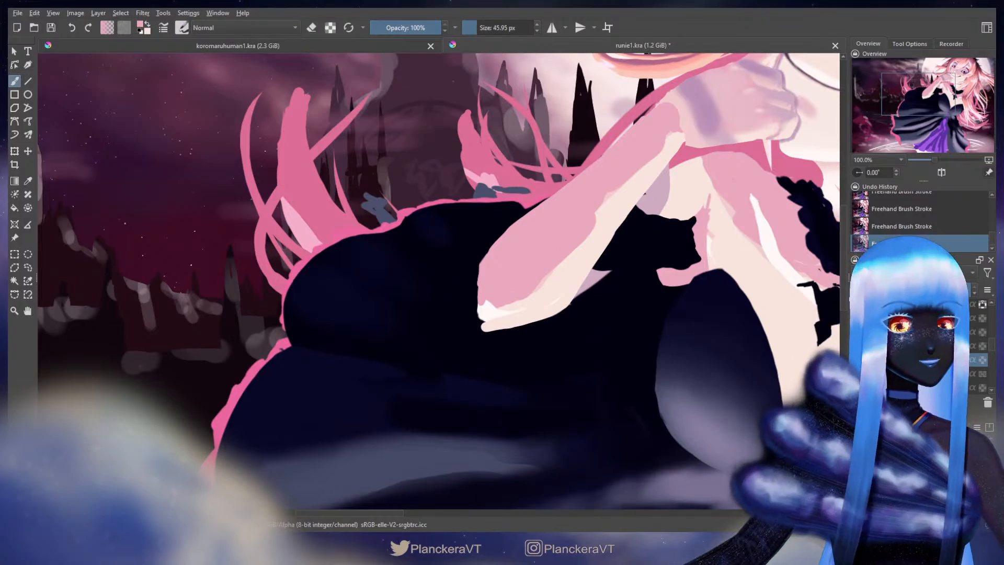
left_click(494, 271, "shift")
left_click_drag(489, 272, 481, 322)
left_click_drag(487, 253, 550, 200)
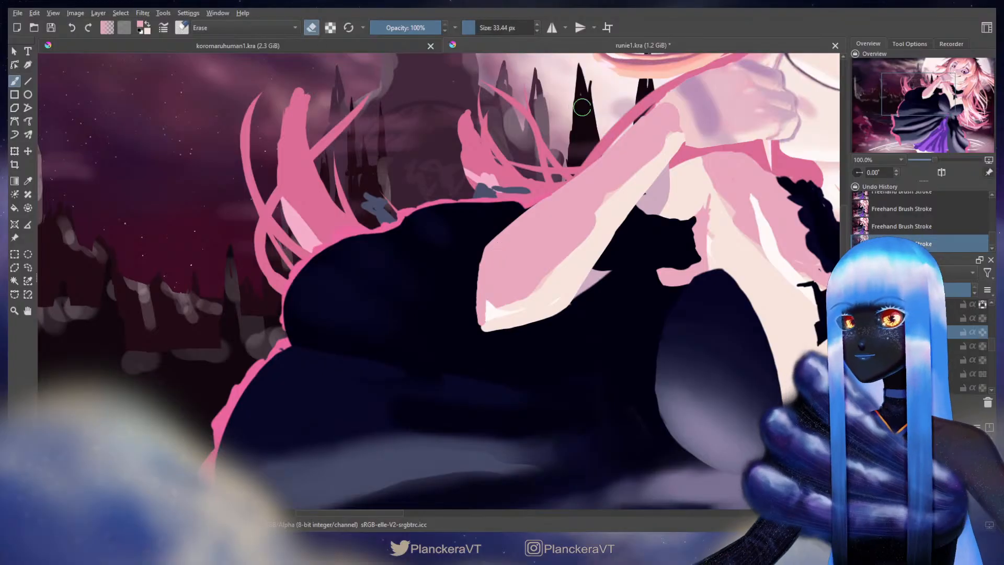
Erase along the forearm's upper edge to the elbow and tidy the elbow tip
key("e")
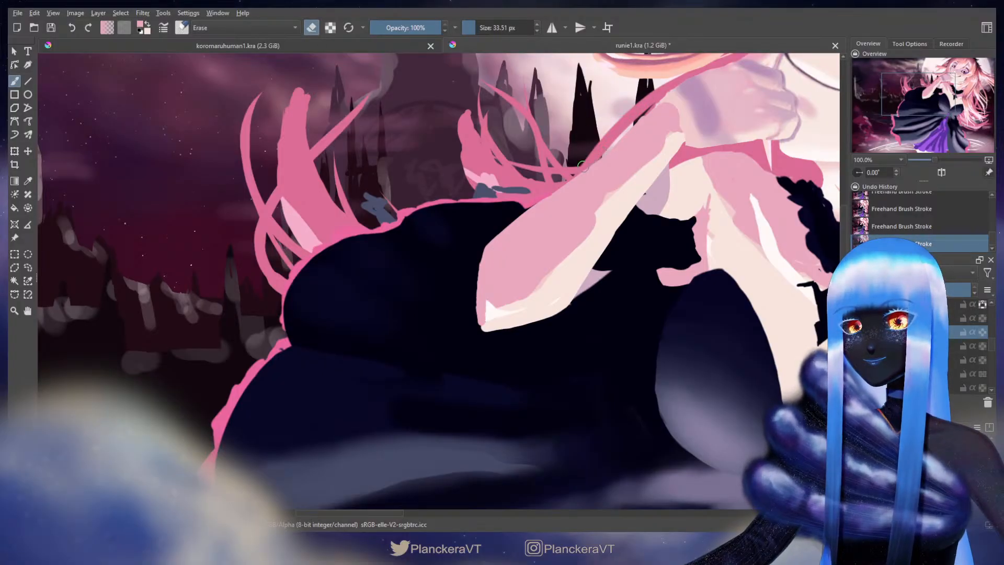
mouse_move(544, 200)
left_mouse_down()
mouse_move(490, 227)
mouse_move(479, 261)
left_mouse_up()
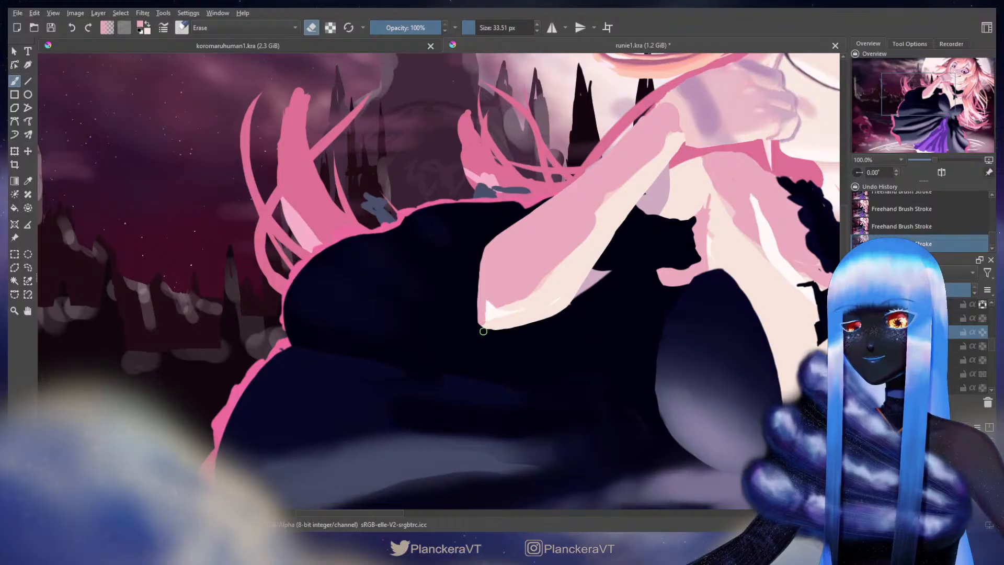
mouse_move(492, 333)
left_mouse_down()
mouse_move(530, 324)
mouse_move(493, 332)
left_mouse_up()
key("ctrl+z")
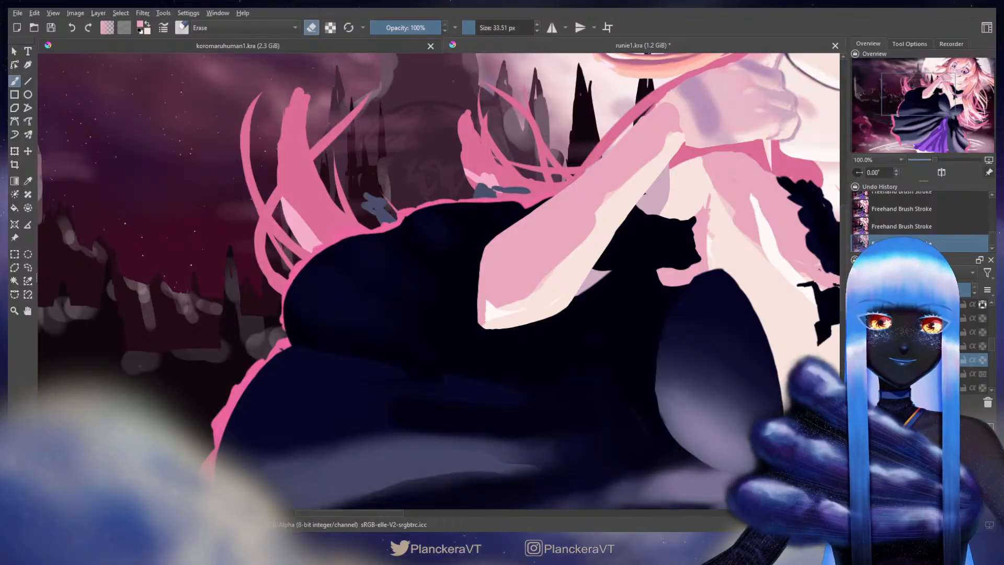
Refine the forearm's inner edge below the wrist on the forearm layer with a smaller eraser and brush
left_click(921, 331)
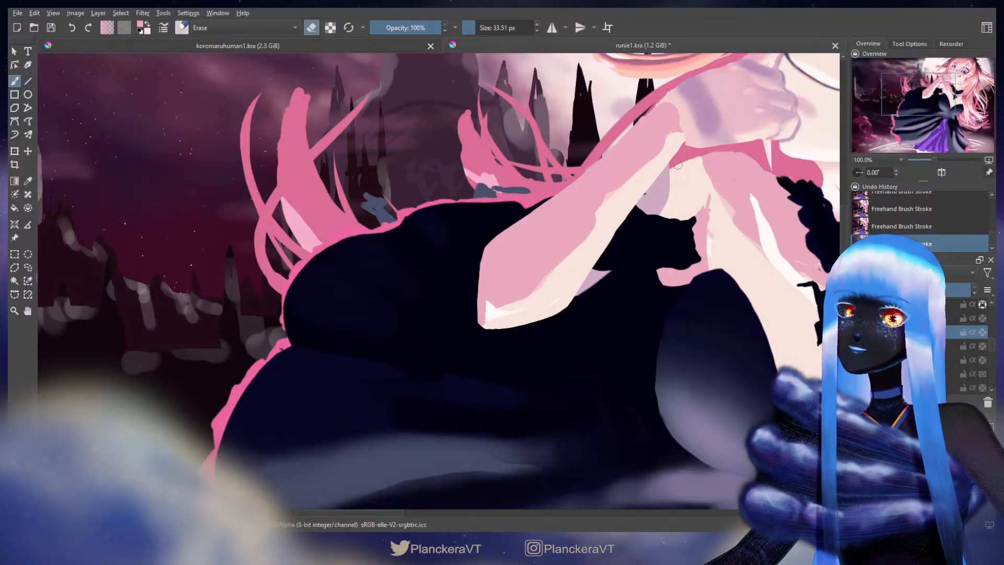
key("ctrl+z")
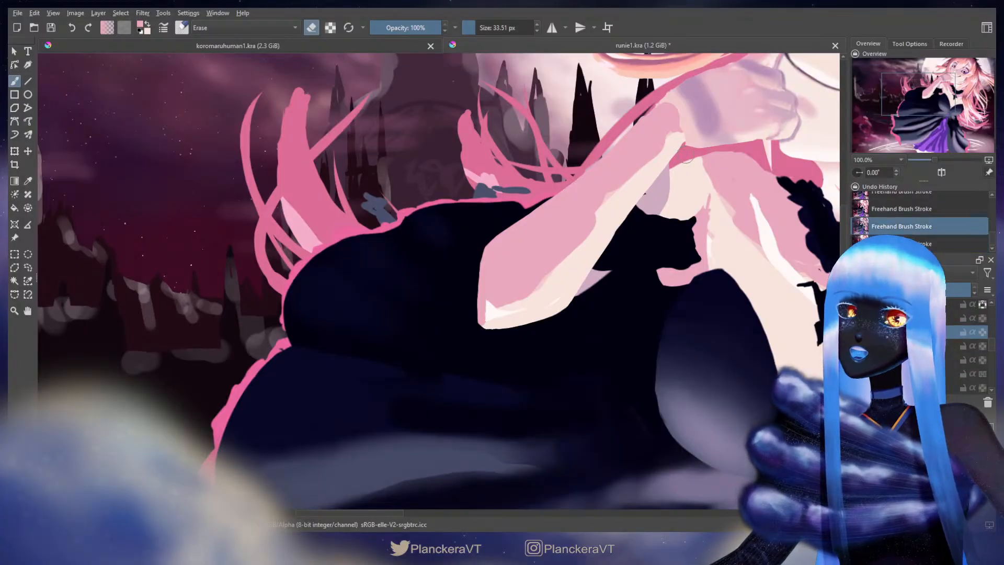
left_click_drag(691, 164, 679, 205)
key("bracketleft")
key("ctrl+shift+z")
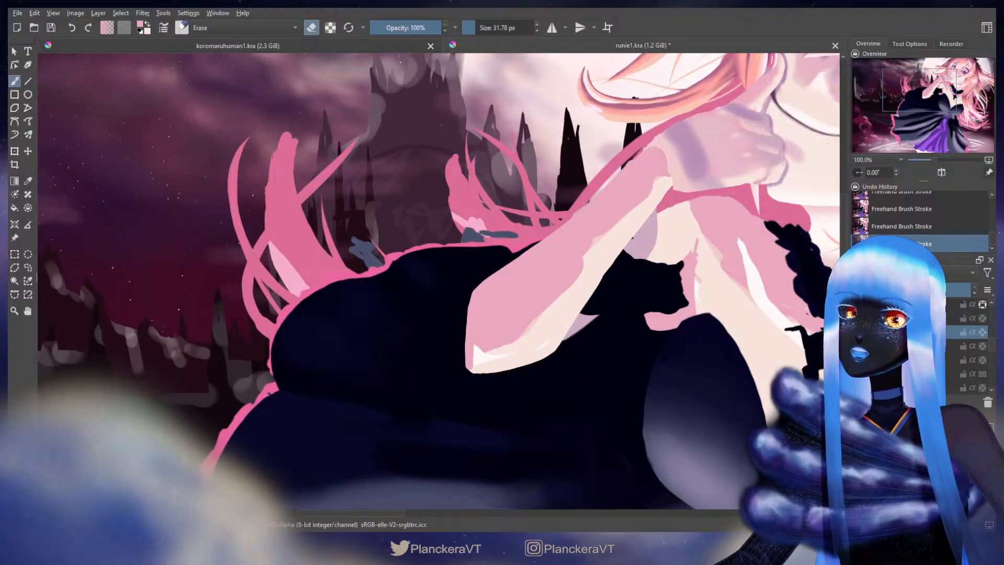
key("e")
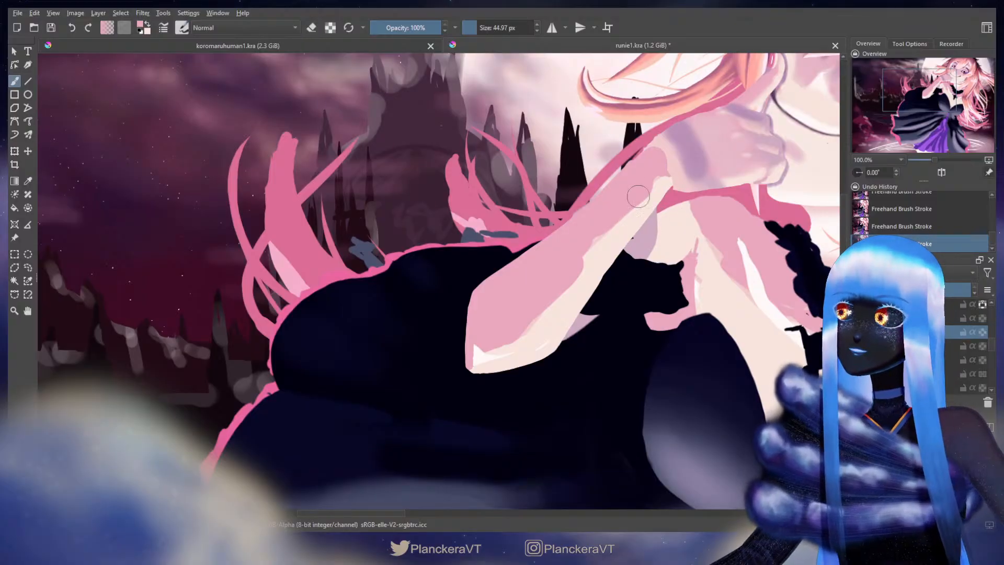
key("bracketleft")
key("bracketleft")
key("bracketleft")
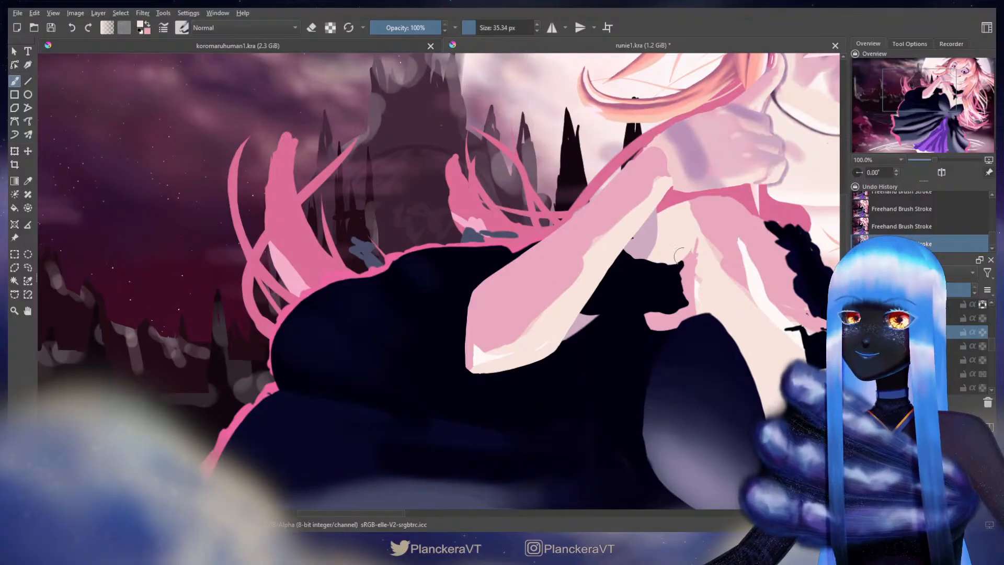
Erase leftover paint on the lower arm layer along the forearm's upper edge and behind the inner wrist
left_click(913, 360)
key("e")
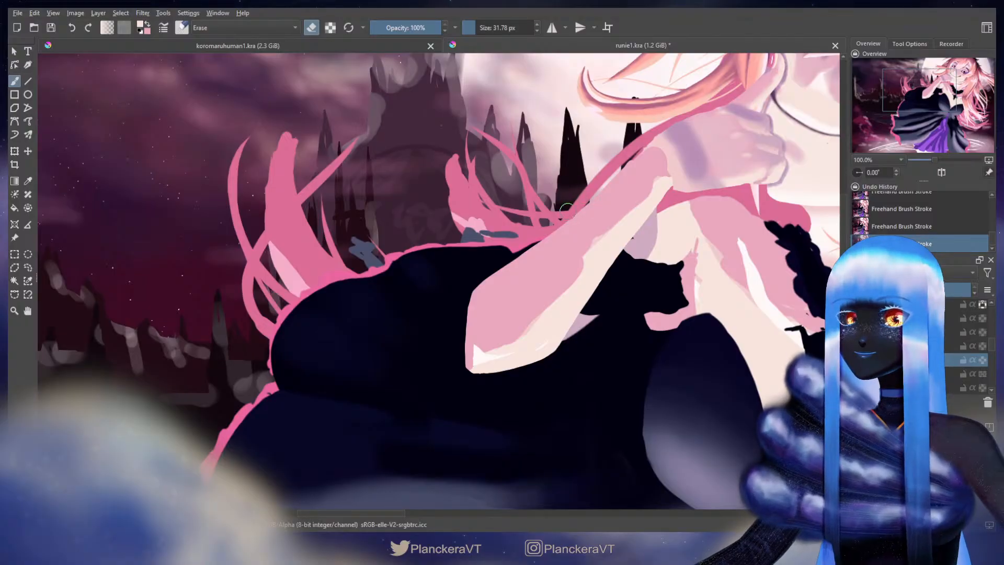
left_click_drag(592, 246, 479, 278)
key("bracketright")
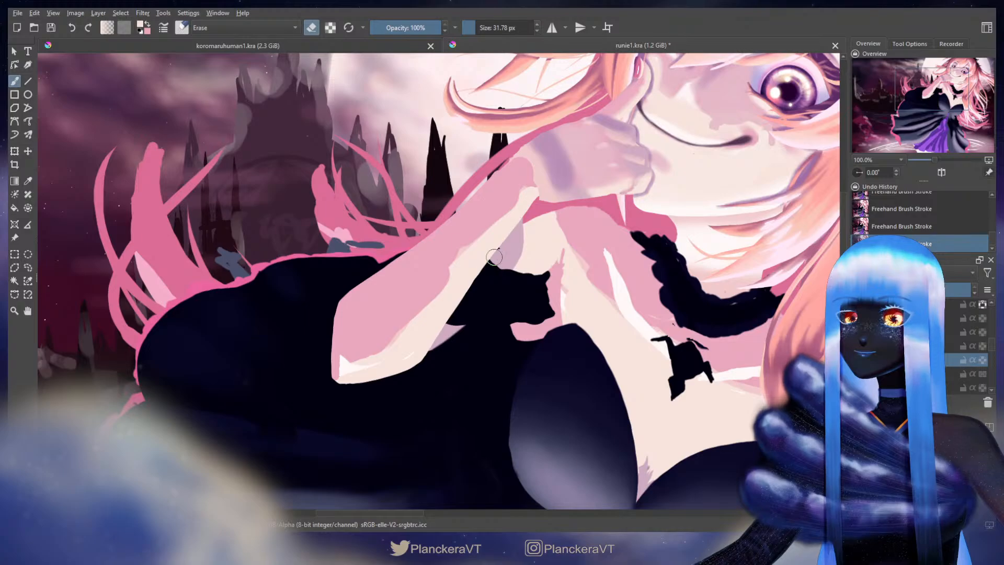
left_click_drag(522, 211, 494, 239)
Paint lilac shading on the upper arm behind the wrist with a larger brush
key("e")
key("bracketleft")
key("bracketright")
key("bracketright")
key("bracketright")
key("bracketright")
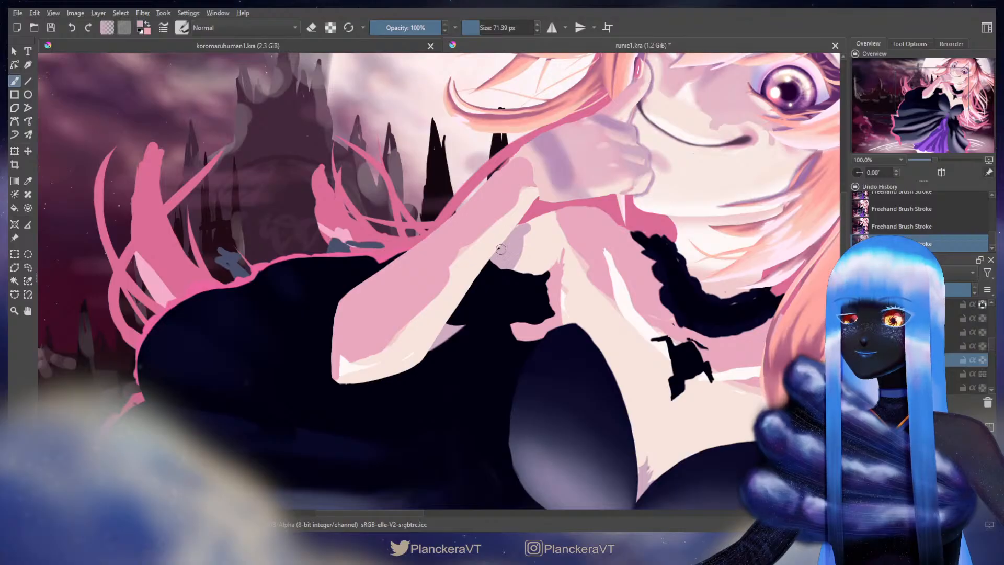
key("ctrl+z")
key("ctrl+shift+z")
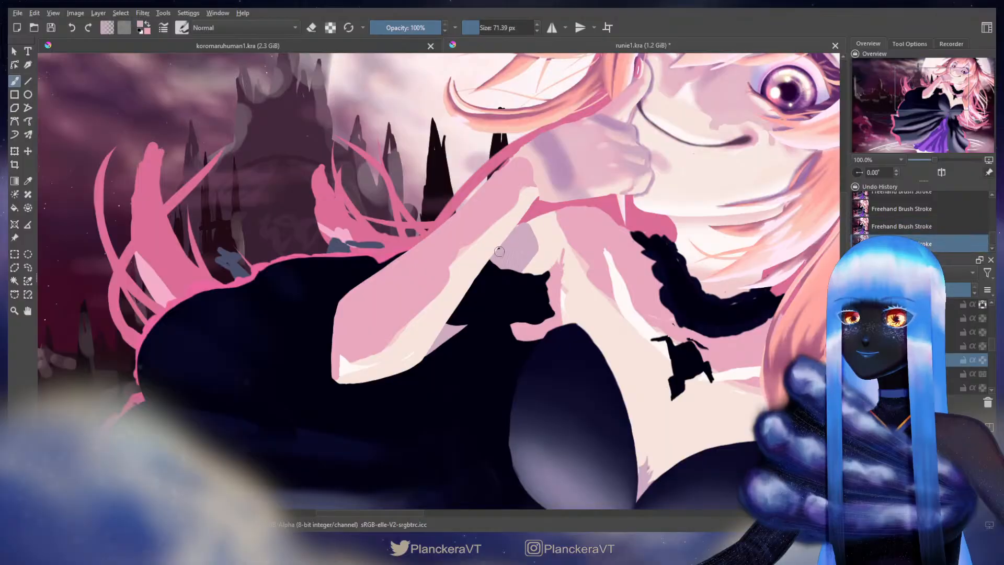
key("ctrl+z")
key("ctrl+shift+z")
key("ctrl+z")
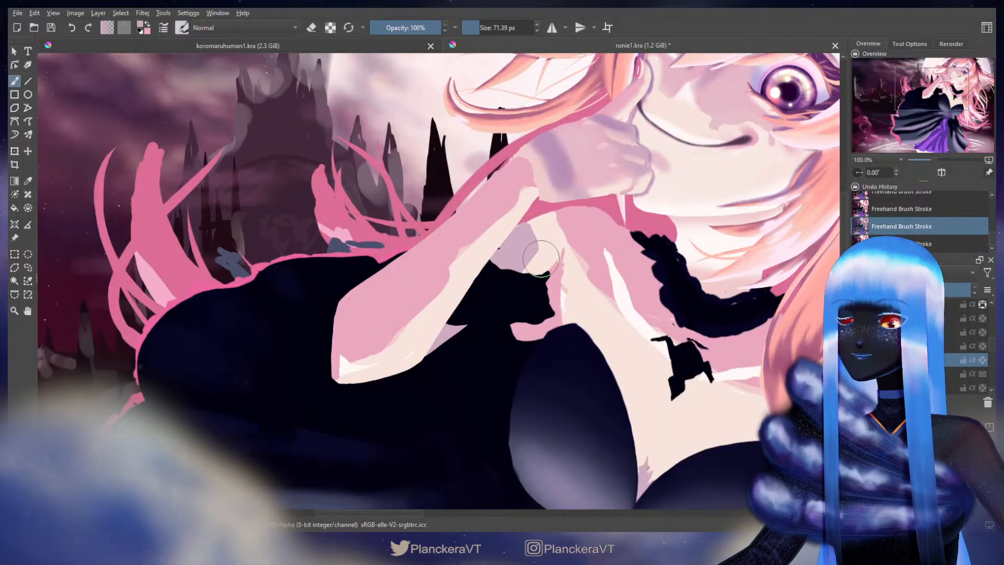
Extend the lilac shape across the upper arm towards the shoulder and fill out the lilac edge beneath the forearm
key("e")
key("ctrl+shift+z")
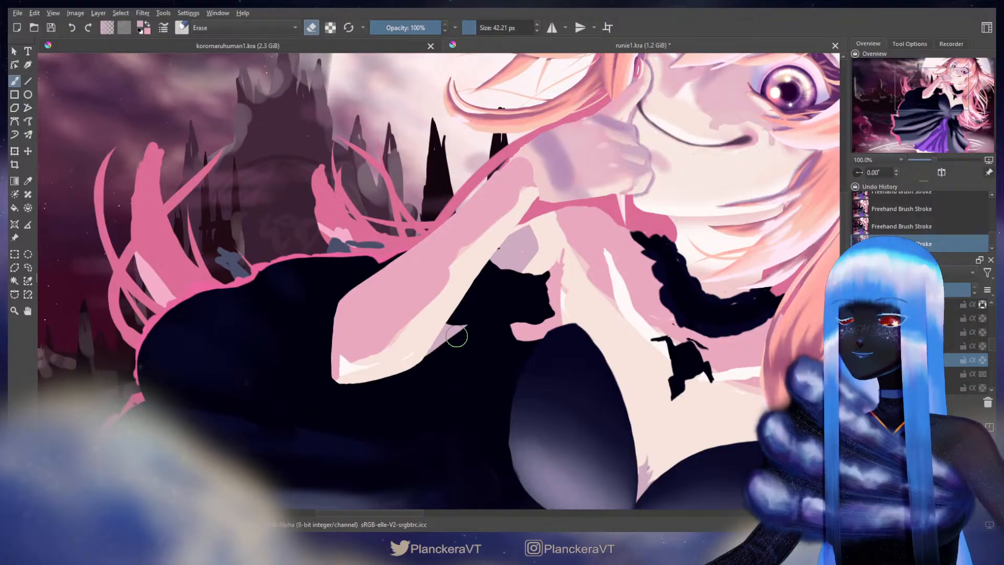
key("e")
mouse_move(418, 357)
left_mouse_down()
mouse_move(569, 243)
mouse_move(546, 219)
mouse_move(504, 243)
mouse_move(540, 253)
mouse_move(512, 269)
mouse_move(480, 267)
left_mouse_up()
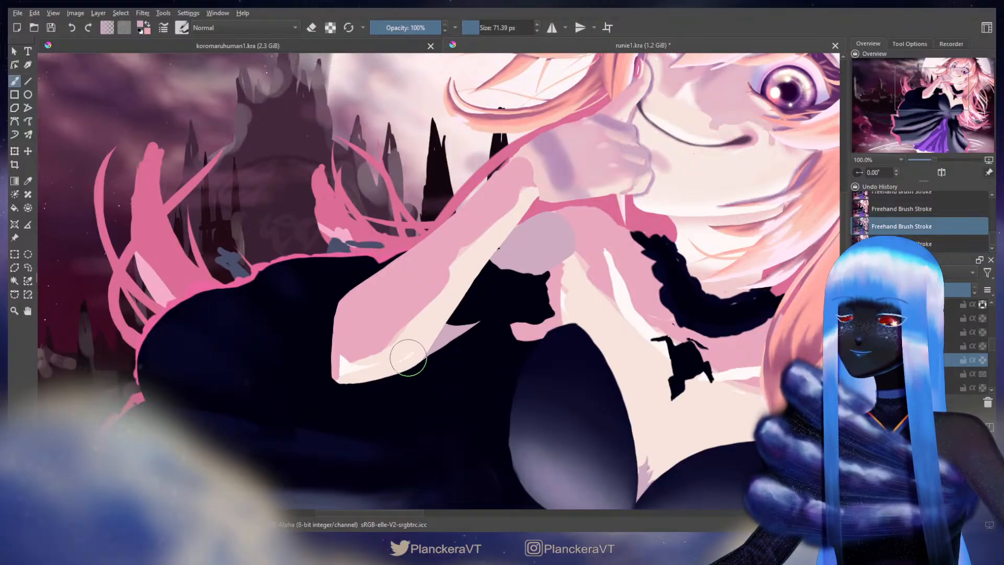
key("e")
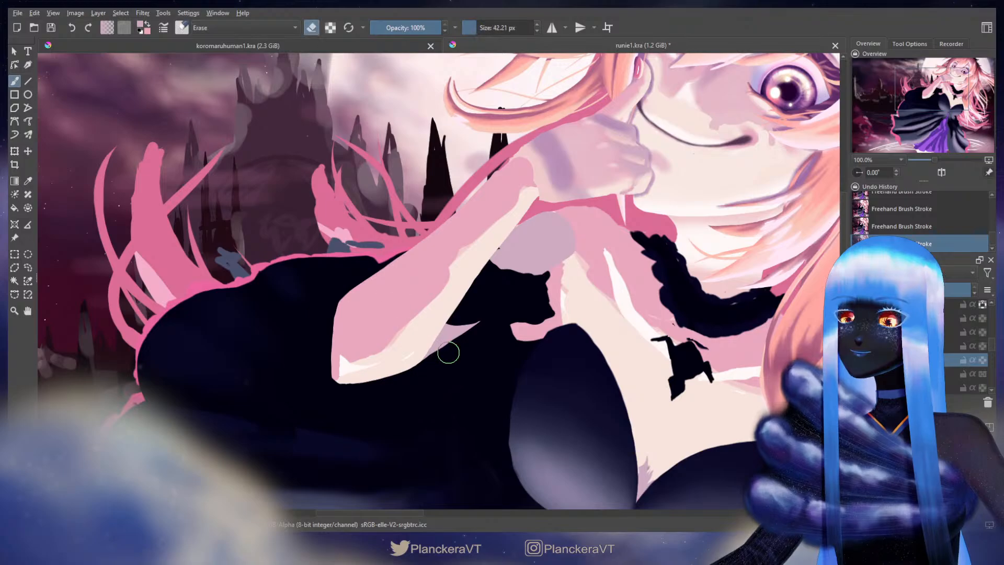
key("e")
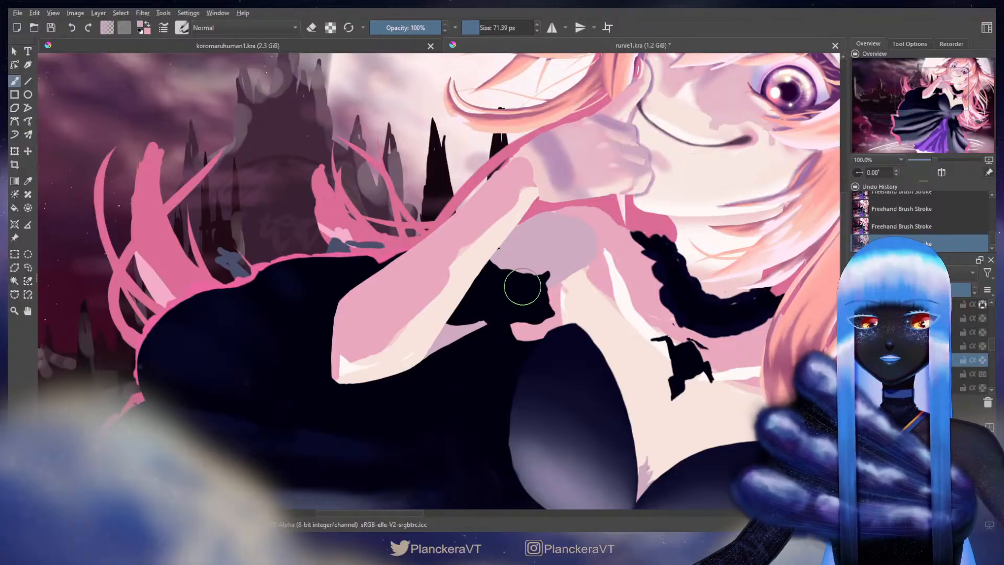
key("e")
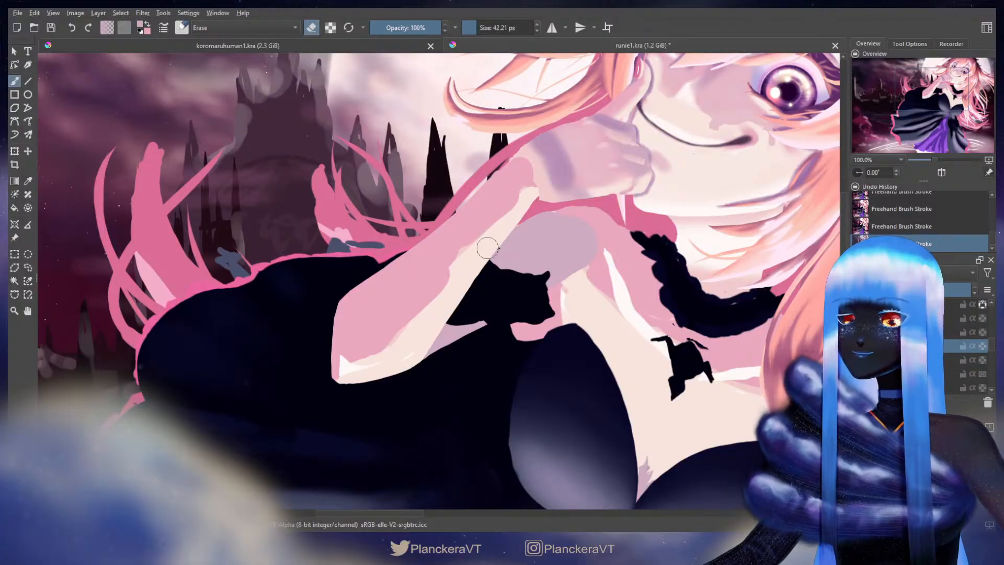
Select the black dress area beside the inner elbow freehand, rotate it slightly and stretch it wider, and clear the selection
key("e")
left_click(28, 268)
mouse_move(510, 255)
left_mouse_down()
mouse_move(468, 246)
mouse_move(416, 316)
mouse_move(490, 348)
mouse_move(533, 335)
mouse_move(567, 291)
mouse_move(515, 252)
left_mouse_up()
key("ctrl+t")
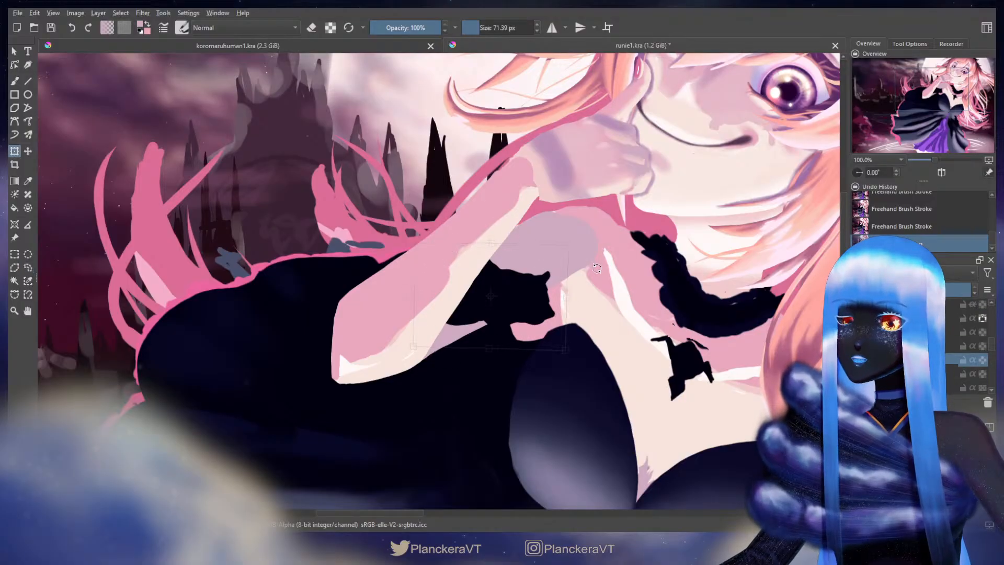
left_click_drag(596, 260, 592, 273)
left_click_drag(521, 277, 535, 274)
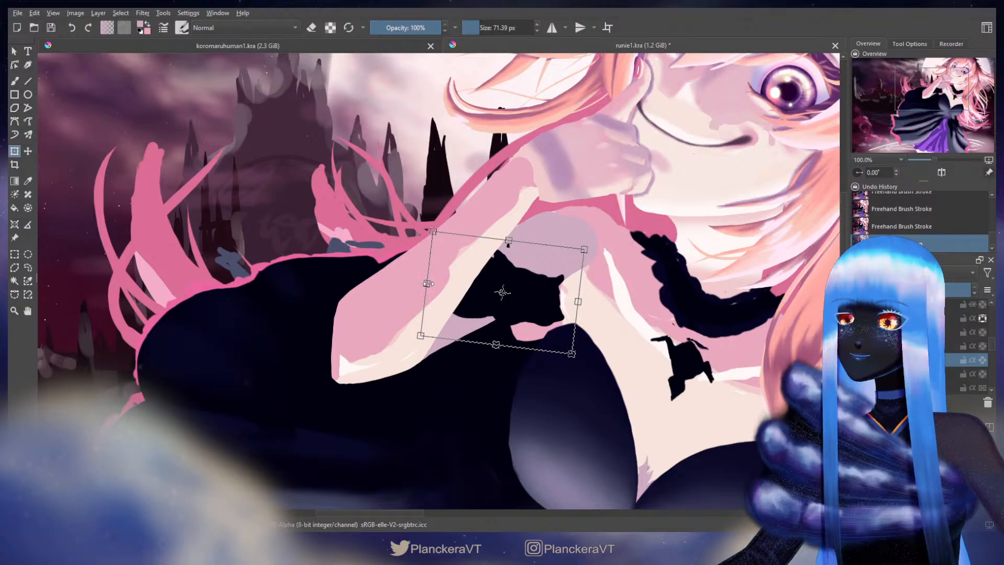
key("Return")
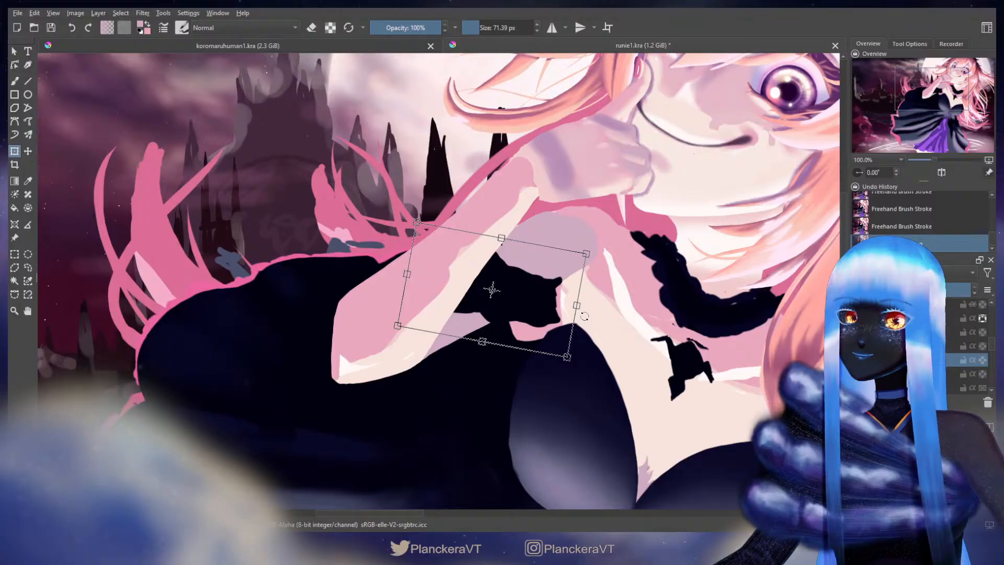
key("Return")
key("ctrl+shift+a")
Try to erase the lilac shading on the upper arm with a larger eraser
key("b")
key("e")
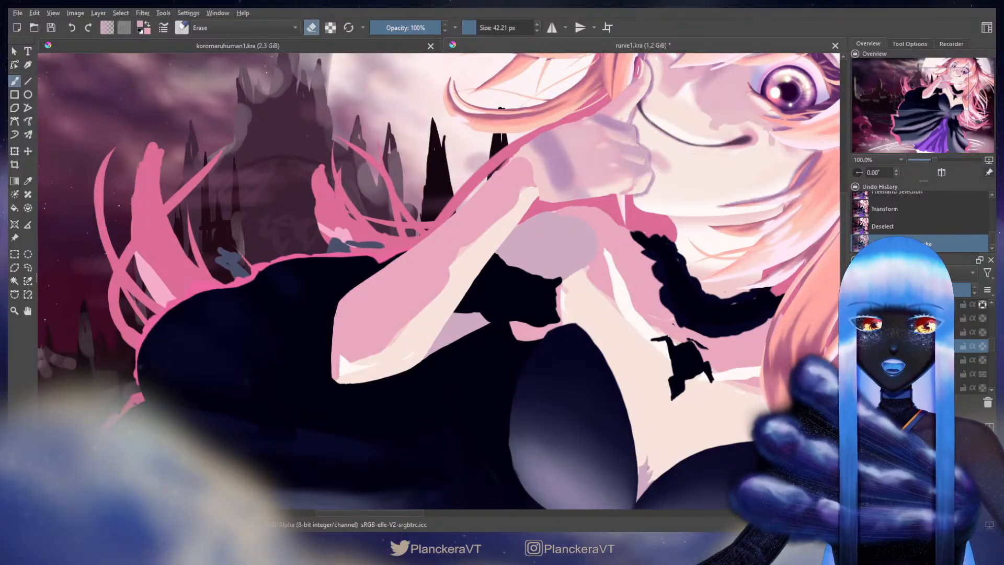
key("bracketright")
key("bracketright")
key("bracketright")
mouse_move(537, 221)
left_mouse_down()
mouse_move(512, 245)
mouse_move(556, 267)
left_mouse_up()
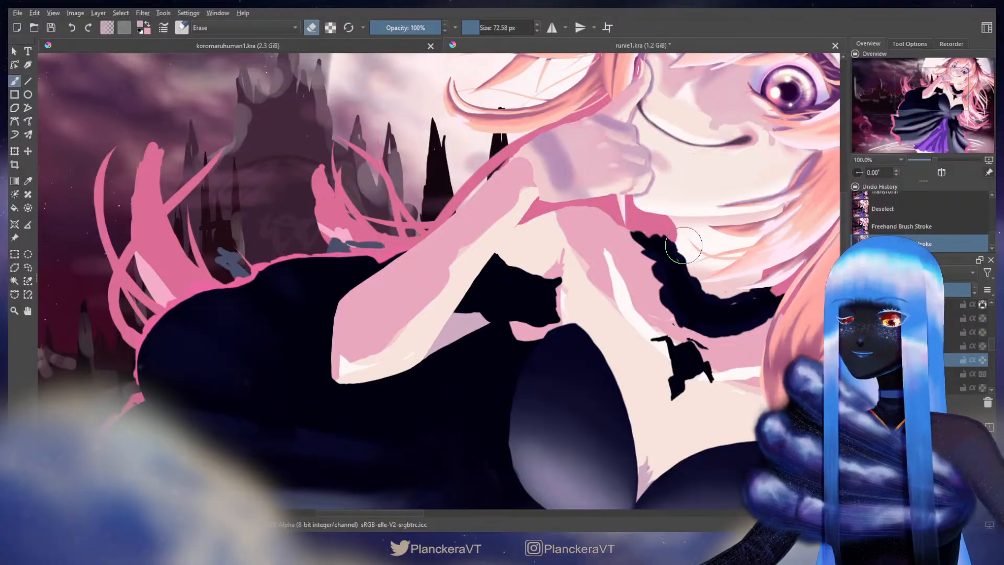
key("ctrl+z")
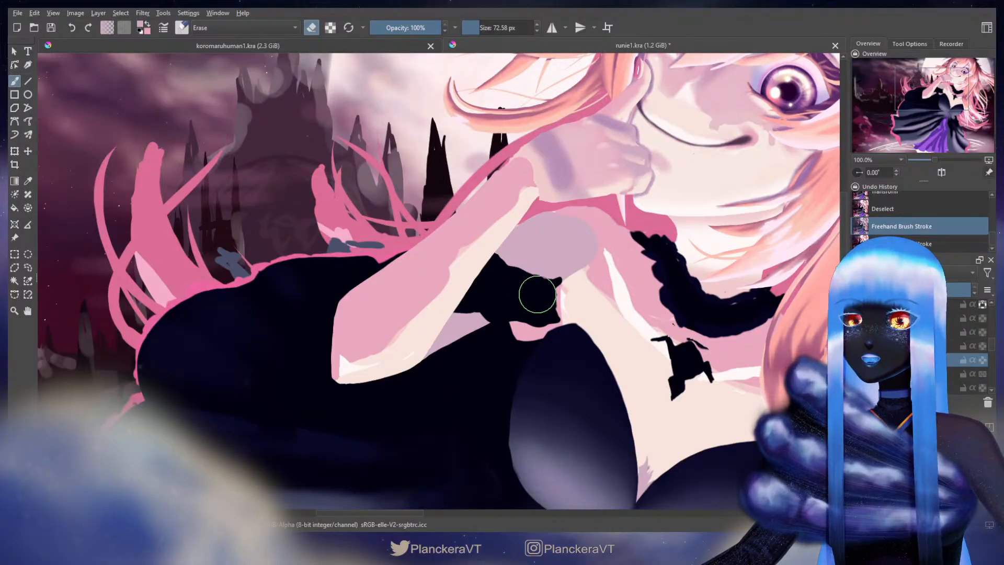
key("e")
key("ctrl+t")
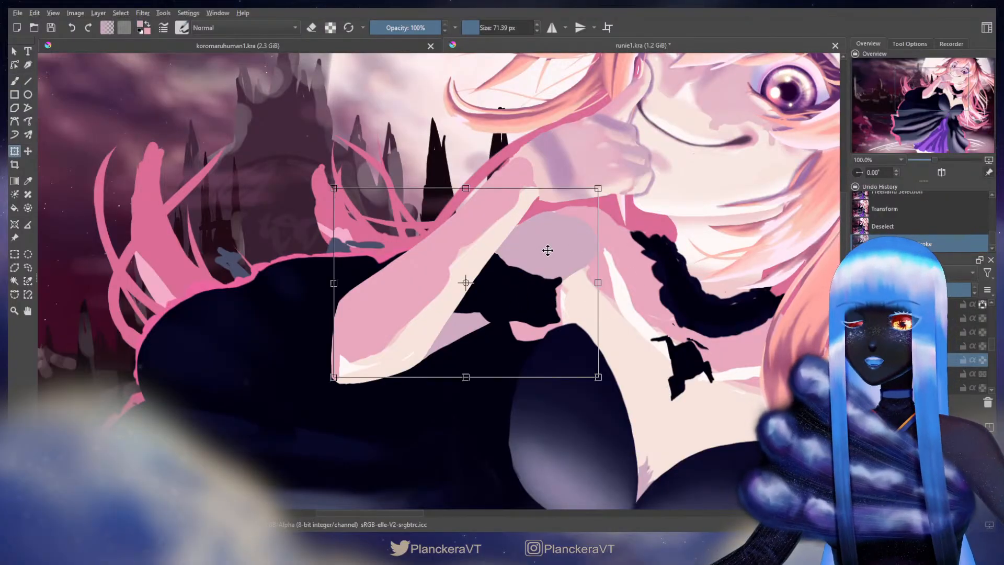
key("b")
Repaint the lilac shading towards the shoulder and erase its outer side back to a narrow shape on the upper arm
key("bracketright")
mouse_move(532, 225)
left_mouse_down()
mouse_move(594, 209)
mouse_move(611, 229)
mouse_move(600, 248)
mouse_move(545, 285)
left_mouse_up()
key("e")
key("bracketleft")
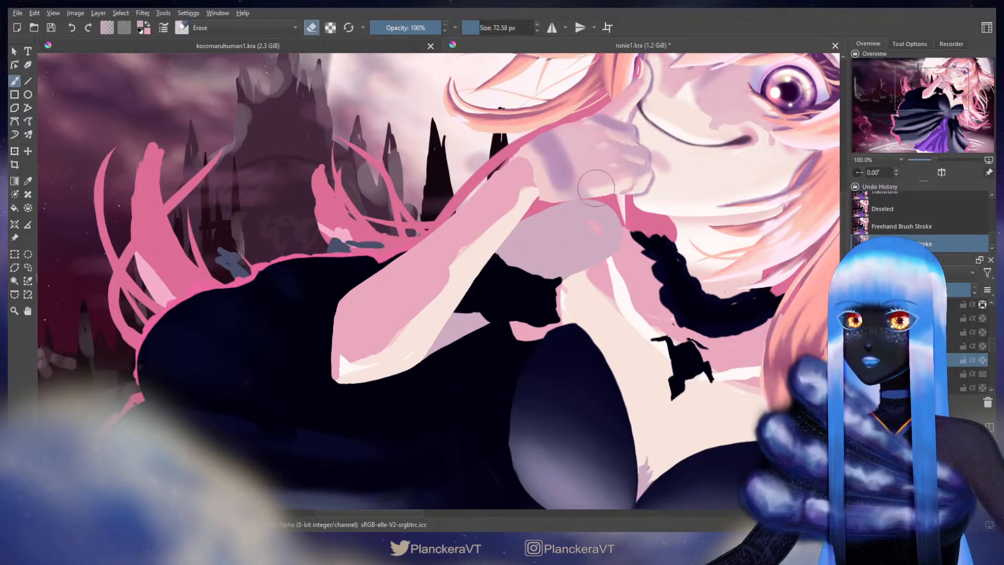
key("bracketright")
mouse_move(589, 208)
left_mouse_down()
mouse_move(617, 245)
mouse_move(580, 219)
left_mouse_up()
key("bracketleft")
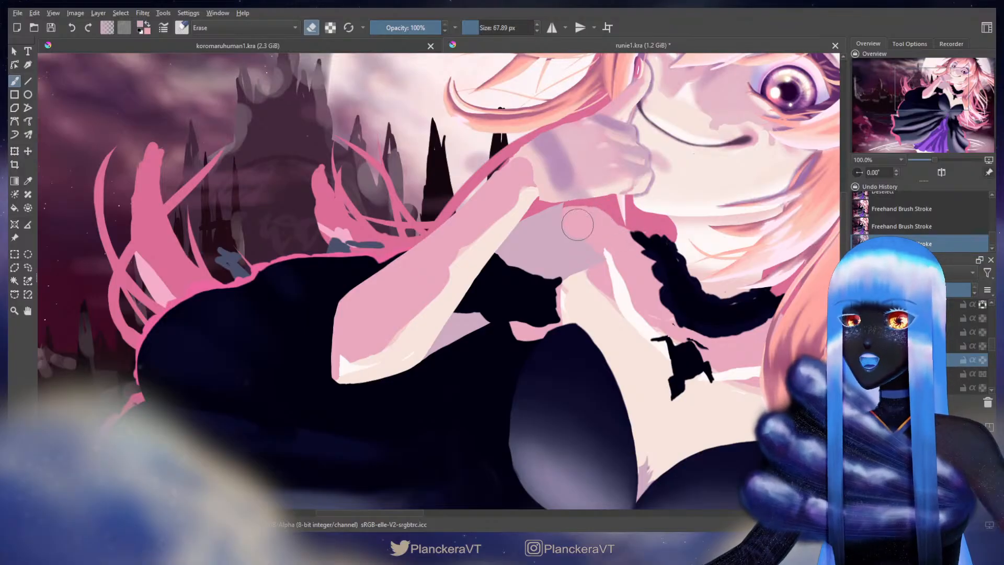
left_click_drag(580, 238, 599, 253)
mouse_move(509, 219)
left_mouse_down()
mouse_move(562, 192)
mouse_move(490, 229)
mouse_move(539, 199)
mouse_move(502, 225)
left_mouse_up()
left_click_drag(554, 196, 567, 187)
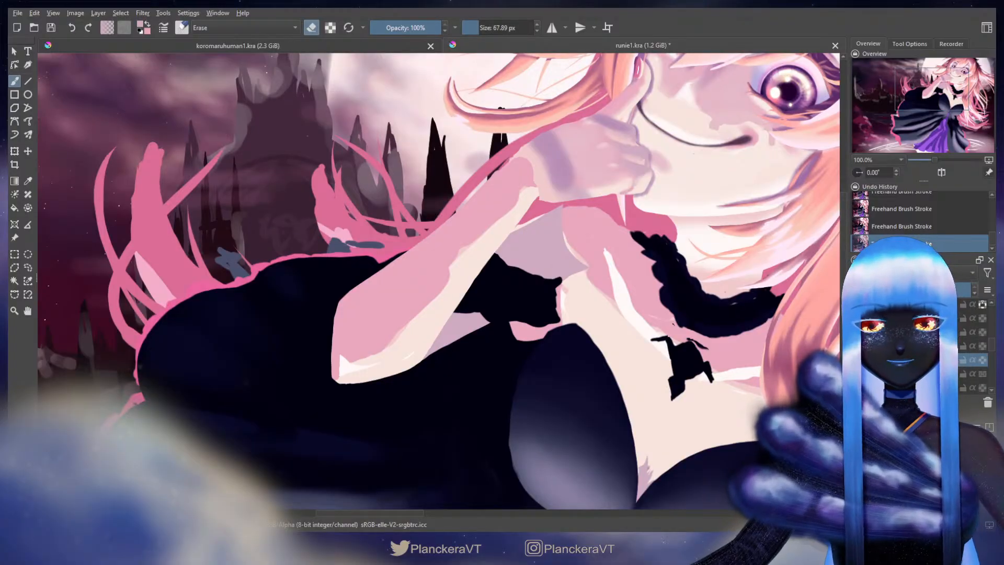
Erase along the shoulder's upper edge on the shoulder skin layer with an eraser of about 36 px
scroll(996, 351, "down", 5)
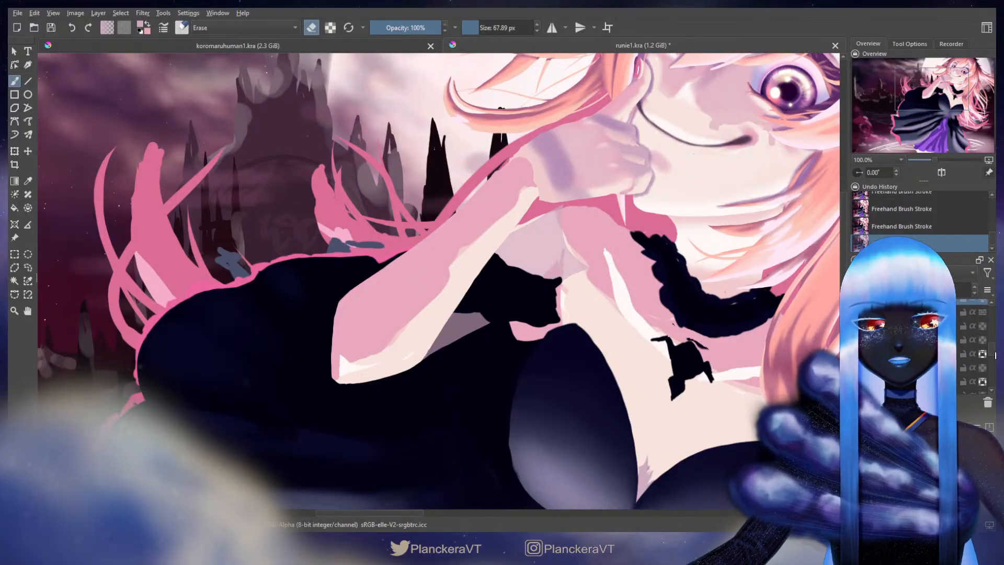
left_click(921, 348)
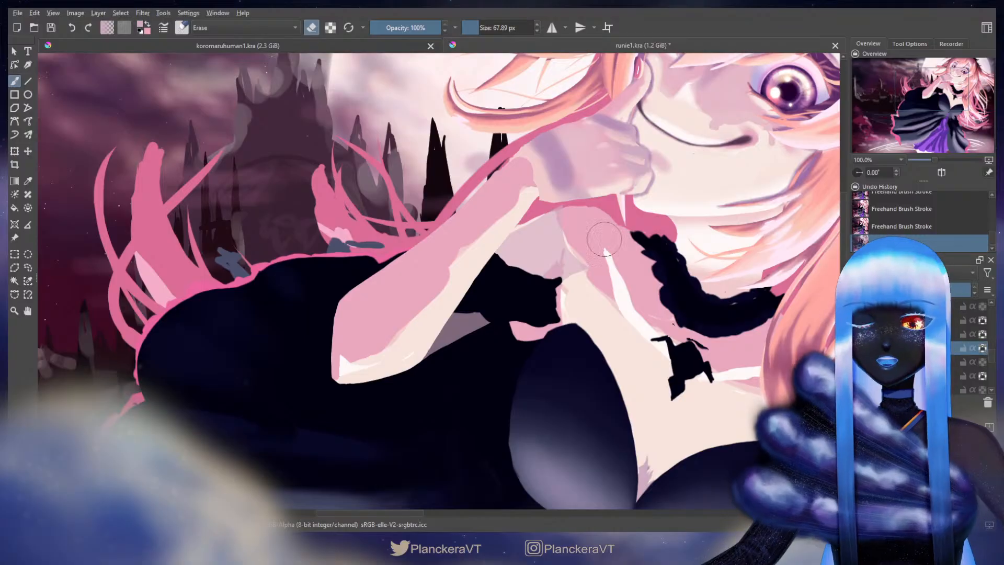
key("bracketleft")
key("bracketleft")
key("bracketleft")
key("bracketleft")
key("bracketleft")
key("bracketleft")
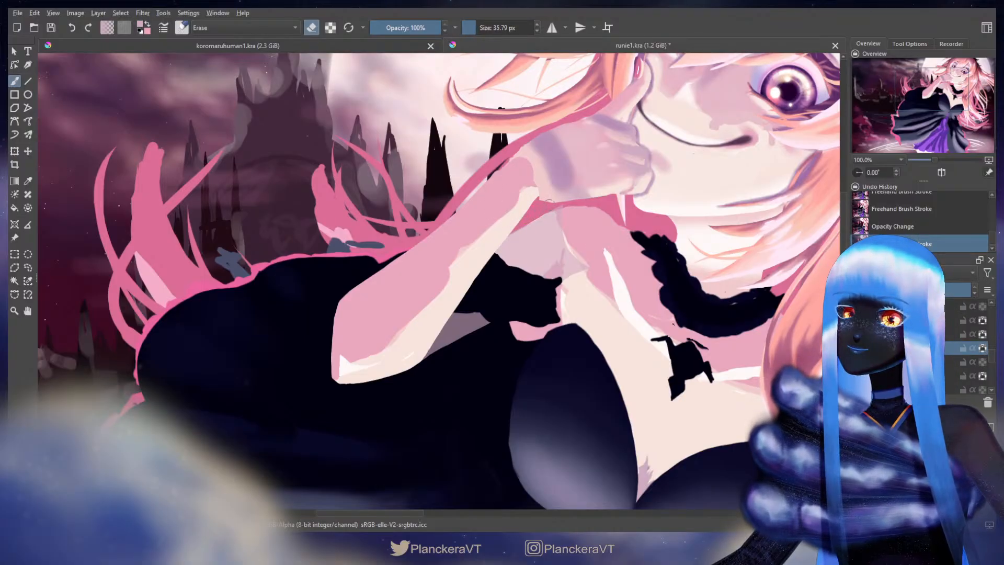
left_click_drag(595, 196, 622, 233)
Paint over the top of the shoulder and the skin beside the neck to smooth the contour
key("e")
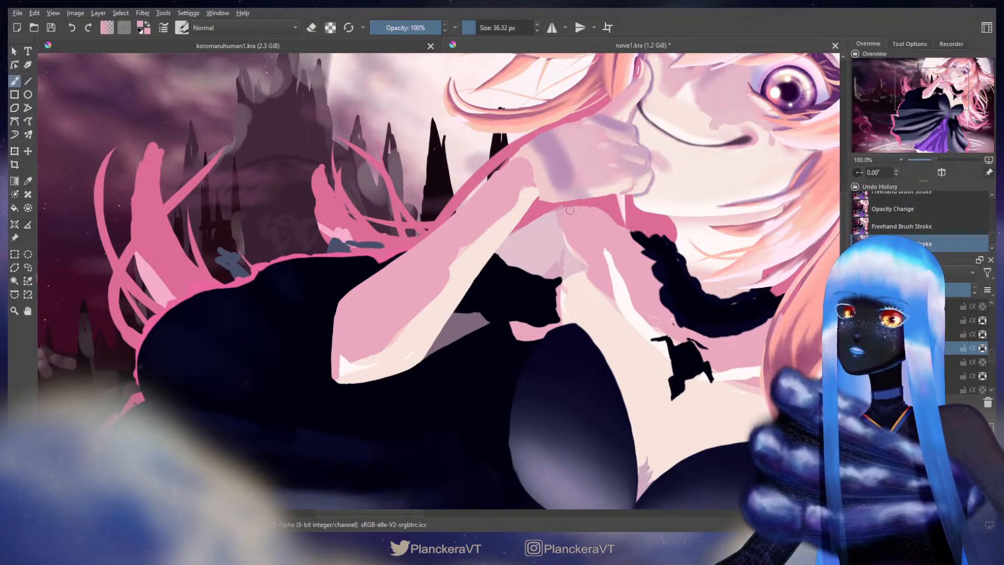
left_click_drag(589, 208, 602, 214)
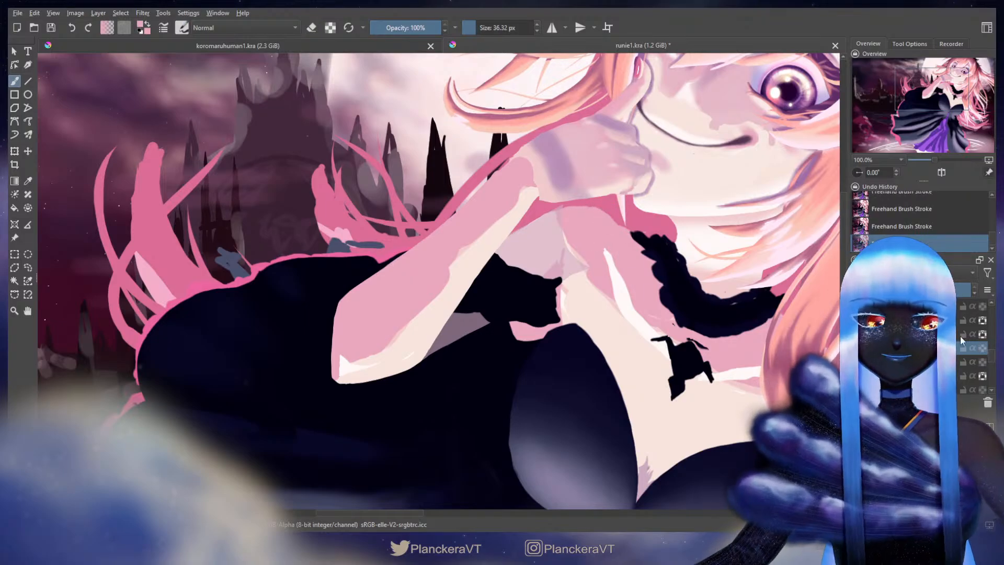
key("bracketright")
left_click_drag(563, 214, 566, 215)
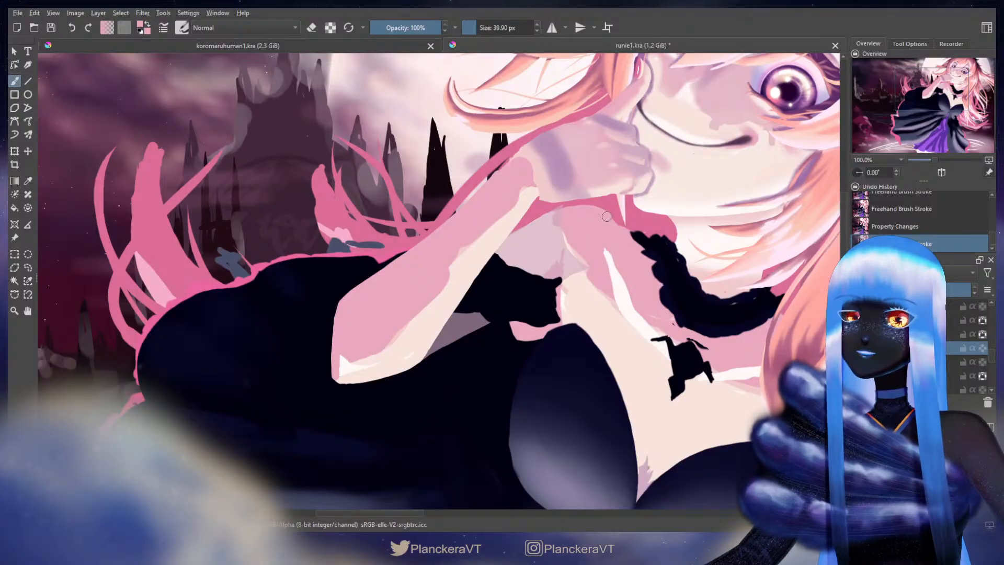
mouse_move(629, 234)
left_mouse_down()
mouse_move(649, 254)
mouse_move(590, 309)
mouse_move(596, 299)
left_mouse_up()
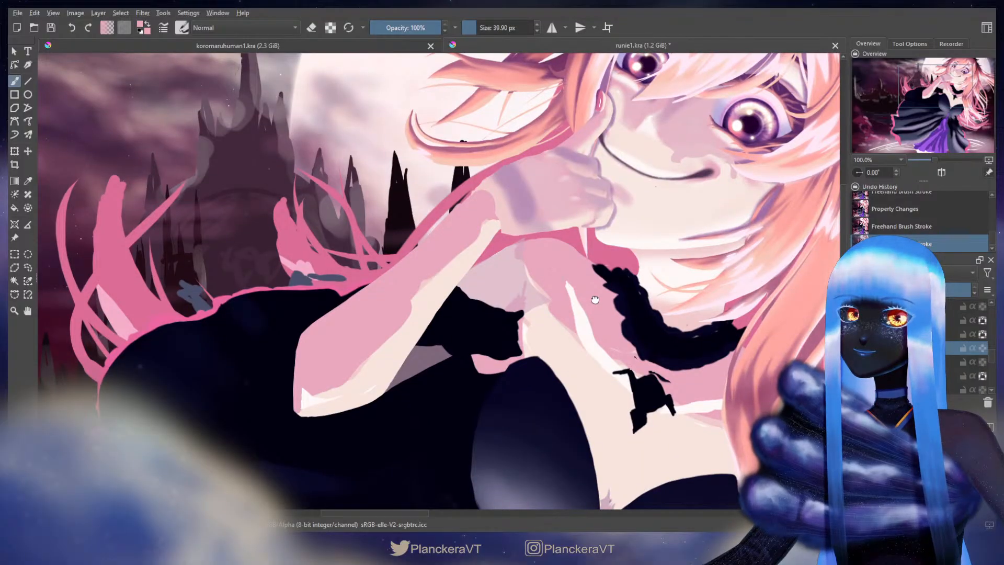
left_click_drag(595, 299, 572, 337)
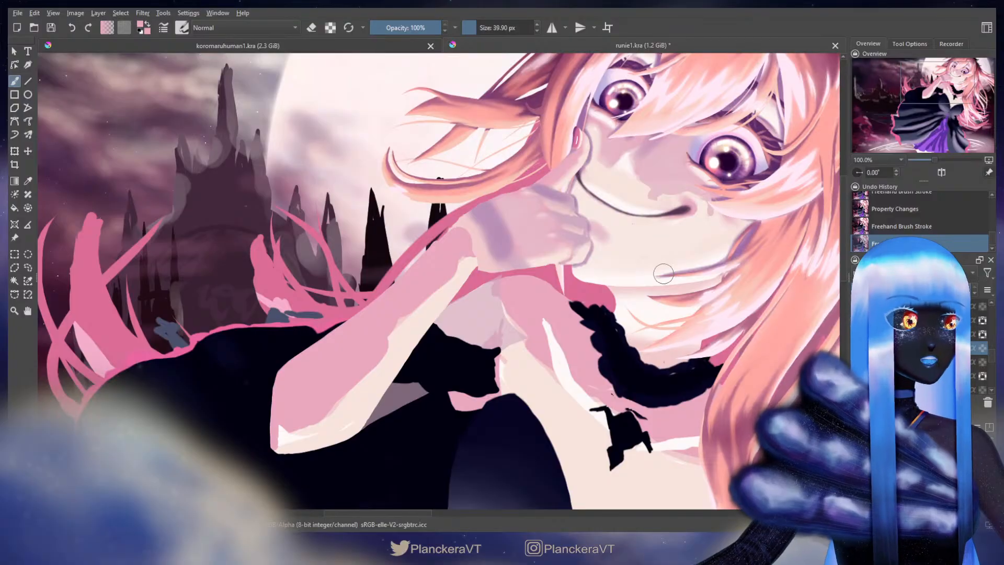
mouse_move(557, 316)
left_mouse_down()
mouse_move(546, 291)
mouse_move(576, 321)
left_mouse_up()
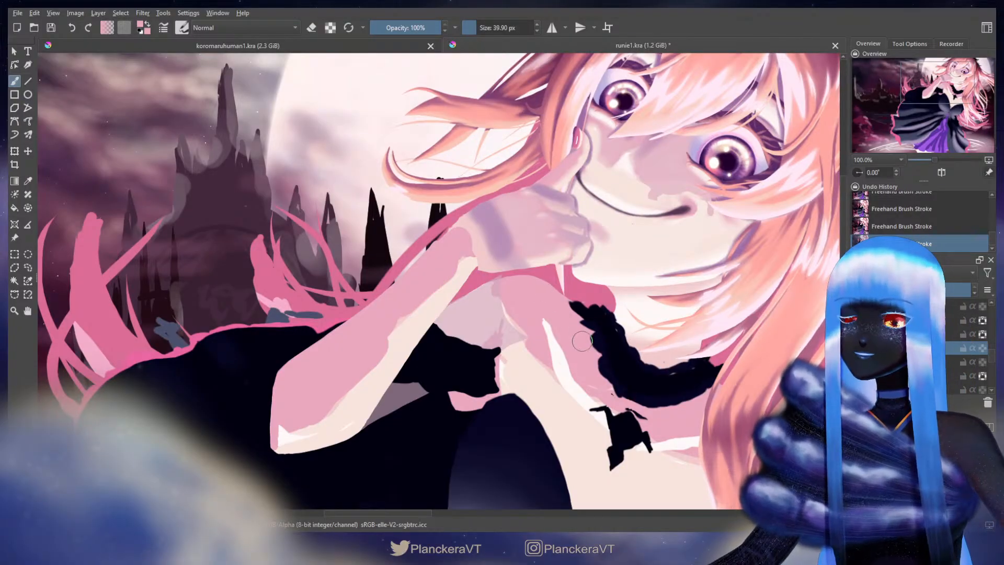
Hide the layers of the black choker, including its ruffle and bow, to uncover the neck
key("e")
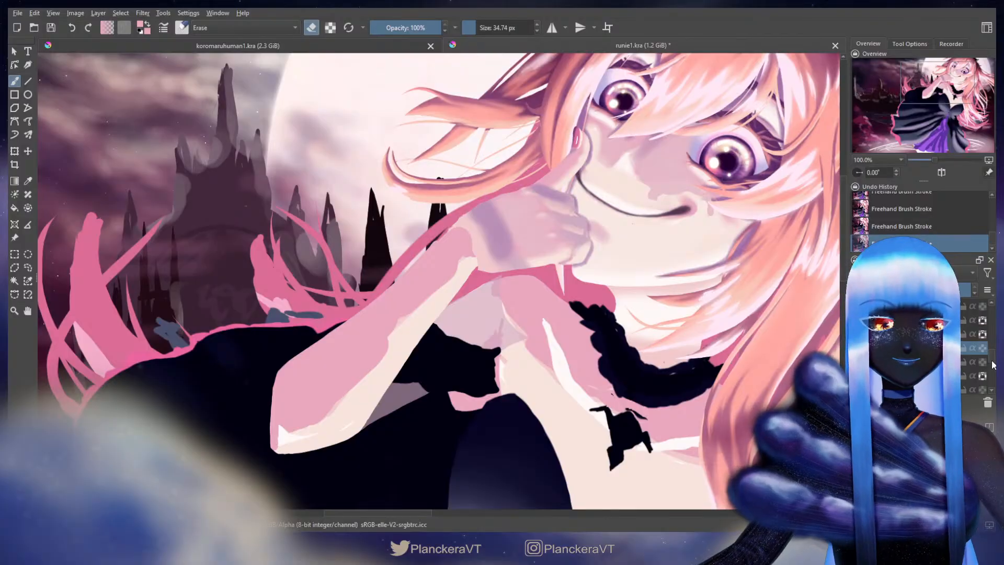
left_click_drag(991, 361, 991, 352)
left_click(858, 347)
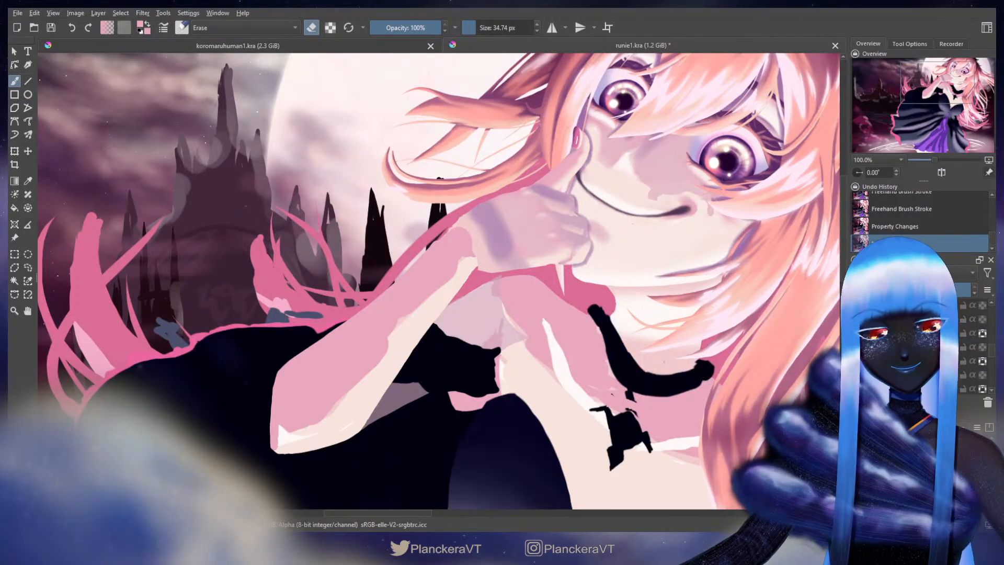
left_click(857, 361)
Erase stray paint around the dark pink hair beside the neck and along the shoulder beneath the hand
left_click_drag(600, 320, 611, 307)
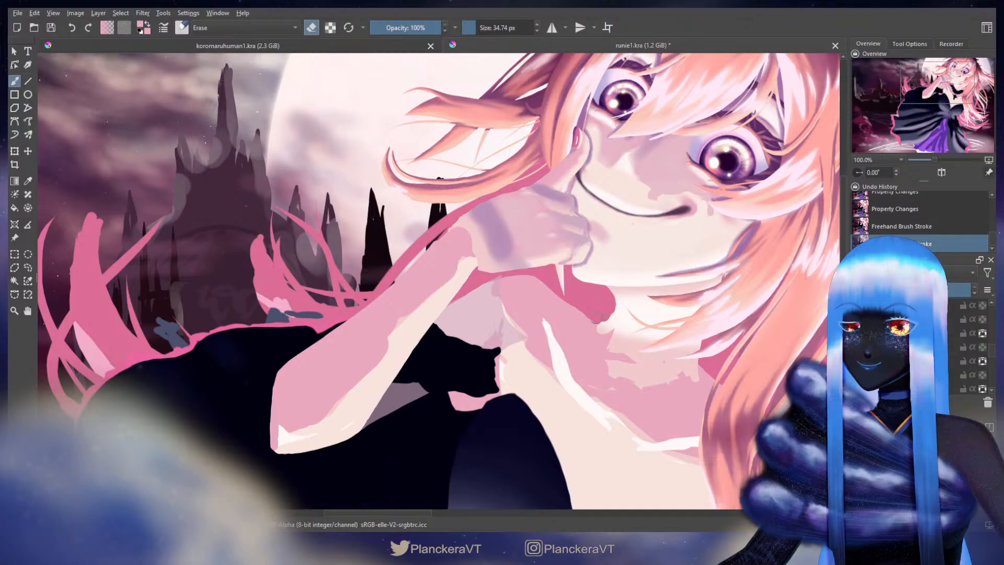
left_click_drag(544, 275, 531, 264)
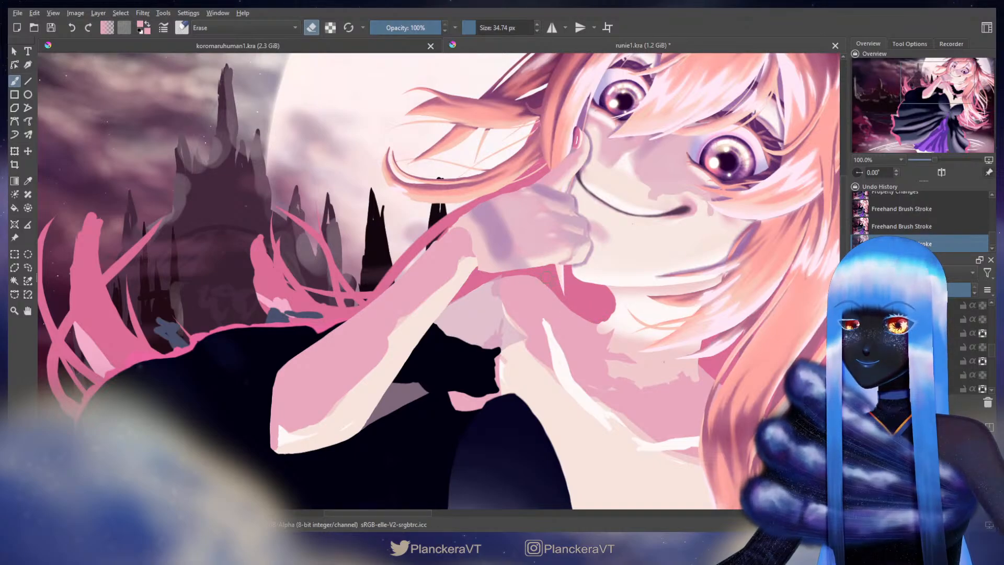
left_click_drag(516, 266, 506, 275)
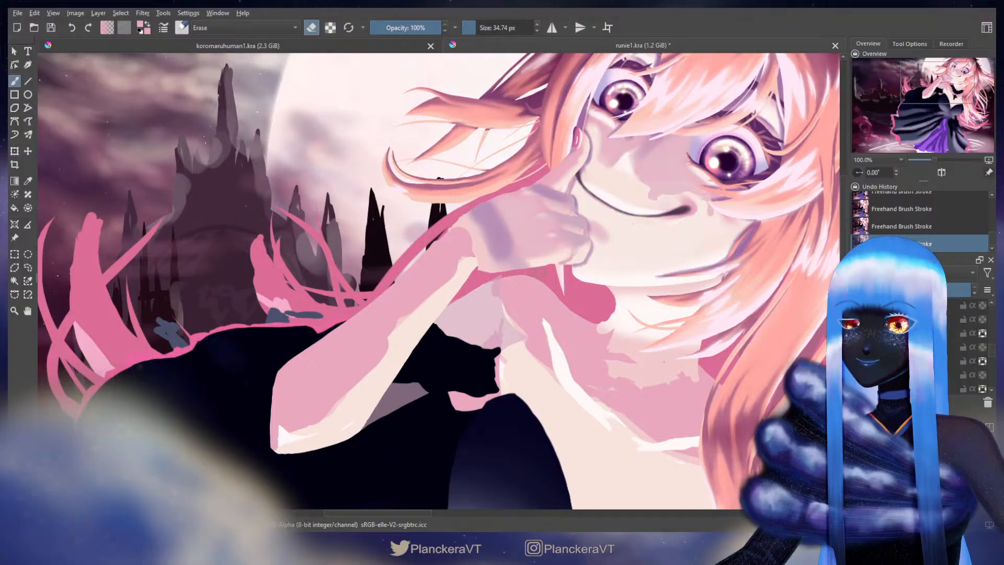
mouse_move(611, 301)
left_mouse_down()
mouse_move(549, 278)
mouse_move(566, 301)
left_mouse_up()
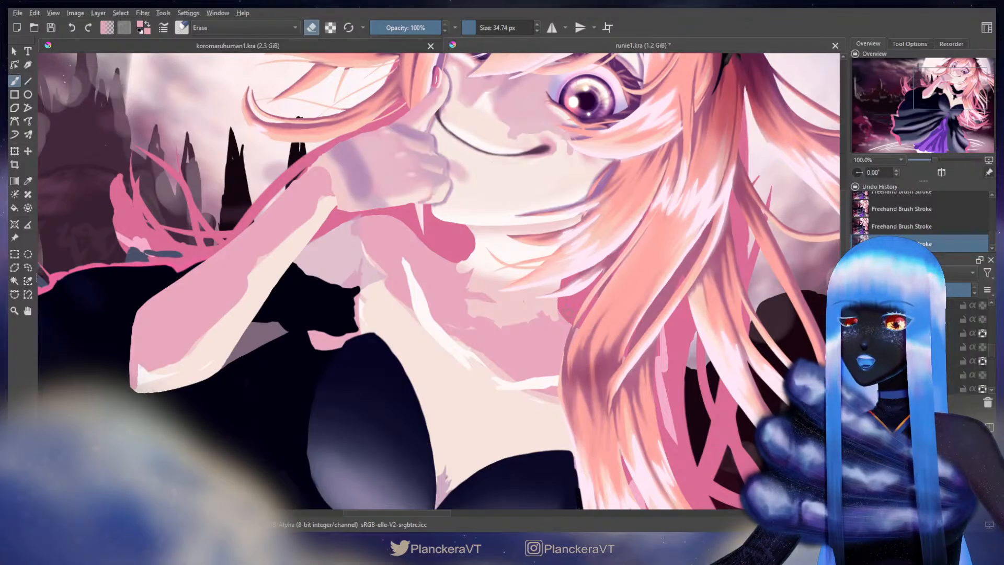
mouse_move(583, 324)
left_mouse_down()
mouse_move(577, 158)
mouse_move(574, 285)
left_mouse_up()
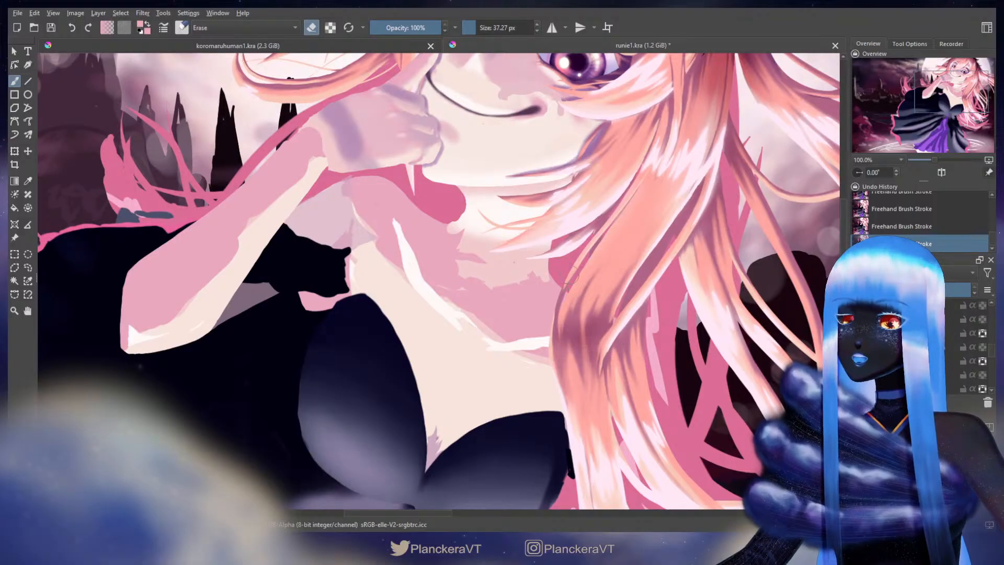
left_click_drag(567, 281, 588, 327)
Refine the dark pink hair's rounded tip under the jaw with a smaller eraser and light brush strokes, with alpha inheritance off
left_click(982, 347)
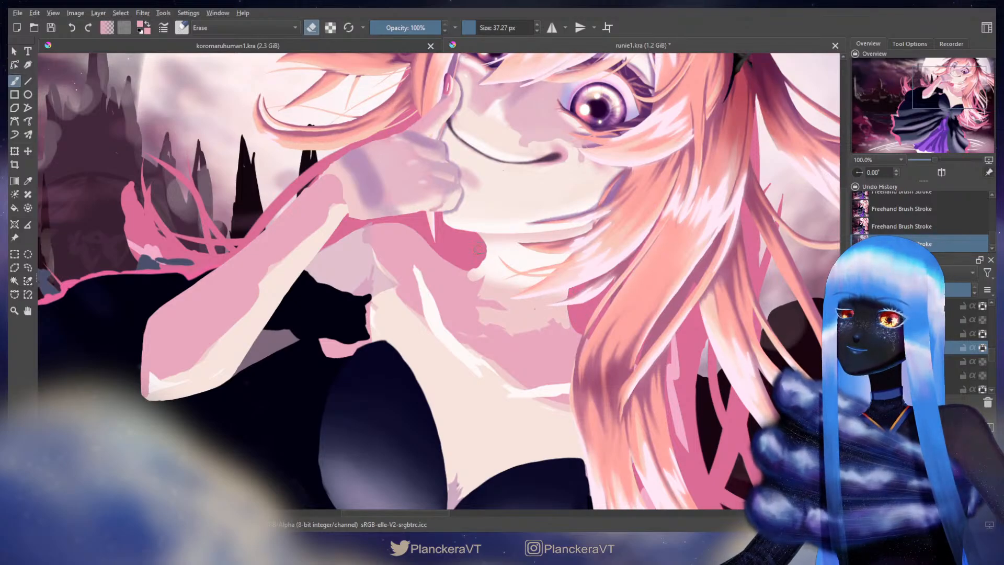
key("bracketleft")
key("bracketleft")
key("bracketleft")
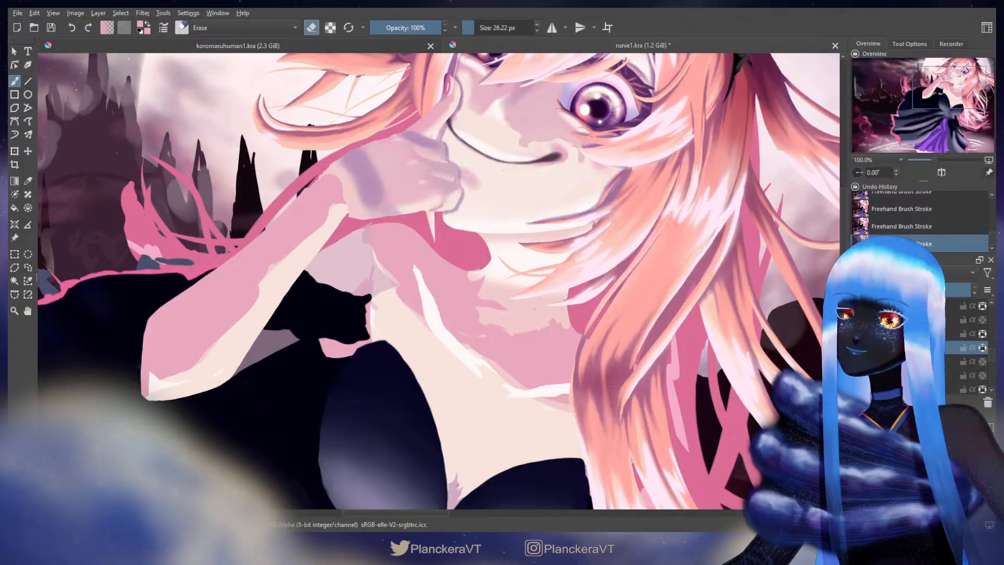
key("e")
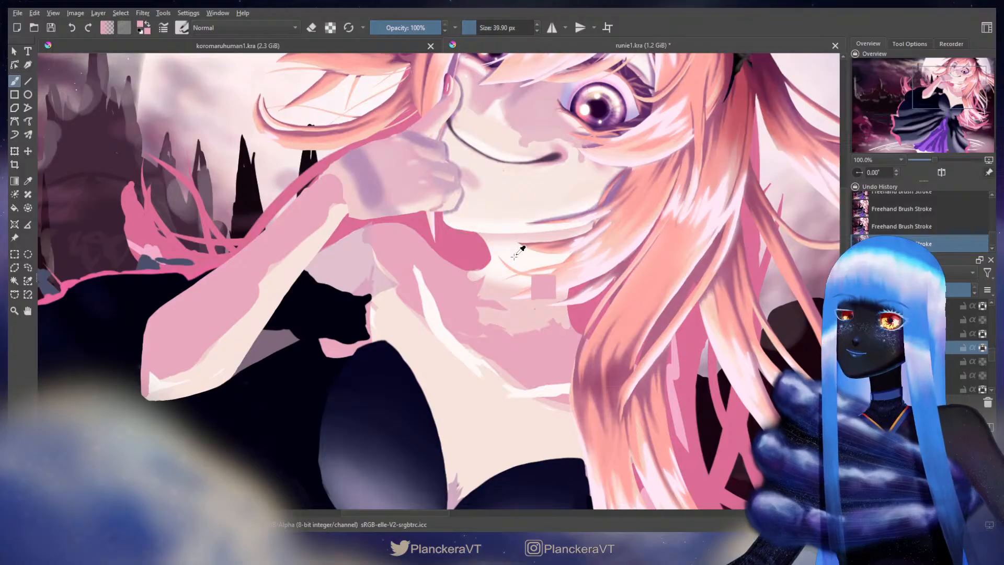
left_click_drag(499, 259, 495, 263)
left_click(983, 347)
key("ctrl+z")
left_click_drag(490, 262, 478, 267)
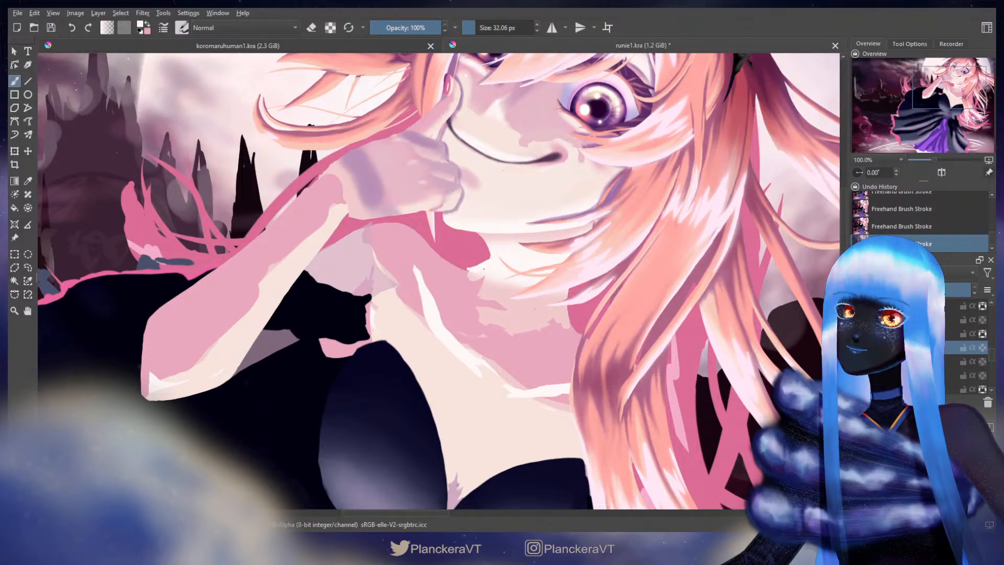
Paint pink along the neck's edge beneath the dark pink hair on the layer below and ready a smaller eraser
left_click(913, 362)
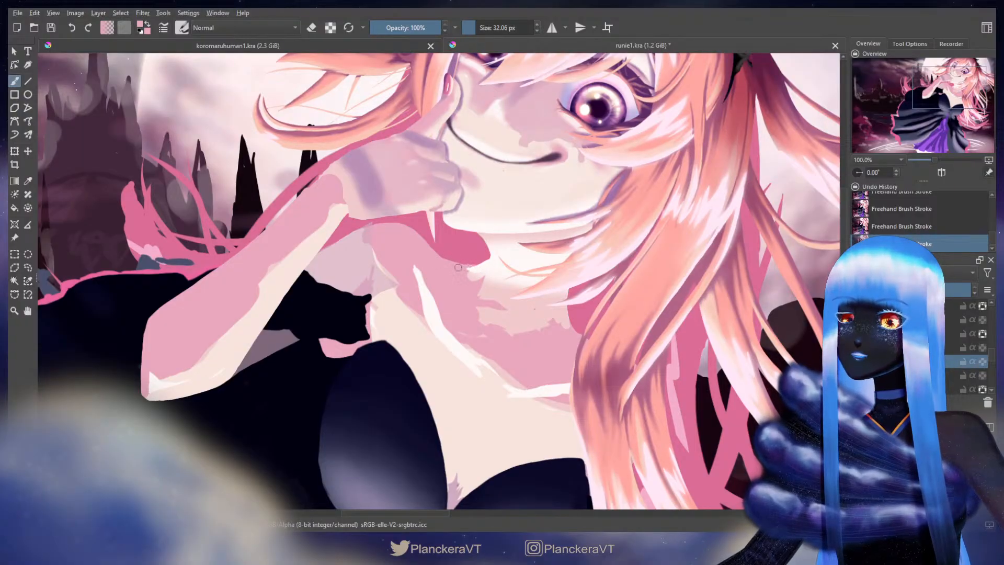
left_click_drag(476, 268, 460, 267)
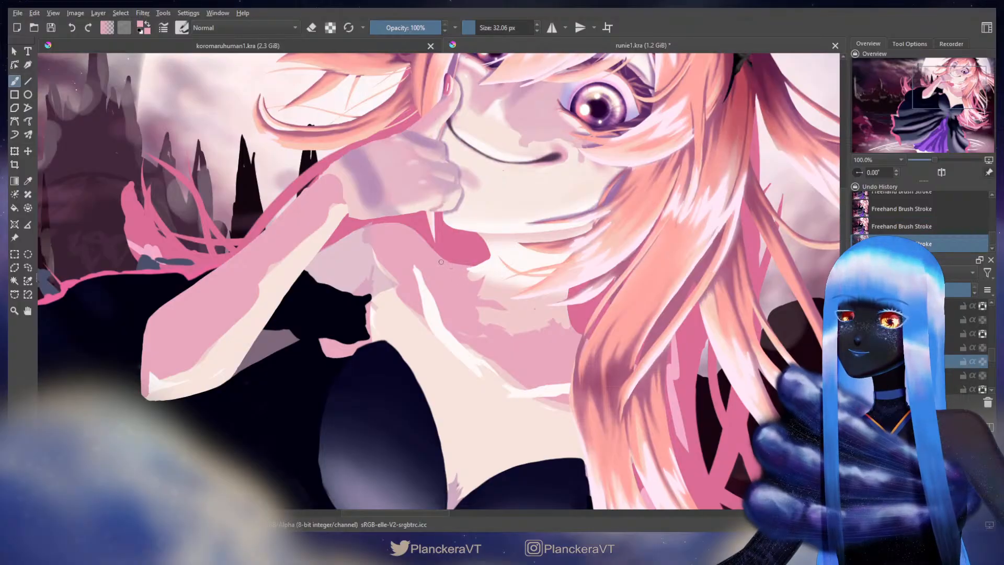
scroll(510, 289, "down", 2)
key("e")
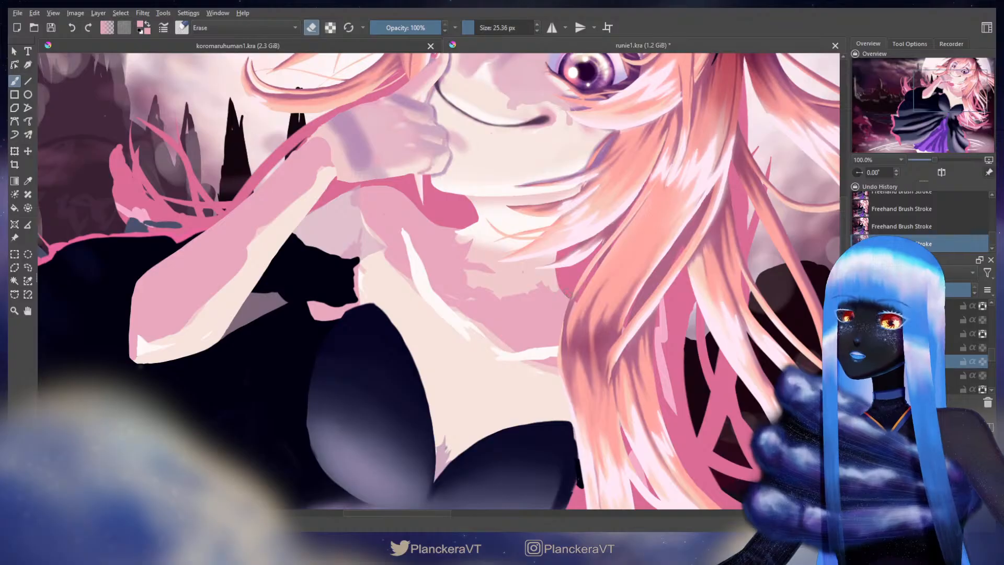
left_click_drag(548, 264, 597, 319)
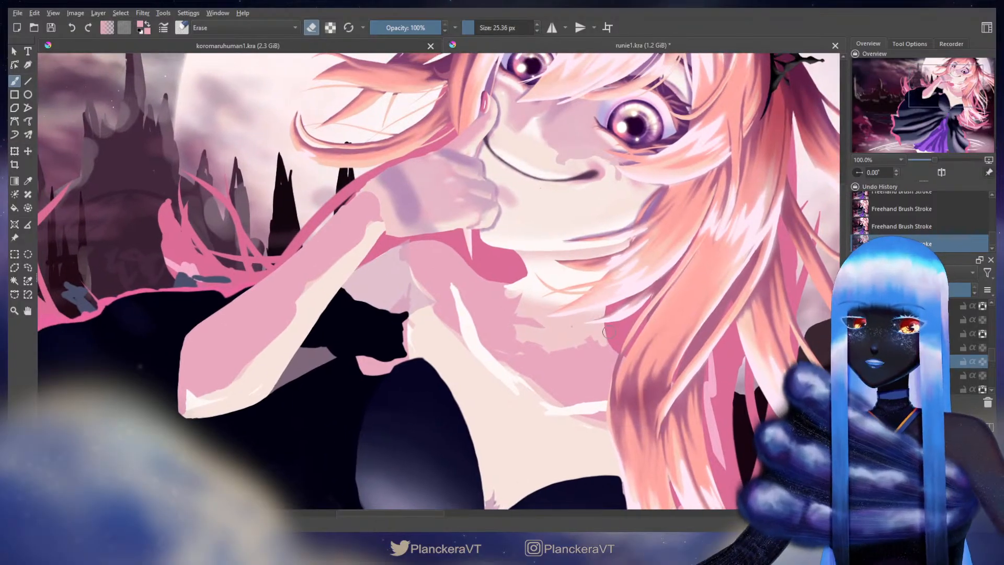
Show the black choker, ruffle and bow layers again
left_click_drag(991, 354, 992, 348)
left_click(858, 346)
left_click(857, 360)
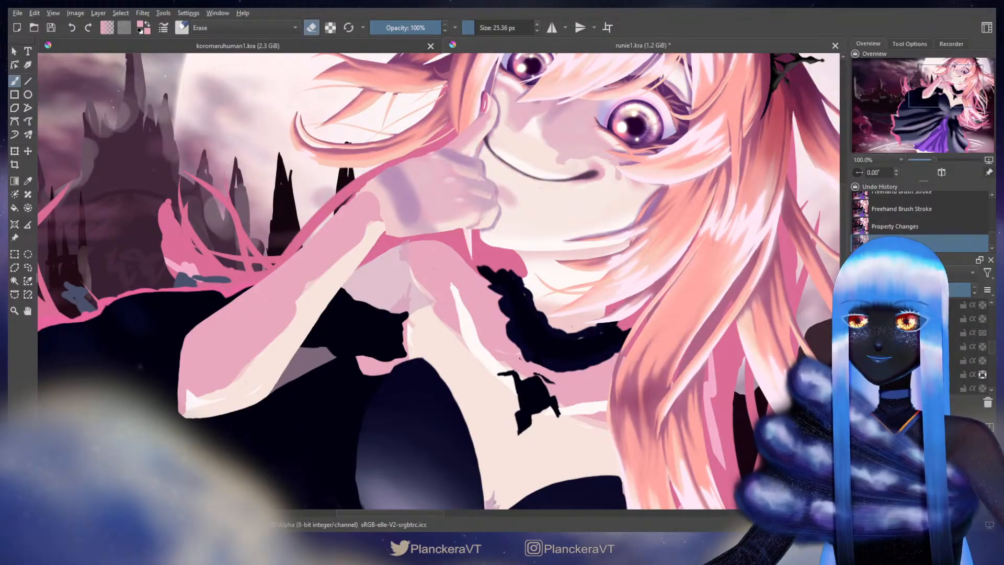
Reshape the black choker ruffle's outer edge below the hand, alternating eraser and dark brush strokes to form uneven scallops
key("bracketright")
left_click_drag(481, 263, 472, 268)
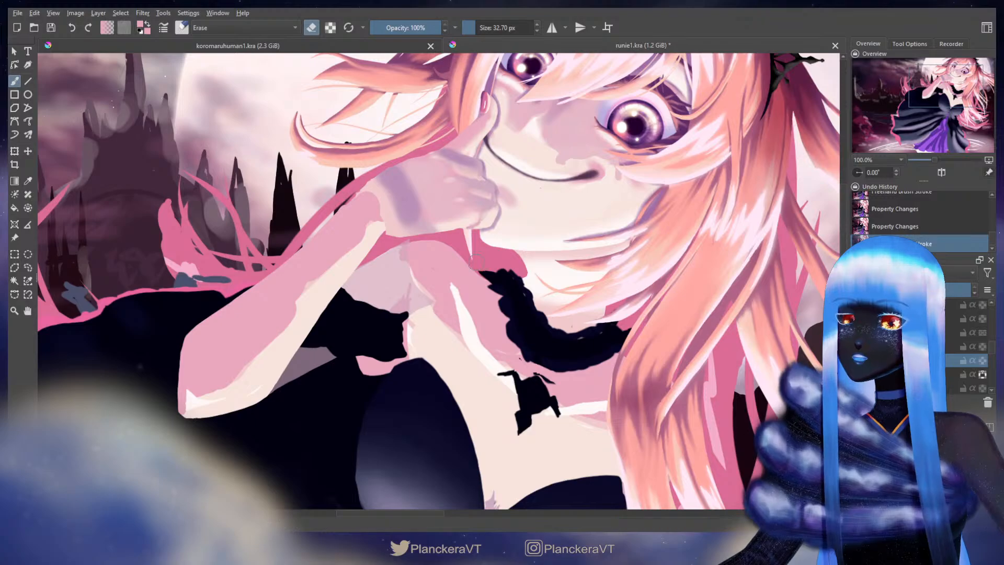
key("e")
key("bracketright")
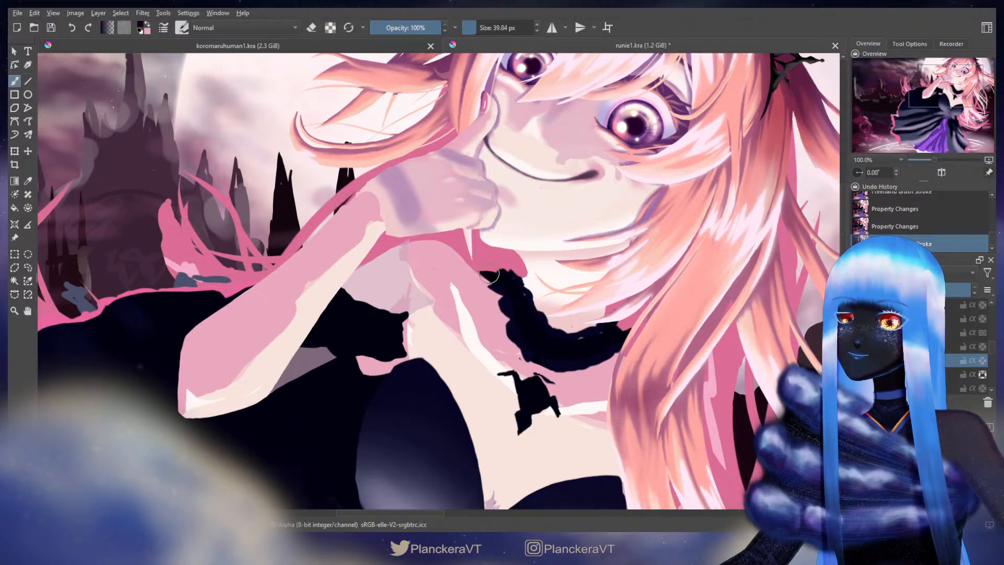
left_click_drag(490, 274, 511, 315)
key("e")
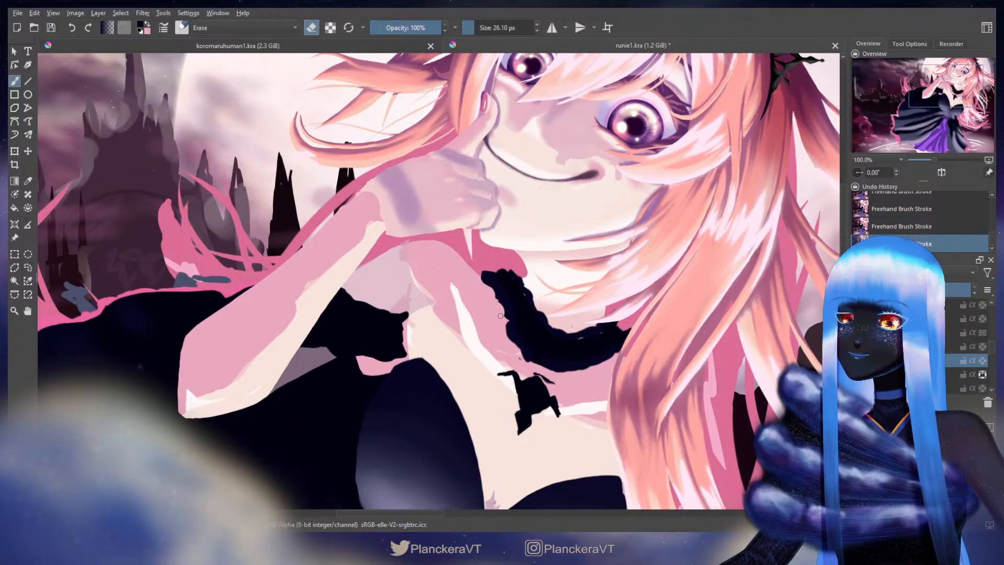
key("e")
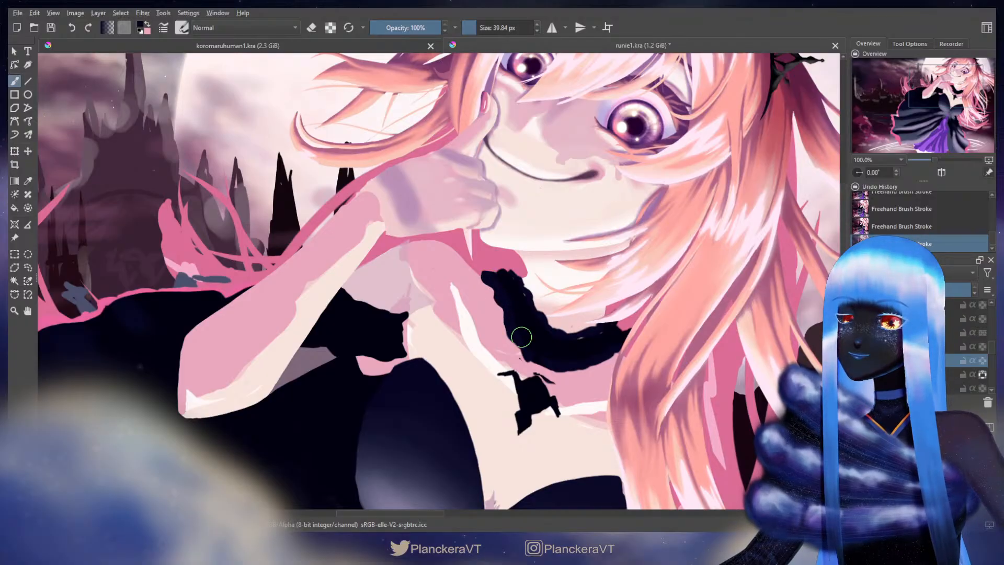
key("e")
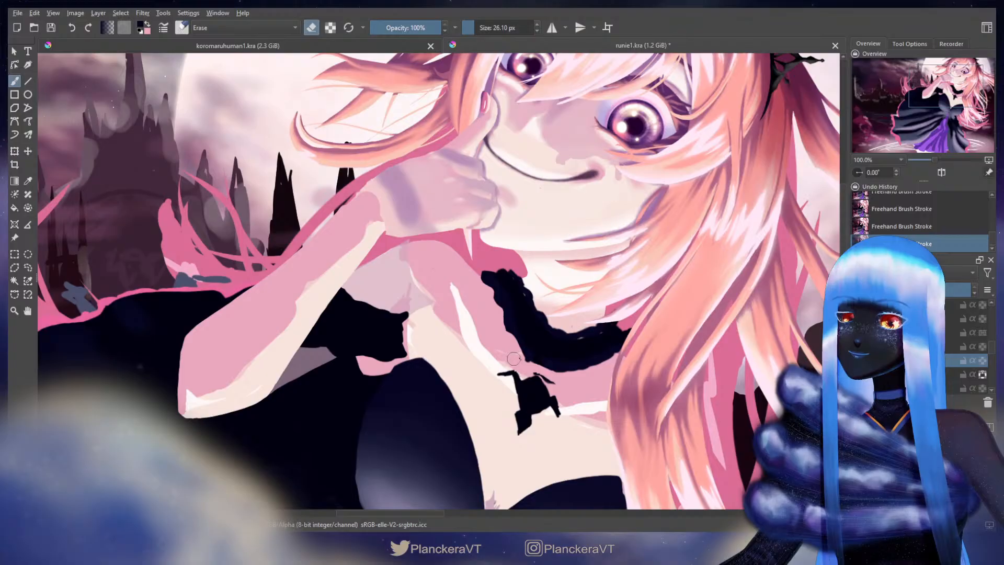
key("e")
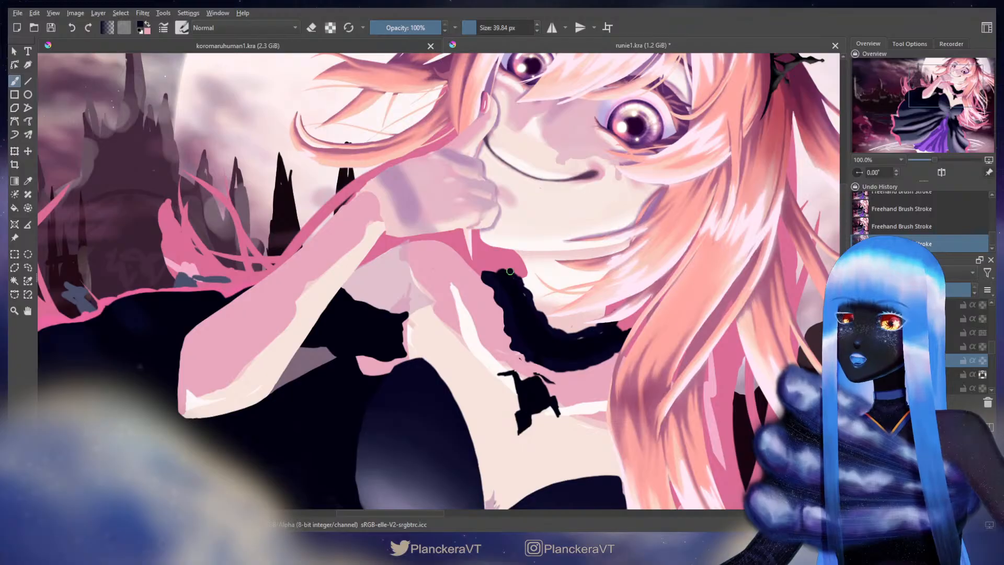
key("e")
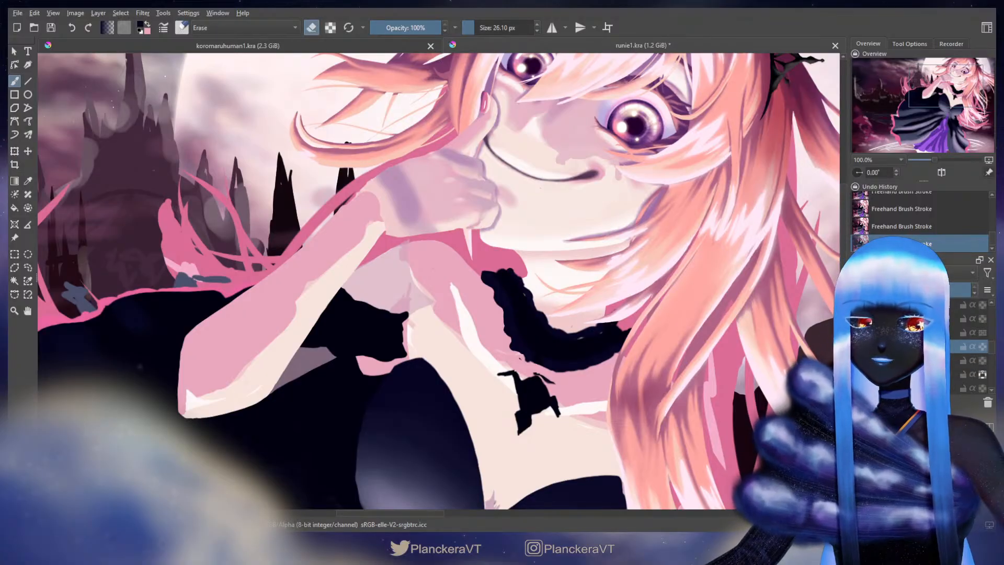
Switch back to the ruffle layer and erase small notches along the ruffle's outer edge from its upper tip downward
key("ctrl+z")
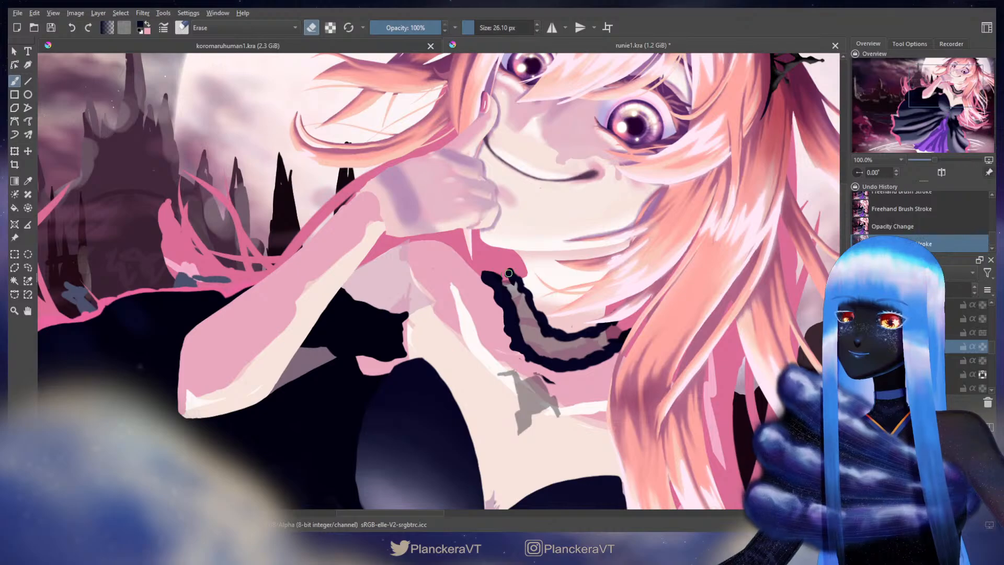
key("ctrl+shift+z")
left_click(910, 360)
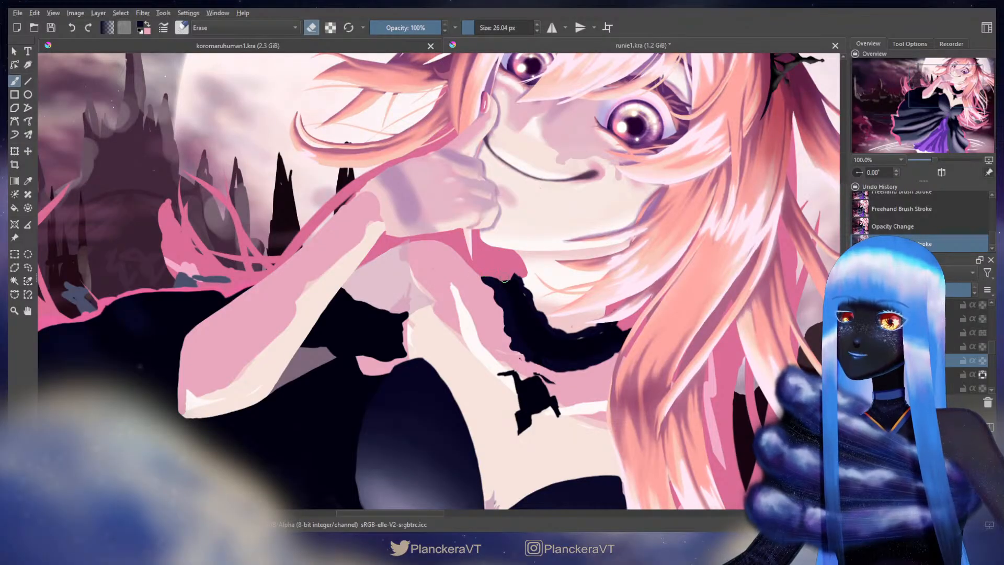
mouse_move(491, 271)
left_mouse_down()
mouse_move(480, 281)
mouse_move(493, 310)
left_mouse_up()
left_click_drag(524, 354, 520, 351)
left_click_drag(482, 294, 486, 293)
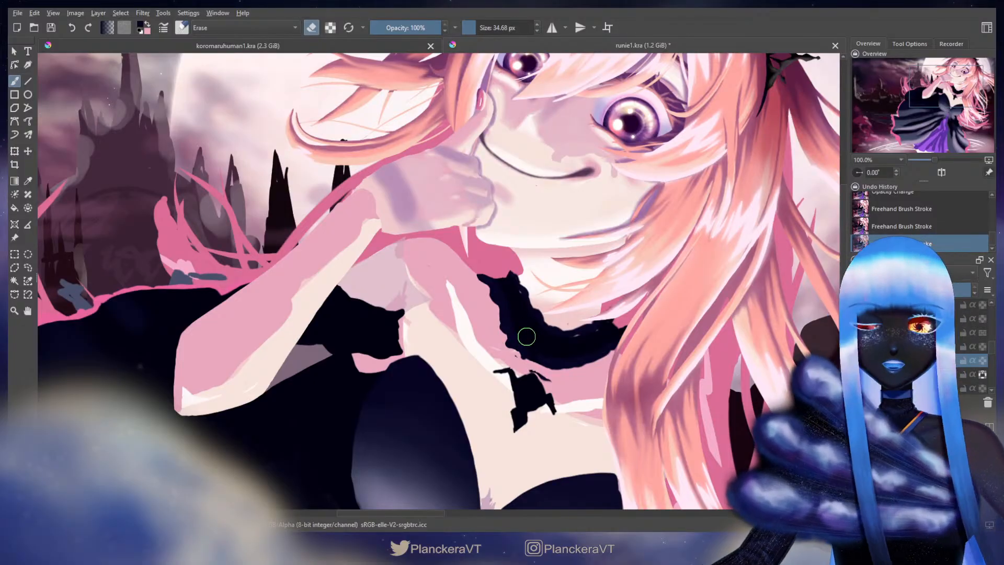
Paint and erase scallops along the ruffle's lower edge above the bow, enlarging the brush and eraser
key("e")
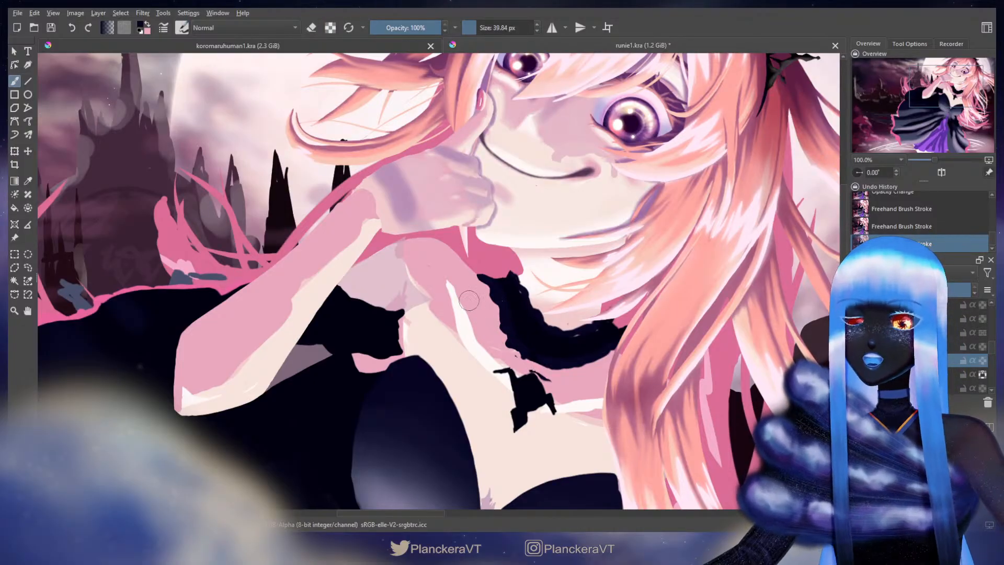
mouse_move(538, 355)
left_mouse_down()
mouse_move(524, 289)
mouse_move(518, 349)
left_mouse_up()
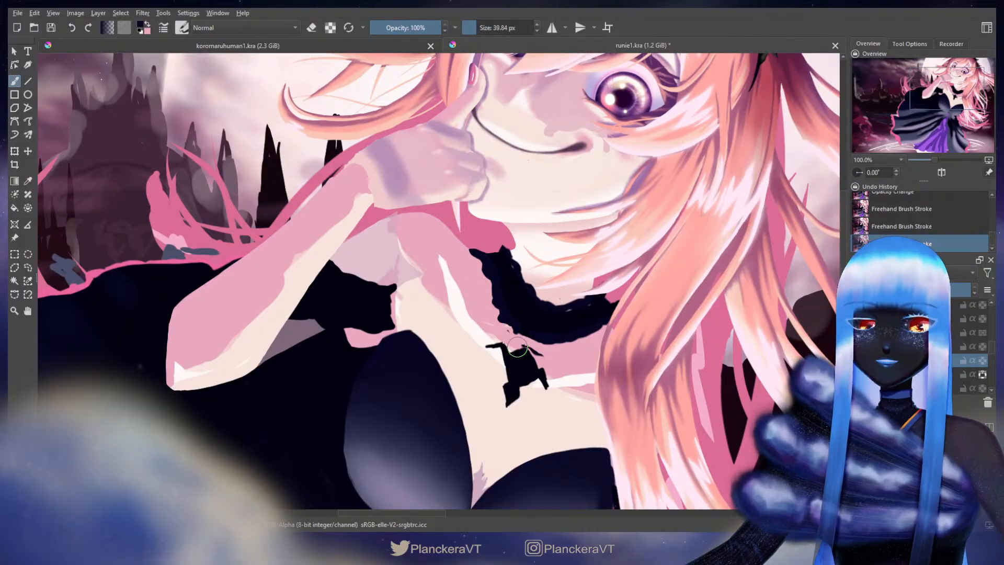
key("e")
left_click_drag(578, 294, 581, 293)
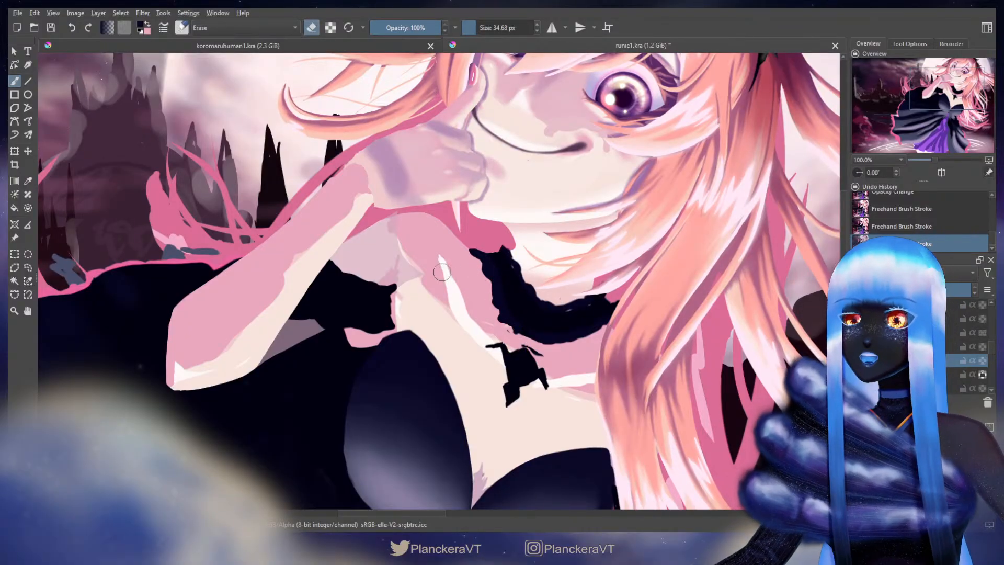
mouse_move(441, 268)
left_mouse_down()
mouse_move(473, 261)
mouse_move(494, 319)
mouse_move(491, 303)
left_mouse_up()
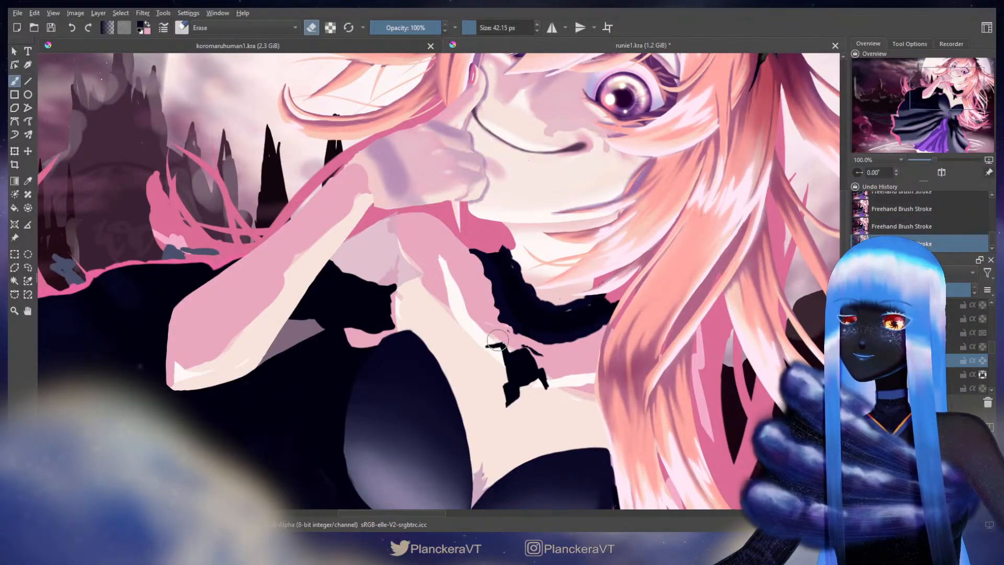
key("e")
mouse_move(513, 328)
left_mouse_down()
mouse_move(547, 345)
mouse_move(538, 337)
mouse_move(581, 338)
left_mouse_up()
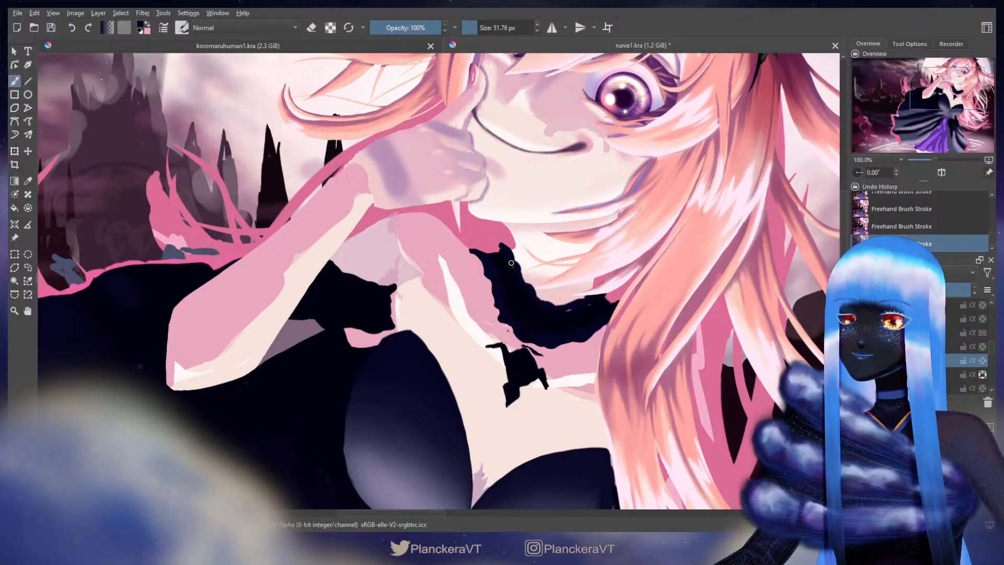
Paint dark scallops along the ruffle's inner neck edge and around its end beside the long hair
mouse_move(510, 263)
left_mouse_down()
mouse_move(543, 311)
mouse_move(538, 301)
mouse_move(563, 315)
mouse_move(555, 311)
mouse_move(585, 304)
mouse_move(589, 316)
mouse_move(550, 254)
mouse_move(566, 301)
mouse_move(601, 287)
left_mouse_up()
key("e")
key("e")
left_click_drag(606, 294, 599, 327)
key("e")
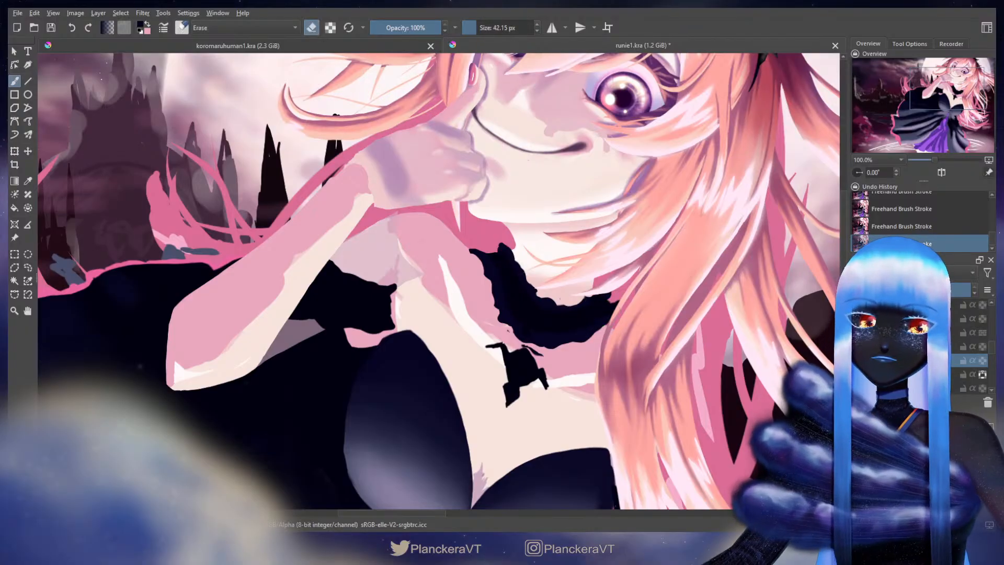
Lower the ruffle and choker layers' opacity and erase the choker band's end where it meets the long hair
left_click_drag(478, 254, 607, 301)
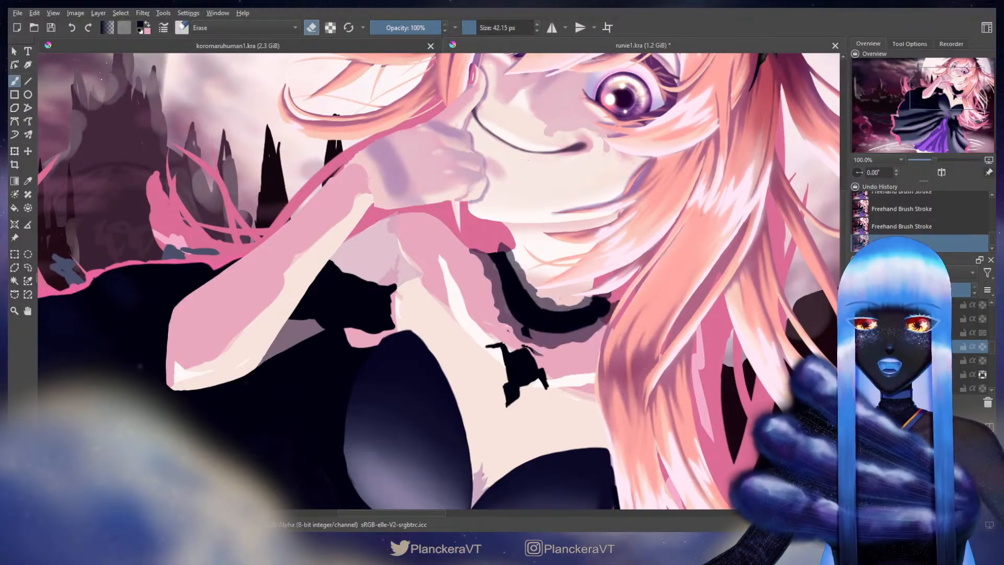
left_click_drag(936, 289, 909, 289)
left_click_drag(609, 305, 605, 308)
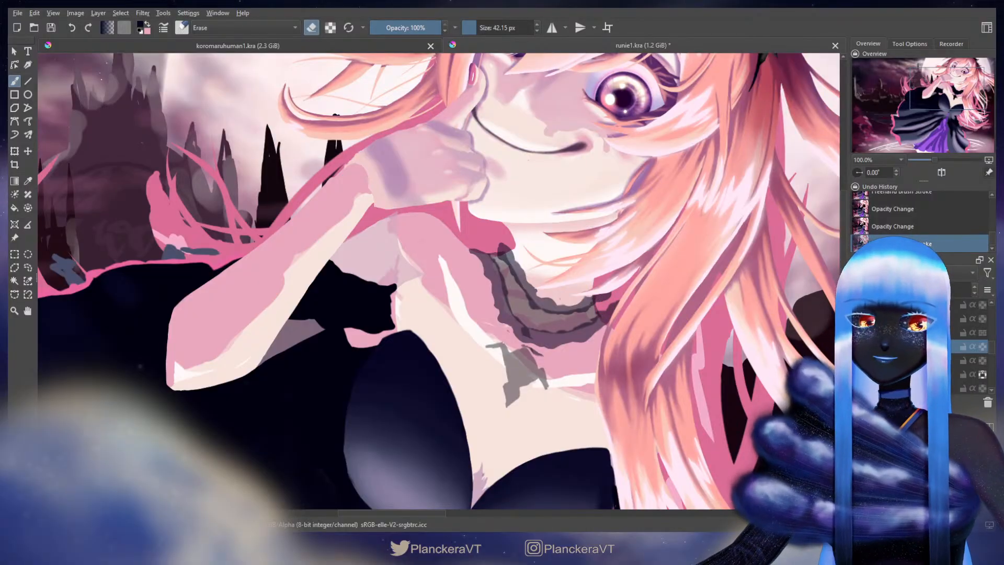
left_click_drag(992, 296, 995, 296)
Trim the ruffle's end beside the long hair on its own layer, restore full opacity, and repaint its lower corner
left_click(915, 361)
left_click_drag(616, 298, 607, 303)
left_click_drag(964, 289, 996, 274)
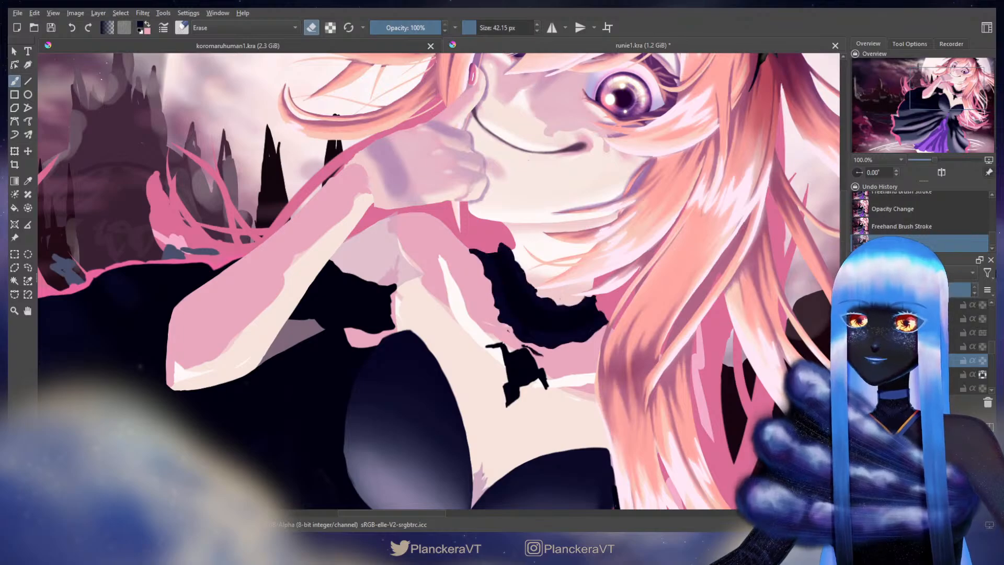
key("e")
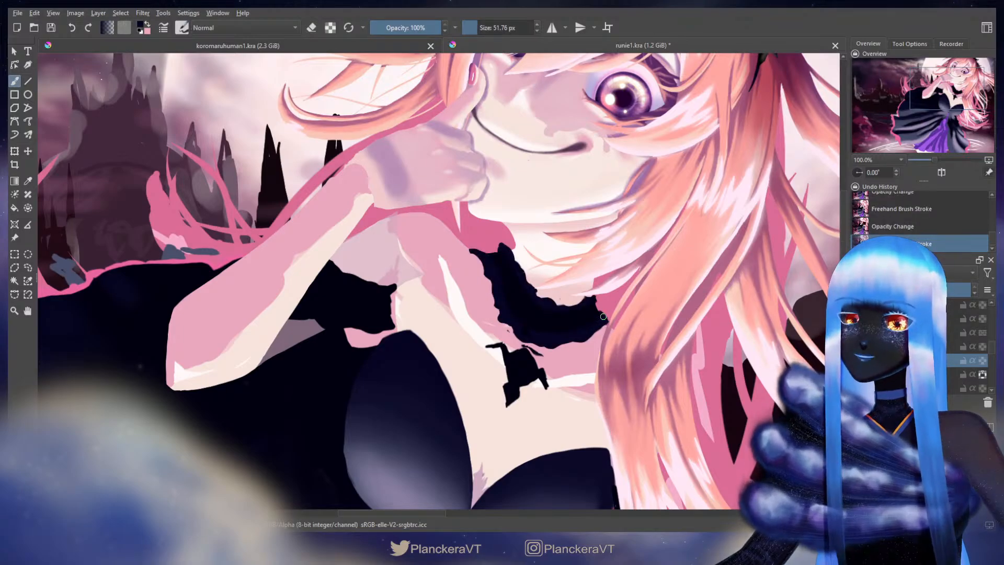
mouse_move(606, 321)
left_mouse_down()
mouse_move(597, 335)
mouse_move(577, 333)
left_mouse_up()
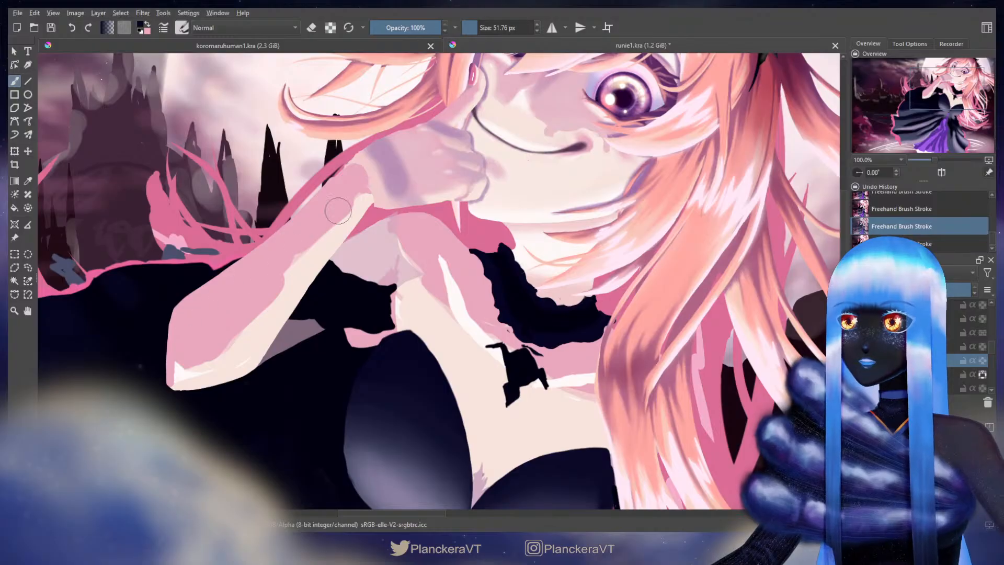
left_click_drag(285, 192, 317, 189)
left_click_drag(352, 229, 357, 260)
key("ctrl+z")
key("ctrl+z")
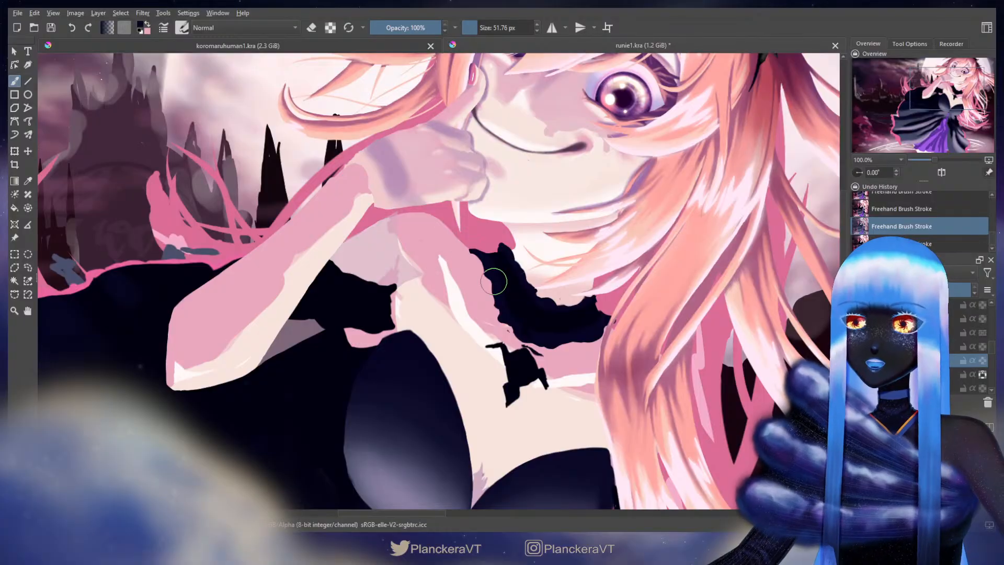
mouse_move(426, 238)
left_mouse_down()
mouse_move(454, 261)
mouse_move(445, 342)
left_mouse_up()
left_click_drag(453, 253, 460, 341)
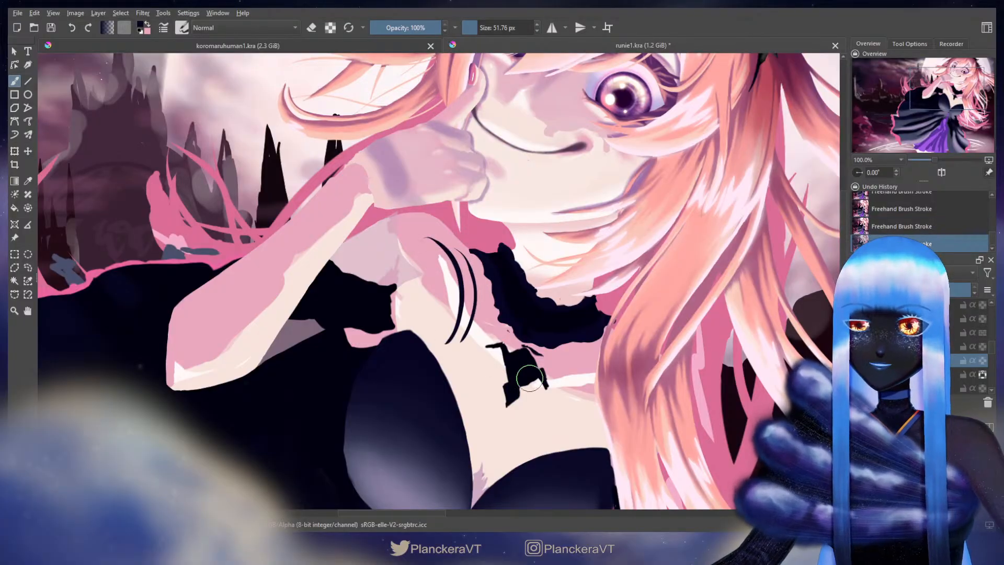
mouse_move(556, 362)
left_mouse_down()
mouse_move(598, 358)
mouse_move(596, 377)
left_mouse_up()
key("ctrl+z")
key("ctrl+z")
key("ctrl+z")
key("ctrl+z")
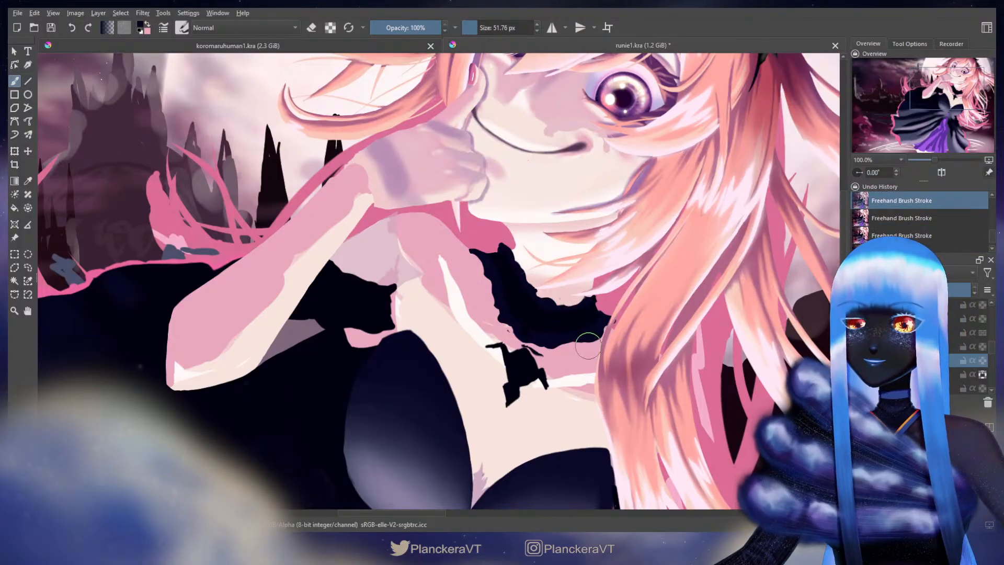
Carve and repaint small scallops along the ruffle's lower edge near the long hair, using a smaller brush
key("e")
left_click_drag(578, 356, 571, 350)
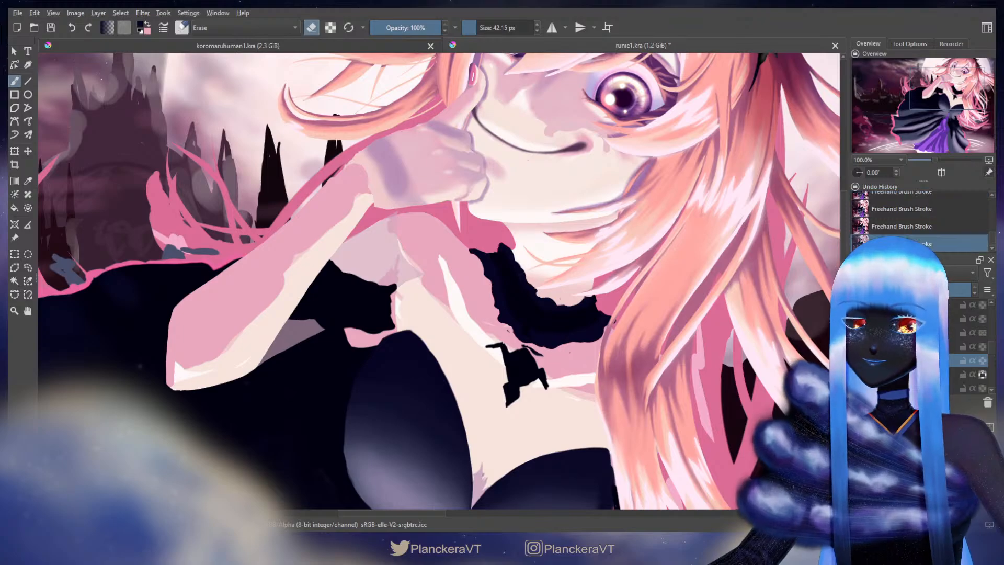
key("e")
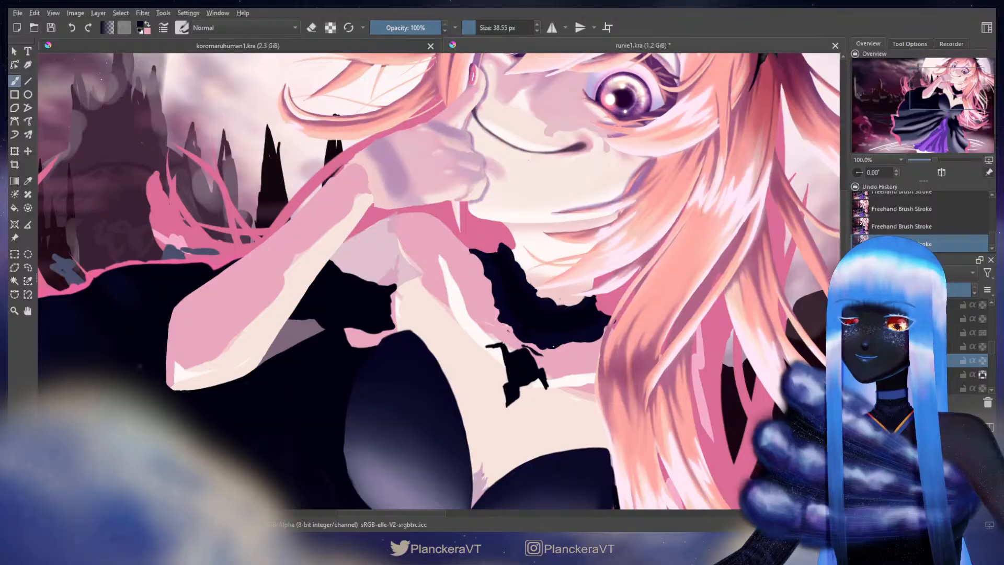
key("ctrl+z")
mouse_move(580, 347)
left_mouse_down()
mouse_move(595, 336)
mouse_move(572, 340)
mouse_move(586, 337)
left_mouse_up()
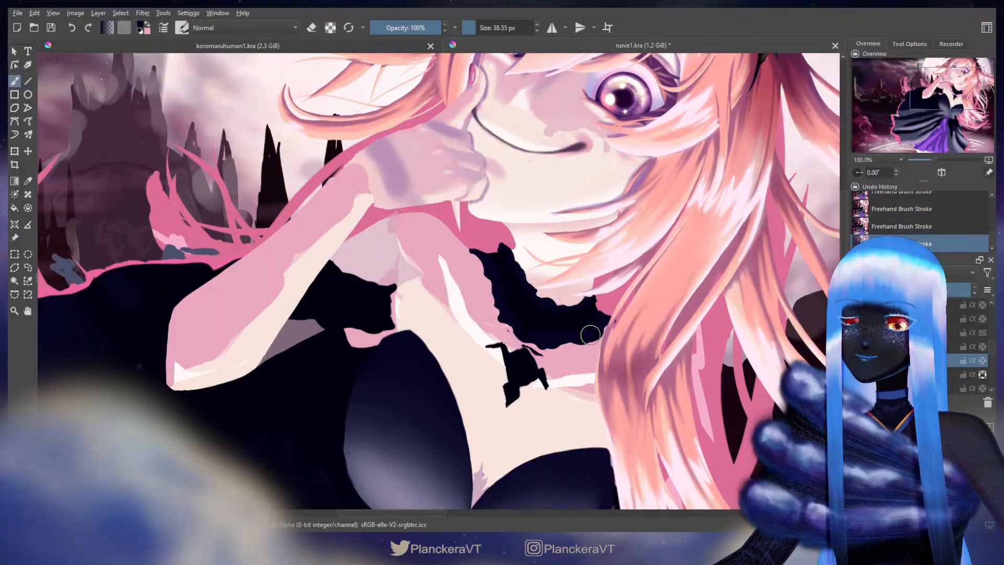
Finish the ruffle's end beside the long hair, painting dark peaks along its upper edge under the jaw
key("e")
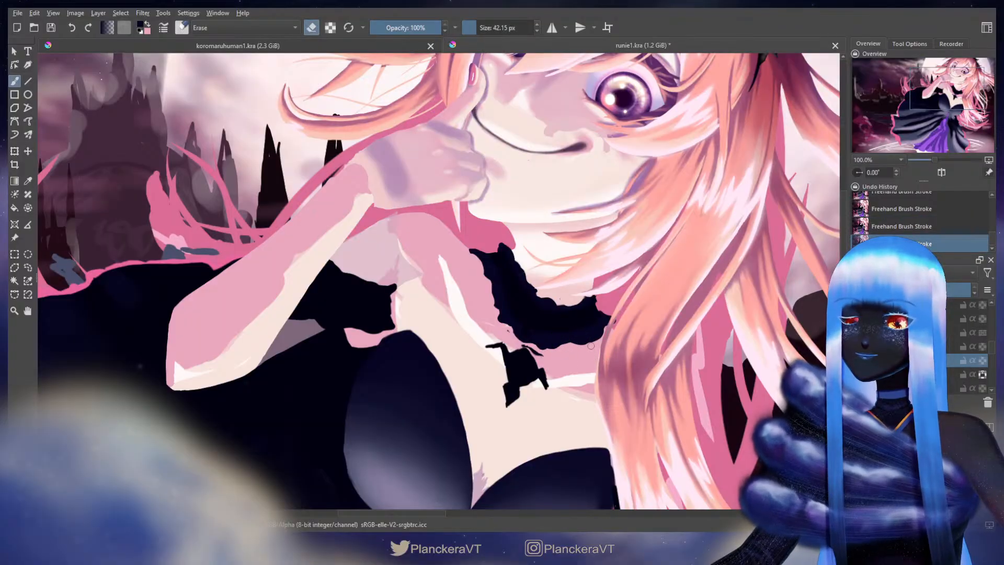
key("e")
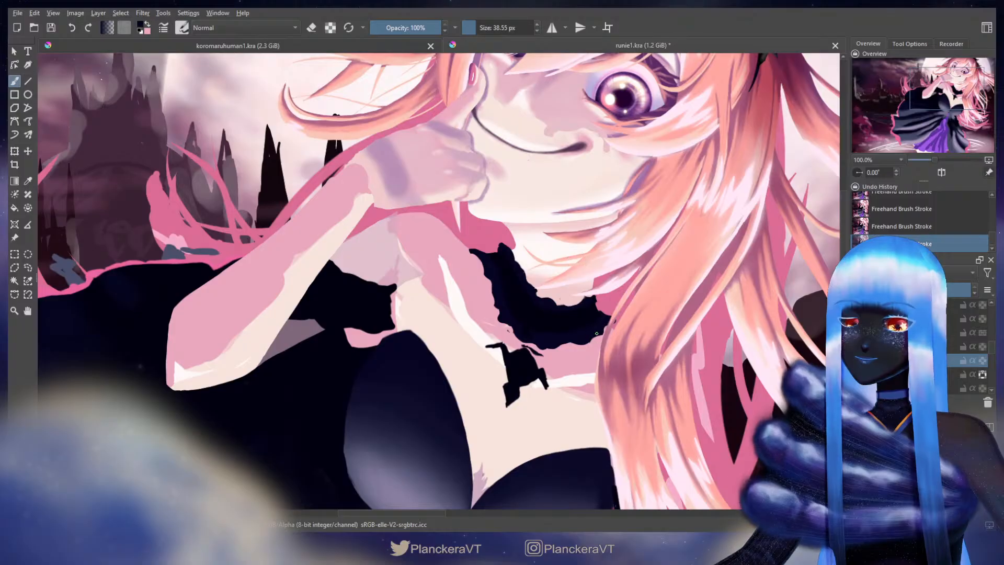
left_click_drag(599, 316, 594, 295)
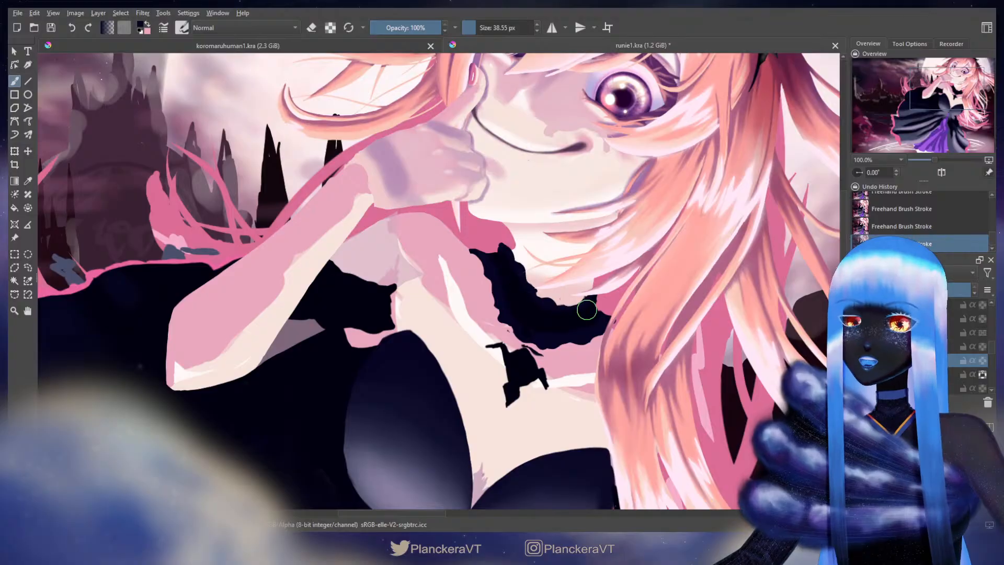
left_click_drag(572, 309, 597, 296)
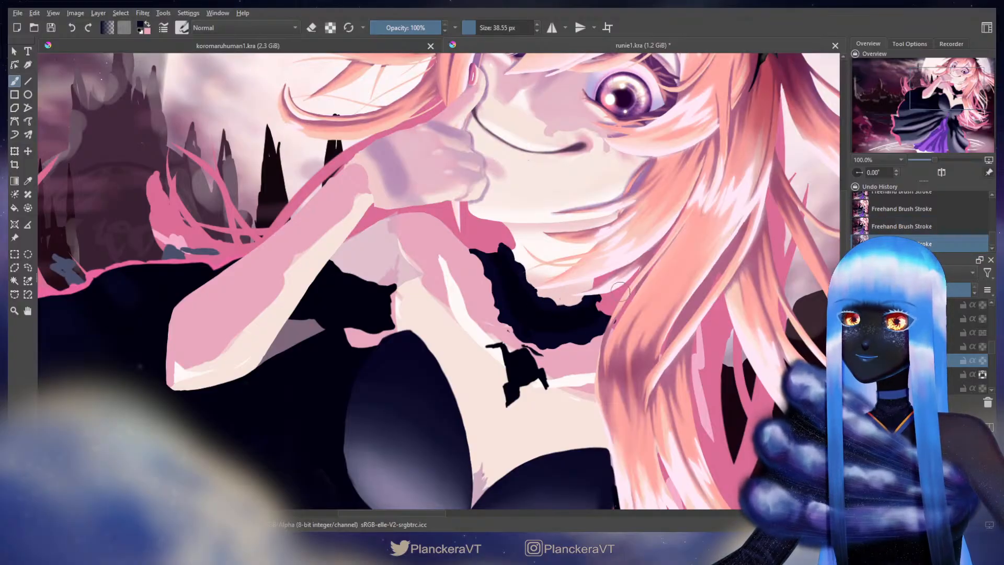
Examine the reshaped choker ruffle in the whole composition and inspect the arm and shoulder area up close
key("minus")
key("minus")
key("minus")
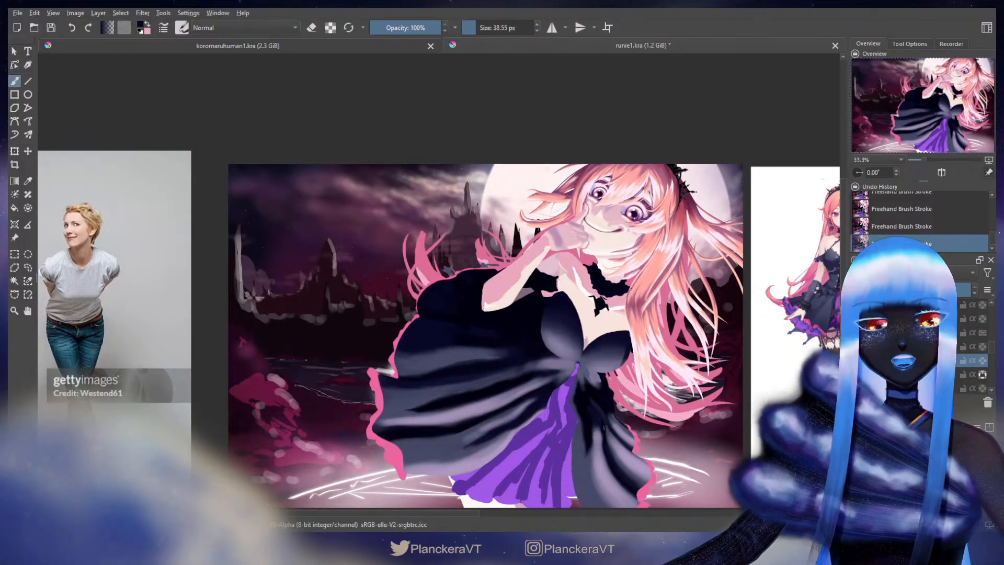
scroll(516, 280, "up", 1)
scroll(647, 302, "up", 1)
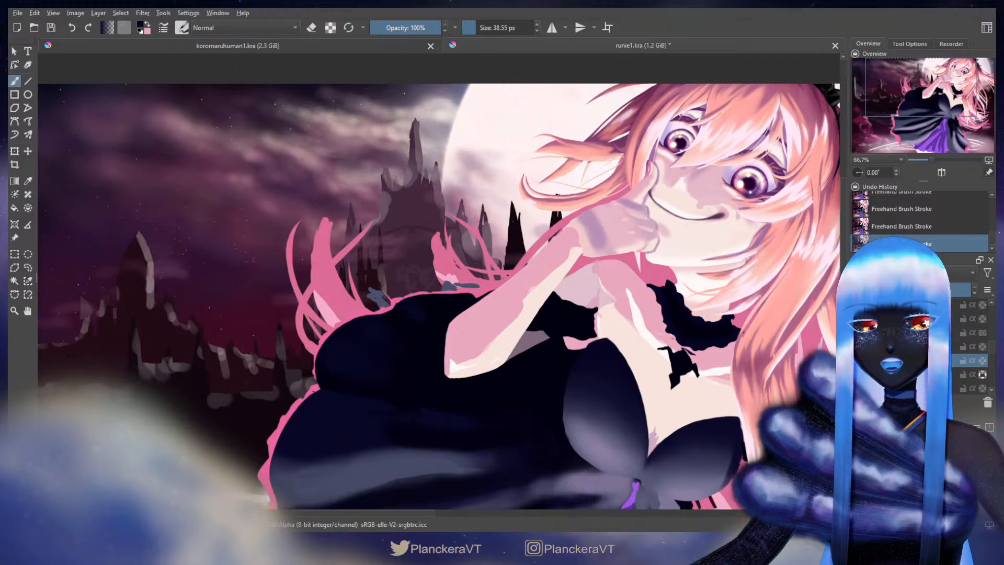
scroll(921, 346, "down", 1)
scroll(921, 347, "up", 2)
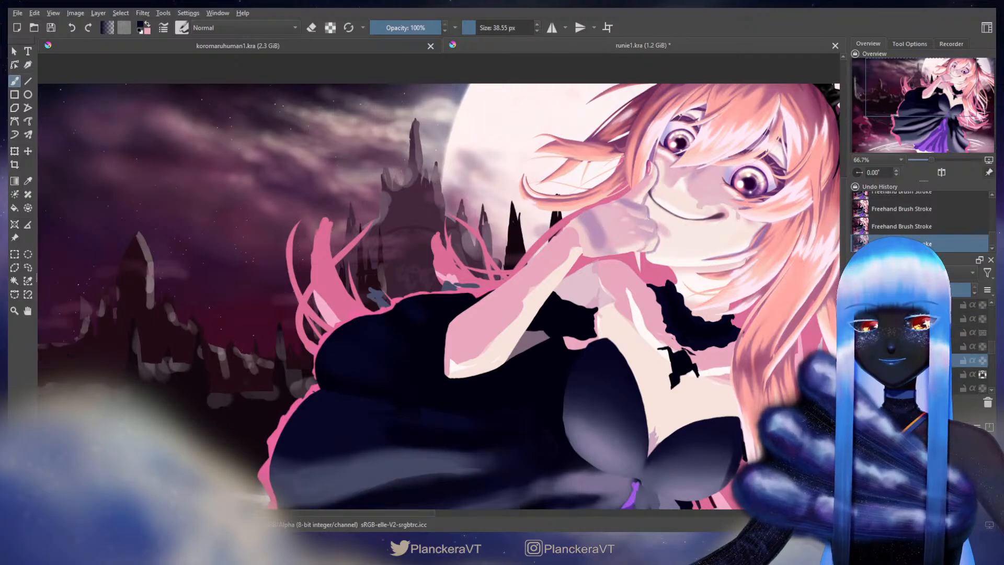
scroll(612, 316, "up", 1)
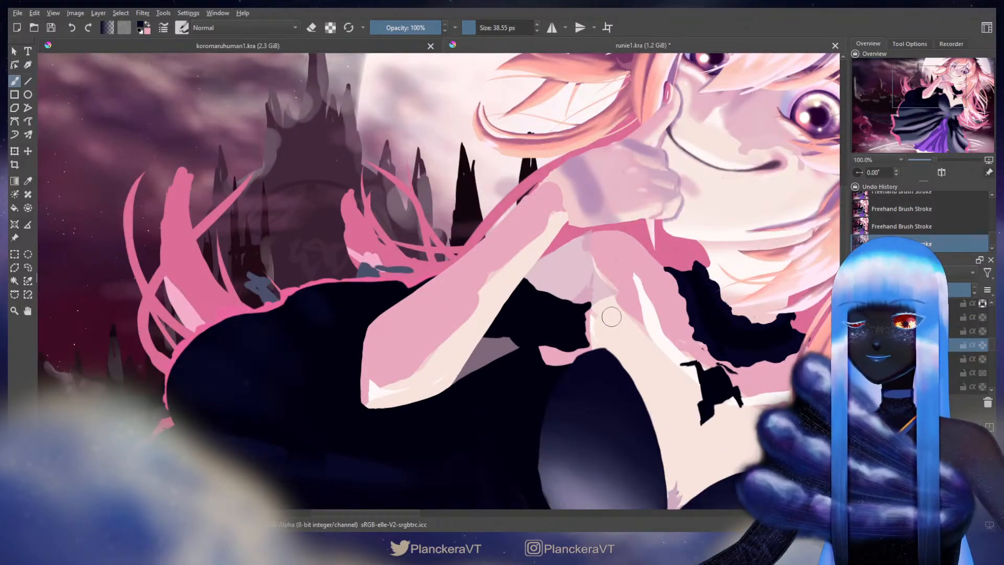
Examine the off-shoulder sleeves on the character reference sheet and compare them with the black sleeve piece beside the raised forearm
scroll(583, 124, "down", 1)
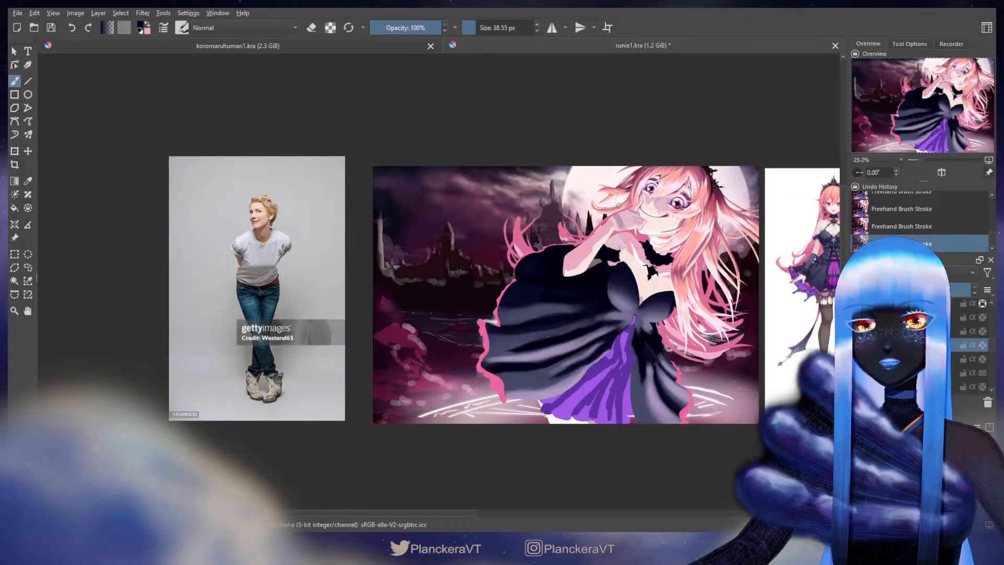
scroll(733, 317, "up", 4)
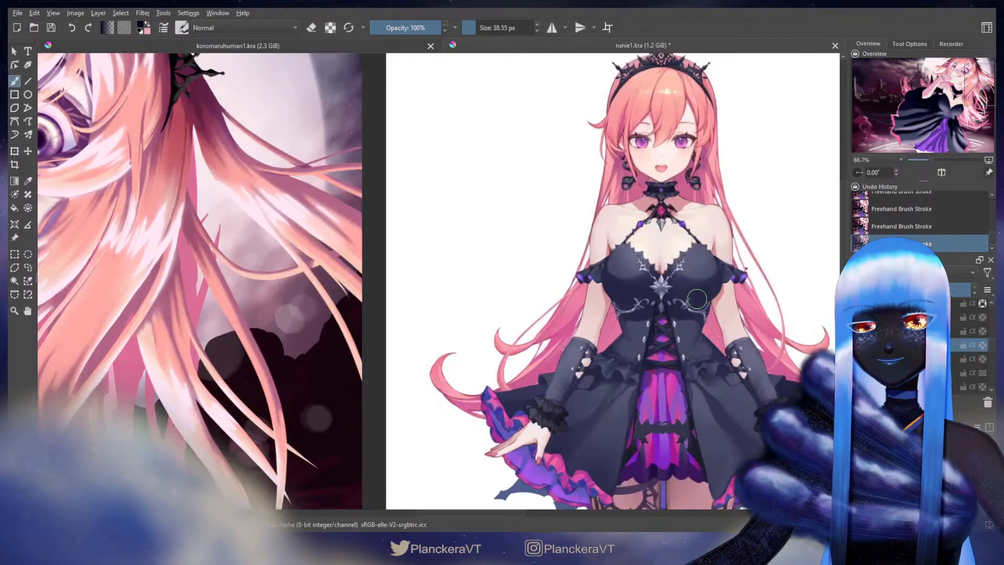
scroll(625, 257, "down", 2)
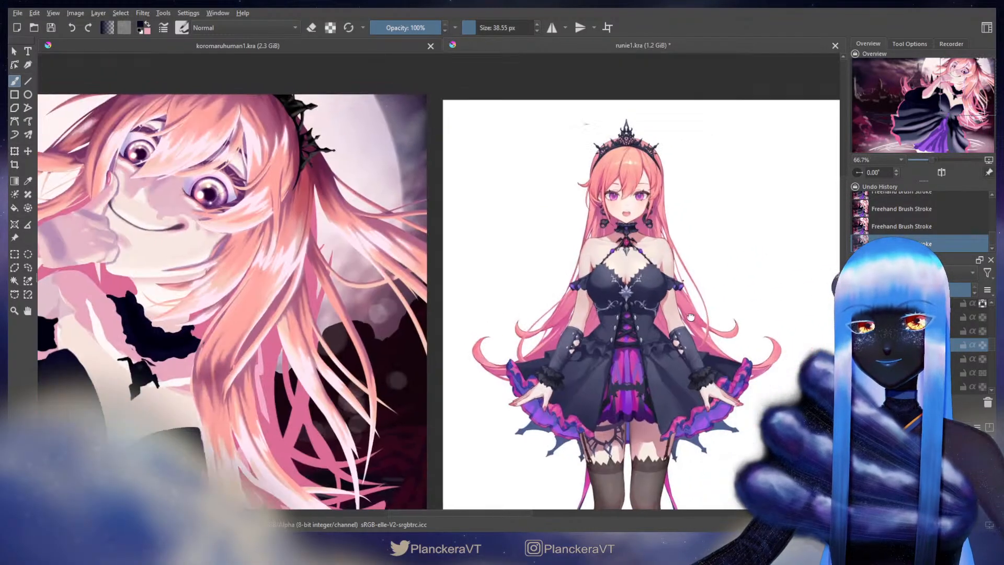
scroll(590, 265, "up", 3)
scroll(637, 279, "down", 2)
mouse_move(711, 302)
left_mouse_down()
mouse_move(429, 305)
mouse_move(781, 318)
left_mouse_up()
left_click_drag(120, 313, 813, 318)
scroll(527, 329, "up", 2)
left_click_drag(529, 359, 561, 231)
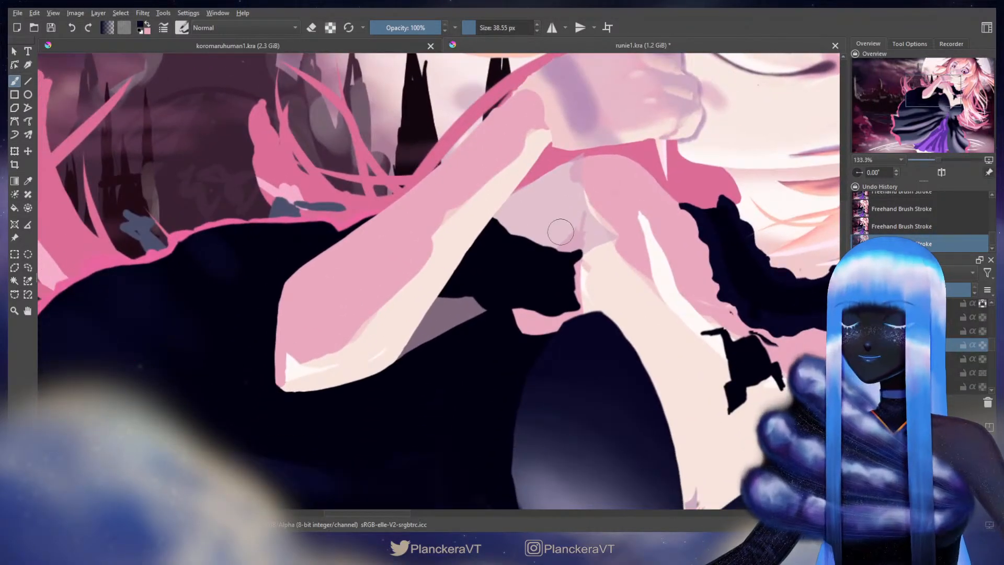
Erase the uneven upper edge of the black sleeve piece below the upper arm and shift its layer slightly downward
key("e")
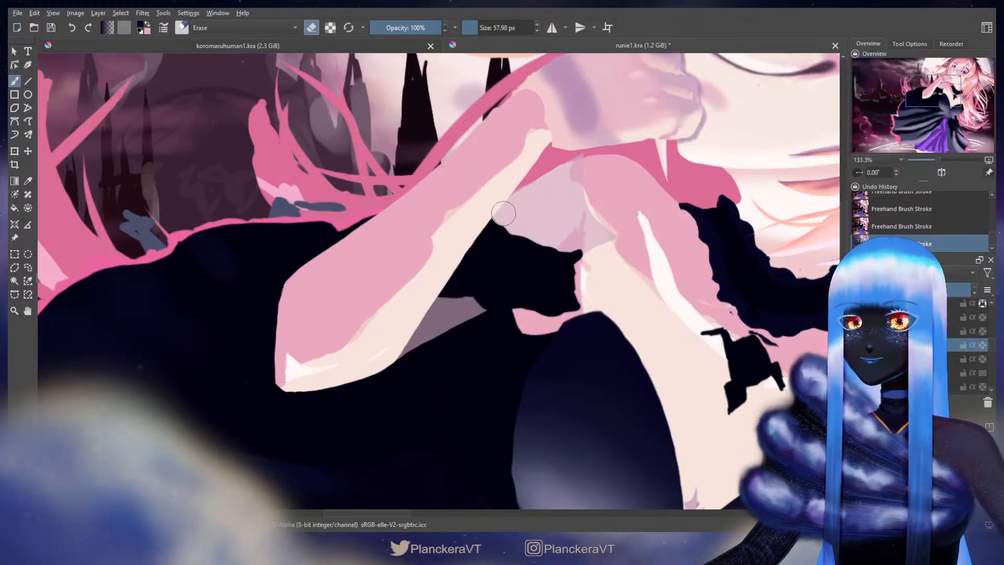
mouse_move(494, 209)
left_mouse_down()
mouse_move(547, 234)
mouse_move(589, 258)
left_mouse_up()
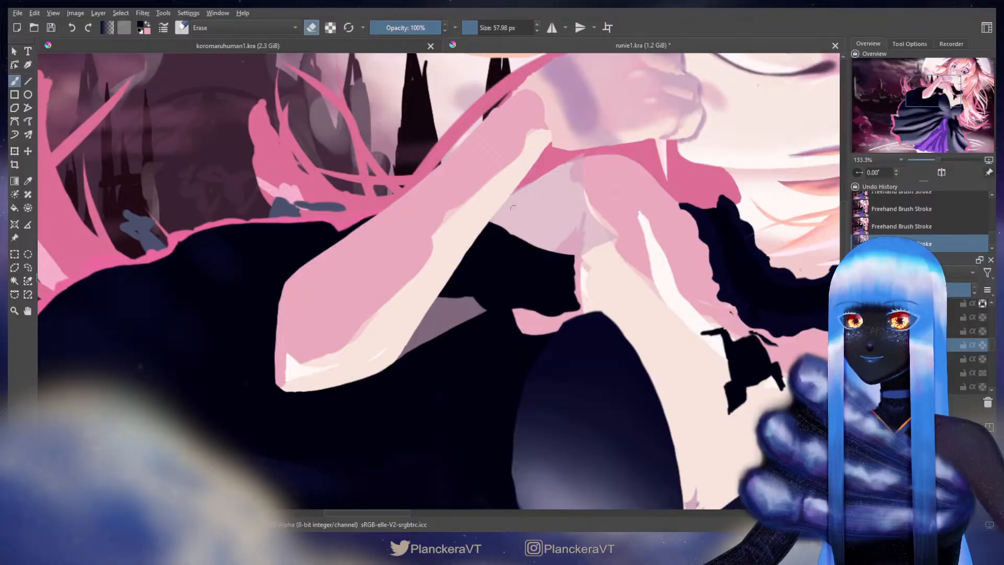
key("e")
key("t")
left_click_drag(538, 254, 533, 259)
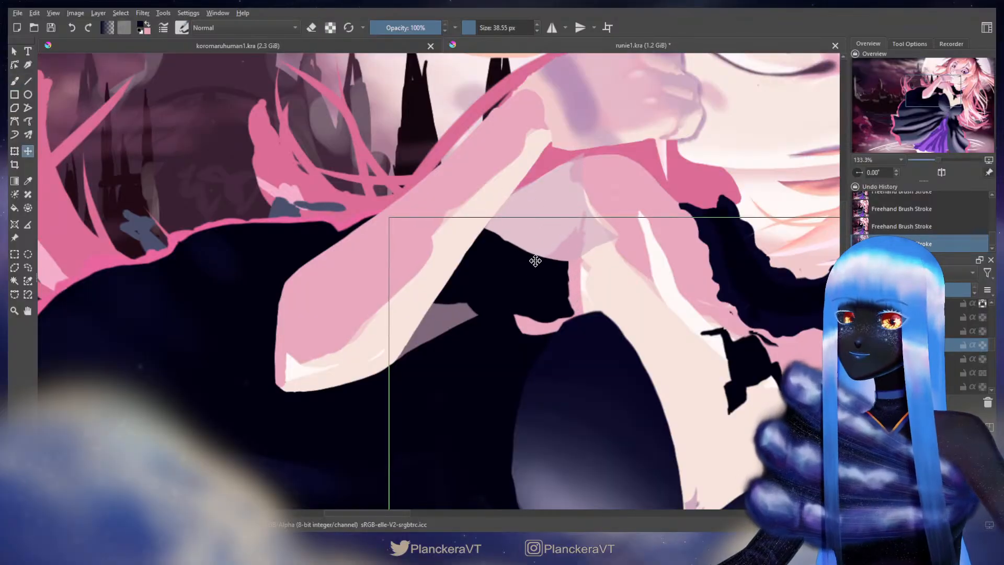
scroll(533, 260, "down", 5)
scroll(533, 260, "up", 4)
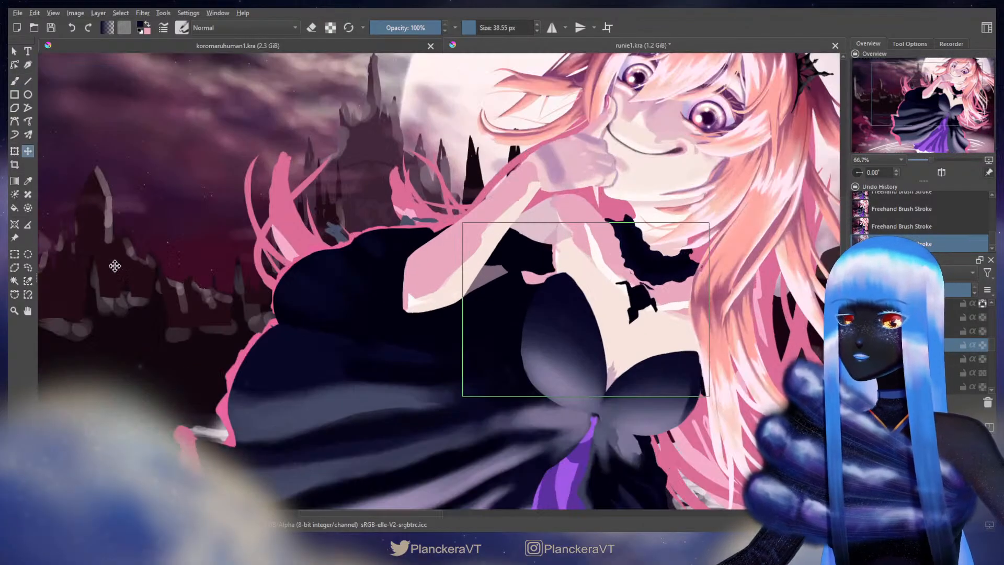
Select the area around the forearm and sleeve freehand, nudge it slightly with a transform, and deselect
left_click(28, 268)
mouse_move(523, 227)
left_mouse_down()
mouse_move(544, 332)
mouse_move(524, 226)
mouse_move(521, 254)
left_mouse_up()
key("t")
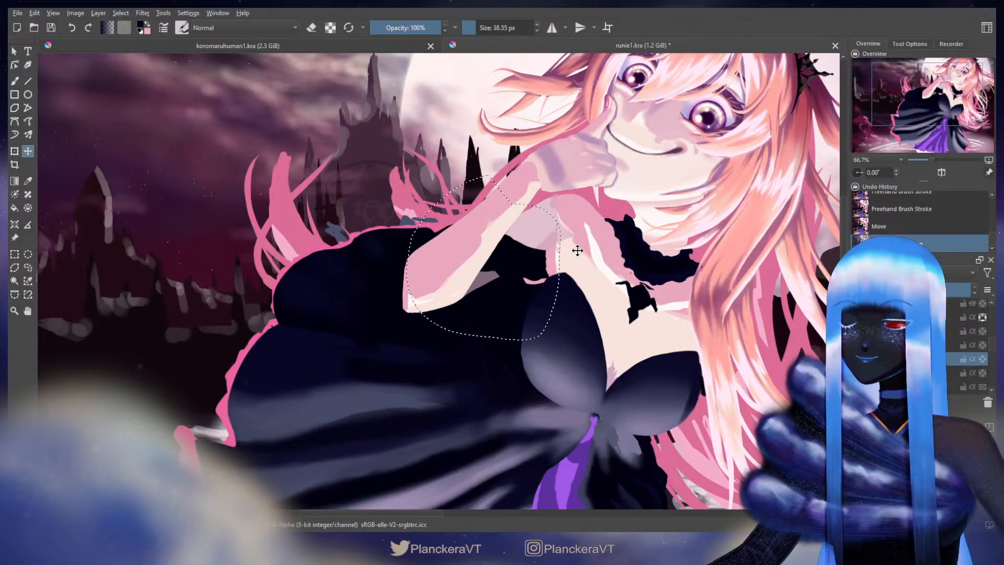
key("ctrl+t")
left_click_drag(513, 236, 512, 242)
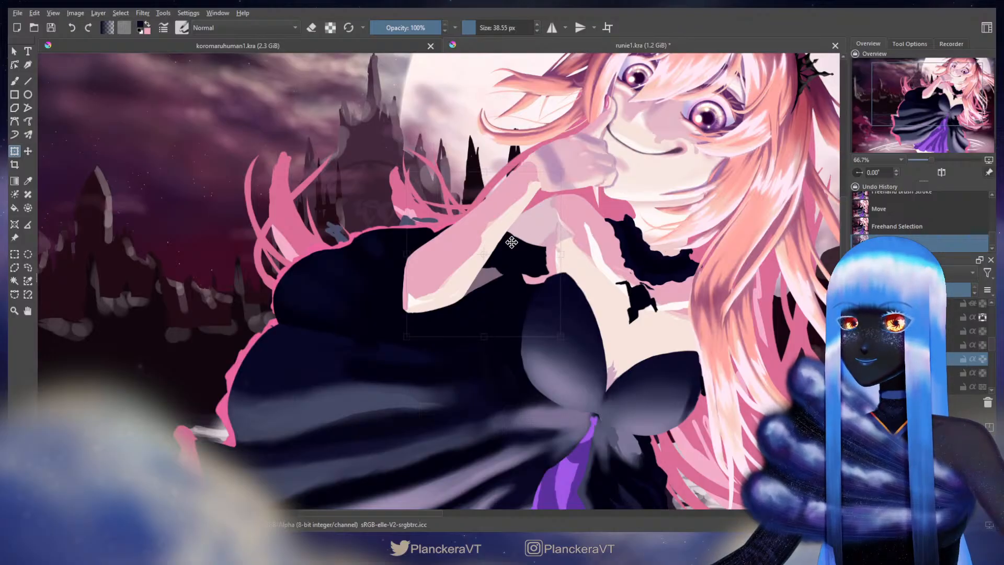
key("b")
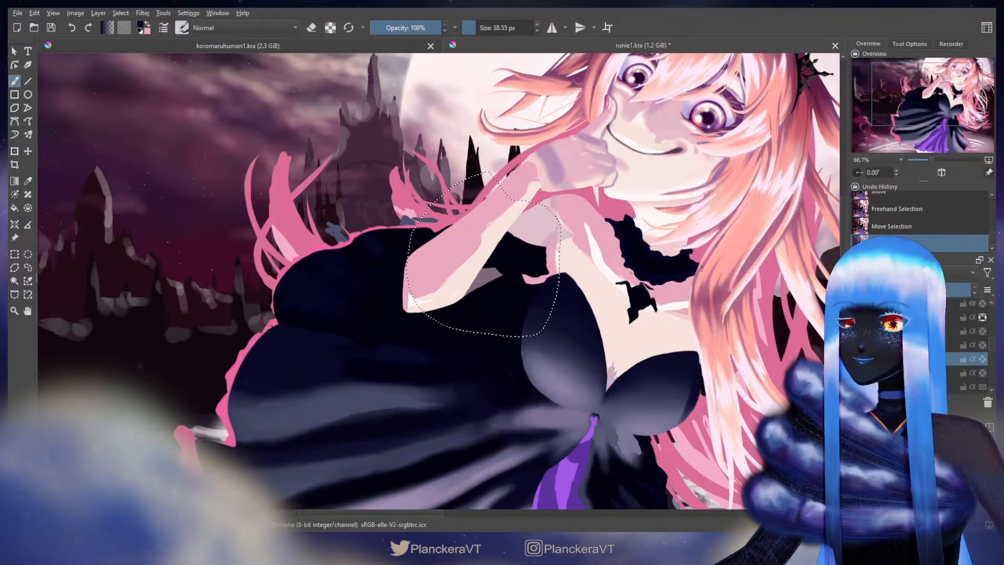
key("ctrl+shift+a")
Erase along the black sleeve's upper edge from the forearm to its outer end, leaving a smooth curve
scroll(569, 252, "up", 2)
left_click_drag(569, 257, 577, 294)
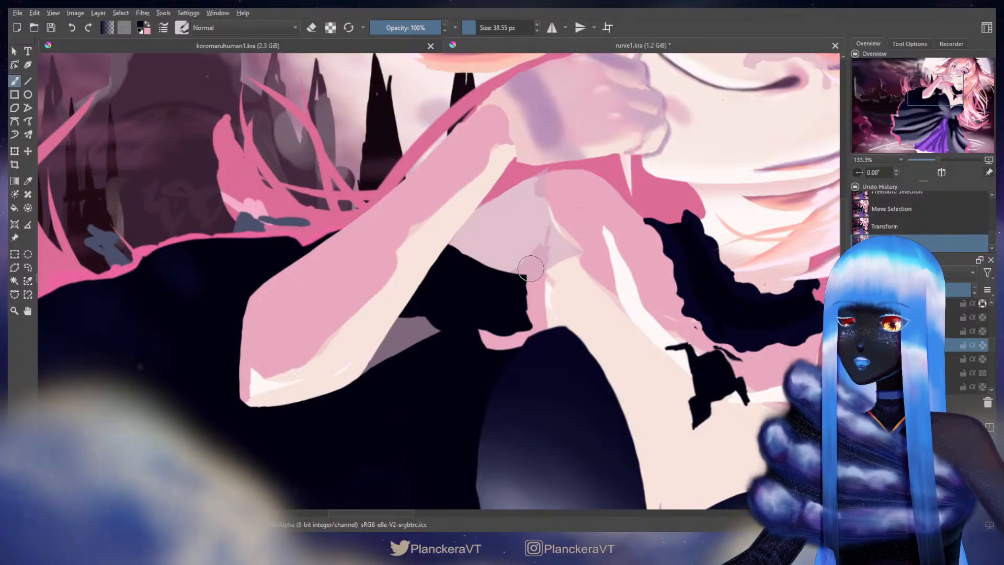
key("e")
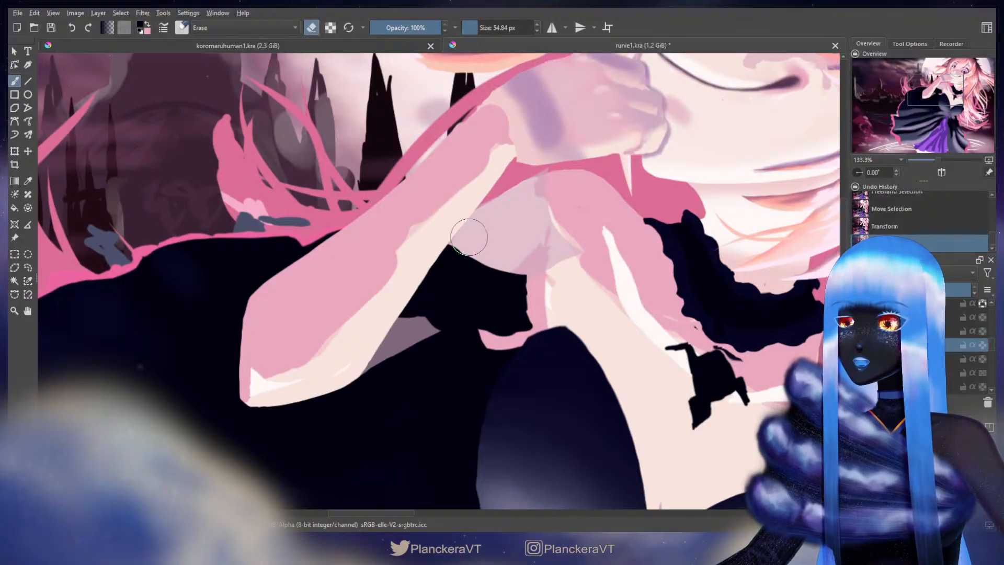
mouse_move(462, 235)
left_mouse_down()
mouse_move(459, 225)
mouse_move(538, 291)
left_mouse_up()
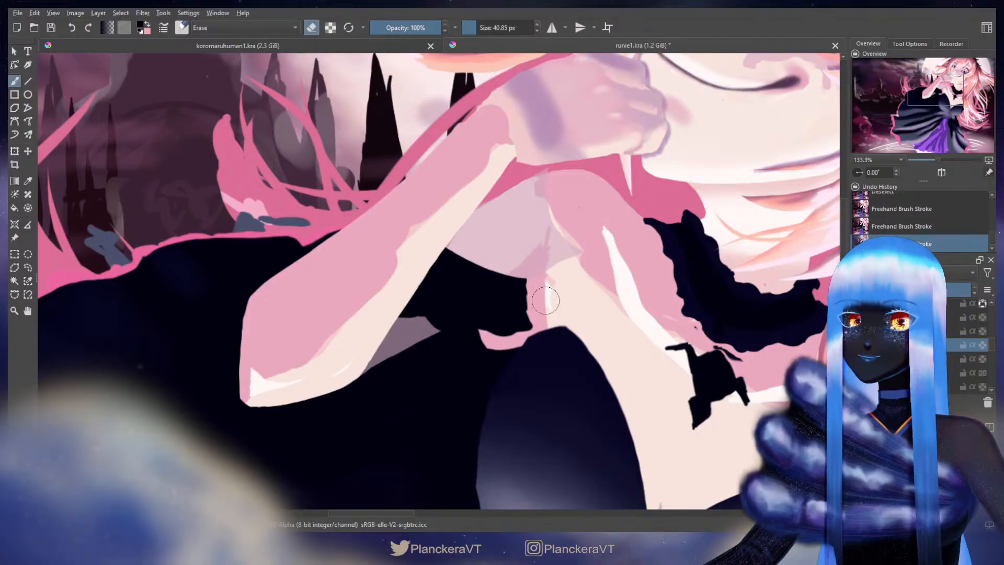
Examine the reference character's off-shoulder sleeve up close and return to the painted sleeve
key("minus")
key("minus")
key("minus")
key("plus")
key("plus")
key("plus")
key("plus")
key("plus")
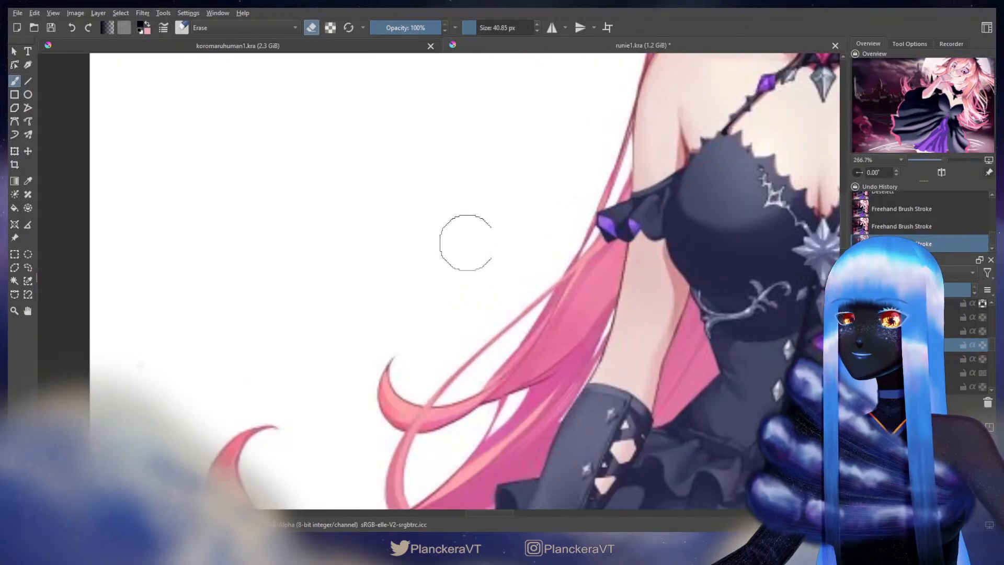
key("minus")
key("minus")
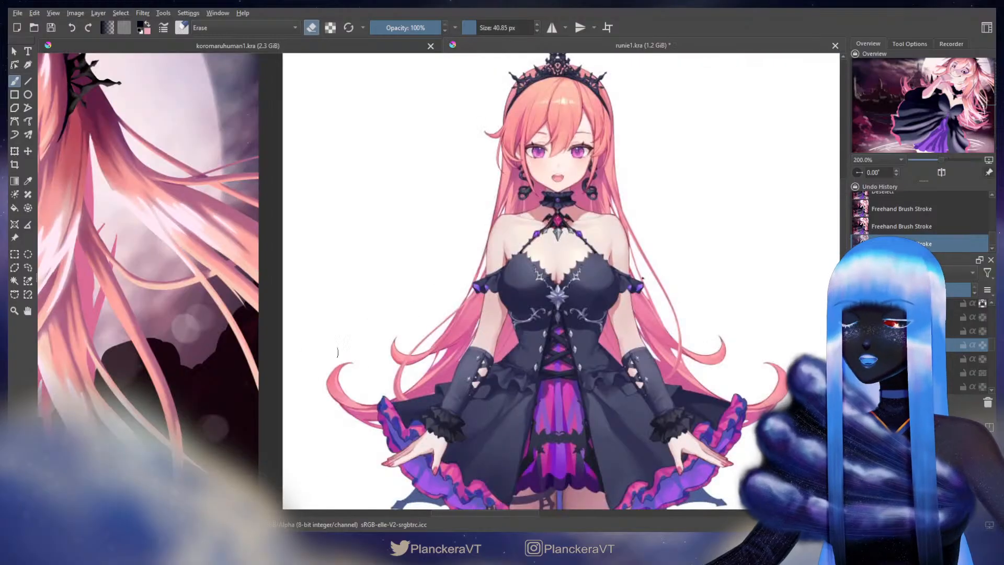
key("minus")
key("plus")
key("plus")
key("plus")
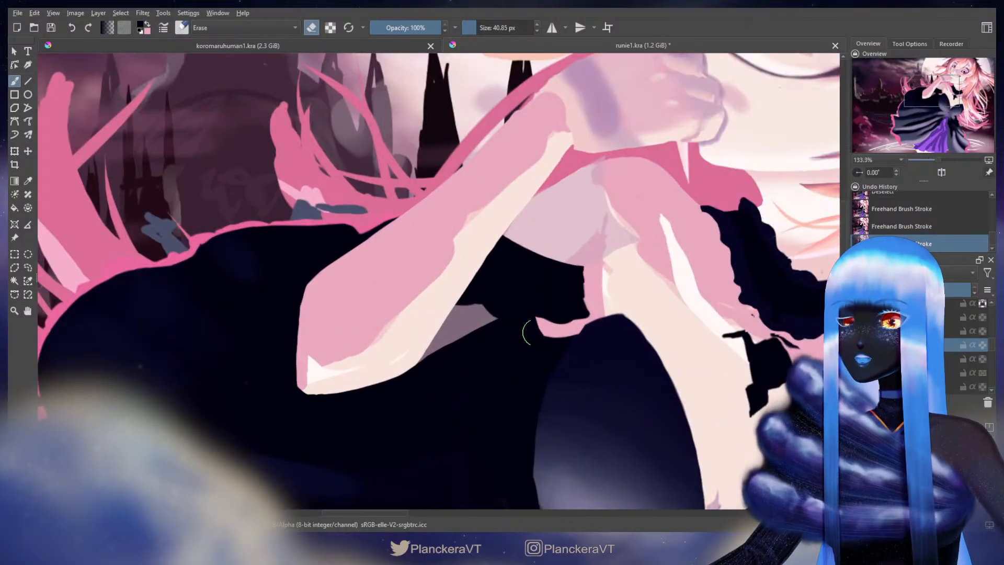
key("plus")
Trim the black sleeve's outer end with a smaller eraser and invert the sleeve layer's colours
left_click_drag(561, 281, 552, 281)
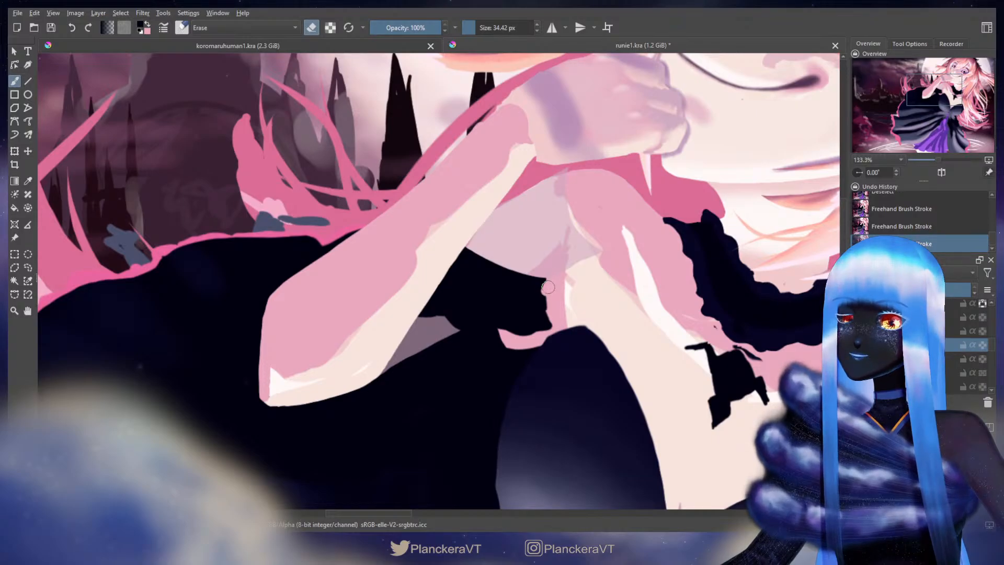
left_click(546, 290)
key("e")
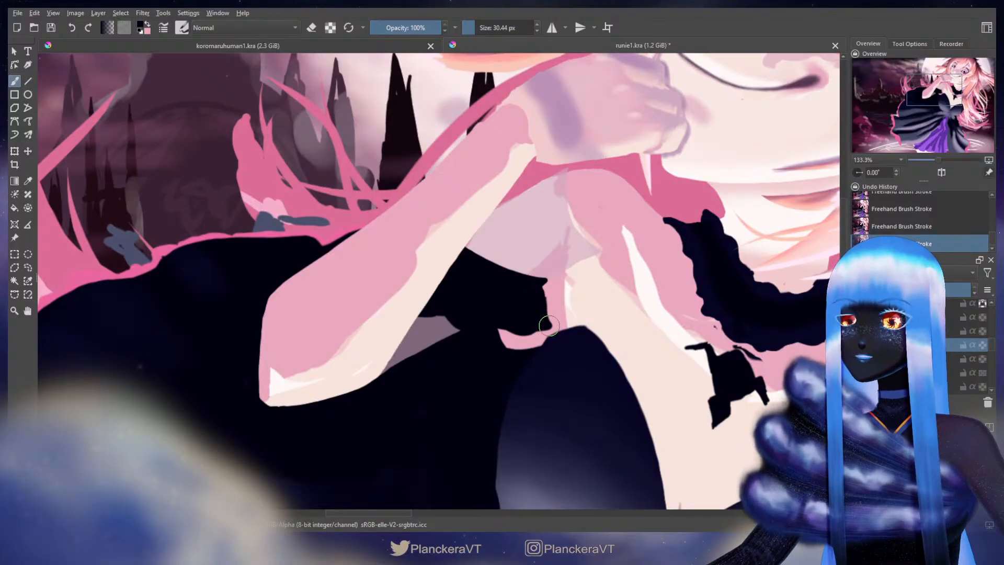
key("e")
left_click_drag(550, 310, 549, 310)
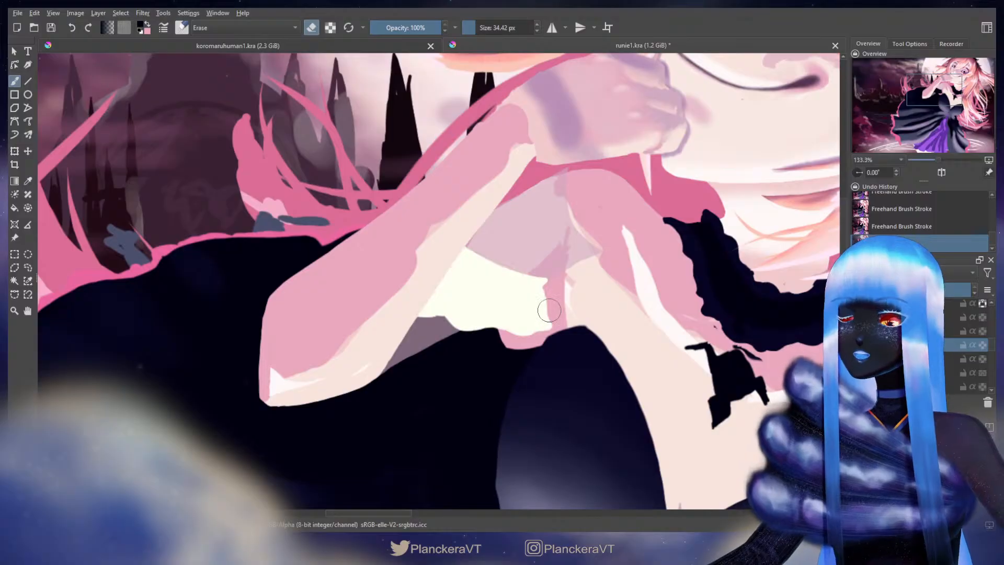
Sample the sleeve's cream colour for the brush, undo the test stroke, and refine the sleeve's upper edge and outer end with the eraser
key("e")
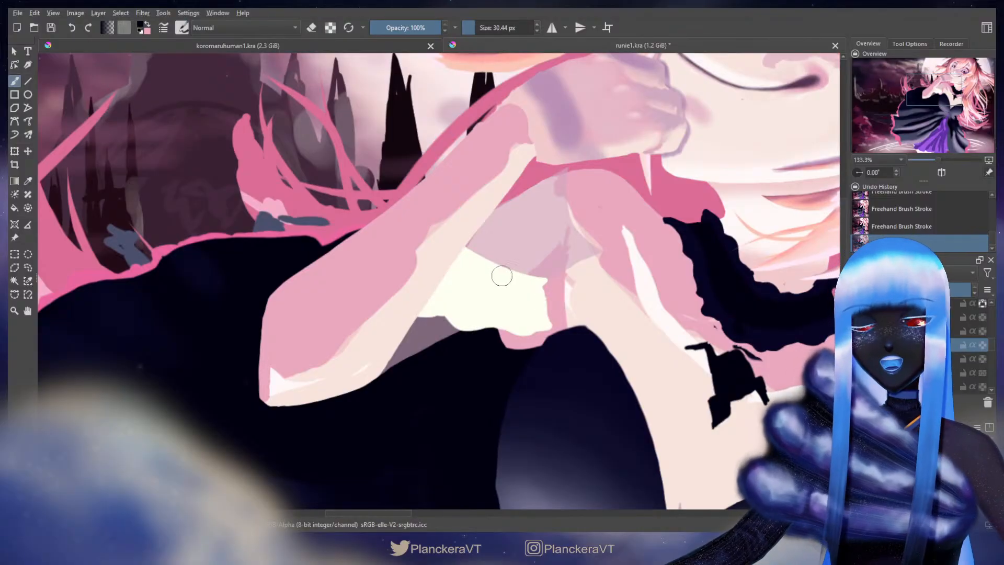
left_click(531, 309, "ctrl")
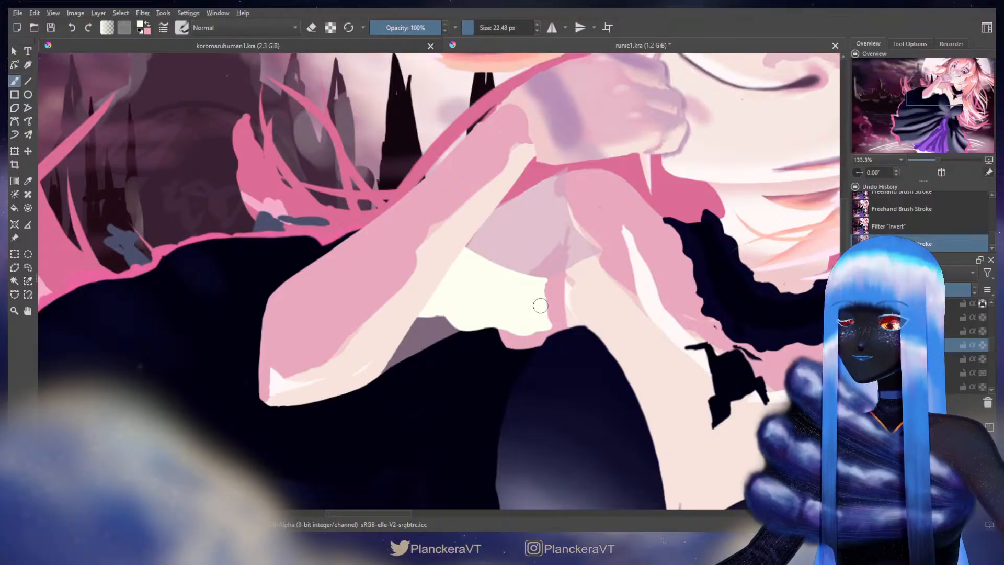
key("ctrl+z")
key("e")
left_click(552, 283)
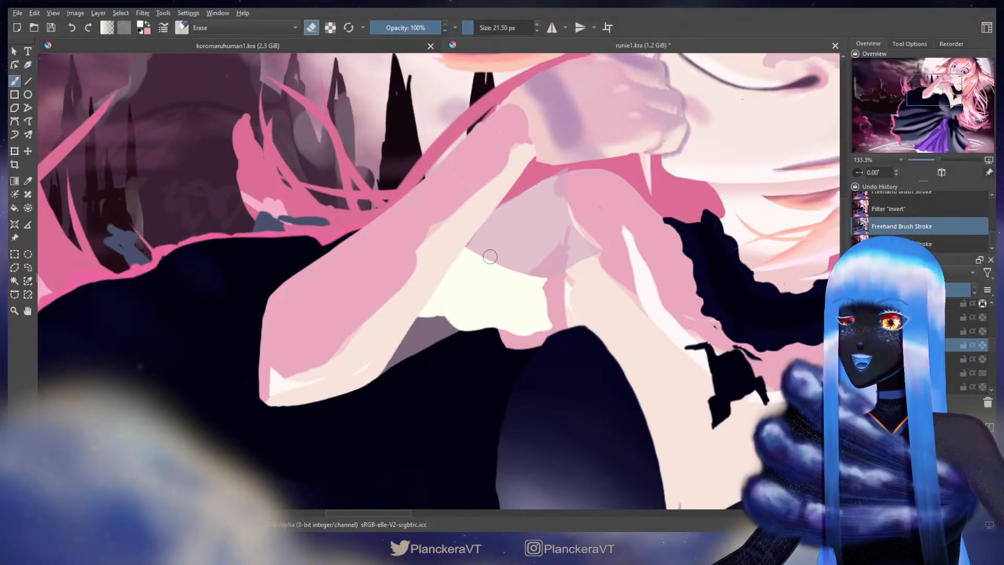
left_click_drag(496, 260, 557, 273)
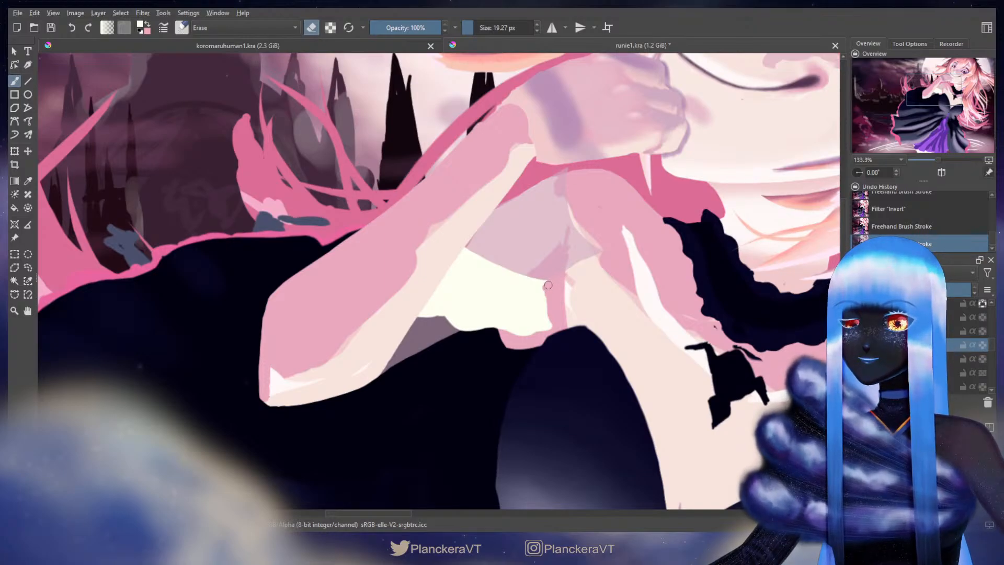
left_click_drag(548, 295, 564, 322)
Touch up the cream sleeve's upper outer corner and erase along its outer side down to the lower corner
key("e")
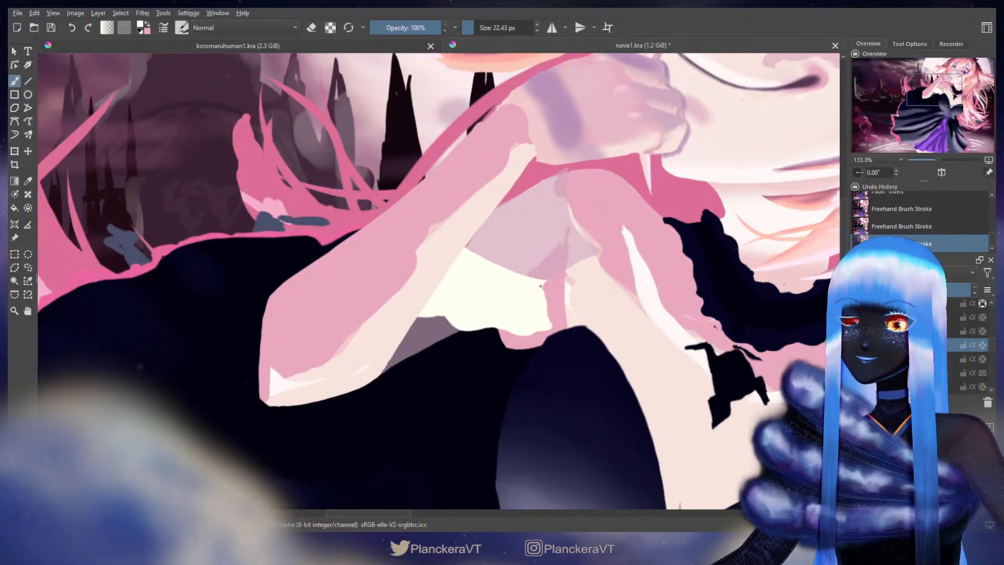
left_click_drag(544, 285, 546, 282)
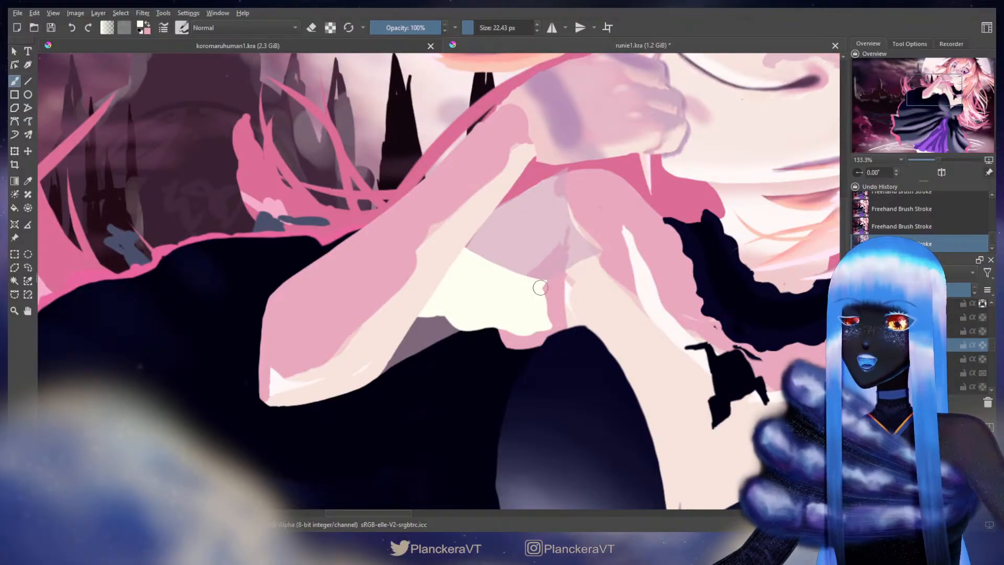
left_click_drag(548, 310, 543, 291)
key("ctrl+z")
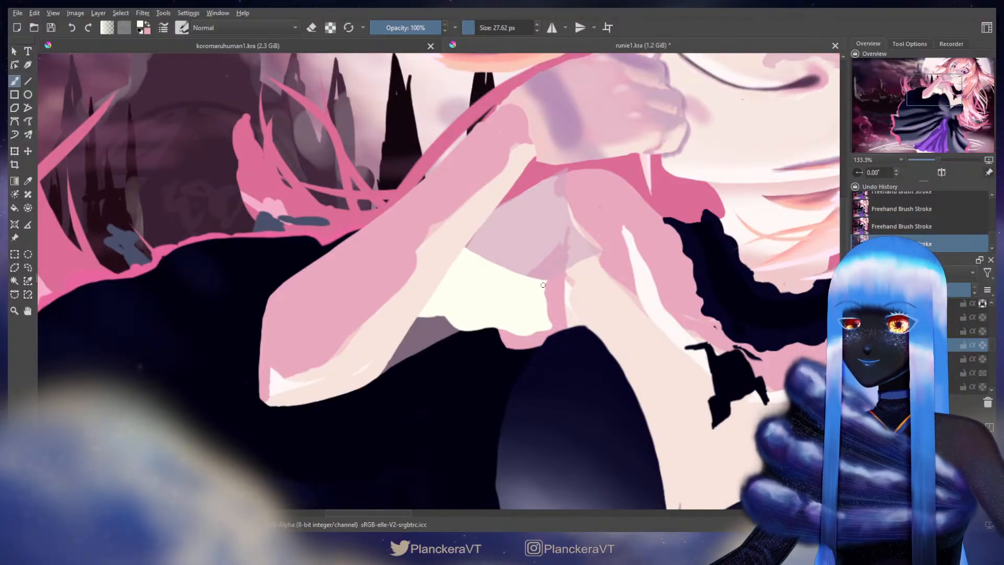
key("e")
left_click_drag(547, 319, 605, 231)
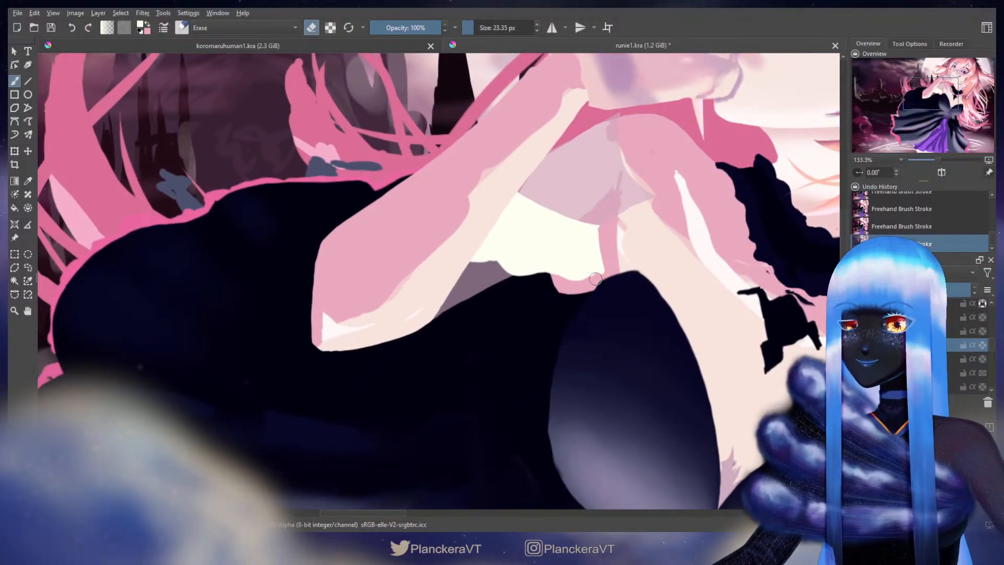
left_click_drag(575, 292, 604, 277)
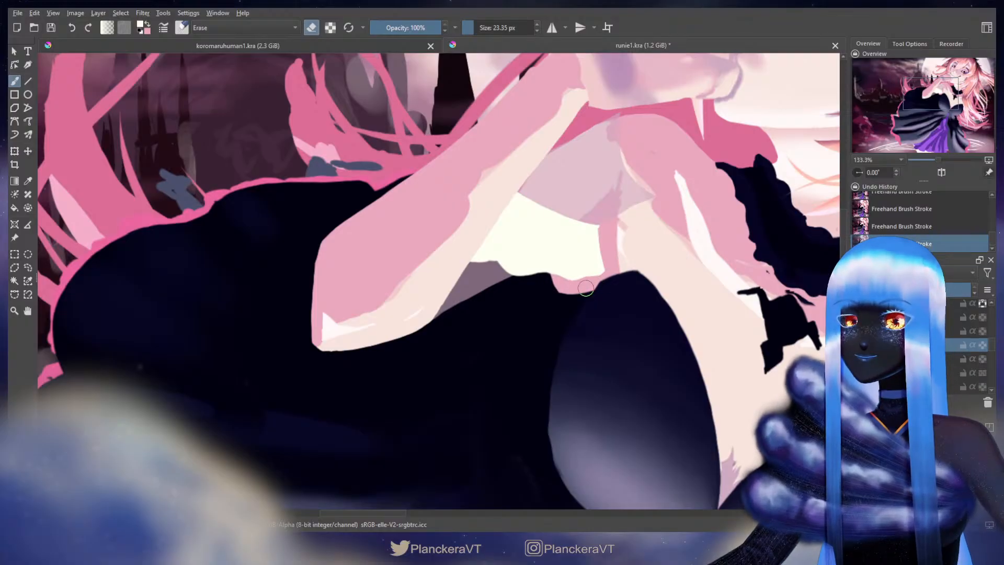
Paint the sleeve's lower edge outward in cream over the pink skin and trim it into a soft wave
key("e")
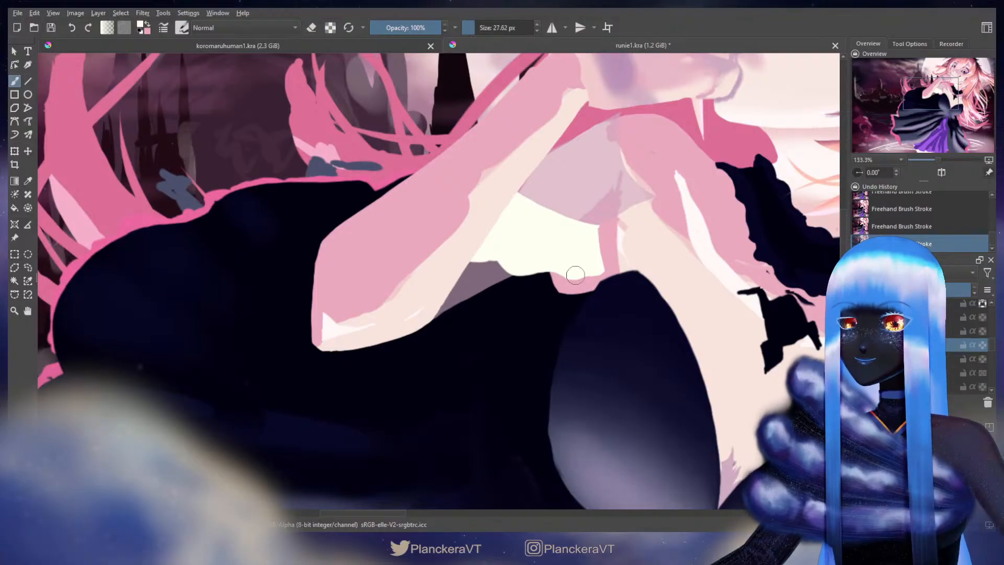
left_click_drag(558, 273, 515, 264)
mouse_move(576, 273)
left_mouse_down()
mouse_move(524, 260)
mouse_move(536, 289)
mouse_move(506, 274)
mouse_move(559, 283)
left_mouse_up()
key("e")
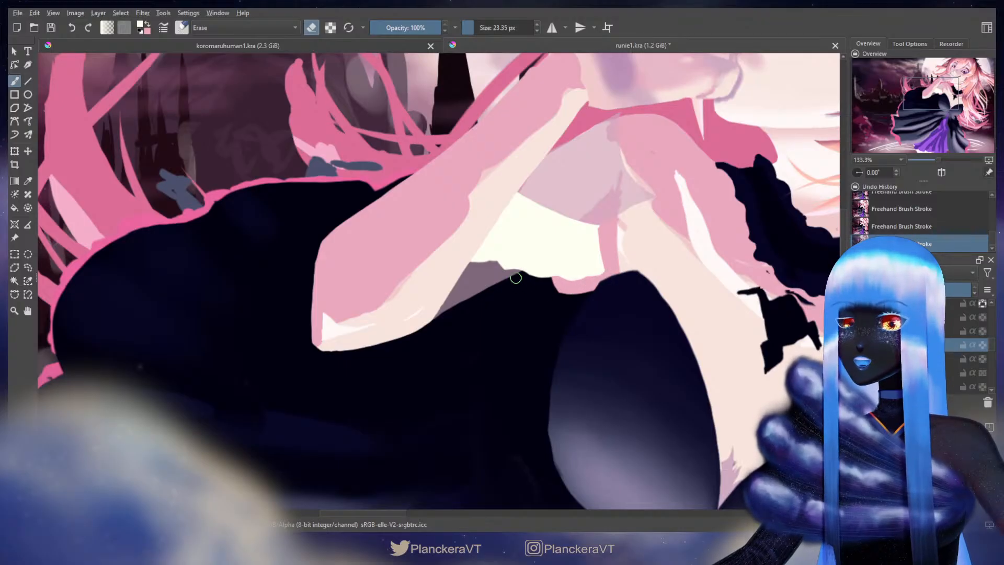
Compare the lower edge by undoing and redoing the last stroke, and paint more cream waves along it near the forearm
key("e")
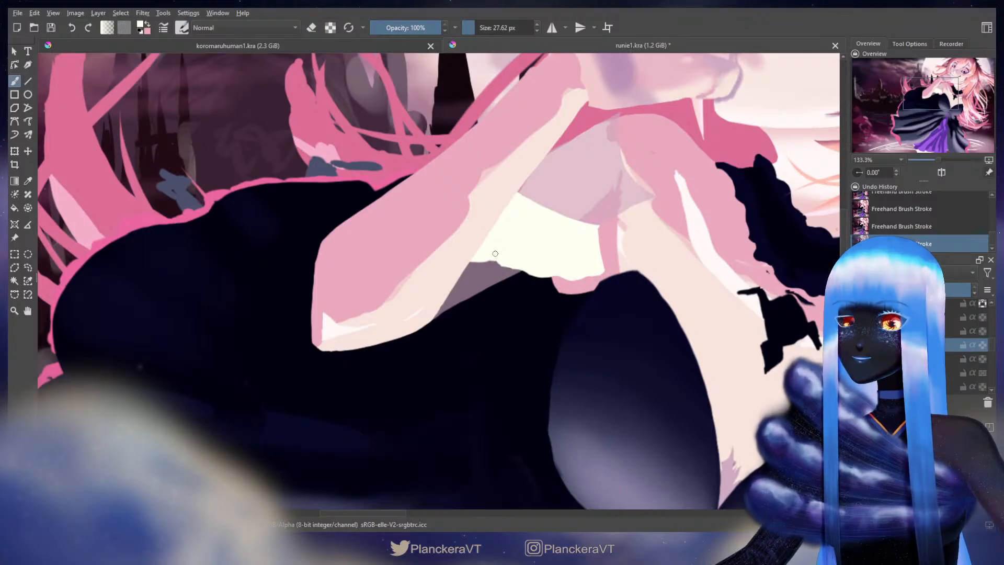
key("ctrl+z")
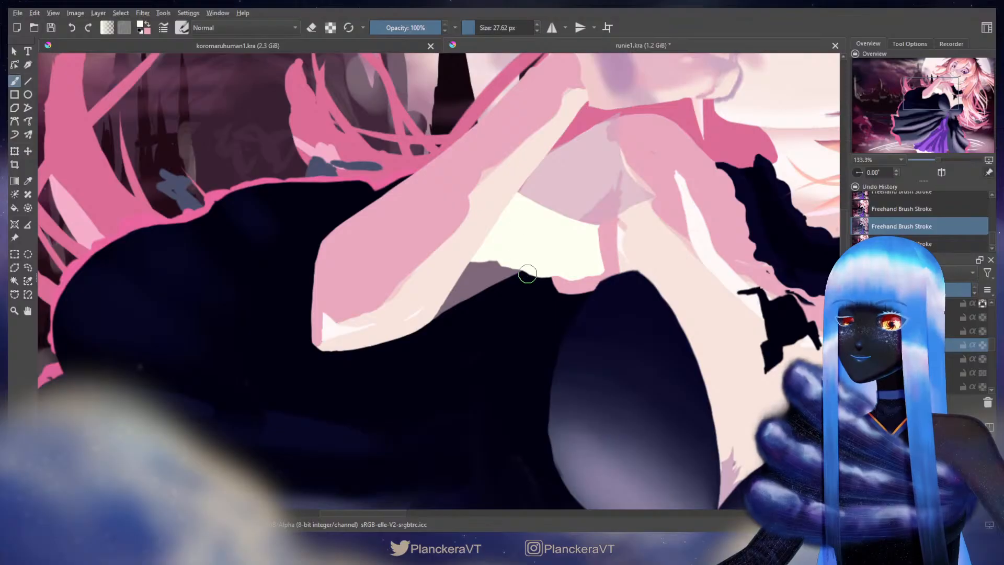
key("ctrl+shift+z")
key("ctrl+z")
key("ctrl+shift+z")
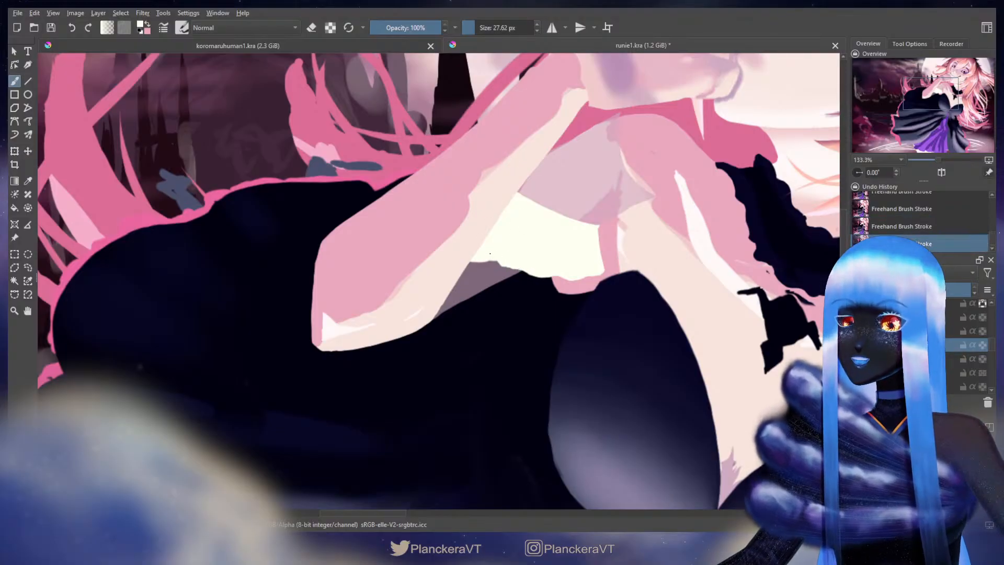
left_click_drag(500, 263, 556, 272)
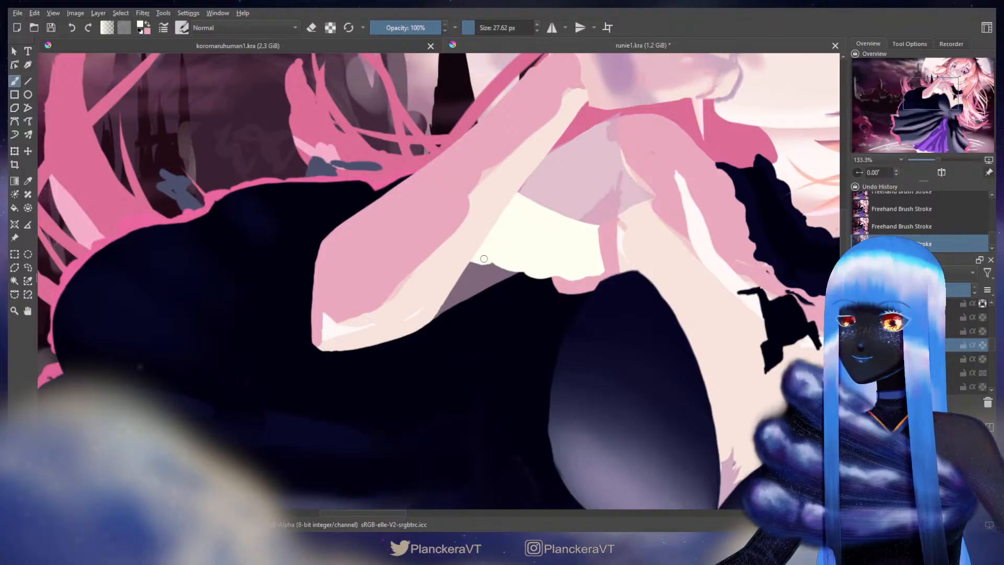
Erase the sleeve's wavy lower edge with a smaller eraser and compare it by undoing and redoing the last strokes
key("e")
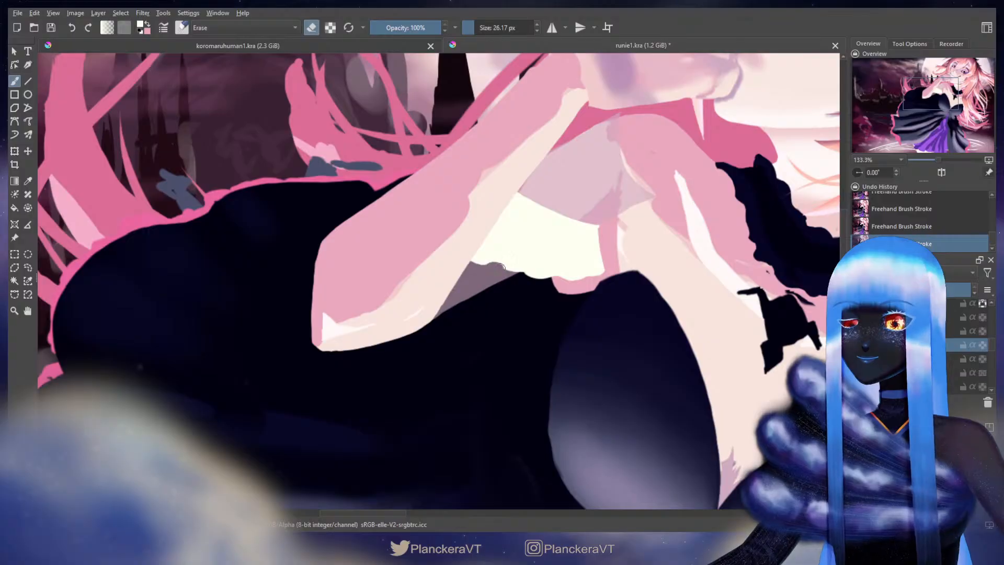
key("bracketleft")
mouse_move(491, 264)
left_mouse_down()
mouse_move(505, 285)
mouse_move(523, 274)
mouse_move(557, 277)
left_mouse_up()
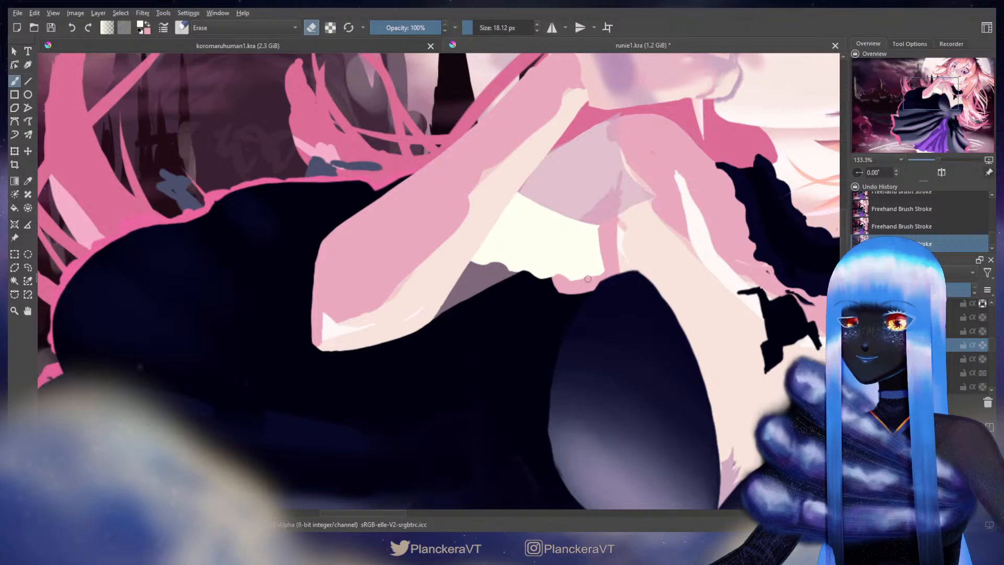
key("e")
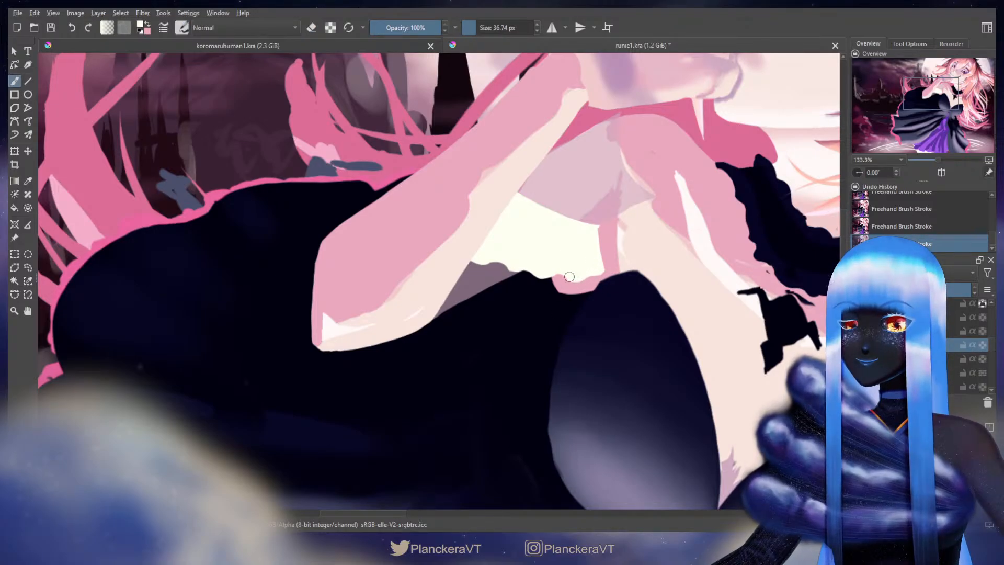
key("ctrl+z")
key("ctrl+z")
key("ctrl+shift+z")
key("ctrl+shift+z")
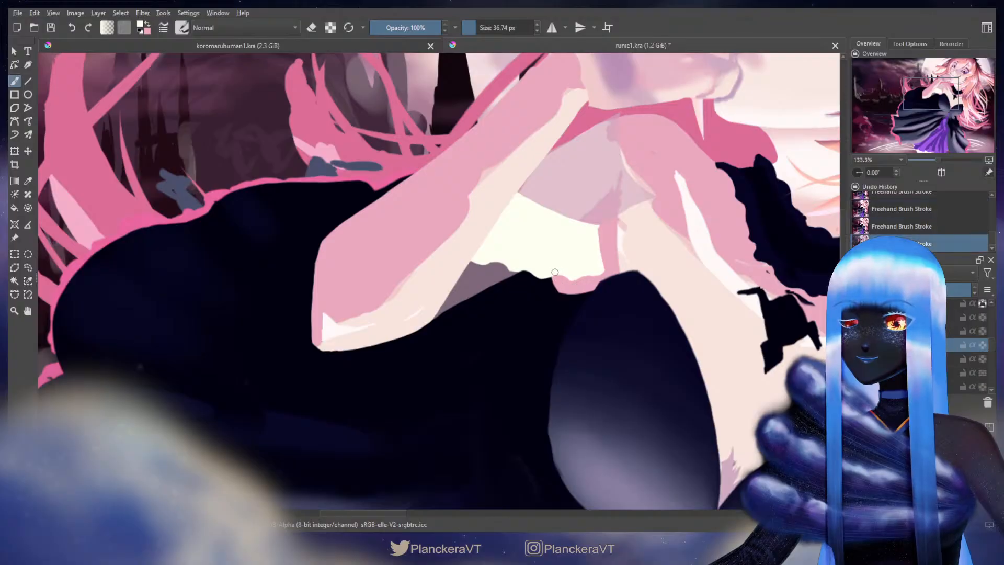
Try short cream strokes along the sleeve's lower edge with a larger brush and undo them
key("ctrl+z")
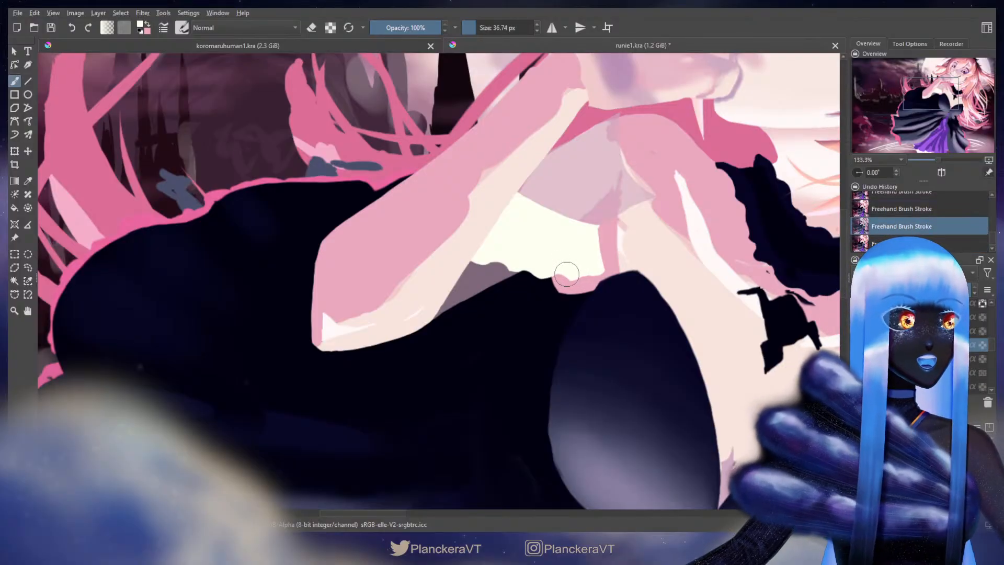
mouse_move(573, 278)
left_mouse_down()
mouse_move(569, 267)
mouse_move(542, 276)
left_mouse_up()
key("ctrl+z")
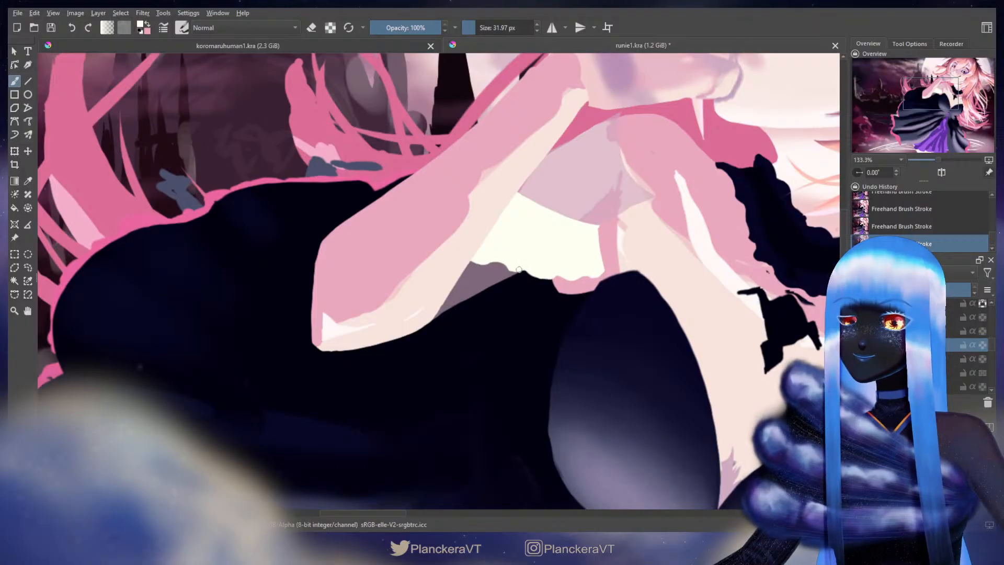
key("ctrl+z")
left_click_drag(506, 263, 510, 266)
key("ctrl+z")
key("ctrl+z")
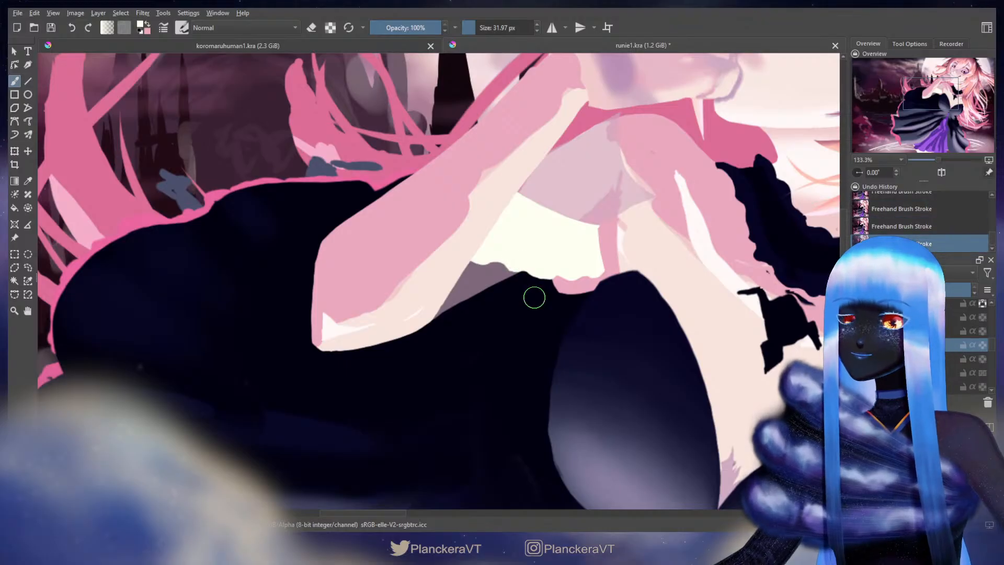
Erase the waves off the sleeve's lower edge with a larger eraser, leaving one smooth curve up to the forearm
key("e")
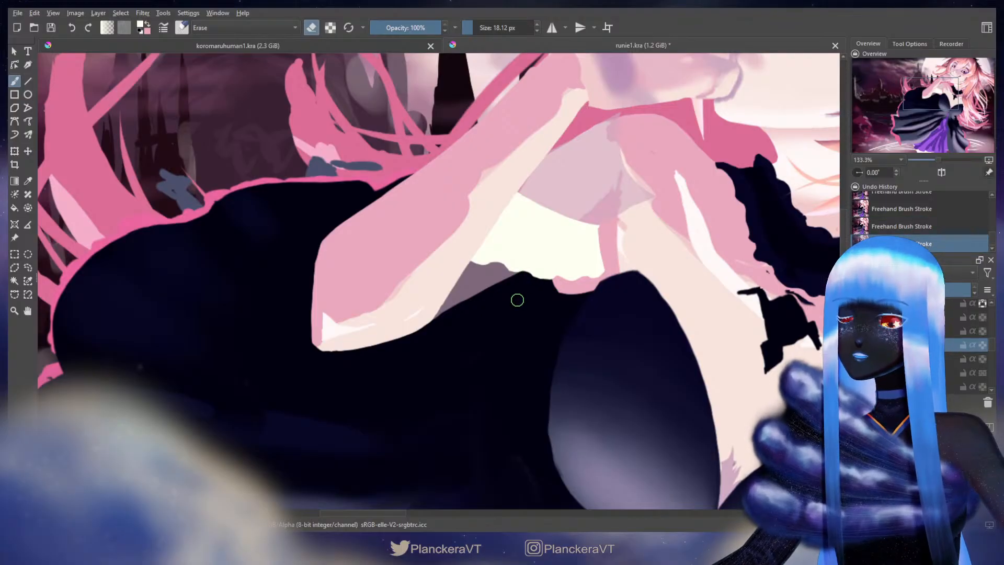
key("bracketright")
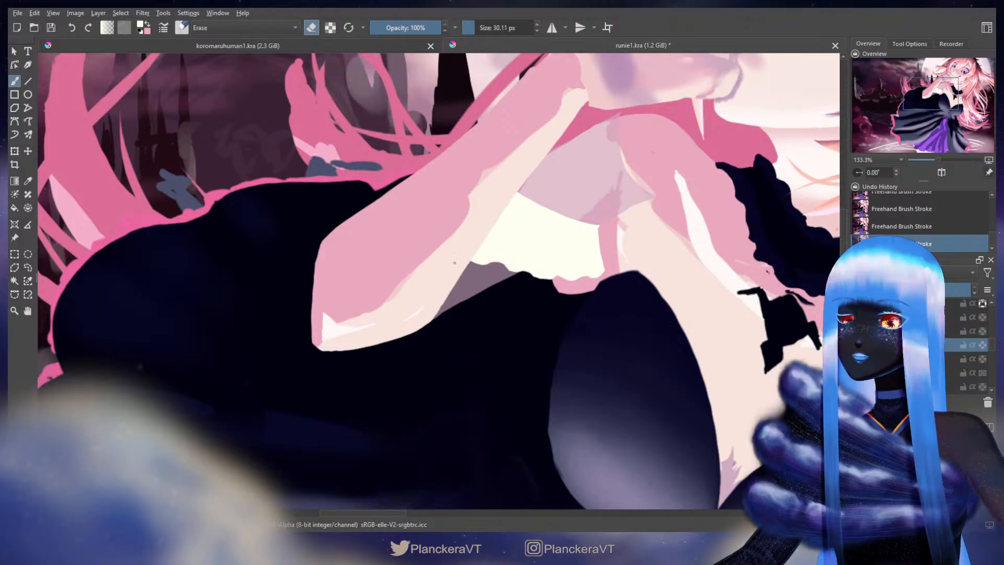
mouse_move(506, 277)
left_mouse_down()
mouse_move(608, 269)
mouse_move(532, 276)
mouse_move(461, 249)
left_mouse_up()
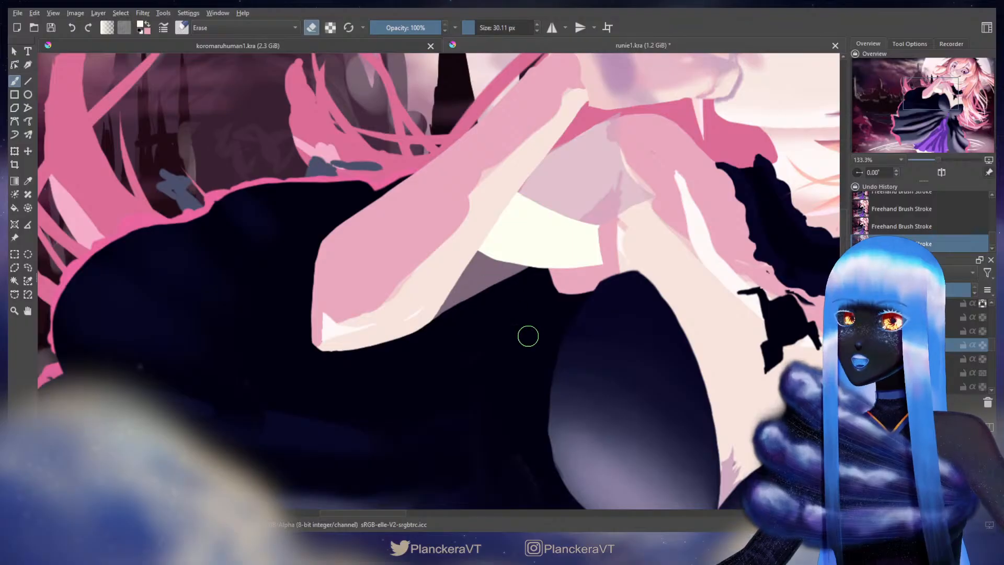
Try curved cream strokes over the lilac shoulder area above the sleeve and undo them
key("e")
left_click_drag(560, 152, 579, 205)
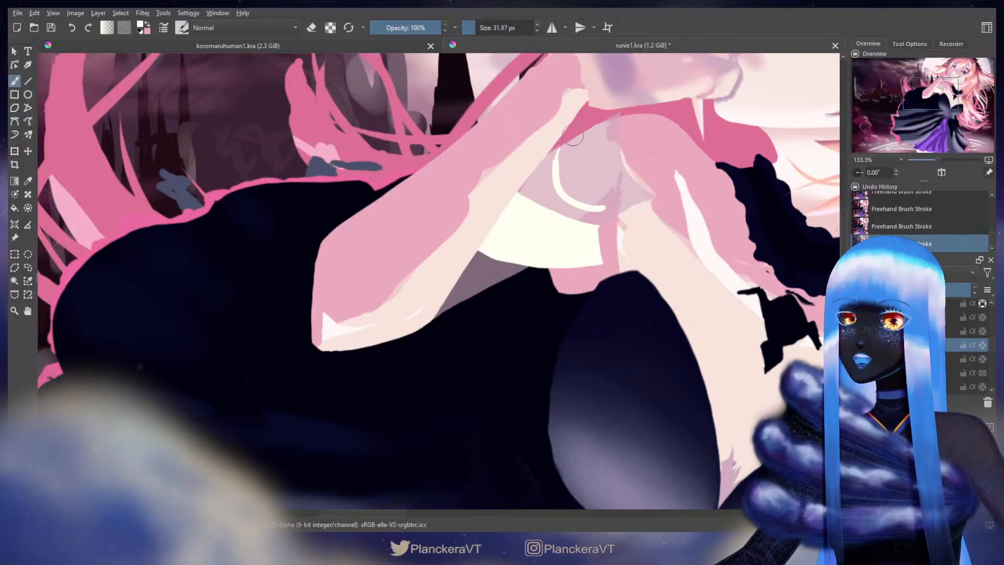
left_click_drag(575, 139, 636, 199)
key("ctrl+z")
key("ctrl+z")
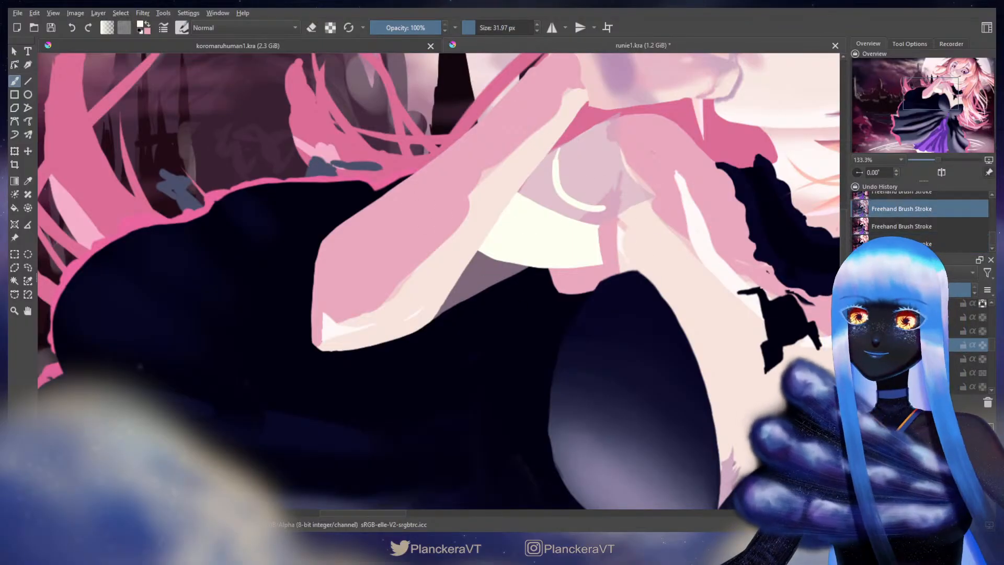
Curve the sleeve's upper edge with the eraser and erase its outer side and lower part down to a thin cream band
key("e")
left_click_drag(526, 182, 517, 181)
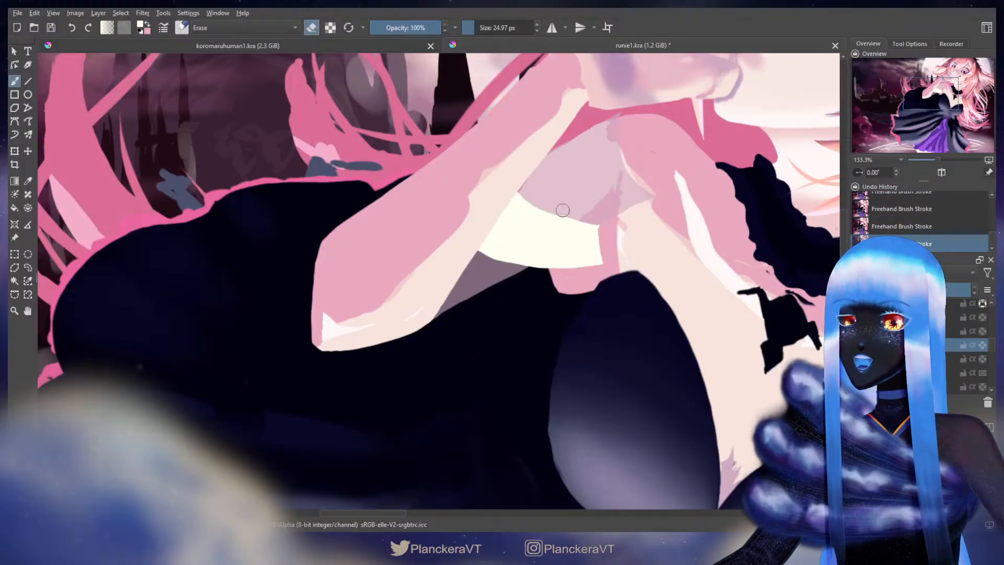
key("e")
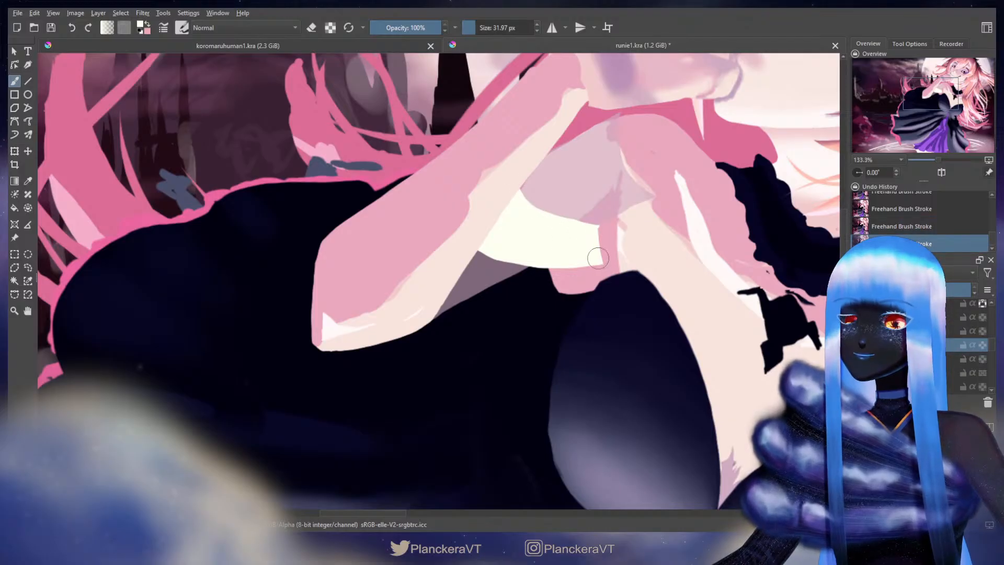
key("e")
mouse_move(585, 254)
left_mouse_down()
mouse_move(547, 279)
mouse_move(593, 267)
mouse_move(568, 276)
left_mouse_up()
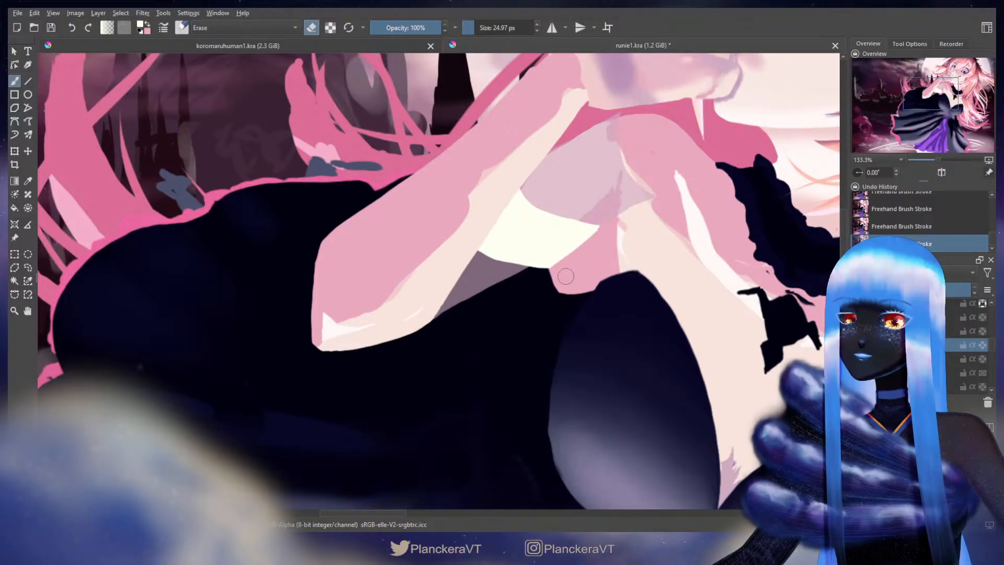
mouse_move(498, 197)
left_mouse_down()
mouse_move(516, 226)
mouse_move(587, 245)
mouse_move(536, 271)
mouse_move(485, 218)
mouse_move(515, 230)
left_mouse_up()
key("e")
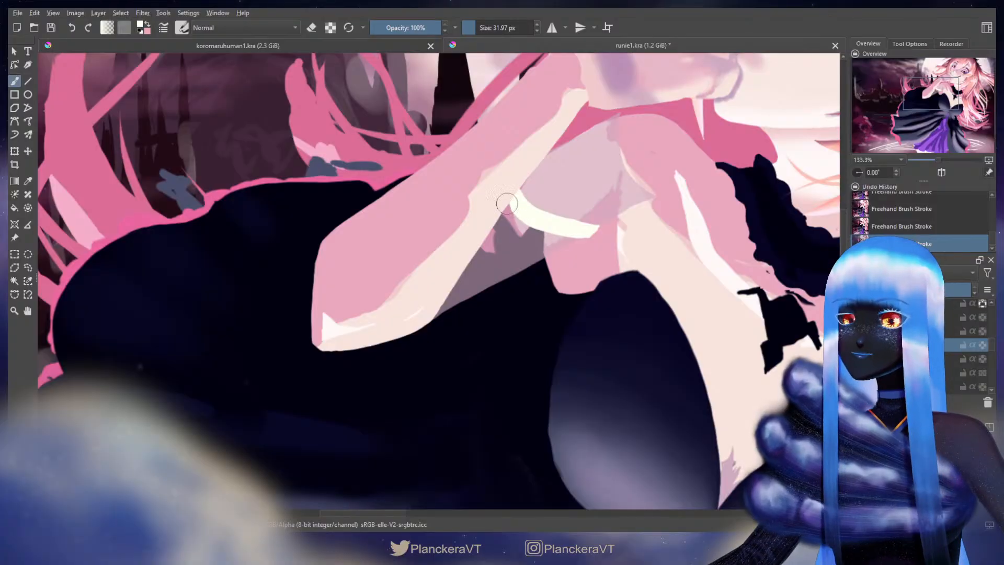
Extend the thin cream band to the forearm, add a short downward stroke at its outer end, and trim its upper edge
left_click_drag(480, 236, 518, 205)
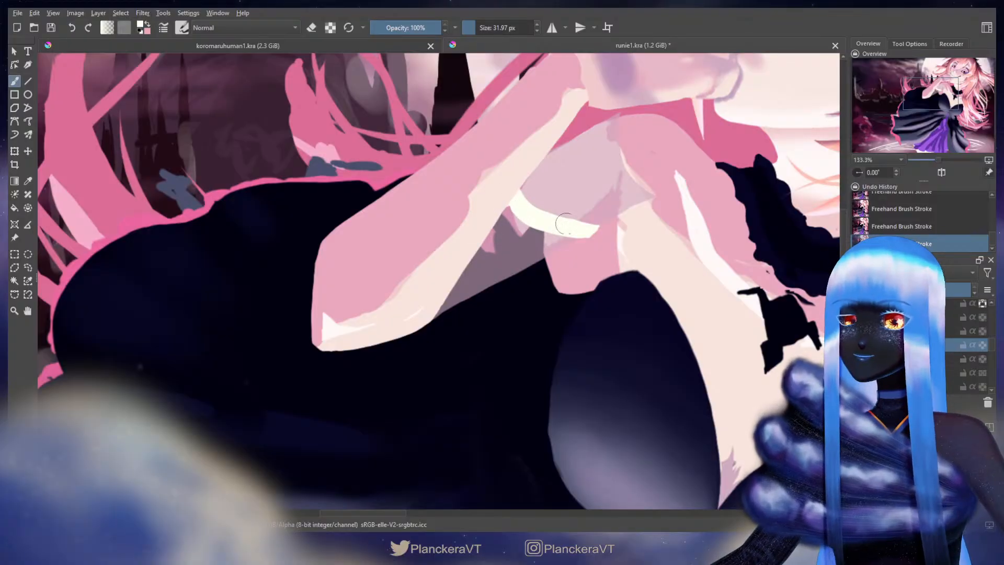
left_click_drag(590, 234, 577, 272)
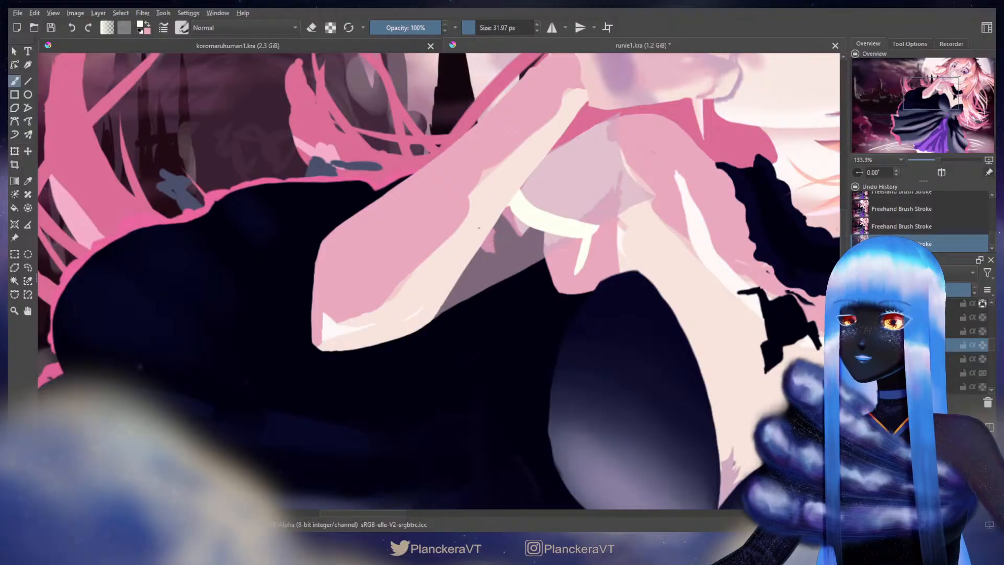
key("ctrl+z")
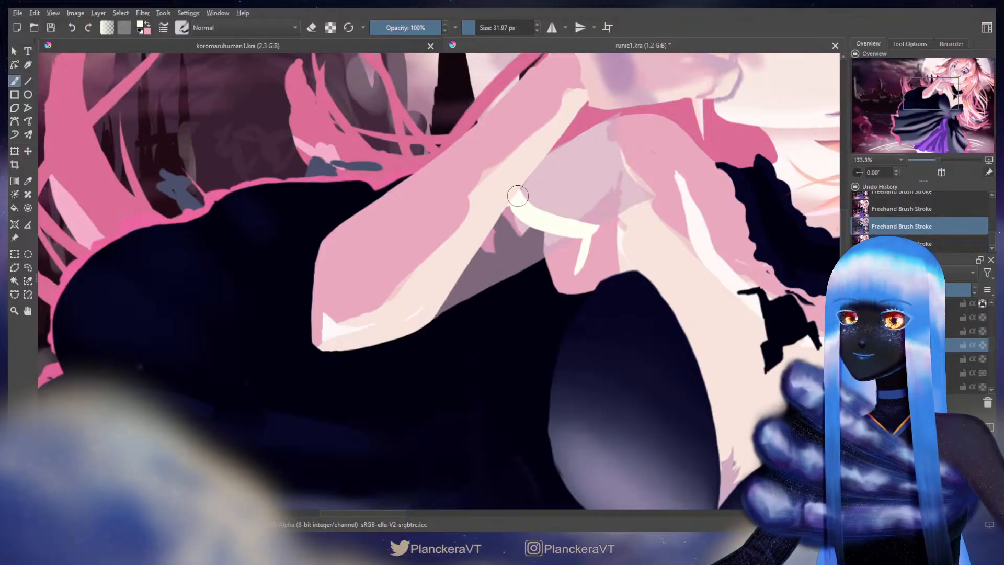
key("ctrl+shift+z")
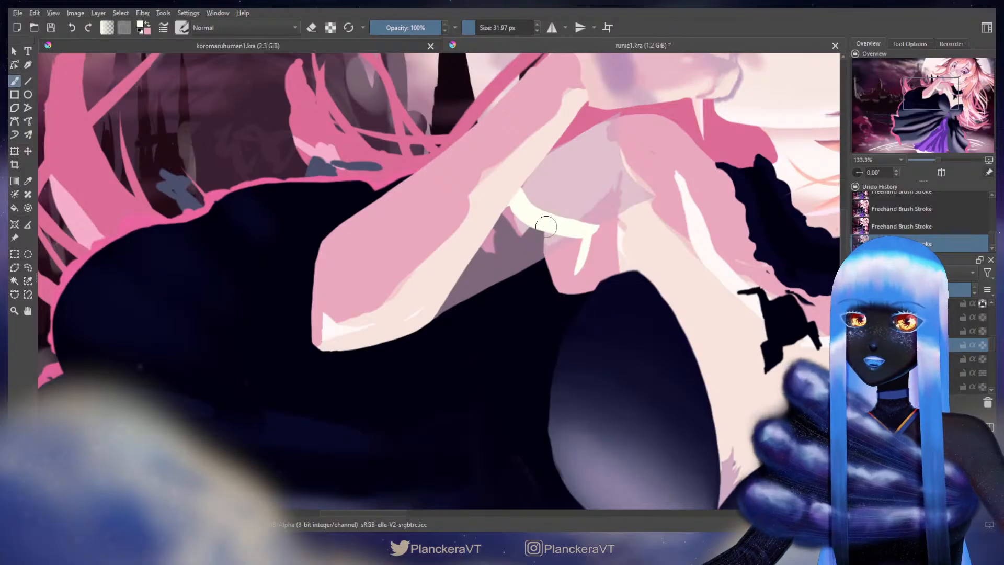
key("e")
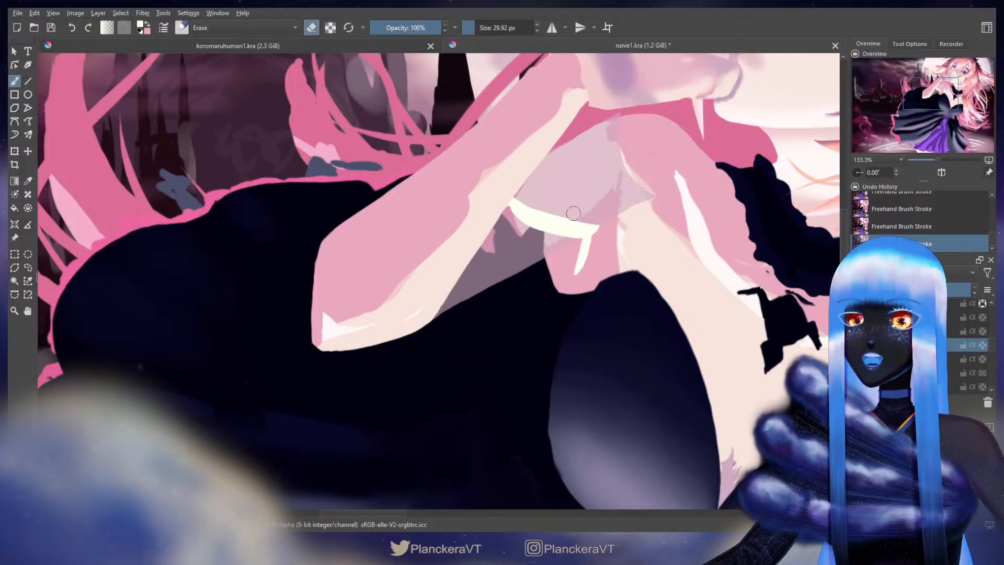
key("e")
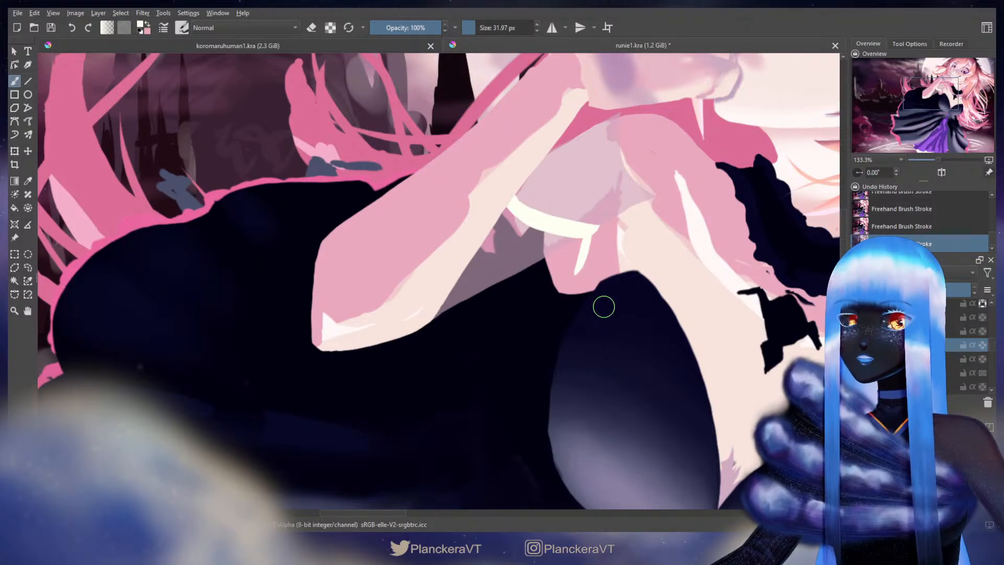
Try erasing the band's downward stroke and painting a slanted cream outer side for the sleeve in its place
key("e")
left_click_drag(597, 238, 578, 266)
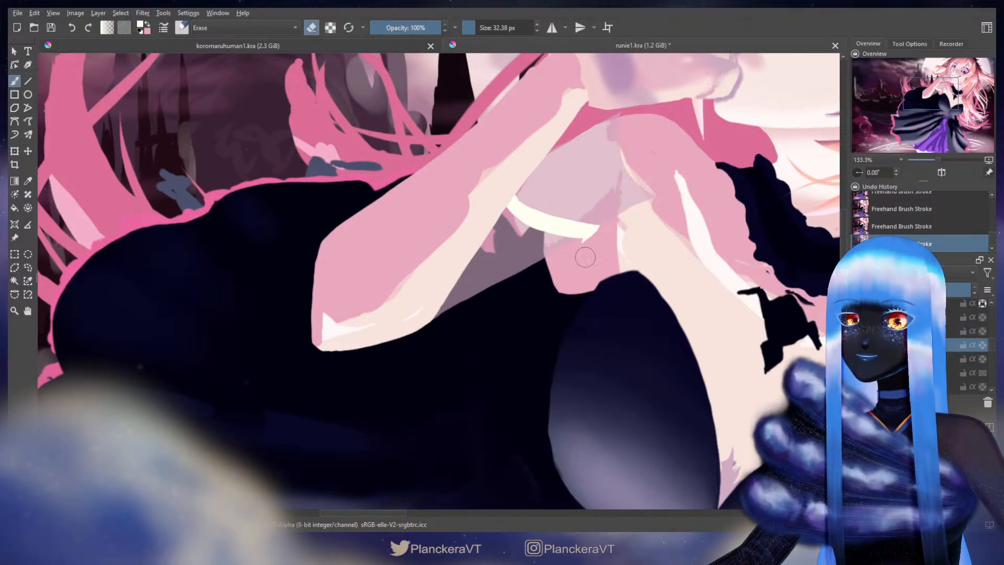
key("e")
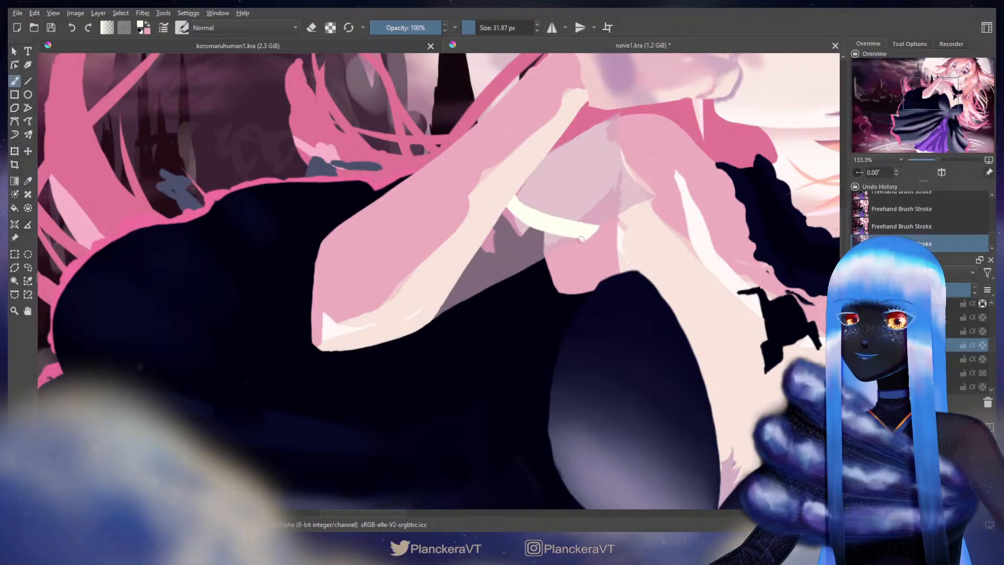
mouse_move(570, 264)
left_mouse_down()
mouse_move(588, 236)
mouse_move(536, 274)
left_mouse_up()
key("ctrl+z")
left_click_drag(596, 230, 531, 275)
key("ctrl+z")
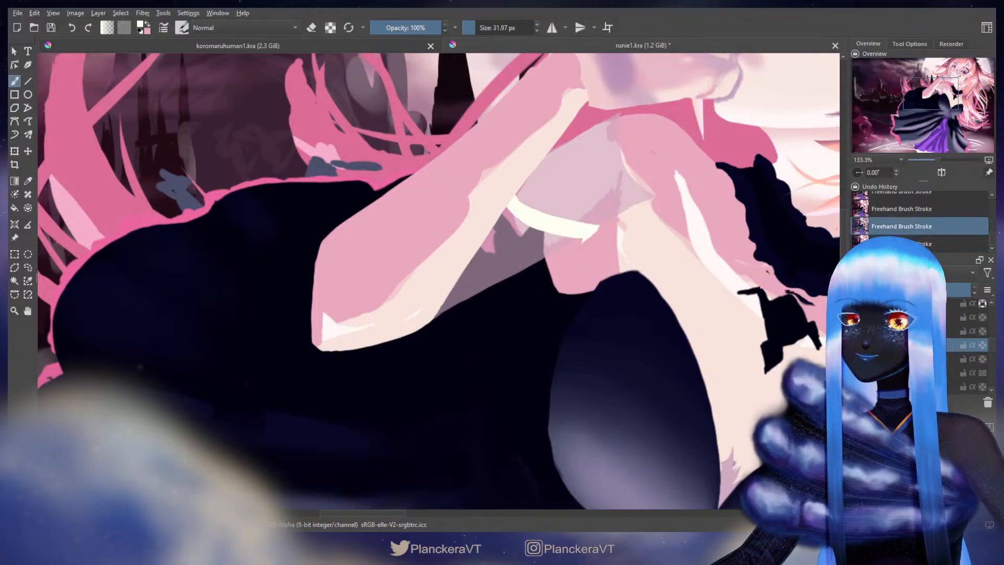
Erase the short downward cream stroke hanging from the band's outer end
key("ctrl+shift+z")
key("e")
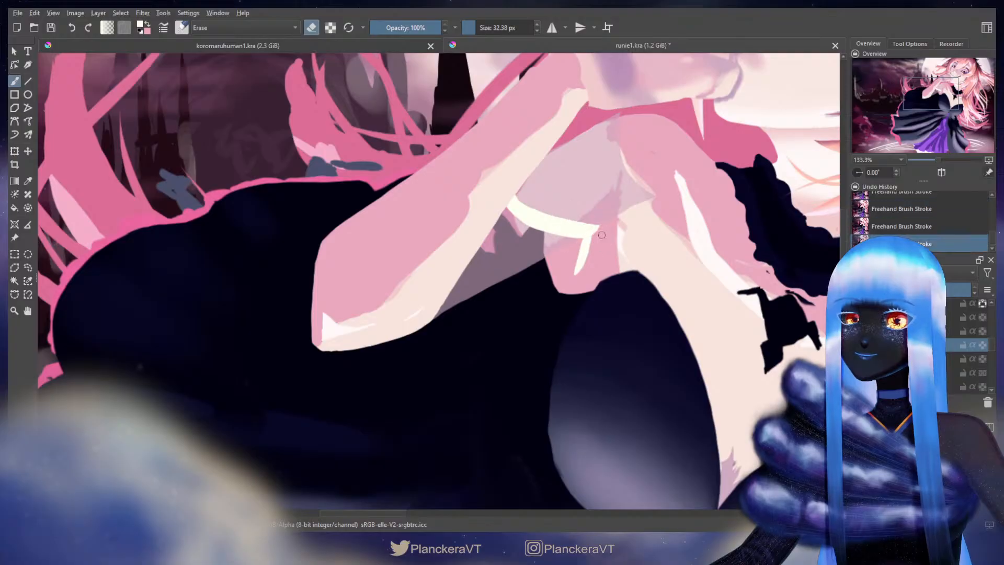
left_click_drag(599, 238, 580, 269)
key("e")
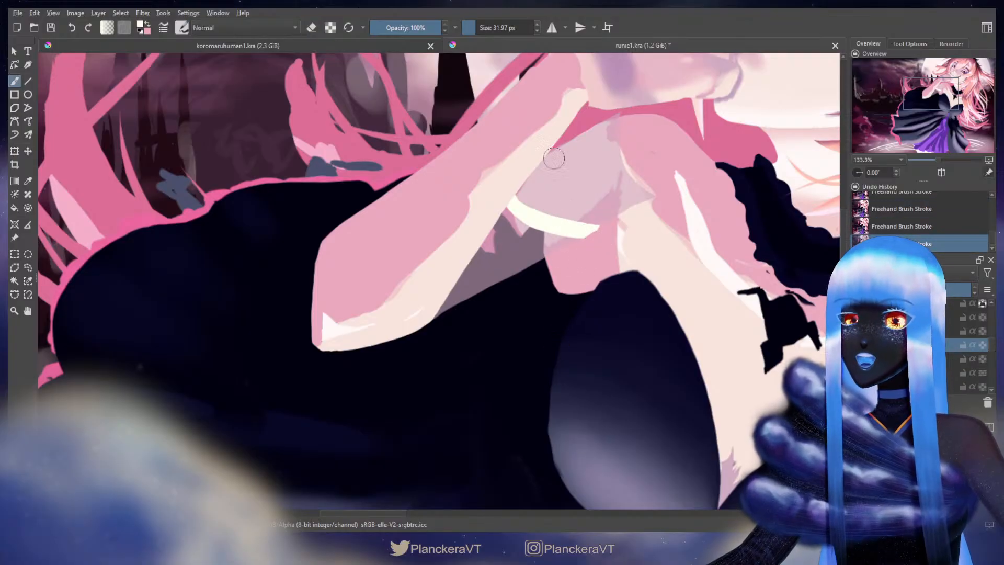
Outline the sleeve in cream with a curved outer side and a wavy lower edge running to the forearm, redoing unsuitable strokes
mouse_move(598, 226)
left_mouse_down()
mouse_move(525, 274)
mouse_move(518, 254)
mouse_move(471, 258)
left_mouse_up()
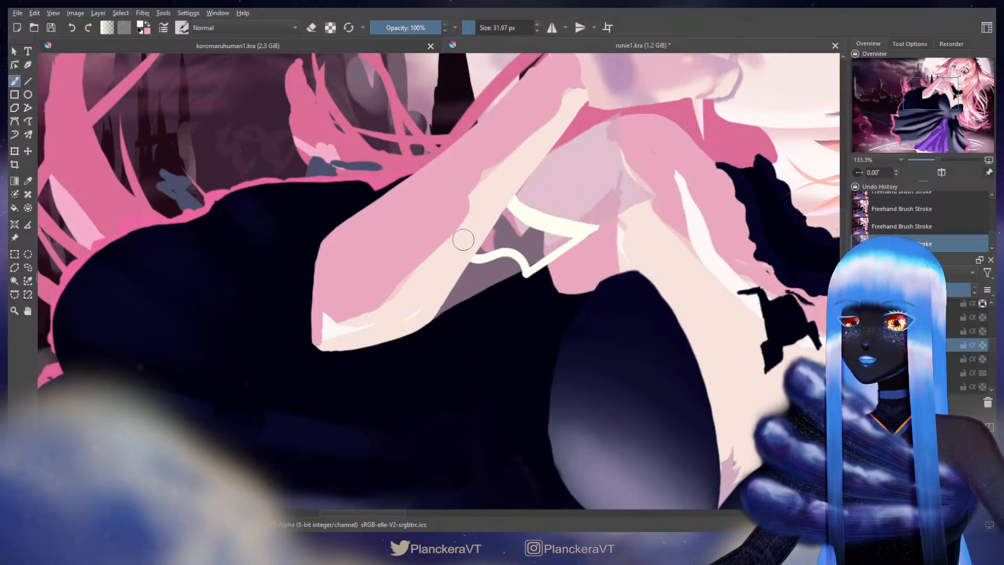
key("ctrl+z")
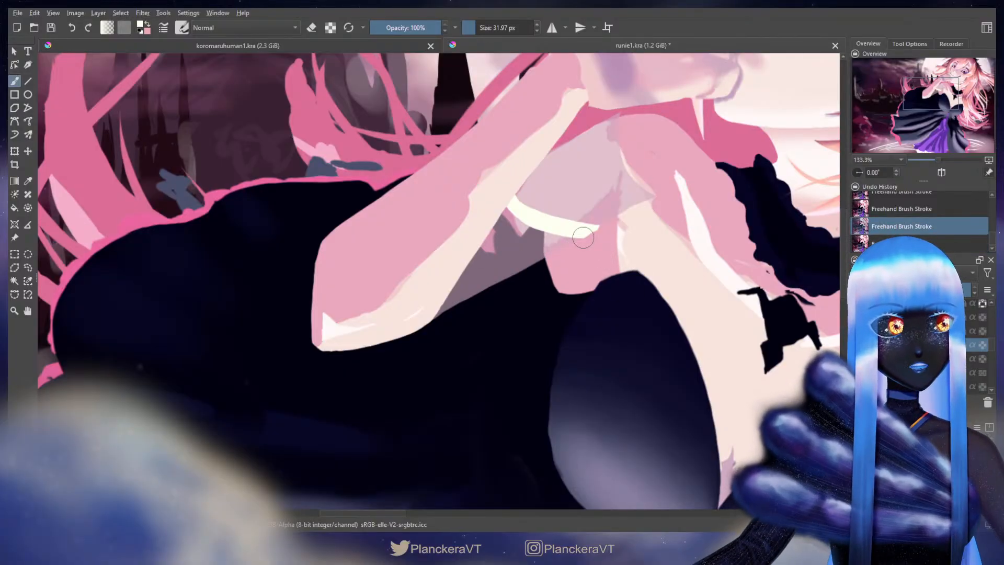
mouse_move(590, 231)
left_mouse_down()
mouse_move(600, 226)
mouse_move(523, 277)
mouse_move(467, 264)
left_mouse_up()
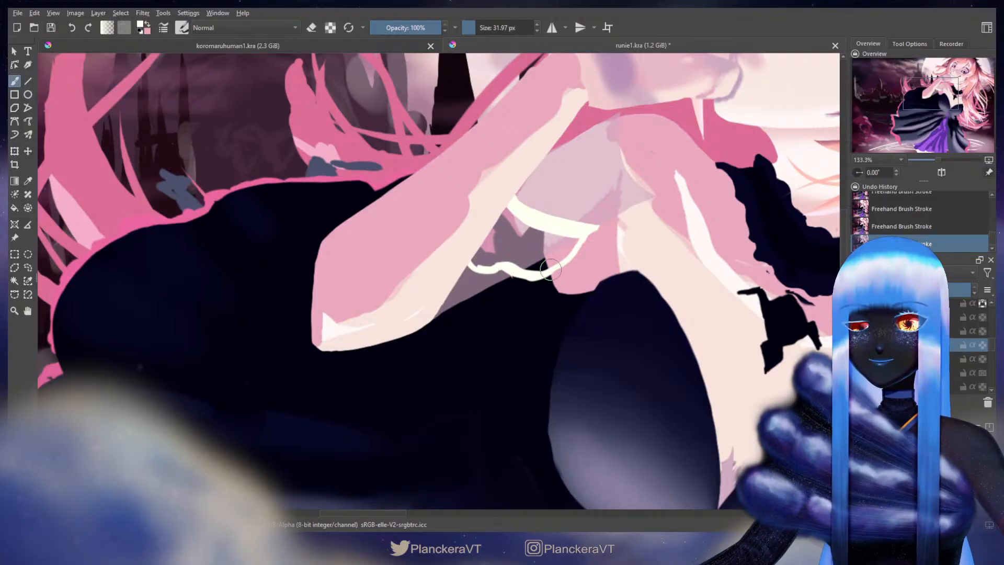
left_click_drag(570, 252, 549, 286)
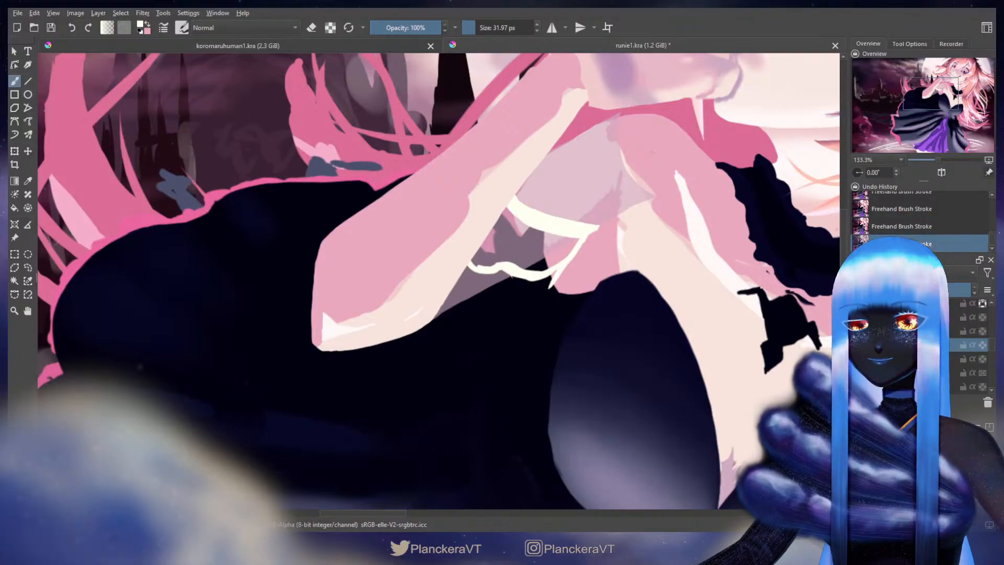
key("ctrl+z")
key("ctrl+z")
left_click_drag(571, 253, 554, 275)
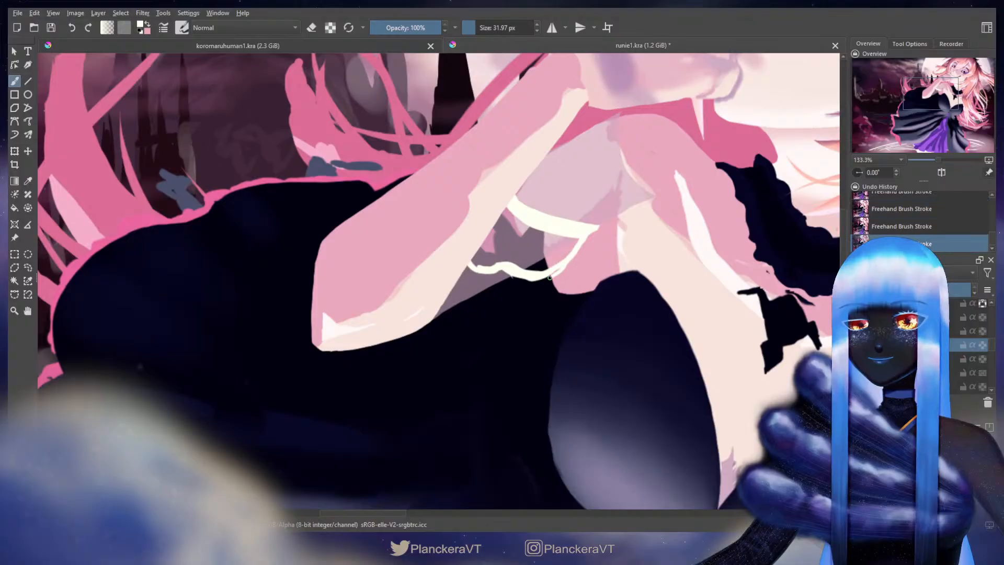
Fill the outlined sleeve with solid cream, adjusting the brush size and touching up its outer corner and lower edge
key("bracketright")
mouse_move(568, 233)
left_mouse_down()
mouse_move(532, 263)
mouse_move(491, 242)
mouse_move(484, 257)
mouse_move(503, 224)
mouse_move(520, 260)
mouse_move(574, 237)
mouse_move(551, 257)
mouse_move(582, 236)
left_mouse_up()
key("bracketleft")
key("ctrl+z")
key("bracketleft")
key("bracketleft")
key("bracketleft")
key("bracketleft")
key("bracketleft")
key("bracketleft")
left_click(583, 238)
mouse_move(586, 236)
left_mouse_down()
mouse_move(554, 272)
mouse_move(567, 265)
mouse_move(511, 277)
mouse_move(474, 267)
mouse_move(497, 267)
left_mouse_up()
key("ctrl+z")
key("bracketright")
key("bracketright")
key("bracketright")
left_click(583, 236)
key("e")
key("e")
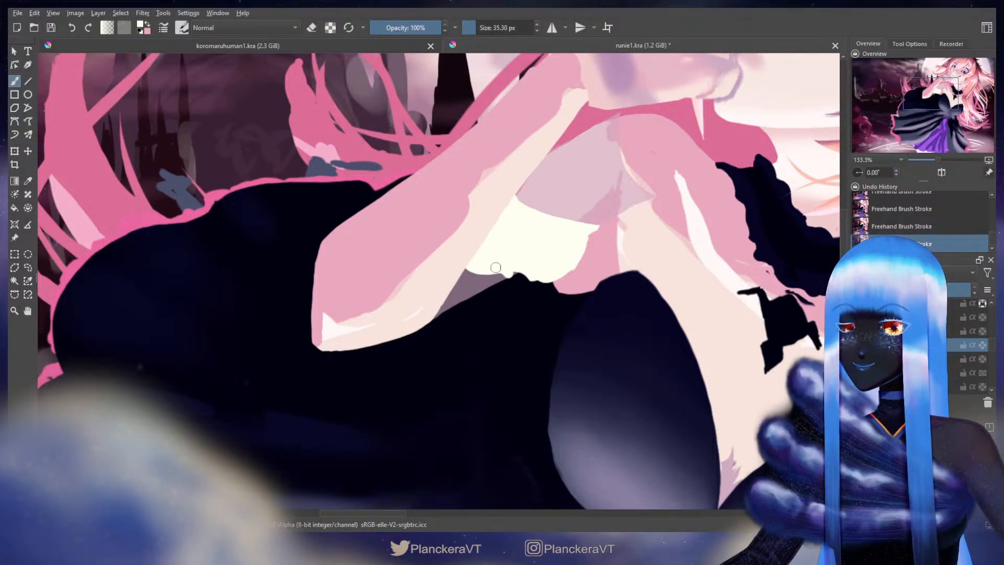
Compare the sleeve's lower edge by undoing and redoing the last strokes, and even out its notch
key("ctrl+z")
key("ctrl+z")
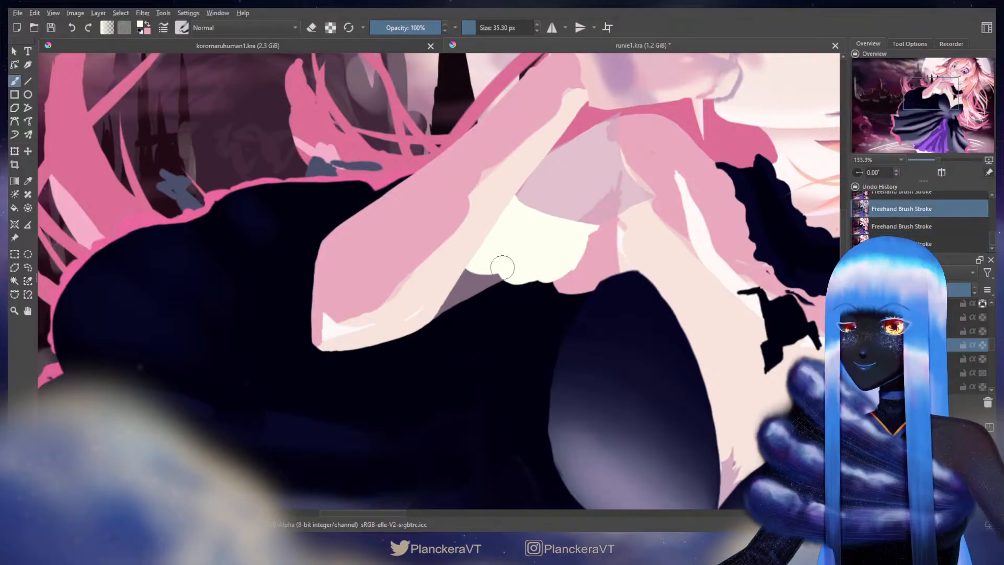
key("ctrl+shift+z")
key("ctrl+shift+z")
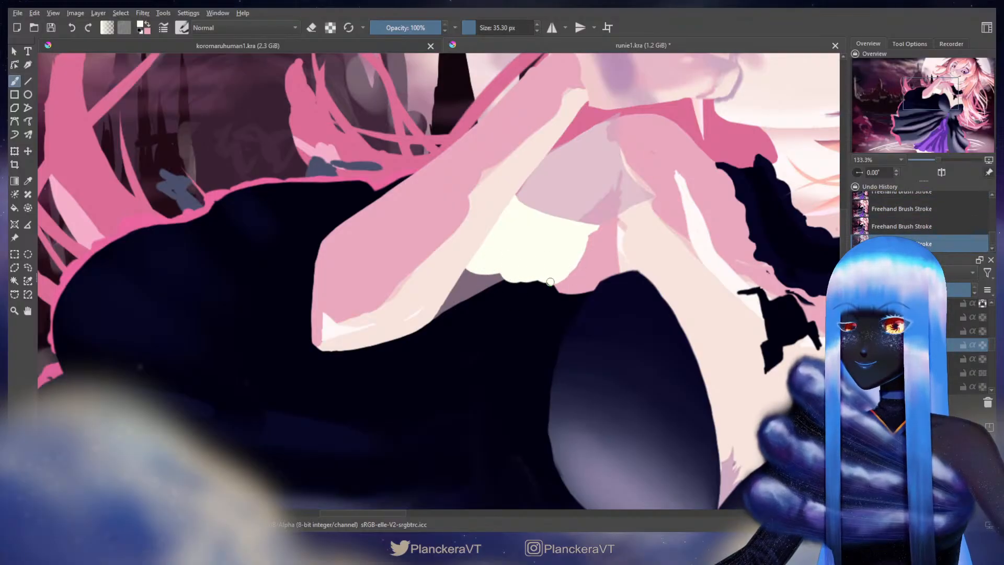
Trim the cream sleeve's wavy lower edge and outer corner with the eraser
key("e")
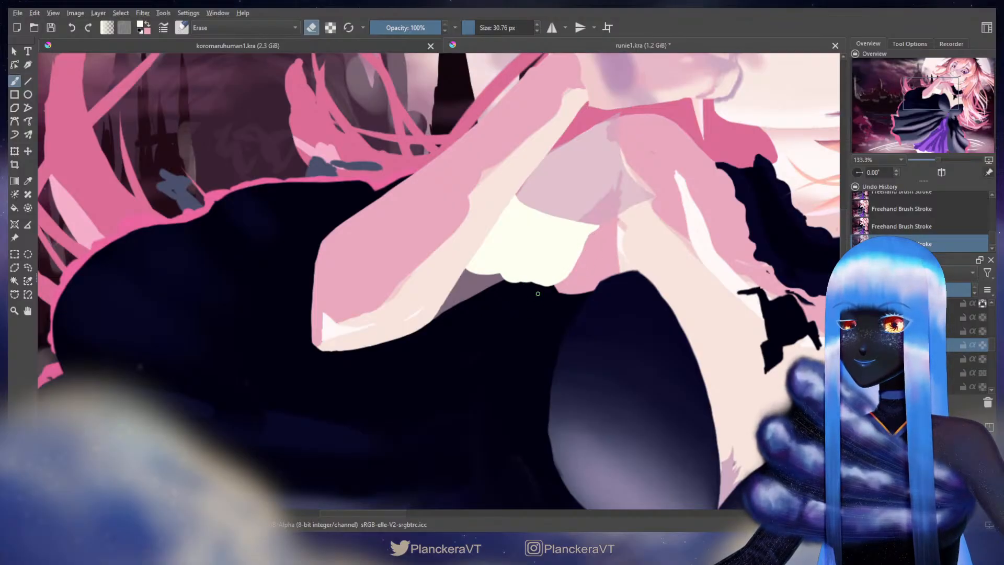
mouse_move(556, 293)
left_mouse_down()
mouse_move(492, 284)
mouse_move(510, 287)
mouse_move(469, 270)
left_mouse_up()
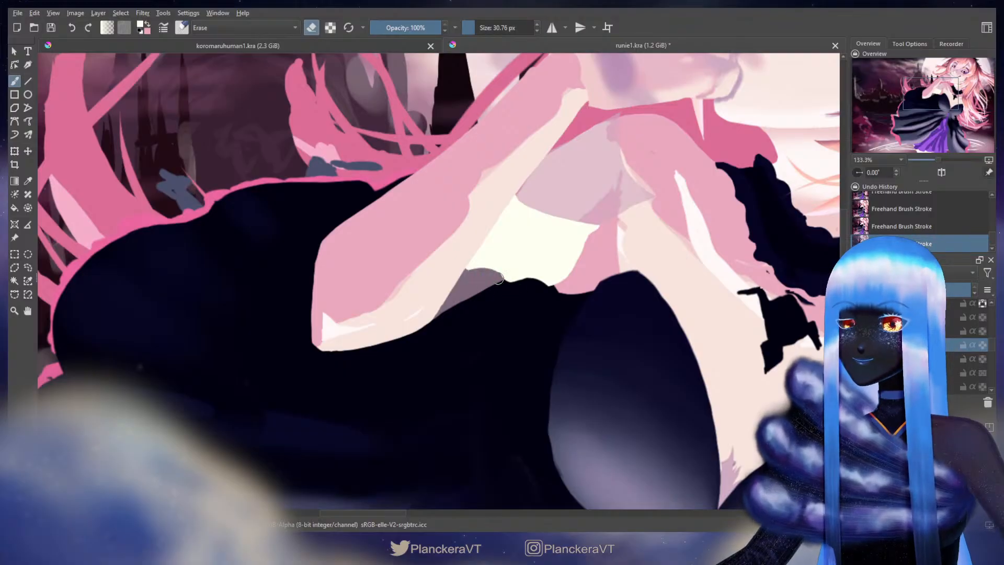
key("e")
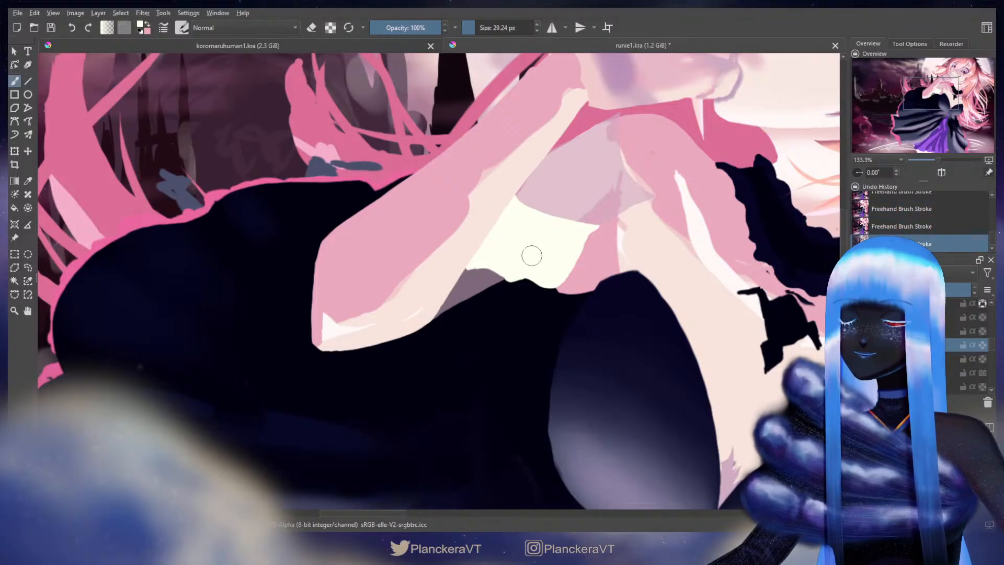
key("e")
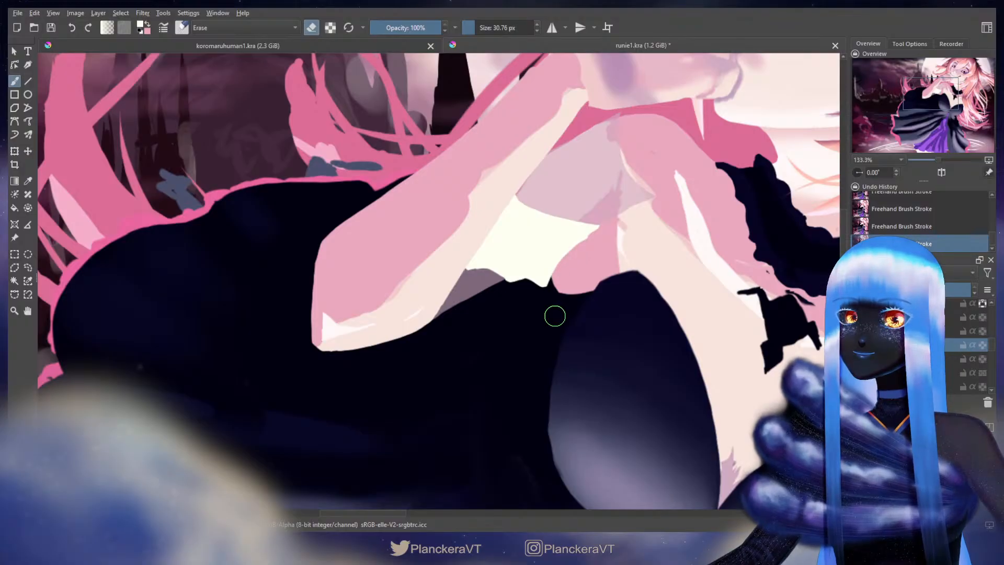
key("e")
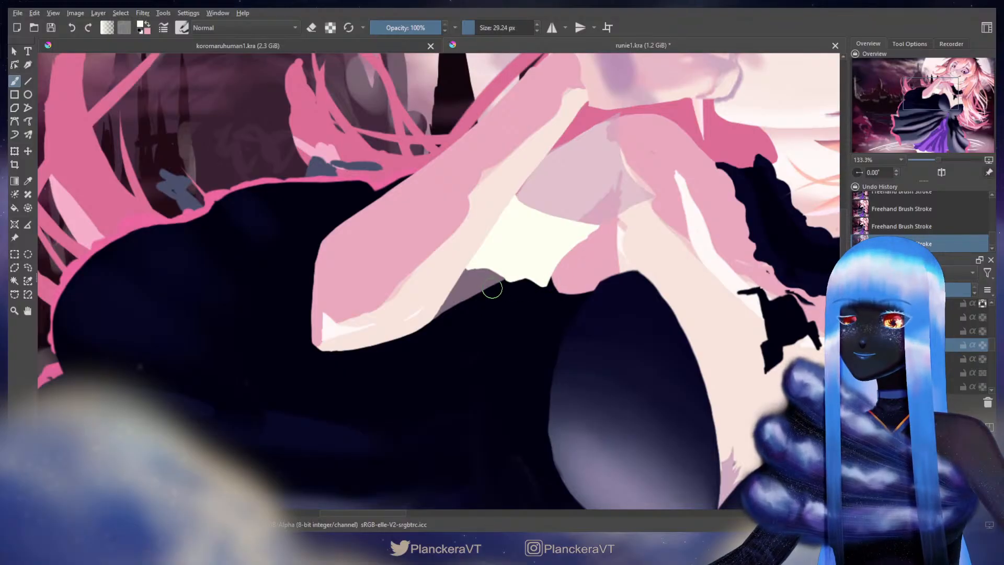
Try curved cream strokes above the sleeve's top edge and along its lower edge, undoing each of them
key("ctrl+z")
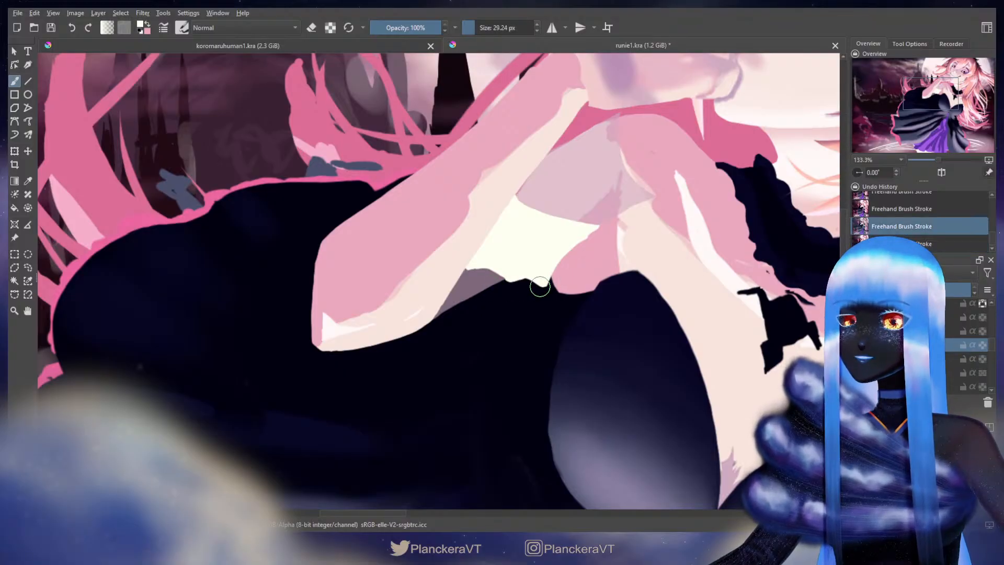
mouse_move(517, 209)
left_mouse_down()
mouse_move(527, 180)
mouse_move(588, 229)
left_mouse_up()
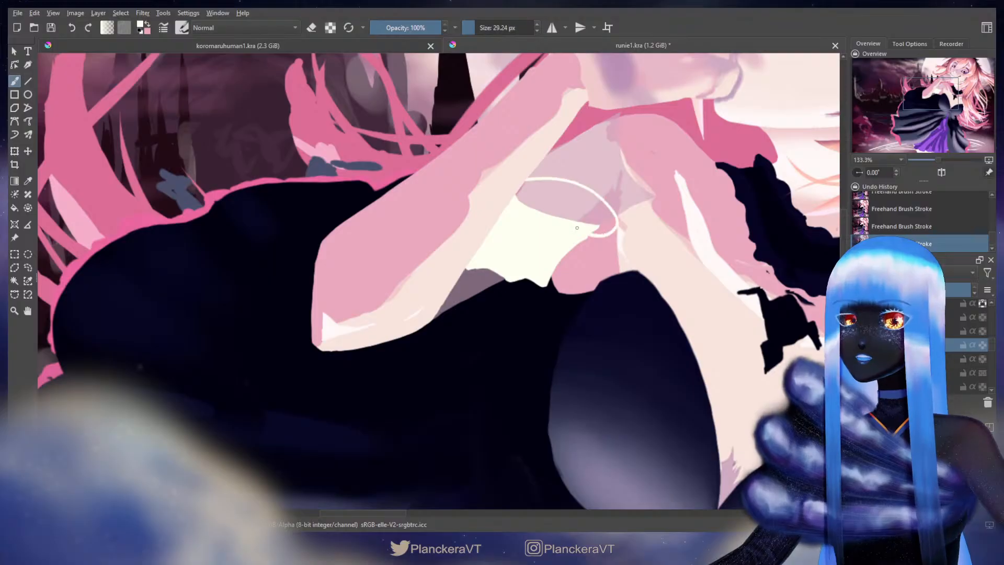
key("ctrl+z")
left_click_drag(545, 285, 494, 280)
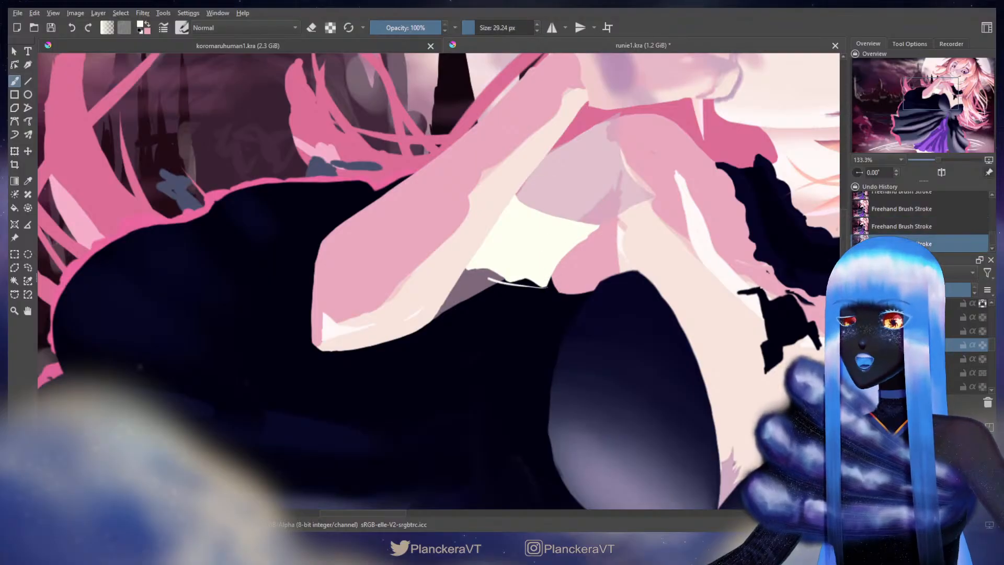
left_click_drag(556, 253, 547, 287)
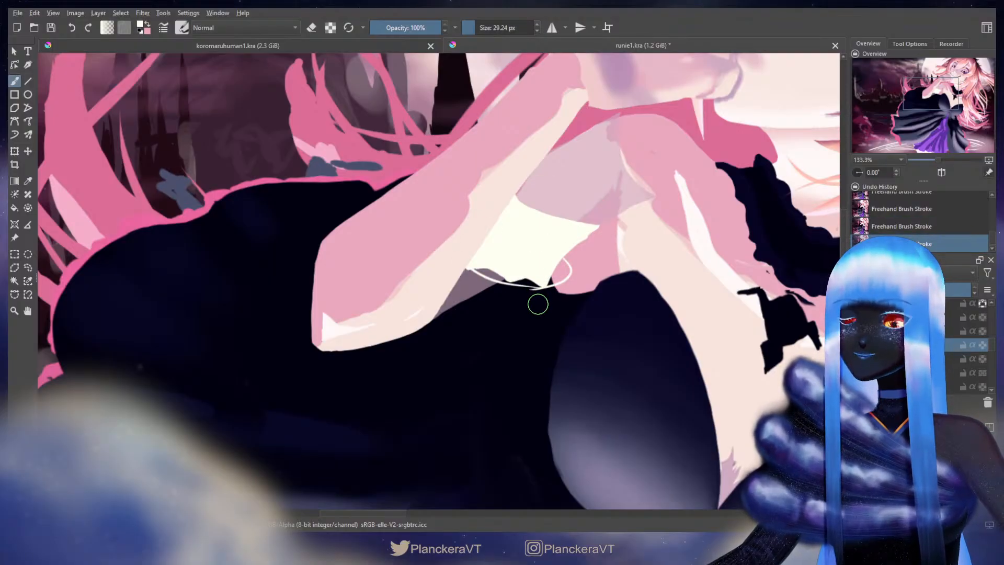
key("ctrl+z")
key("ctrl+z")
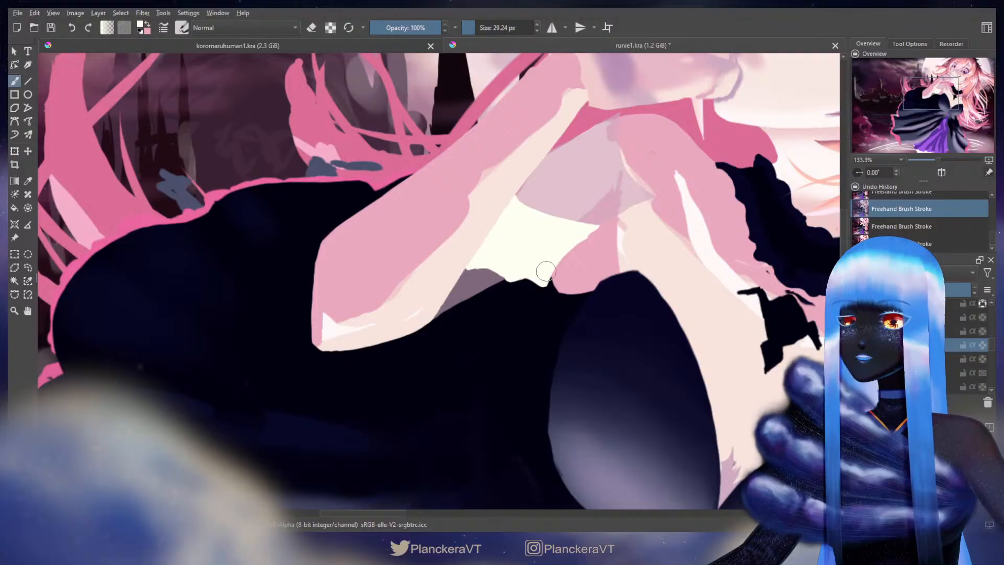
Try short cream strokes at the sleeve's outer lower corner, comparing them by repeated undo and redo
left_click_drag(551, 279, 549, 289)
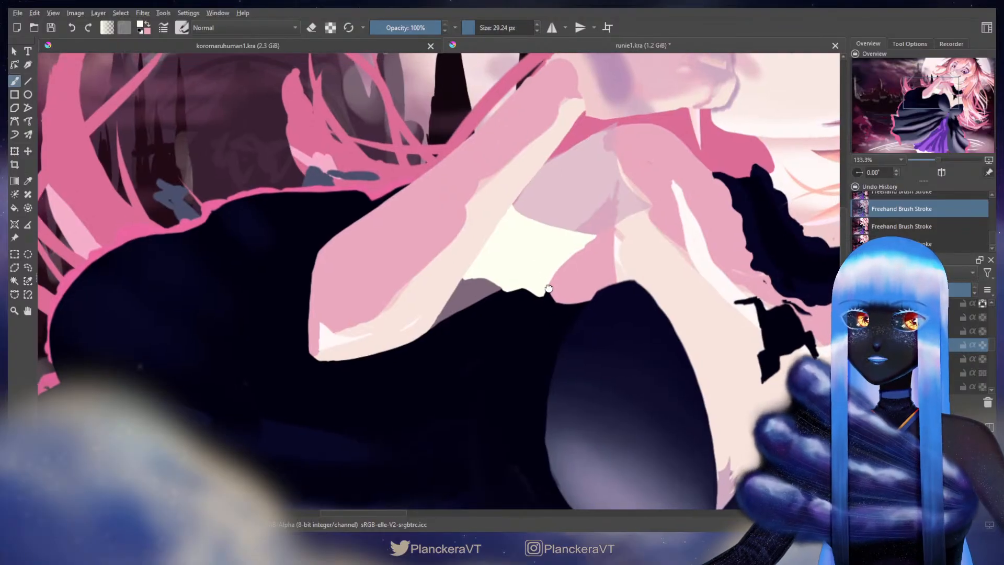
key("ctrl+shift+z")
key("ctrl+shift+z")
key("ctrl+z")
left_click_drag(577, 249, 577, 250)
key("ctrl+z")
key("ctrl+shift+z")
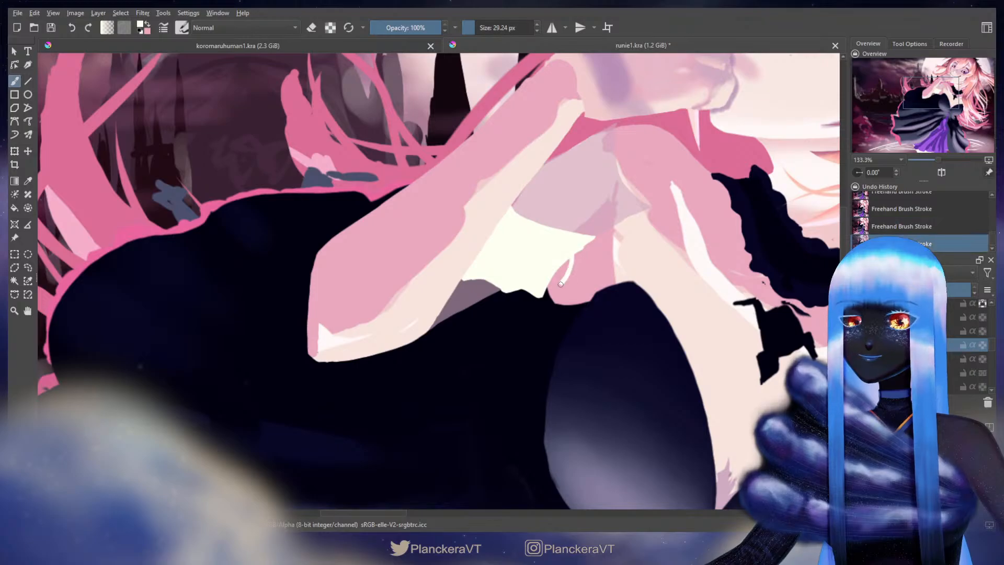
key("ctrl+z")
key("ctrl+shift+z")
key("ctrl+z")
key("ctrl+shift+z")
left_click_drag(538, 294, 541, 293)
left_click_drag(555, 276, 554, 278)
key("ctrl+z")
key("ctrl+z")
key("ctrl+z")
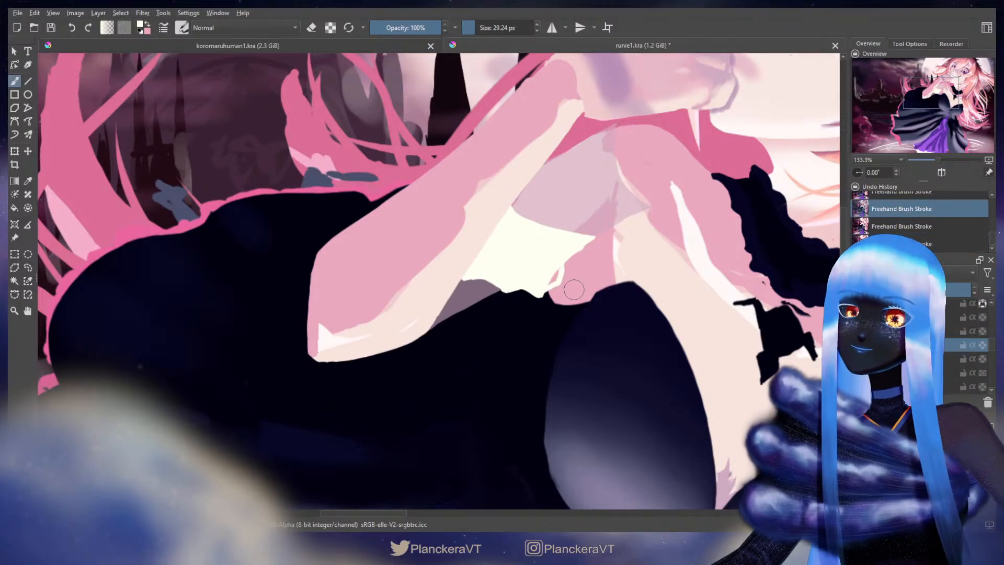
Erase the filled cream sleeve between the forearm and bodice with a much larger eraser
scroll(575, 289, "down", 4)
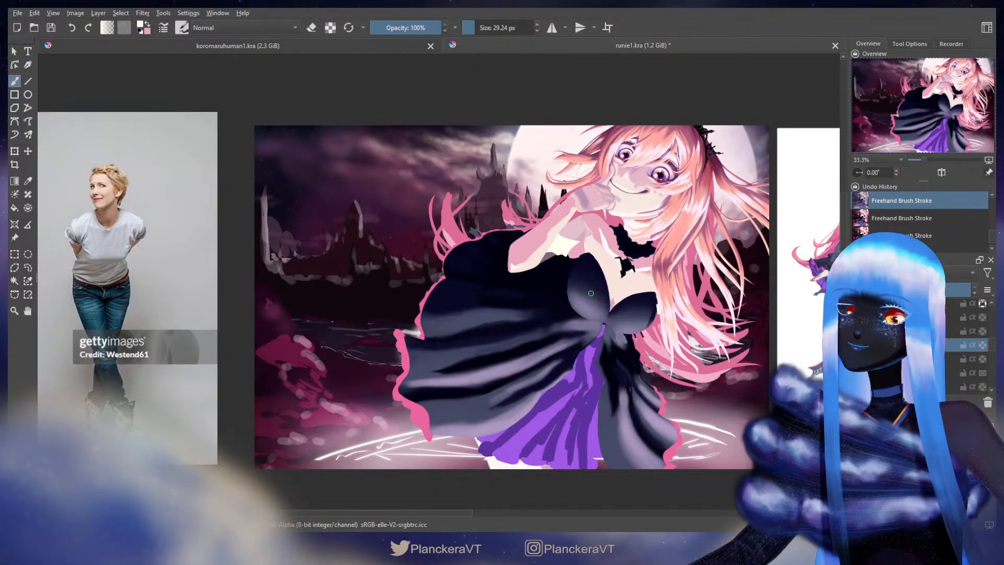
key("e")
mouse_move(471, 267)
left_mouse_down()
mouse_move(566, 254)
mouse_move(556, 248)
left_mouse_up()
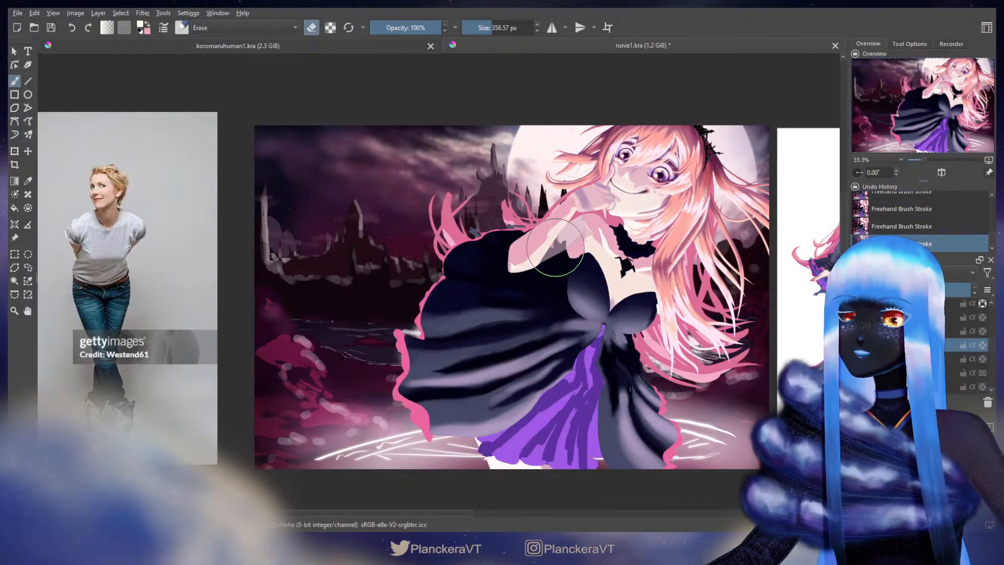
key("e")
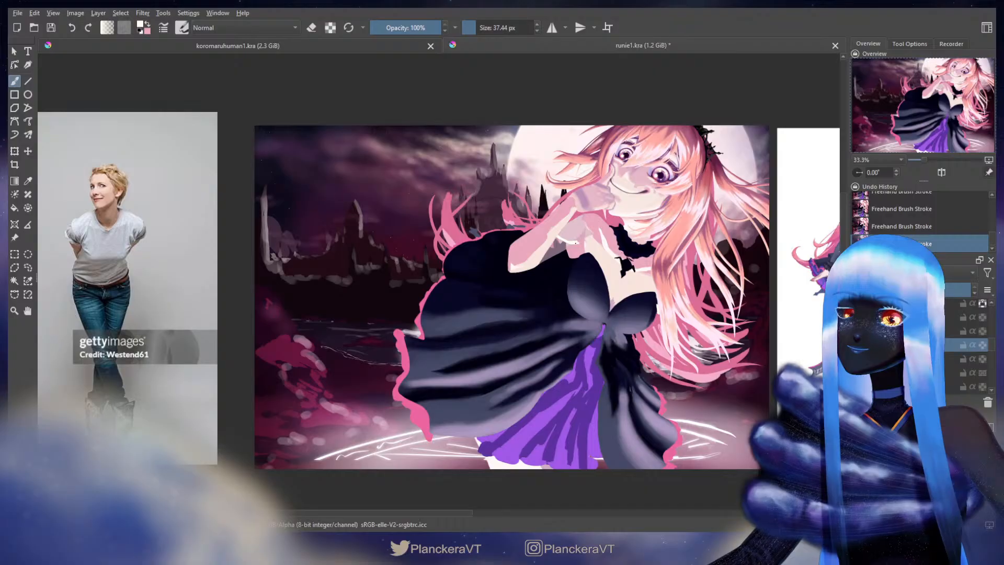
Reduce the eraser to about 62 px and try new cream outline strokes for the sleeve's outer side, undoing unsuitable ones
key("bracketleft")
key("bracketleft")
key("bracketleft")
key("bracketleft")
key("bracketleft")
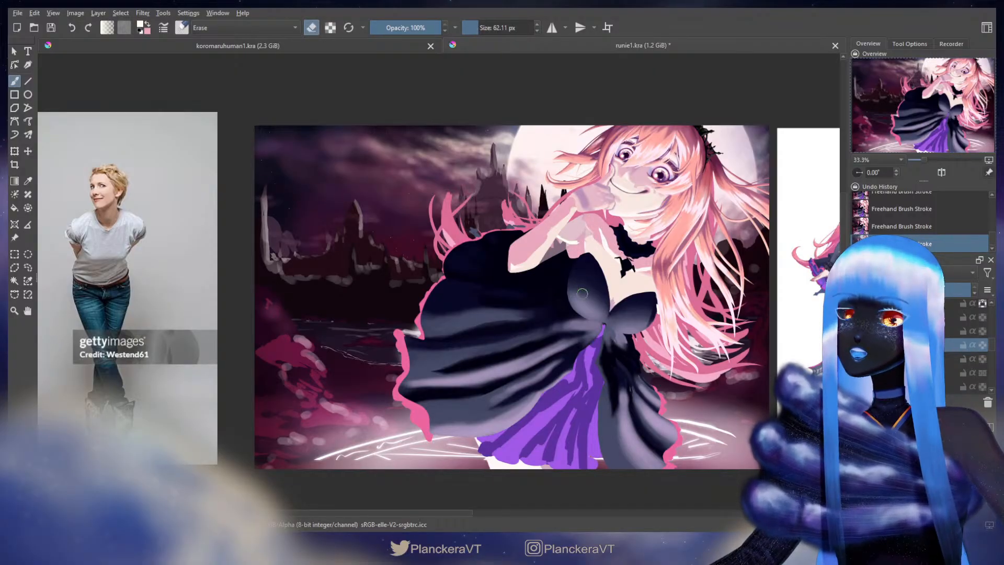
key("e")
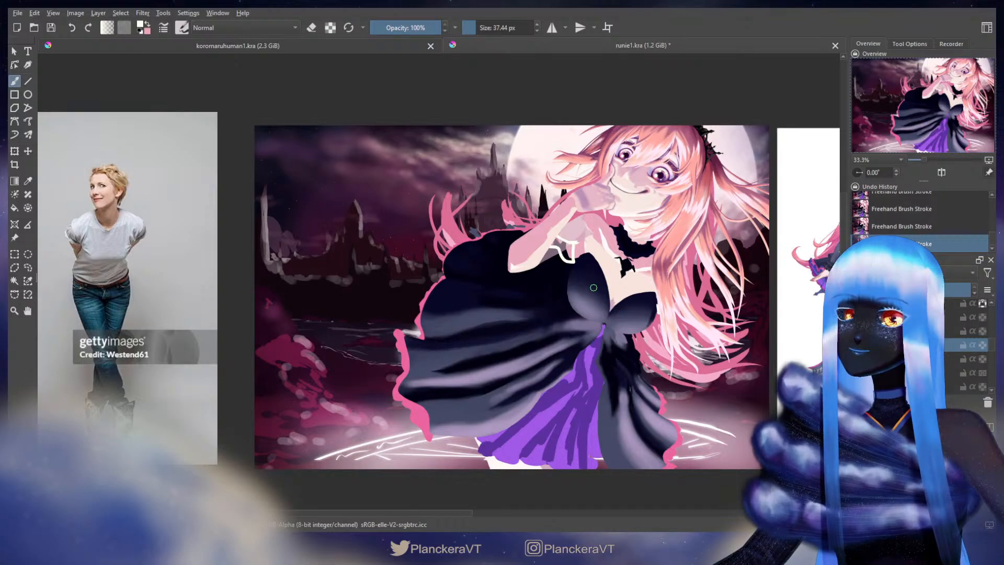
left_click_drag(575, 256, 575, 242)
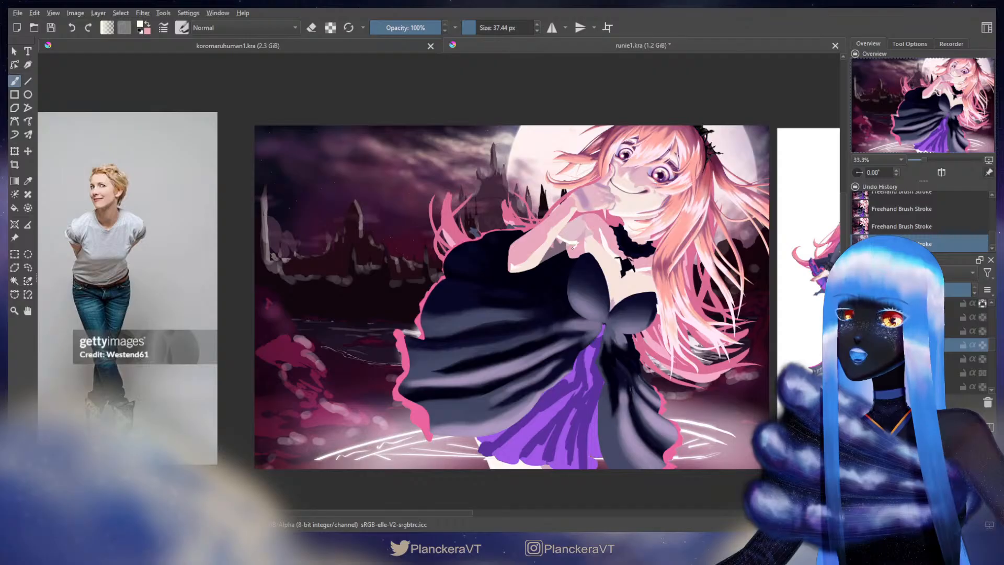
key("ctrl+z")
left_click_drag(578, 242, 557, 266)
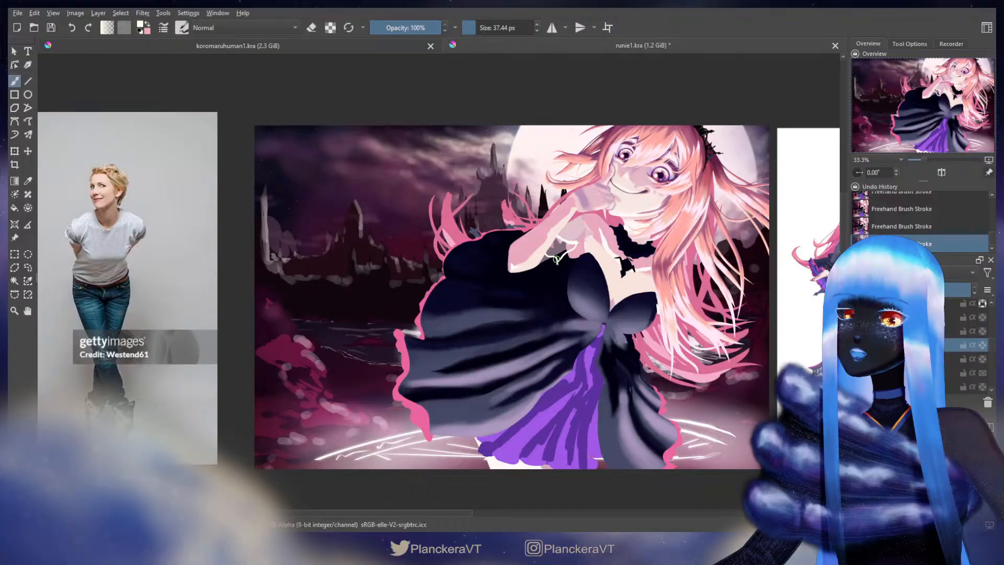
key("ctrl+z")
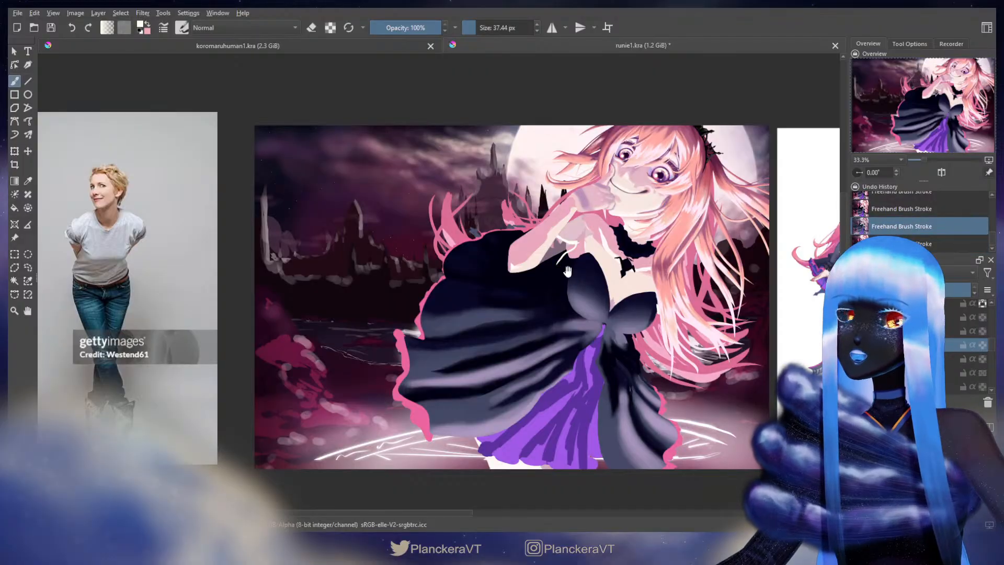
Try a pointed cream lower edge for the sleeve beside the forearm, and erase its strokes
left_click_drag(568, 272, 513, 292)
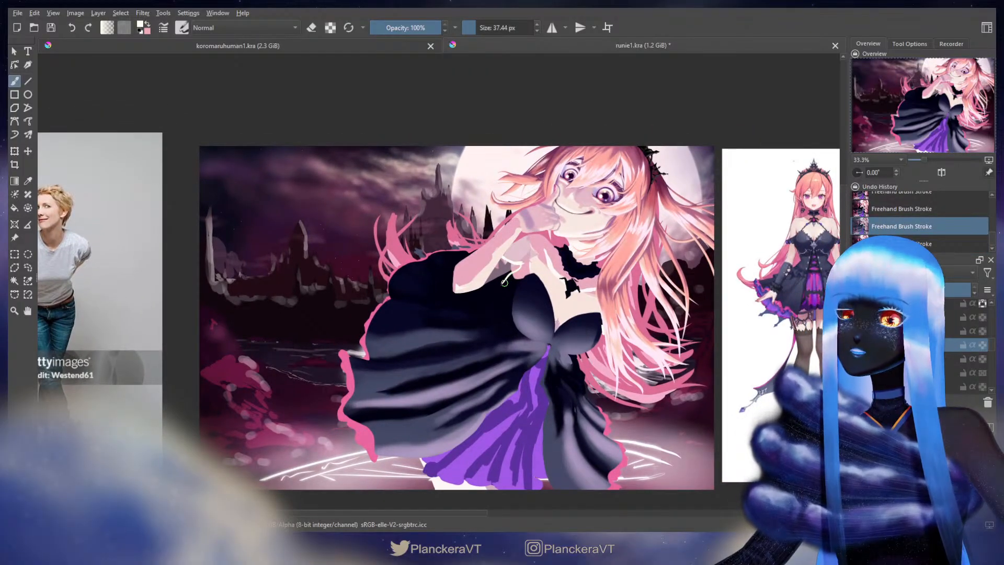
left_click(504, 282)
key("ctrl+z")
left_click_drag(503, 284, 499, 278)
key("ctrl+z")
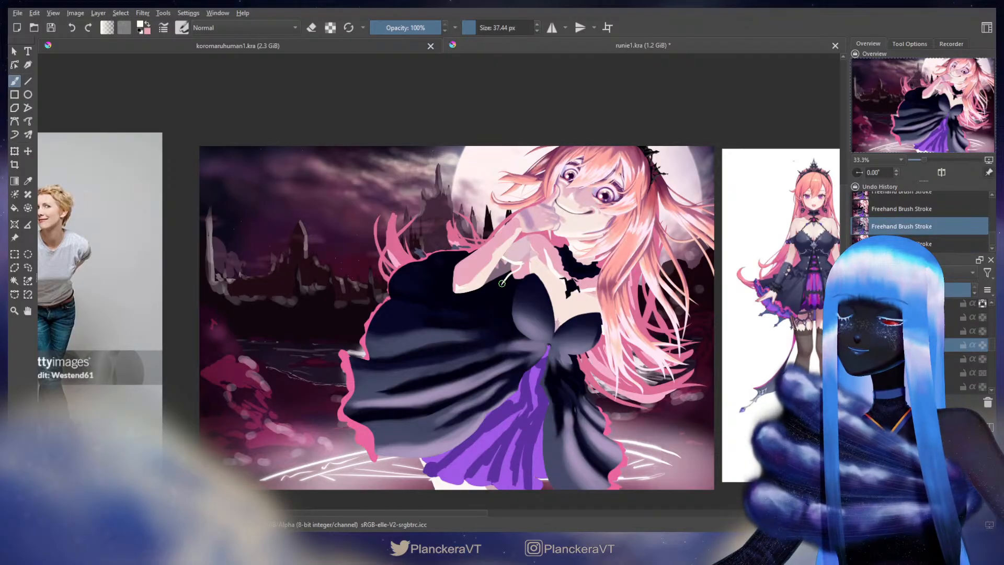
left_click_drag(501, 282, 508, 276)
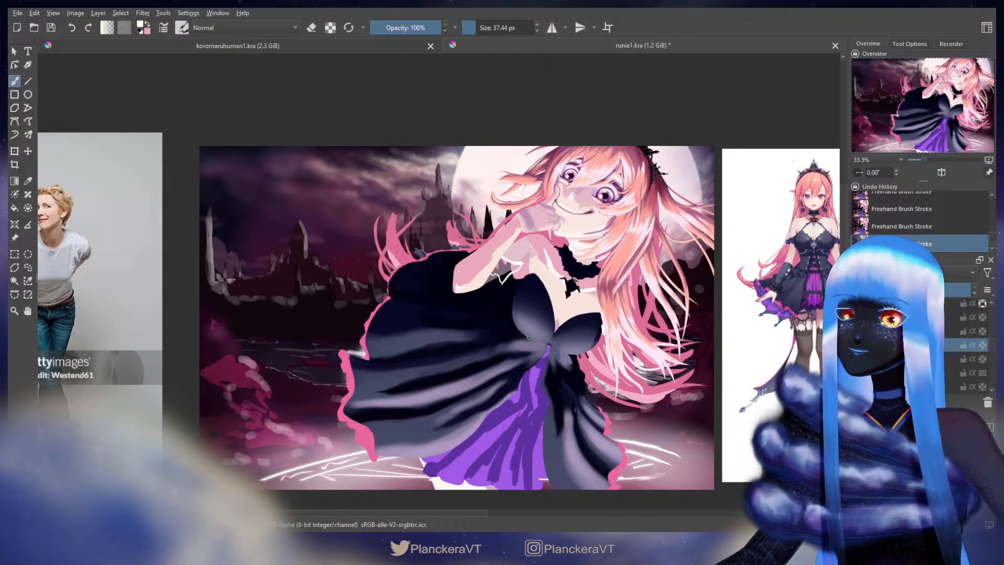
key("e")
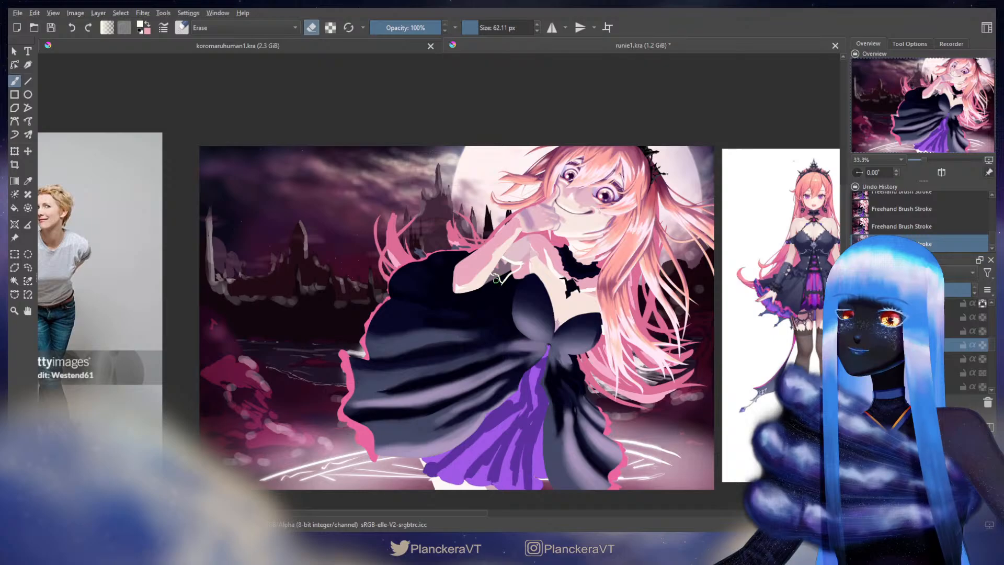
key("e")
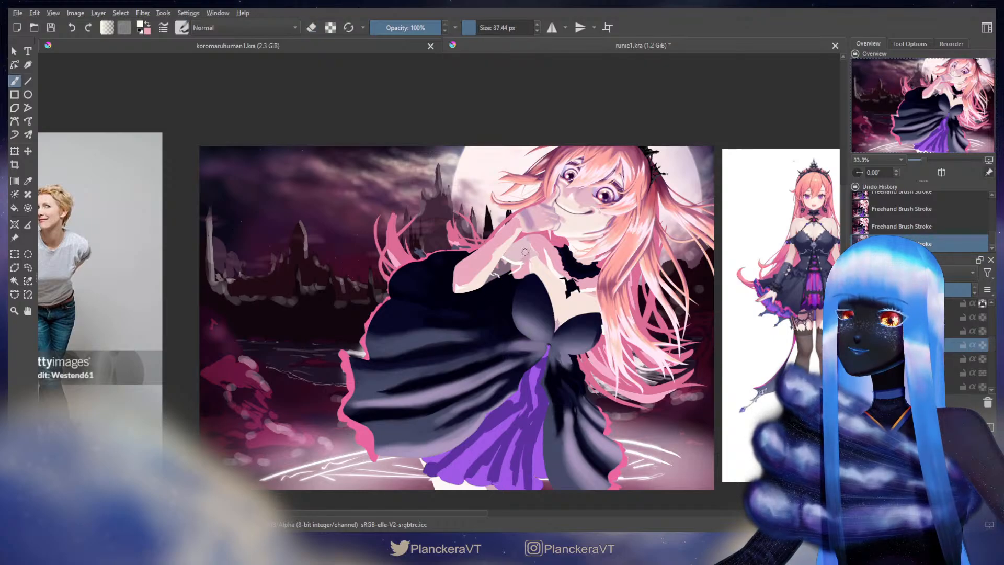
key("e")
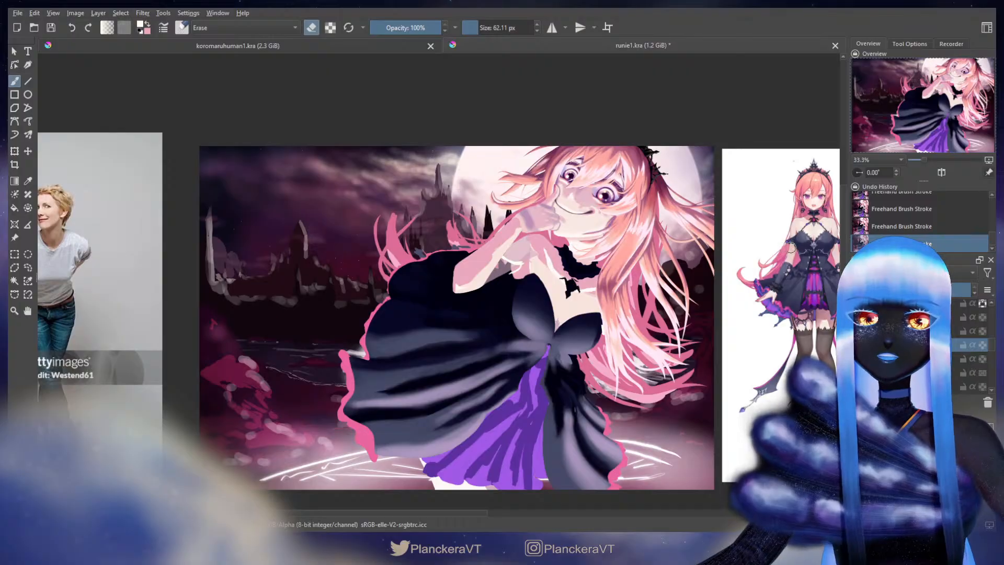
key("e")
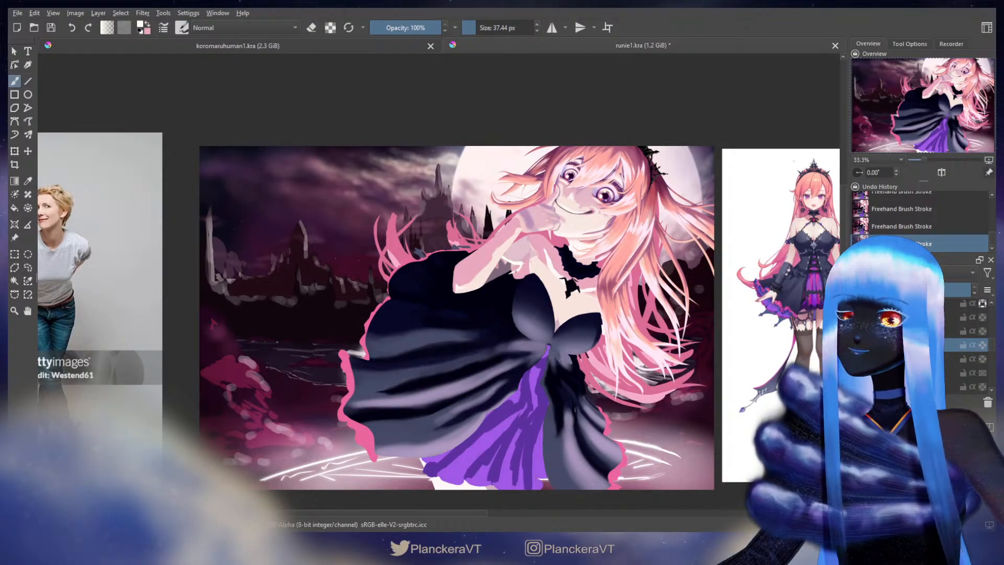
Draw a wavy cream lower edge from the sleeve's outer side to the forearm, undoing unsuitable attempts
key("ctrl+z")
left_click_drag(511, 273, 499, 277)
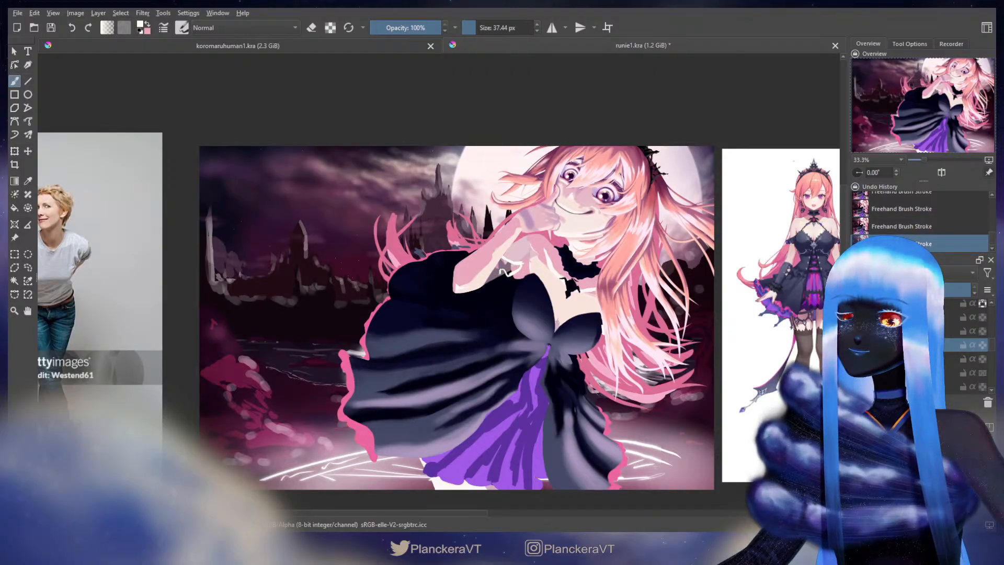
key("ctrl+z")
key("ctrl+z")
left_click_drag(511, 274, 498, 274)
key("ctrl+z")
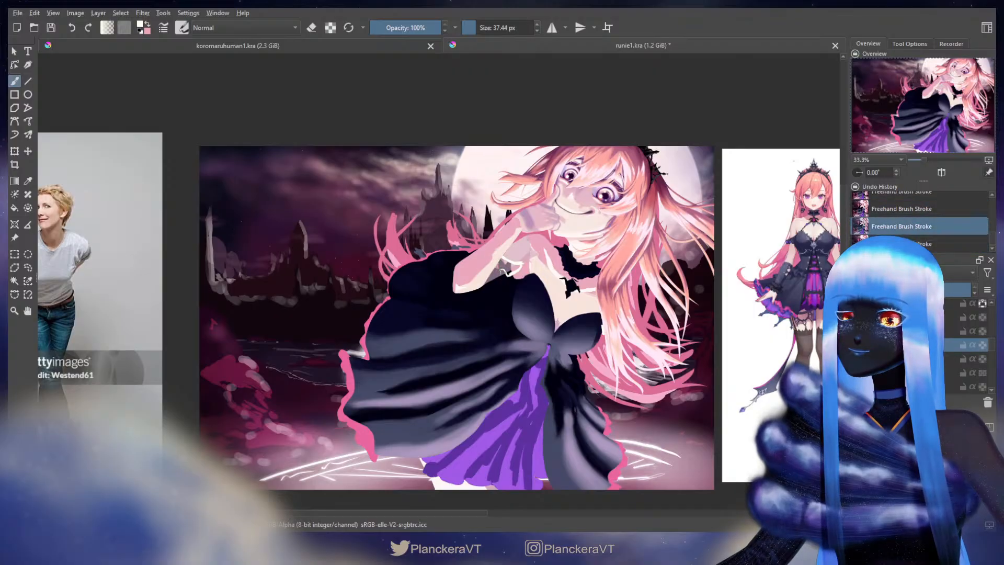
key("ctrl+shift+z")
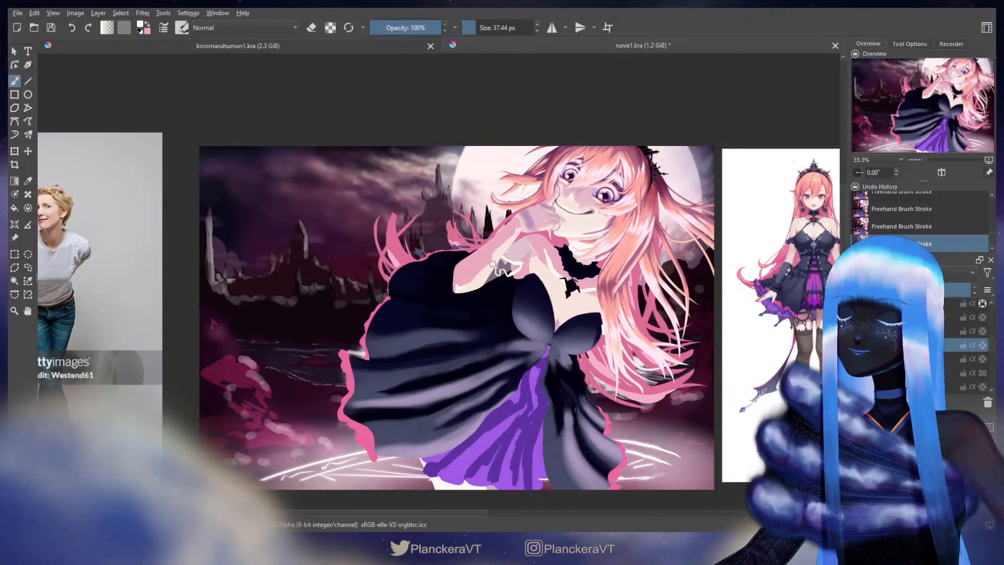
Transform the layer to adjust the sleeve outline's placement against the forearm
key("ctrl+t")
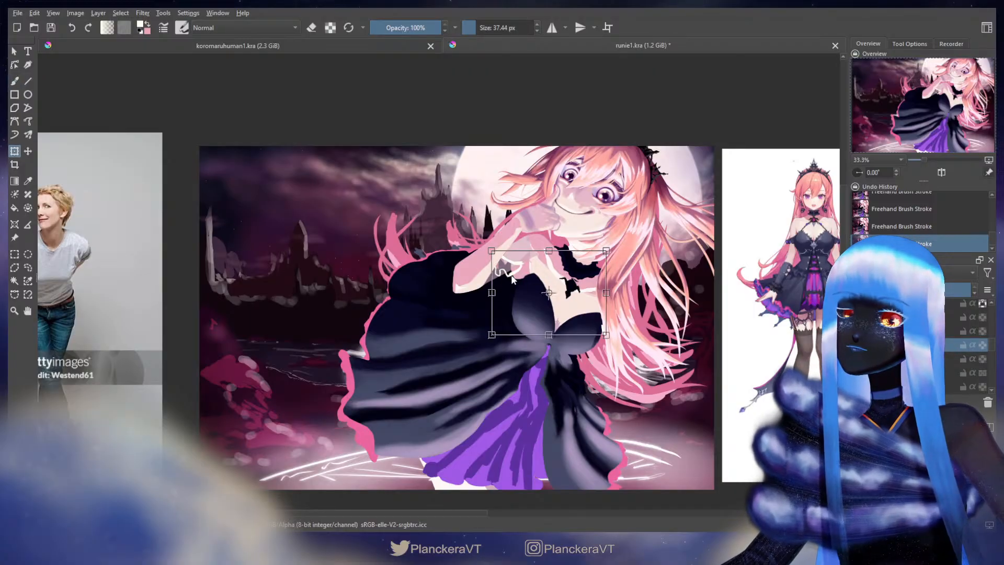
left_click(553, 334)
mouse_move(489, 280)
left_mouse_down()
mouse_move(489, 271)
mouse_move(517, 273)
mouse_move(503, 281)
mouse_move(497, 267)
left_mouse_up()
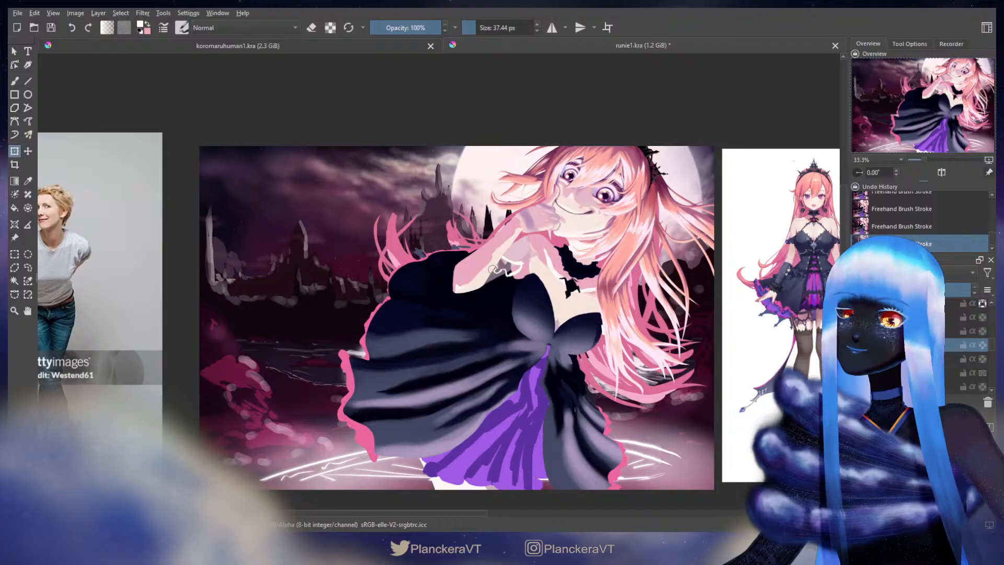
Invert the cream sleeve to black, fill it beside the forearm with a brush of about 53 px, and erase along its lower edge
key("b")
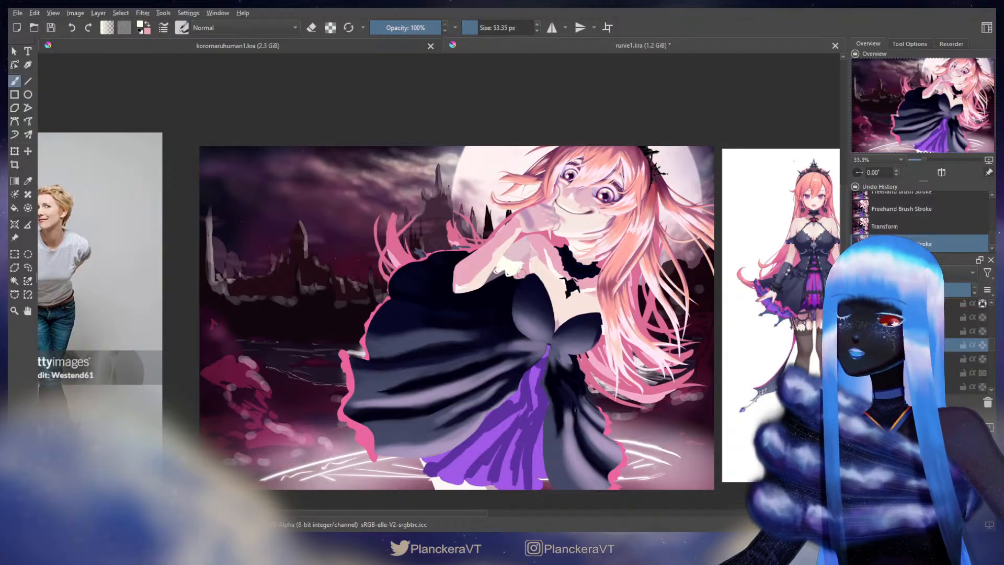
left_click_drag(496, 261, 521, 272)
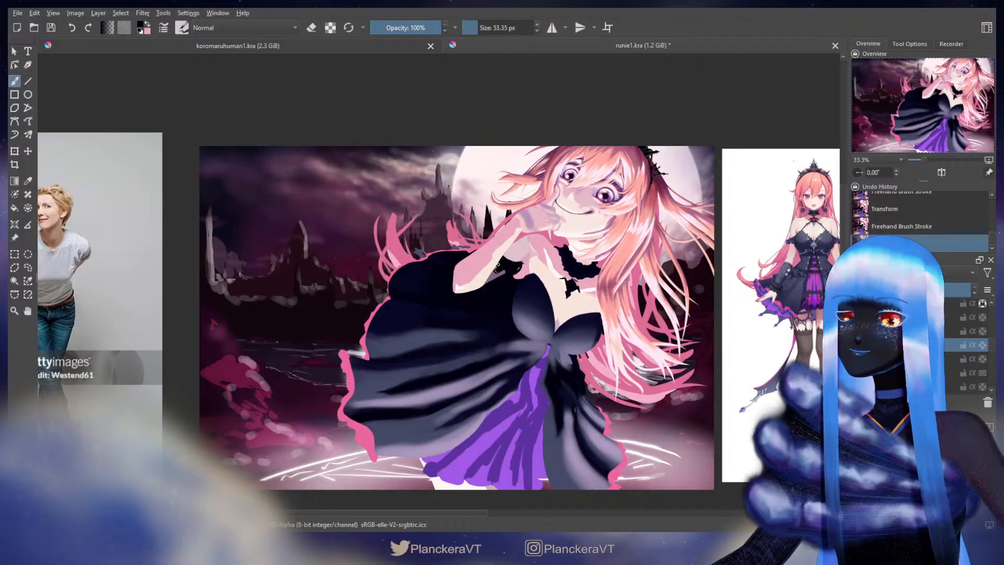
left_click_drag(499, 267, 513, 270)
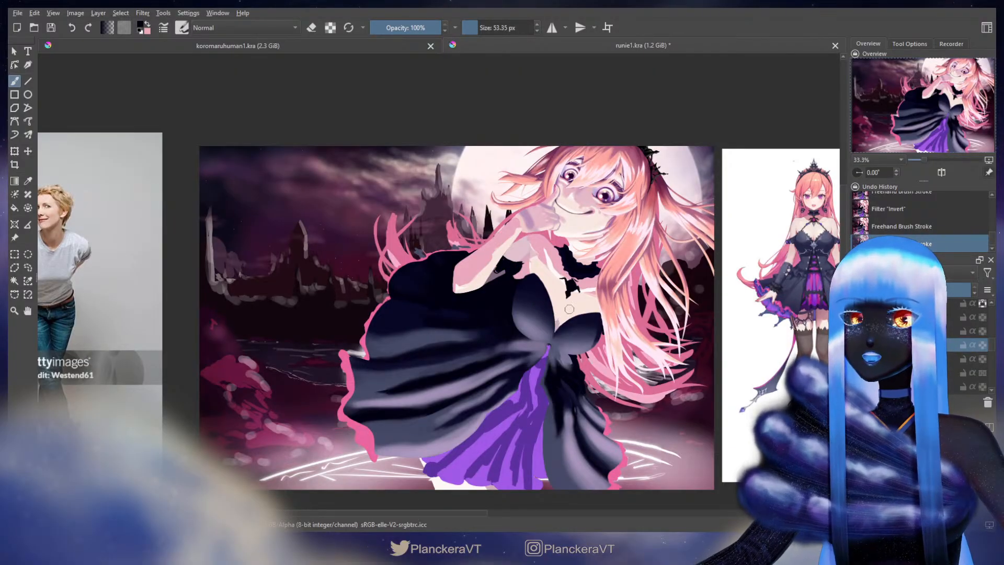
key("e")
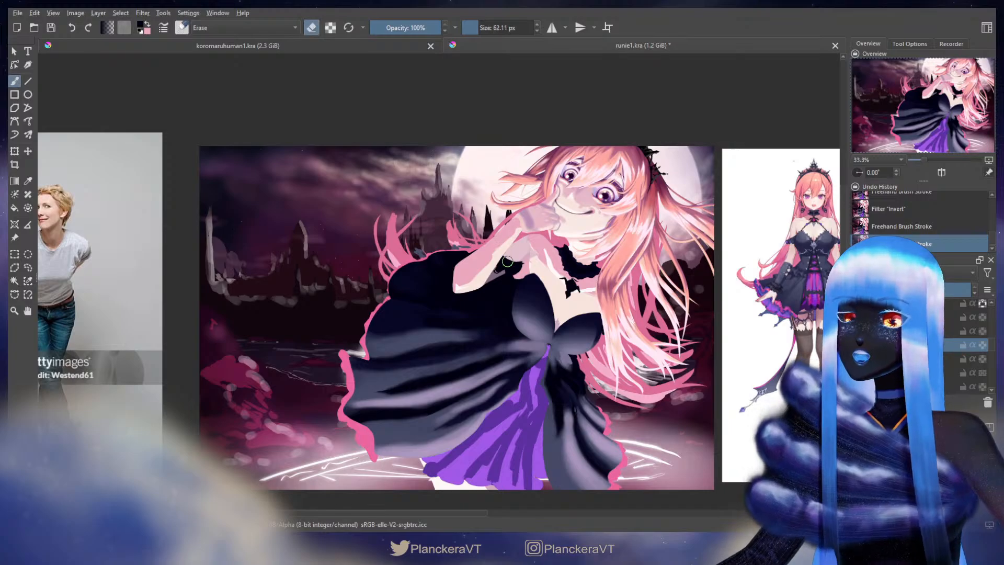
left_click_drag(521, 272, 517, 283)
key("e")
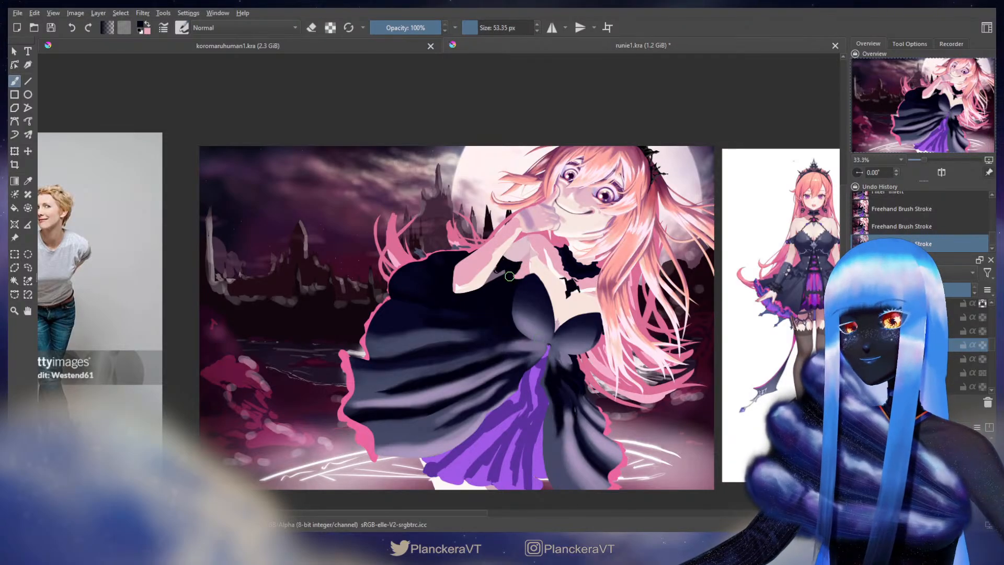
Change the opacity of the layer below the sleeve and erase around the shoulder at a size of about 149 px
left_click(910, 359)
key("Delete")
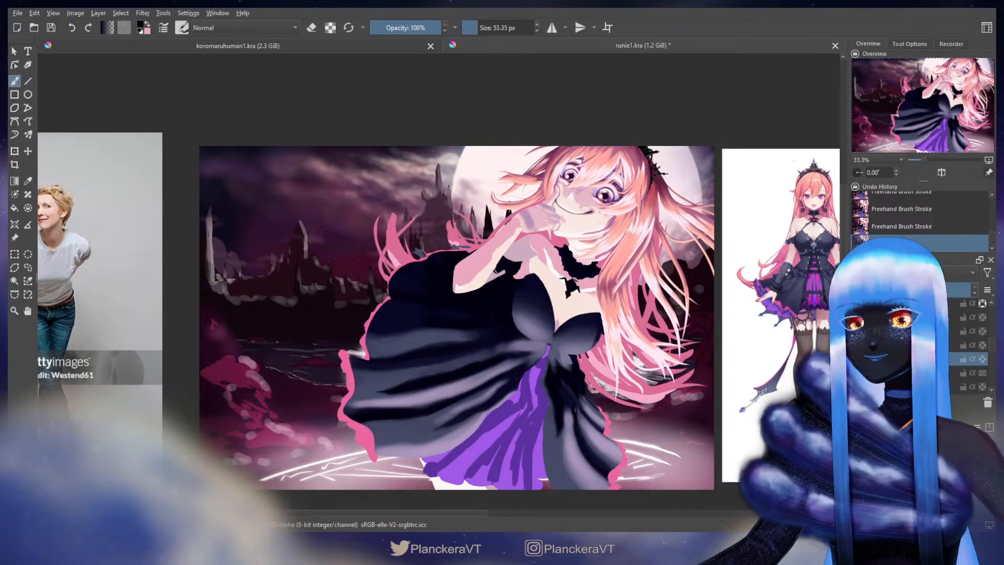
key("e")
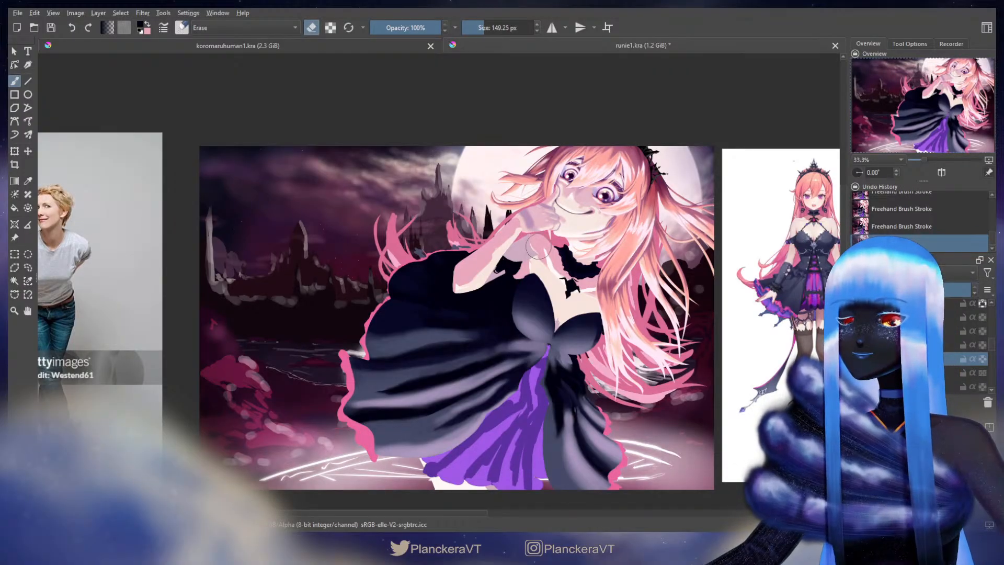
mouse_move(526, 243)
left_mouse_down()
mouse_move(511, 249)
mouse_move(542, 255)
left_mouse_up()
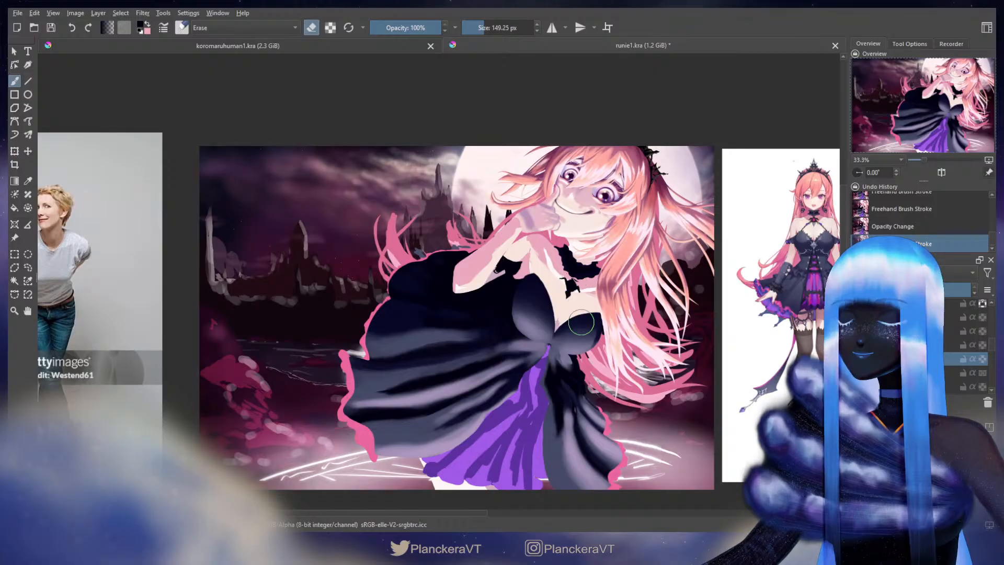
key("e")
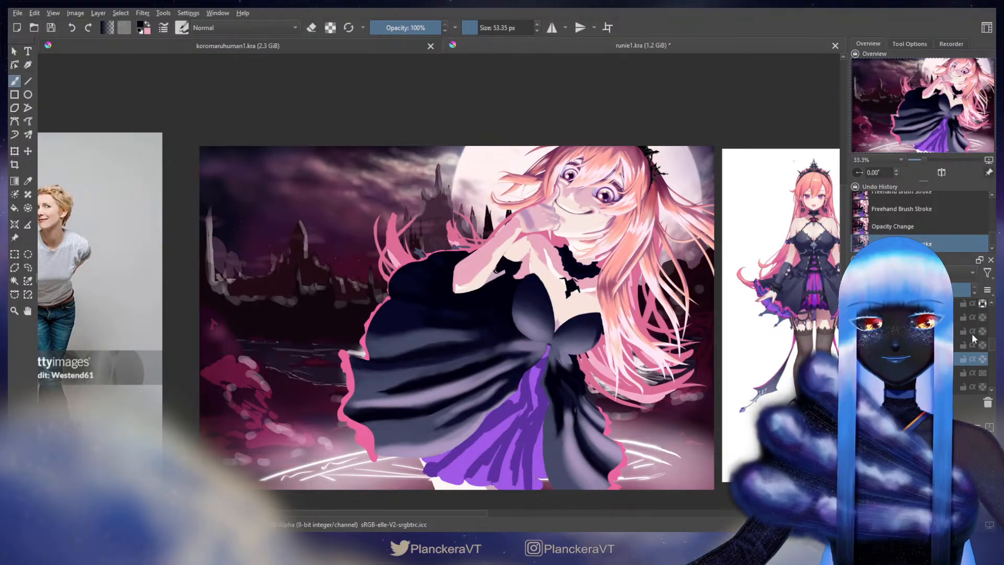
Select the skin layer and repaint the upper arm between forearm and sleeve with light skin tones, undoing an unsuitable stroke
scroll(991, 361, "down", 2)
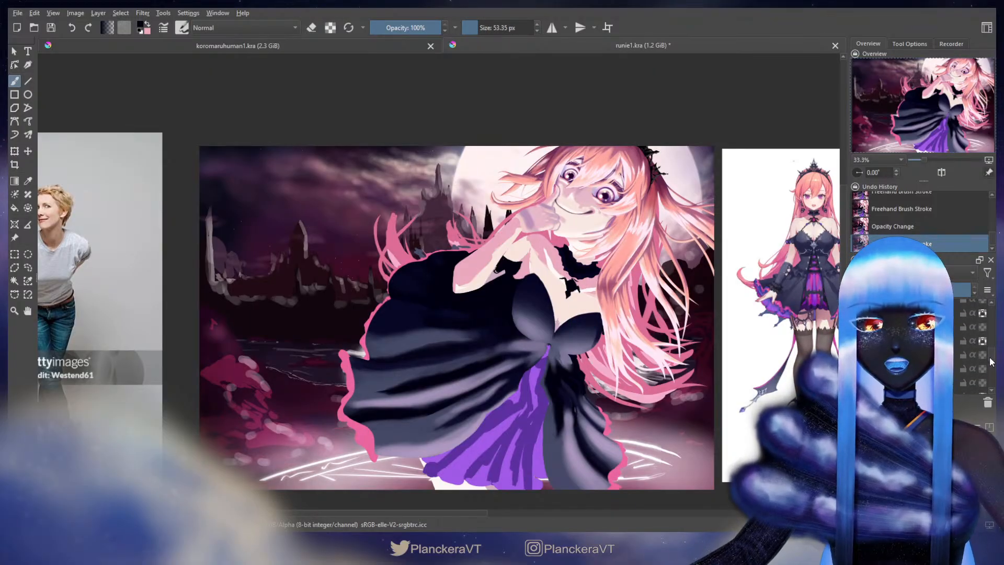
scroll(991, 360, "up", 1)
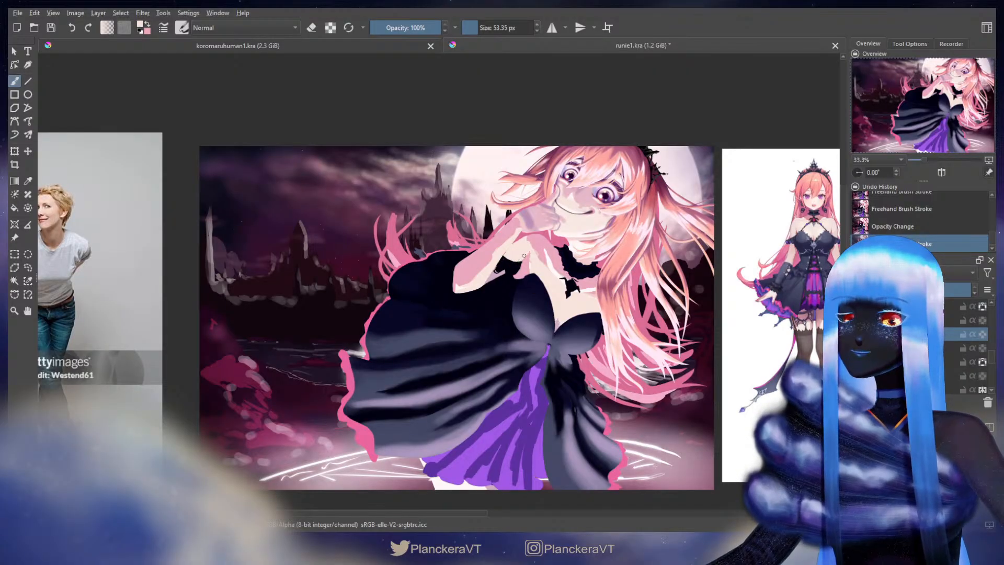
mouse_move(520, 260)
left_mouse_down()
mouse_move(530, 250)
mouse_move(513, 239)
mouse_move(506, 248)
left_mouse_up()
key("e")
key("ctrl+z")
key("e")
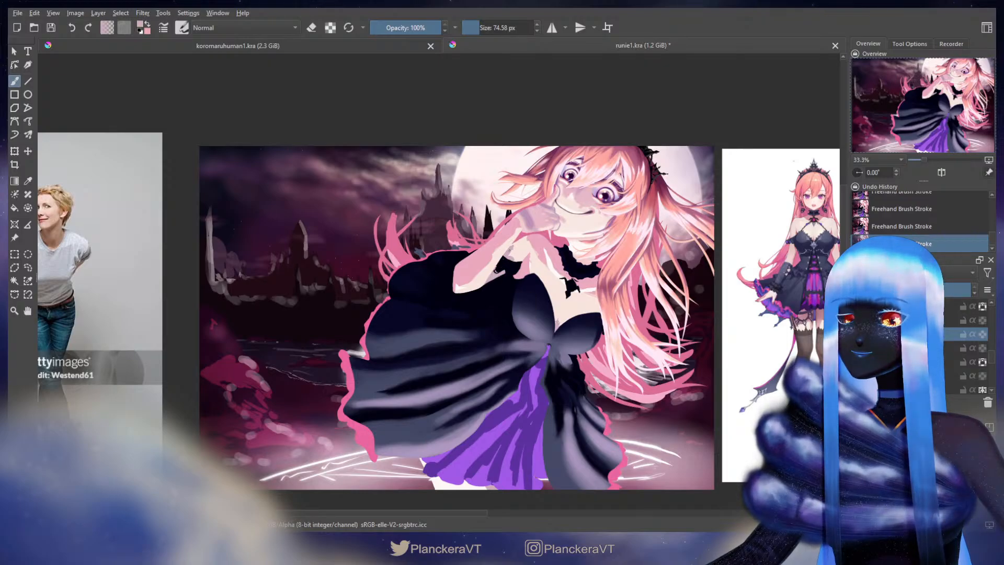
Lock the skin layer's alpha and shade the upper arm beside the sleeve with a mauve brush of about 93 px
left_click(975, 335)
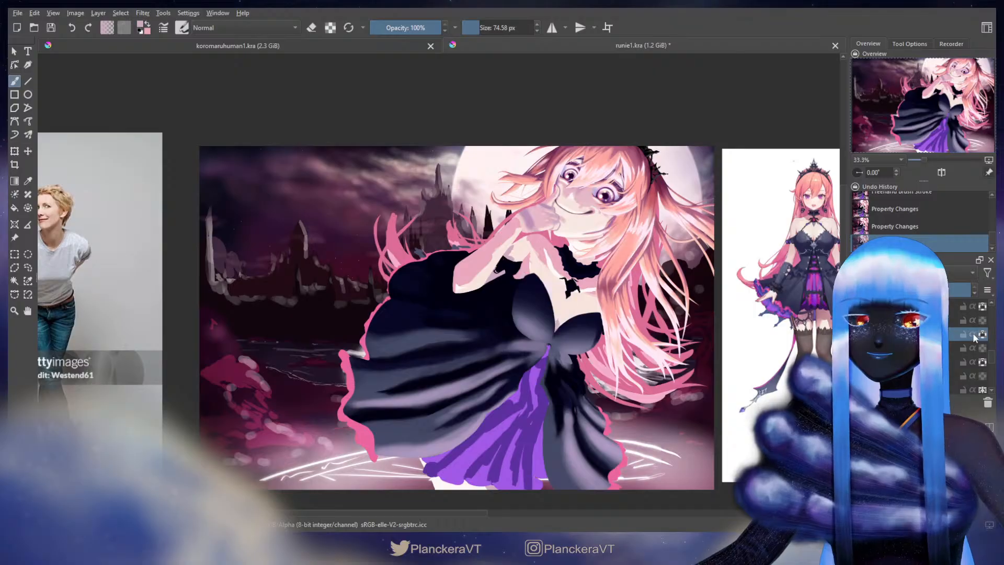
key("bracketright")
left_click_drag(507, 256, 511, 251)
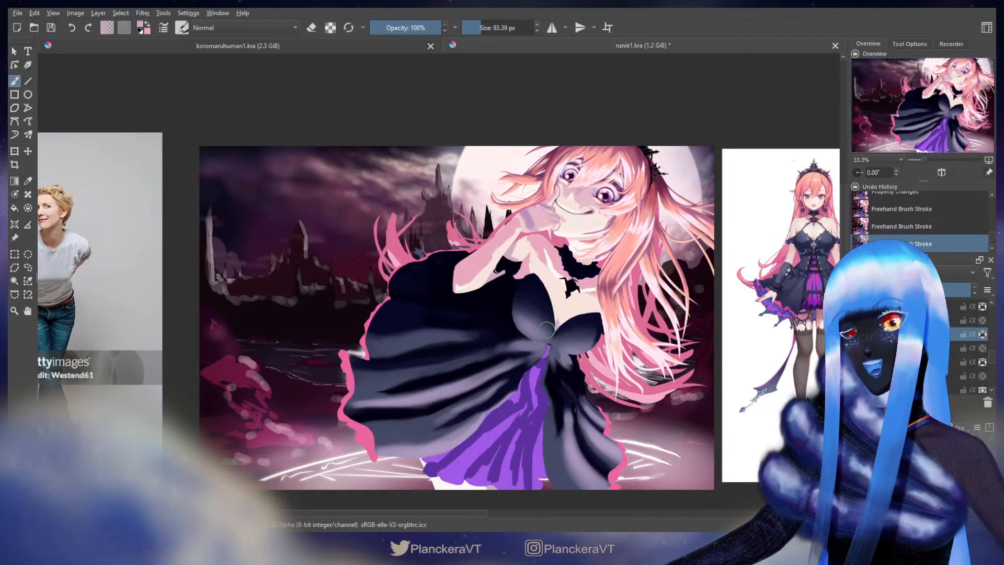
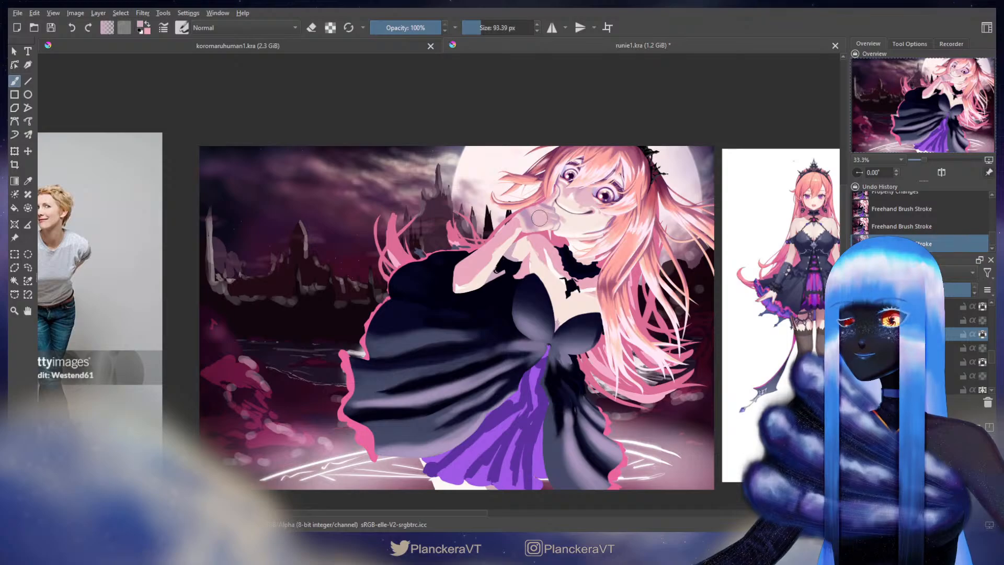
Select the two hand layers together and transform them to adjust the hand's placement under the chin
scroll(920, 345, "up", 4)
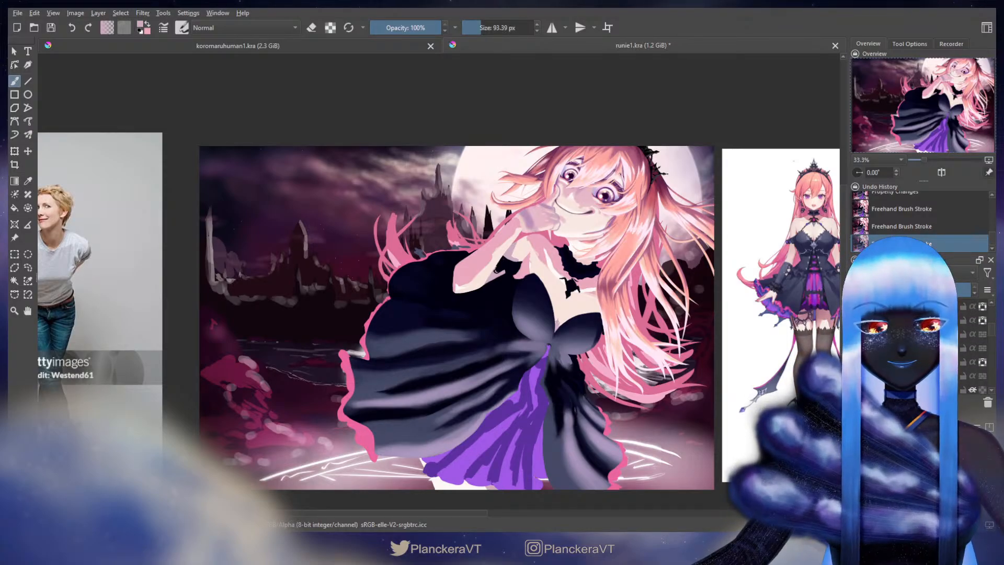
scroll(921, 346, "up", 2)
left_click(921, 346)
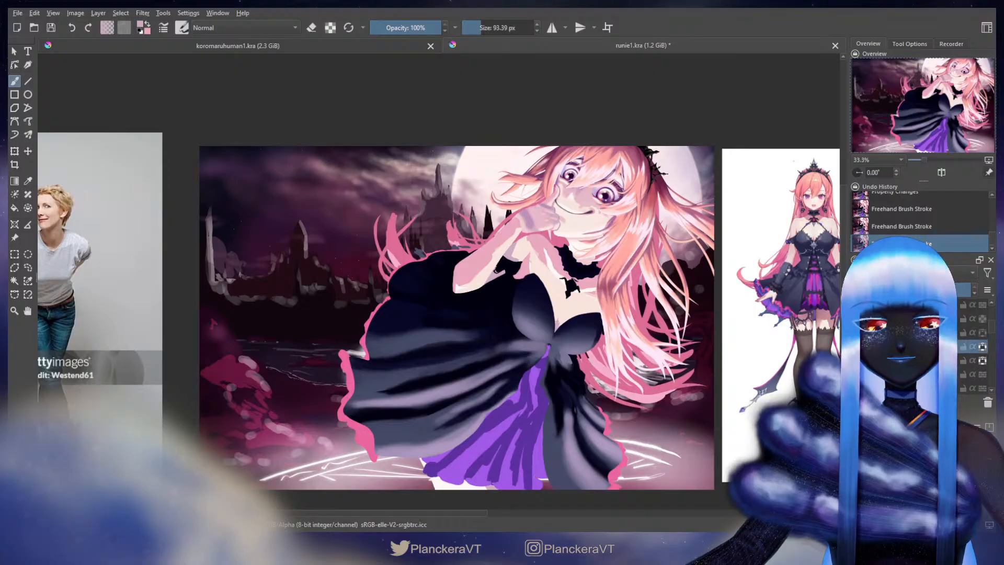
left_click(921, 361, "ctrl")
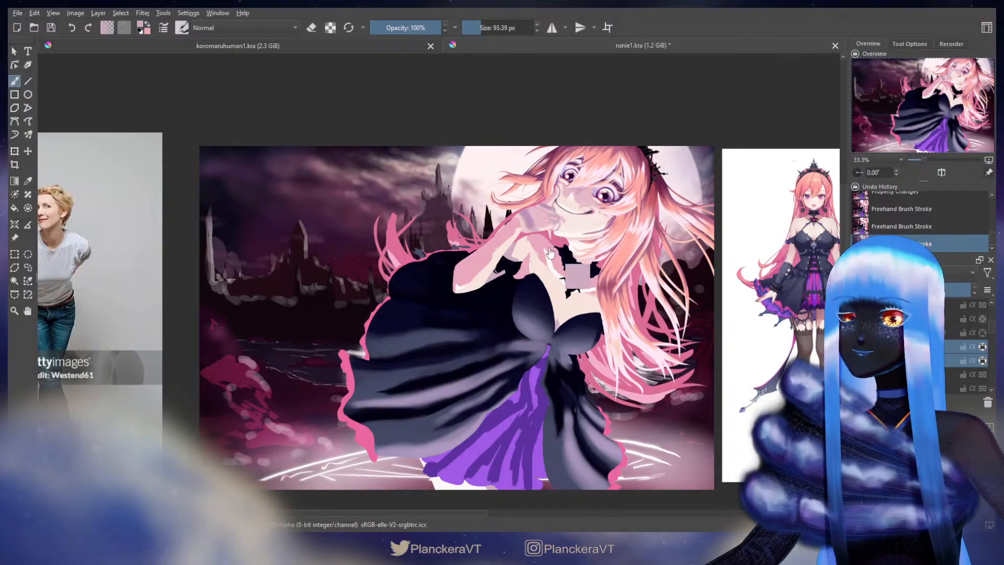
key("ctrl+t")
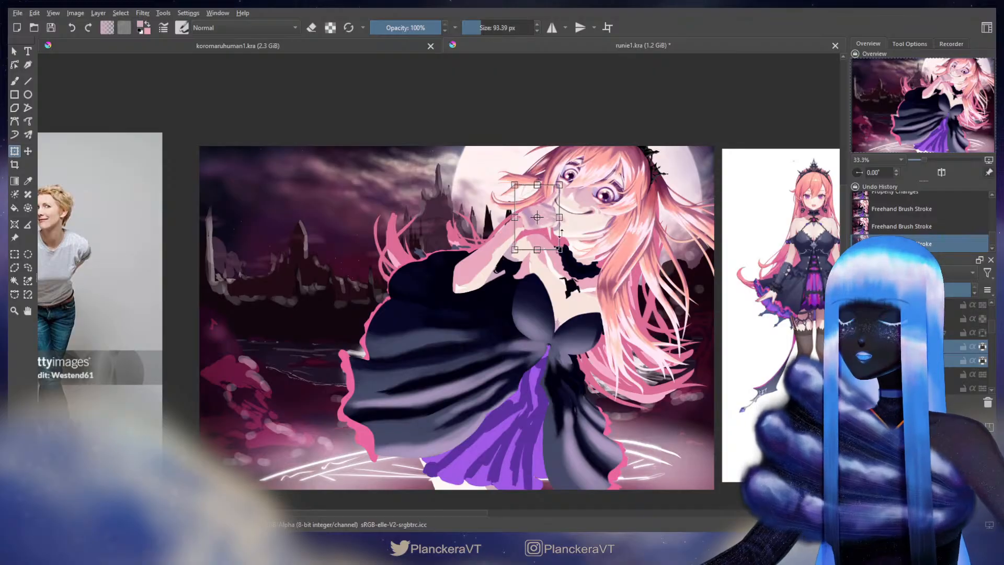
key("b")
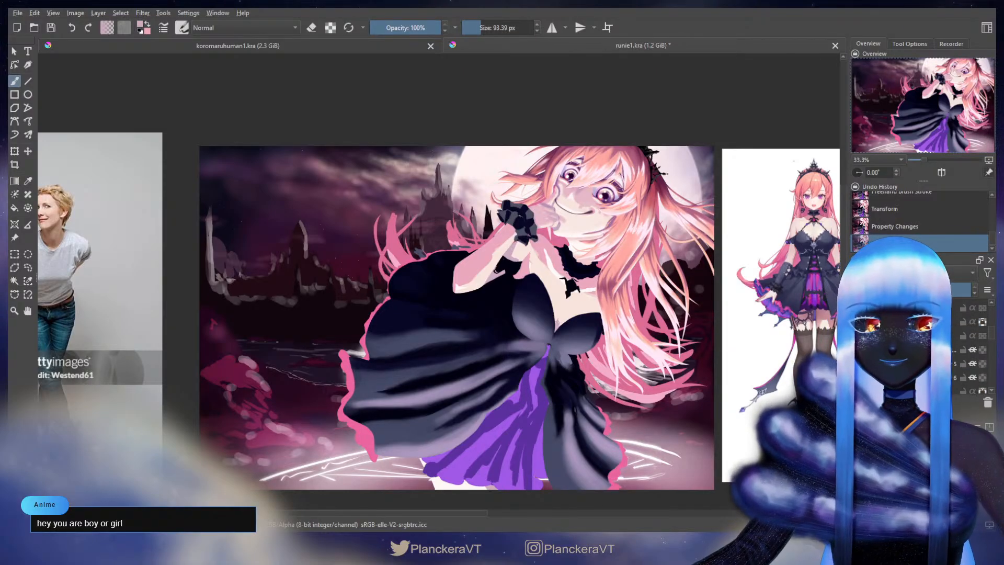
Show the hidden glove layers on the raised forearm and select the forearm glove's base layer
scroll(910, 346, "down", 1)
left_click(856, 341)
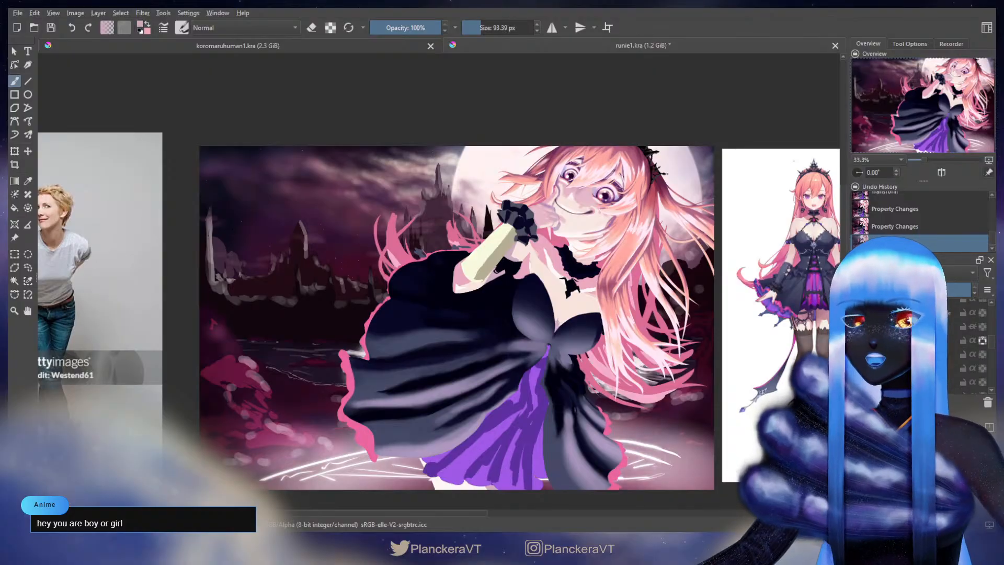
left_click(910, 354)
left_click(856, 354)
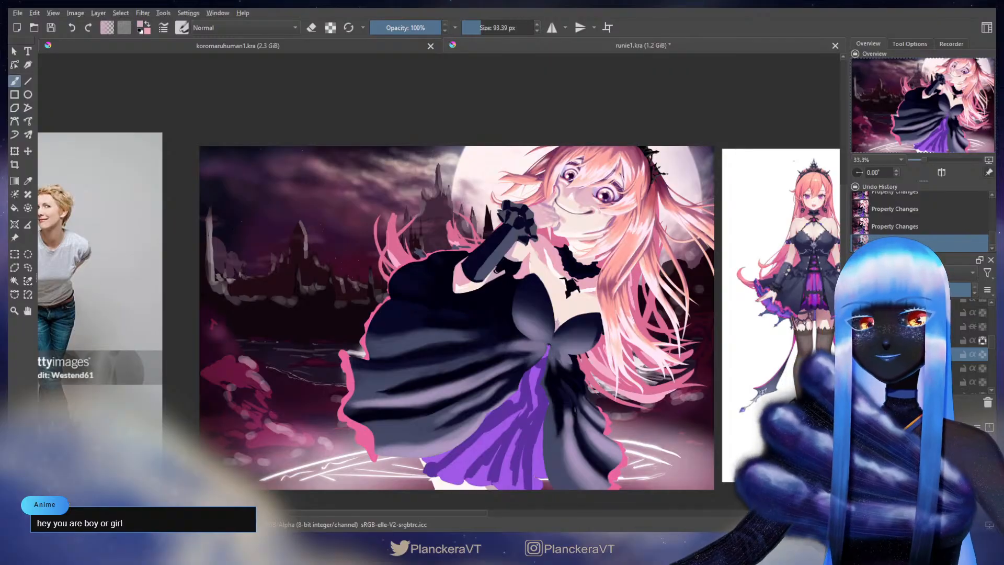
Invert the forearm glove's colours, undoing the first attempt, and sample the glove's dark navy as the brush colour
key("ctrl+i")
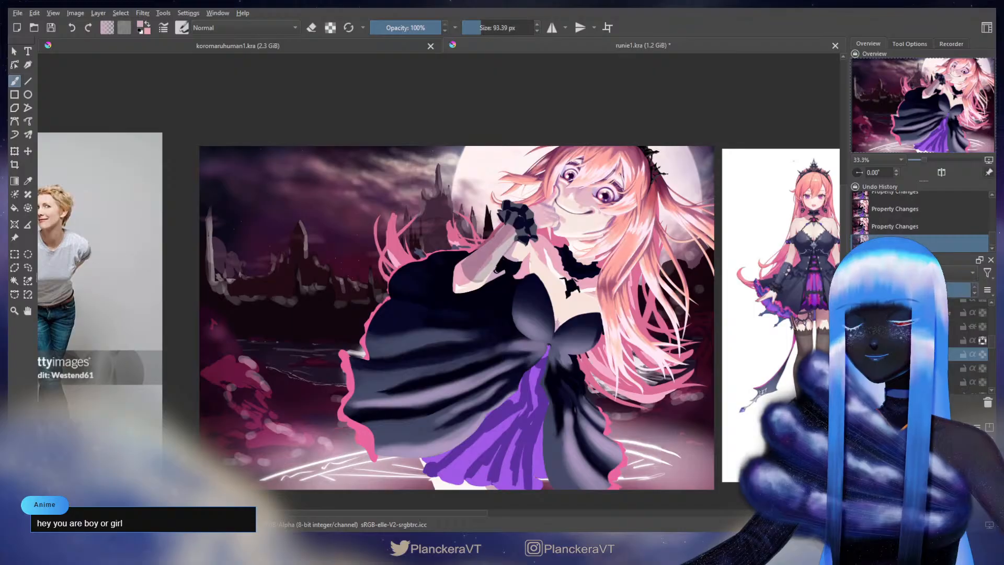
key("ctrl+z")
scroll(489, 293, "up", 2)
left_click(460, 211, "ctrl")
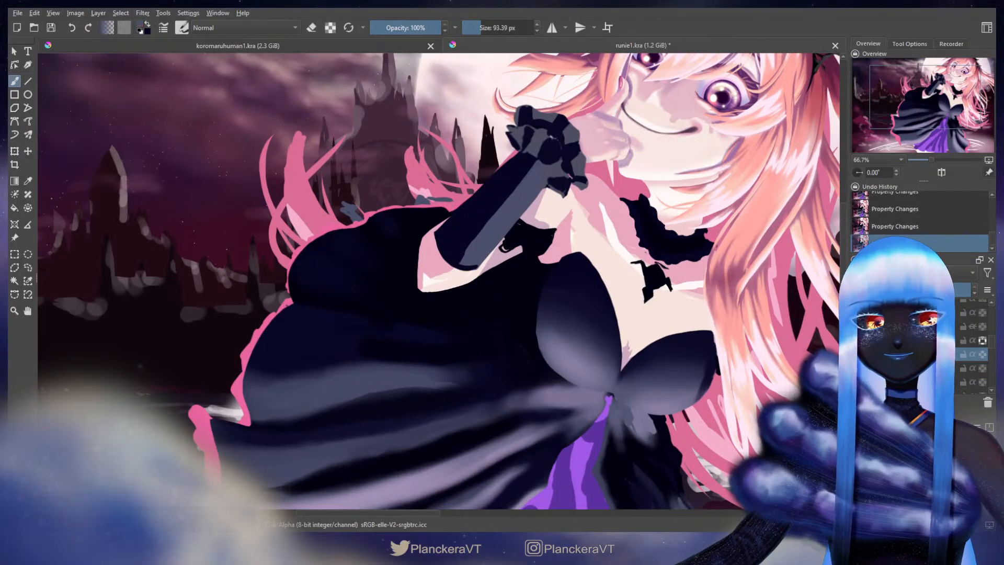
key("ctrl+i")
Erase the glove's overhang along the outer forearm and paint in its edge near the elbow with a brush of about 36 px
scroll(540, 324, "up", 3)
scroll(541, 324, "down", 1)
key("e")
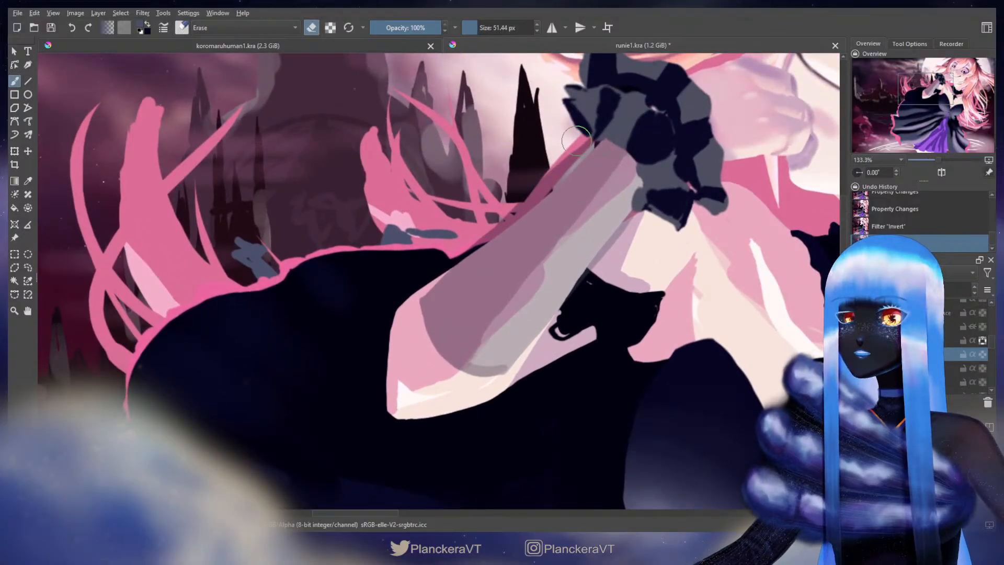
left_click_drag(585, 152, 532, 188)
mouse_move(579, 154)
left_mouse_down()
mouse_move(526, 207)
mouse_move(392, 300)
left_mouse_up()
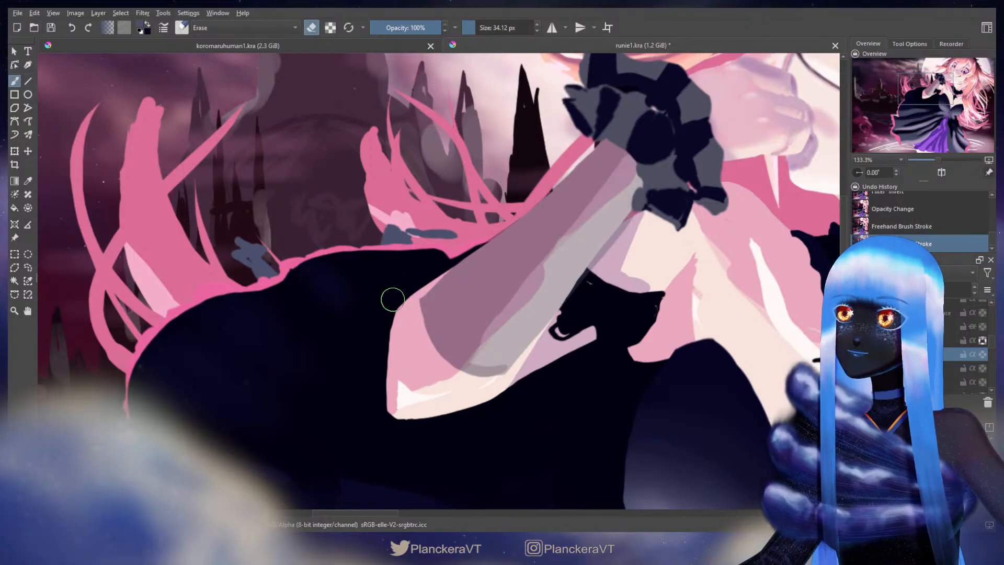
key("e")
key("bracketright")
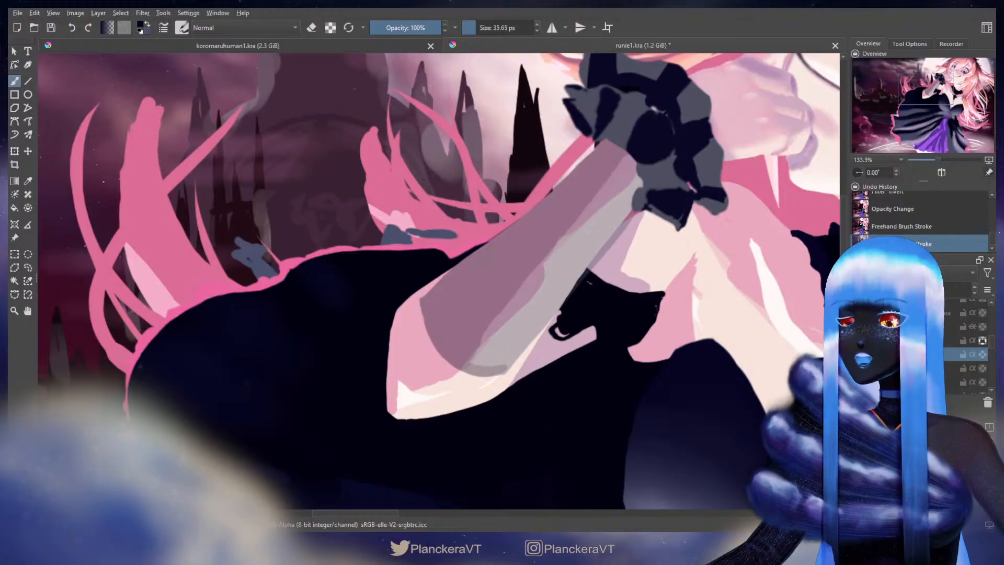
mouse_move(447, 272)
left_mouse_down()
mouse_move(422, 294)
mouse_move(418, 315)
left_mouse_up()
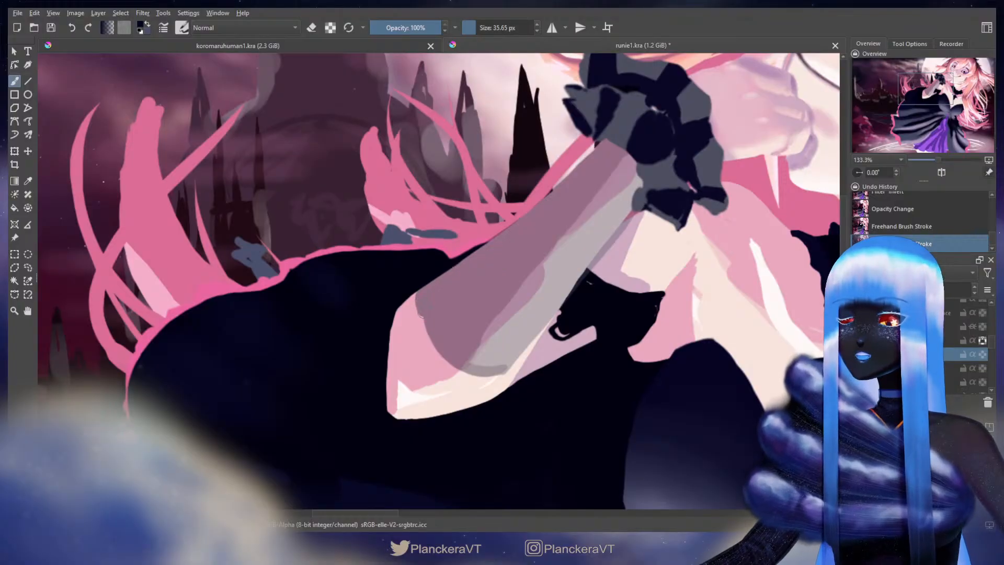
Shorten the glove before the elbow with curved eraser strokes of about 40 px, and refine its inner edge along the forearm
key("e")
key("bracketright")
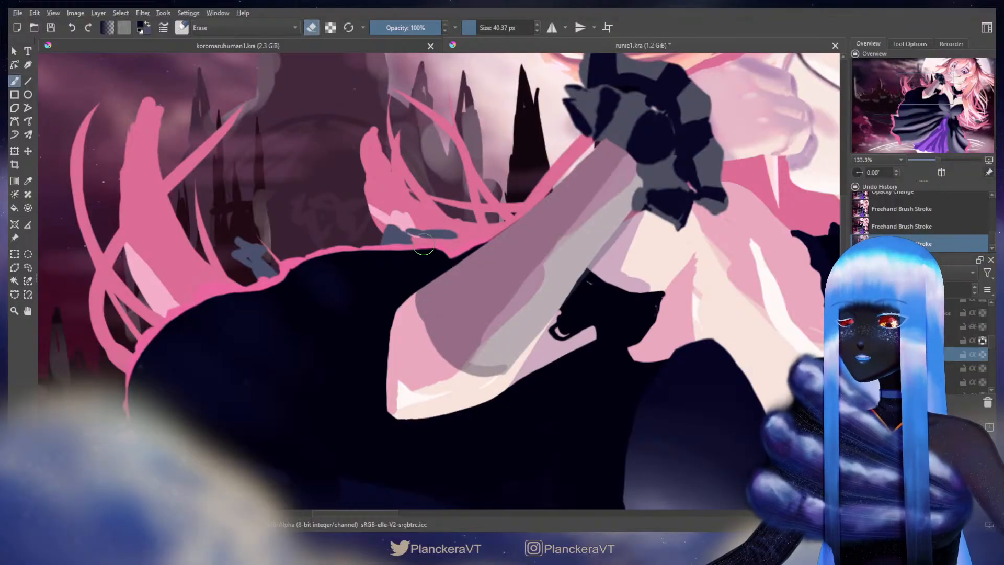
mouse_move(422, 283)
left_mouse_down()
mouse_move(455, 337)
mouse_move(512, 366)
left_mouse_up()
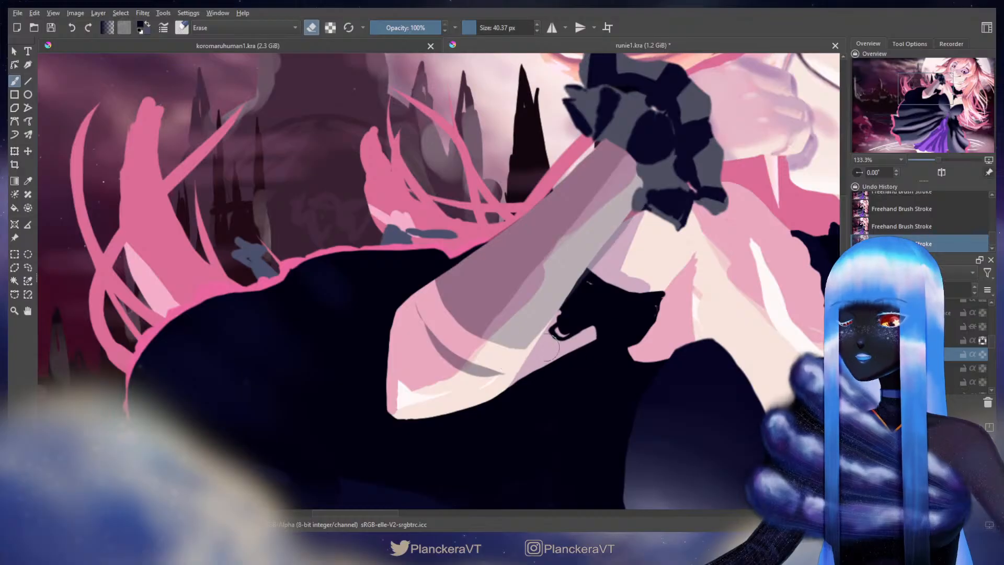
left_click_drag(421, 324, 522, 381)
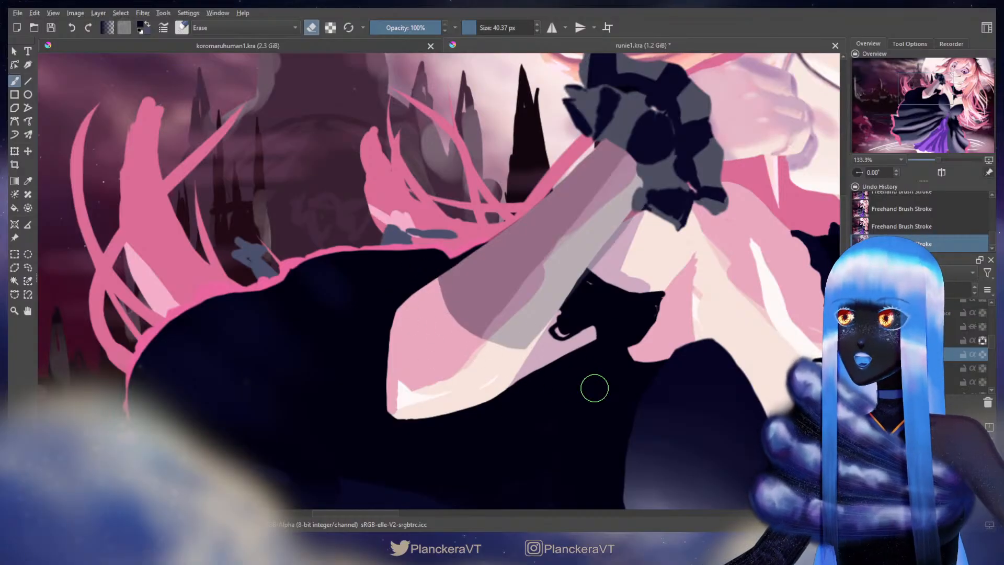
key("e")
key("e")
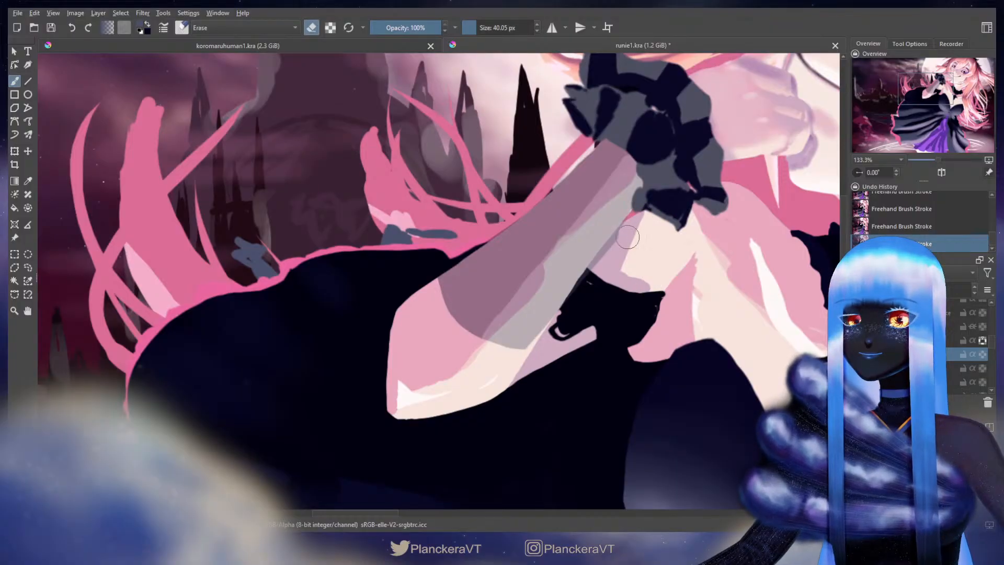
key("e")
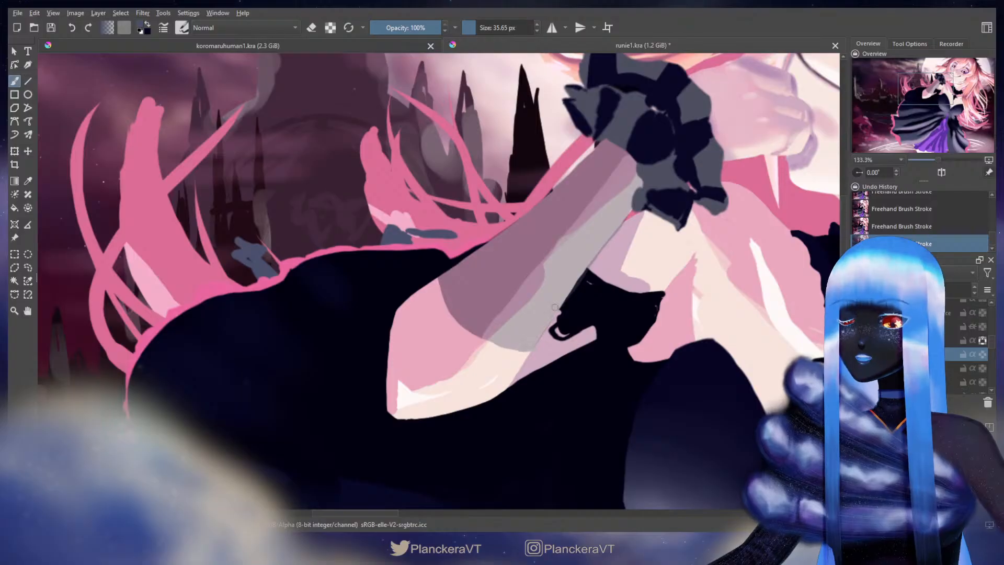
key("e")
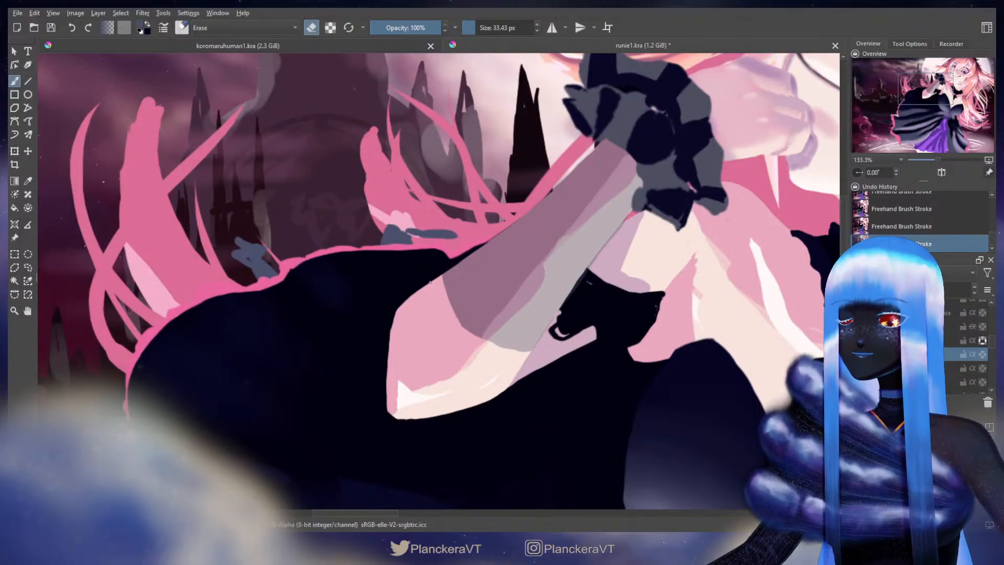
Examine the glove and sleeve design in the reference sheet's front and side views
scroll(591, 369, "down", 4)
left_click_drag(596, 369, 314, 302)
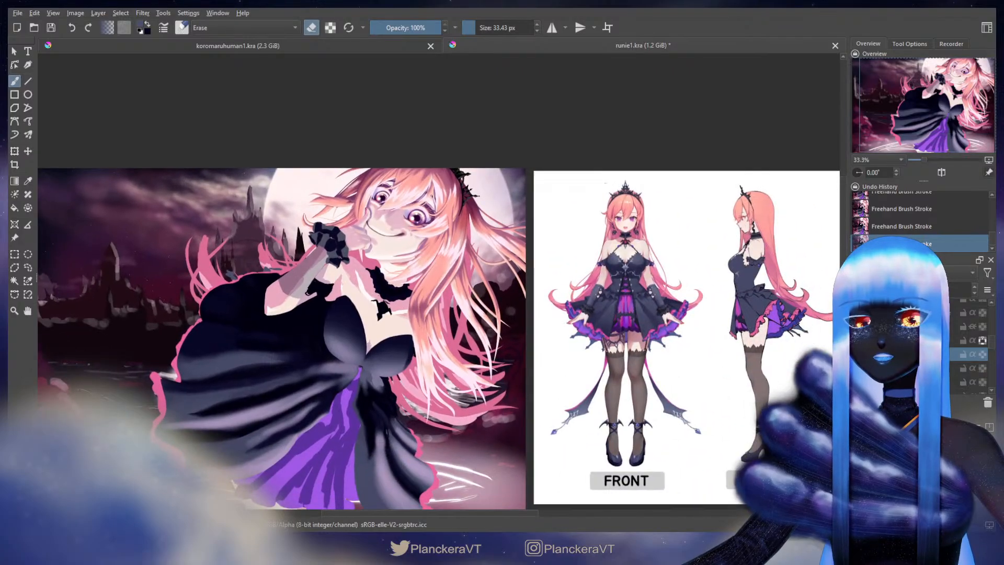
scroll(625, 277, "up", 3)
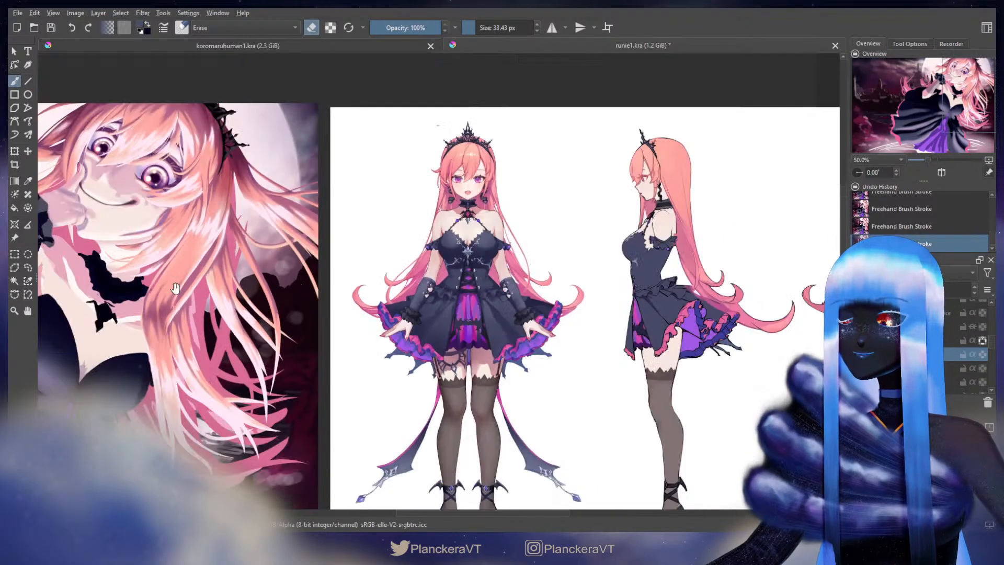
Clean up the long glove's lower edge near the elbow by erasing along it and repainting with the brush
left_click_drag(175, 288, 522, 321)
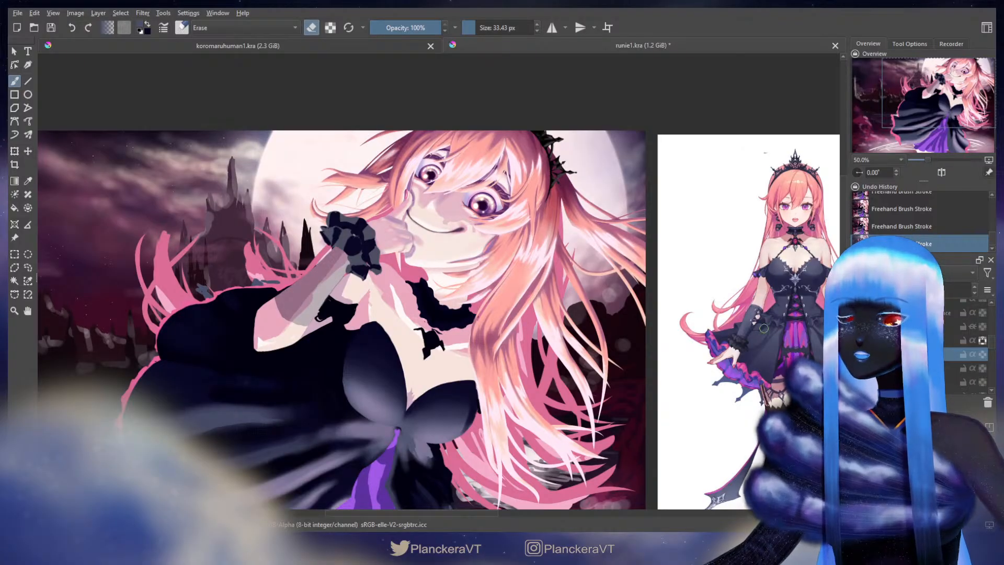
scroll(277, 321, "up", 2)
left_click_drag(277, 321, 387, 349)
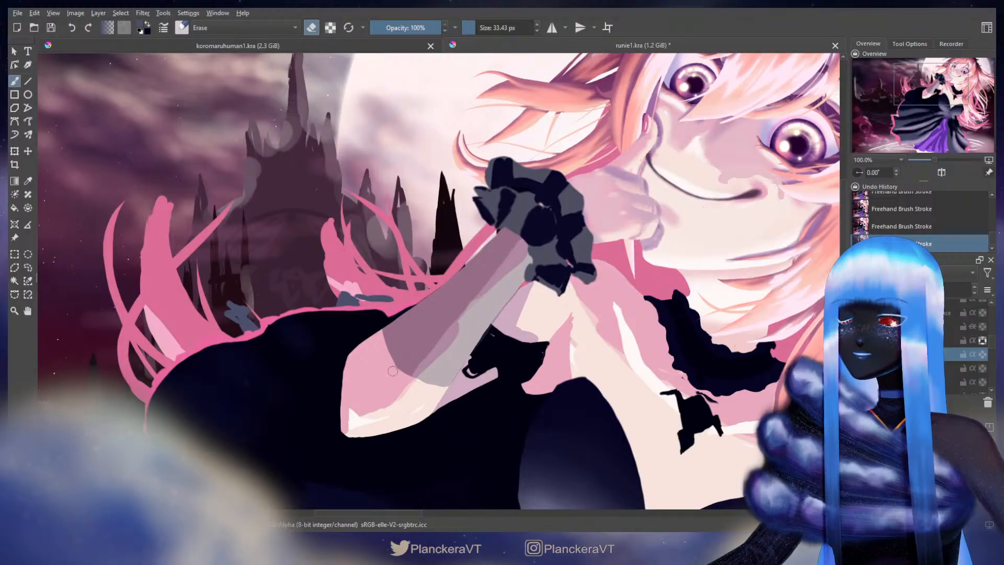
key("e")
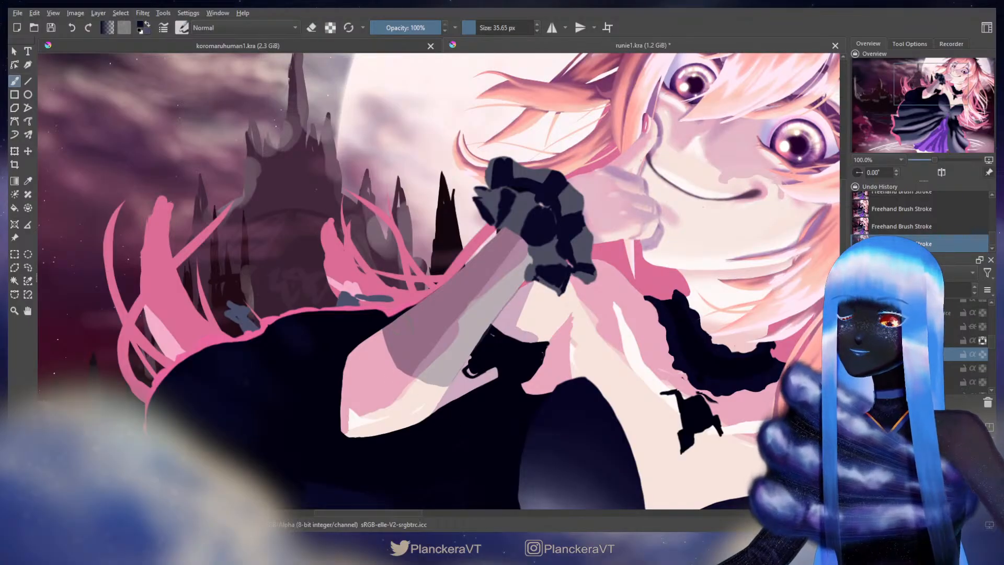
mouse_move(381, 327)
left_mouse_down()
mouse_move(387, 358)
mouse_move(450, 383)
left_mouse_up()
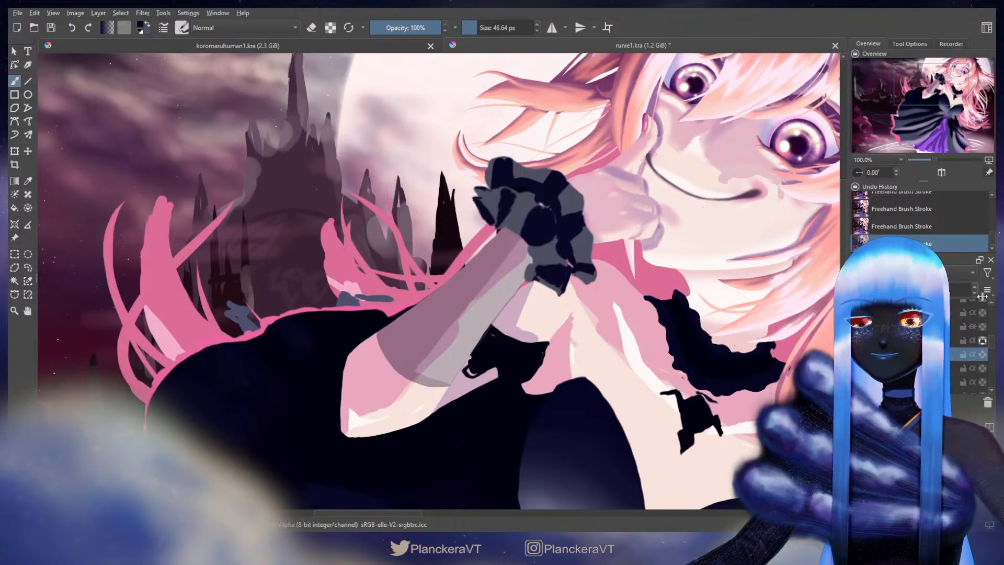
Restore the glove layer to full opacity and check the arm against the whole composition
key("minus")
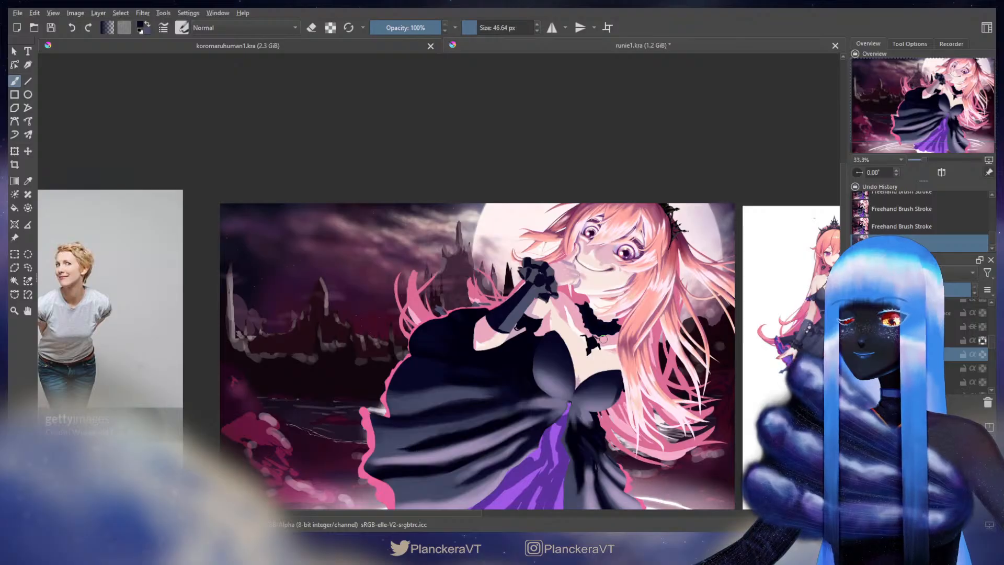
scroll(603, 339, "up", 3)
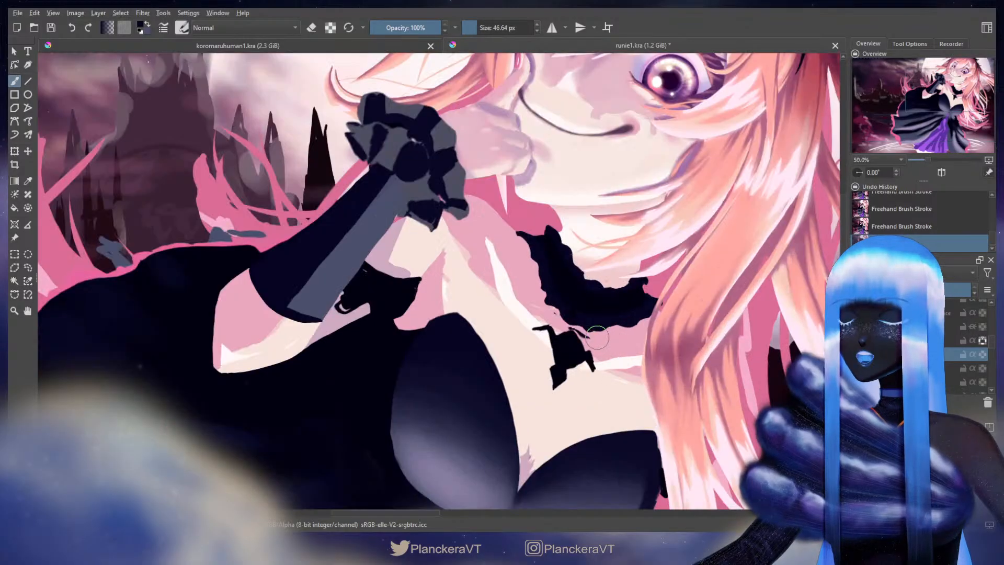
scroll(444, 289, "up", 1)
left_click_drag(387, 253, 616, 368)
scroll(616, 368, "down", 4)
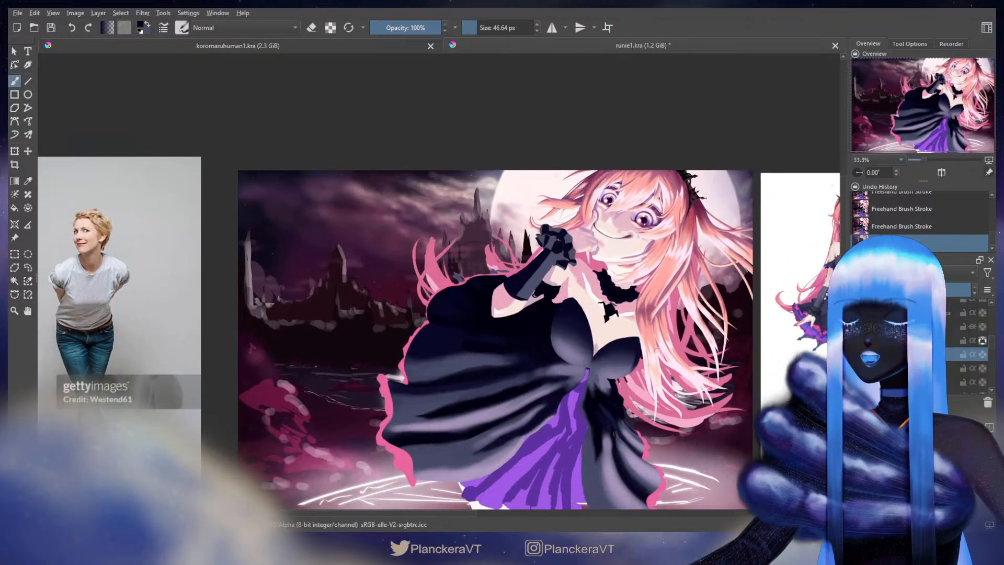
scroll(670, 396, "down", 1)
scroll(671, 397, "down", 1)
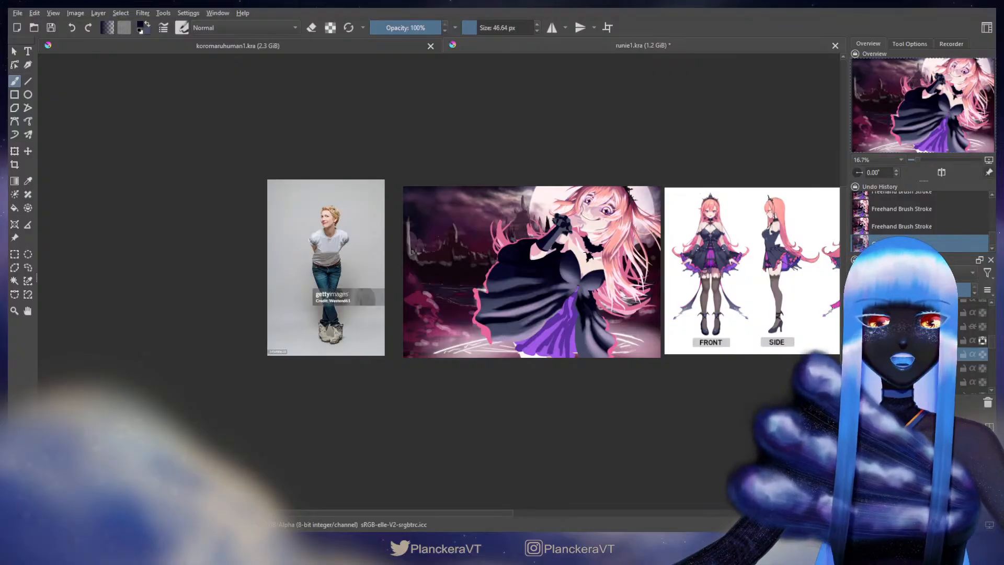
Select the forearm and glove layers together, enlarge them slightly with the Transform tool, and apply
scroll(686, 284, "up", 2)
key("ctrl+t")
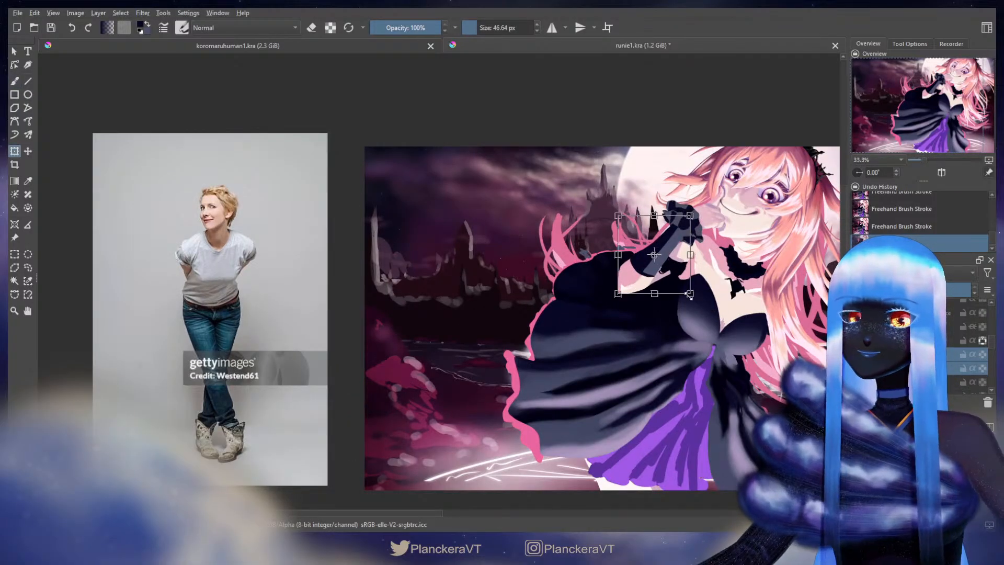
left_click_drag(690, 294, 672, 265)
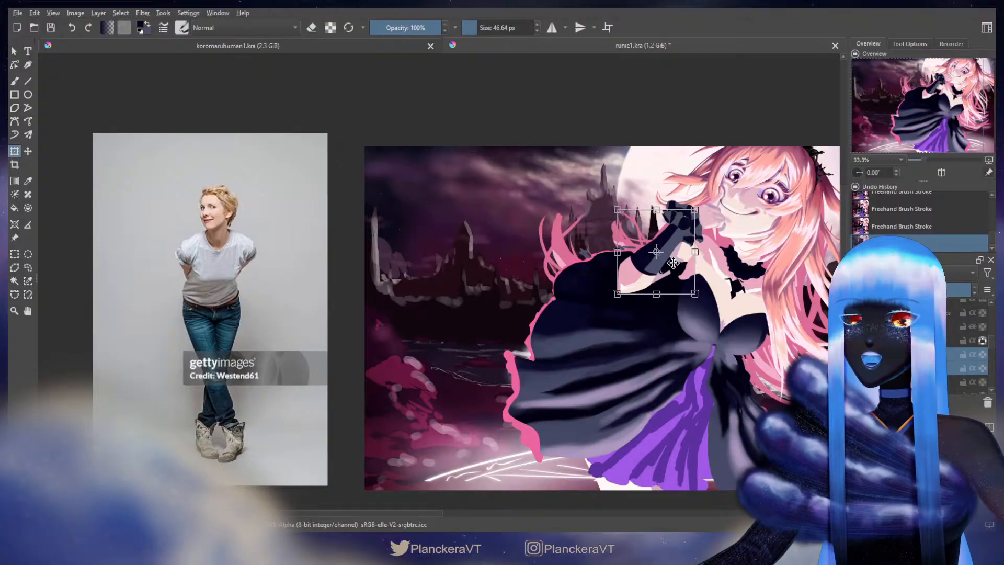
left_click_drag(672, 308, 577, 341)
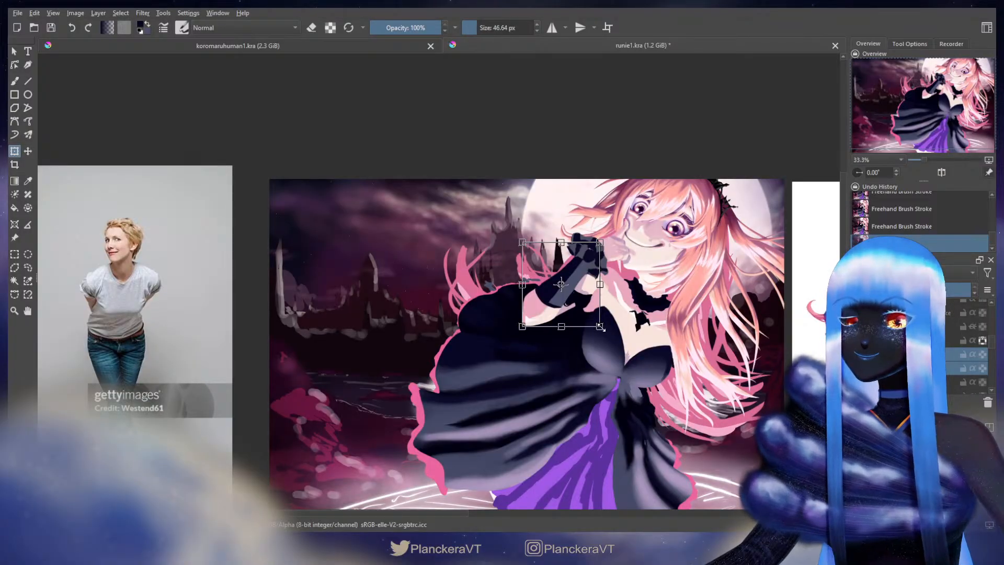
key("Return")
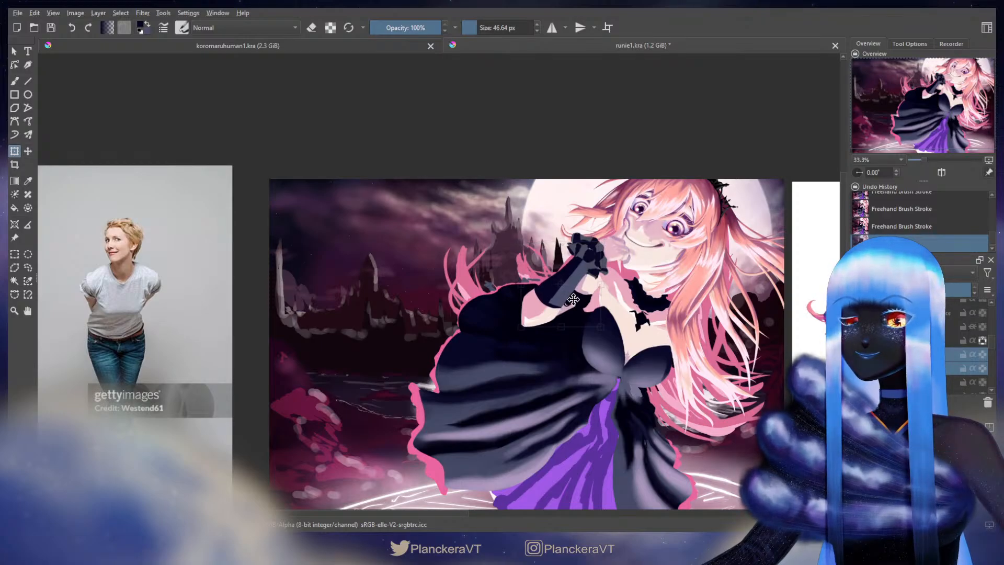
left_click_drag(573, 300, 563, 282)
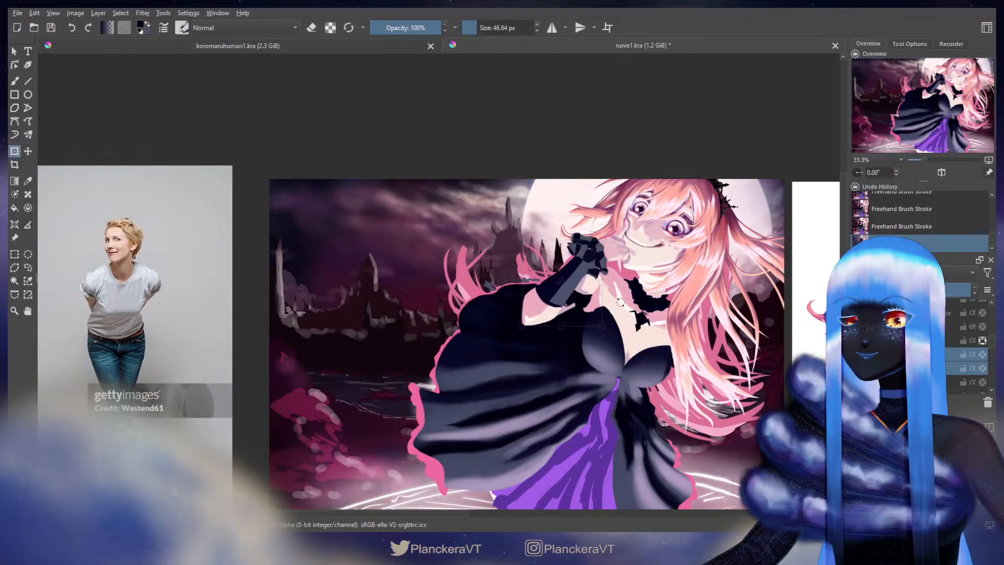
key("Return")
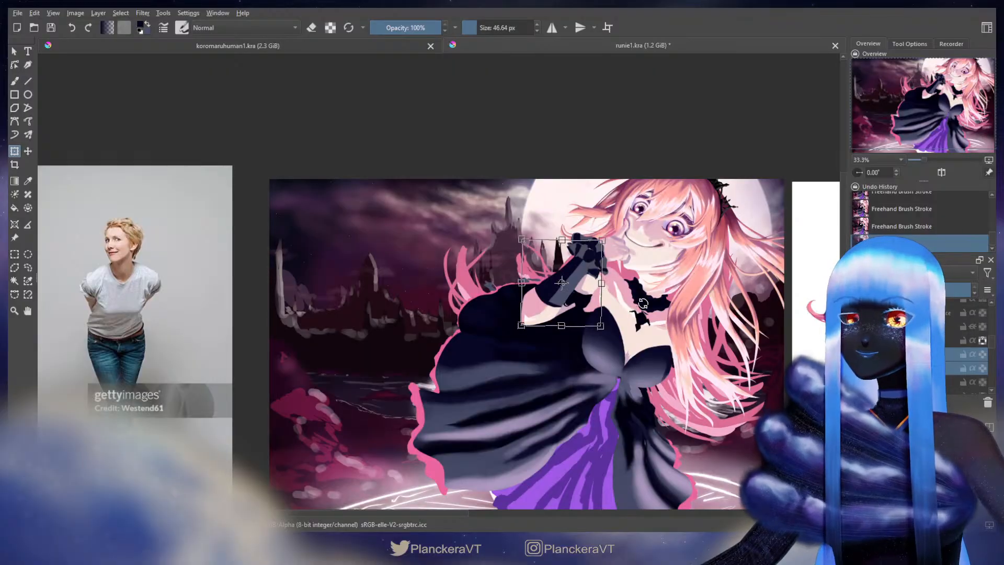
key("b")
Mirror the canvas view and examine the resized arm's proportions in the whole composition
key("minus")
key("minus")
left_click_drag(720, 386, 602, 355)
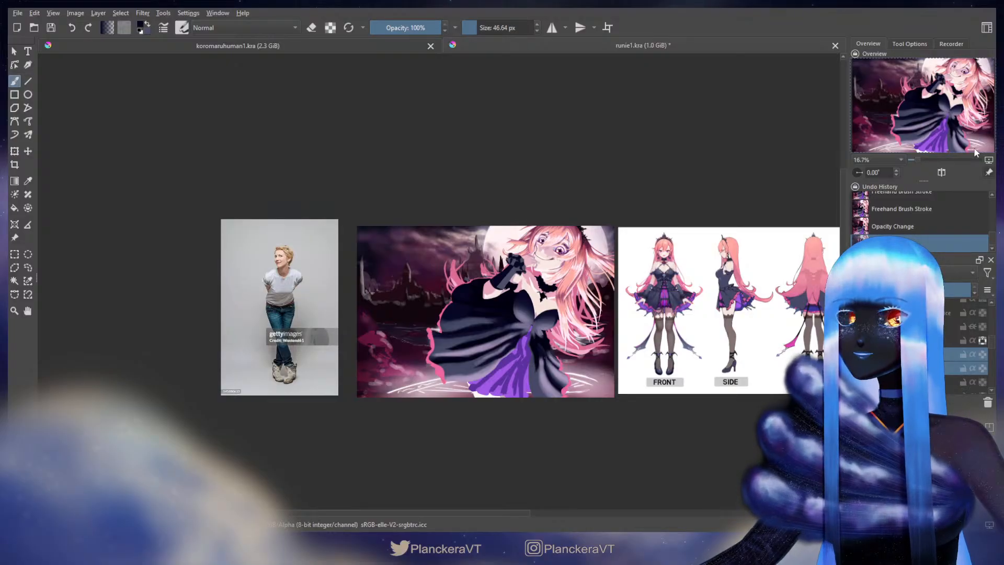
key("m")
left_click_drag(303, 332, 505, 341)
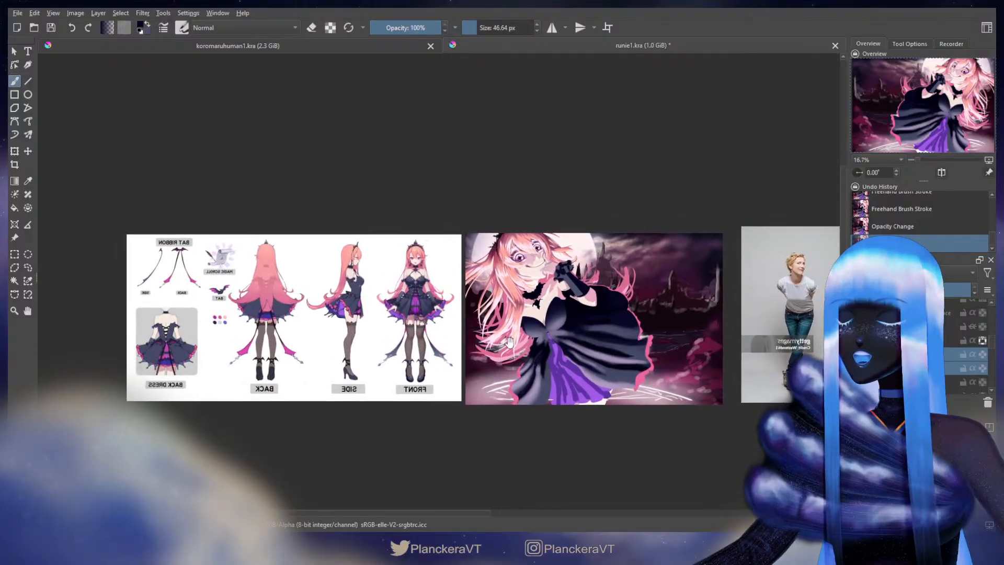
scroll(504, 341, "up", 1)
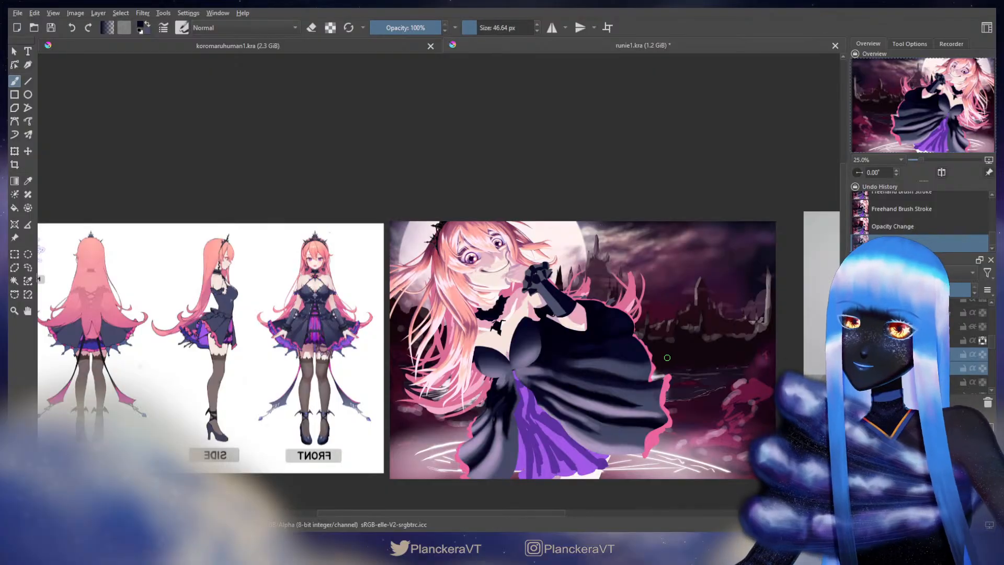
scroll(668, 358, "down", 3)
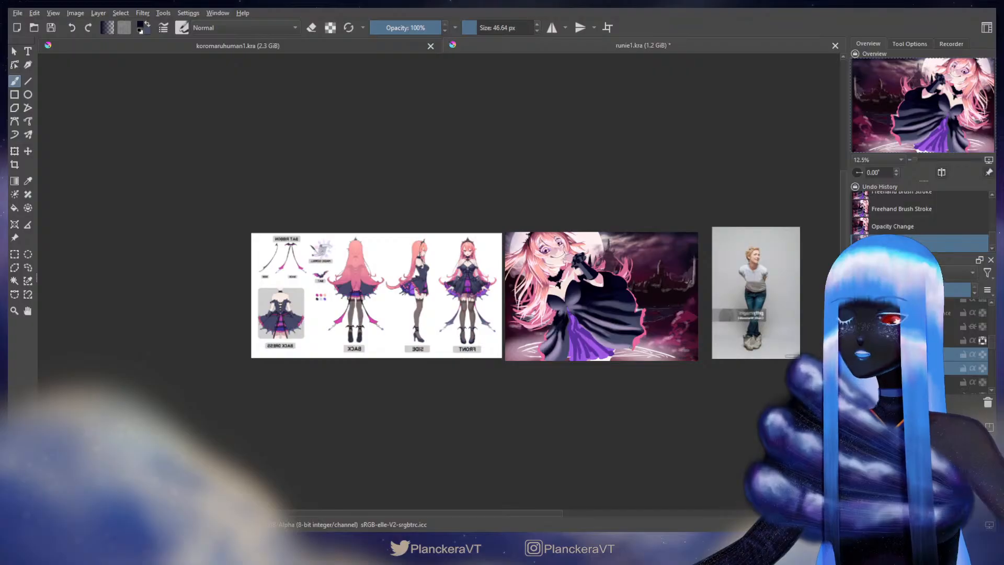
Nudge the forearm and glove layers slightly with the Move tool to reposition the raised arm
scroll(601, 256, "up", 3)
key("t")
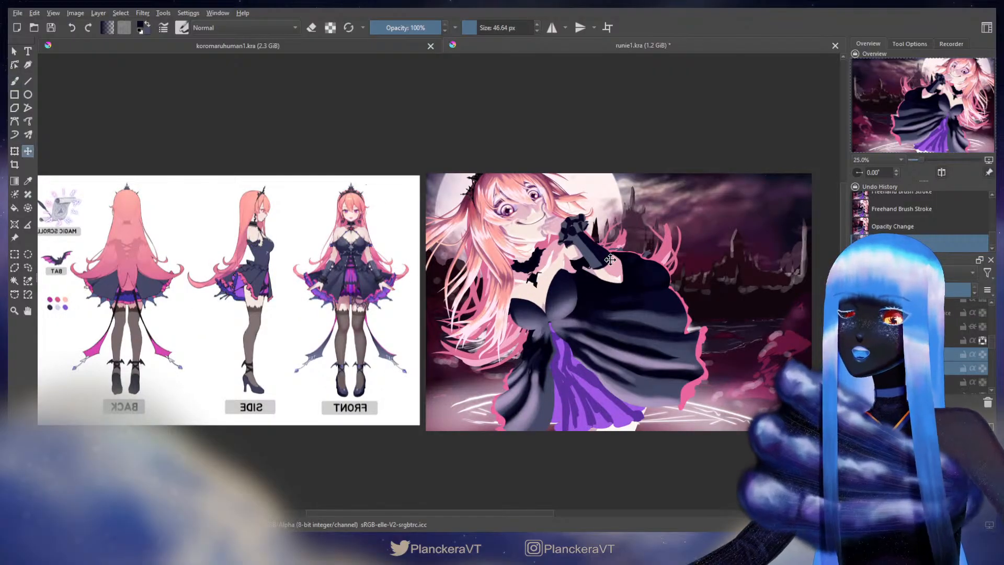
scroll(603, 251, "up", 1)
left_click_drag(602, 251, 608, 254)
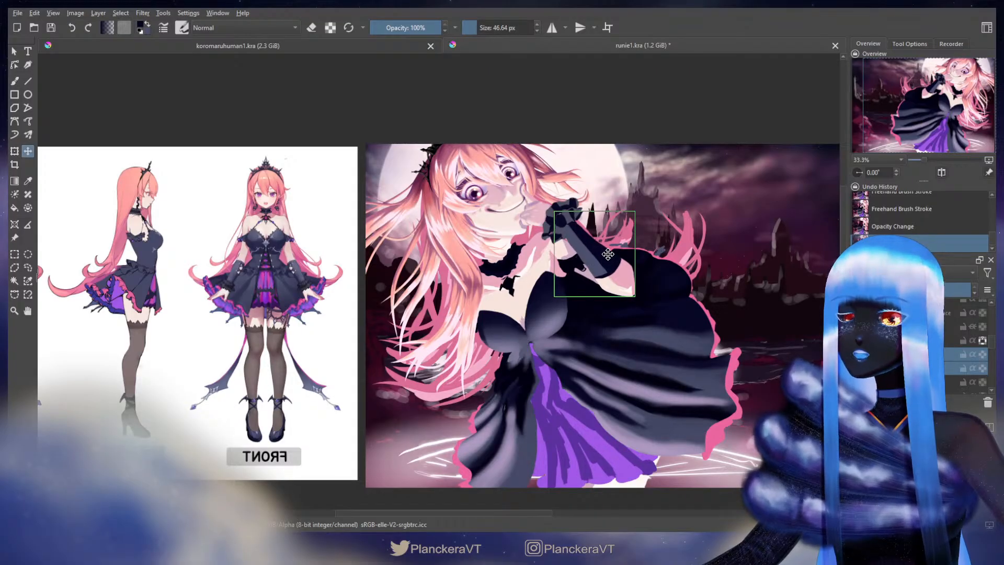
scroll(629, 274, "down", 2)
key("b")
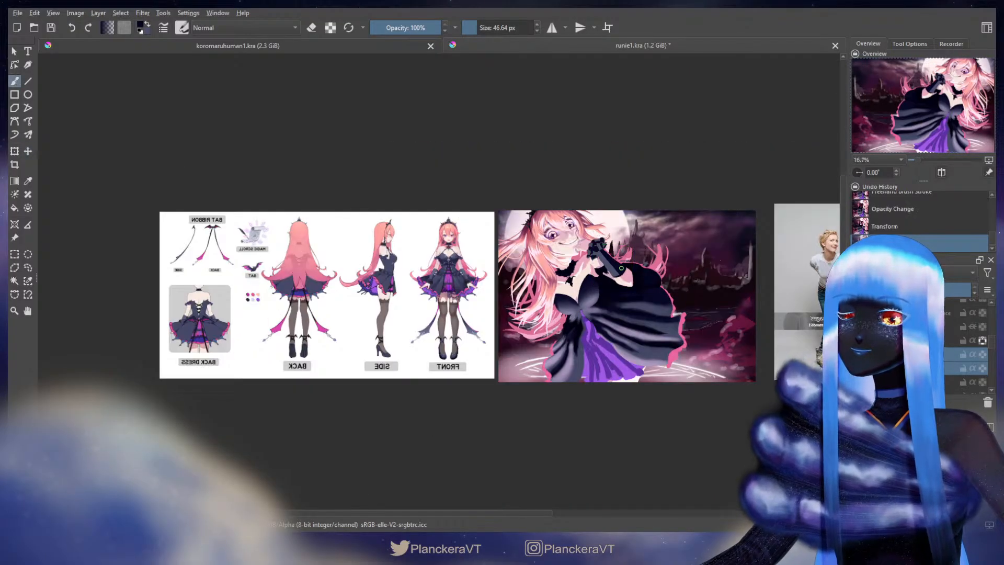
Review the full composition and switch the canvas view back to unmirrored
scroll(674, 297, "down", 1)
left_click_drag(692, 335, 678, 346)
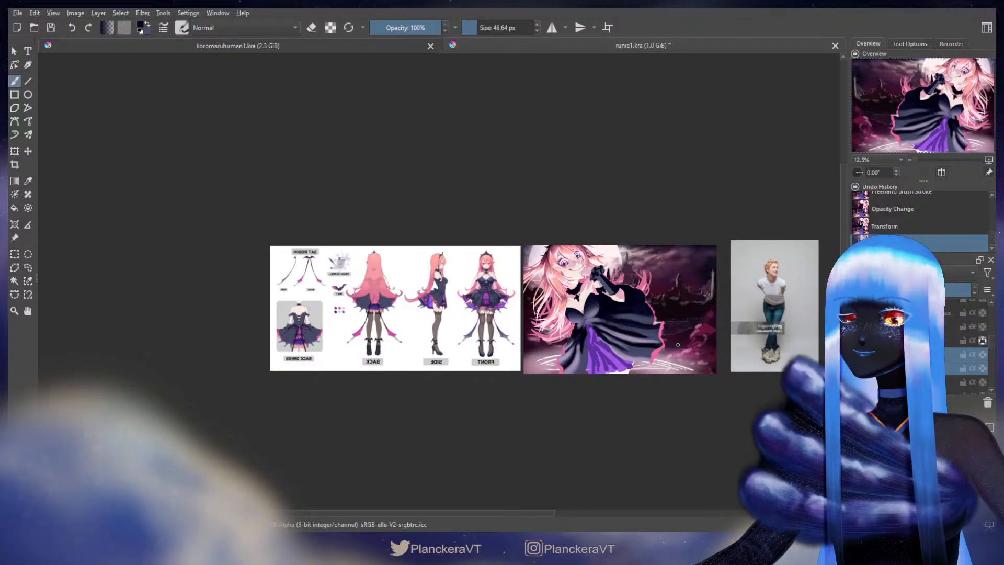
left_click(941, 173)
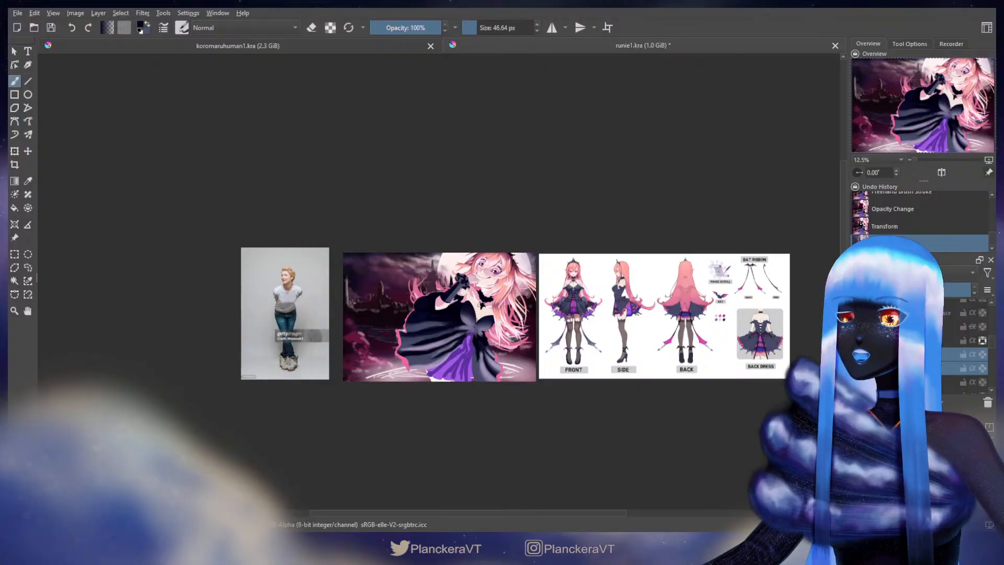
Adjust the forearm and glove's size slightly once more with the Transform tool and check the full picture
scroll(479, 306, "up", 2)
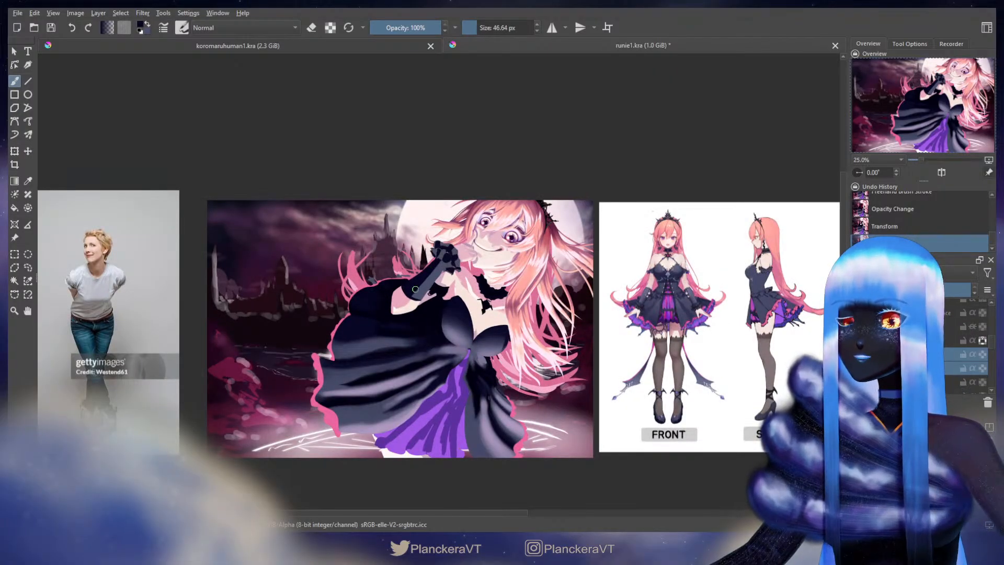
key("ctrl+t")
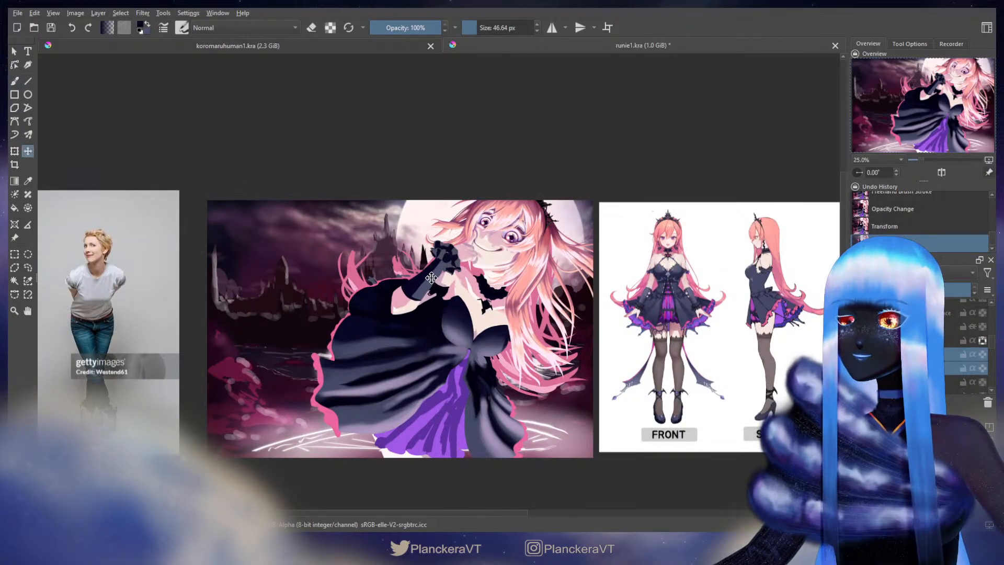
left_click_drag(453, 316, 436, 296)
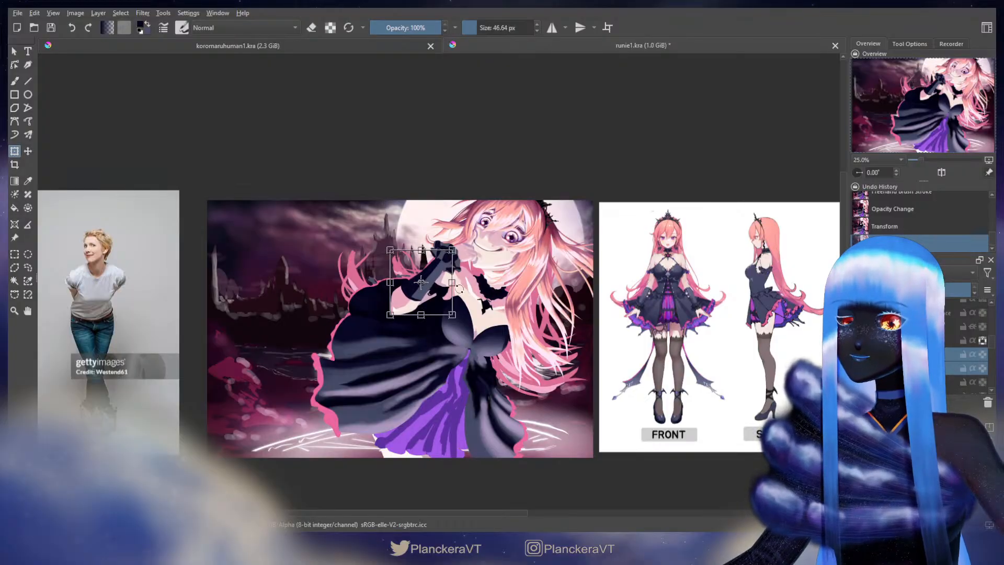
key("b")
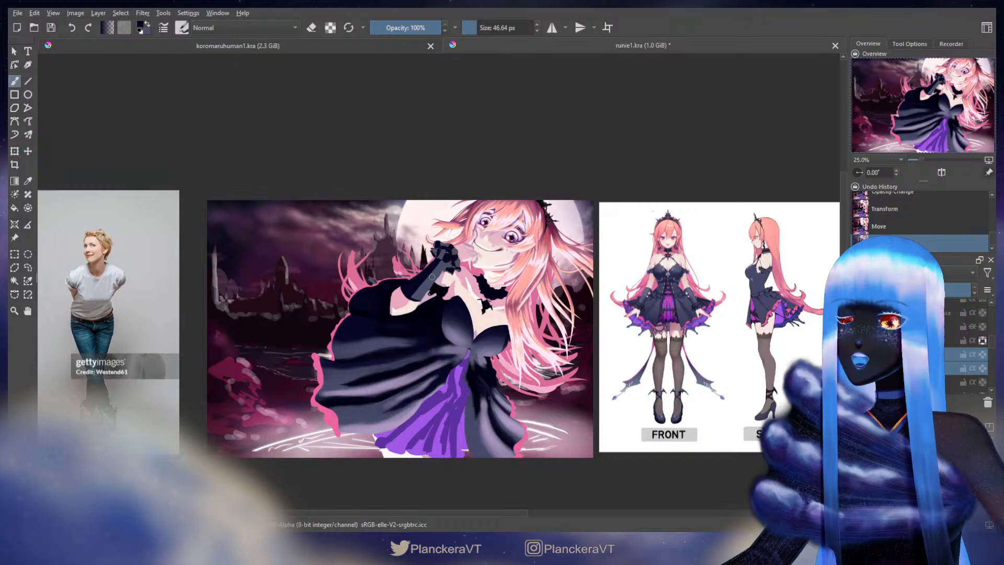
scroll(505, 314, "down", 2)
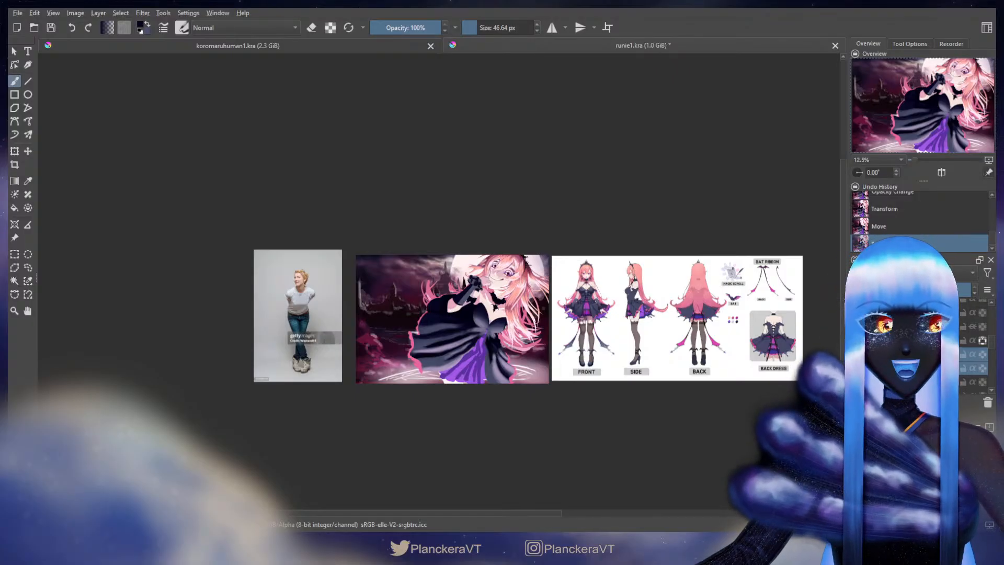
Select the arm's skin layer, sample its pale shadow tone, and paint along the arm's underside below the glove
scroll(968, 340, "down", 1)
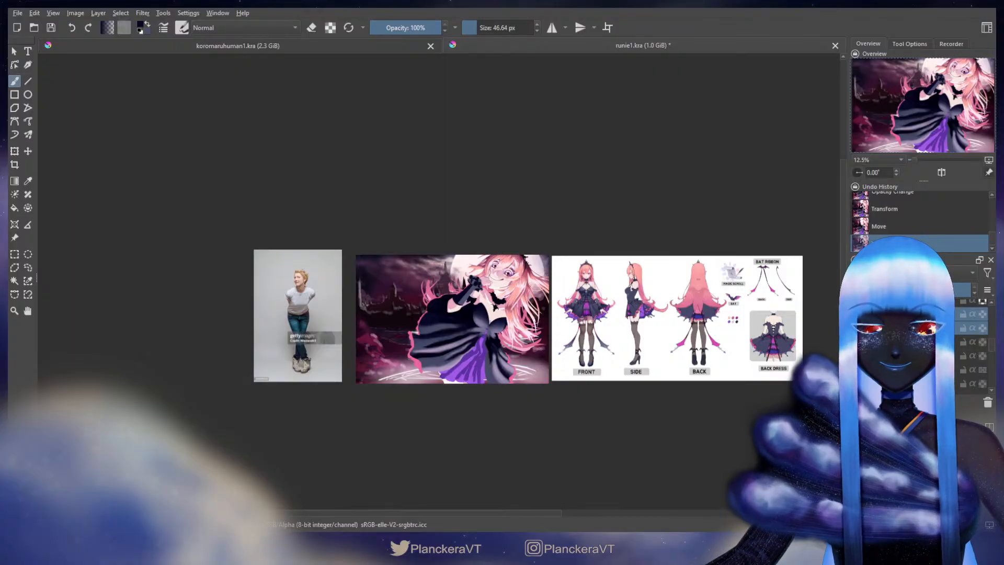
key("plus")
key("plus")
key("plus")
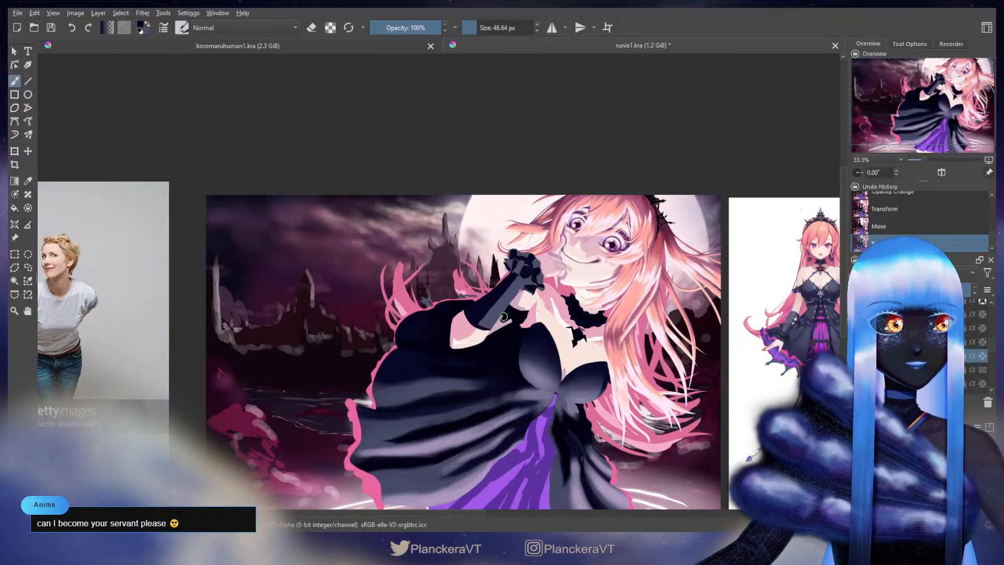
scroll(504, 317, "up", 3)
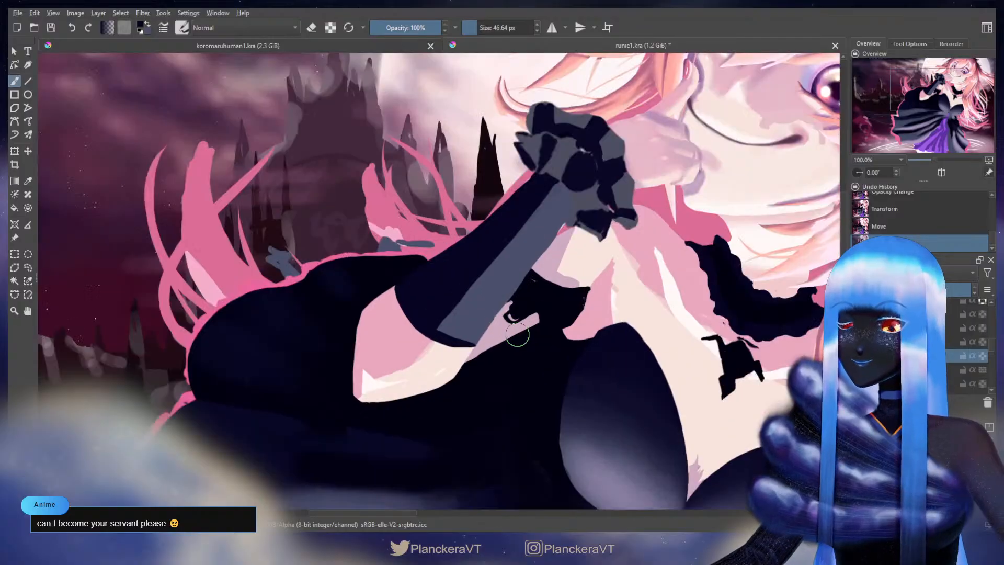
left_click_drag(573, 297, 524, 215)
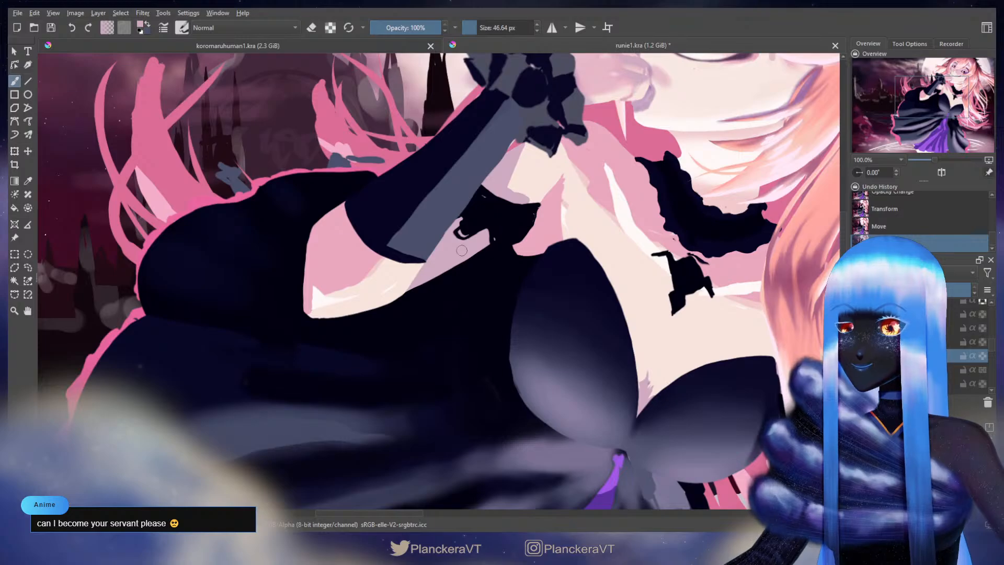
left_click_drag(410, 278, 414, 288)
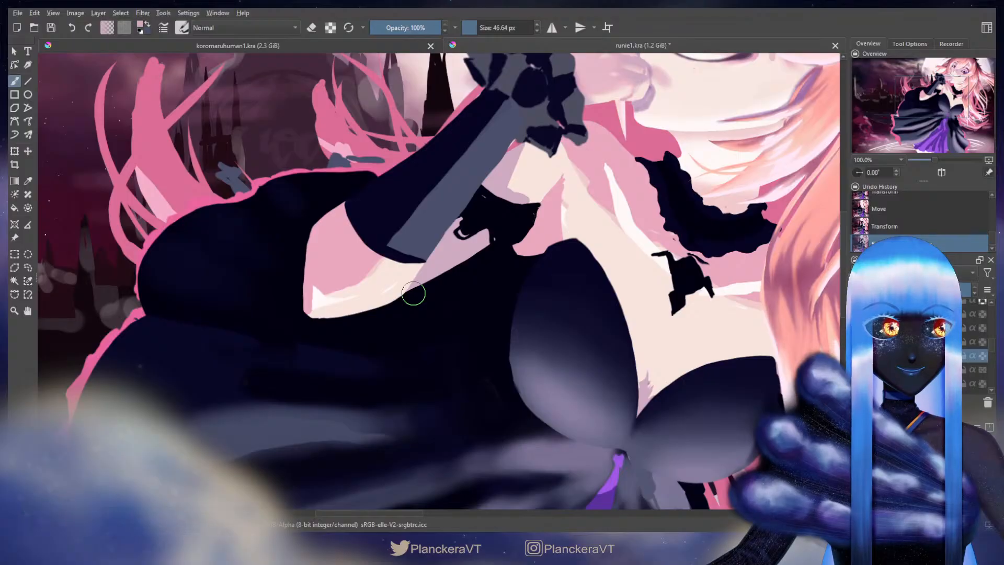
Erase the excess skin paint along the arm's lower edge against the dark dress, then return to normal painting
key("e")
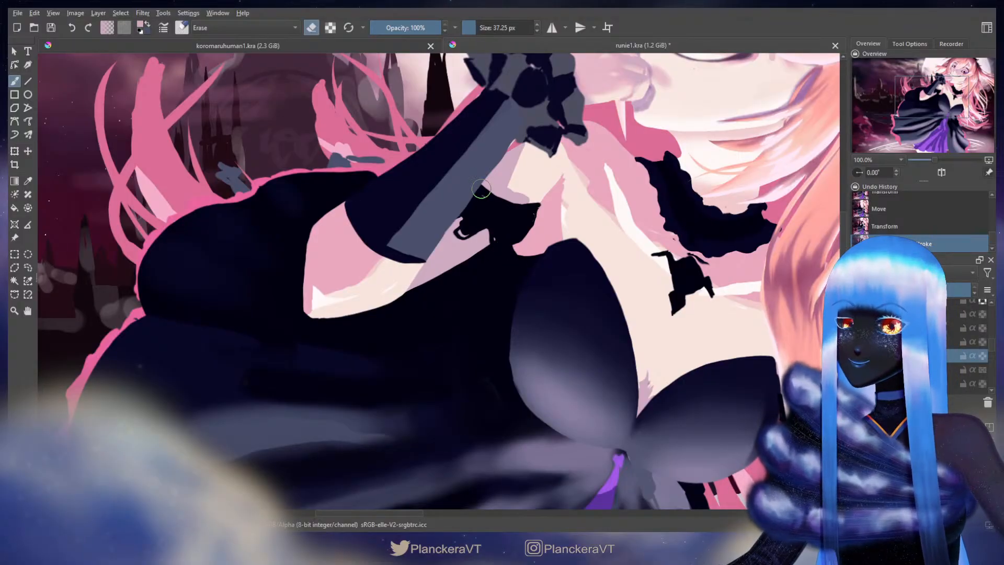
left_click_drag(405, 304, 496, 249)
key("e")
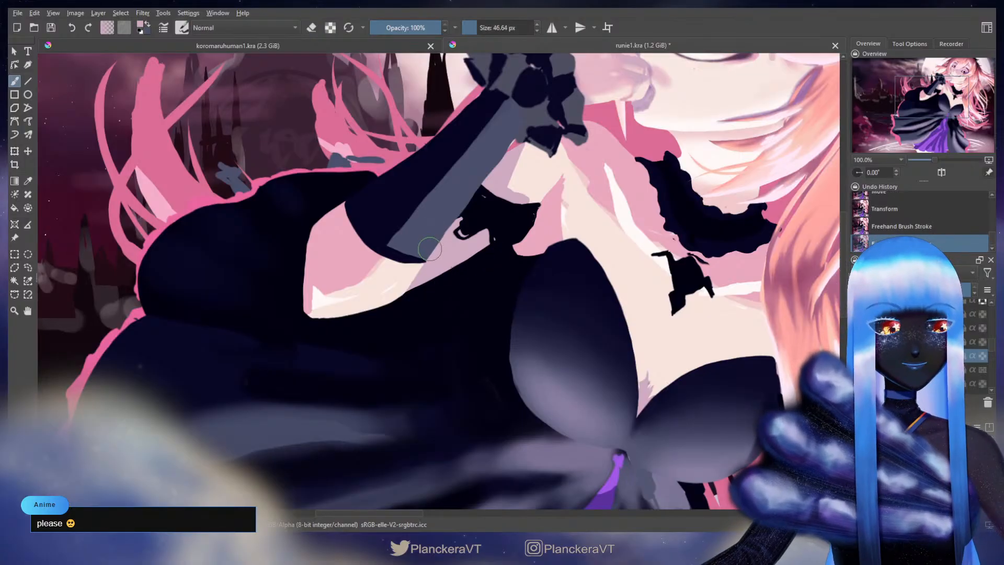
Refine the pale skin highlight along the arm's underside below the glove cuff with a brush of about 40.71 px
left_click_drag(446, 261, 453, 273)
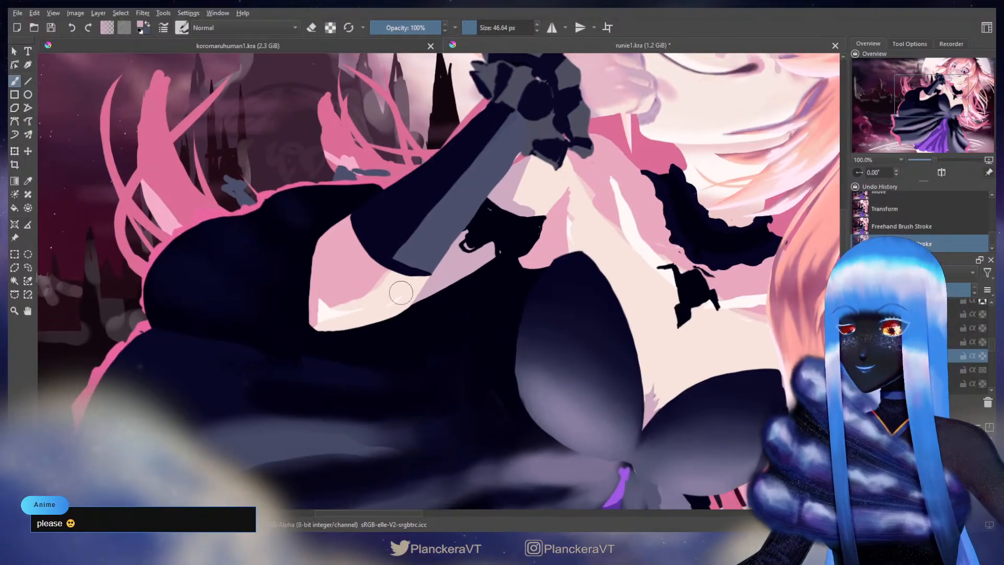
key("[")
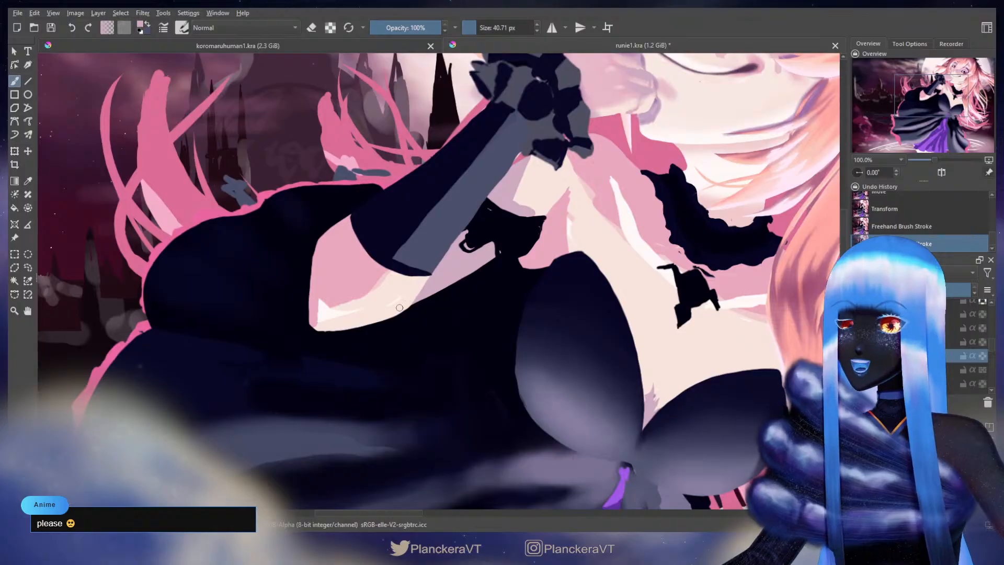
left_click(462, 266)
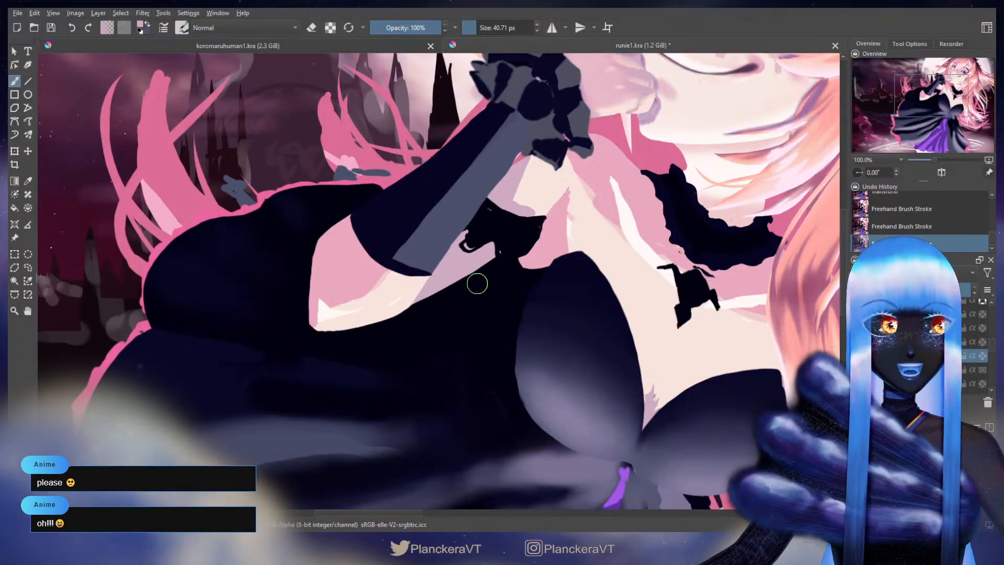
Erase the excess skin paint where the arm's lower edge meets the dark bodice, keeping the eraser at 33.49 px
key("e")
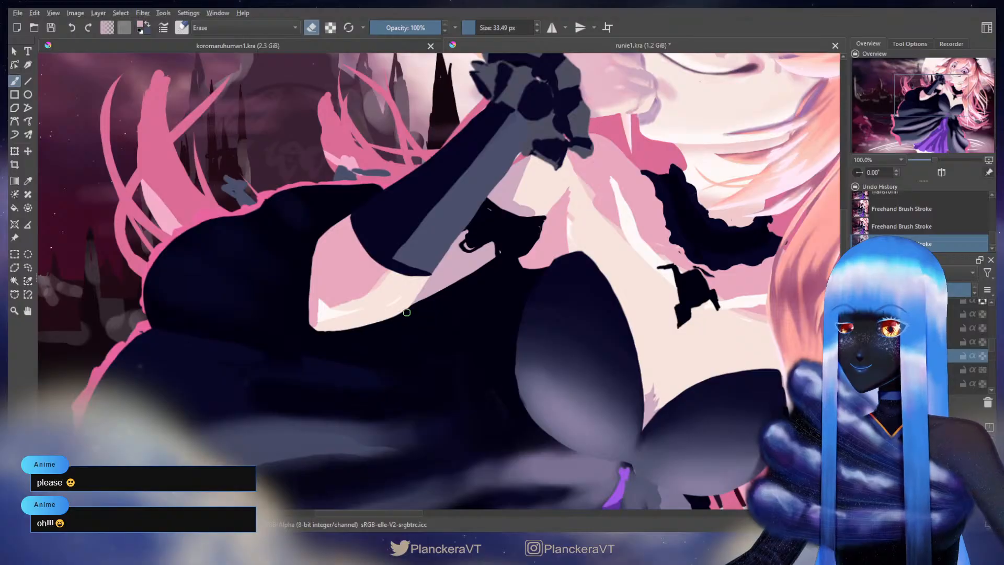
left_click_drag(490, 261, 515, 248)
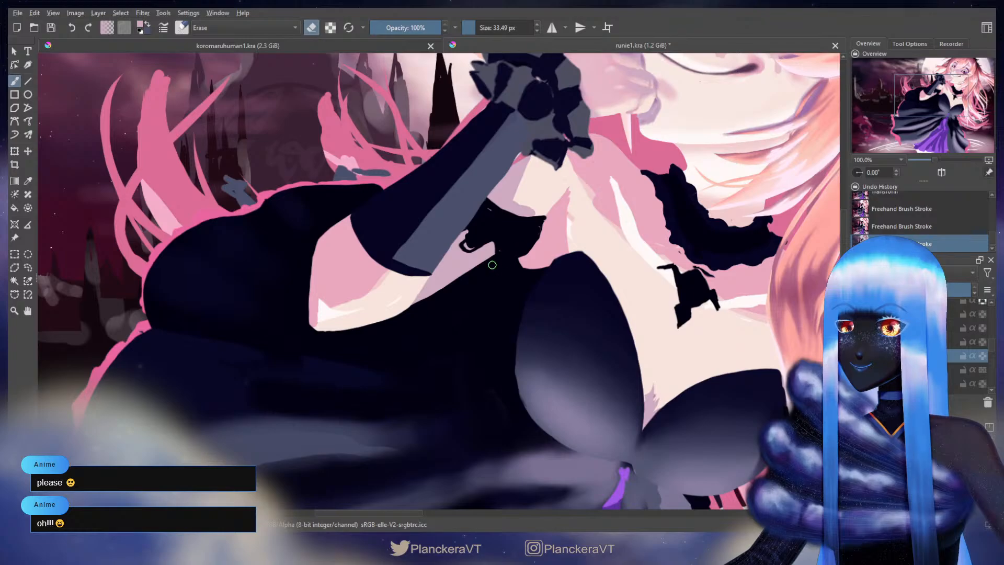
mouse_move(491, 256)
left_mouse_down()
mouse_move(413, 312)
mouse_move(506, 253)
mouse_move(523, 267)
left_mouse_up()
key("e")
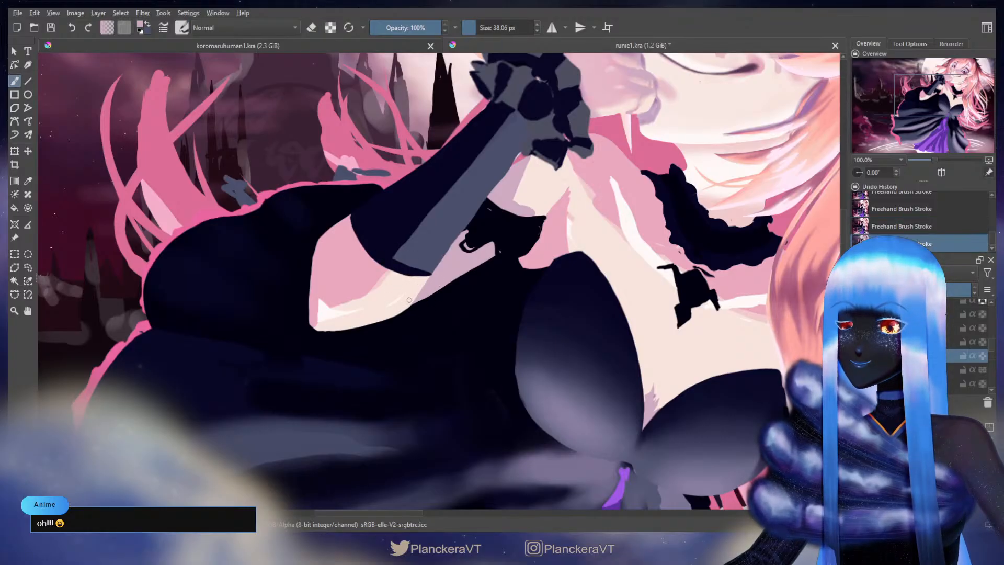
key("e")
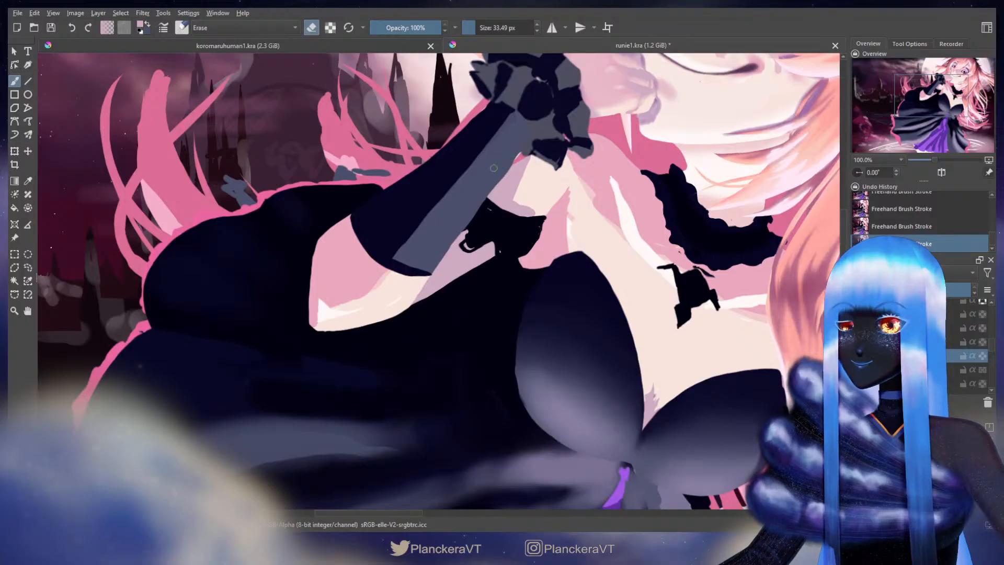
Transform the arm's skin slightly, trim its lower edge with a smaller eraser, and return to normal painting
key("ctrl+t")
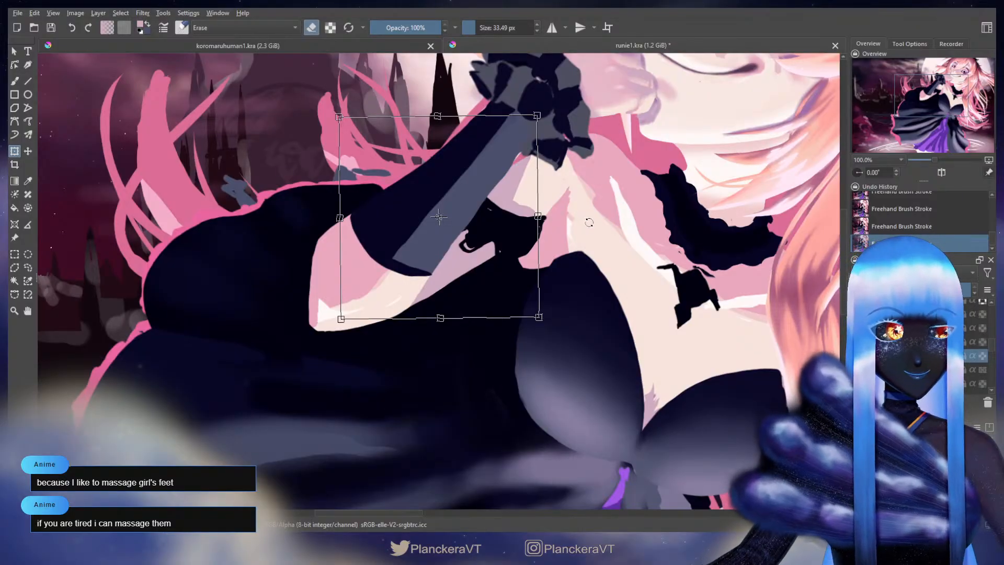
key("b")
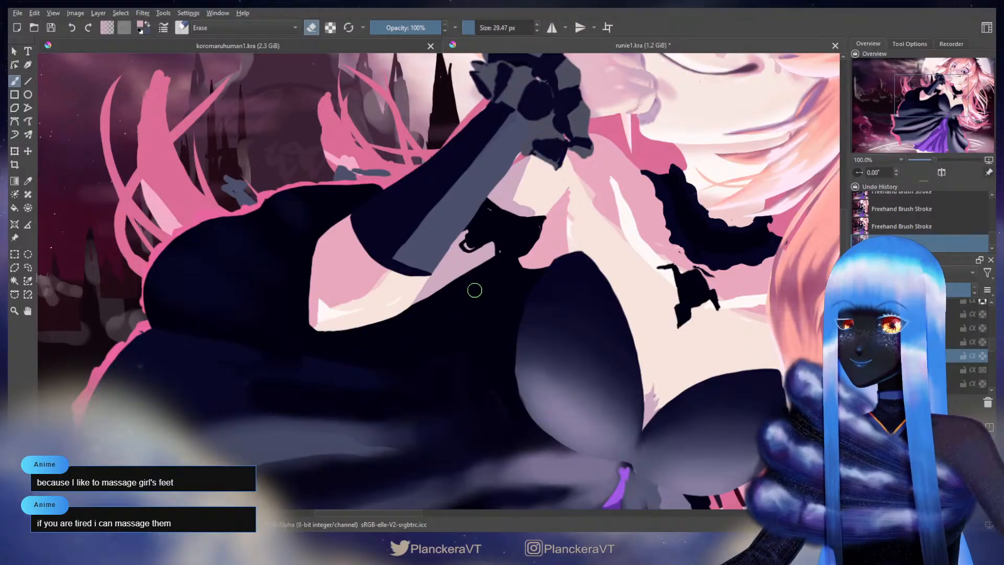
left_click_drag(433, 301, 448, 292)
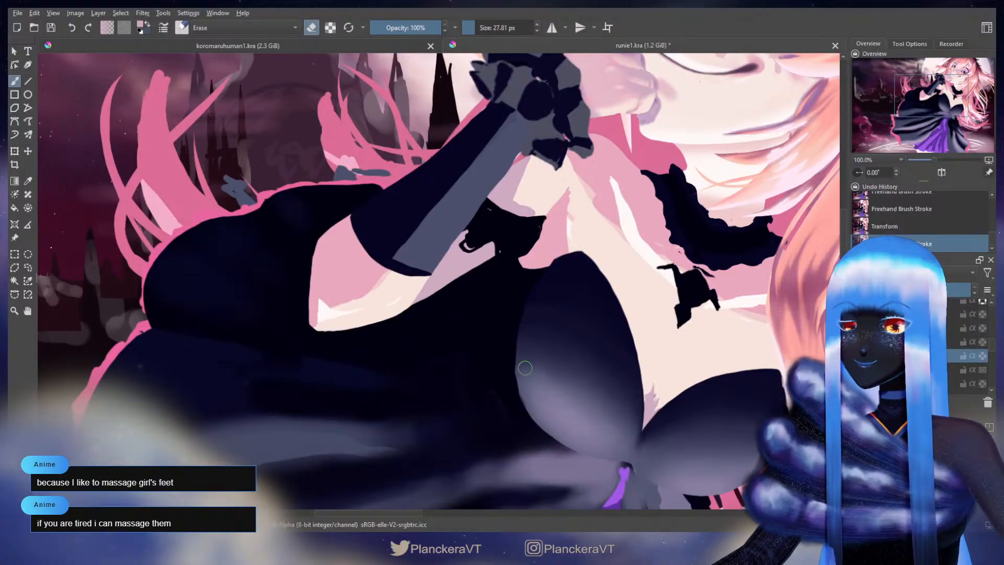
key("e")
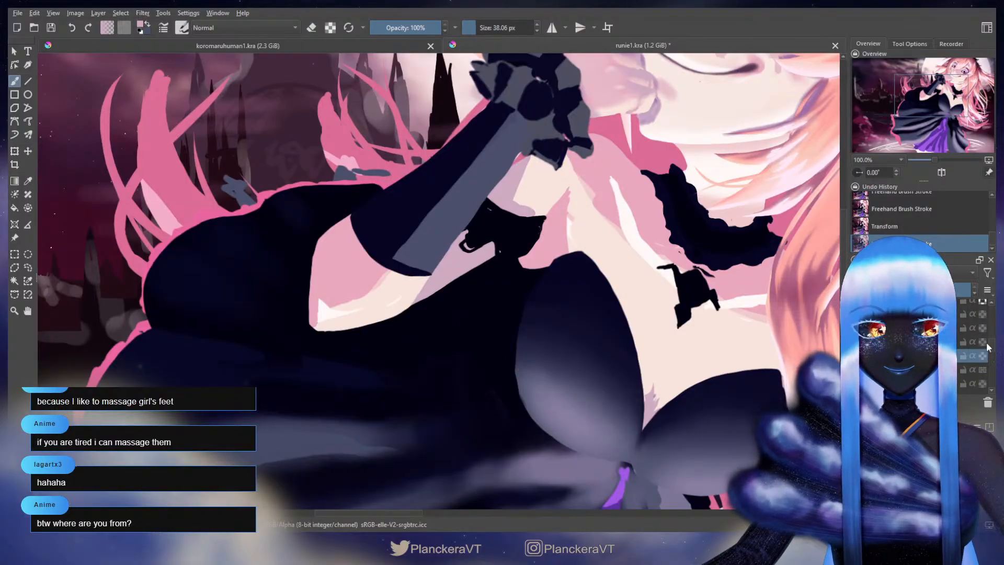
Select the torso's skin layer and repaint the border between pink shadow and pale skin beside the black strap
scroll(993, 348, "down", 2)
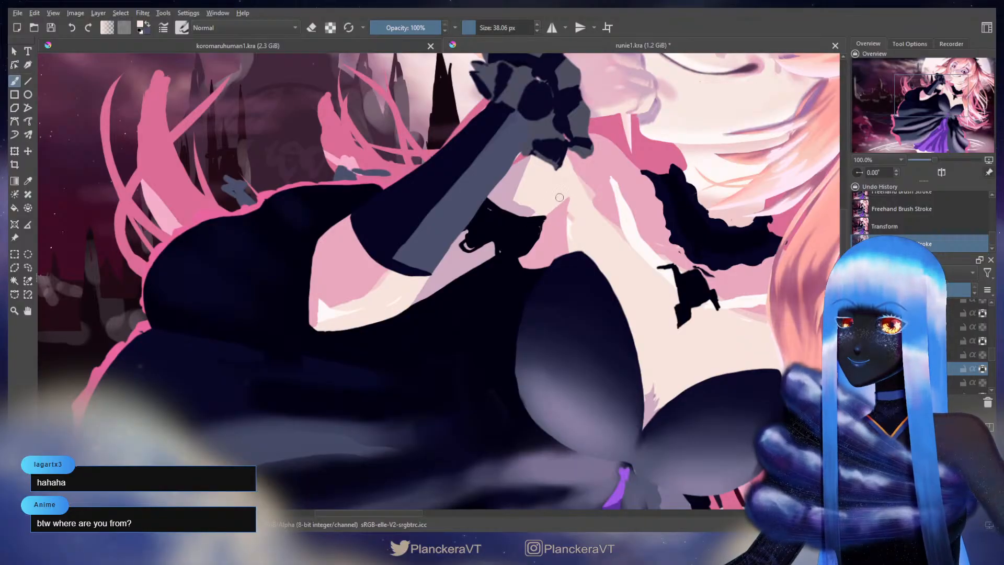
mouse_move(534, 222)
left_mouse_down()
mouse_move(562, 196)
mouse_move(541, 223)
left_mouse_up()
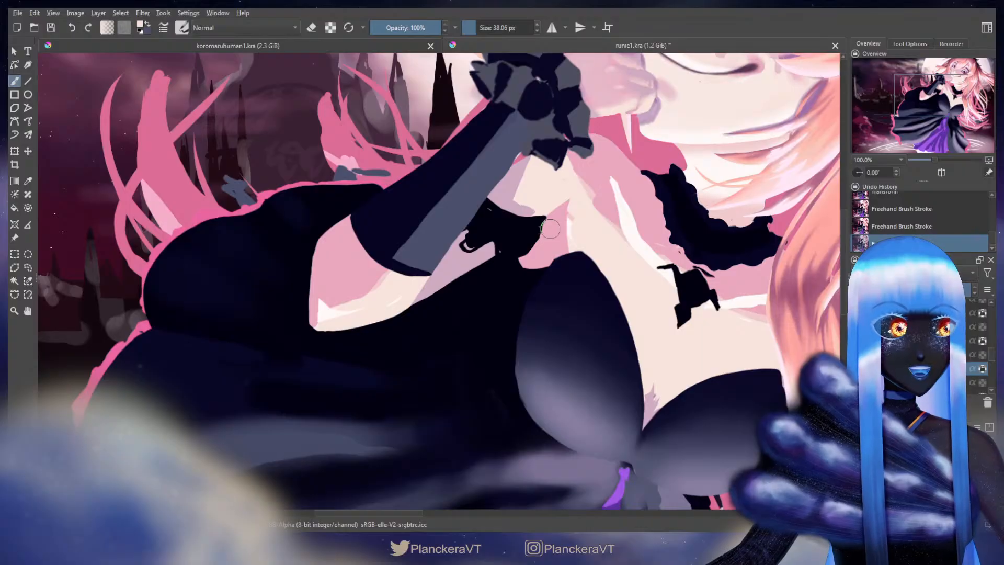
mouse_move(550, 230)
left_mouse_down()
mouse_move(560, 254)
mouse_move(545, 237)
mouse_move(555, 236)
left_mouse_up()
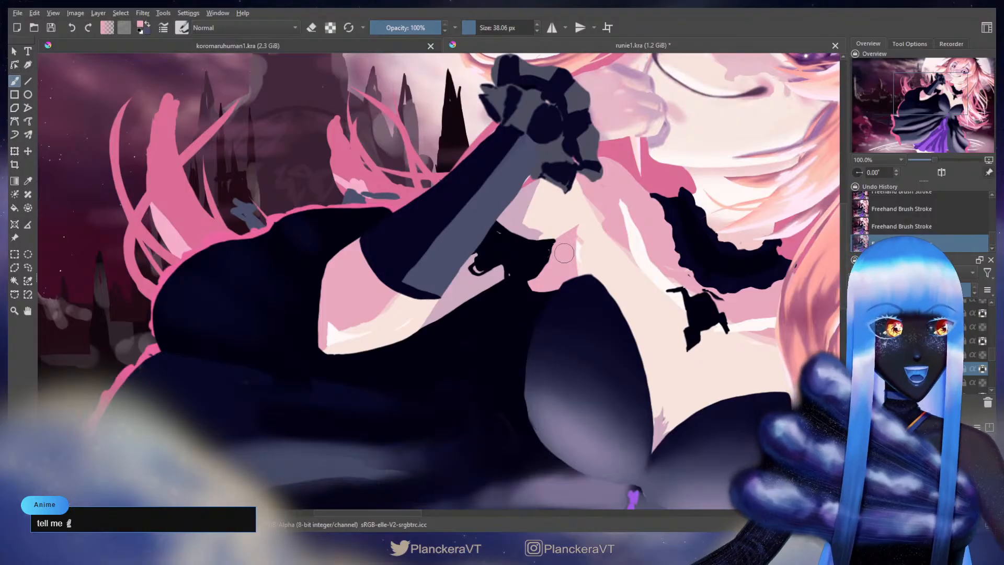
left_click_drag(562, 245, 557, 246)
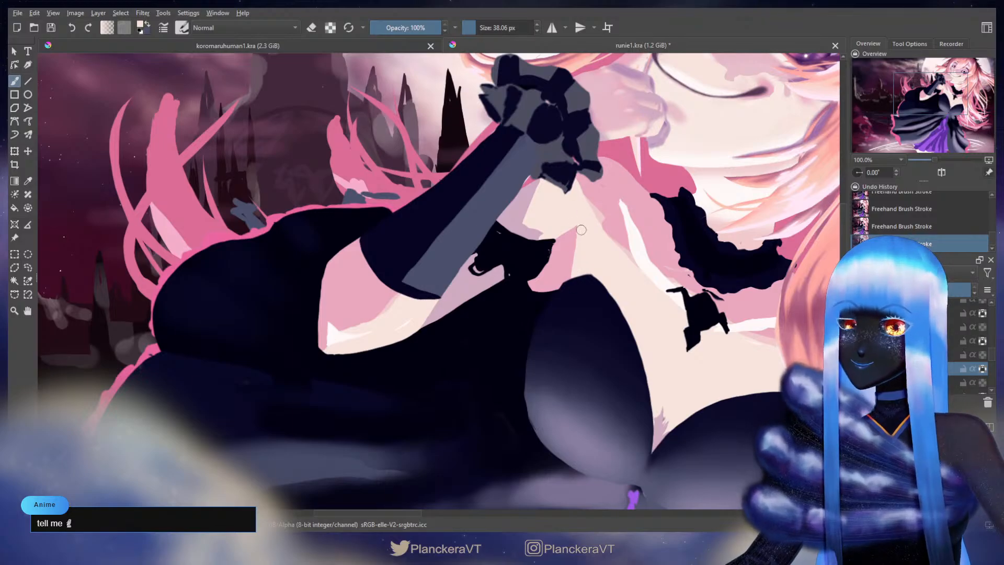
mouse_move(588, 249)
left_mouse_down()
mouse_move(583, 225)
mouse_move(586, 251)
mouse_move(585, 230)
mouse_move(576, 229)
mouse_move(546, 265)
mouse_move(559, 248)
left_mouse_up()
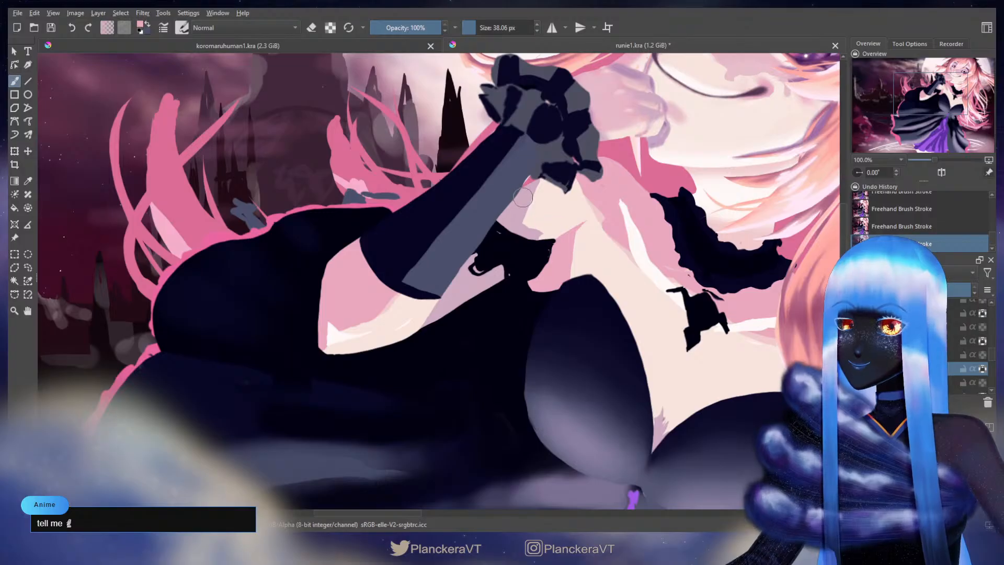
Erase stray torso skin paint along the glove's inner edge between the wrist and the black strap
key("e")
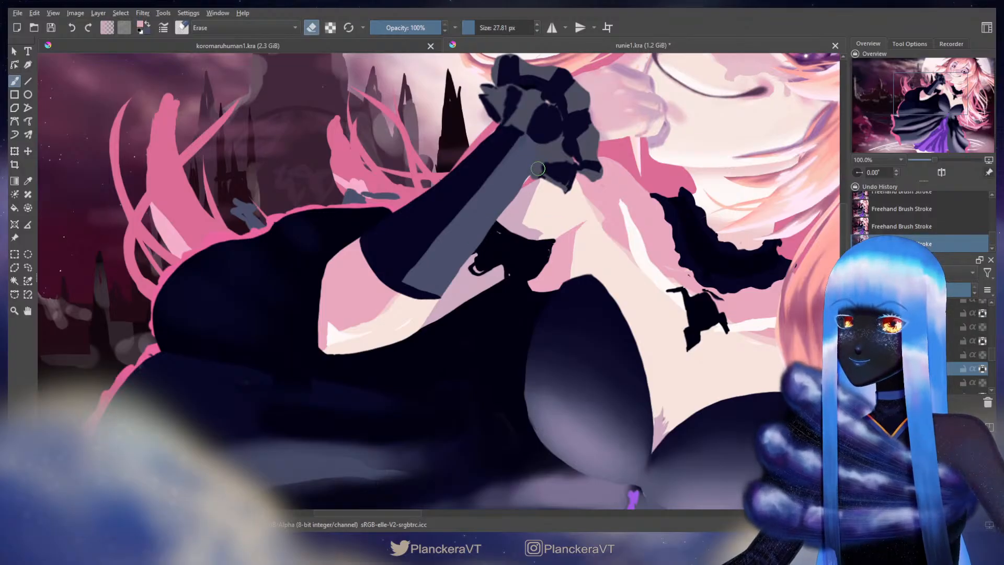
mouse_move(499, 248)
left_mouse_down()
mouse_move(502, 227)
mouse_move(529, 210)
left_mouse_up()
left_click_drag(495, 268, 491, 271)
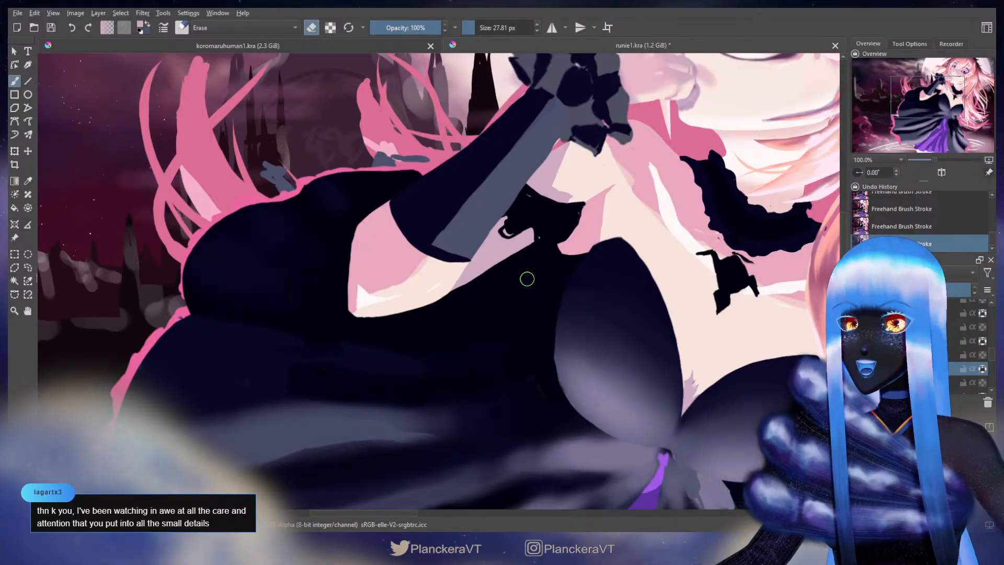
left_click_drag(634, 204, 586, 295)
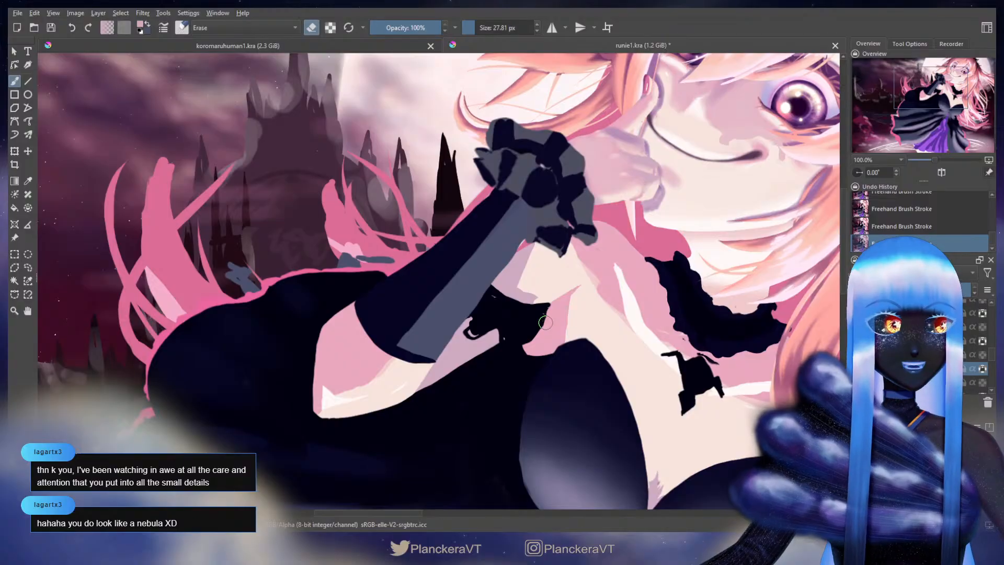
Compare the arm and torso skin layers, then clean the torso skin's edge beneath the gloved wrist with the eraser
left_click_drag(992, 352, 992, 343)
left_click(931, 352)
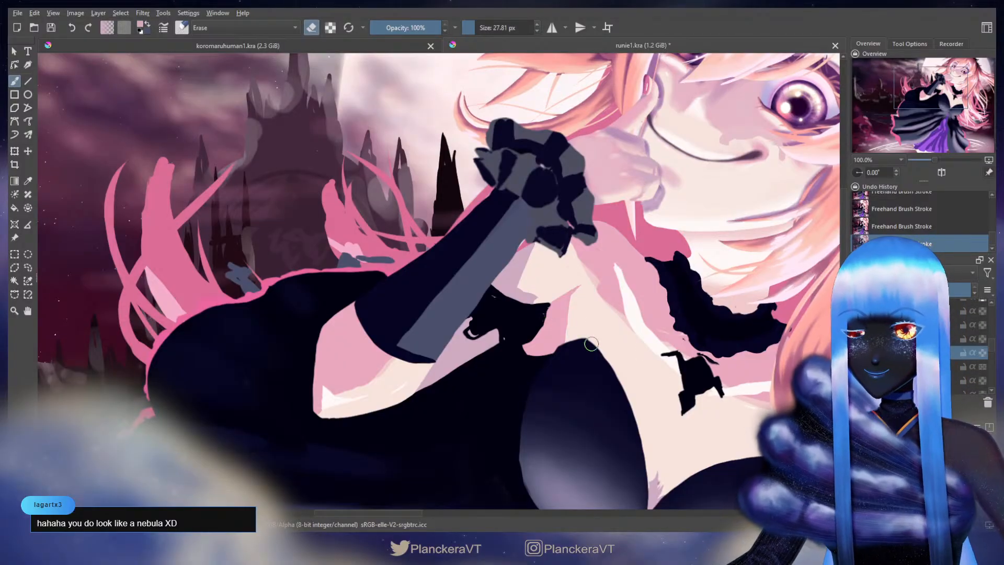
left_click_drag(536, 272, 614, 191)
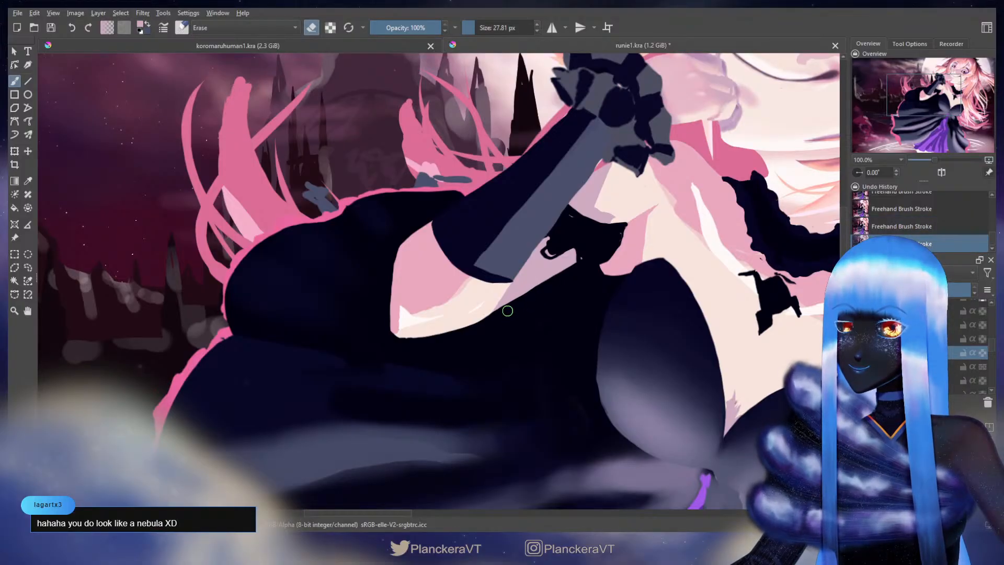
left_click_drag(616, 250, 600, 277)
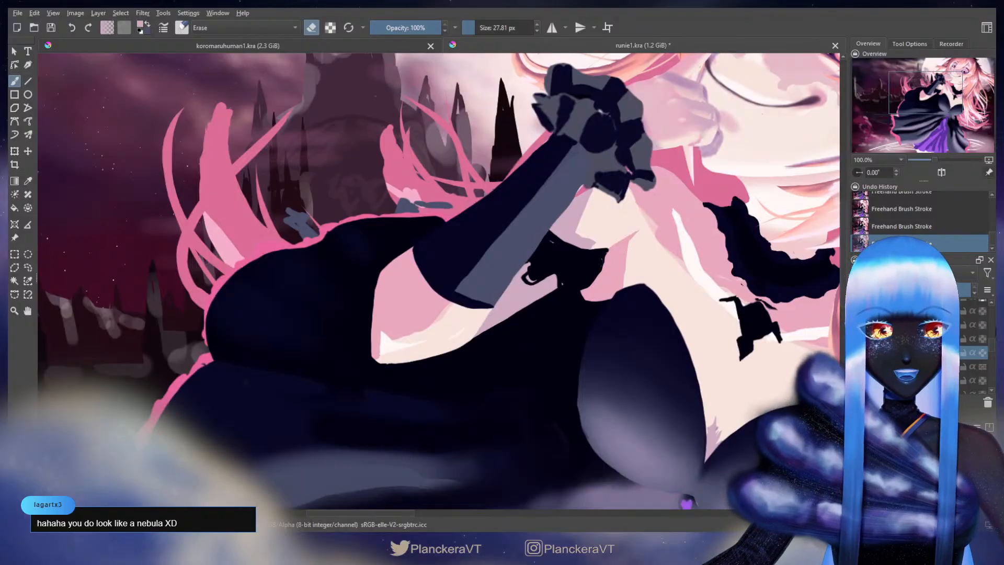
left_click_drag(990, 348, 990, 359)
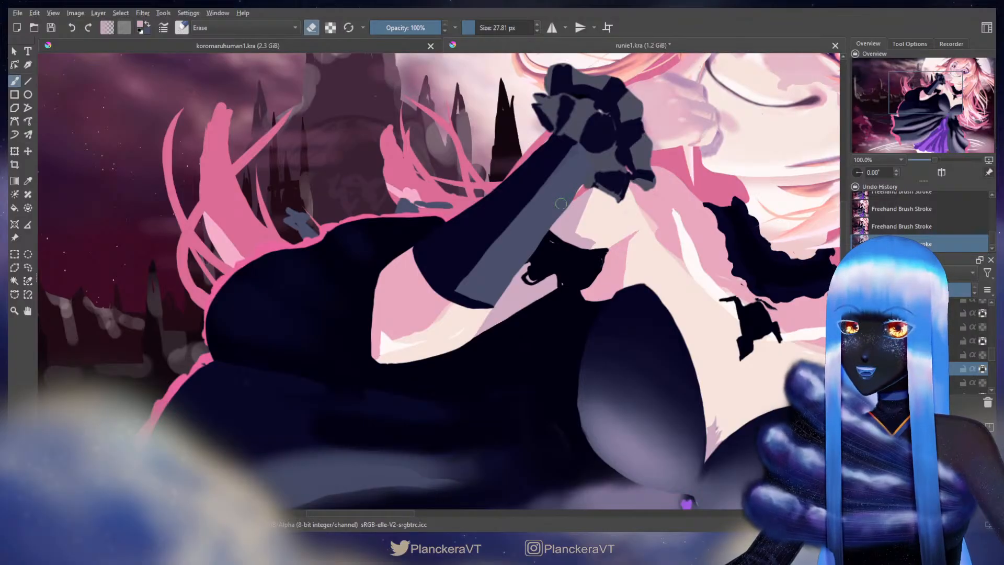
left_click_drag(593, 181, 578, 195)
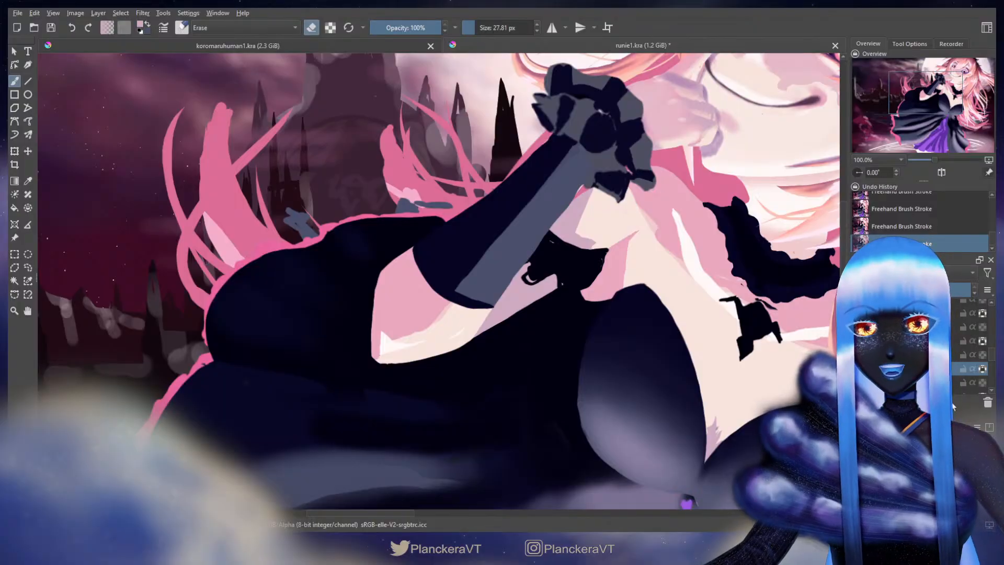
key("e")
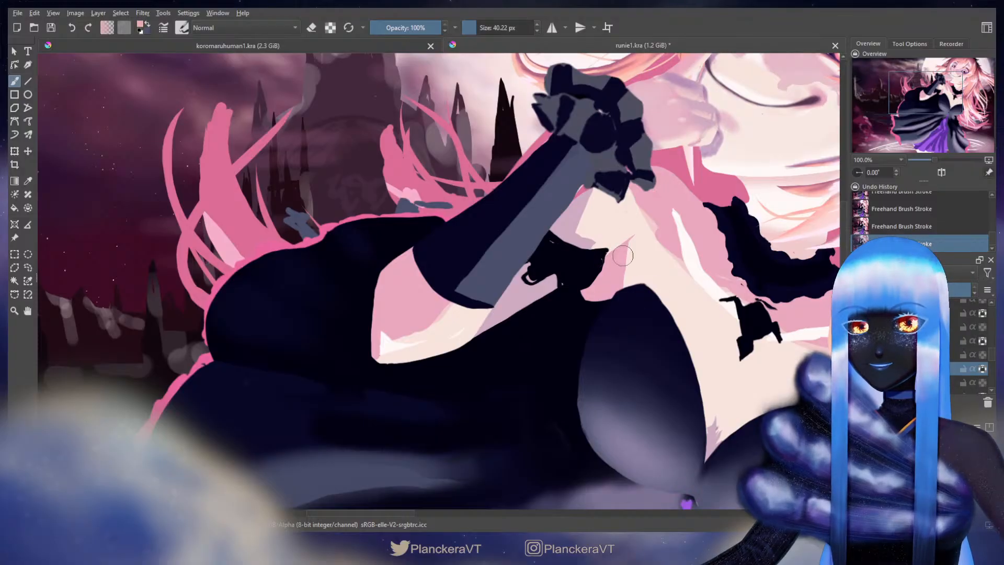
Undo the last pink strokes on the chest, sample the pale skin tone, and reshape the shadow's edge beside the strap
key("ctrl+z")
left_click_drag(635, 238, 630, 241)
key("ctrl+z")
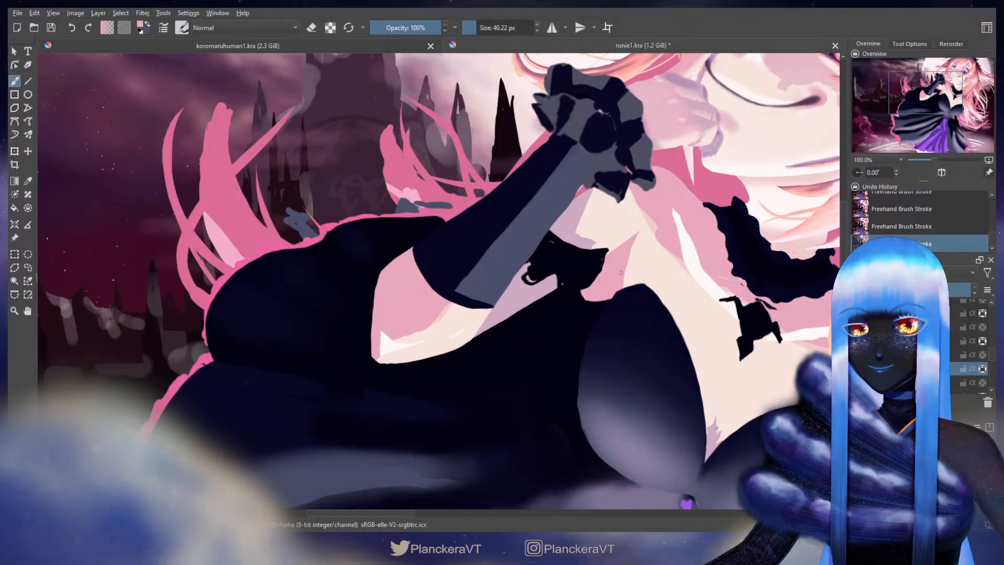
left_click(641, 272, "ctrl")
left_click_drag(634, 276, 621, 293)
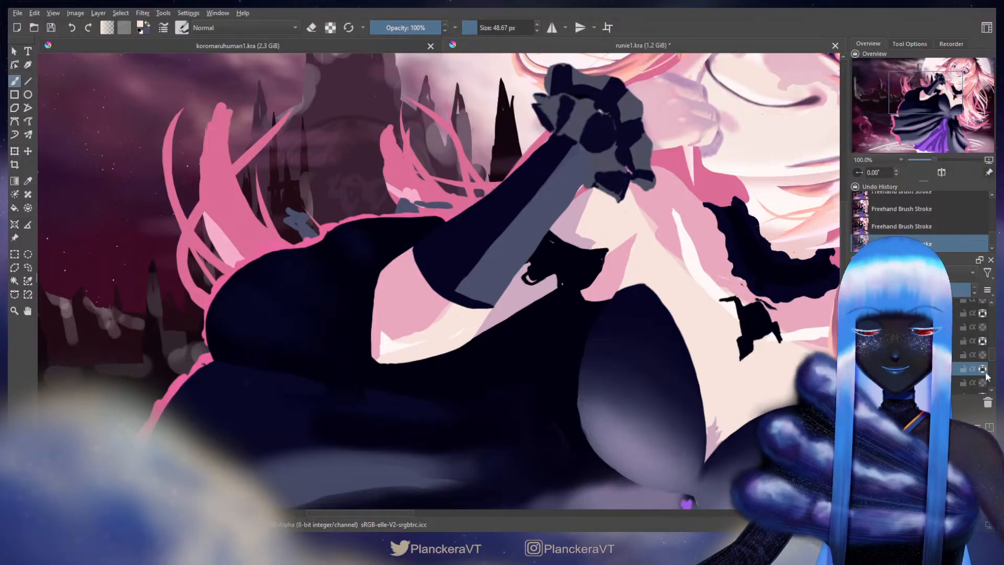
Sample the arm's mauve shadow tone, try it on the torso skin below the gloved hand, and undo the strokes
left_click_drag(992, 356, 992, 345)
left_click(931, 345)
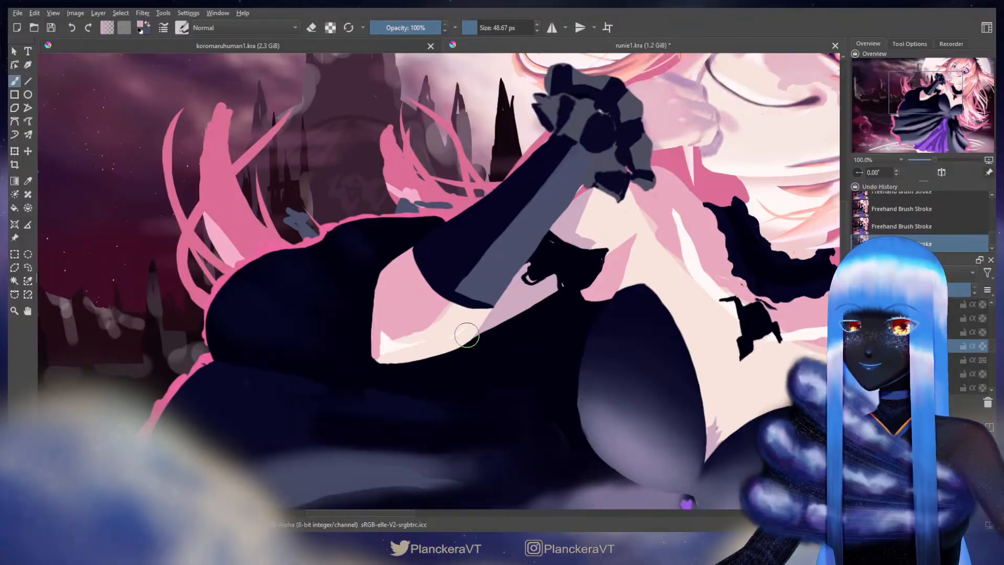
left_click_drag(562, 335, 504, 376)
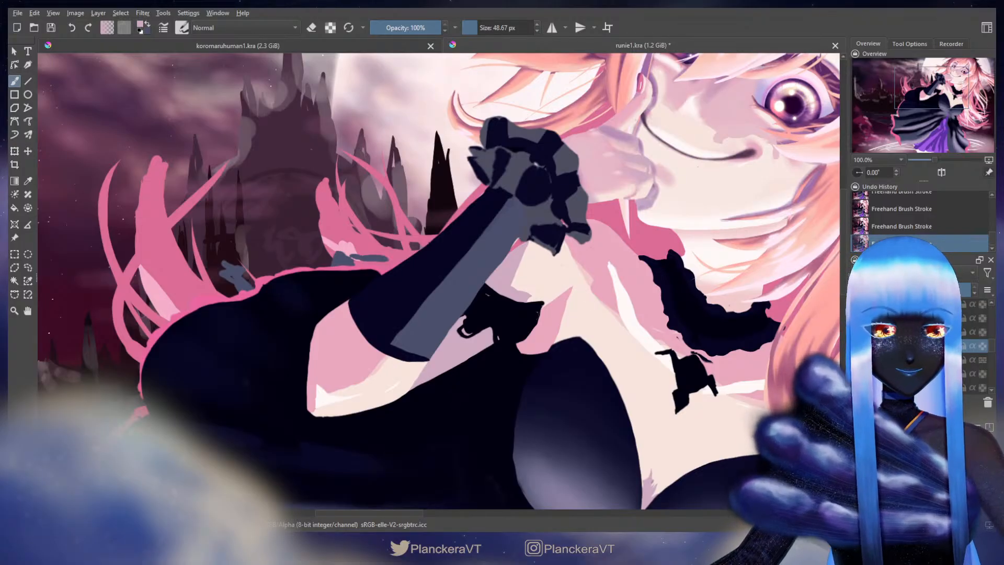
left_click_drag(991, 343, 993, 356)
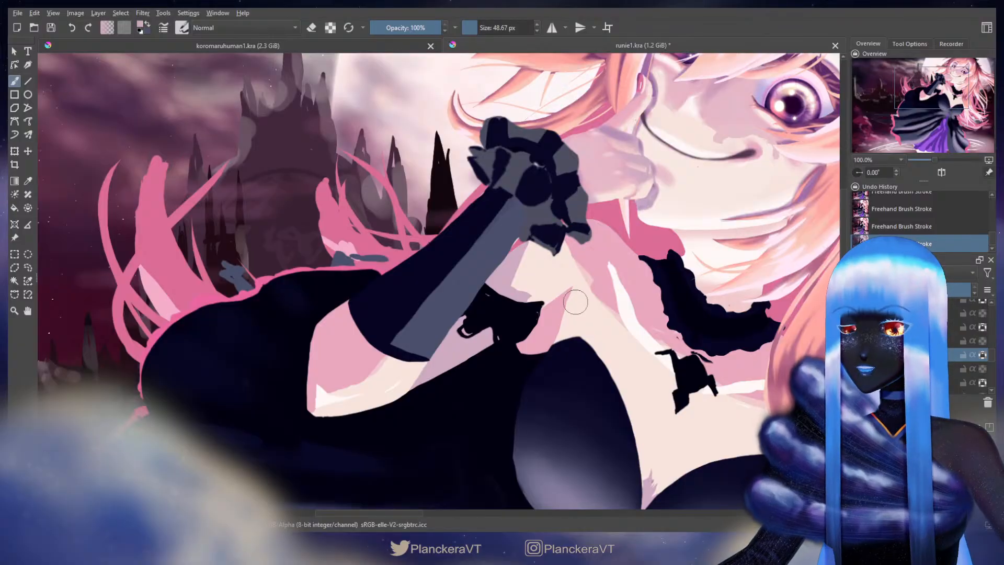
left_click_drag(520, 264, 523, 290)
key("ctrl+z")
key("ctrl+z")
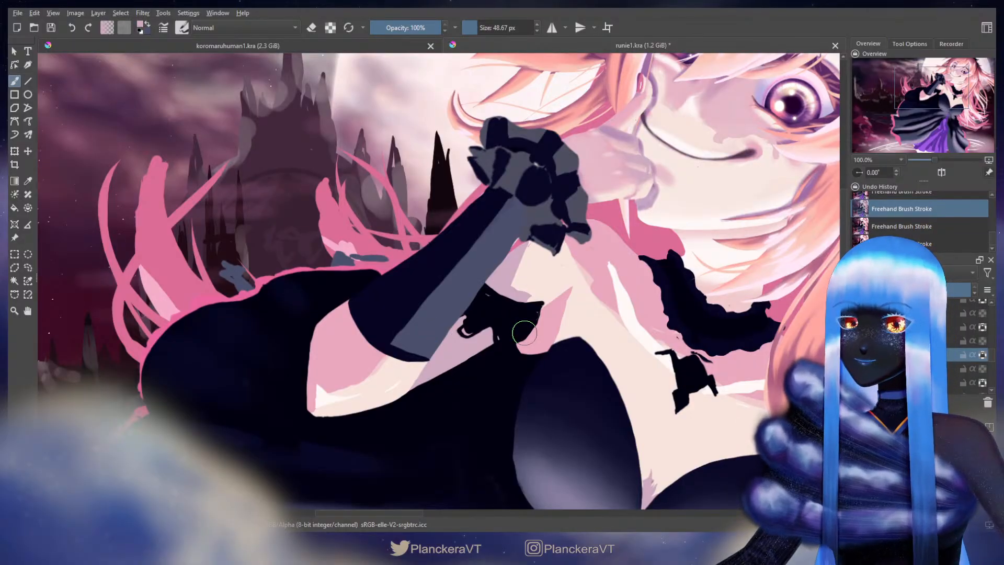
mouse_move(576, 262)
left_mouse_down()
mouse_move(600, 257)
mouse_move(576, 242)
mouse_move(579, 252)
mouse_move(580, 232)
mouse_move(575, 259)
left_mouse_up()
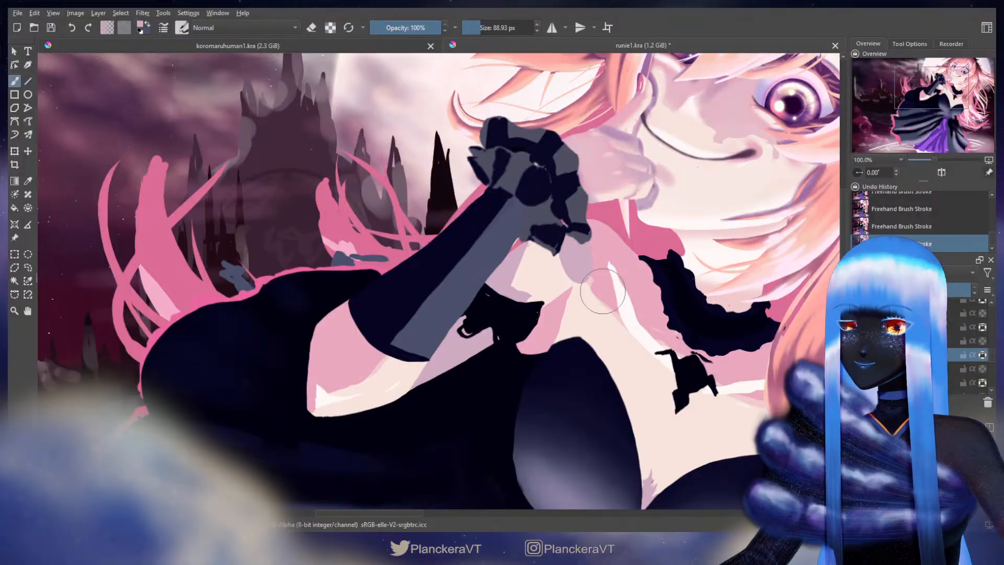
key("ctrl+z")
Rework the pale skin and pink shadow shapes below the gloved hand, extending the shadow's narrow tip between shoulder and chest
mouse_move(562, 308)
left_mouse_down()
mouse_move(552, 308)
mouse_move(576, 284)
left_mouse_up()
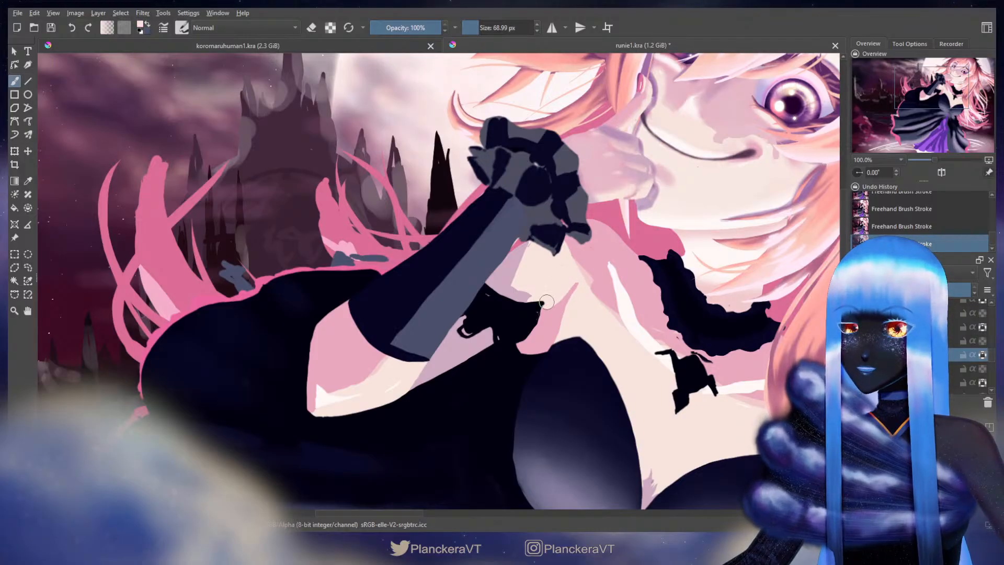
left_click_drag(527, 314, 544, 301)
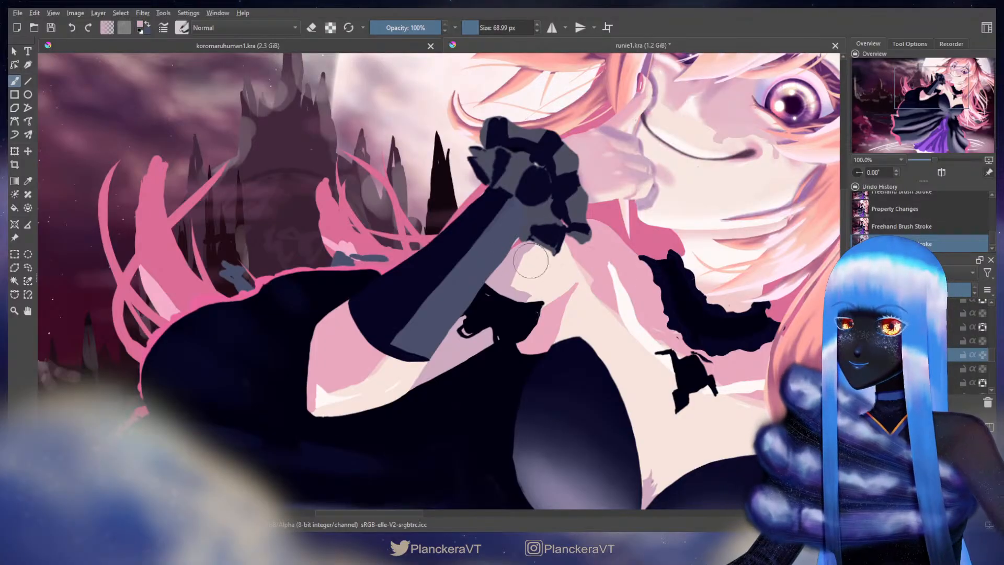
left_click_drag(523, 290, 581, 235)
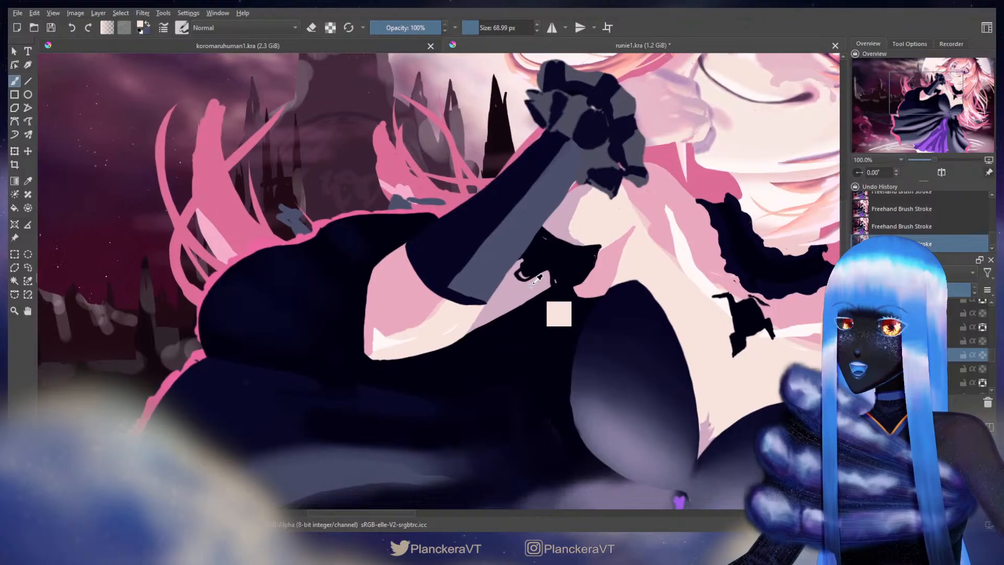
left_click_drag(635, 218, 588, 260)
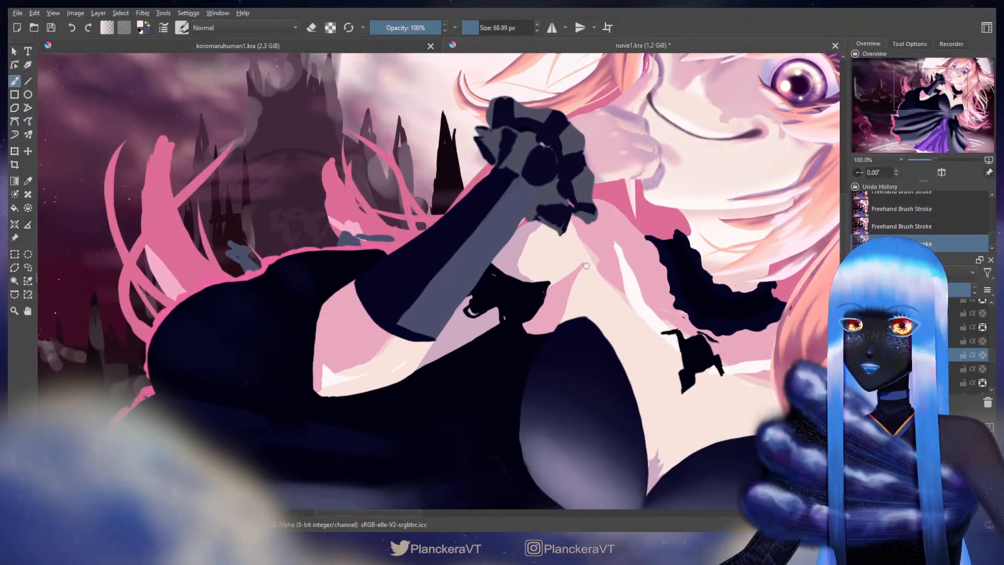
left_click_drag(580, 264, 566, 284)
key("bracketleft")
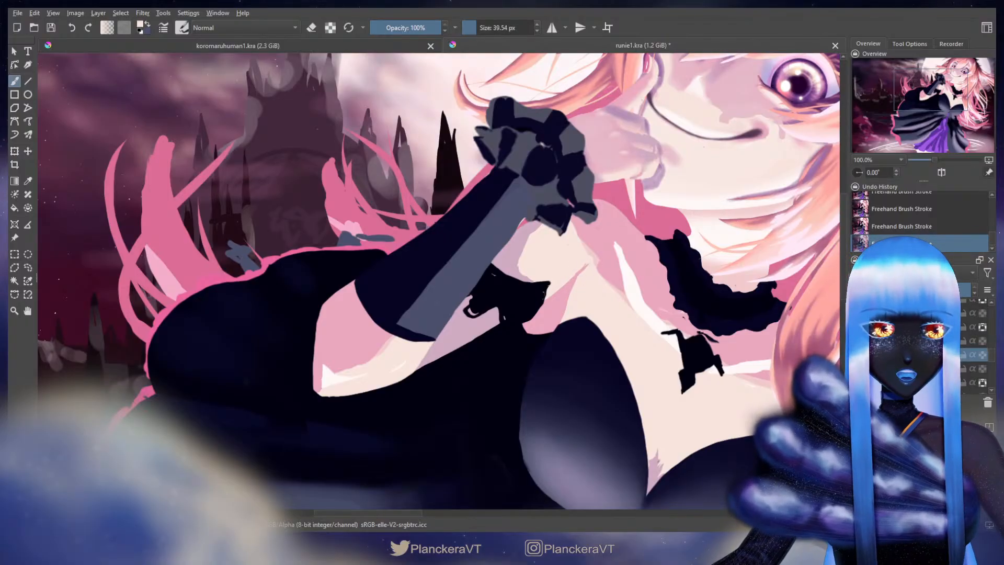
Select the black strap's layer and warp the strap's chest-side edge outward with the Liquify transform
scroll(995, 356, "down", 1)
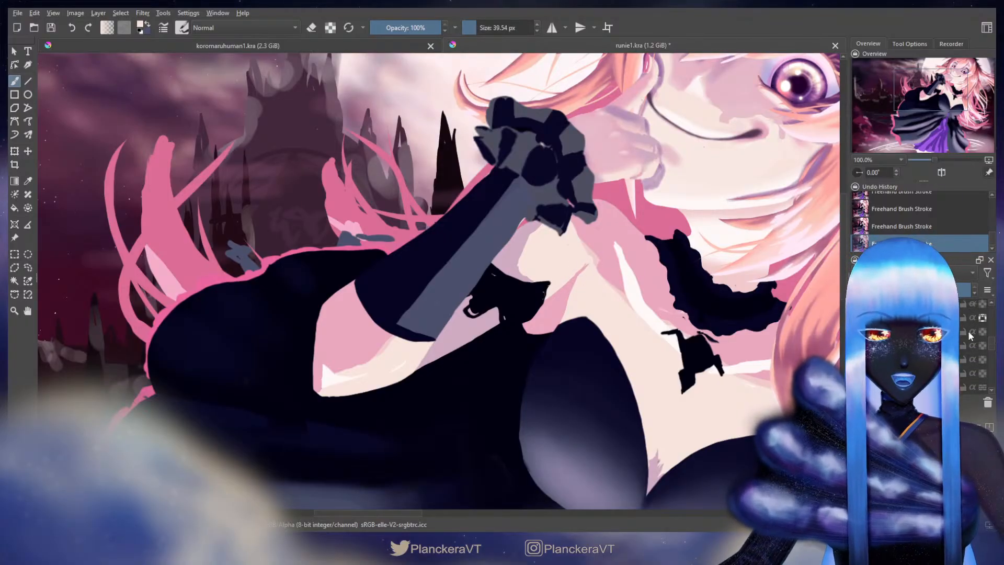
scroll(996, 350, "down", 5)
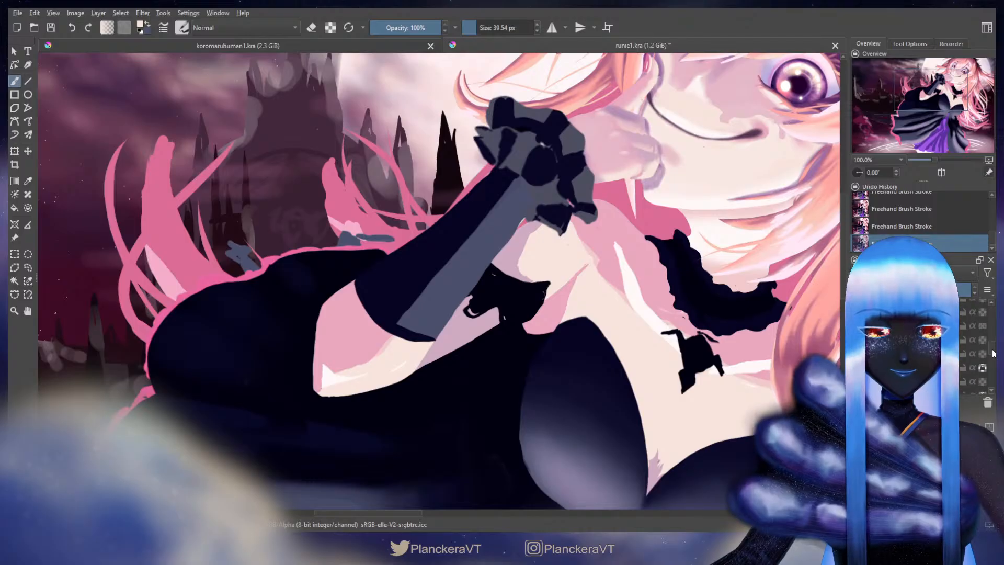
scroll(994, 355, "down", 4)
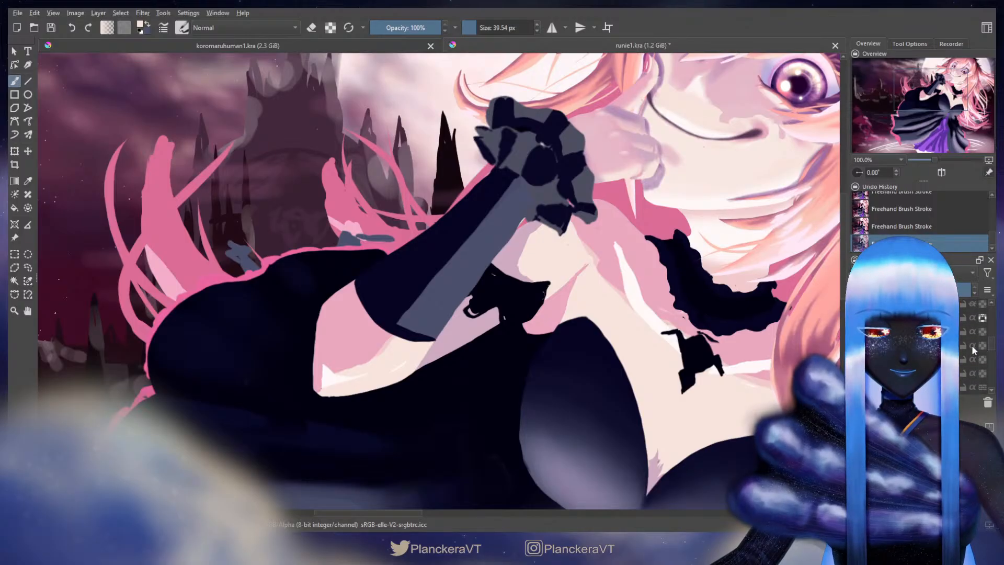
key("ctrl+t")
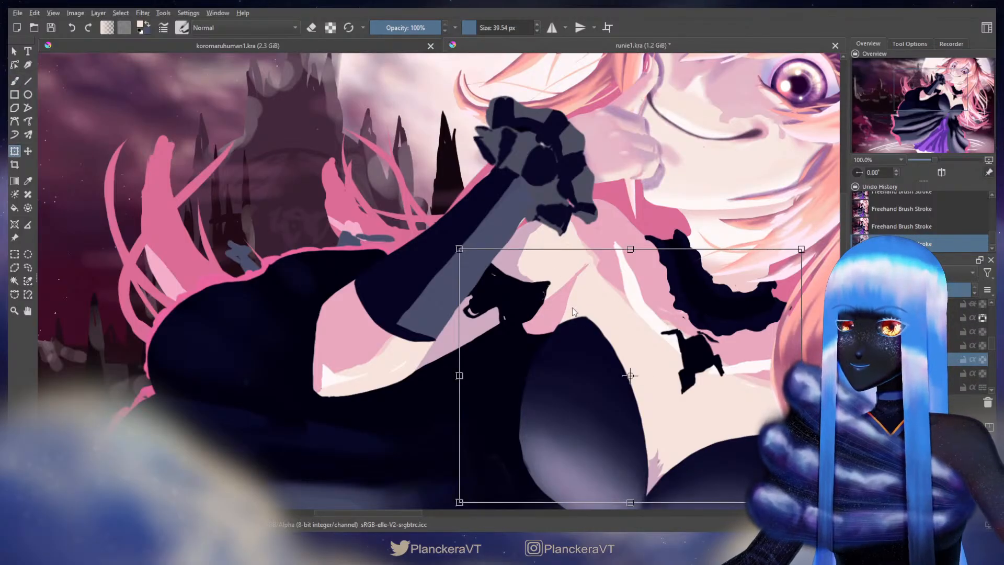
key("b")
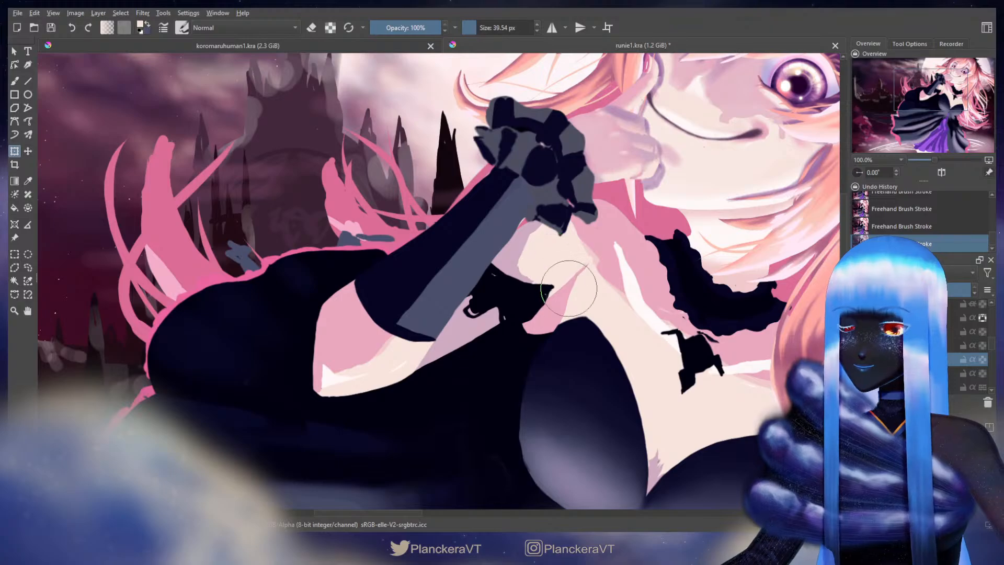
left_click_drag(562, 283, 531, 327)
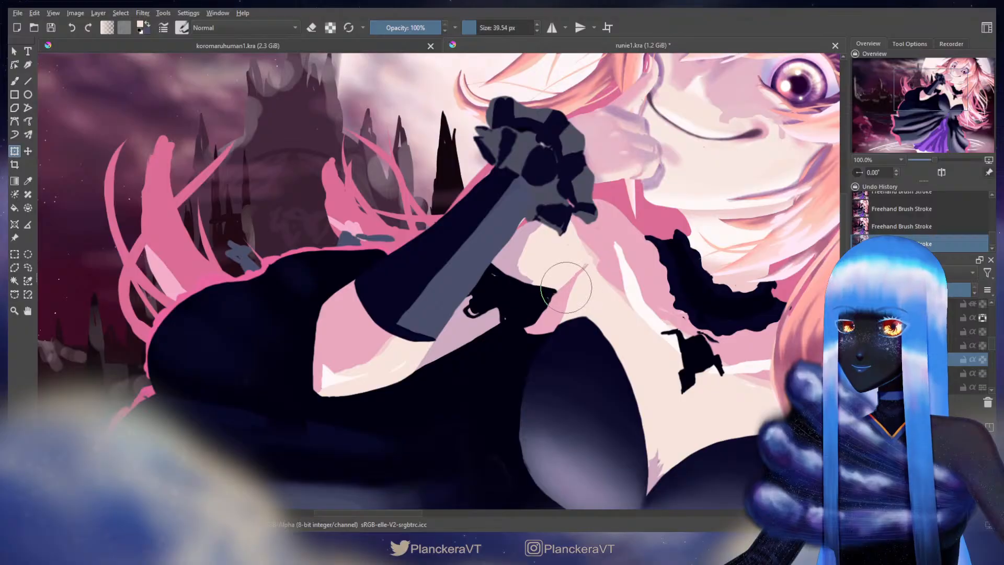
key("b")
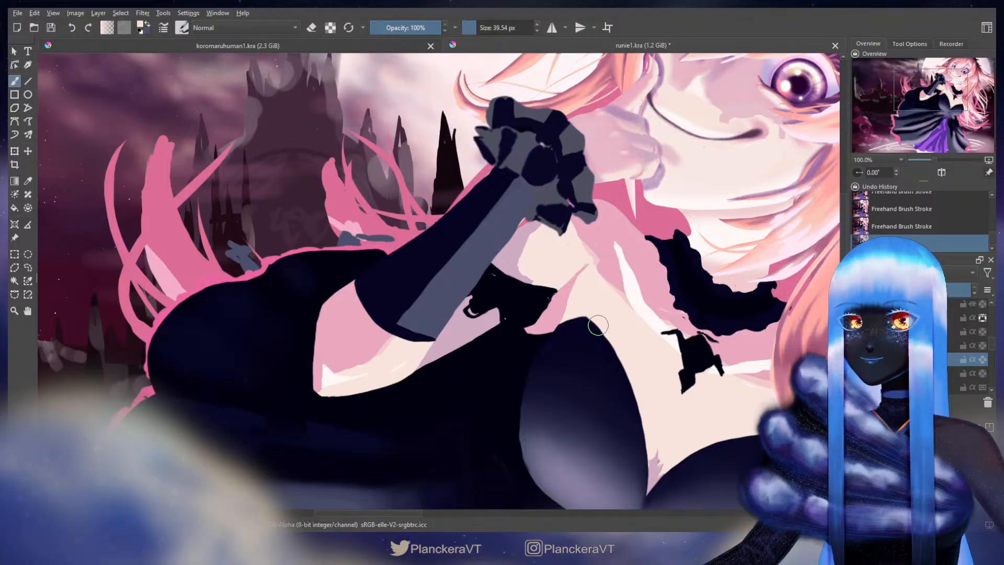
Return to the torso skin layer and enlarge the brush to about 56 px
mouse_move(994, 346)
left_mouse_down()
mouse_move(995, 361)
mouse_move(995, 352)
left_mouse_up()
left_click(966, 334)
mouse_move(563, 241)
left_mouse_down("shift")
mouse_move(585, 261)
mouse_move(567, 224)
mouse_move(572, 257)
mouse_move(573, 231)
mouse_move(588, 252)
mouse_move(568, 225)
left_mouse_up("shift")
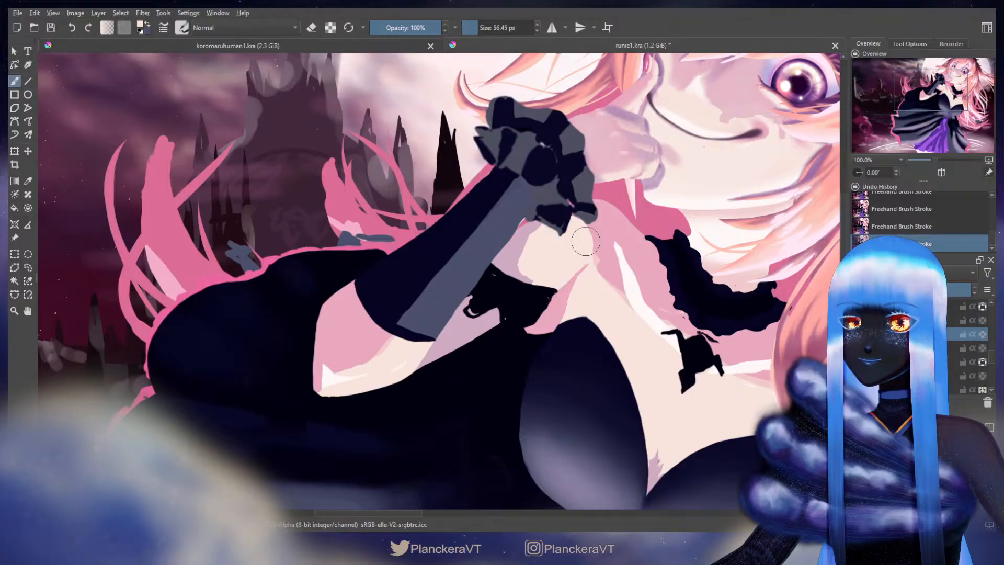
Try curved mauve shadow strokes on the pale skin below the gloved hand, and undo them
mouse_move(528, 236)
left_mouse_down()
mouse_move(520, 255)
mouse_move(553, 274)
mouse_move(523, 250)
mouse_move(544, 296)
mouse_move(533, 246)
left_mouse_up()
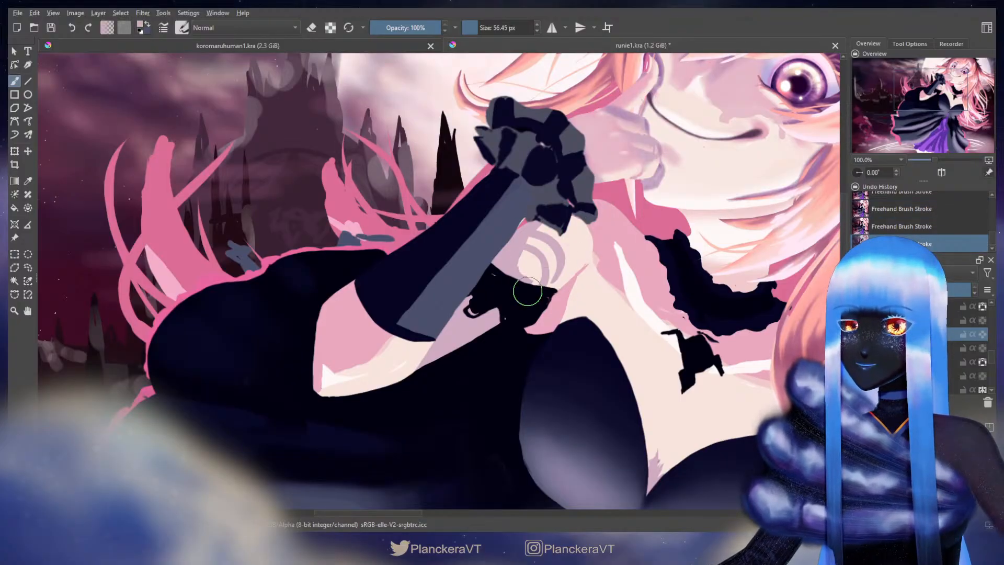
key("ctrl+z")
key("ctrl+z")
left_click_drag(567, 234, 574, 278)
left_click_drag(527, 243, 550, 284)
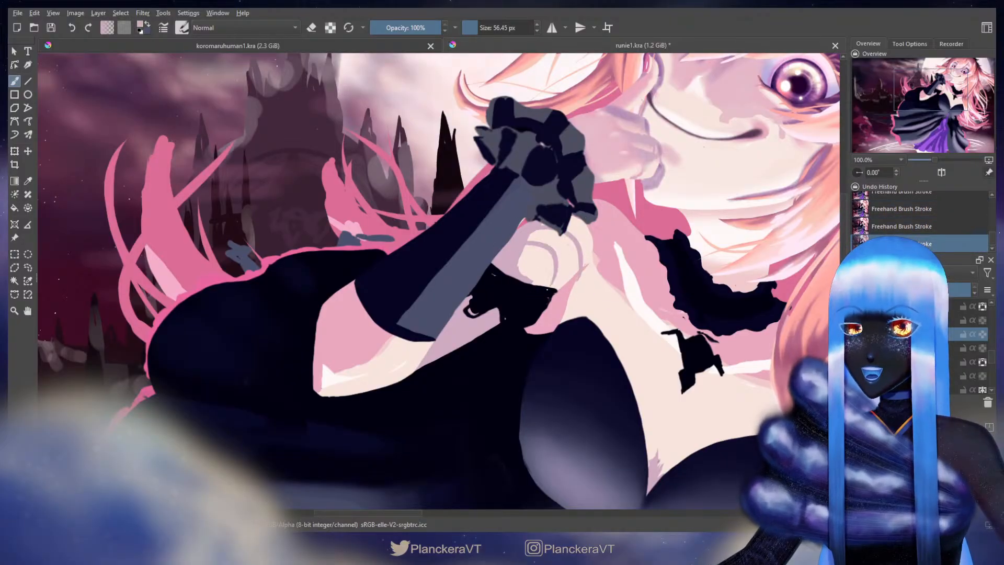
key("ctrl+z")
key("ctrl+z")
key("ctrl+z")
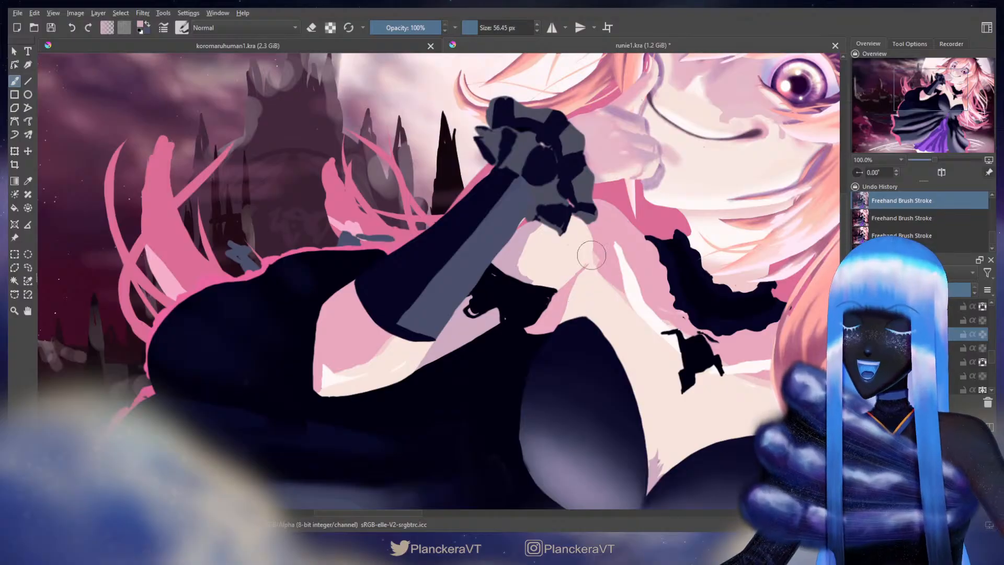
Sample a pink skin tone and touch up the edge of the pale skin just beneath the gloved hand
left_click(574, 246, "ctrl")
left_click_drag(575, 242, 584, 231)
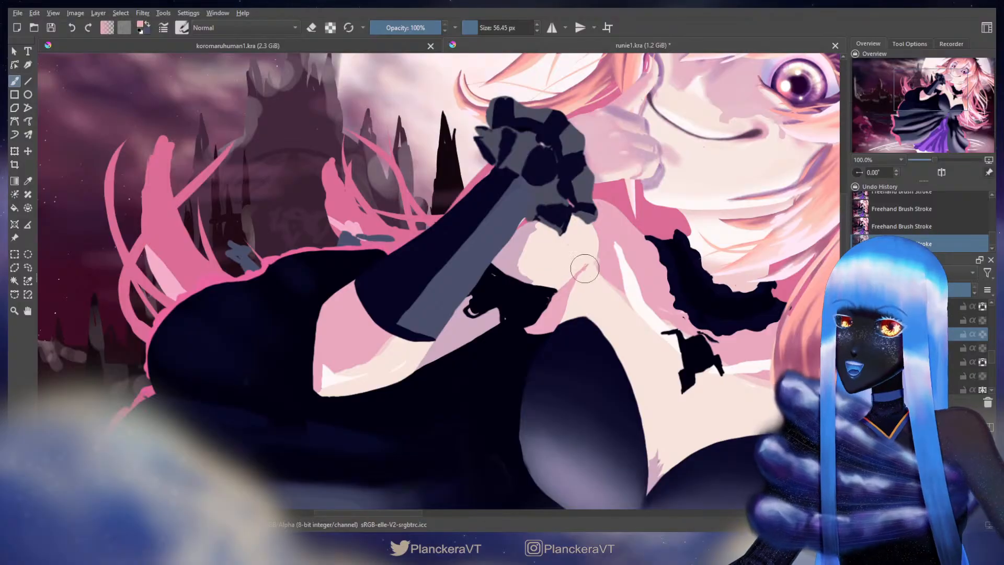
Select the glove's layer and erase its lower end near the elbow to cut back the cuff
left_click_drag(991, 356, 970, 343)
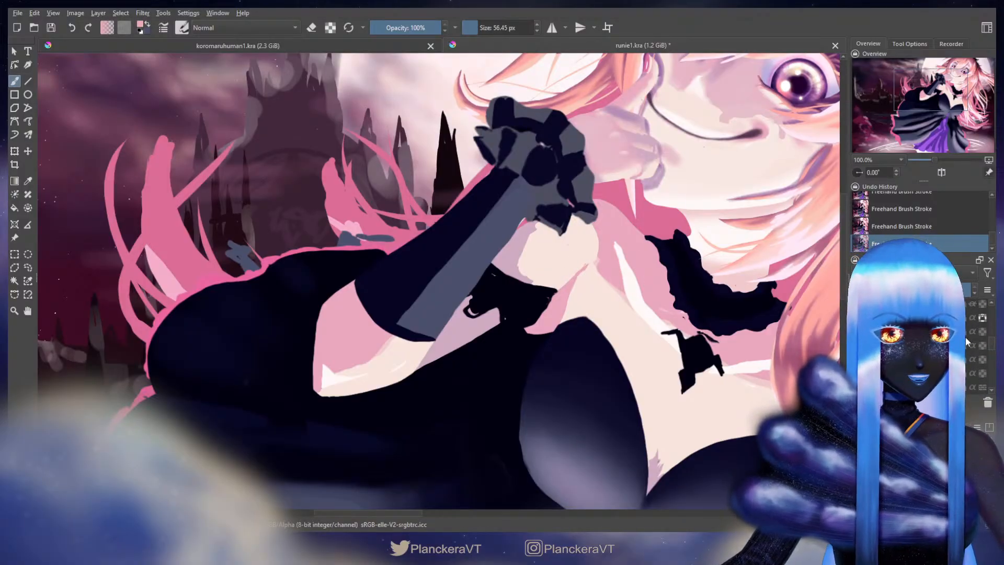
key("e")
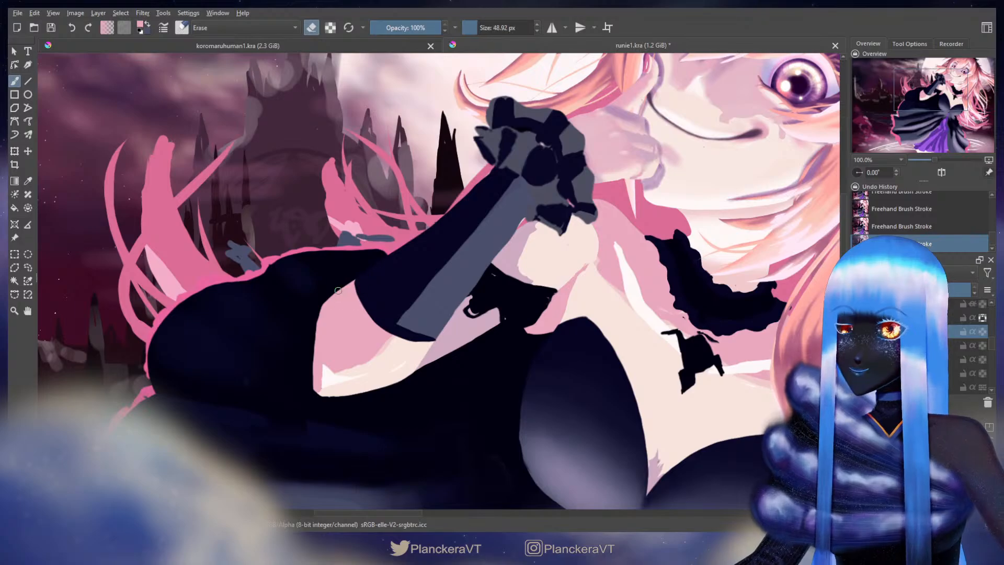
mouse_move(341, 289)
left_mouse_down()
mouse_move(411, 348)
mouse_move(395, 377)
left_mouse_up()
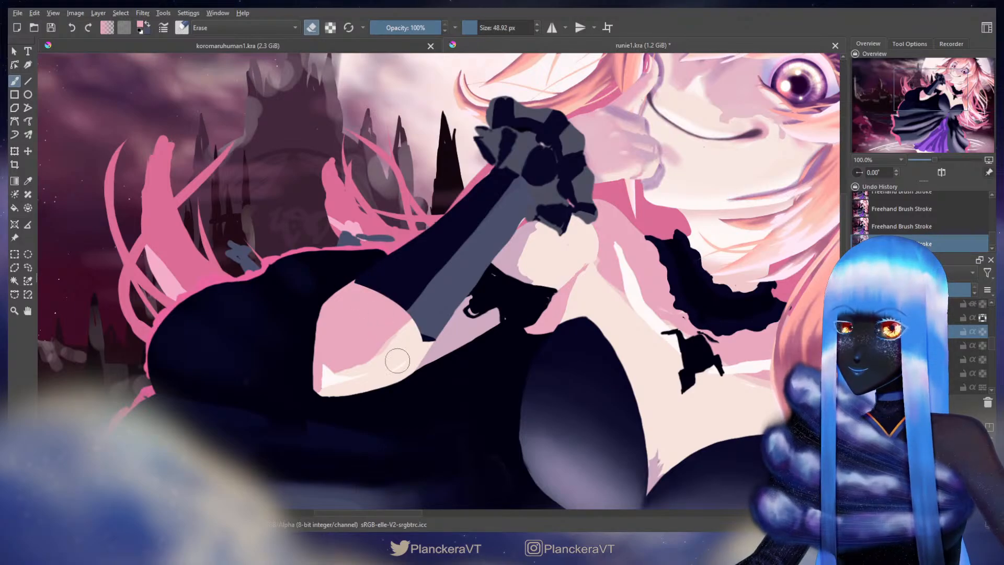
Sample the glove's dark navy, repaint the cuff's lower edge above the elbow, and erase it into a smooth curve
key("e")
left_click(391, 277, "ctrl")
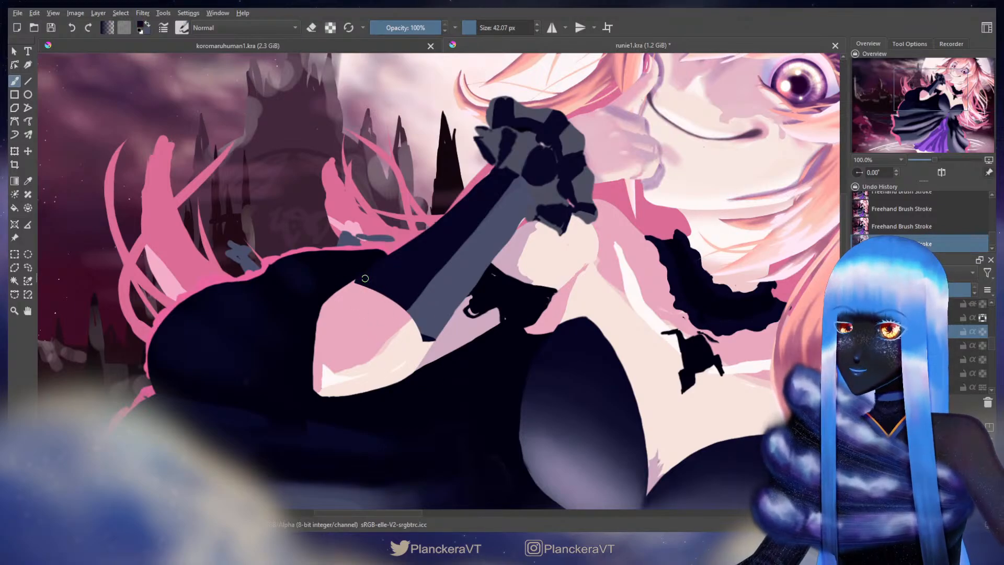
left_click_drag(402, 295, 421, 328)
left_click(492, 274)
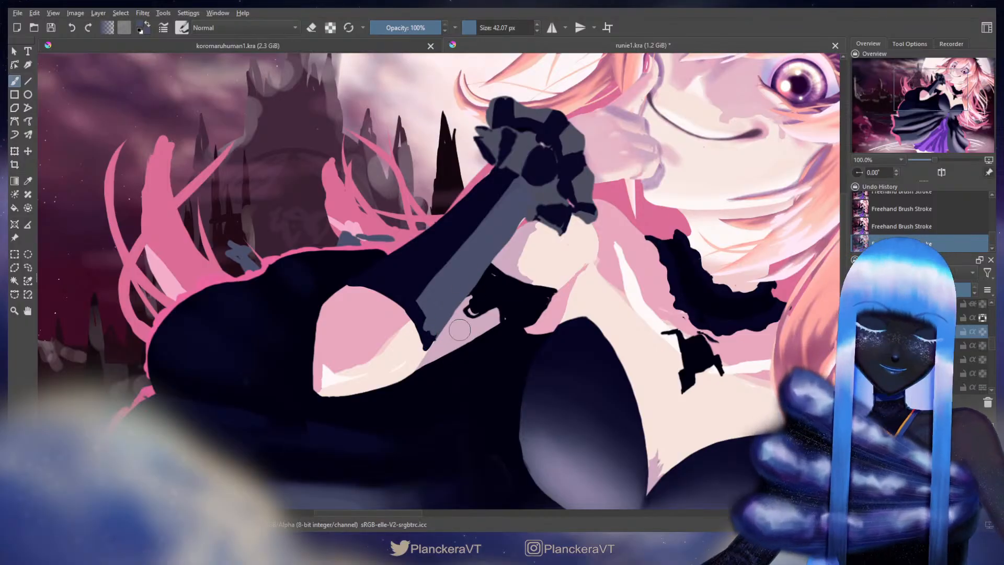
key("e")
mouse_move(350, 295)
left_mouse_down("shift")
mouse_move(341, 290)
mouse_move(400, 313)
mouse_move(417, 341)
left_mouse_up("shift")
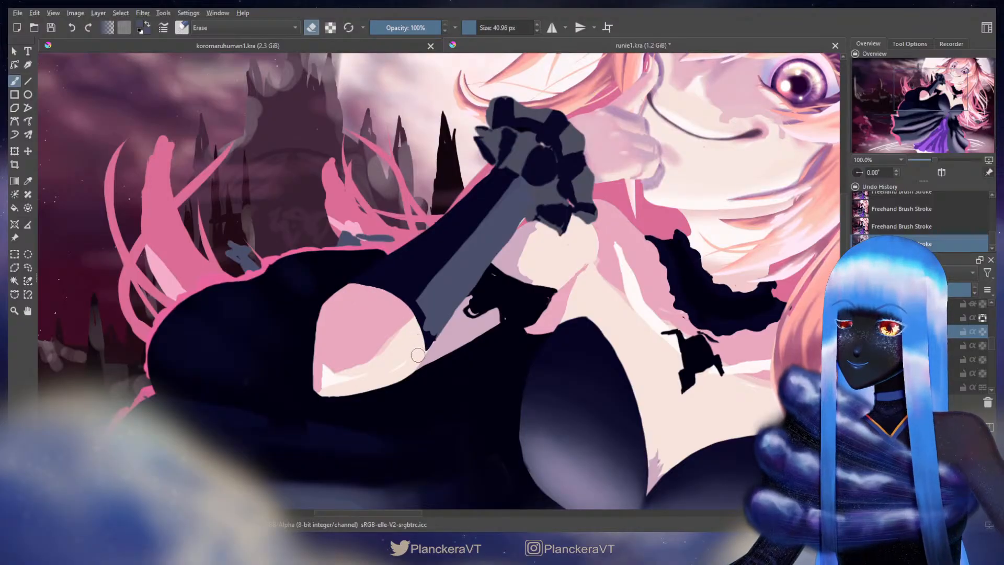
key("e")
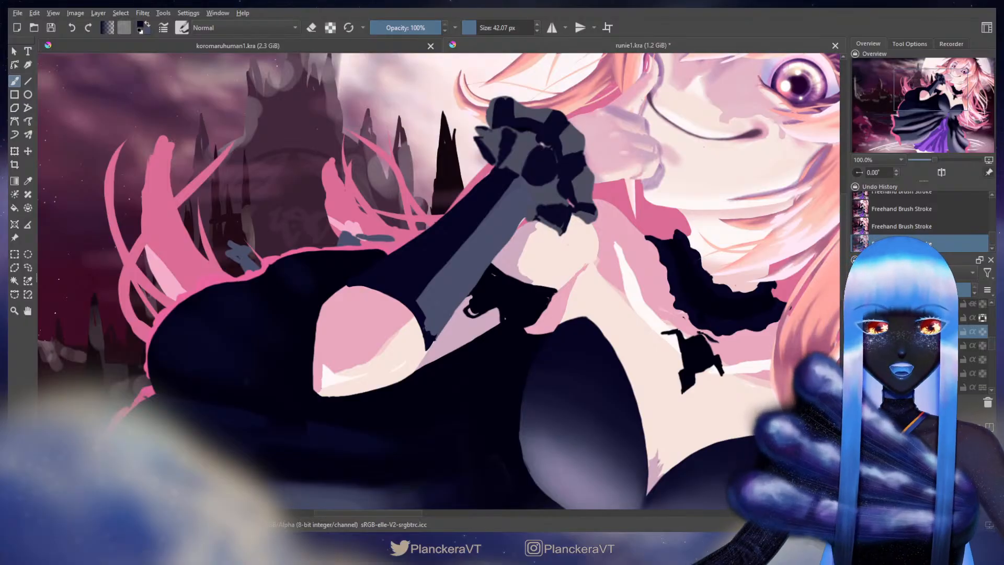
Select the black strap's layer again and push its upper edge and chest-side corner into shape with the Liquify transform
scroll(994, 345, "down", 5)
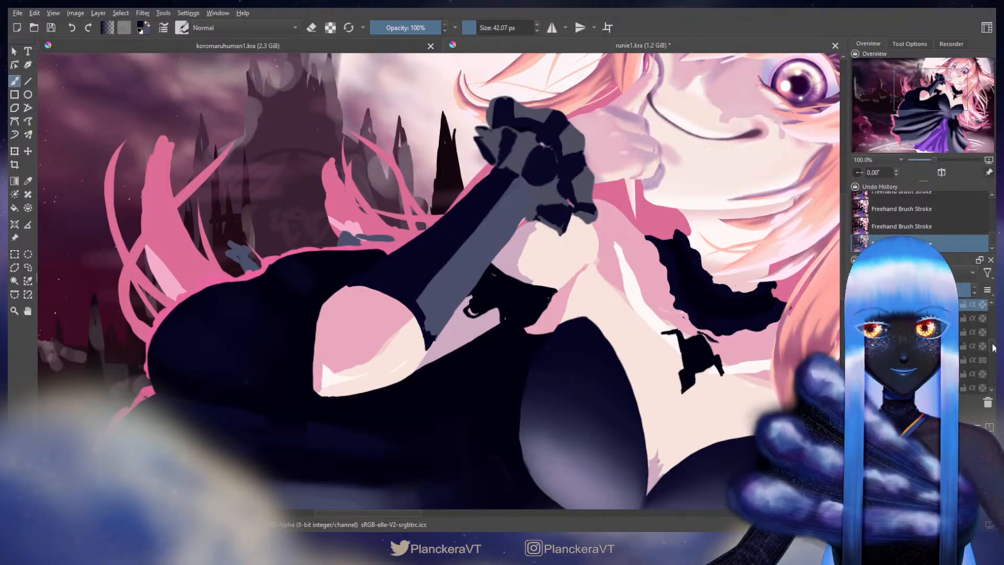
scroll(994, 351, "down", 1)
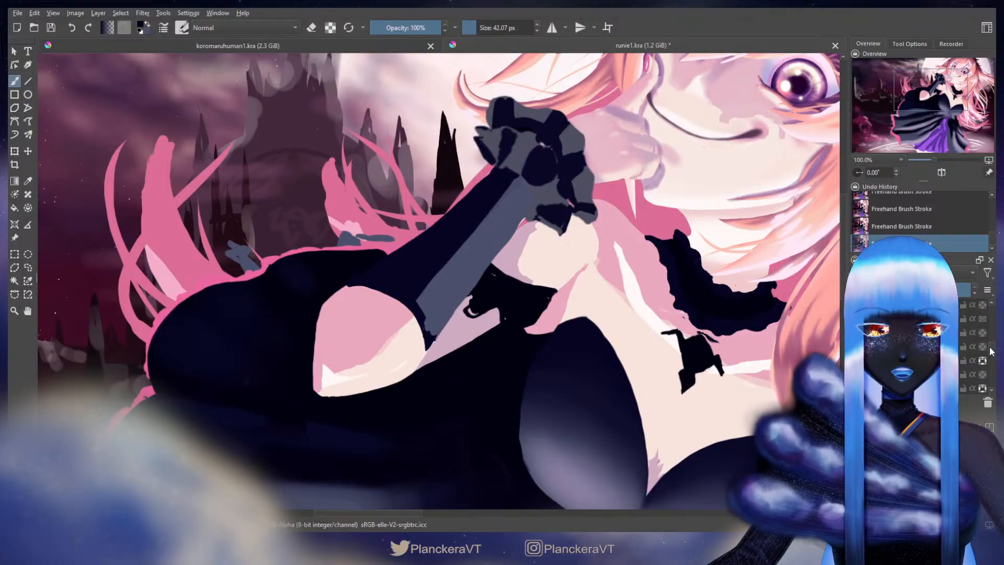
scroll(994, 350, "up", 1)
left_click(992, 325)
key("ctrl+t")
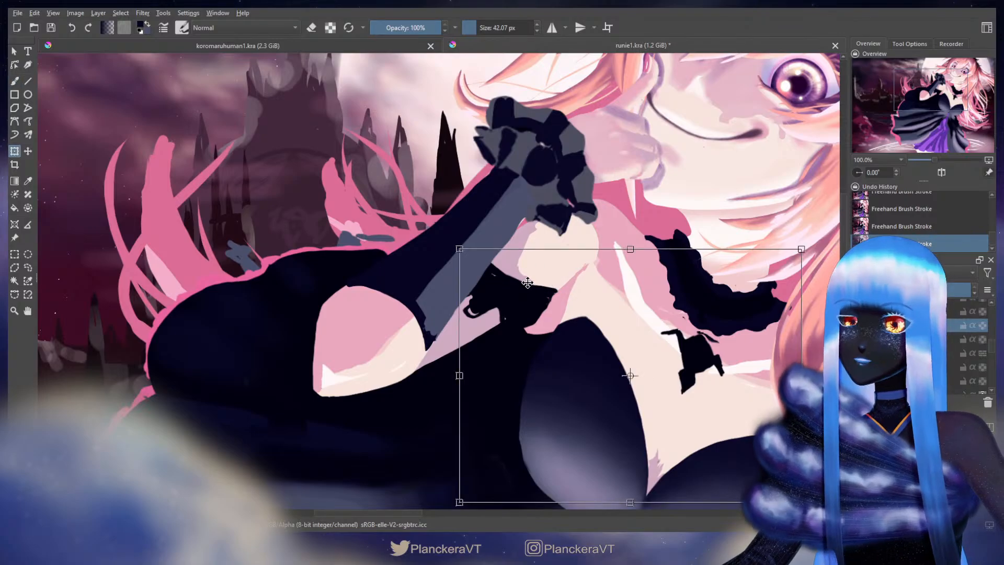
key("b")
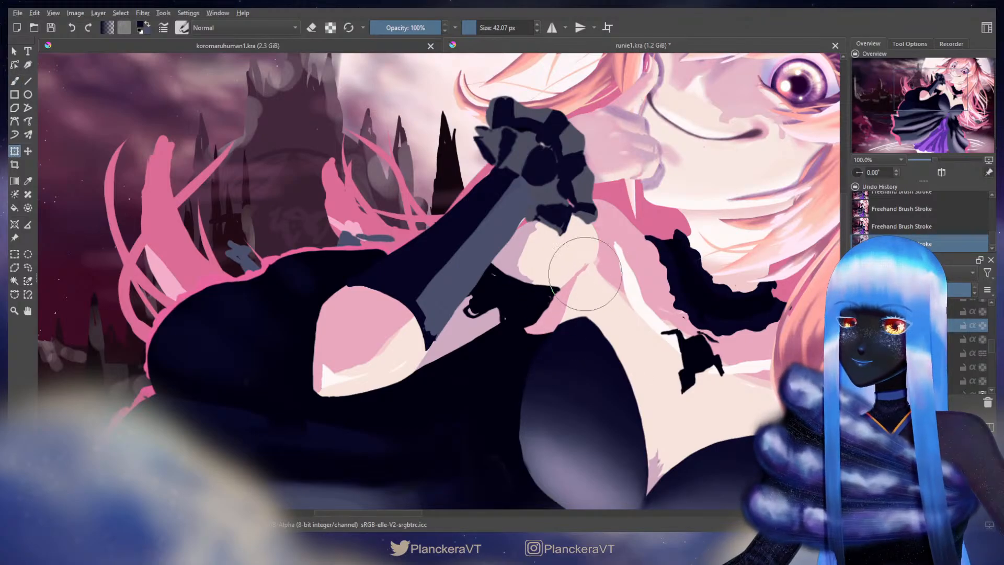
mouse_move(582, 277)
left_mouse_down()
mouse_move(538, 287)
mouse_move(560, 269)
mouse_move(505, 254)
mouse_move(497, 262)
mouse_move(510, 263)
left_mouse_up()
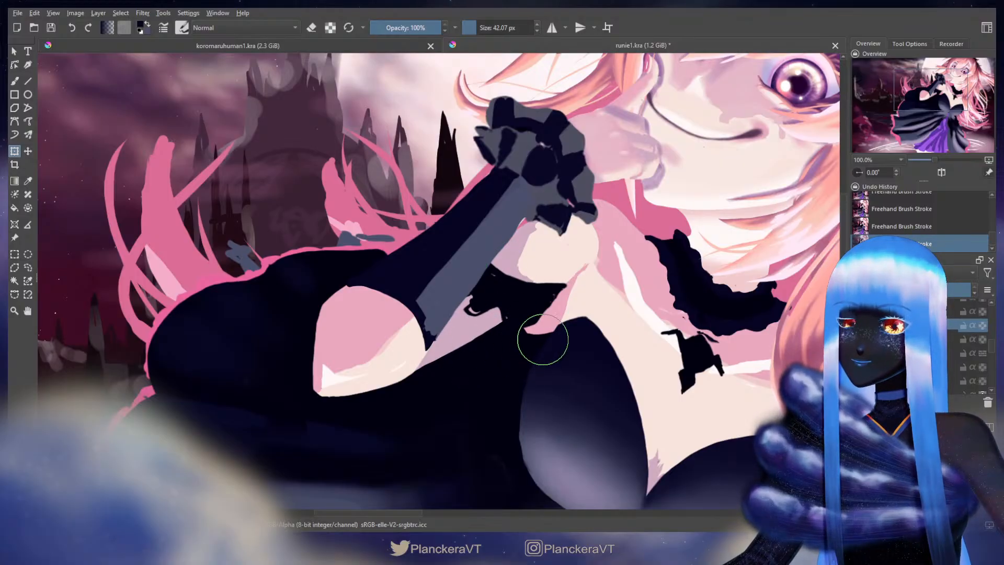
key("b")
Erase along the bent elbow's skin outline on the arm skin layer to round its lower and upper corners
scroll(596, 194, "down", 4)
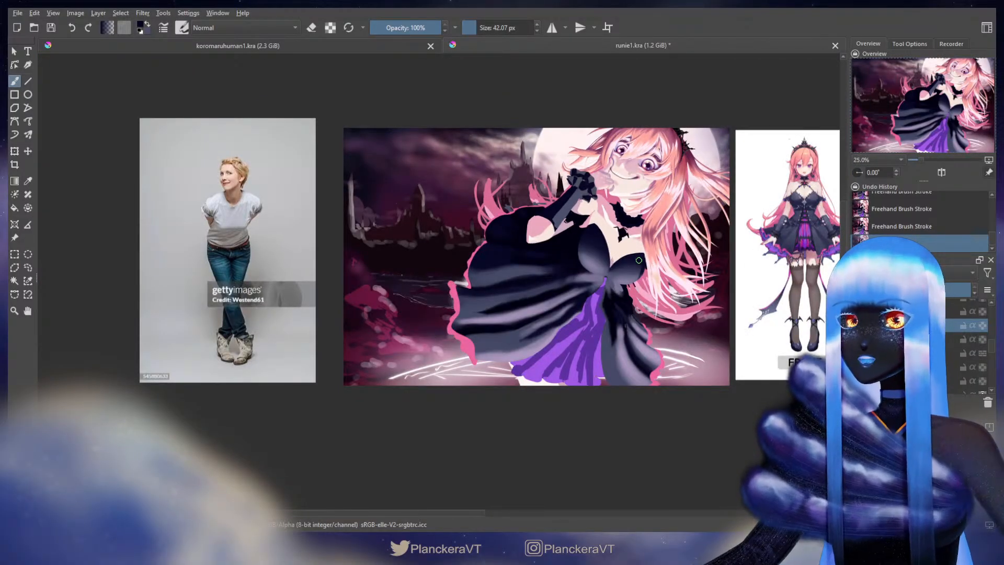
left_click_drag(614, 292, 619, 334)
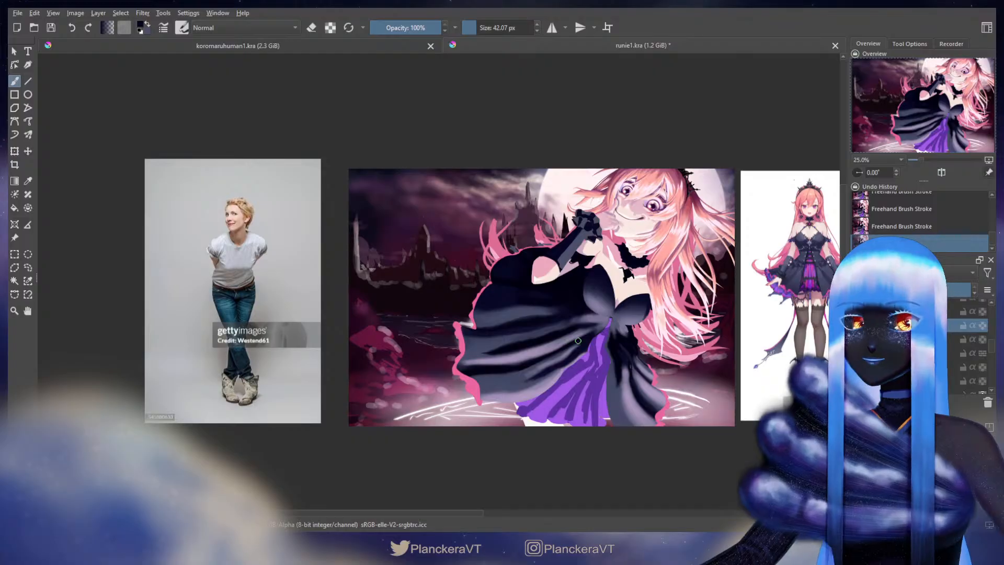
scroll(539, 302, "up", 3)
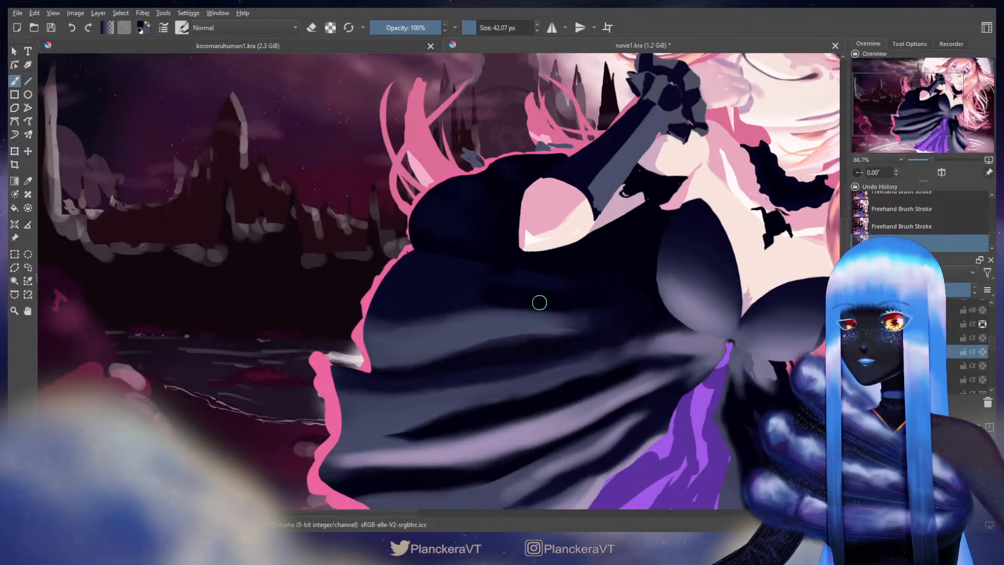
key("e")
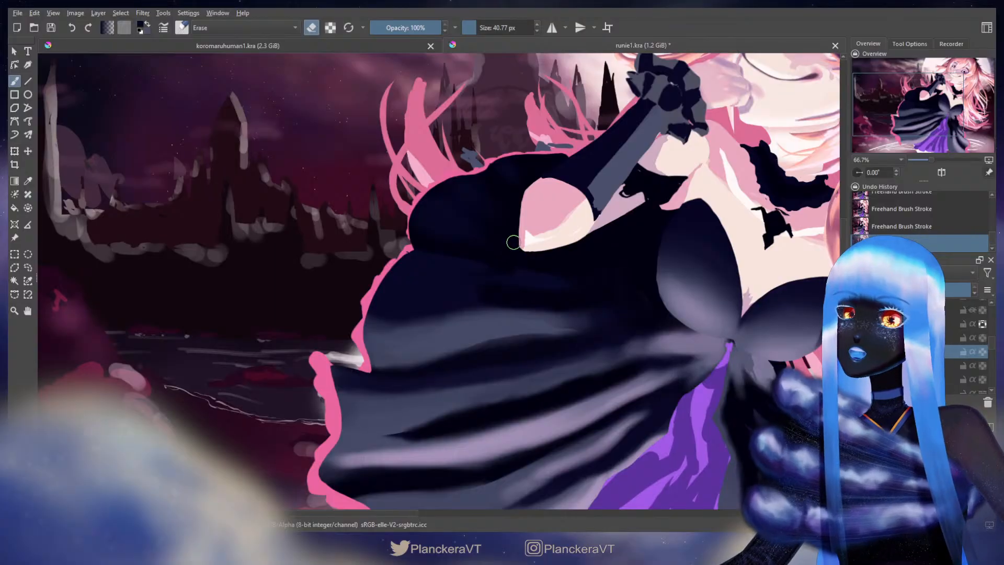
left_click_drag(516, 234, 527, 250)
key("ctrl+z")
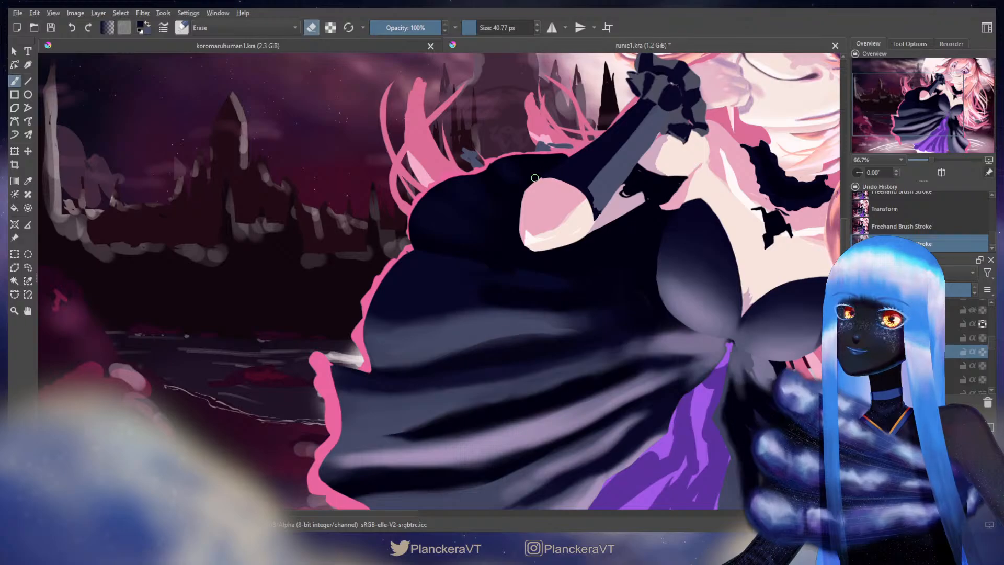
left_click_drag(537, 177, 519, 195)
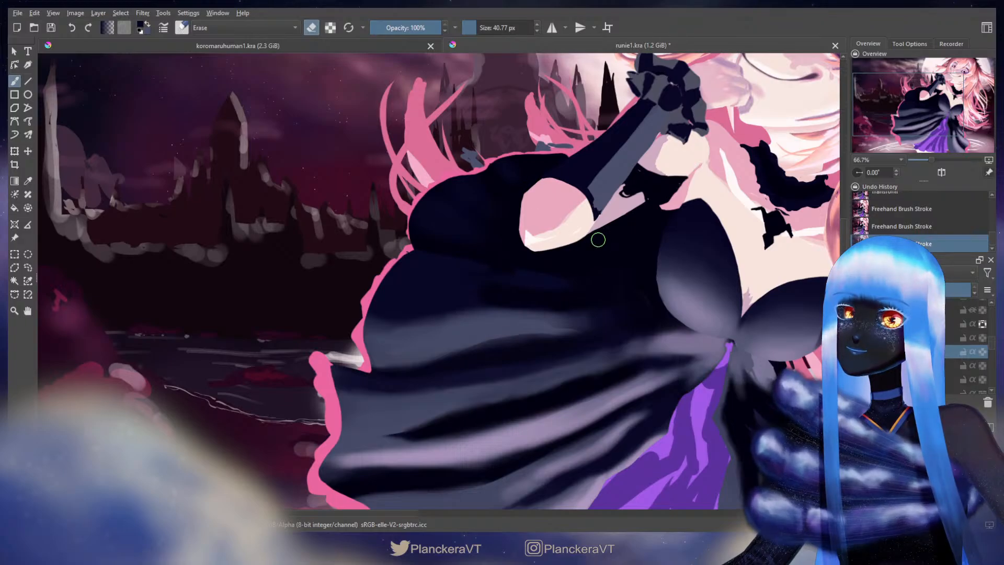
Erase along the underside of the bent elbow on the arm skin layer, redoing the stroke to smooth its lower outline
mouse_move(574, 248)
left_mouse_down()
mouse_move(545, 253)
mouse_move(565, 248)
left_mouse_up()
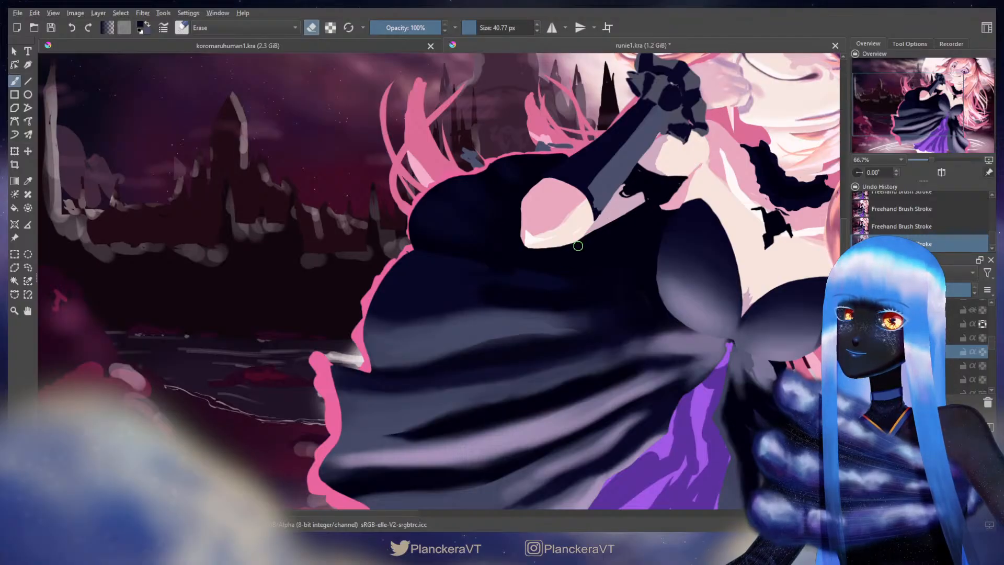
key("ctrl+z")
left_click_drag(570, 249, 586, 240)
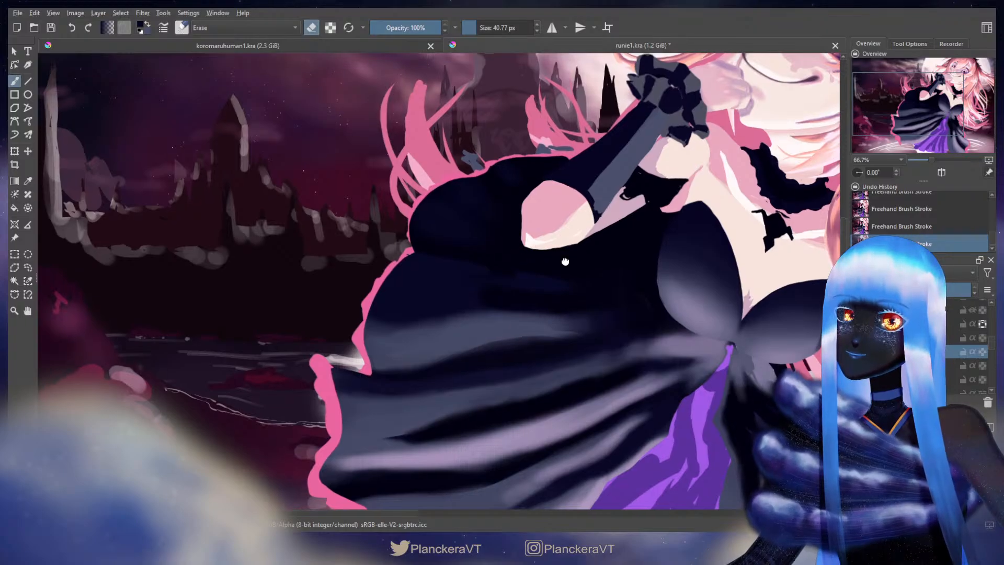
left_click_drag(565, 258, 498, 276)
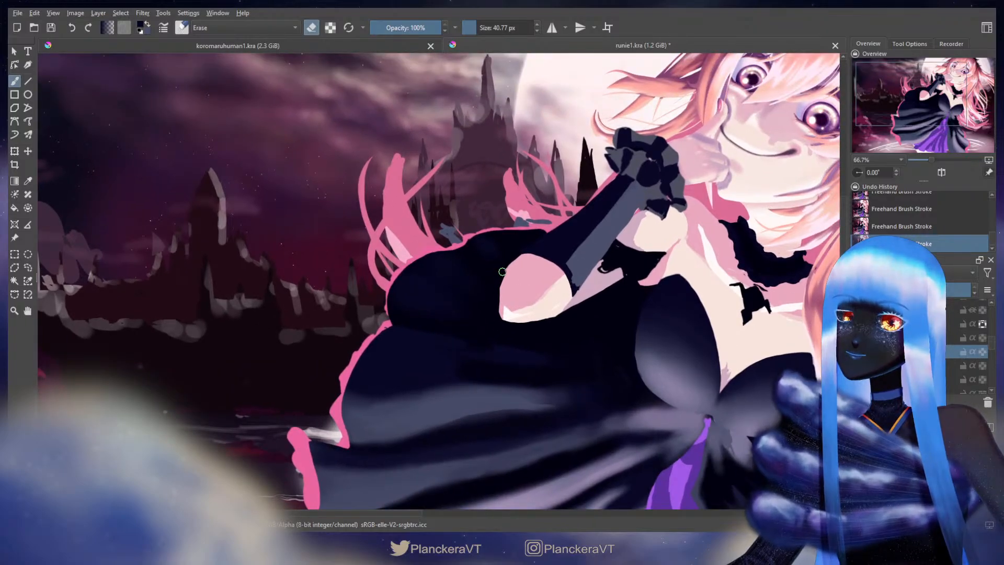
Compare the elbow's outline with and without the last erase stroke by undoing and redoing it
key("ctrl+z")
key("ctrl+shift+z")
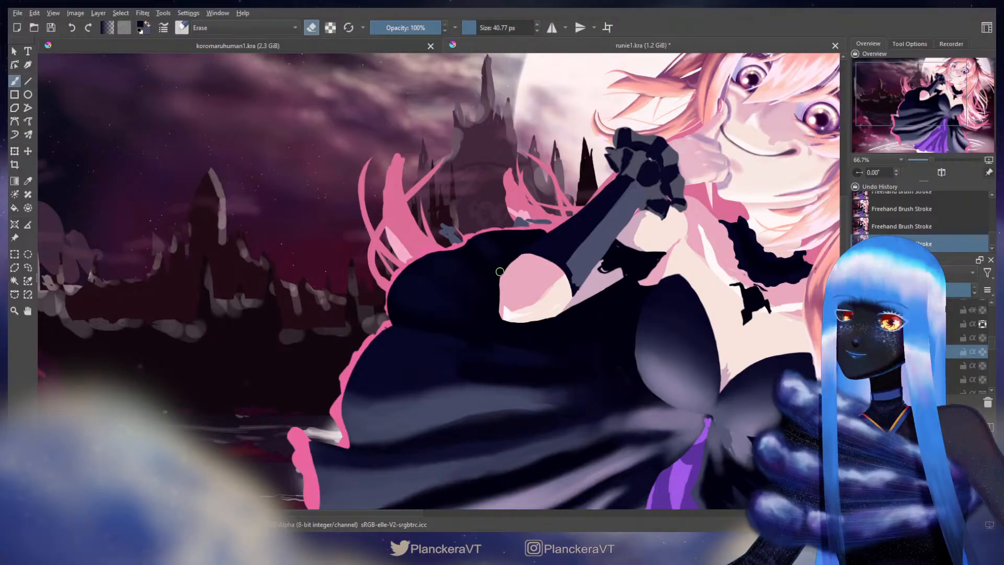
key("ctrl+z")
key("ctrl+shift+z")
key("ctrl+z")
key("ctrl+shift+z")
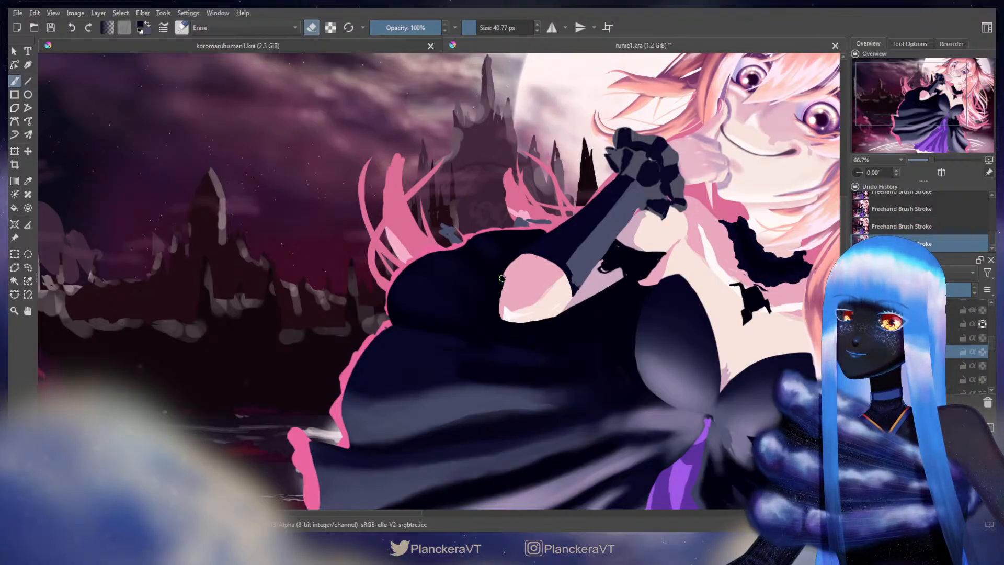
Trim the back and upper edge of the elbow's pink skin with a 26.88 px eraser, replacing the first attempt
left_click_drag(501, 297, 518, 256)
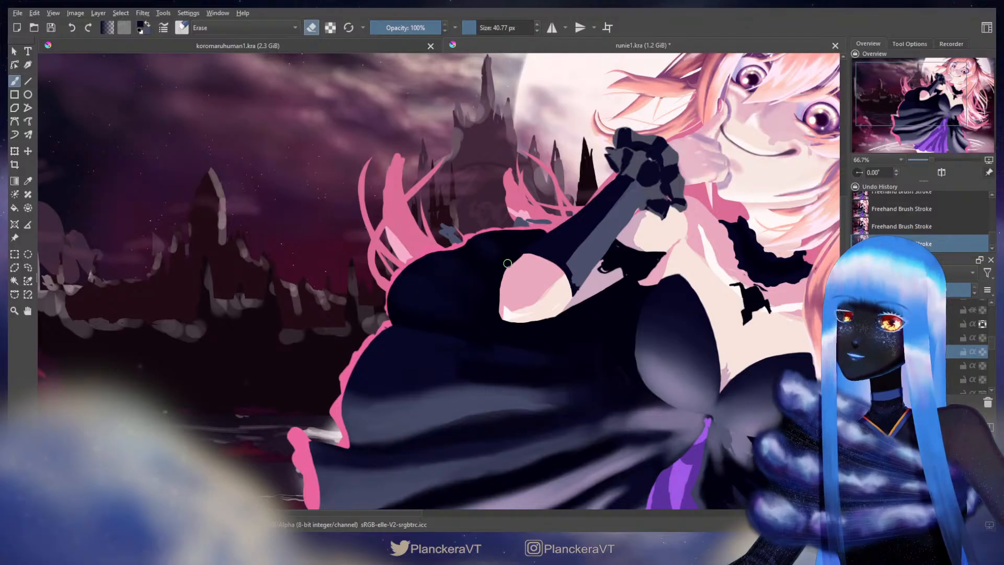
key("ctrl+z")
left_click_drag(527, 242, 519, 253)
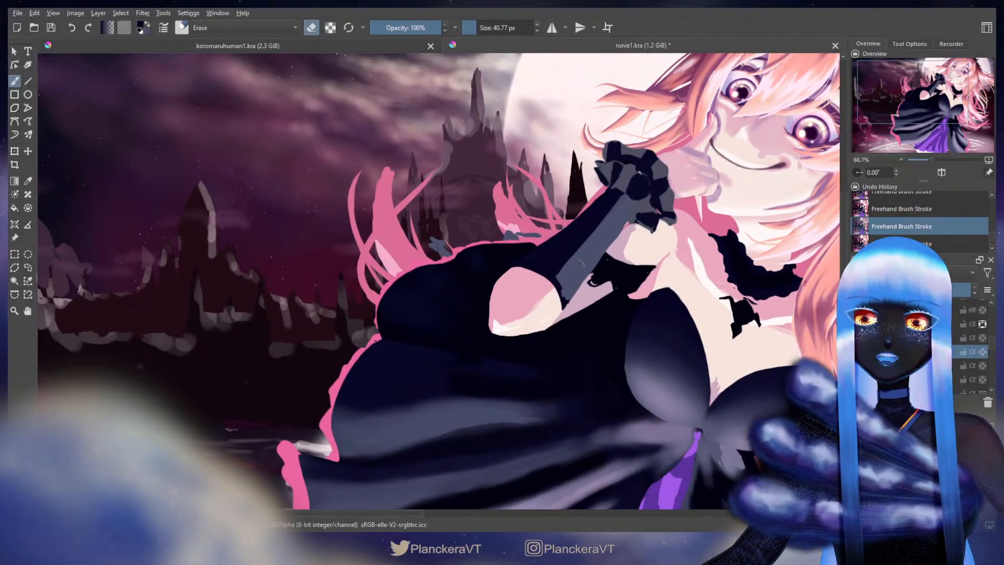
scroll(584, 245, "up", 2)
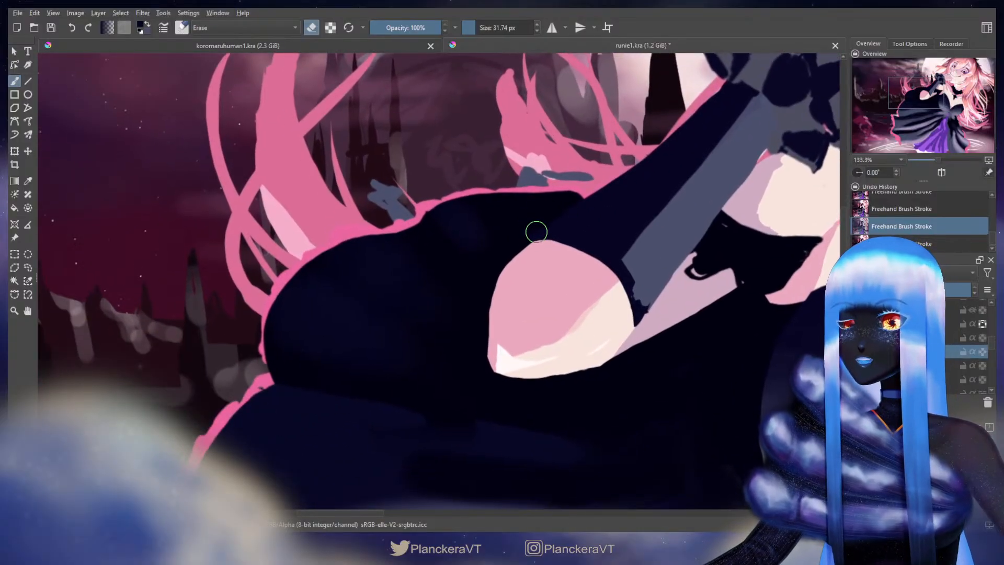
key("bracketleft")
key("bracketleft")
left_click(538, 230)
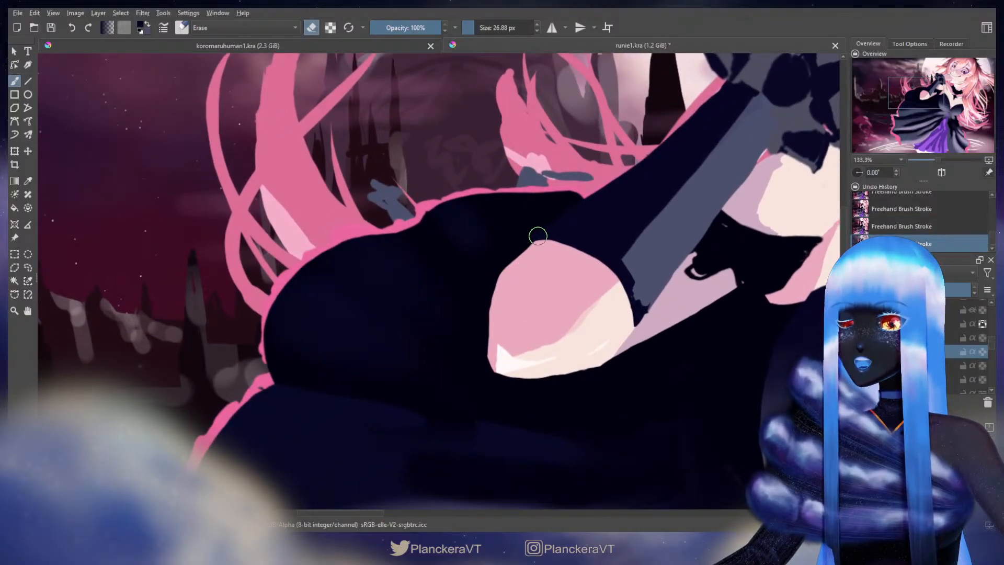
left_click_drag(534, 237, 494, 278)
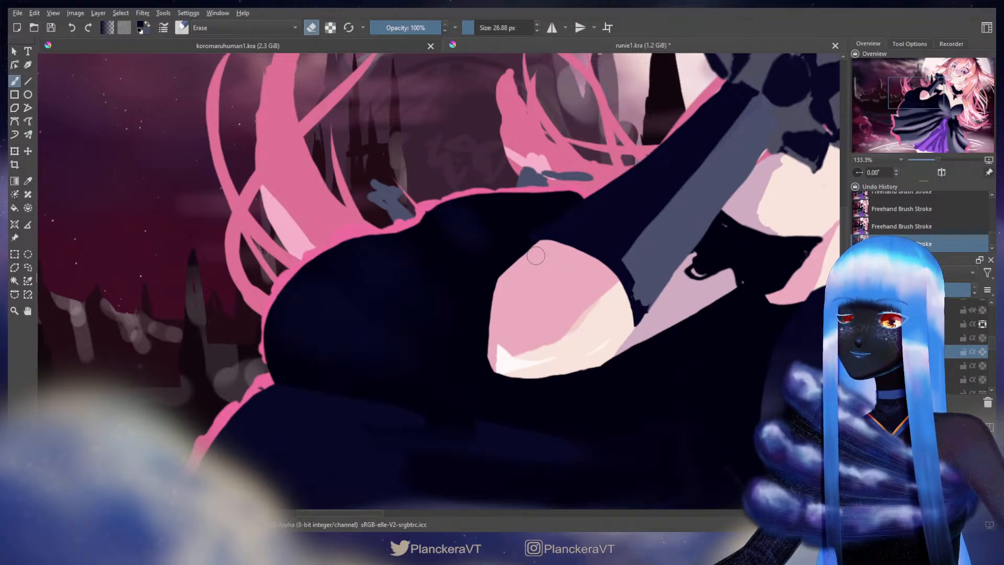
Set the eraser to 27.25 px and refine the elbow's upper corner and back edge into a cleaner curve
scroll(535, 255, "up", 1)
left_click(530, 237, "shift")
left_click_drag(540, 214, 508, 250)
left_click_drag(462, 287, 650, 151)
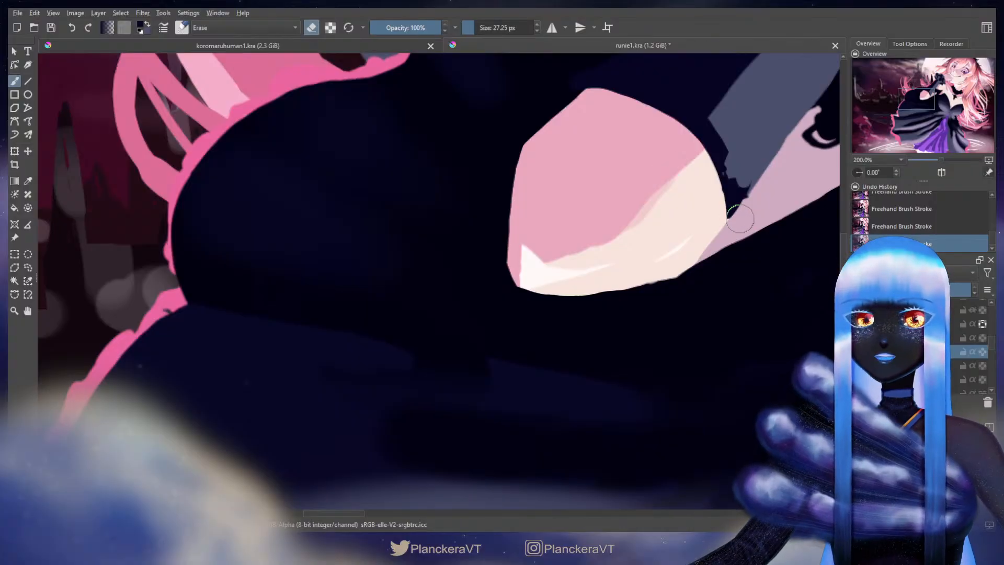
mouse_move(732, 228)
left_mouse_down()
mouse_move(636, 294)
mouse_move(550, 314)
mouse_move(644, 299)
mouse_move(675, 285)
mouse_move(738, 224)
mouse_move(672, 285)
mouse_move(537, 308)
mouse_move(642, 312)
mouse_move(510, 287)
mouse_move(498, 257)
left_mouse_up()
scroll(479, 323, "up", 5)
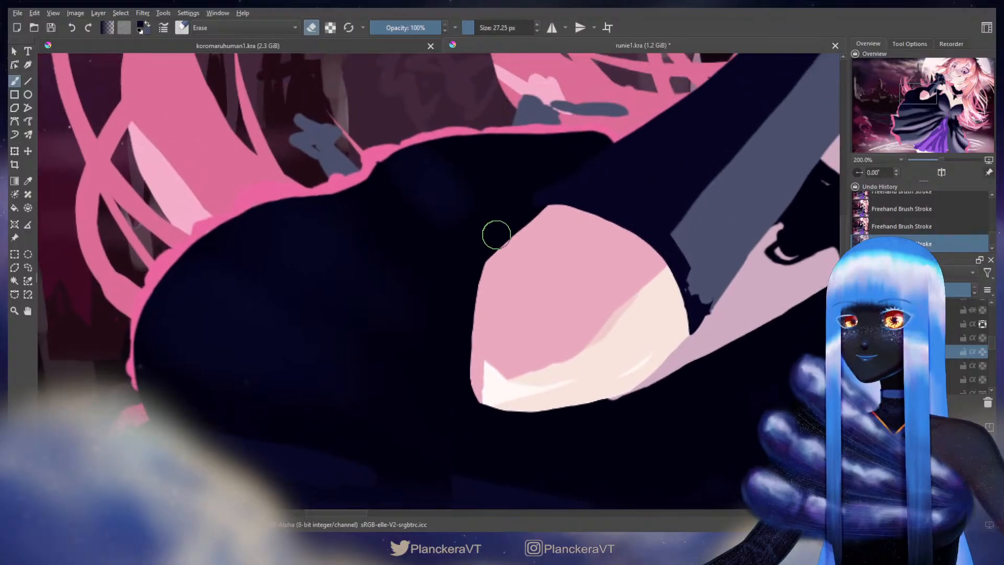
mouse_move(459, 300)
left_mouse_down()
mouse_move(469, 275)
mouse_move(451, 375)
mouse_move(434, 398)
left_mouse_up()
Select the glove and arm skin layers together and move the forearm slightly up toward the wrist ruffle
scroll(518, 303, "down", 6)
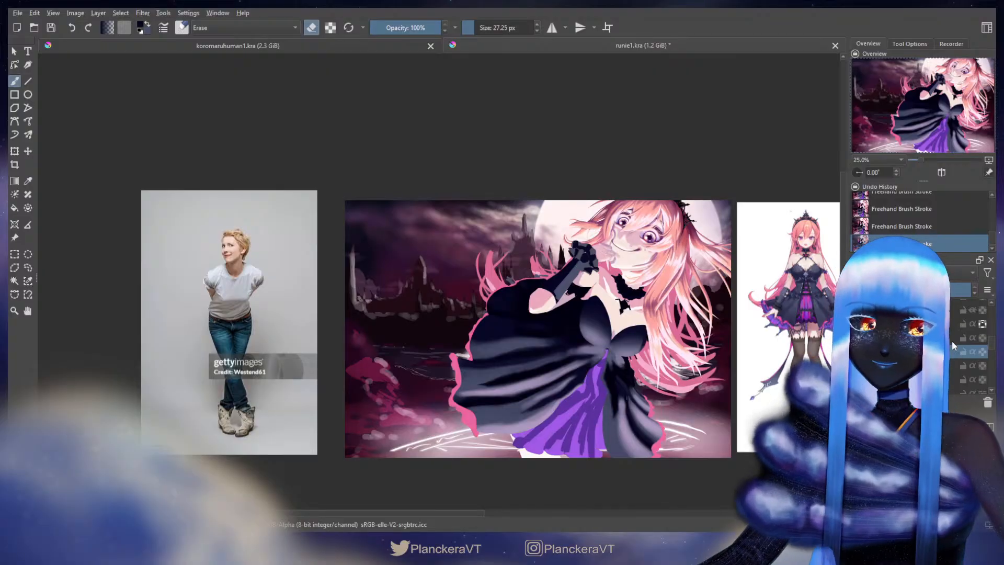
scroll(573, 267, "up", 2)
key("t")
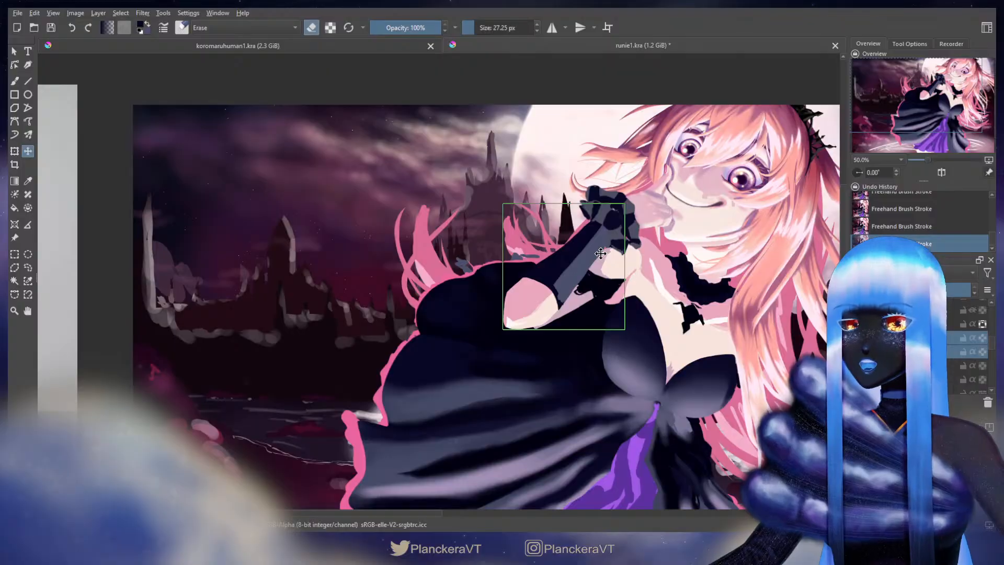
key("b")
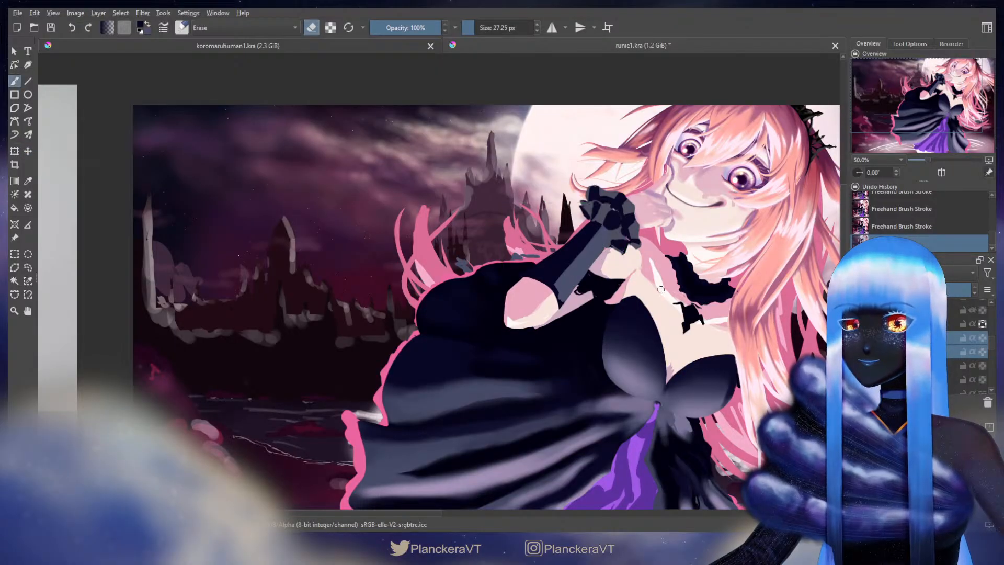
scroll(601, 253, "down", 3)
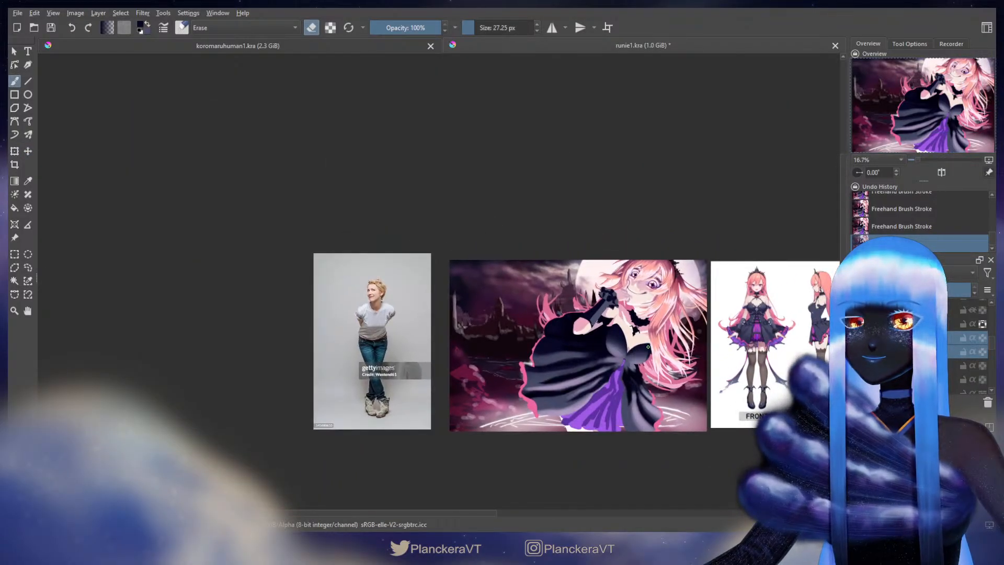
scroll(606, 313, "up", 3)
key("t")
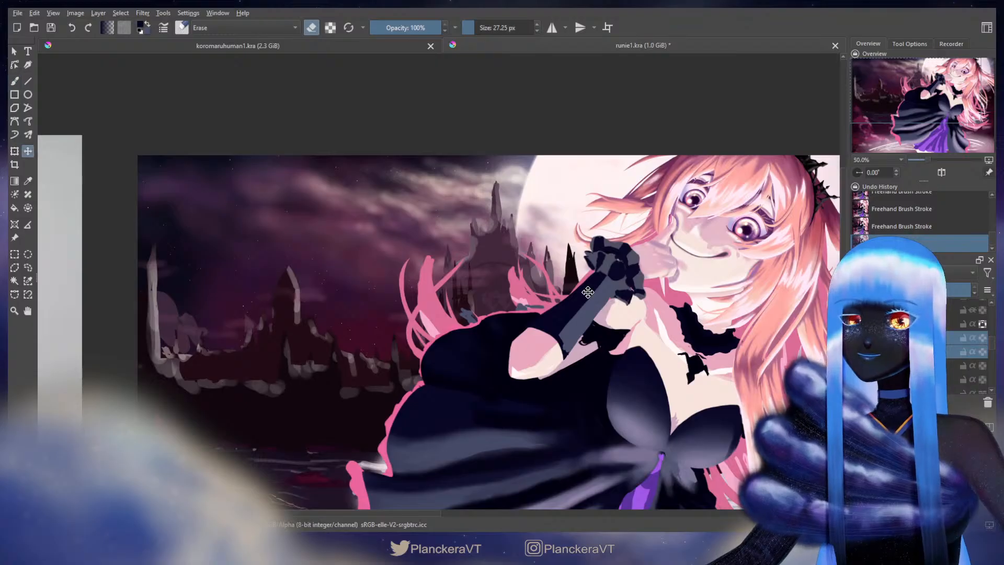
left_click_drag(588, 293, 601, 278)
key("b")
scroll(589, 293, "down", 2)
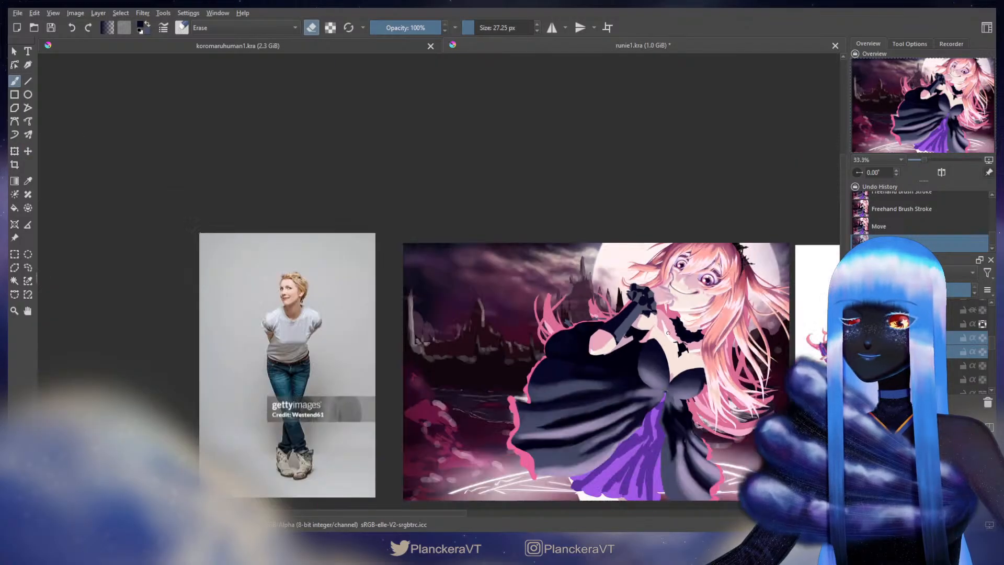
Select the shaded upper arm's skin layer and erase its lower edge beside the elbow with a 33.92 px eraser
scroll(630, 340, "down", 1)
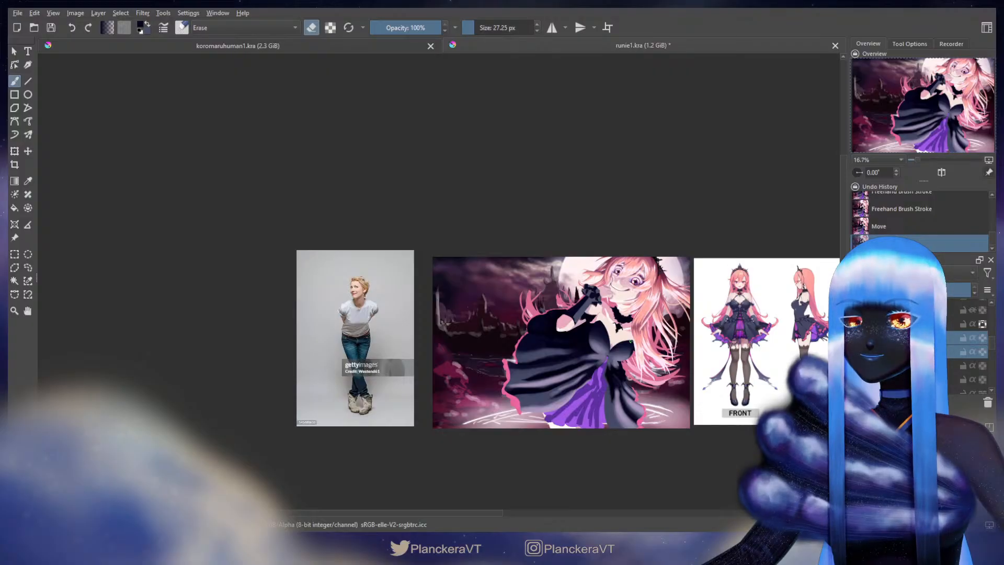
scroll(631, 340, "up", 2)
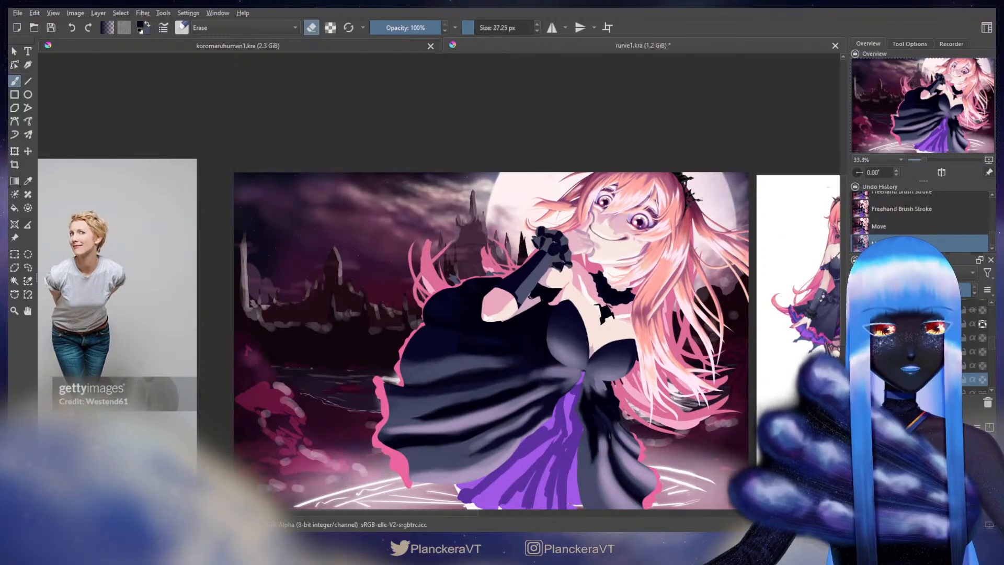
scroll(489, 319, "up", 2)
key("bracketright")
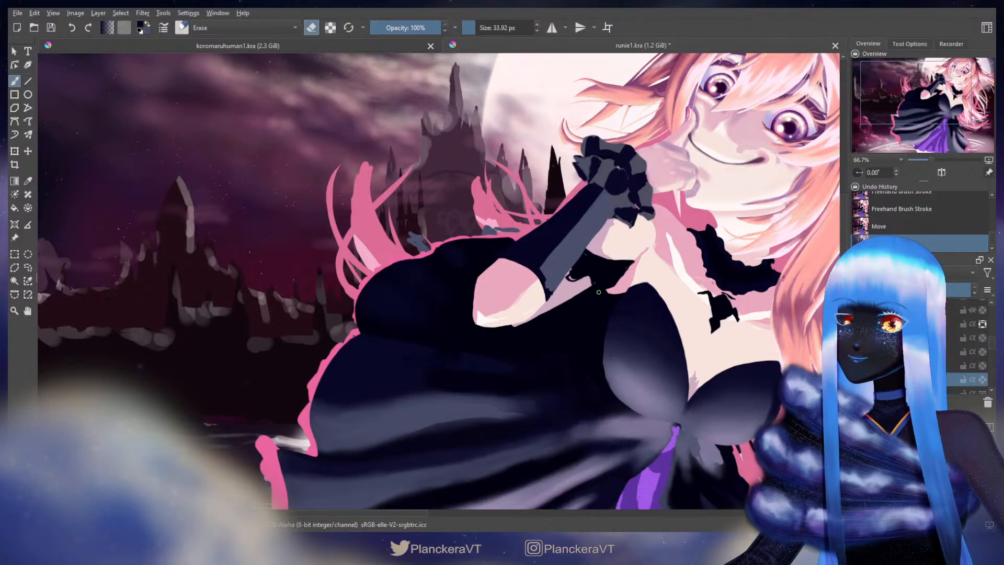
left_click_drag(555, 312, 498, 336)
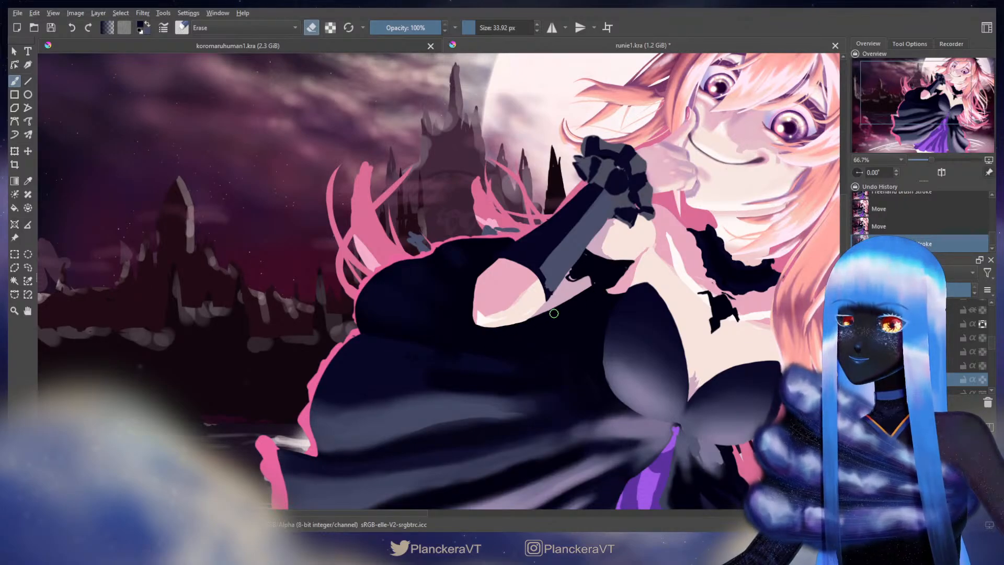
left_click_drag(569, 301, 556, 312)
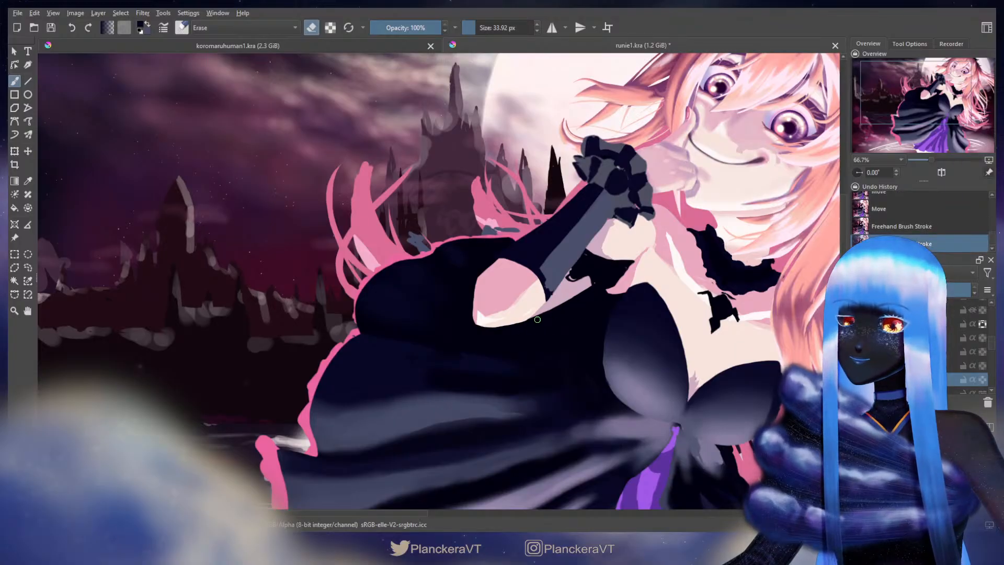
left_click_drag(564, 305, 579, 298)
key("slash")
left_click(579, 281, "ctrl")
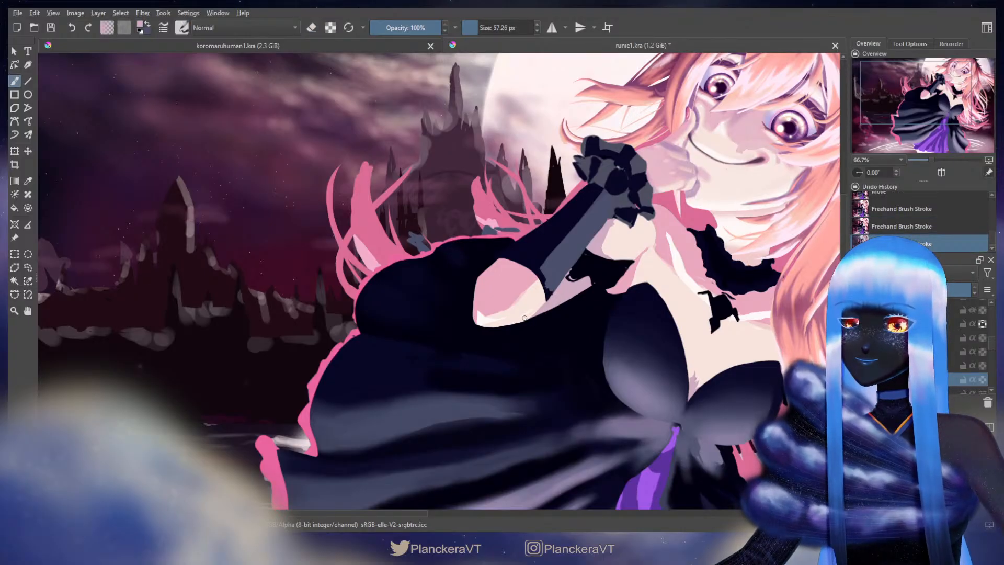
key("e")
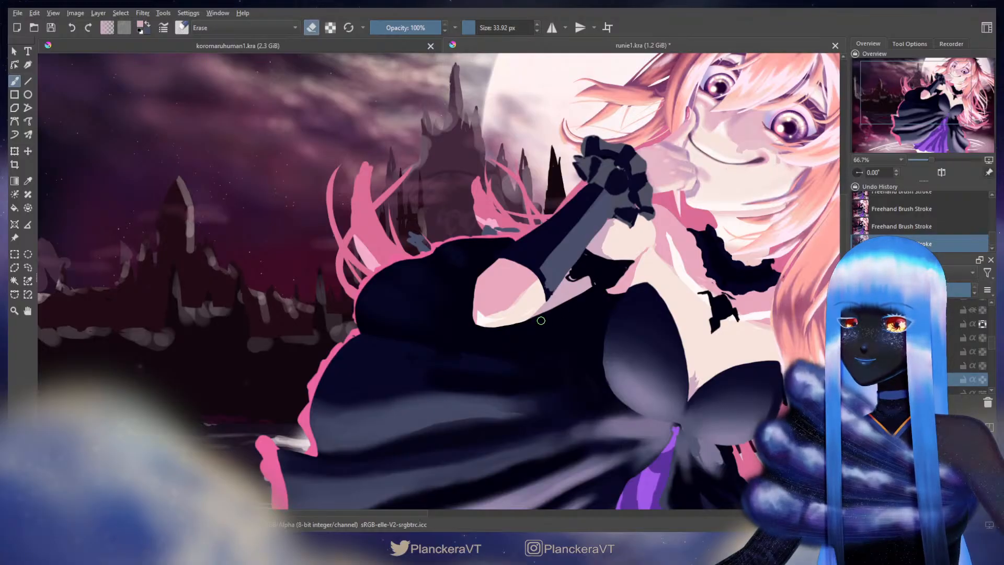
Select the long glove's layer and invert its colours so it contrasts with the dark dress
left_click_drag(578, 318, 494, 379)
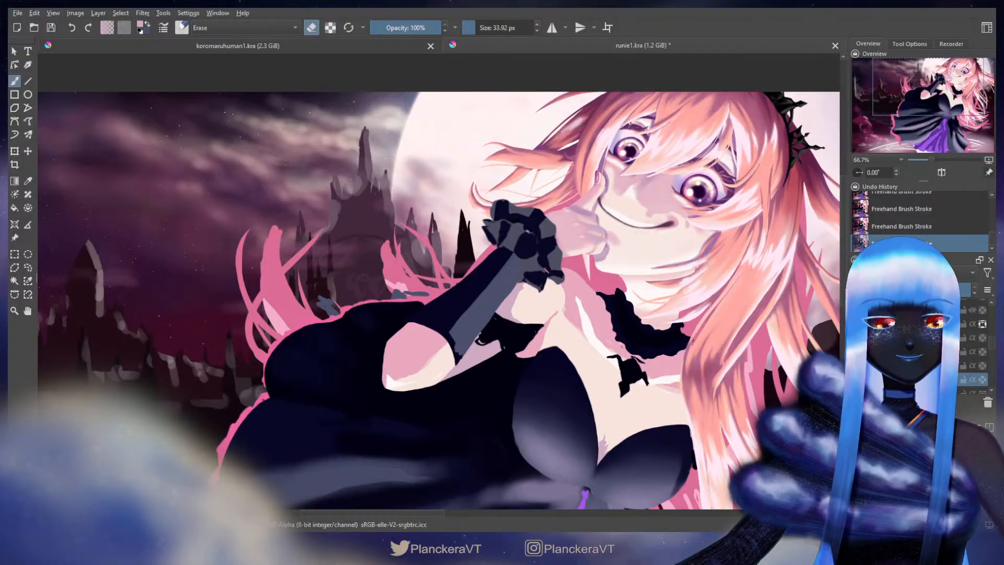
left_click(911, 338)
key("ctrl+i")
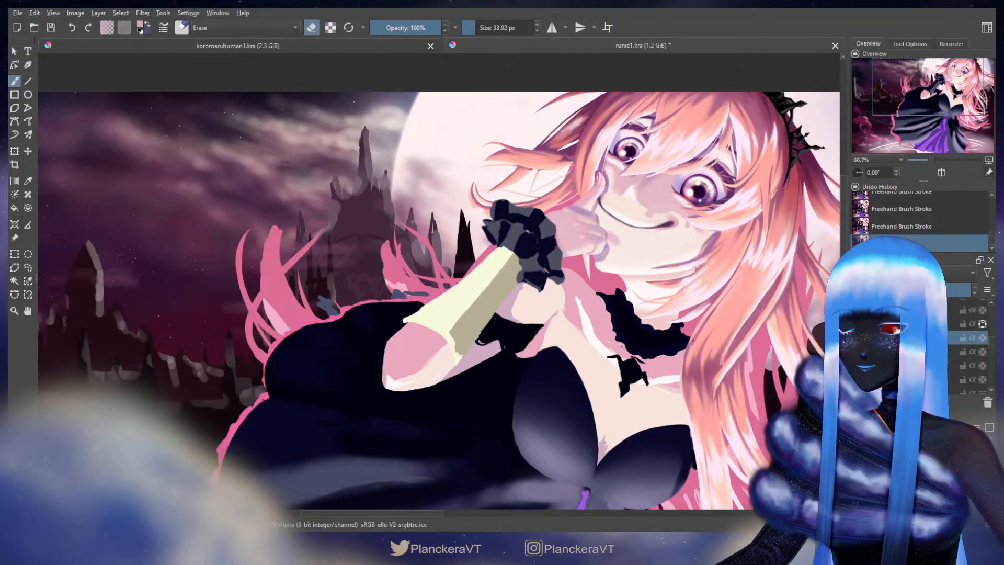
scroll(515, 309, "up", 2)
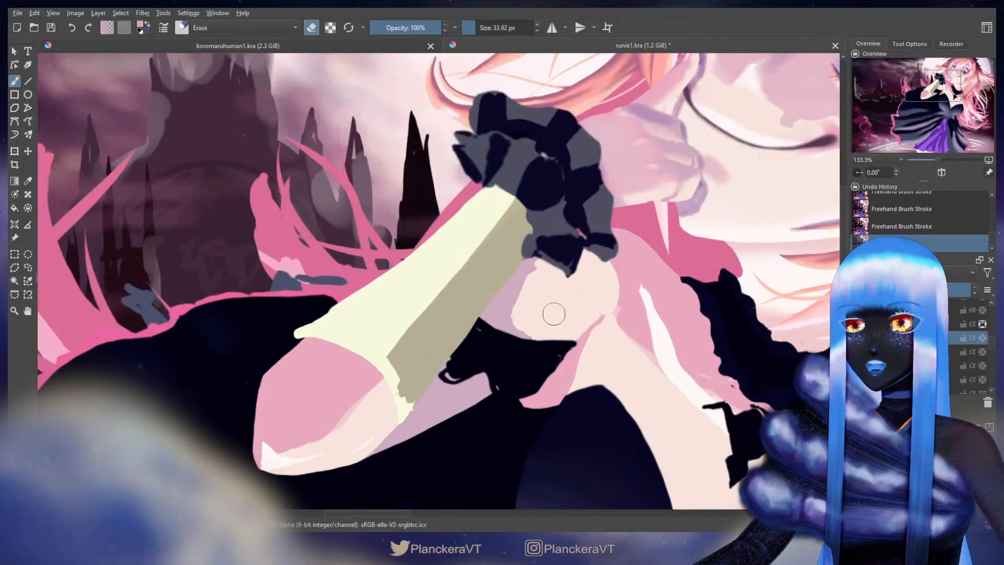
scroll(553, 315, "down", 1)
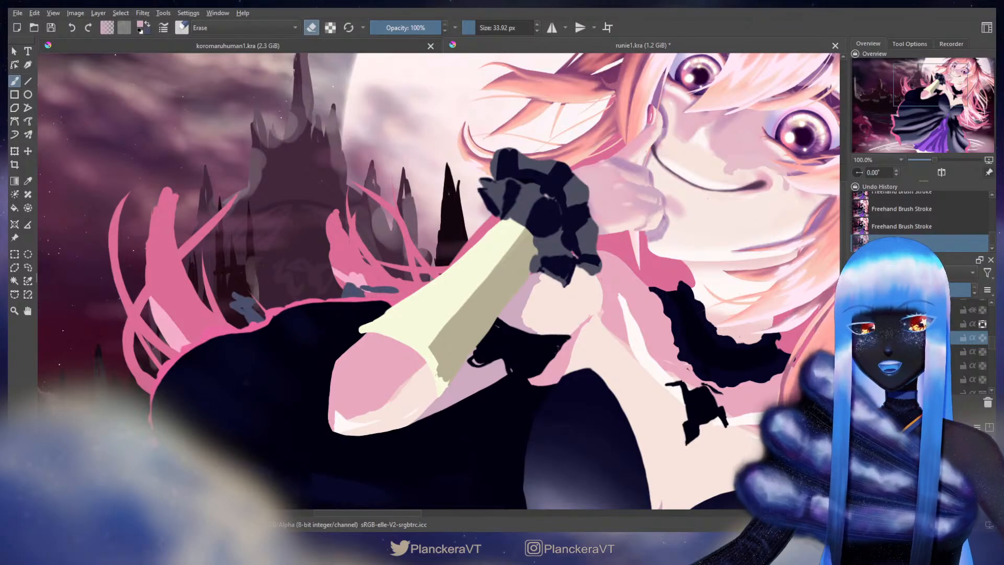
Lower the glove layer's opacity to erase around the cuff's outer corner, and raise the opacity again
left_click(917, 290)
left_click_drag(453, 269, 607, 199)
left_click_drag(528, 240, 505, 261)
left_click(969, 290)
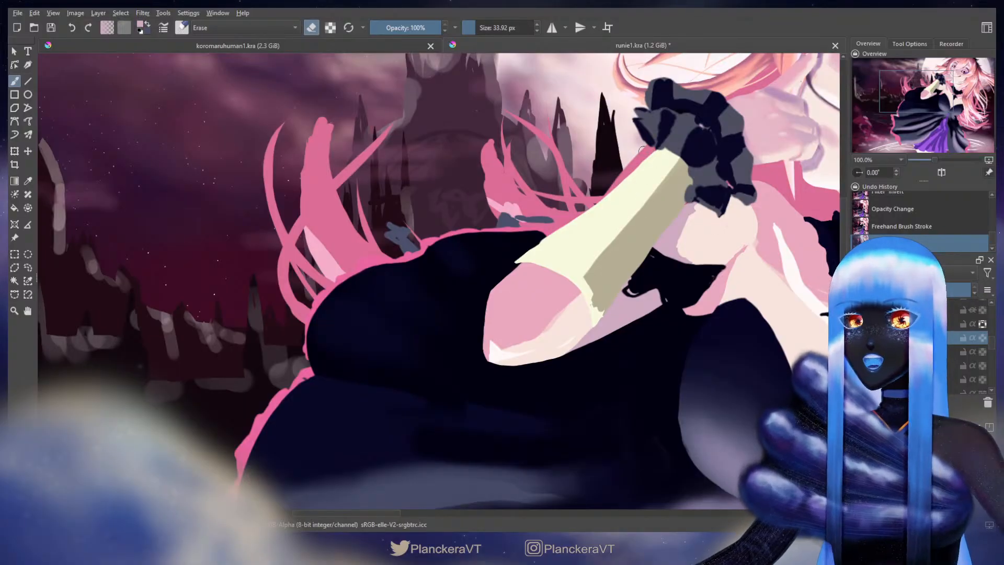
Erase the glove's upper edge near the cuff at 26.70 px and trim the skin protruding beneath it on the arm layer
mouse_move(655, 144)
left_mouse_down()
mouse_move(640, 183)
mouse_move(592, 226)
left_mouse_up()
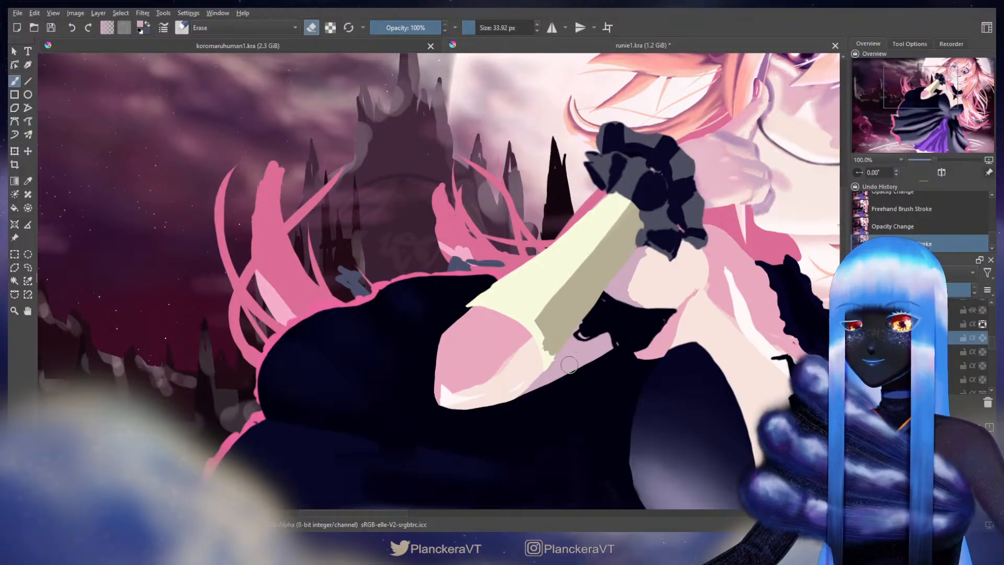
left_click(474, 27)
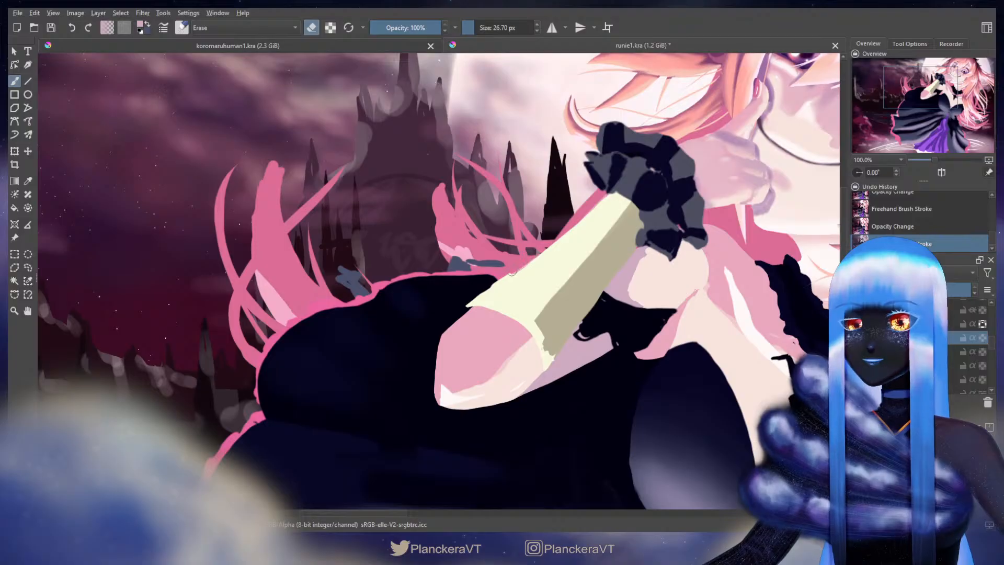
left_click_drag(493, 283, 454, 311)
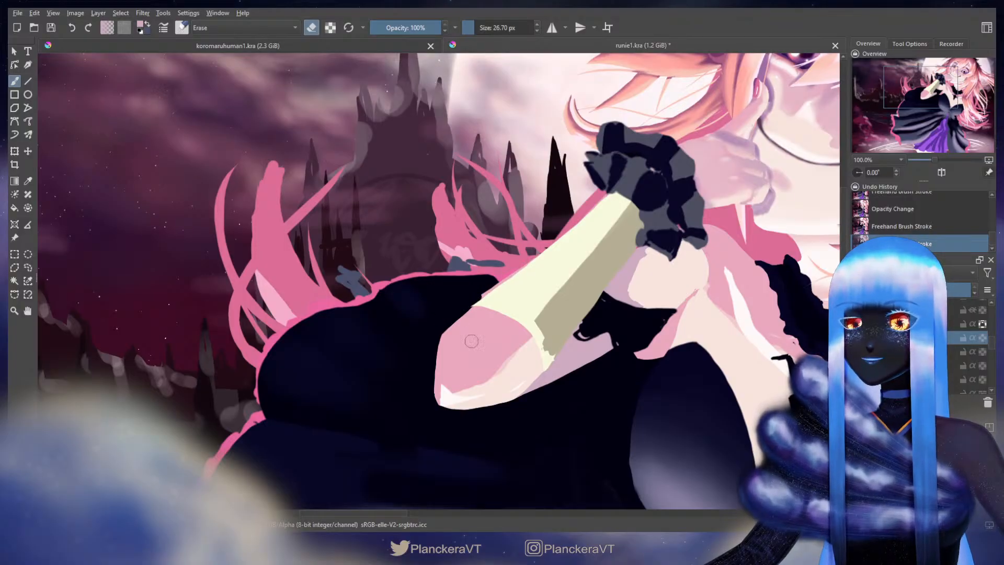
key("Page_Down")
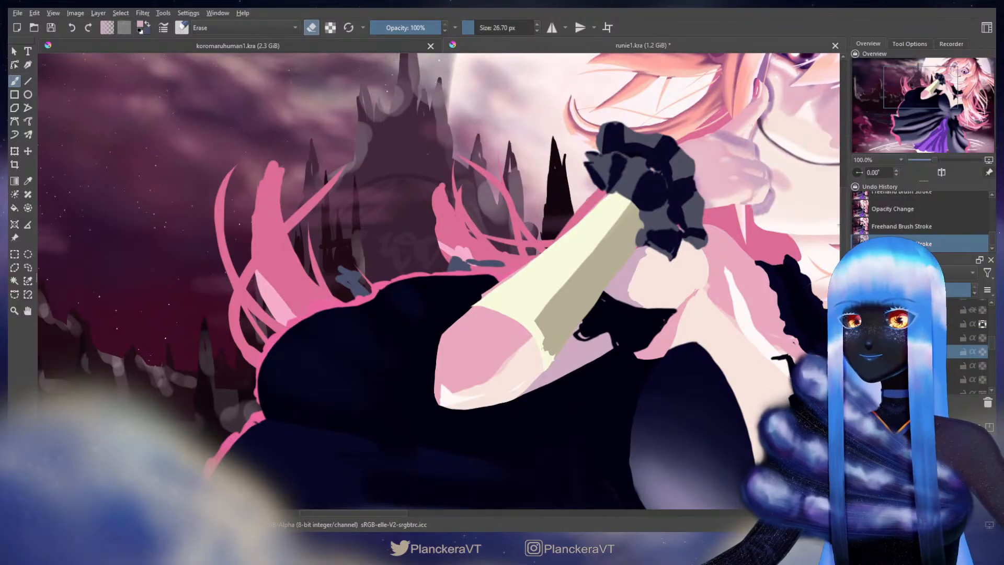
left_click_drag(539, 252, 469, 299)
key("Page_Up")
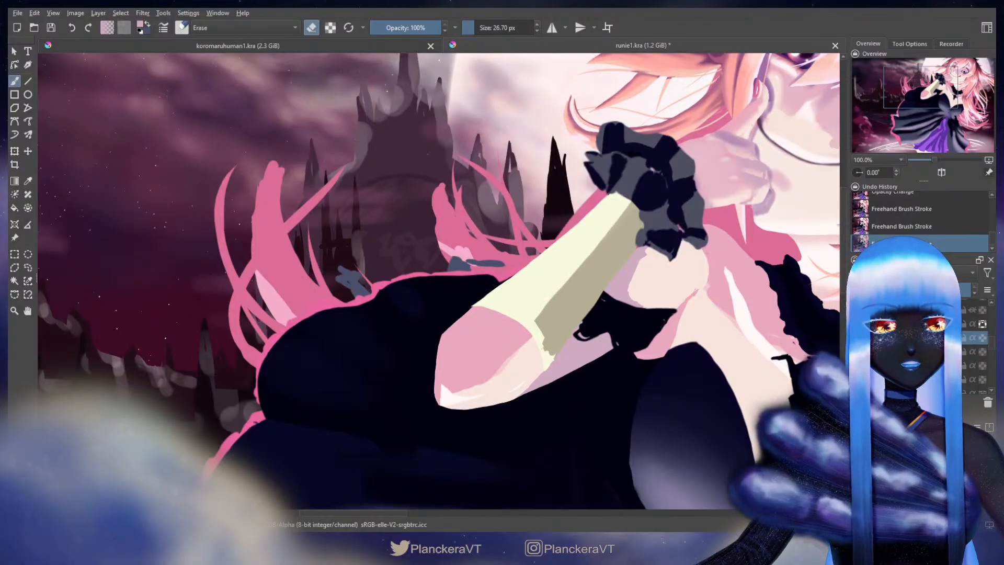
Repaint the pale glove's upper edge just below the cuff with an 18.55 px brush
key("e")
key("bracketright")
key("bracketleft")
key("bracketleft")
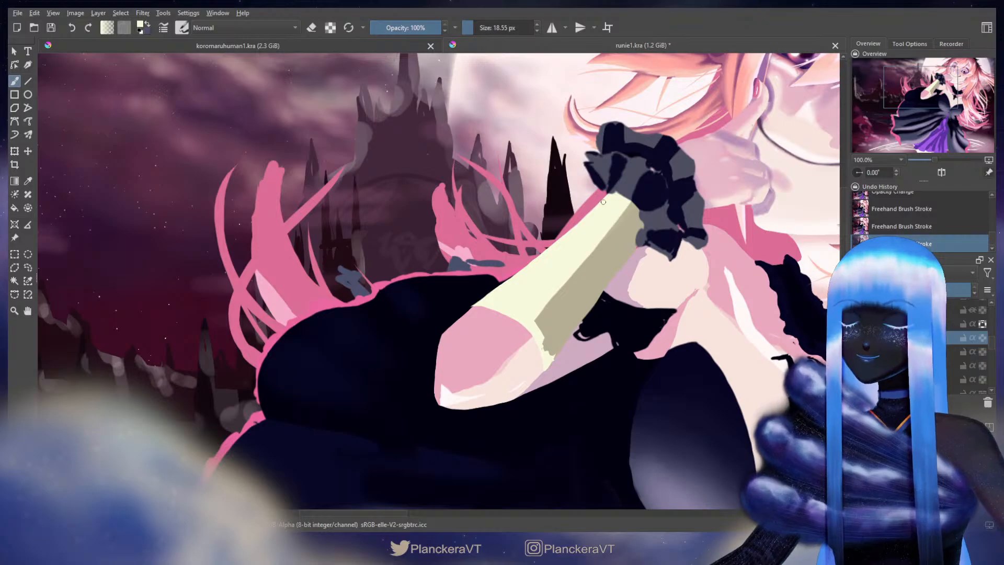
left_click_drag(575, 232, 573, 234)
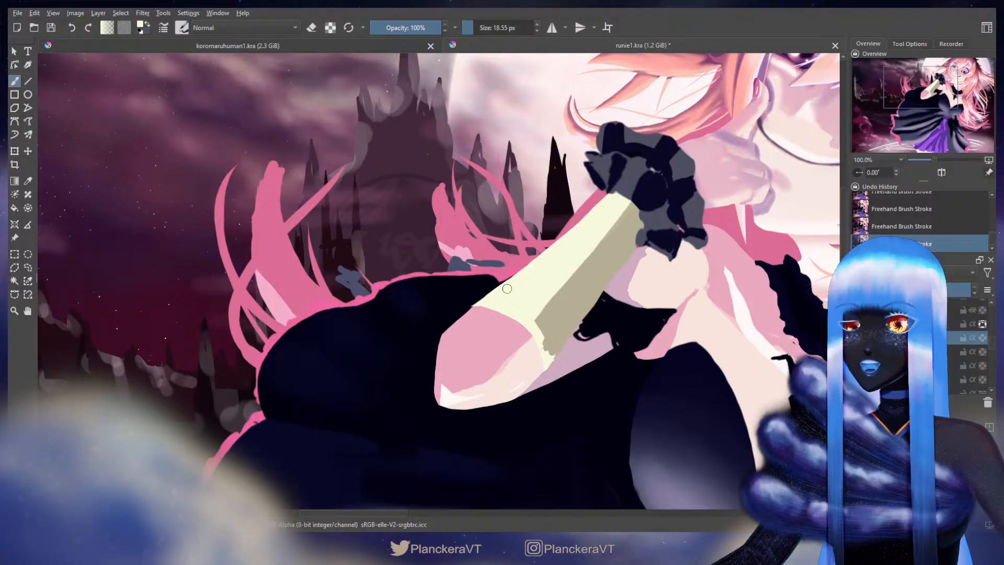
Refine the glove's upper edge towards the elbow, alternating between a 31.94 px eraser and a 23.42 px brush
key("e")
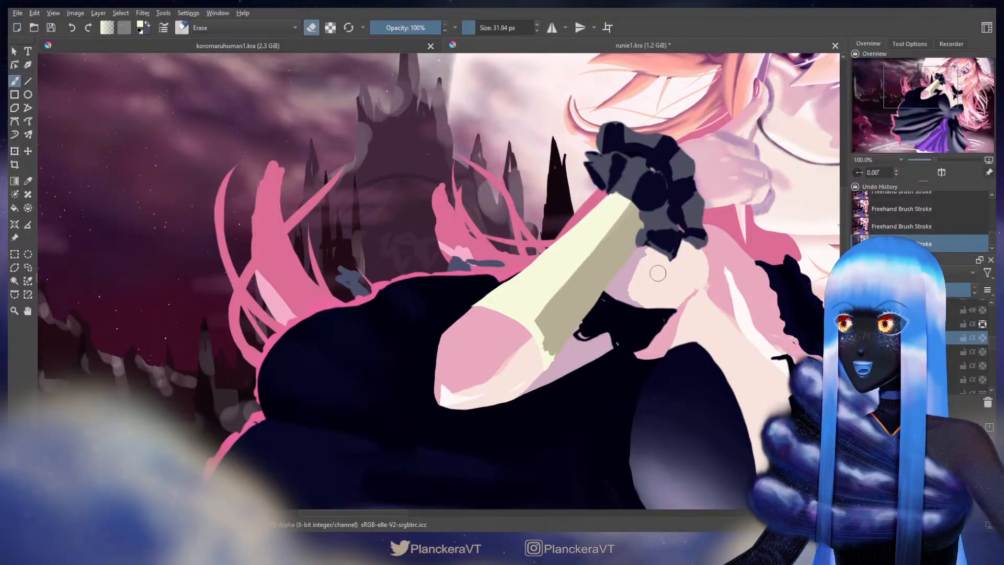
key("e")
key("bracketright")
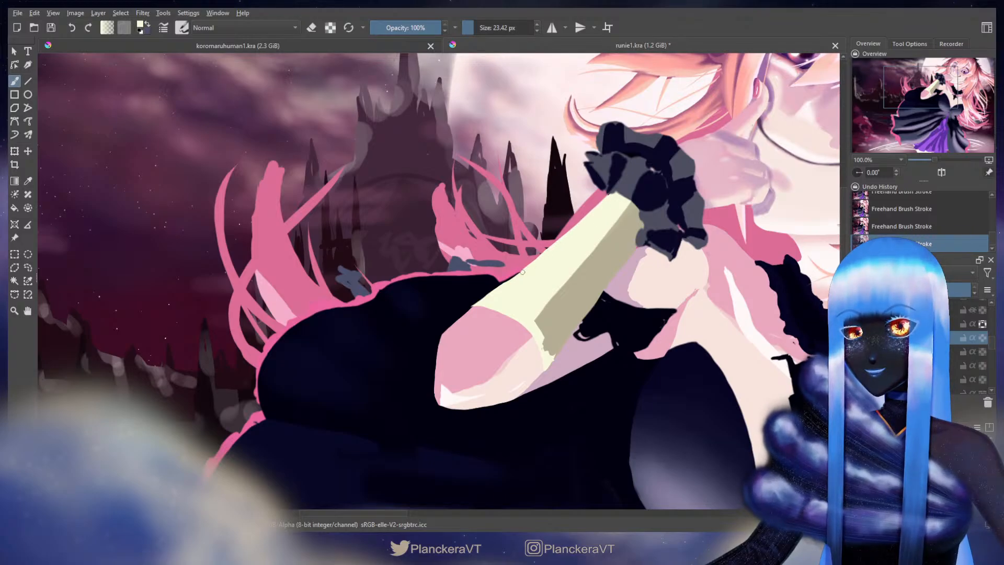
key("e")
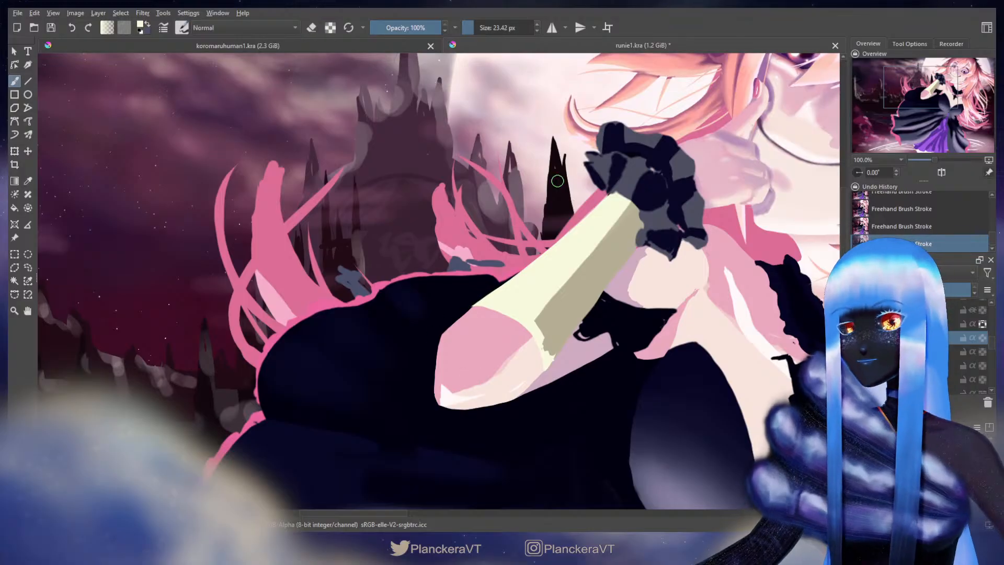
key("e")
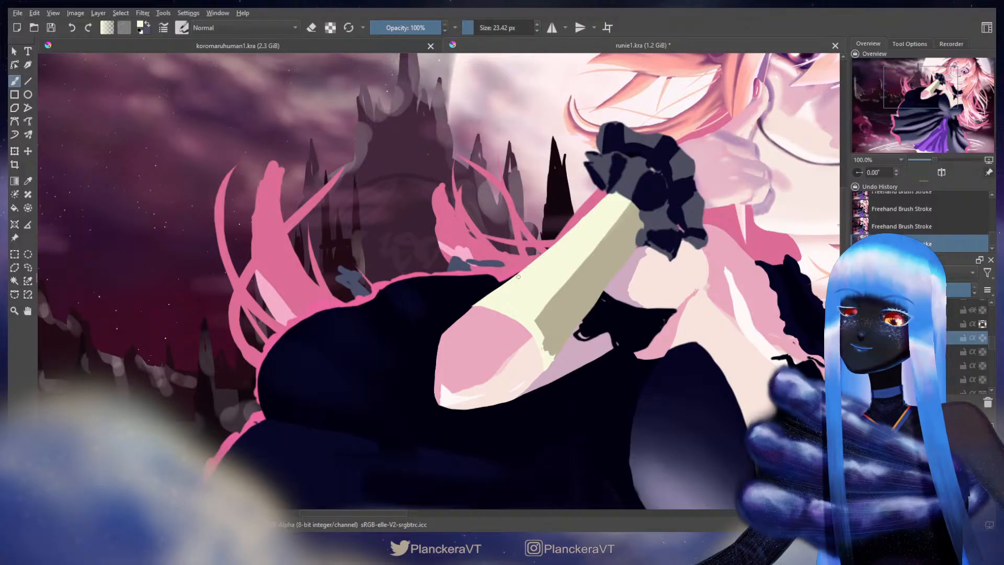
Erase the glove's open end along the elbow curve at 45.71 px, using a smaller eraser beneath the cuff
key("e")
scroll(499, 308, "down", 1)
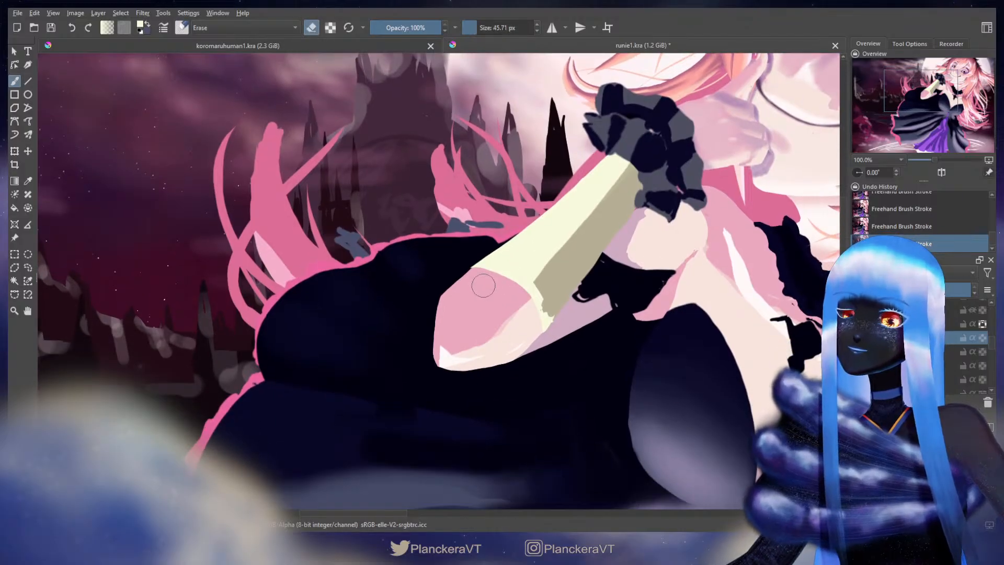
mouse_move(473, 276)
left_mouse_down()
mouse_move(502, 285)
mouse_move(471, 275)
mouse_move(526, 300)
mouse_move(533, 347)
left_mouse_up()
left_click_drag(632, 221, 641, 208)
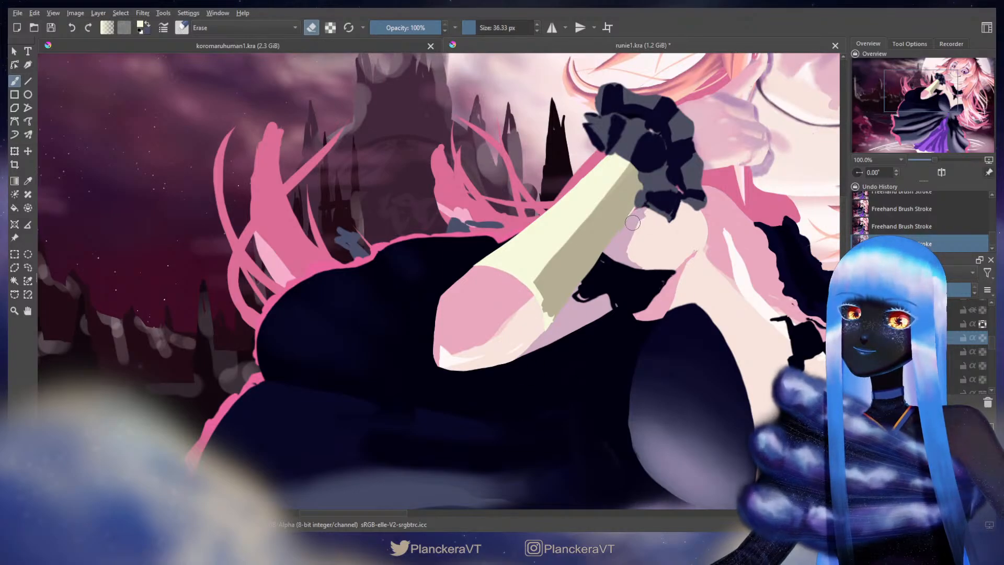
Paint the glove's lower edge in its khaki shadow colour at 23.42 px, trim it by erasing, and compare using undo and redo
key("e")
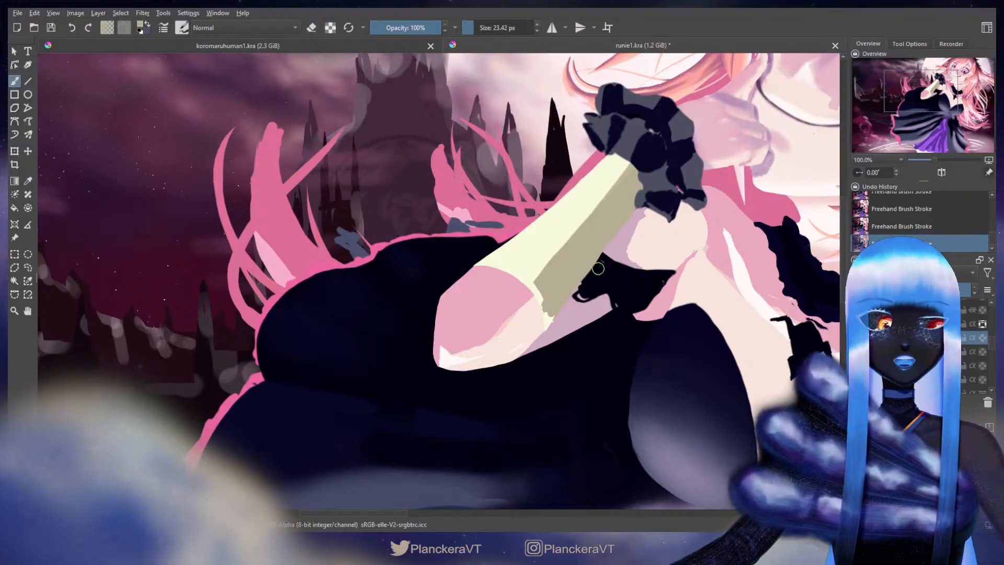
key("e")
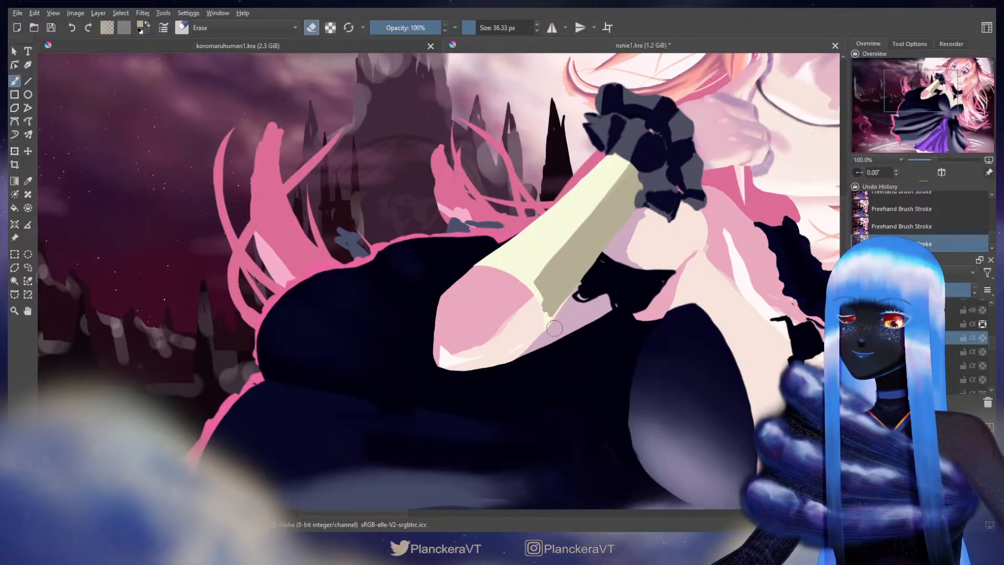
key("e")
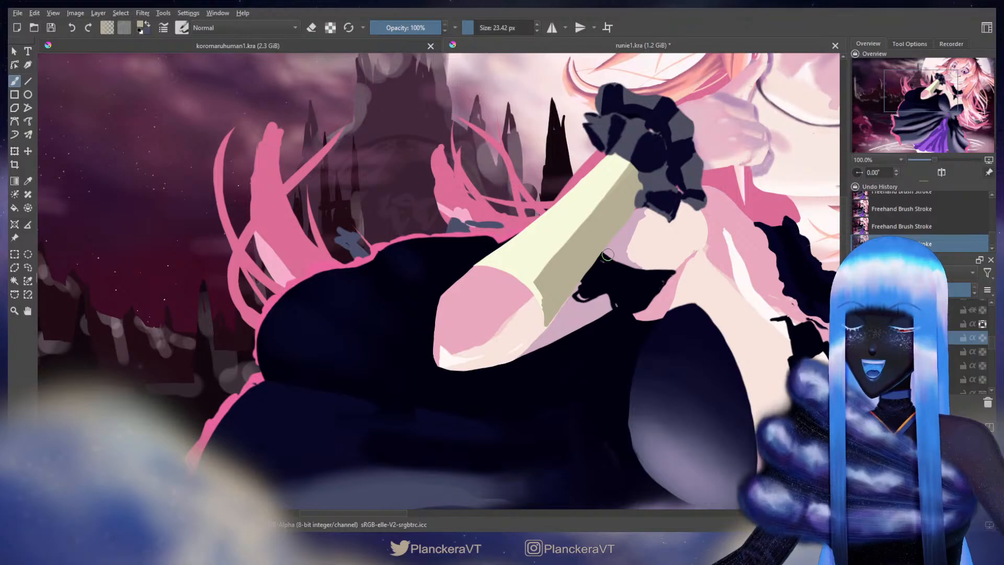
key("e")
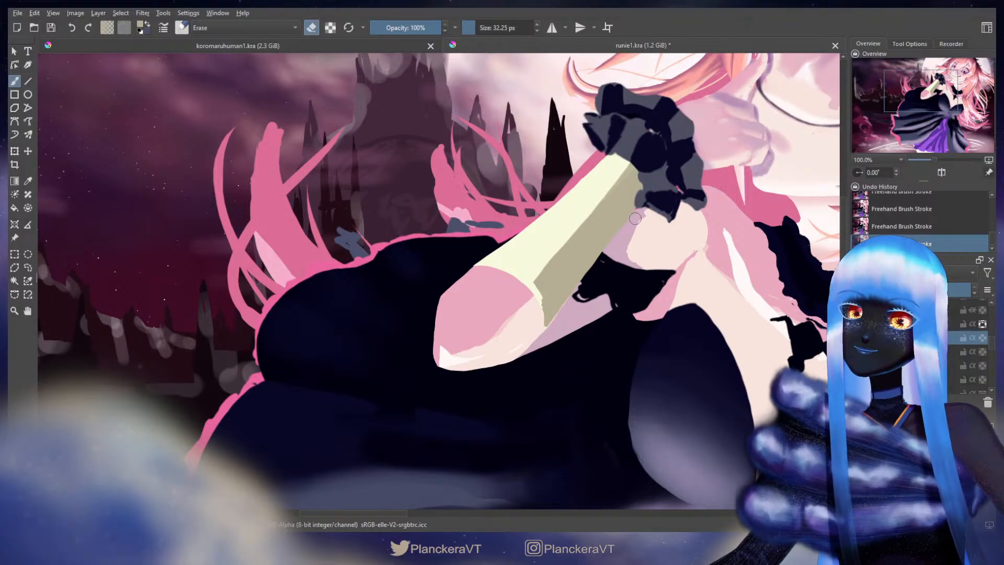
key("ctrl+z")
key("ctrl+shift+z")
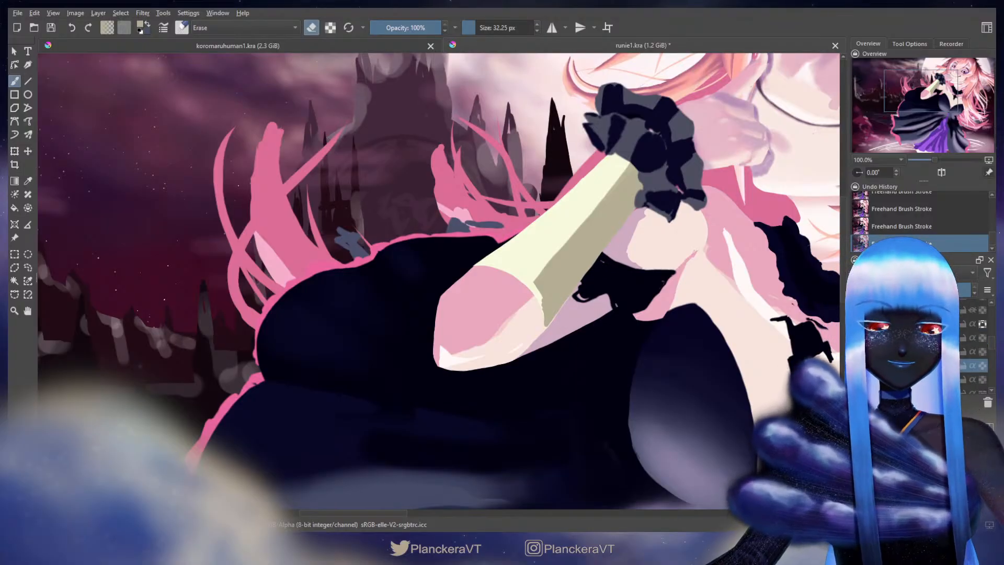
Return to the glove's layer and trim its upper edge near the cuff with a 21.14 px eraser
key("Page_Up")
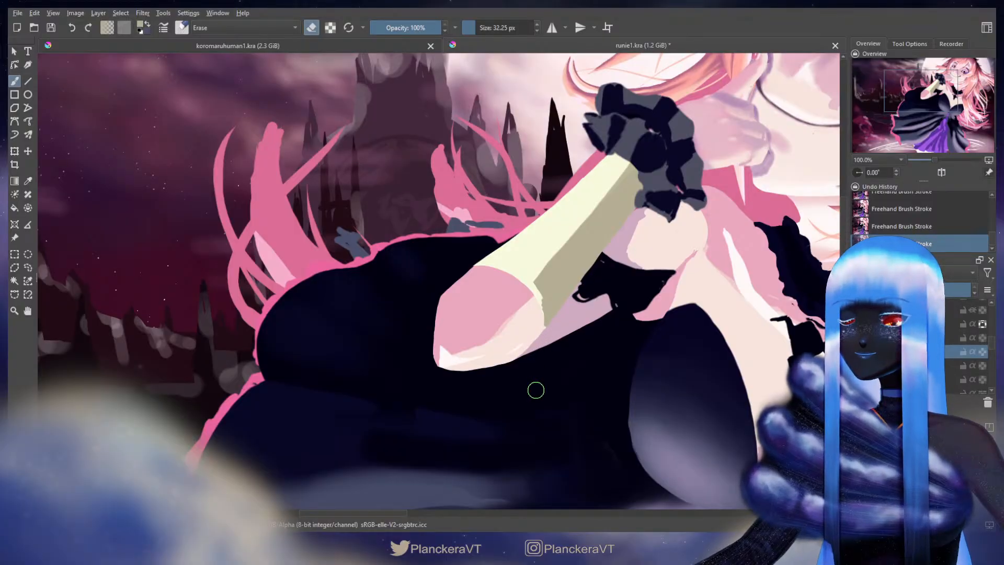
key("Page_Up")
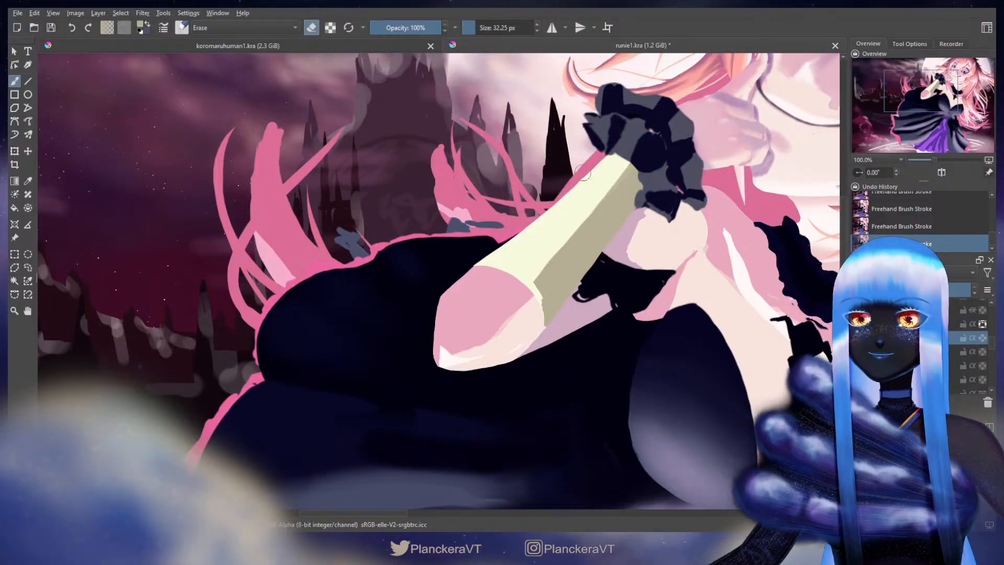
key("bracketleft")
key("bracketleft")
key("bracketleft")
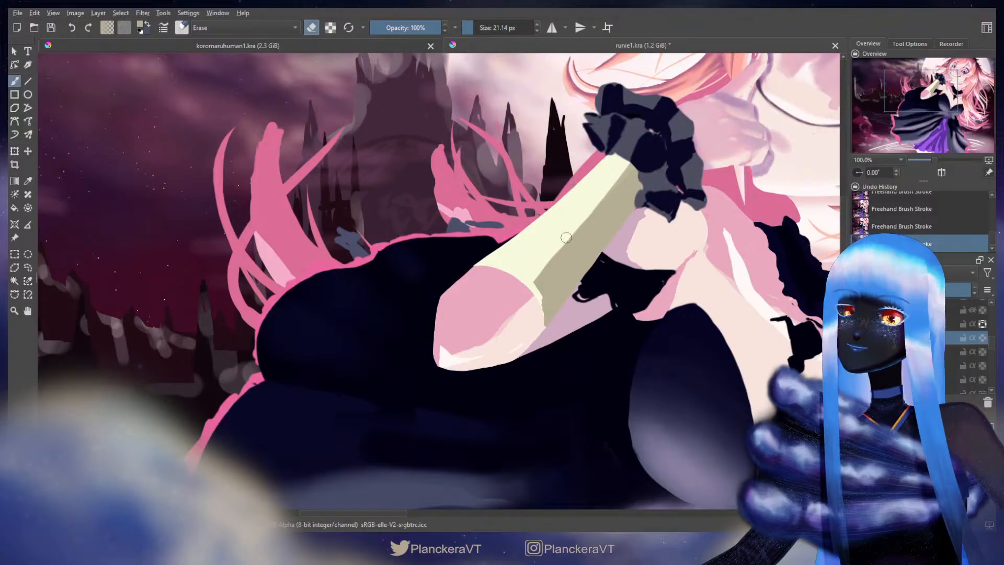
Paint the glove's upper edge in pale yellow up to the cuff with a 25.71 px brush
key("e")
left_click_drag(596, 174, 606, 162)
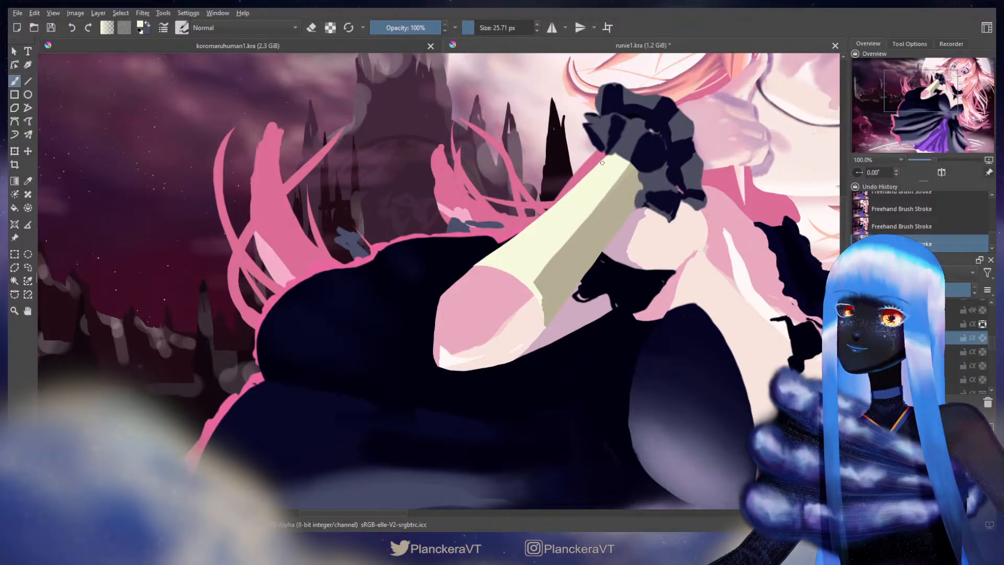
left_click_drag(572, 191, 600, 165)
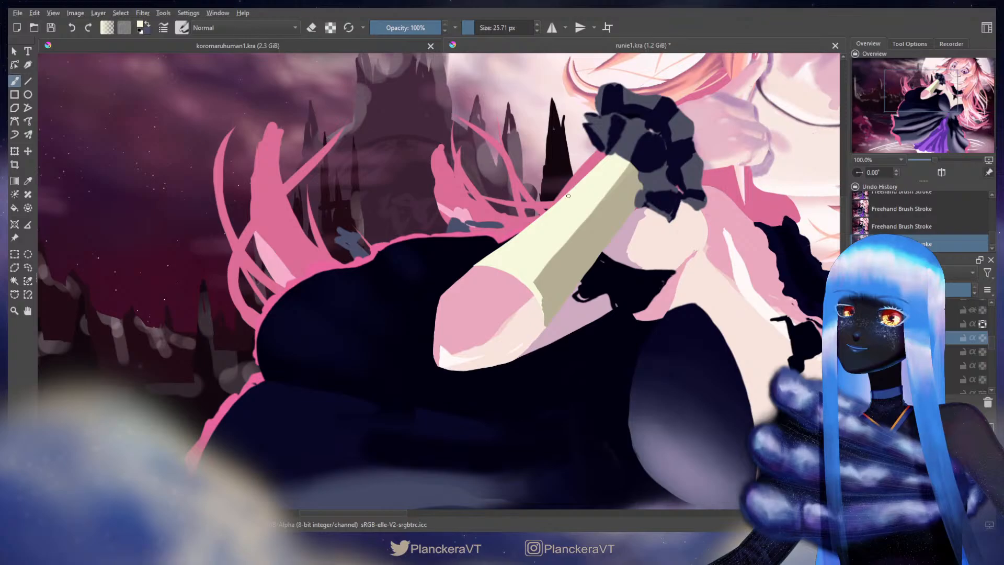
Erase irregularities along the glove's upper edge at about 20 px and touch up its corner at the elbow with the pale colour
key("e")
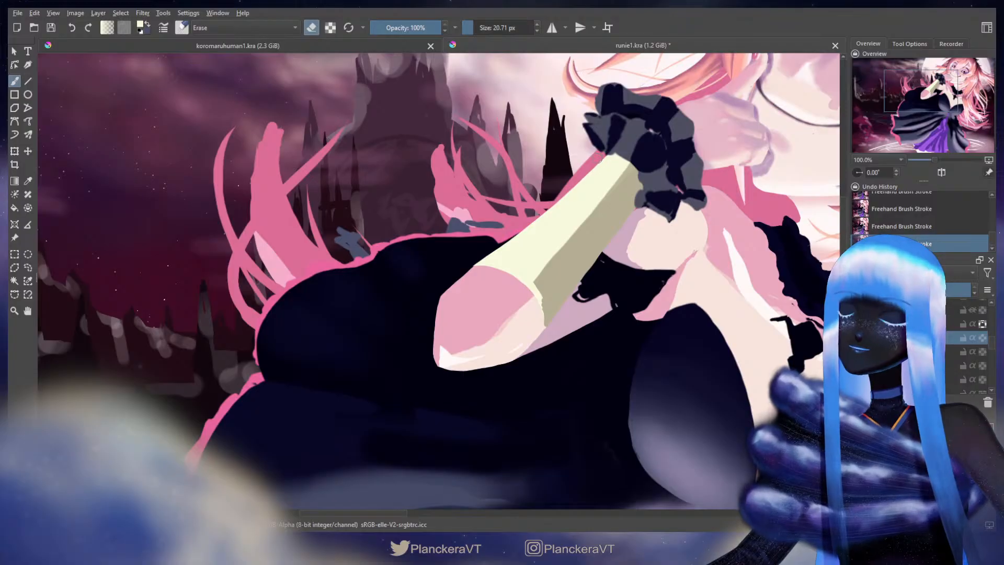
scroll(596, 163, "up", 2)
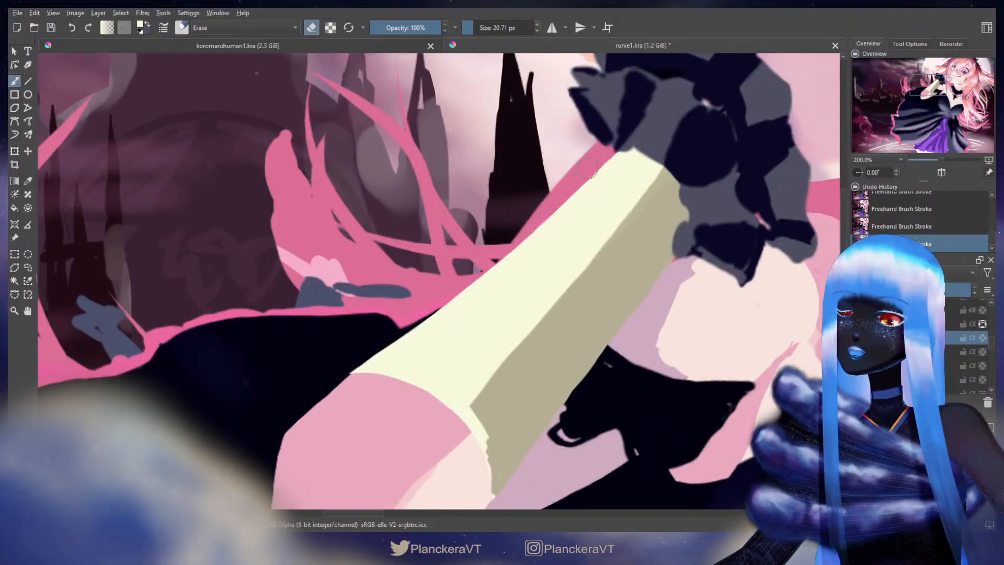
left_click_drag(450, 297, 539, 189)
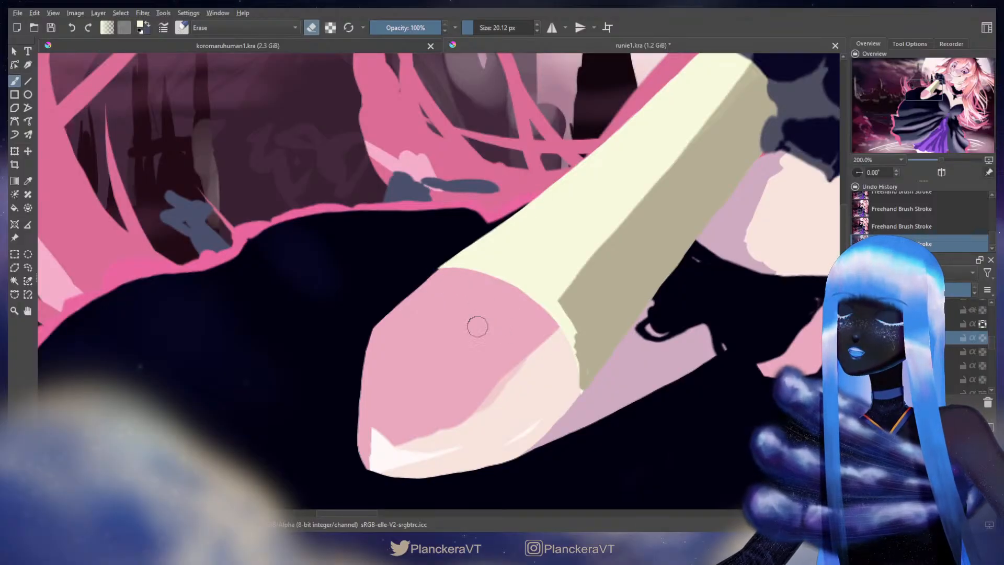
key("e")
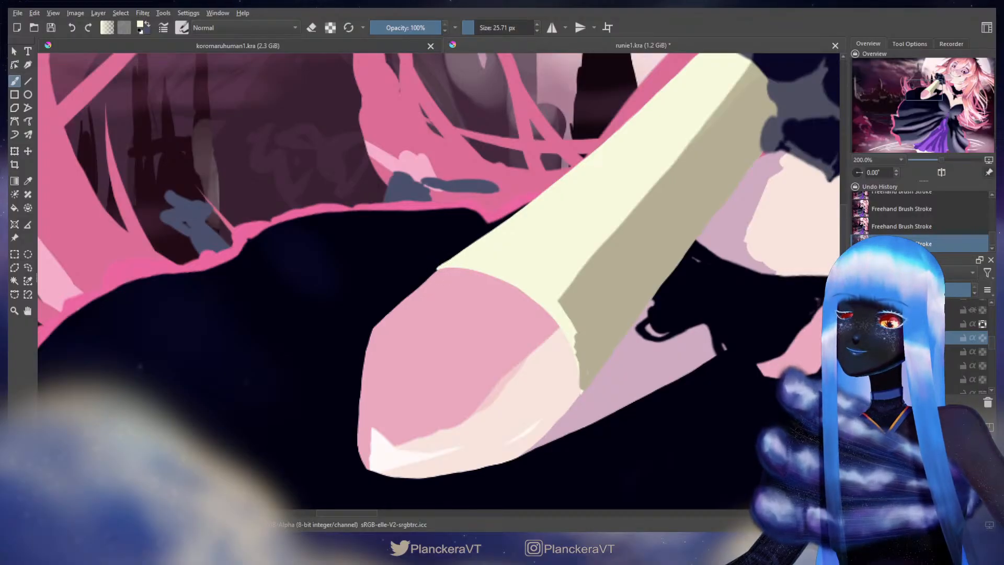
key("ctrl+z")
key("ctrl+shift+z")
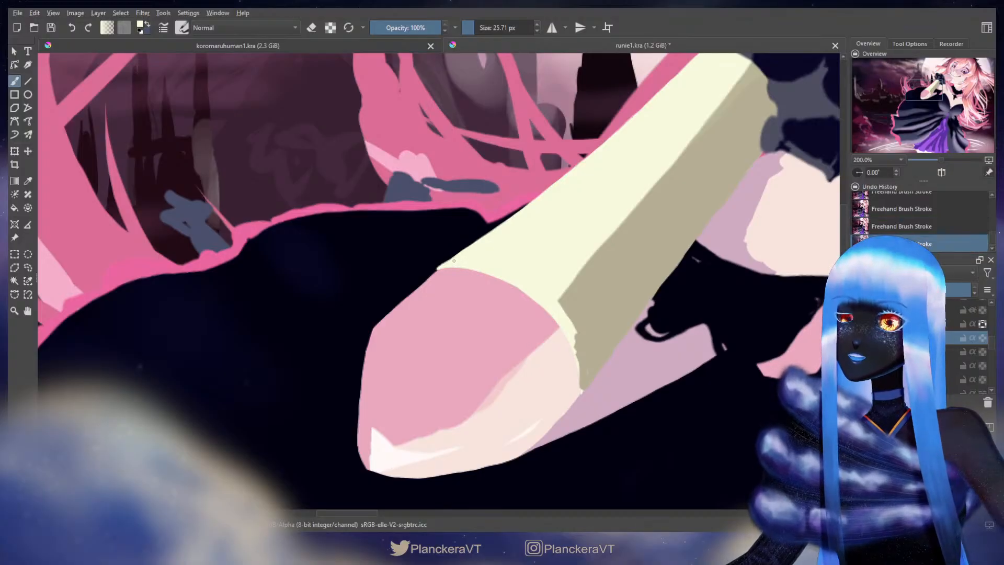
Lock the glove layer's transparency, cover the pale jagged strip at the elbow with khaki shading at 41.88 px, and unlock it
mouse_move(598, 157)
left_mouse_down()
mouse_move(489, 212)
mouse_move(472, 200)
left_mouse_up()
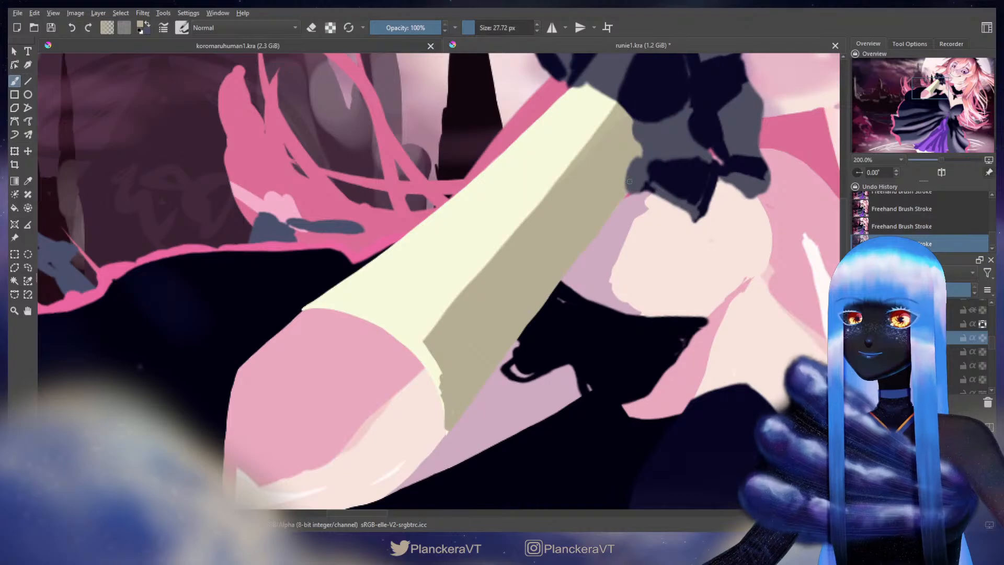
left_click_drag(543, 277, 582, 198)
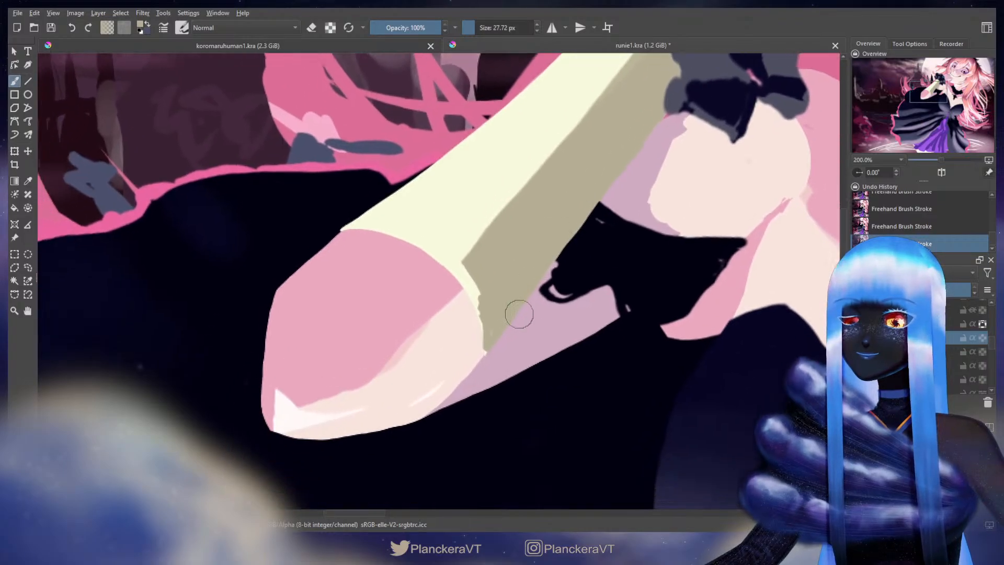
left_click(983, 338)
left_click_drag(521, 258, 536, 257)
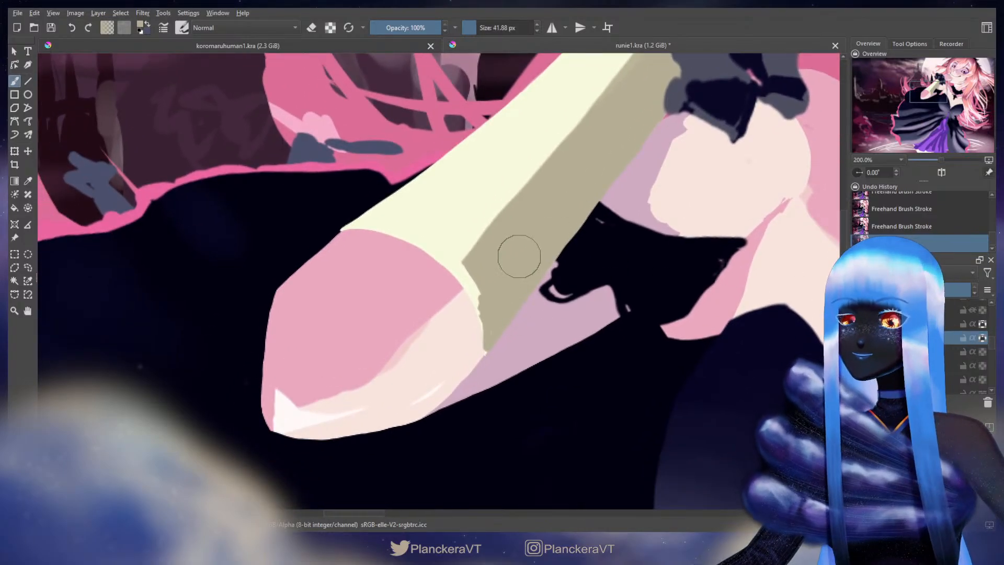
left_click_drag(480, 296, 474, 333)
mouse_move(468, 288)
left_mouse_down()
mouse_move(498, 242)
mouse_move(466, 278)
left_mouse_up()
left_click(982, 338)
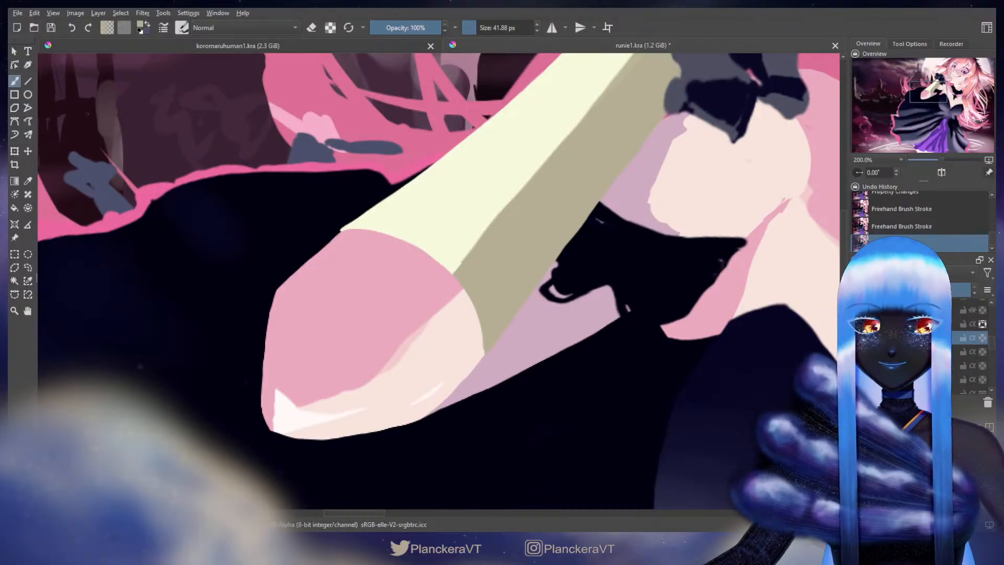
Erase the shaded glove's lower tip to smooth the edge where it meets the elbow
key("e")
mouse_move(482, 327)
left_mouse_down()
mouse_move(456, 328)
mouse_move(482, 371)
mouse_move(473, 341)
mouse_move(484, 339)
mouse_move(487, 354)
left_mouse_up()
key("e")
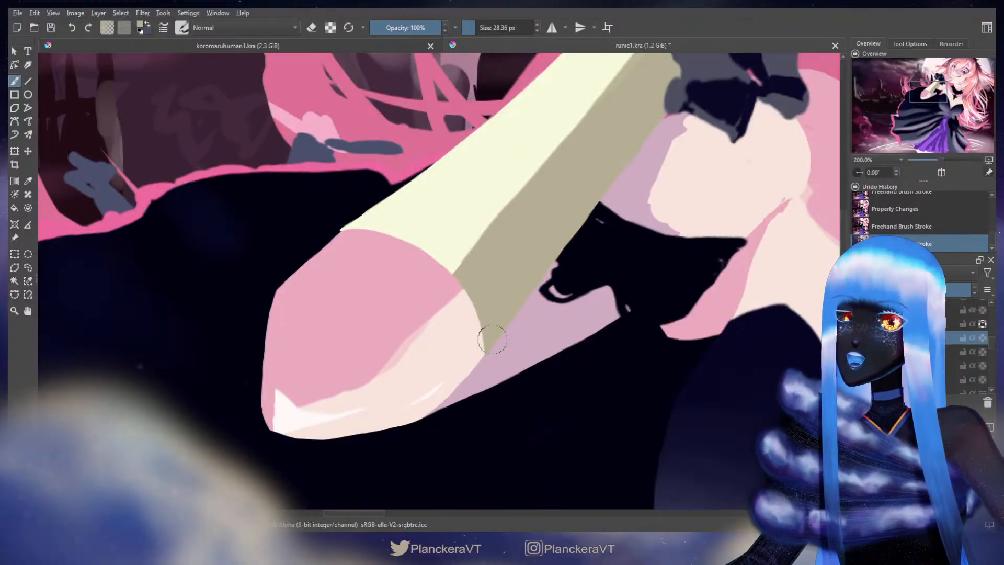
Invert the glove's colours back to dark blue, sample its slate shading and touch up its lower tip with a 15.43 px brush
left_click(532, 256, "ctrl")
left_click_drag(531, 257, 522, 264)
mouse_move(518, 252)
left_mouse_down()
mouse_move(511, 259)
mouse_move(520, 235)
left_mouse_up()
left_click_drag(576, 219, 542, 232)
key("bracketleft")
key("bracketleft")
key("bracketleft")
key("bracketleft")
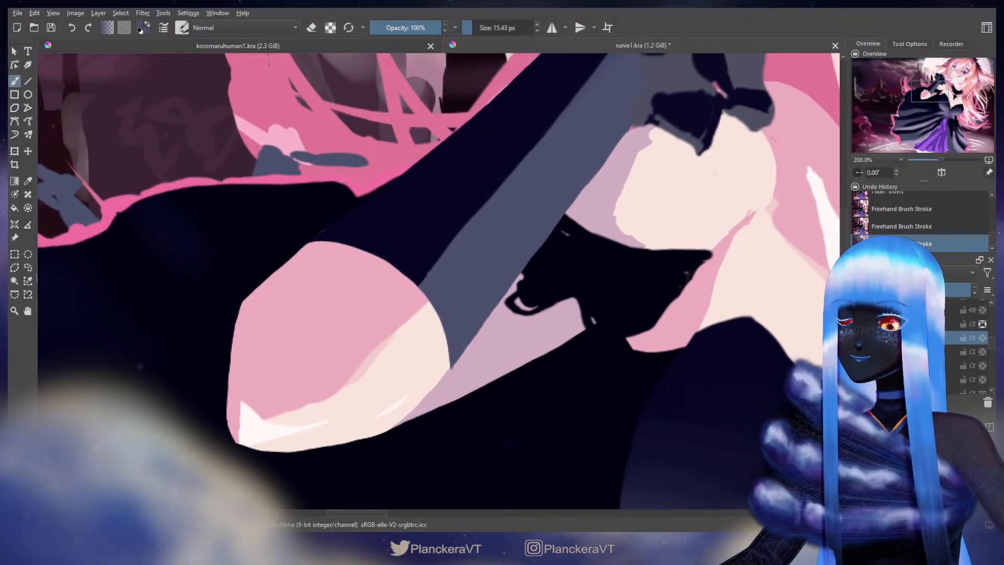
left_click_drag(459, 357, 460, 352)
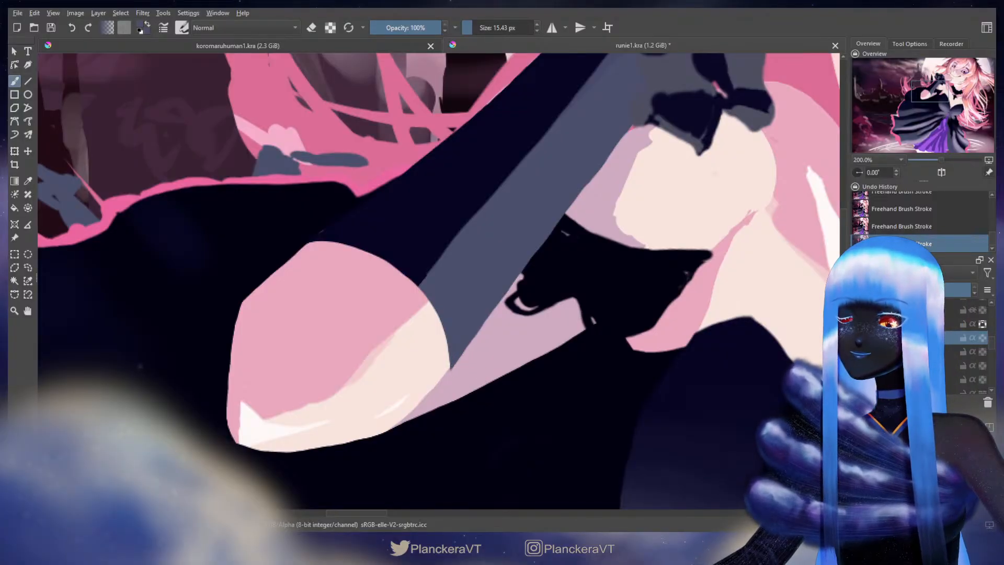
Select the arm's skin layer, sample the light skin tone and touch up the elbow's lower edge at 15.43 px
left_click(910, 351)
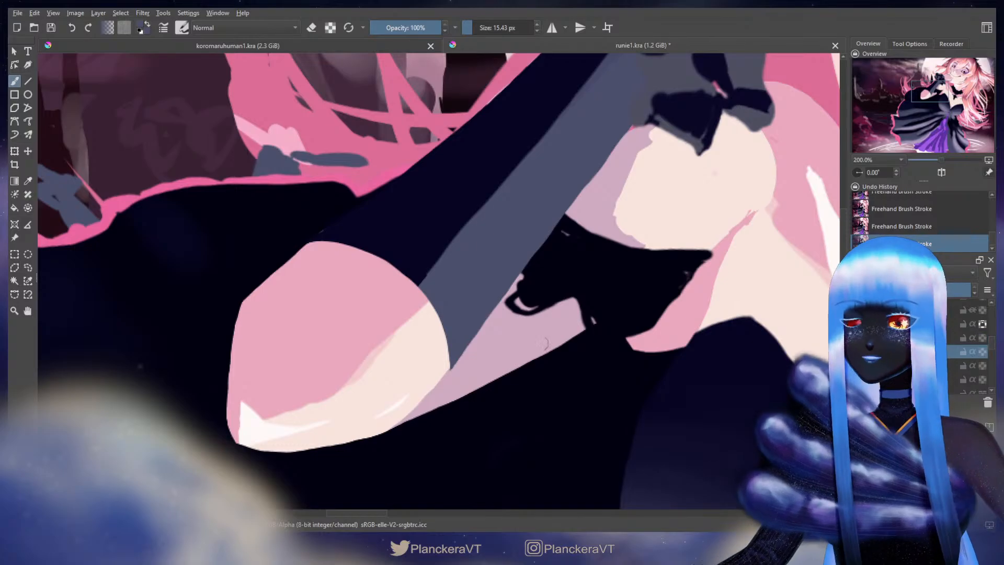
left_click_drag(476, 310, 536, 238)
left_click(496, 293, "ctrl")
left_click_drag(500, 299, 495, 310)
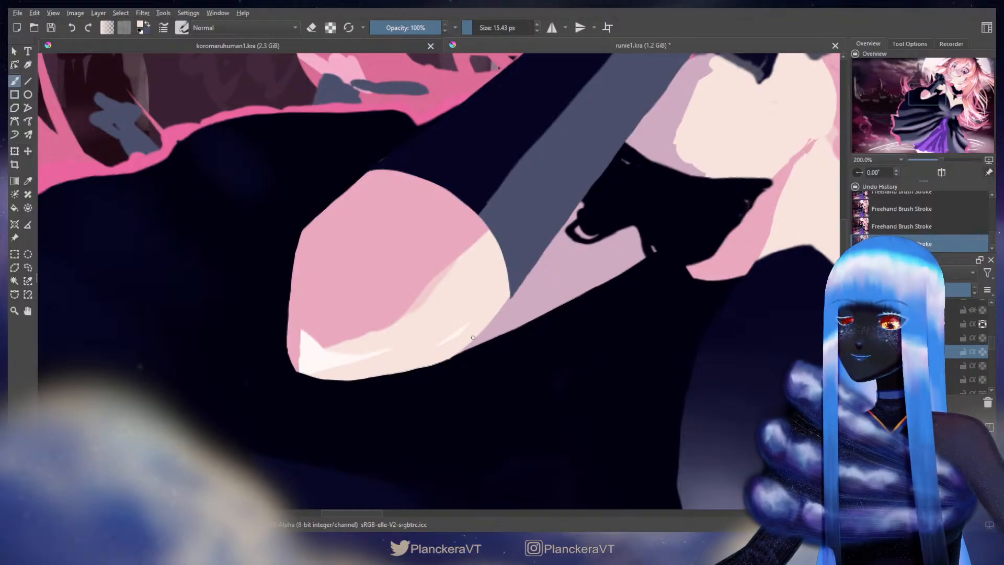
Sample the elbow's pink and round its outer edge with a 19.72 px brush, trimming the outline with a 13.24 px eraser
left_click(375, 199, "ctrl")
key("bracketright")
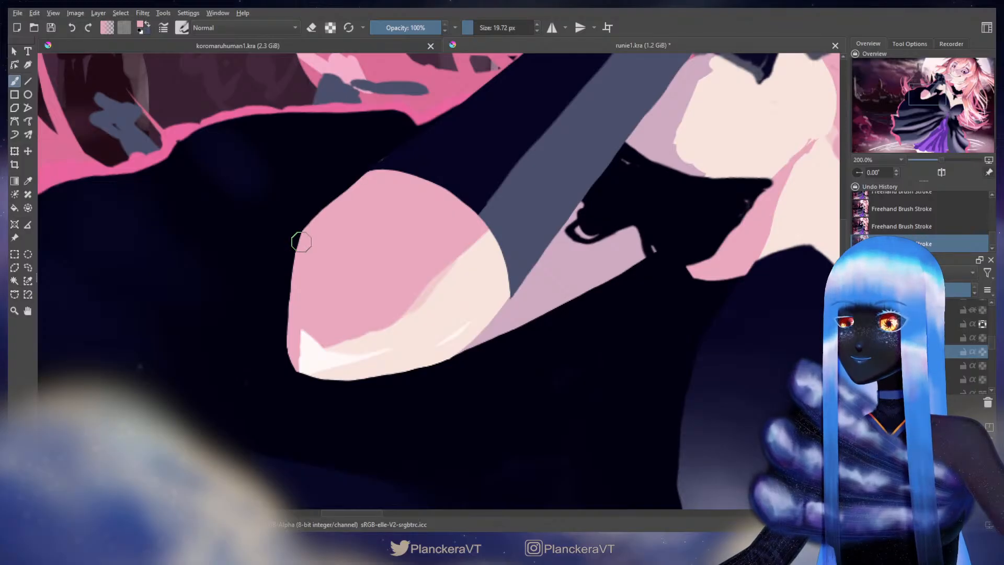
key("e")
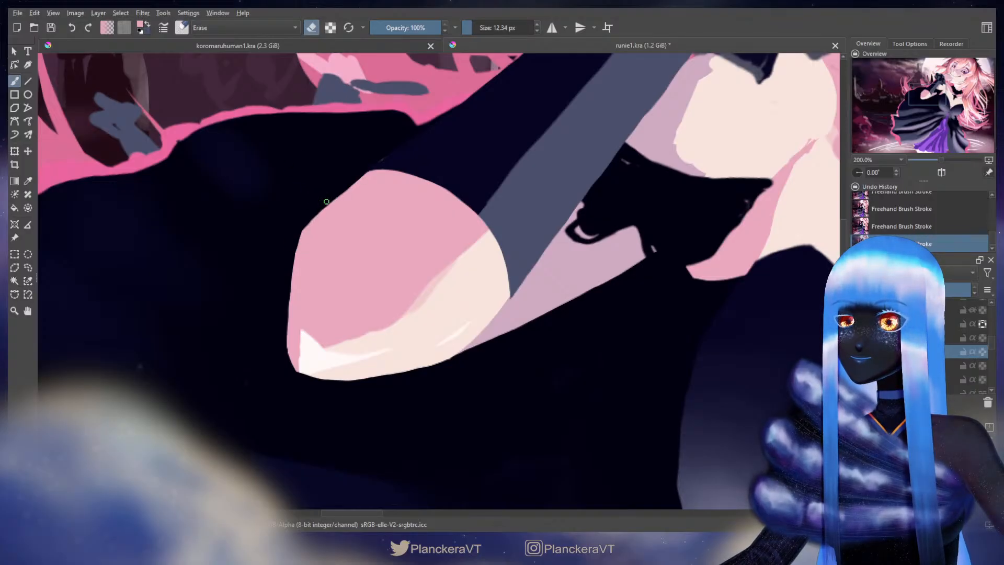
key("bracketright")
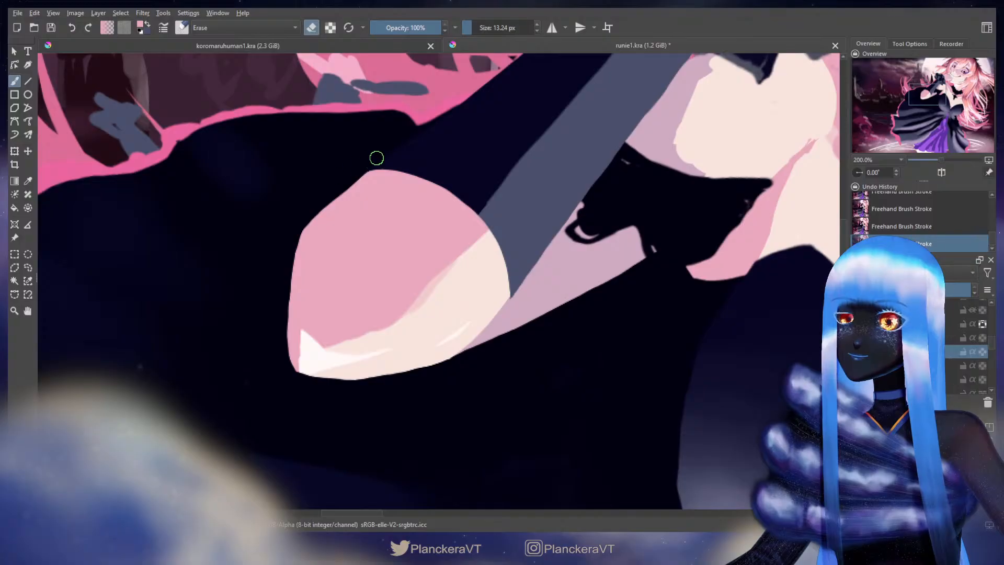
Undo the last stroke and trim the elbow's edge beside the glove's lower tip with a 13.24 px eraser
key("e")
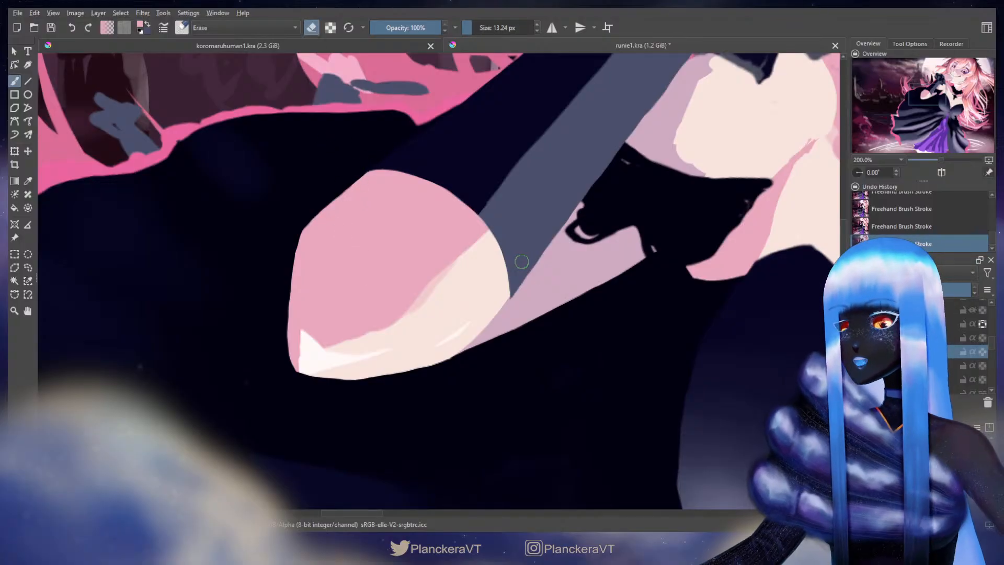
key("e")
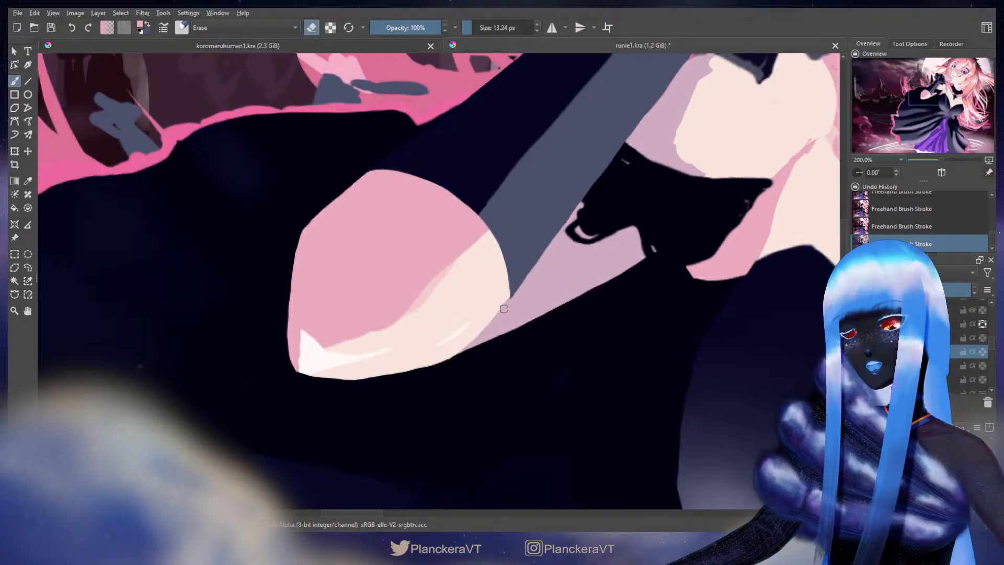
key("ctrl+z")
left_click_drag(513, 299, 503, 311)
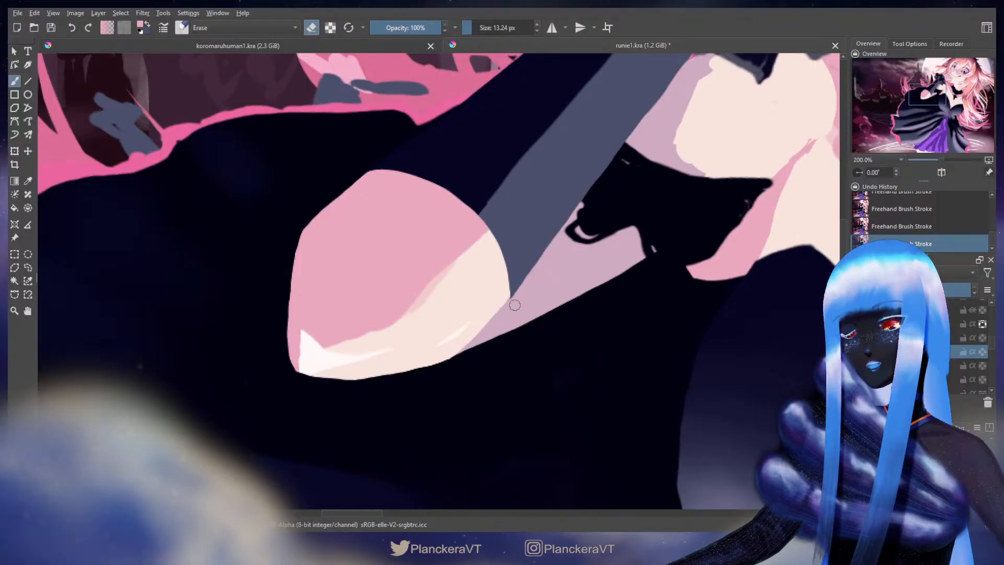
Select the glove's layer, sample its colour and refine its lower shaded edge with a 13.24 px eraser and 20.03 px brush
key("e")
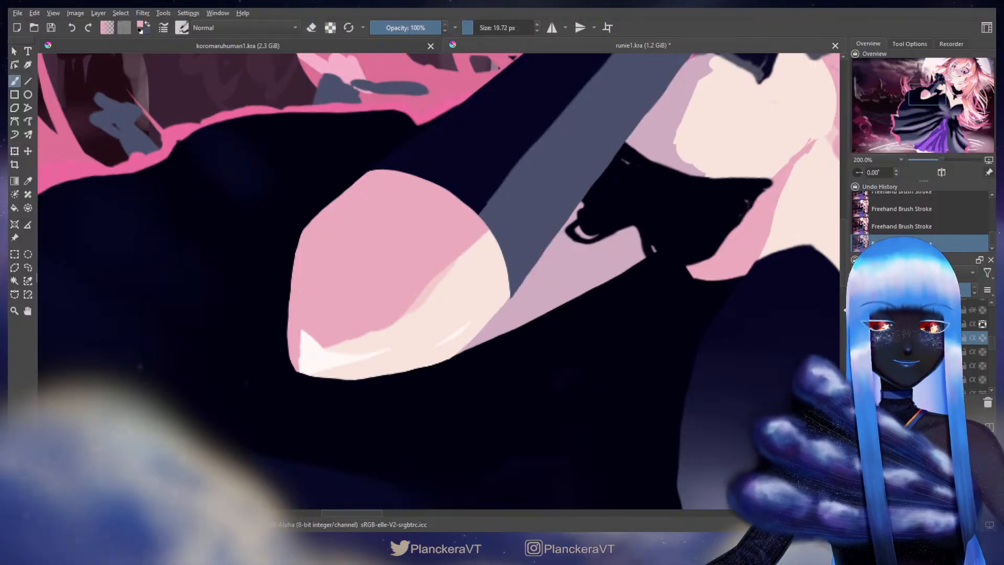
left_click_drag(595, 192, 458, 333)
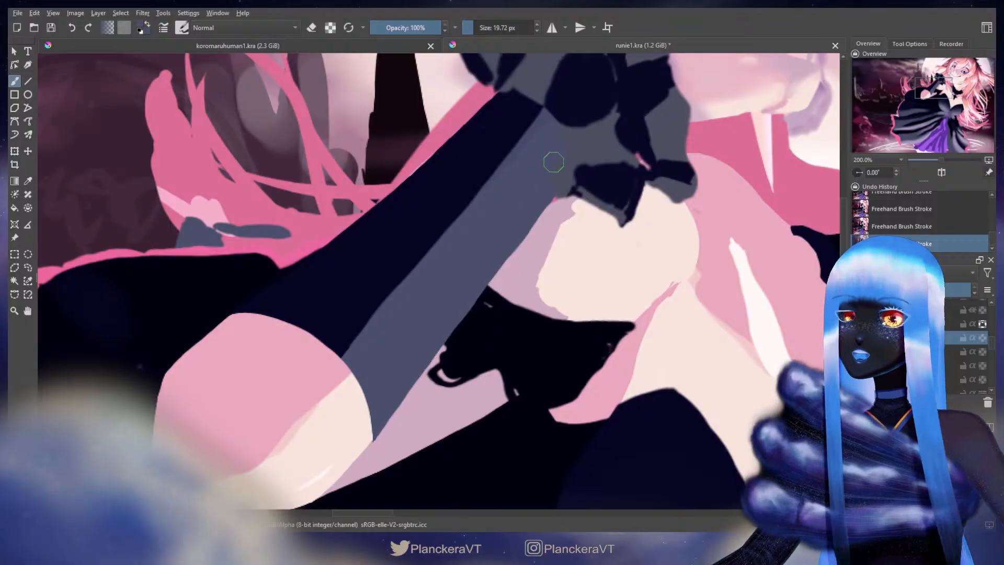
key("e")
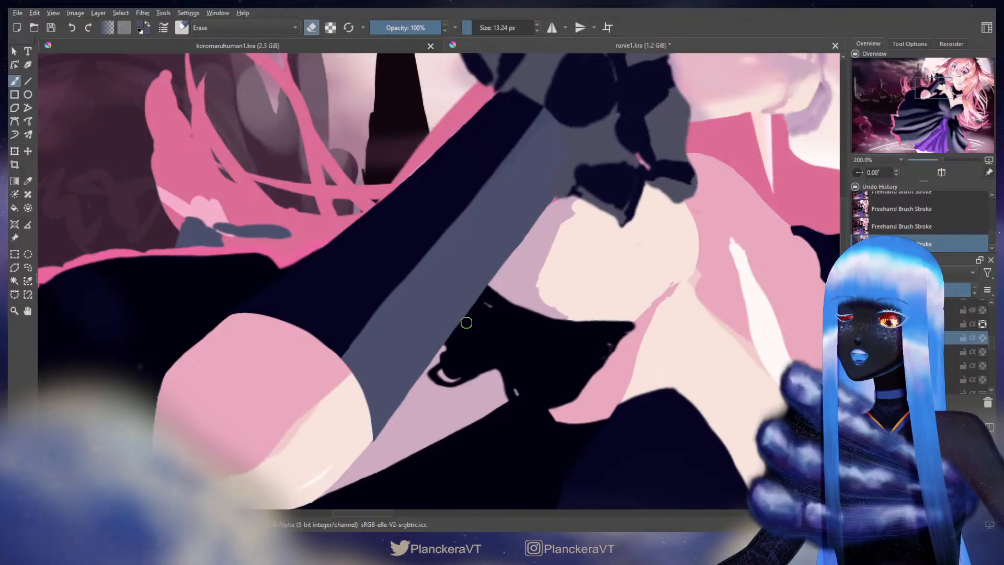
left_click_drag(504, 367, 541, 303)
key("e")
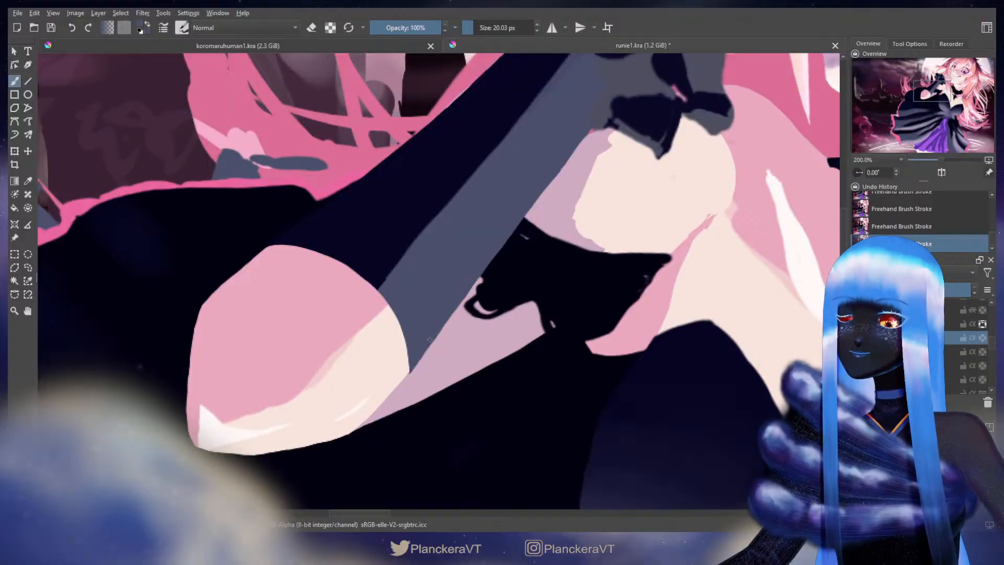
left_click_drag(541, 203, 488, 324)
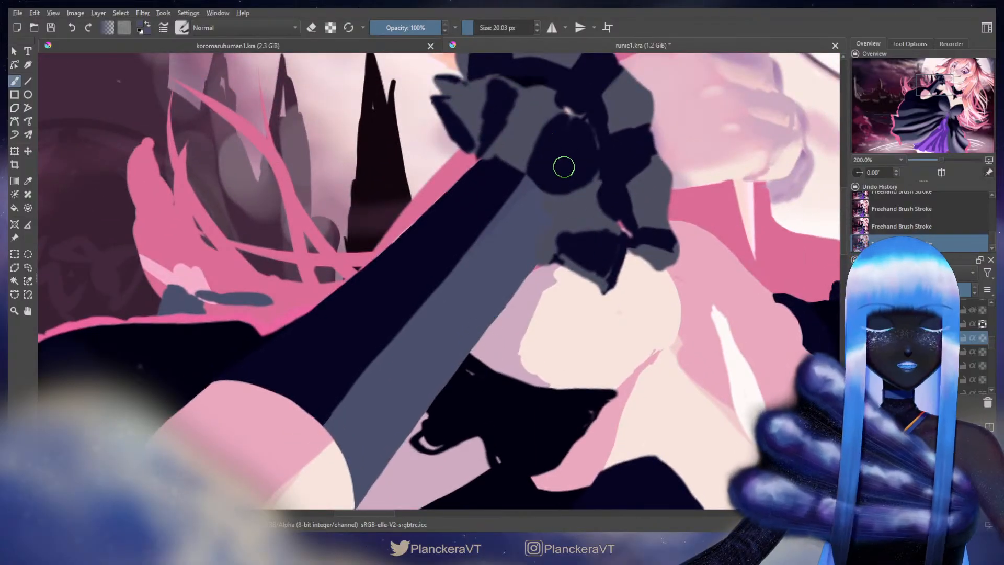
left_click_drag(562, 183, 638, 223)
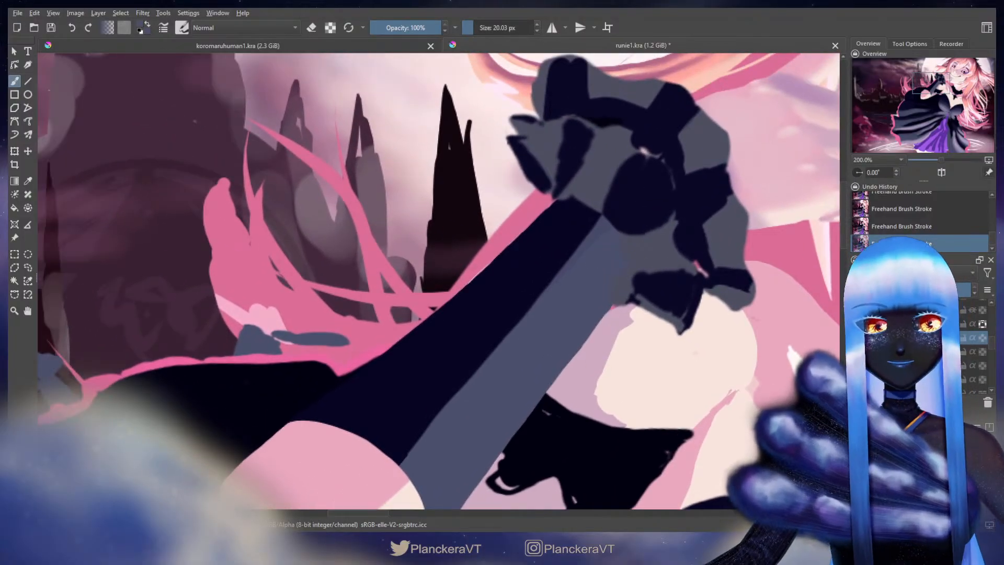
Smooth the glove's upper edge near the wrist using a 15.15 px brush and a 13.55 px eraser
left_click(920, 351)
key("e")
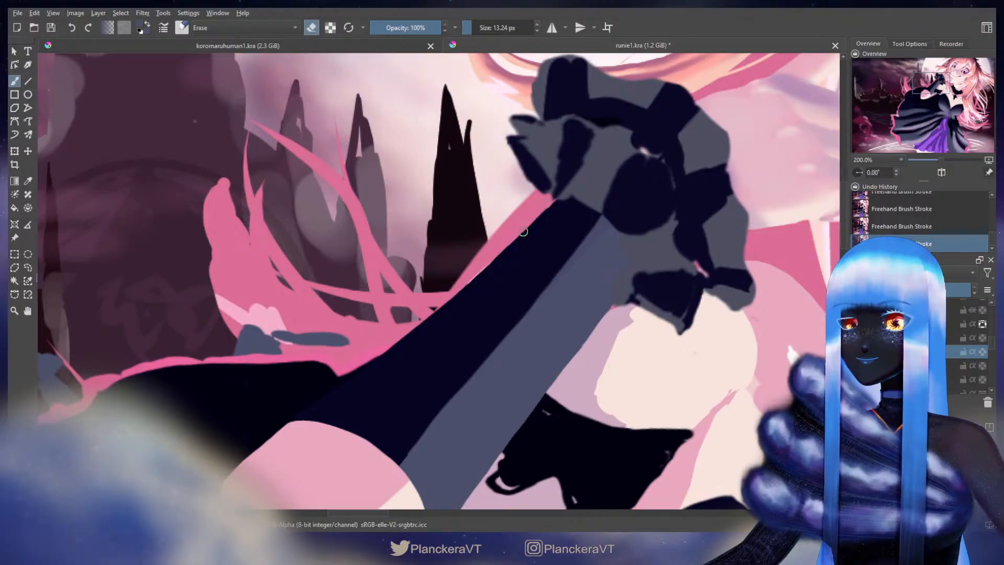
key("Page_Up")
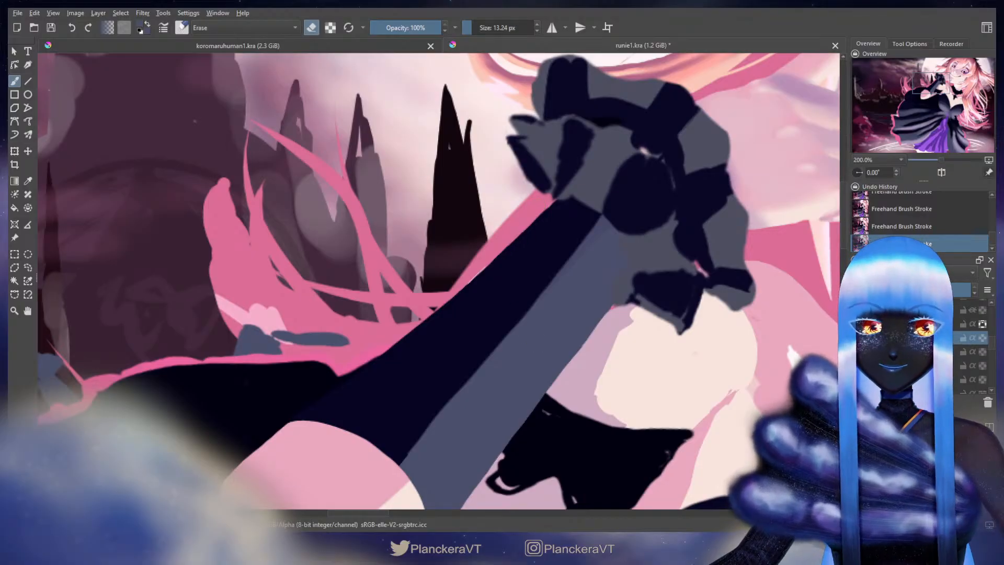
key("e")
left_click_drag(562, 256, 602, 261)
key("ctrl+z")
key("bracketleft")
key("bracketleft")
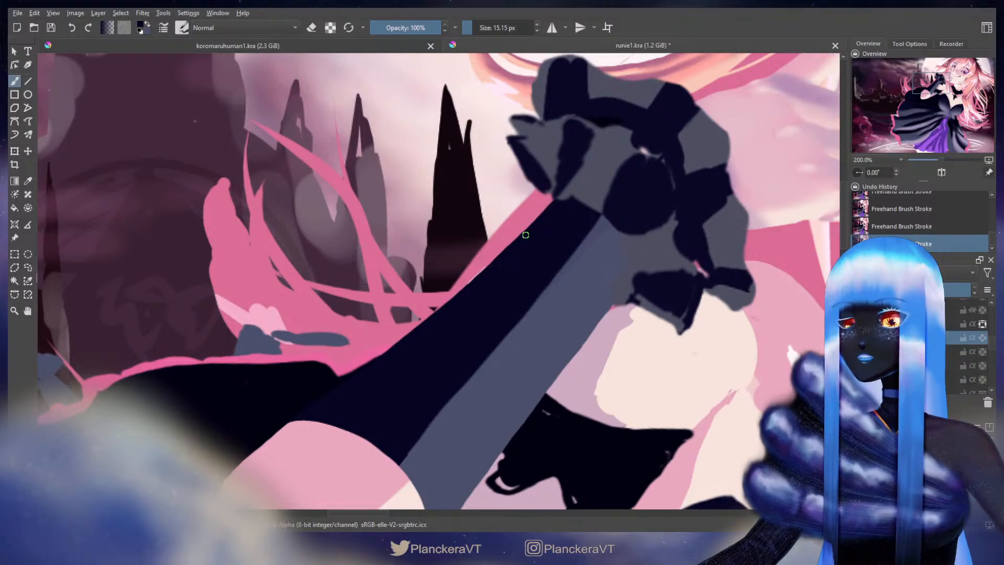
key("e")
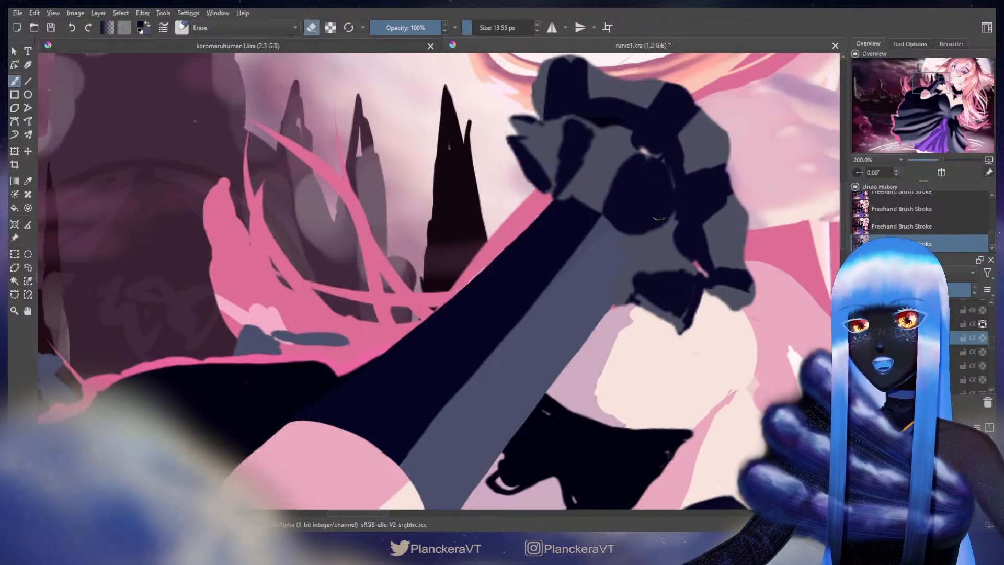
key("Page_Down")
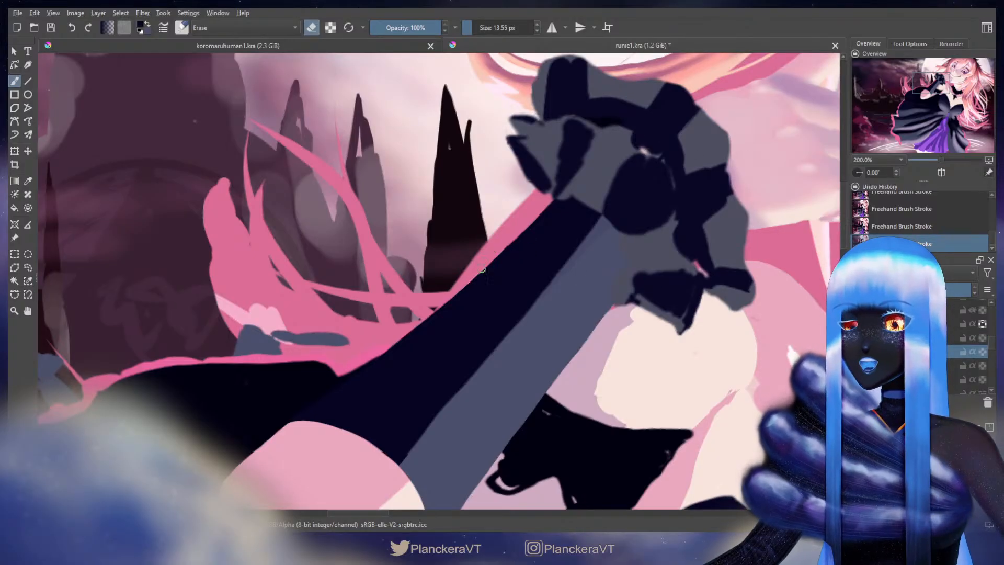
left_click_drag(563, 277, 471, 327)
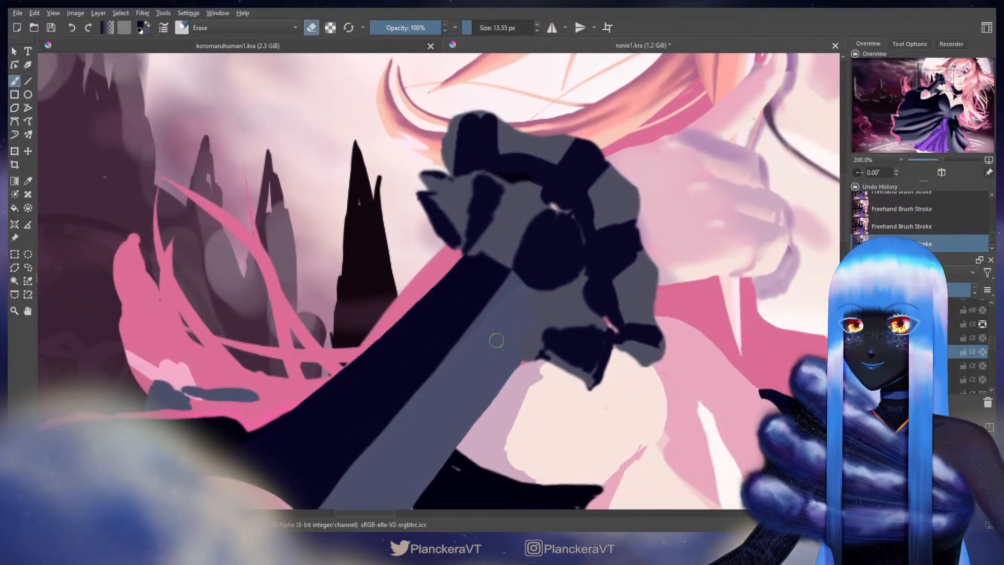
key("e")
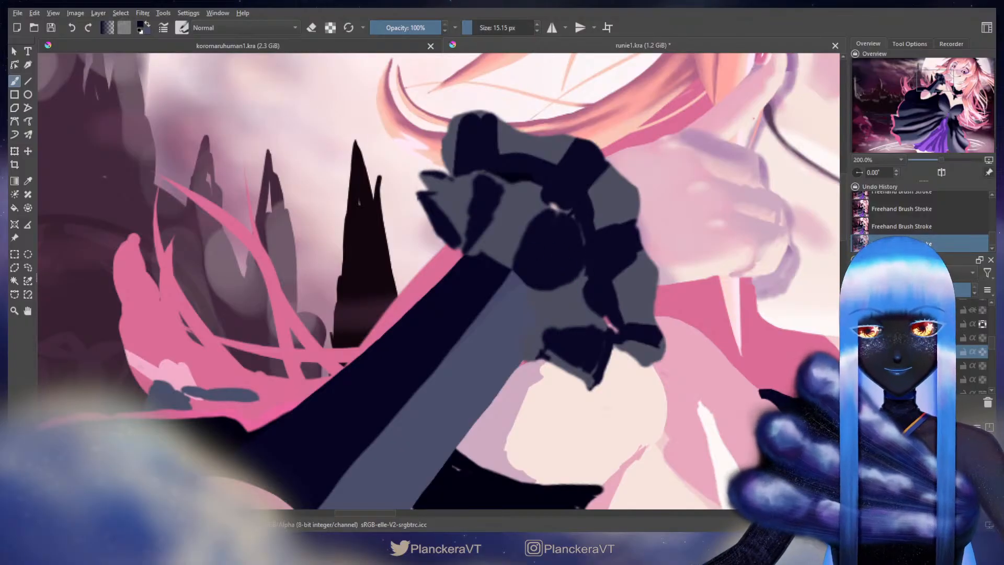
Examine the glove and cuff design on the character reference sheet and compare it with the whole illustration
scroll(486, 336, "down", 6)
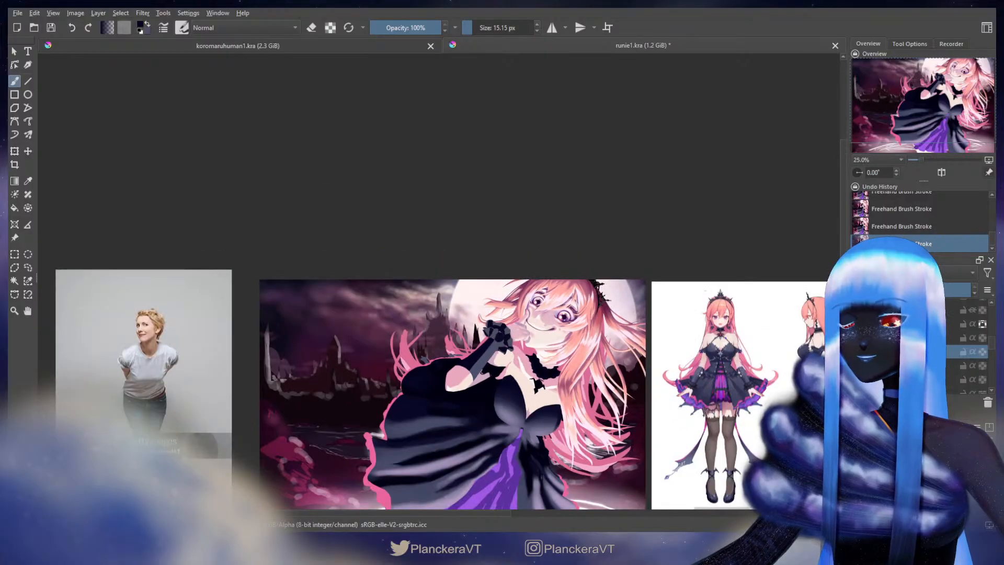
scroll(517, 289, "up", 5)
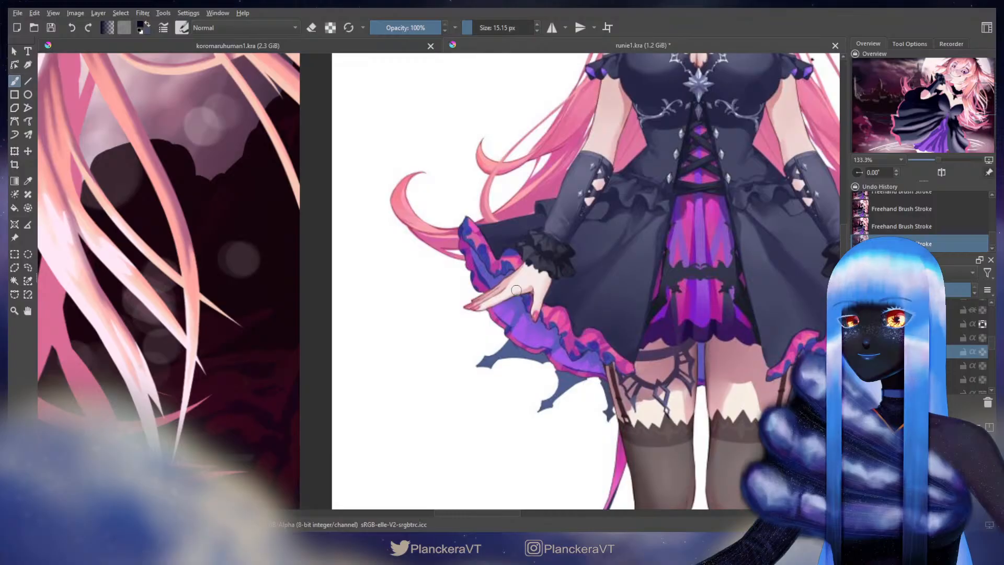
scroll(517, 289, "down", 5)
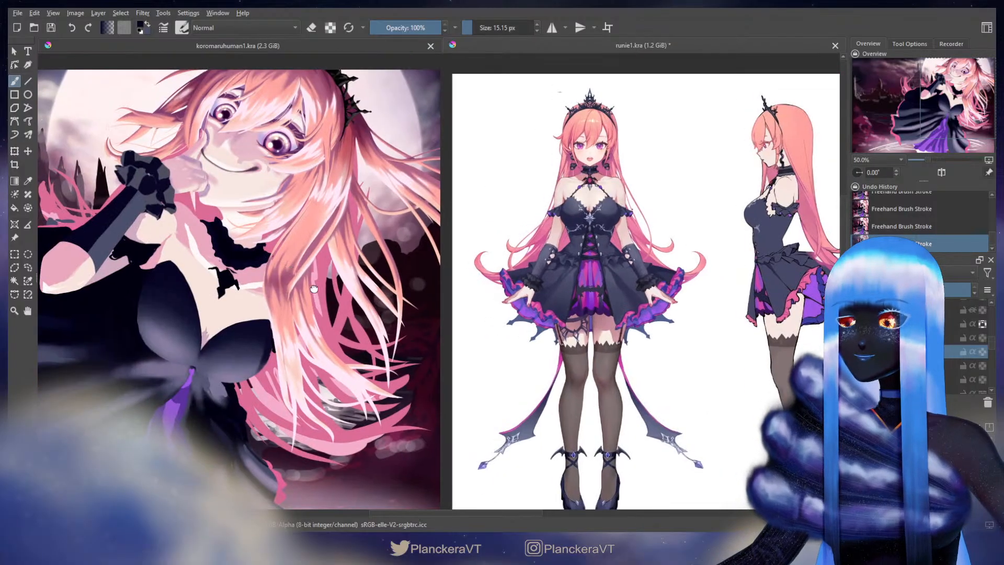
scroll(505, 338, "up", 2)
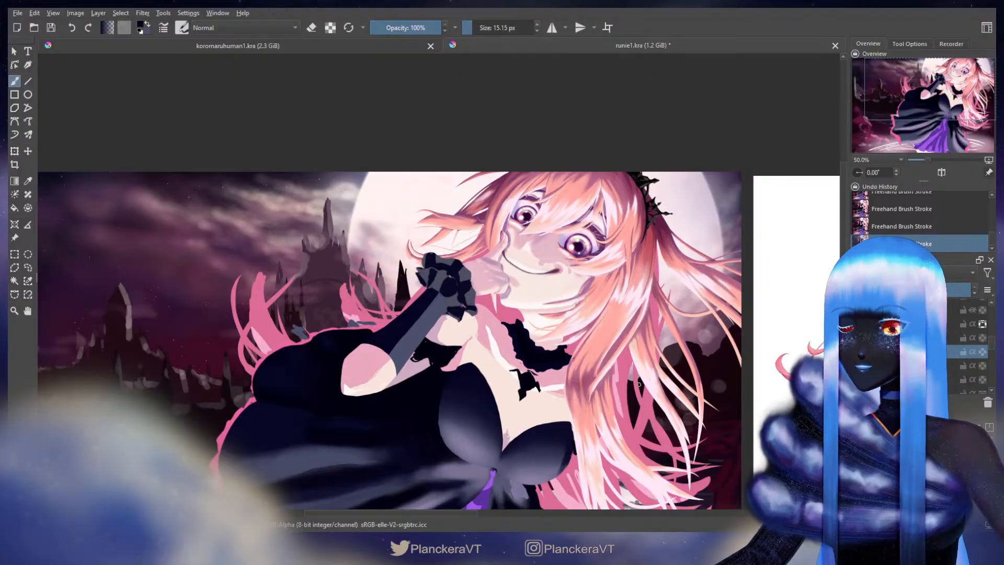
scroll(973, 345, "down", 2)
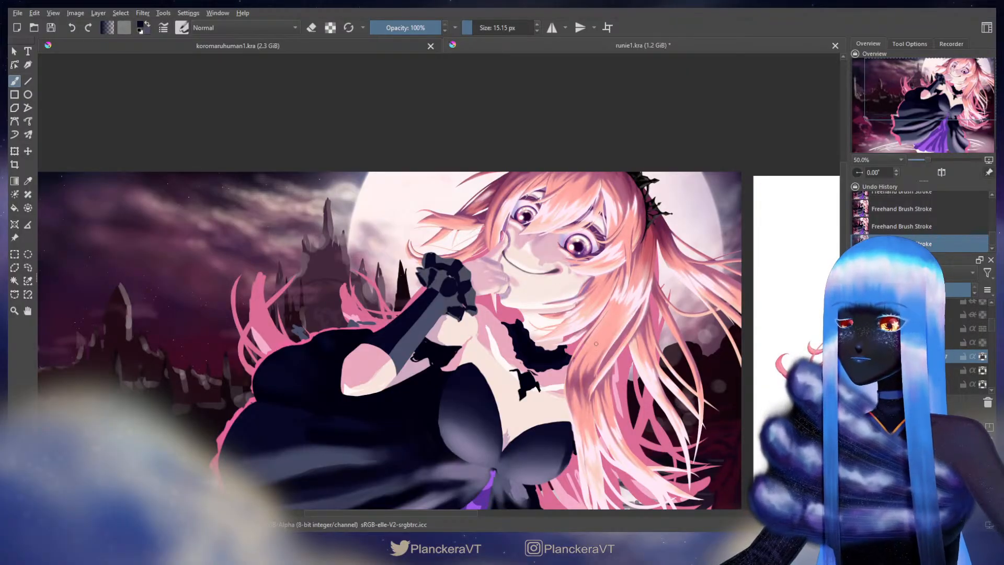
Select the cuff ruffle's layer, sample its colour and touch up the ruffle's pointed outer tip with an 18.52 px brush
key("1")
key("2")
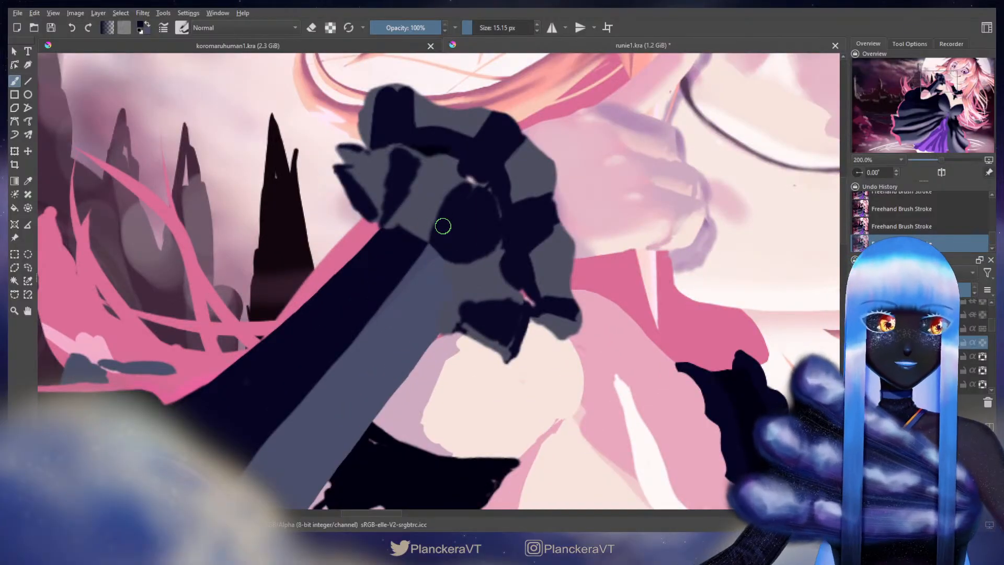
left_click_drag(585, 193, 682, 235)
left_click(525, 239, "ctrl")
left_click_drag(506, 267, 522, 292)
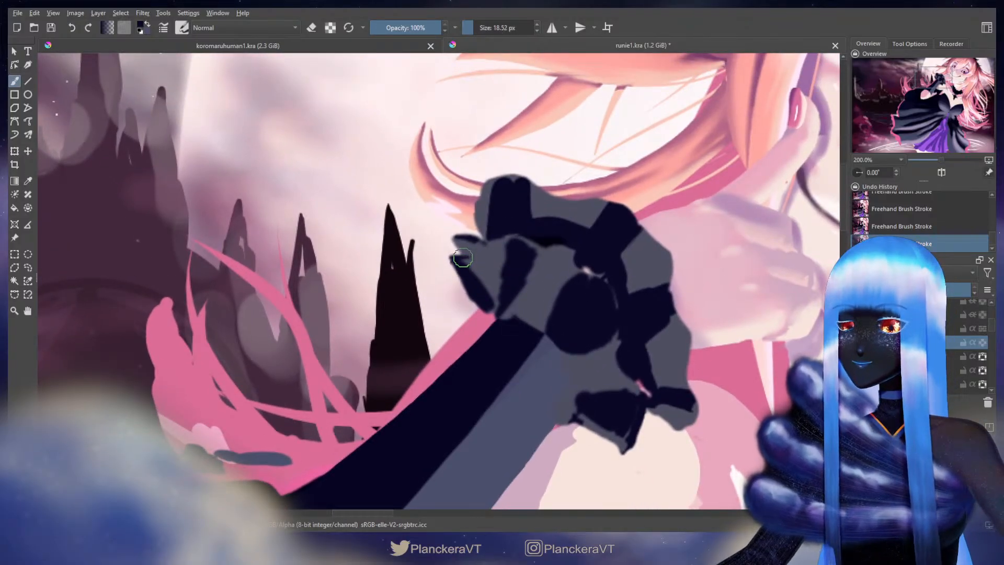
left_click_drag(454, 257, 463, 279)
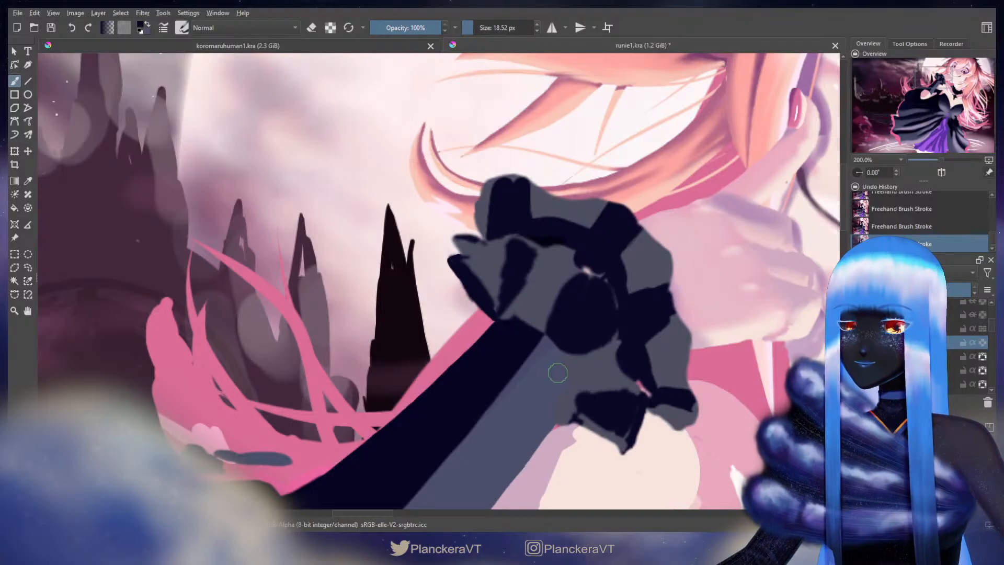
left_click_drag(547, 345, 488, 325)
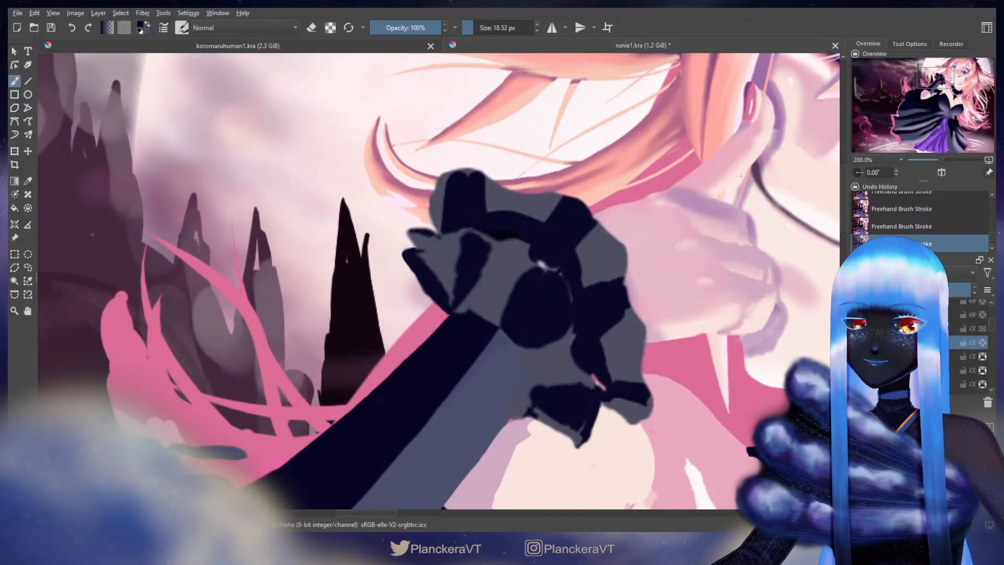
Hide the ruffle layer around the hand and erase the cuff over the glove's wrist end into a rounded edge at 16.63 px
left_click(858, 357)
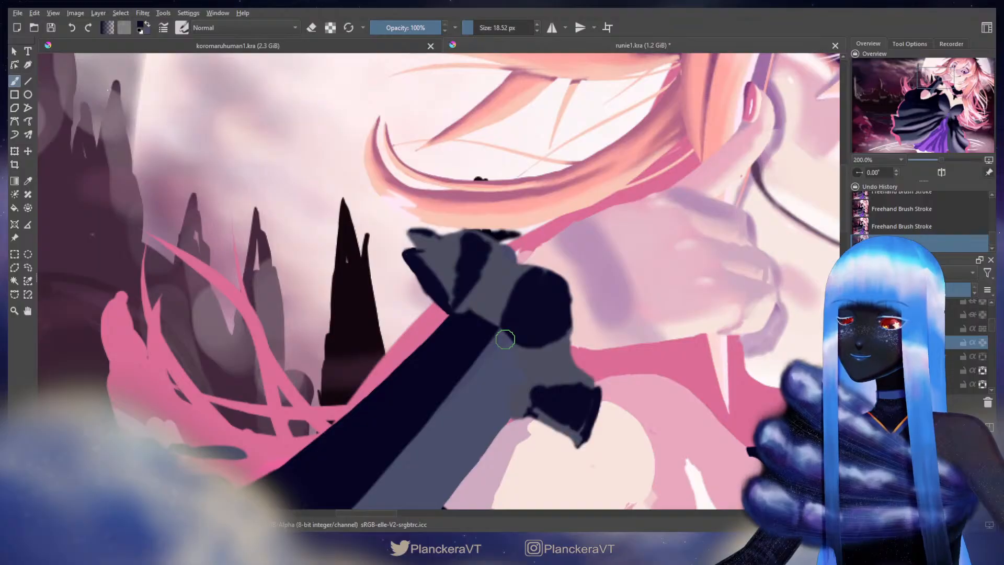
left_click_drag(512, 320, 612, 133)
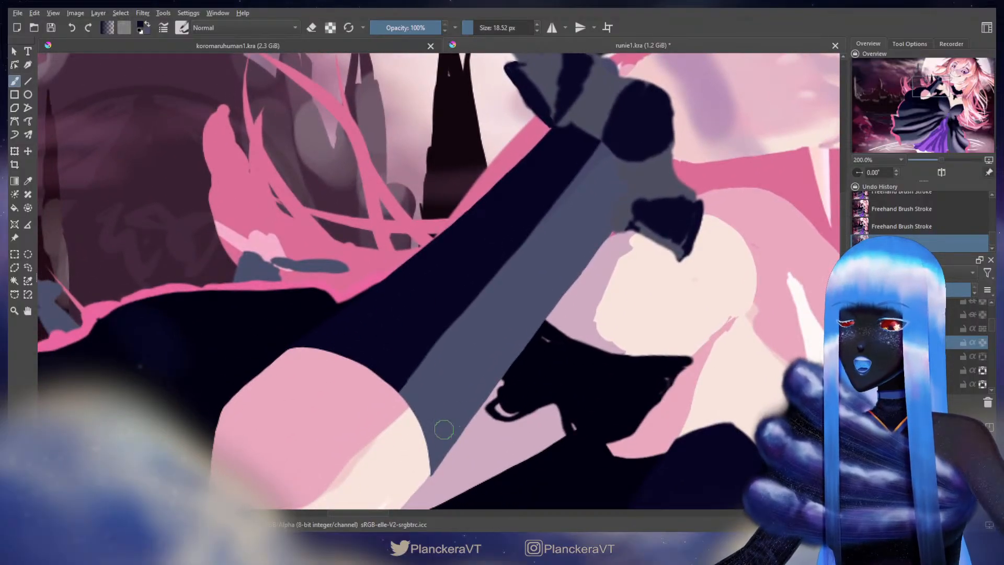
left_click_drag(578, 215, 532, 281)
key("e")
mouse_move(527, 197)
left_mouse_down()
mouse_move(512, 195)
mouse_move(549, 206)
left_mouse_up()
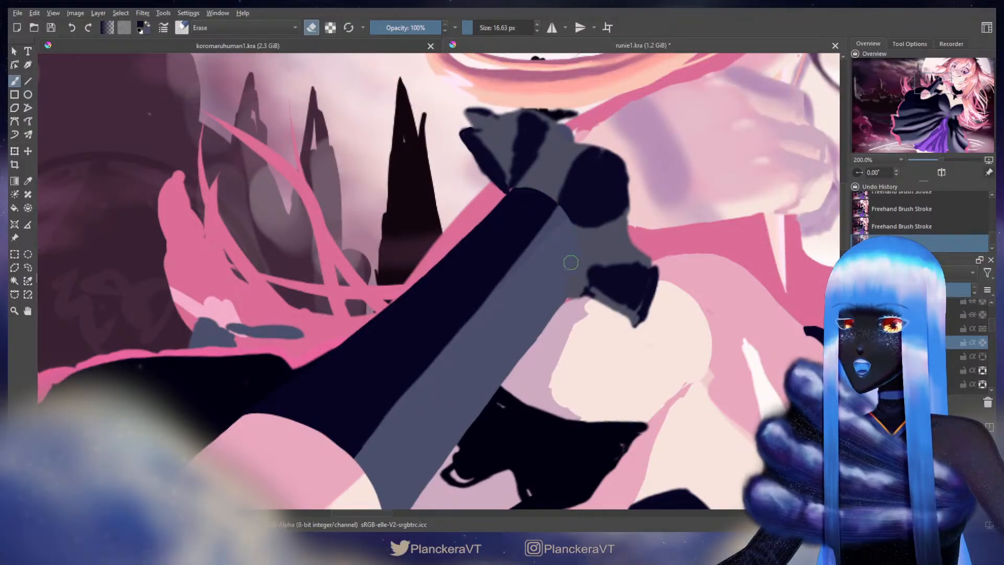
mouse_move(565, 228)
left_mouse_down()
mouse_move(533, 204)
mouse_move(571, 259)
mouse_move(555, 291)
mouse_move(571, 290)
left_mouse_up()
Select the long glove's layer and invert its colours
left_click_drag(991, 330, 994, 353)
left_click(921, 346)
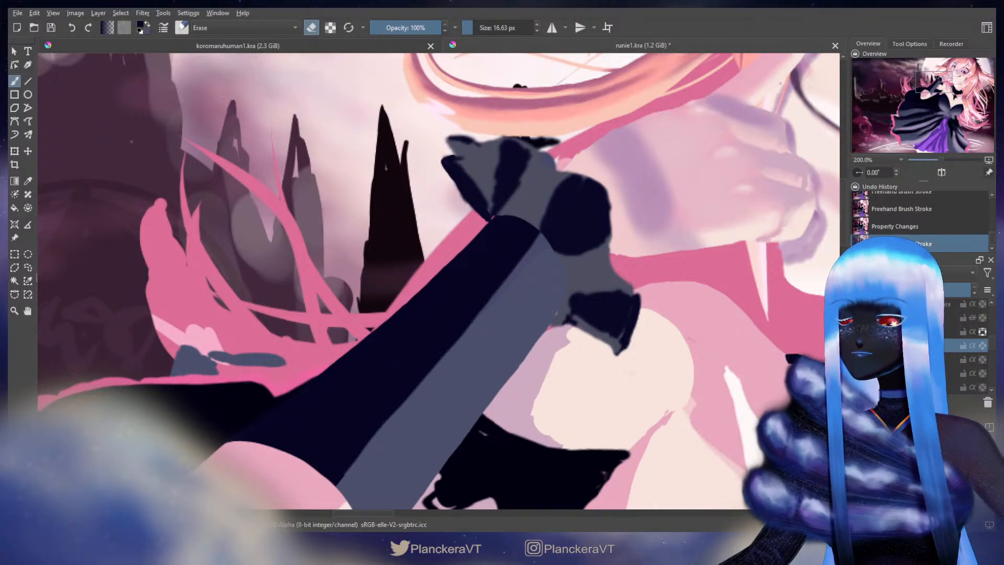
key("ctrl+i")
Select the cuff's layer and erase its inner edge into a smooth curve around the glove's wrist end at 16.63 px
scroll(992, 327, "up", 5)
left_click_drag(994, 324, 995, 329)
left_click(931, 321)
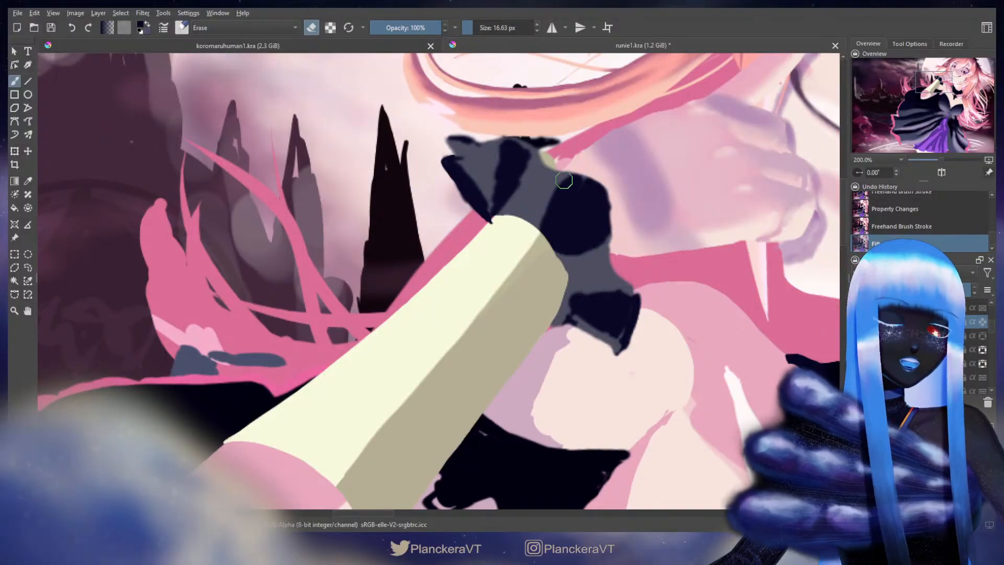
key("e")
left_click_drag(504, 251, 473, 315)
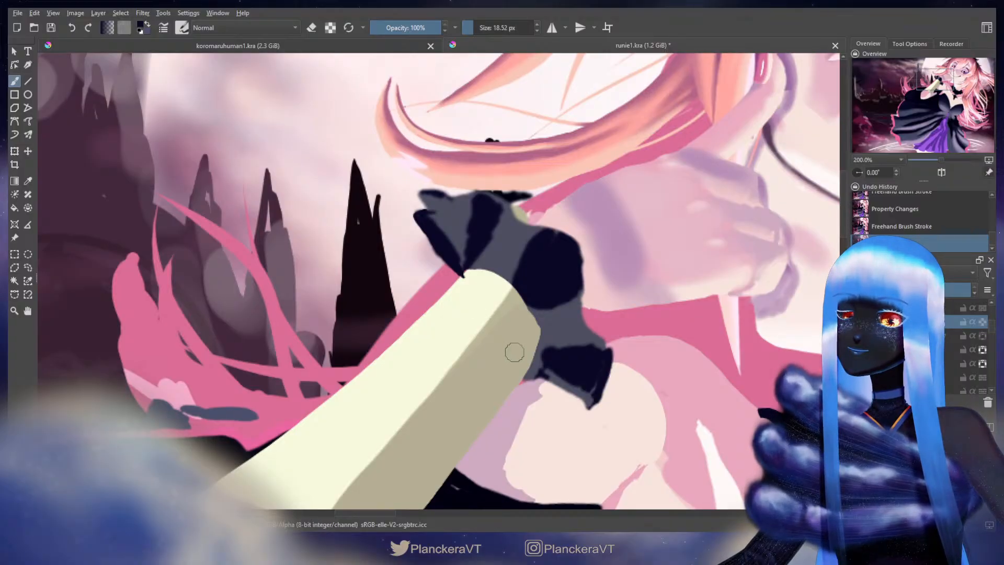
key("e")
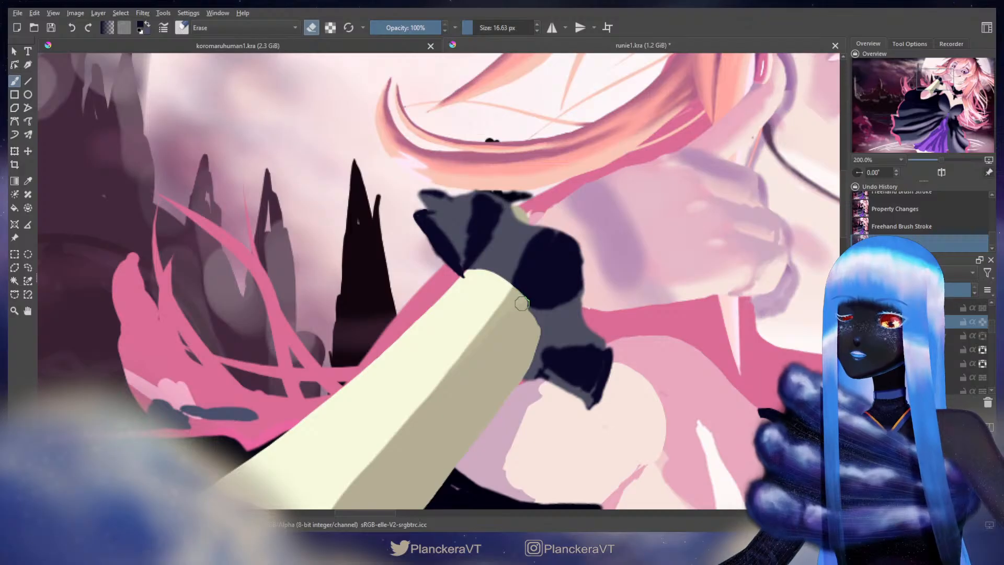
mouse_move(531, 347)
left_mouse_down()
mouse_move(519, 365)
mouse_move(525, 384)
mouse_move(529, 365)
left_mouse_up()
left_click_drag(529, 325, 530, 372)
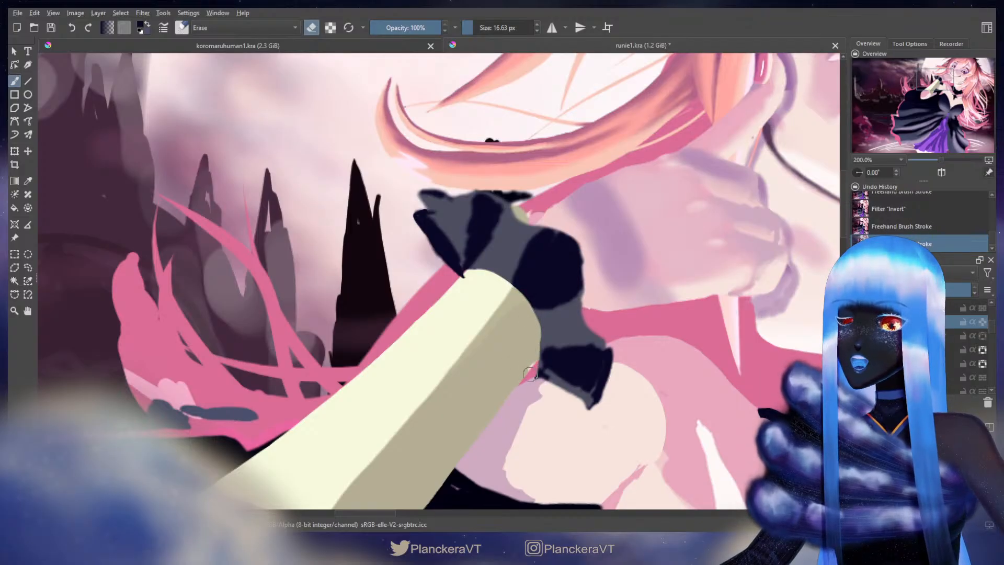
mouse_move(530, 325)
left_mouse_down()
mouse_move(541, 340)
mouse_move(529, 373)
left_mouse_up()
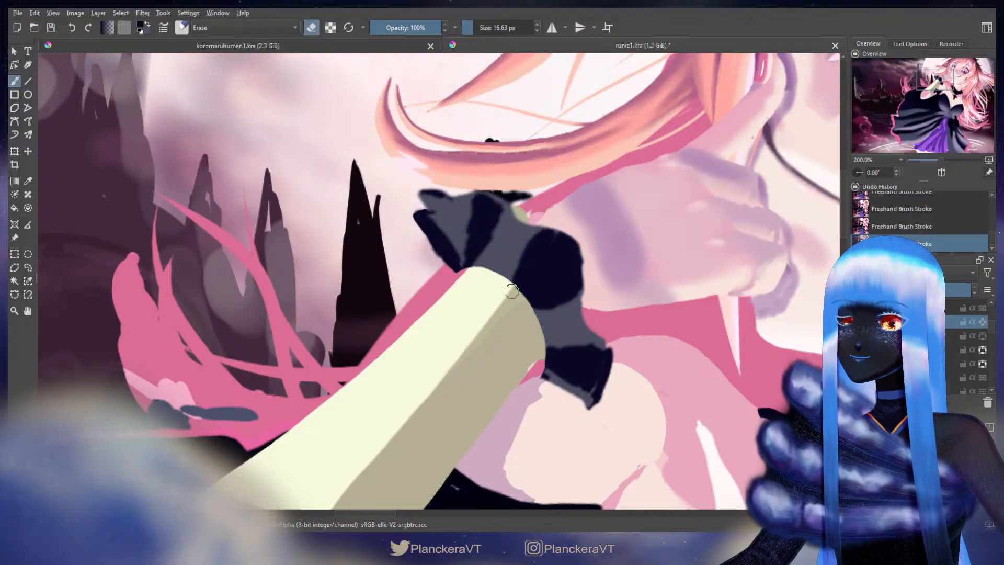
Transform the cuff, pushing its lower outer tip inward and up against the glove's wrist end
key("e")
key("ctrl+t")
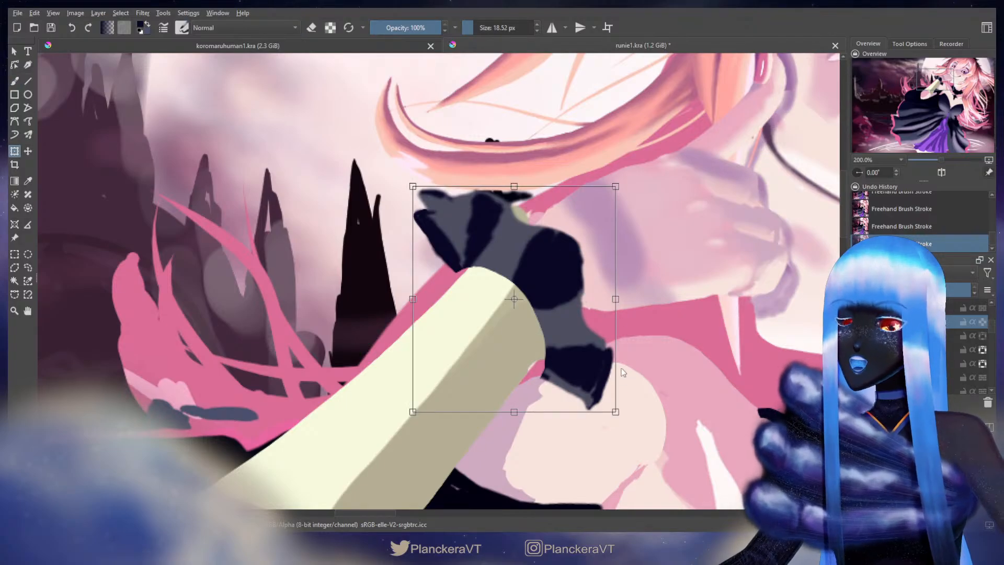
key("Escape")
left_click_drag(611, 401, 579, 329)
key("bracketleft")
left_click_drag(576, 369, 568, 343)
key("bracketleft")
left_click_drag(596, 428, 618, 403)
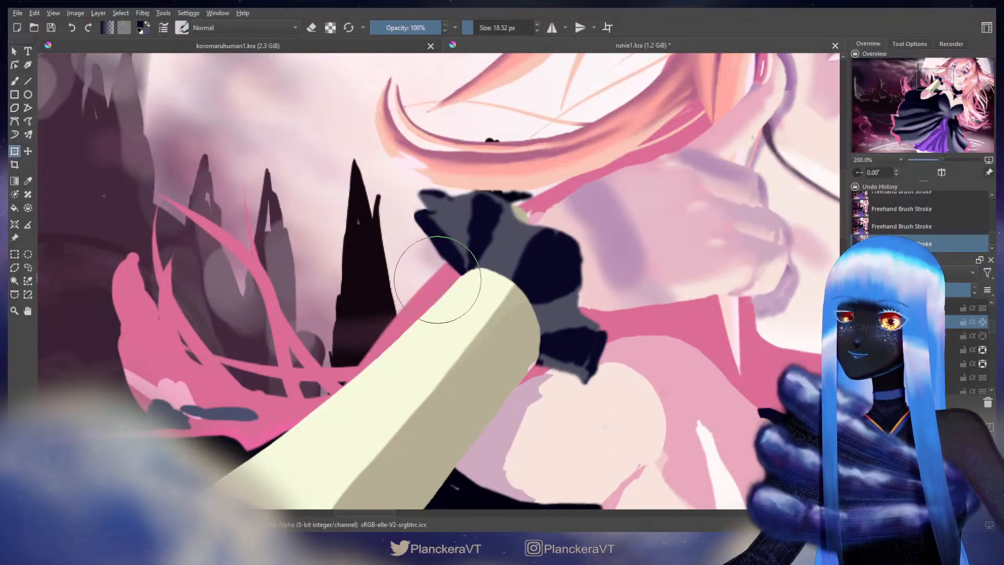
key("b")
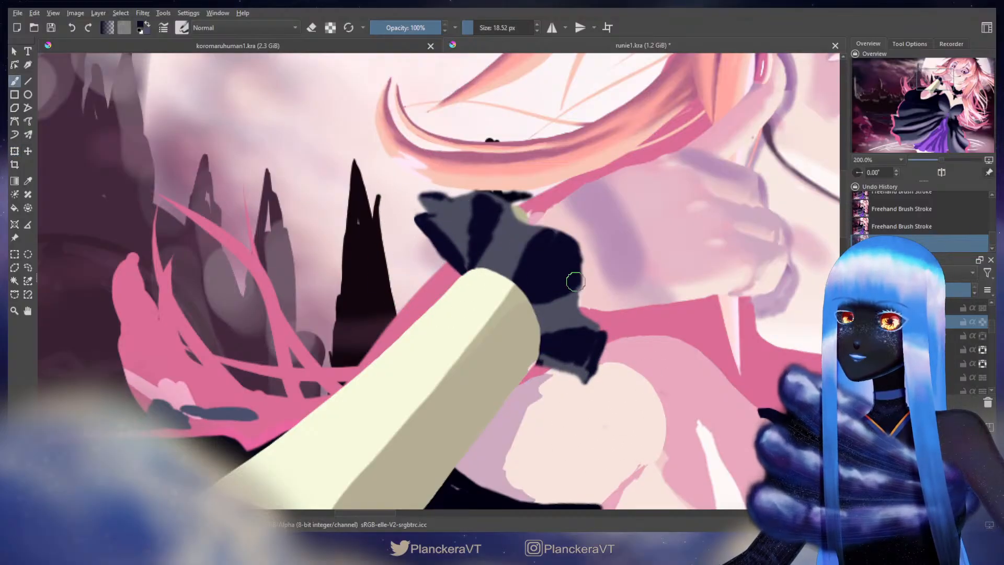
Erase the jagged upper outer frill of the cuff into a smooth concave edge at 29.04 px
key("e")
mouse_move(425, 191)
left_mouse_down()
mouse_move(548, 190)
mouse_move(460, 178)
mouse_move(469, 178)
mouse_move(464, 191)
mouse_move(410, 206)
left_mouse_up()
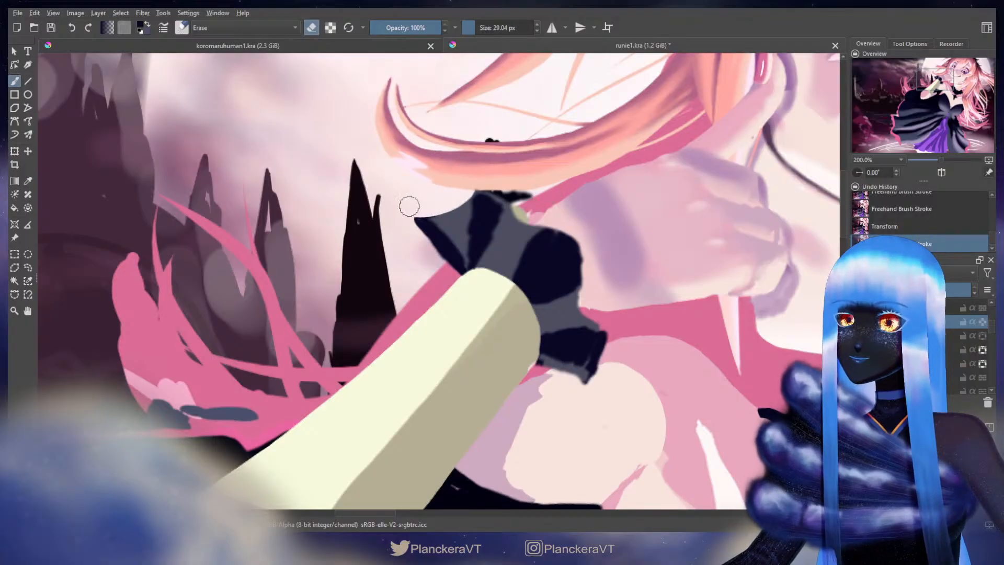
mouse_move(488, 188)
left_mouse_down()
mouse_move(424, 202)
mouse_move(440, 206)
mouse_move(413, 214)
mouse_move(428, 258)
mouse_move(424, 237)
mouse_move(446, 272)
left_mouse_up()
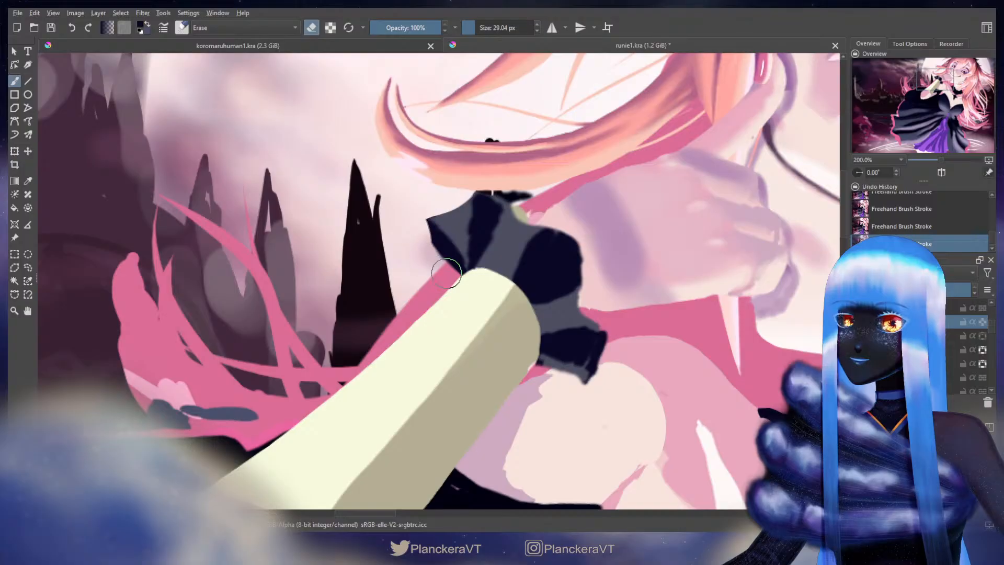
Sample the cuff's dark navy and paint a rounded lobe on its outer frill beside the glove at 23.92 px
key("e")
key("bracketleft")
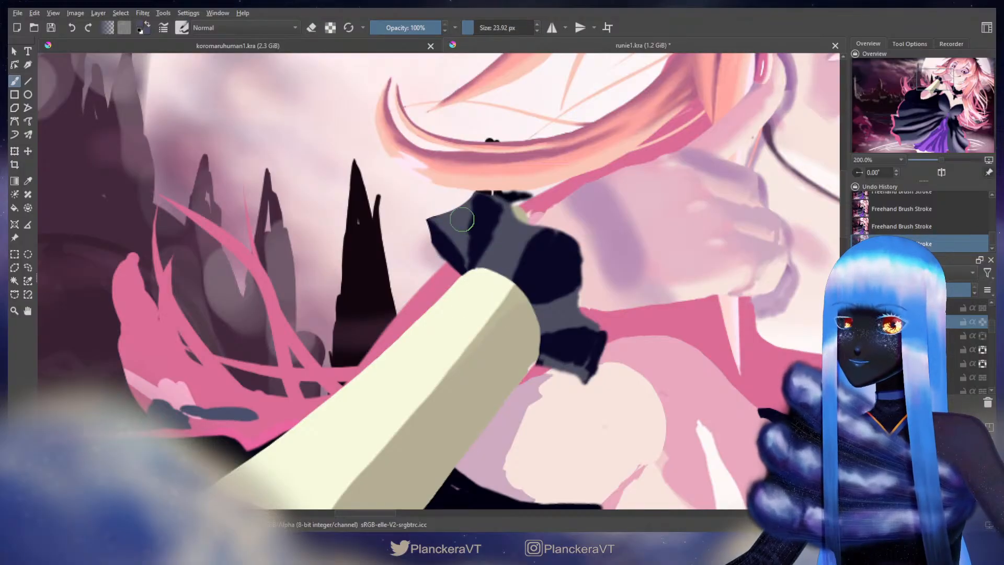
left_click(461, 265, "ctrl")
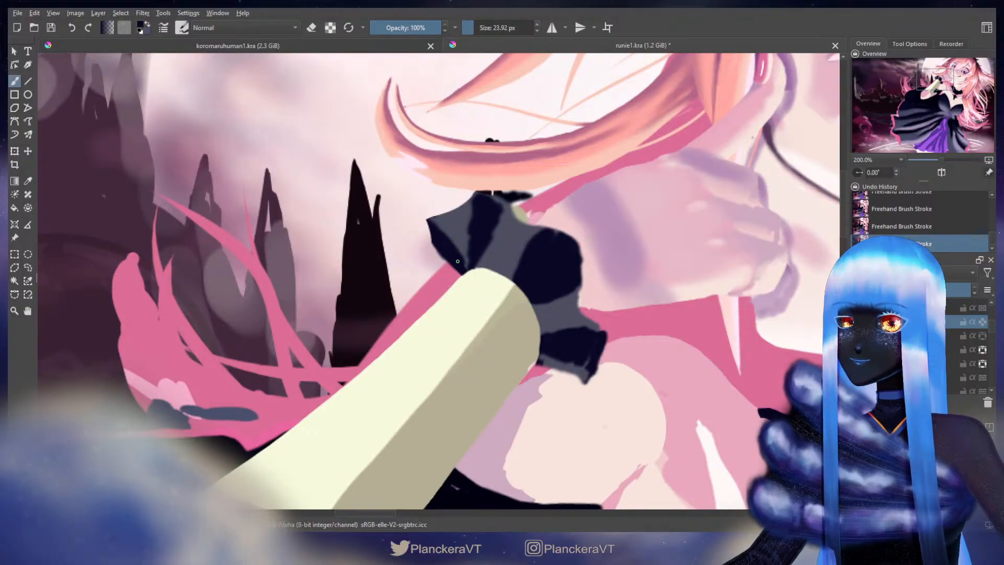
mouse_move(444, 253)
left_mouse_down()
mouse_move(441, 270)
mouse_move(452, 264)
left_mouse_up()
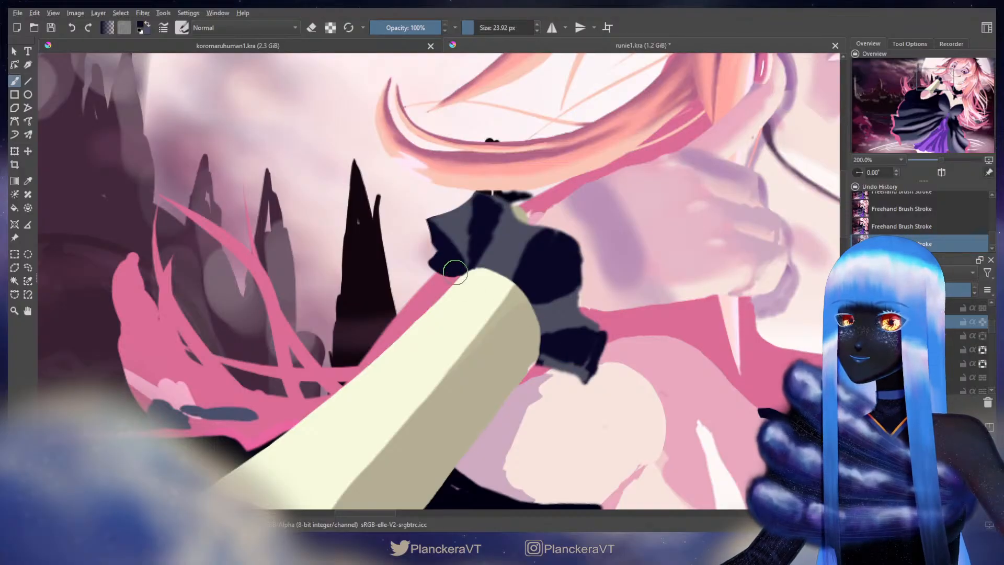
Reshape the cuff's lower tip into a rounded dark lobe and paint a thin grey fold line across it at 23.92 px
left_click_drag(598, 429, 587, 366)
key("e")
mouse_move(531, 315)
left_mouse_down()
mouse_move(537, 299)
mouse_move(527, 287)
mouse_move(598, 326)
mouse_move(558, 359)
left_mouse_up()
key("e")
mouse_move(494, 309)
left_mouse_down()
mouse_move(513, 344)
mouse_move(540, 334)
mouse_move(516, 336)
mouse_move(538, 309)
mouse_move(518, 287)
mouse_move(512, 325)
mouse_move(543, 333)
mouse_move(511, 316)
mouse_move(545, 333)
left_mouse_up()
left_click(520, 285, "ctrl")
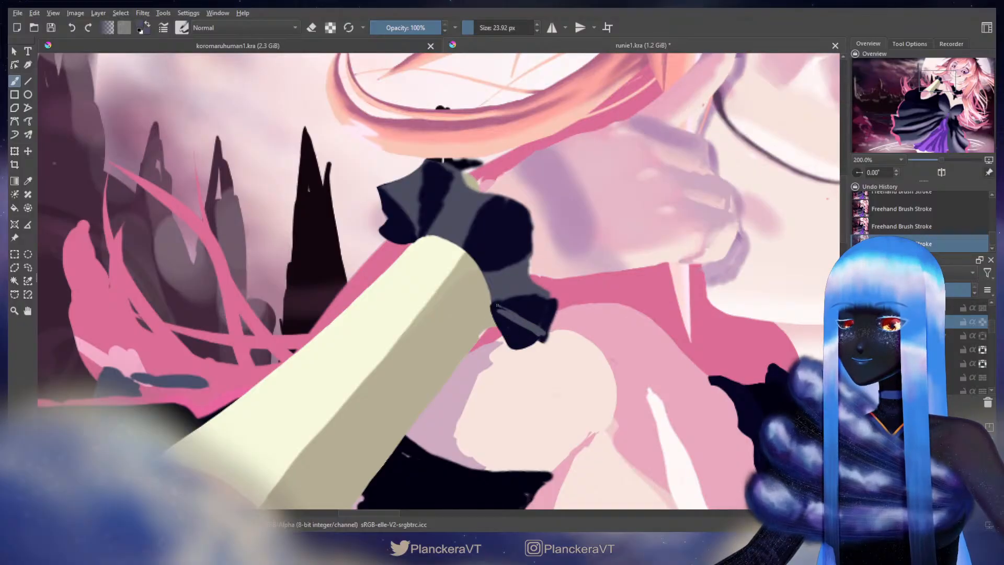
left_click_drag(496, 307, 552, 352)
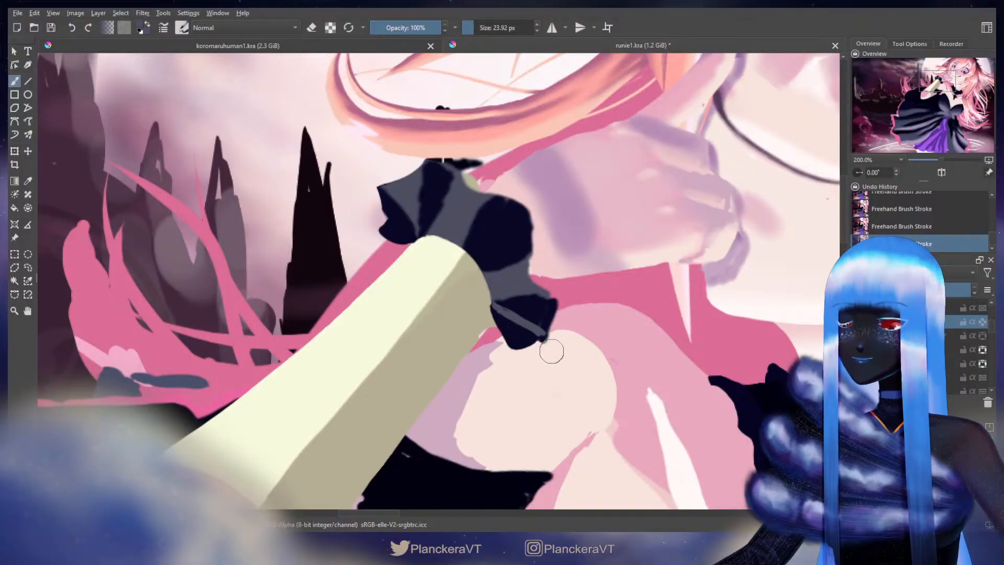
Erase along the cuff's inner edge around the glove's wrist end, comparing the stroke with undo and redo
key("e")
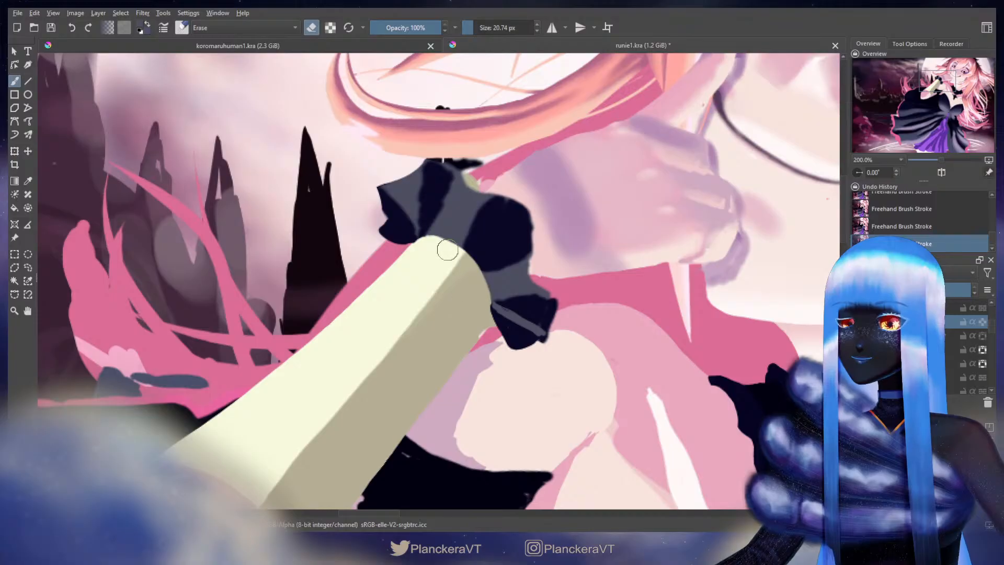
mouse_move(447, 251)
left_mouse_down()
mouse_move(473, 272)
mouse_move(473, 314)
left_mouse_up()
key("ctrl+z")
key("ctrl+shift+z")
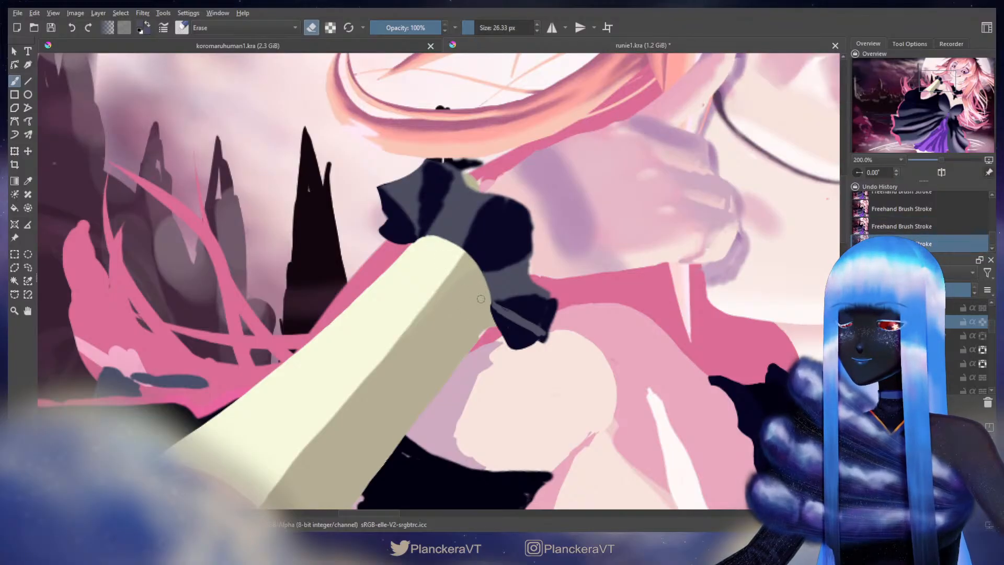
Paint the cuff's grey band slightly over the upper corner of the glove's wrist end with a brush of about 24 px
key("e")
scroll(460, 251, "up", 2)
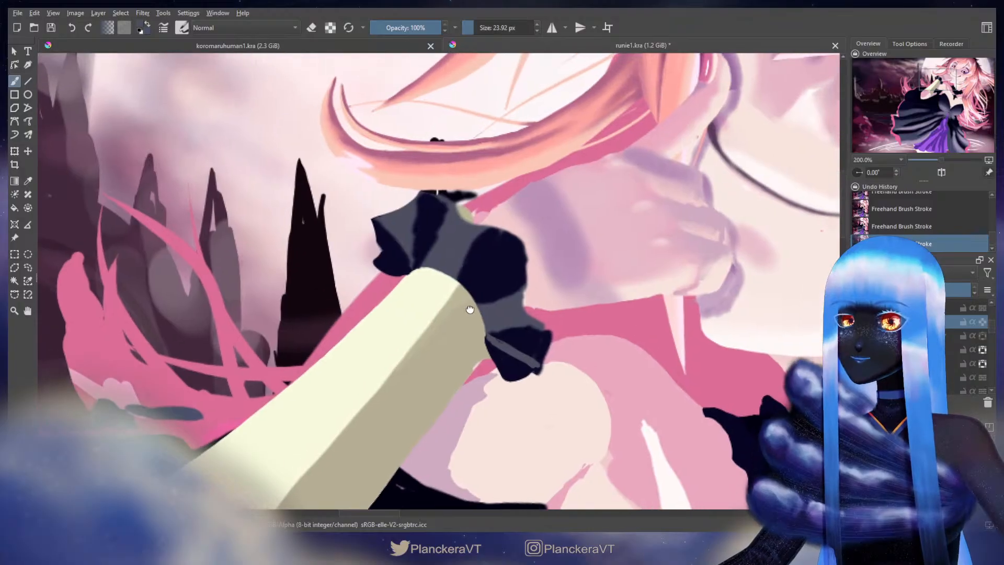
left_click_drag(453, 286, 432, 264)
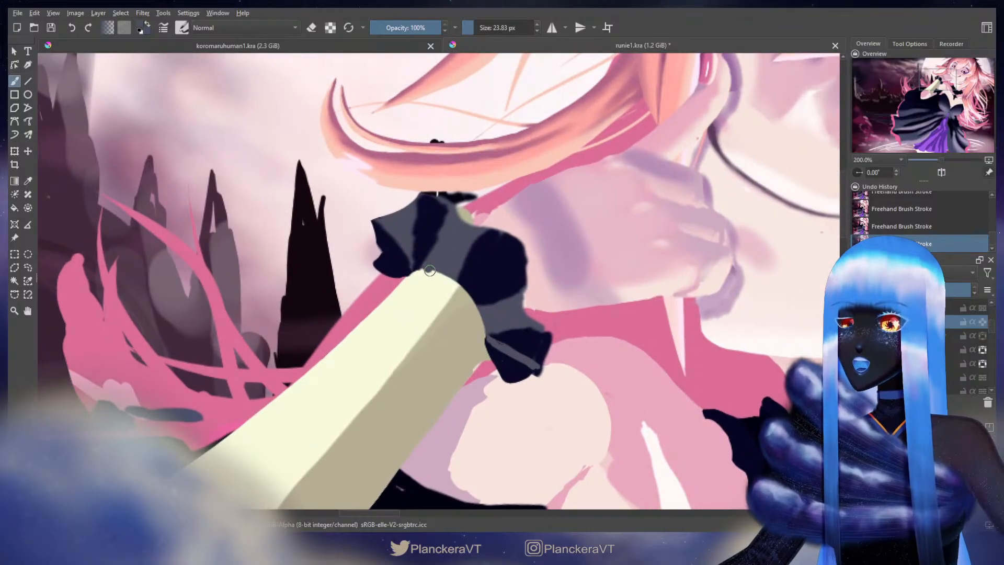
key("ctrl+z")
key("ctrl+z")
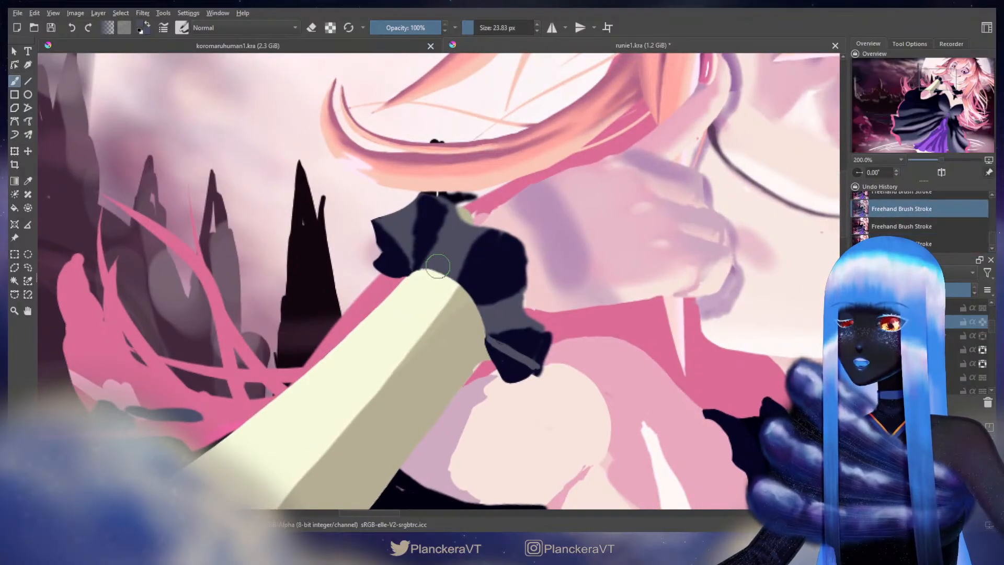
key("ctrl+shift+z")
key("ctrl+shift+z")
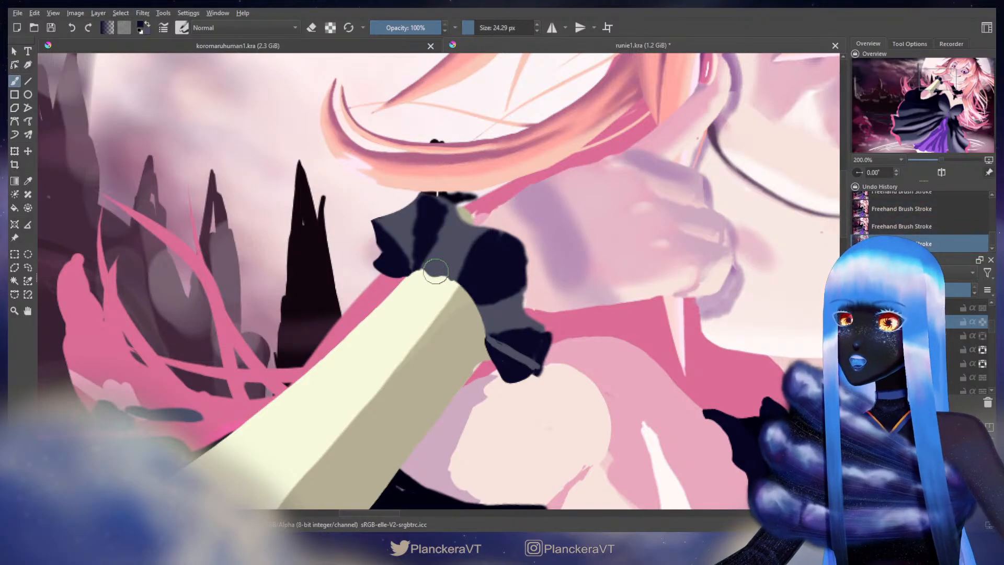
Paint a narrow dark fold in the cuff's central grey band and trim the edge beneath it with a 21.39 px eraser
left_click_drag(456, 246, 448, 264)
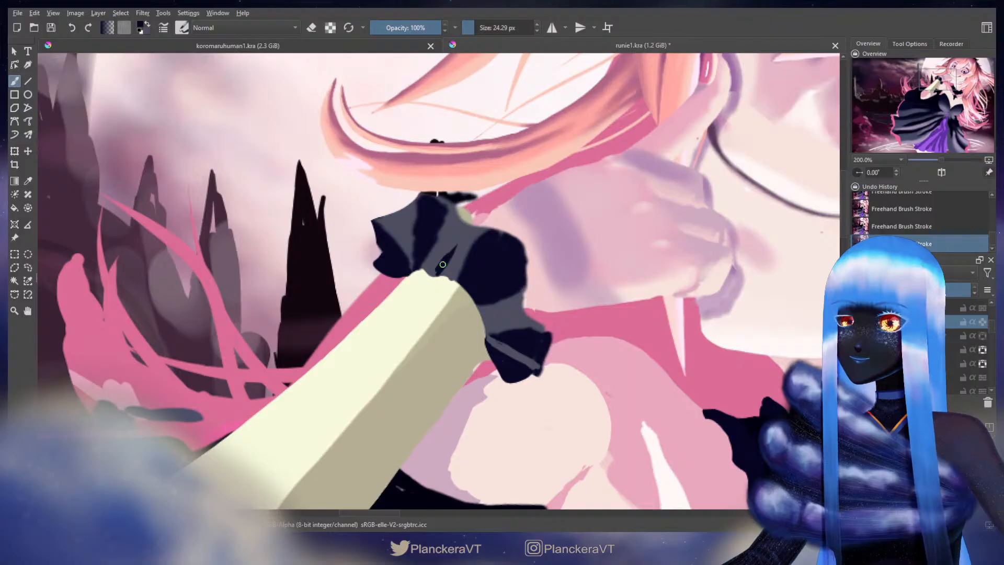
left_click_drag(454, 244, 451, 256)
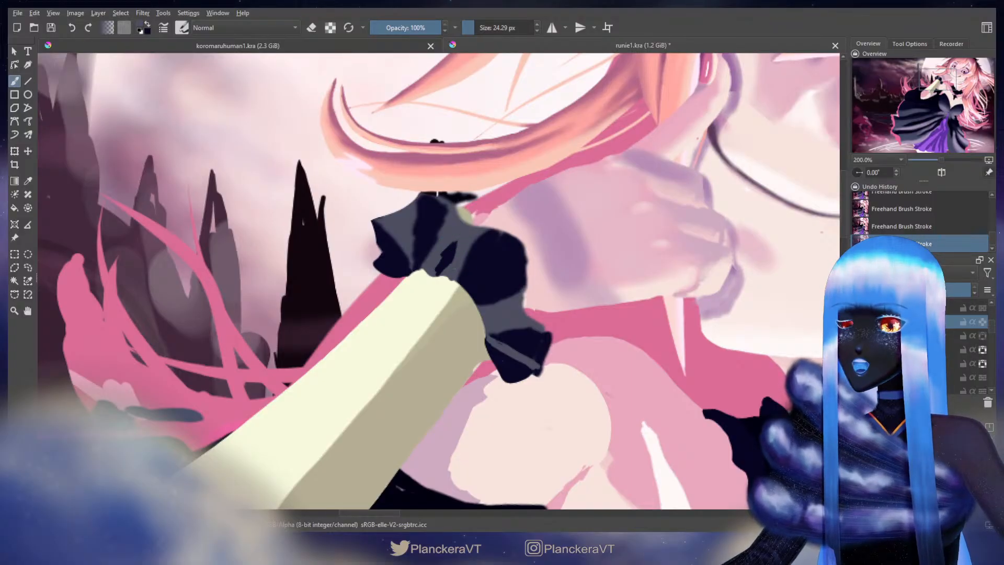
key("e")
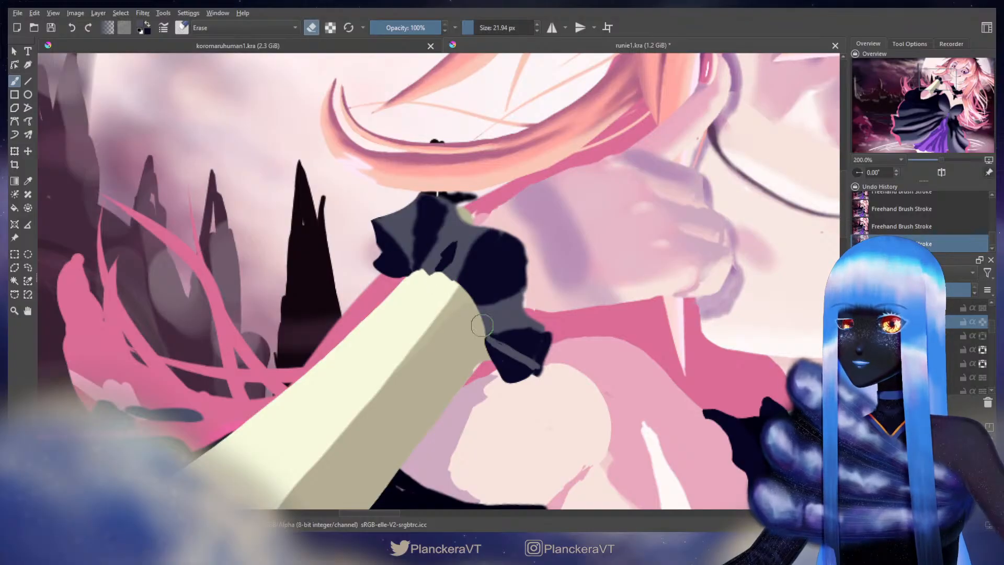
key("e")
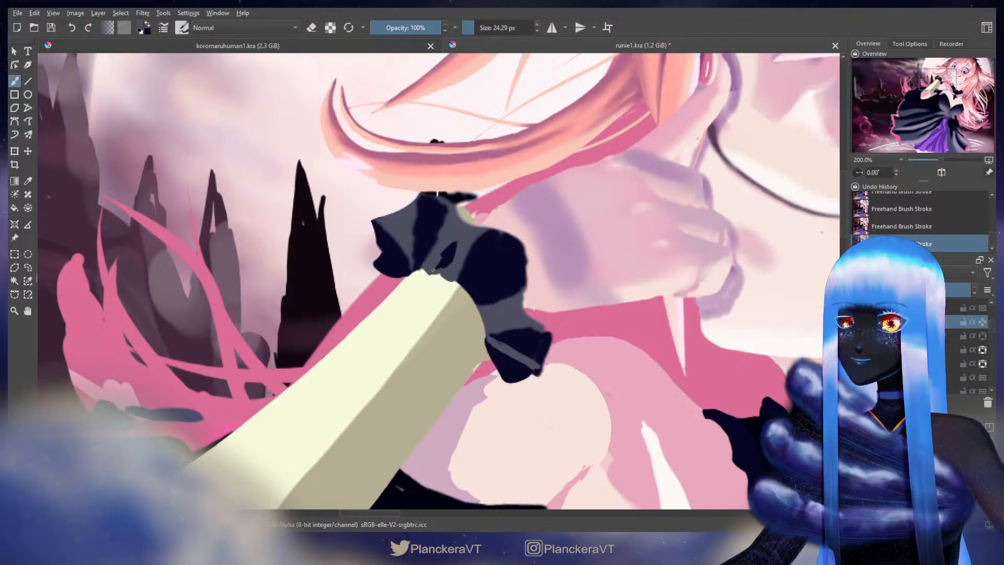
key("e")
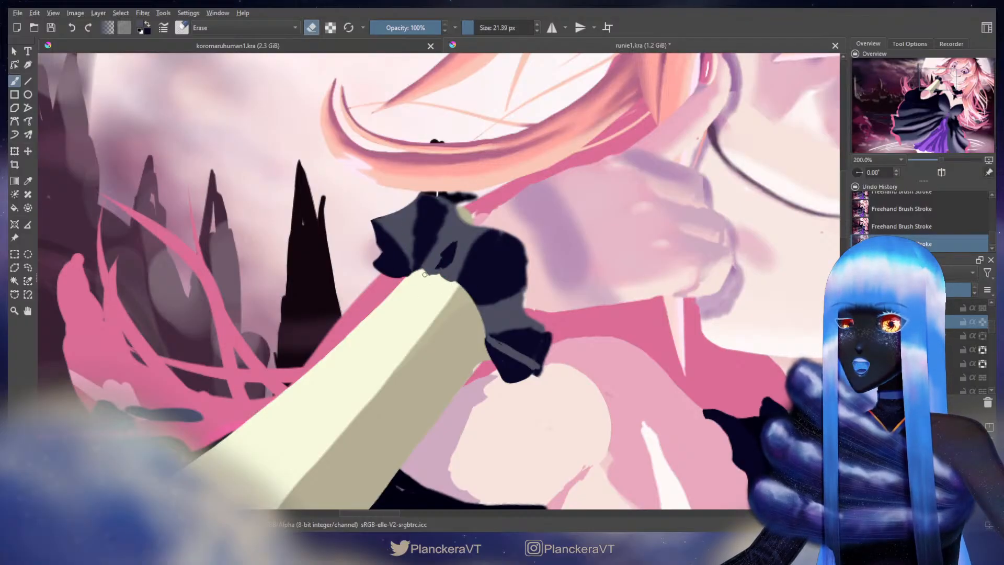
left_click(431, 276)
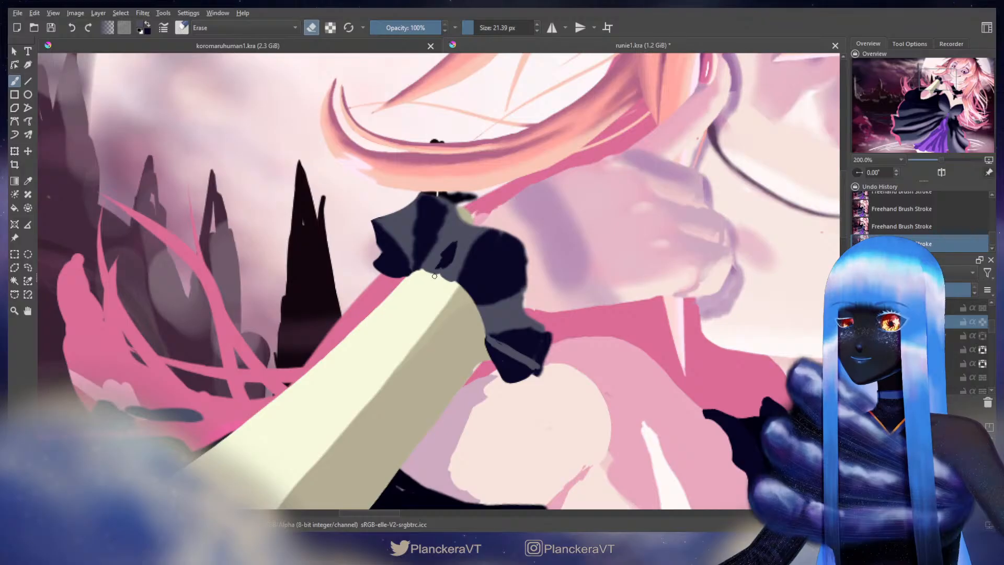
key("e")
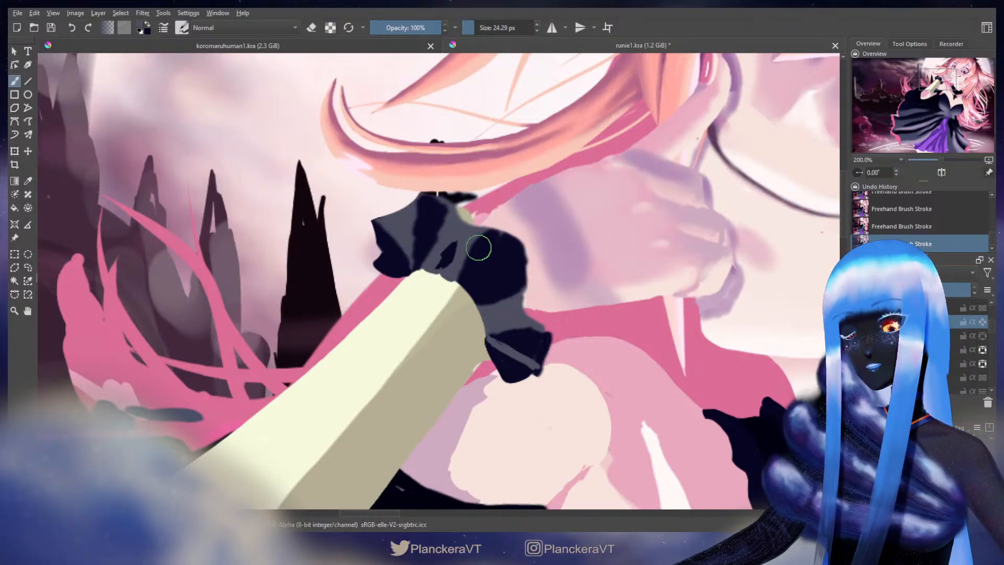
Sample the dark navy, extend the large dark panel over the glove's edge and add a small dark fold below it at 24.29 px
left_click(460, 245, "ctrl")
left_click_drag(460, 248, 459, 283)
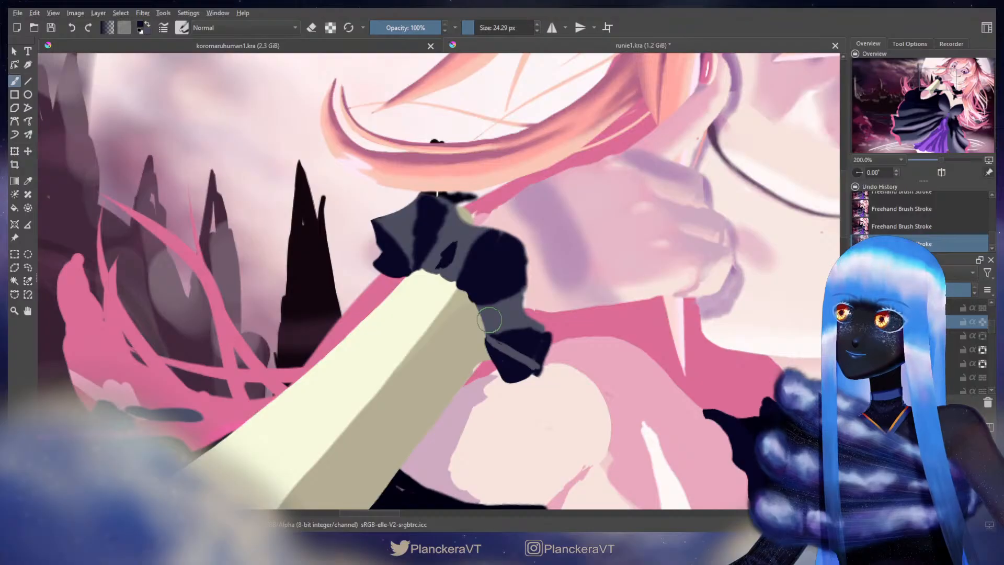
left_click_drag(494, 319, 482, 313)
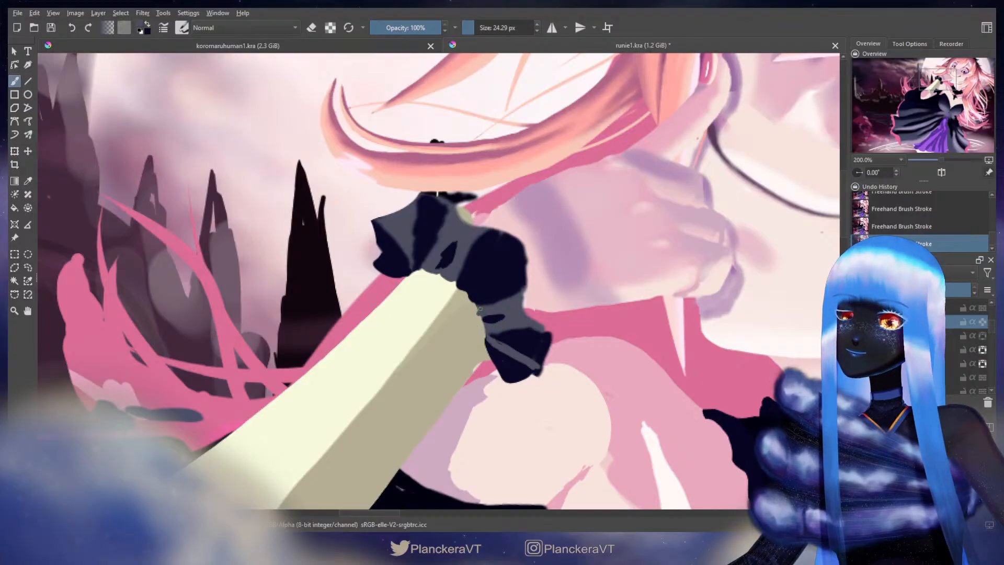
Refine the cuff's wavy inner edge beside the small lower fold, alternating a 21.39 px eraser and a 24.29 px brush
key("e")
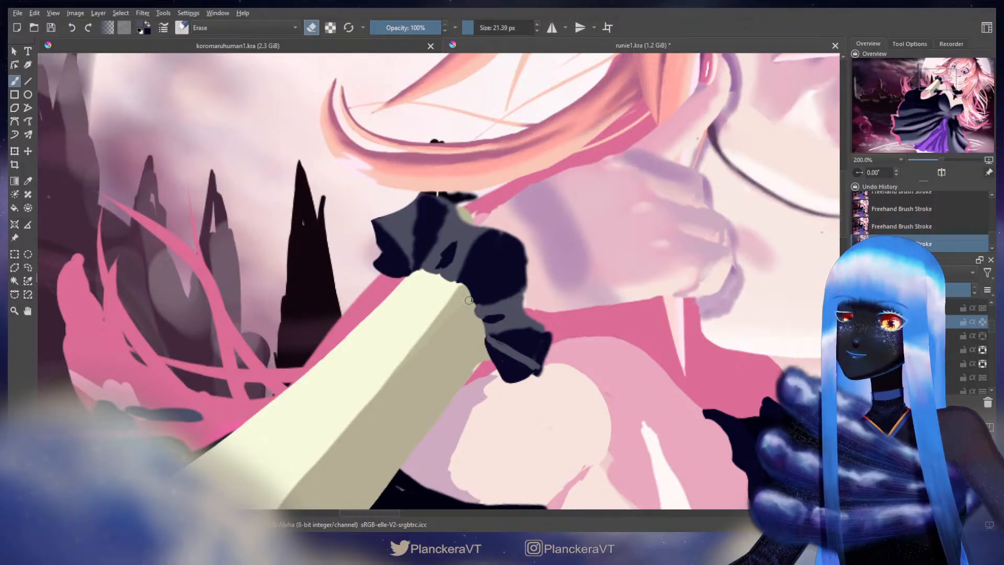
key("e")
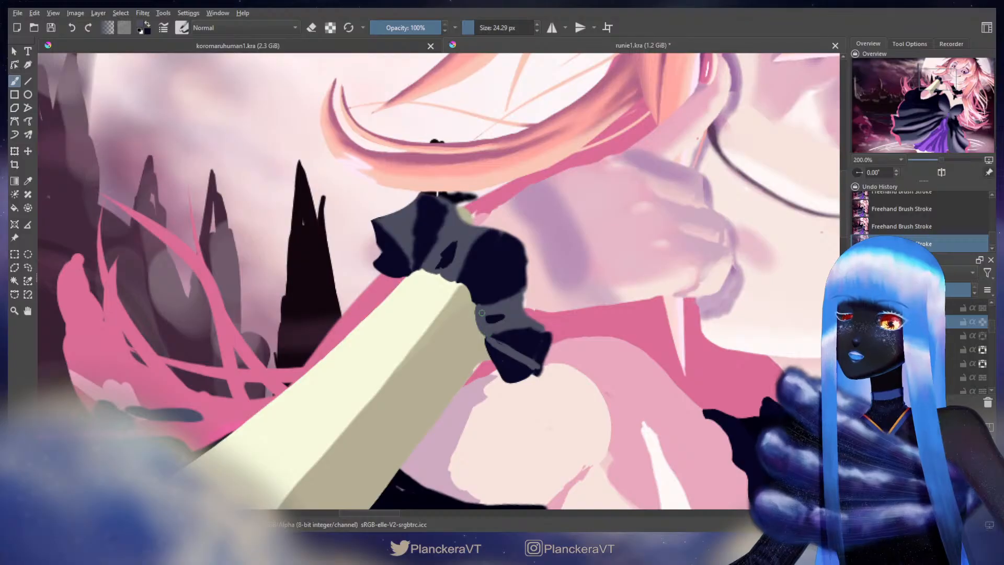
key("e")
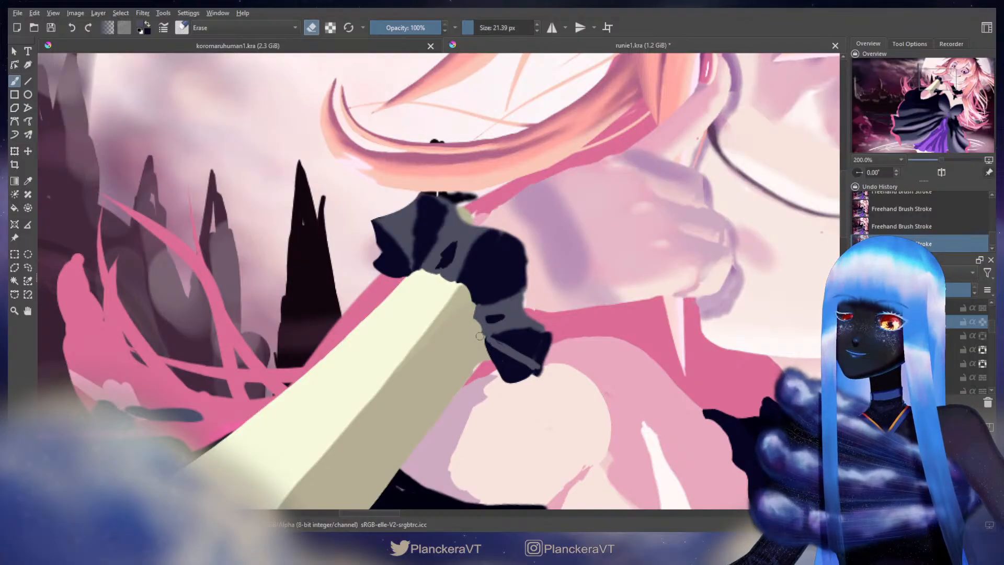
key("e")
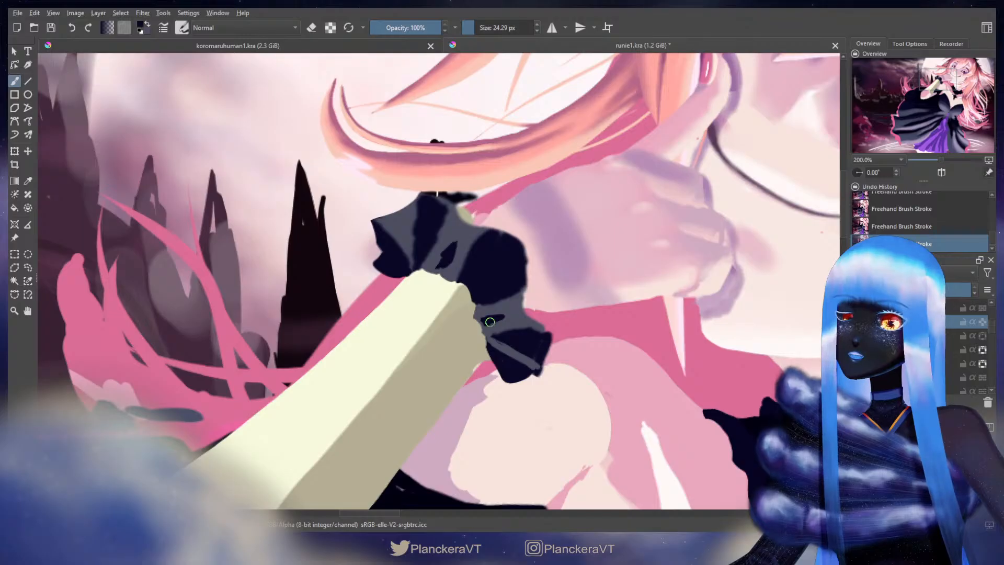
left_click_drag(507, 317, 496, 291)
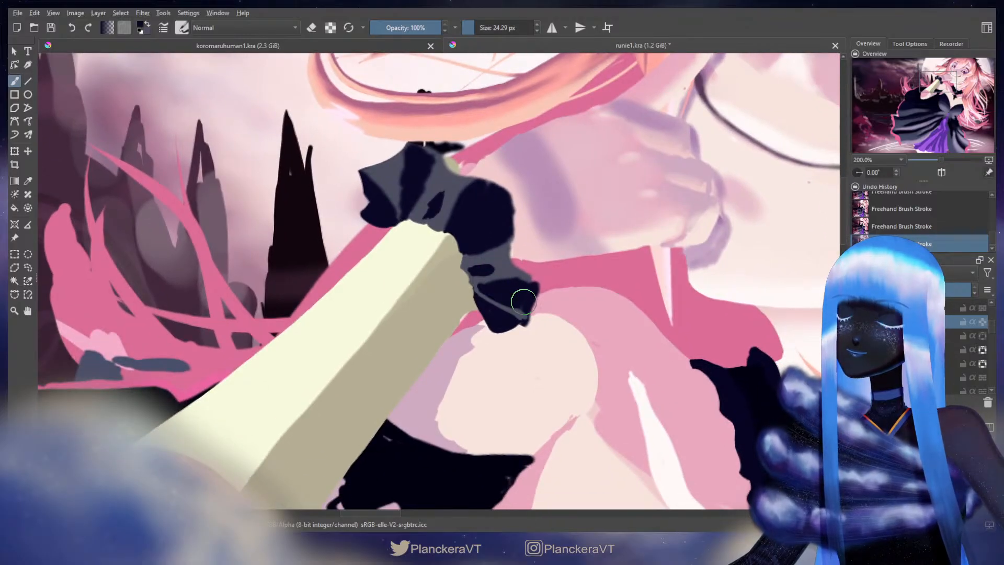
Extend the central dark fold down to the glove's edge at 20.12 px and clean up the cuff's rim with the eraser
mouse_move(442, 217)
left_mouse_down()
mouse_move(498, 301)
mouse_move(472, 300)
left_mouse_up()
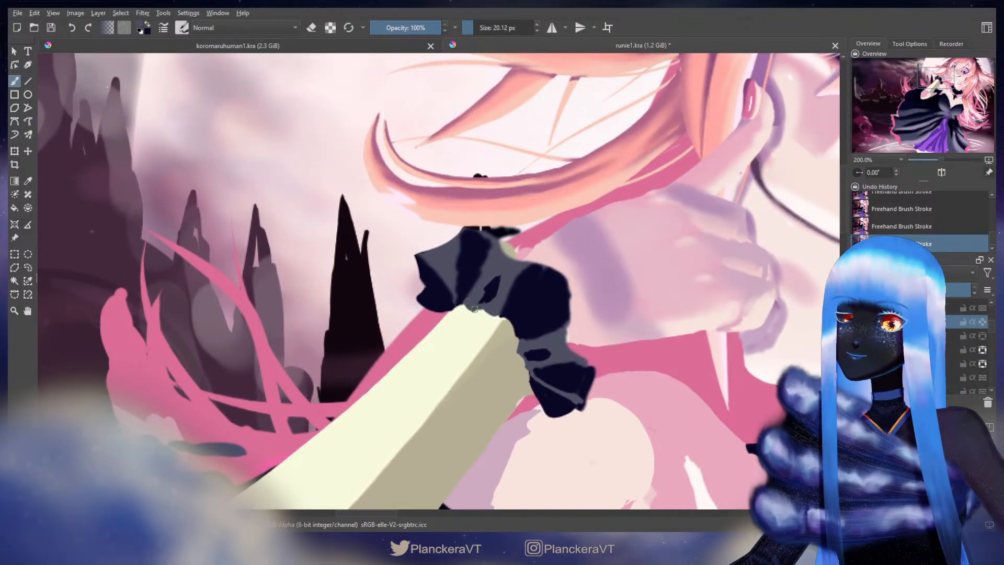
left_click_drag(485, 308, 490, 294)
key("e")
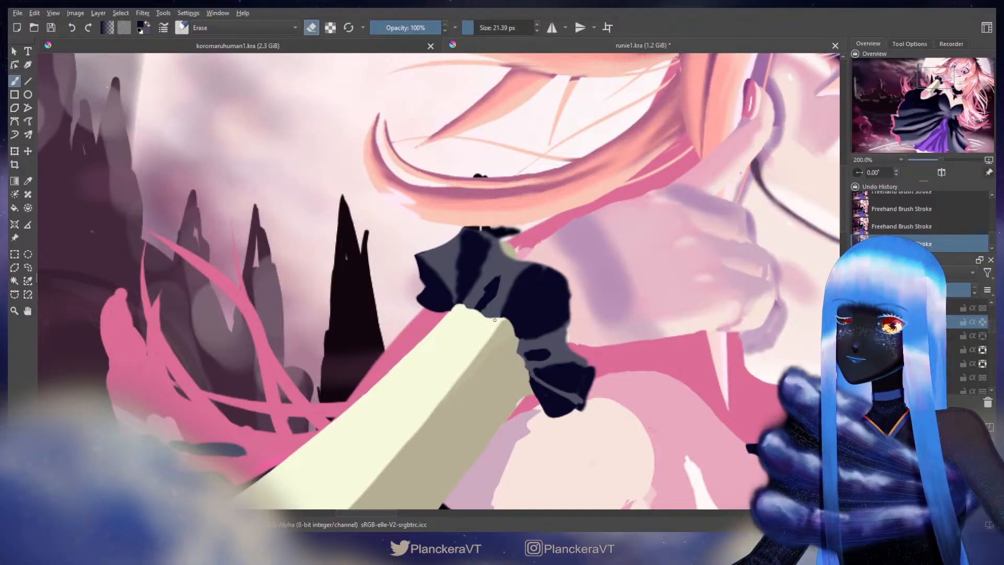
key("e")
key("ctrl+z")
key("ctrl+shift+z")
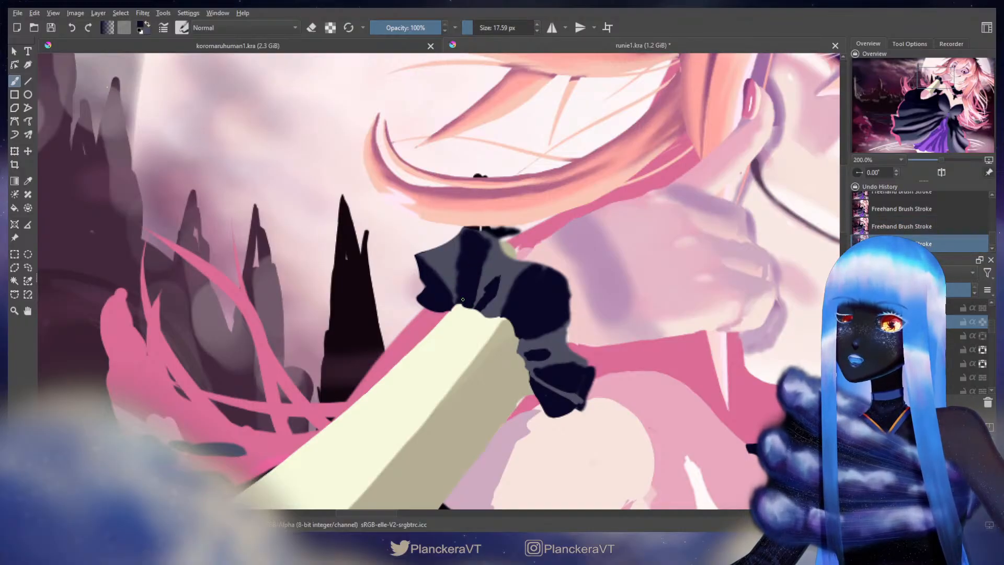
Trim and repaint the cuff's rim at the glove's upper corner with a 17.59 px brush
key("e")
left_click_drag(462, 307, 467, 315)
key("e")
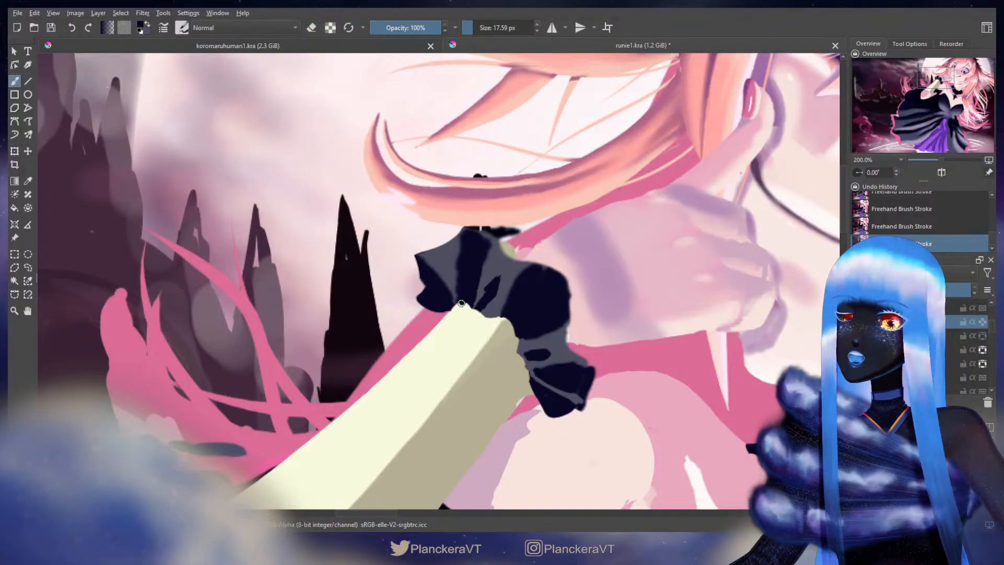
left_click_drag(462, 301, 463, 299)
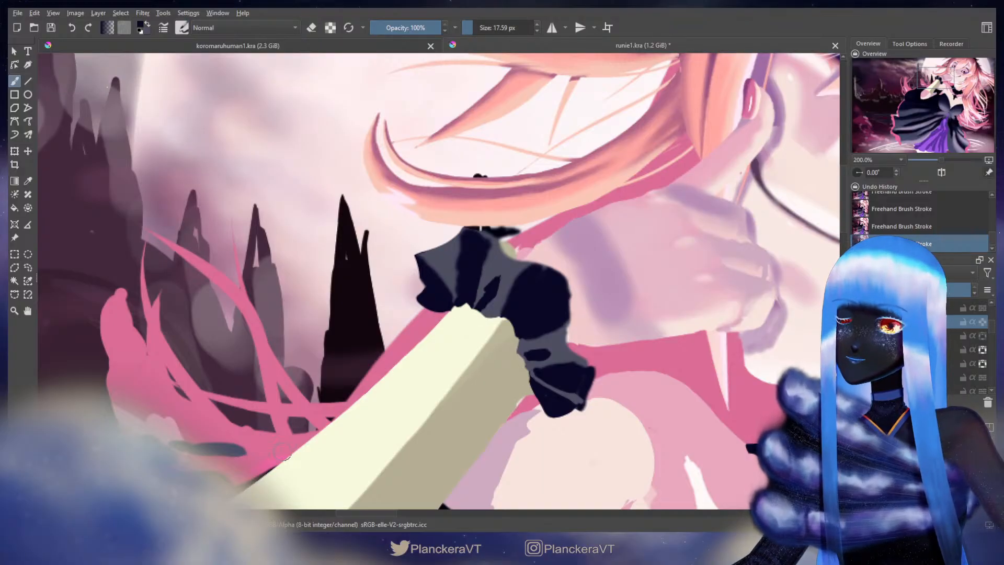
Round off the pointed outer corner of the cuff's leftmost frill with a 14.72 px eraser
key("e")
key("bracketleft")
key("e")
left_click(443, 304, "ctrl")
left_click(446, 304, "ctrl")
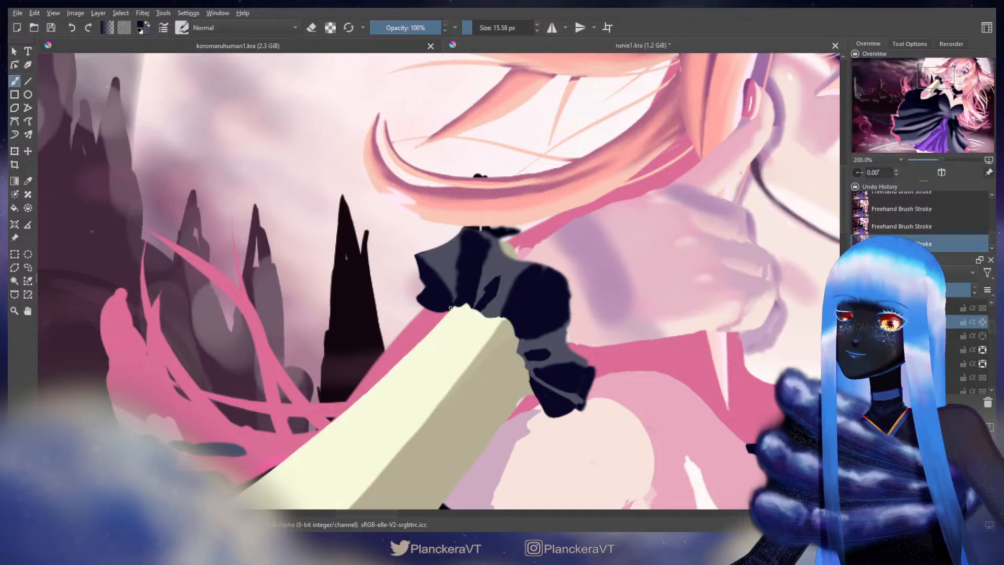
key("e")
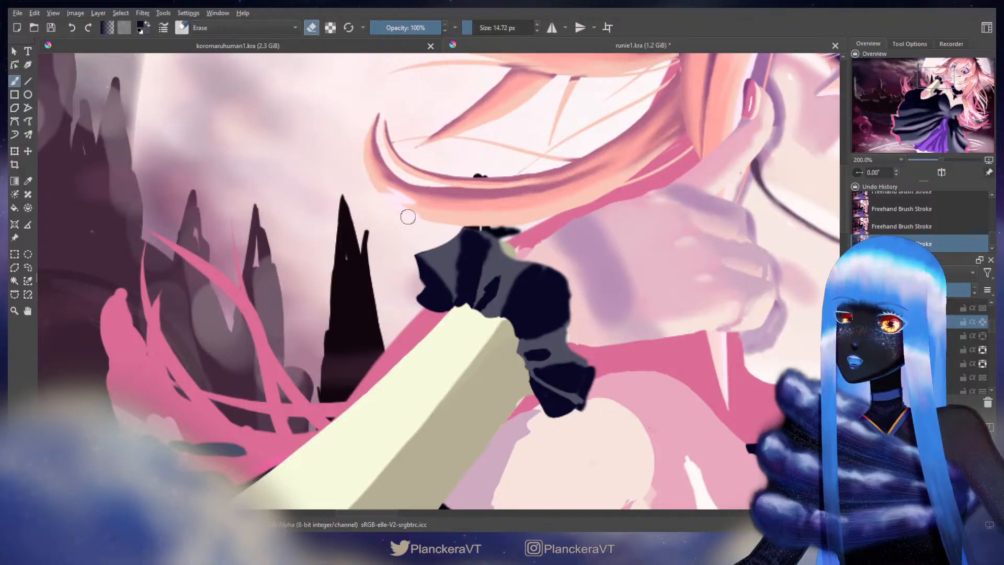
left_click_drag(416, 268, 439, 240)
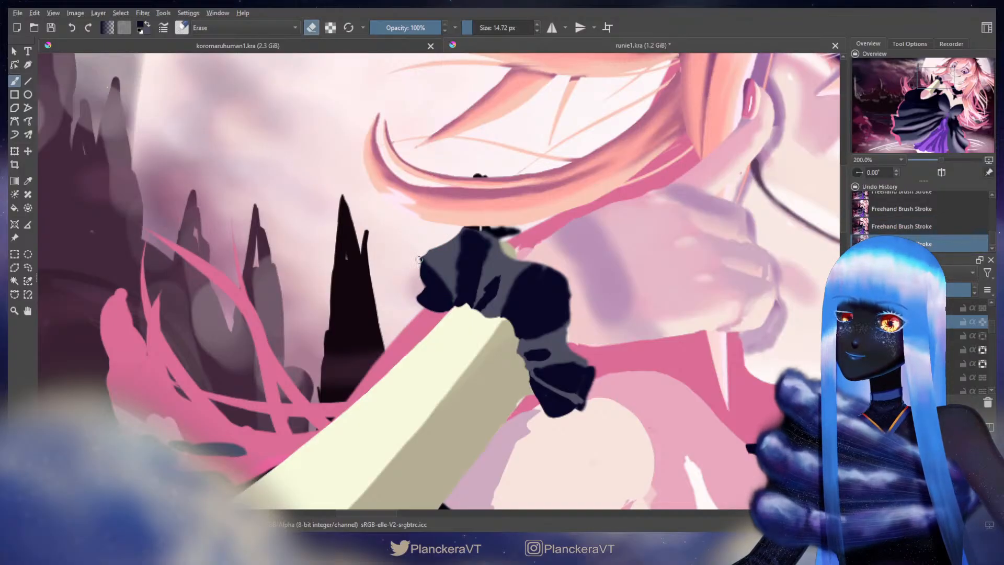
Repaint the leftmost frill in dark navy at 21.26 px, leaving a narrow grey stripe beside the central dark fold
key("e")
left_click_drag(471, 237, 476, 238)
mouse_move(475, 237)
left_mouse_down()
mouse_move(463, 234)
mouse_move(459, 252)
mouse_move(465, 291)
left_mouse_up()
key("ctrl+z")
left_click(474, 238, "ctrl")
key("x")
left_click_drag(463, 237, 465, 286)
mouse_move(457, 239)
left_mouse_down()
mouse_move(452, 287)
mouse_move(445, 254)
mouse_move(427, 262)
mouse_move(439, 260)
mouse_move(457, 283)
mouse_move(461, 245)
mouse_move(454, 281)
left_mouse_up()
key("x")
key("x")
mouse_move(456, 242)
left_mouse_down()
mouse_move(456, 298)
mouse_move(476, 239)
mouse_move(472, 291)
mouse_move(466, 239)
mouse_move(467, 288)
left_mouse_up()
key("x")
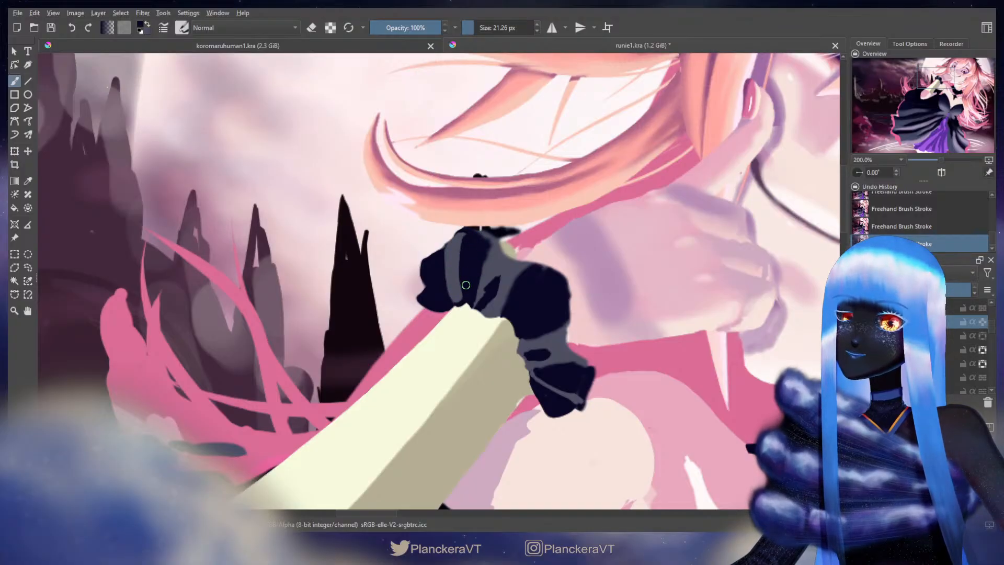
Extend the grey beside the central dark fold and erase the stray navy above the cuff's upper rim at 14.72 px
mouse_move(464, 246)
left_mouse_down()
mouse_move(463, 236)
mouse_move(500, 243)
left_mouse_up()
key("x")
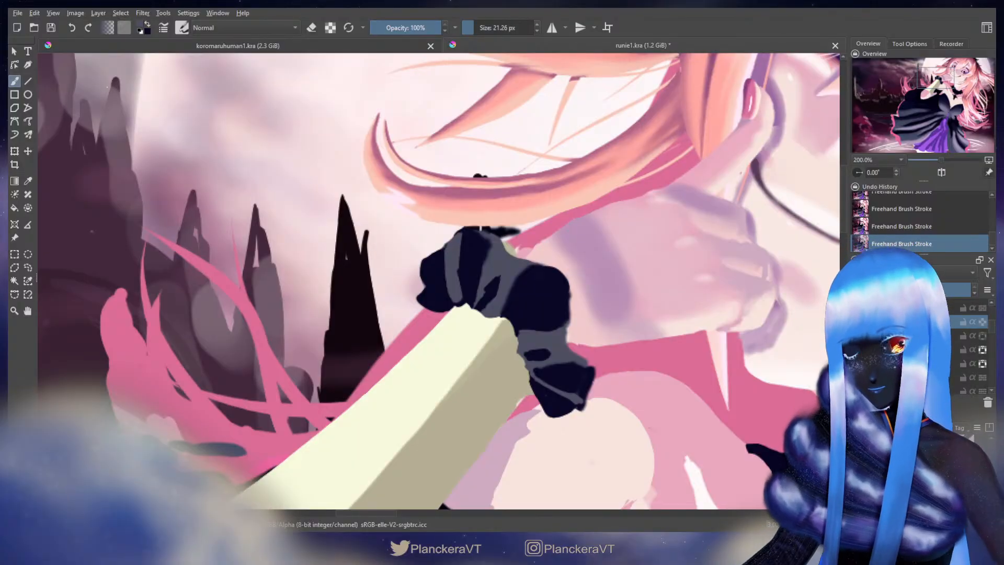
left_click_drag(534, 274, 564, 217)
key("e")
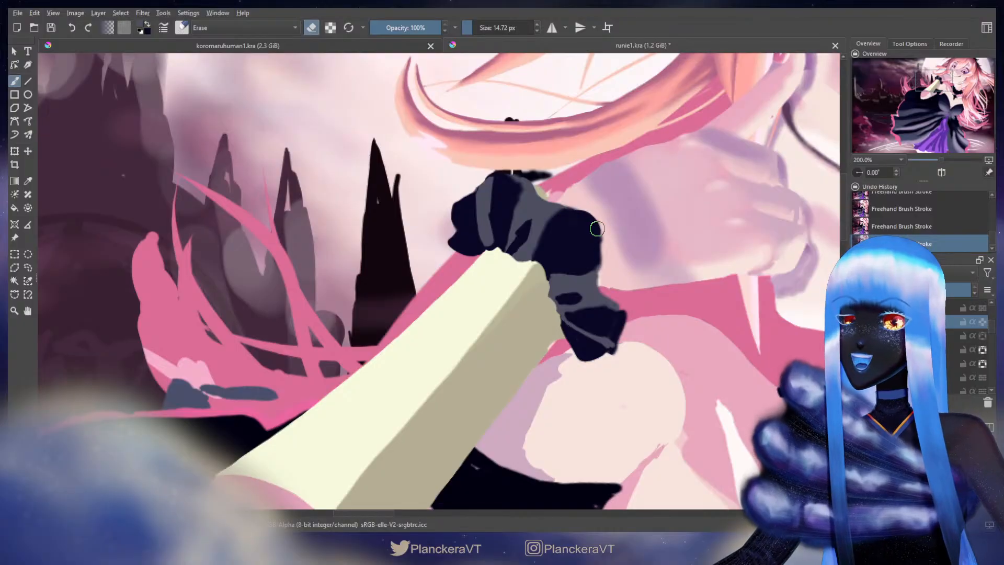
left_click_drag(537, 185, 549, 177)
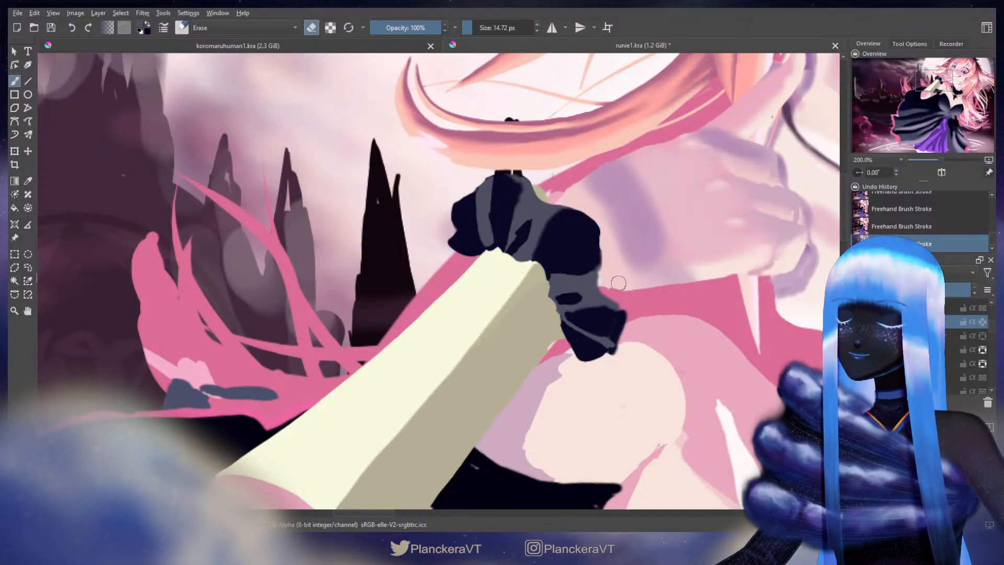
Build out the cuff's outer rim beside the large dark panel with a 21.26 px brush
key("e")
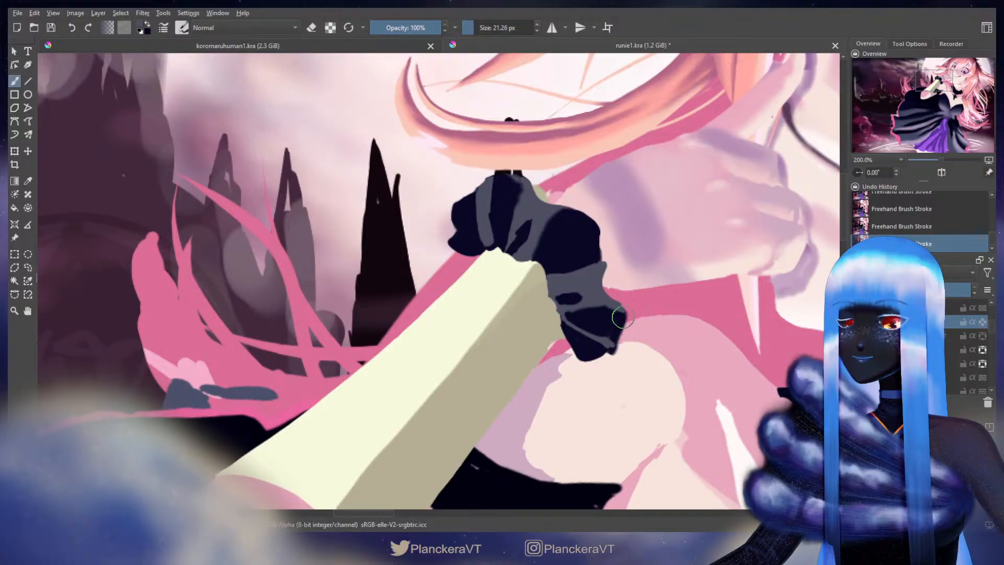
key("bracketright")
left_click_drag(593, 231, 598, 249)
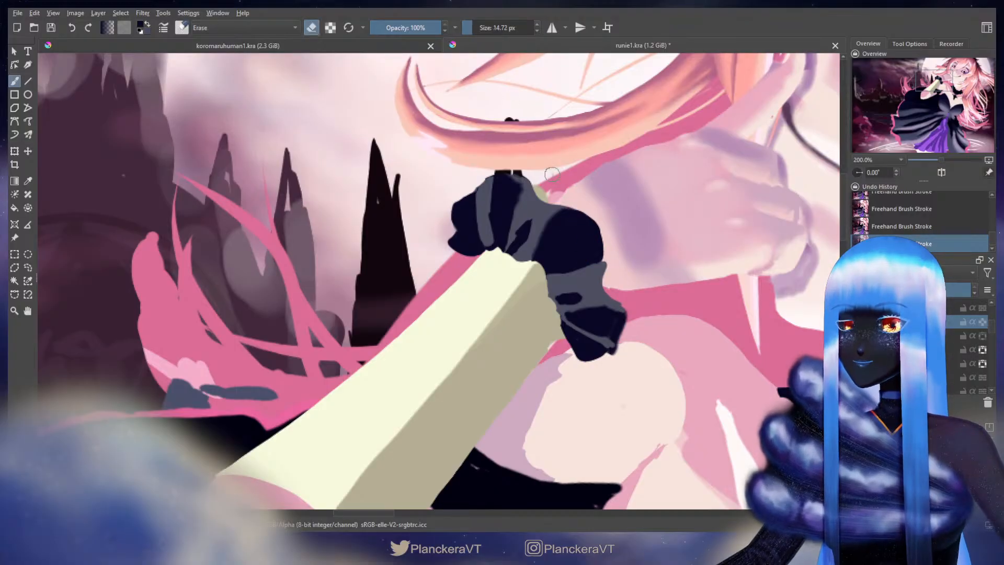
Widen the grey areas on the middle and leftmost frills with a 26.73 px brush and trim the upper rim with the eraser
key("bracketright")
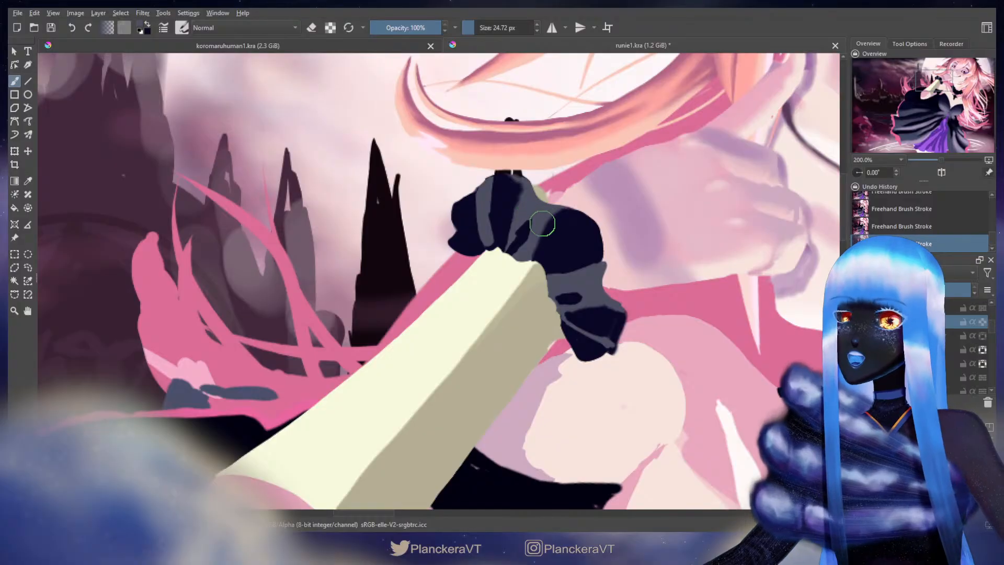
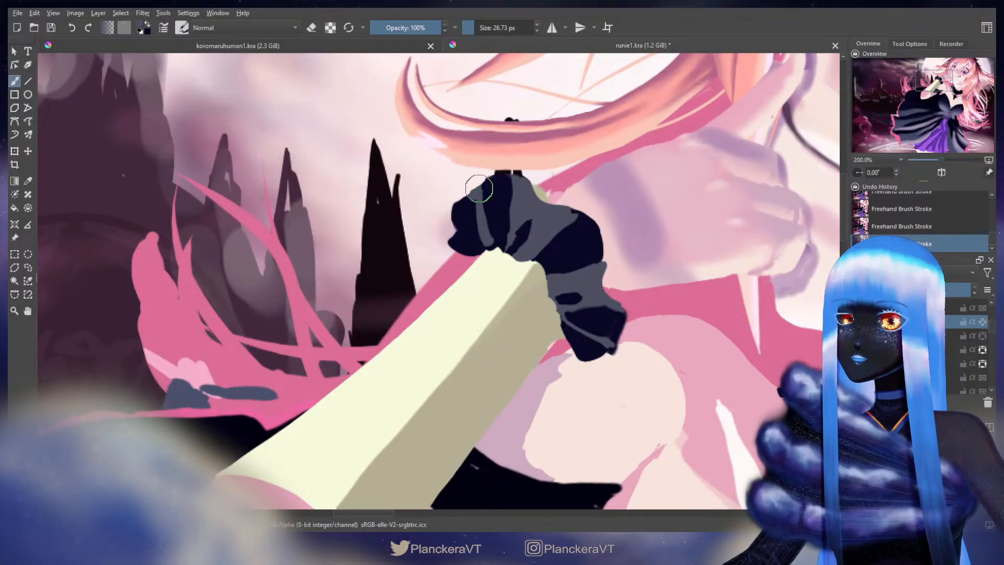
left_click_drag(467, 201, 483, 228)
left_click_drag(477, 193, 493, 239)
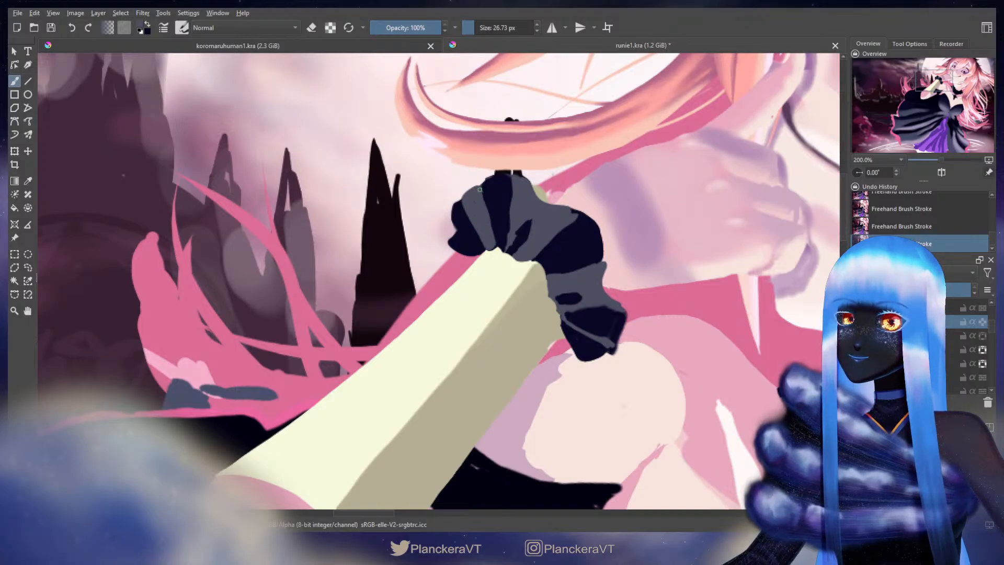
key("e")
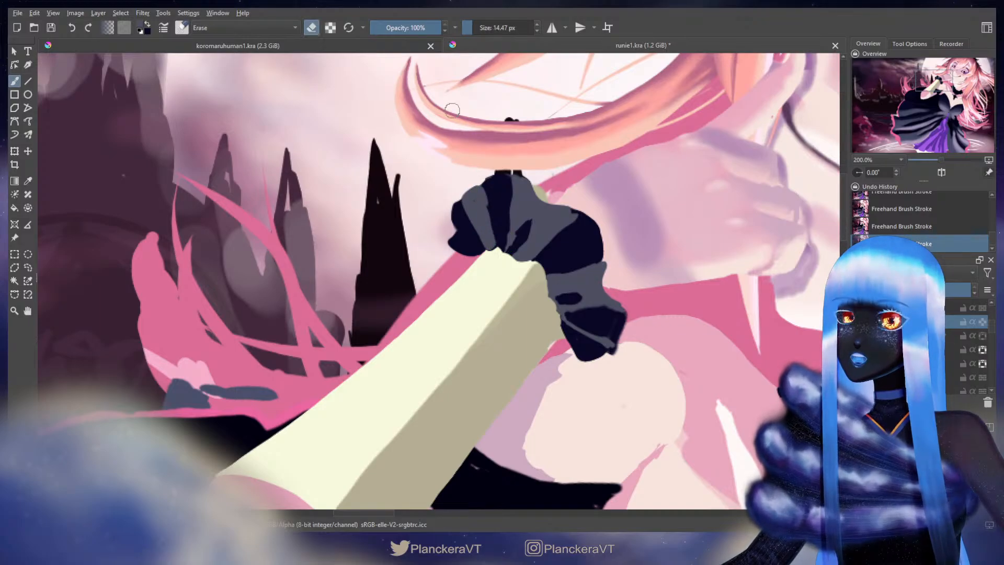
left_click_drag(480, 176, 469, 193)
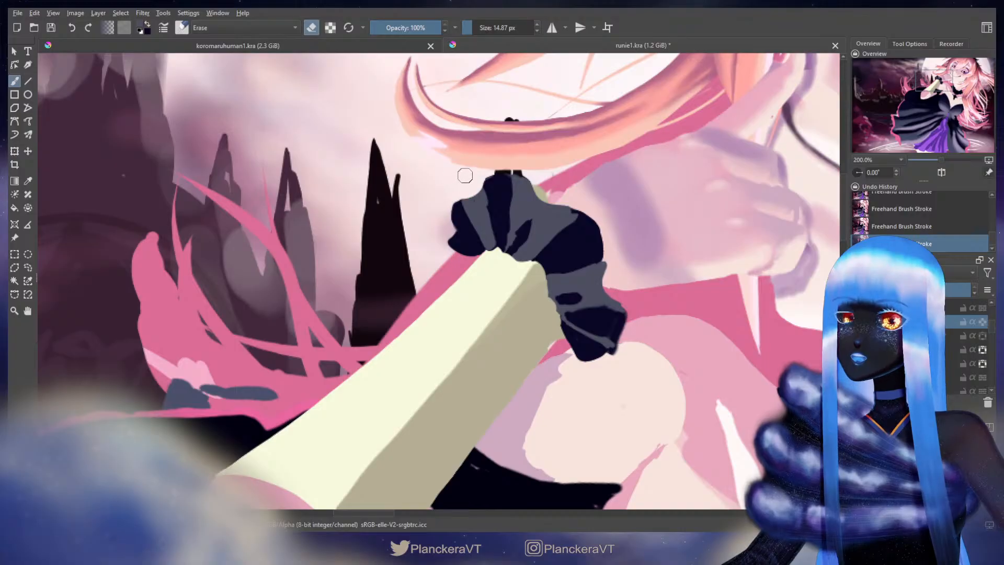
Add a thin dark fold in the leftmost frill, extend its grey outward at 24.69 px and clean up its outer edge
key("e")
mouse_move(491, 180)
left_mouse_down()
mouse_move(501, 238)
mouse_move(488, 234)
mouse_move(491, 250)
left_mouse_up()
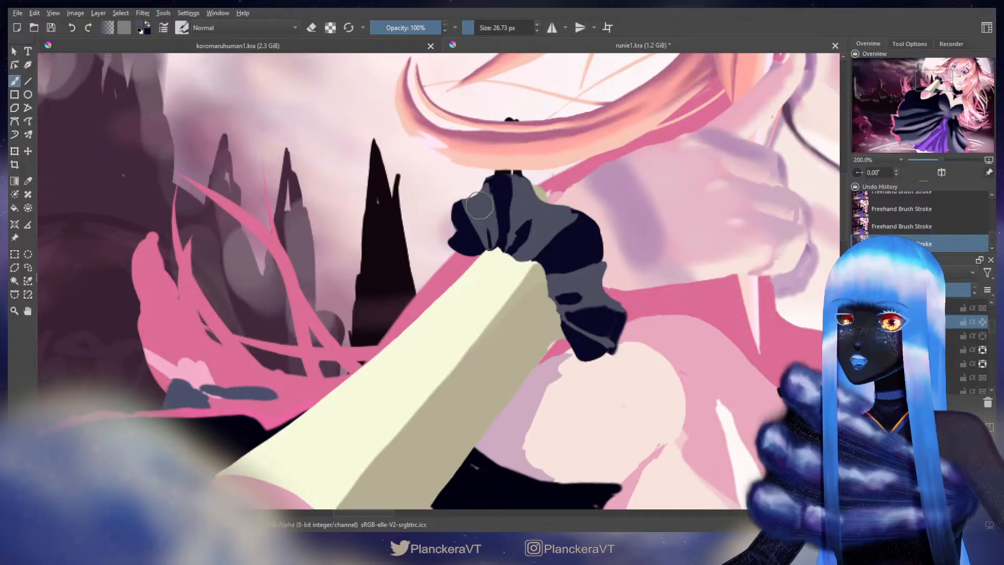
key("bracketleft")
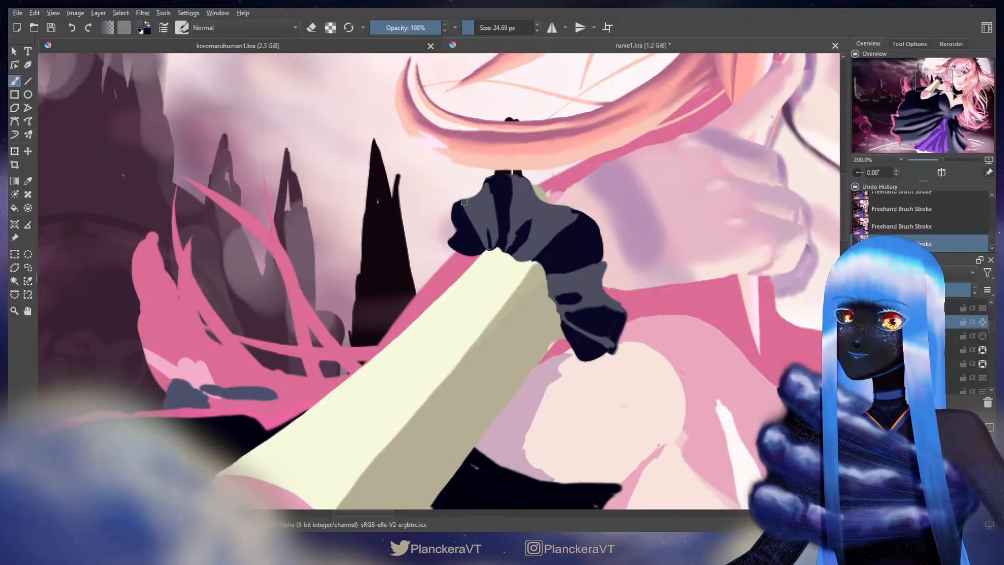
mouse_move(463, 201)
left_mouse_down()
mouse_move(476, 227)
mouse_move(466, 201)
mouse_move(455, 212)
mouse_move(483, 235)
left_mouse_up()
left_click(491, 234, "ctrl")
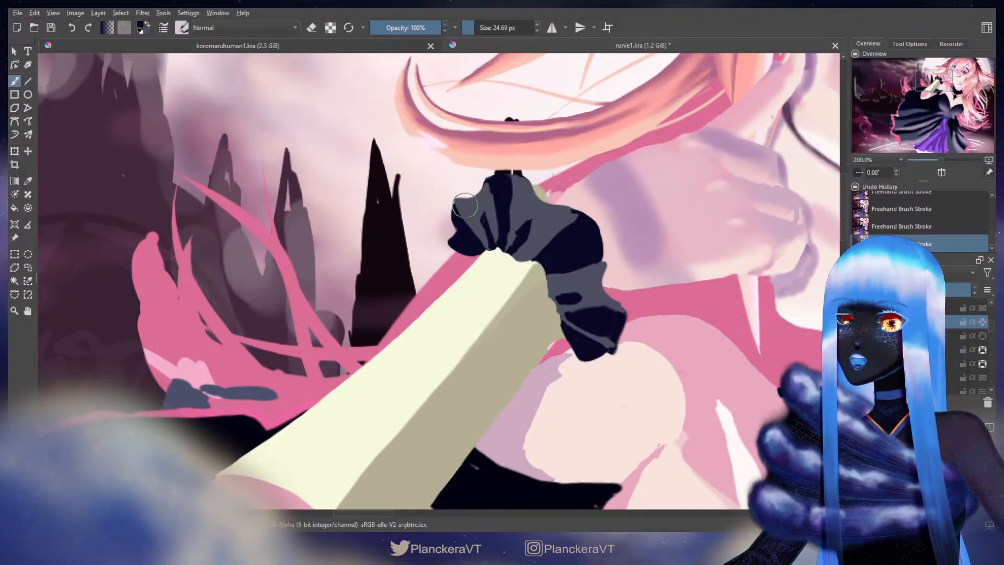
key("e")
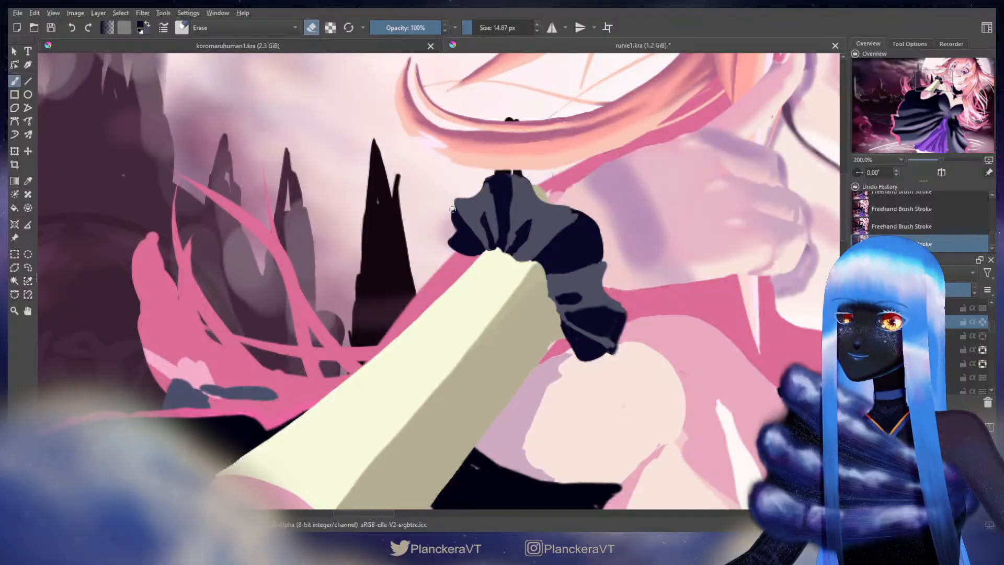
key("e")
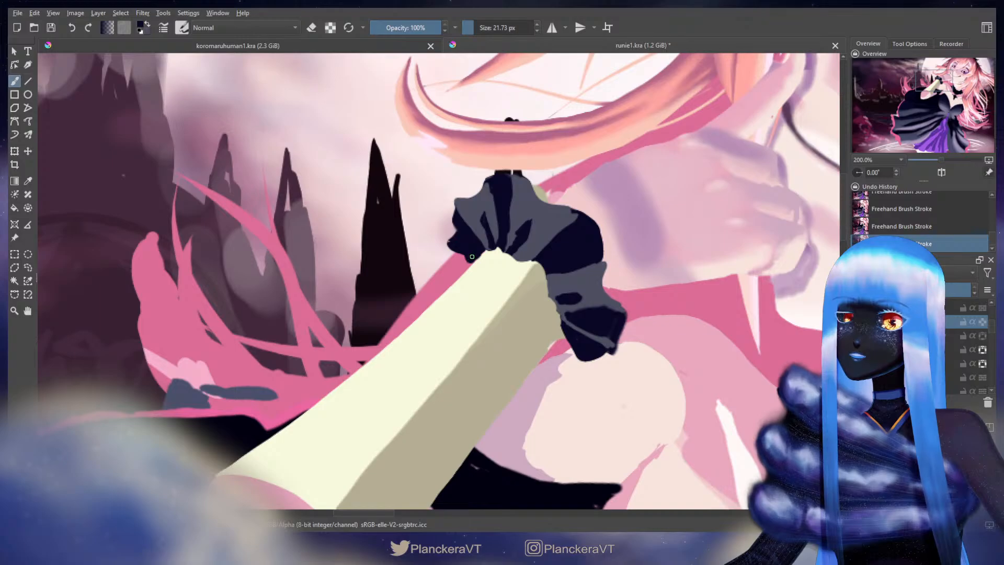
On the glove's layer, straighten the glove's shaded edge below the cuff using a 14.87 px eraser and an 18.30 px beige brush
left_click_drag(533, 267, 470, 217)
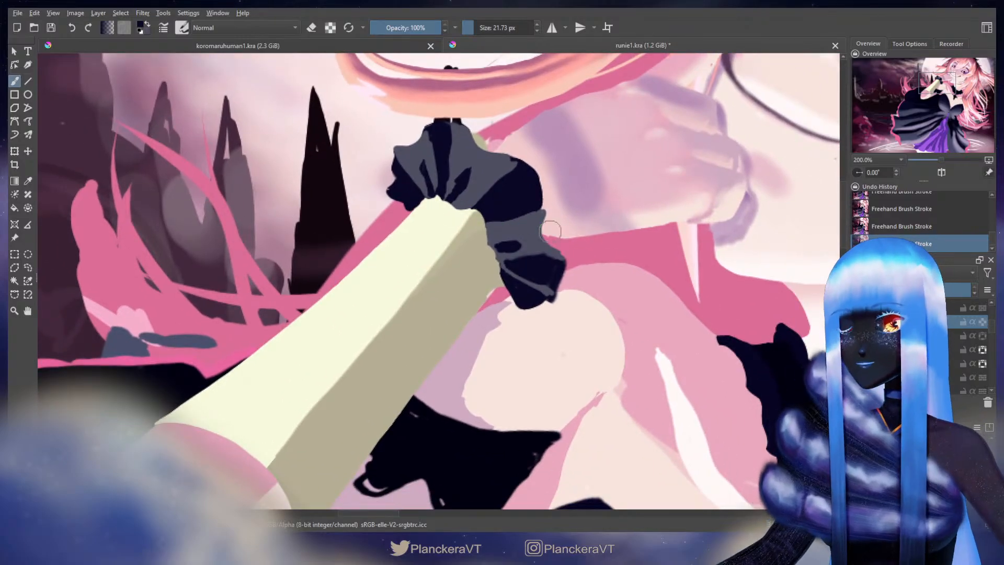
scroll(993, 335, "down", 2)
scroll(989, 348, "down", 3)
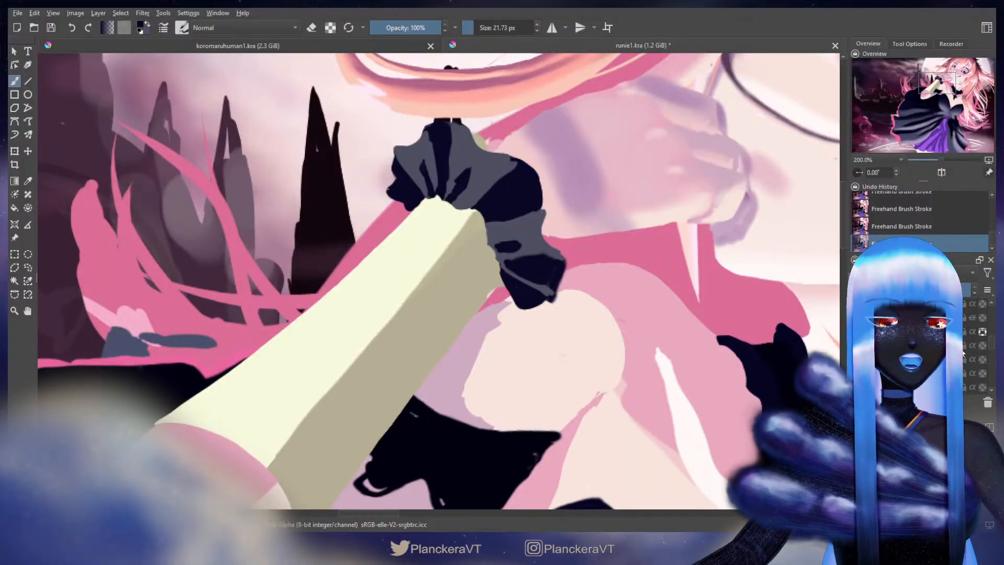
scroll(984, 351, "down", 2)
key("e")
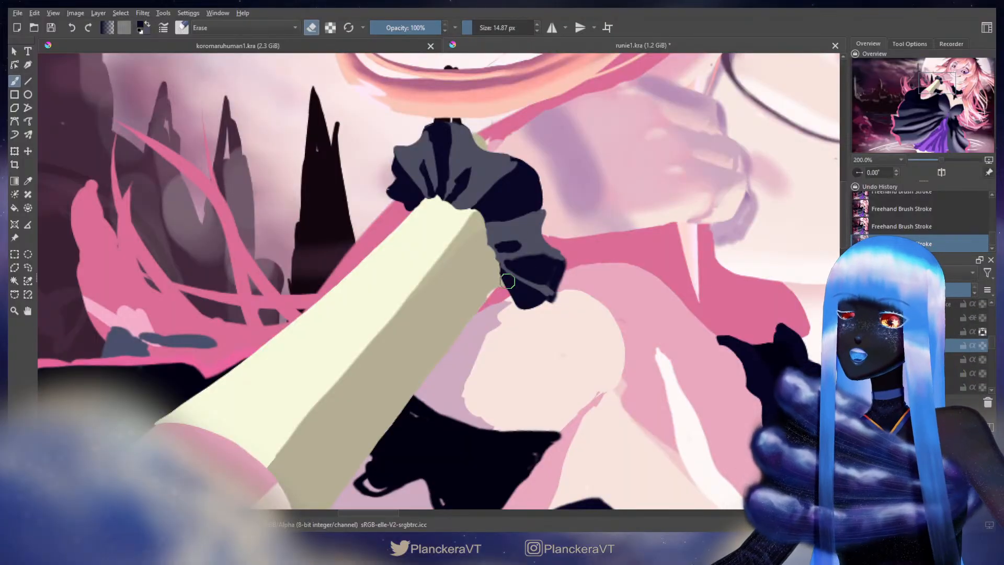
left_click_drag(518, 265, 502, 288)
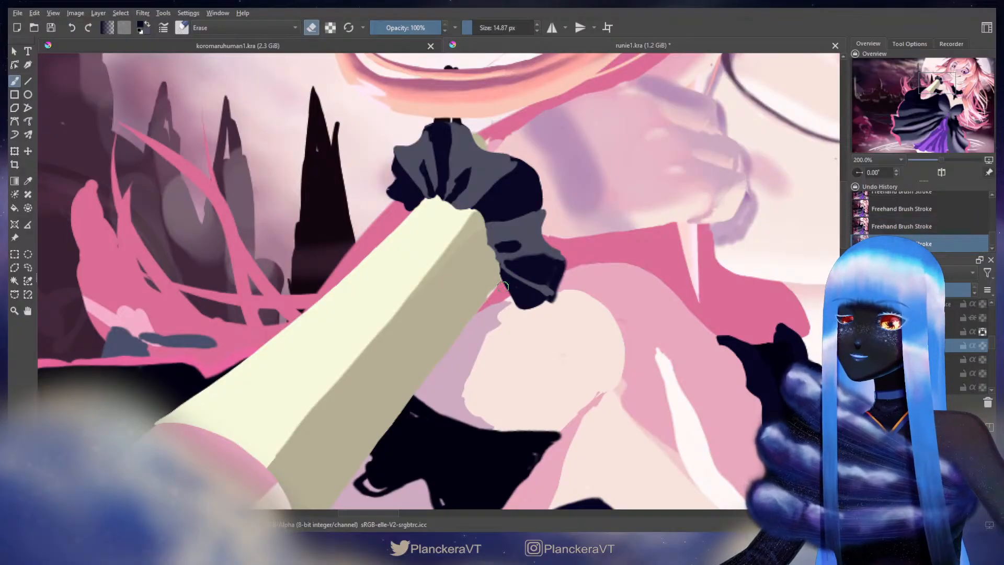
key("e")
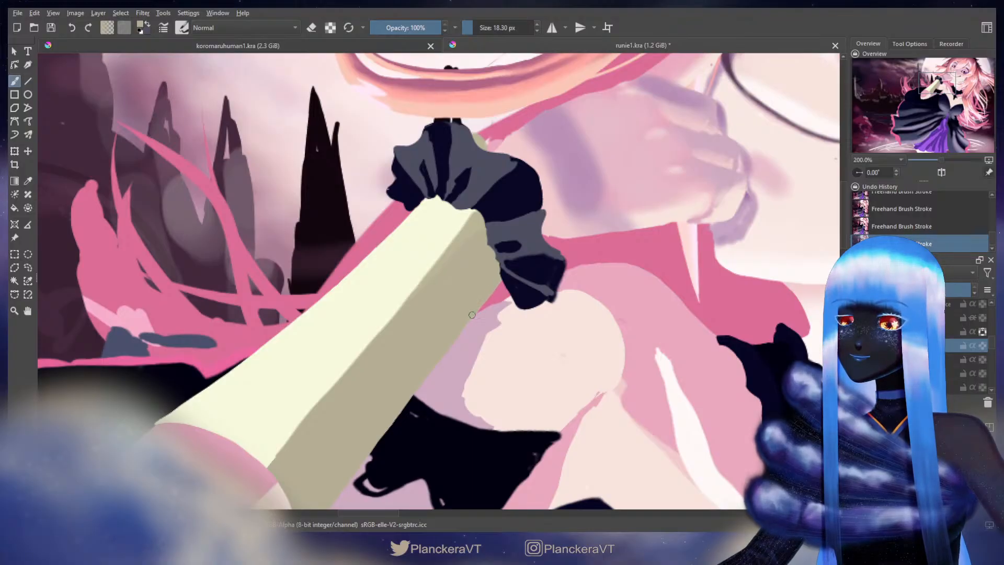
key("e")
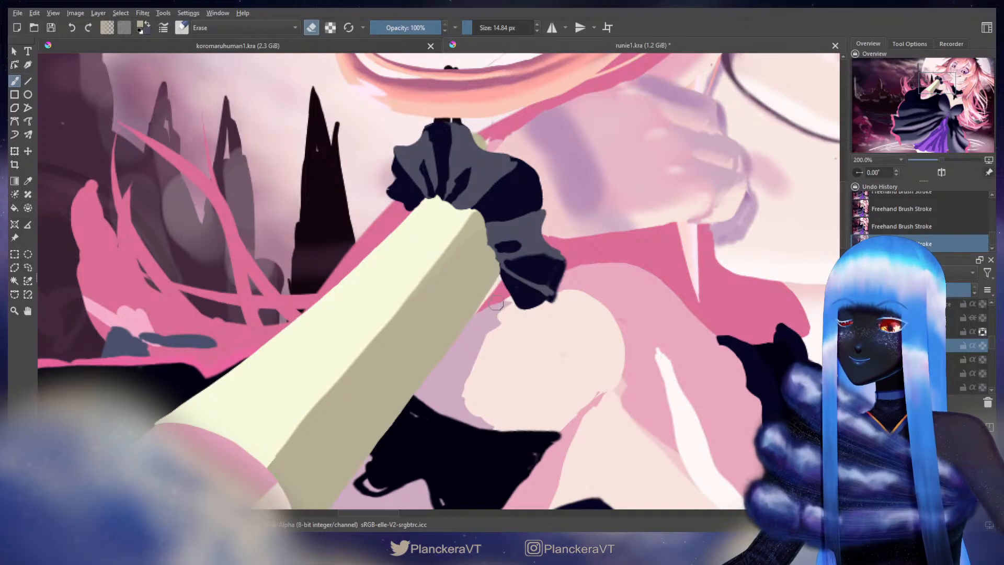
scroll(993, 349, "down", 2)
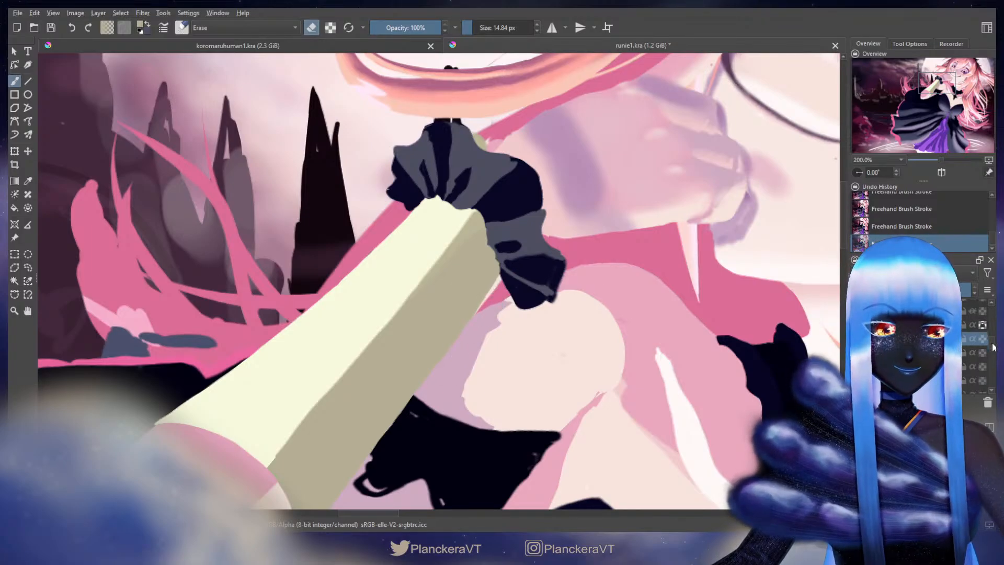
scroll(994, 351, "down", 2)
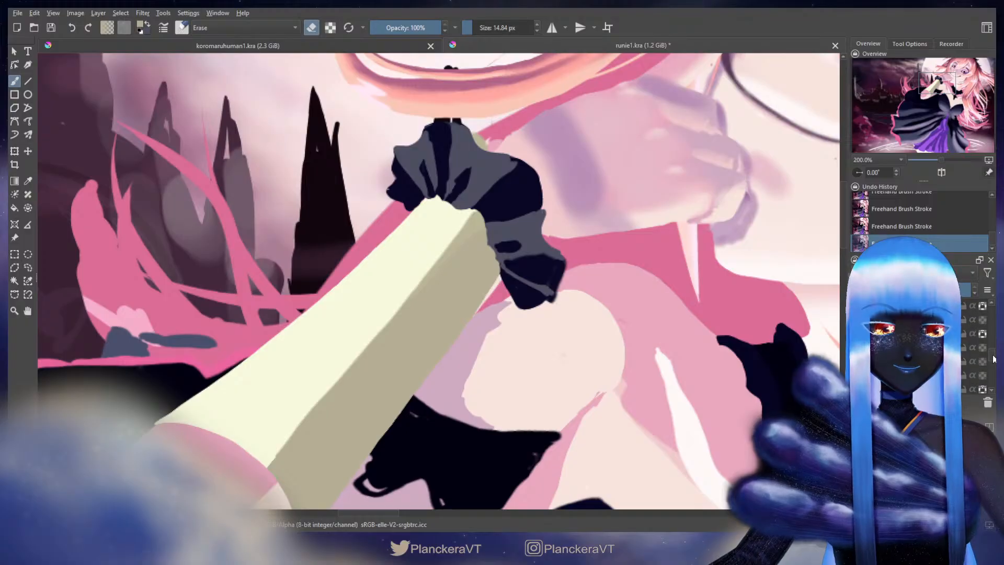
left_click(983, 348)
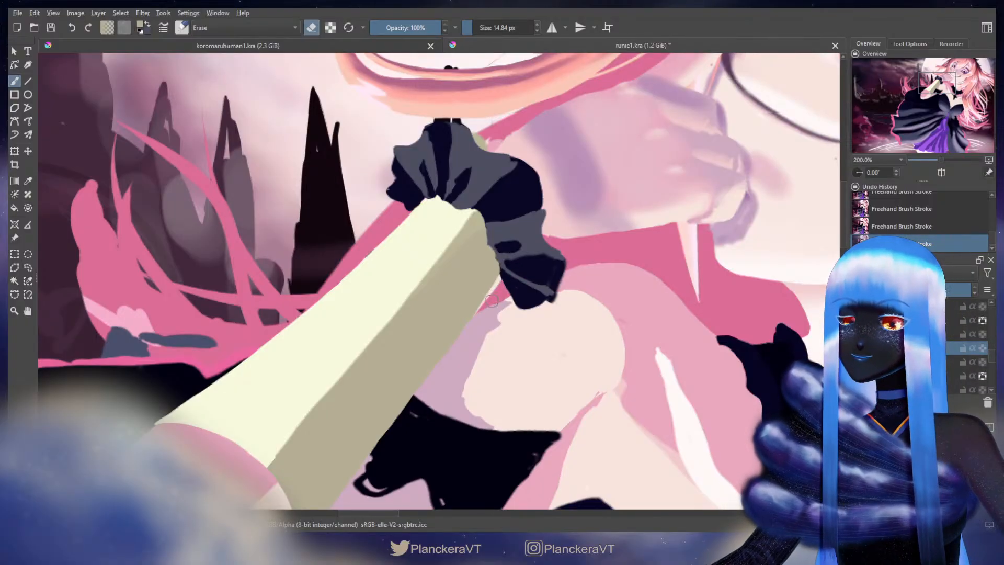
left_click_drag(494, 303, 492, 314)
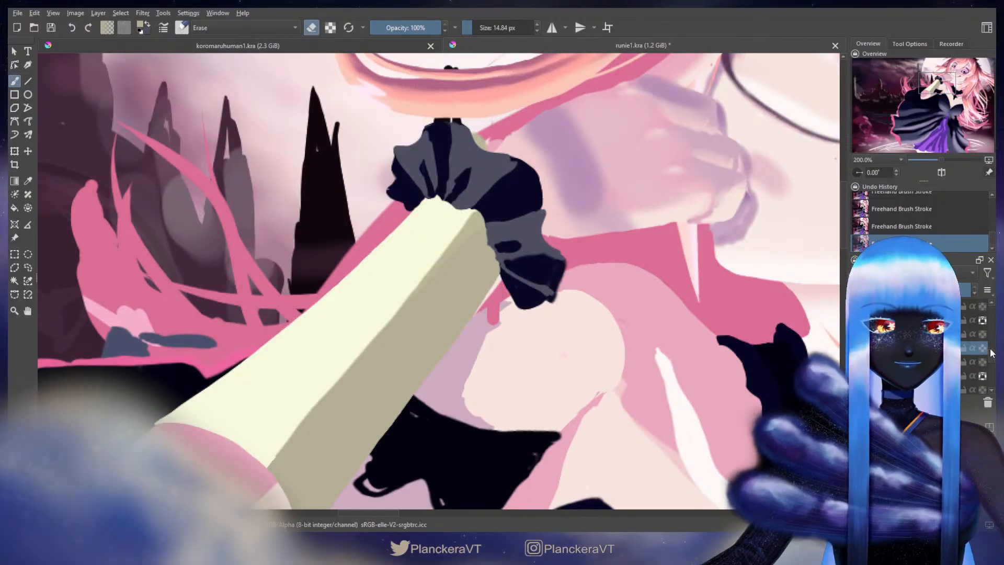
scroll(994, 350, "down", 2)
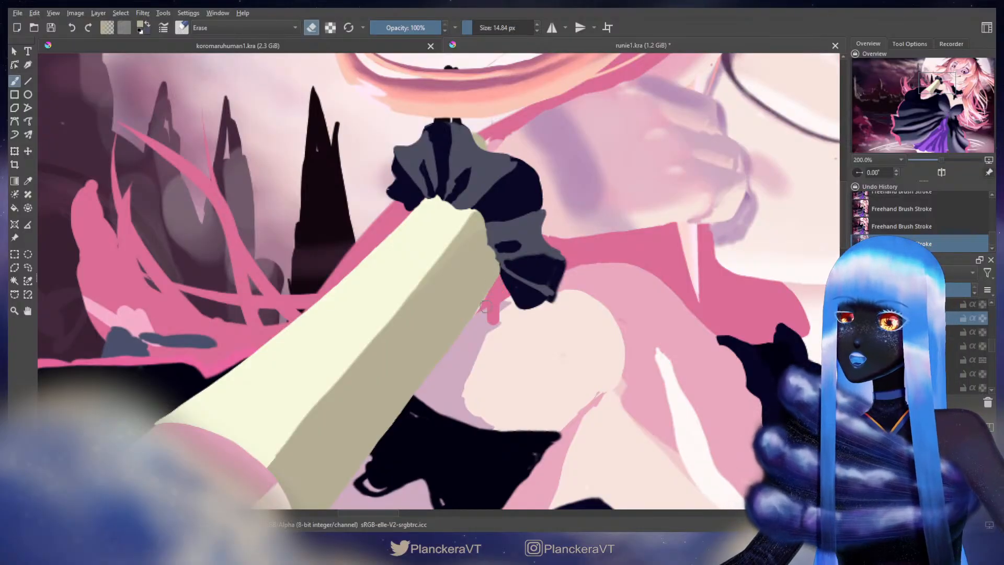
key("ctrl+z")
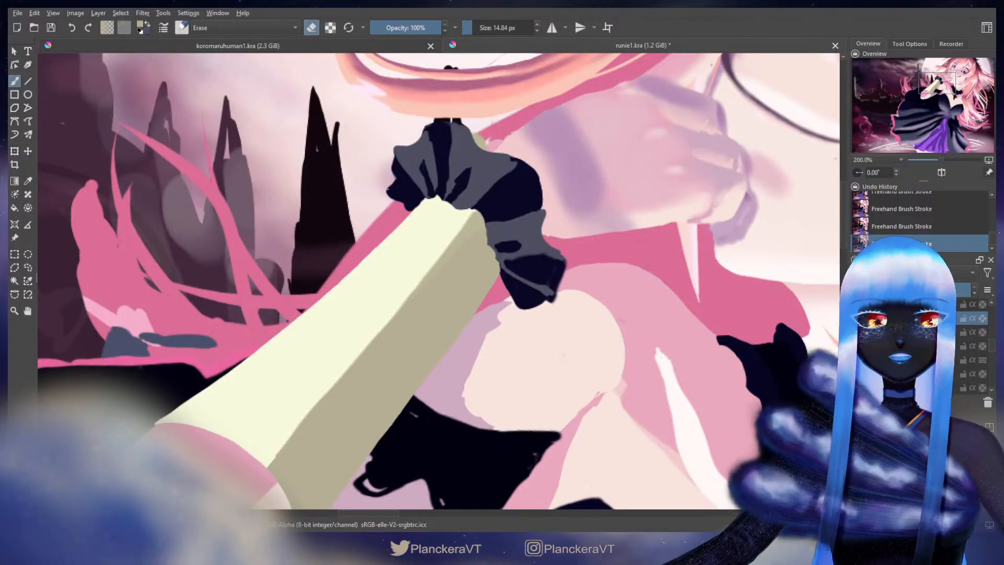
Select the cuff's layer and push the lower frill's tip up and inward with the Liquify transform
scroll(921, 345, "up", 4)
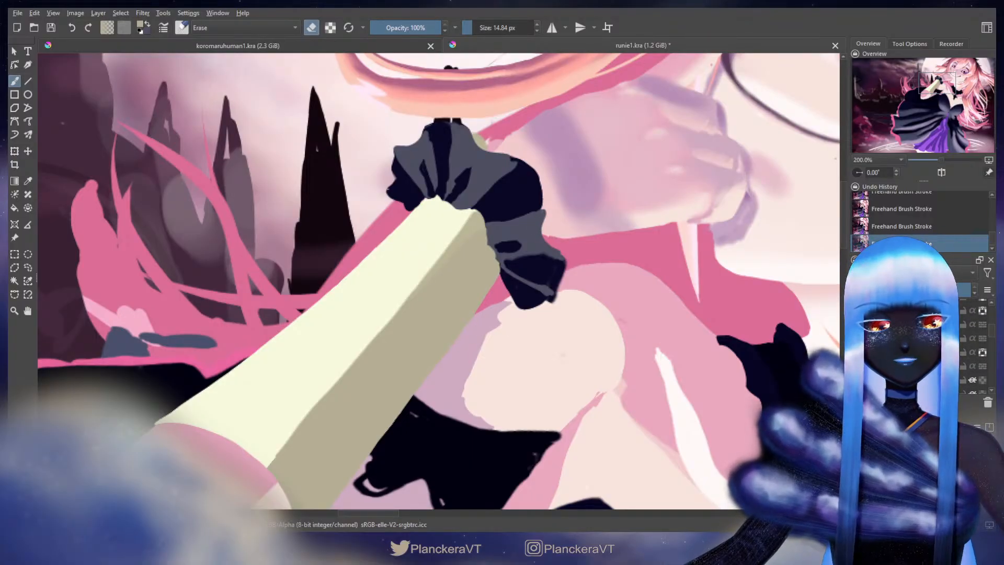
scroll(920, 345, "up", 2)
left_click(921, 348)
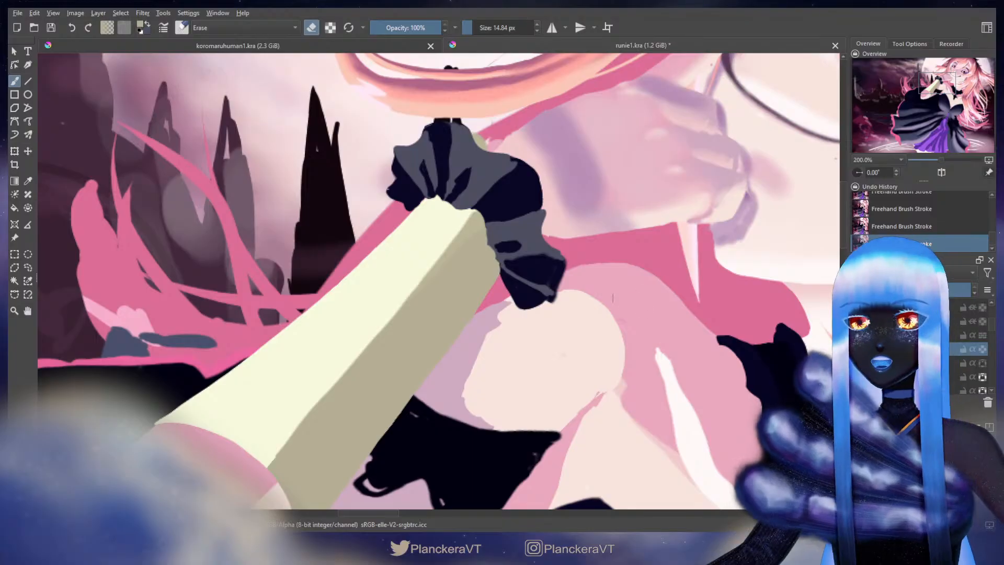
key("ctrl+t")
key("l")
mouse_move(614, 315)
left_mouse_down()
mouse_move(677, 368)
mouse_move(672, 396)
mouse_move(612, 308)
left_mouse_up()
mouse_move(657, 370)
left_mouse_down()
mouse_move(657, 391)
mouse_move(601, 340)
mouse_move(588, 297)
left_mouse_up()
mouse_move(587, 349)
left_mouse_down()
mouse_move(562, 303)
mouse_move(600, 314)
mouse_move(591, 294)
left_mouse_up()
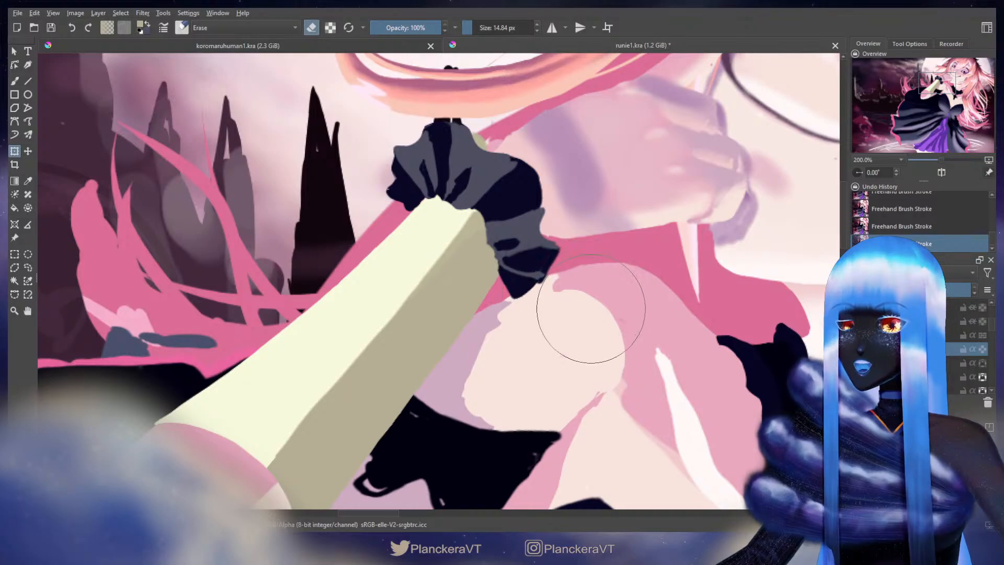
mouse_move(542, 358)
left_mouse_down()
mouse_move(540, 329)
mouse_move(587, 247)
mouse_move(575, 252)
mouse_move(633, 285)
mouse_move(600, 396)
mouse_move(629, 352)
left_mouse_up()
key("b")
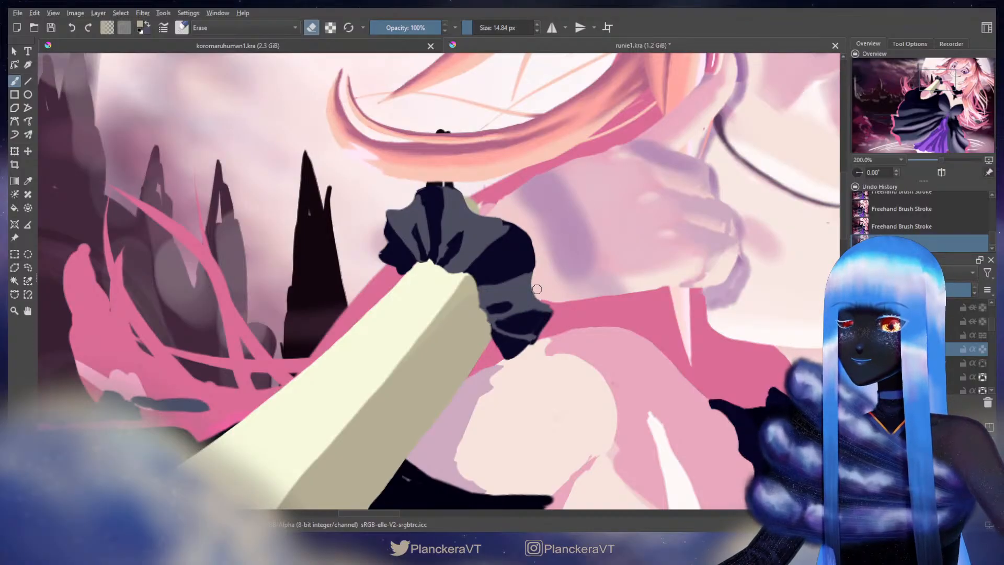
Trim the lower frill's outer tip and the cuff's inner rim beside the glove with a 14.84 px eraser
mouse_move(544, 298)
left_mouse_down()
mouse_move(549, 332)
mouse_move(508, 362)
mouse_move(497, 345)
left_mouse_up()
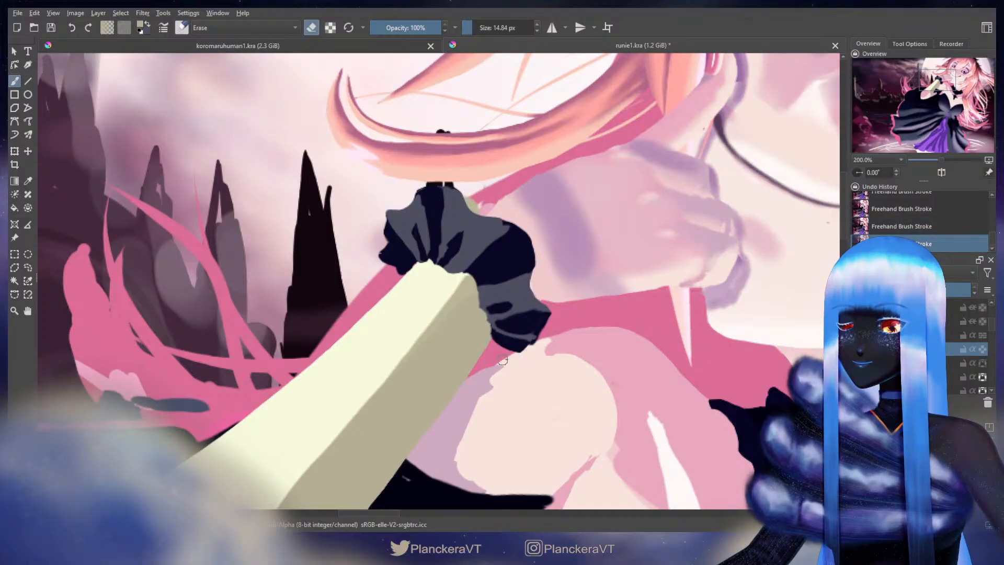
left_click_drag(471, 285, 489, 322)
left_click_drag(473, 285, 487, 315)
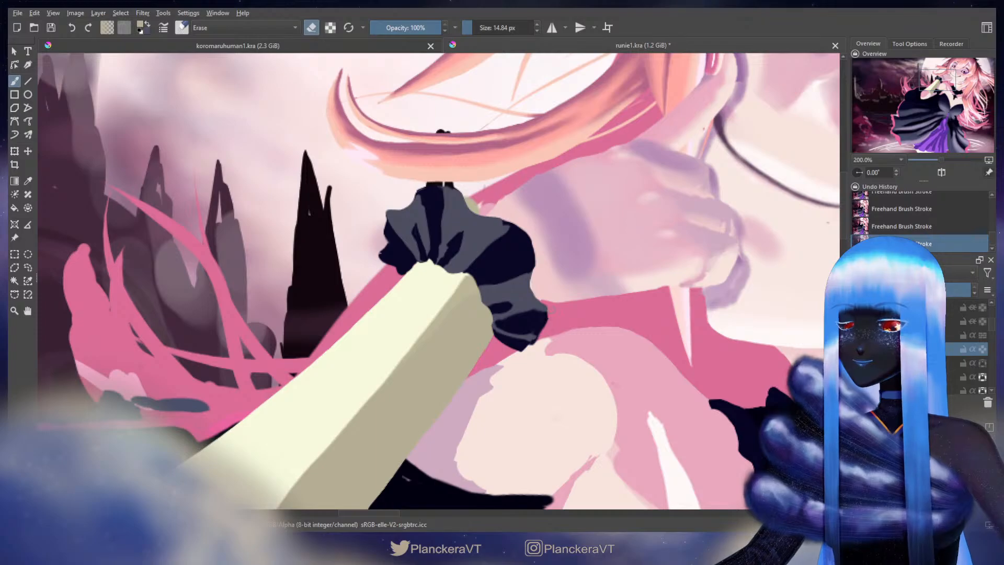
Round out the lower frill's outer edge and touch up its folds with a 26.63 px brush
key("e")
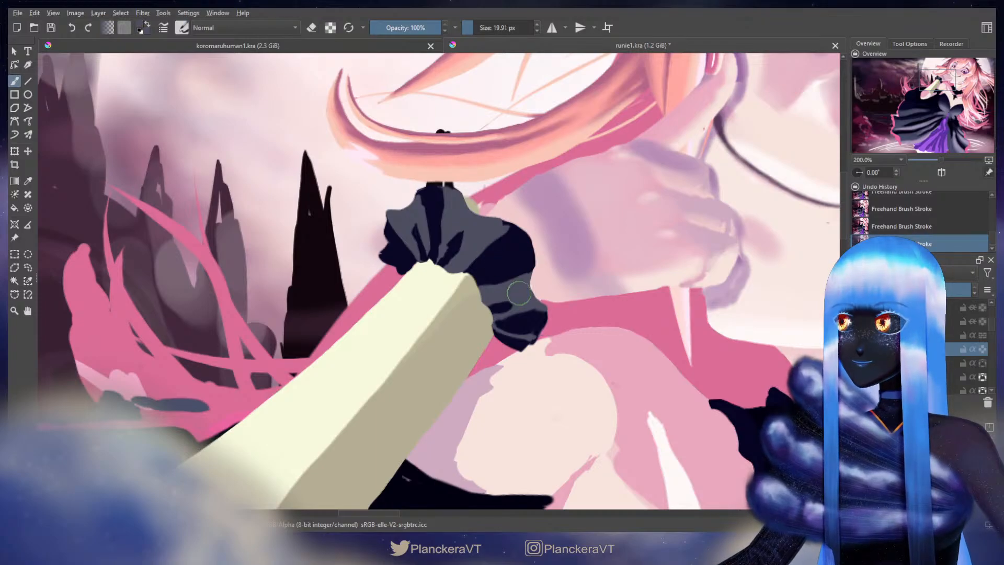
left_click_drag(526, 286, 529, 286)
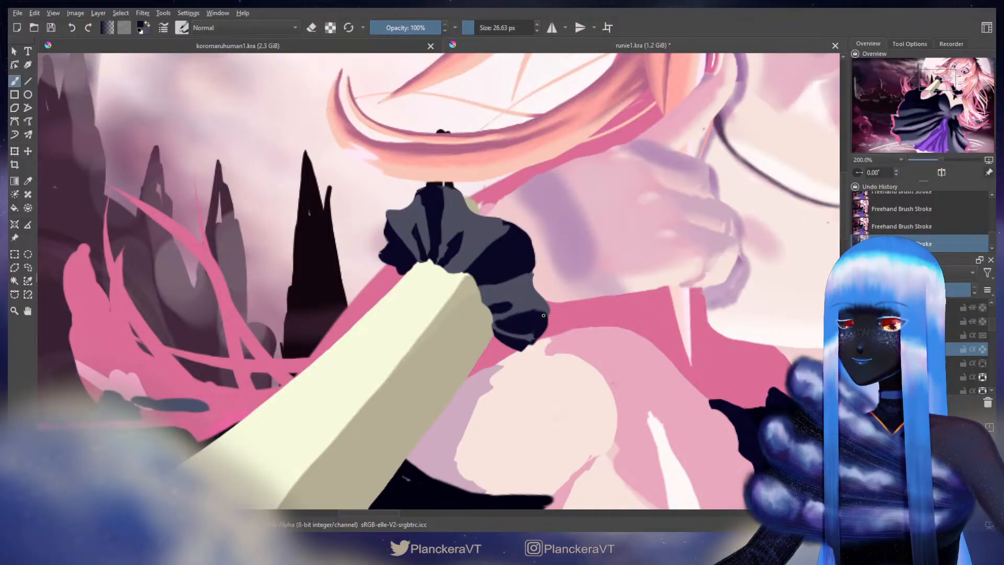
left_click_drag(547, 319, 536, 337)
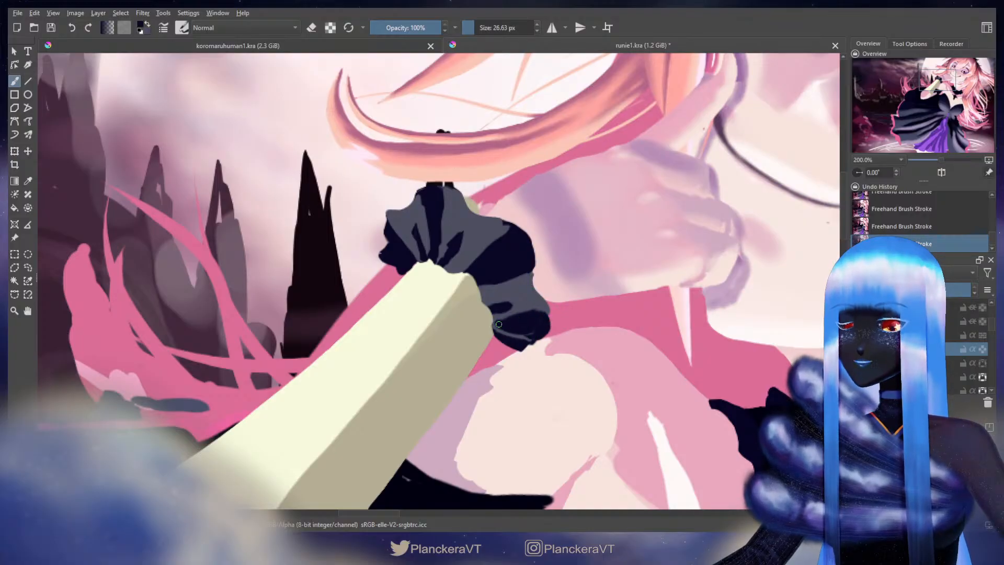
left_click_drag(502, 331, 494, 326)
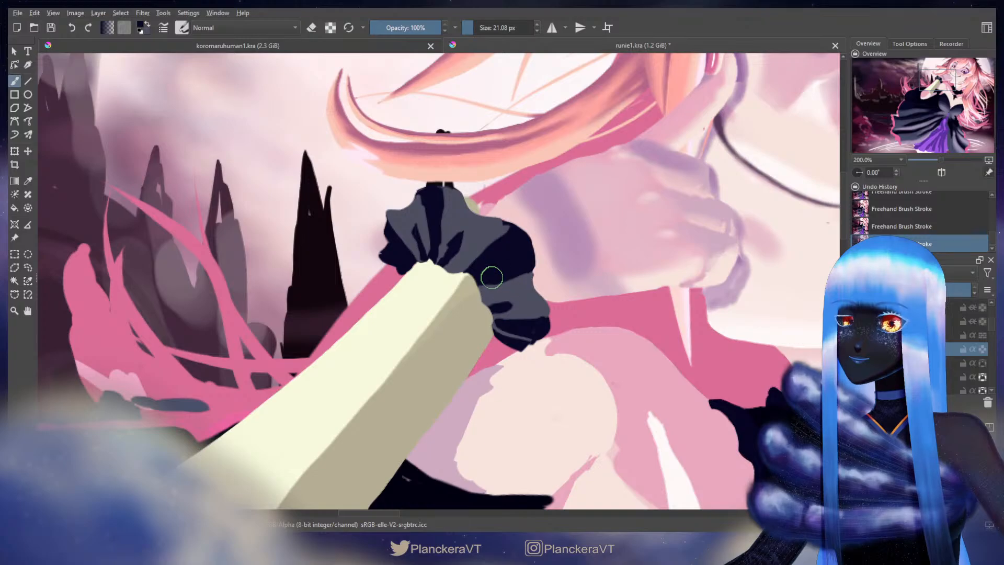
Reshape the lower frill's grey area and the dark folds around it, alternating both colours with a 21.08 px brush
left_click_drag(509, 282, 498, 292)
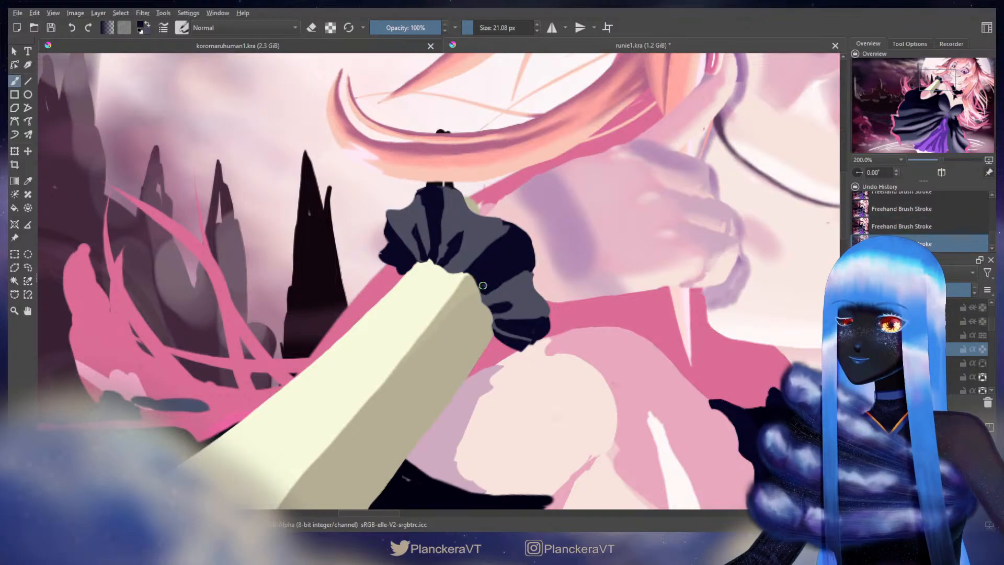
key("x")
left_click_drag(487, 297, 509, 282)
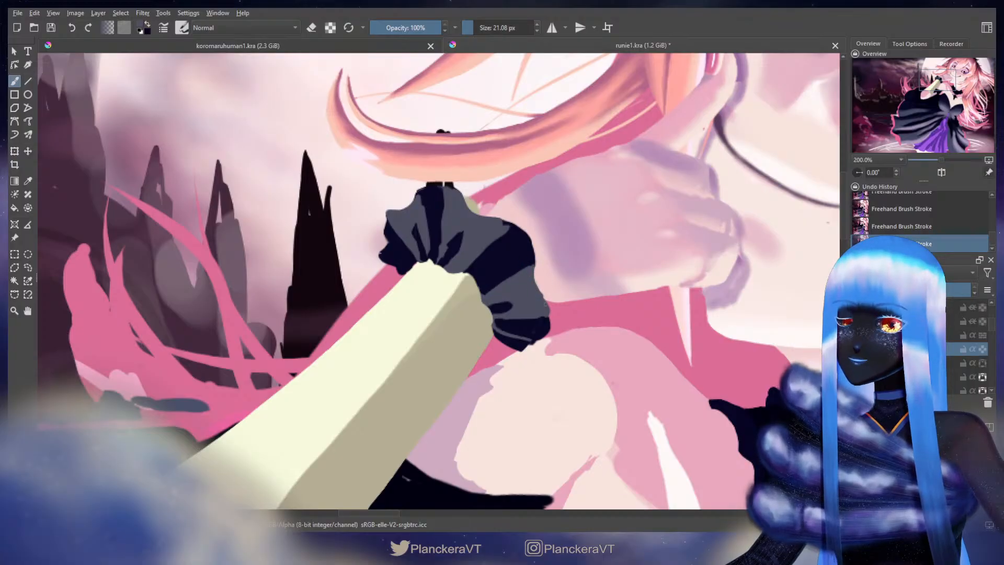
left_click_drag(533, 306, 505, 310)
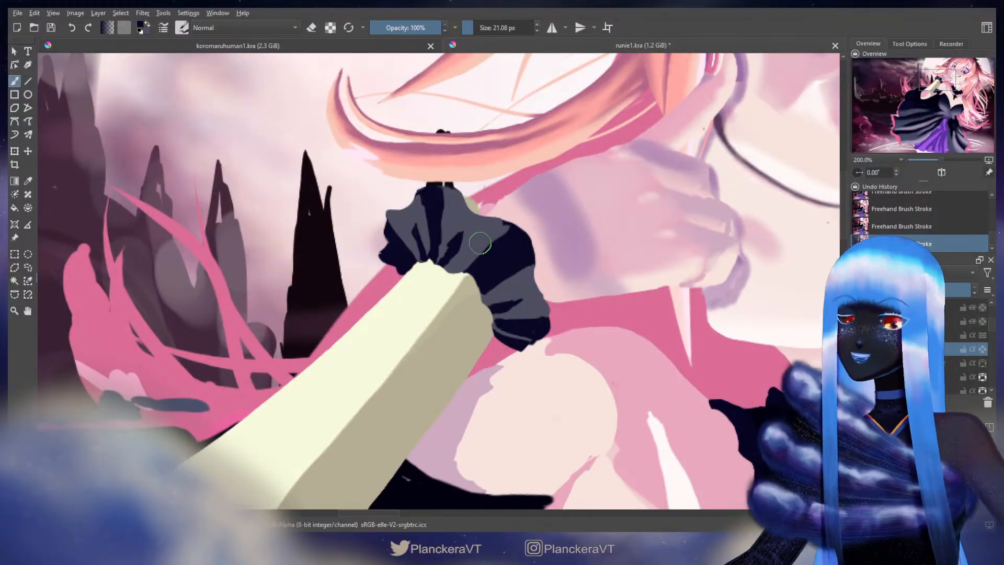
Adjust the upper frill's grey edge at 24.88 px and clean up the cuff's inner rim with a 14.01 px eraser
key("x")
left_click_drag(496, 231, 503, 224)
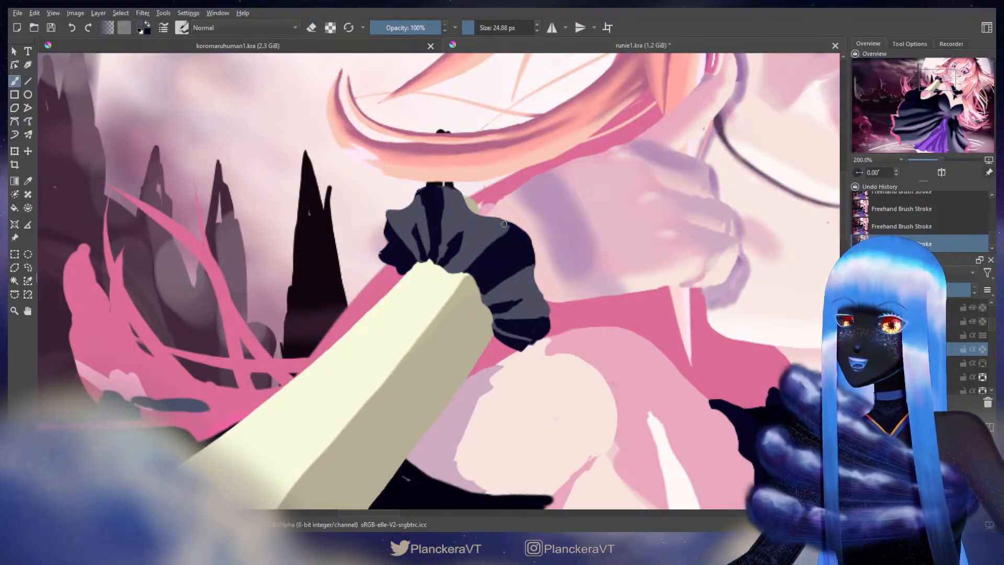
key("e")
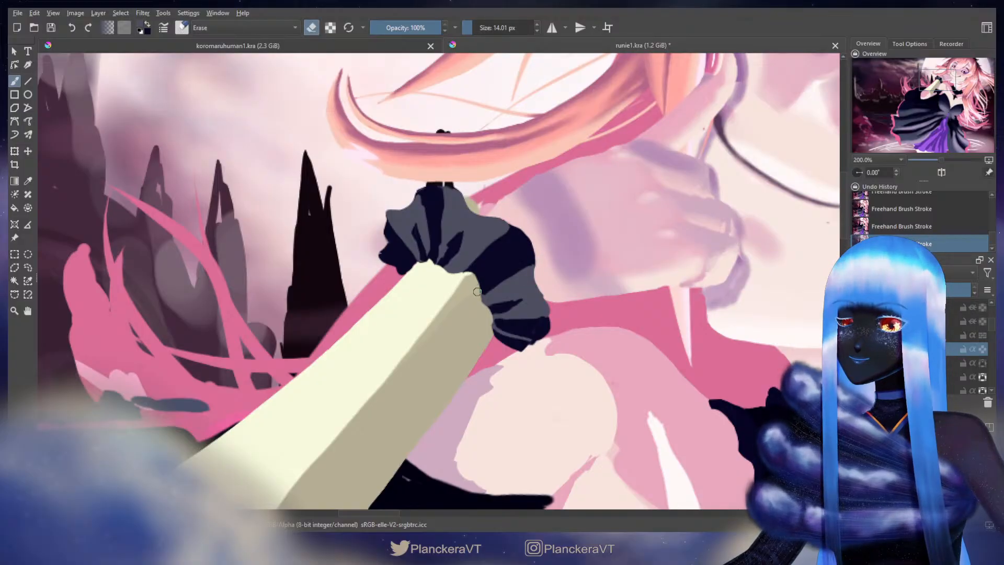
key("ctrl+z")
left_click_drag(480, 300, 466, 277)
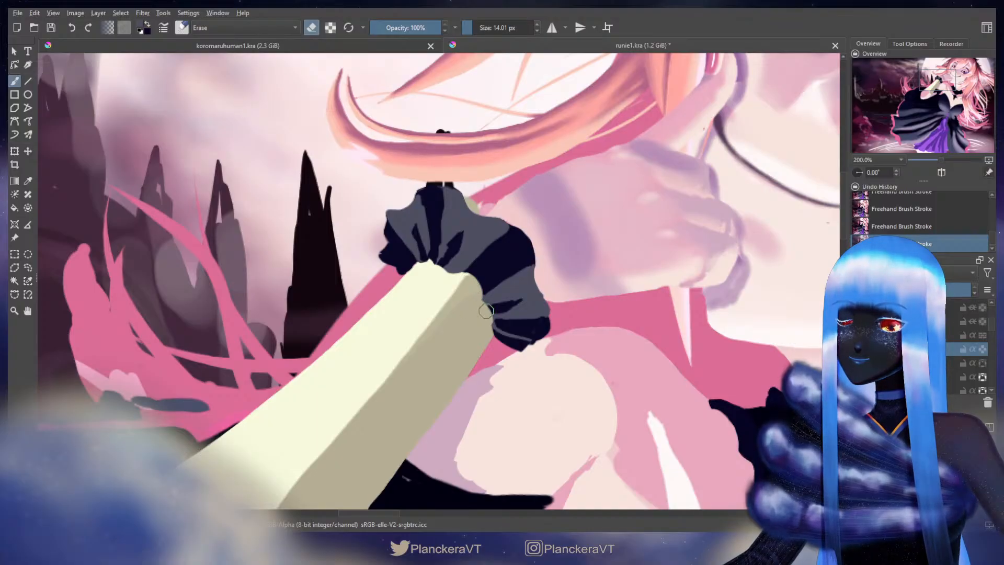
key("e")
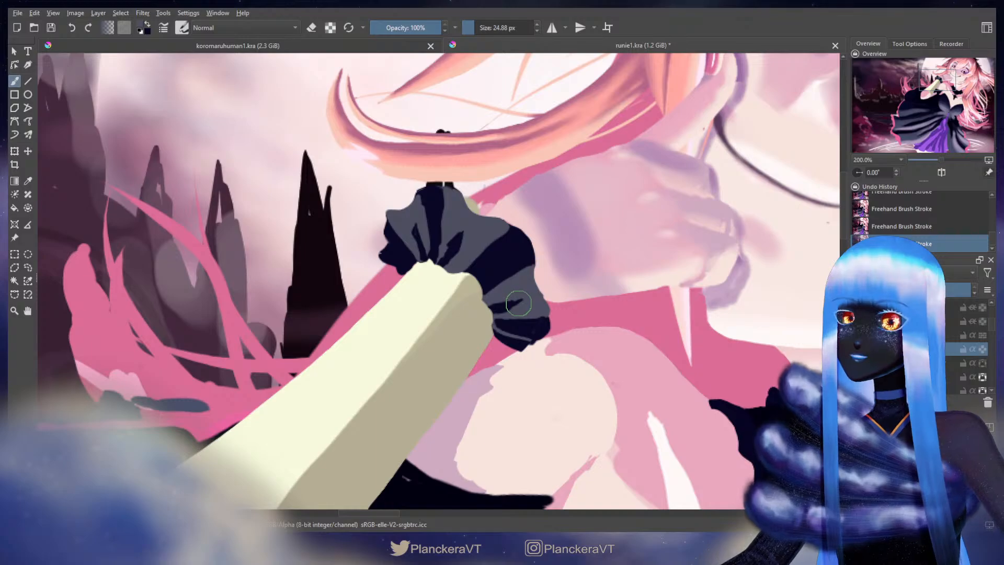
Lasso the cuff's upper frills on the side facing the hand, rotate and shift them outward with a transform, and deselect
left_click(28, 268)
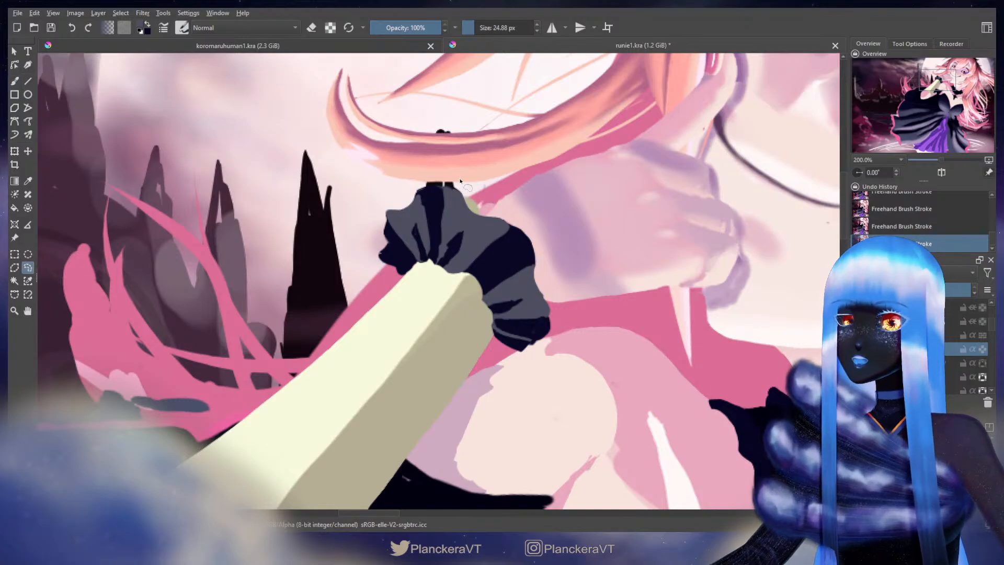
mouse_move(472, 191)
left_mouse_down()
mouse_move(441, 191)
mouse_move(433, 264)
mouse_move(444, 279)
mouse_move(467, 276)
mouse_move(523, 209)
left_mouse_up()
key("ctrl+t")
mouse_move(564, 237)
left_mouse_down()
mouse_move(562, 206)
mouse_move(563, 216)
left_mouse_up()
left_click_drag(482, 219, 492, 218)
key("Return")
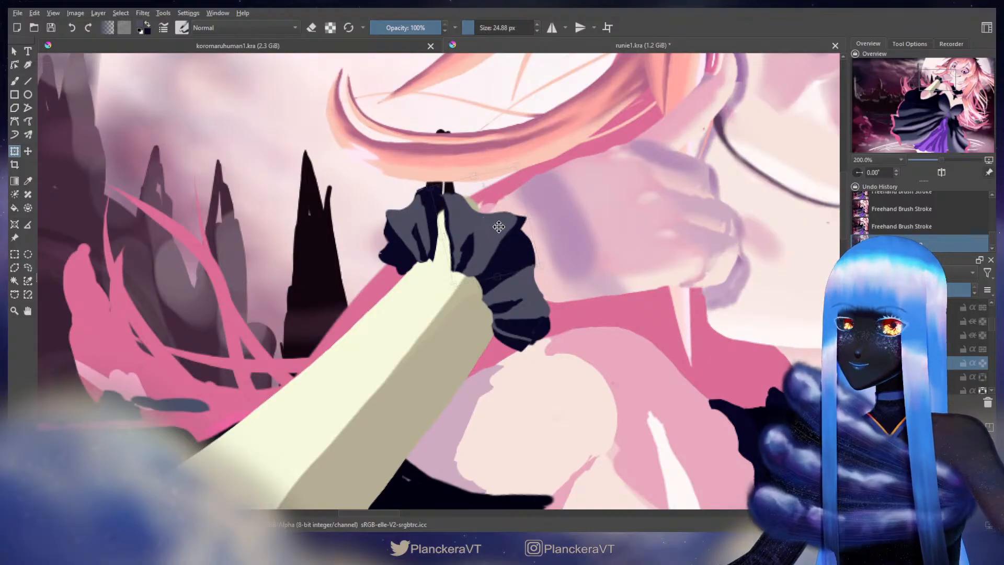
left_click_drag(499, 227, 499, 226)
left_click_drag(559, 207, 559, 212)
left_click_drag(502, 242, 503, 243)
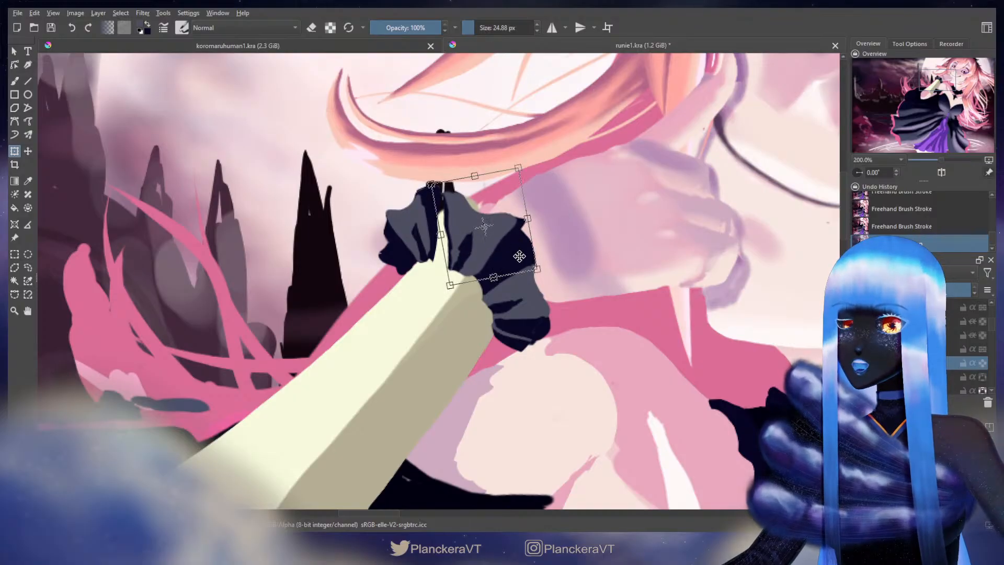
key("b")
key("ctrl+shift+a")
Smooth the transformed frill's pointed outer corner with a 14.01 px eraser and a 24.88 px brush
key("e")
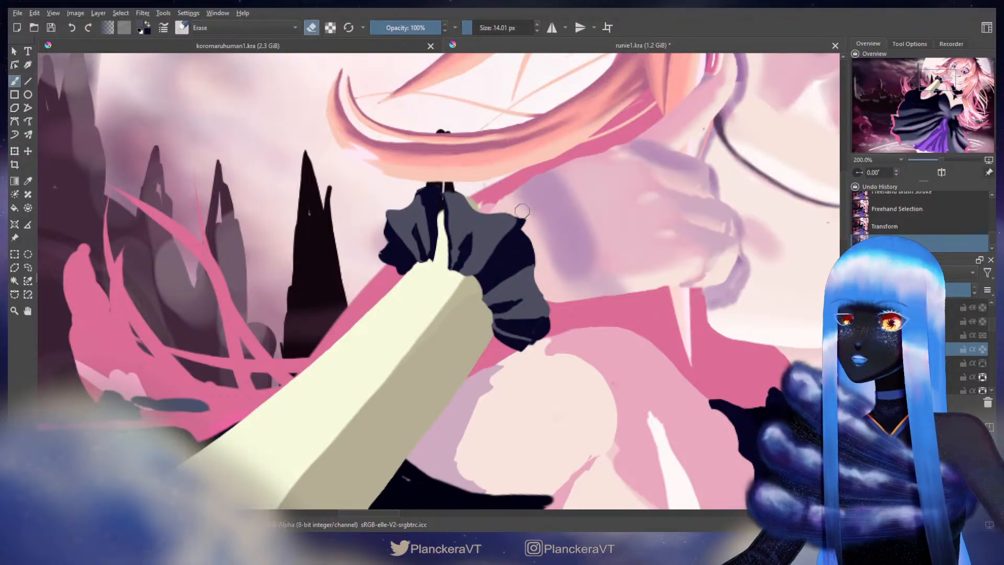
left_click_drag(529, 225, 559, 270)
key("e")
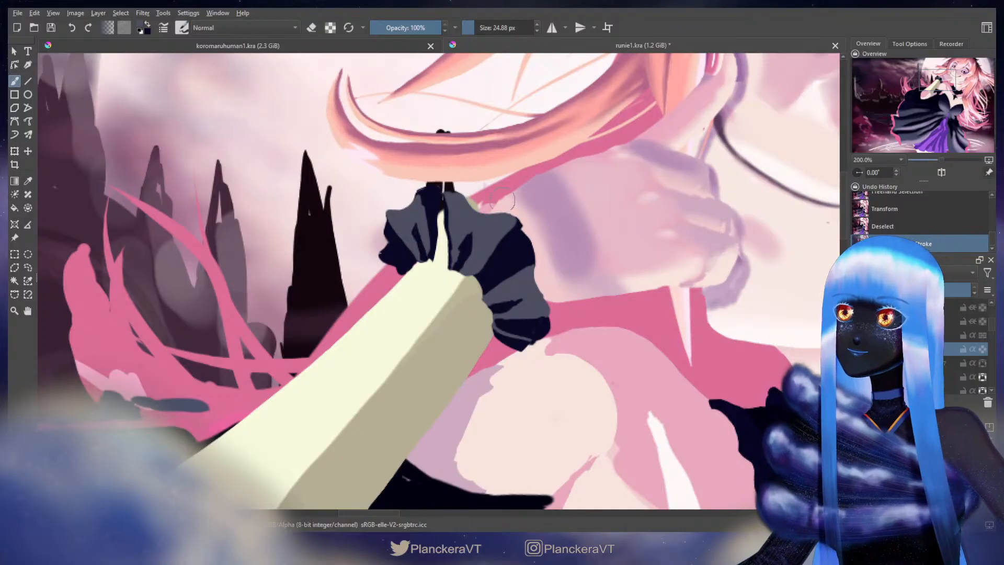
left_click_drag(526, 237, 529, 258)
key("e")
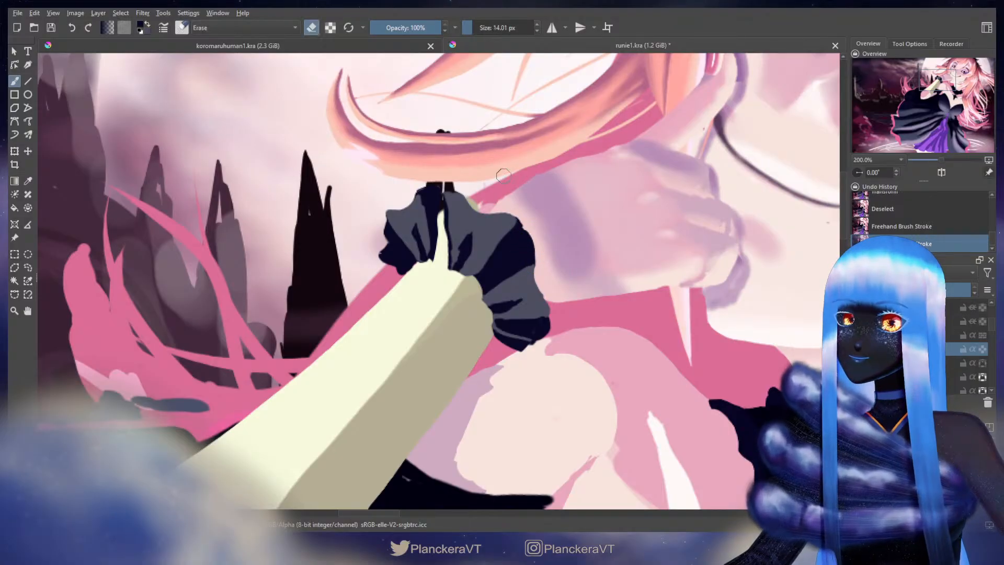
left_click_drag(519, 218, 538, 252)
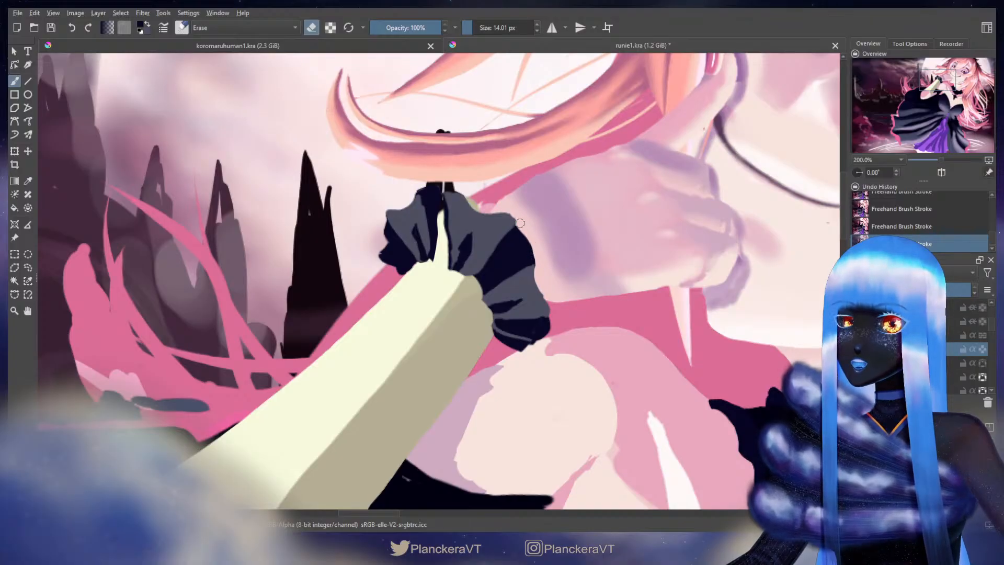
Fill the gap in the cuff's central fold with dark at 24.54 px and trim its base with the 14.01 px eraser
key("e")
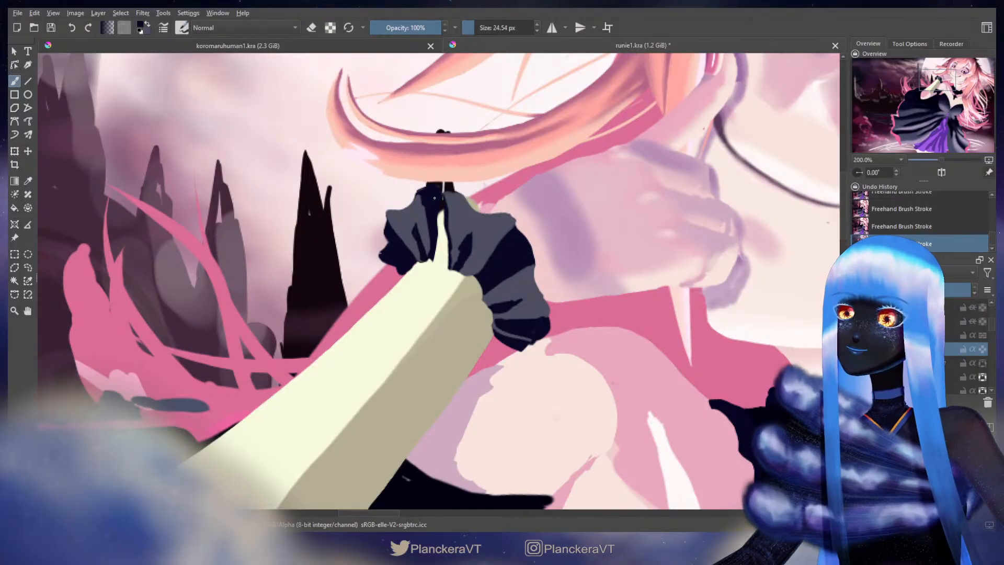
mouse_move(438, 200)
left_mouse_down()
mouse_move(435, 266)
mouse_move(442, 242)
mouse_move(432, 257)
left_mouse_up()
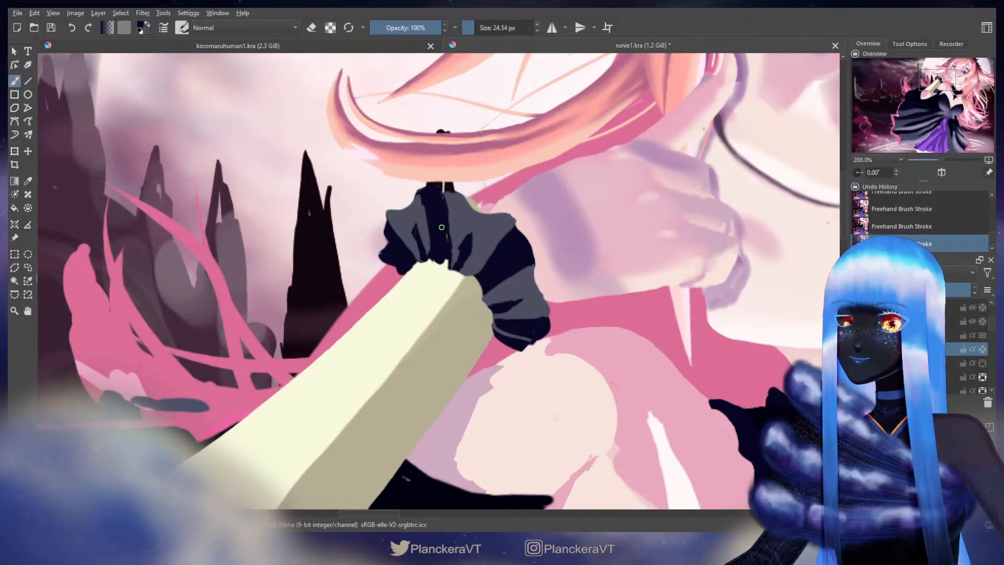
key("e")
mouse_move(445, 271)
left_mouse_down()
mouse_move(438, 264)
mouse_move(447, 267)
left_mouse_up()
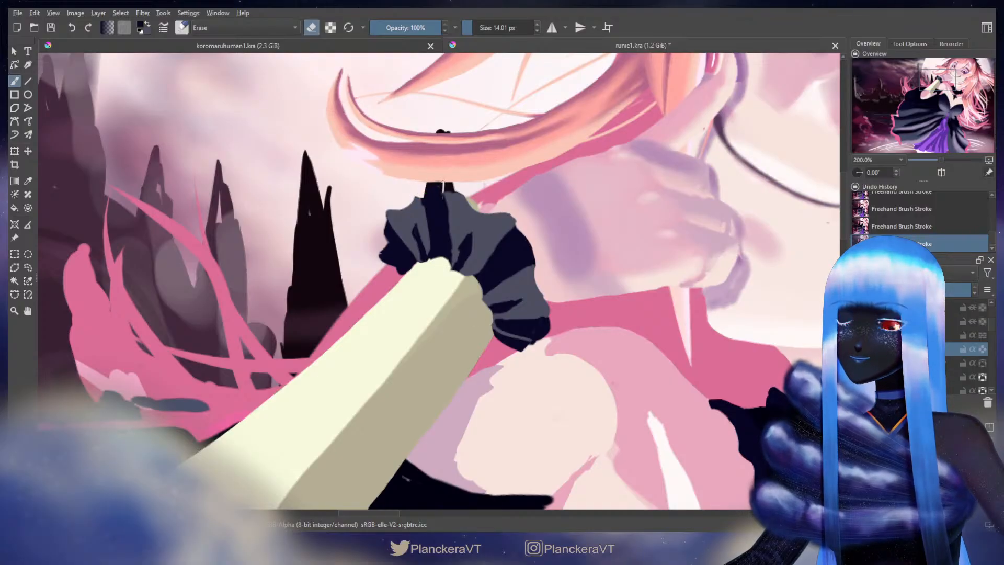
Invert the cuff layer's colours and trim the upper rim above the central fold with a 13.92 px eraser
key("ctrl+i")
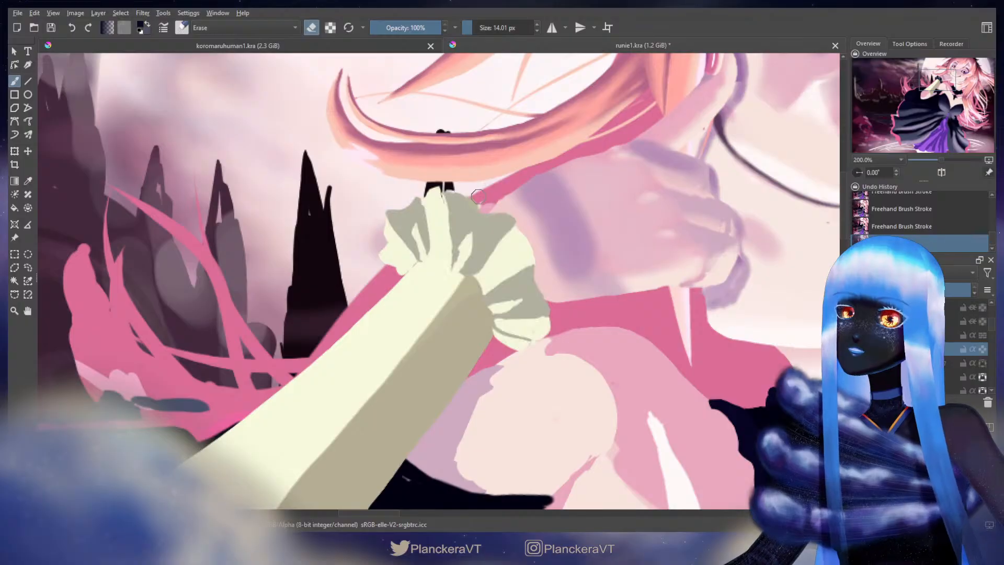
key("e")
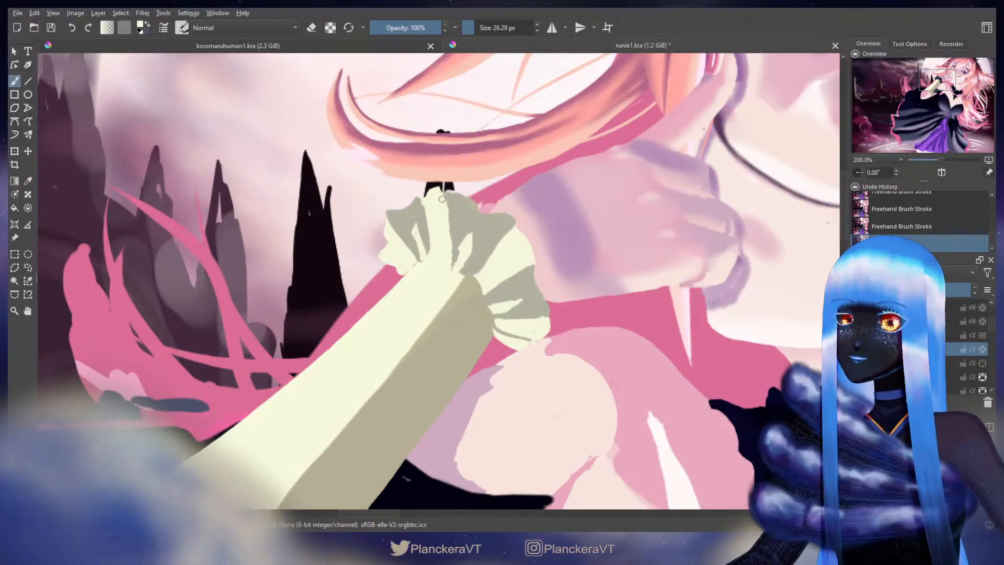
key("e")
left_click_drag(440, 184, 426, 193)
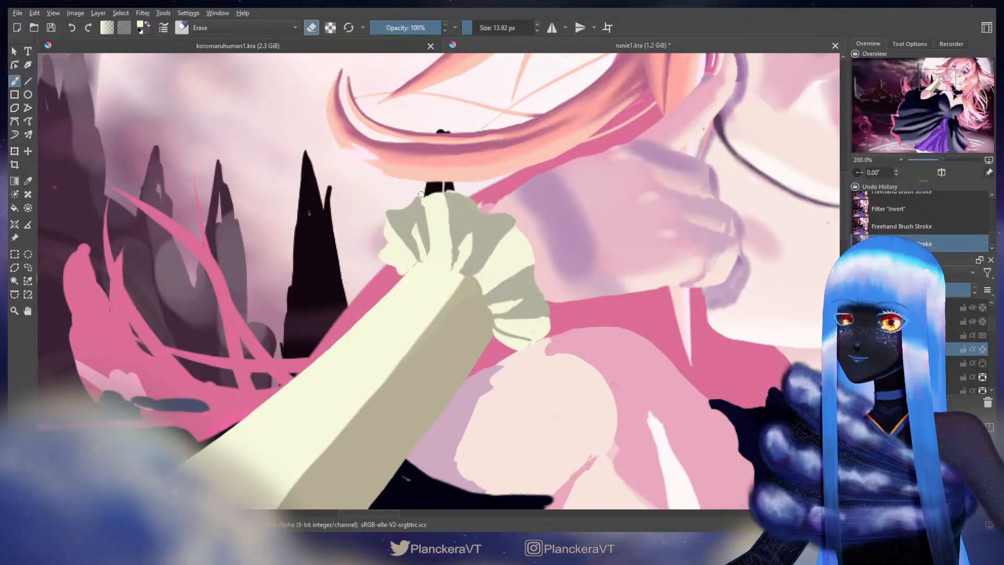
key("e")
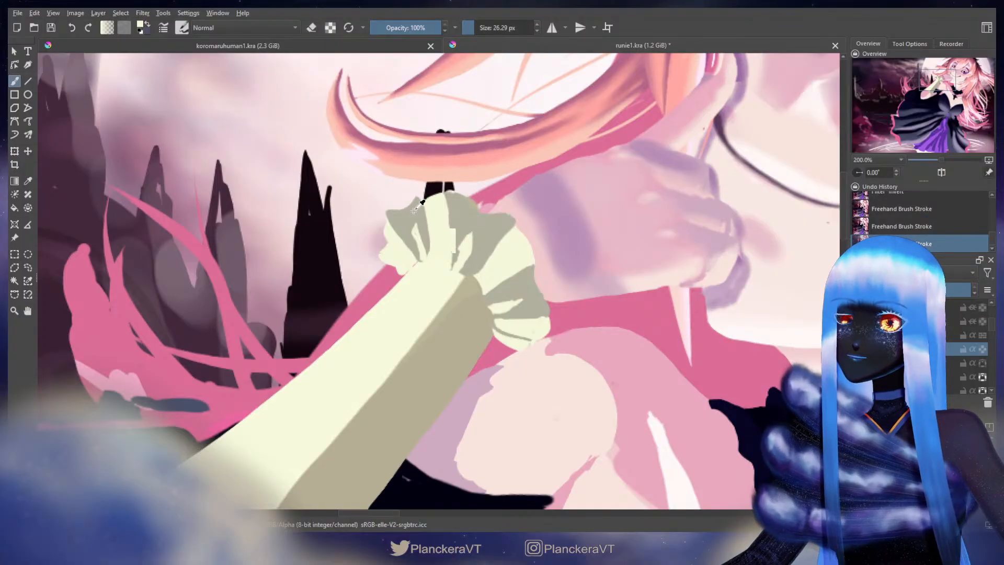
Refine the central fold's edge with a 20.06 px brush and invert the cuff's colours back to dark
key("bracketleft")
left_click_drag(420, 199, 433, 236)
key("ctrl+z")
left_click_drag(420, 203, 429, 244)
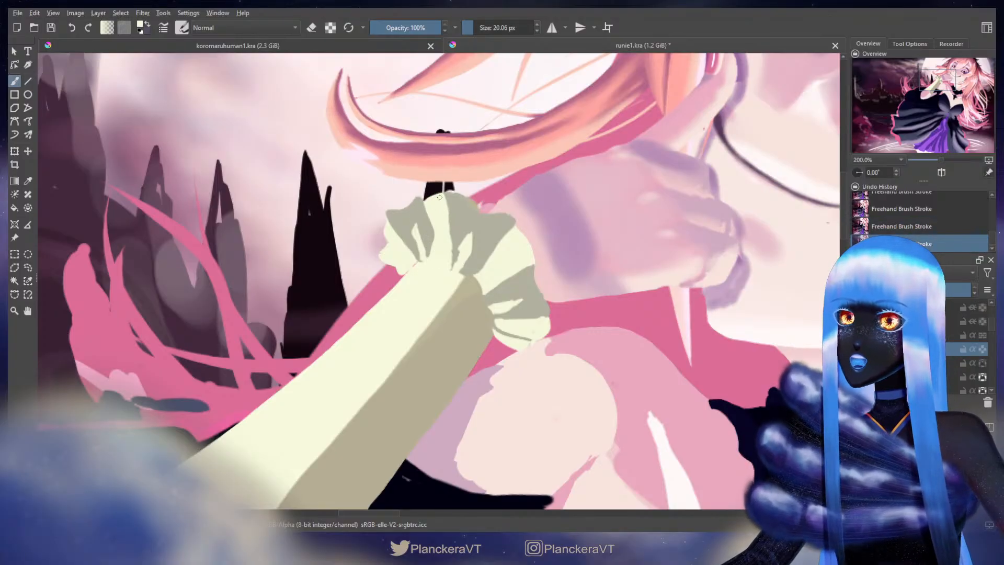
key("e")
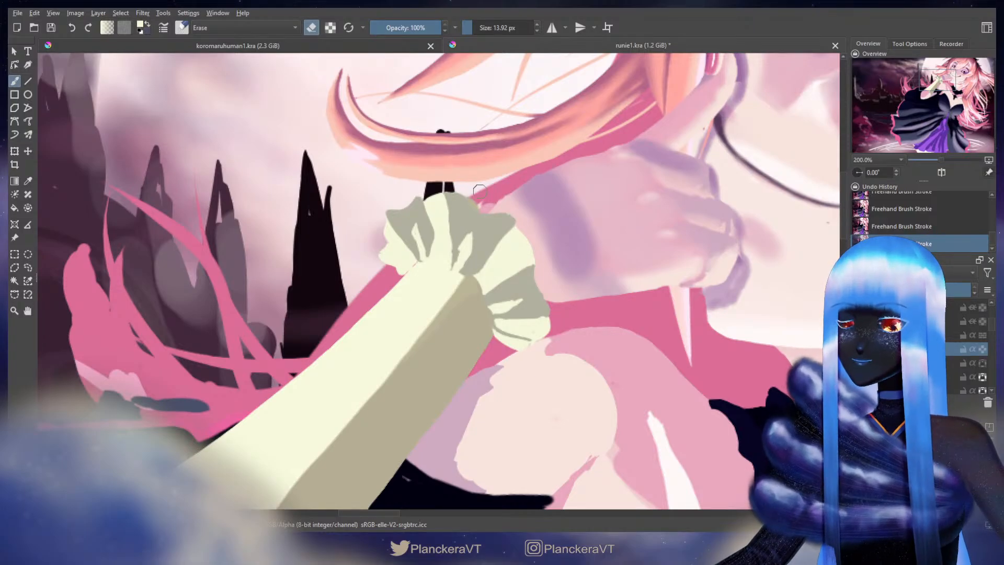
key("Delete")
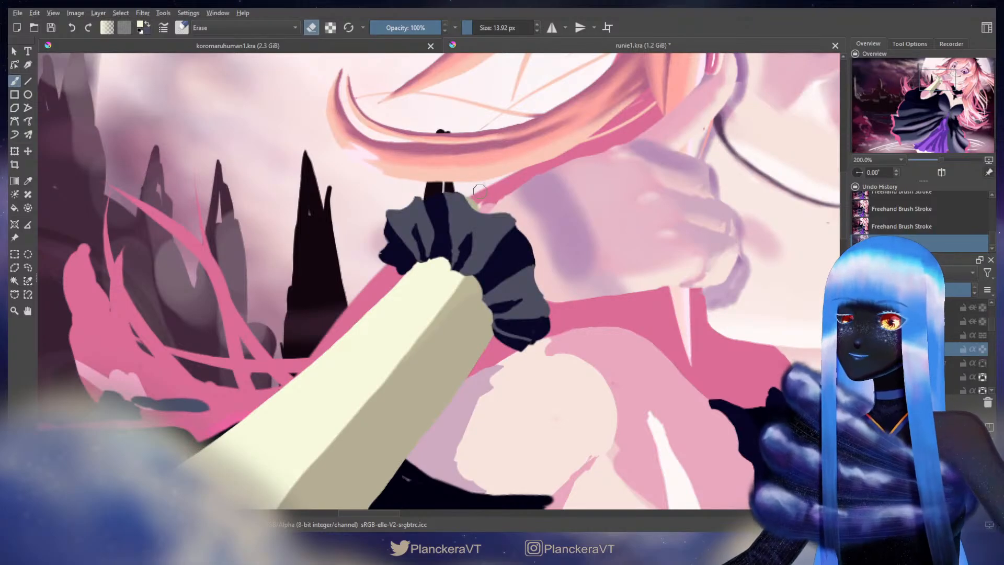
key("e")
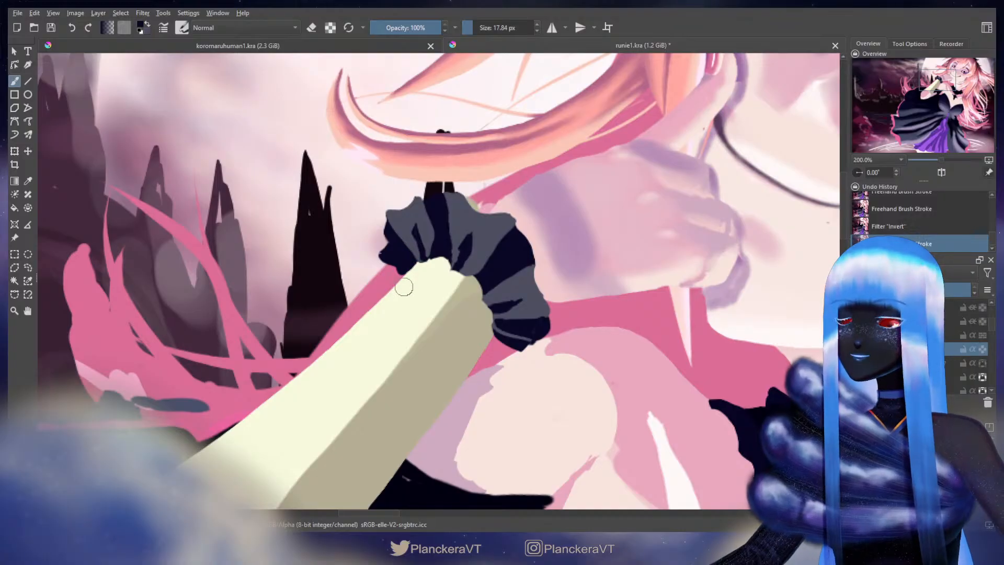
scroll(404, 286, "down", 5)
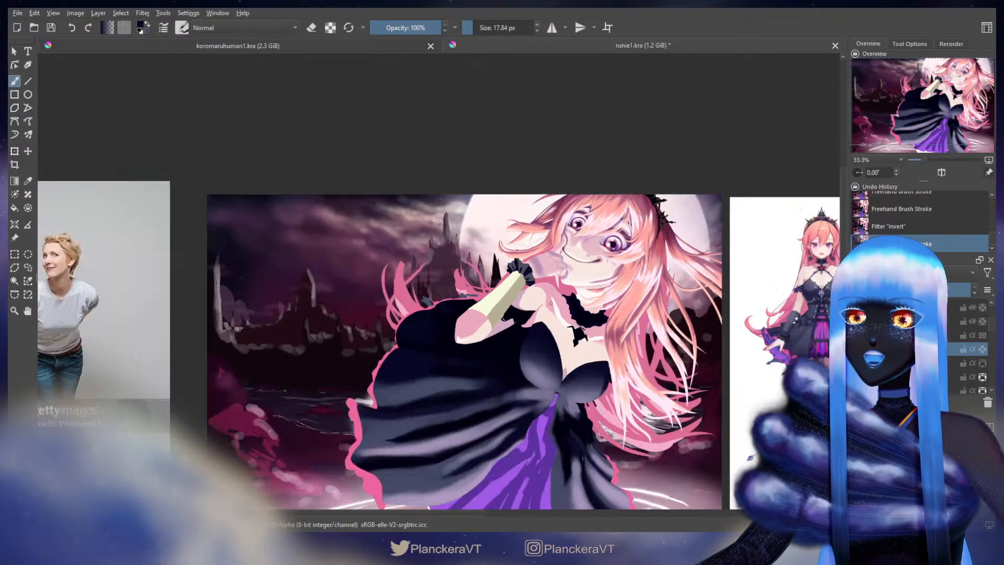
scroll(404, 286, "down", 2)
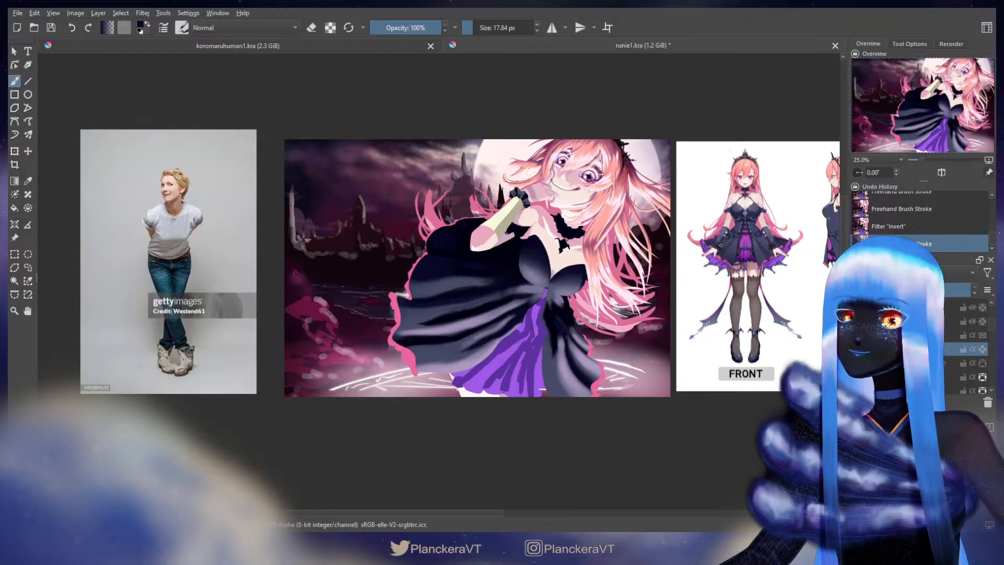
scroll(672, 254, "up", 3)
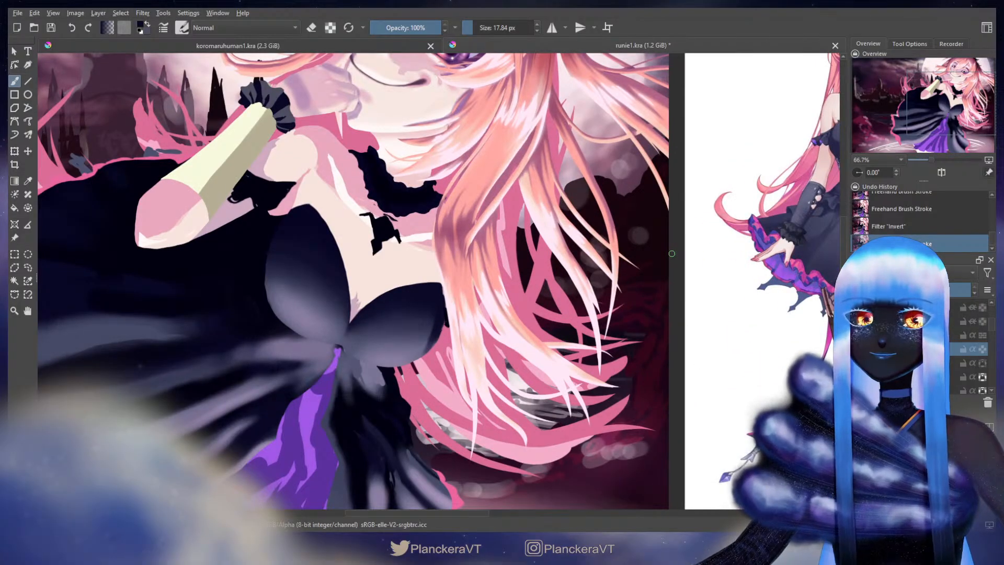
left_click_drag(546, 218, 510, 293)
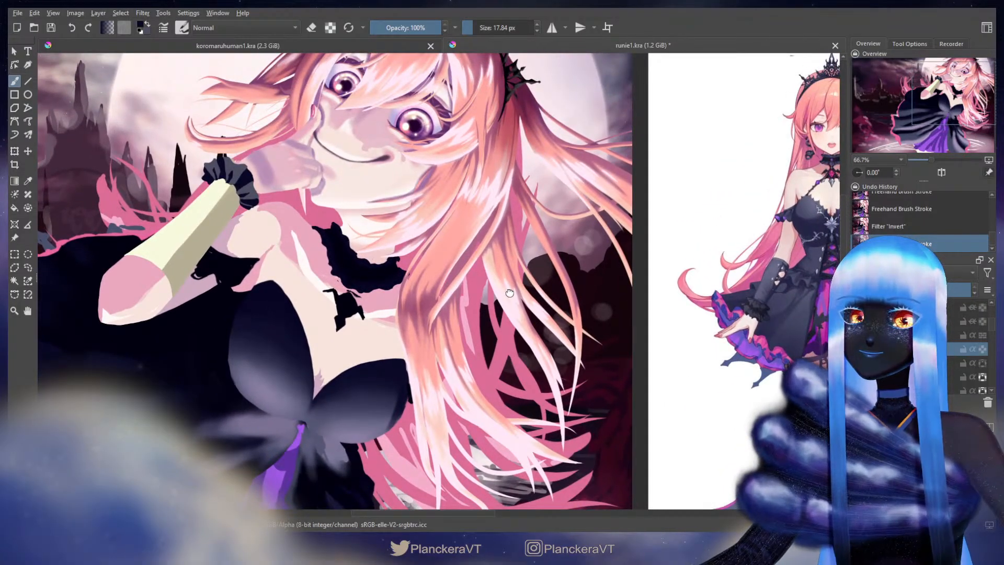
Invert the colours of the inner wrist frill's layer to pale, leaving the outer frill dark
scroll(510, 293, "down", 4)
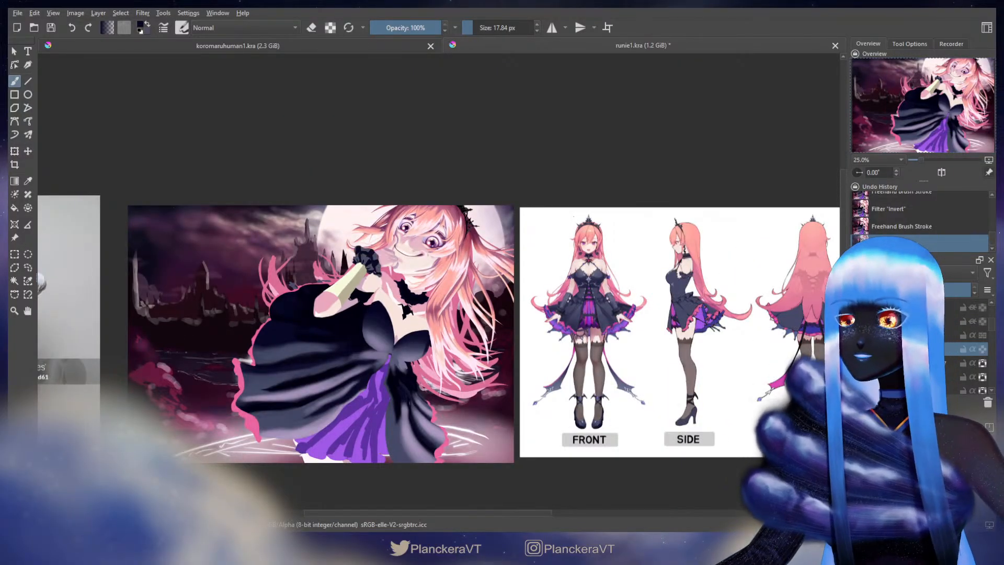
scroll(277, 238, "up", 3)
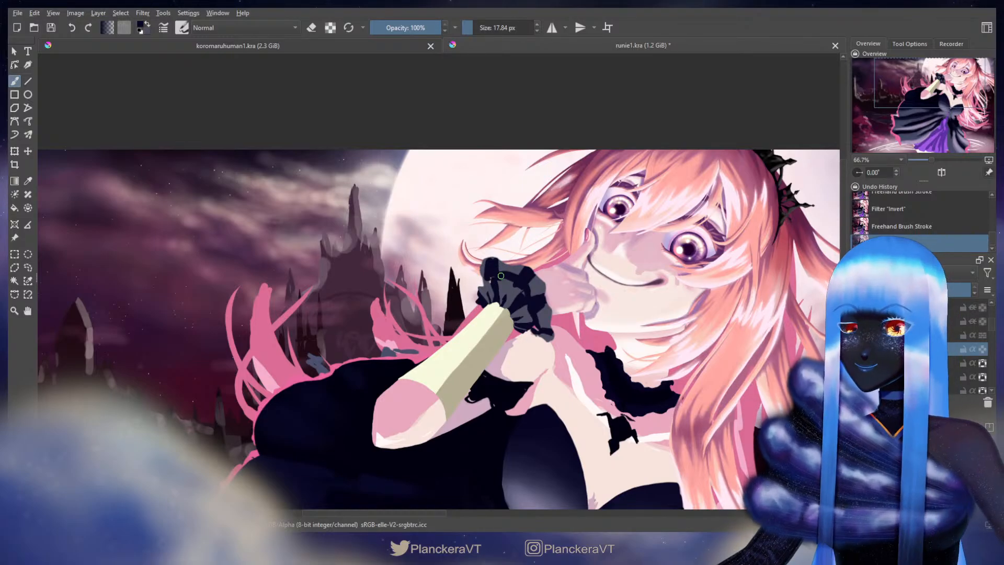
scroll(501, 257, "up", 2)
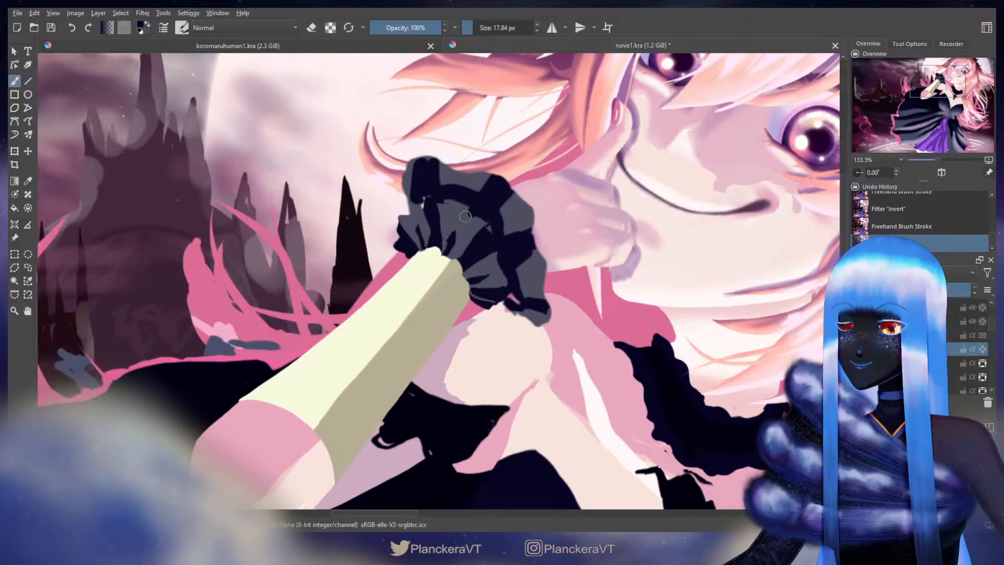
left_click(913, 363)
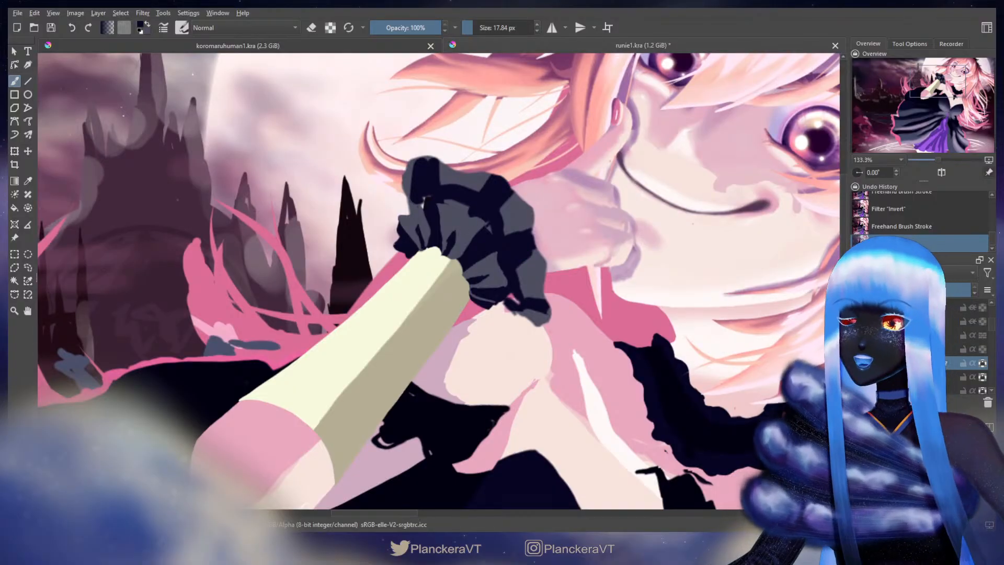
key("ctrl+i")
key("ctrl+z")
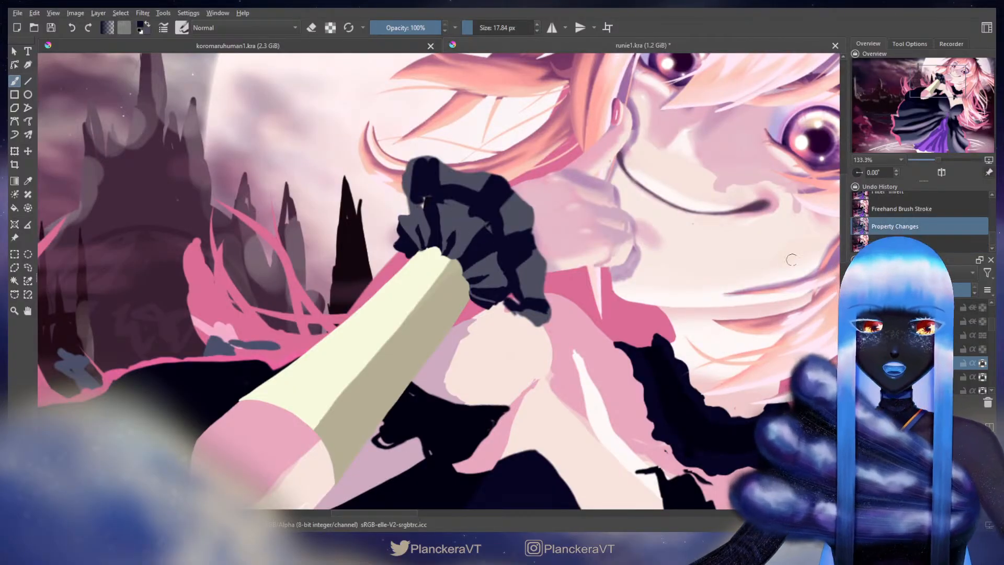
left_click(913, 349)
key("ctrl+i")
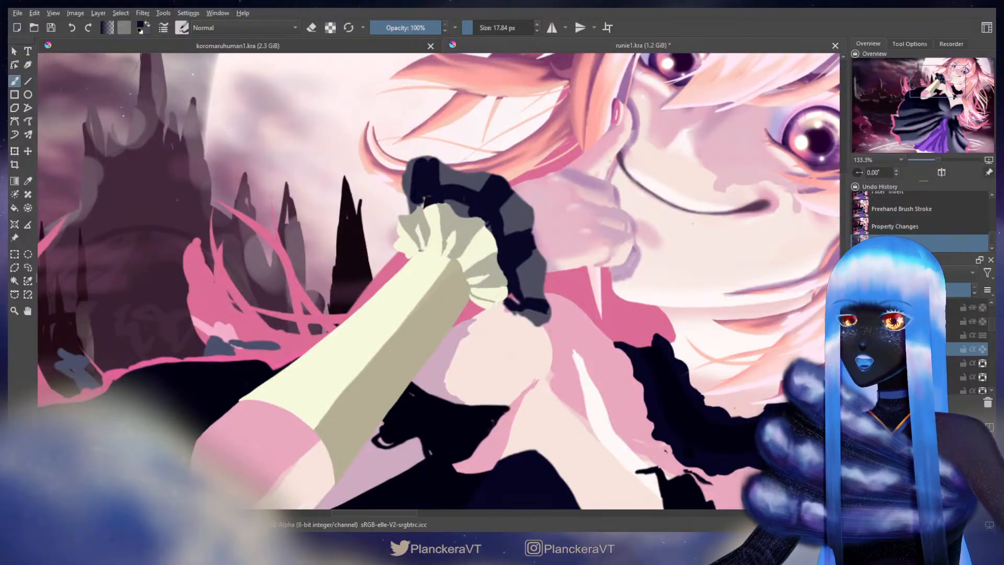
Erase the ragged lower tip of the dark outer frill on its own layer with a 32.16 px eraser
left_click(912, 363)
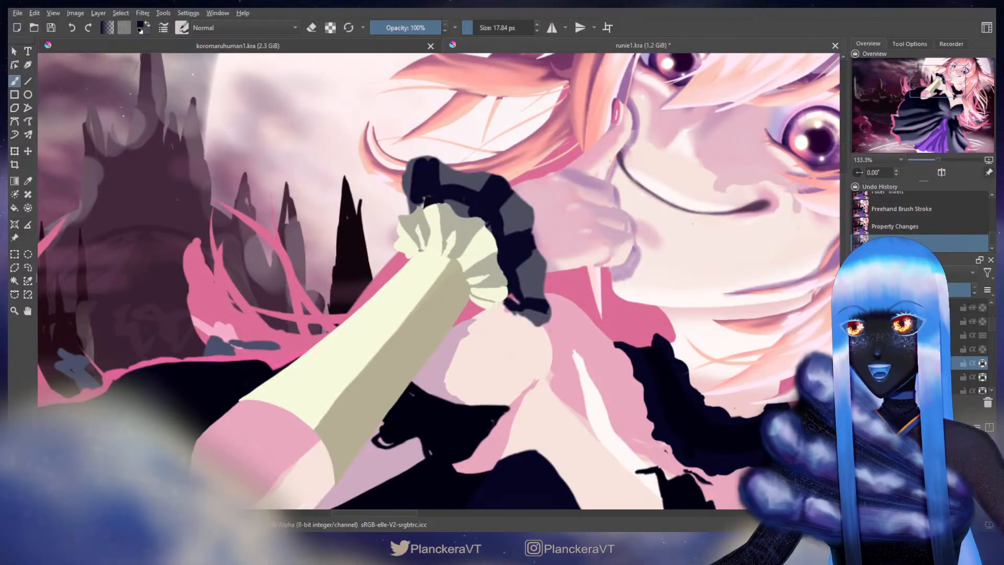
left_click_drag(495, 246, 489, 278)
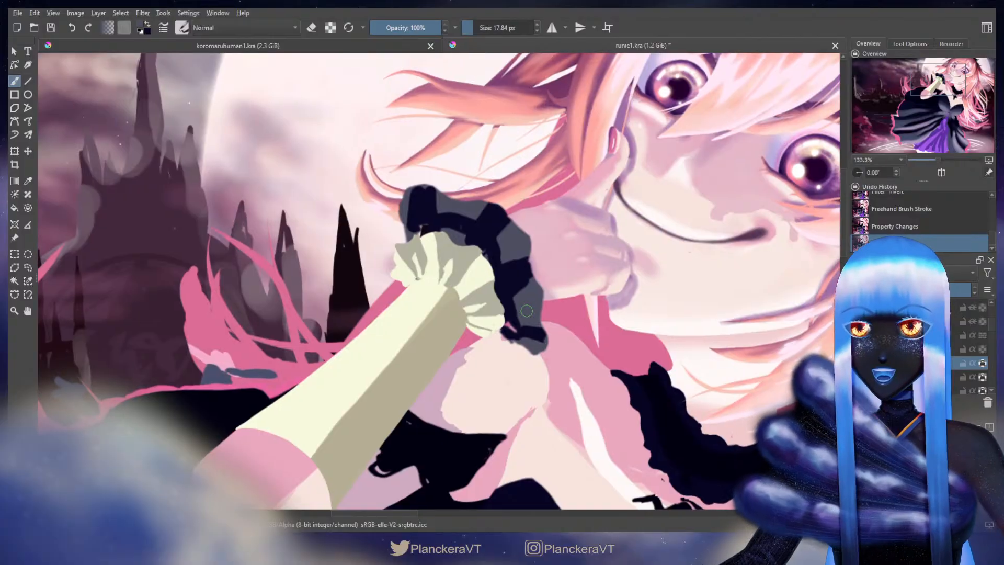
key("e")
key("bracketright")
key("bracketright")
key("bracketright")
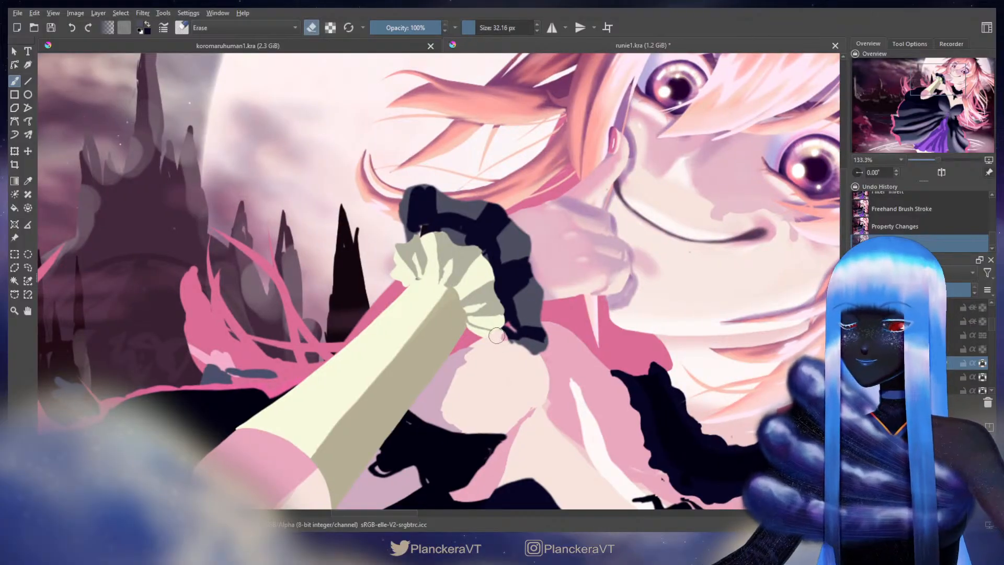
mouse_move(506, 338)
left_mouse_down()
mouse_move(548, 346)
mouse_move(524, 356)
left_mouse_up()
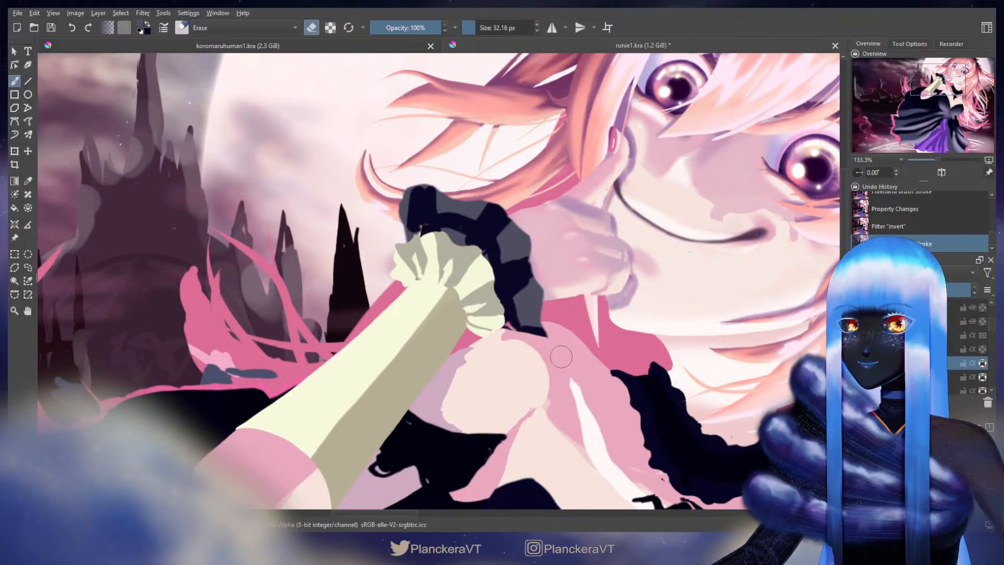
Reshape the outer frill's upper end and extend it outward with dark strokes from a 36.17 px brush
left_click_drag(390, 203, 402, 242)
key("e")
left_click_drag(408, 193, 411, 206)
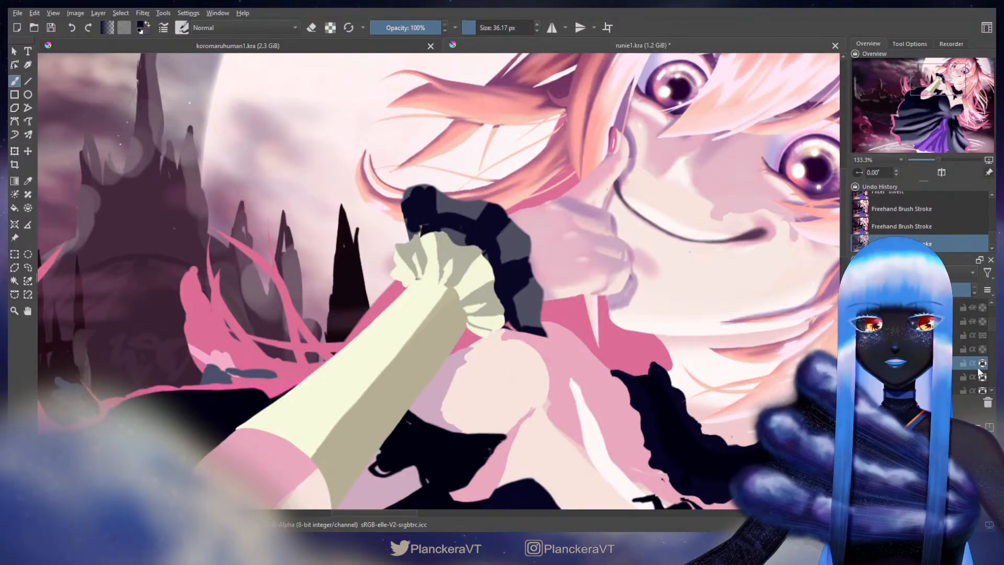
mouse_move(419, 203)
left_mouse_down()
mouse_move(397, 226)
mouse_move(409, 227)
left_mouse_up()
mouse_move(405, 217)
left_mouse_down()
mouse_move(405, 237)
mouse_move(417, 244)
left_mouse_up()
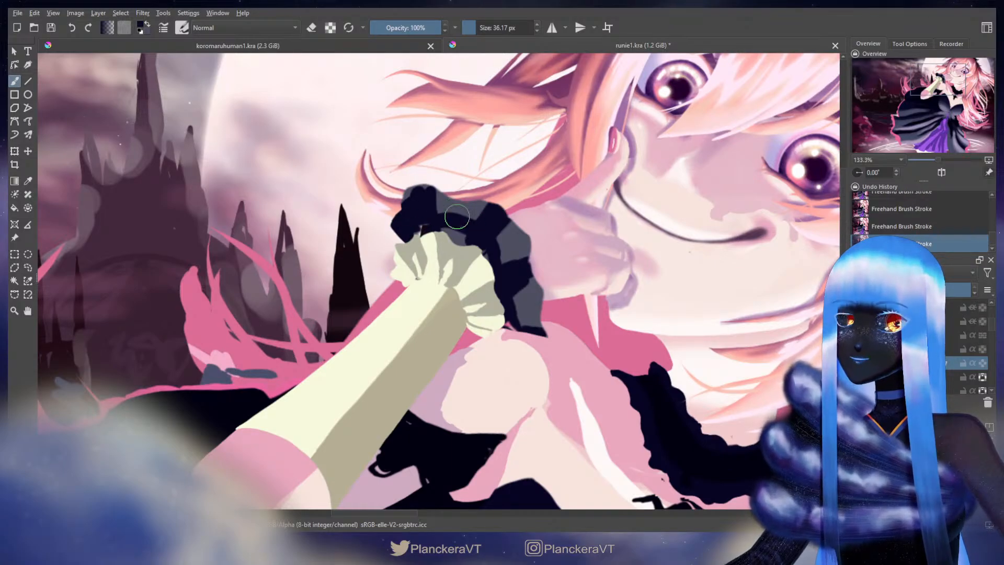
Transform the dark outer frill to pull in its upper end and adjust its lower corner
key("e")
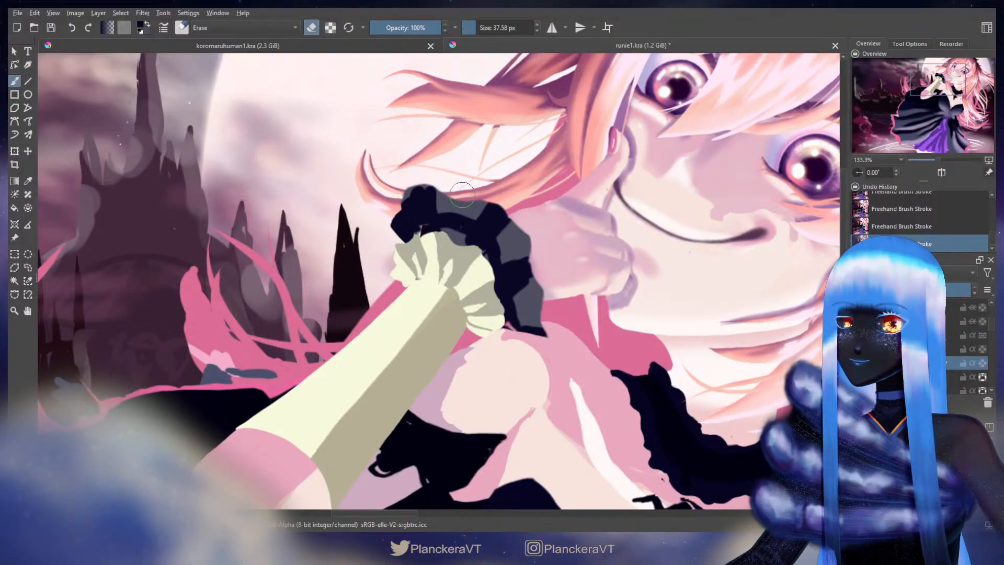
key("ctrl+t")
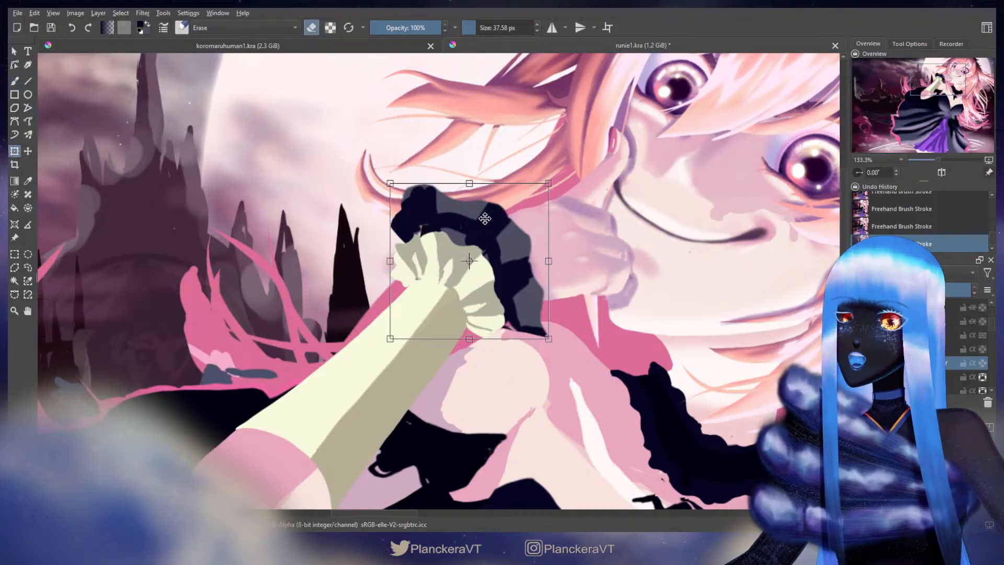
key("e")
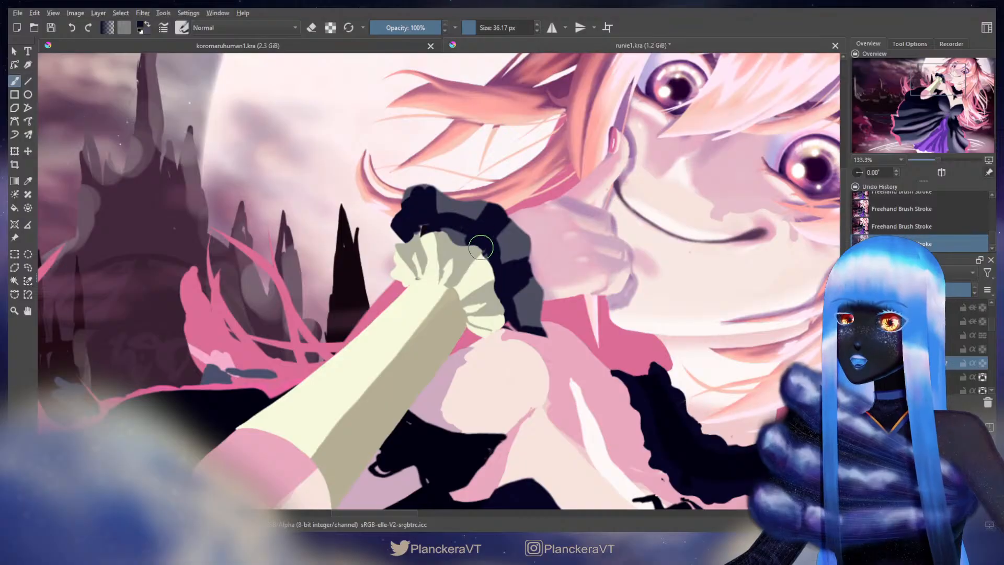
left_click(519, 299)
left_click_drag(314, 189, 362, 175)
mouse_move(420, 139)
left_mouse_down()
mouse_move(452, 158)
mouse_move(483, 175)
left_mouse_up()
left_click_drag(576, 352, 567, 359)
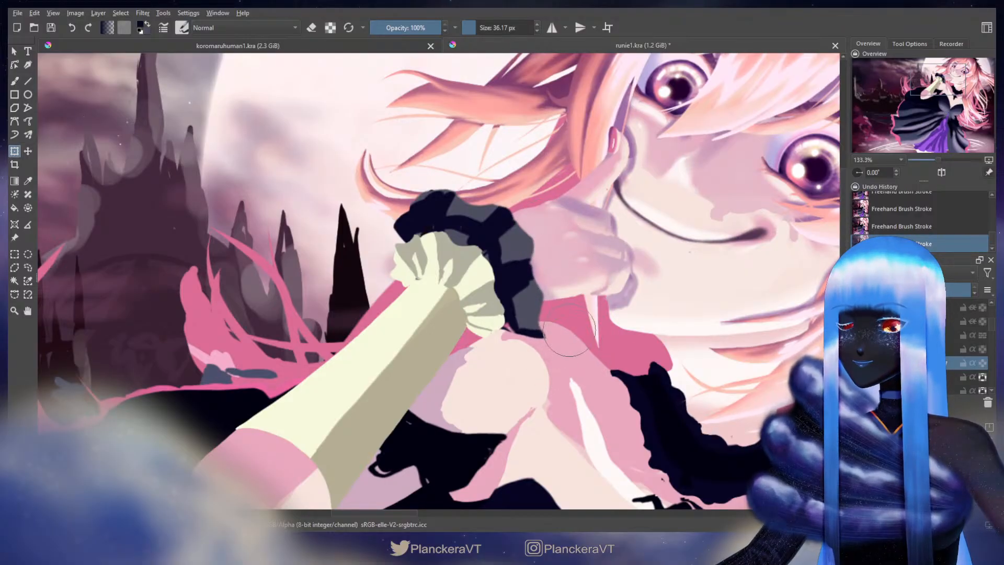
key("b")
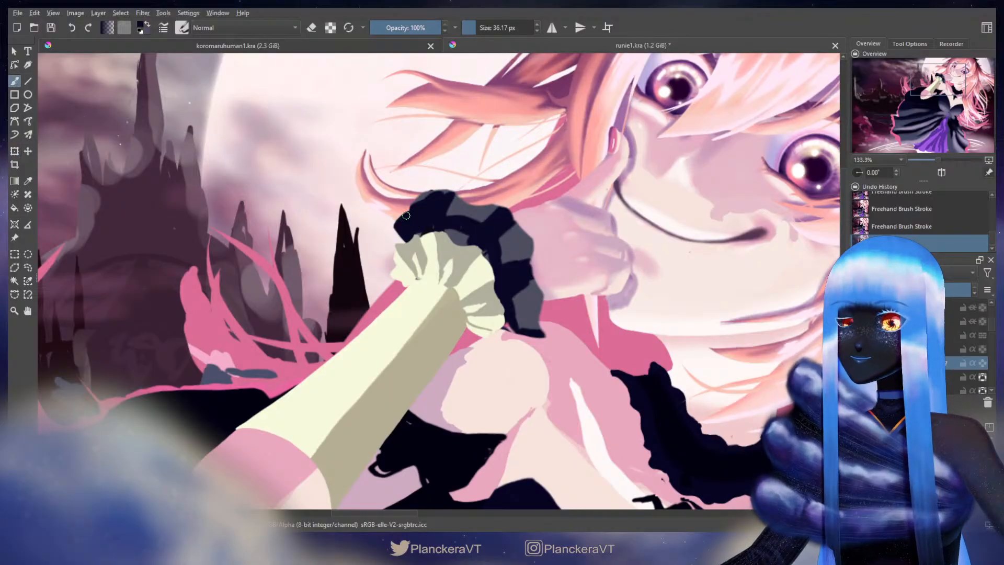
Smooth the outer frill's upper end with the 36.17 px brush and erase along its top rim
mouse_move(400, 225)
left_mouse_down()
mouse_move(414, 213)
mouse_move(403, 237)
left_mouse_up()
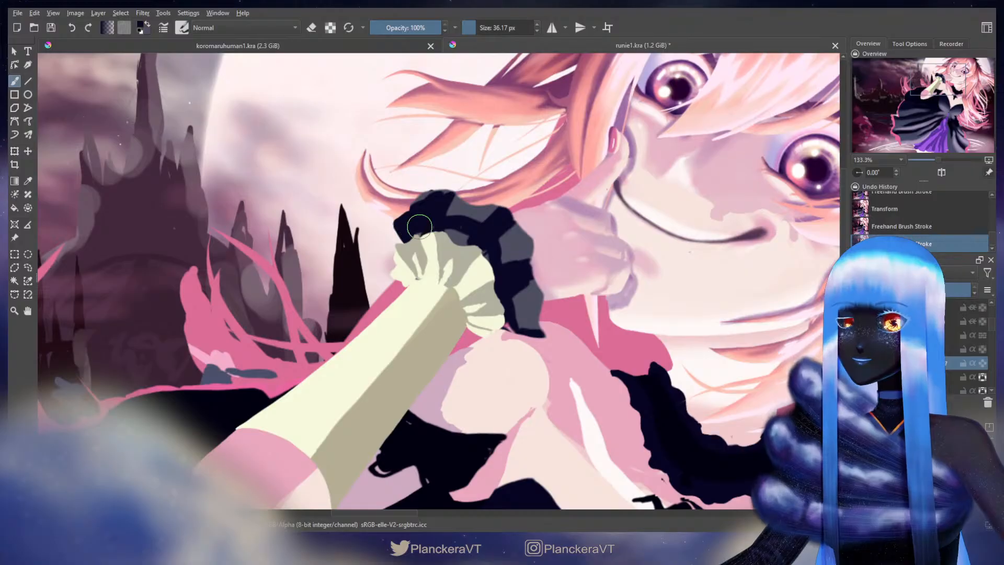
key("e")
key("ctrl+t")
key("b")
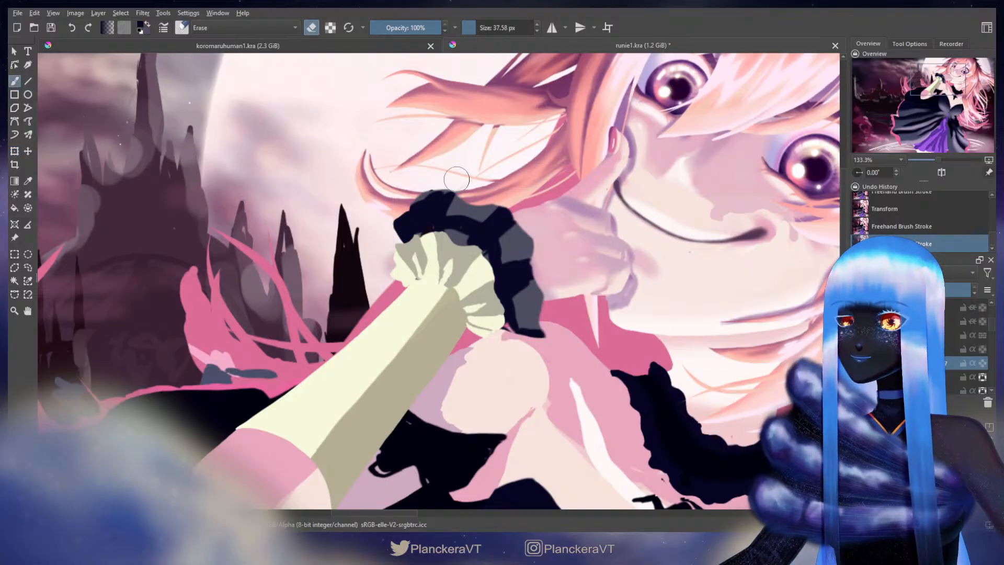
key("bracketleft")
left_click_drag(426, 182, 471, 195)
key("e")
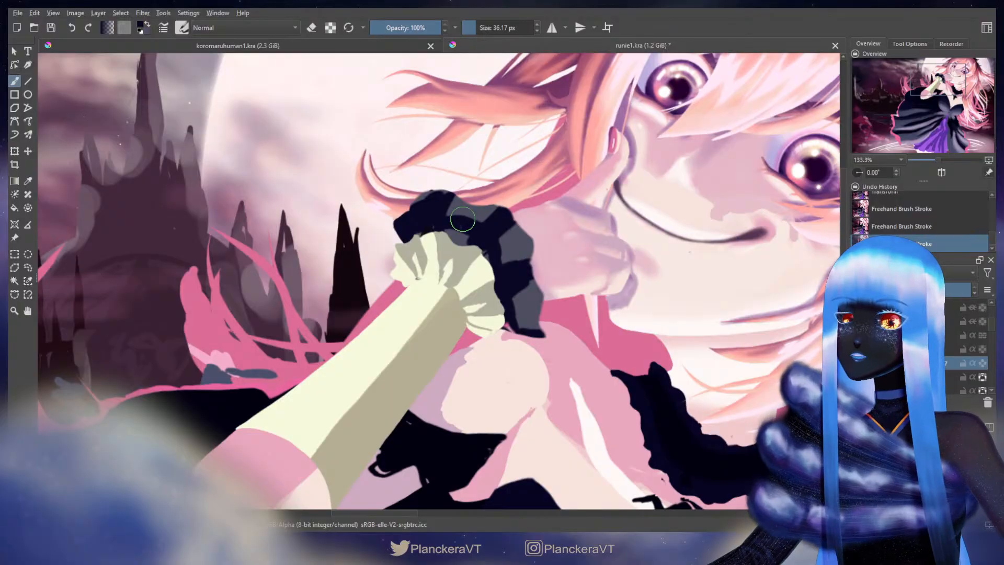
Sample the frill's grey and widen the grey panel at its top with a 44.51 px brush
left_click(459, 209, "ctrl")
left_click_drag(447, 205, 453, 204)
mouse_move(453, 204)
left_mouse_down()
mouse_move(412, 210)
mouse_move(432, 237)
mouse_move(441, 206)
mouse_move(452, 231)
mouse_move(476, 220)
mouse_move(463, 231)
mouse_move(496, 250)
left_mouse_up()
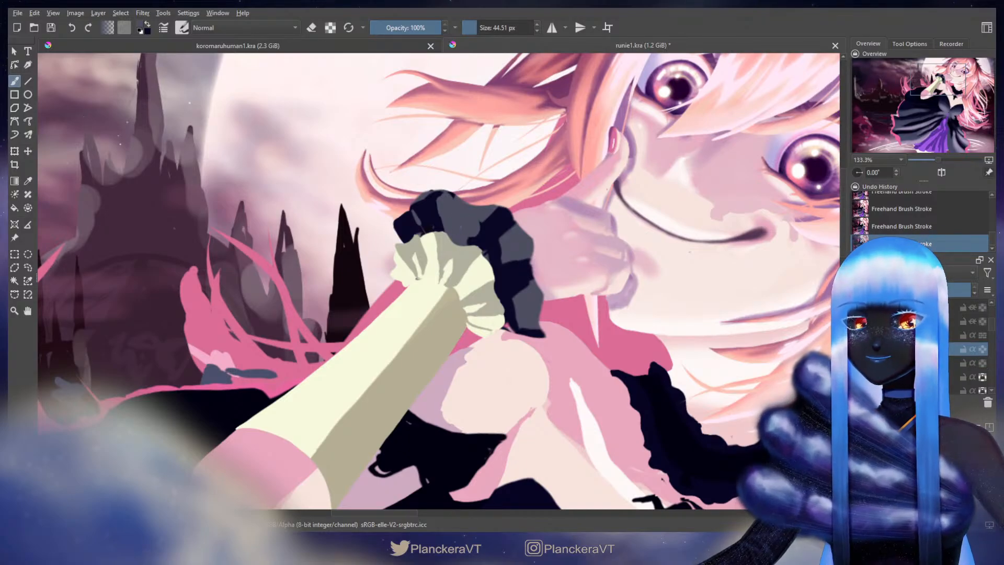
key("e")
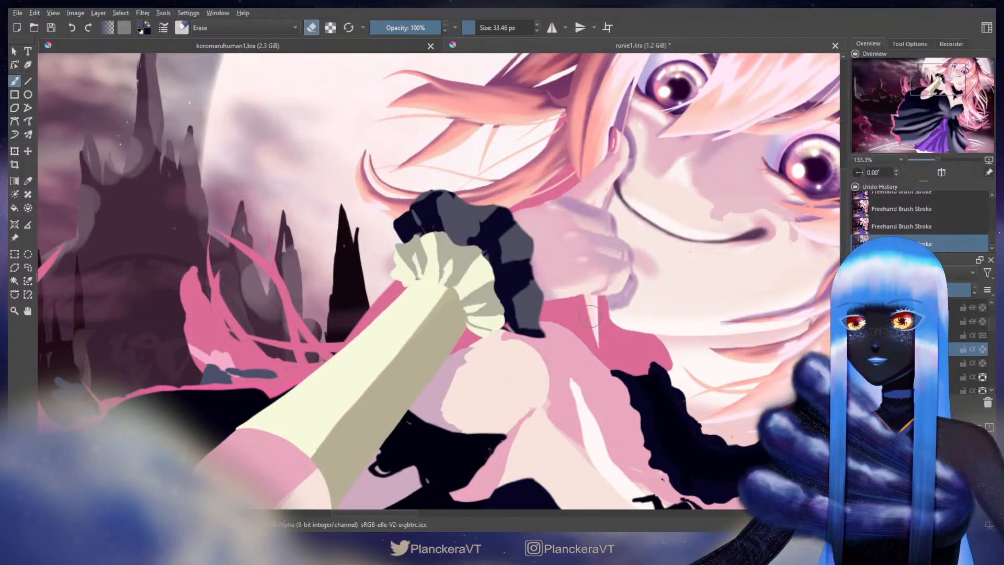
key("e")
key("Page_Down")
mouse_move(486, 256)
left_mouse_down()
mouse_move(448, 268)
mouse_move(481, 305)
left_mouse_up()
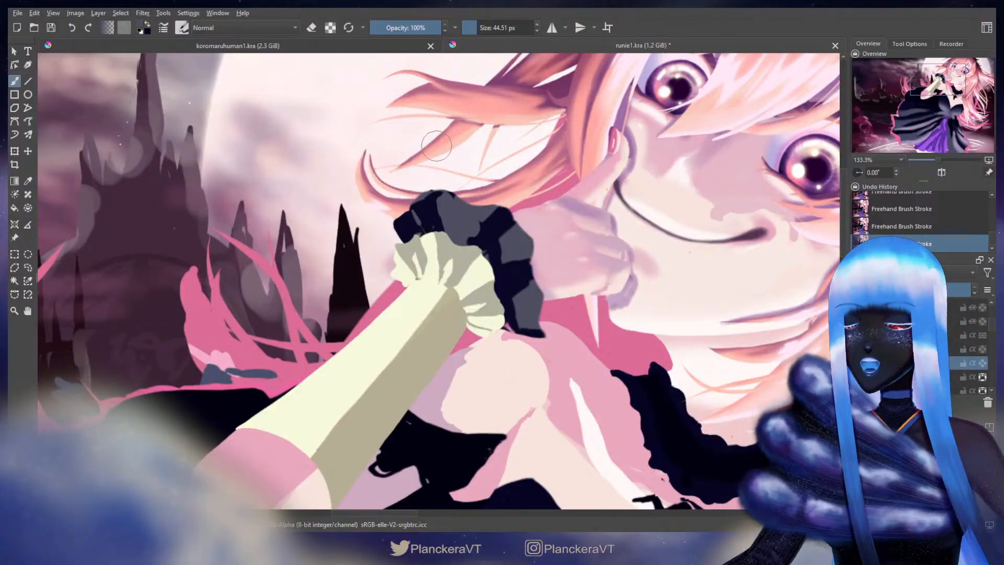
Paint a dark fold through the outer frill's top grey panel with a 39.37 px brush
key("bracketleft")
mouse_move(459, 245)
left_mouse_down()
mouse_move(460, 228)
mouse_move(471, 244)
mouse_move(490, 210)
mouse_move(451, 197)
left_mouse_up()
left_click(476, 225, "ctrl")
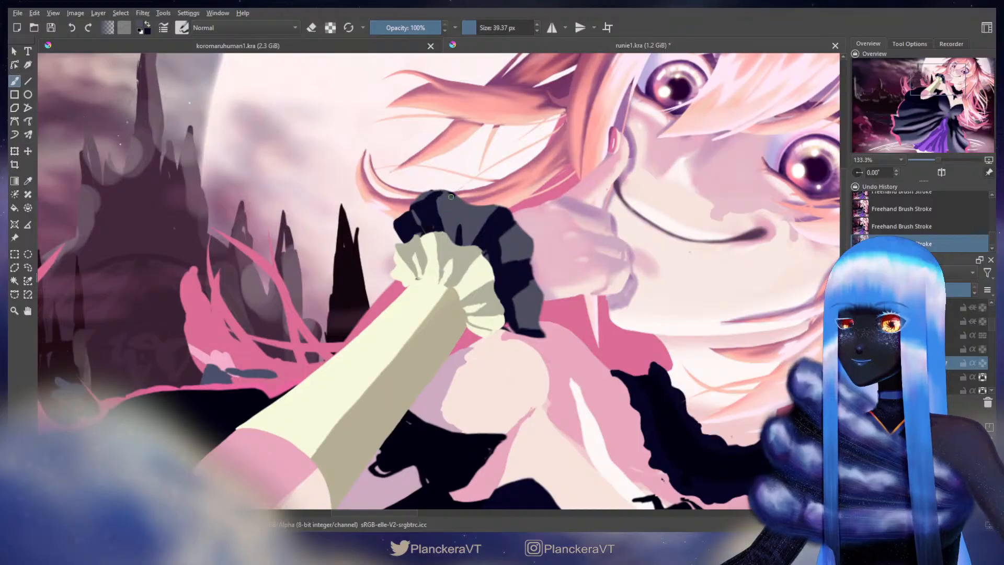
Paint a grey panel on the frill's upper end, redoing the first stroke and leaving a narrow dark fold beside it
left_click(431, 209, "ctrl")
mouse_move(436, 207)
left_mouse_down()
mouse_move(404, 198)
mouse_move(397, 220)
mouse_move(408, 210)
left_mouse_up()
key("e")
key("e")
key("ctrl+z")
mouse_move(414, 207)
left_mouse_down()
mouse_move(433, 193)
mouse_move(422, 220)
mouse_move(432, 235)
mouse_move(413, 206)
mouse_move(424, 198)
mouse_move(432, 227)
left_mouse_up()
key("x")
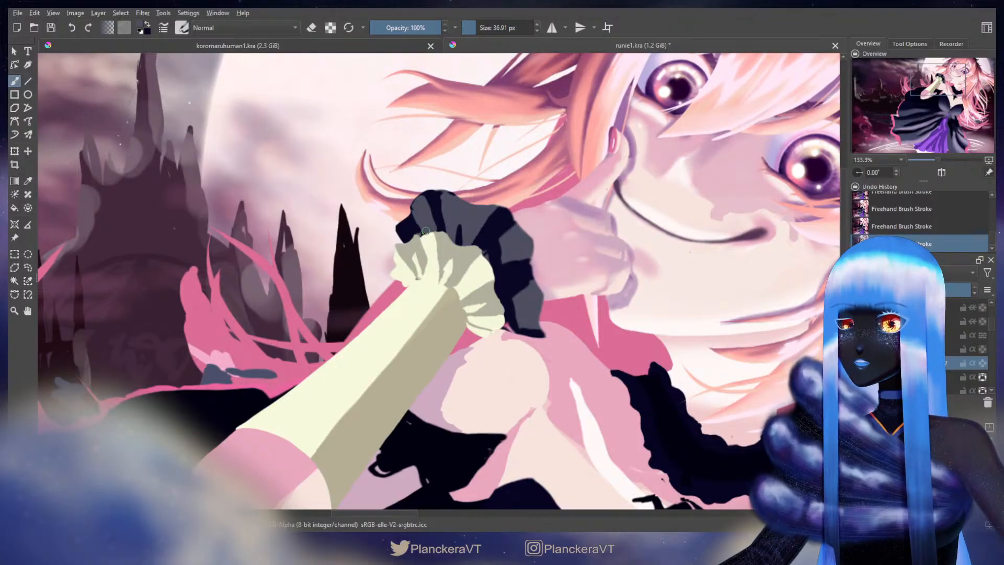
Refine the narrow dark fold near the frill's upper end with alternating grey and dark strokes at 36.91 px
left_click_drag(423, 195, 434, 227)
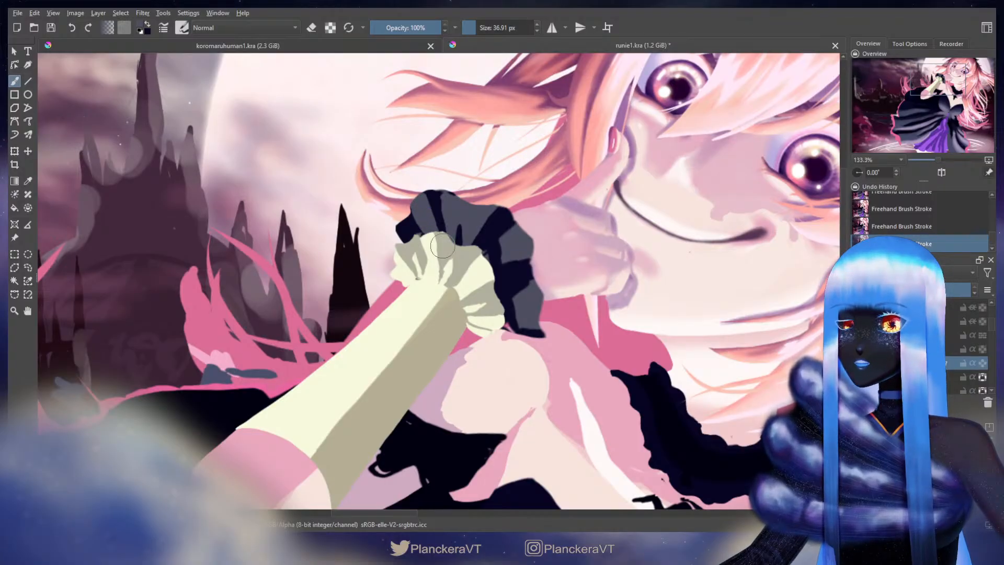
key("x")
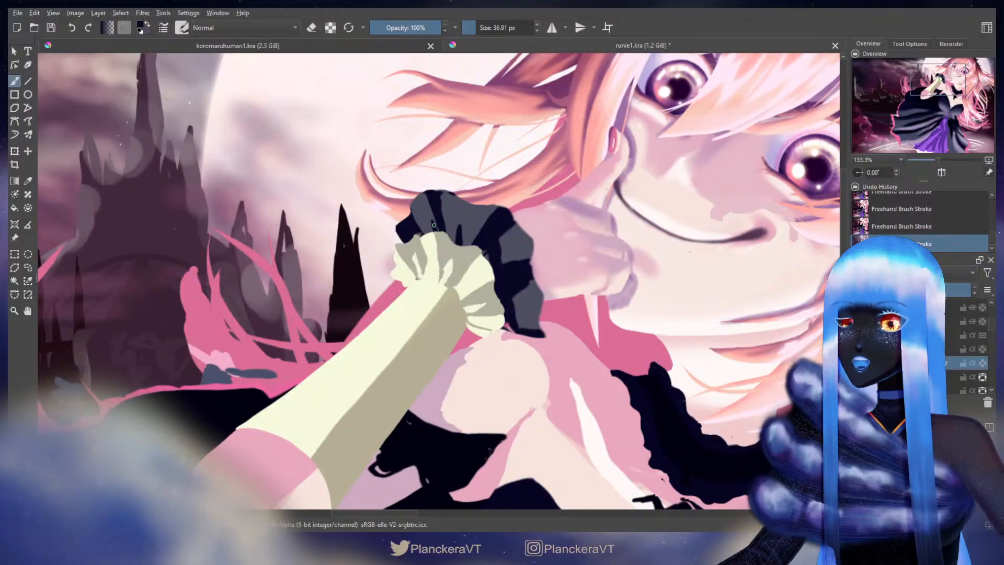
left_click_drag(429, 215, 433, 222)
key("x")
key("x")
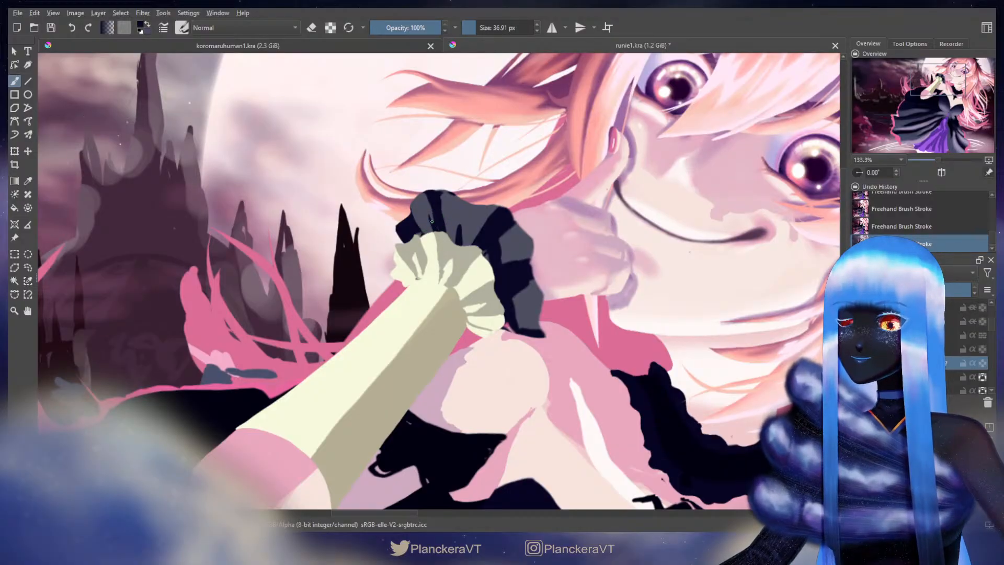
key("x")
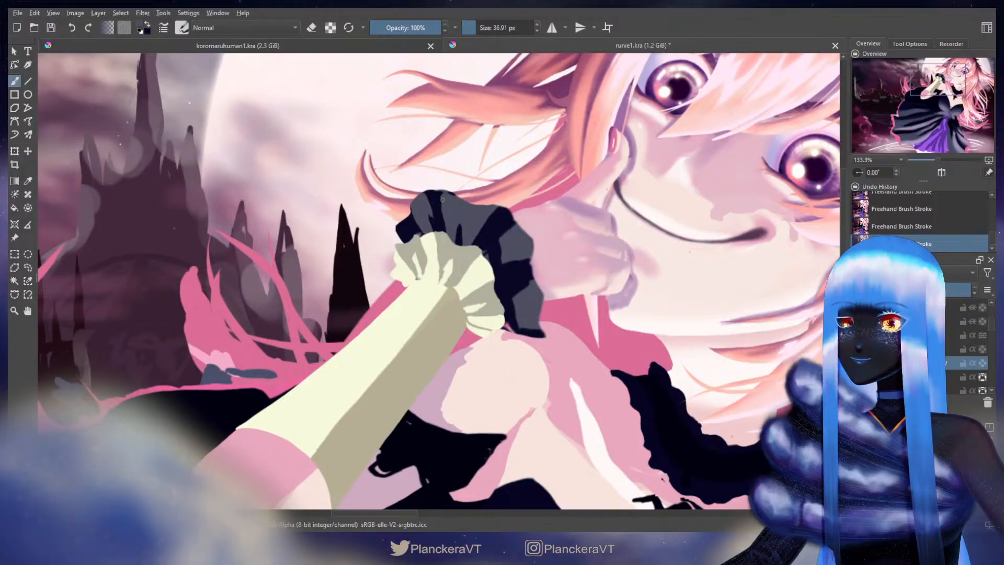
Trim the rim above the narrow fold with a 25.40 px eraser and strengthen the fold in dark at 29.60 px
key("e")
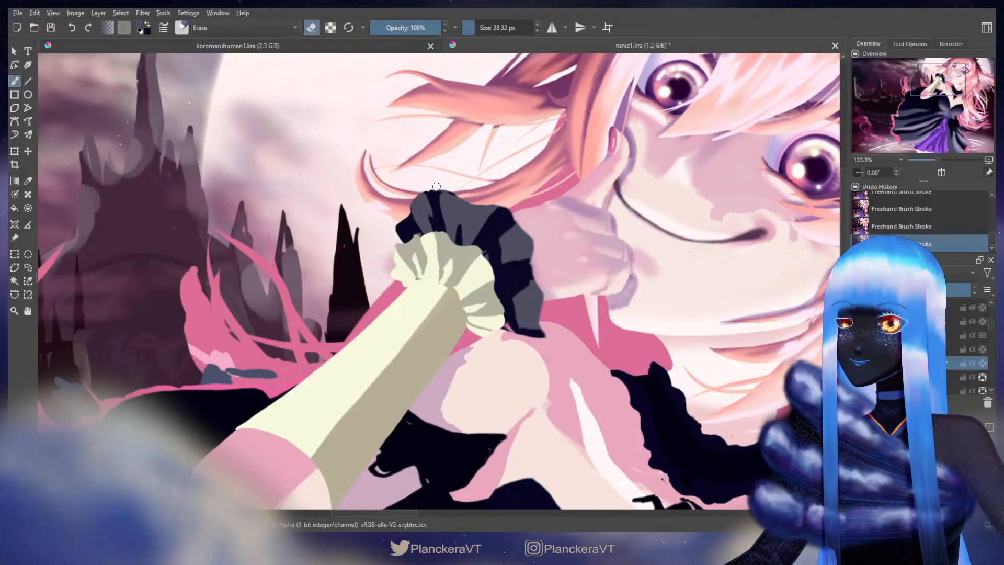
key("bracketleft")
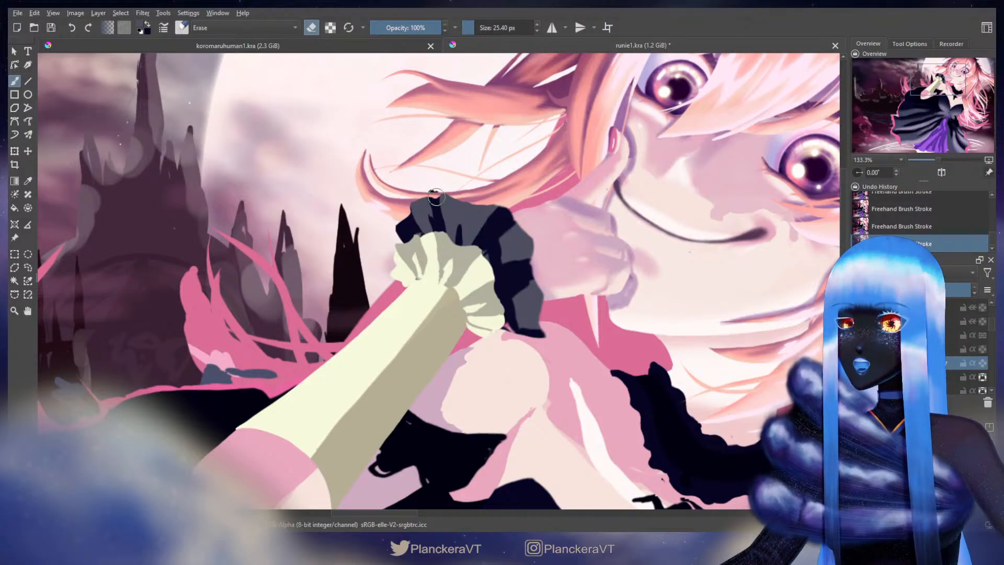
left_click_drag(457, 190, 440, 195)
key("e")
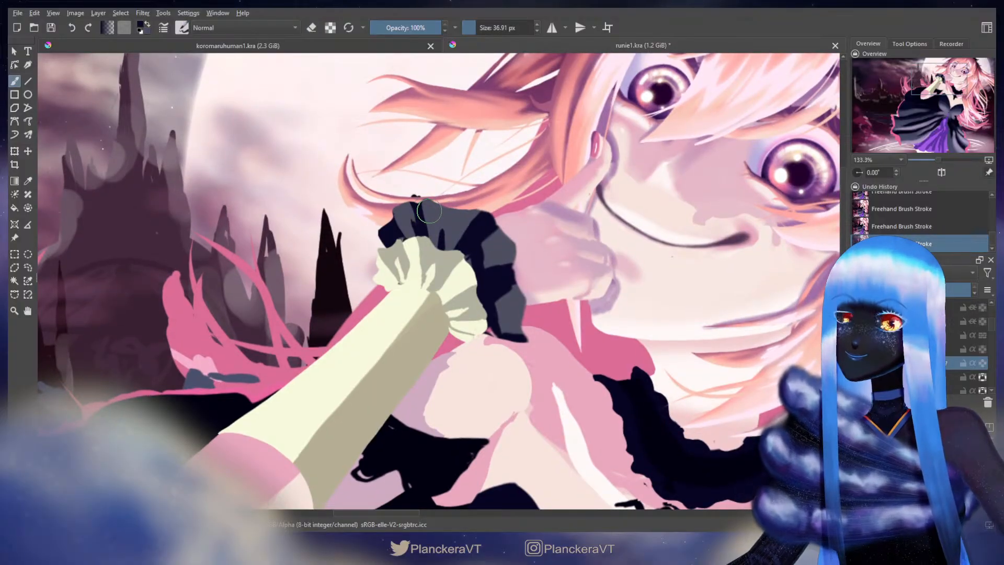
key("bracketleft")
left_click_drag(427, 230, 421, 203)
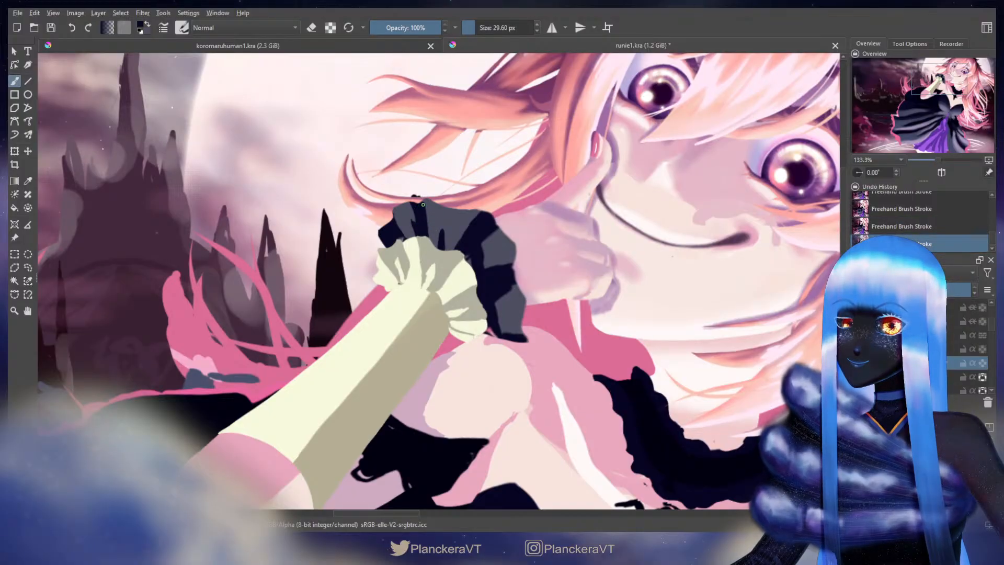
Trim the outer frill's rim on the side facing the hand, enlarging the eraser to 32.11 px
key("e")
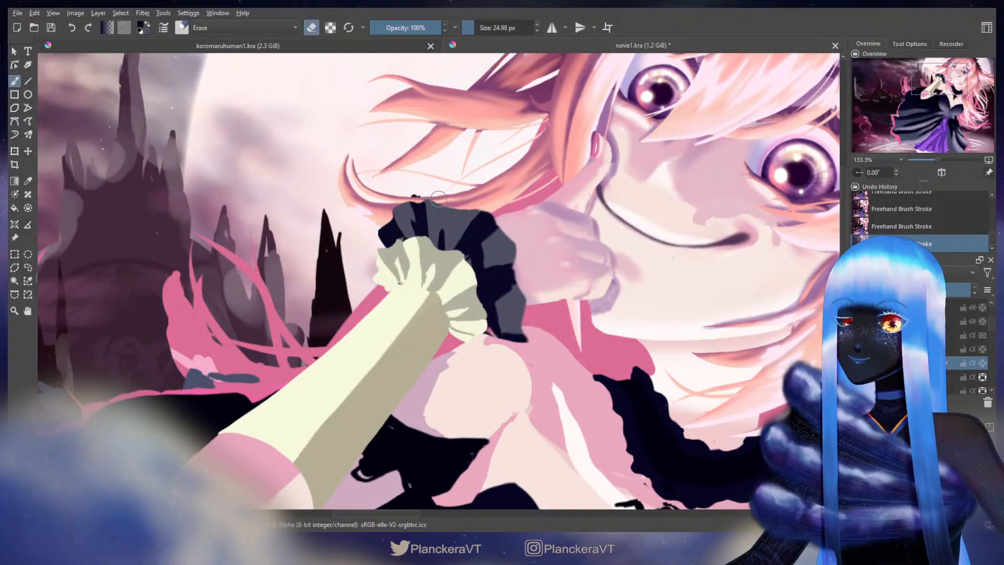
left_click_drag(517, 224, 507, 215)
key("bracketright")
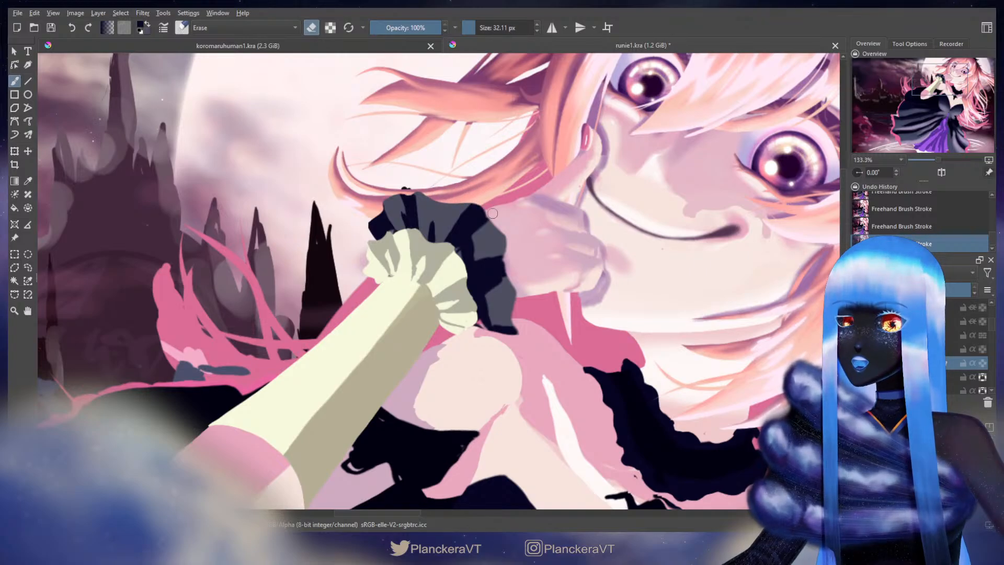
Paint dark fold strokes into the outer frill's grey panel beside the hand with a 28.30 px brush, comparing before and after
key("e")
mouse_move(474, 207)
left_mouse_down()
mouse_move(489, 222)
mouse_move(462, 246)
left_mouse_up()
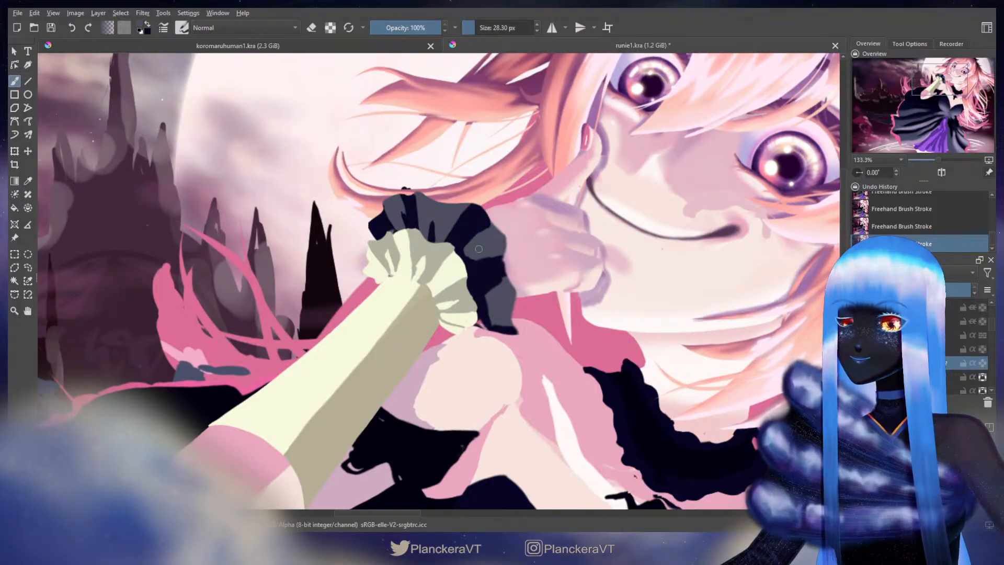
mouse_move(504, 241)
left_mouse_down()
mouse_move(496, 232)
mouse_move(502, 253)
mouse_move(490, 227)
left_mouse_up()
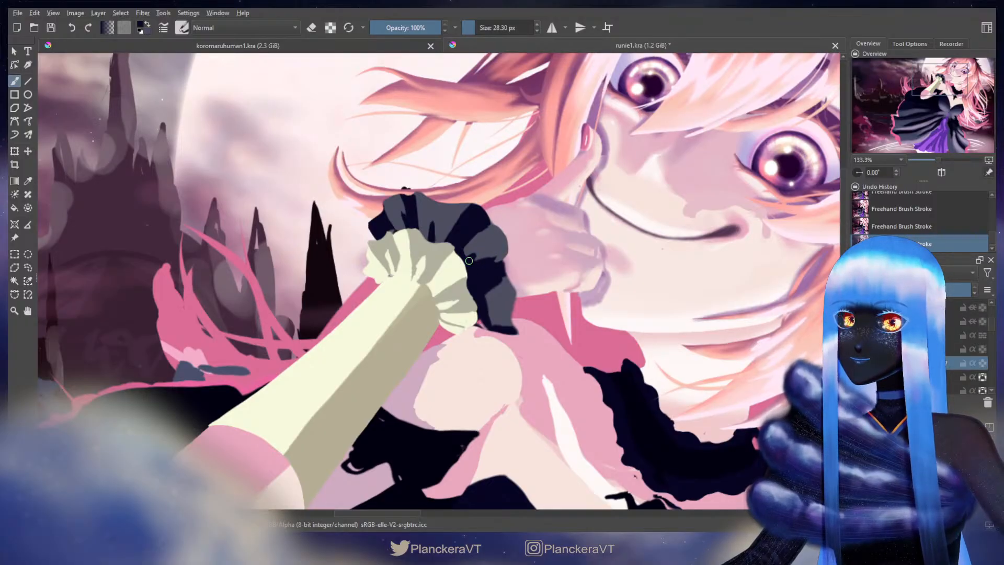
key("ctrl+z")
key("ctrl+shift+z")
key("ctrl+z")
key("ctrl+shift+z")
left_click_drag(462, 268, 414, 260)
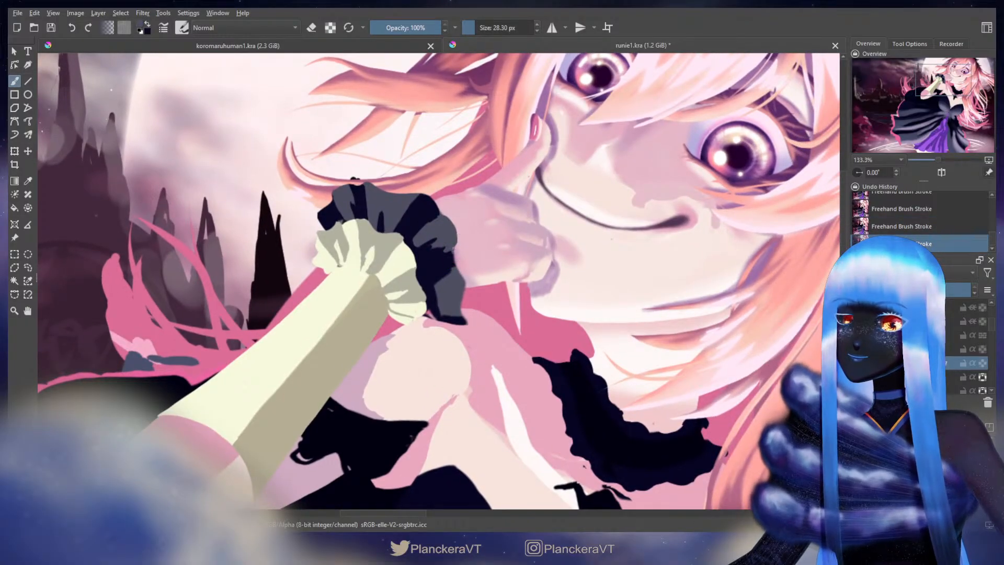
key("ctrl+z")
key("ctrl+shift+z")
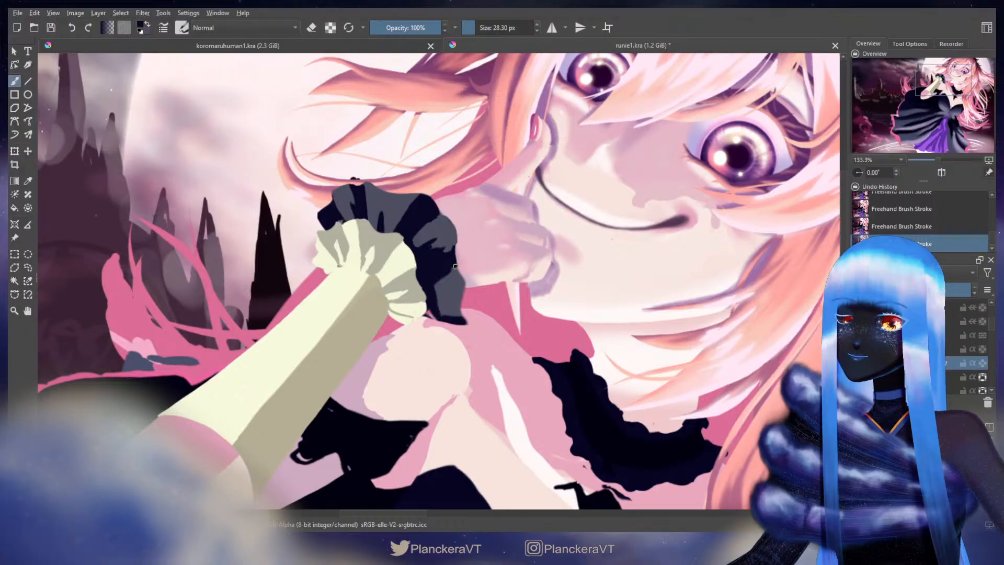
Round off the outer frill's lower end, extending its grey panel at 28.30 px and trimming the rim with a roughly 35 px eraser
left_click_drag(459, 282, 470, 239)
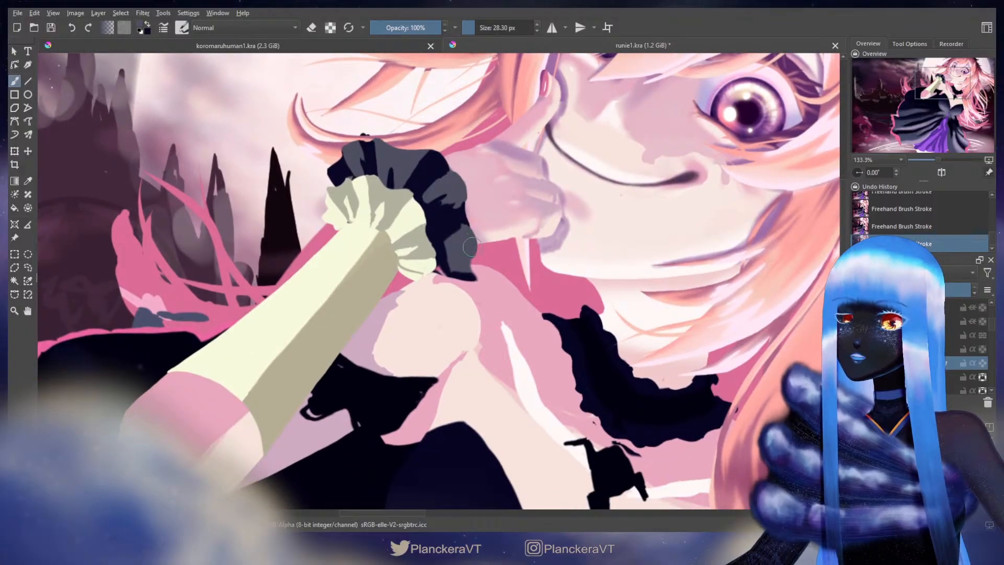
key("e")
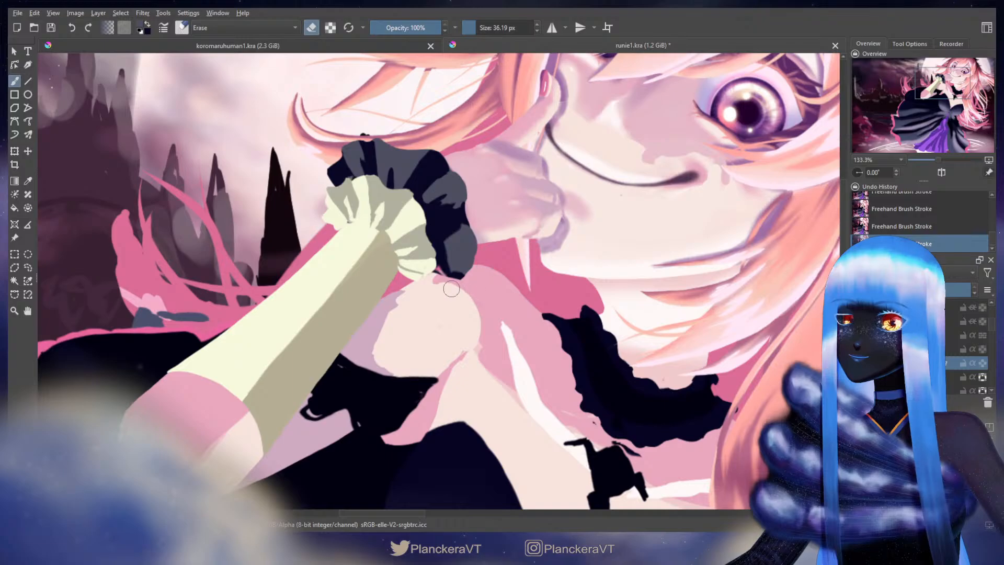
key("e")
left_click_drag(439, 276, 435, 270)
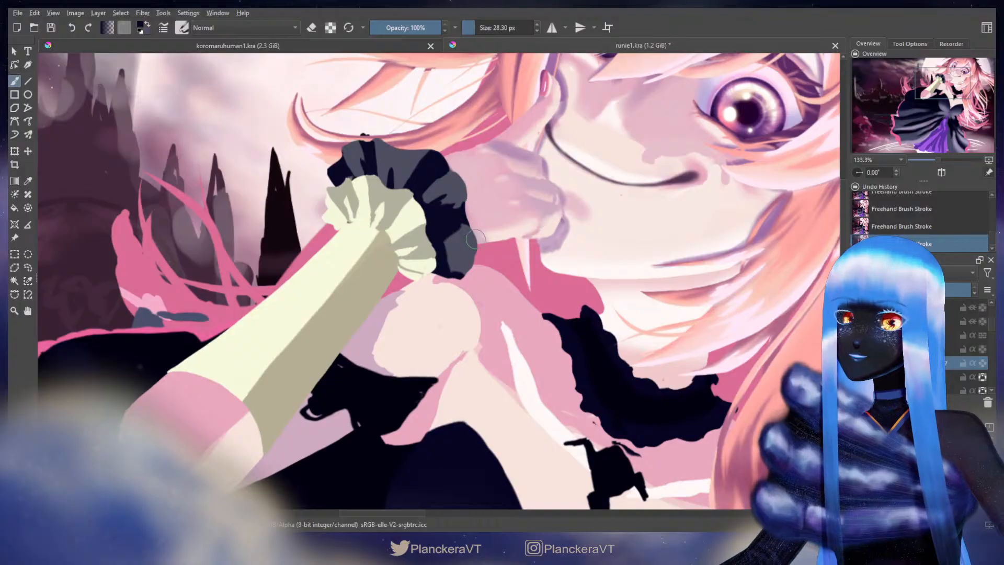
key("e")
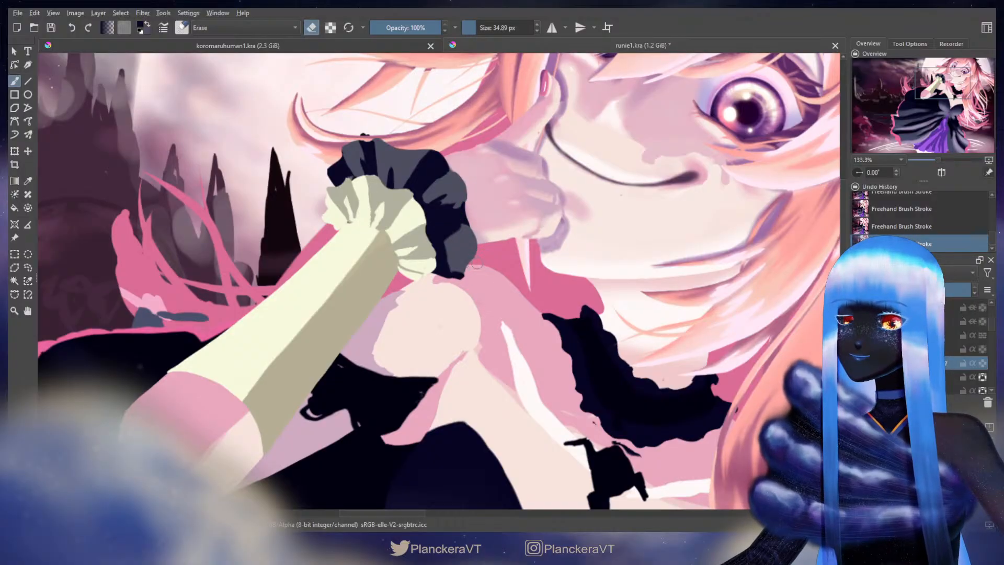
key("e")
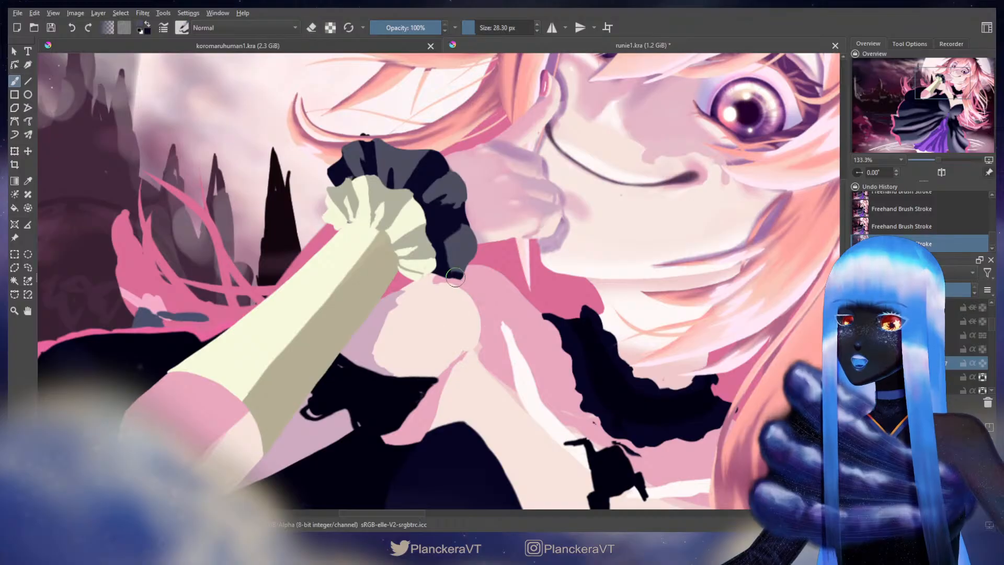
Refine the dark folds and tip at the outer frill's lower end with 28.30 px strokes
mouse_move(455, 265)
left_mouse_down()
mouse_move(464, 264)
mouse_move(448, 267)
left_mouse_up()
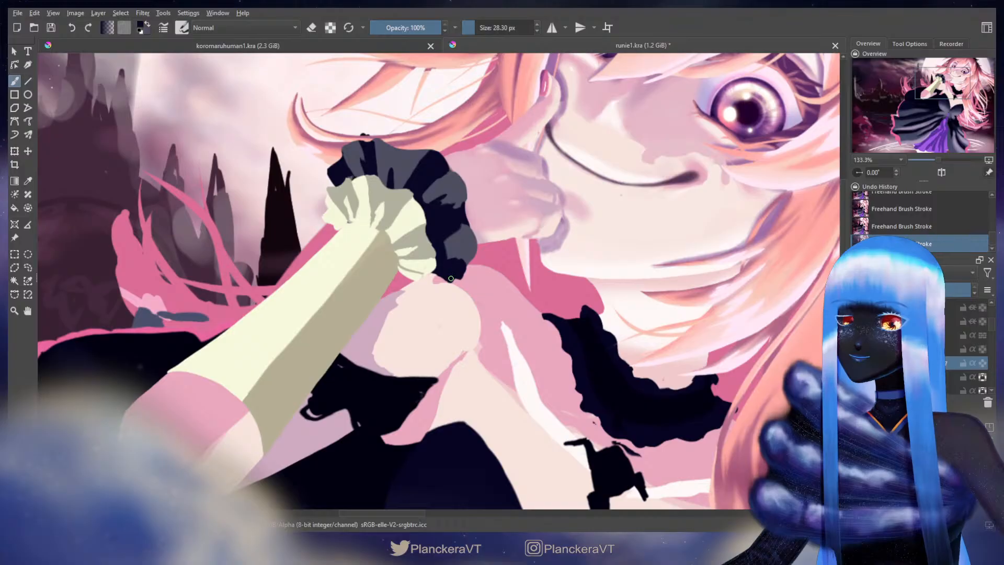
mouse_move(450, 280)
left_mouse_down()
mouse_move(437, 274)
mouse_move(448, 281)
mouse_move(459, 250)
mouse_move(444, 250)
mouse_move(466, 260)
mouse_move(471, 243)
mouse_move(455, 222)
mouse_move(464, 224)
mouse_move(453, 234)
left_mouse_up()
key("x")
key("x")
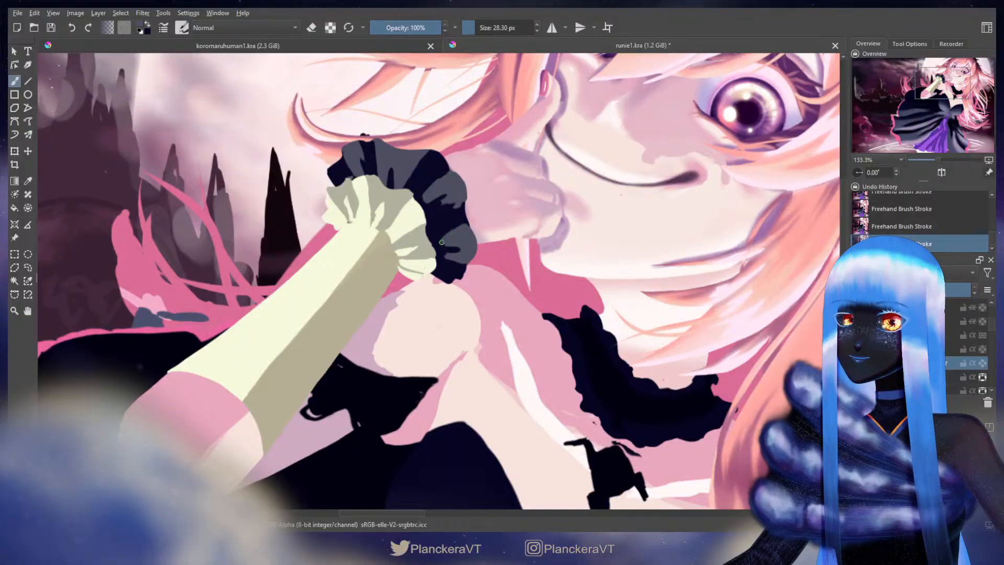
Select the inner cuff ruffle's layer, hide the outer frill's layer and invert the ruffle's colours
scroll(510, 188, "down", 4)
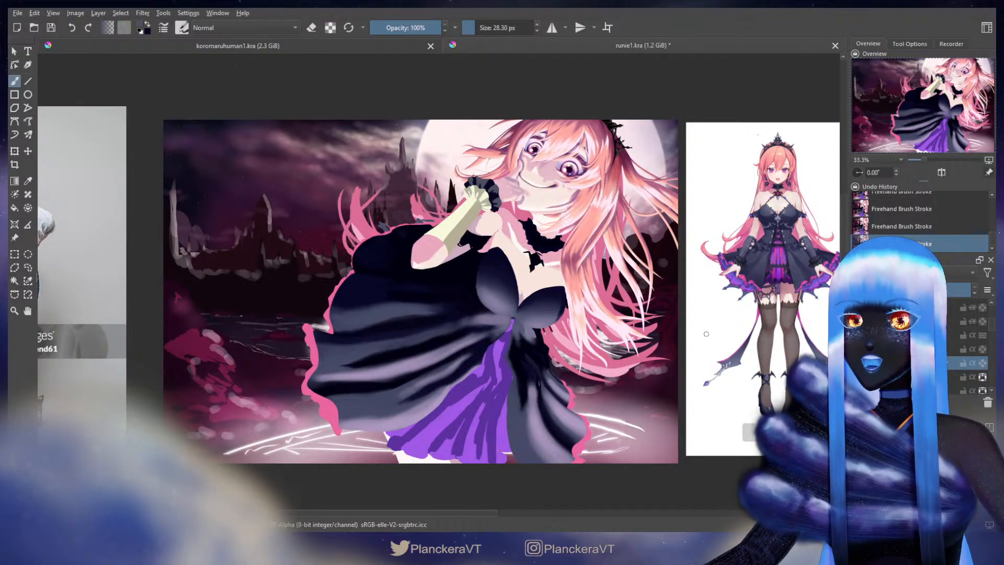
left_click(918, 348)
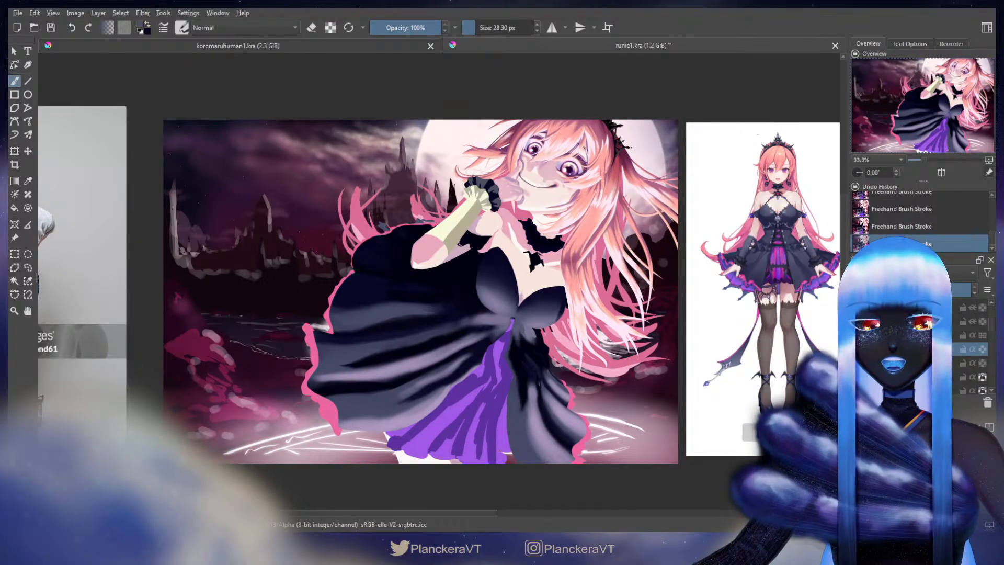
key("Delete")
left_click(858, 349)
left_click(858, 363)
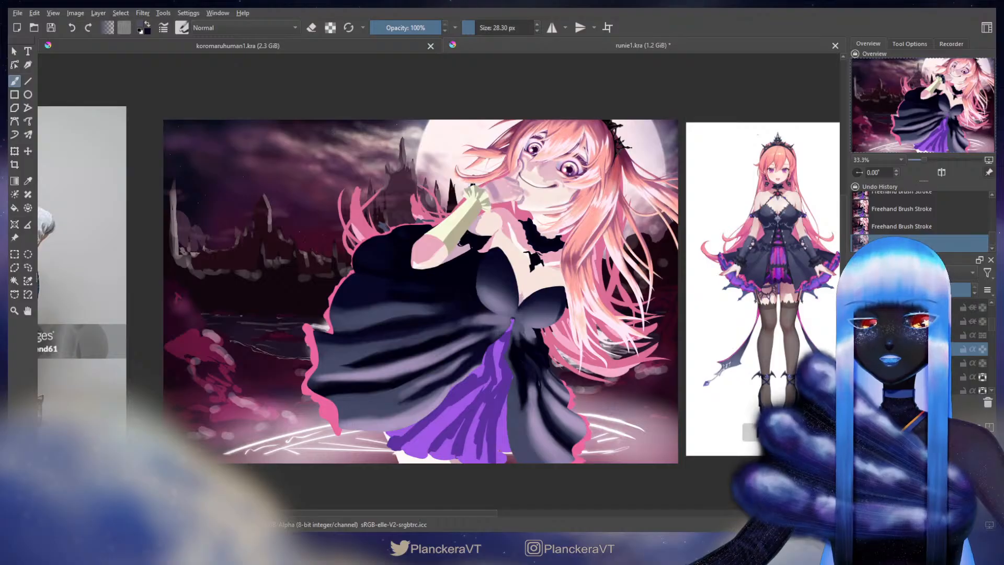
left_click(858, 349)
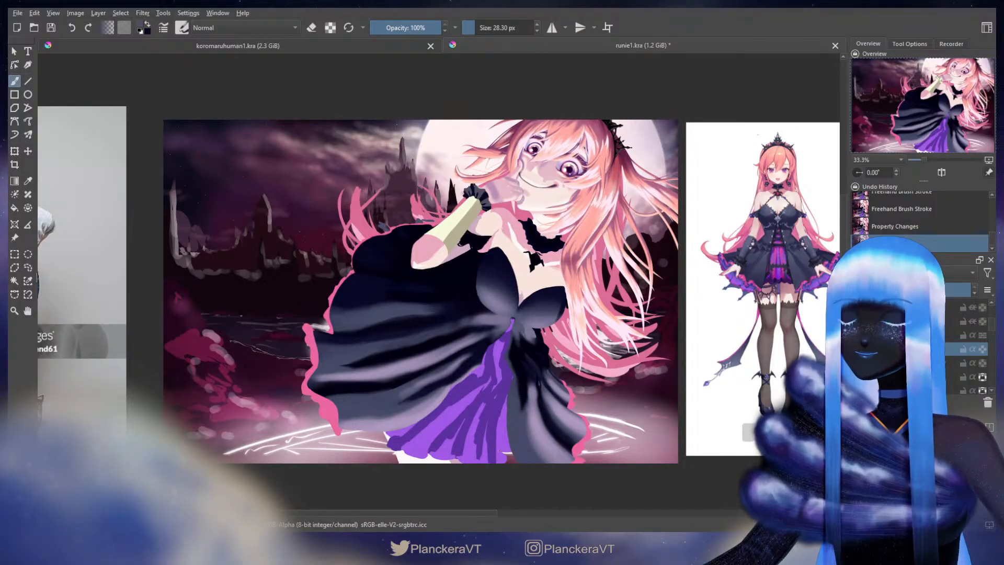
Fill out the inverted inner ruffle's end farthest from the hand with small dark strokes, starting at a 12.65 px brush size
scroll(541, 196, "up", 5)
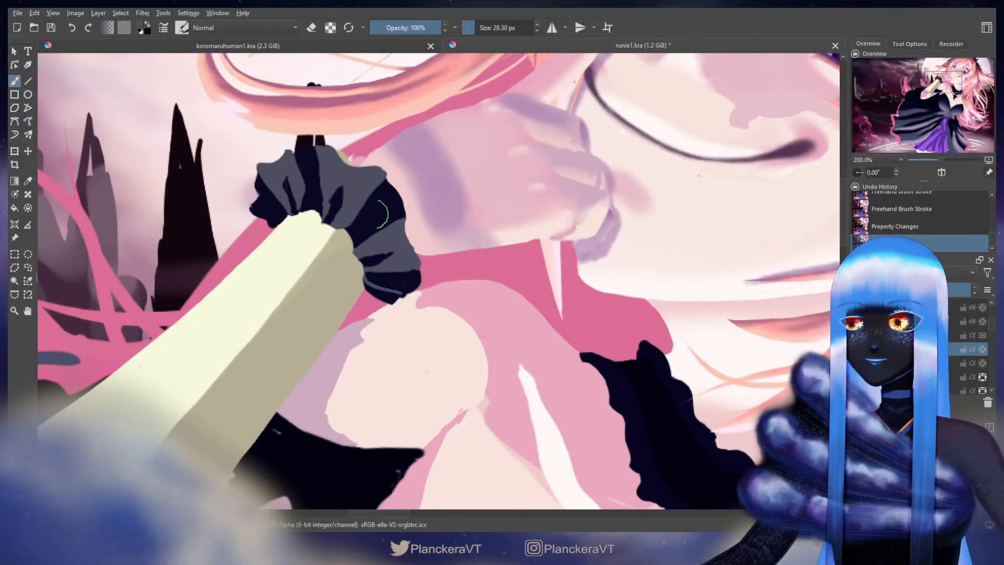
scroll(407, 217, "up", 2)
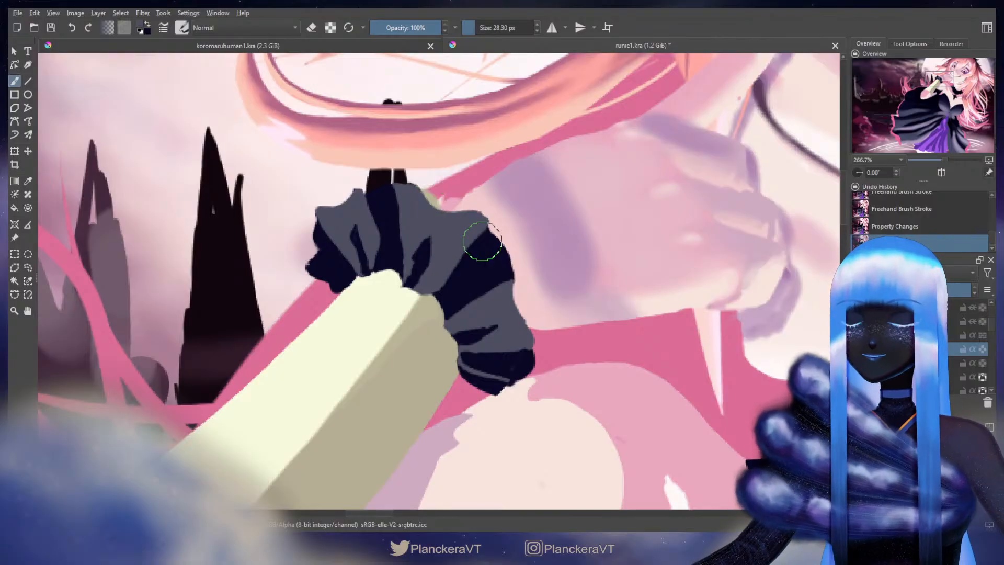
scroll(482, 241, "down", 1)
key("bracketleft")
key("bracketleft")
key("bracketleft")
key("bracketleft")
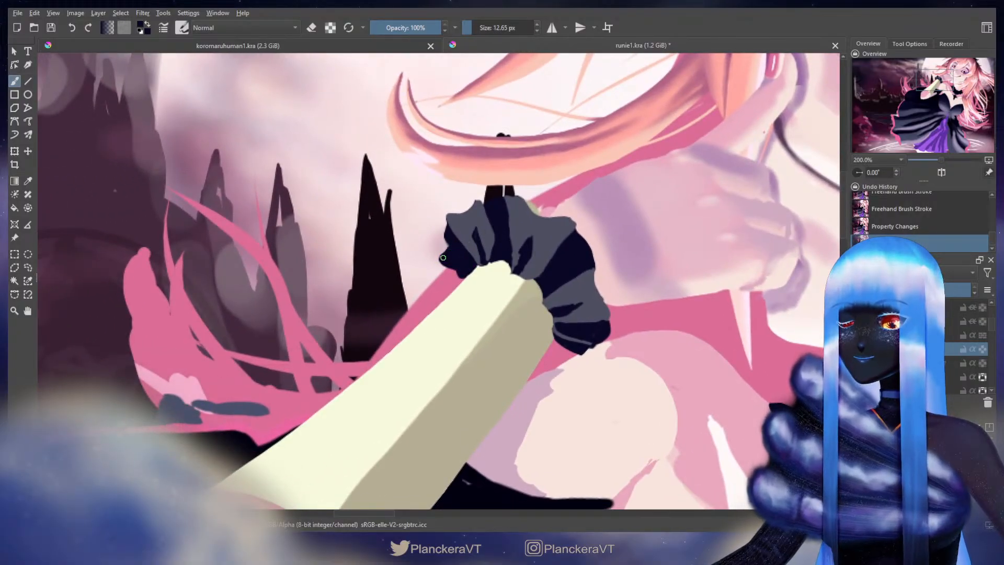
left_click(461, 272)
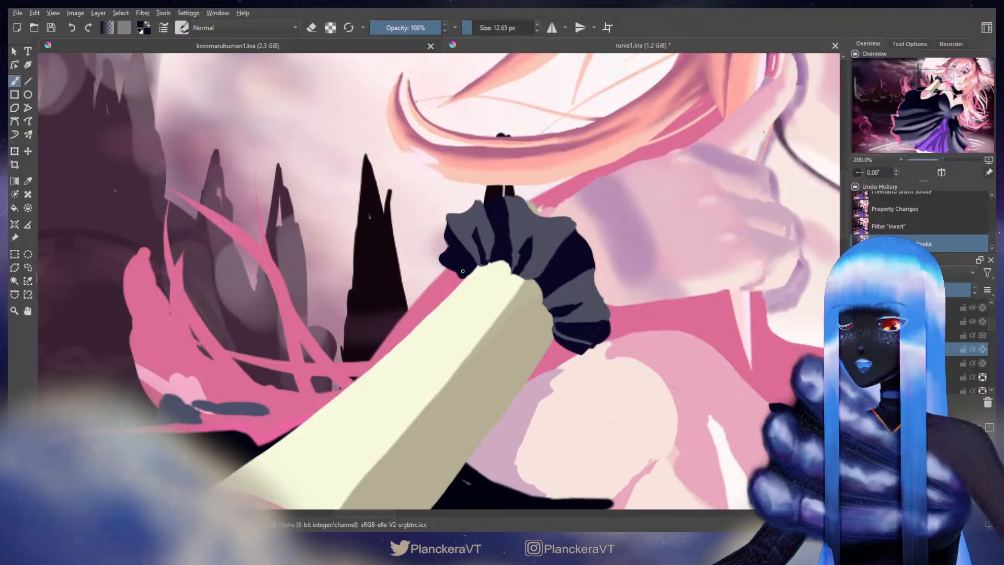
left_click(459, 273)
left_click(470, 268)
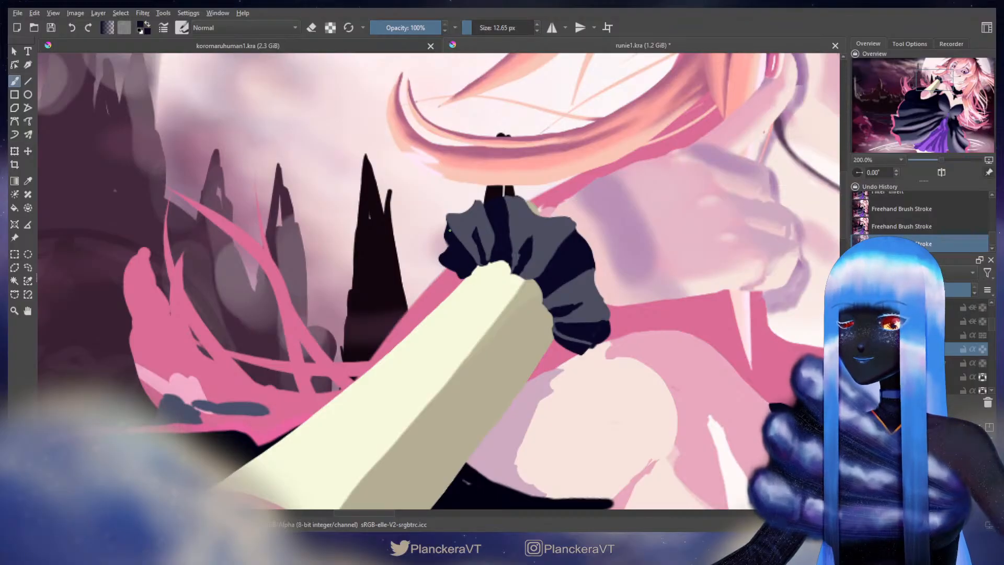
left_click_drag(448, 225, 463, 247)
key("]")
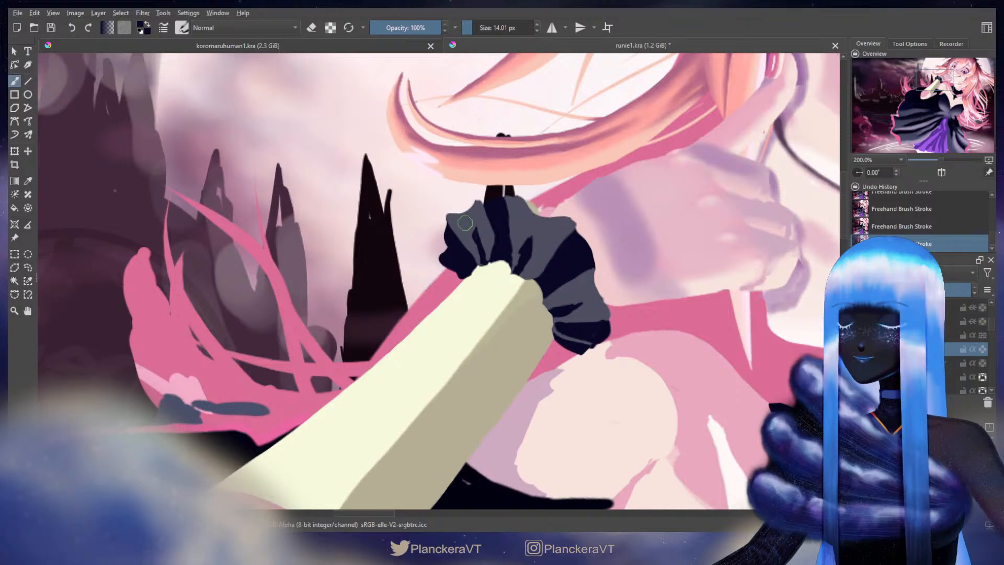
key("[")
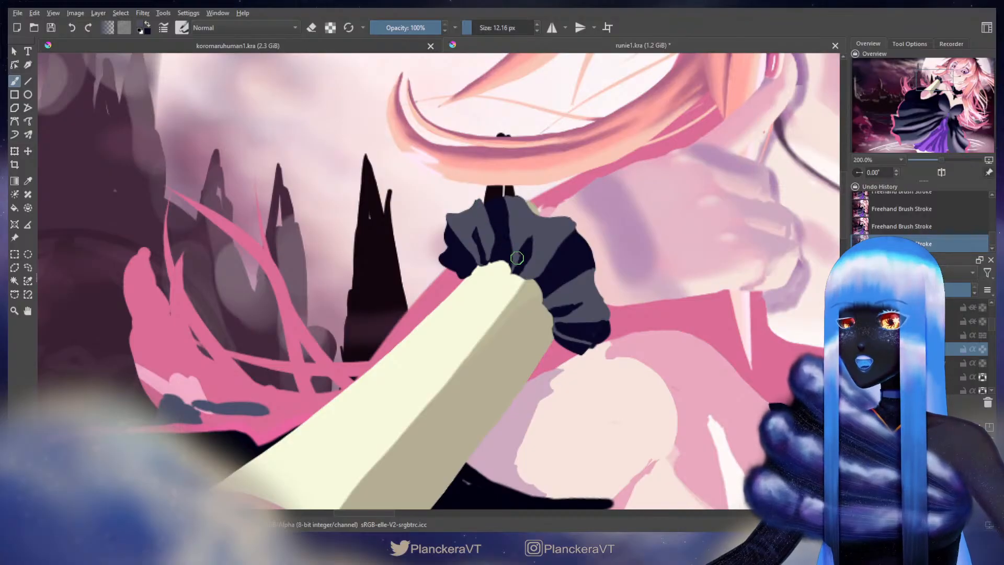
Invert the inner ruffle's colours back and touch up its upper rim with sampled cream and grey-green at 12.16 px
key("ctrl+i")
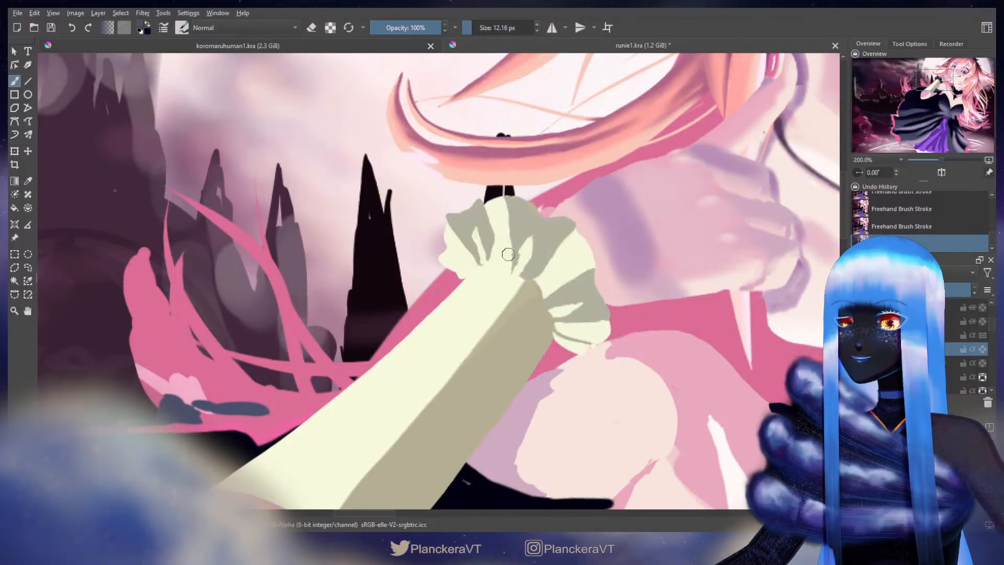
left_click(497, 213, "ctrl")
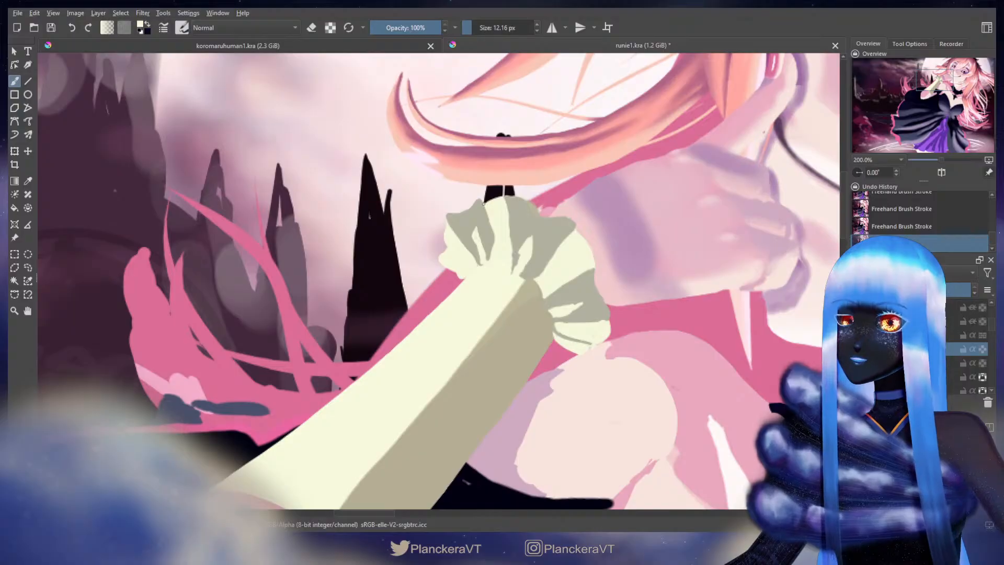
left_click(504, 195)
left_click_drag(489, 202, 484, 204)
left_click(478, 209, "ctrl")
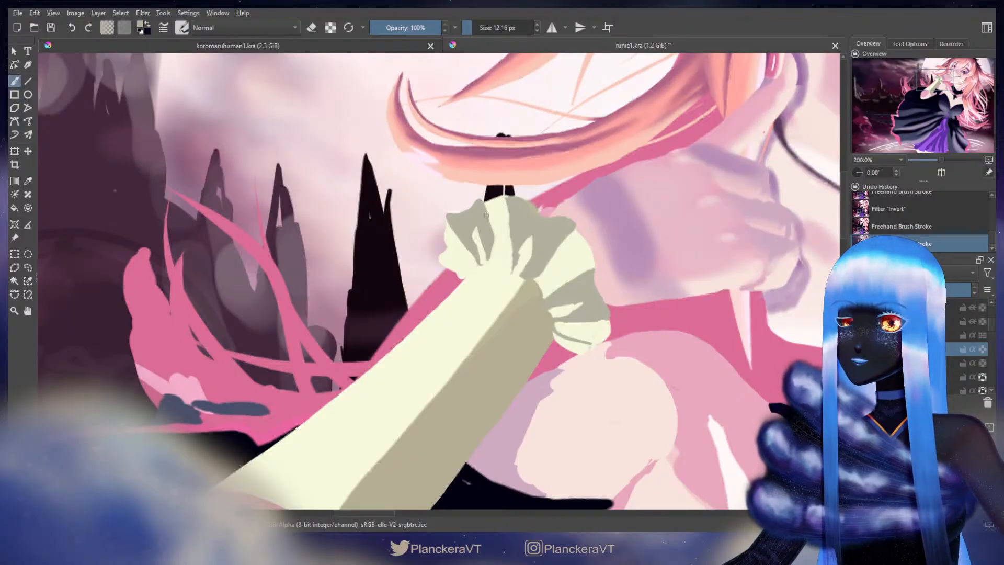
left_click(478, 201)
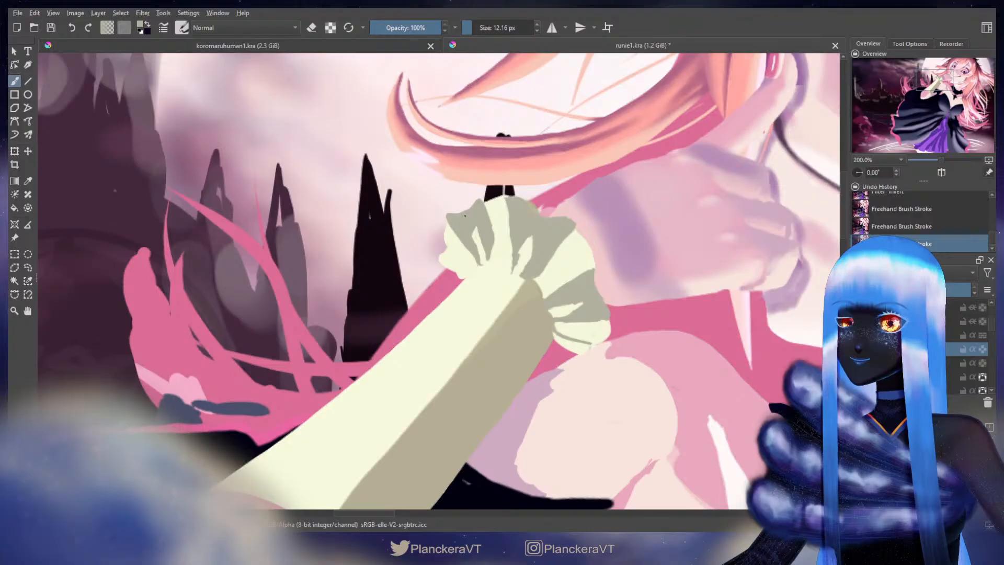
Trim the inner ruffle's upper rim on the side away from the hand with a 15.51 px eraser
key("e")
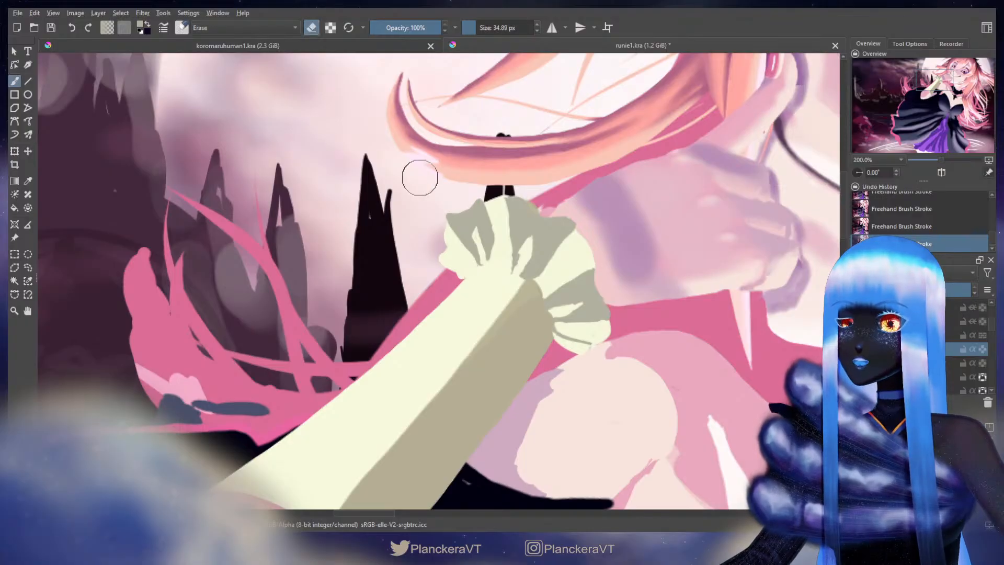
mouse_move(470, 195)
left_mouse_down("shift")
mouse_move(451, 195)
mouse_move(471, 199)
mouse_move(435, 220)
mouse_move(446, 215)
left_mouse_up("shift")
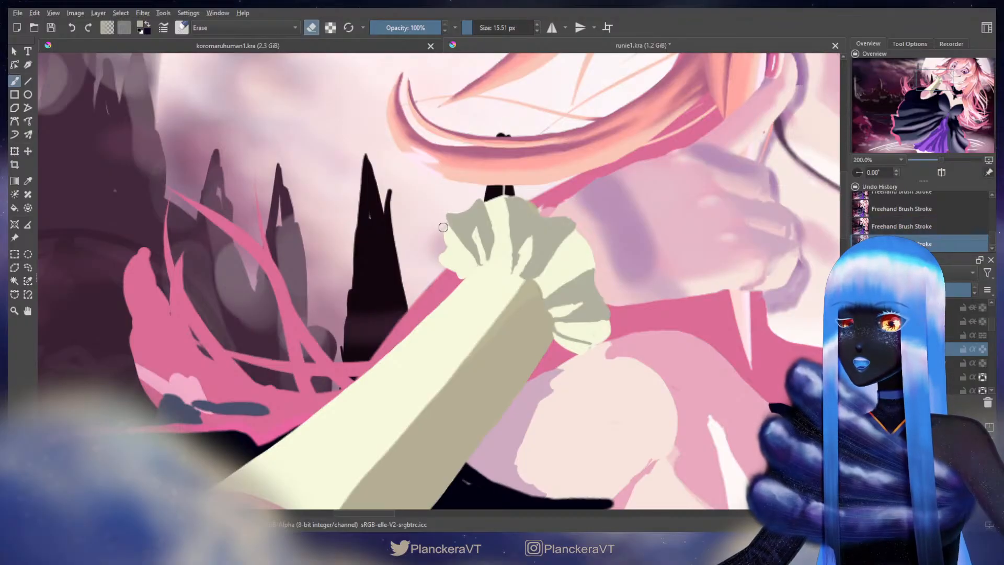
left_click_drag(511, 178, 489, 192)
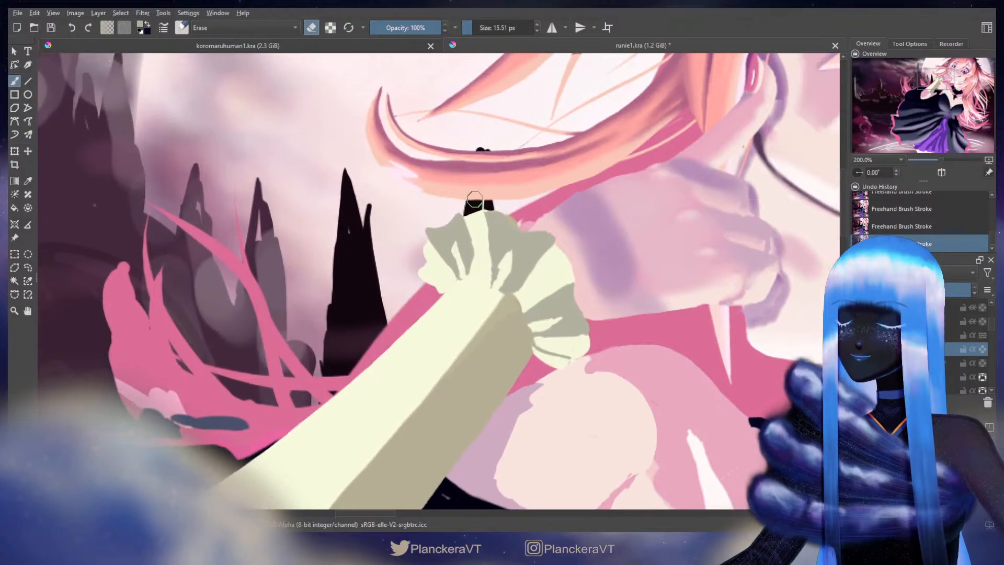
Smooth the inner ruffle's upper rim toward the hand with grey-green and cream strokes at 16.94 px
key("e")
left_click_drag(523, 235, 559, 257)
left_click_drag(488, 217, 498, 215)
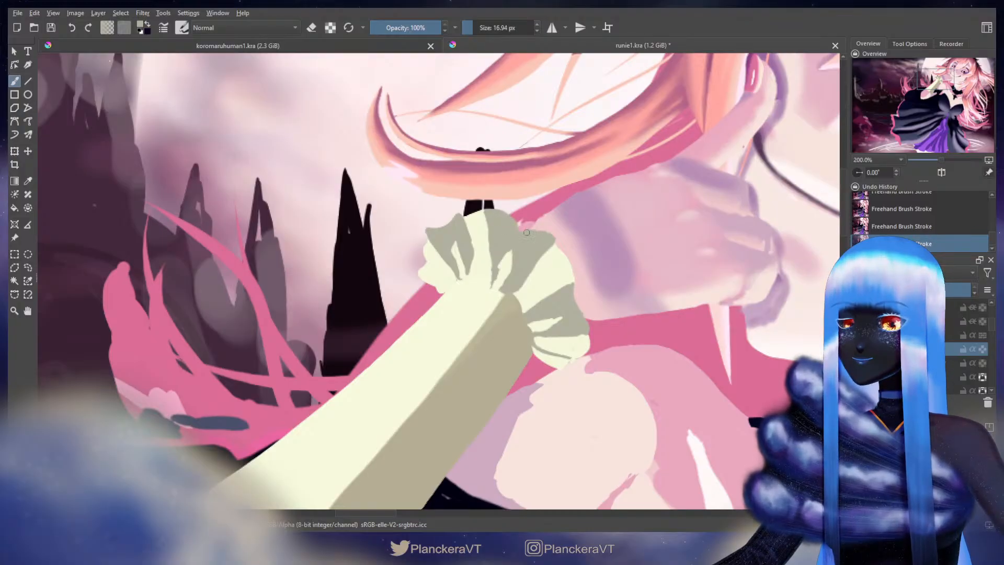
left_click_drag(541, 235, 546, 236)
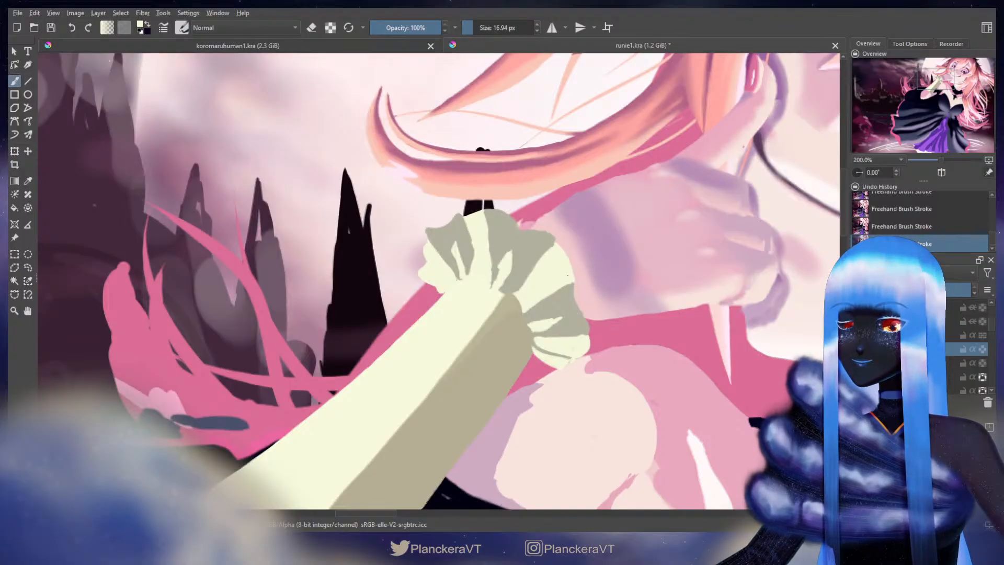
Clean up the rim of the cream fold facing the hand with the eraser and a 15.37 px brush
left_click_drag(560, 258, 565, 206)
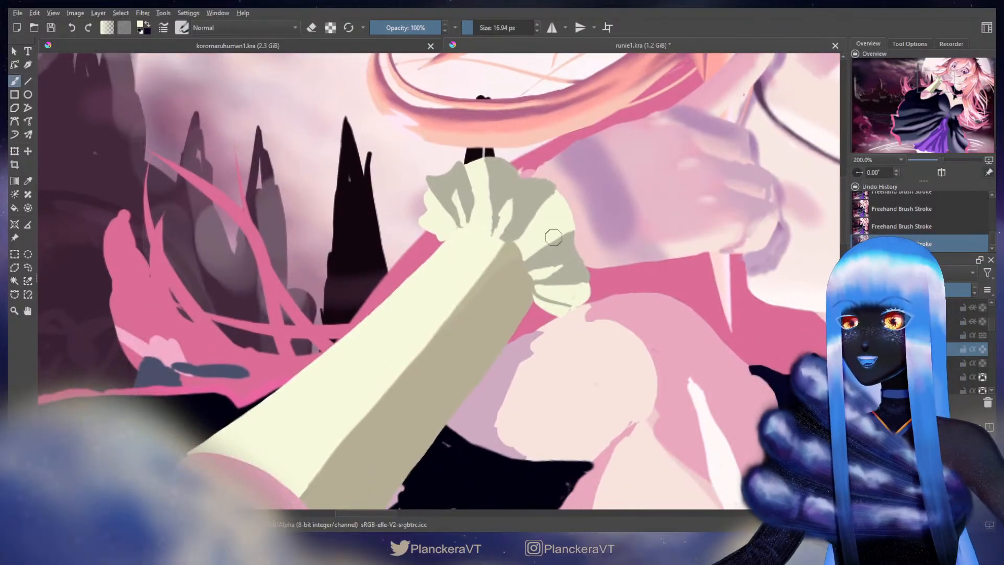
key("e")
key("e")
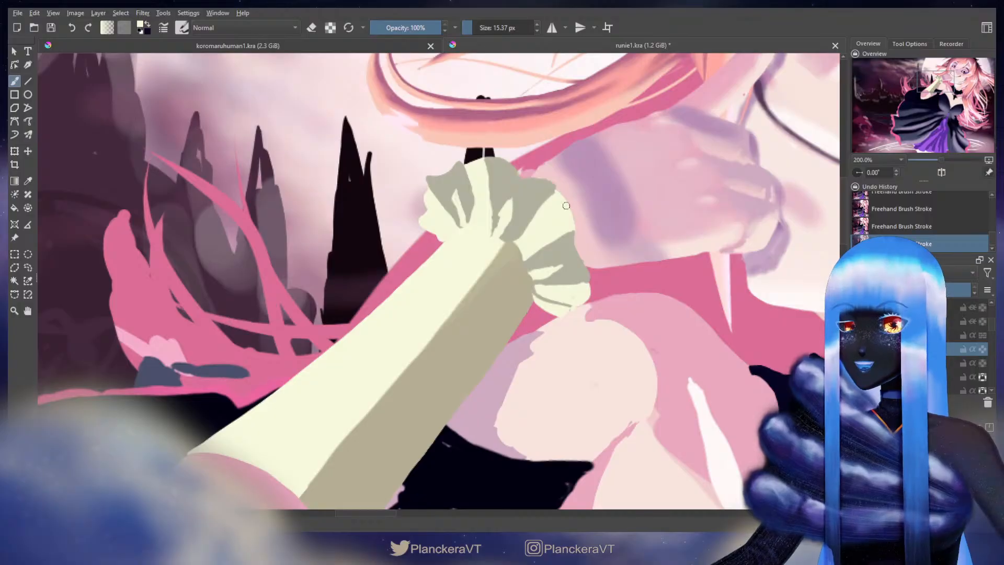
Erase stray paint around the cream frill at the end of the glove, and invert the frill's colours to dark navy and grey
key("e")
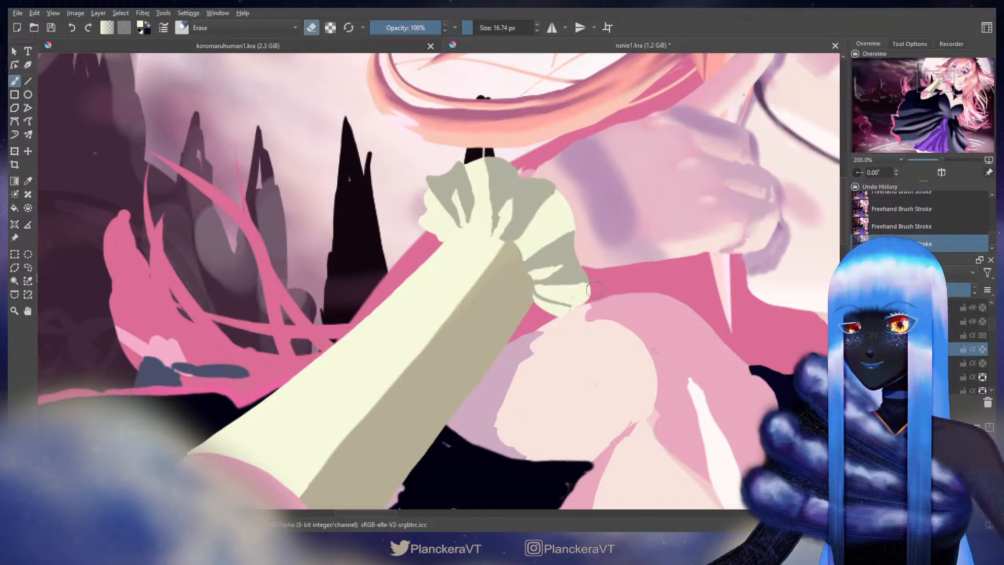
left_click_drag(600, 283, 600, 216)
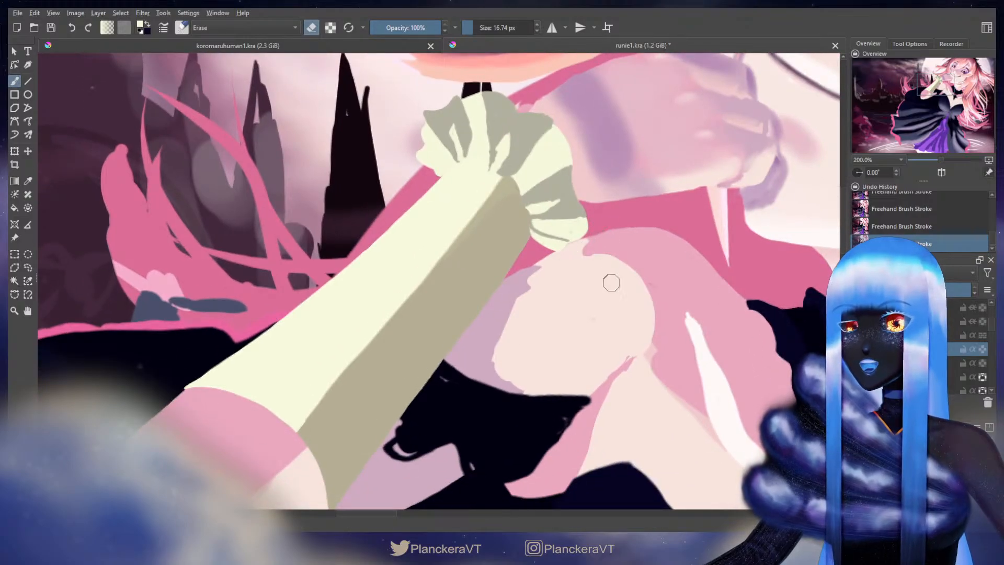
key("e")
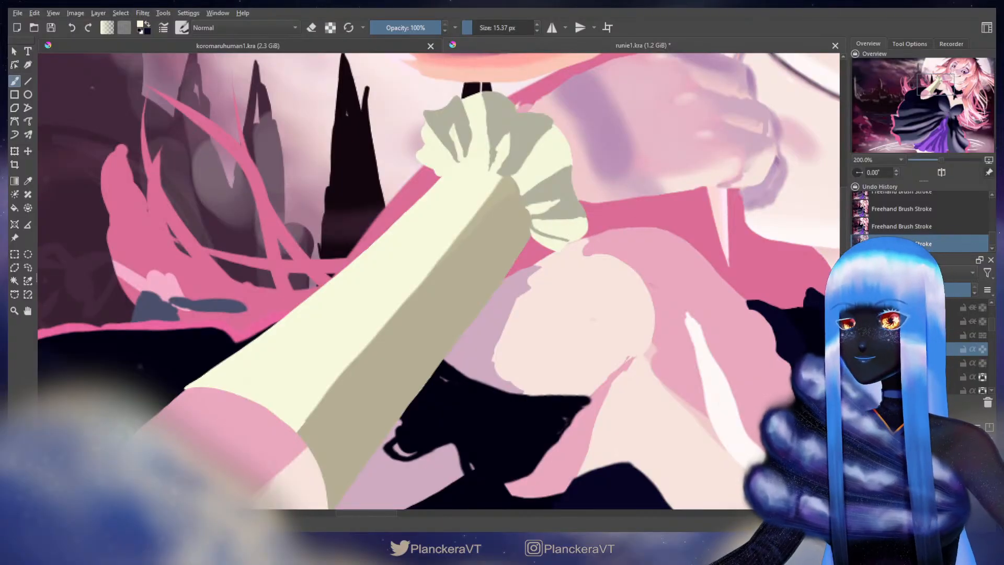
left_click_drag(473, 181, 445, 341)
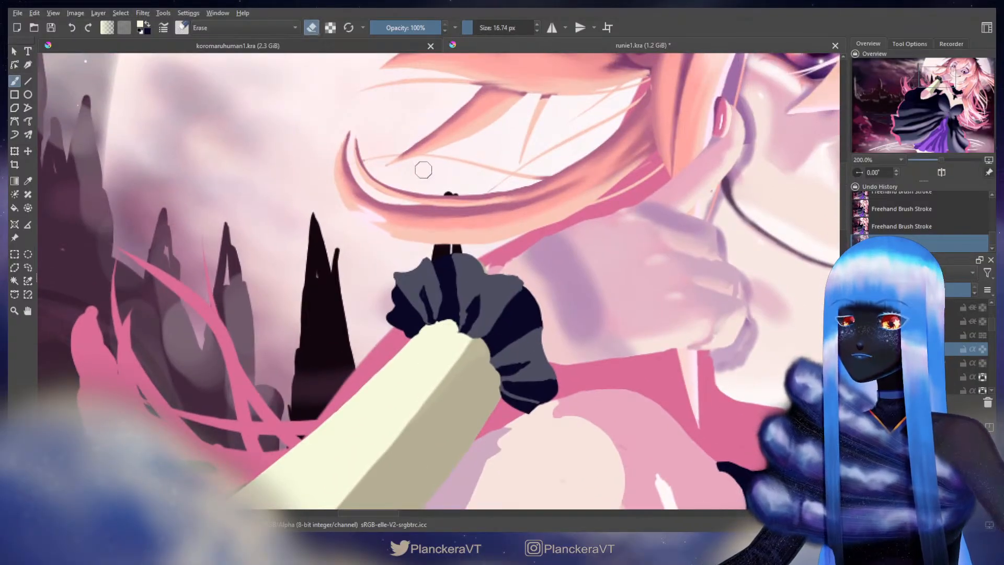
Clean up the dark frill's upper edge beside the hand, alternating between erasing and repainting
key("e")
mouse_move(458, 247)
left_mouse_down()
mouse_move(522, 271)
mouse_move(548, 310)
left_mouse_up()
key("e")
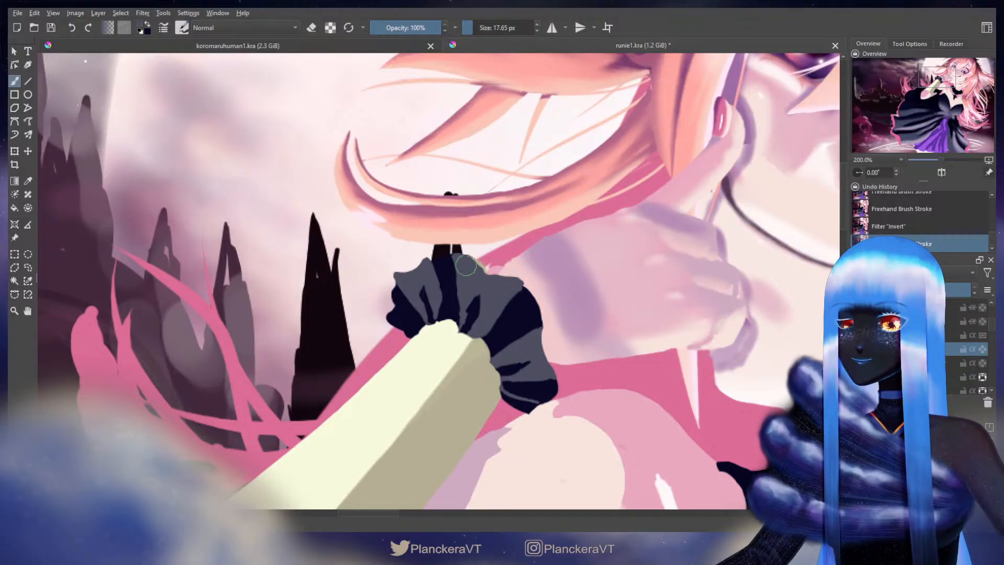
left_click_drag(490, 278, 505, 301)
key("e")
left_click_drag(453, 246, 532, 278)
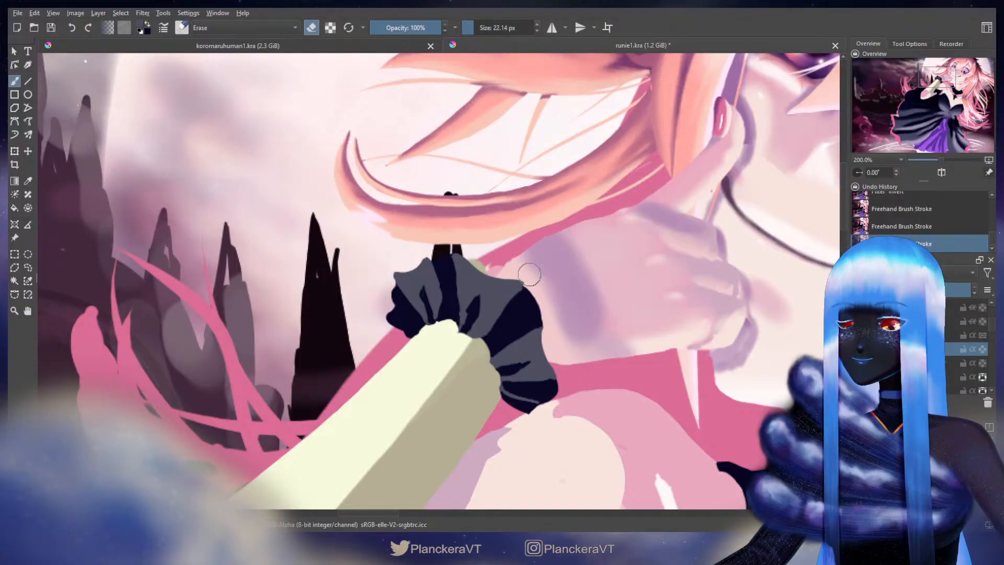
left_click_drag(473, 253, 474, 256)
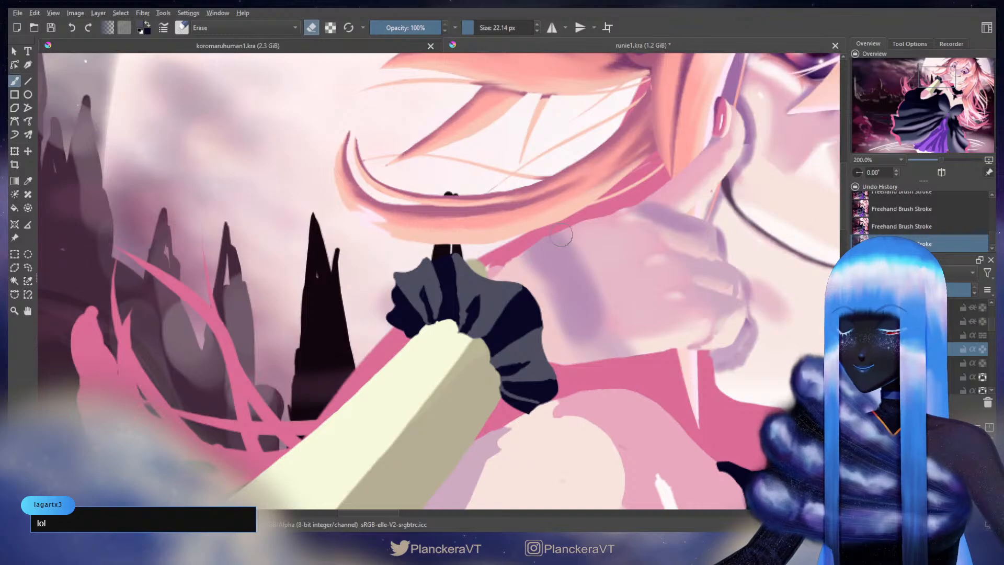
Refine the frill's inner edge where it meets the cream sleeve with small erasing and painting strokes
left_click_drag(561, 264, 560, 212)
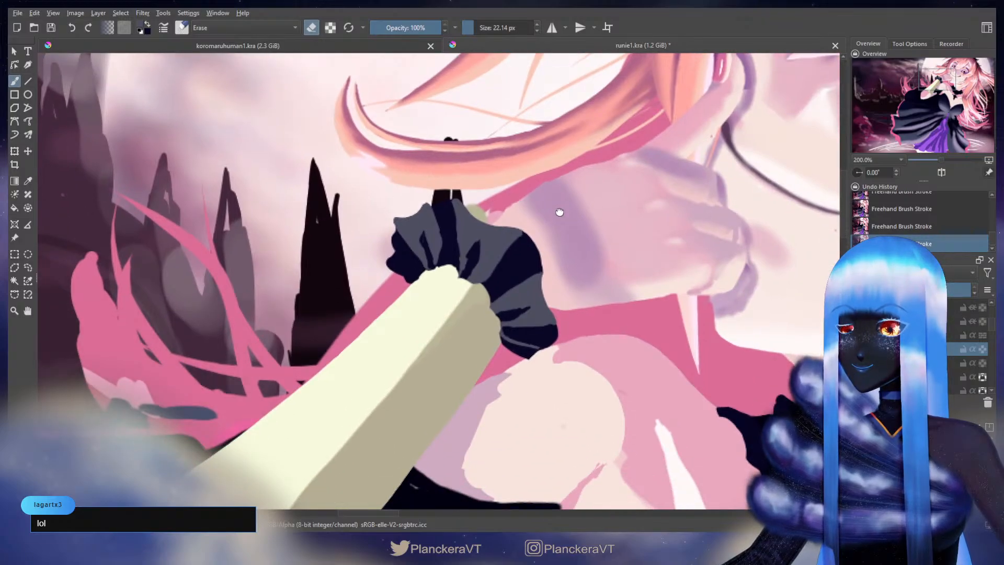
key("bracketleft")
key("bracketleft")
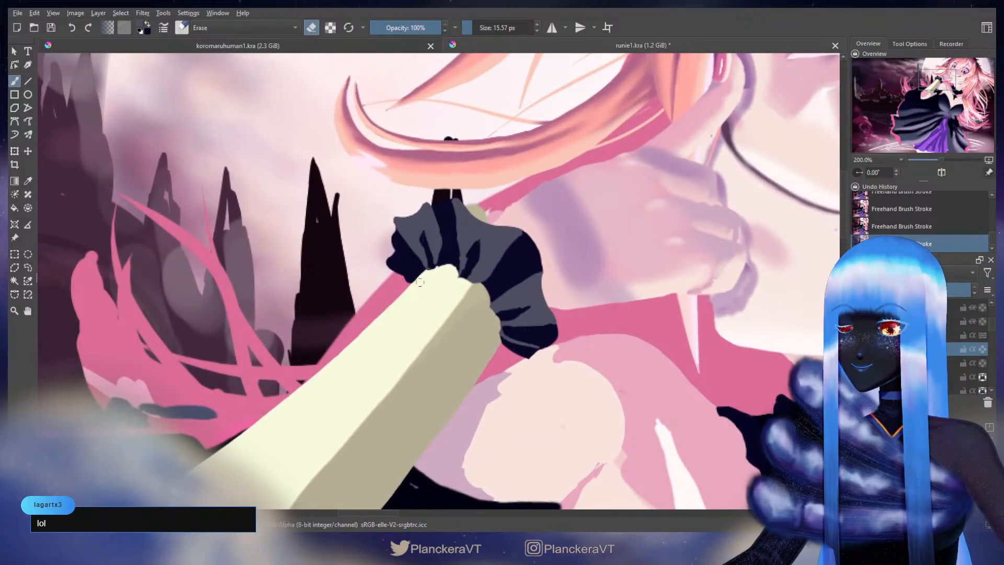
key("e")
key("bracketright")
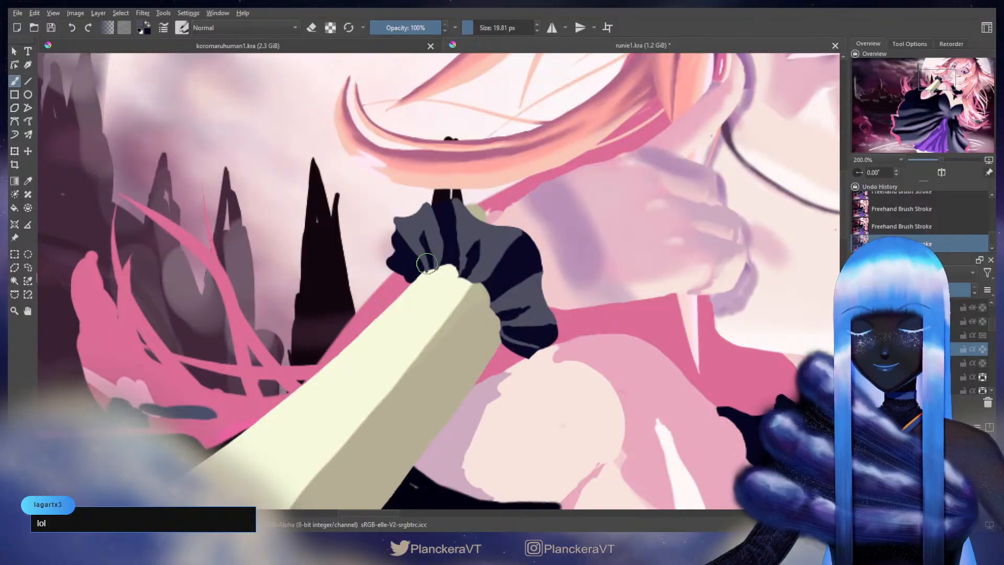
key("bracketright")
key("e")
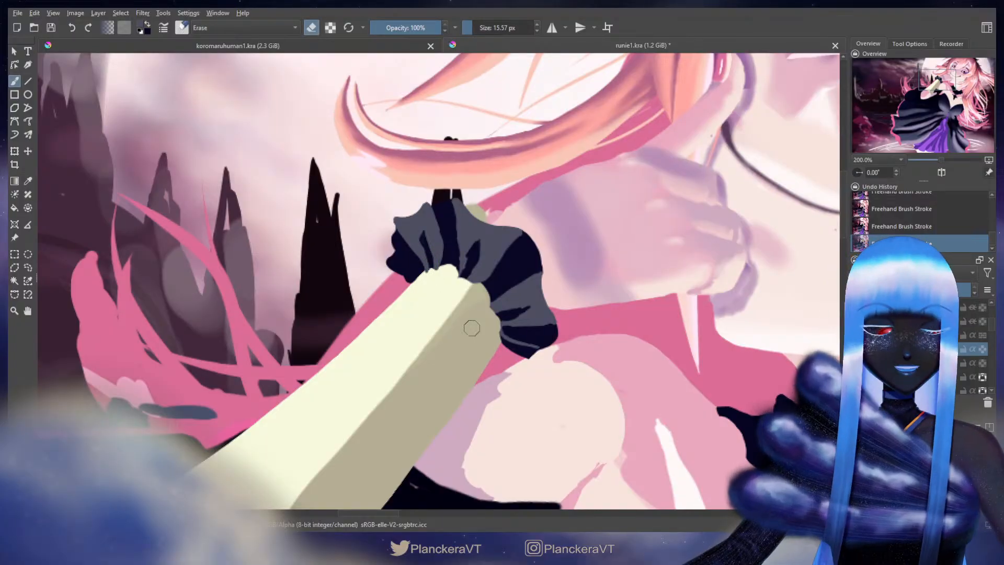
key("e")
key("bracketleft")
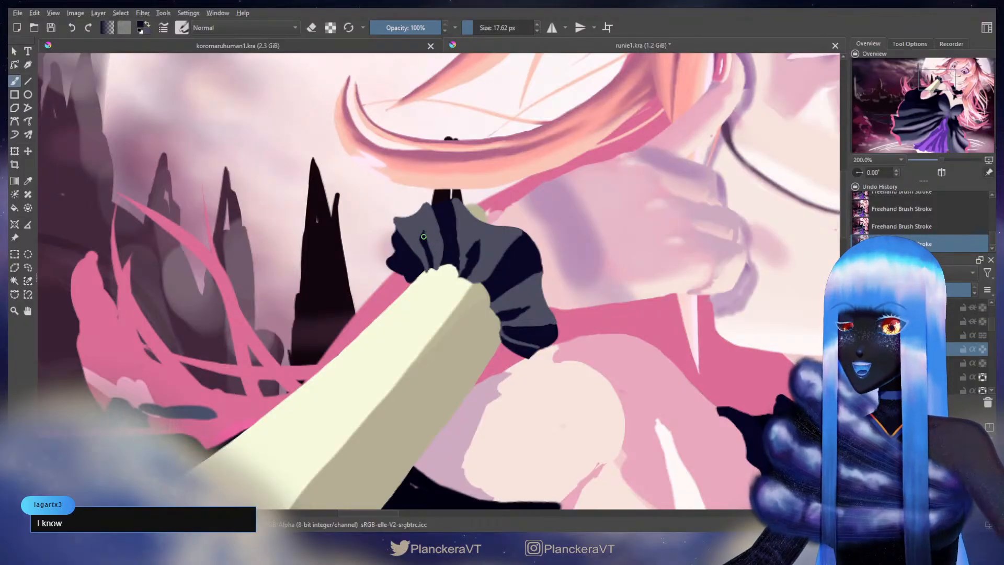
Reshape the narrow folds on the frill's left half, alternating between the dark navy and grey colours
left_click_drag(429, 249, 424, 233)
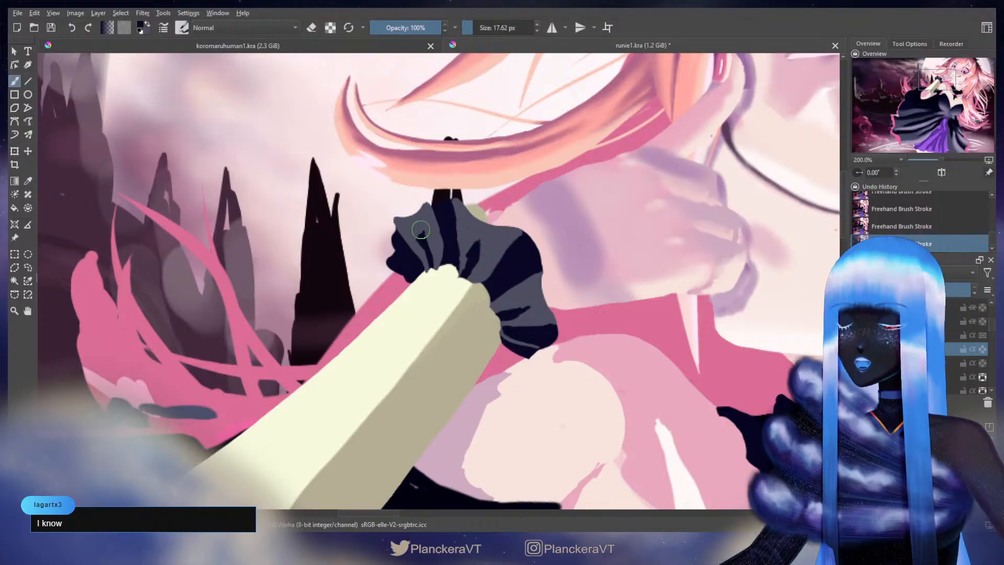
key("bracketleft")
key("x")
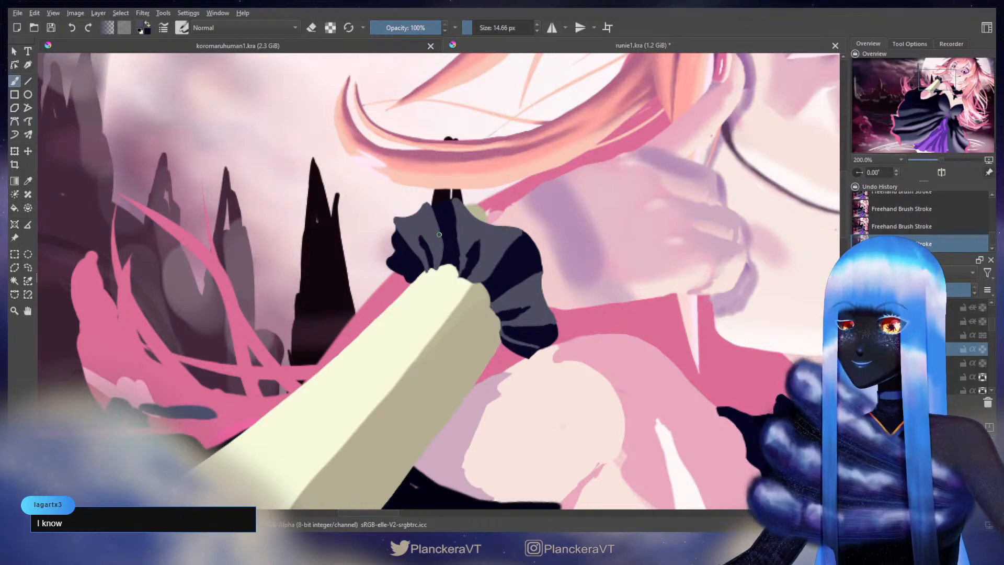
key("x")
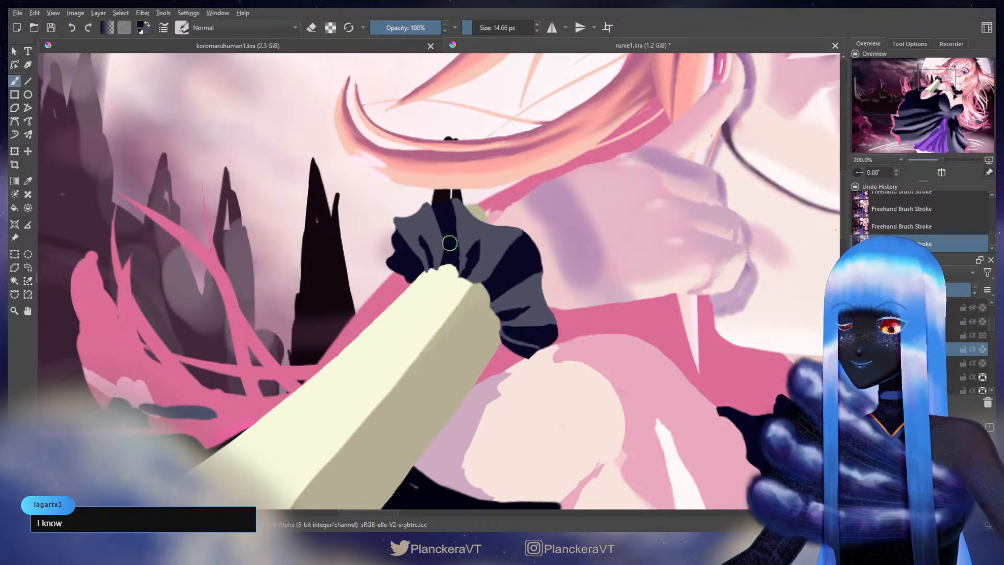
key("x")
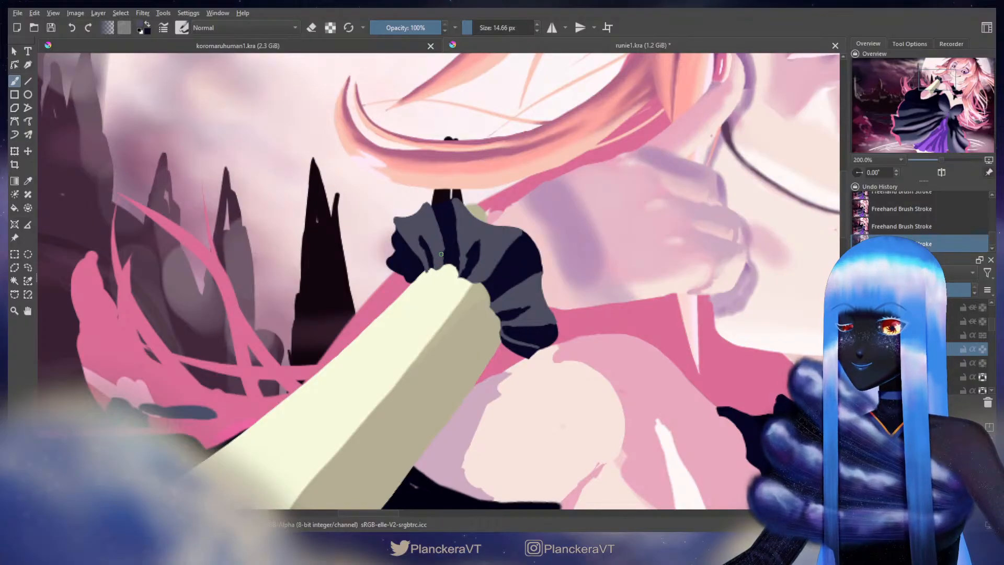
key("x")
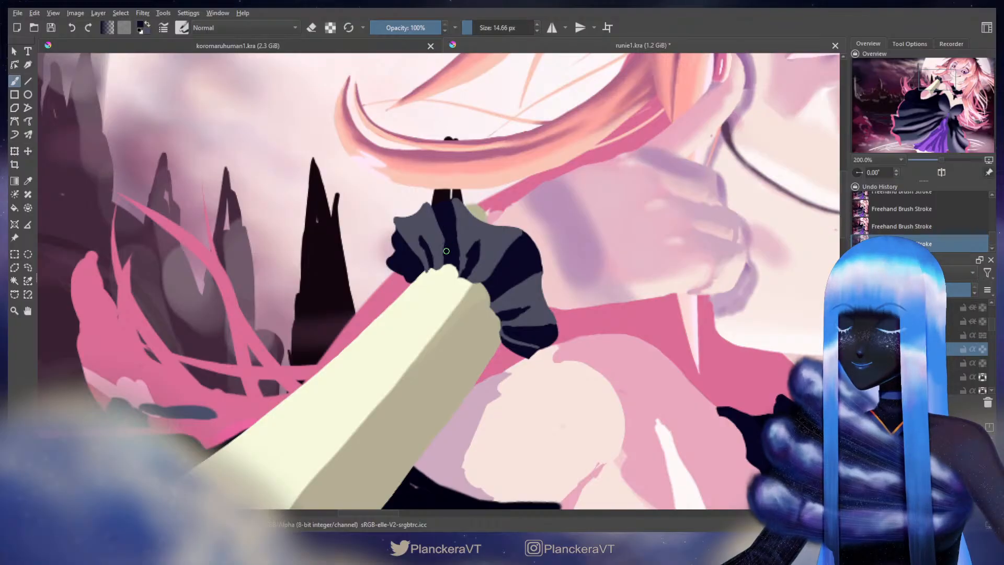
key("x")
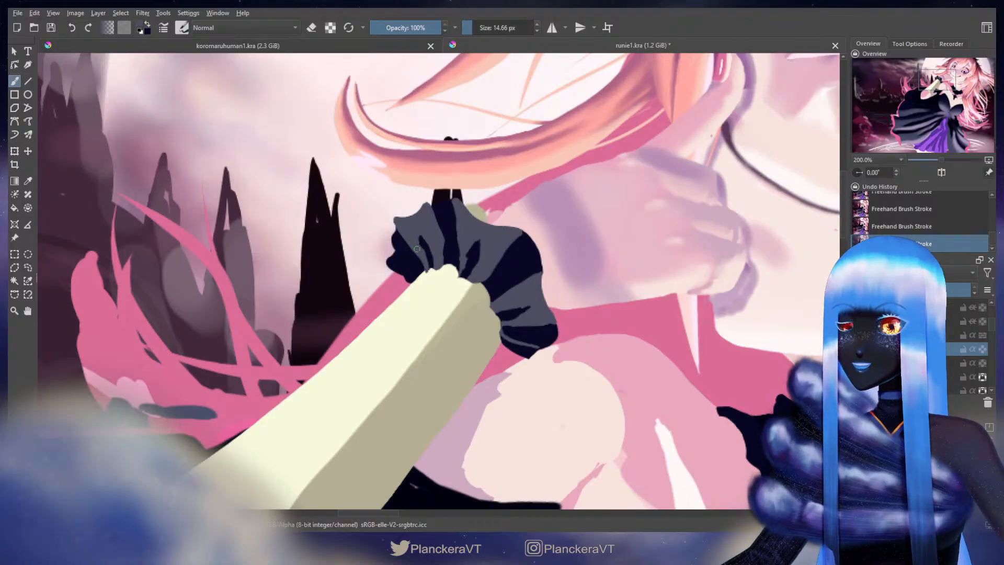
key("x")
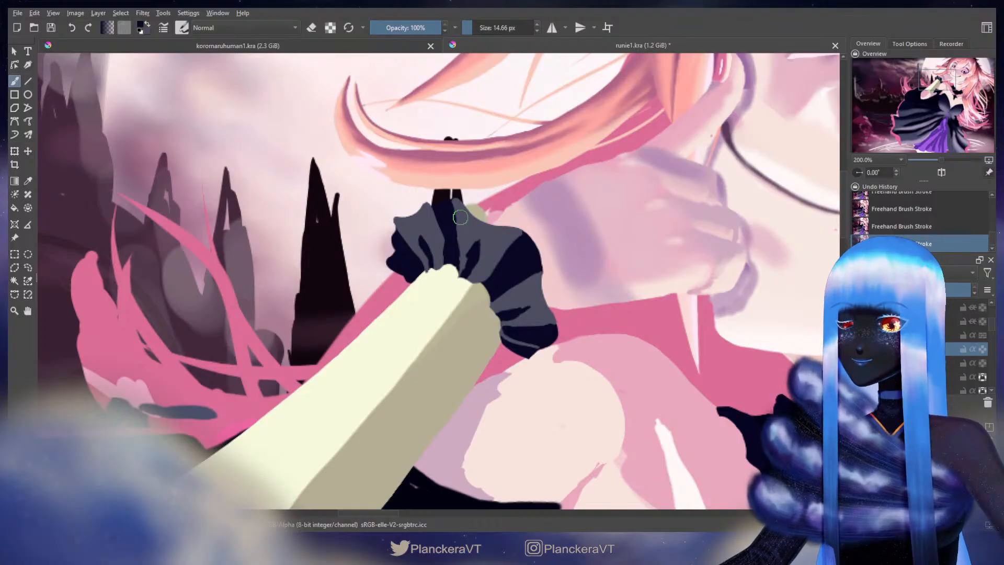
key("x")
key("bracketright")
left_click_drag(459, 207, 456, 208)
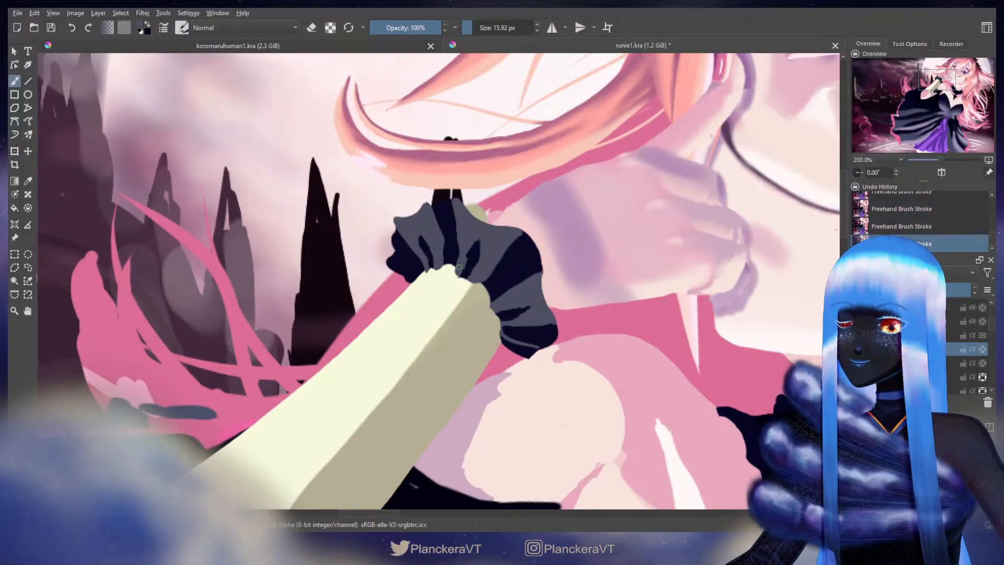
Undo a stray stroke and erase small notches along the frill's inner edge to scallop it against the sleeve
key("e")
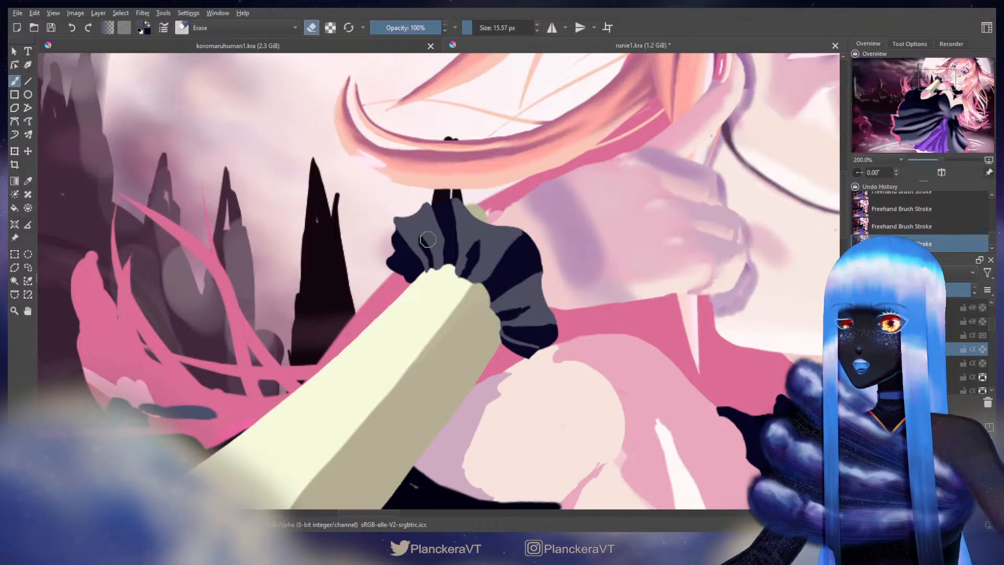
key("ctrl+z")
left_click_drag(461, 277, 459, 281)
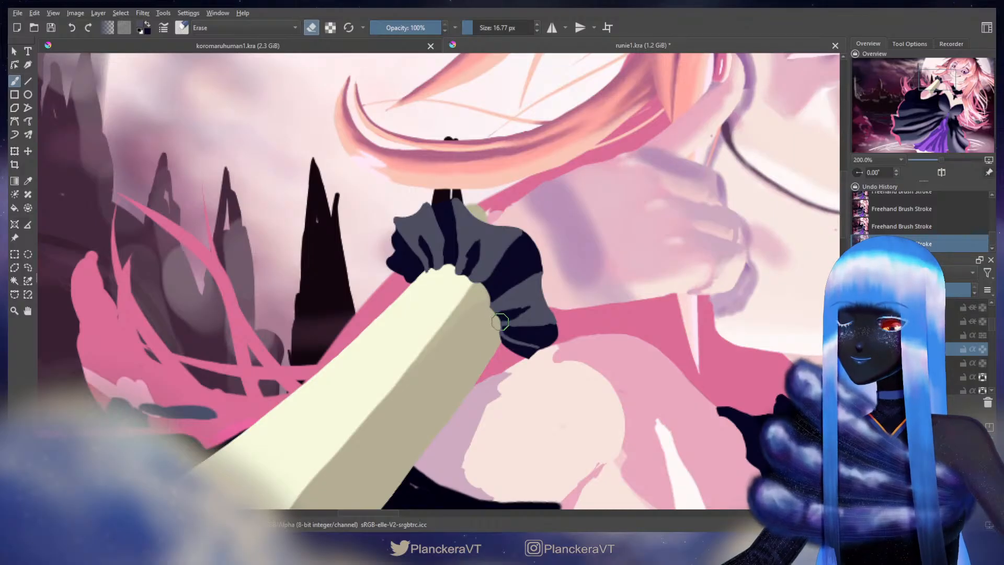
key("e")
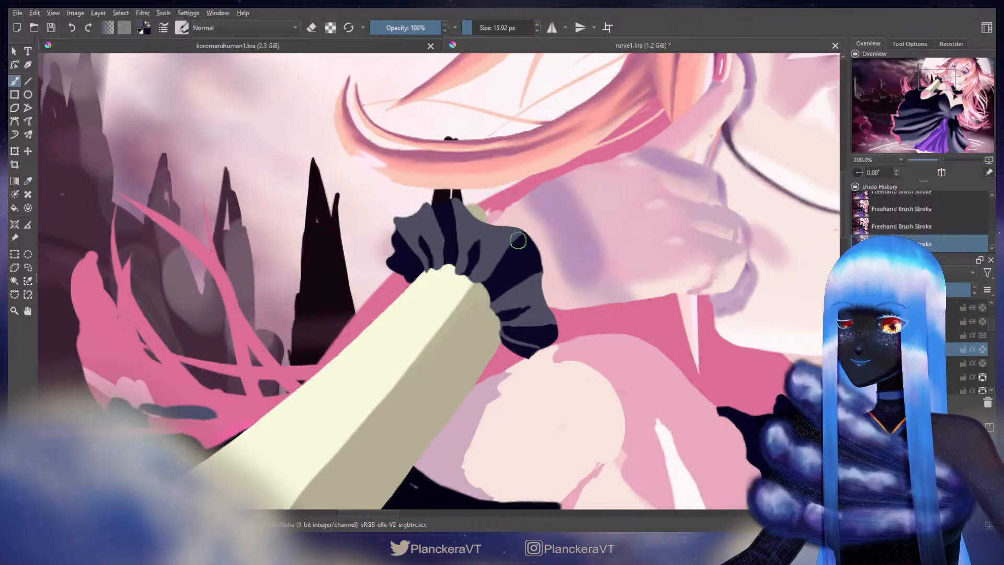
Touch up the wide folds on the frill's right side and erase along their inner edge beside the sleeve
left_click_drag(516, 256, 473, 209)
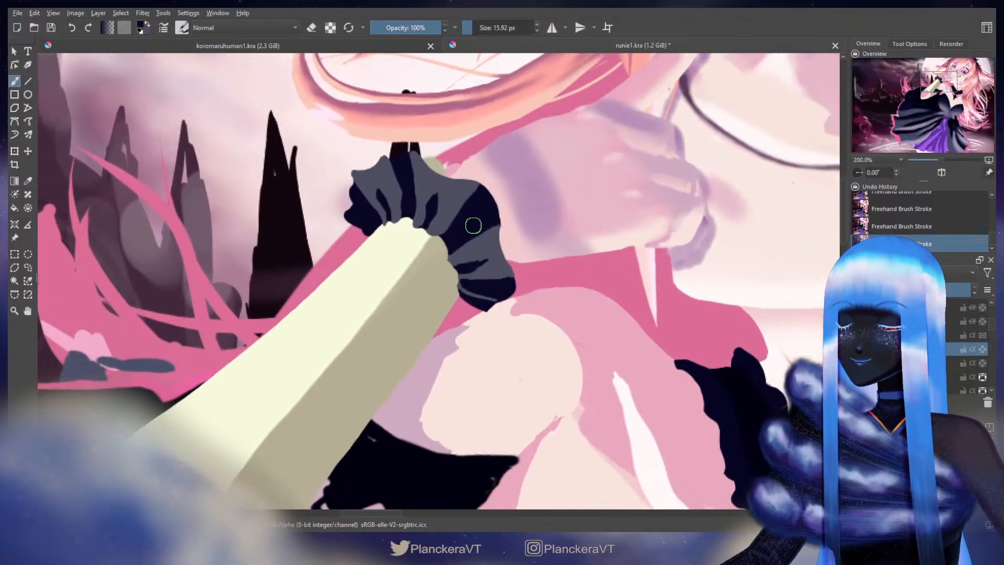
key("x")
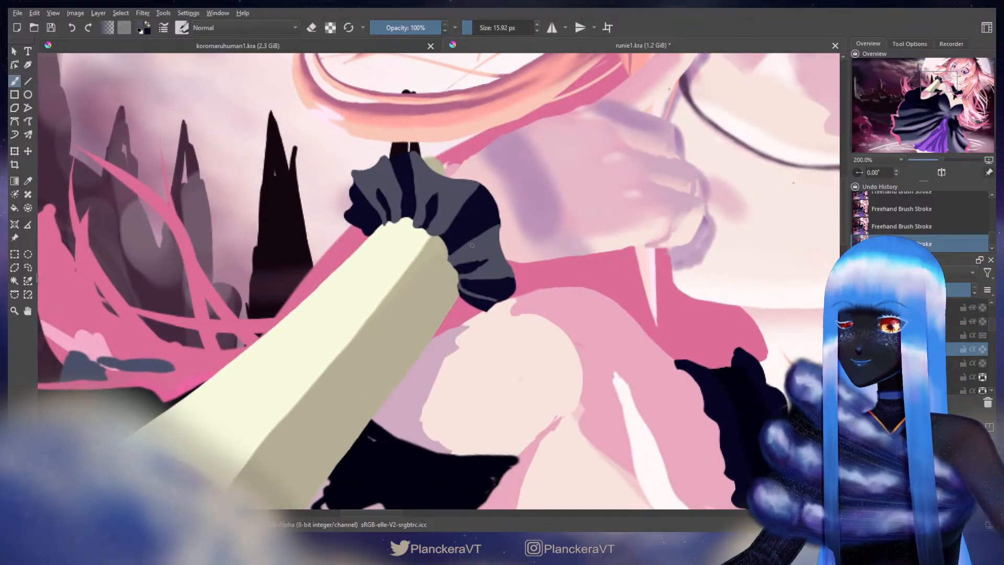
key("e")
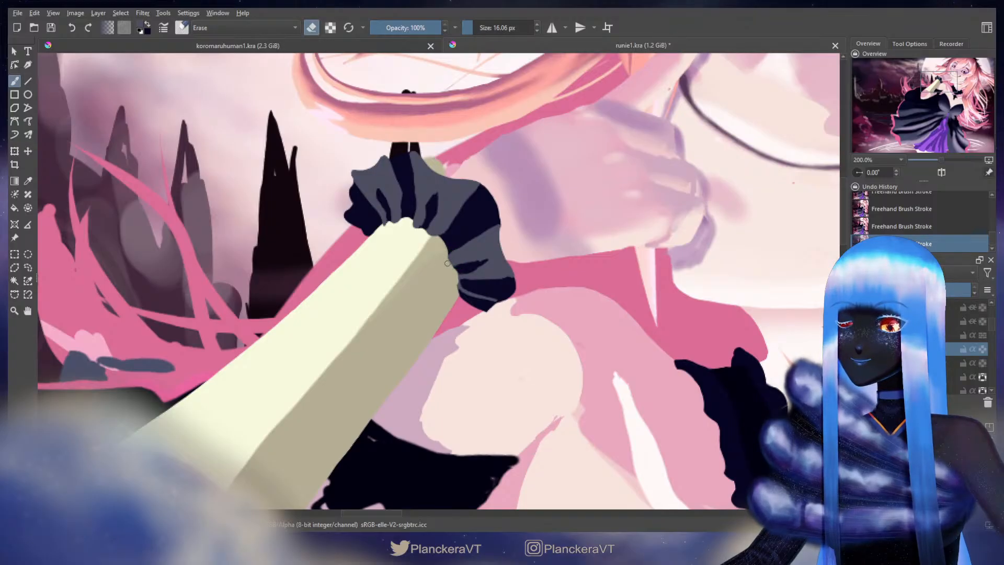
left_click_drag(456, 275, 457, 271)
key("e")
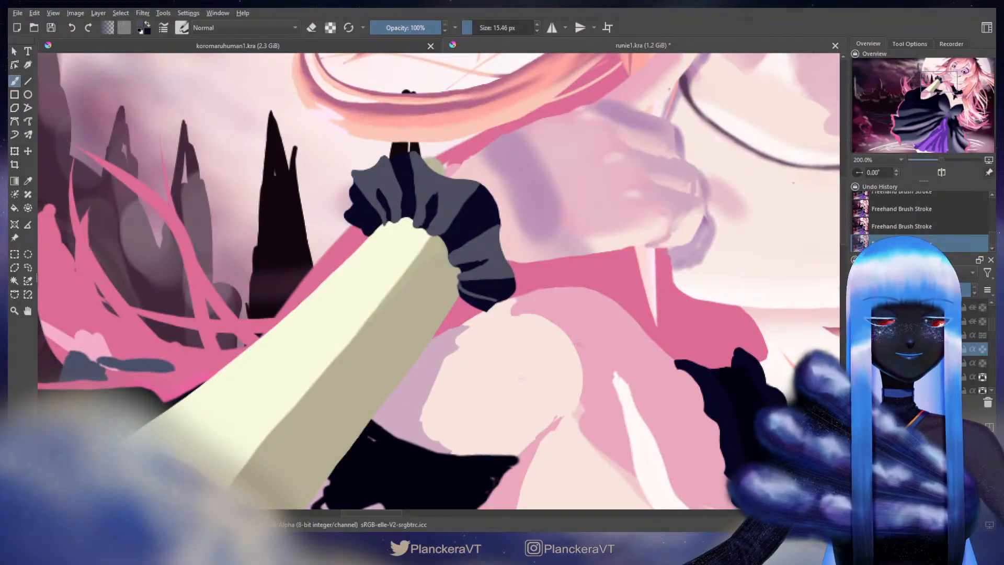
Lock the frill layer's transparency and try a larger brush on the folds, undoing the test stroke
key("slash")
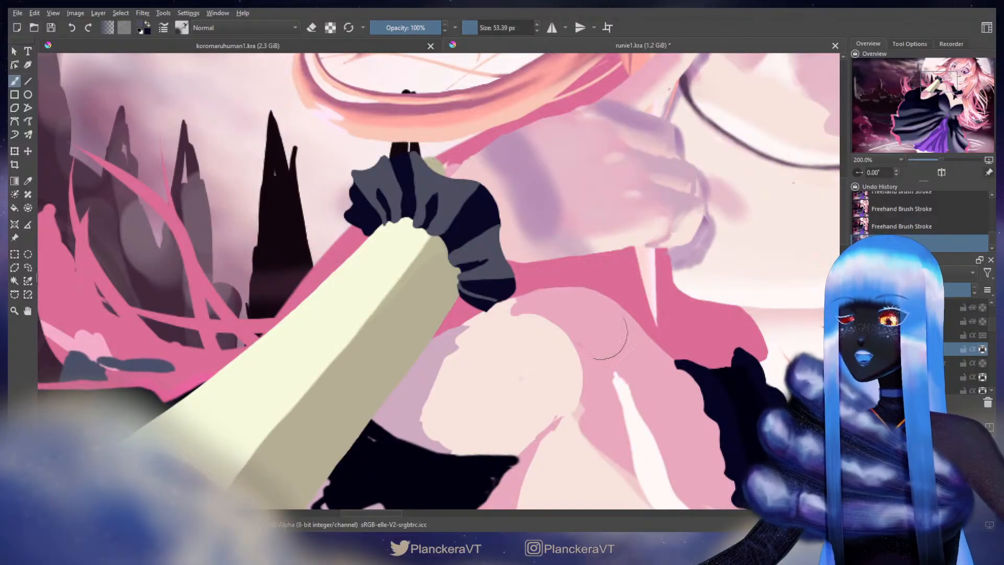
scroll(575, 297, "down", 2)
scroll(574, 304, "up", 2)
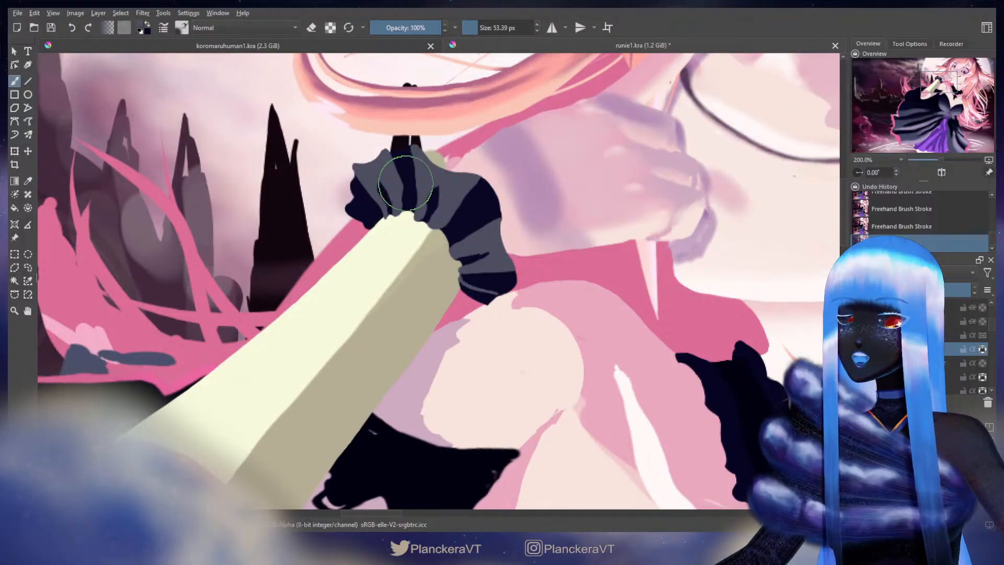
mouse_move(470, 204)
left_mouse_down()
mouse_move(439, 282)
mouse_move(412, 274)
mouse_move(431, 264)
mouse_move(399, 323)
left_mouse_up()
key("ctrl+z")
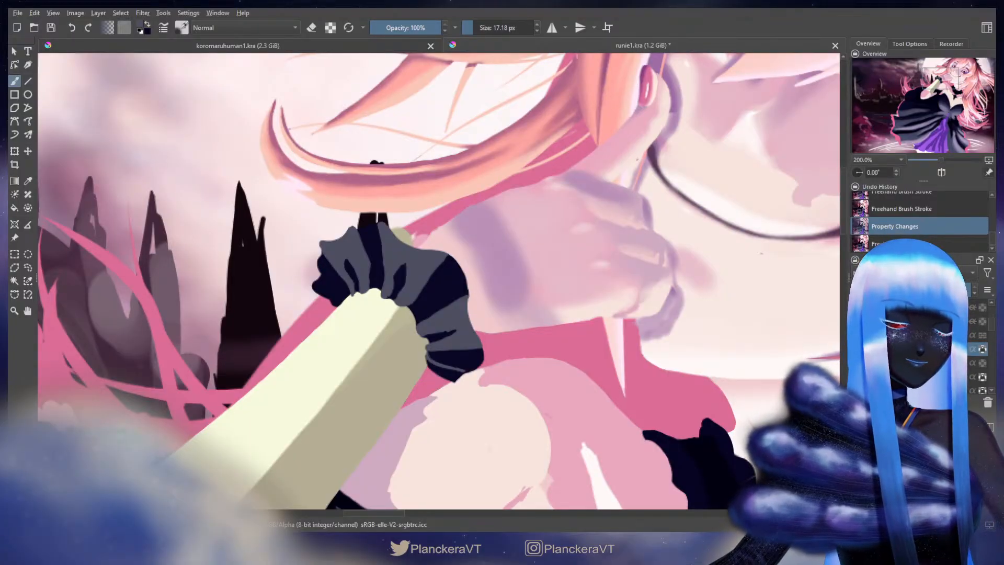
Switch to the flat elliptical brush, reduce its size, and blend the wide folds on the frill's right side
left_click(910, 471)
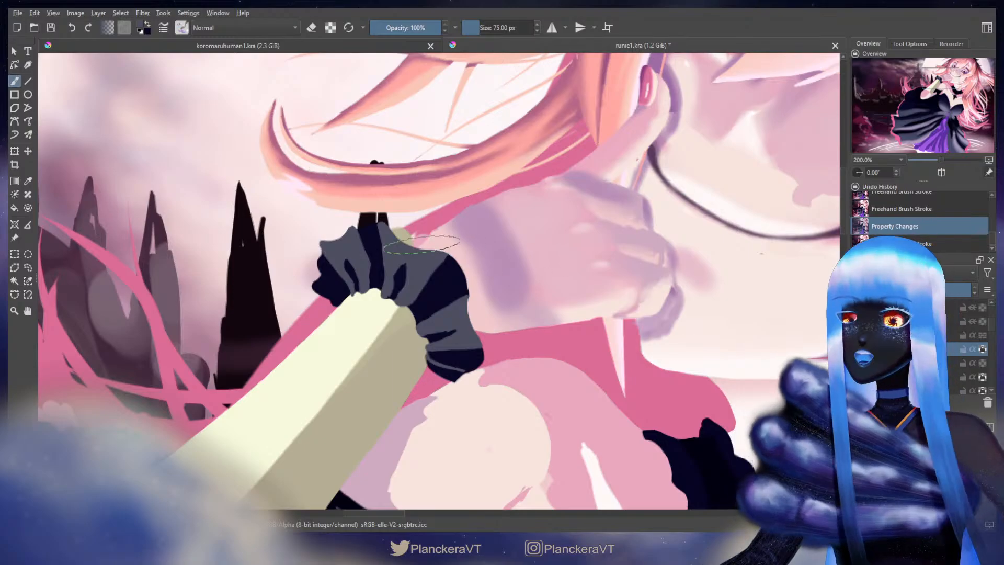
mouse_move(418, 286)
left_mouse_down("shift")
mouse_move(373, 285)
mouse_move(421, 290)
left_mouse_up("shift")
left_click_drag(421, 294, 435, 284)
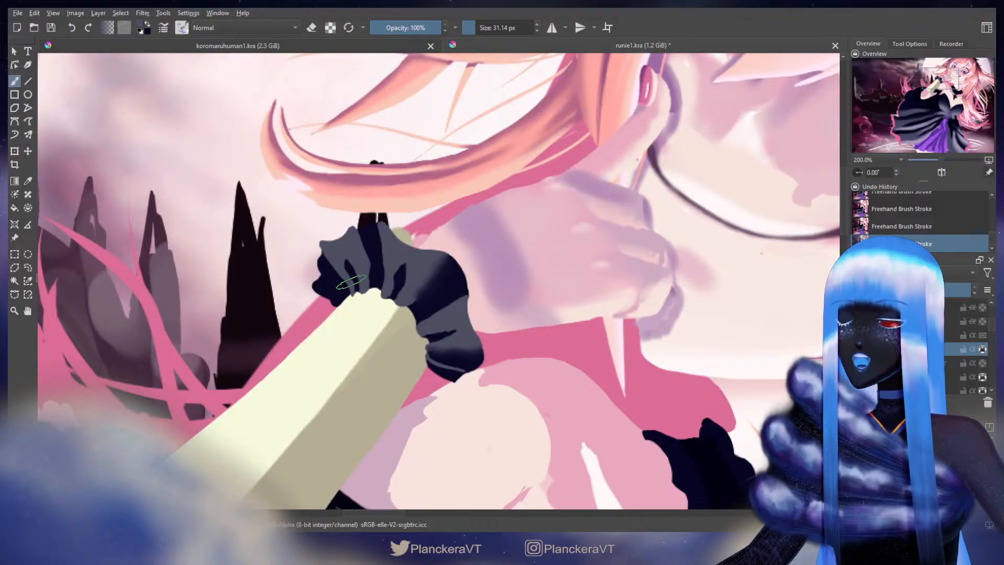
Soften the narrower folds in the middle and left of the frill with the brush sized about 15 to 22 px
key("bracketleft")
key("bracketleft")
key("bracketleft")
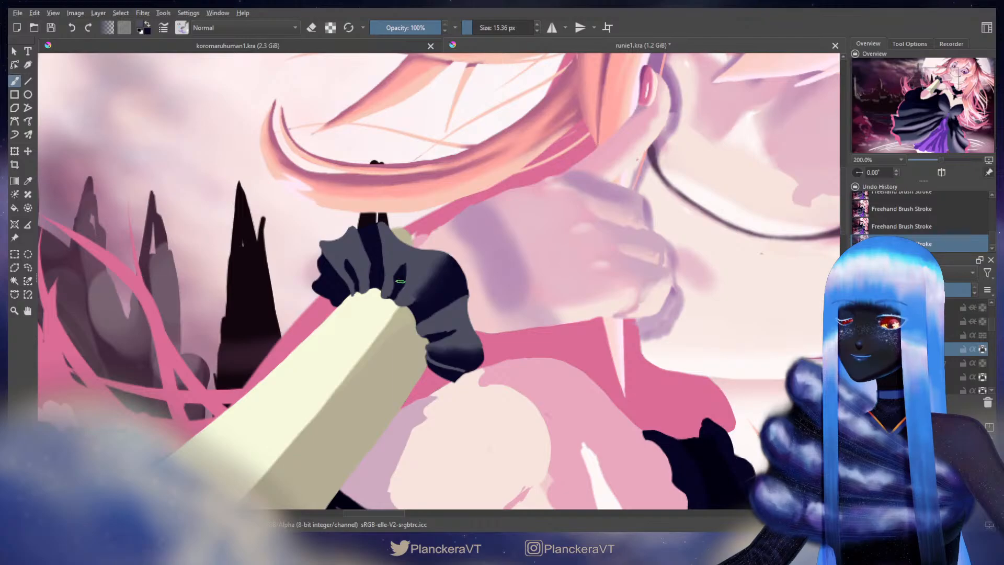
key("bracketright")
key("bracketright")
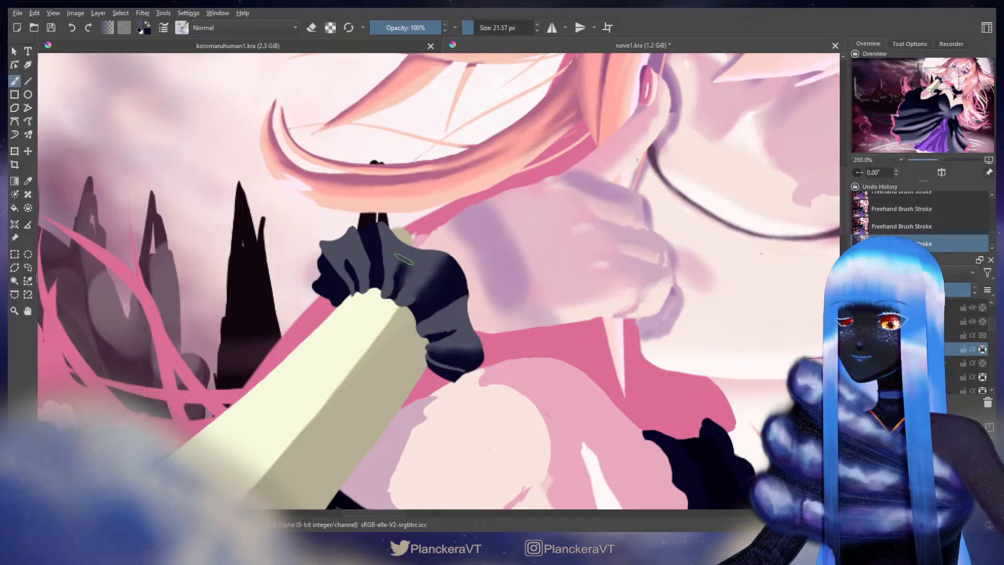
key("bracketleft")
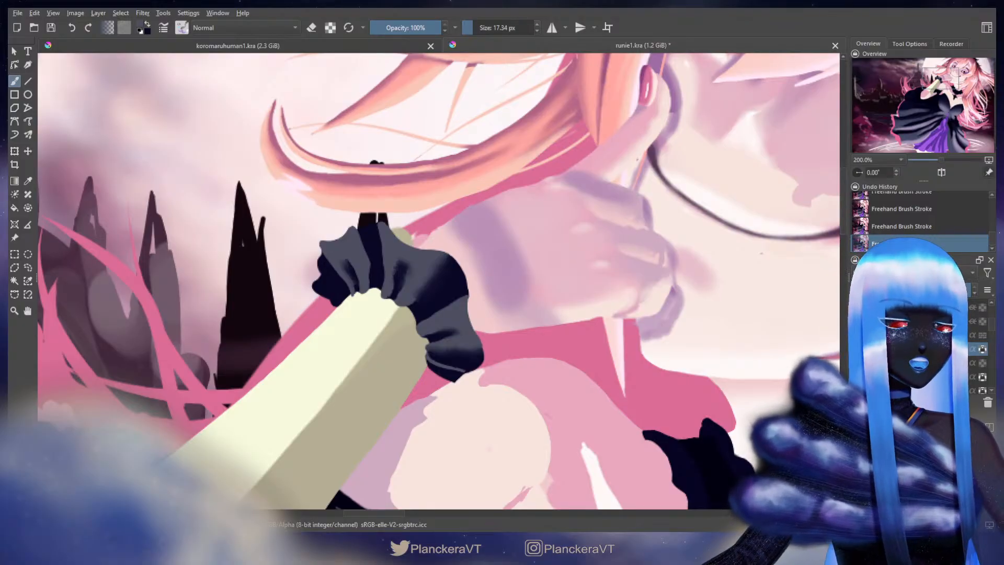
Switch brush presets and blend the wide folds on the frill's lower right side with the brush sized about 10 to 17 px
key("slash")
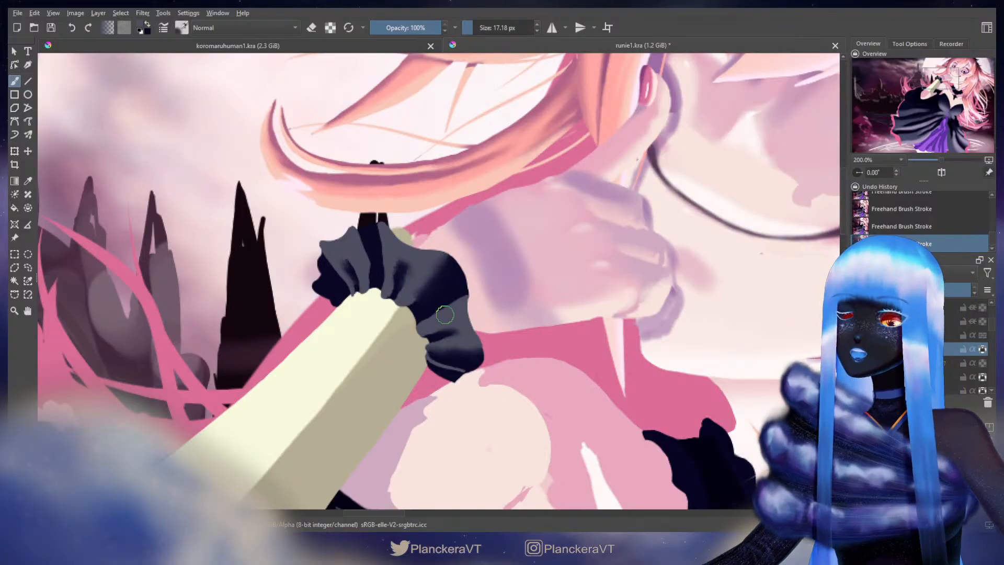
key("bracketleft")
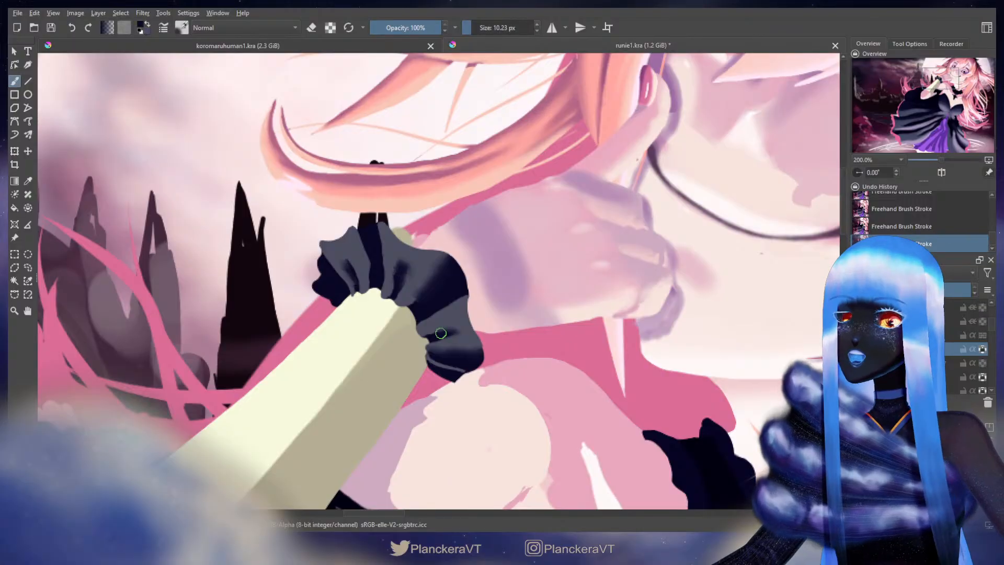
key("bracketleft")
key("bracketleft")
key("bracketleft")
key("bracketright")
key("bracketright")
key("bracketright")
key("bracketright")
key("bracketright")
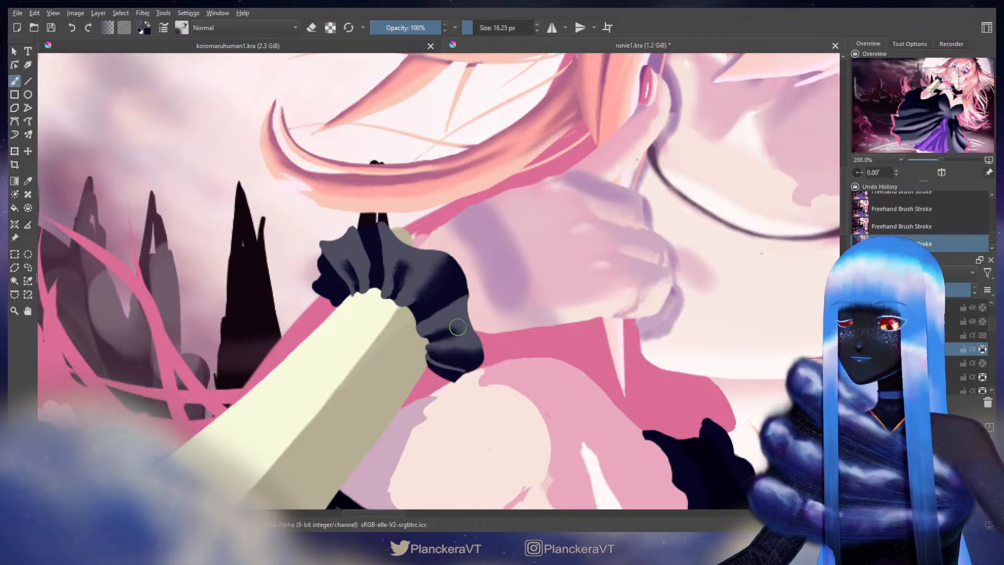
Shade and soften the lowest fold at the frill's right end with the brush sized about 13 to 22 px
key("bracketleft")
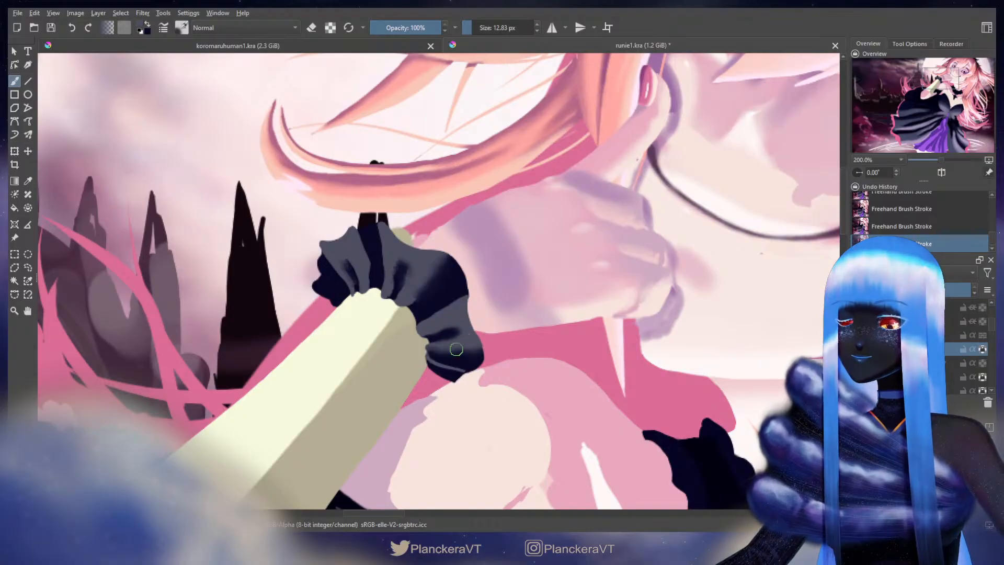
key("bracketright")
key("bracketright")
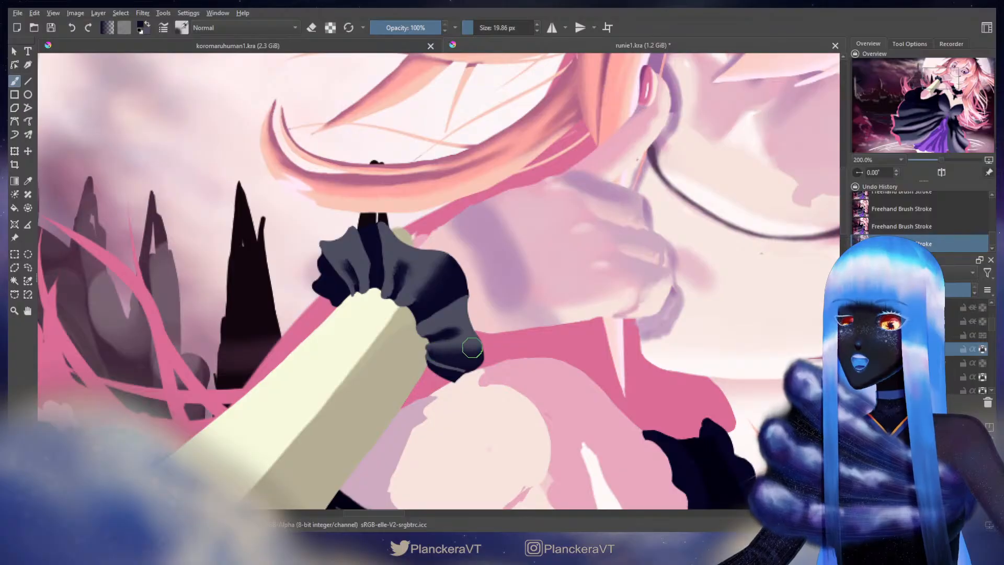
key("bracketleft")
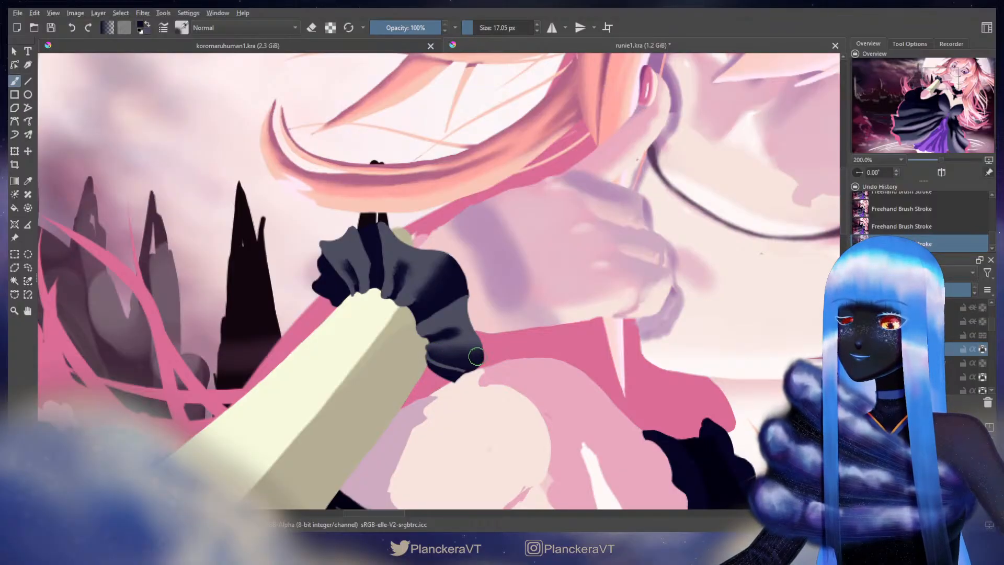
key("bracketright")
key("bracketright")
key("bracketright")
key("bracketright")
key("bracketleft")
key("bracketleft")
key("bracketleft")
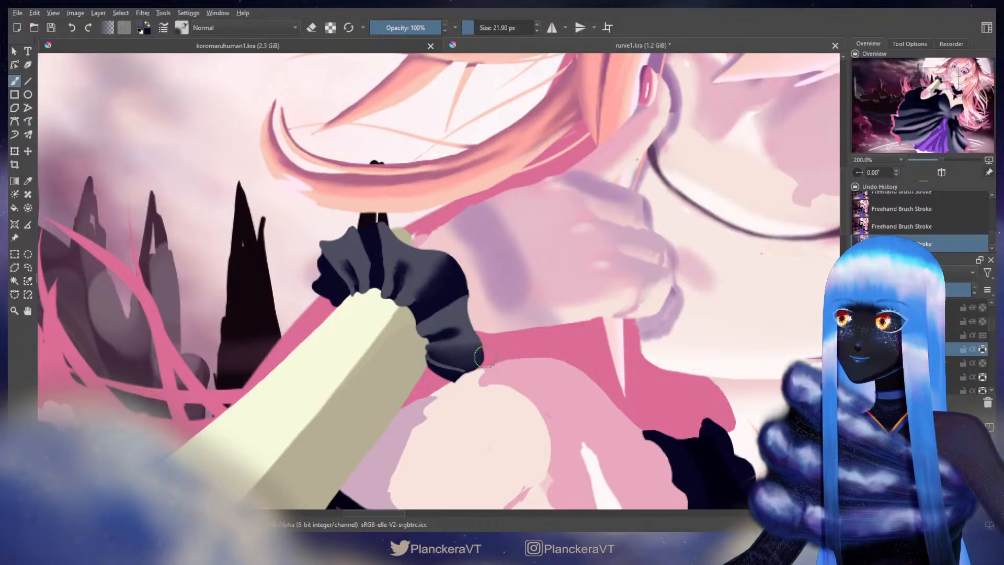
Undo and restore the last two brush strokes to compare the shading of the lowest fold
key("ctrl+z")
key("ctrl+z")
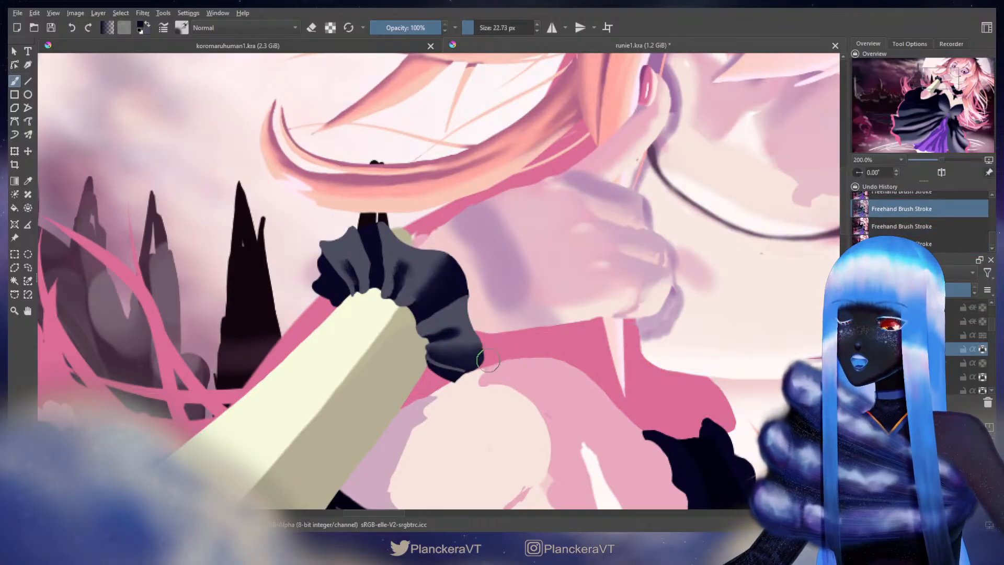
key("ctrl+shift+z")
key("ctrl+shift+z")
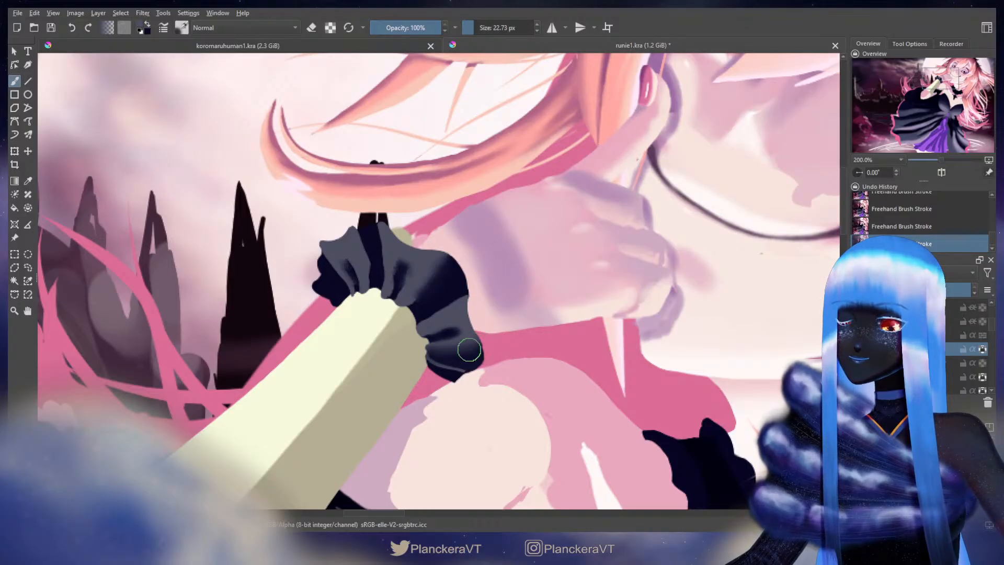
Blend the dark outer edge of the wide fold on the frill's right side, enlarging the brush from about 14 to 27 px
key("bracketleft")
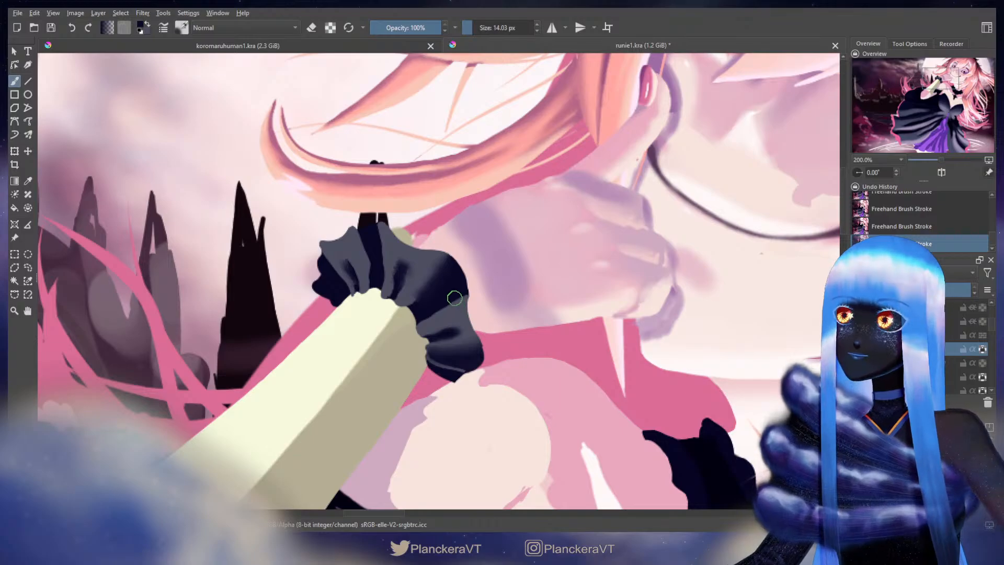
key("bracketleft")
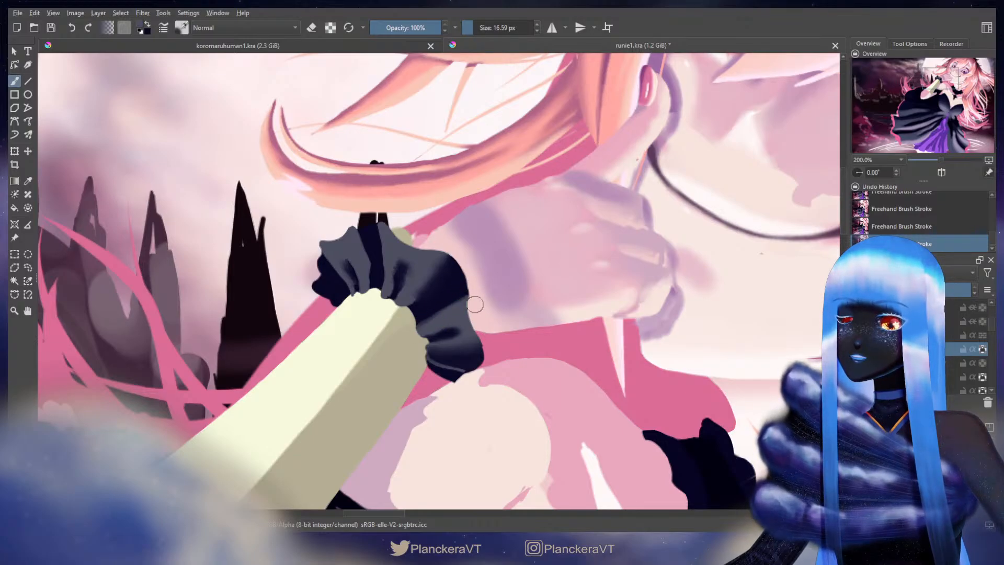
key("bracketleft")
key("bracketleft")
key("bracketright")
key("bracketright")
key("bracketright")
key("bracketright")
key("bracketright")
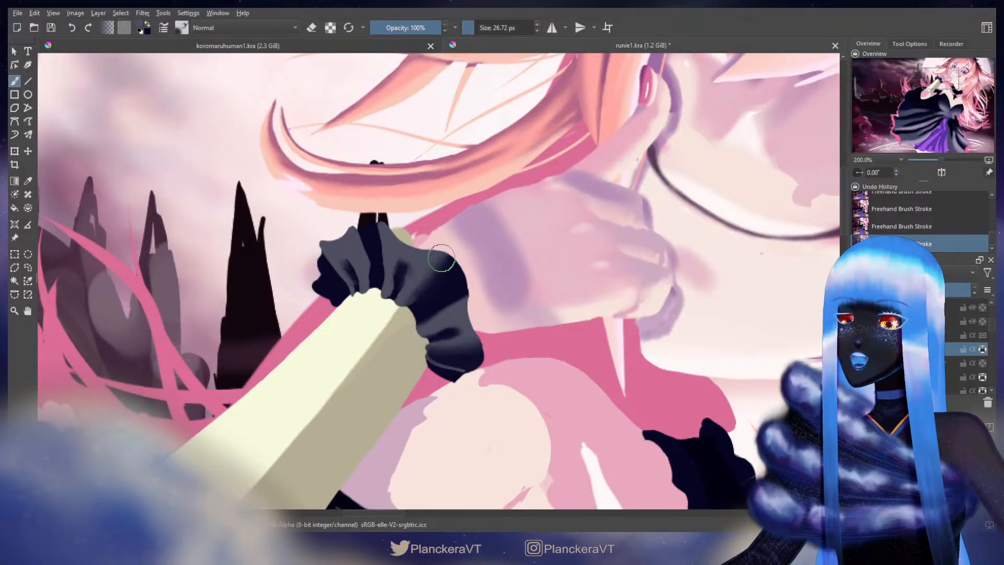
Refine the highlight and dark crease of the frill's upper-right fold with the brush reduced to about 10 px and raised to 15 px
key("bracketright")
key("bracketright")
key("bracketleft")
key("bracketleft")
key("bracketleft")
key("bracketleft")
key("bracketleft")
key("bracketleft")
key("bracketleft")
key("bracketleft")
key("bracketleft")
key("bracketleft")
key("bracketleft")
key("bracketleft")
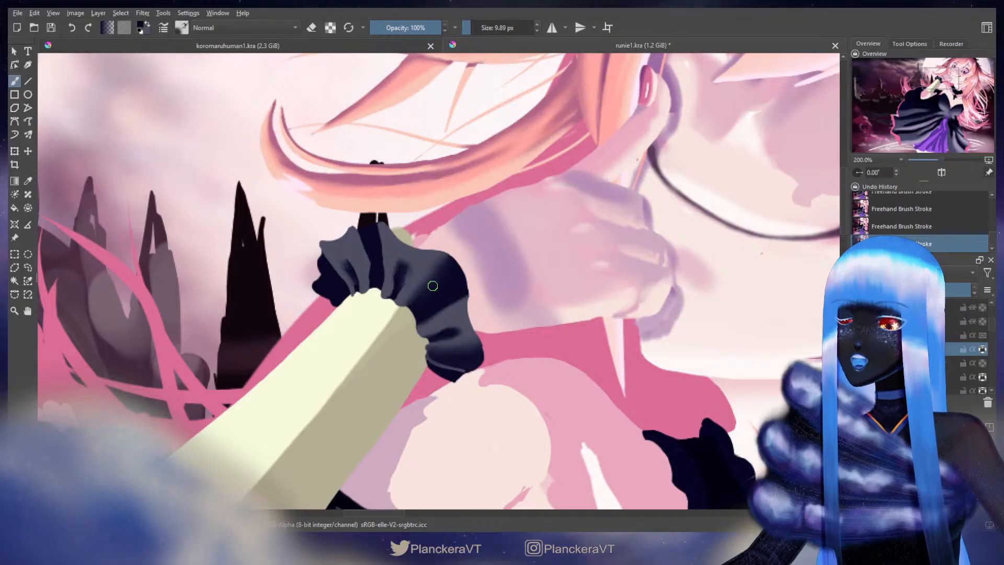
key("bracketright")
key("bracketright")
key("bracketright")
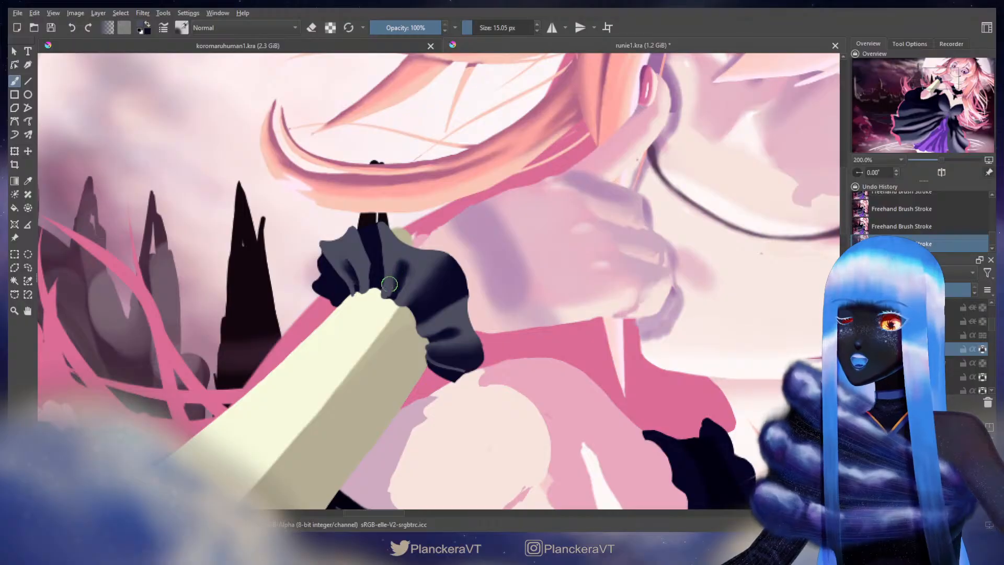
Rework the narrow dark crease right of the frill's middle, alternating dark and light colours with the brush at about 10 to 15 px
key("x")
key("x")
key("bracketleft")
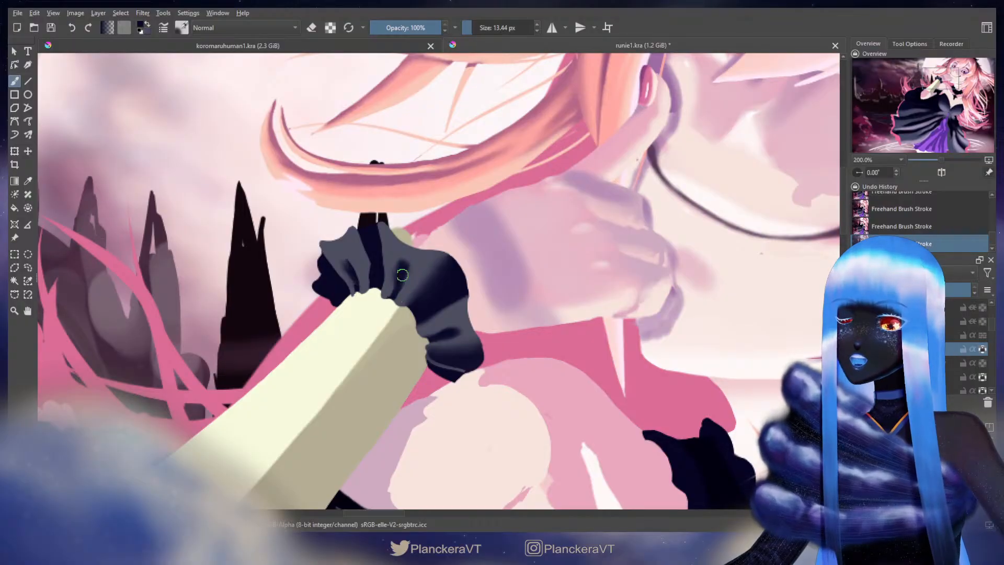
key("x")
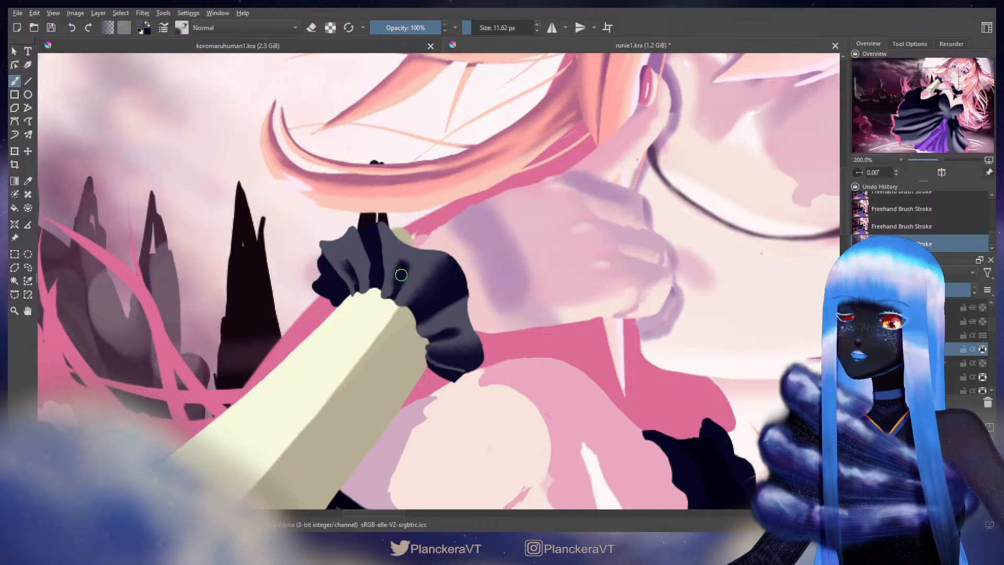
key("bracketright")
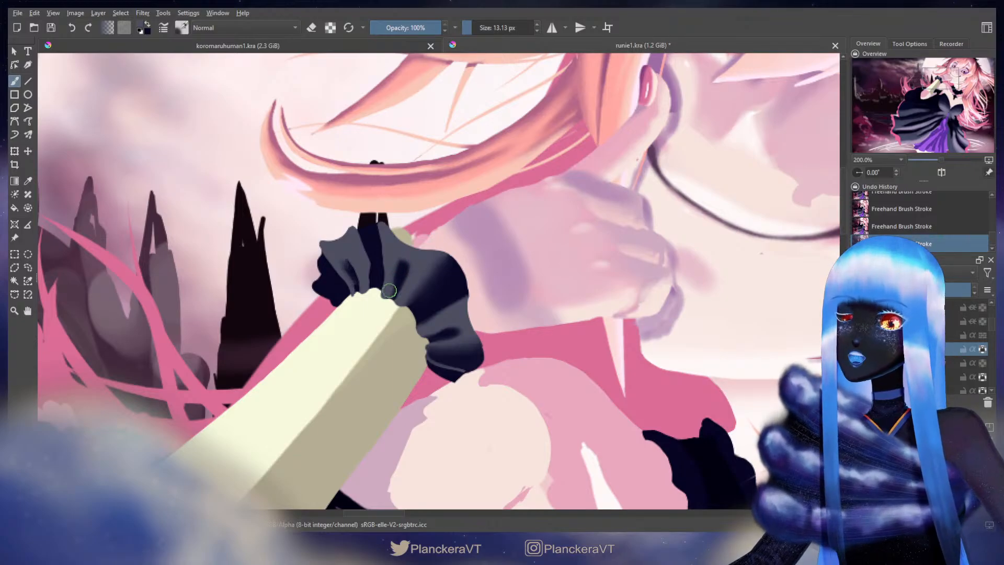
key("x")
key("bracketleft")
key("bracketleft")
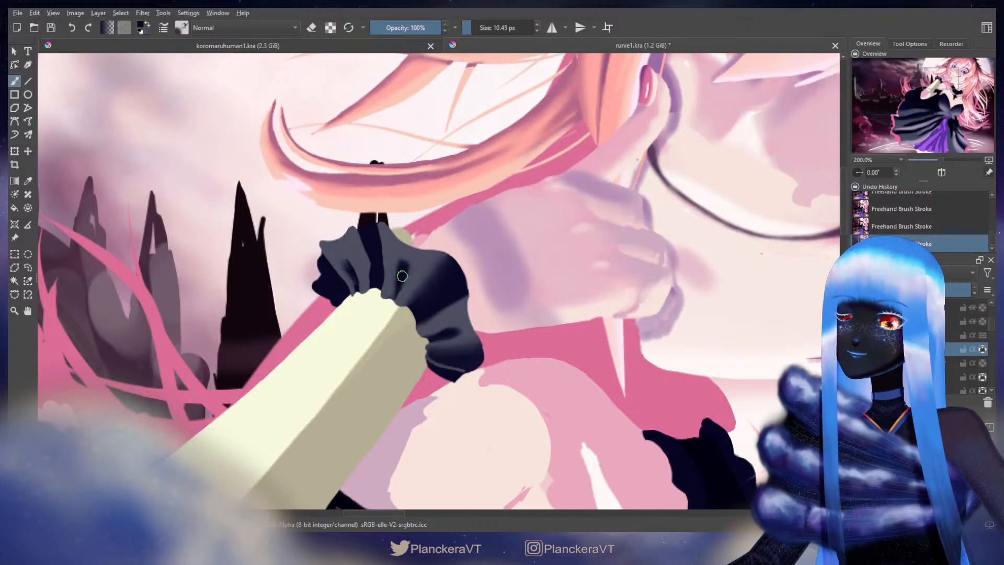
Soften the upper end of the narrow middle crease with the lighter colour and the brush enlarged to about 29 px
key("x")
key("bracketright")
key("bracketright")
key("bracketright")
key("bracketright")
key("bracketright")
key("bracketright")
key("bracketright")
key("bracketright")
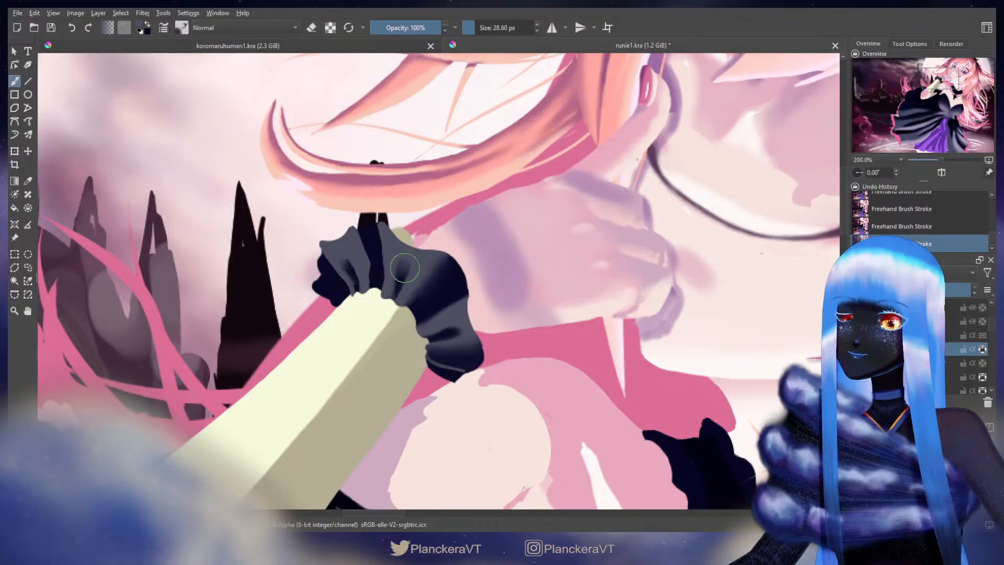
key("x")
key("x")
key("bracketleft")
key("bracketleft")
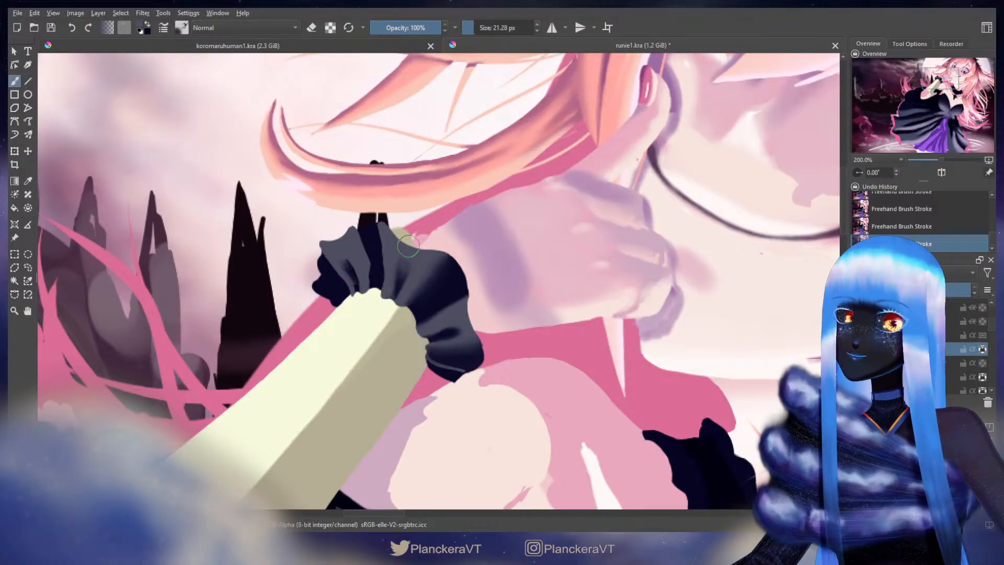
Repaint the lower part of the middle crease beside the sleeve with the brush sized about 10 to 17 px
key("bracketleft")
key("bracketleft")
key("bracketleft")
key("bracketleft")
key("bracketleft")
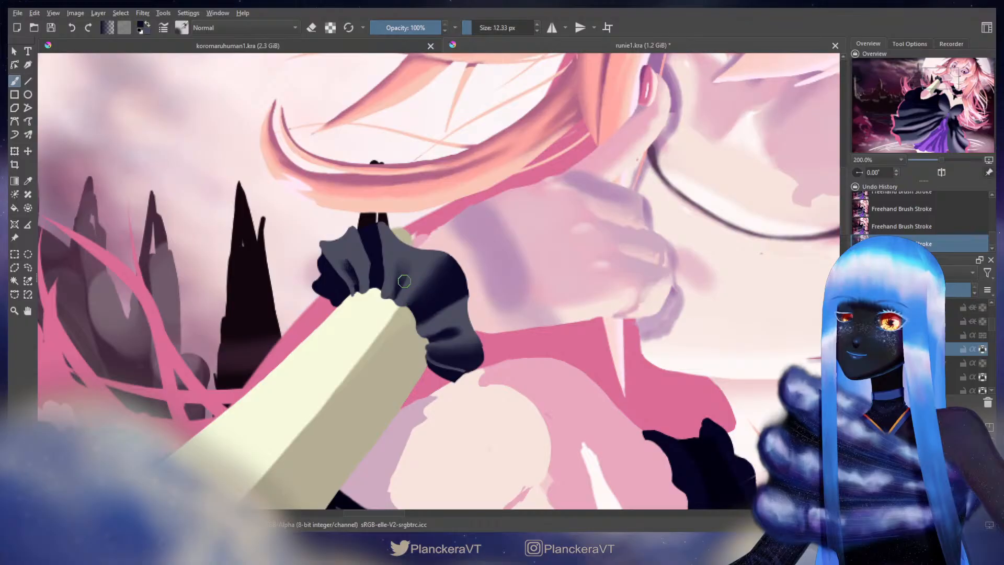
key("bracketright")
key("bracketright")
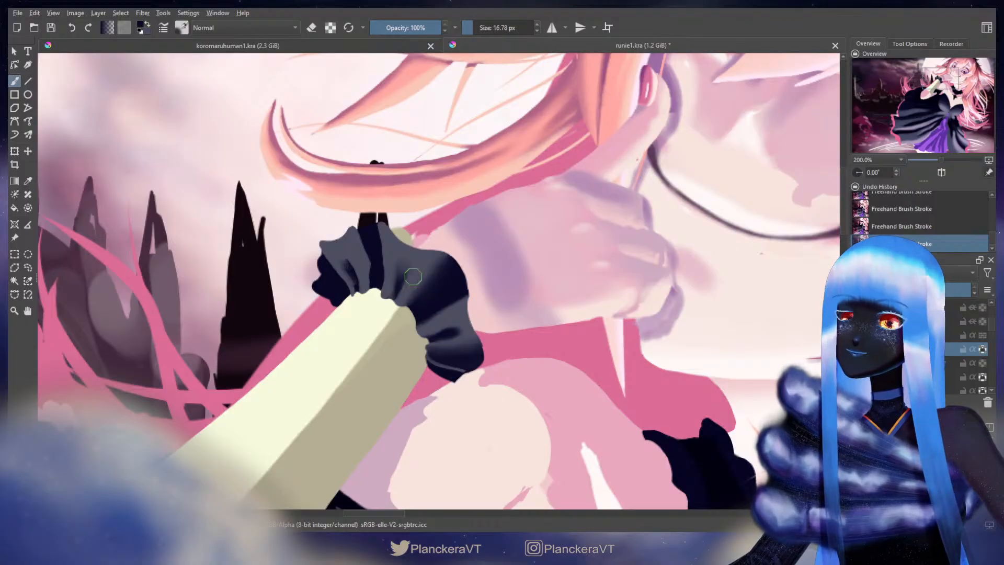
key("bracketleft")
key("bracketleft")
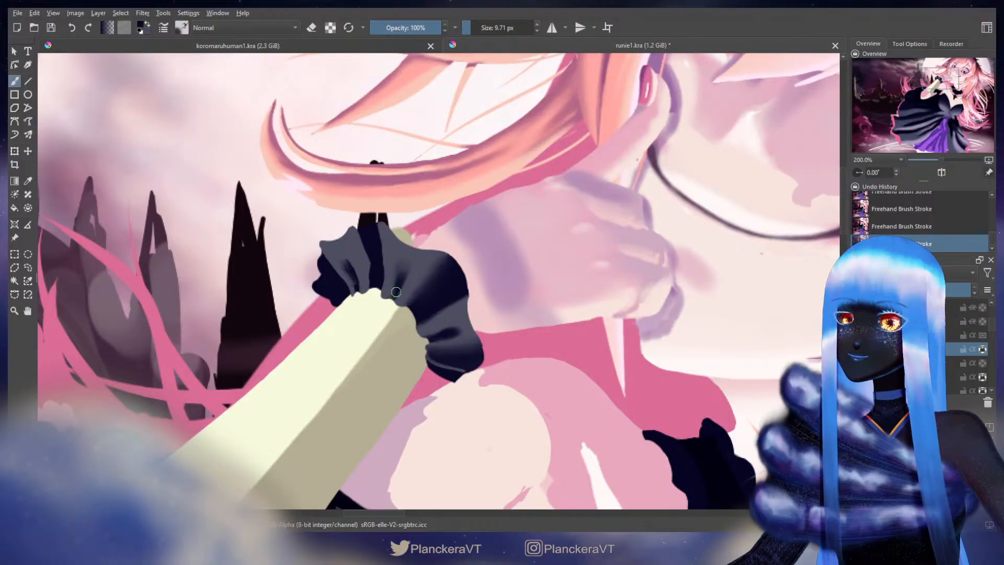
Smooth the frill's middle folds with the brush at about 21 px, reducing it to 15 px near the sleeve opening
key("bracketright")
key("bracketright")
key("bracketright")
key("bracketright")
key("bracketright")
key("bracketright")
key("bracketright")
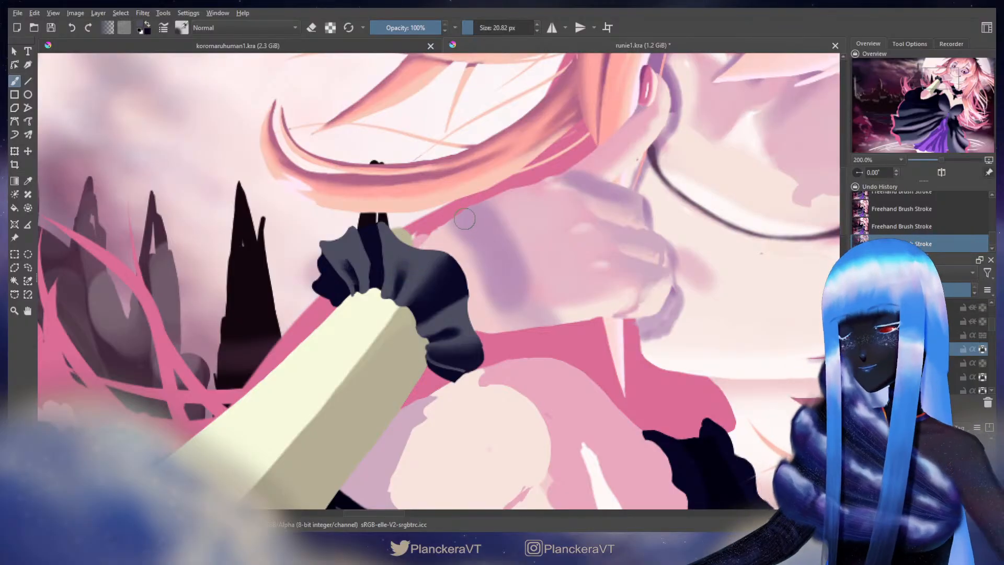
key("bracketleft")
key("bracketleft")
key("bracketleft")
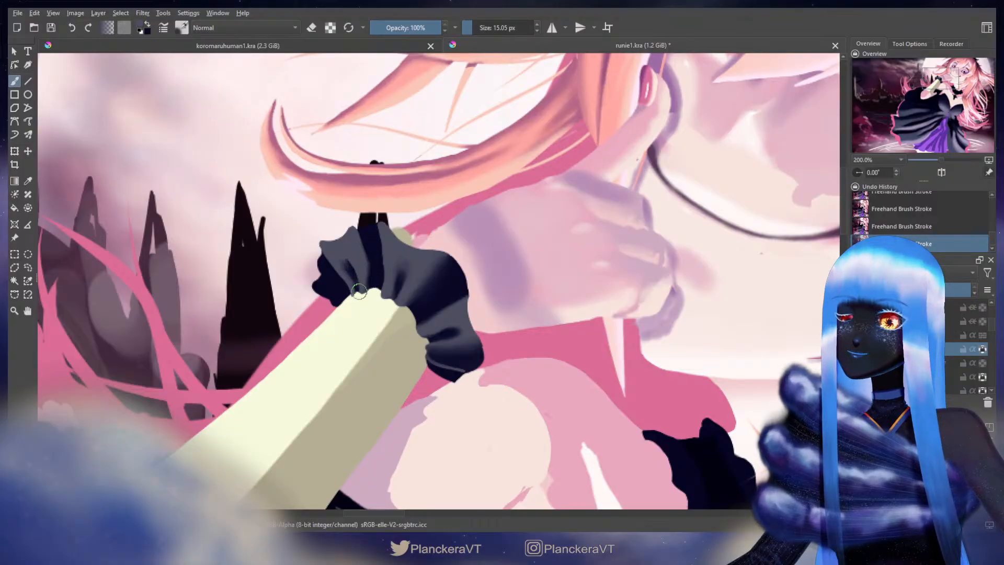
Refine the narrow creases on the frill's left side, alternating dark and light colours with the brush at about 10 to 14 px
key("bracketleft")
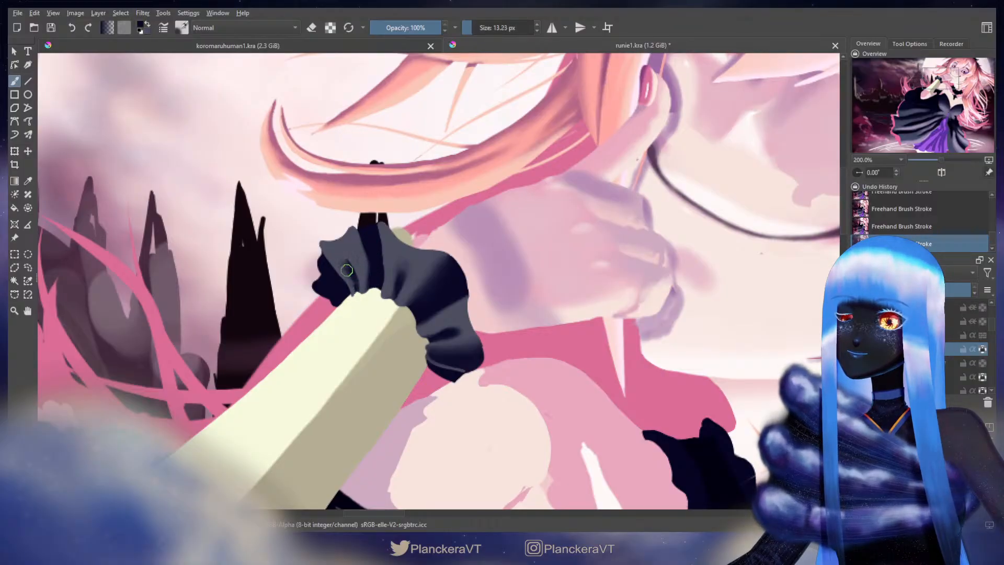
key("x")
key("bracketright")
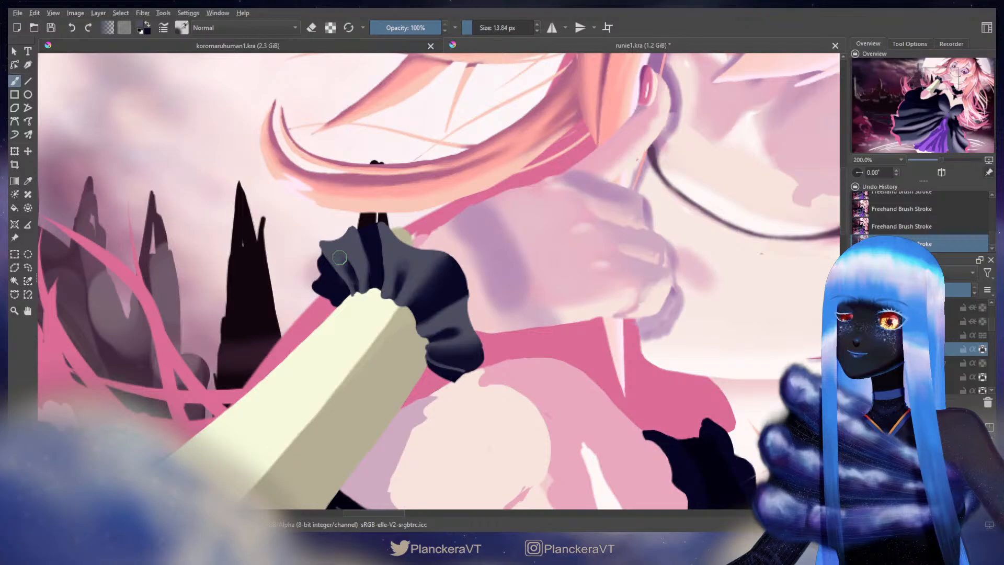
key("x")
key("bracketleft")
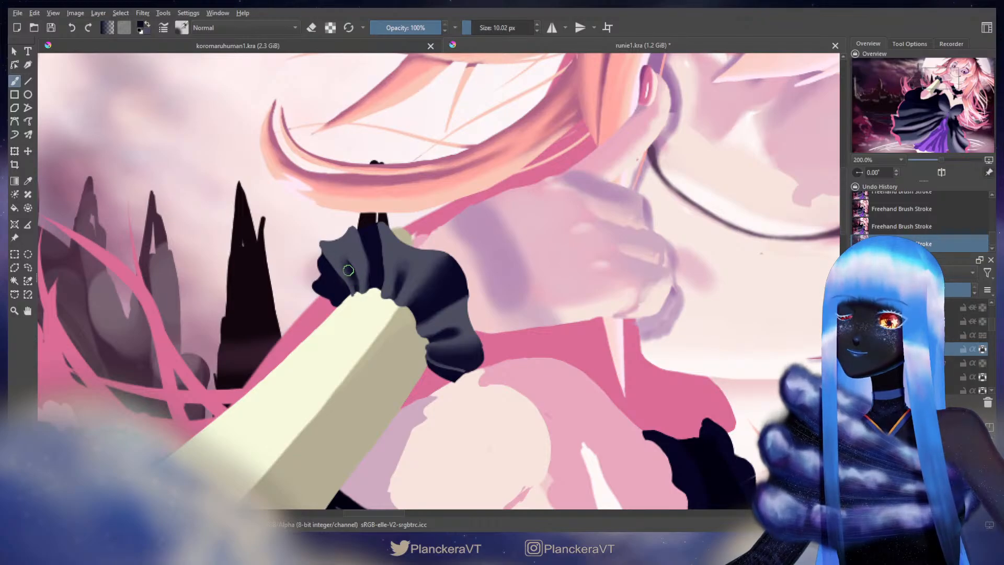
key("x")
key("bracketright")
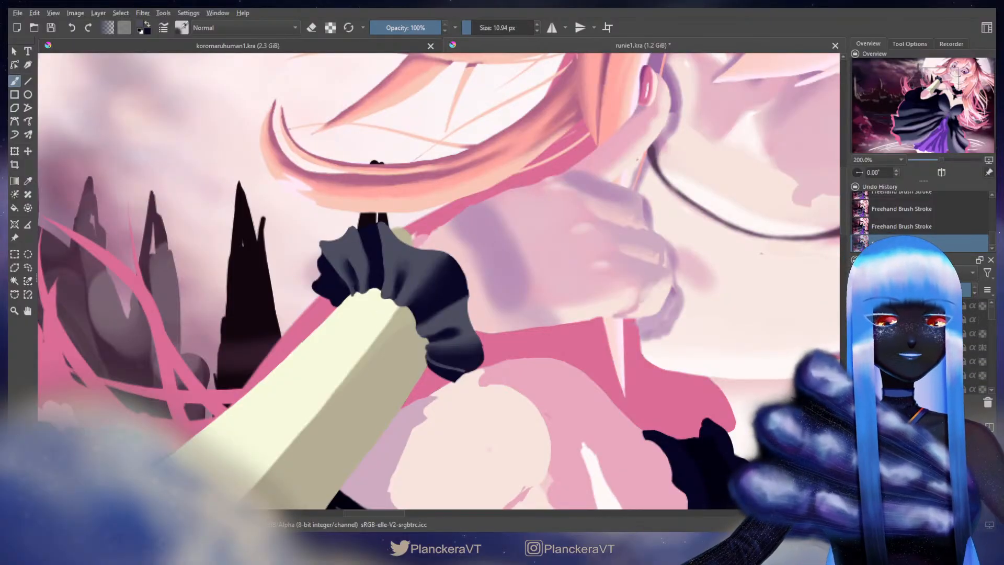
Show the colour-swatch layer and sample the slate-blue and grey swatches beside the character
left_click(858, 319)
scroll(270, 238, "down", 2)
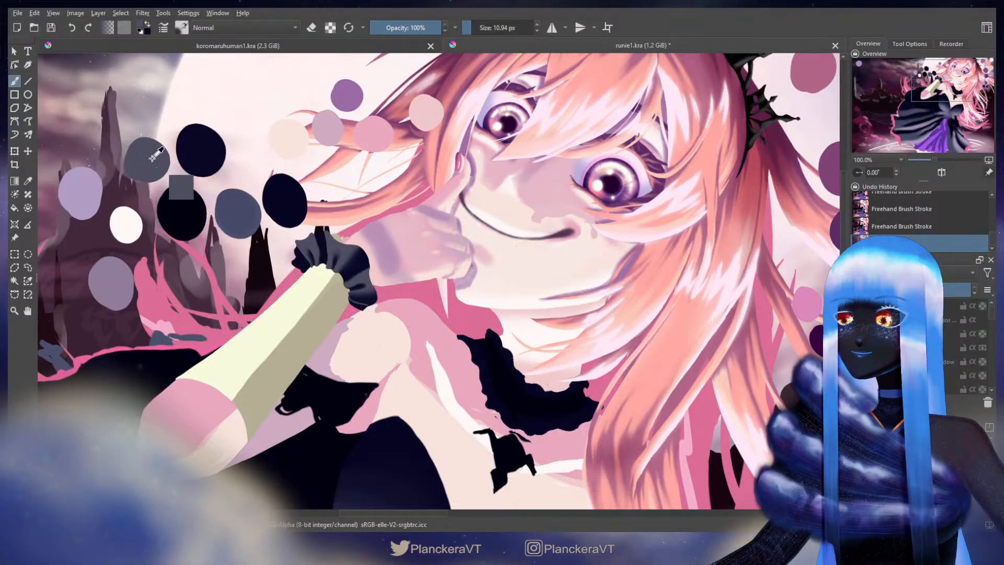
left_click(230, 207, "ctrl")
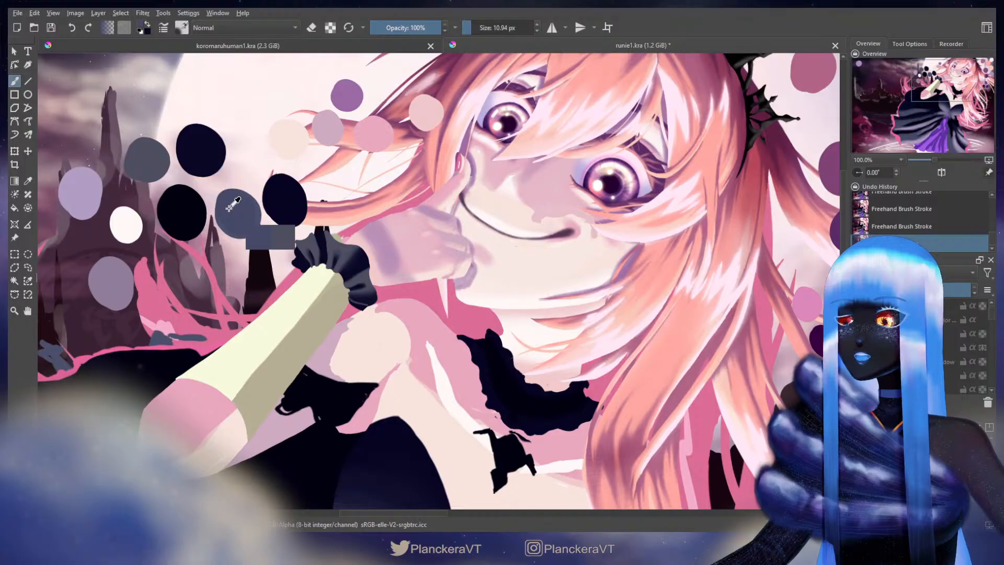
left_click(151, 148, "ctrl")
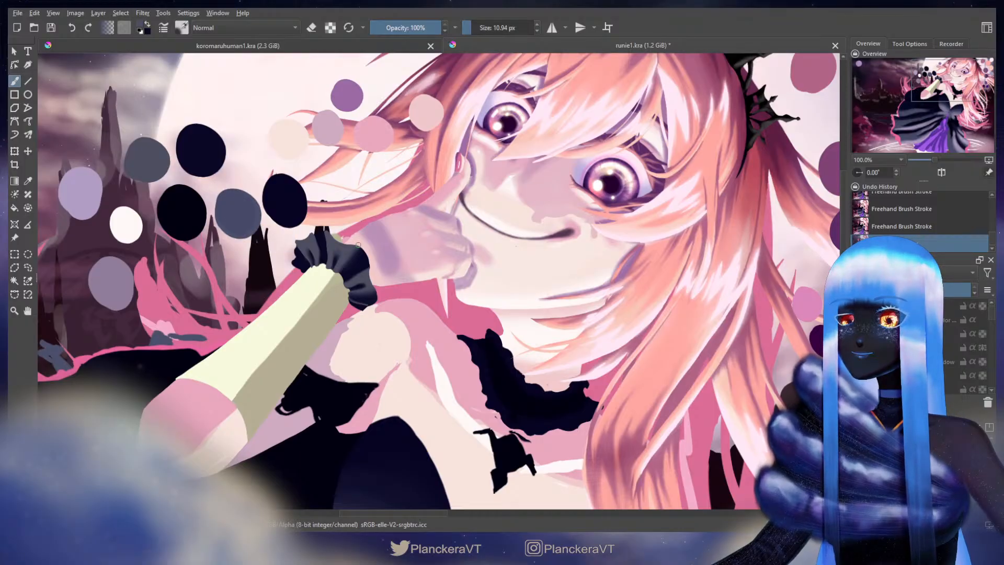
scroll(359, 244, "down", 1)
scroll(359, 244, "up", 1)
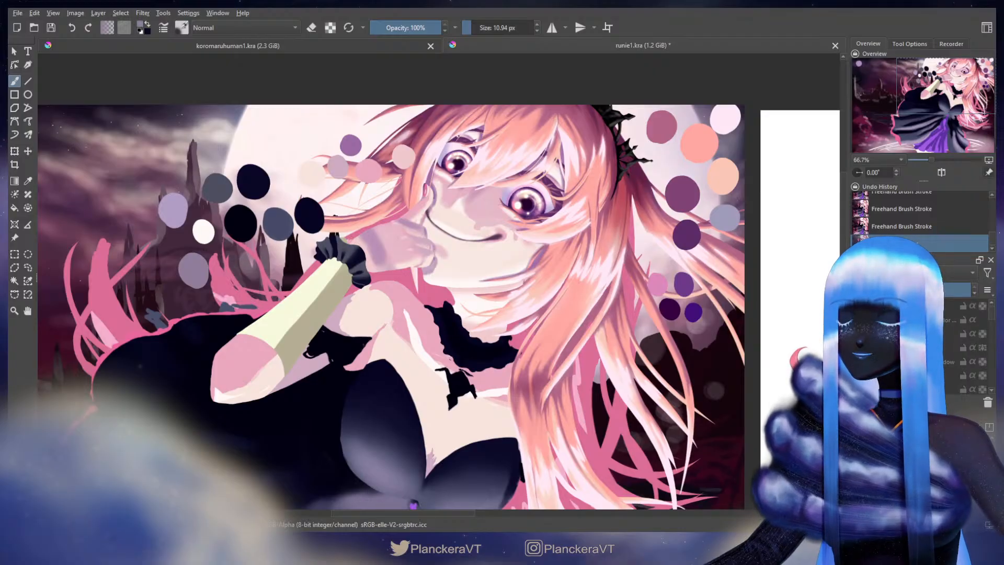
Hide the colour-swatch layer, select the painting layer in the layer stack, and return to the glove's frill
left_click(858, 306)
scroll(915, 340, "down", 2)
left_click(916, 340)
scroll(477, 277, "up", 3)
left_click_drag(284, 277, 677, 302)
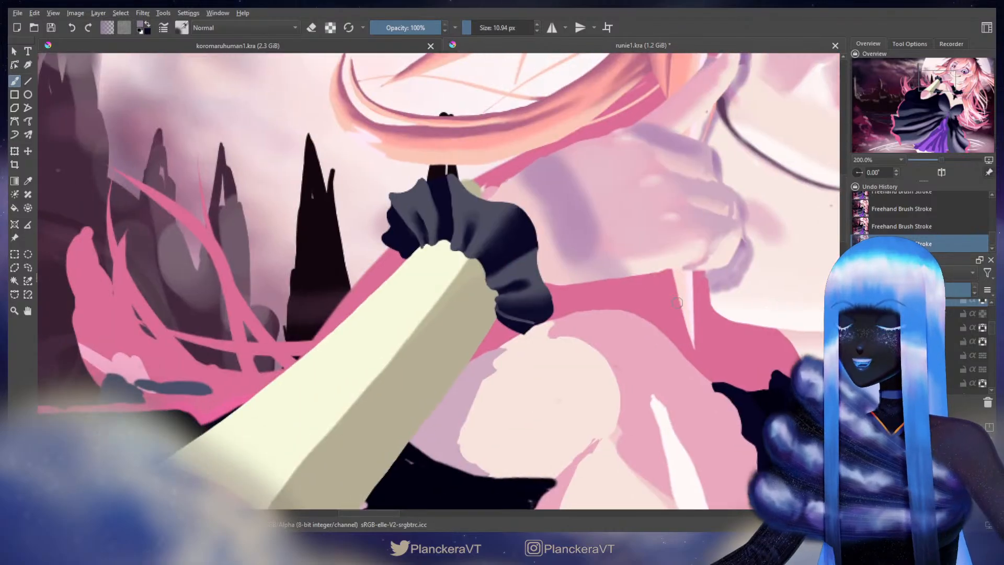
scroll(677, 302, "down", 2)
scroll(676, 302, "up", 1)
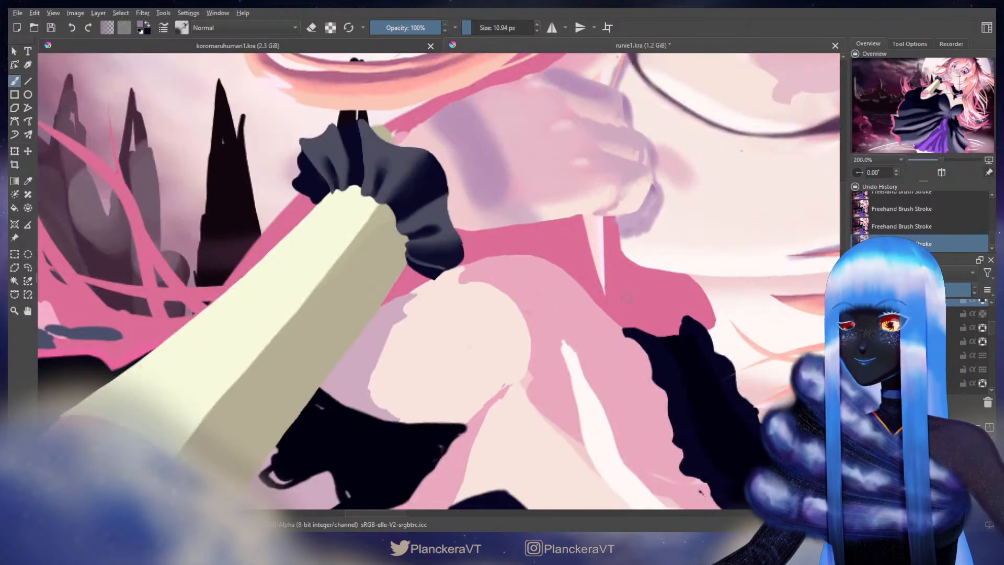
Lighten the lowest fold of the frill with the brush reduced to about 29 px, refining it at about 14 px
left_click_drag(370, 306, 413, 306)
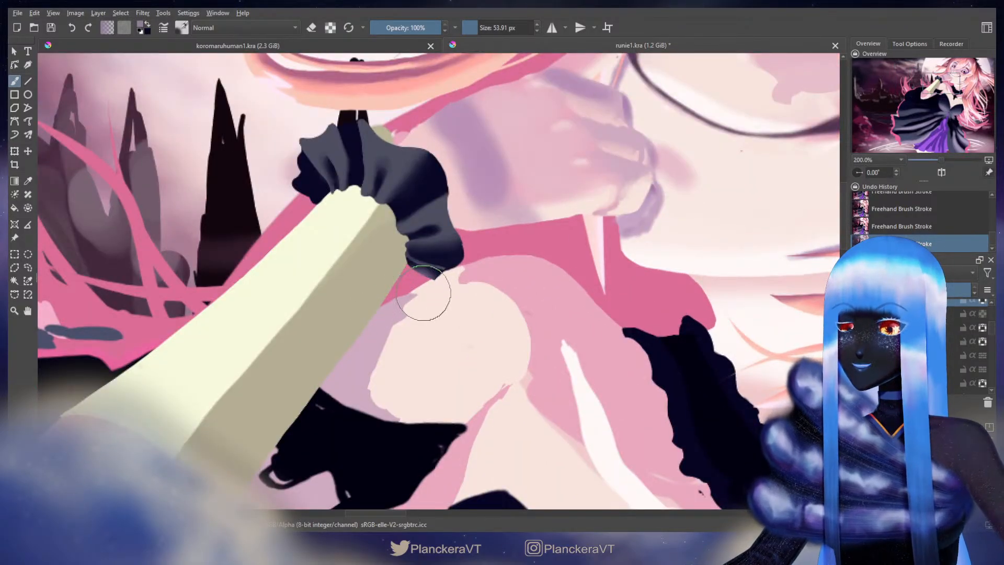
key("ctrl+z")
left_click_drag(433, 286, 413, 287, "shift")
left_click_drag(420, 283, 435, 289)
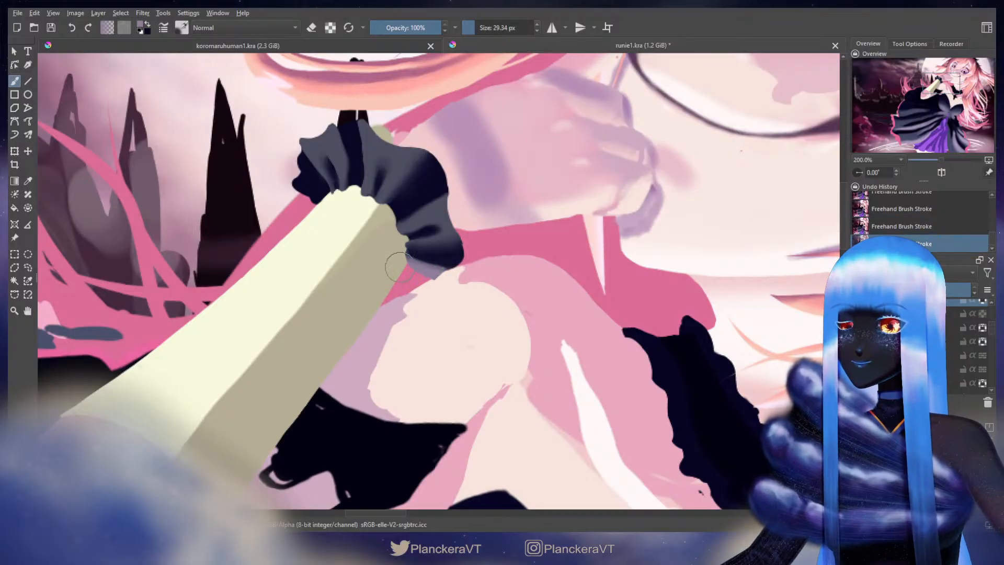
mouse_move(443, 261)
left_mouse_down("shift")
mouse_move(430, 262)
mouse_move(456, 248)
left_mouse_up("shift")
key("ctrl+z")
mouse_move(416, 246)
left_mouse_down()
mouse_move(471, 235)
mouse_move(411, 244)
mouse_move(459, 251)
mouse_move(423, 253)
mouse_move(449, 257)
left_mouse_up()
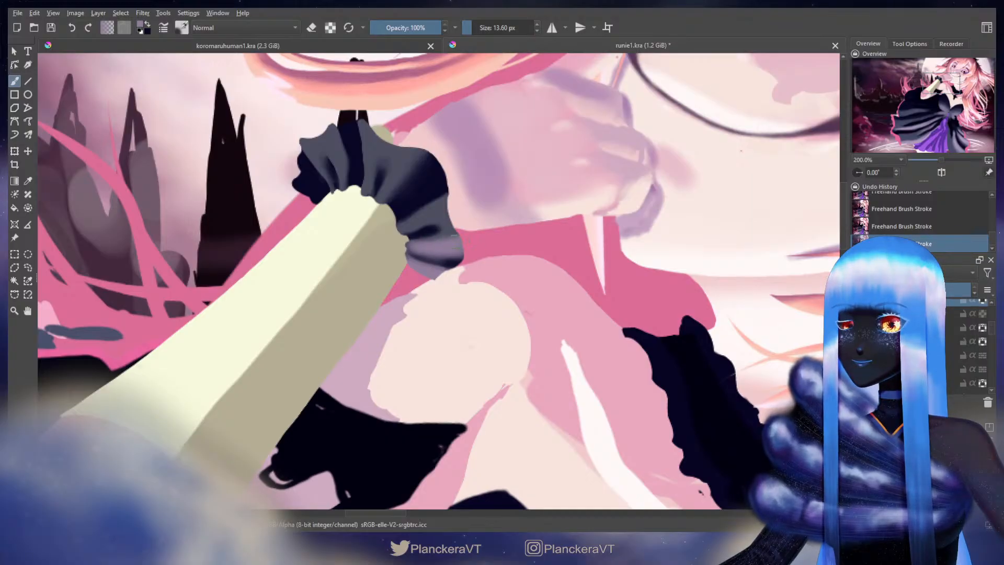
Blend the creases of the frill's lower folds, alternating the dark and light colours with the brush at about 10 to 20 px
key("x")
mouse_move(457, 264)
left_mouse_down()
mouse_move(425, 258)
mouse_move(461, 262)
mouse_move(423, 260)
mouse_move(440, 256)
mouse_move(426, 255)
mouse_move(423, 226)
left_mouse_up()
key("x")
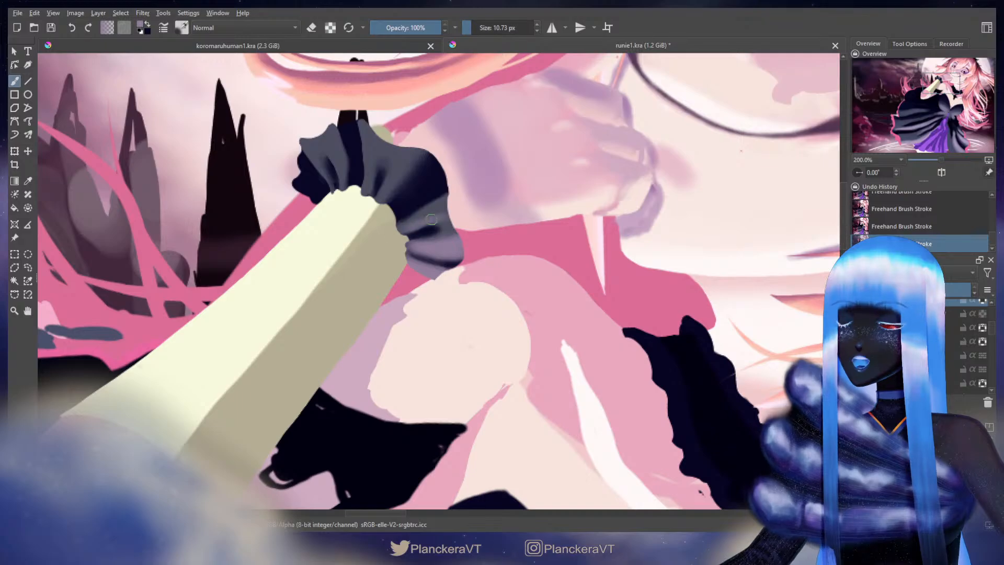
mouse_move(414, 224)
left_mouse_down()
mouse_move(399, 232)
mouse_move(455, 230)
left_mouse_up()
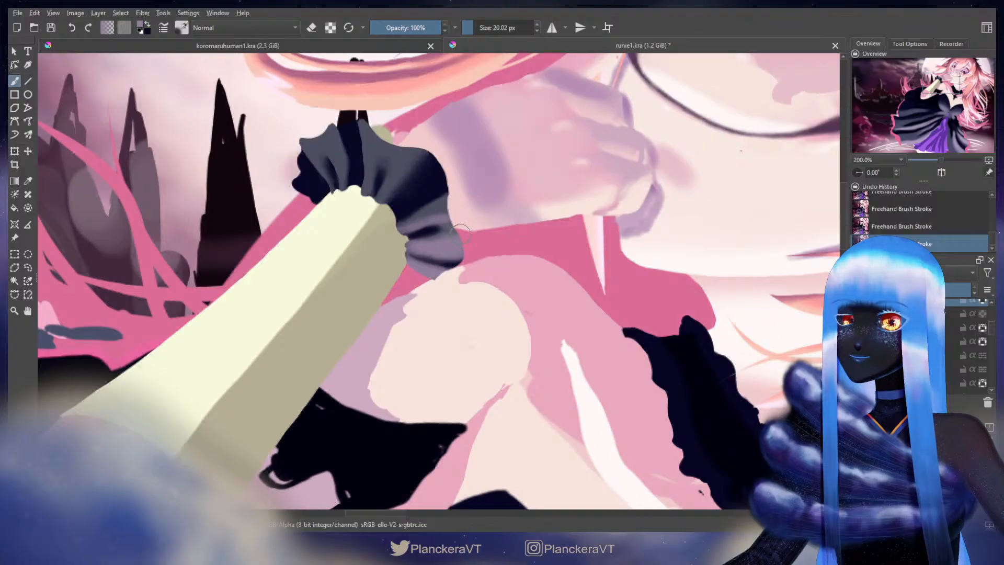
left_click(438, 208, "ctrl")
left_click_drag(445, 205, 398, 229)
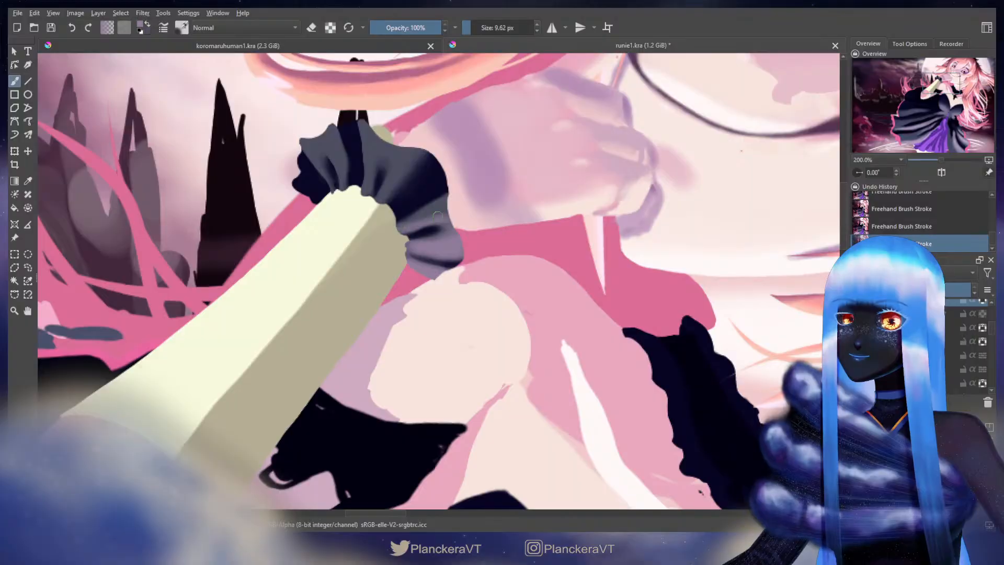
Soften the light areas between the frill's lower folds with small strokes, undoing the last one
left_click_drag(438, 231, 454, 296)
mouse_move(426, 238)
left_mouse_down()
mouse_move(387, 267)
mouse_move(423, 239)
left_mouse_up()
key("ctrl+z")
left_click_drag(375, 274, 453, 220)
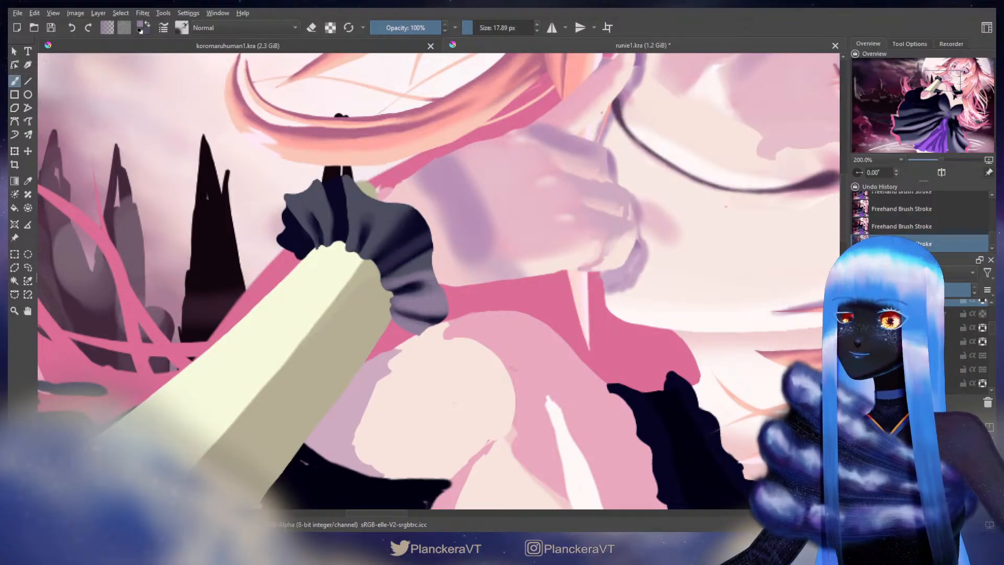
key("ctrl+z")
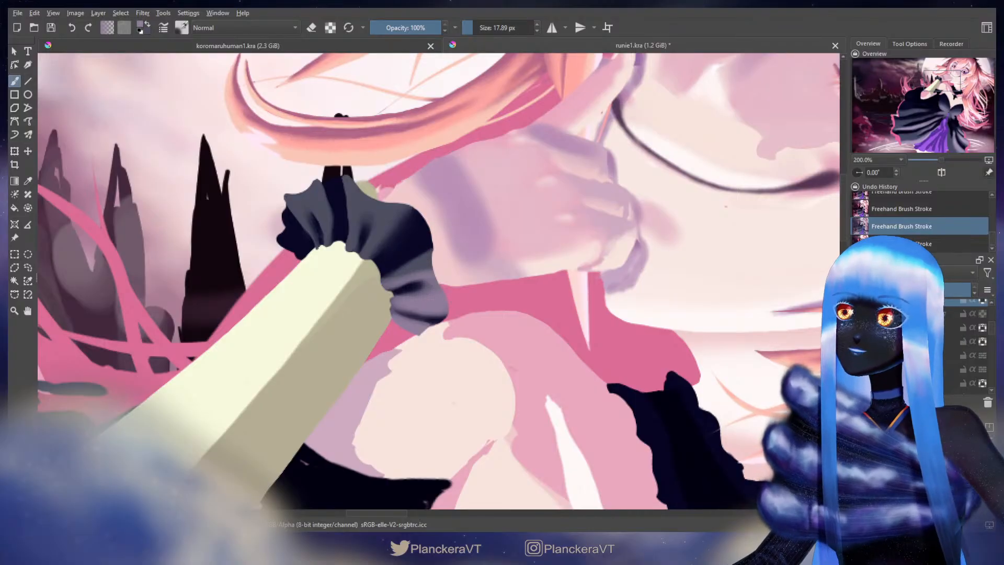
Sample the frill's colours and smooth its upper-right folds with the brush at about 10 to 18 px
left_click(424, 256, "ctrl")
left_click_drag(424, 258, 433, 254)
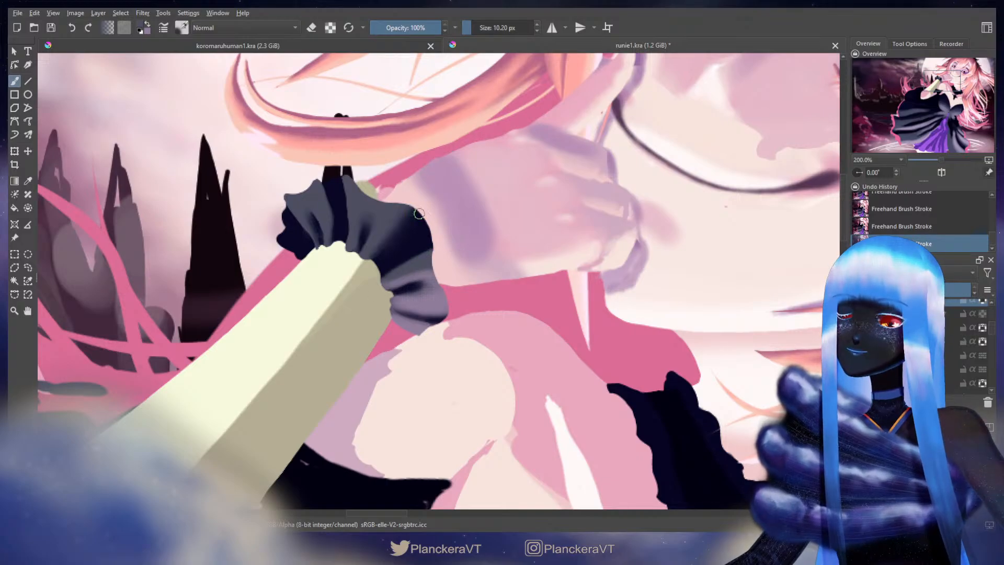
left_click(423, 255, "ctrl")
left_click_drag(427, 246, 434, 246, "shift")
mouse_move(402, 209)
left_mouse_down()
mouse_move(365, 257)
mouse_move(370, 248)
left_mouse_up()
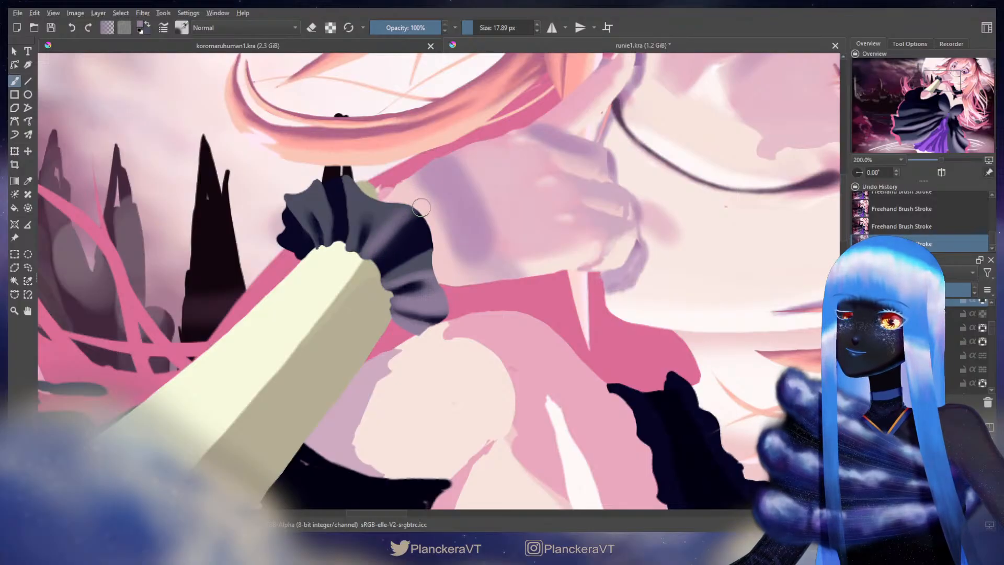
left_click_drag(391, 224, 384, 224, "shift")
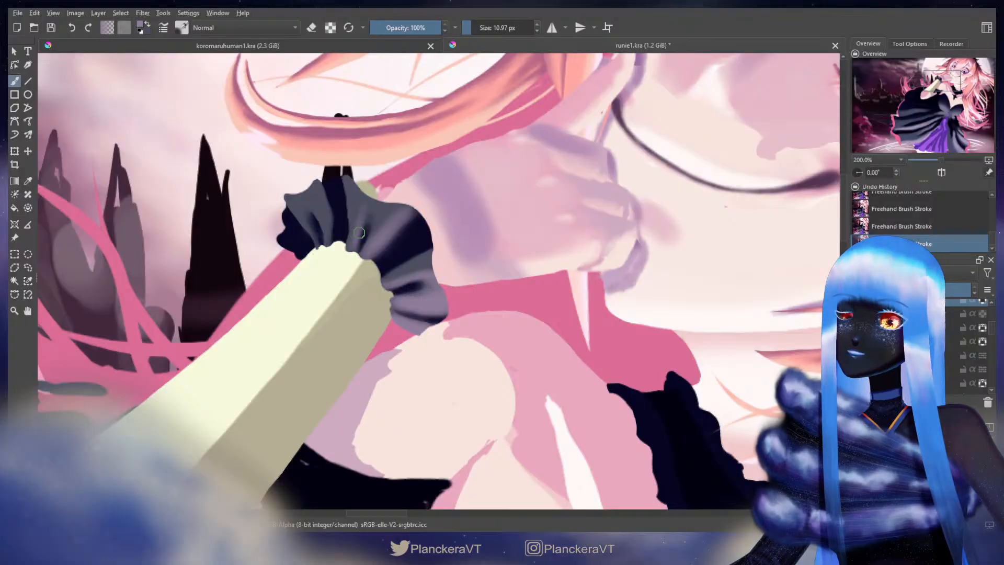
Show and select the outer frill layer, switch to the previous brush preset, and touch up its ruffles at about 20 to 26 px
scroll(366, 278, "down", 3)
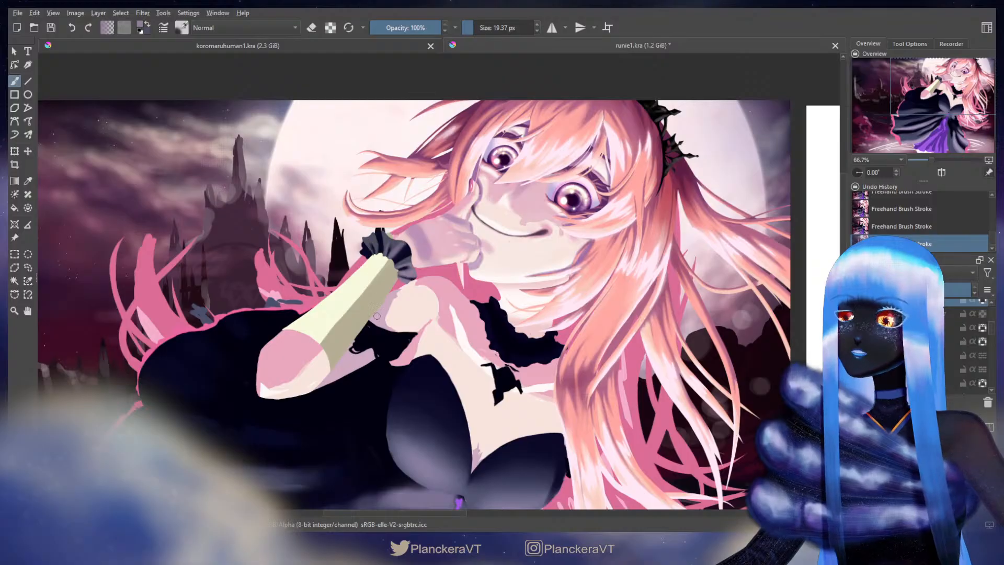
scroll(462, 284, "down", 2)
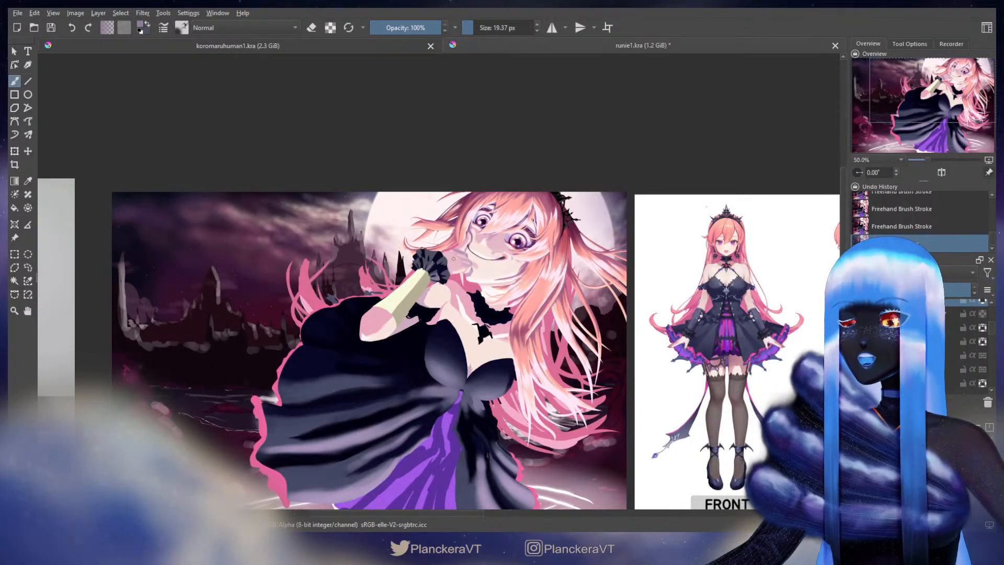
scroll(454, 259, "up", 3)
scroll(540, 310, "up", 1)
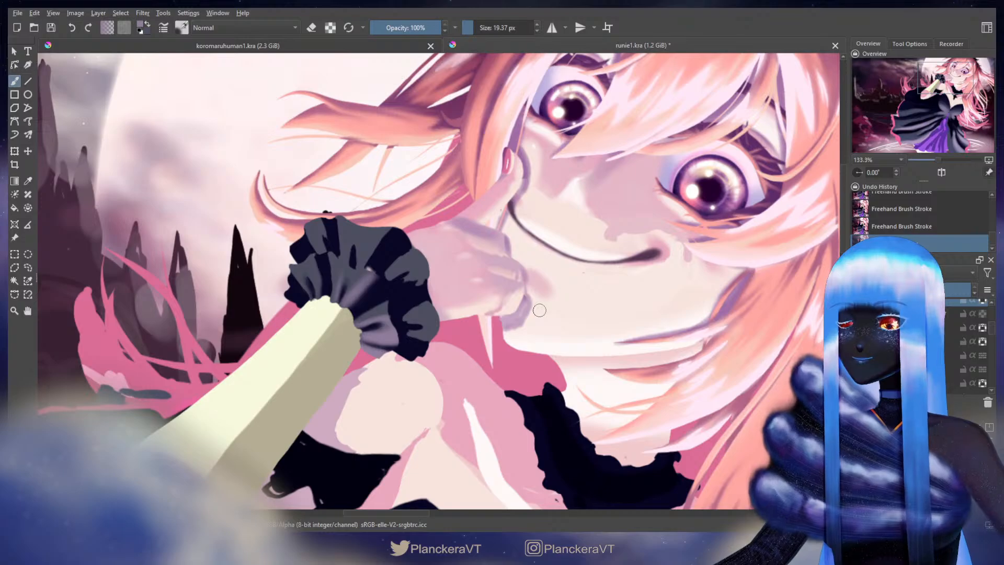
scroll(972, 345, "up", 1)
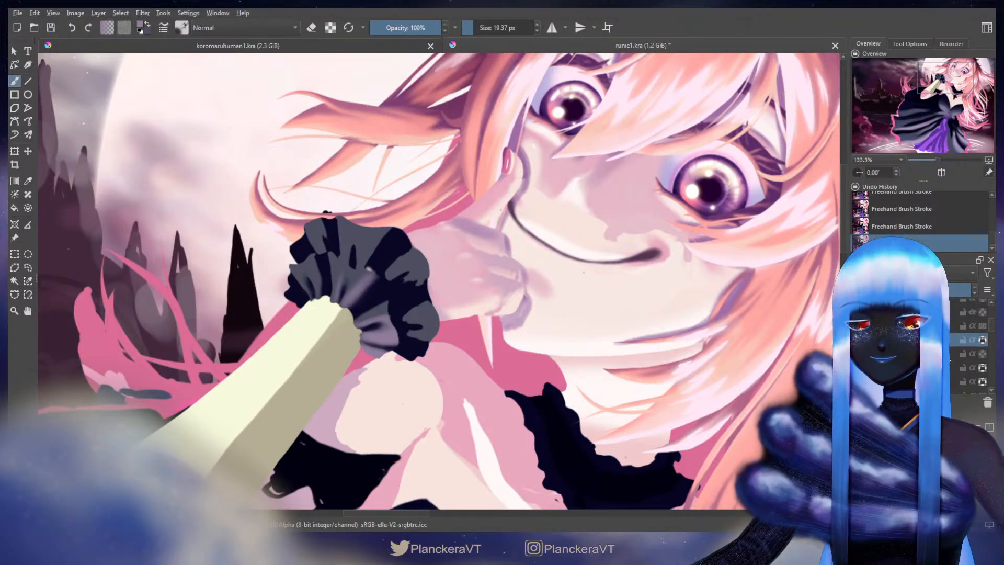
left_click(964, 356)
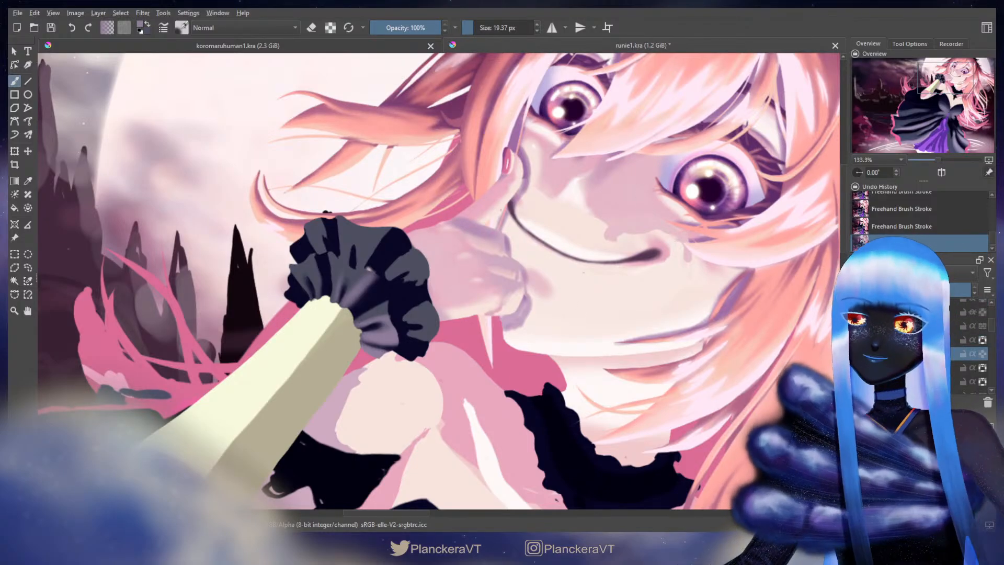
key("slash")
key("bracketright")
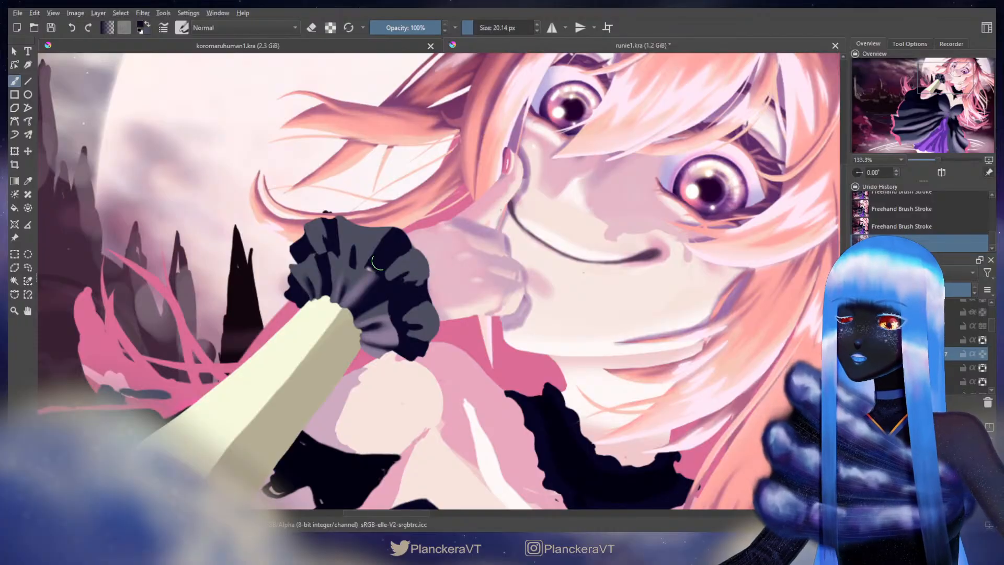
mouse_move(374, 272)
left_mouse_down()
mouse_move(313, 243)
mouse_move(348, 285)
mouse_move(329, 270)
left_mouse_up()
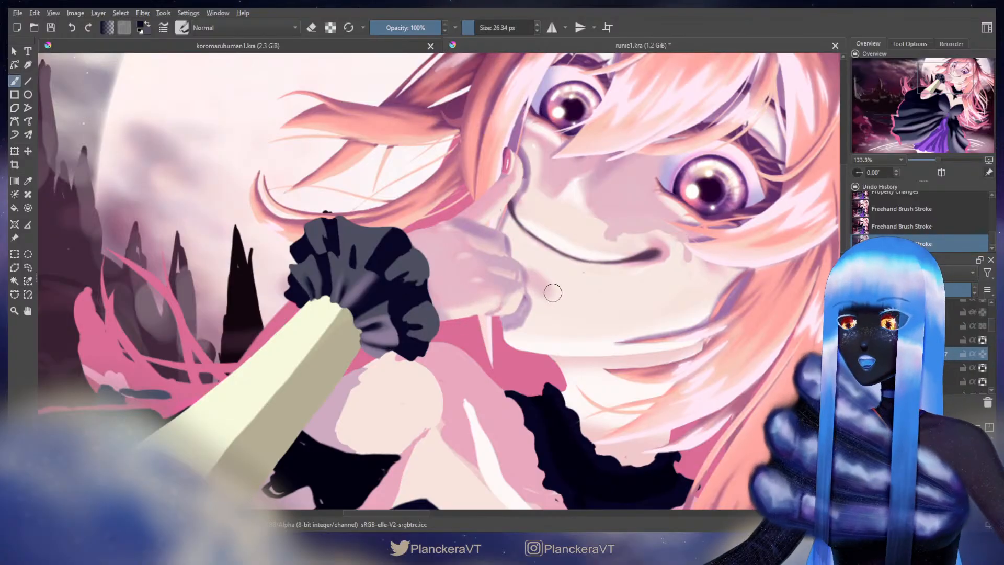
left_click(982, 355)
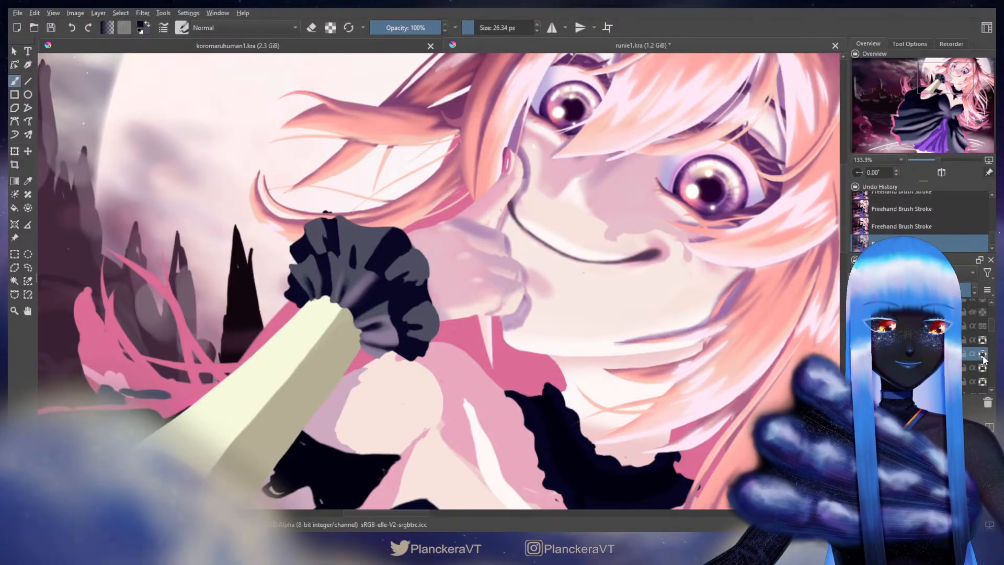
key("slash")
left_click(417, 342, "ctrl")
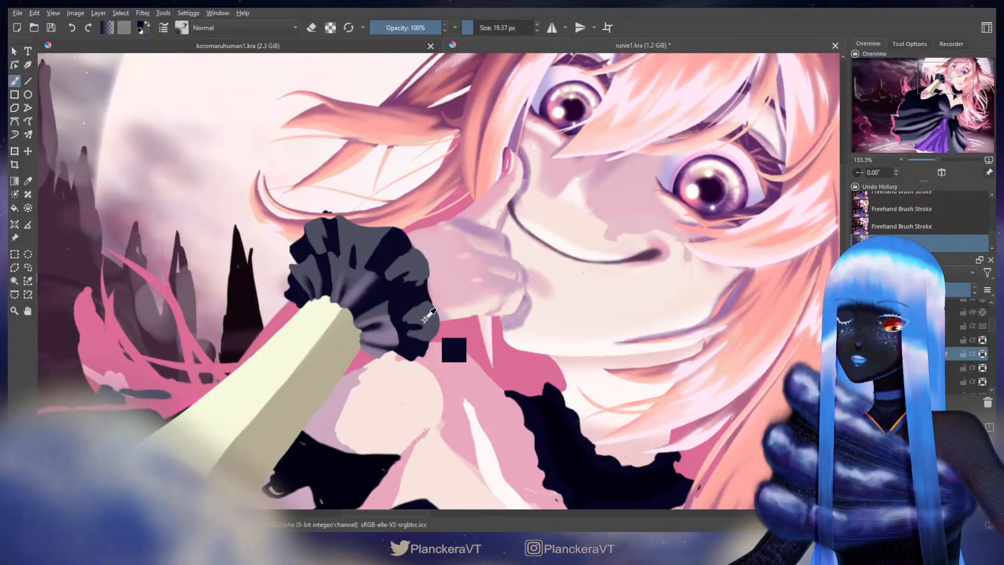
key("bracketleft")
left_click_drag(421, 342, 436, 344)
key("ctrl+z")
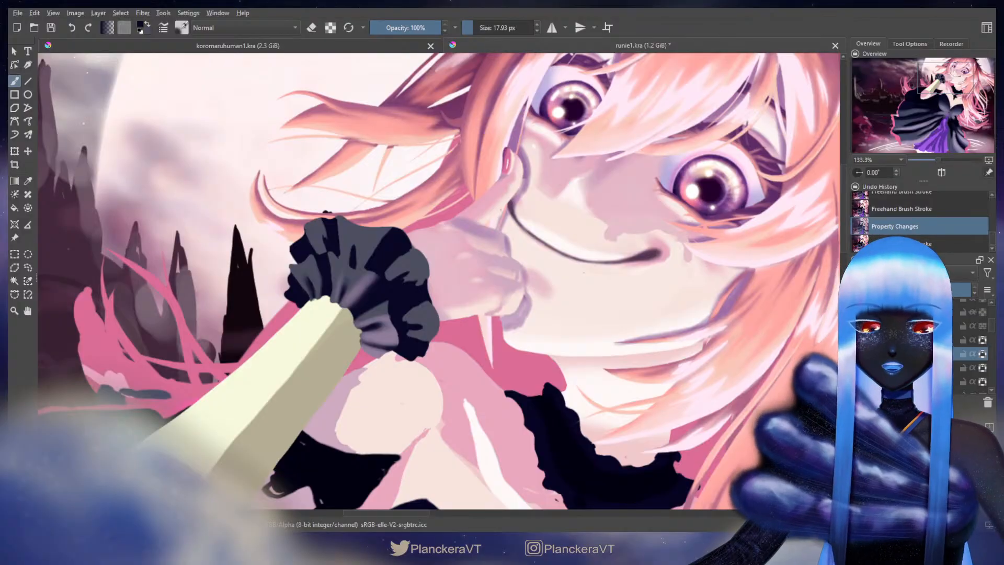
left_click(983, 354)
key("slash")
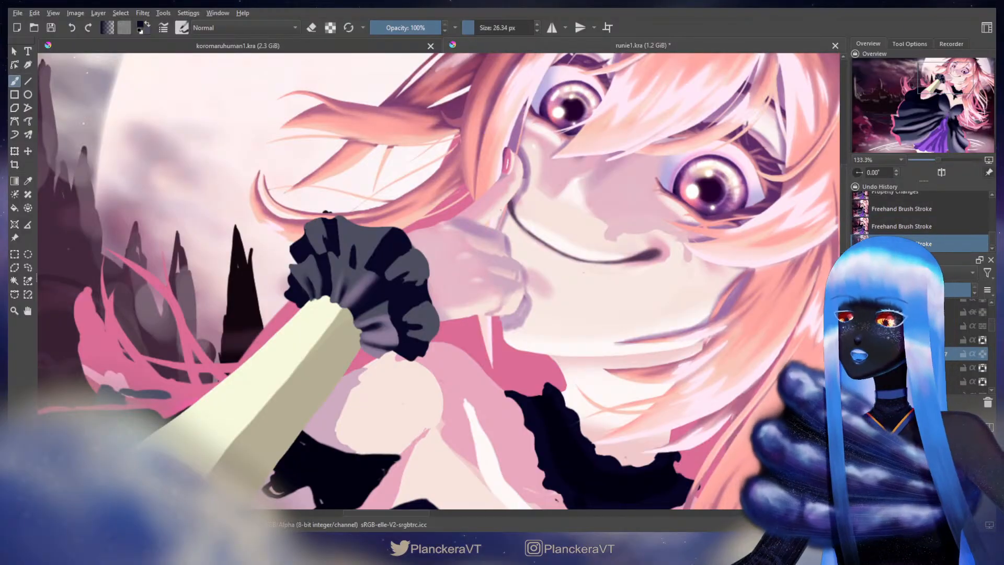
Erase along the outer frill's right edge to reshape the upper ruffle, reducing the eraser from about 16 to 13 px
scroll(443, 290, "up", 2)
key("e")
left_click_drag(445, 344, 521, 363)
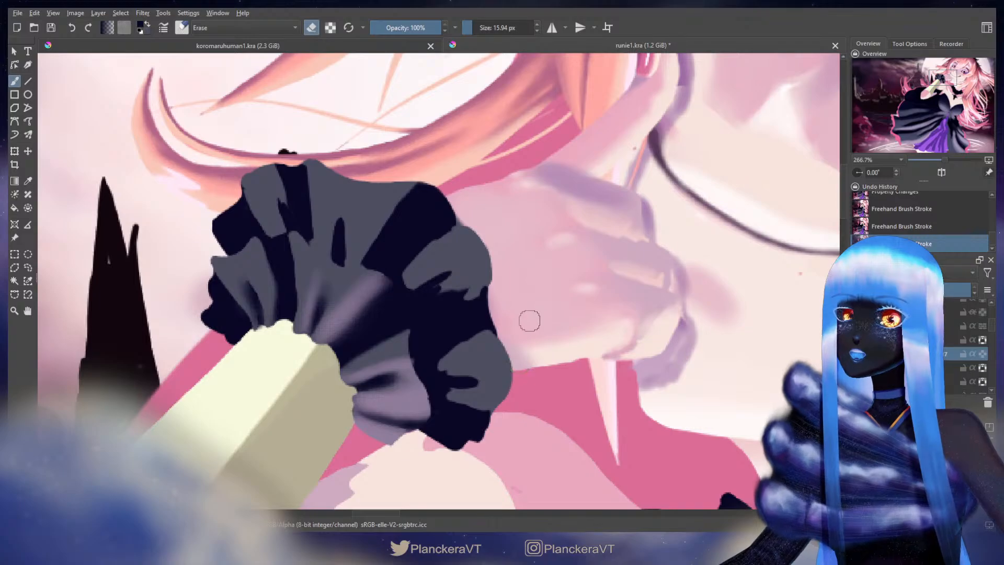
scroll(327, 136, "down", 1)
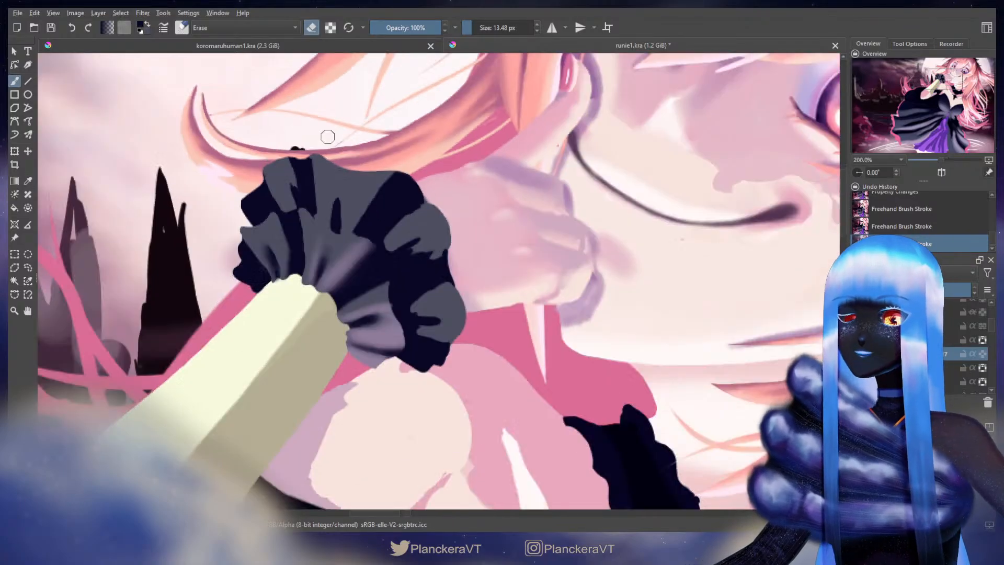
key("bracketleft")
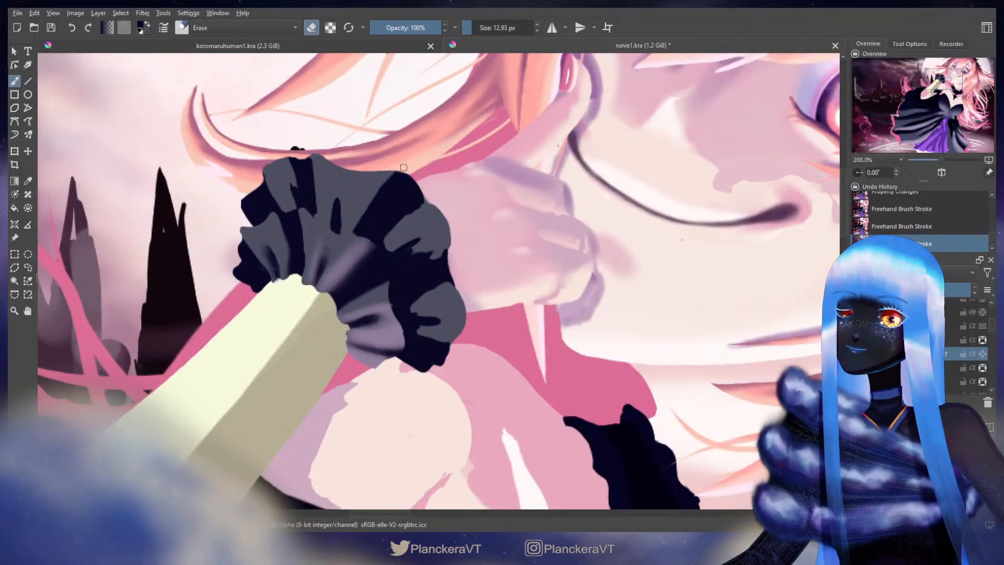
left_click_drag(426, 197, 453, 224)
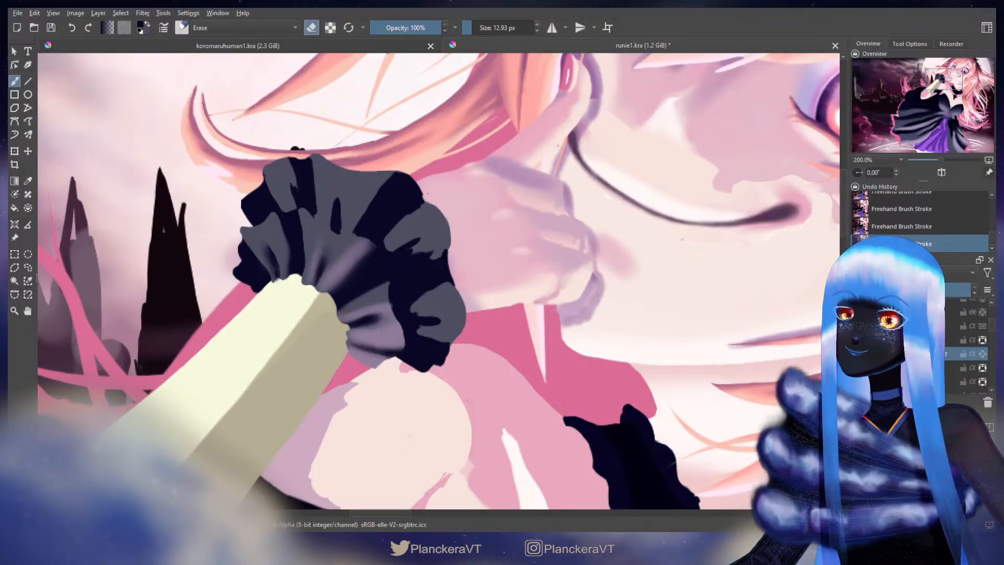
key("ctrl+z")
key("ctrl+shift+z")
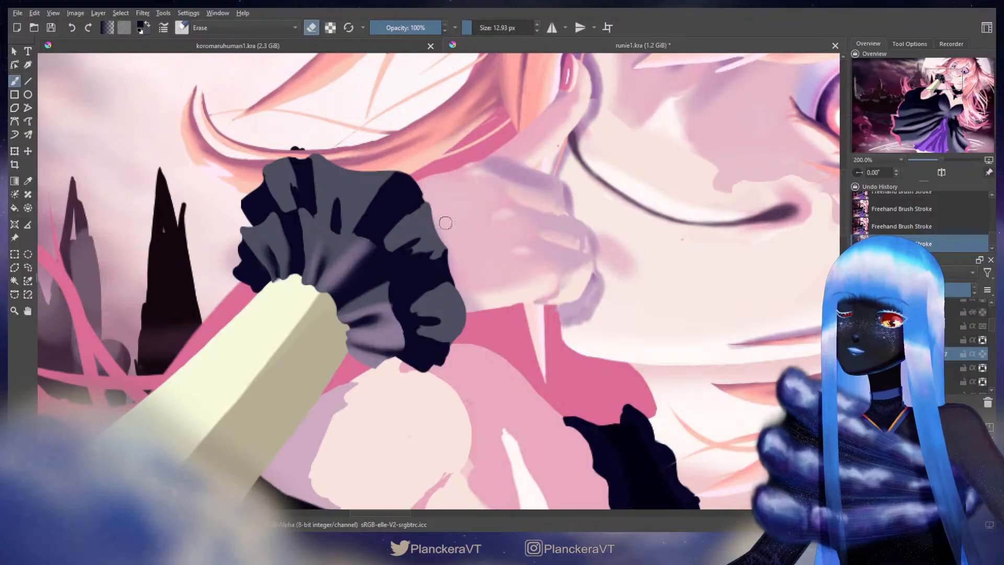
Repaint the upper-right ruffle's edge with the brush at about 25 px, sampling the frill's dark navy for the edge below it
key("e")
left_click_drag(419, 201, 446, 255)
left_click(443, 271, "ctrl")
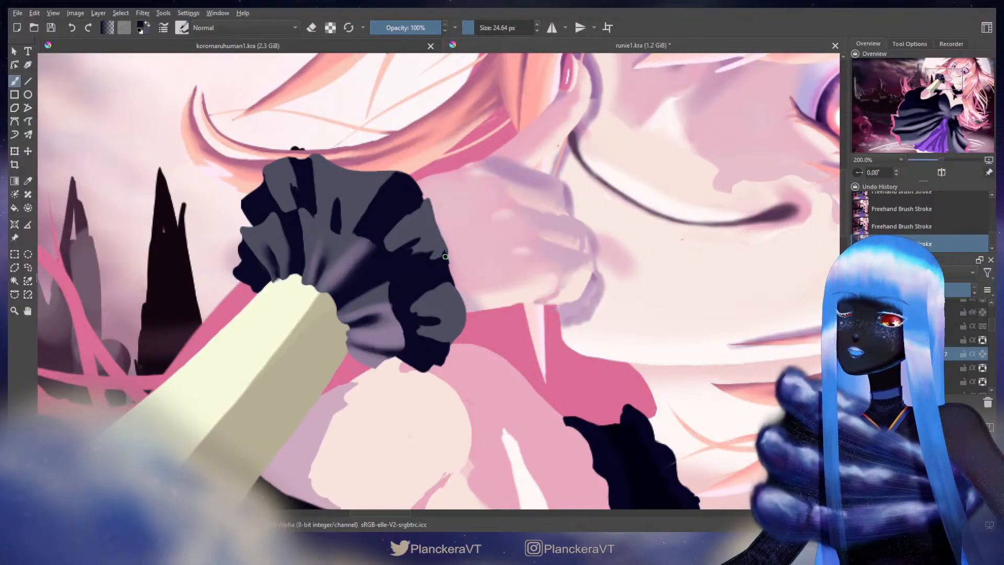
key("bracketleft")
key("bracketleft")
key("bracketleft")
Trim the lower-right ruffle with the eraser at about 17 px and repaint its outer edge with the brush at about 26 px
key("e")
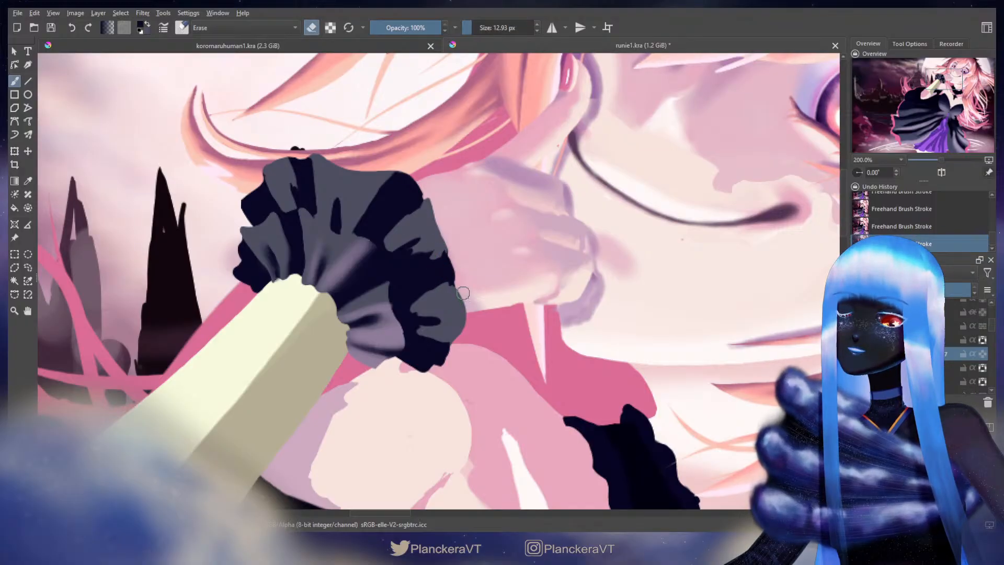
key("bracketright")
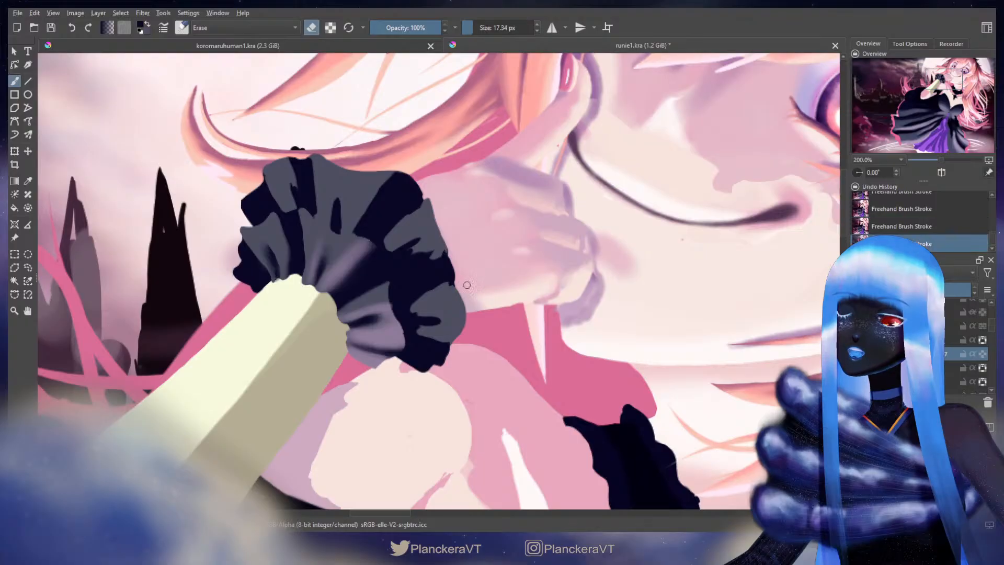
left_click_drag(464, 292, 463, 318)
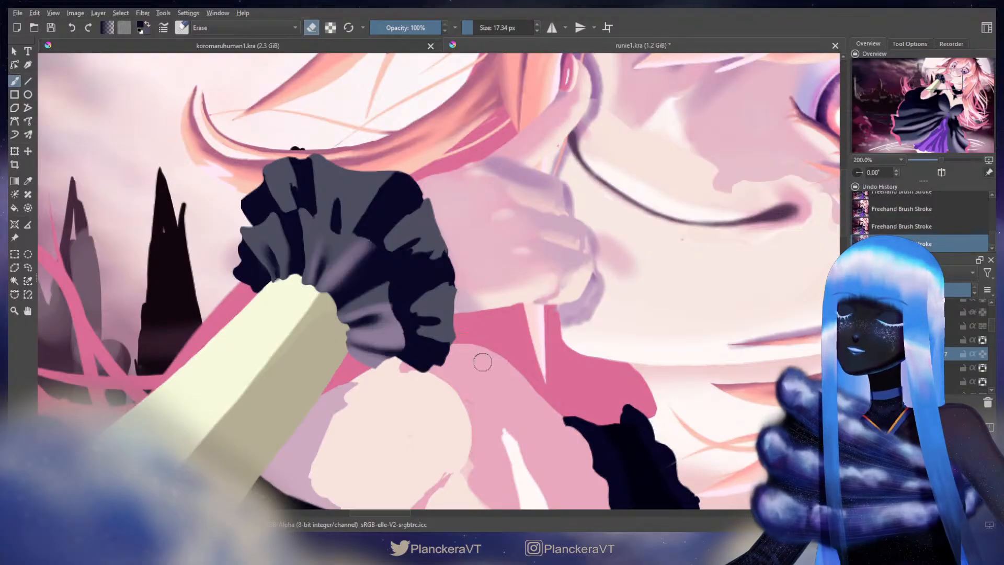
key("e")
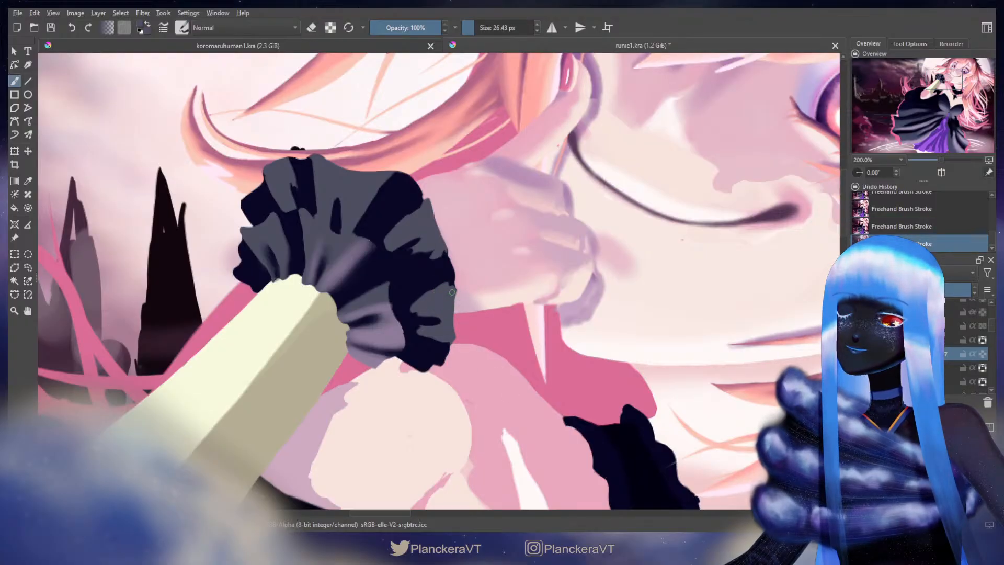
left_click_drag(454, 331, 453, 340)
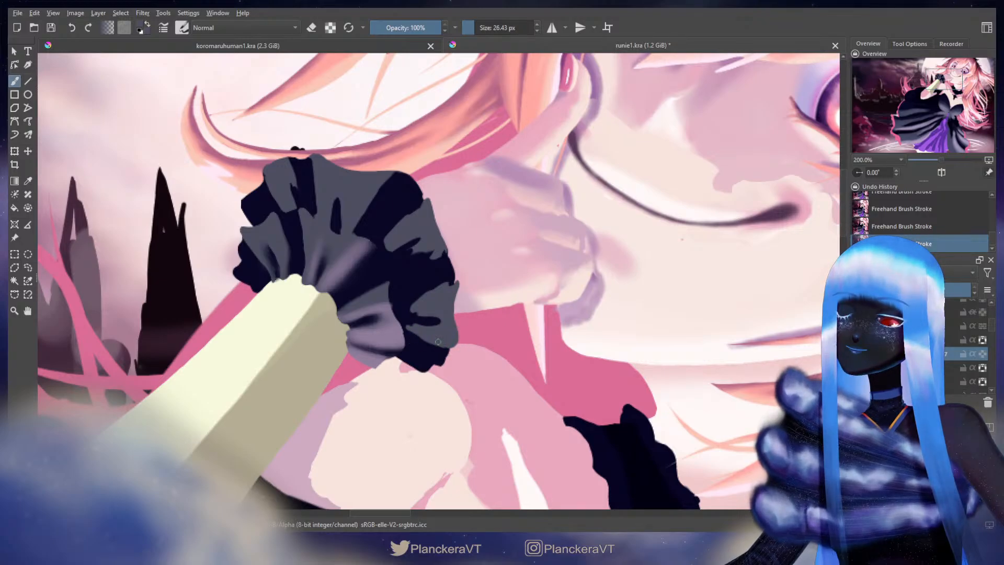
left_click_drag(450, 311, 450, 343)
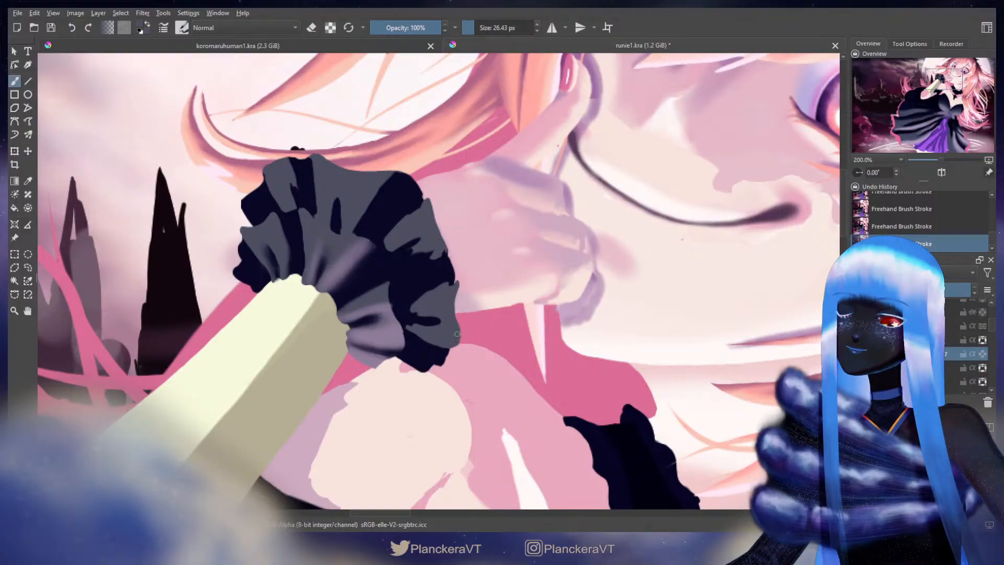
mouse_move(442, 301)
left_mouse_down()
mouse_move(448, 289)
mouse_move(455, 310)
mouse_move(455, 270)
left_mouse_up()
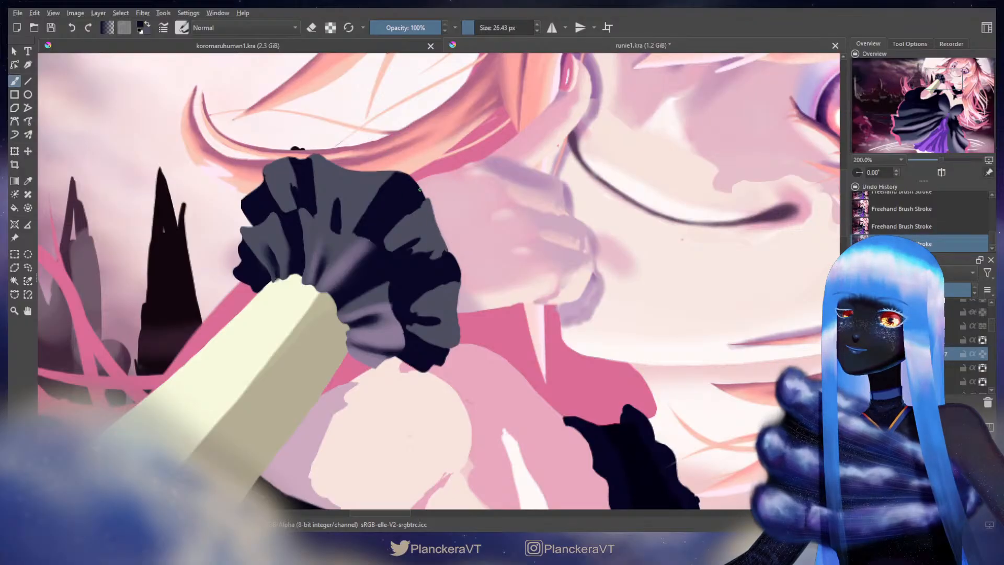
Refine the outer frill's silhouette, switching between the eraser at about 17 px and the brush at about 26 px for the left ruffle's edge
key("e")
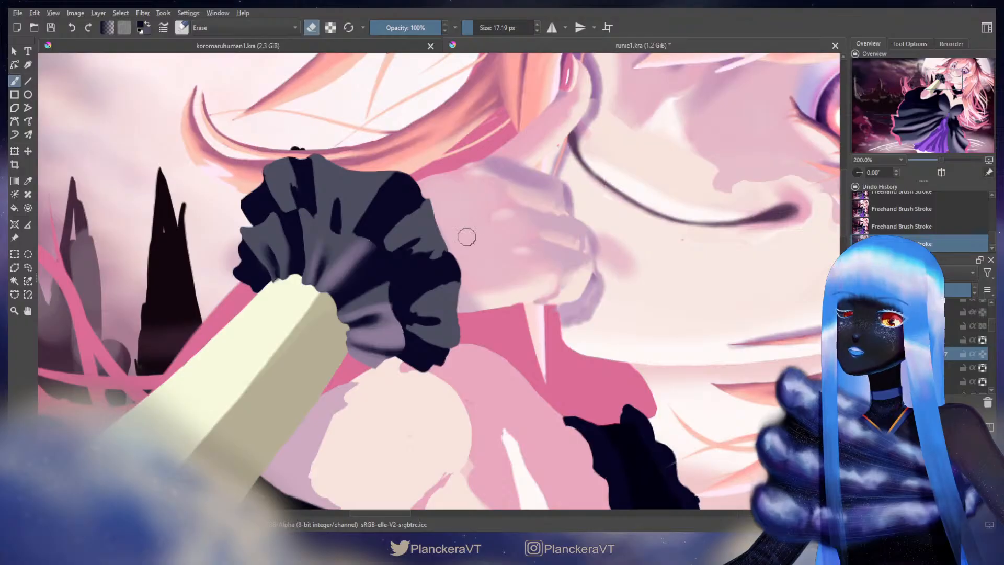
key("e")
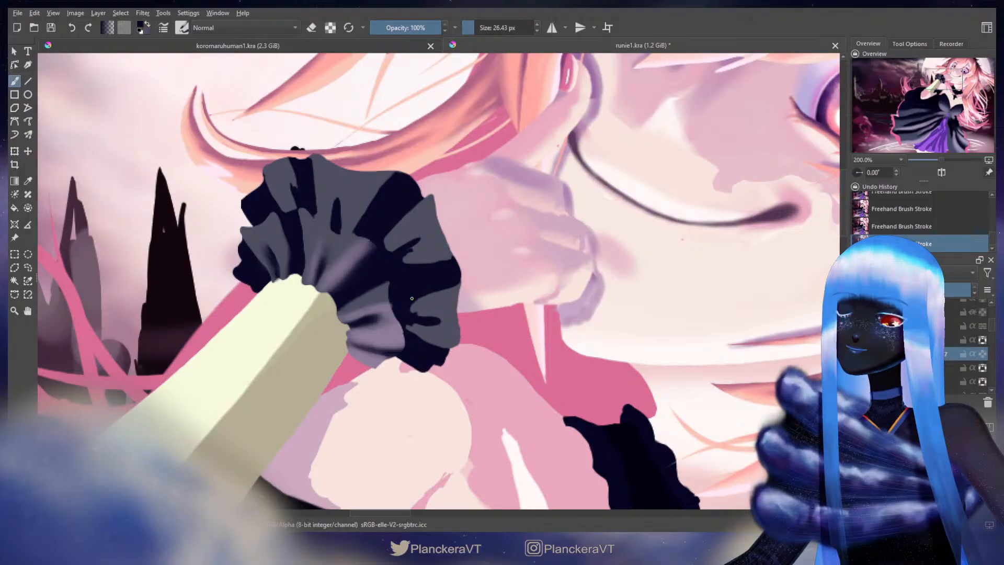
left_click_drag(399, 179, 463, 261)
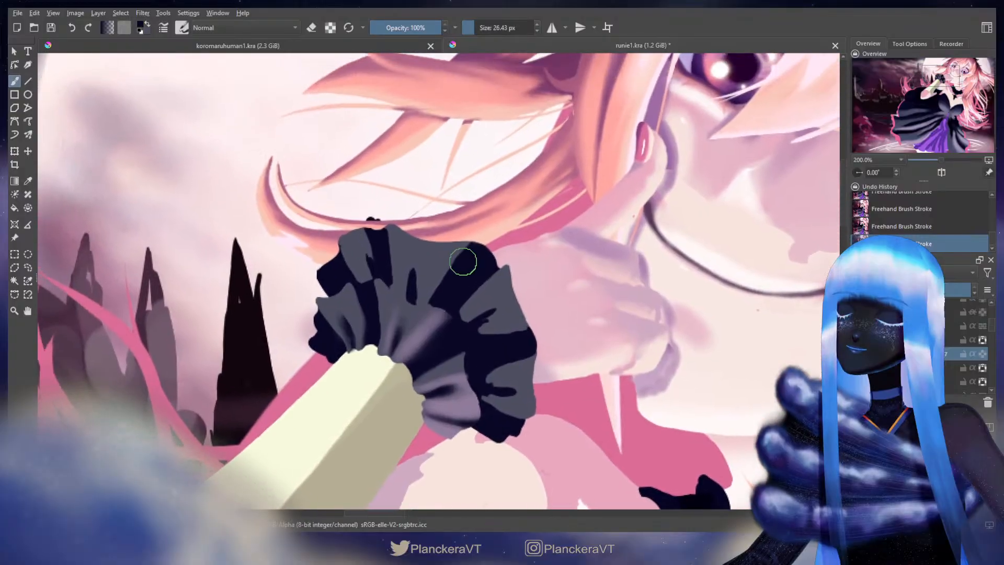
key("e")
key("bracketleft")
key("bracketleft")
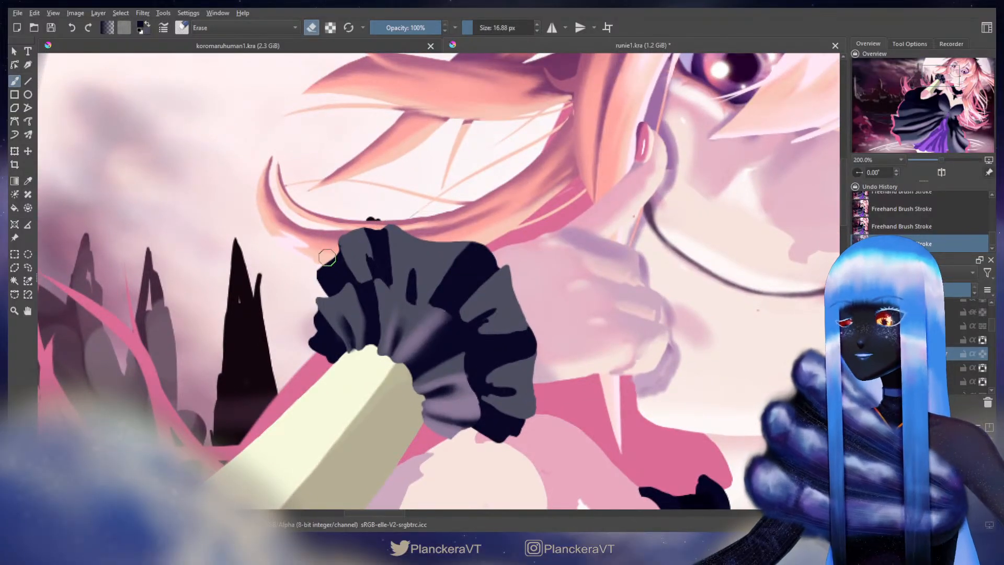
key("e")
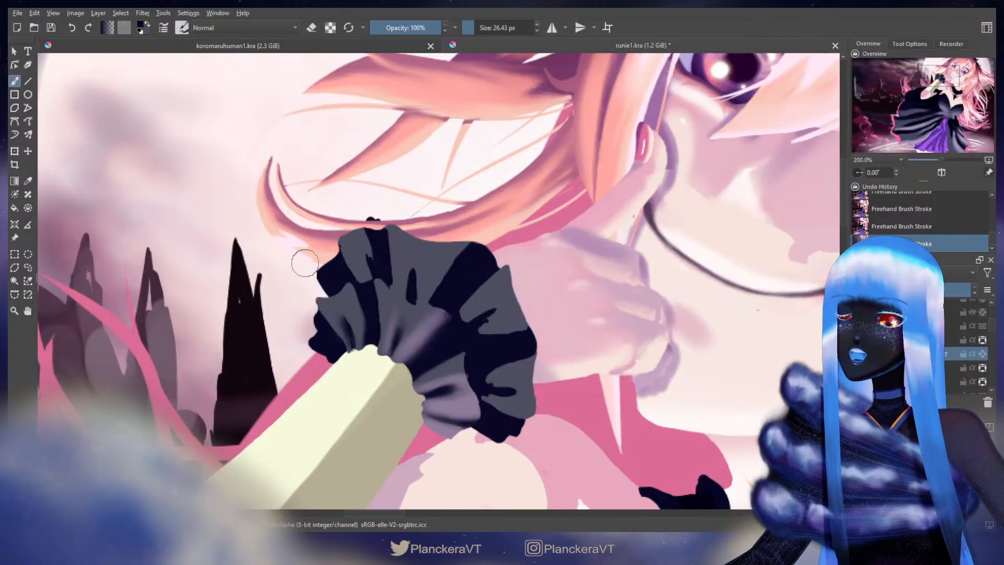
mouse_move(316, 294)
left_mouse_down()
mouse_move(313, 304)
mouse_move(325, 295)
left_mouse_up()
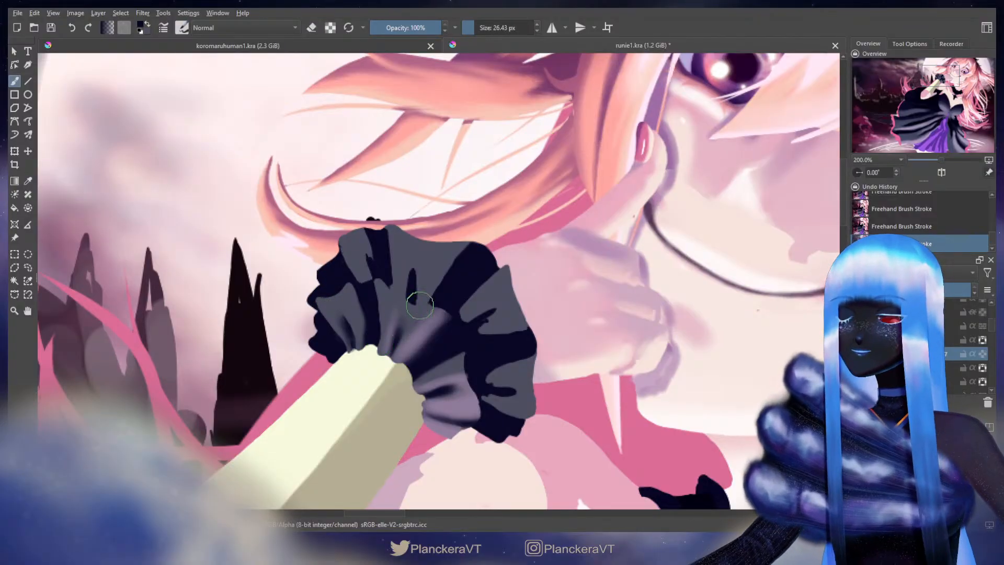
Switch to the blending brush preset and soften the shading of the outer frill's lower-right ruffle at about 17 to 32 px
scroll(572, 256, "down", 5)
scroll(582, 315, "down", 1)
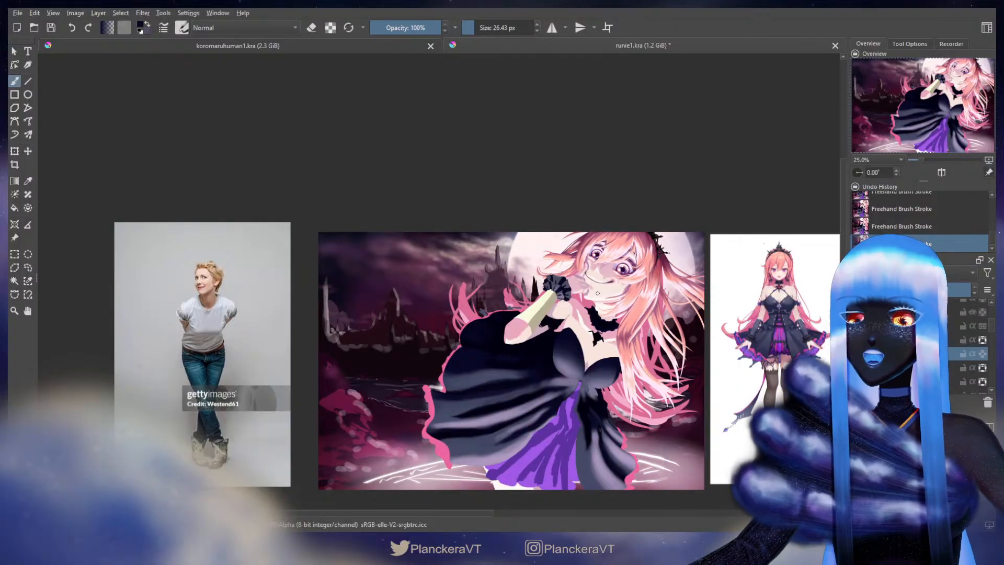
scroll(598, 293, "up", 3)
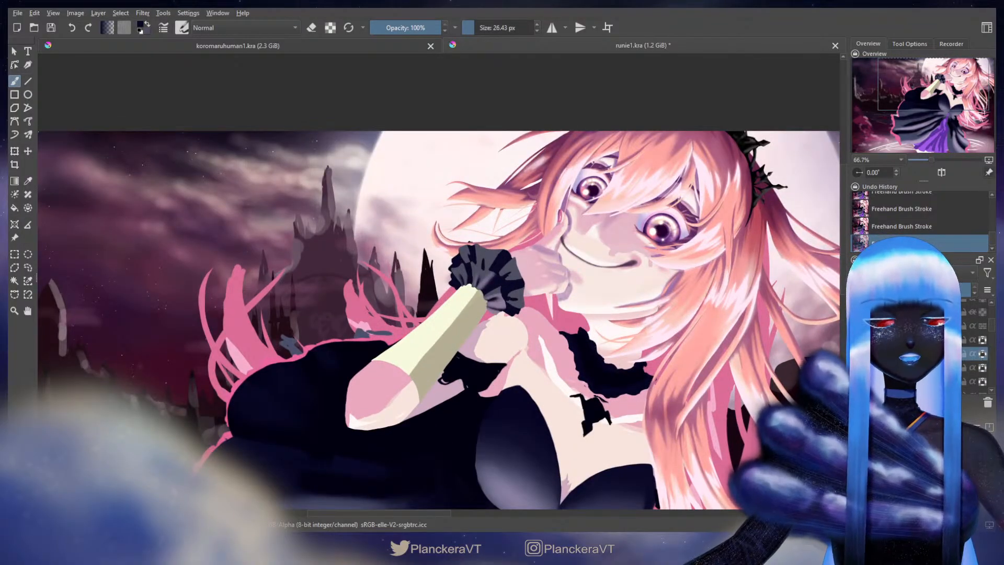
key("slash")
scroll(414, 257, "up", 3)
left_click_drag(553, 296, 320, 220)
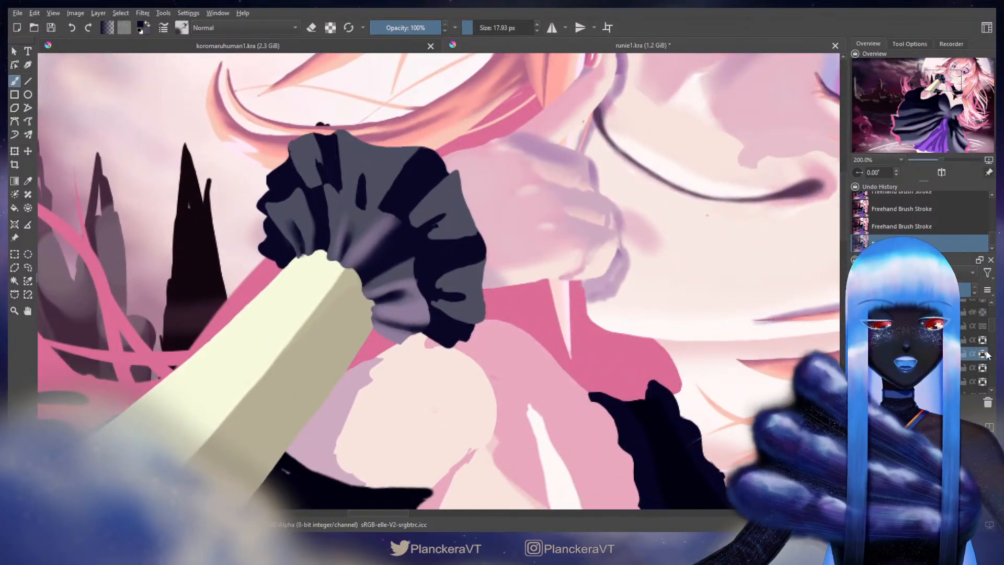
key("slash")
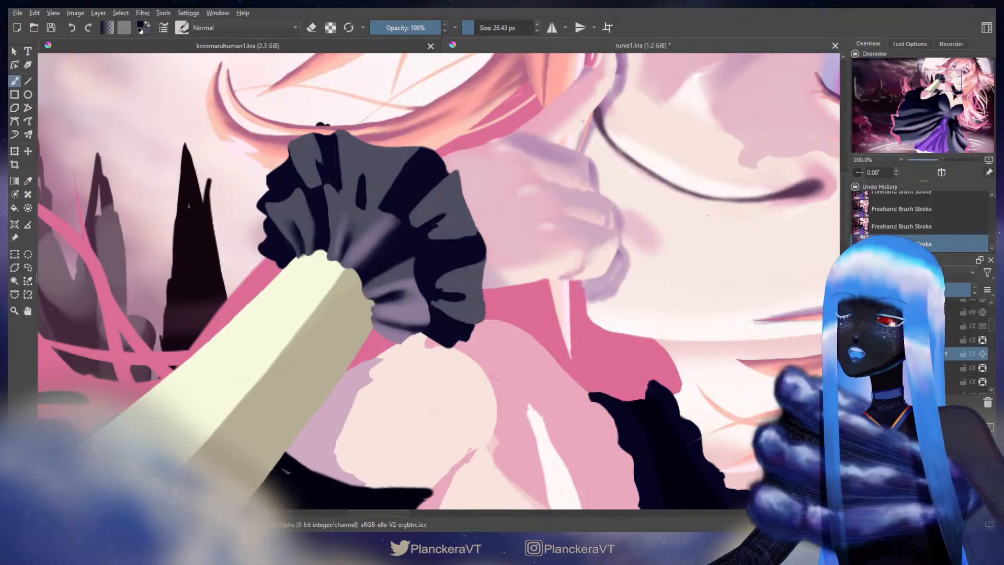
key("slash")
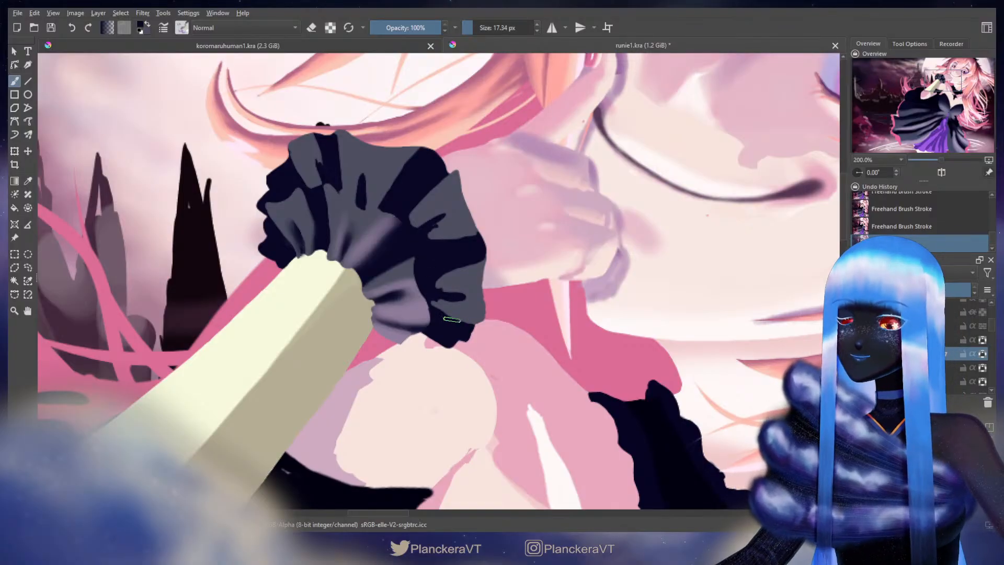
left_click_drag(464, 270, 473, 267, "shift")
left_click_drag(471, 267, 457, 278)
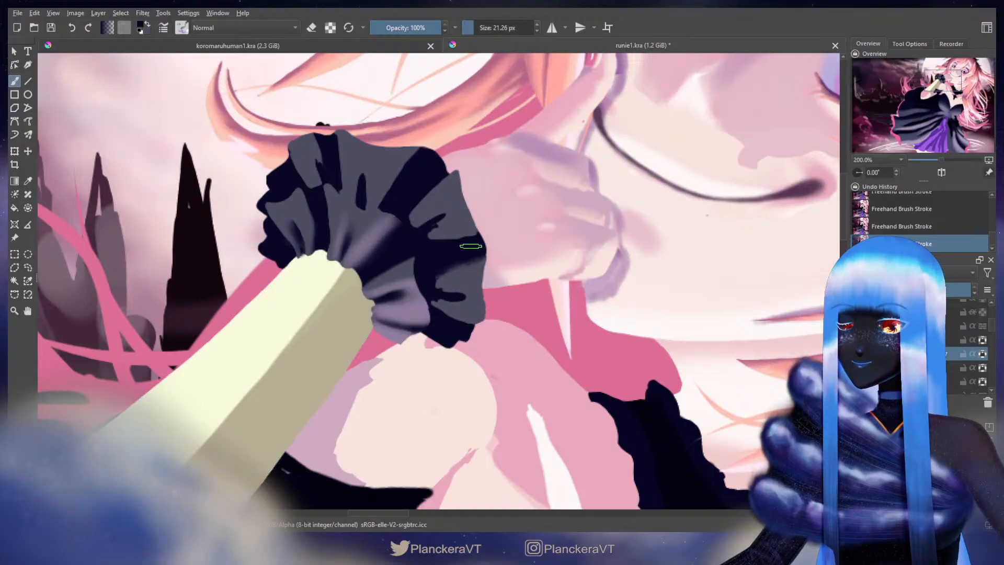
left_click_drag(471, 257, 489, 256, "shift")
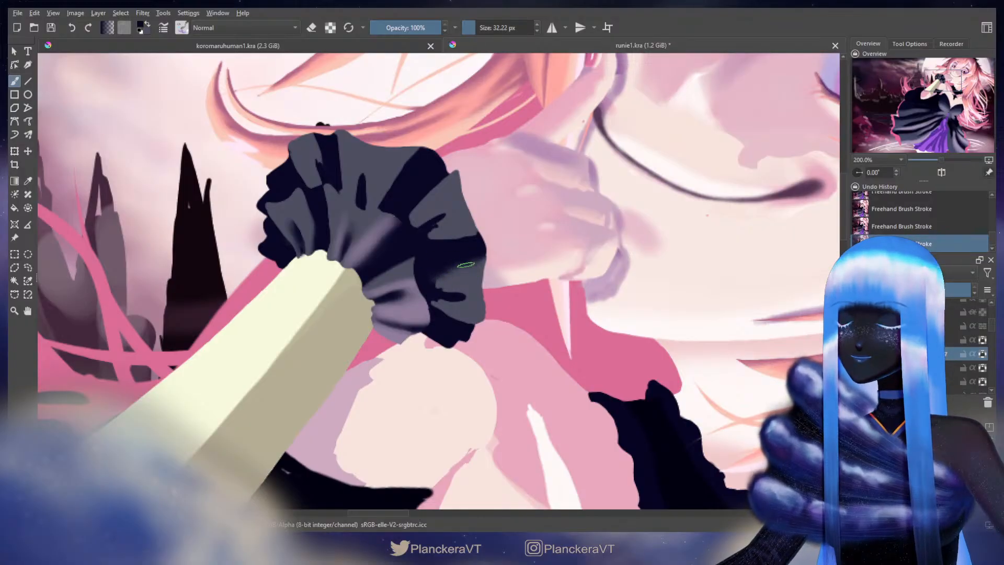
left_click_drag(467, 296, 436, 295, "shift")
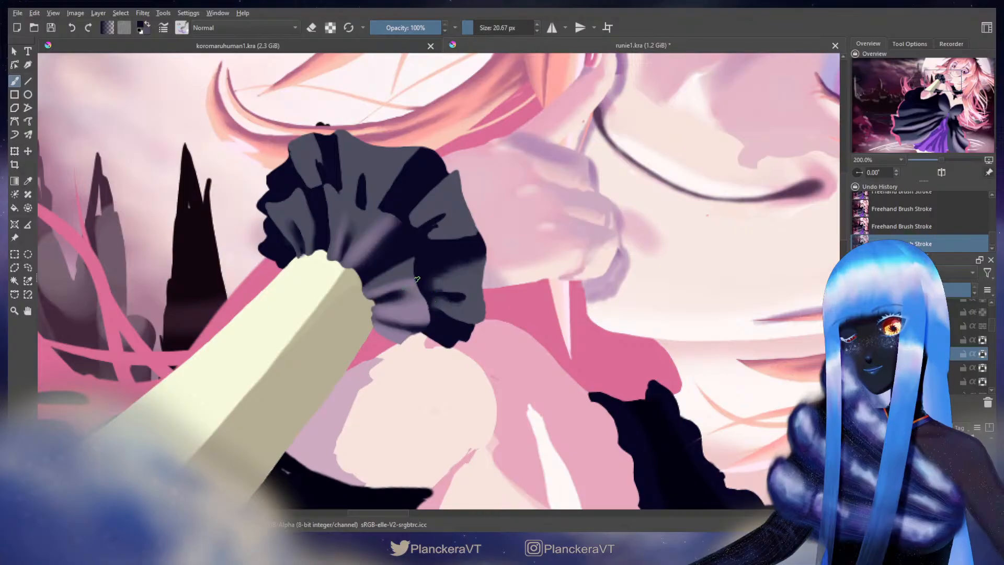
Blend the hard navy and grey edges of the outer frill's upper folds, enlarging the brush from about 24 to 43 px
key("bracketright")
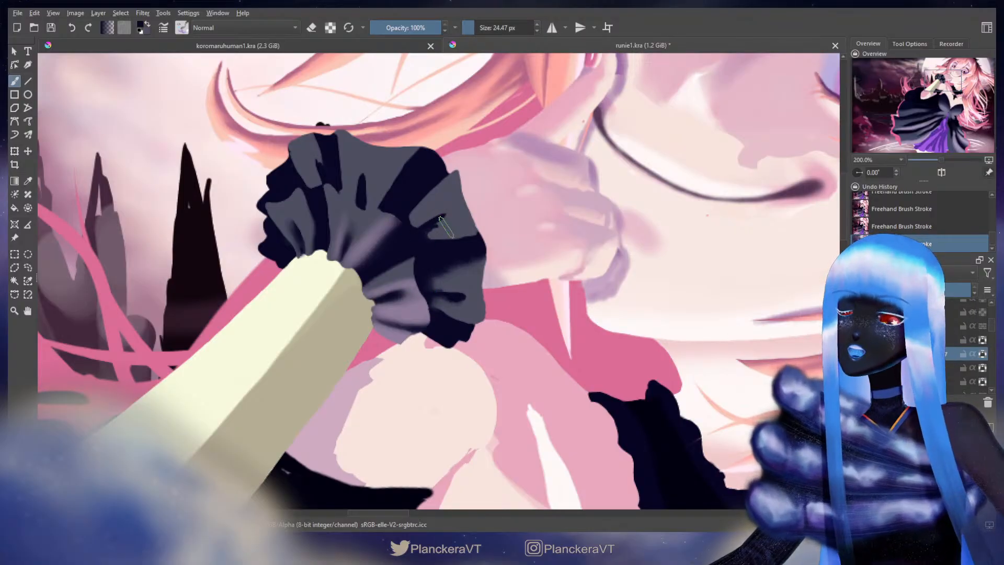
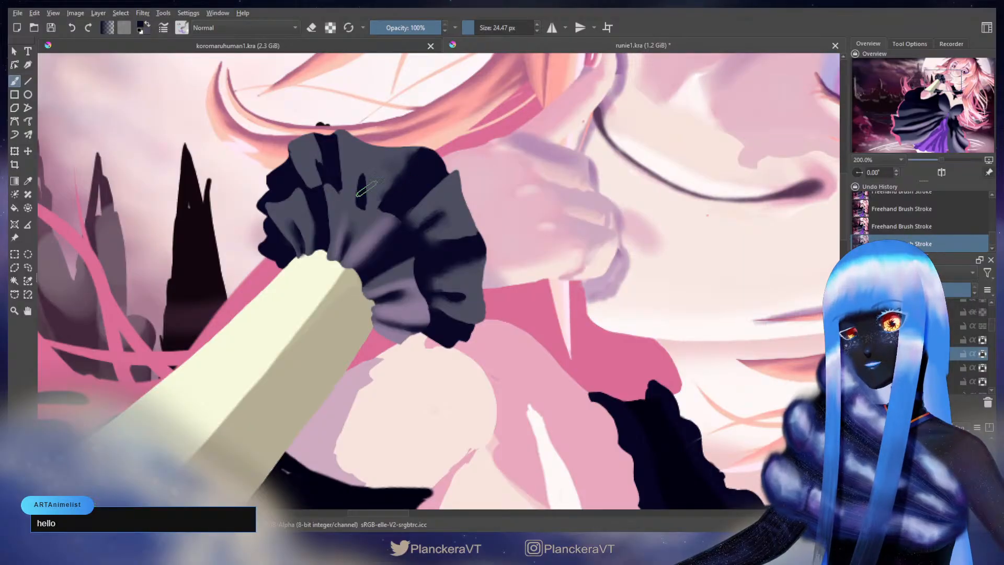
key("bracketright")
key("bracketright")
key("bracketright")
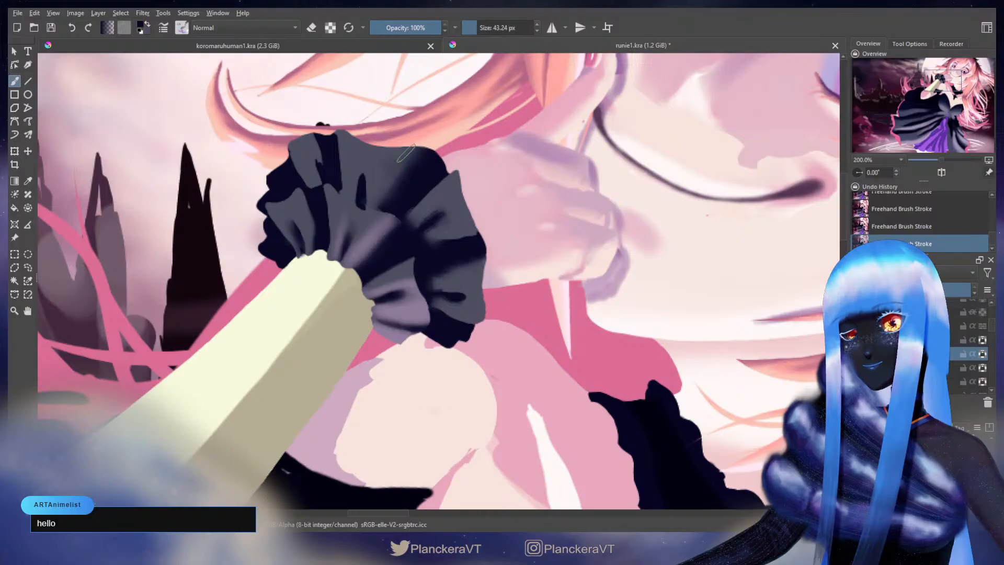
left_click_drag(312, 144, 379, 189)
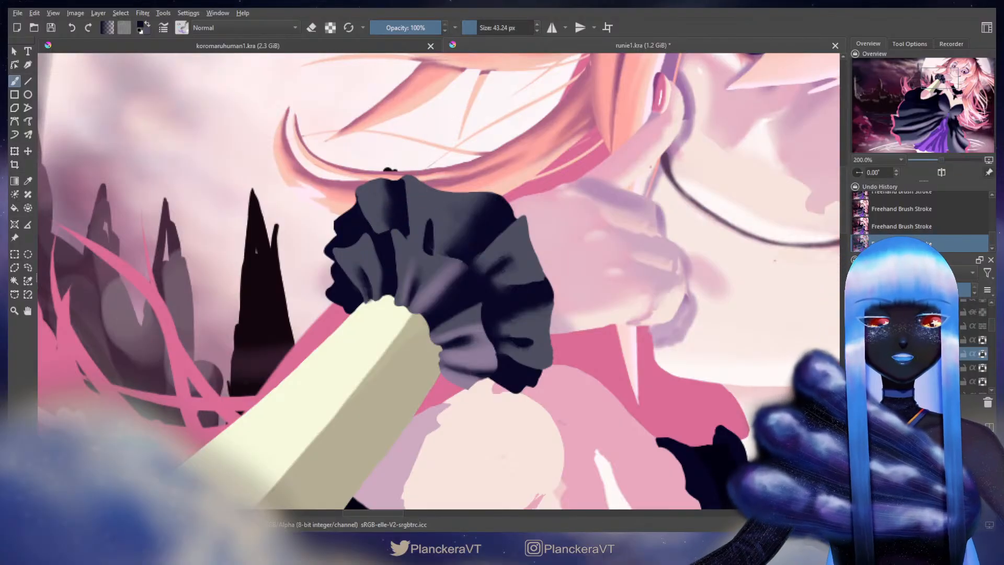
Return to the previous brush preset and rework the small dark fold in the lower-right ruffle with sampled colours at about 16 to 20 px
key("slash")
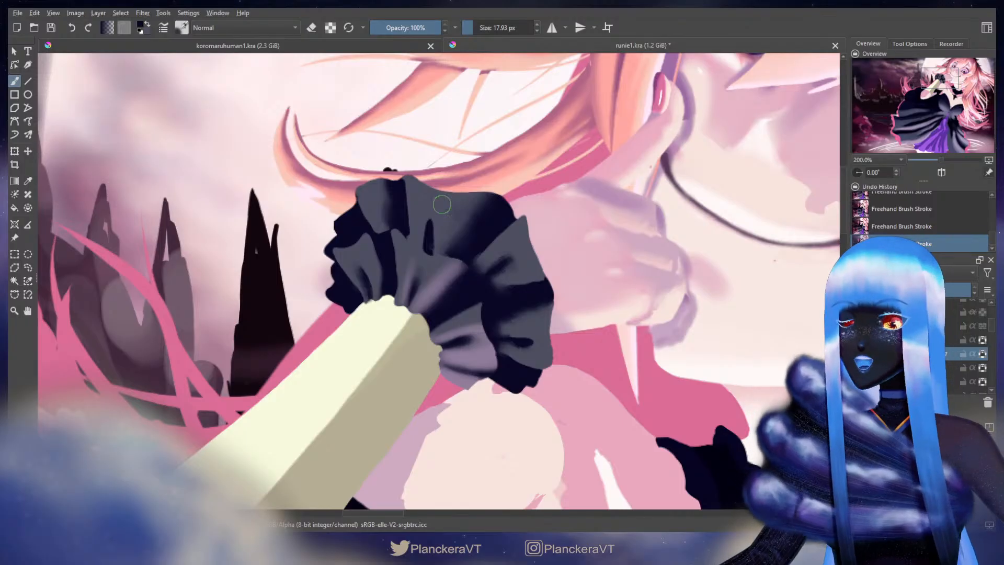
left_click_drag(497, 335, 425, 227)
key("bracketright")
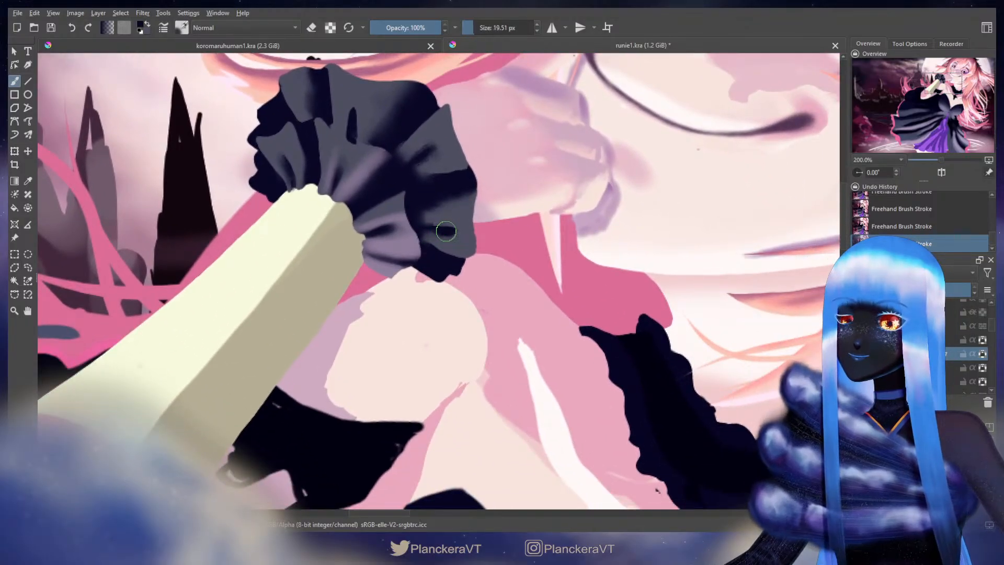
left_click(439, 234, "ctrl")
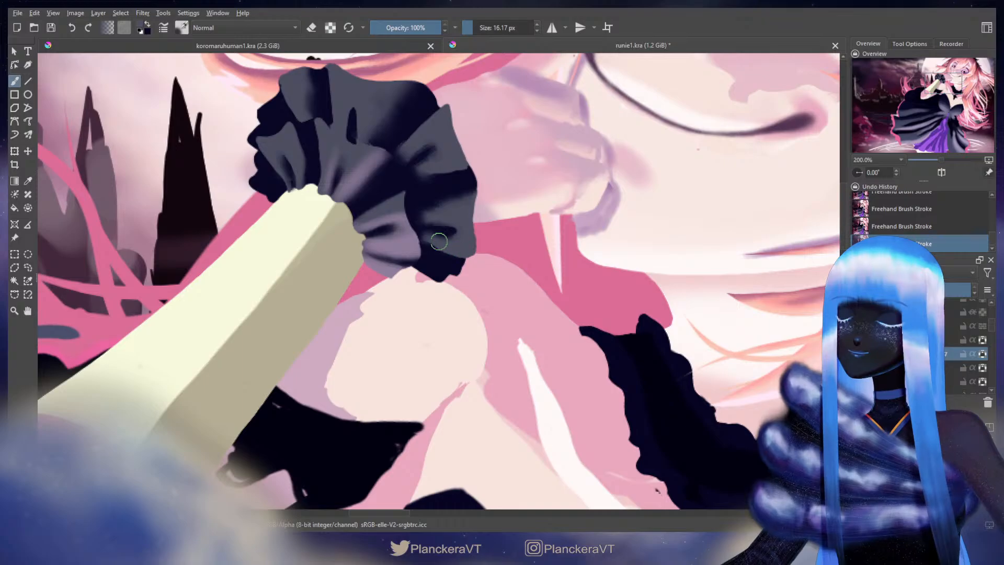
left_click(445, 230, "ctrl")
key("bracketleft")
Refine the lower-right ruffle's small fold at about 9 to 12 px, sampling its grey and dark navy tones
left_click(453, 232, "ctrl")
key("bracketright")
key("bracketright")
key("bracketright")
key("bracketright")
key("bracketright")
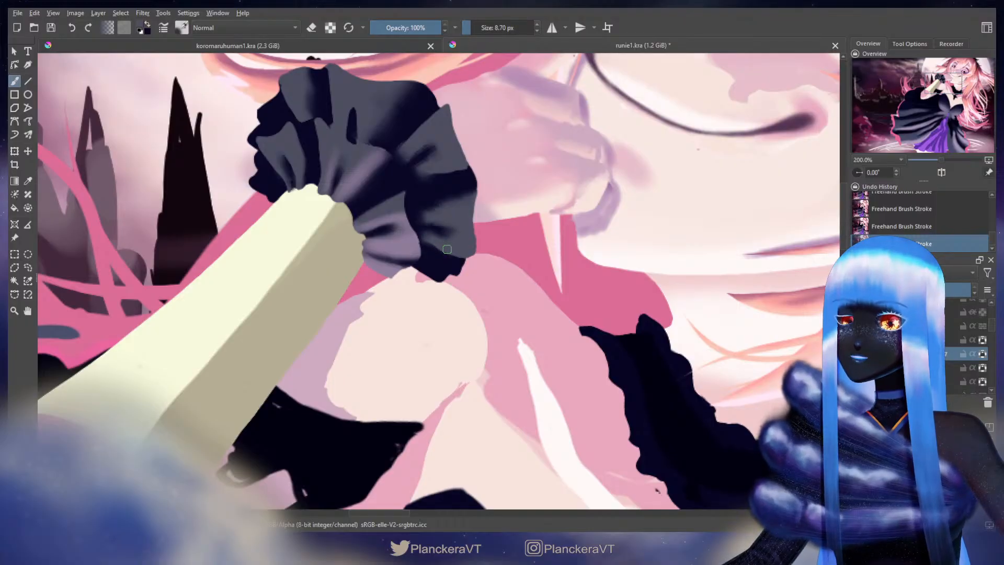
left_click(433, 240, "ctrl")
key("bracketright")
key("bracketright")
key("bracketright")
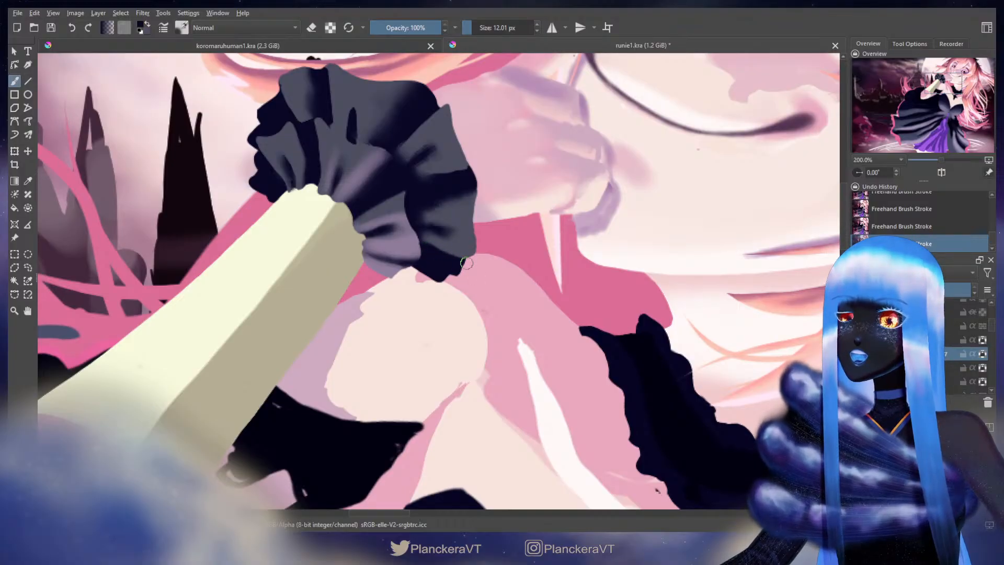
Shade the outer part of the right ruffle with a sampled tone, reducing the brush from about 28 to 18 px
mouse_move(412, 229)
left_mouse_down("shift")
mouse_move(434, 229)
mouse_move(403, 213)
mouse_move(494, 185)
left_mouse_up("shift")
left_click(460, 207, "ctrl")
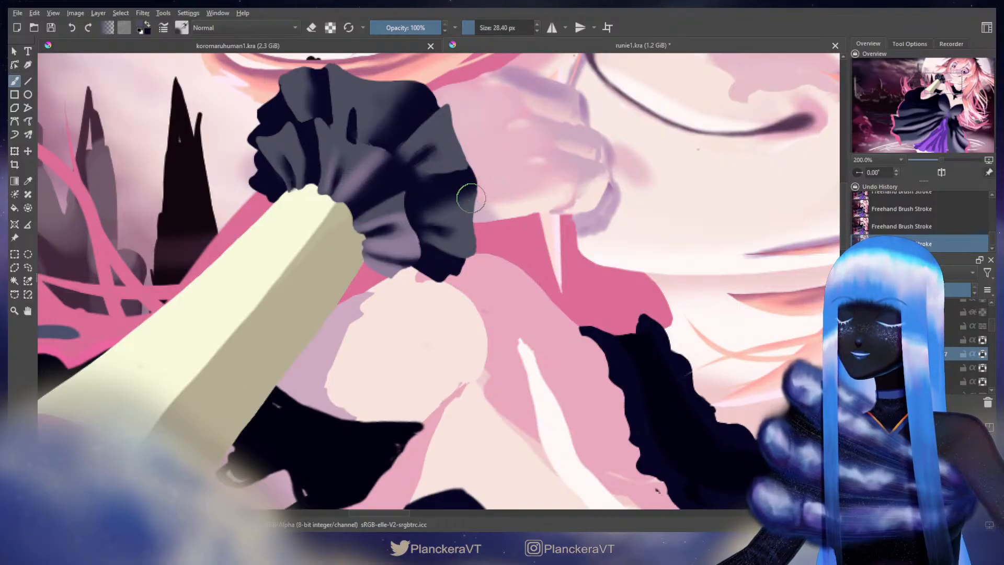
left_click_drag(471, 194, 461, 193, "shift")
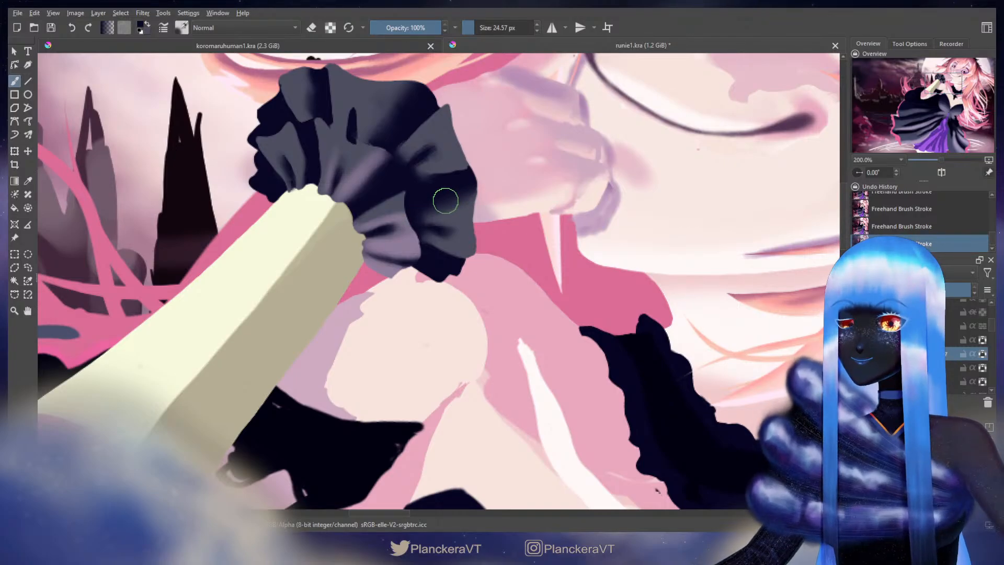
left_click_drag(471, 192, 461, 193, "shift")
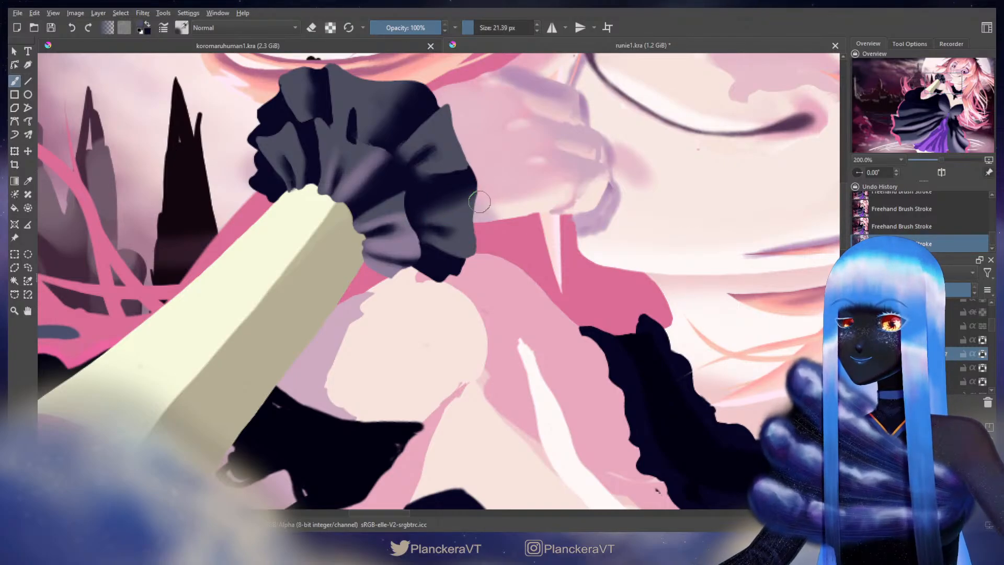
left_click_drag(444, 197, 416, 223, "shift")
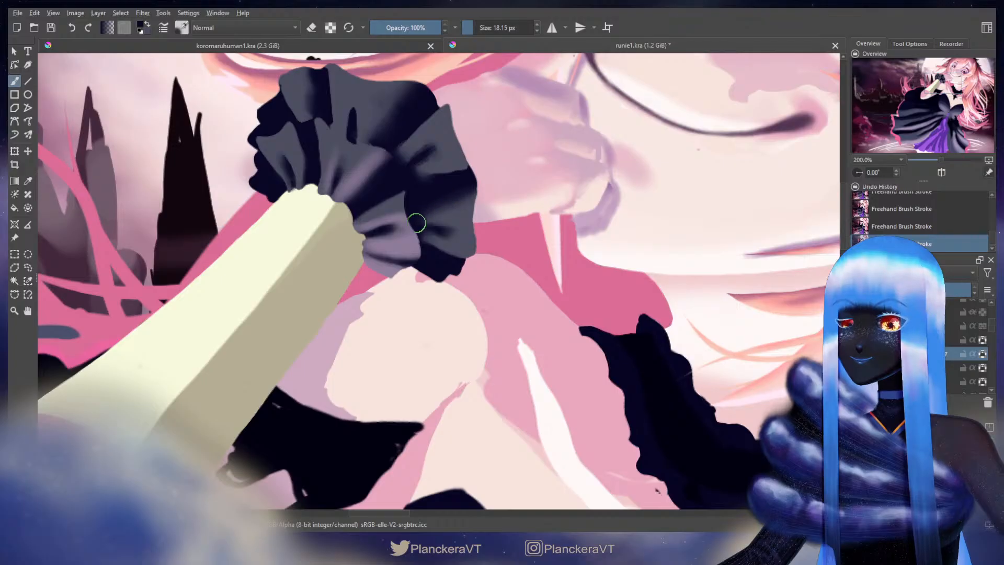
Touch up the dark crease where the lower-right ruffle meets the inner frill, using the brush at about 9 to 15 px
key("x")
key("x")
left_click_drag(439, 241, 421, 228, "shift")
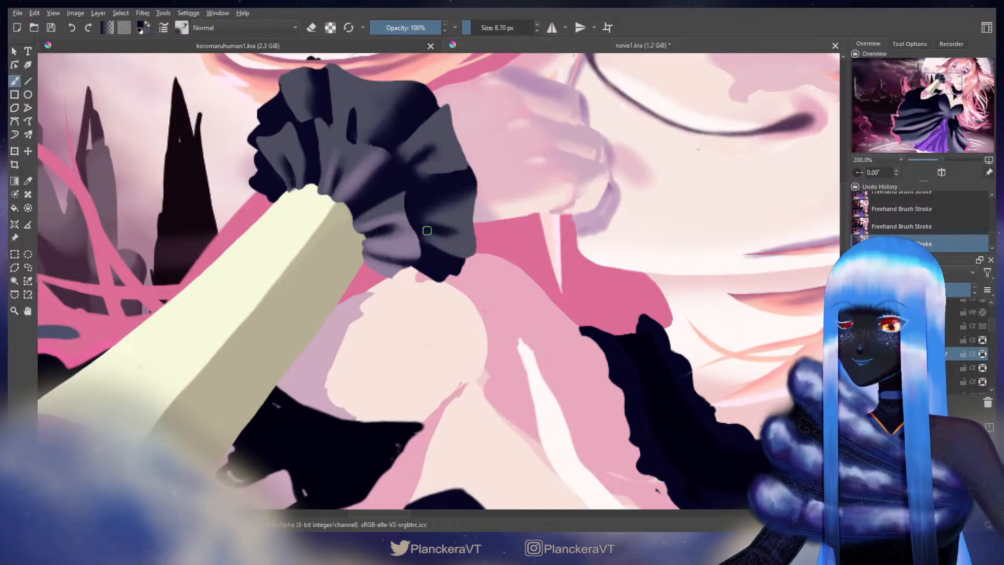
left_click_drag(422, 237, 419, 233, "shift")
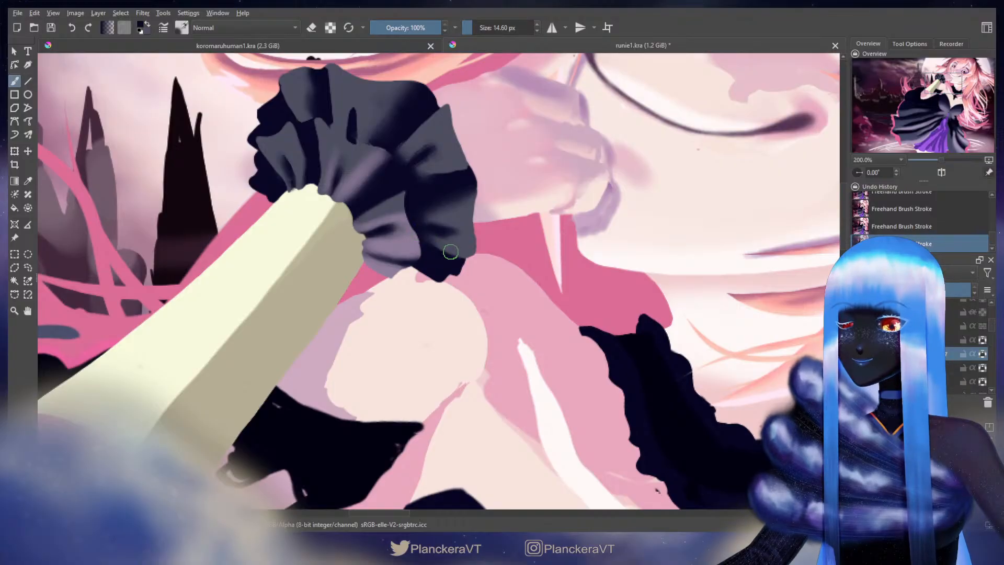
left_click_drag(455, 224, 442, 223, "shift")
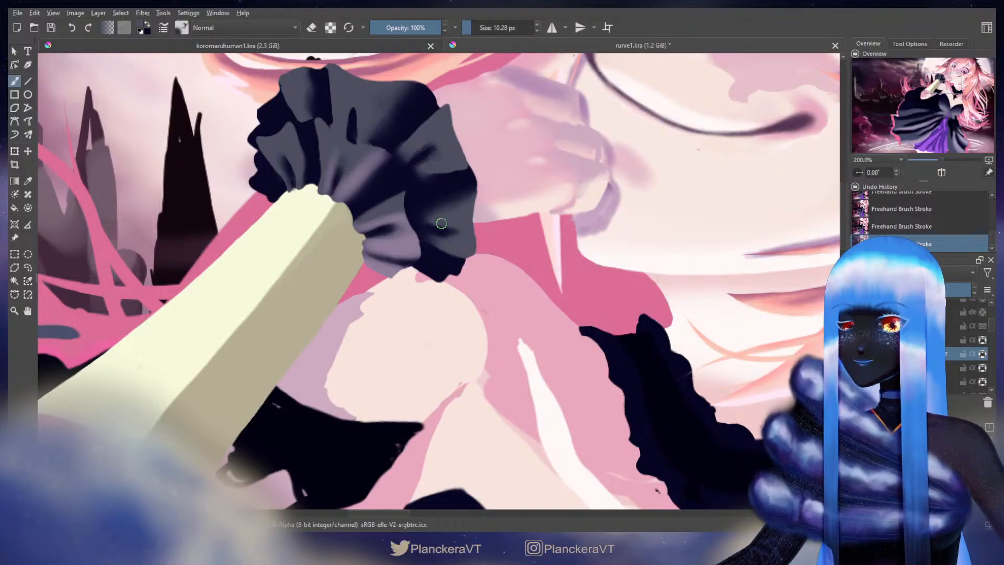
Sample the dark and grey tones around the lower-right ruffle's fold and smooth their transition at about 10 to 13 px
left_click(439, 232, "ctrl")
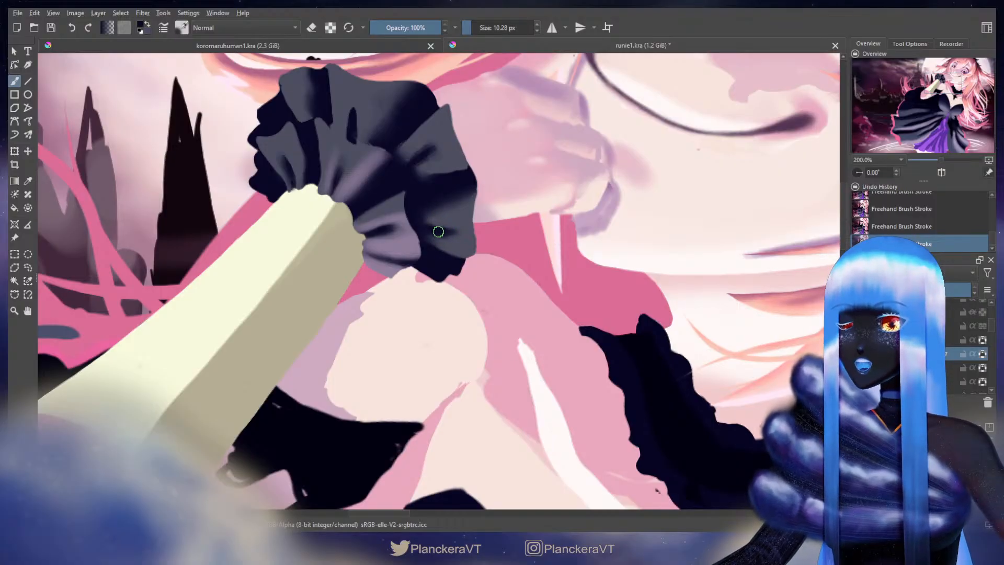
key("bracketright")
key("bracketright")
key("bracketright")
left_click(452, 237, "ctrl")
key("bracketright")
key("bracketright")
key("bracketright")
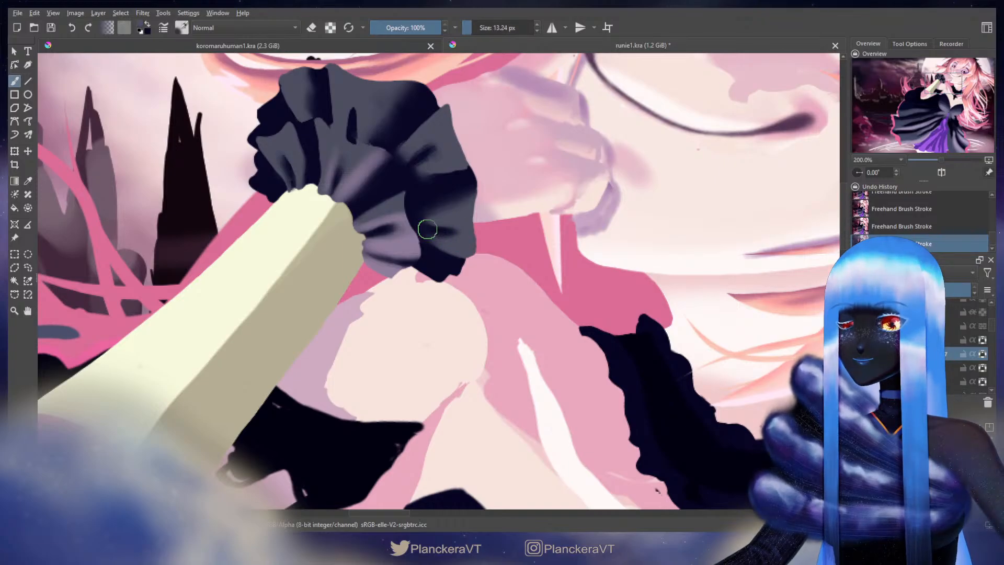
Shade the right ruffles at about 15 to 19 px, then swap colours and touch up the lowest crease at about 8 px
scroll(435, 233, "up", 3)
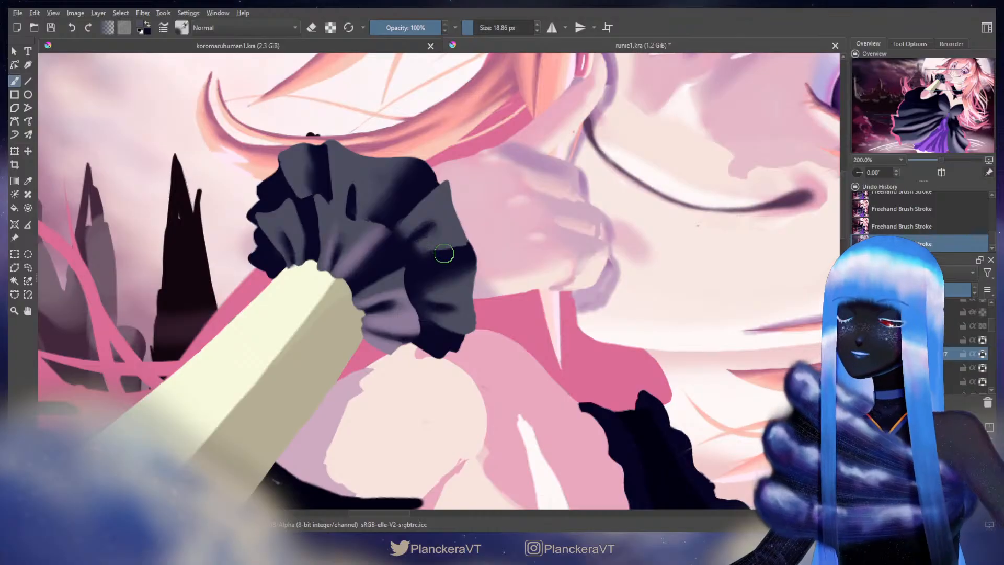
key("bracketleft")
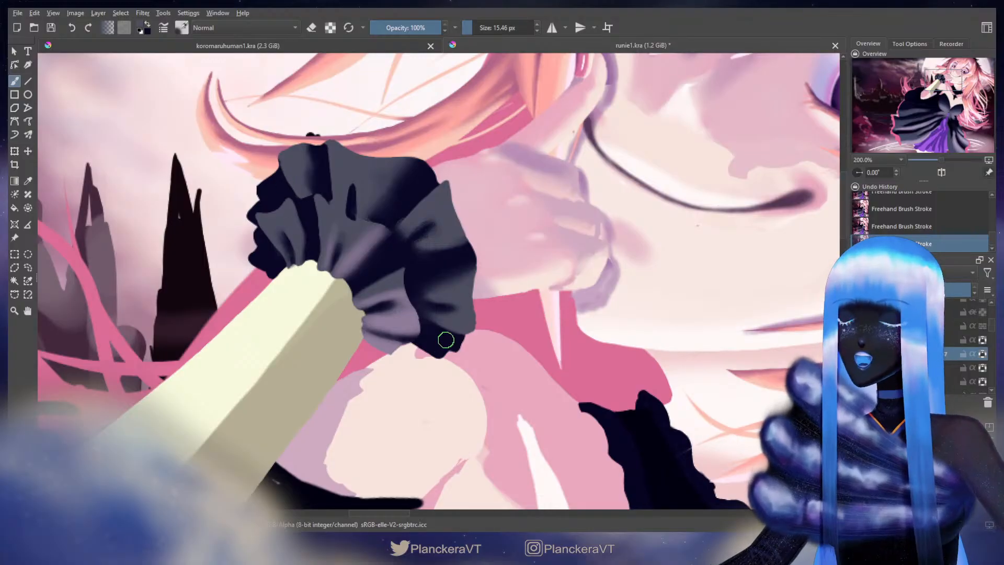
key("x")
left_click_drag(435, 332, 431, 331)
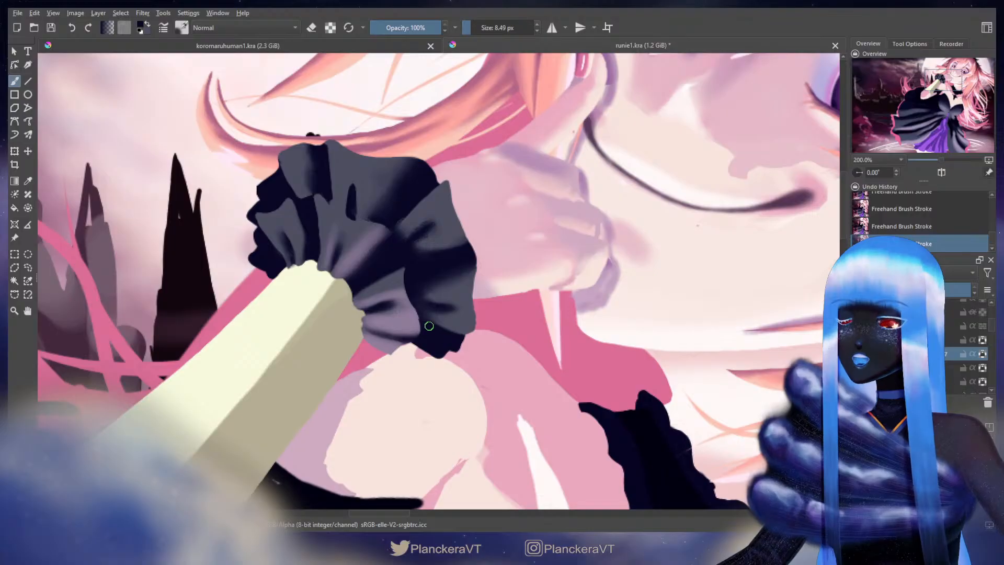
Swap the colours and touch up the outer end of the lowest right ruffle at about 10 px
key("x")
left_click_drag(453, 328, 459, 329)
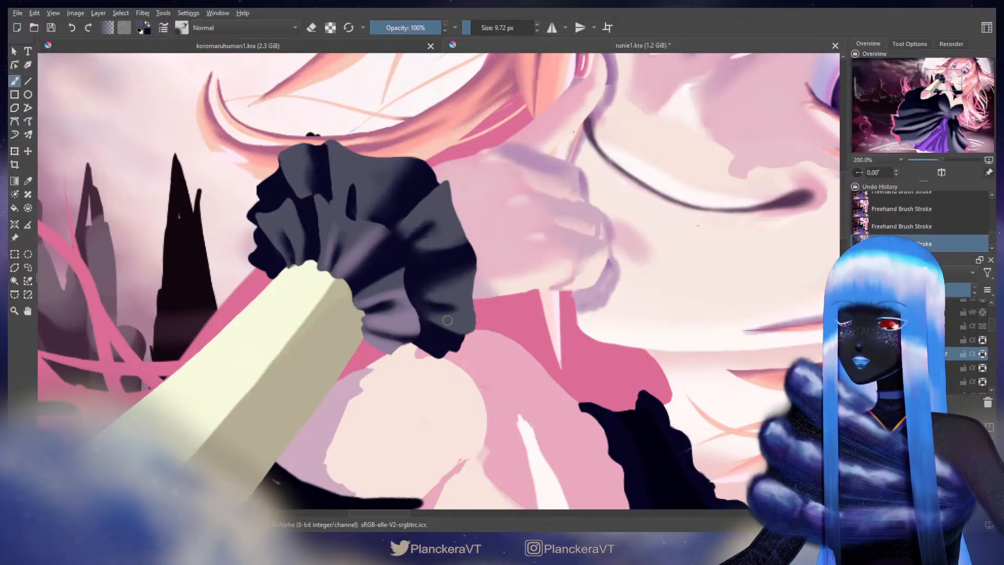
scroll(470, 288, "up", 1)
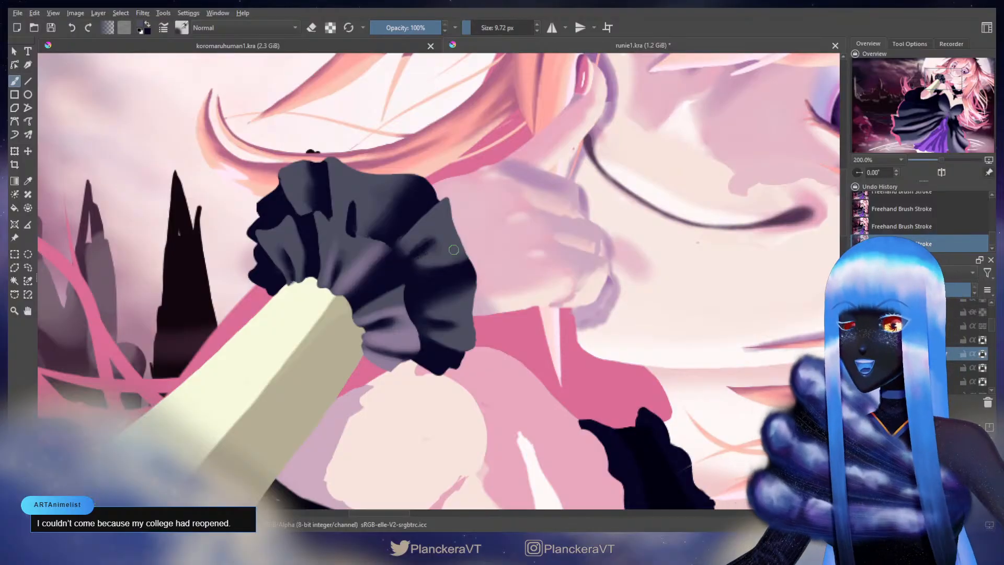
Shade the fold across the right ruffle, alternating the two colours with the brush at about 12 to 17 px
key("]")
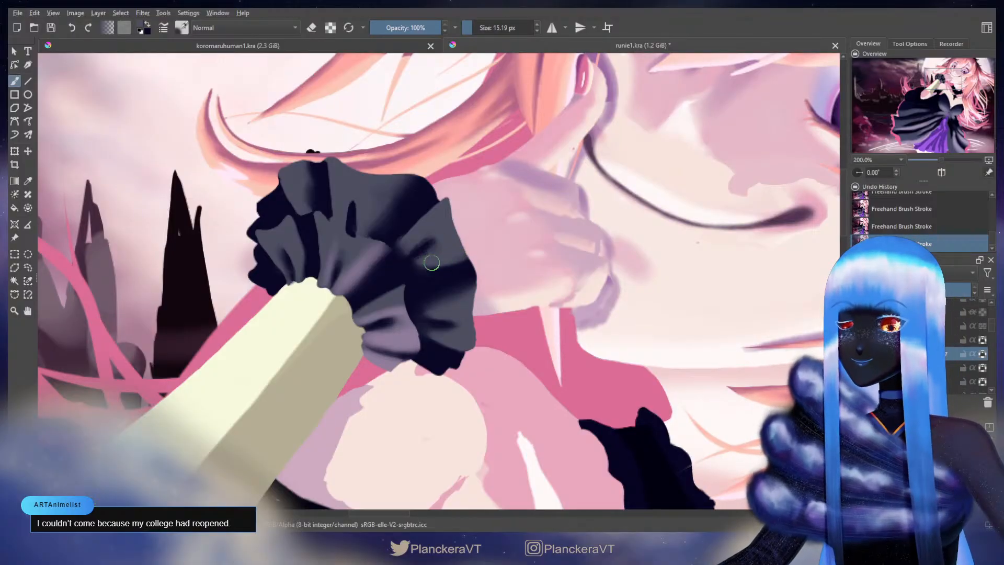
key("x")
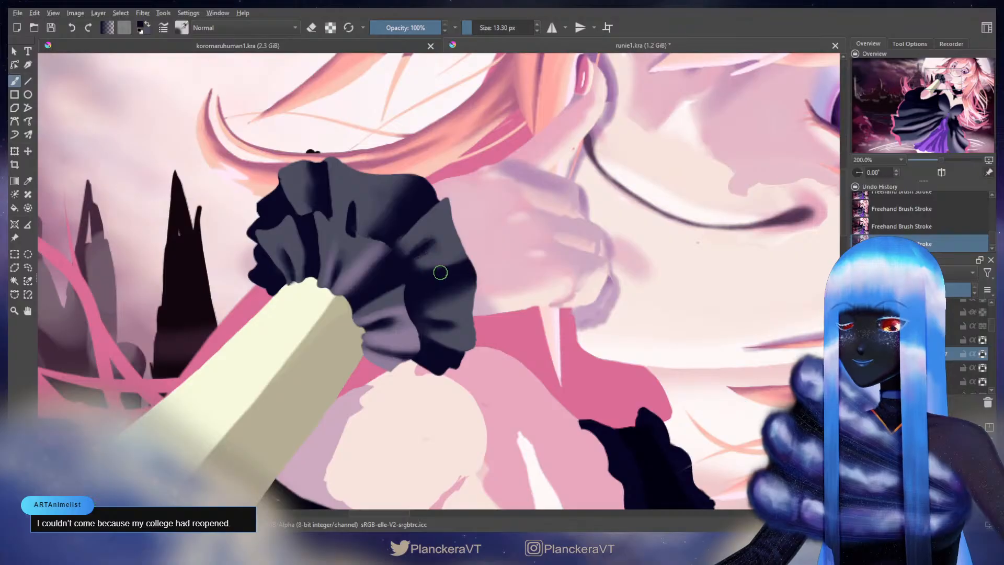
key("]")
key("[")
key("[")
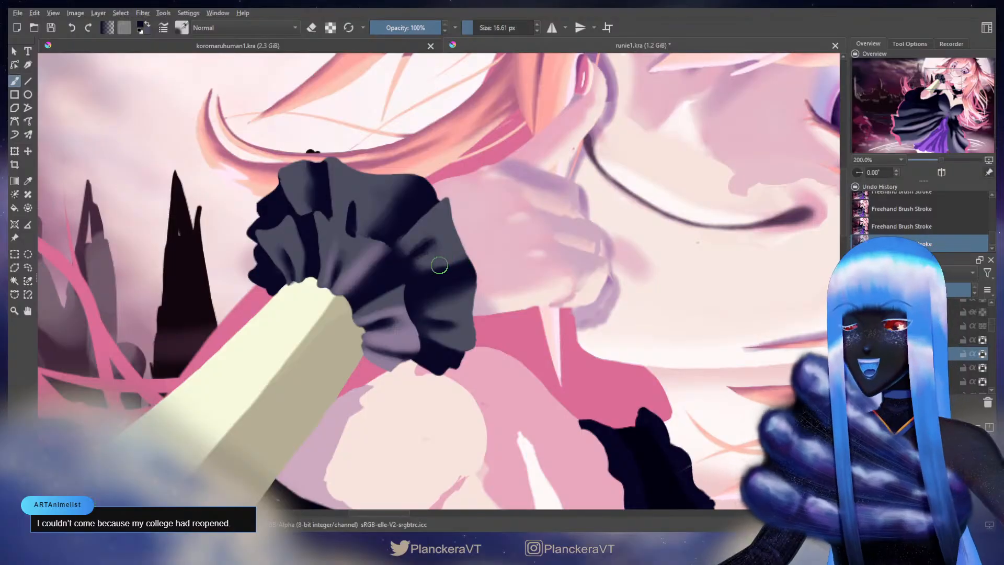
key("bracketleft")
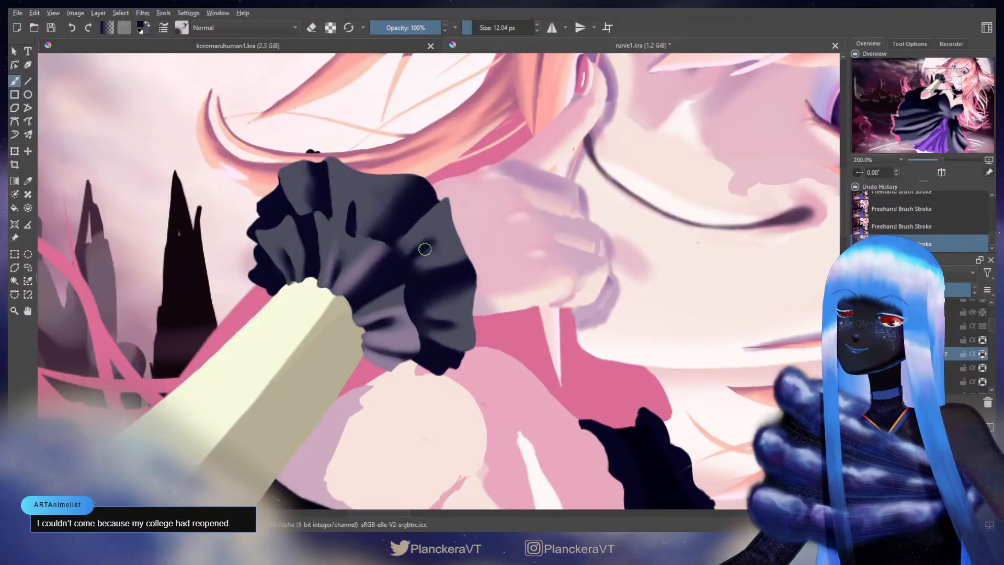
key("bracketright")
key("bracketright")
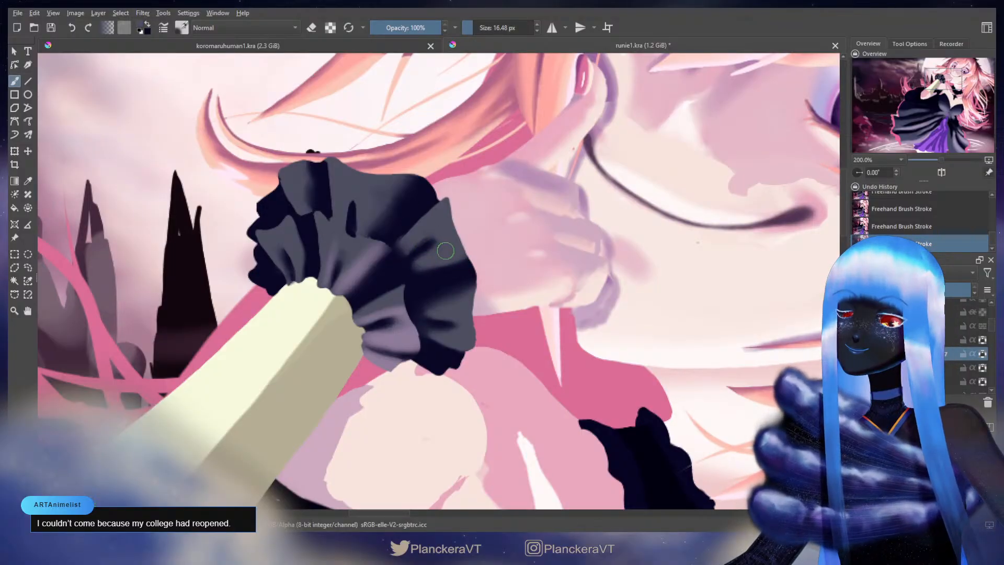
left_click_drag(425, 251, 407, 267)
key("bracketleft")
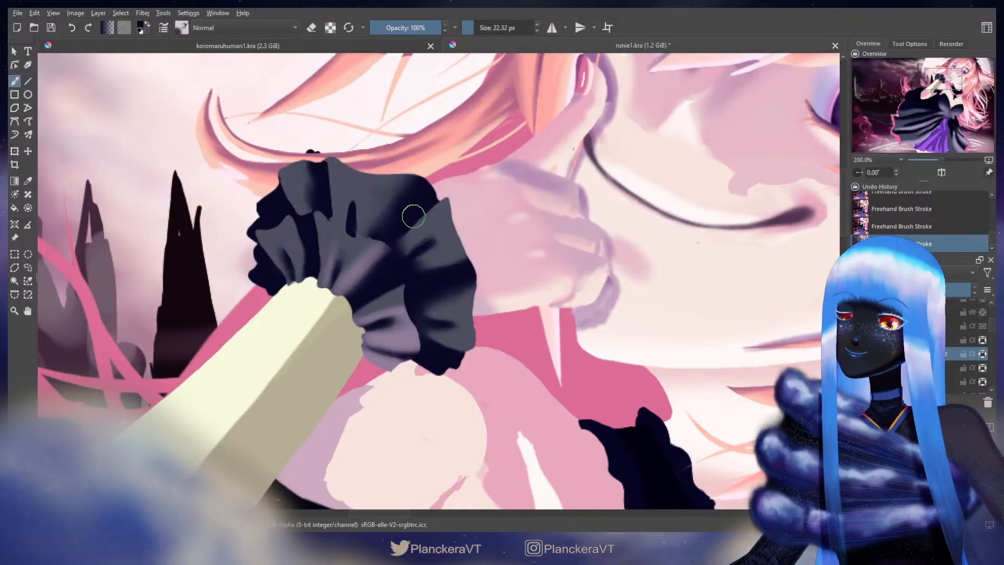
Blend the crease where the top ruffle meets the right ruffle, using the brush at about 14 to 22 px
mouse_move(415, 216)
left_mouse_down()
mouse_move(404, 216)
mouse_move(453, 200)
left_mouse_up()
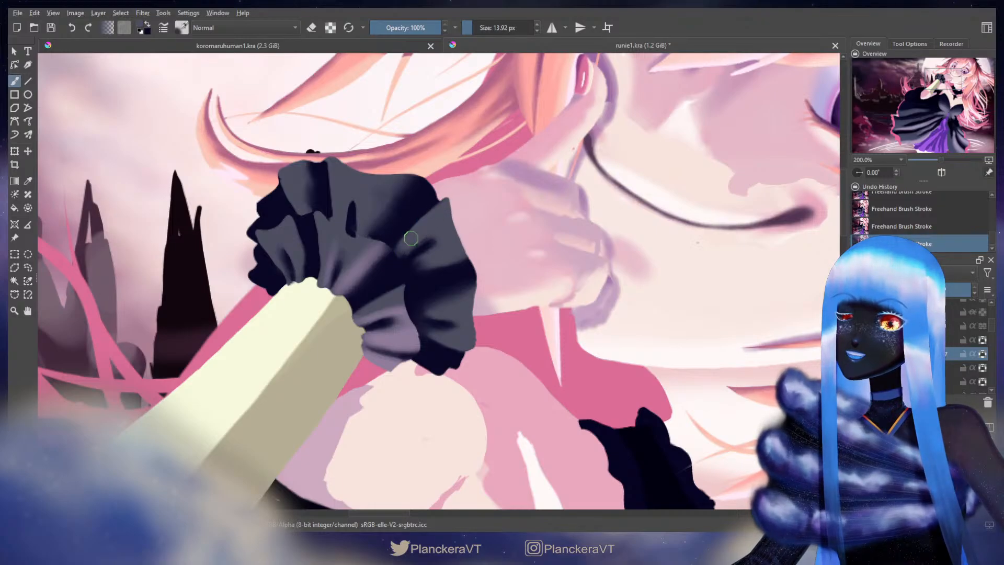
left_click_drag(428, 221, 418, 217)
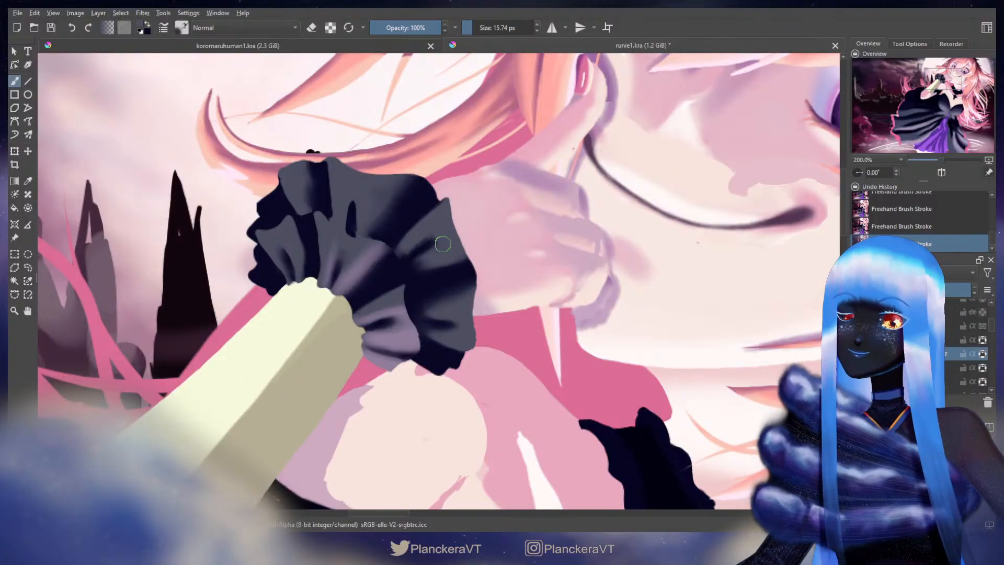
key("bracketleft")
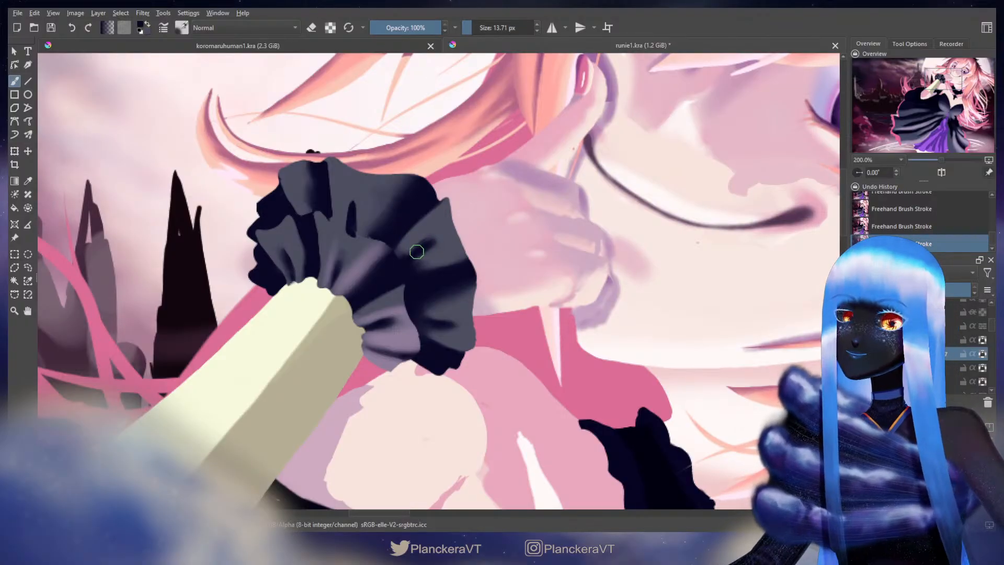
key("bracketright")
key("bracketright")
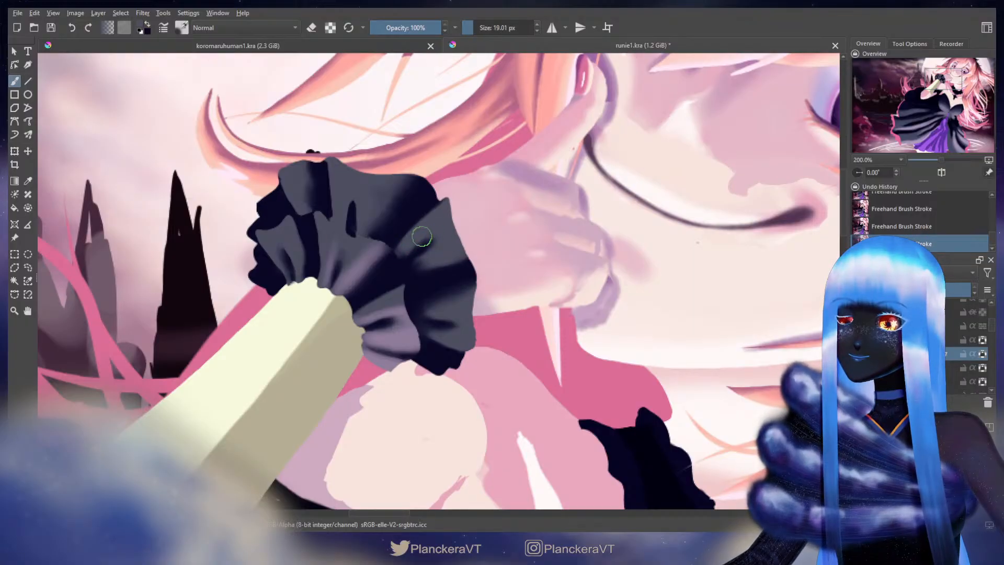
key("bracketright")
key("bracketright")
key("bracketright")
key("bracketright")
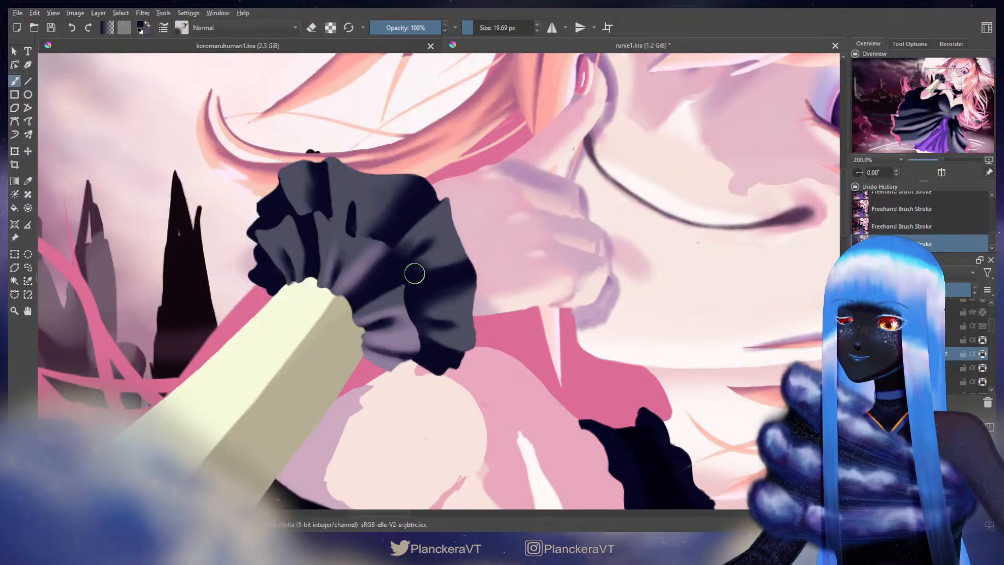
key("bracketleft")
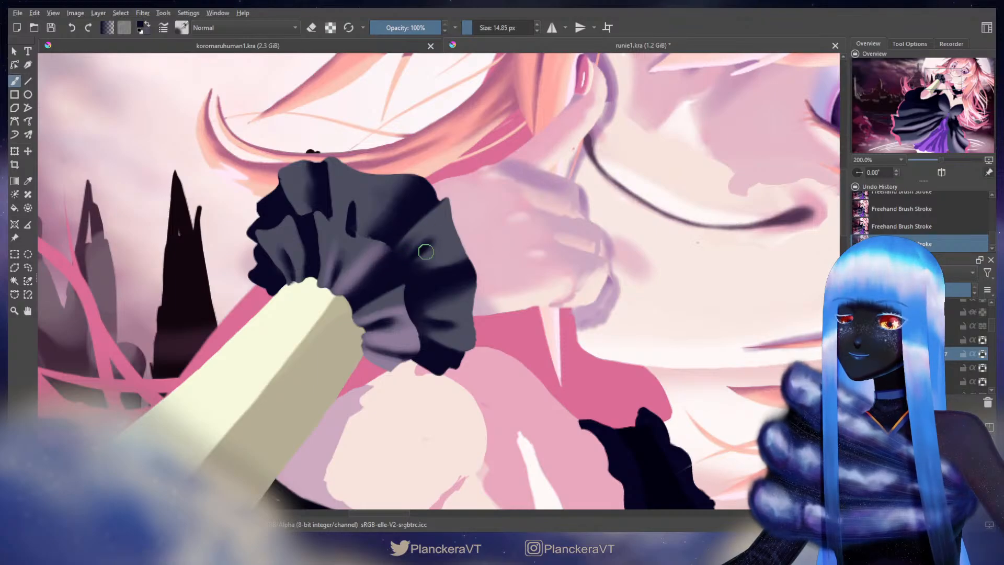
Sample tones from the right ruffle and refine the upper side of its fold at about 8 to 9 px
left_click(441, 253, "ctrl")
key("bracketright")
key("bracketleft")
left_click(440, 237, "ctrl")
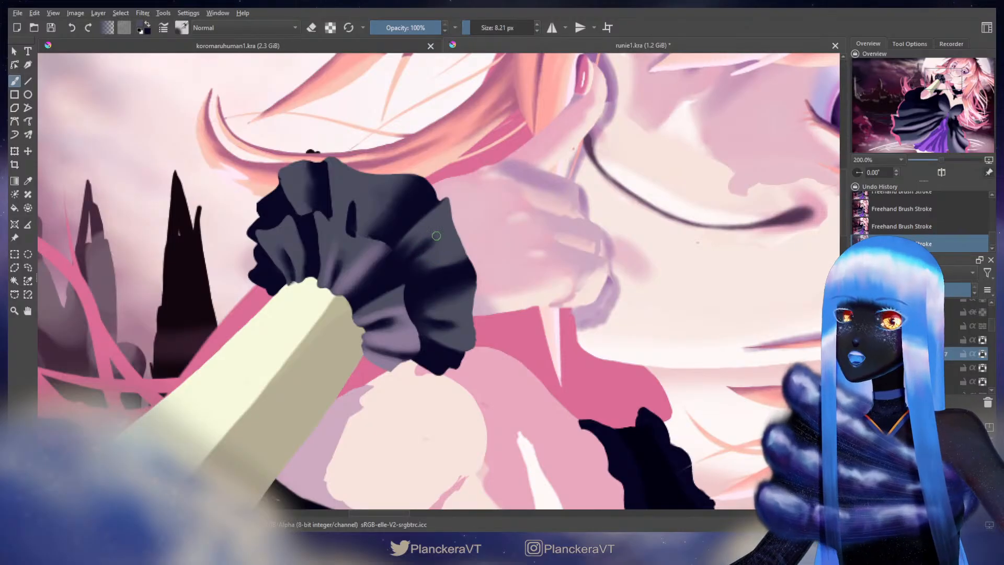
key("bracketright")
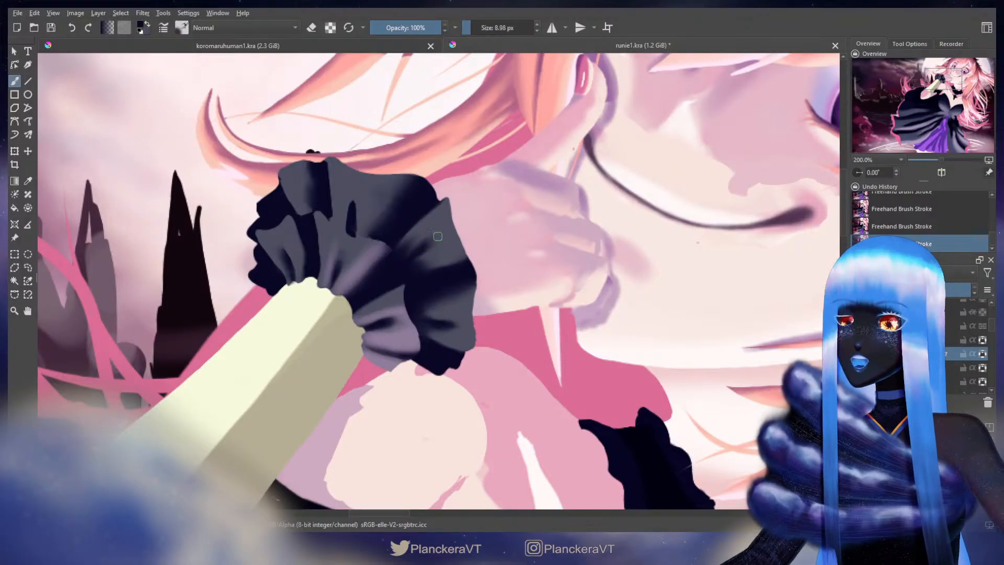
mouse_move(437, 240)
left_mouse_down()
mouse_move(448, 240)
mouse_move(416, 253)
mouse_move(448, 230)
left_mouse_up()
key("x")
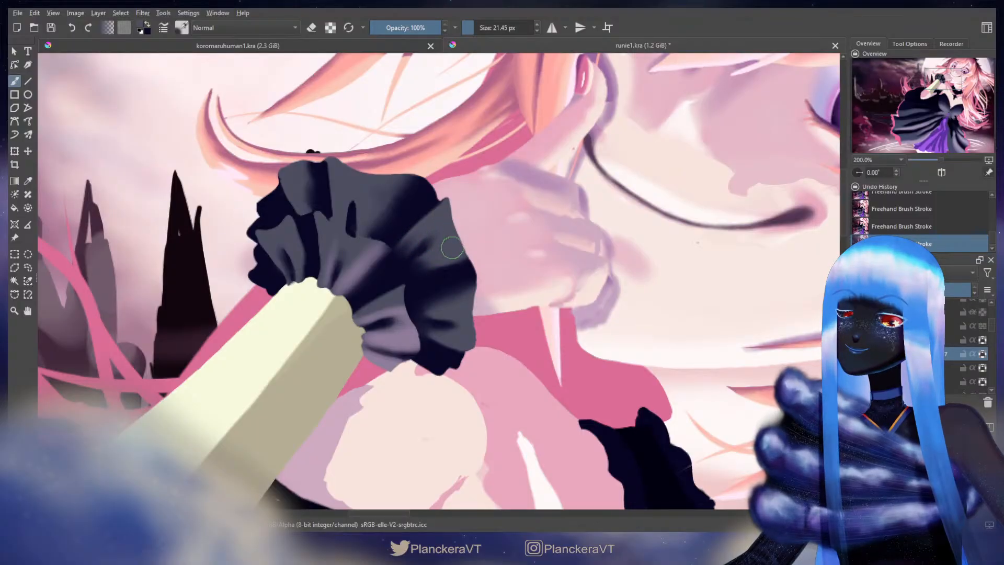
Smooth the right ruffle's fold by alternating the dark and grey colours at about 10 to 21 px
key("x")
key("x")
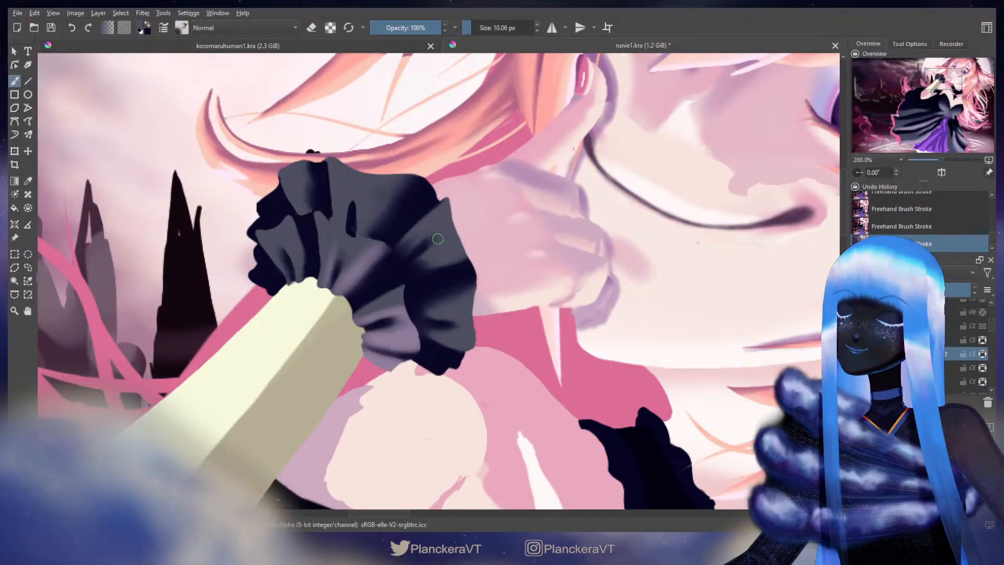
key("x")
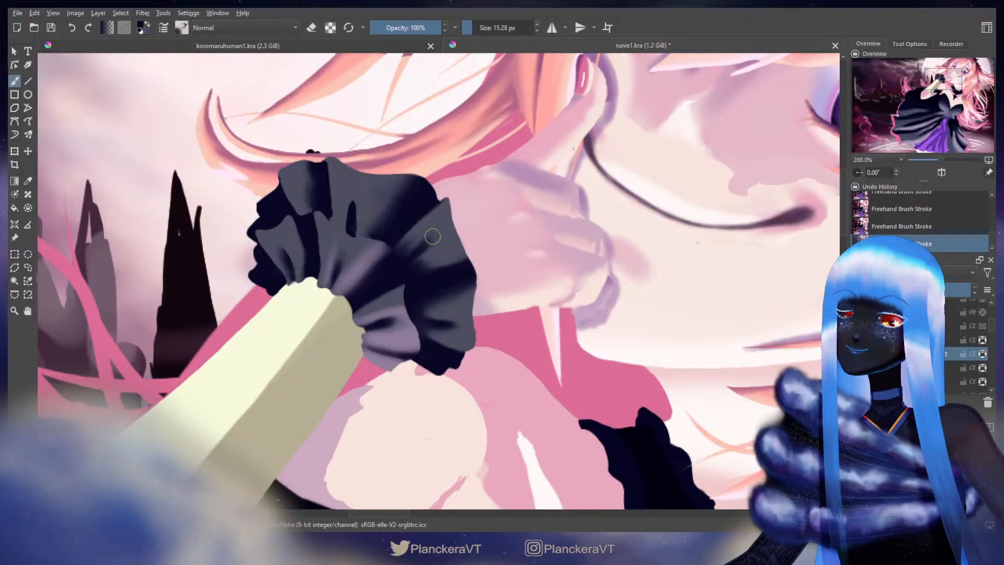
key("x")
Shade the top ruffle's dark outer end at about 33 px and touch up the small crease in its middle at about 18 px
left_click_drag(438, 234, 468, 273)
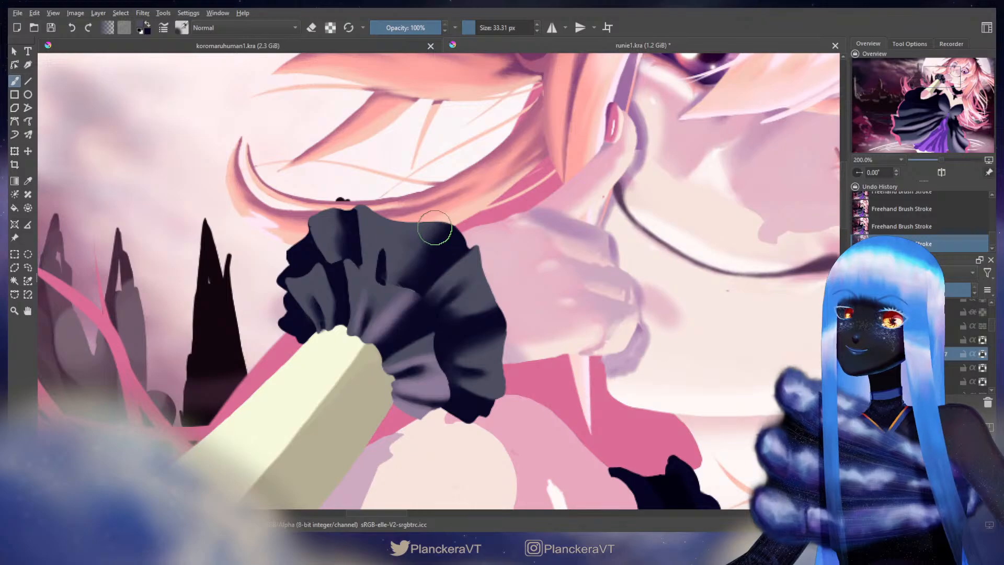
left_click_drag(421, 238, 433, 238)
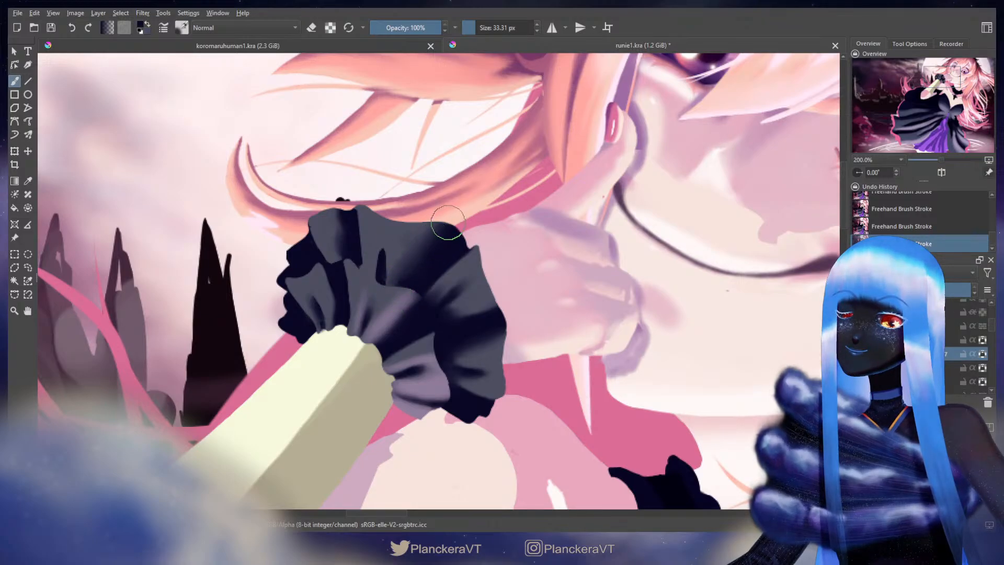
left_click_drag(390, 293, 383, 265)
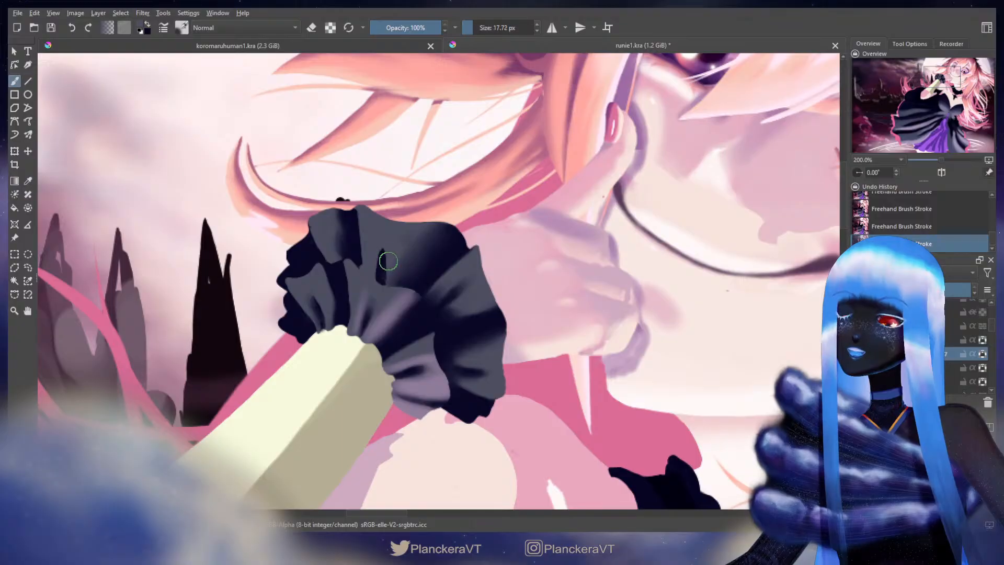
Sample the dark and grey tones around the top ruffle's small crease and reshape it at about 6 to 19 px
left_click(389, 269, "ctrl")
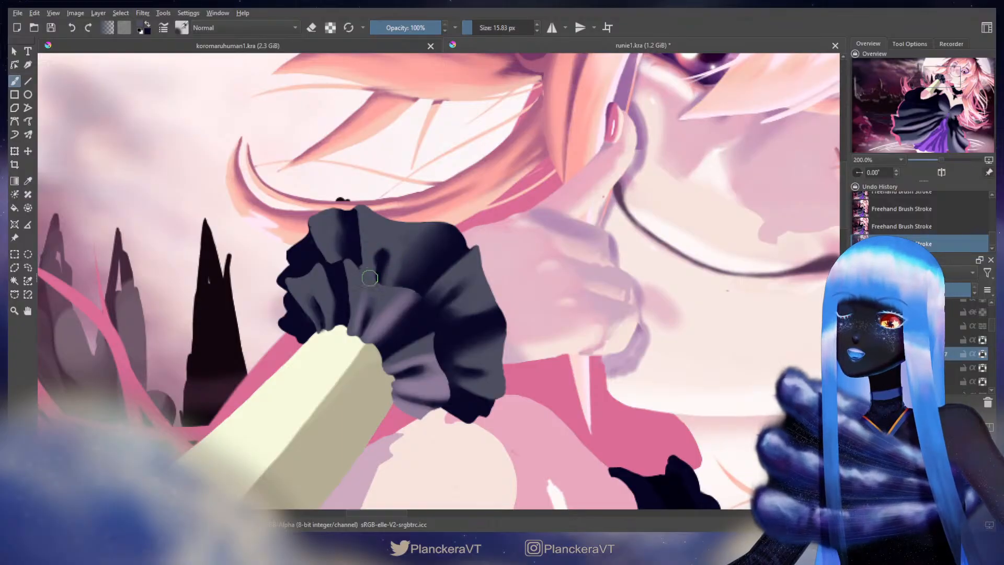
left_click(385, 262, "ctrl")
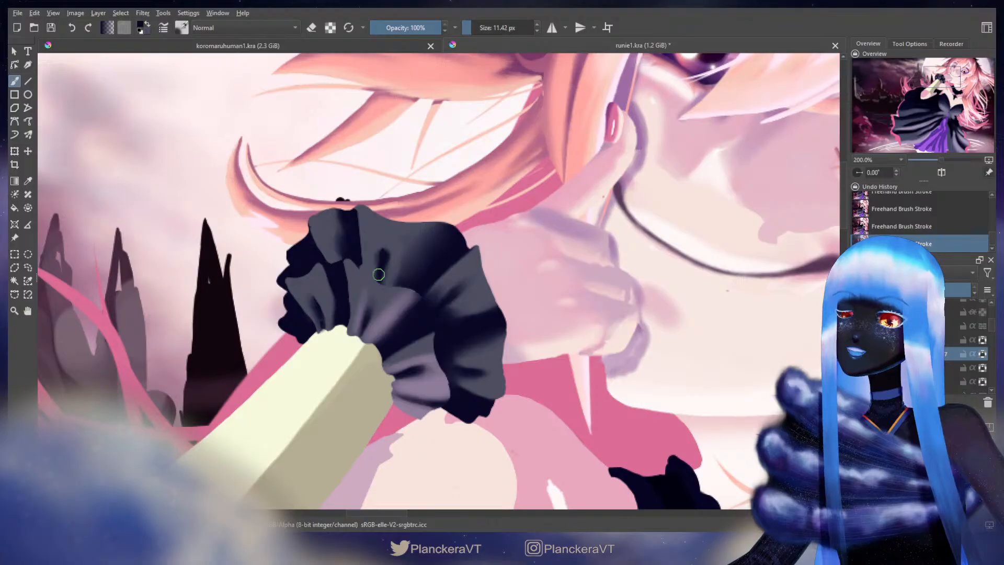
key("bracketright")
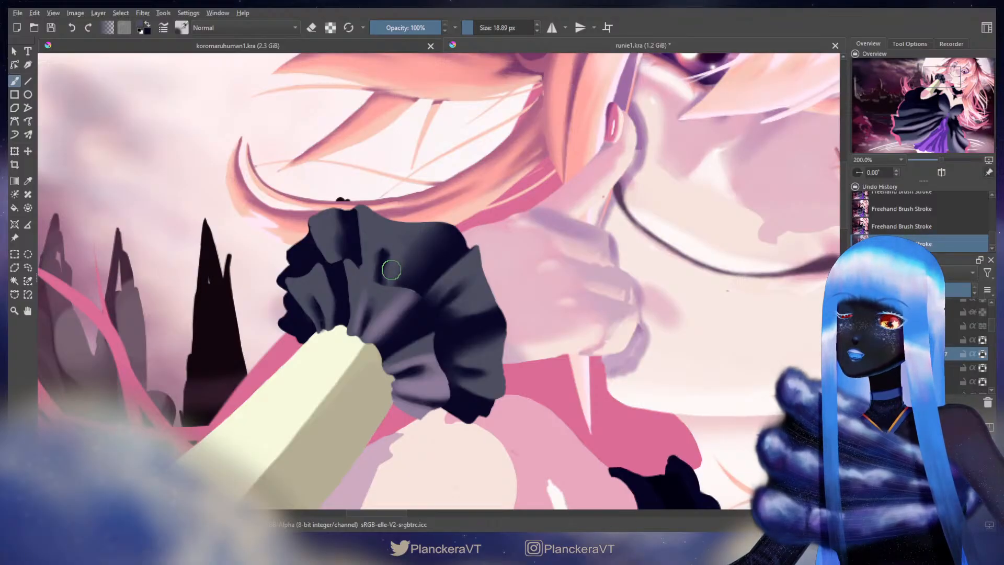
key("bracketleft")
key("bracketleft")
key("bracketleft")
left_click(387, 260, "ctrl")
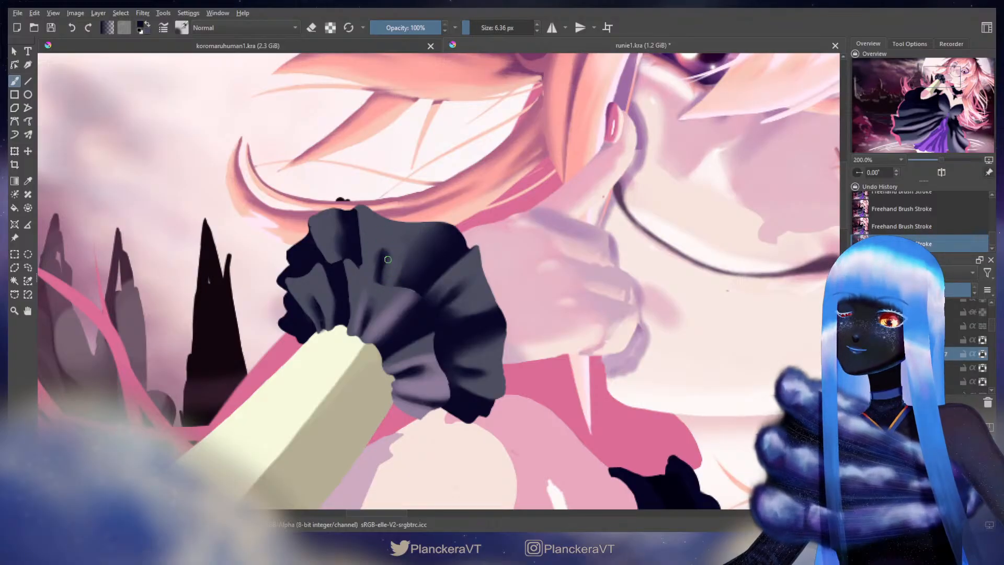
left_click(392, 259, "ctrl")
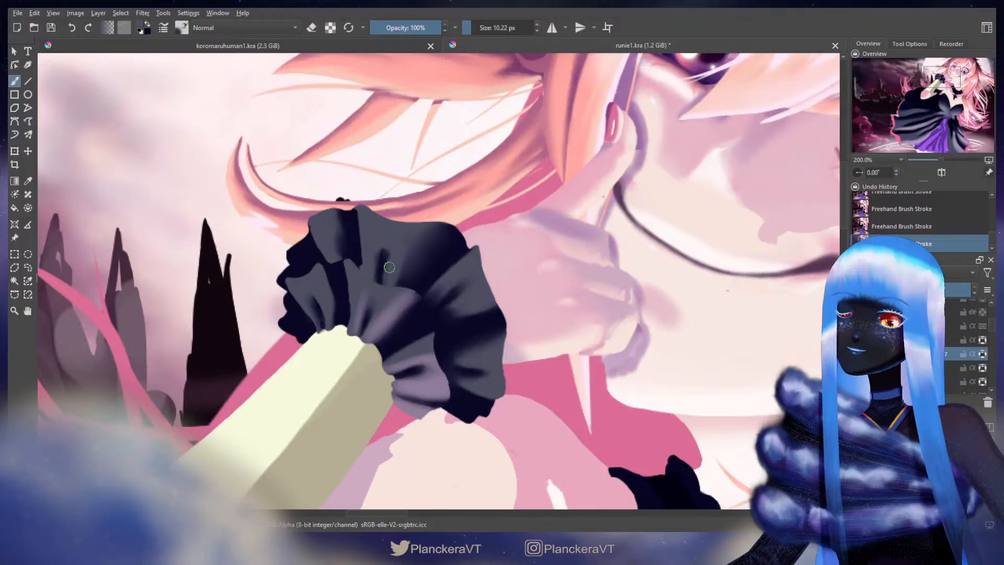
left_click(380, 277, "ctrl")
key("bracketleft")
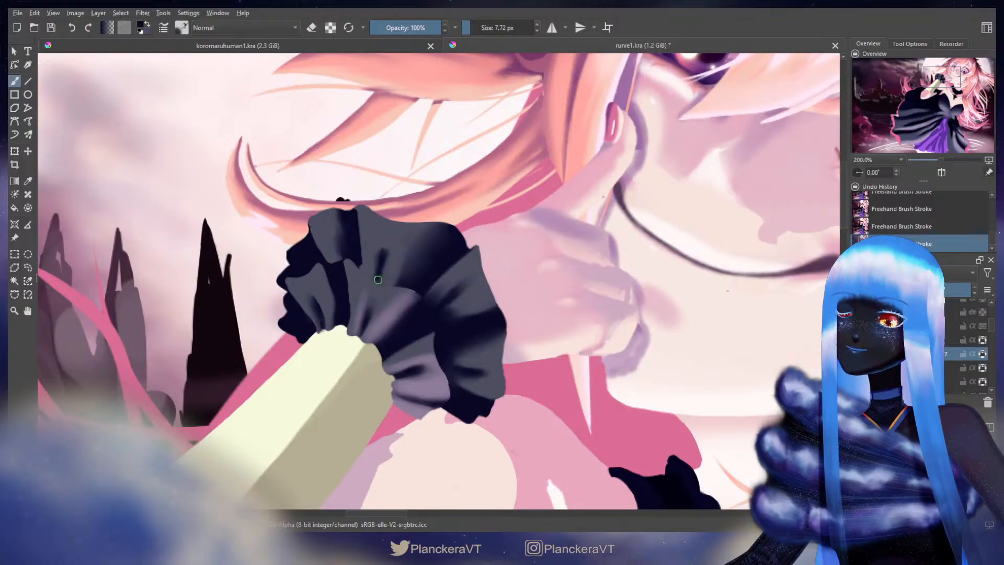
Blend the area beside the top ruffle's small crease at about 14 to 17 px, resampling the tone next to it
key("bracketright")
key("bracketright")
key("bracketright")
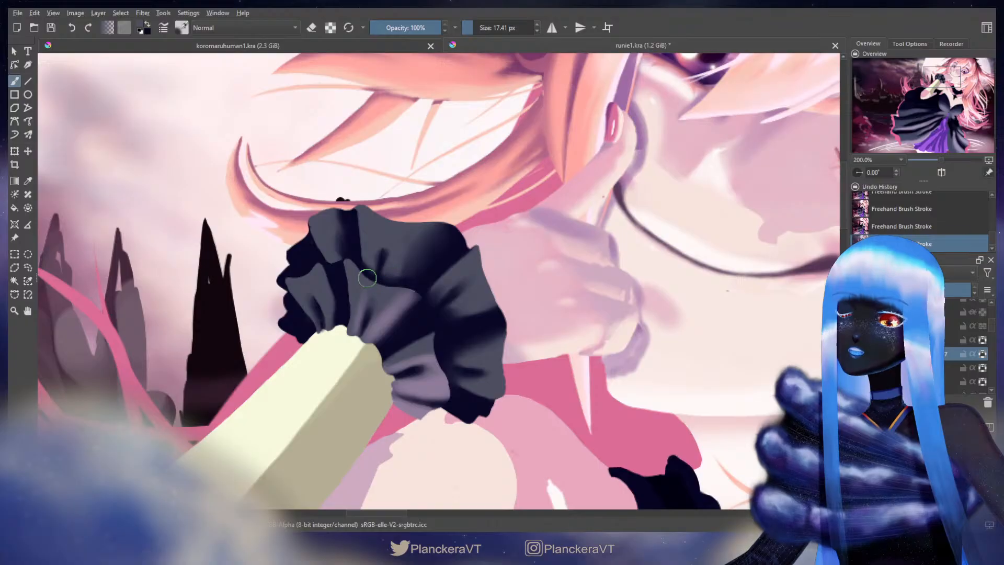
key("bracketleft")
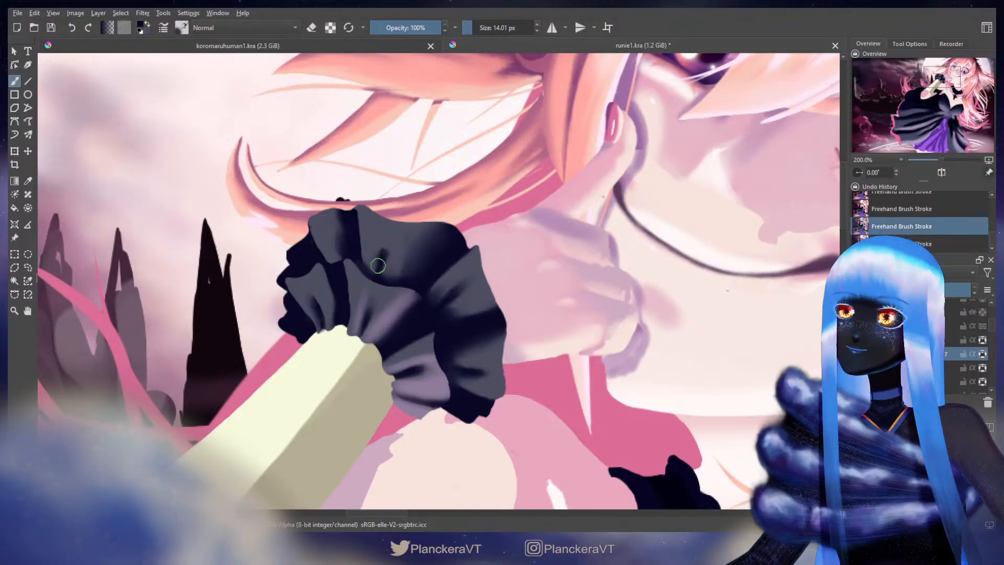
left_click(373, 263, "ctrl")
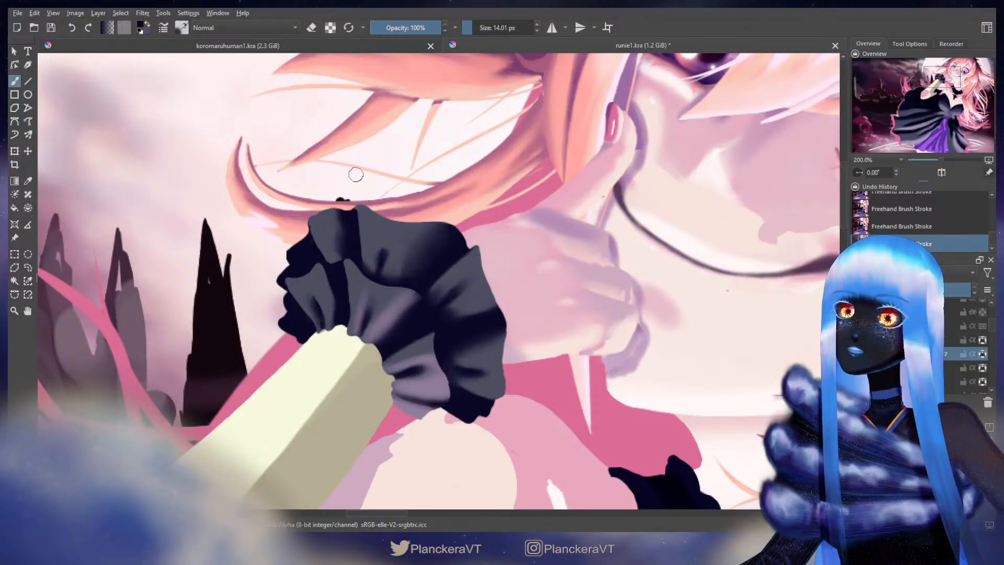
Sample the upper-left ruffle's tone and touch up its border with the top ruffle at about 12 to 13 px
key("bracketleft")
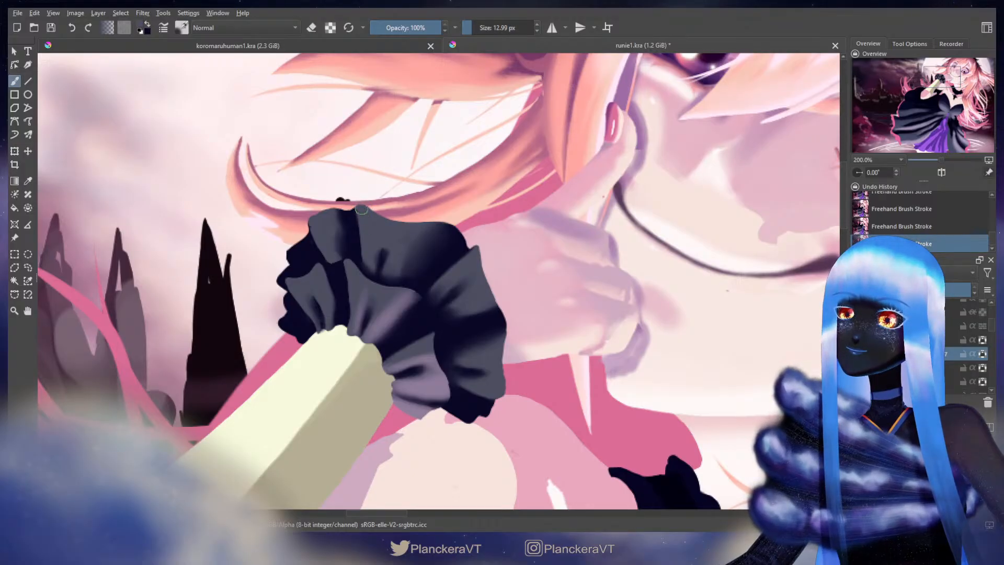
left_click(349, 228, "ctrl")
key("bracketright")
key("bracketleft")
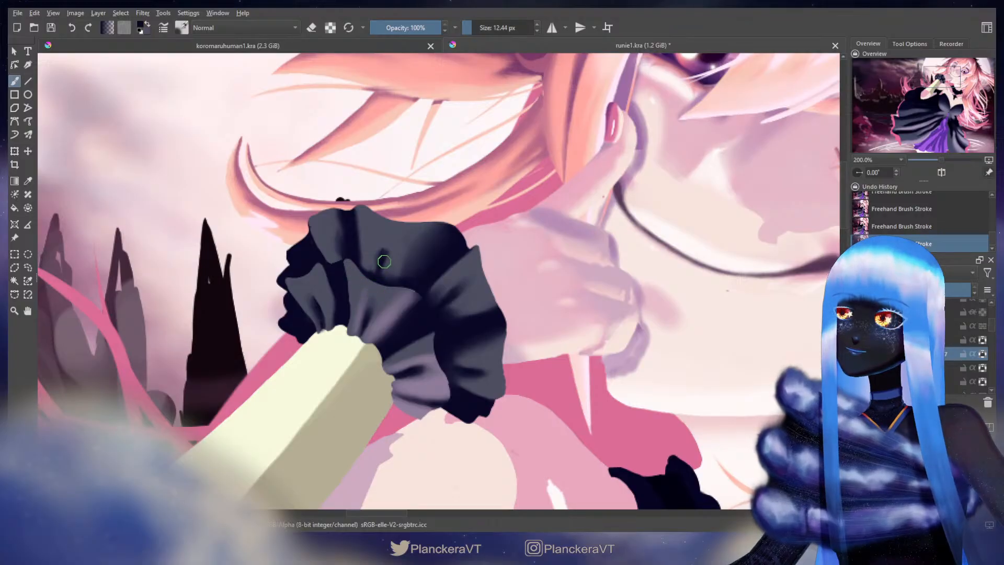
Resample the tones at the top ruffle's small crease and repaint its dark stroke, starting at about 8 px
key("bracketleft")
left_click(381, 272, "ctrl")
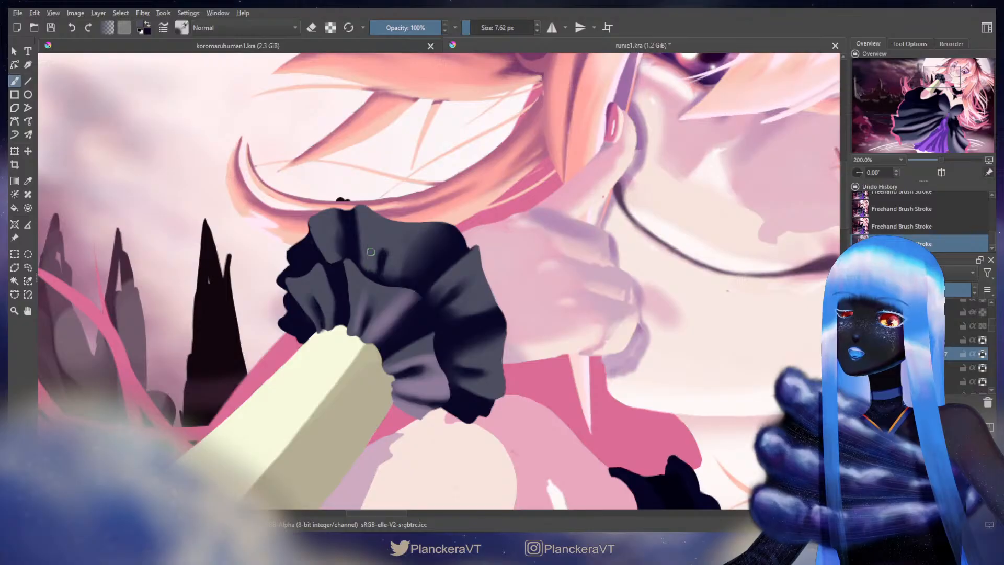
key("bracketright")
left_click(385, 253, "ctrl")
left_click_drag(384, 252, 382, 263)
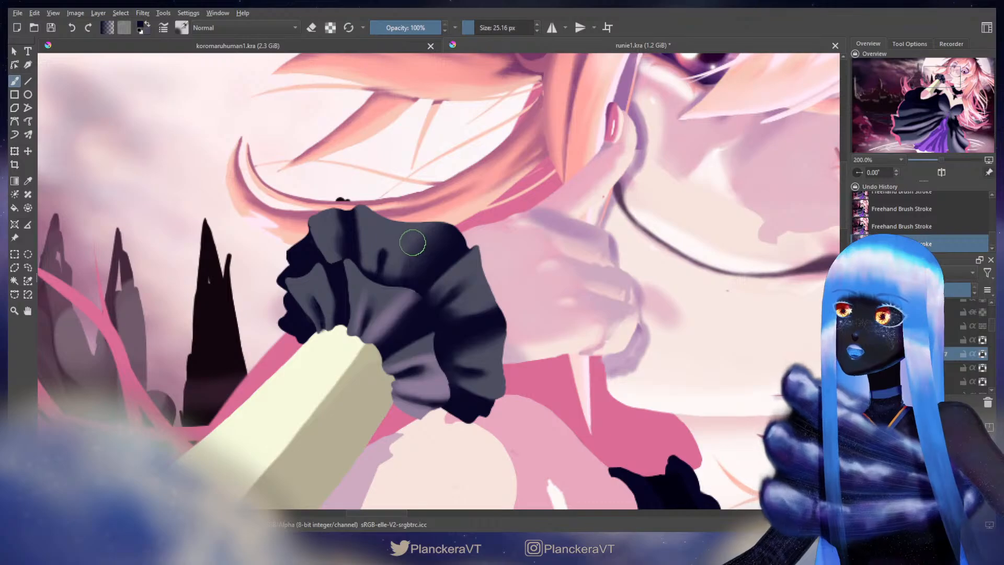
Sample the dark and grey tones across the top ruffle's broad face and blend its shading at about 25 to 36 px
key("bracketright")
key("bracketright")
left_click(401, 267, "ctrl")
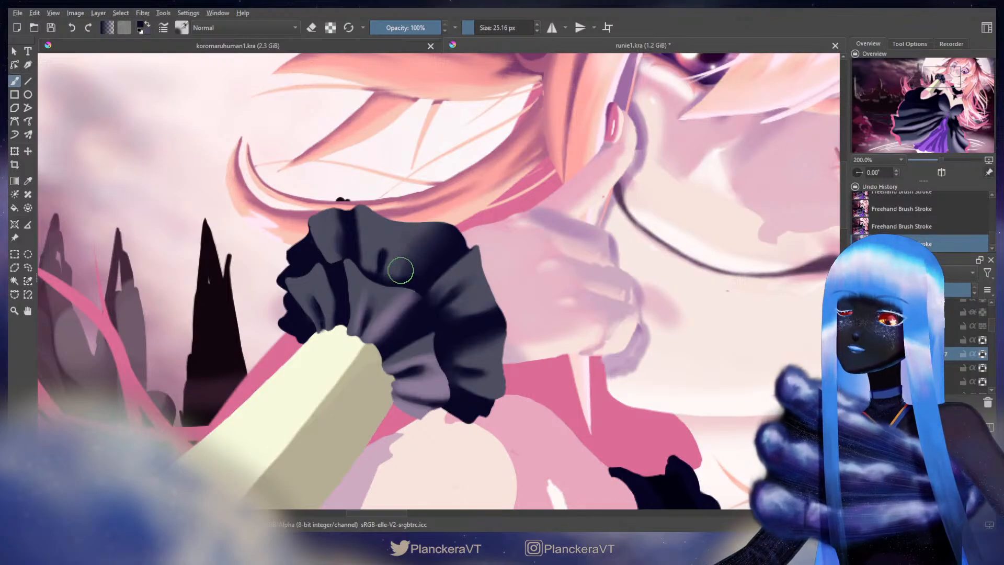
left_click(414, 251, "ctrl")
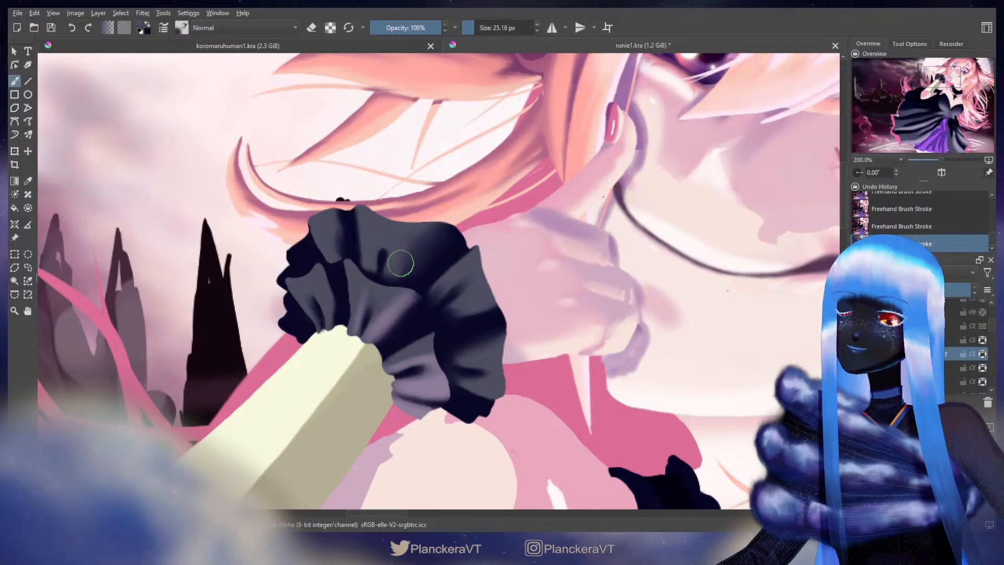
left_click(410, 249, "ctrl")
key("bracketright")
left_click(419, 232, "ctrl")
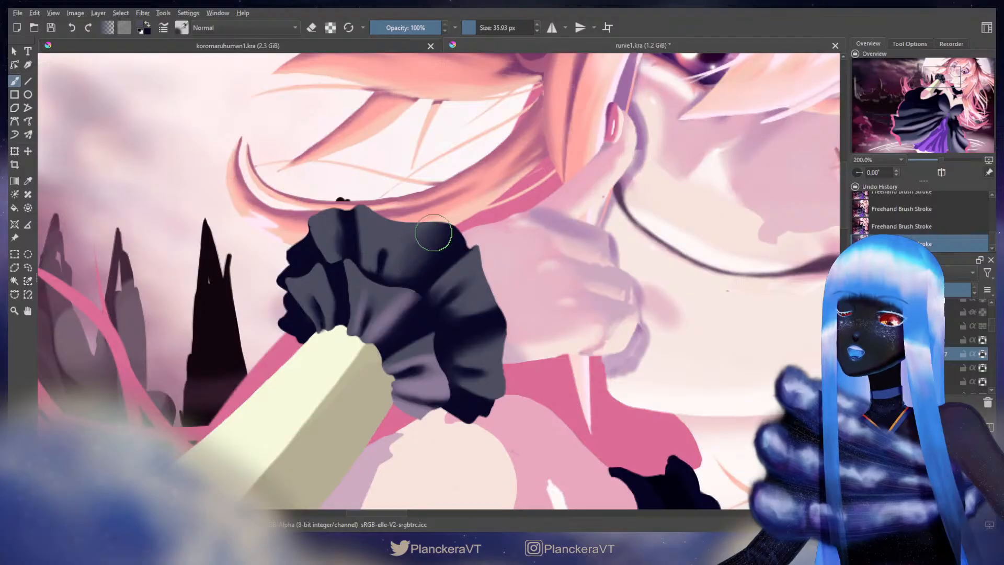
Resample the tones near the top ruffle's upper edge and smooth its dark shading at about 23 to 32 px
key("bracketleft")
key("bracketleft")
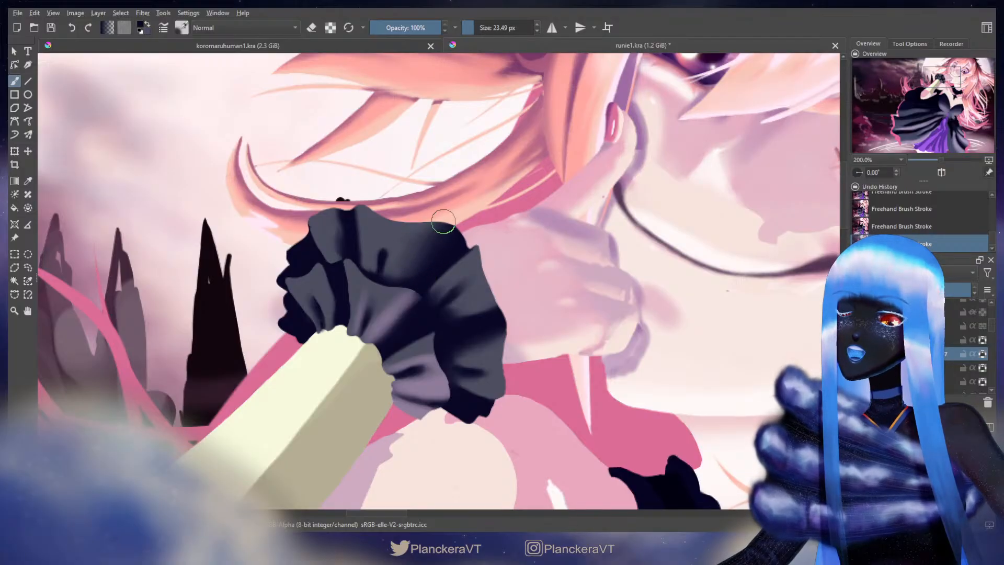
left_click(425, 231, "ctrl")
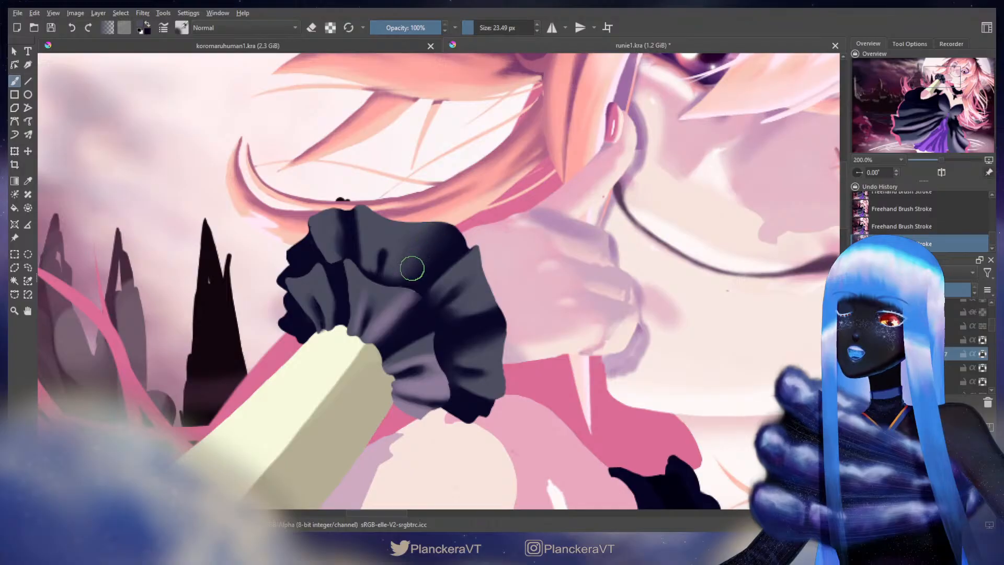
left_click(419, 227, "ctrl")
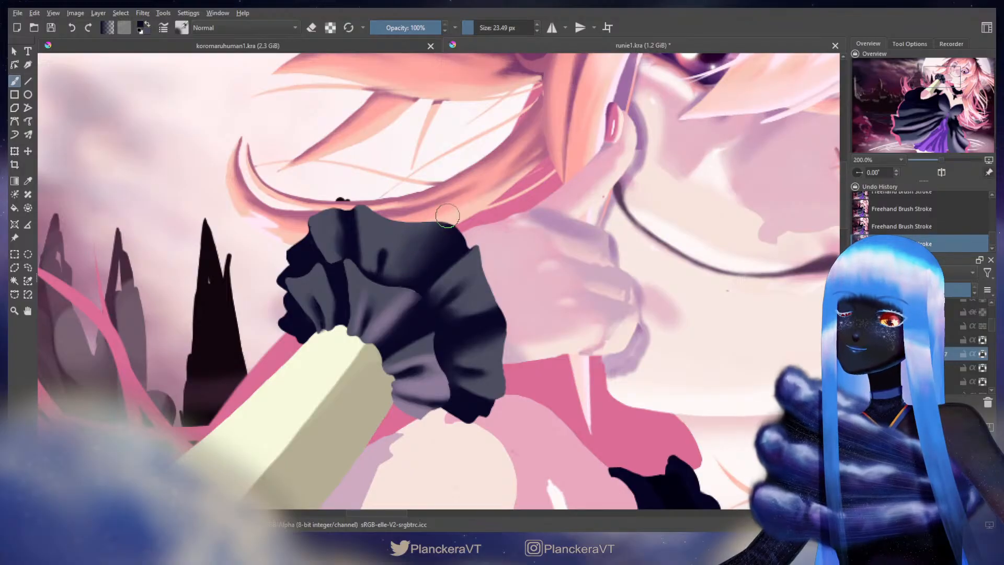
left_click(441, 237, "ctrl")
mouse_move(432, 233)
left_mouse_down()
mouse_move(409, 236)
mouse_move(435, 233)
mouse_move(426, 238)
left_mouse_up()
left_click(425, 254, "ctrl")
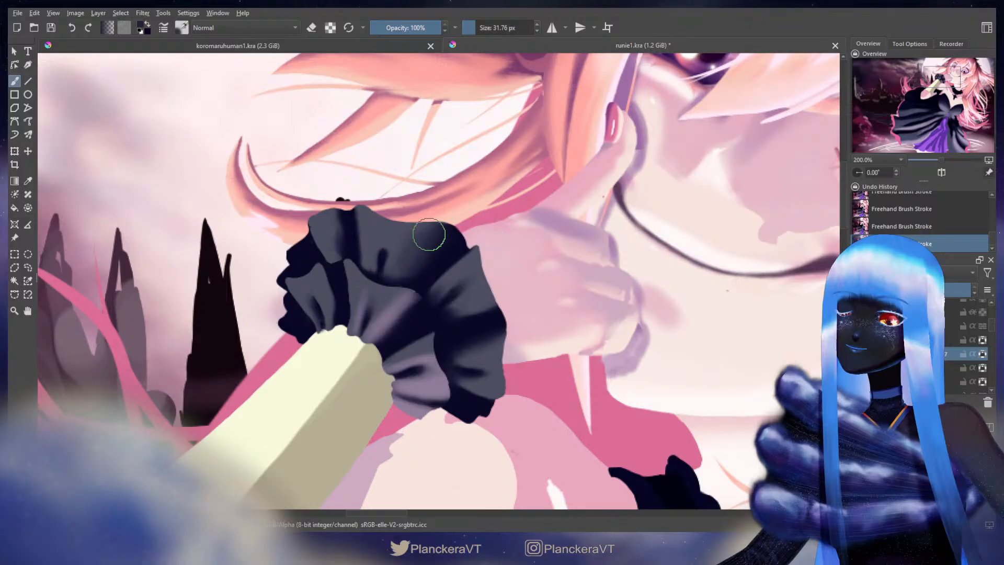
Sample the top ruffle's dark edge and grey face and blend diagonal strokes between them, starting at about 32 px
left_click(454, 243, "ctrl")
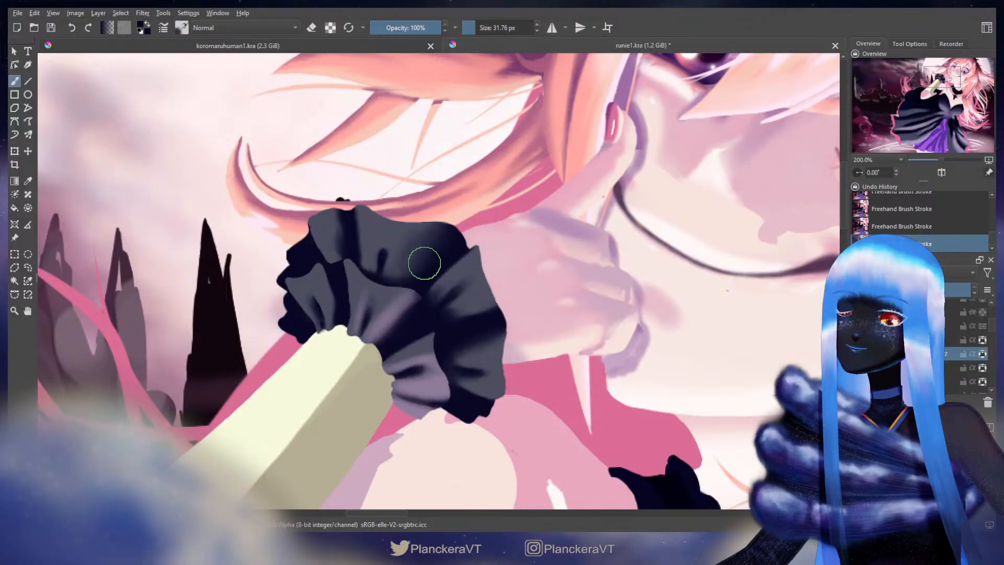
left_click(388, 232, "ctrl")
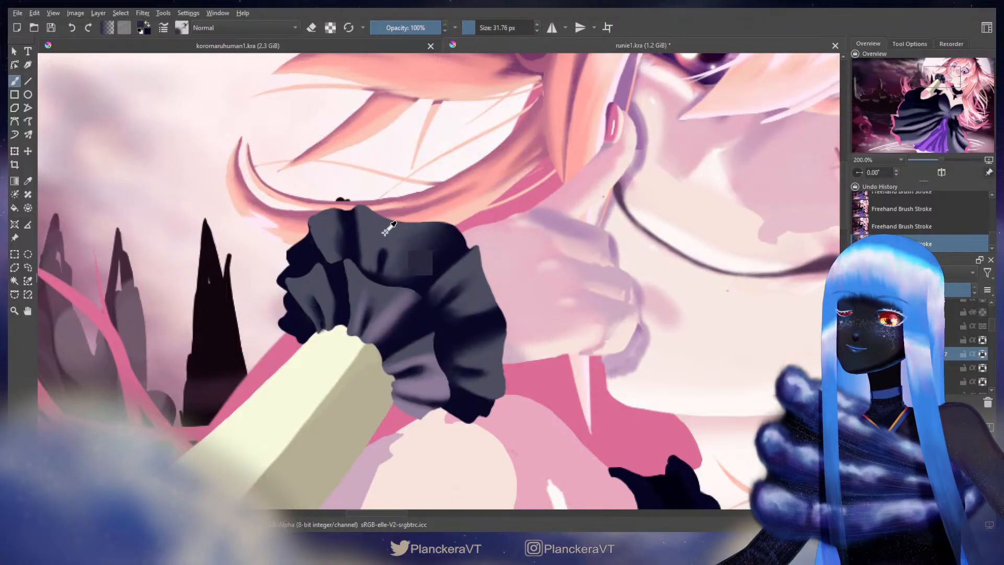
left_click(422, 245, "ctrl")
left_click_drag(427, 239, 408, 260)
left_click_drag(439, 231, 417, 271)
key("bracketleft")
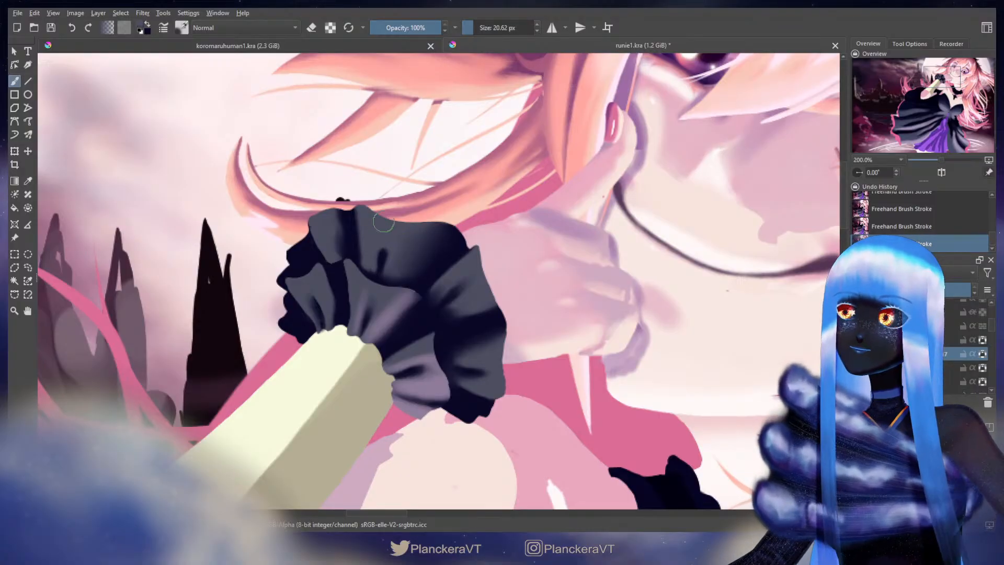
Alternate between the two brush colours and rework the top ruffle's small crease at about 9 to 14 px
key("bracketleft")
key("bracketleft")
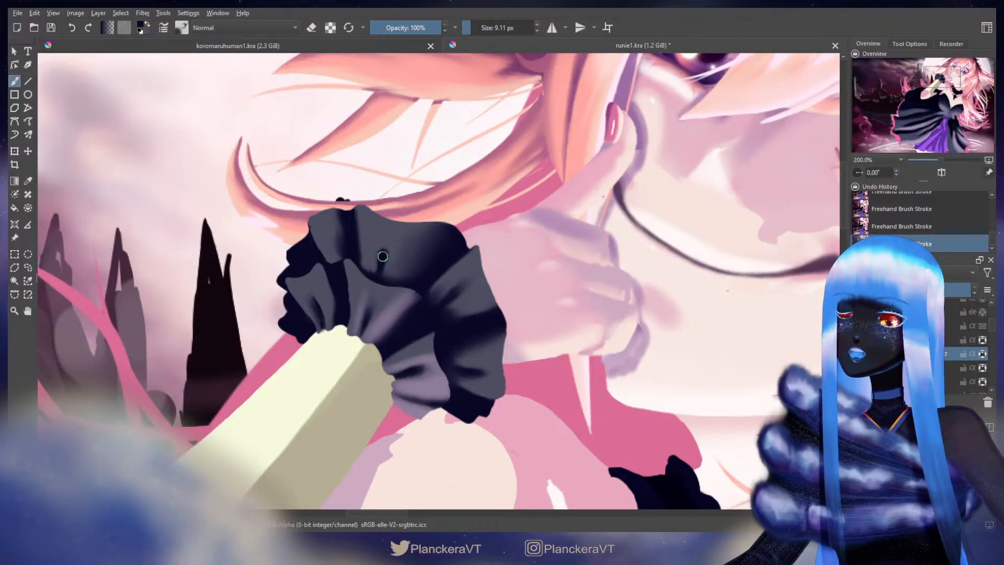
key("x")
left_click_drag(383, 261, 388, 246)
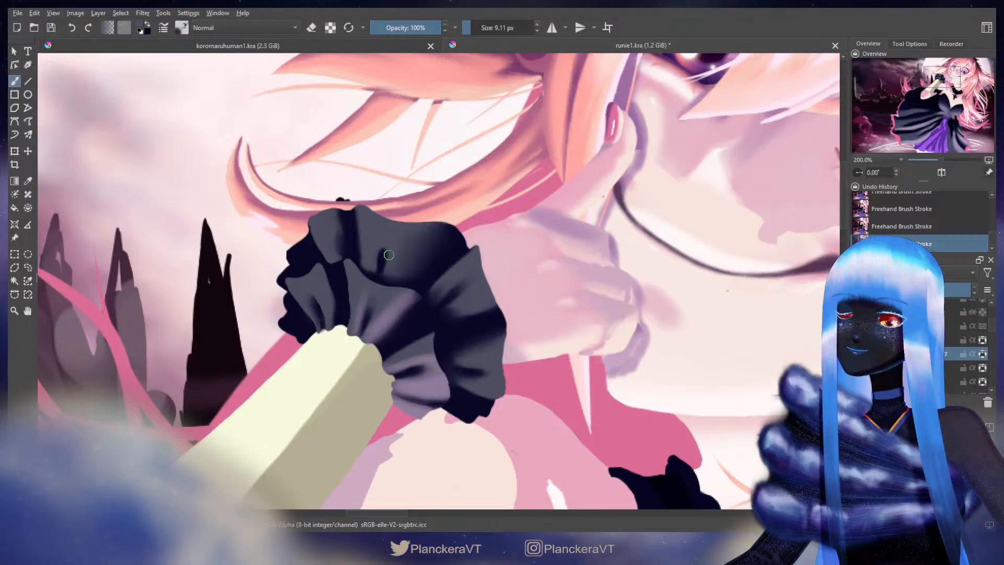
key("x")
key("bracketleft")
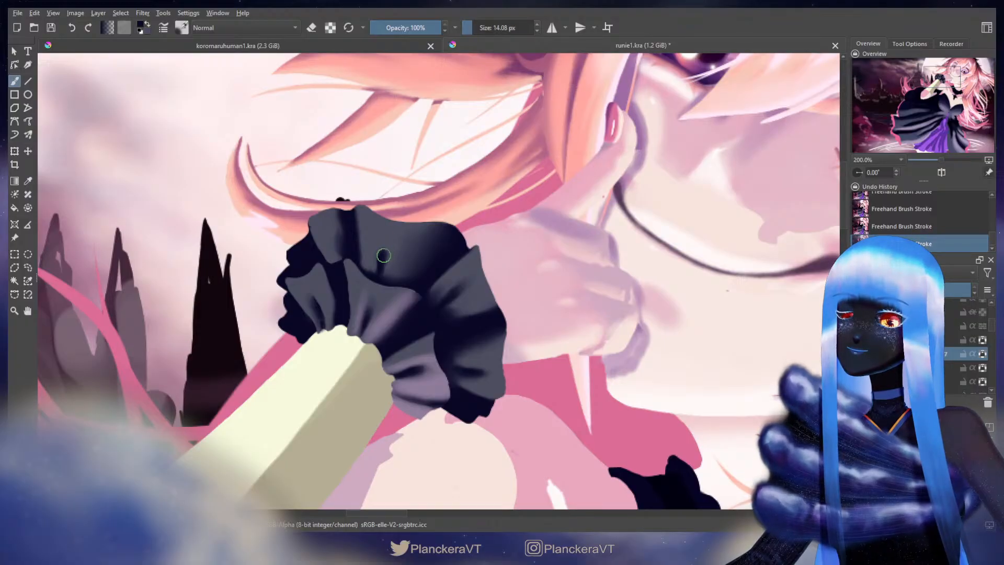
Undo the last strokes at the top ruffle's small crease and repaint its mark at about 10 to 12 px
key("ctrl+z")
key("ctrl+z")
key("ctrl+z")
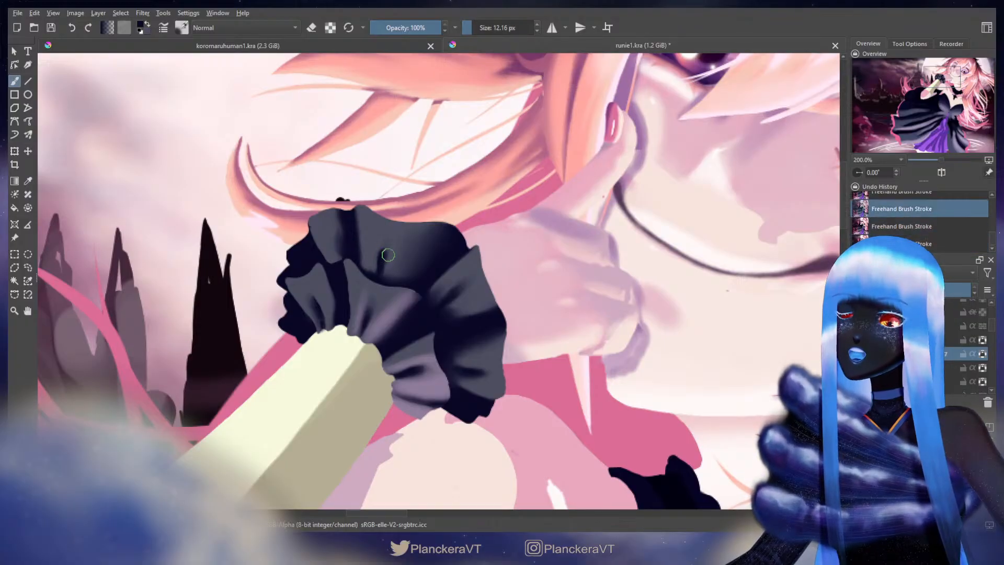
key("bracketleft")
left_click_drag(383, 252, 382, 260)
key("x")
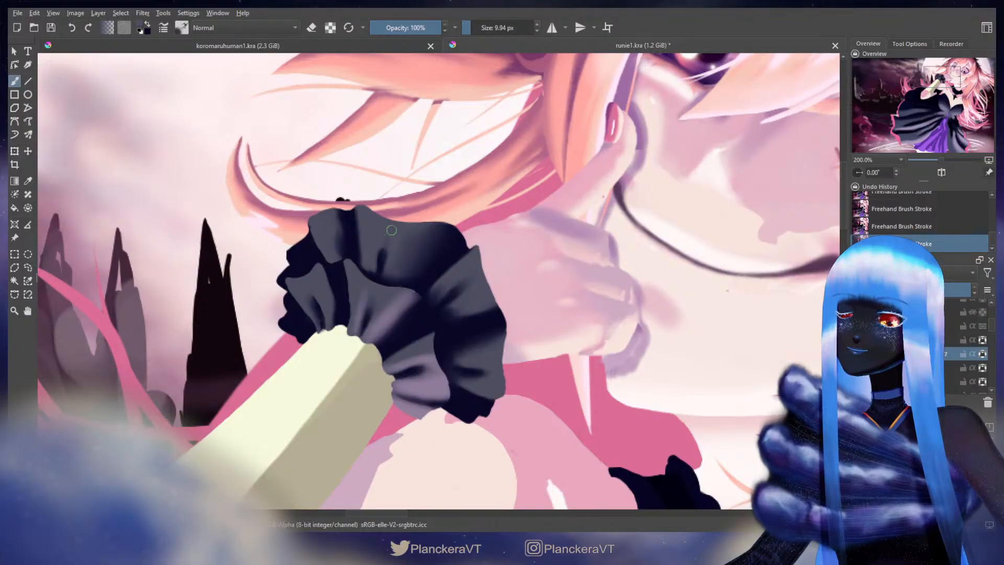
Redefine the top ruffle's small crease with alternating dark and grey strokes at about 9 px
key("x")
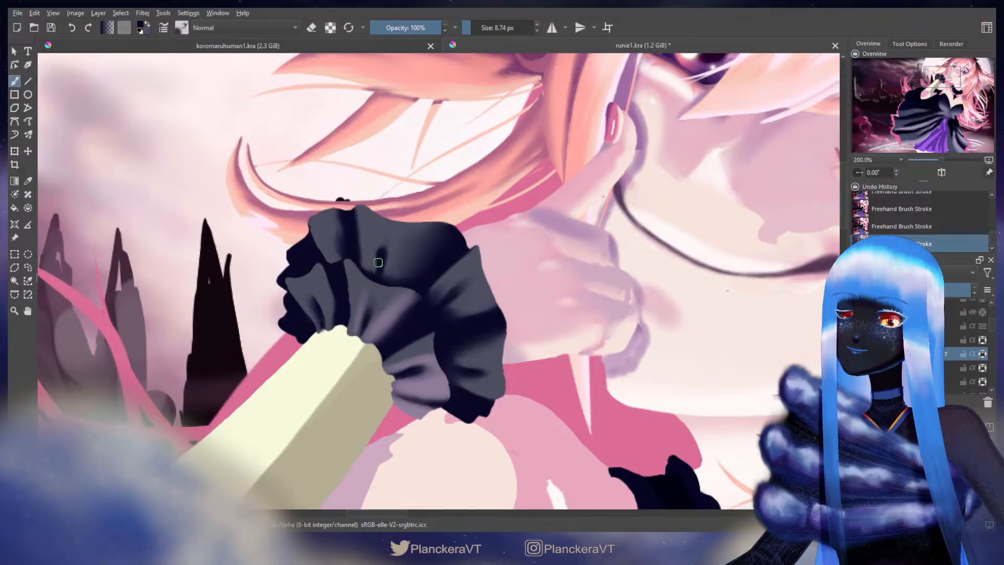
key("x")
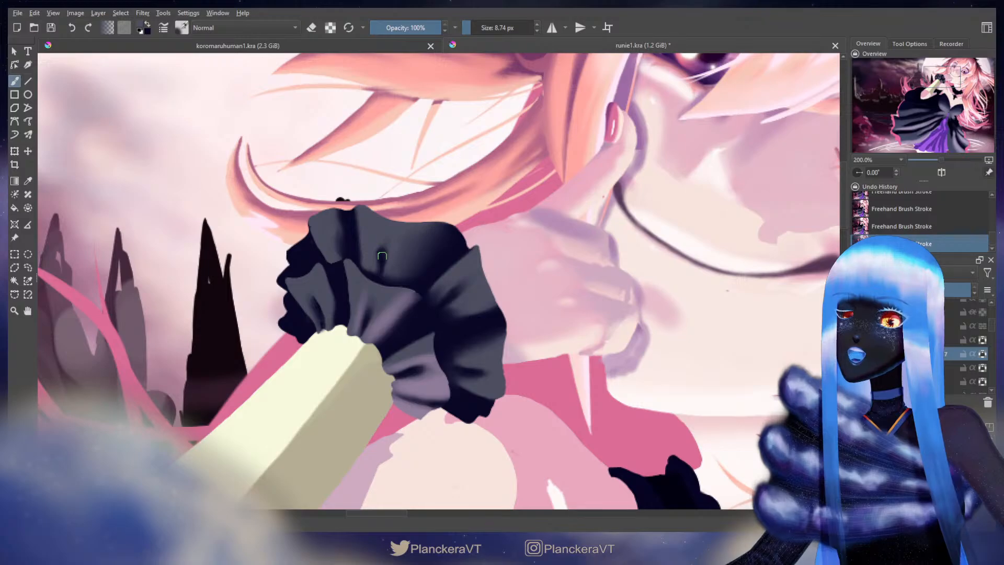
key("x")
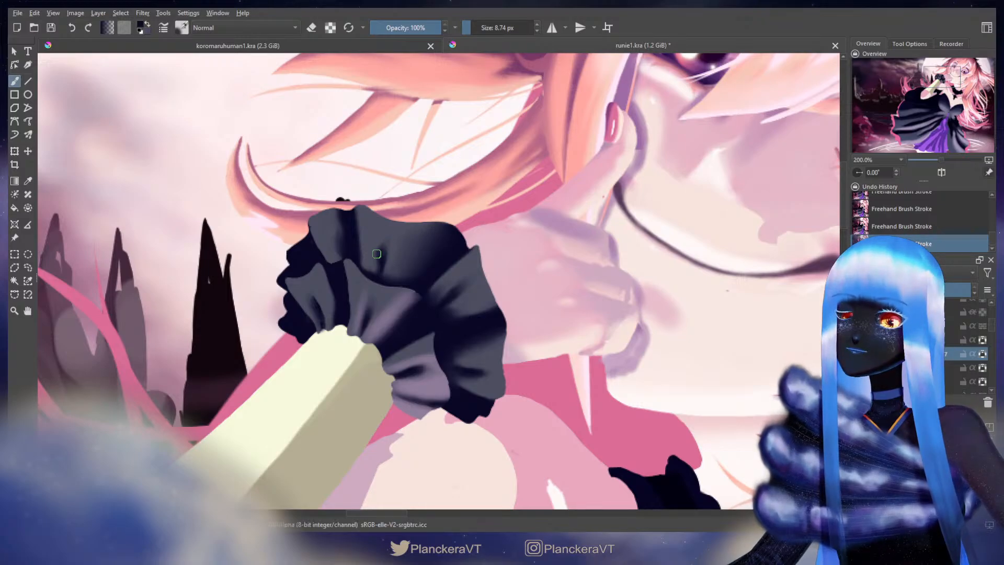
key("bracketright")
key("x")
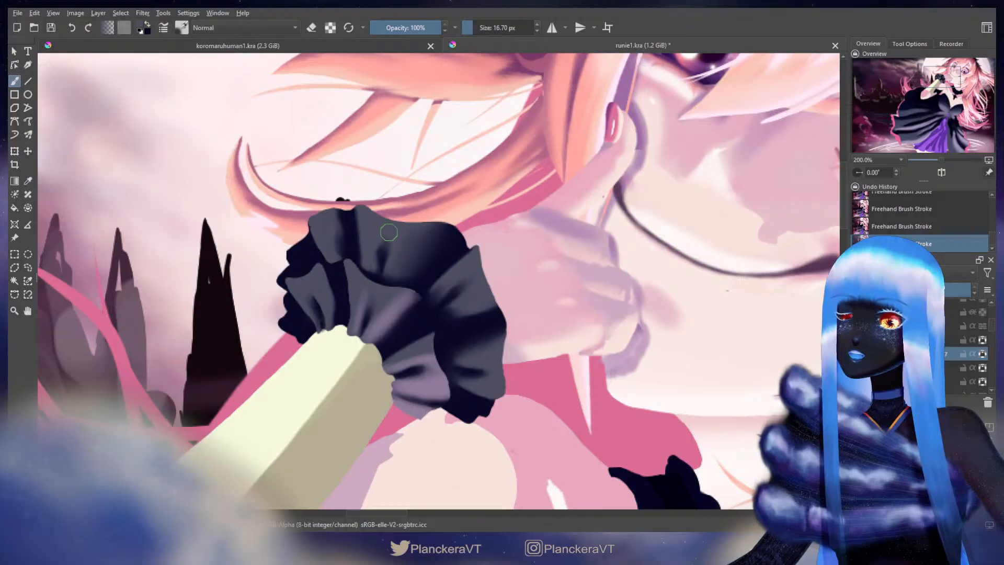
Soften the area around the top ruffle's small crease with alternating colours at about 11 to 18 px
key("bracketright")
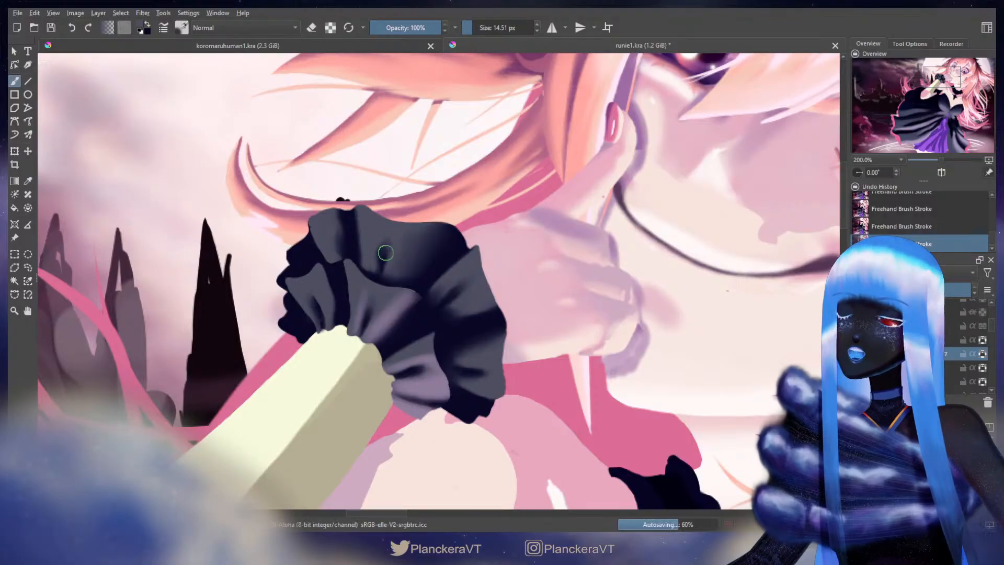
key("x")
key("bracketleft")
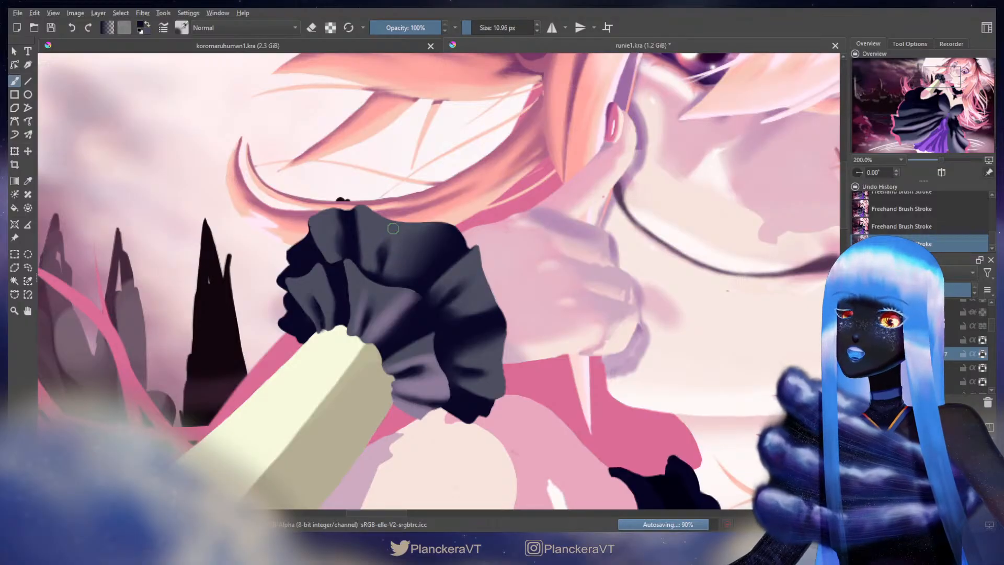
key("x")
key("bracketright")
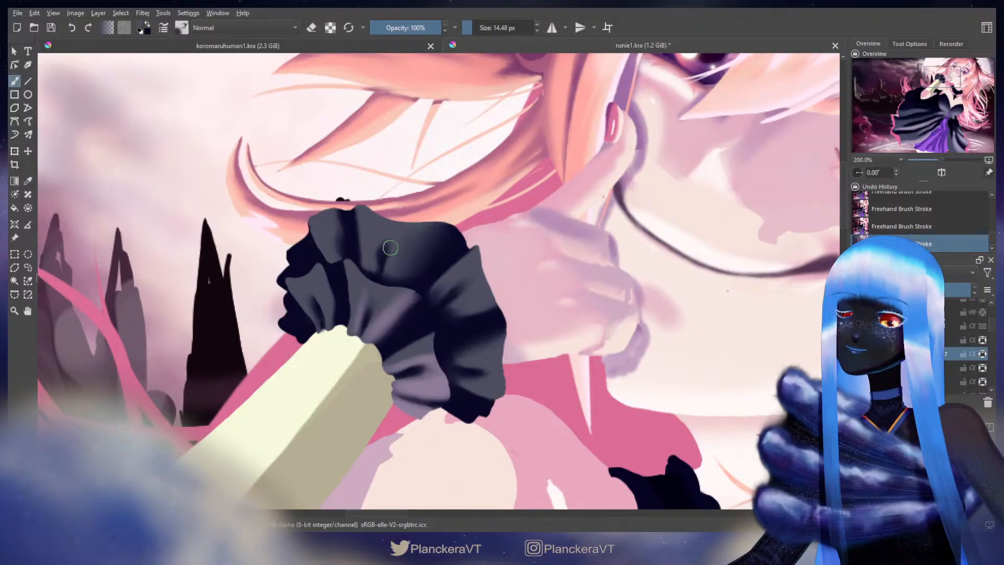
key("bracketright")
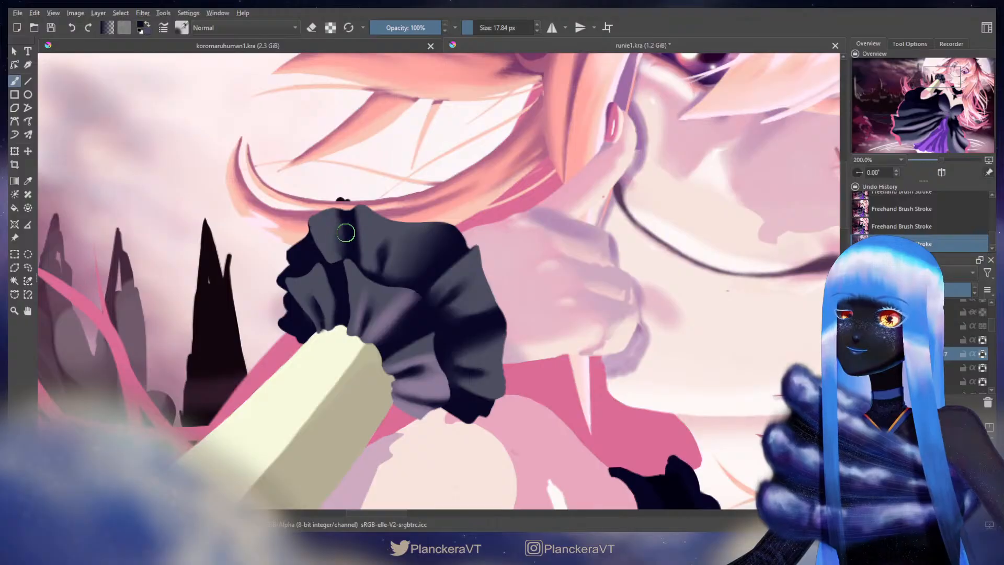
Sample dark tones at the upper-left ruffle's inner side and paint a small crease there at about 10 to 12 px
key("bracketleft")
key("bracketleft")
key("bracketleft")
left_click(342, 256, "ctrl")
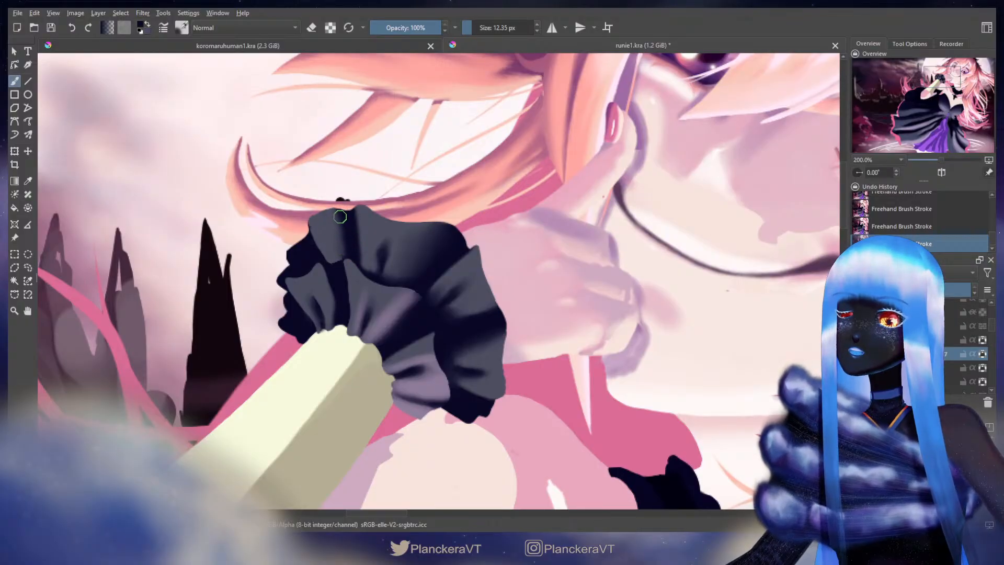
key("bracketleft")
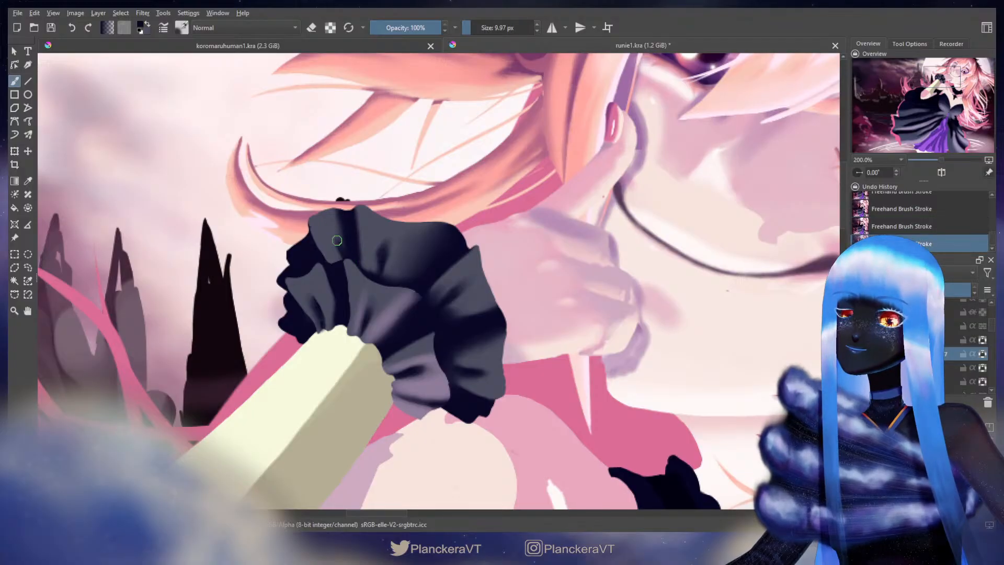
left_click(346, 249, "ctrl")
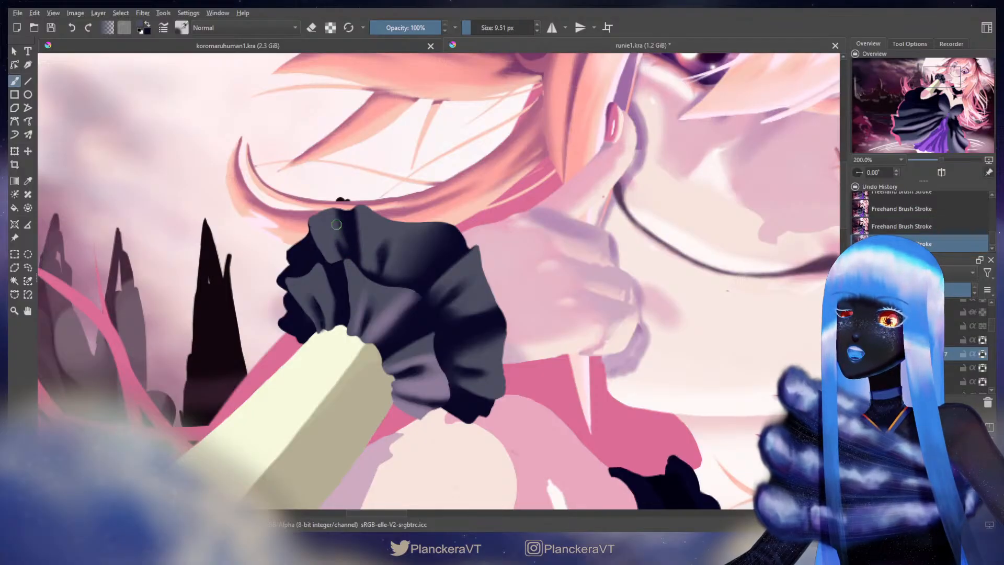
Sample the dark gap and the outer grey of the upper-left ruffle and touch up its outer edge at about 12 px
key("bracketright")
key("bracketright")
key("bracketright")
left_click(343, 267, "ctrl")
left_click(316, 233, "ctrl")
key("bracketleft")
key("bracketleft")
key("bracketleft")
key("bracketleft")
key("bracketleft")
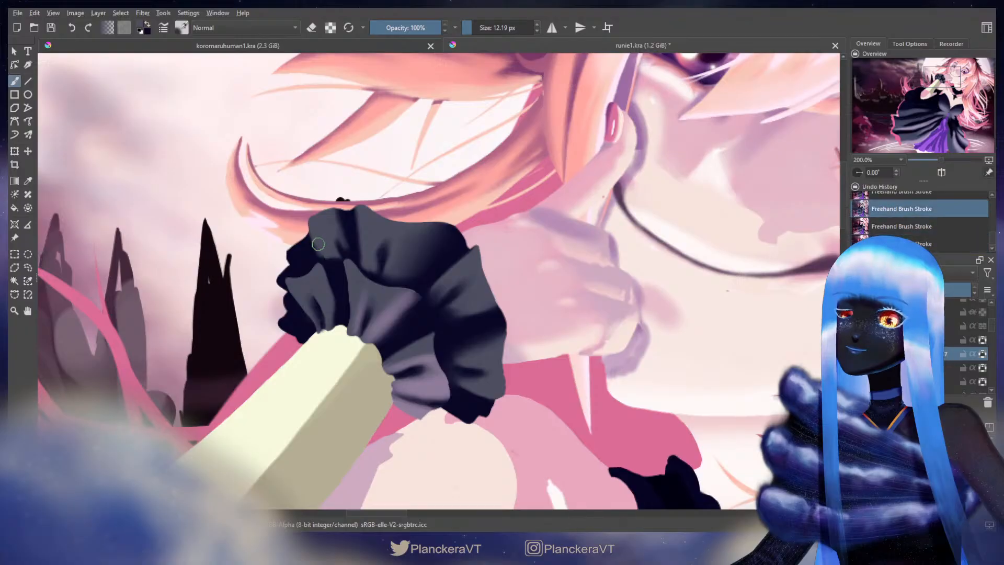
Sample the dark tone beside the upper-left ruffle's lower outer edge and shade its base at about 20 px
left_click(315, 247, "ctrl")
key("bracketright")
key("bracketright")
key("bracketright")
key("bracketright")
key("bracketright")
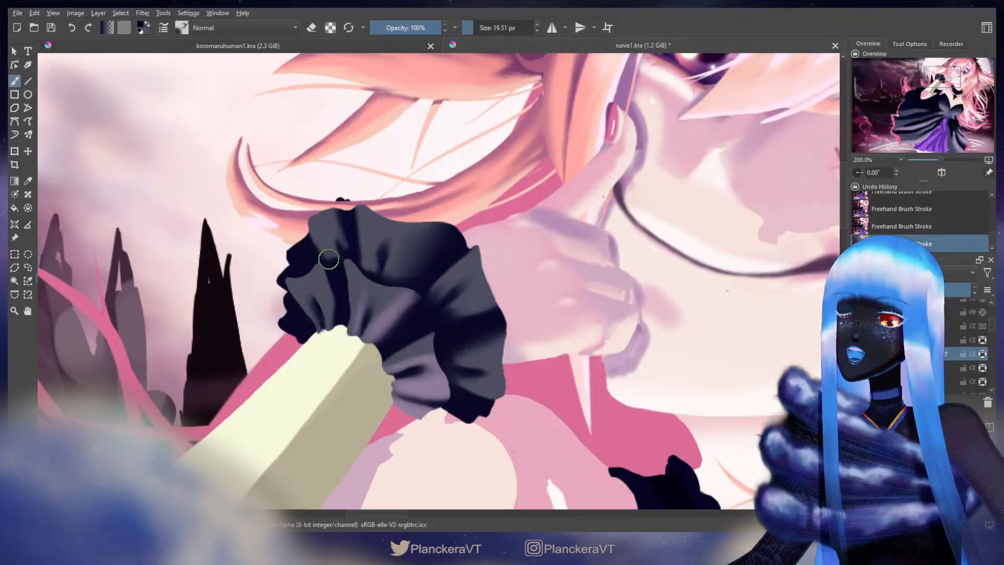
Sample the grey and dark tones at the upper-left ruffle's base and refine its lower border at about 14 px
left_click(334, 248, "ctrl")
key("bracketleft")
key("bracketleft")
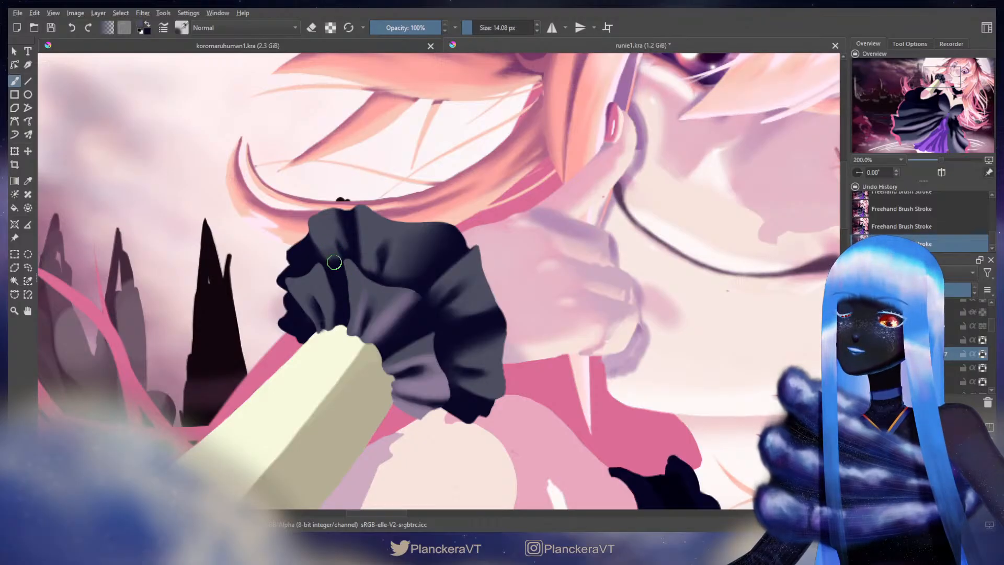
left_click(335, 266, "ctrl")
key("bracketleft")
key("bracketleft")
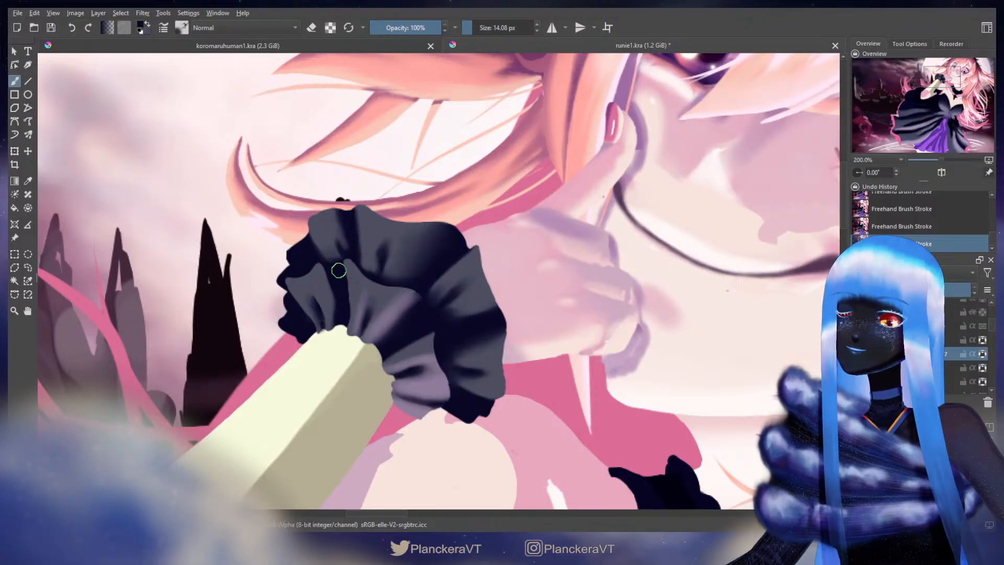
Resample the tone at the upper-left ruffle's lower crease and touch up around it at about 11 to 15 px
left_click(338, 257, "ctrl")
key("bracketleft")
key("bracketleft")
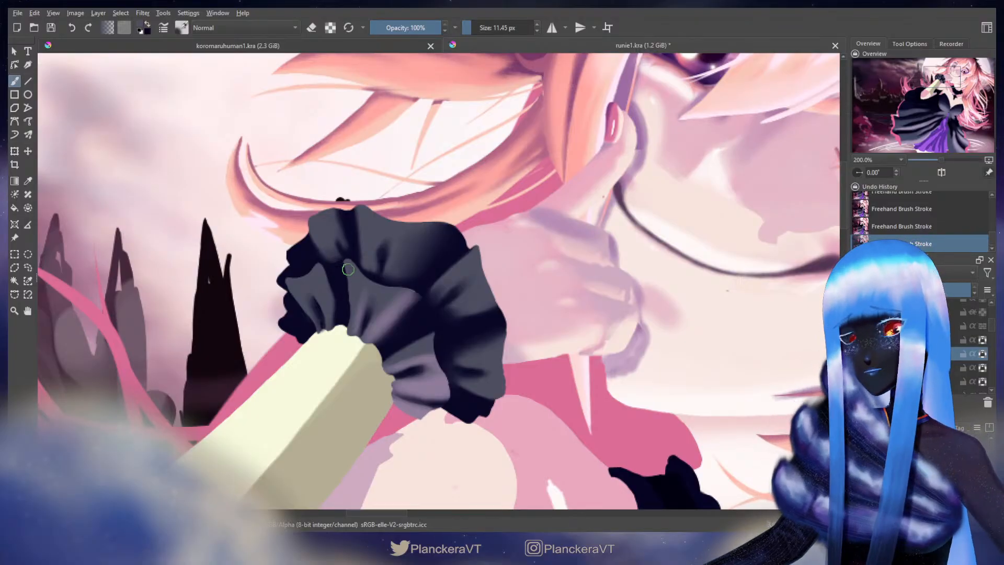
key("bracketright")
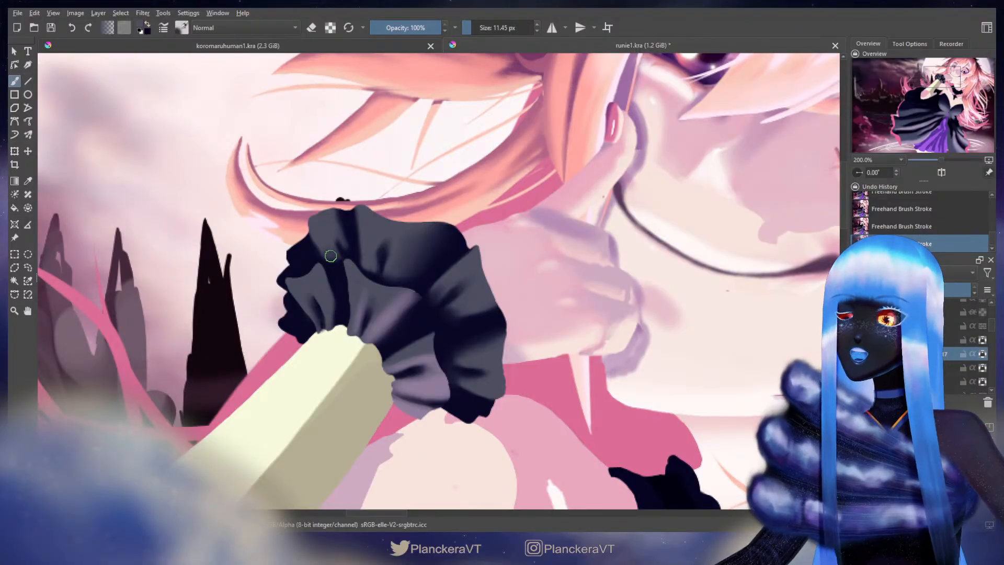
key("bracketright")
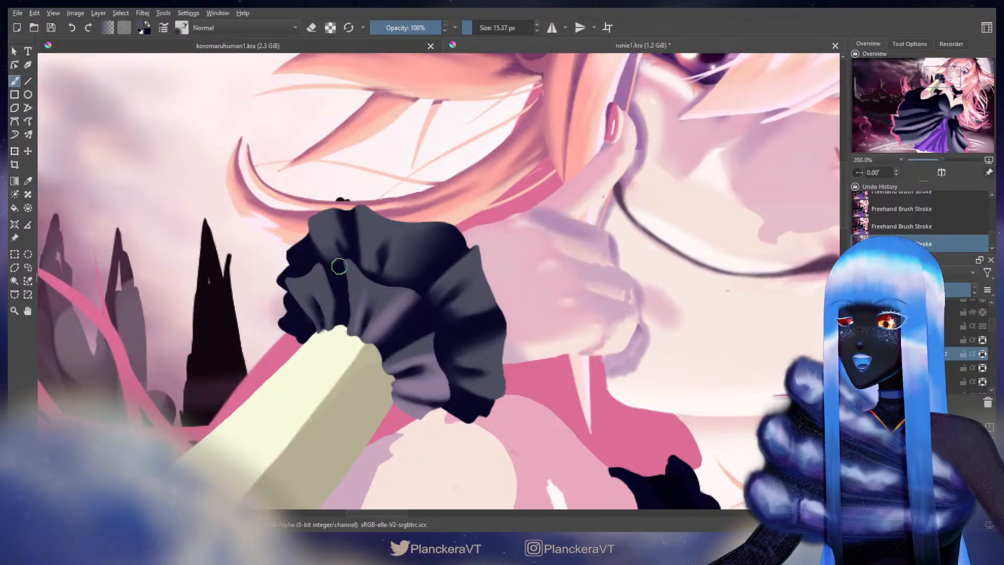
Undo the last strokes below the upper-left ruffle, resample the dark fold beside it and blend its inner side
left_click_drag(334, 276, 345, 267)
key("ctrl+z")
key("ctrl+z")
left_click(350, 255, "ctrl")
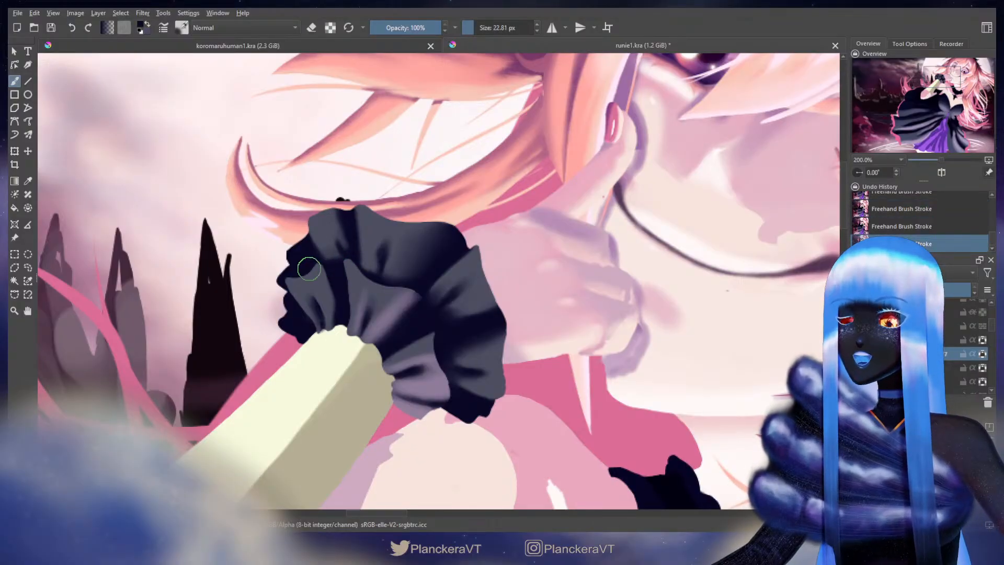
mouse_move(335, 263)
left_mouse_down()
mouse_move(327, 251)
mouse_move(309, 276)
mouse_move(356, 239)
left_mouse_up()
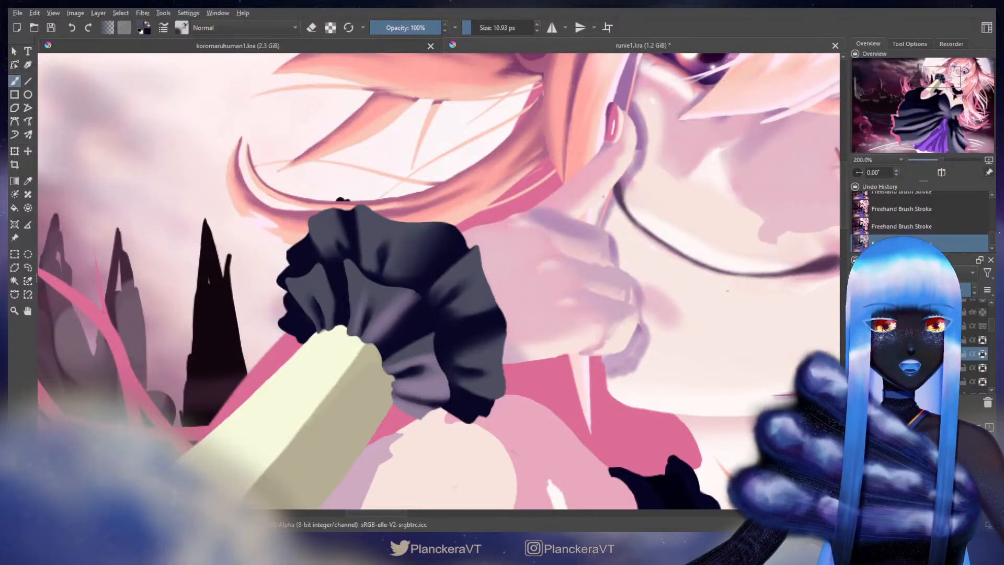
Sample the tone at the right ruffle's upper edge and touch up the cuff's folds at about 7 px
left_click(486, 245, "ctrl")
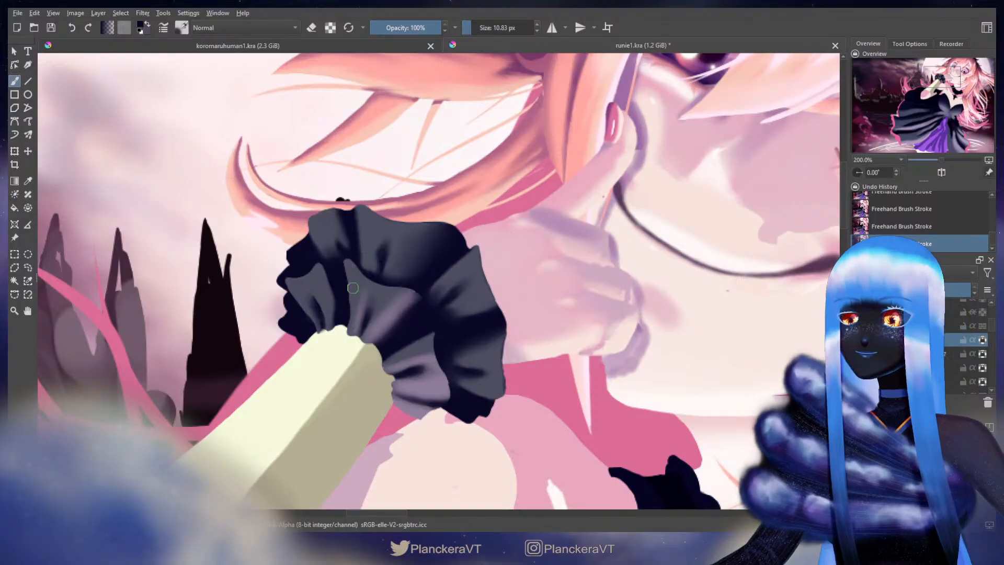
key("bracketleft")
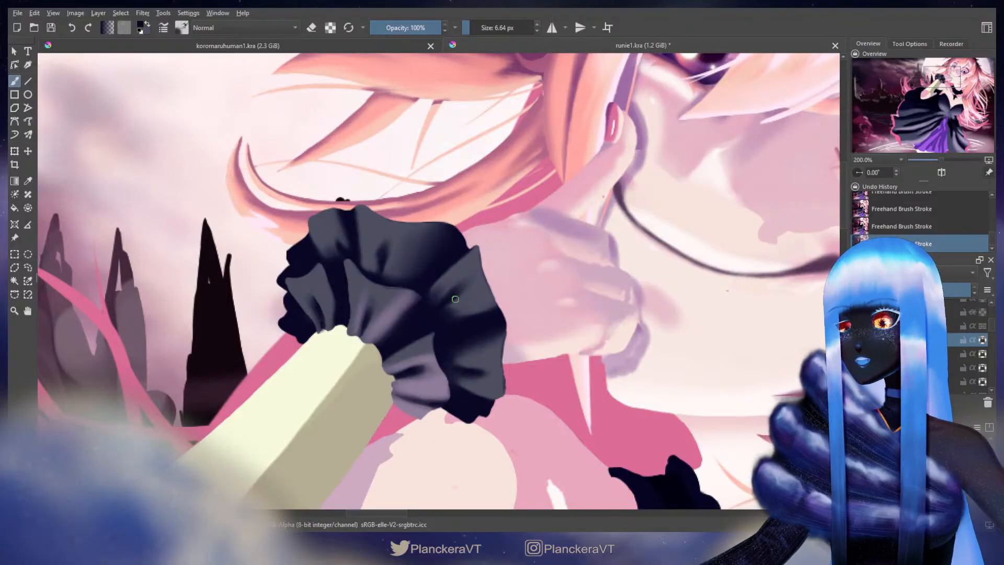
Select the cream glove sleeve's layer and invert its colours
scroll(455, 299, "down", 4)
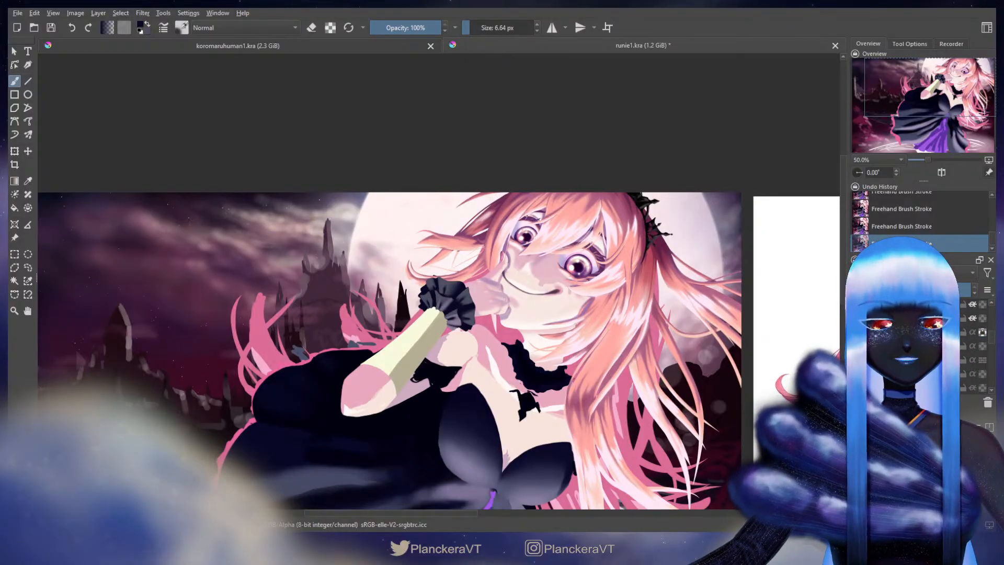
scroll(910, 340, "down", 1)
left_click(912, 335)
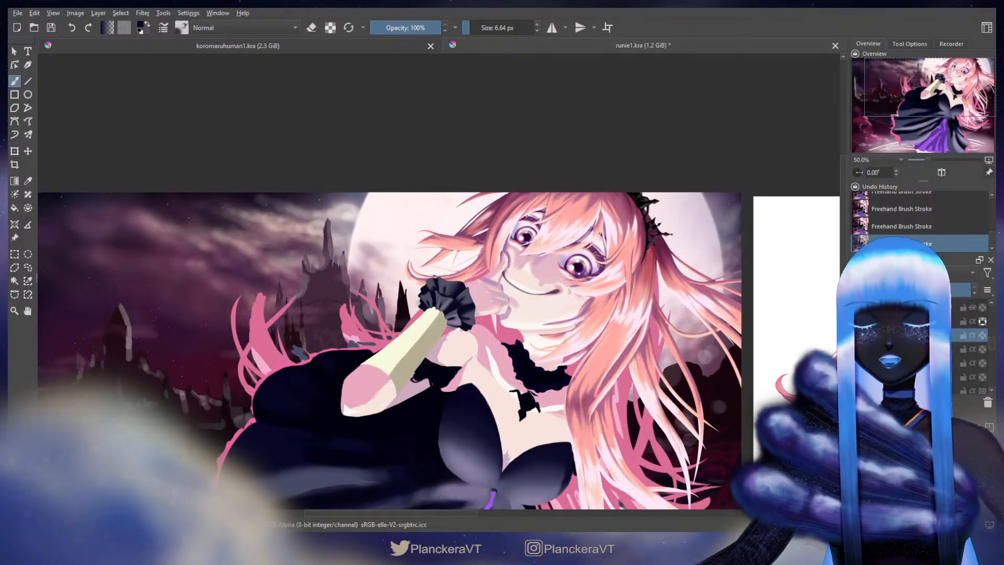
key("ctrl+i")
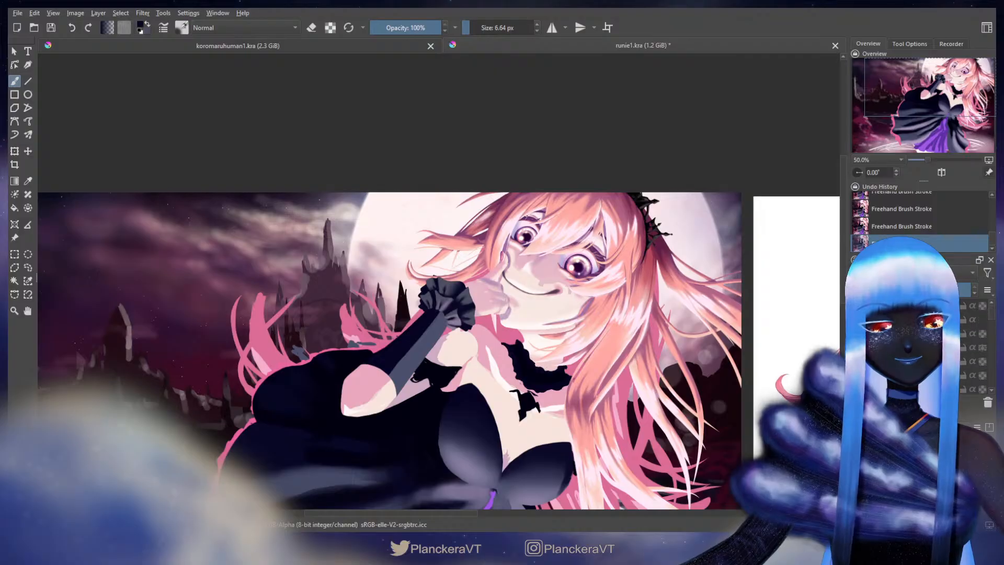
scroll(423, 288, "up", 2)
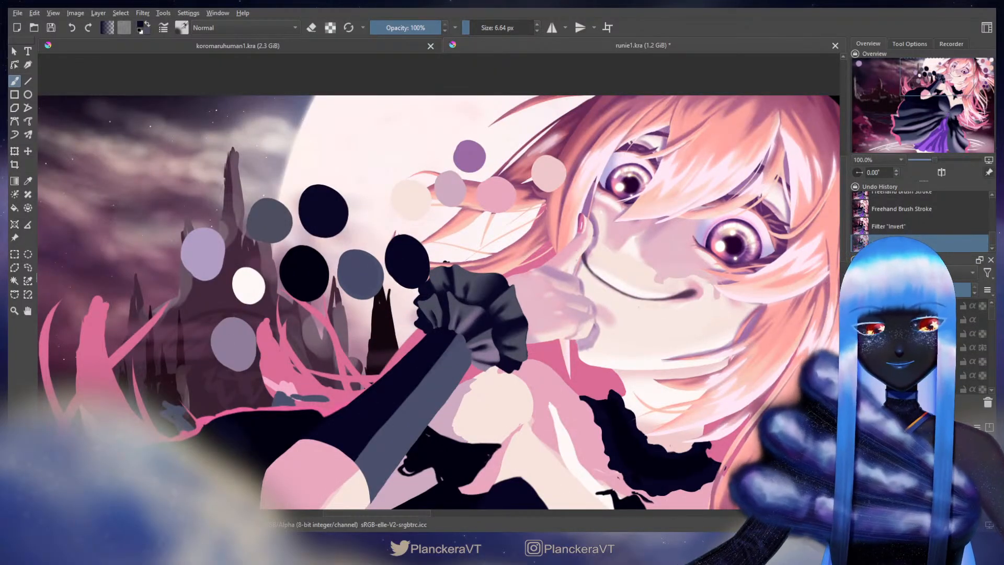
key("ctrl+z")
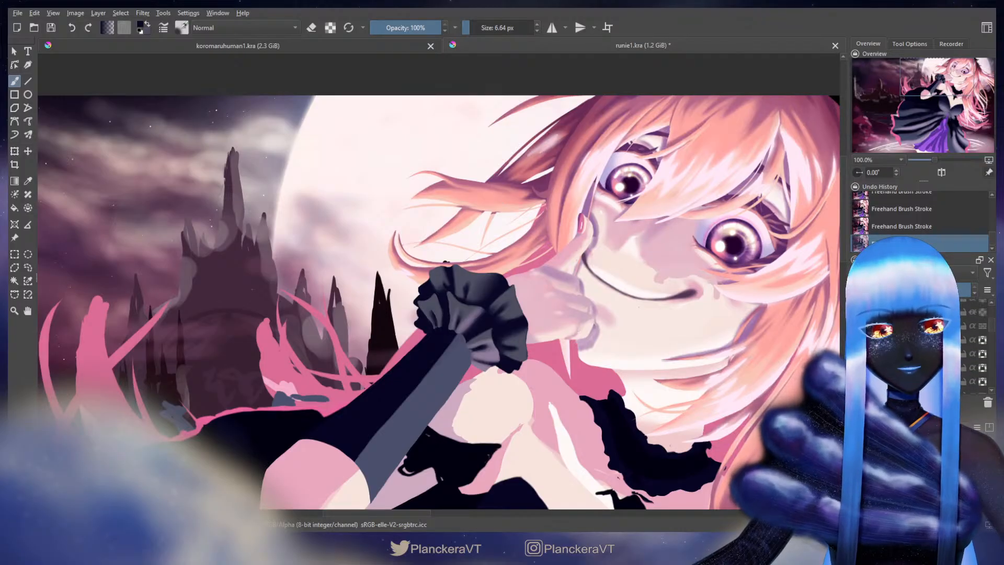
scroll(542, 320, "up", 3)
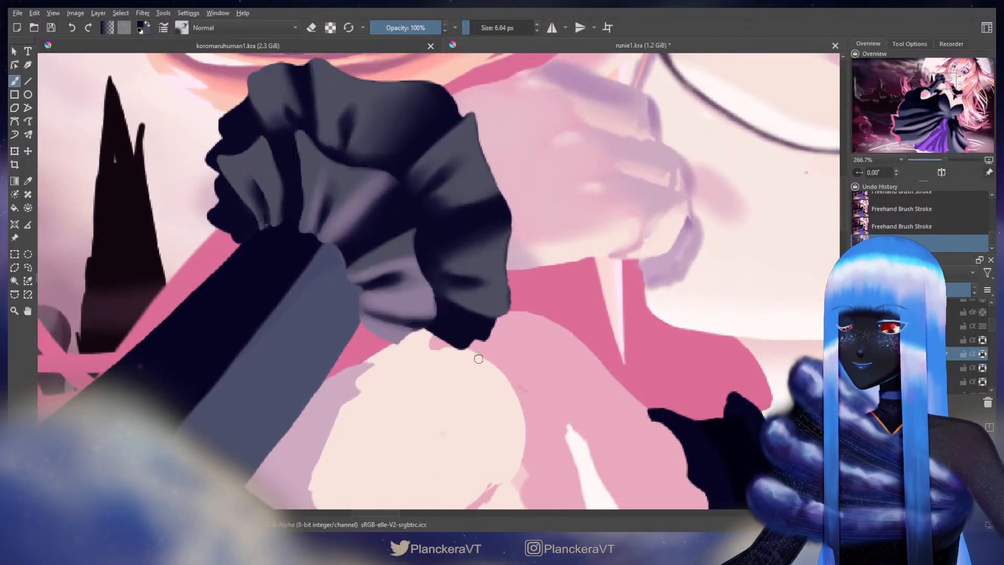
left_click_drag(438, 339, 477, 363)
key("ctrl+z")
key("x")
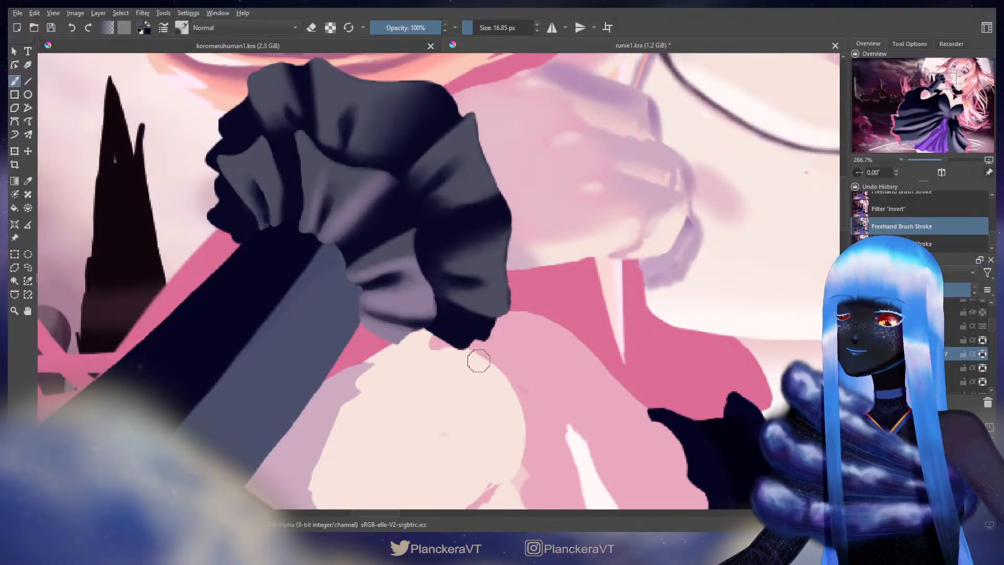
Sample the muted purple from the swatches and paint a light patch on the cuff's lowest fold at about 17 to 20 px
scroll(439, 283, "down", 8)
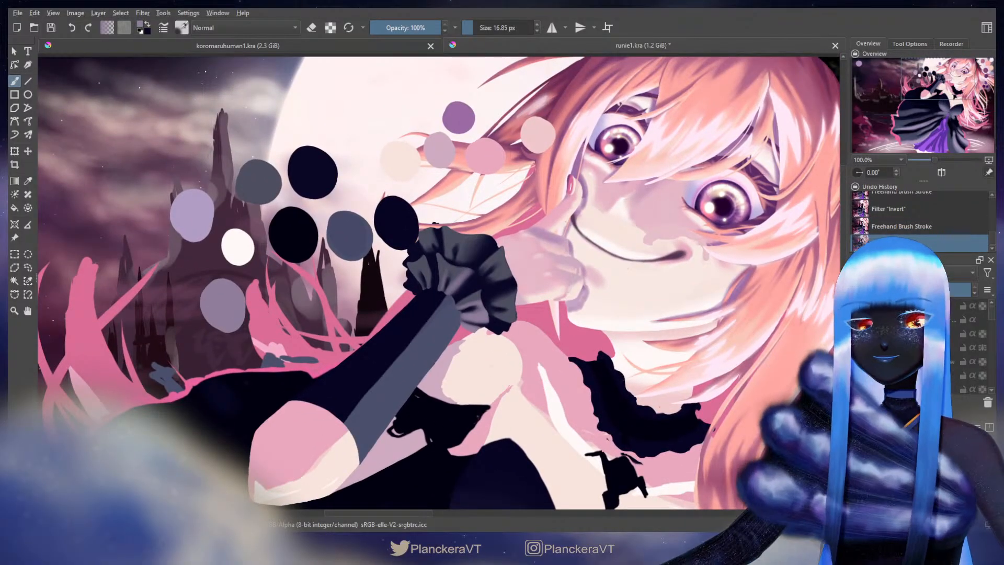
key("ctrl+z")
scroll(482, 362, "up", 2)
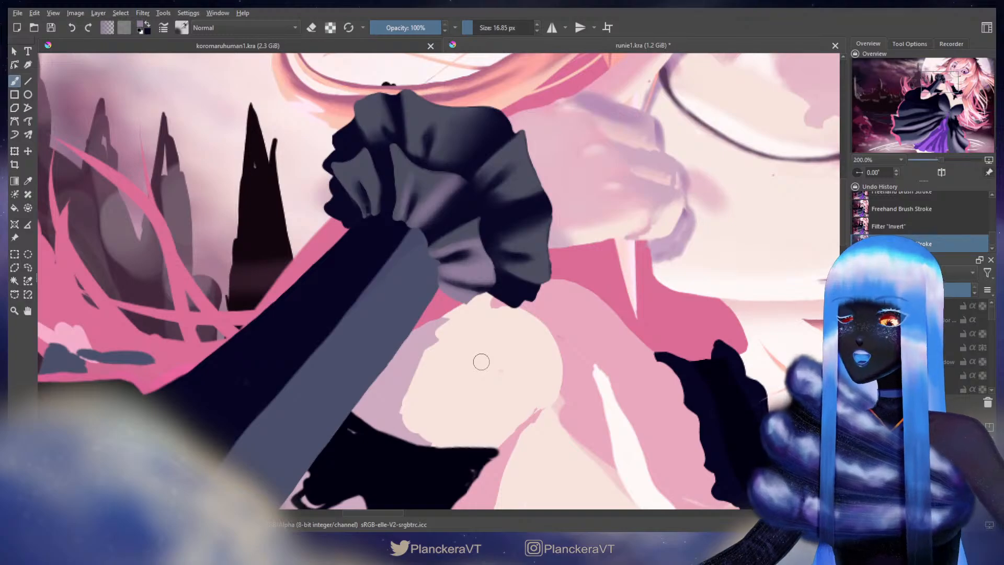
mouse_move(512, 303)
left_mouse_down()
mouse_move(384, 334)
mouse_move(424, 348)
mouse_move(389, 330)
left_mouse_up()
key("bracketright")
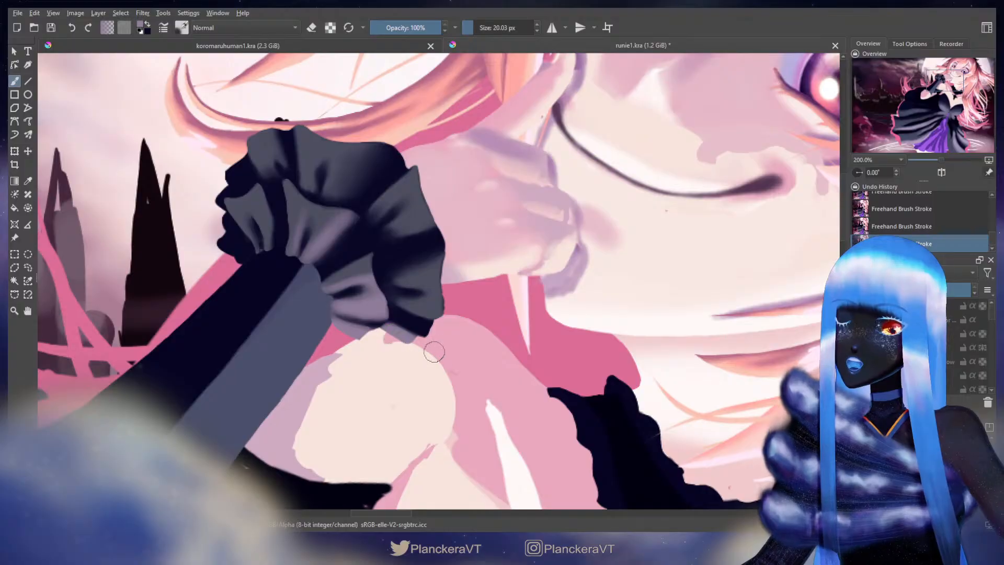
Resample the tones around the cuff's lowest fold and blend the light patch into it at about 15 px
left_click(386, 317, "ctrl")
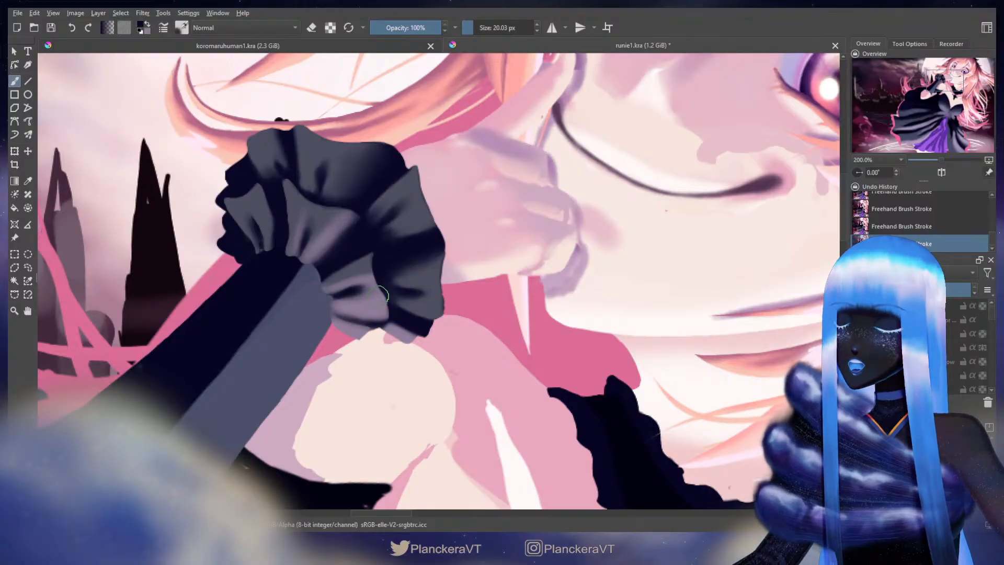
key("bracketleft")
left_click(399, 323, "ctrl")
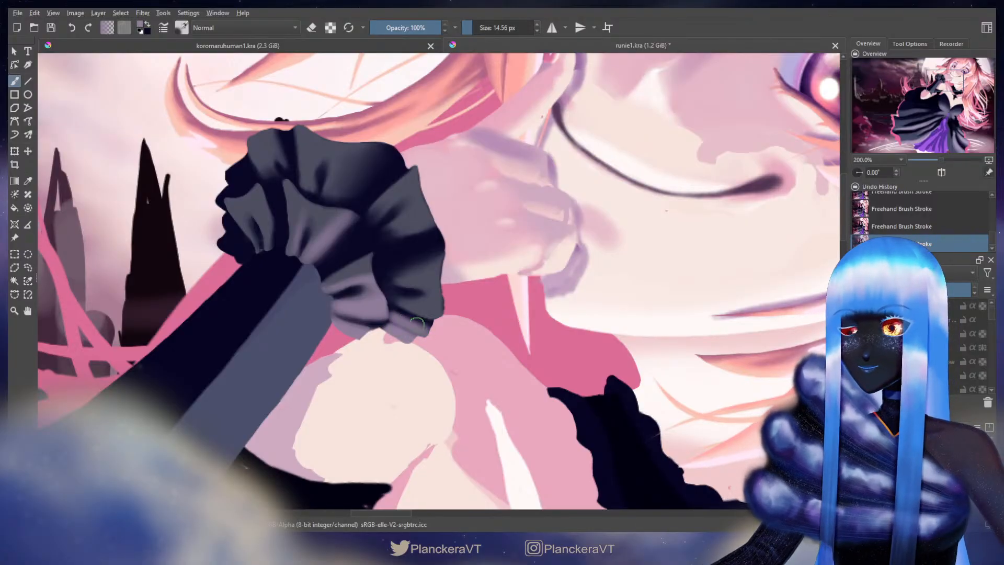
Add muted purple highlights to the folds on the cuff's lower-right side at about 10 to 12 px
key("bracketleft")
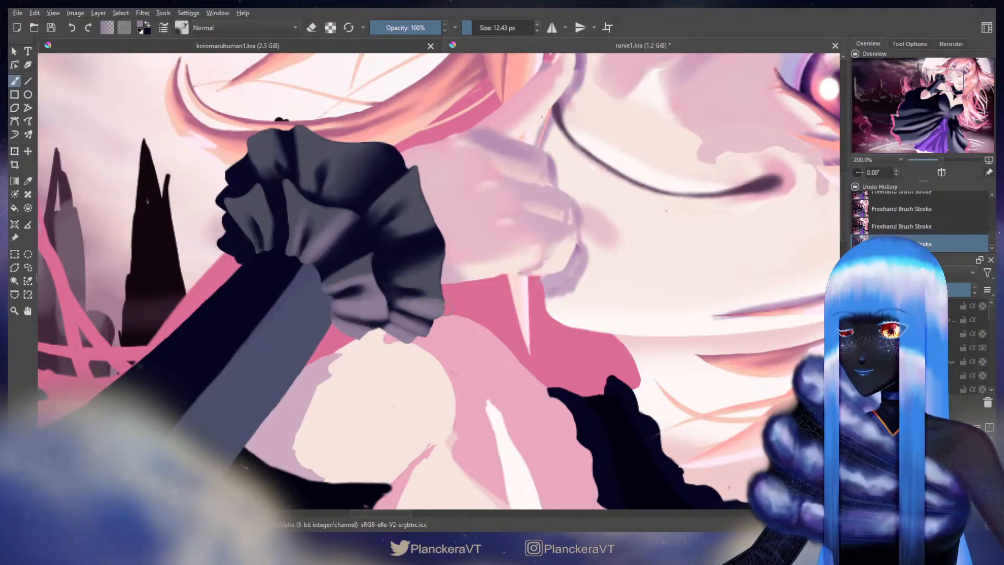
key("bracketleft")
mouse_move(408, 283)
left_mouse_down()
mouse_move(428, 280)
mouse_move(410, 281)
left_mouse_up()
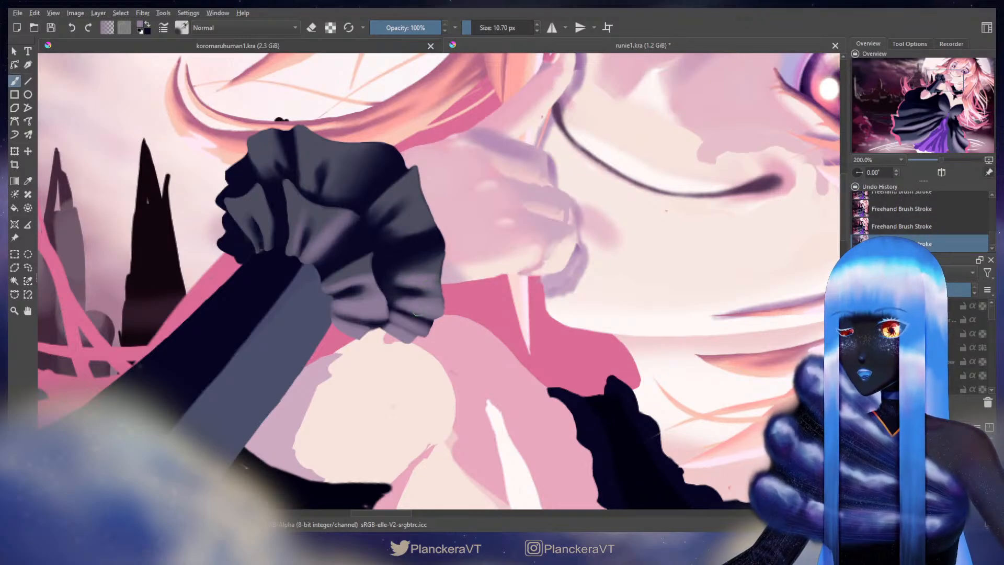
key("bracketleft")
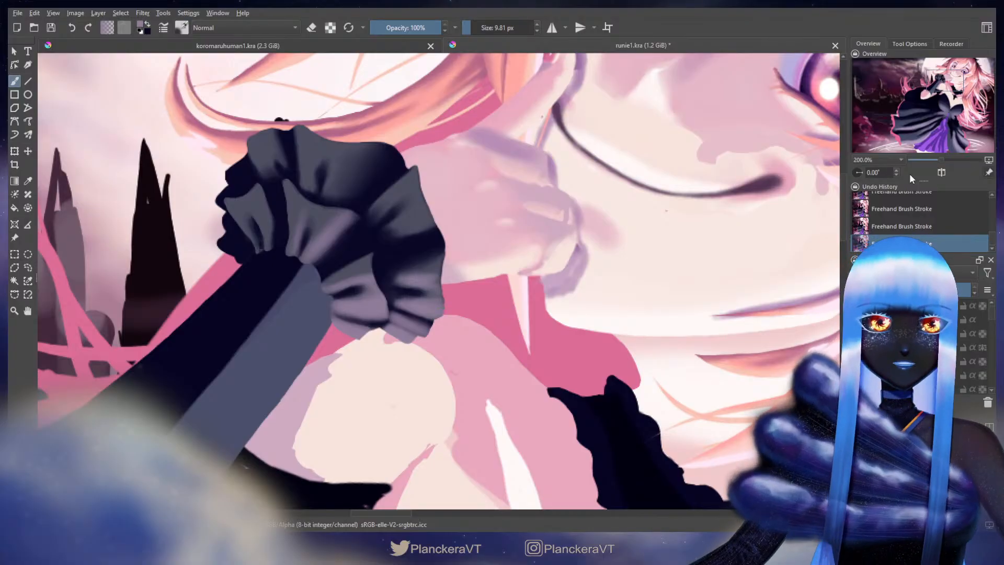
Brush muted purple highlights onto the right and top ruffles at about 11 to 22 px
mouse_move(417, 222)
left_mouse_down()
mouse_move(458, 264)
mouse_move(442, 275)
mouse_move(479, 262)
mouse_move(442, 264)
mouse_move(433, 274)
mouse_move(457, 275)
mouse_move(442, 279)
left_mouse_up()
key("ctrl+z")
key("bracketleft")
key("bracketleft")
key("bracketleft")
key("bracketleft")
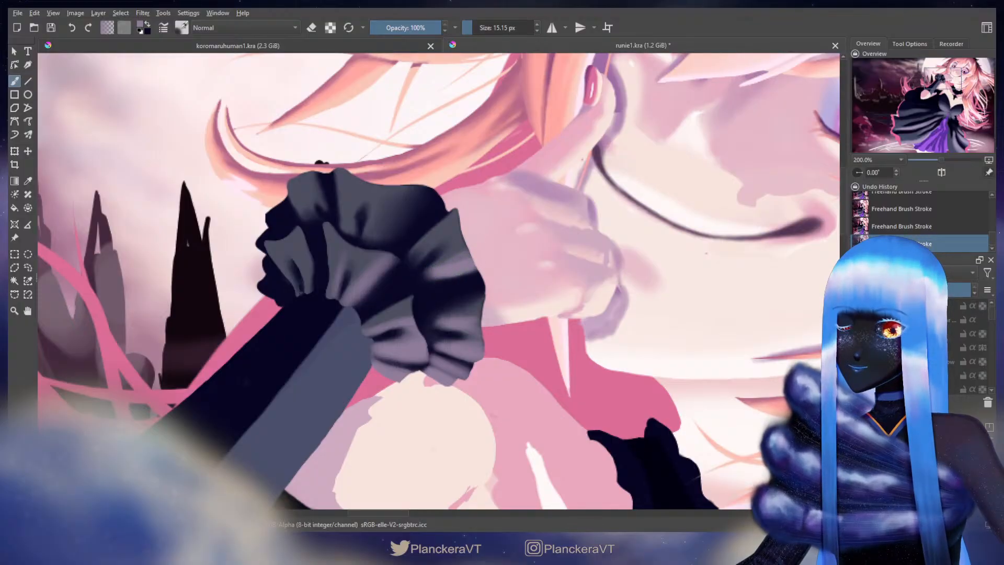
mouse_move(442, 233)
left_mouse_down()
mouse_move(454, 227)
mouse_move(447, 246)
mouse_move(470, 231)
left_mouse_up()
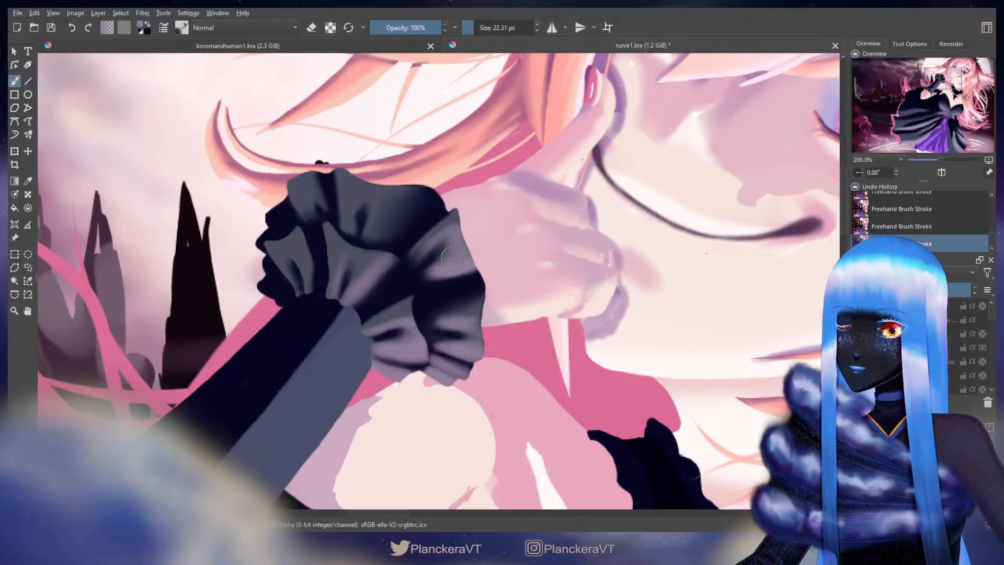
mouse_move(388, 193)
left_mouse_down("shift")
mouse_move(399, 194)
mouse_move(341, 207)
mouse_move(357, 197)
mouse_move(350, 214)
left_mouse_up("shift")
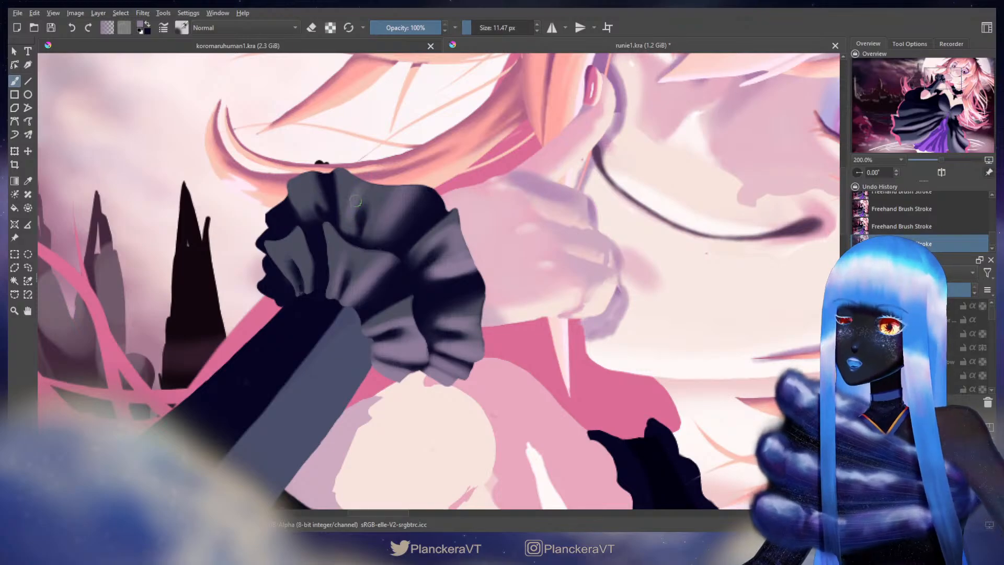
Sample the dark tone at the cuff's lower crease and sharpen the crease at about 6 px
scroll(355, 202, "down", 2)
left_click_drag(456, 305, 448, 306, "shift")
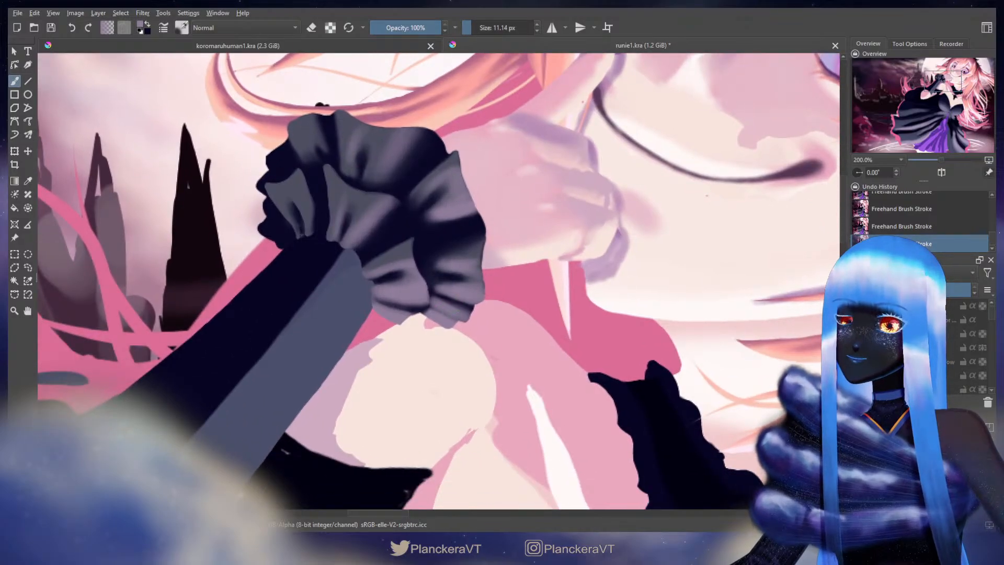
left_click(441, 290, "ctrl")
left_click_drag(446, 293, 436, 297)
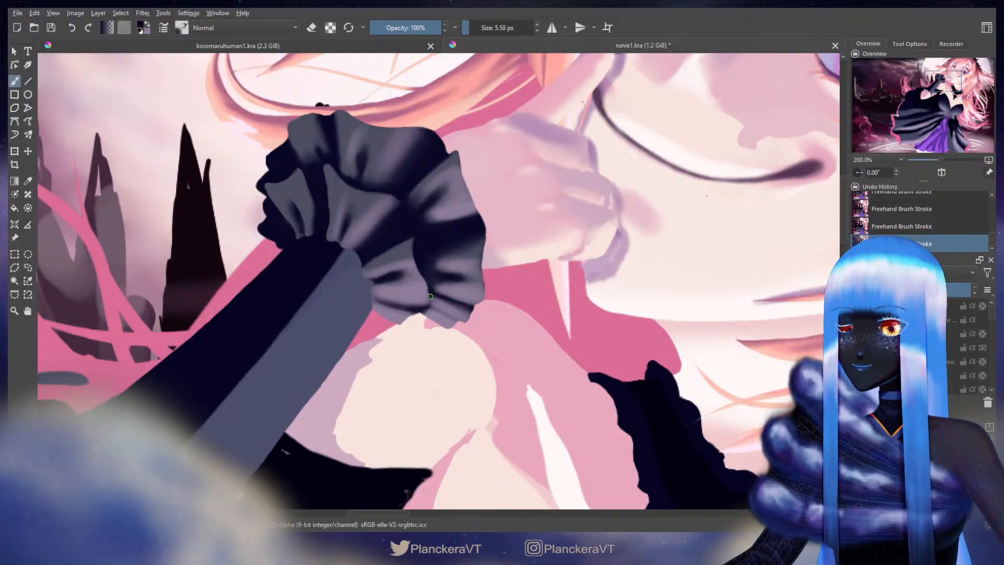
Resample the dark and purple tones around the lowest fold and refine its shading at about 8 px
left_click(445, 300, "ctrl")
mouse_move(450, 303)
left_mouse_down("shift")
mouse_move(470, 320)
mouse_move(447, 300)
mouse_move(457, 284)
left_mouse_up("shift")
left_click(467, 309, "ctrl")
left_click(460, 288, "ctrl")
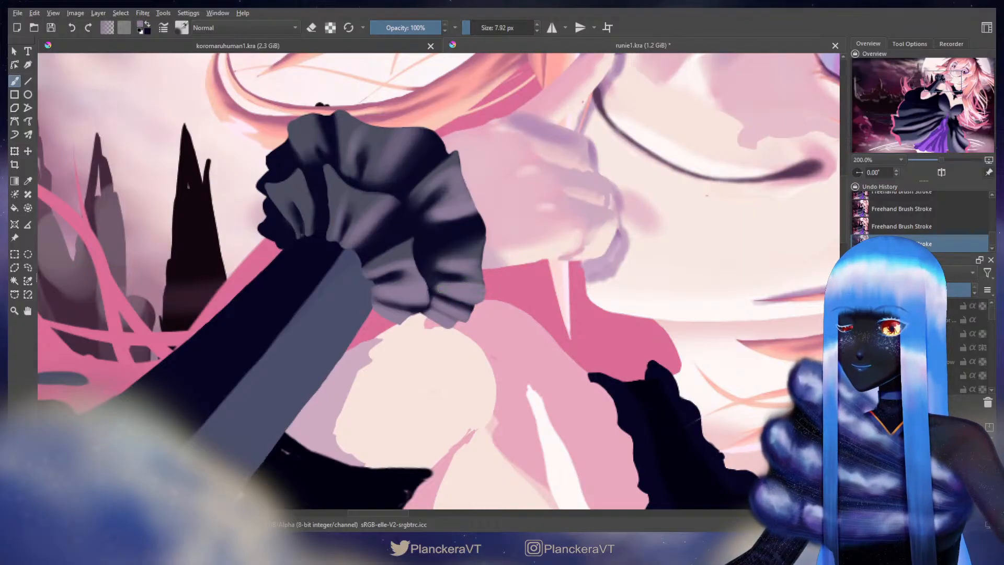
Sample tones from the lower crease and right ruffle and blend the right ruffle's folds at about 10 to 12 px
left_click(445, 294, "ctrl")
mouse_move(445, 294)
left_mouse_down("shift")
mouse_move(459, 293)
mouse_move(435, 282)
left_mouse_up("shift")
left_click(437, 282, "ctrl")
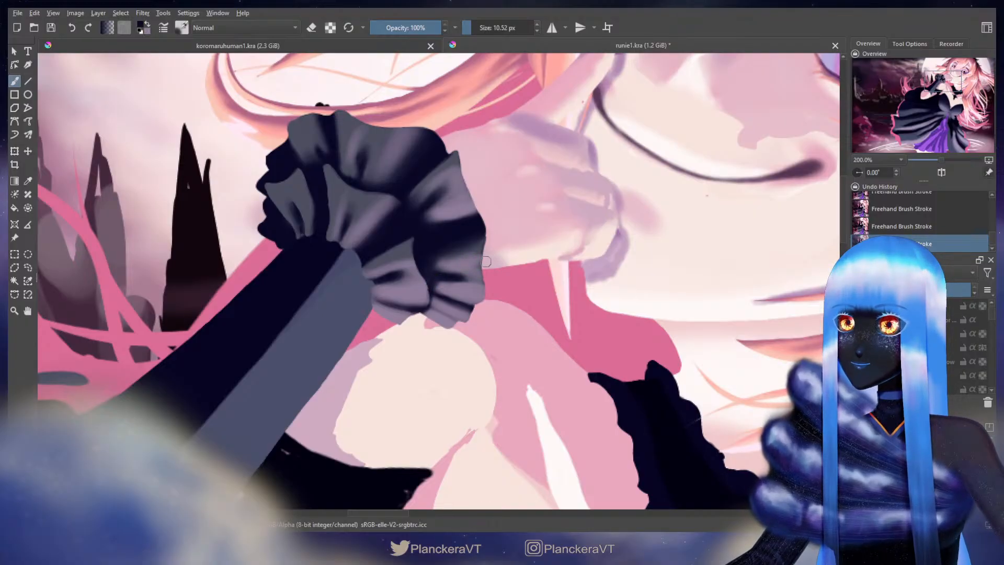
left_click(453, 197, "ctrl")
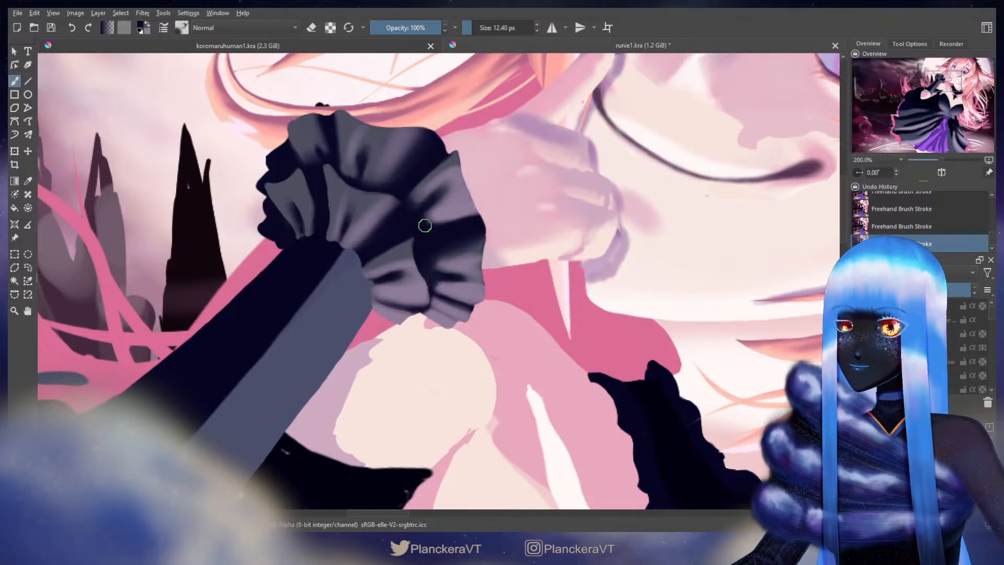
left_click_drag(469, 230, 487, 234)
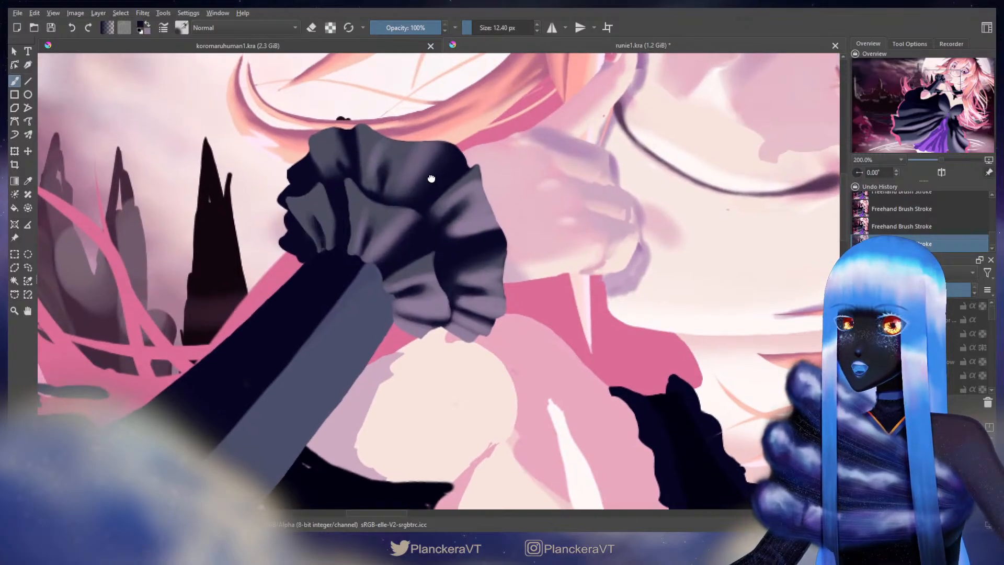
left_click_drag(429, 168, 420, 251)
mouse_move(434, 205)
left_mouse_down()
mouse_move(418, 227)
mouse_move(444, 208)
left_mouse_up()
key("ctrl+z")
key("x")
mouse_move(435, 206)
left_mouse_down()
mouse_move(414, 235)
mouse_move(432, 206)
mouse_move(418, 228)
left_mouse_up()
key("ctrl+z")
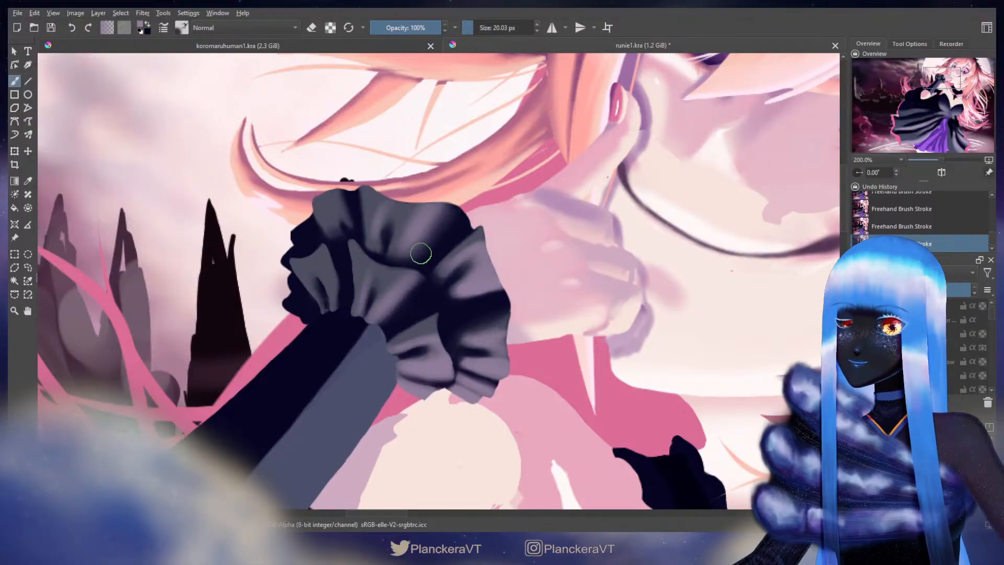
Alternate the dark and muted purple colours to shade the top ruffle's folds at about 12 to 20 px
key("x")
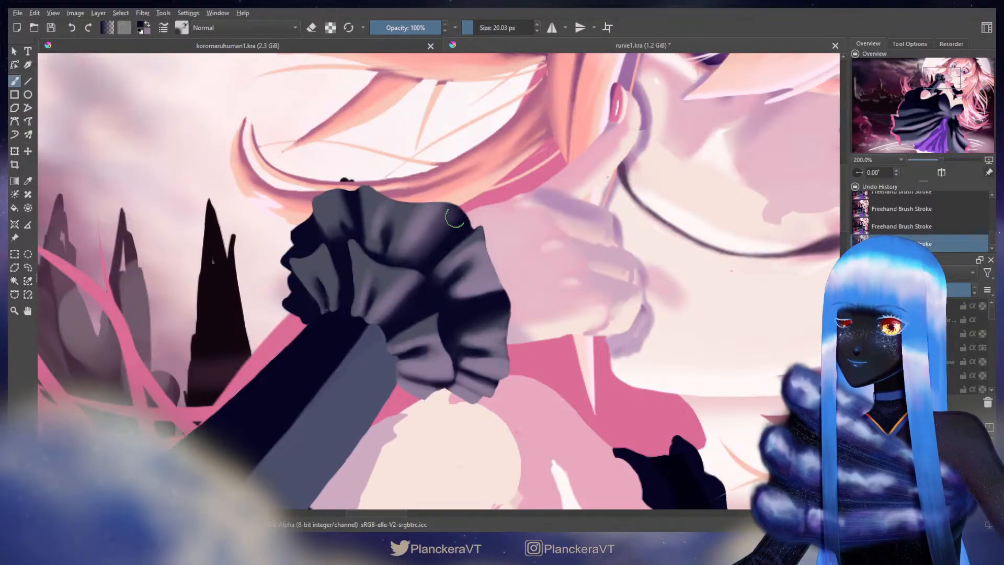
key("x")
mouse_move(421, 240)
left_mouse_down()
mouse_move(410, 249)
mouse_move(425, 243)
mouse_move(388, 232)
mouse_move(386, 214)
mouse_move(375, 214)
left_mouse_up()
key("x")
key("x")
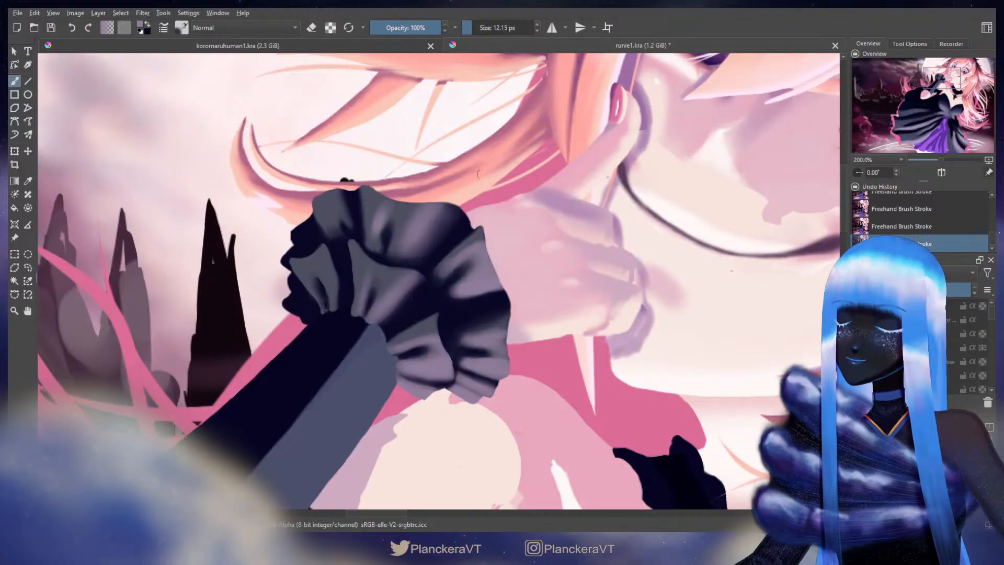
Show the colour swatches, sample the slate blue one and hide the swatches again
left_click(858, 320)
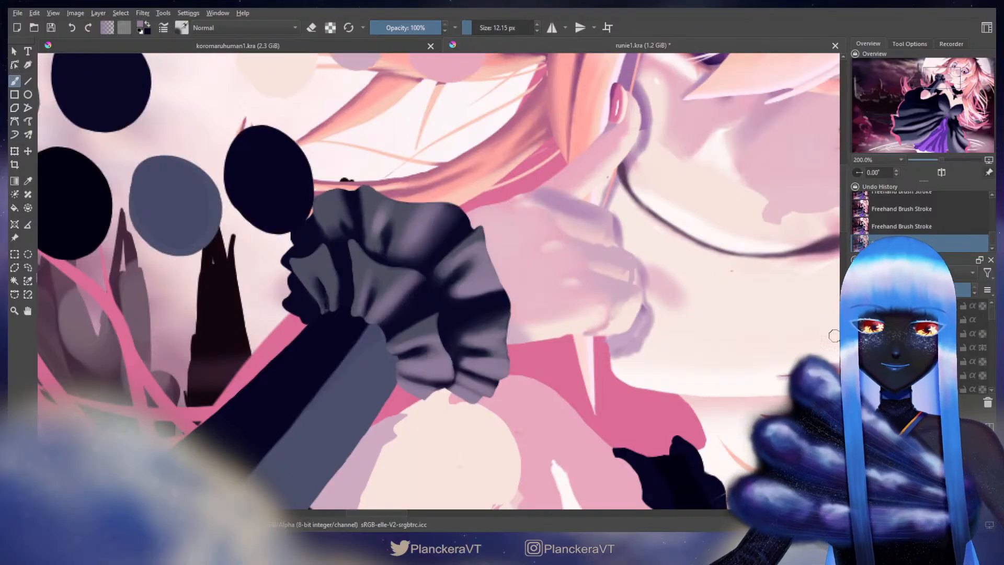
left_click_drag(186, 168, 370, 268)
left_click(190, 185, "ctrl")
left_click_drag(698, 370, 594, 217)
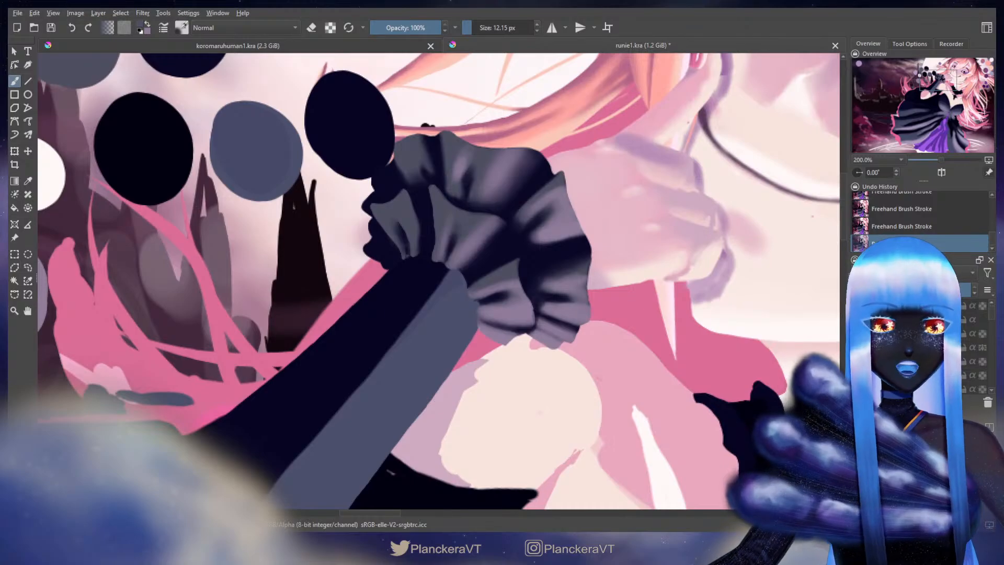
left_click(858, 320)
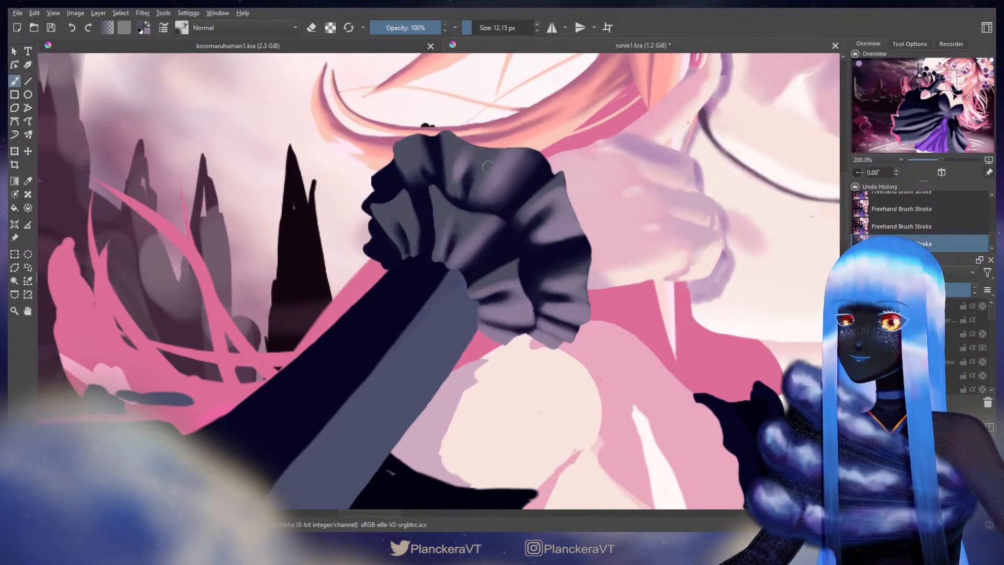
Sample tones along the top ruffle's upper edge and blend its highlights at about 12 to 21 px
key("bracketright")
key("bracketright")
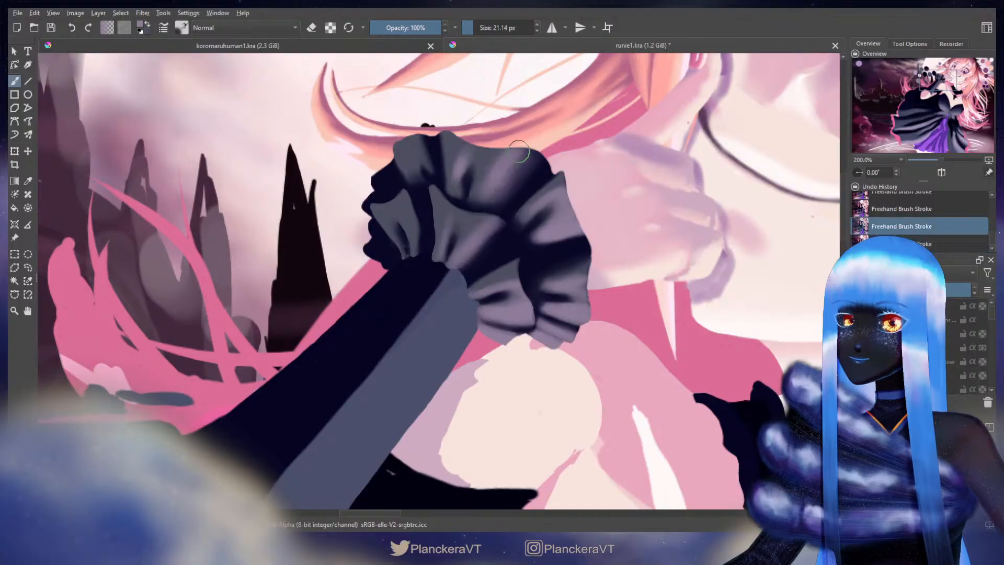
left_click(493, 149, "ctrl")
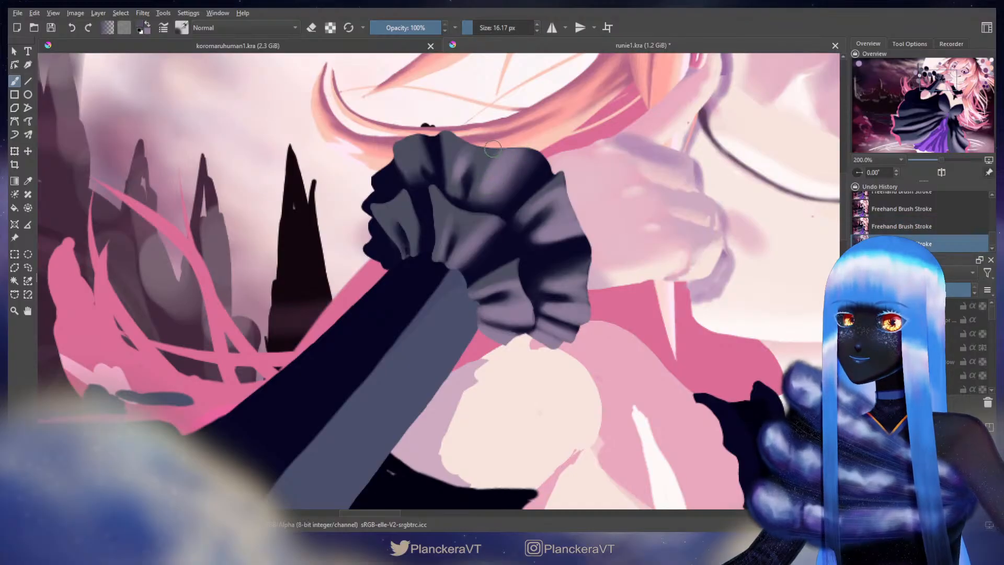
left_click(496, 153, "ctrl")
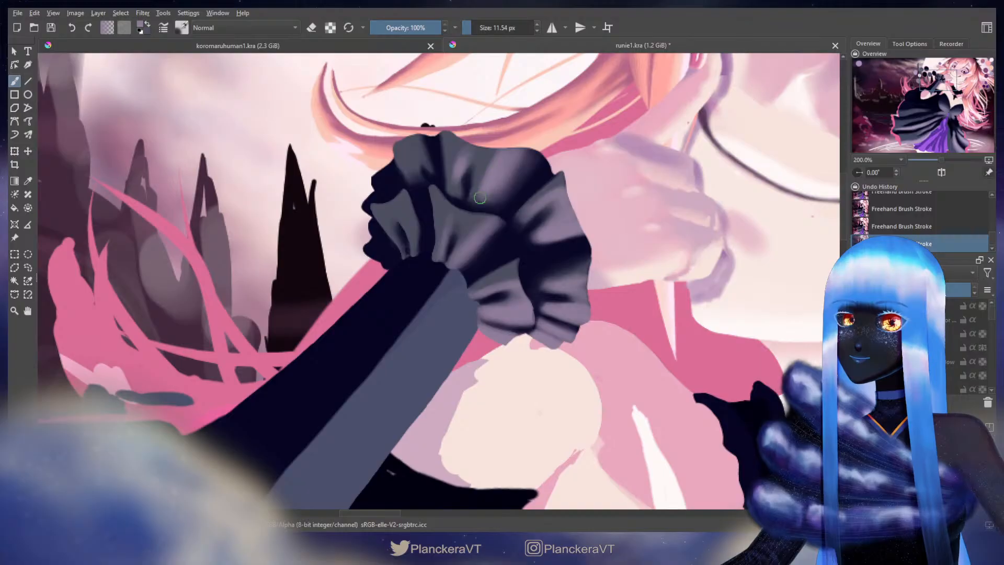
Sample tones from the top ruffle's middle fold and blend its highlight into the crease at about 10 to 16 px
left_click(495, 153, "ctrl")
left_click_drag(497, 143, 488, 152, "shift")
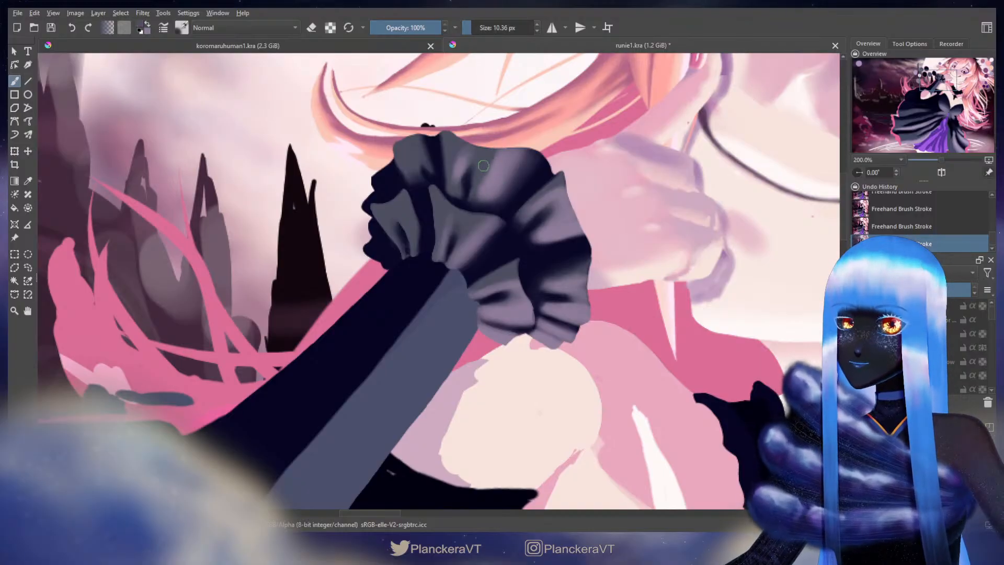
left_click(496, 156, "ctrl")
left_click(490, 162, "ctrl")
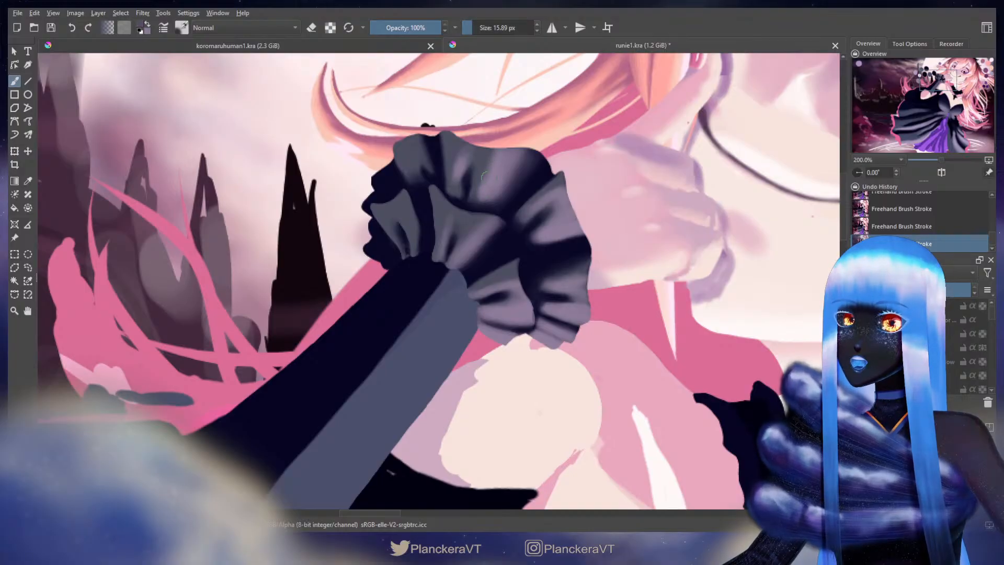
mouse_move(501, 168)
left_mouse_down()
mouse_move(497, 208)
mouse_move(478, 226)
left_mouse_up()
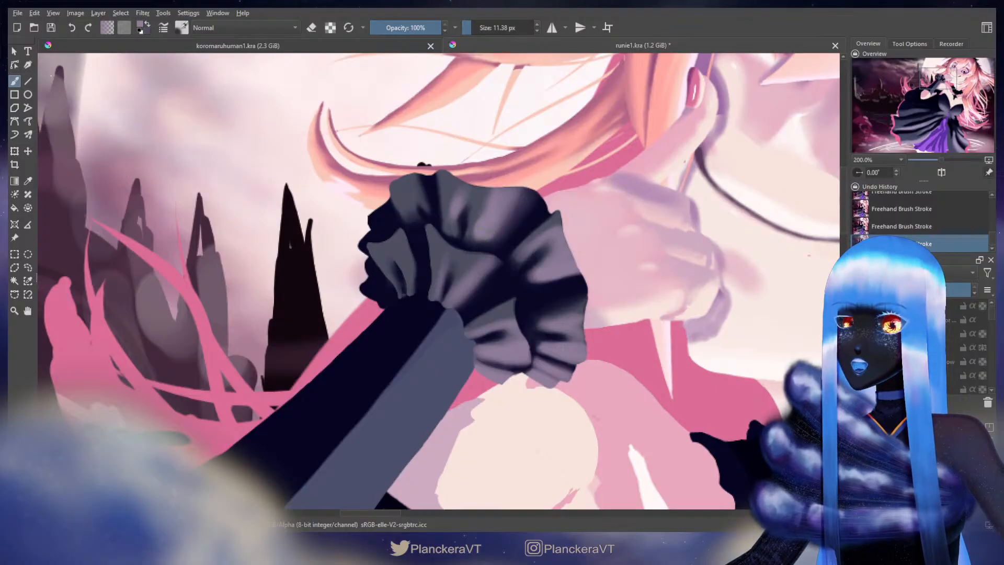
Sample tones along the top ruffle's upper edge and soften the fold beside the crease at about 14 to 24 px
left_click_drag(482, 202, 492, 202, "shift")
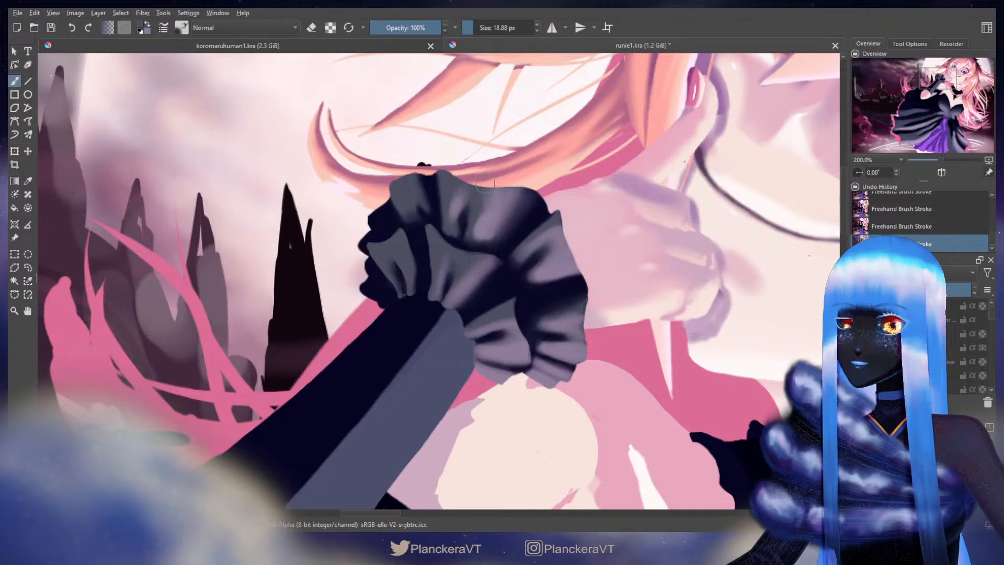
left_click_drag(480, 209, 485, 199, "shift")
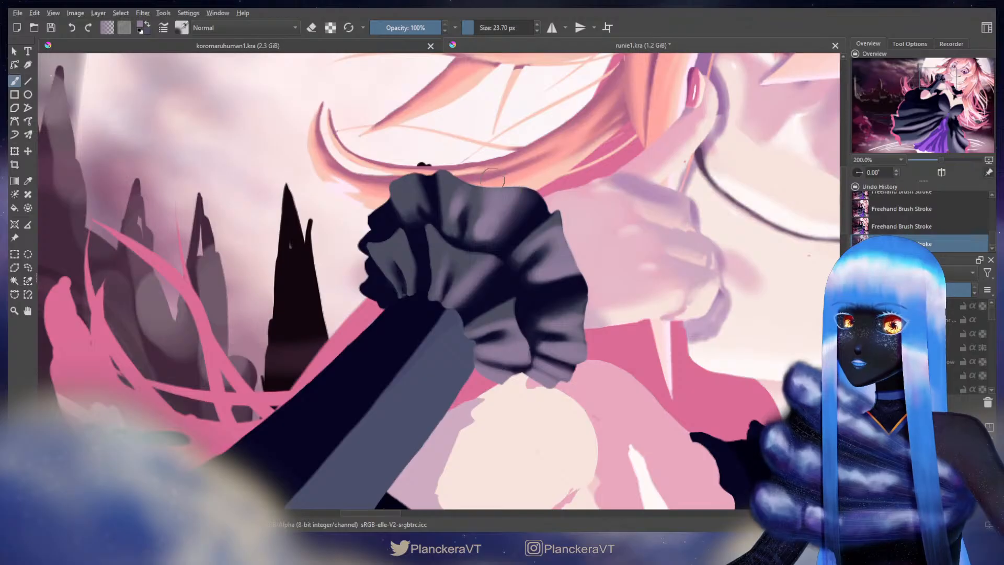
left_click(486, 182, "ctrl")
left_click(487, 182, "ctrl")
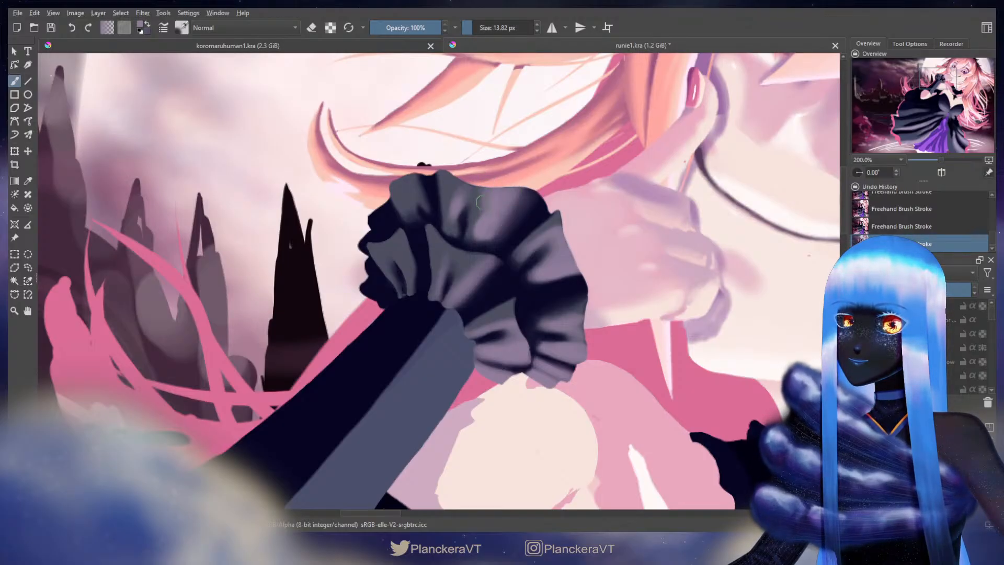
left_click(477, 196, "ctrl")
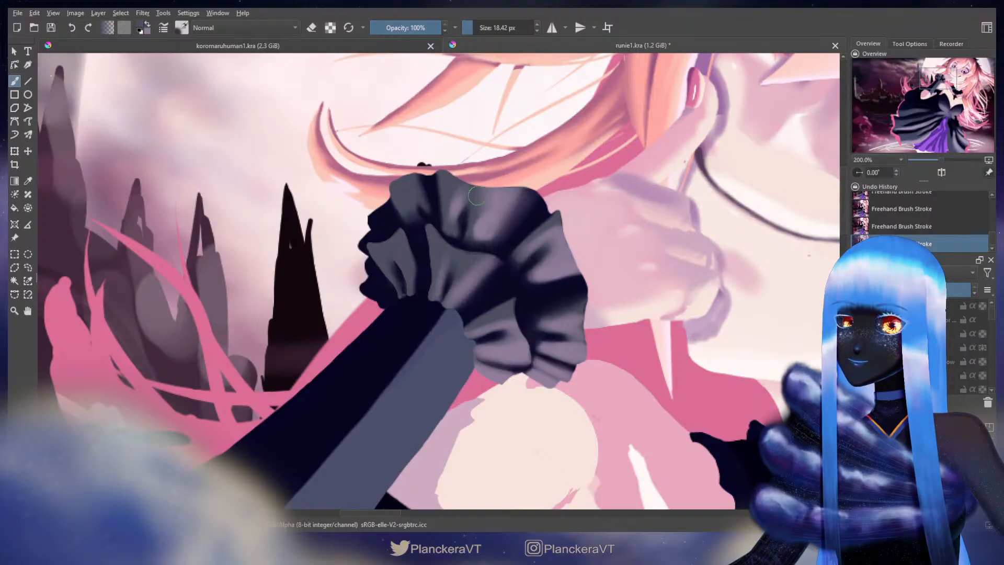
mouse_move(477, 198)
left_mouse_down()
mouse_move(460, 201)
mouse_move(452, 218)
mouse_move(464, 192)
left_mouse_up()
left_click(460, 200, "ctrl")
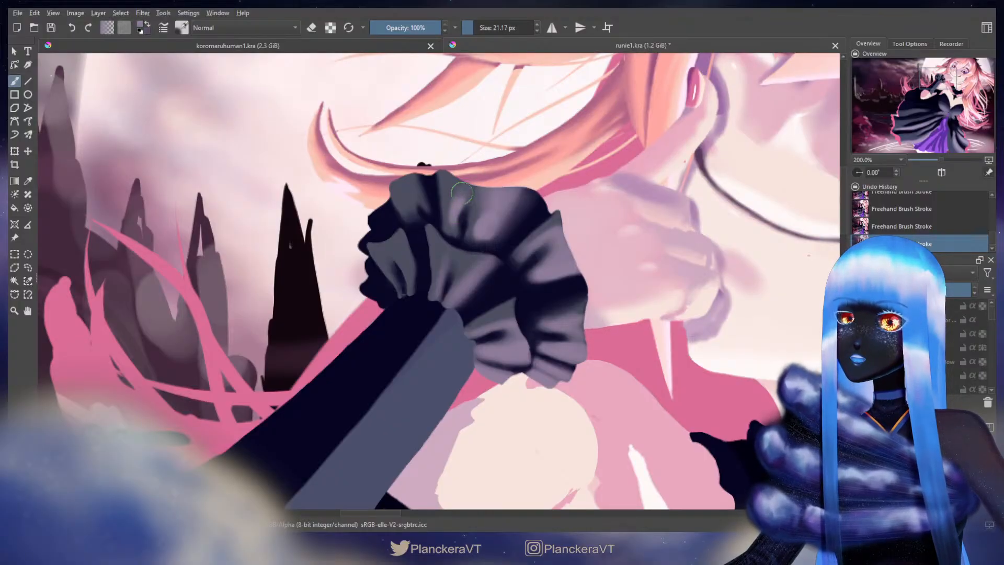
left_click(462, 198, "ctrl")
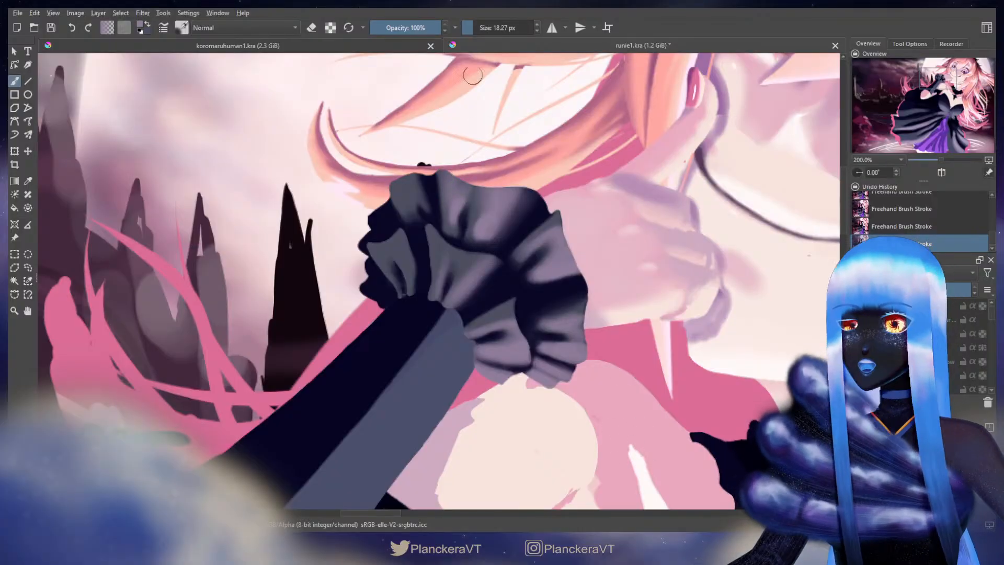
Touch up the top ruffle's central crease with the brush between about 10 and 21 px
key("bracketleft")
key("bracketleft")
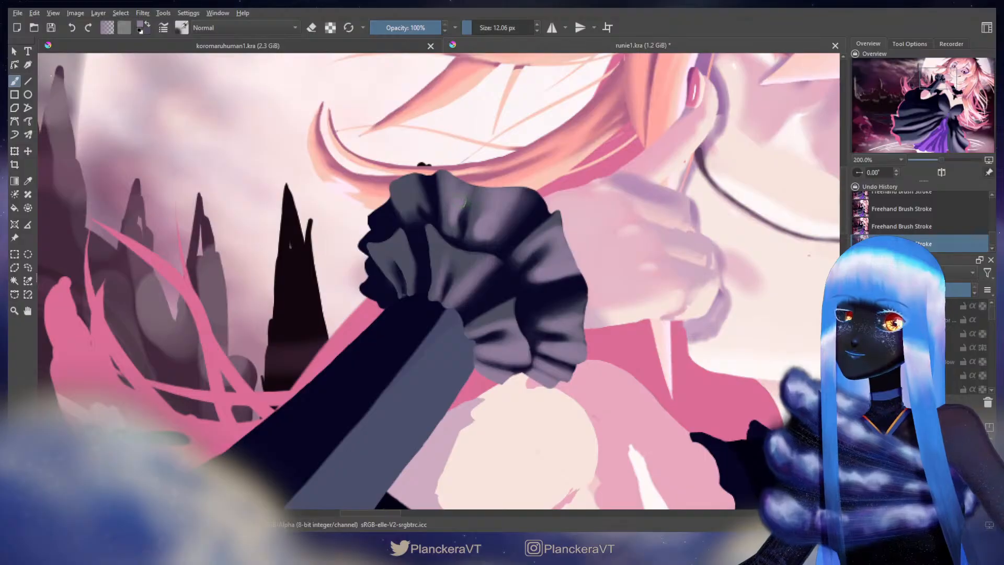
key("bracketleft")
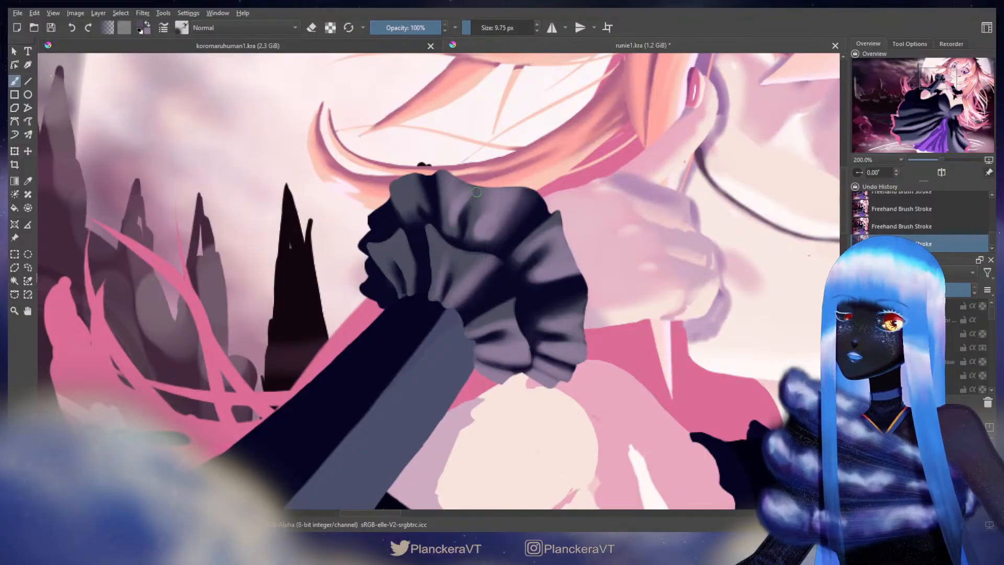
key("bracketright")
key("bracketright")
key("bracketright")
key("bracketright")
key("bracketright")
key("bracketright")
key("bracketright")
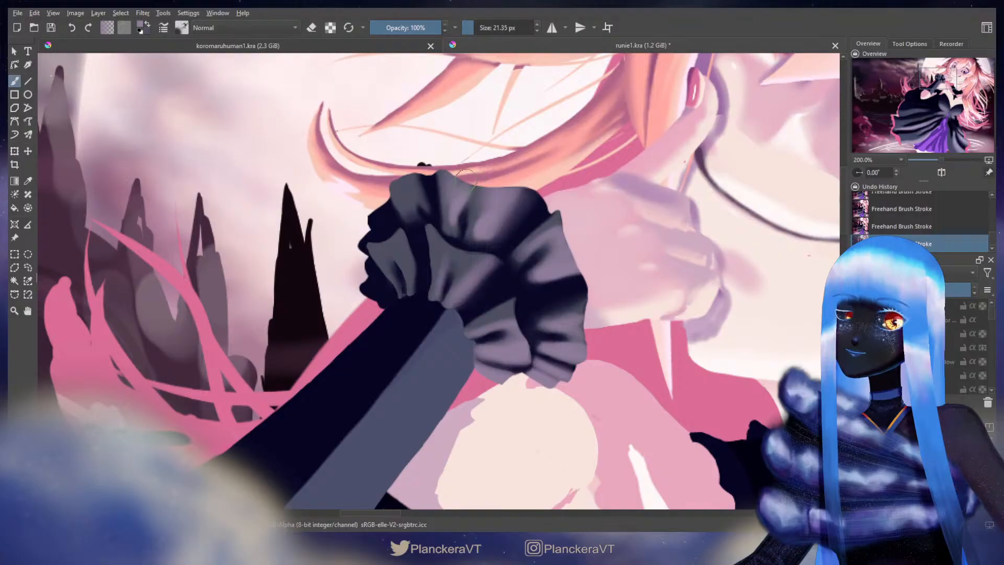
Refine the small folds below the top ruffle's upper edge at about 8 to 12 px
key("bracketleft")
key("bracketleft")
key("bracketleft")
key("bracketleft")
key("bracketleft")
key("bracketleft")
key("bracketleft")
key("bracketleft")
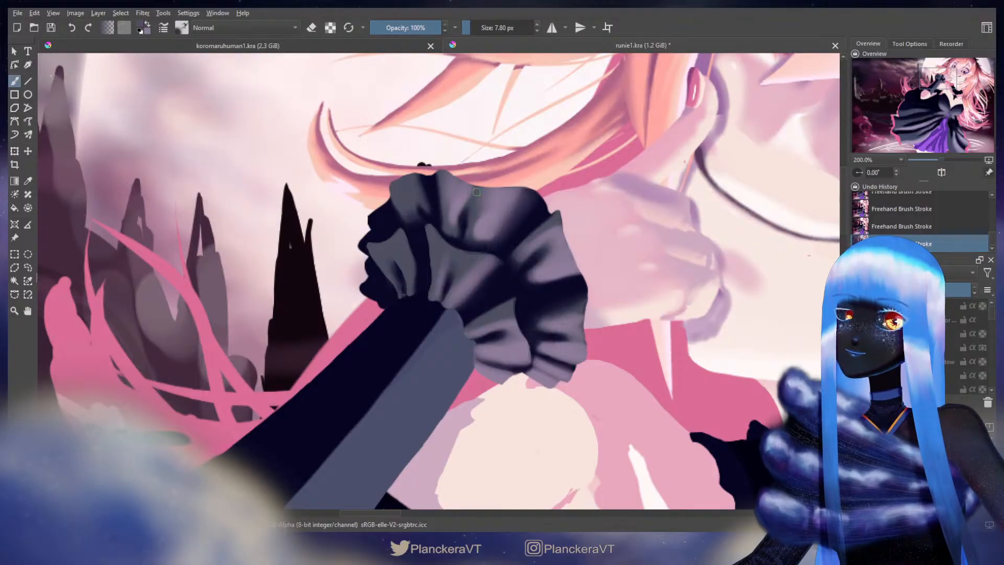
key("bracketright")
key("bracketright")
key("bracketright")
key("bracketright")
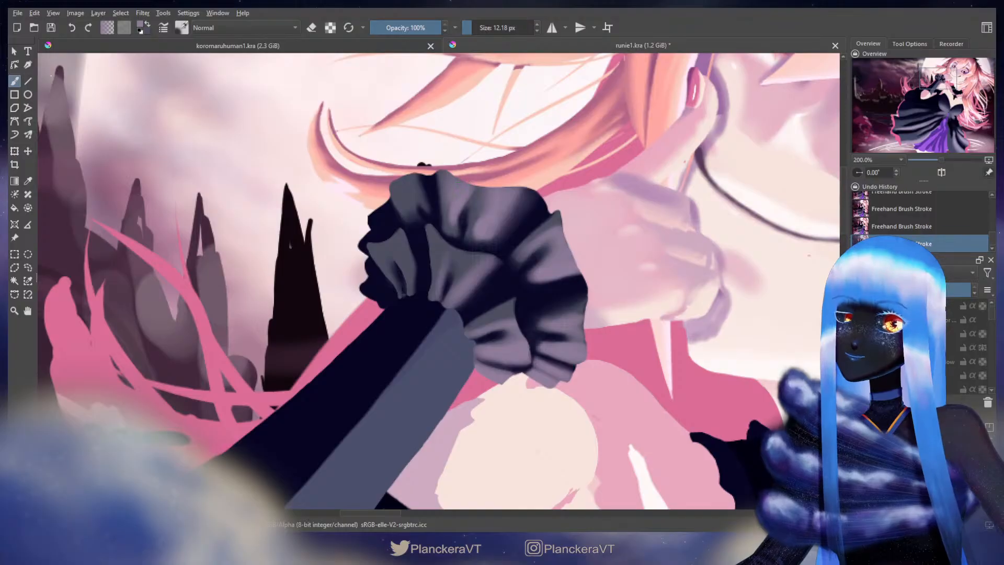
Touch up the right ruffle's upper tip with the brush between about 15 and 23 px
scroll(448, 199, "down", 2)
key("bracketright")
key("bracketright")
key("bracketright")
key("bracketright")
key("bracketright")
key("bracketright")
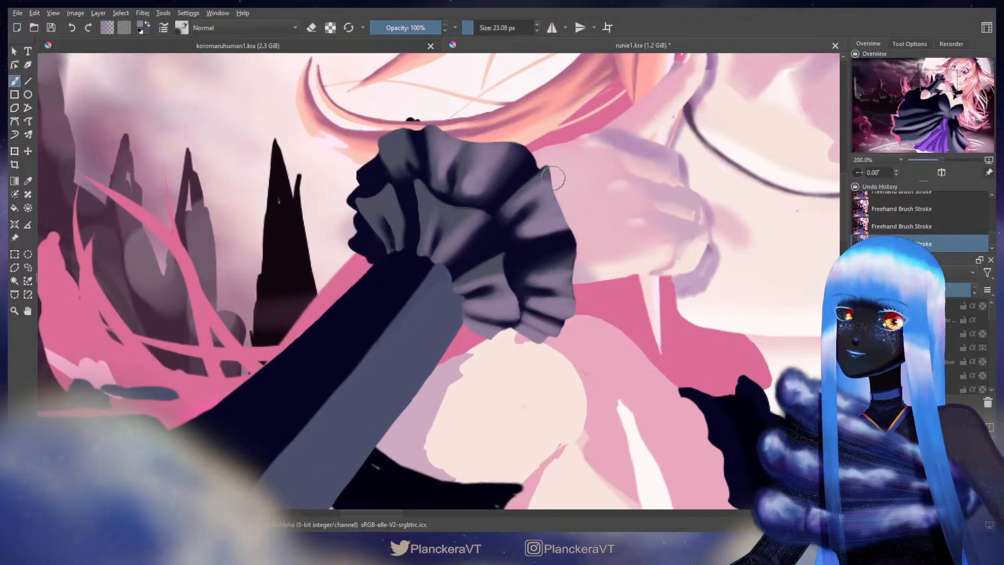
key("bracketleft")
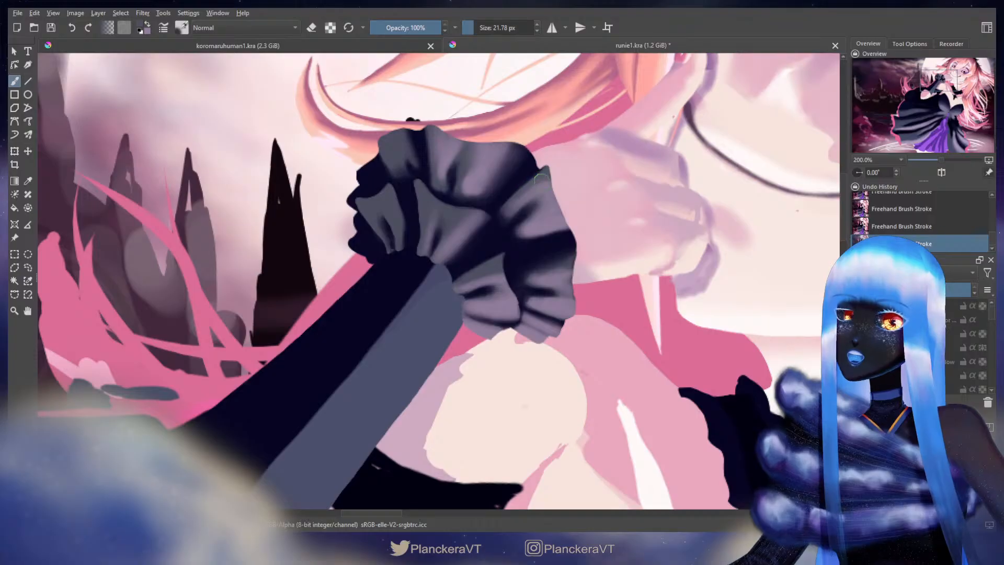
key("bracketleft")
key("bracketleft")
key("bracketleft")
key("bracketleft")
key("bracketleft")
key("bracketright")
key("bracketright")
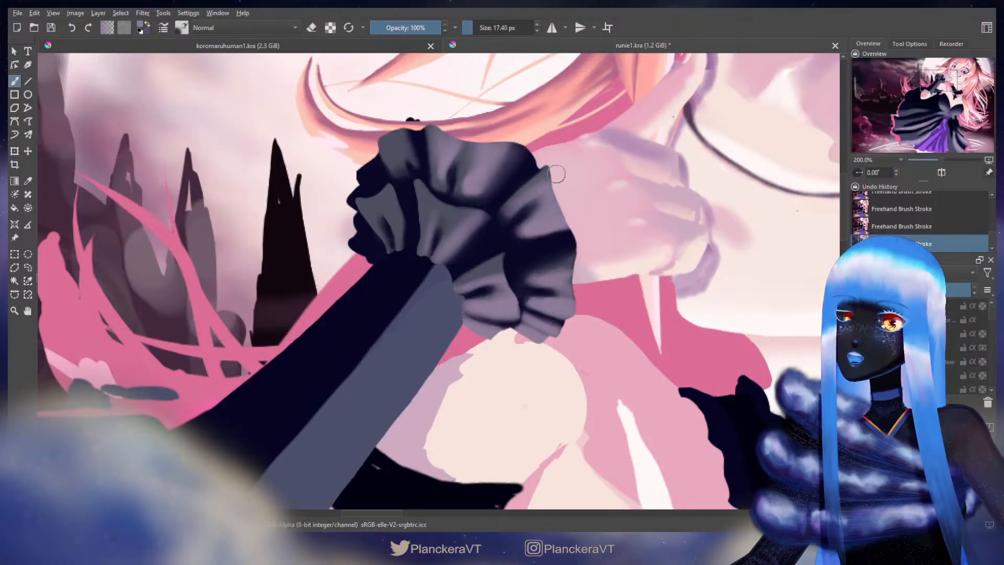
key("bracketleft")
key("bracketleft")
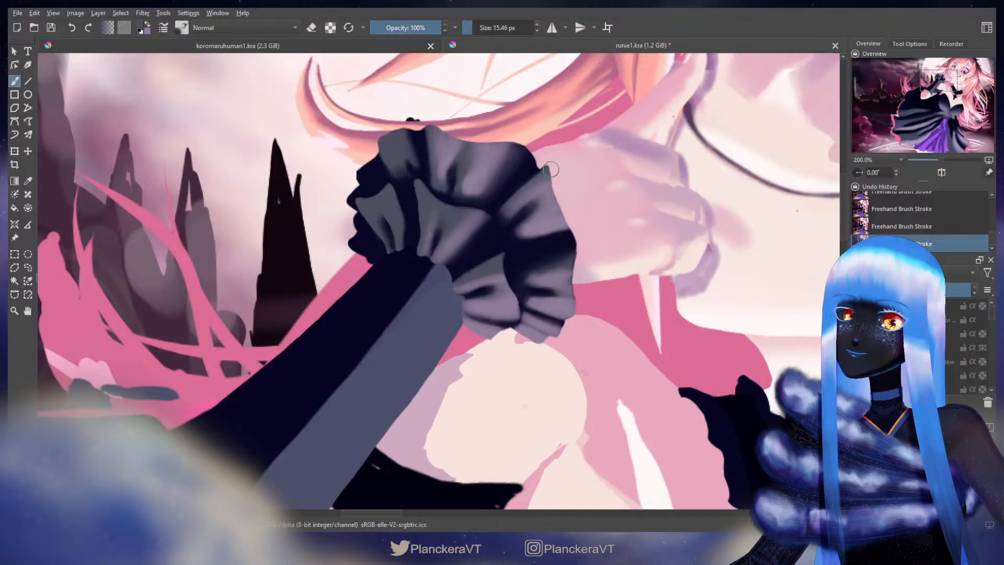
Swap the colours, sample a tone at the right ruffle's upper edge and refine its tip at about 6 to 13 px
key("x")
key("bracketleft")
key("bracketleft")
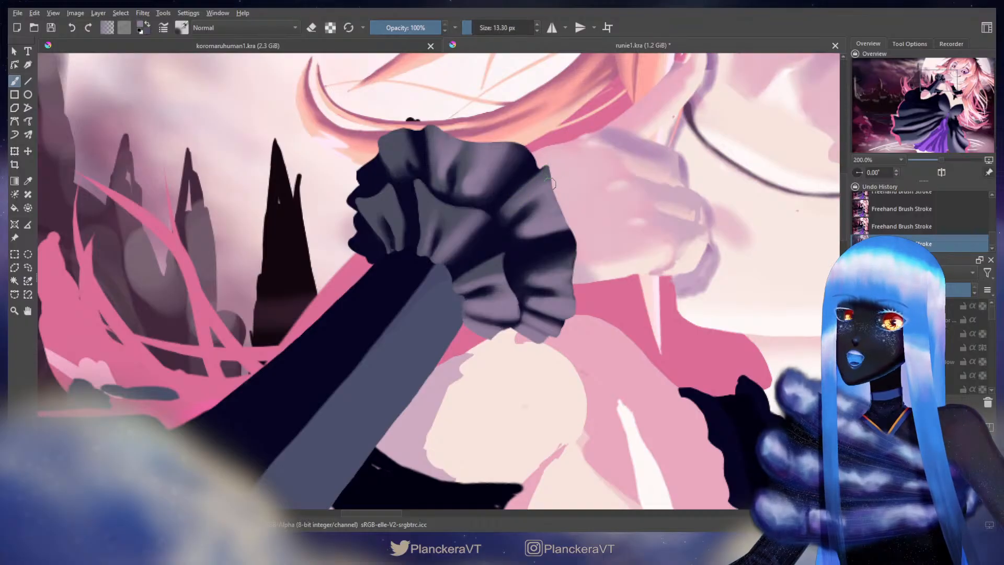
key("bracketleft")
key("bracketleft")
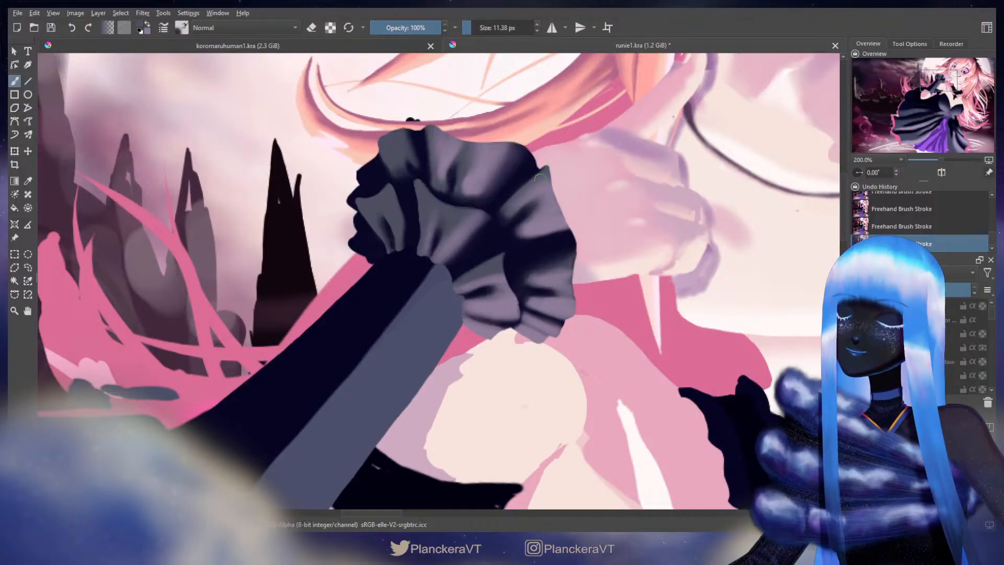
key("bracketright")
key("bracketright")
key("bracketright")
key("bracketright")
left_click(550, 181, "ctrl")
key("bracketleft")
key("bracketleft")
key("bracketleft")
key("bracketleft")
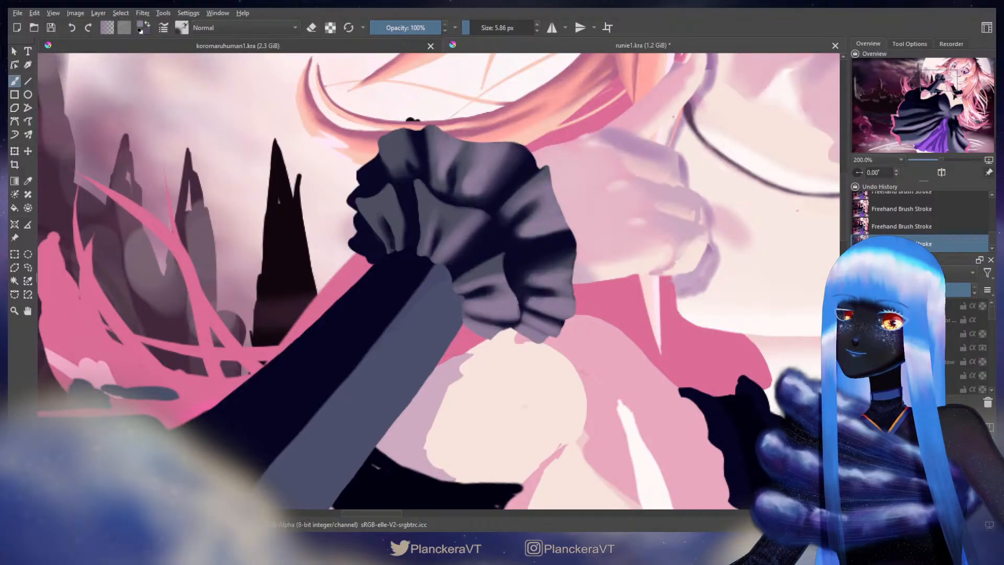
Alternate the dark and muted purple colours to shade the right ruffle's middle fold and outer edge at about 9 px
key("x")
left_click_drag(525, 234, 529, 233)
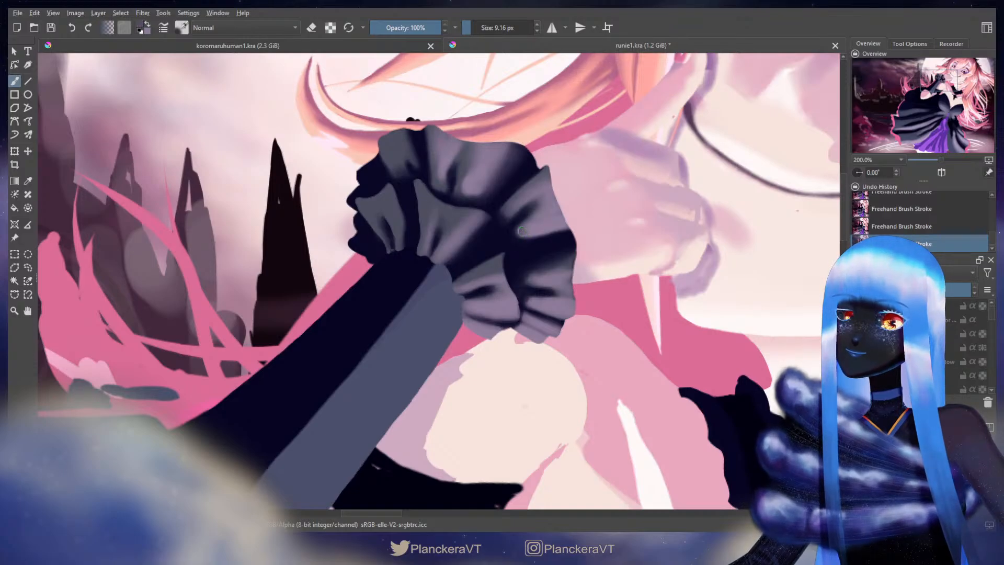
key("x")
left_click_drag(544, 230, 547, 230)
key("x")
left_click_drag(555, 194, 553, 194)
key("ctrl+z")
key("ctrl+shift+z")
key("x")
Alternate the two colours to blend the right ruffle's dark lower fold into the lighter cloth at about 12 to 13 px
left_click_drag(565, 266, 546, 195)
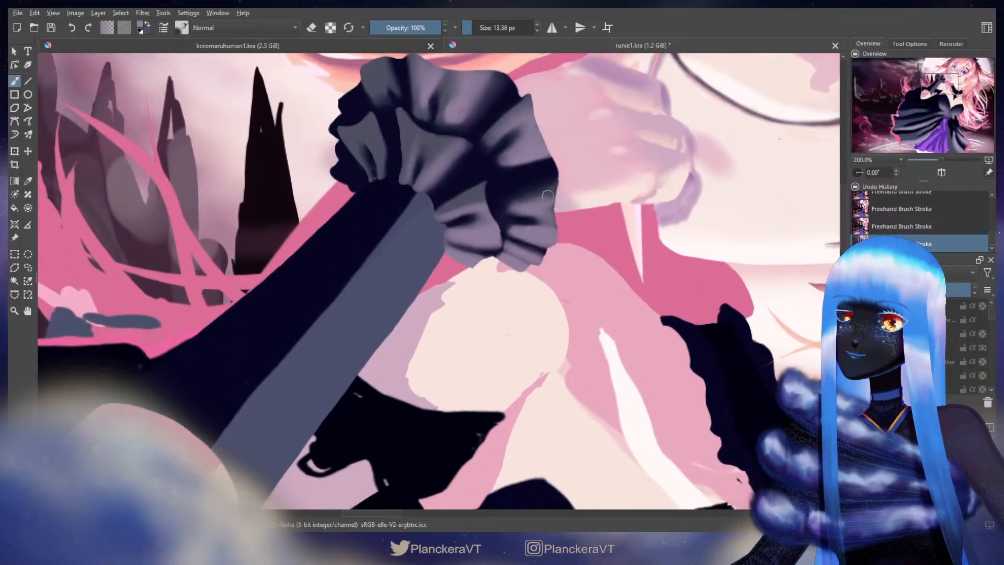
key("x")
key("x")
key("x")
key("x")
key("x")
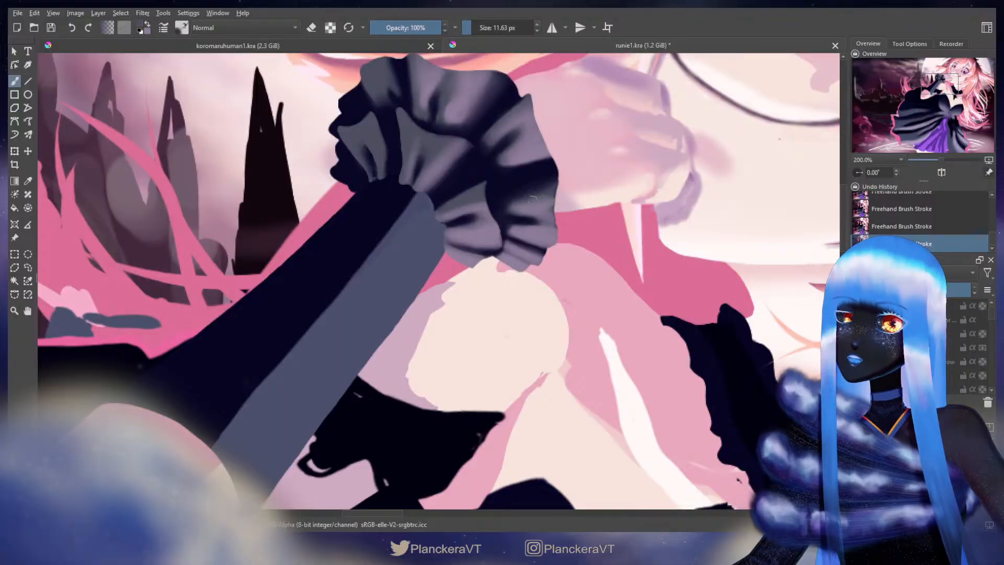
key("x")
key("x")
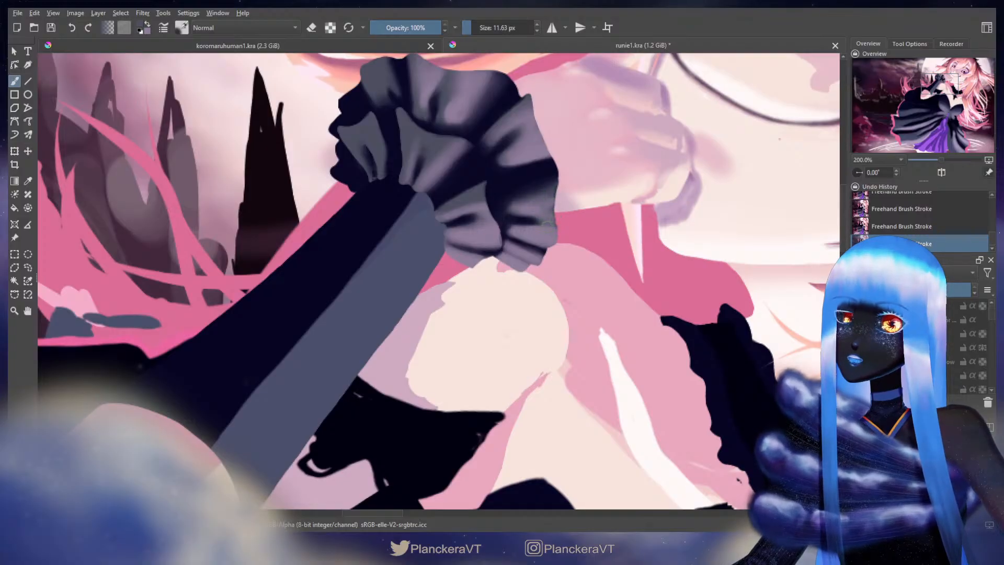
key("x")
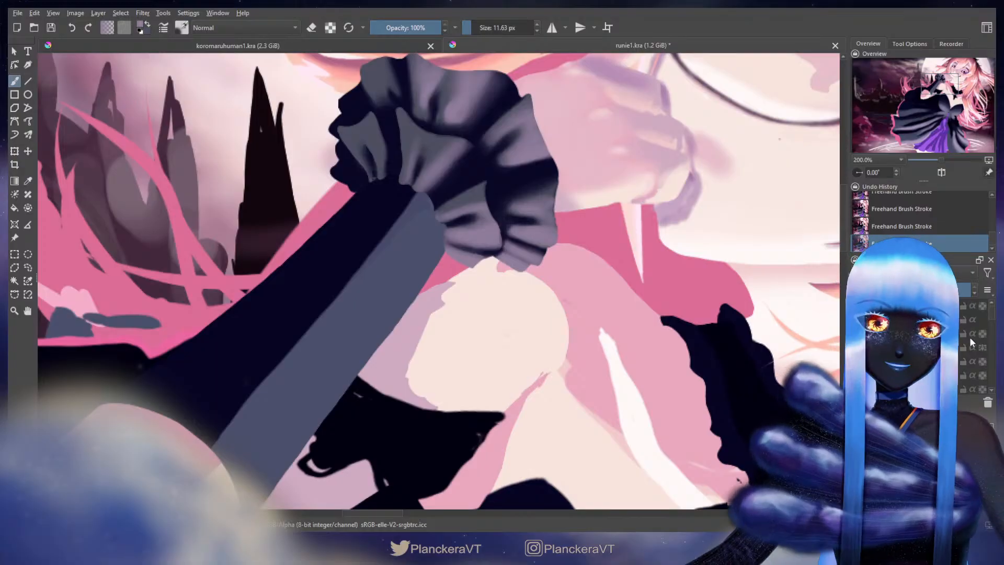
Switch to the layer above and shade the lower ruffle's upper fold with both colours at about 8 to 16 px
left_click_drag(993, 316, 993, 321)
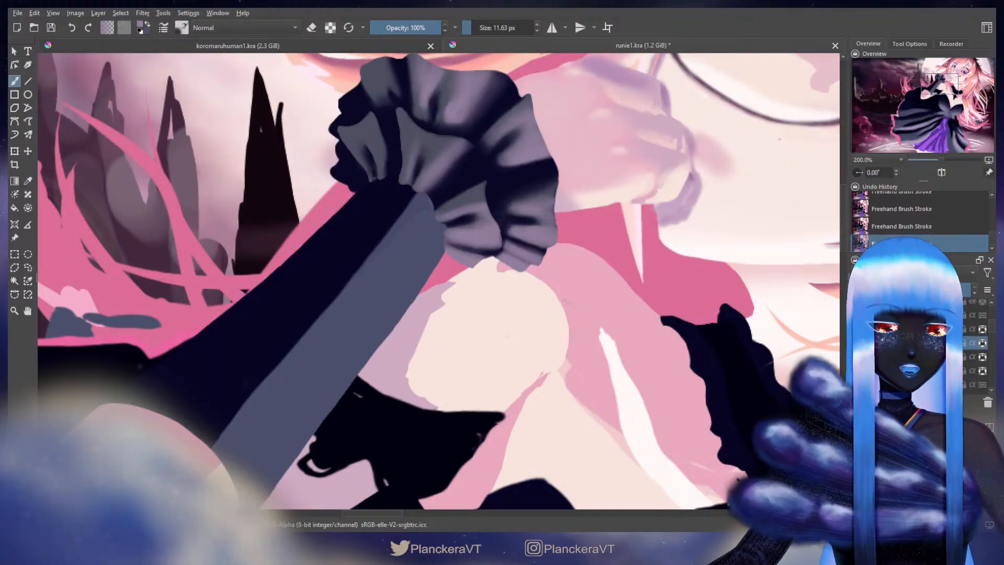
left_click(993, 330)
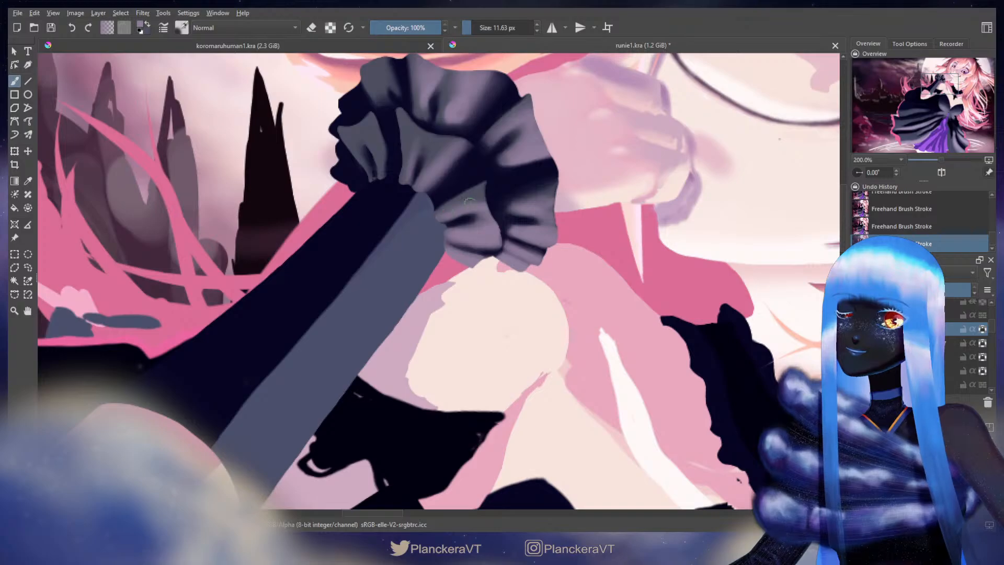
key("bracketleft")
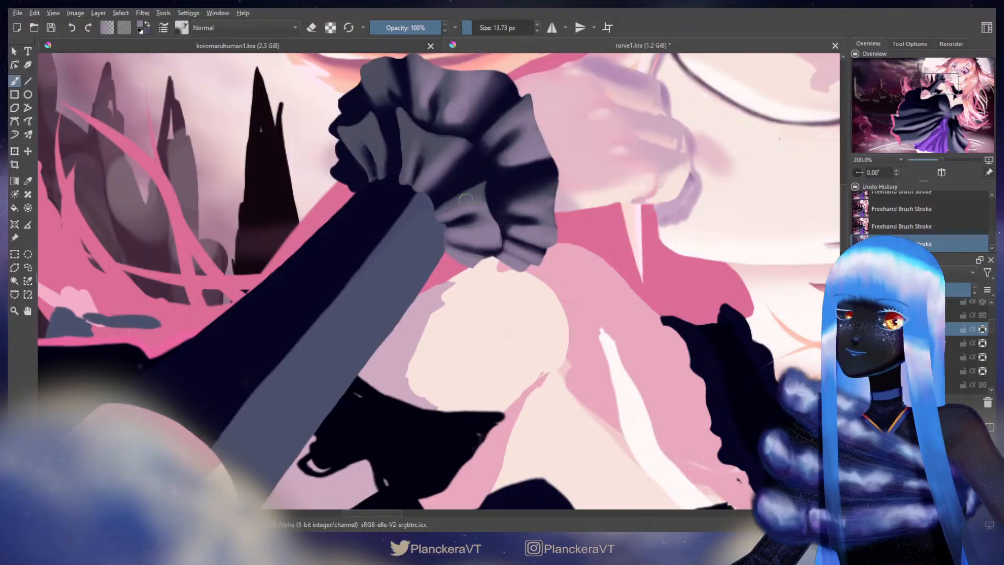
key("bracketleft")
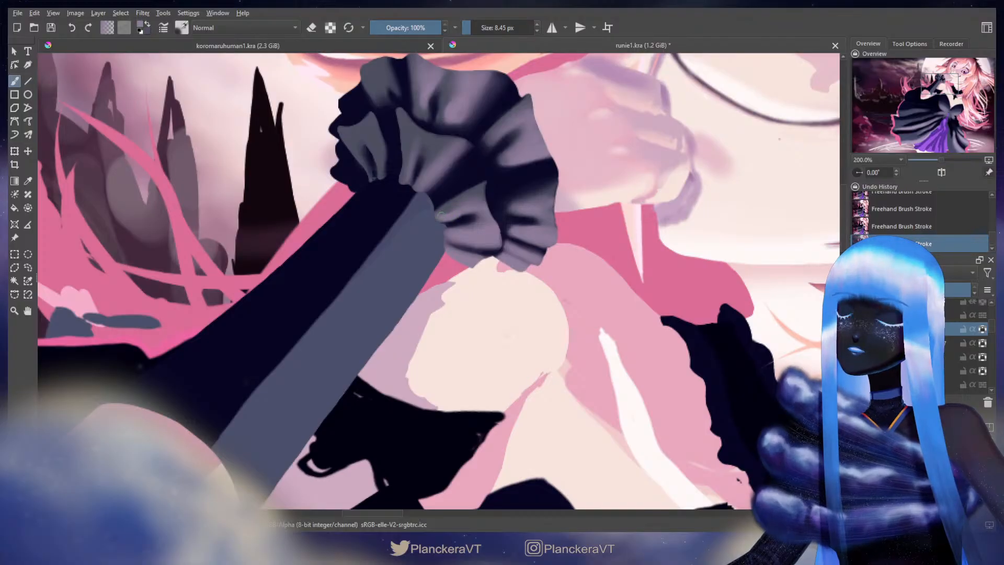
key("x")
left_click_drag(469, 195, 477, 194)
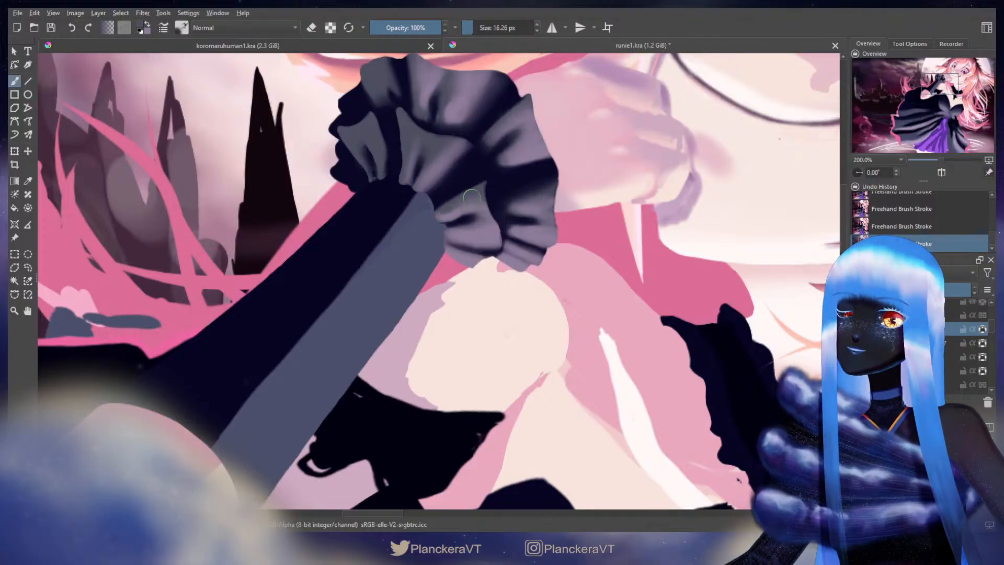
key("x")
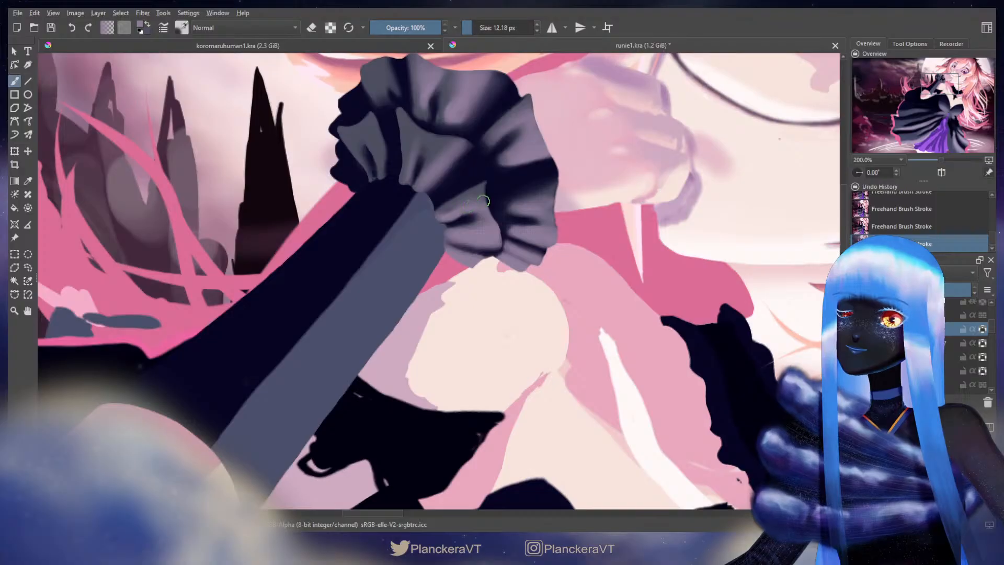
Shade the middle ruffle's right fold, undoing one stroke and repainting it with the two colours at about 12 to 17 px
key("x")
mouse_move(446, 152)
left_mouse_down()
mouse_move(456, 151)
mouse_move(446, 171)
mouse_move(456, 155)
left_mouse_up()
left_click(458, 152, "ctrl")
key("ctrl+z")
left_click_drag(458, 151, 442, 170)
key("x")
key("x")
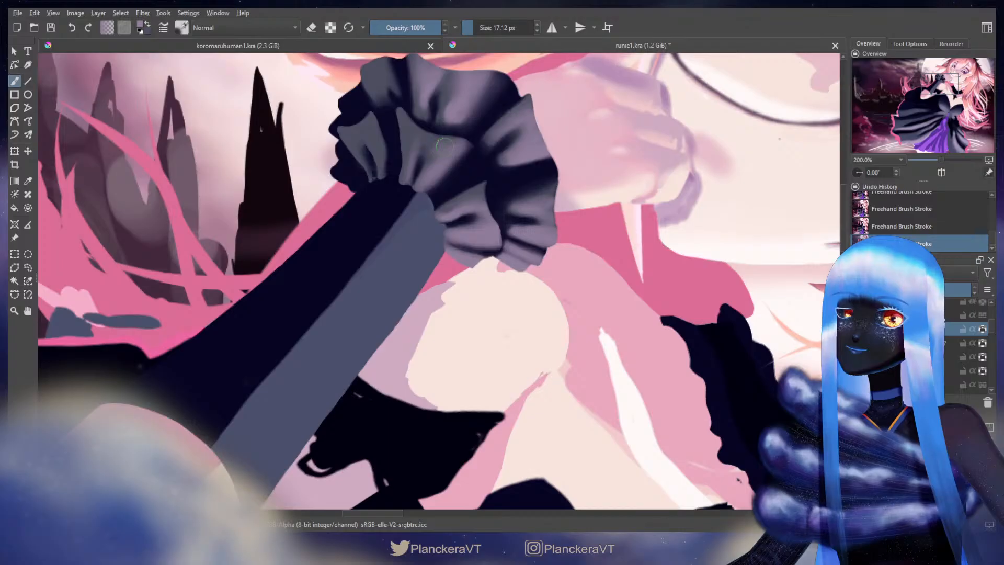
Alternate the two colours to shade the middle ruffle's narrow left folds near the wrist at about 10 to 17 px
key("x")
key("x")
mouse_move(417, 135)
left_mouse_down()
mouse_move(414, 145)
mouse_move(424, 146)
mouse_move(410, 146)
left_mouse_up()
key("x")
key("x")
mouse_move(413, 154)
left_mouse_down()
mouse_move(414, 135)
mouse_move(419, 146)
mouse_move(401, 156)
left_mouse_up()
key("x")
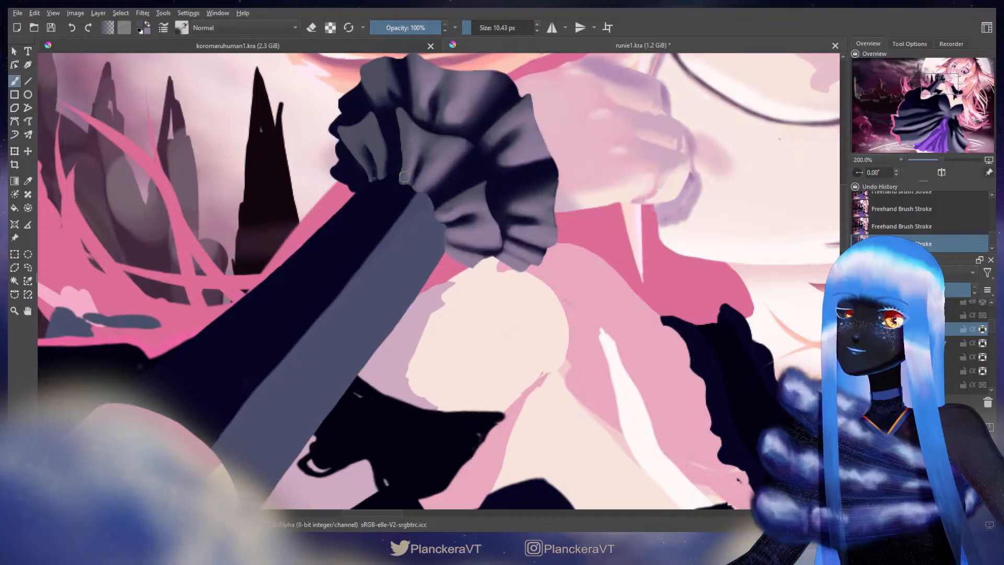
scroll(420, 175, "down", 5)
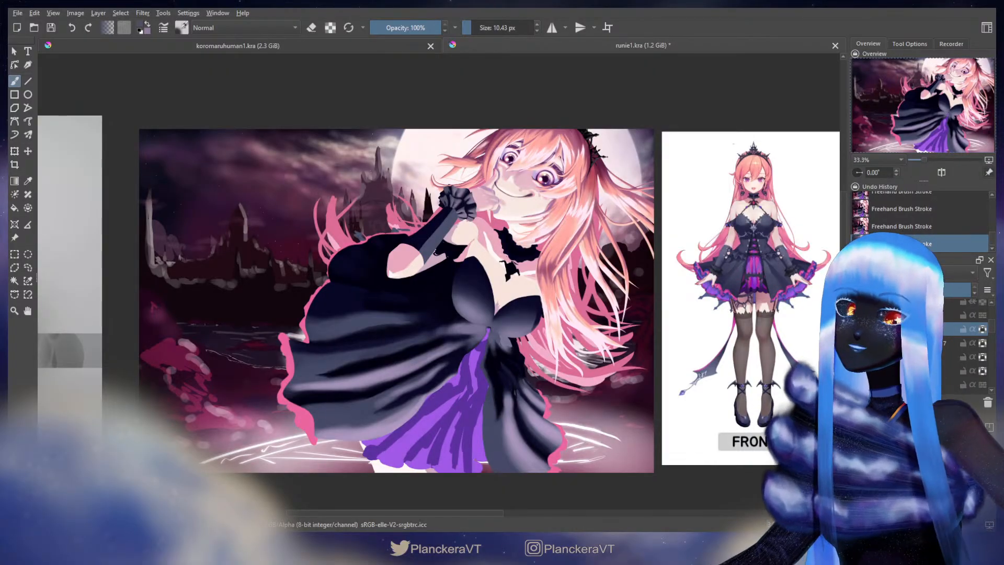
Show the colour swatches, return to the hand's layer, and highlight the hand's finger and lower edge with the near-white swatch at about 11 px
key("e")
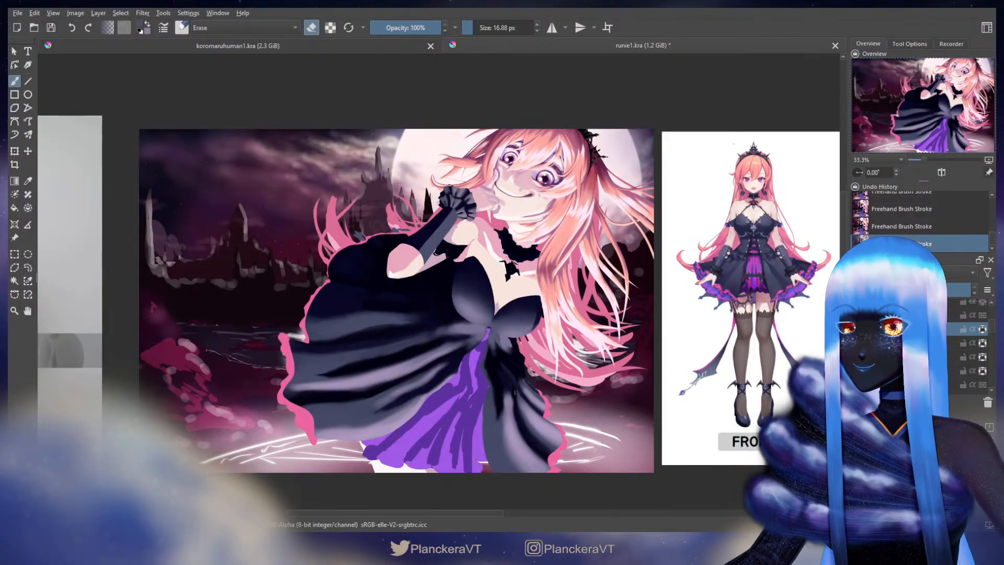
scroll(468, 260, "up", 3)
left_click_drag(469, 260, 472, 392)
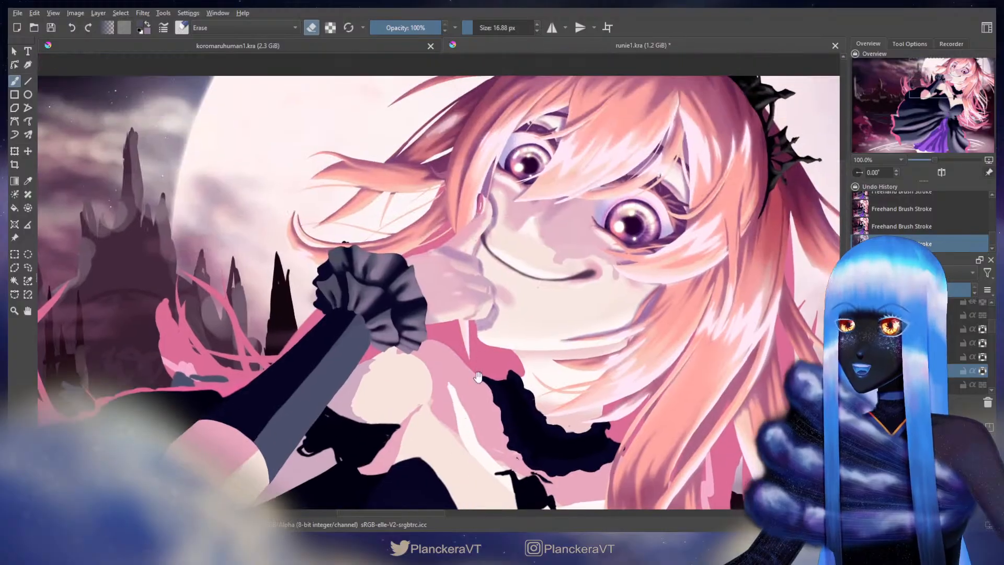
key("e")
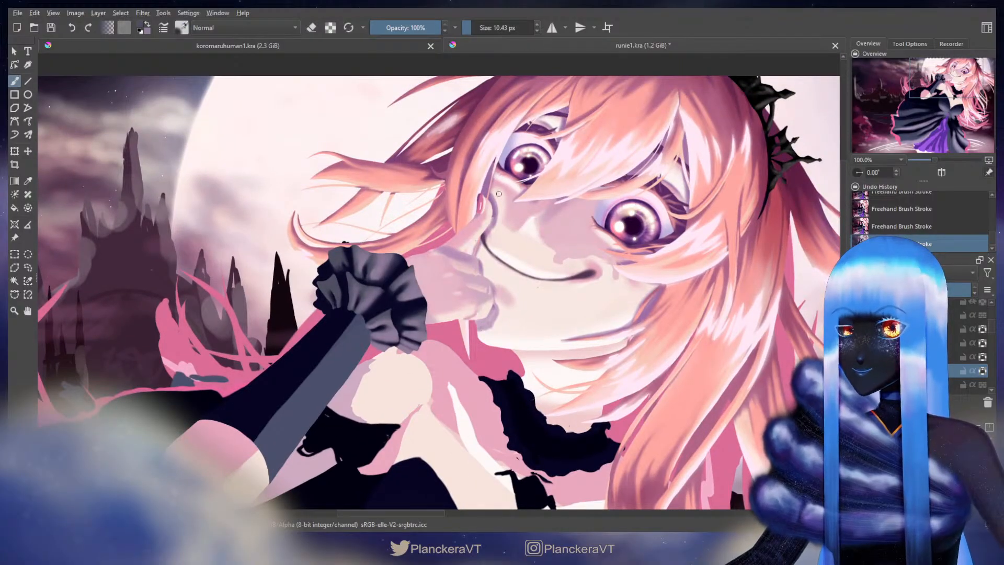
scroll(992, 331, "up", 5)
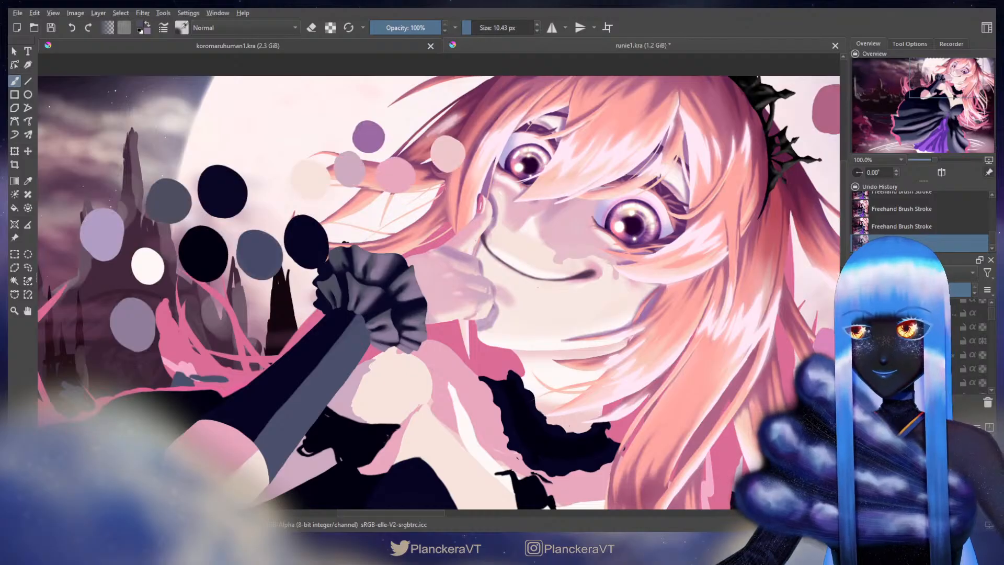
scroll(993, 328, "down", 5)
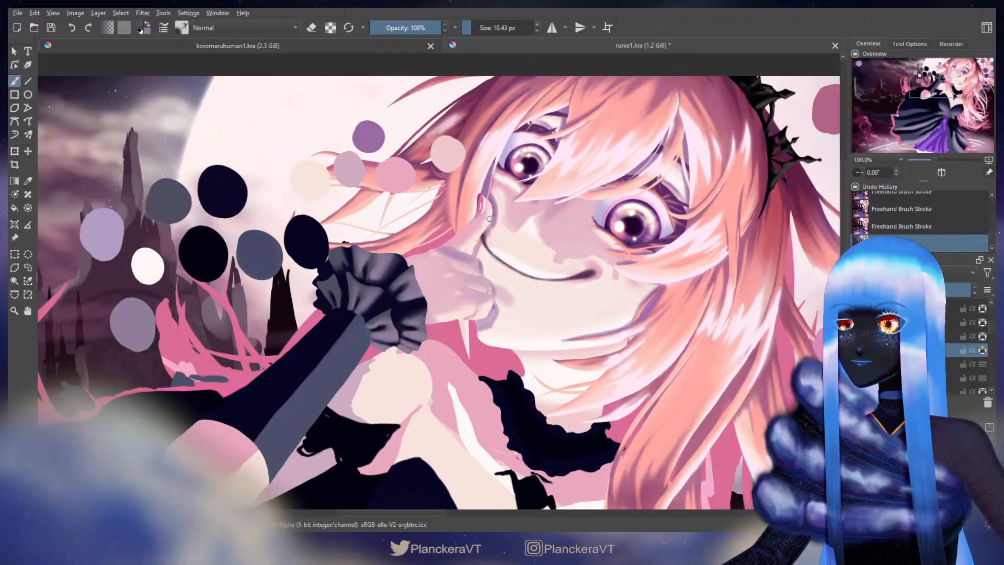
left_click(154, 263, "ctrl")
key("bracketright")
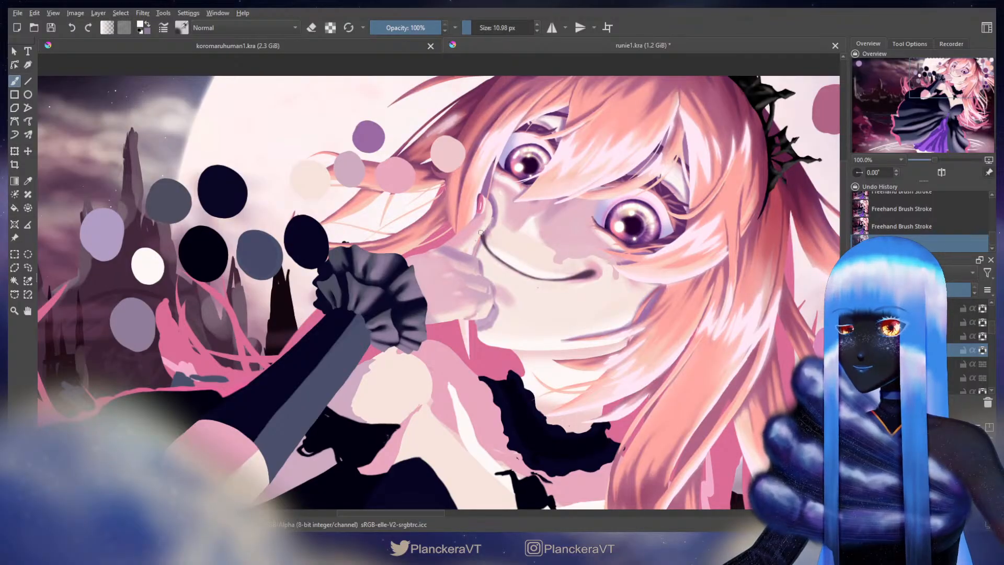
left_click_drag(475, 237, 460, 253)
left_click_drag(452, 319, 489, 312)
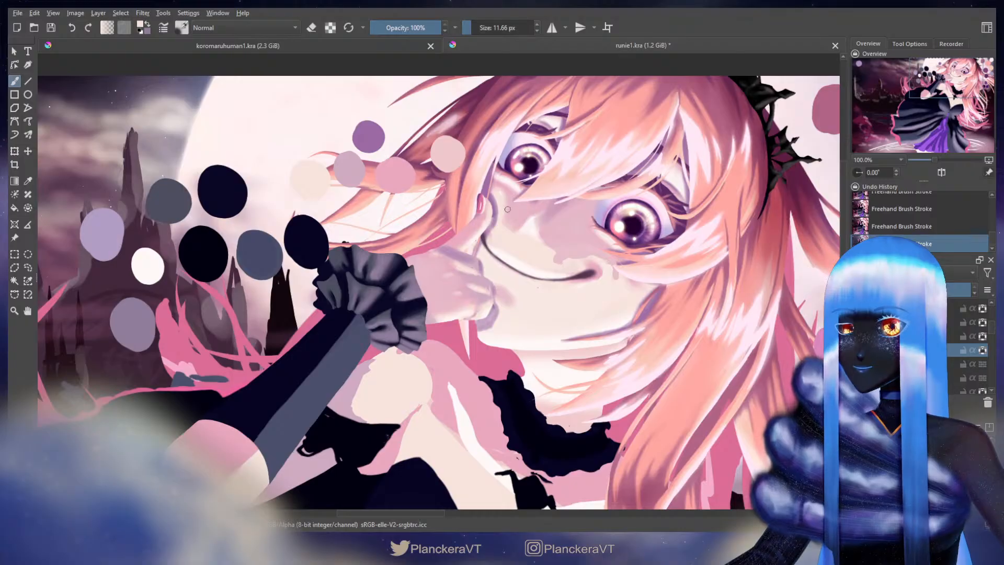
left_click_drag(582, 241, 580, 226)
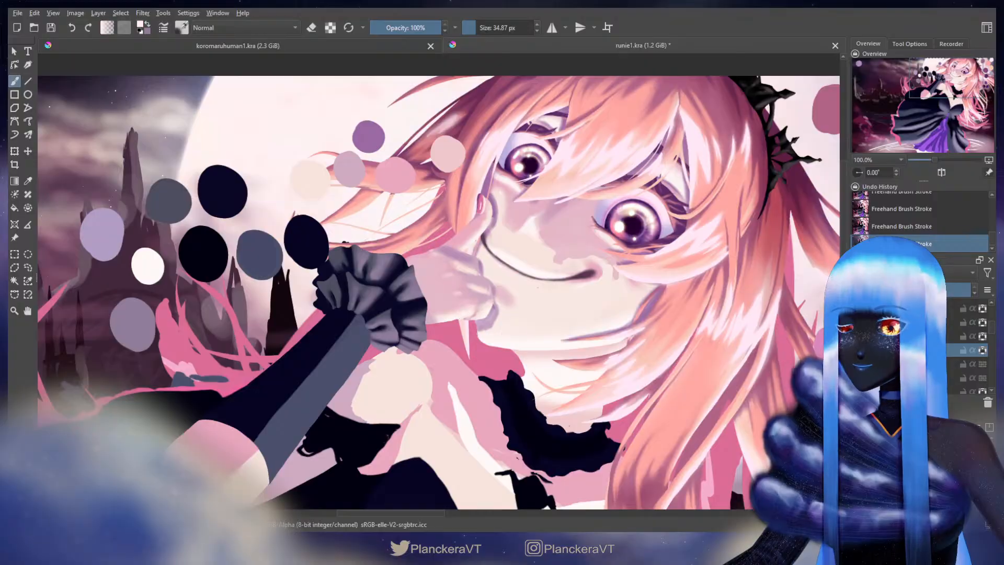
Blend the base of the raised finger and back of the hand with sampled lilac and pale skin tones at about 21 to 27 px
key("[")
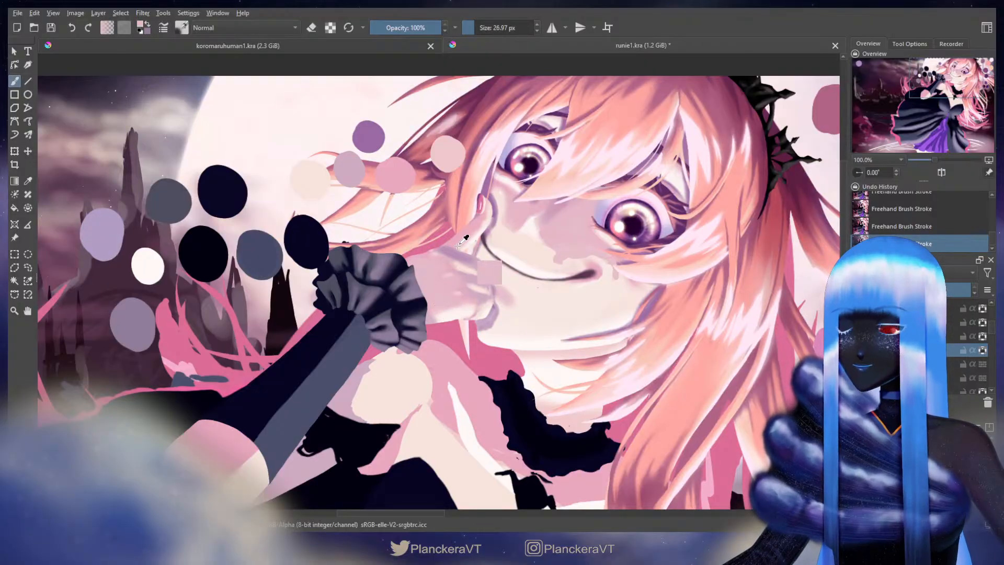
key("ctrl+z")
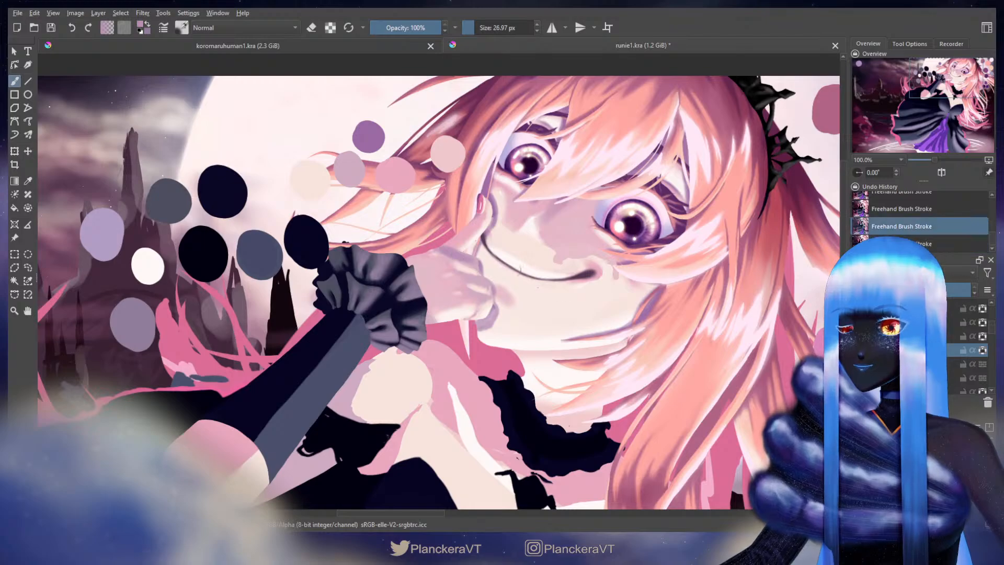
key("ctrl+shift+z")
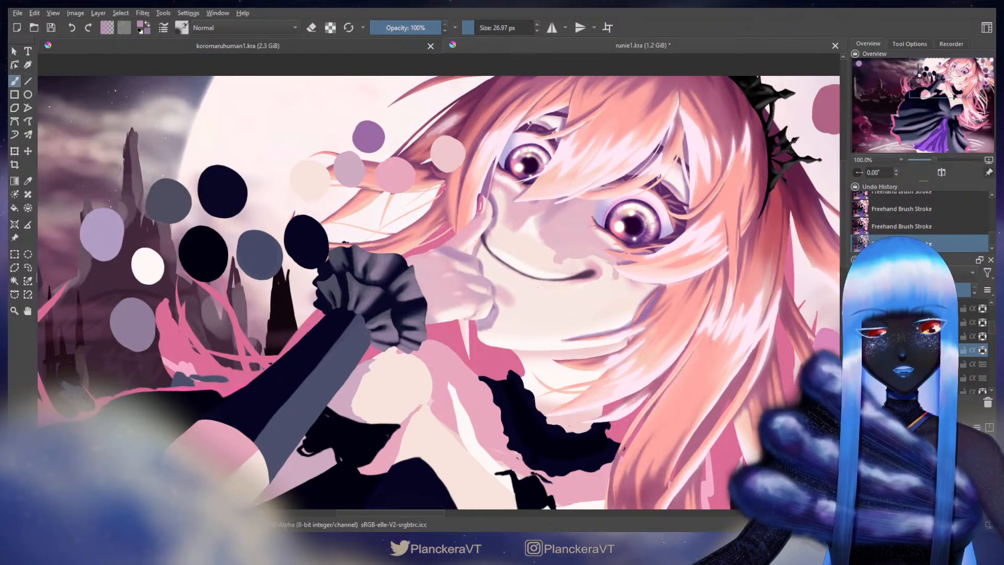
key("bracketleft")
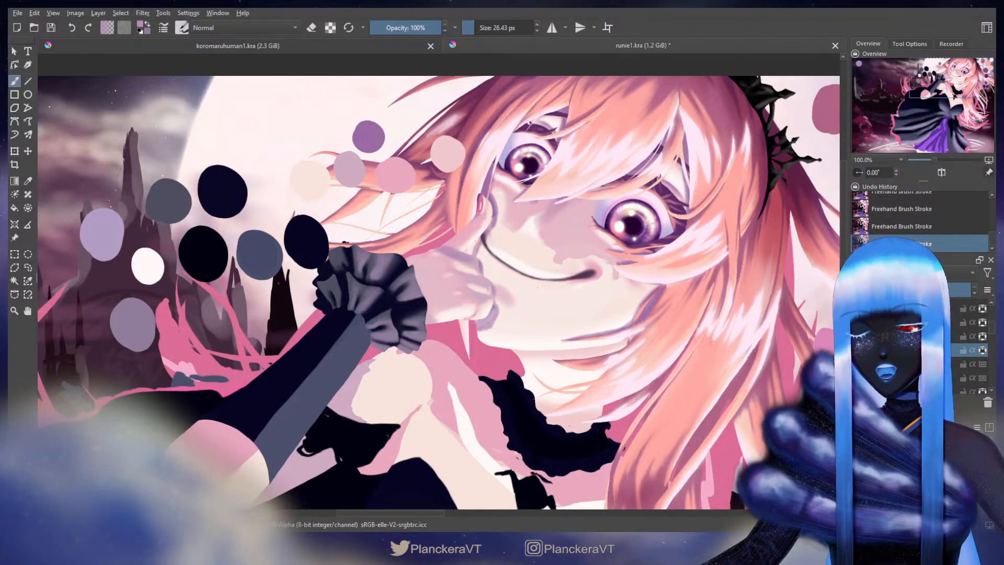
key("bracketleft")
key("bracketleft")
key("bracketleft")
key("bracketleft")
key("bracketleft")
key("bracketleft")
key("bracketleft")
key("bracketleft")
key("bracketleft")
key("bracketleft")
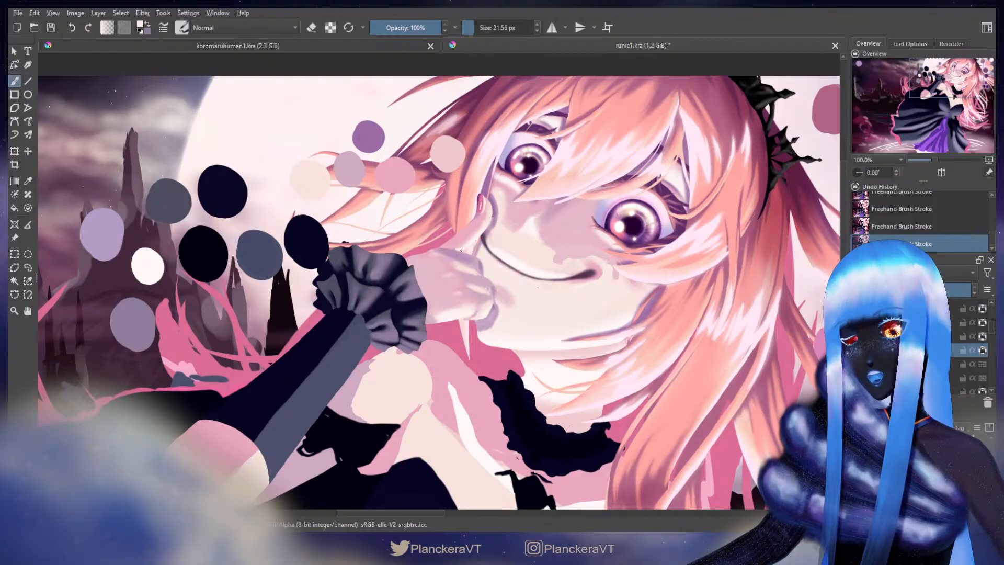
left_click(461, 248, "ctrl")
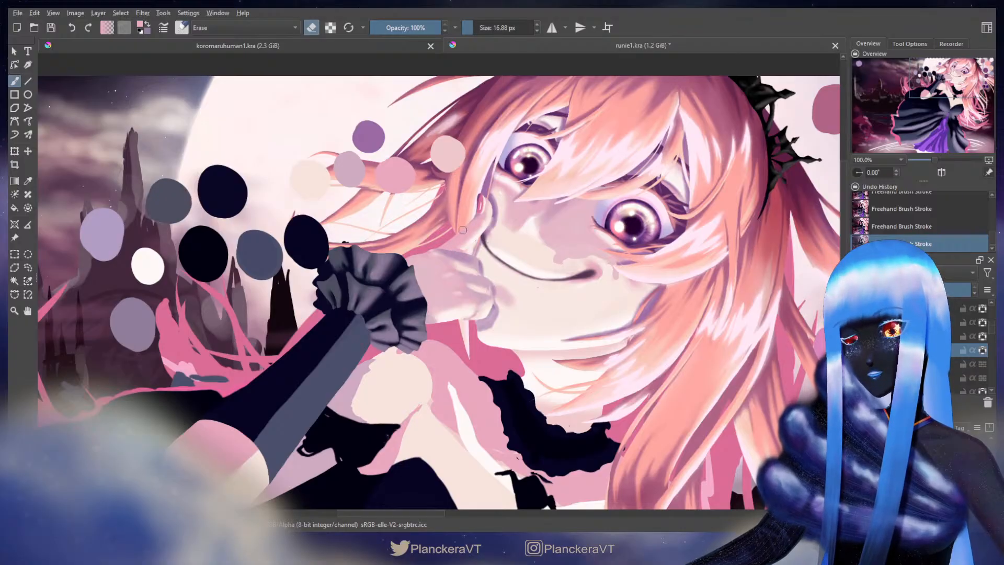
Erase the rough paint along the upper edge of the hand between wrist and raised finger at about 11 px
key("e")
scroll(468, 226, "up", 3)
left_click_drag(472, 27, 471, 27)
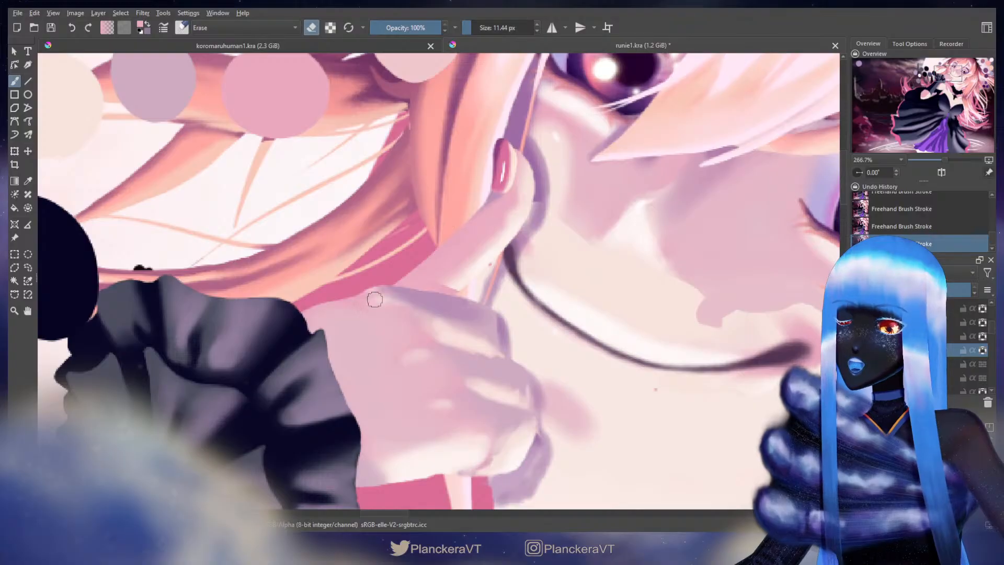
left_click_drag(375, 293, 534, 225)
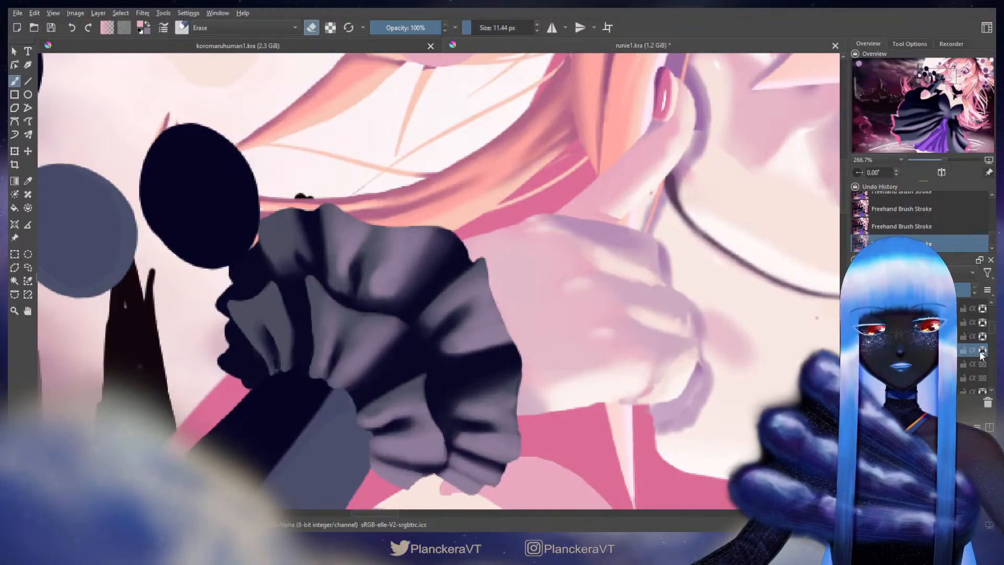
Repaint the hand's upper knuckle with sampled pink and lilac skin tones at about 19 px, undoing one stroke along the way
key("e")
left_click(545, 215, "ctrl")
left_click_drag(546, 220, 522, 225, "shift")
key("ctrl+z")
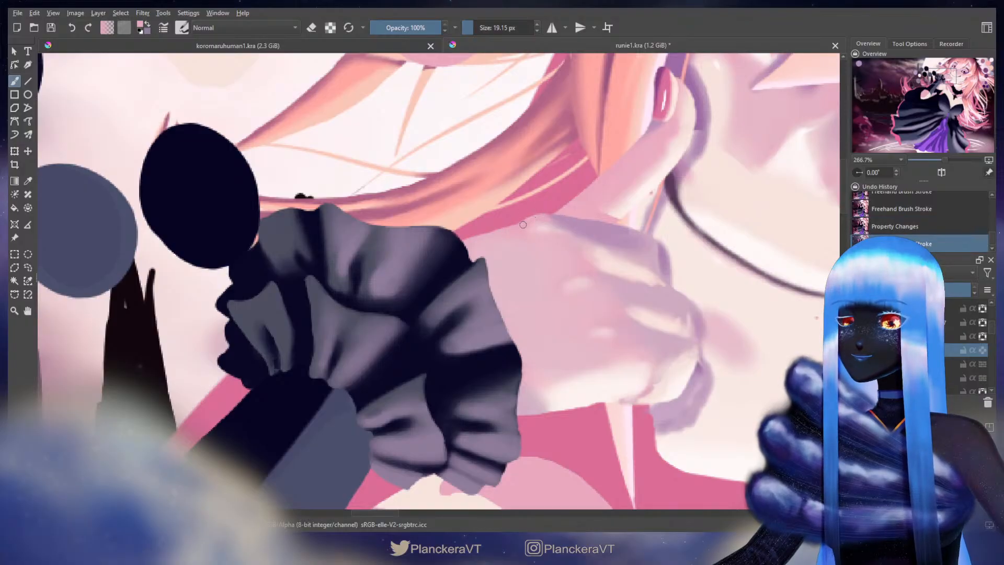
mouse_move(542, 216)
left_mouse_down()
mouse_move(561, 219)
mouse_move(513, 229)
mouse_move(580, 222)
mouse_move(560, 218)
left_mouse_up()
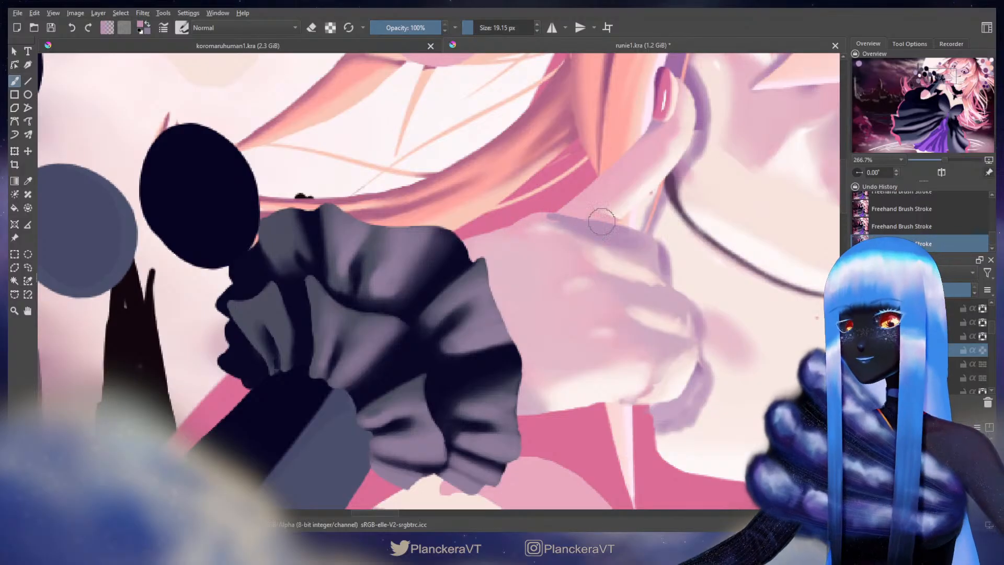
key("1")
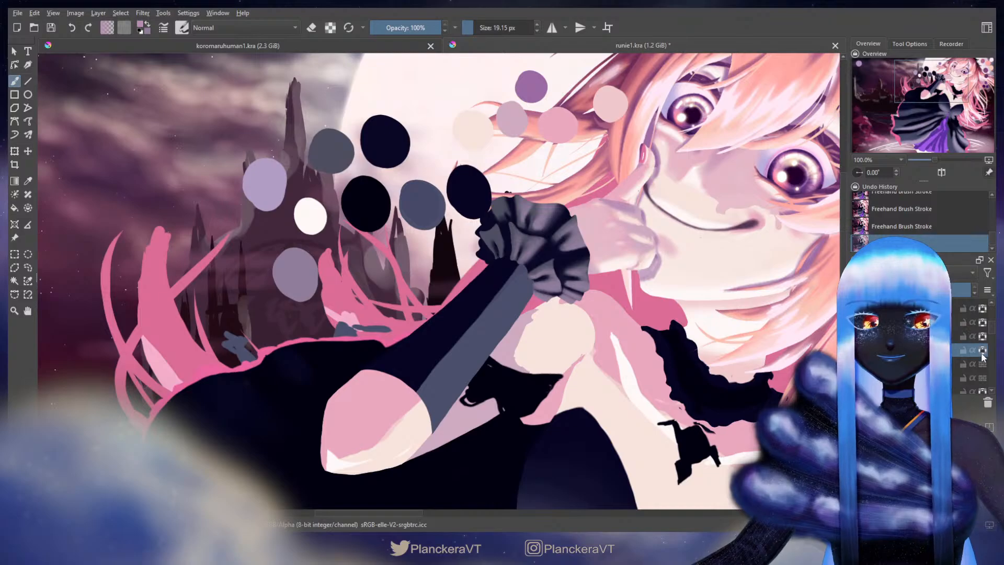
left_click_drag(710, 277, 611, 341)
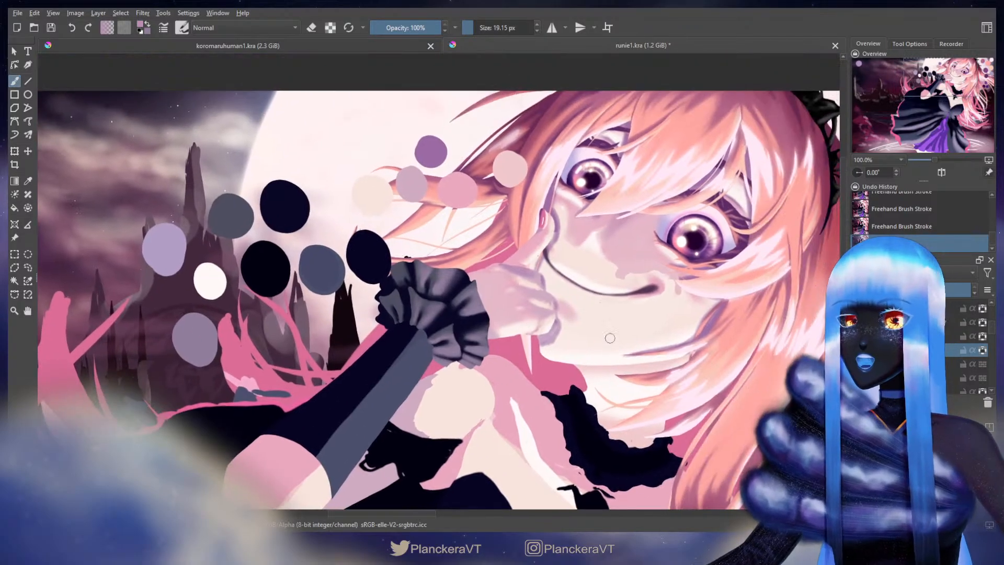
Lighten the raised finger below its nail with a sampled pale tone at about 27 px, undoing the last stroke
scroll(609, 333, "up", 2)
left_click_drag(473, 230, 476, 263)
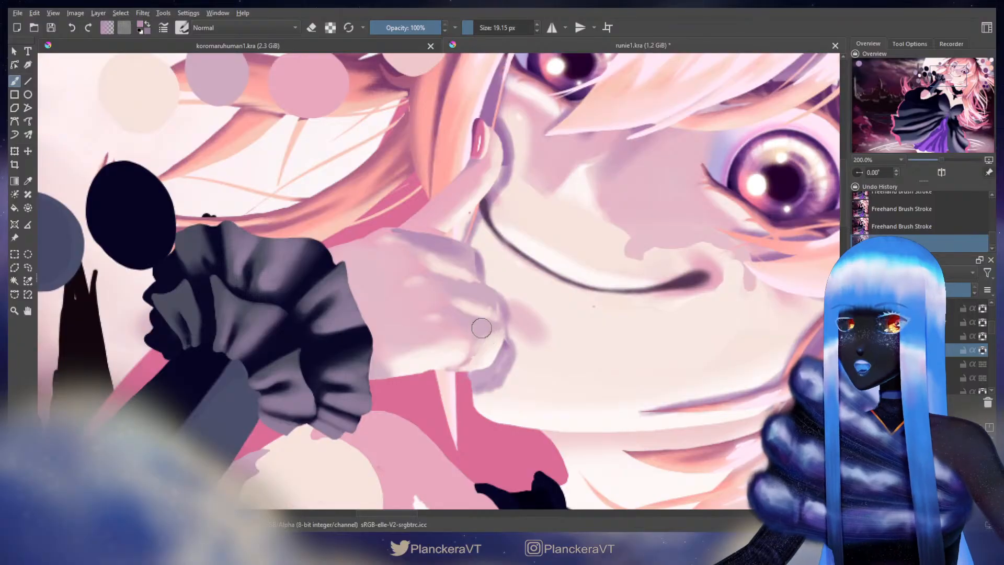
scroll(481, 328, "down", 1)
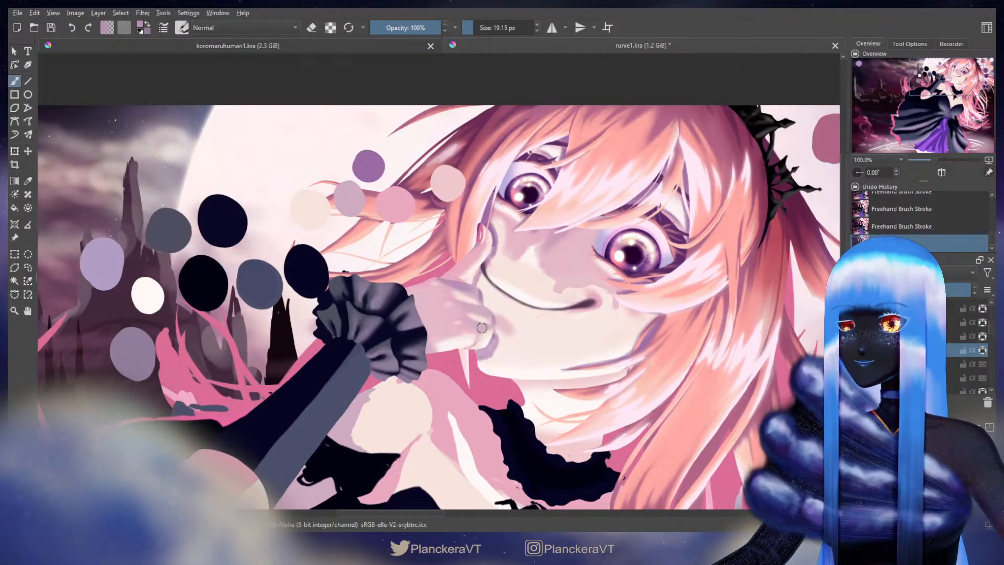
left_click_drag(552, 271, 591, 278)
key("slash")
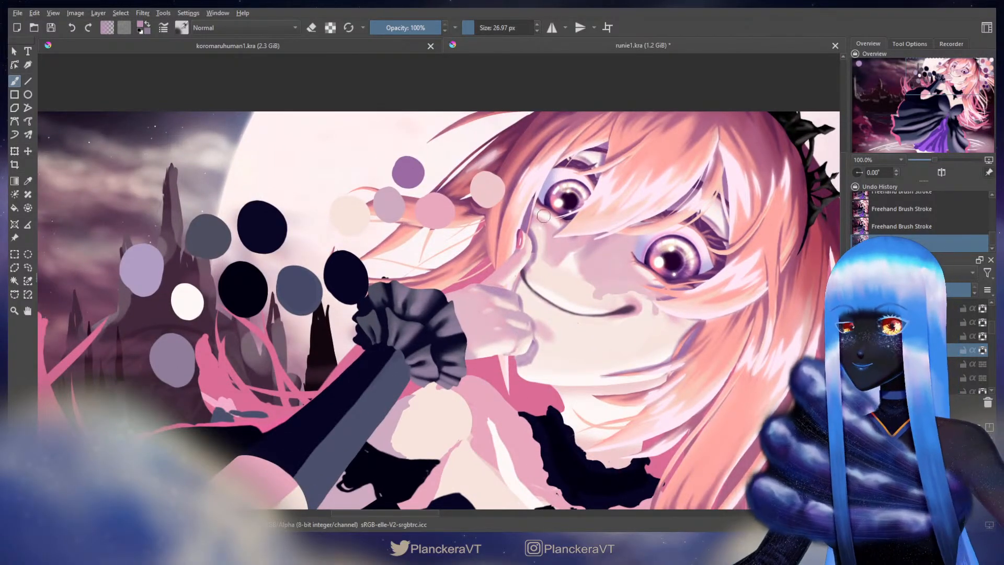
left_click(526, 259, "ctrl")
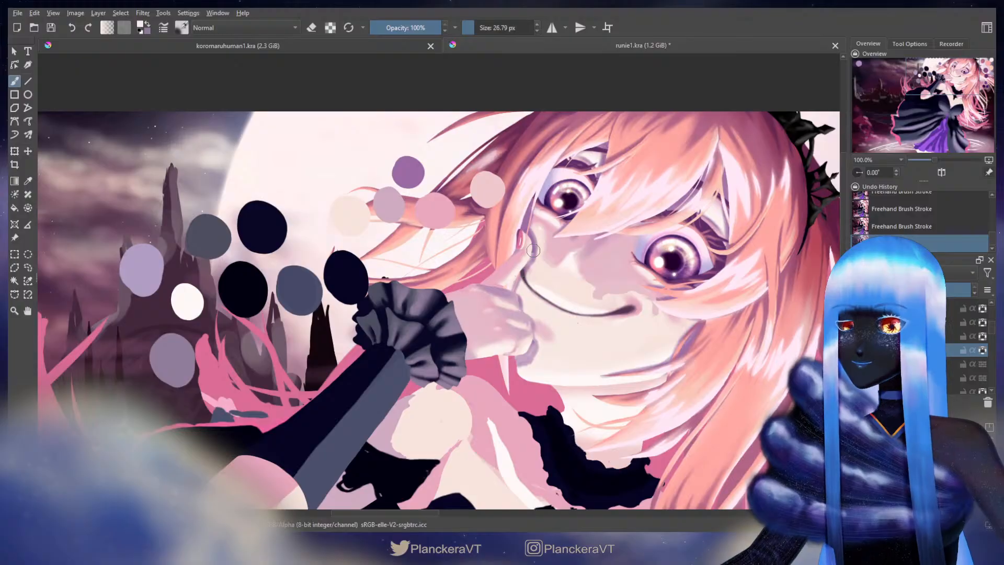
left_click_drag(530, 253, 522, 256)
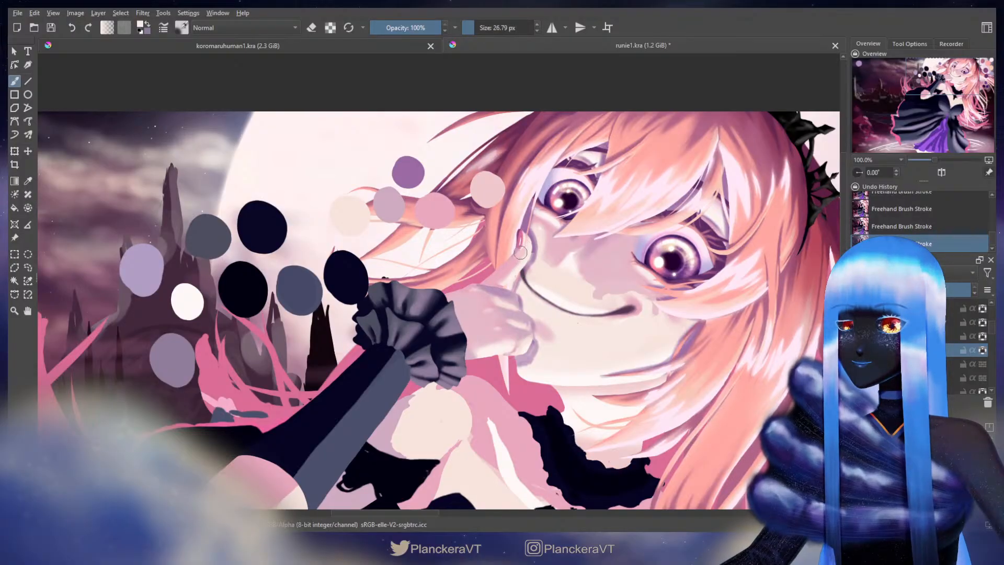
key("ctrl+z")
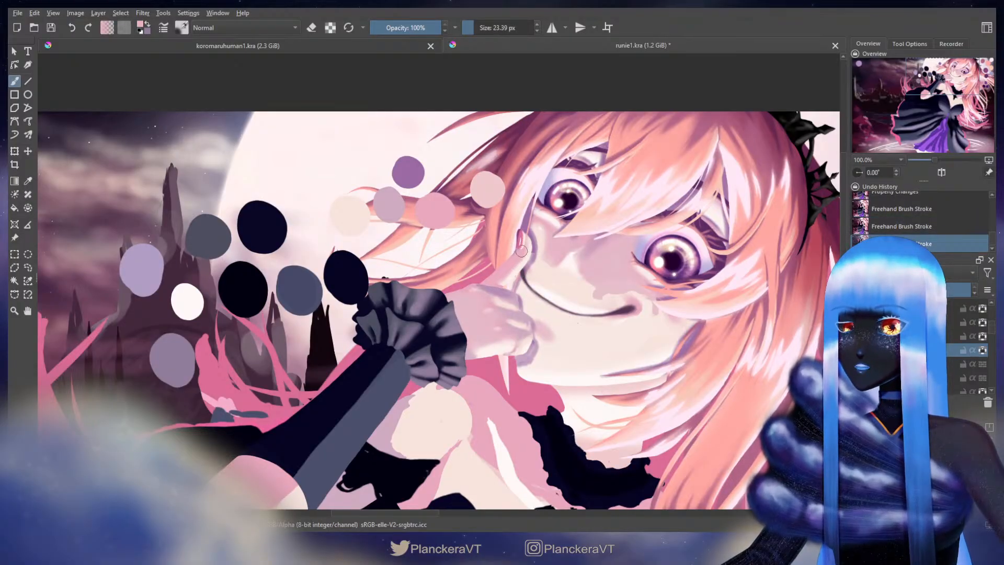
Alternate sampled pink and pale skin tones to refine the raised finger's shading at about 11 to 23 px
left_click(496, 279)
left_click(532, 255, "ctrl")
key("bracketleft")
key("bracketleft")
key("bracketleft")
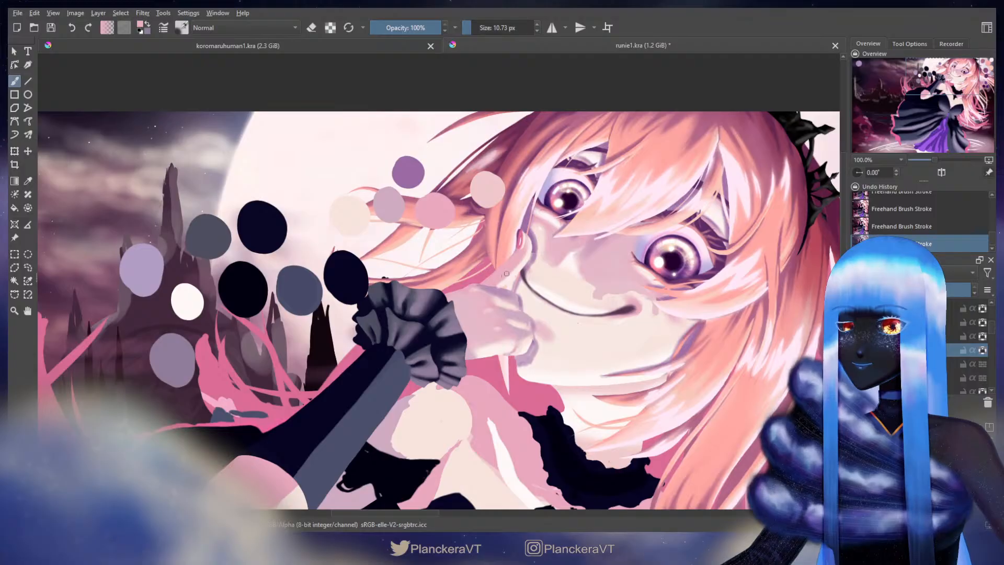
key("bracketright")
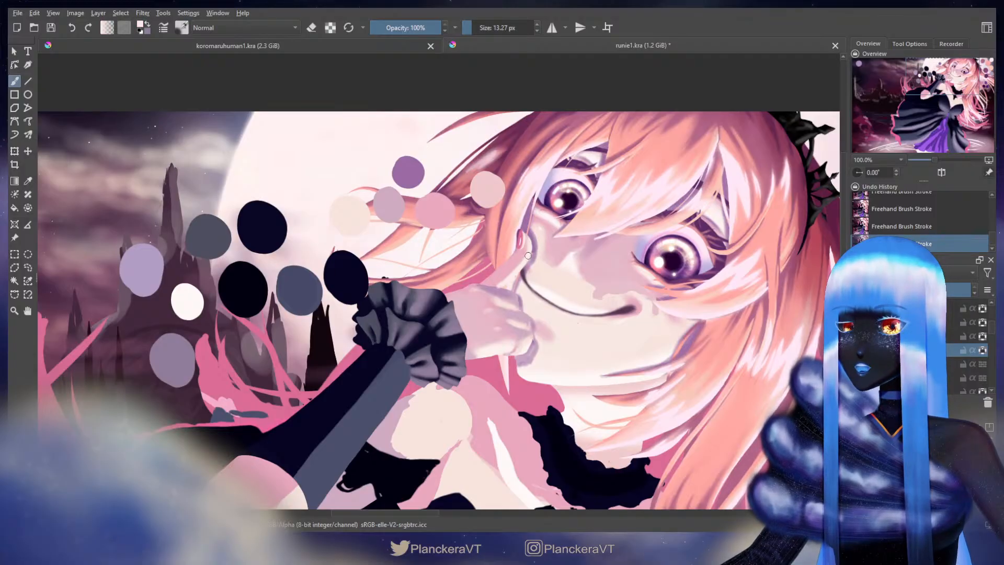
left_click(521, 256, "ctrl")
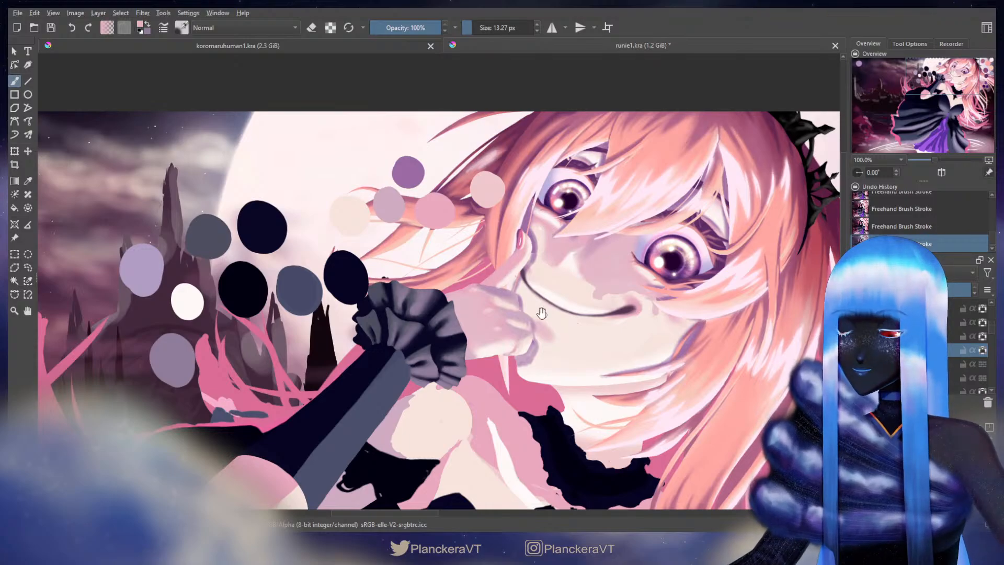
Shade the lower palm and curled fingers with sampled light and pink skin tones at about 16 to 23 px
left_click_drag(541, 313, 534, 272)
left_click_drag(491, 305, 493, 305)
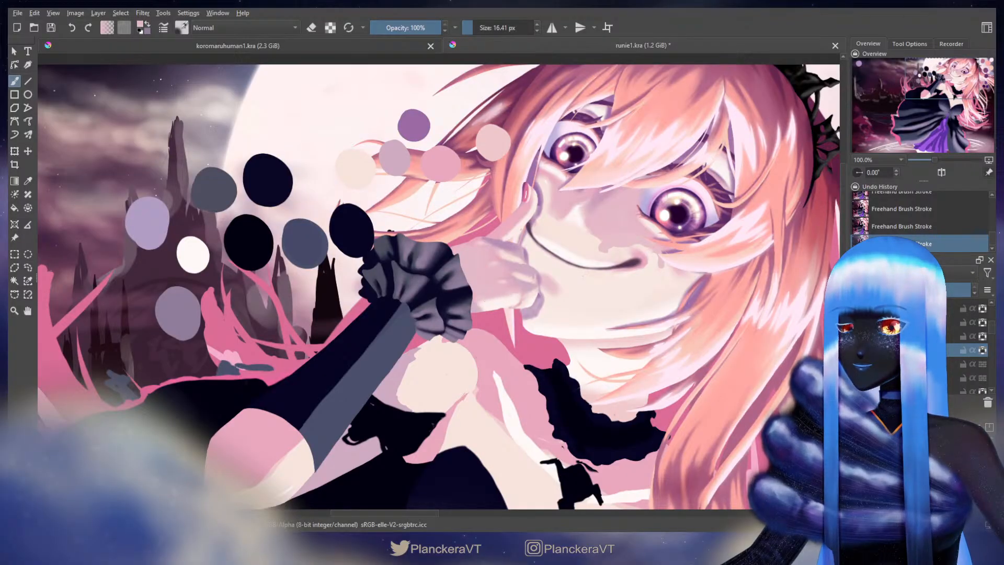
left_click_drag(510, 301, 512, 301)
mouse_move(512, 301)
left_mouse_down()
mouse_move(490, 300)
mouse_move(501, 299)
left_mouse_up()
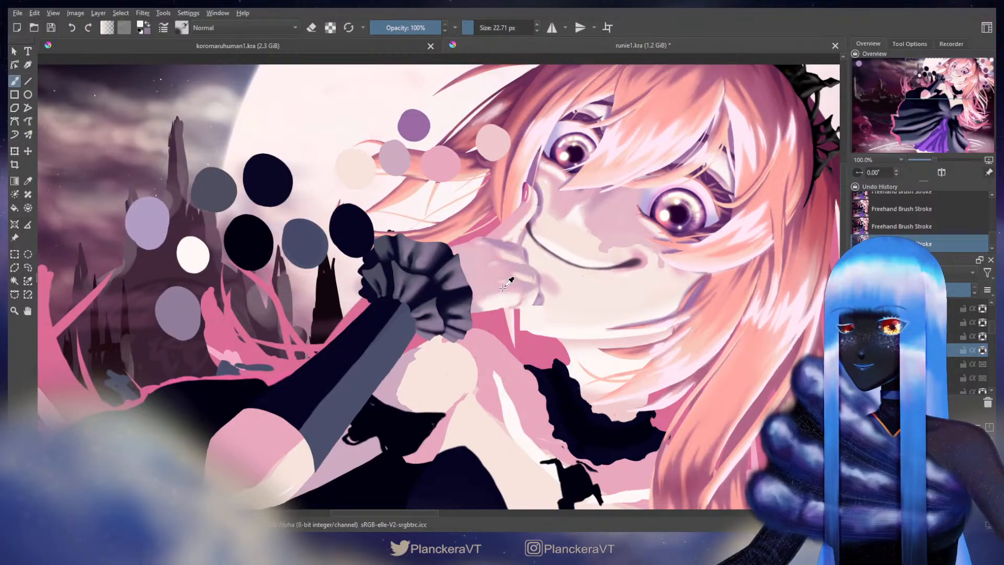
left_click(510, 291, "ctrl")
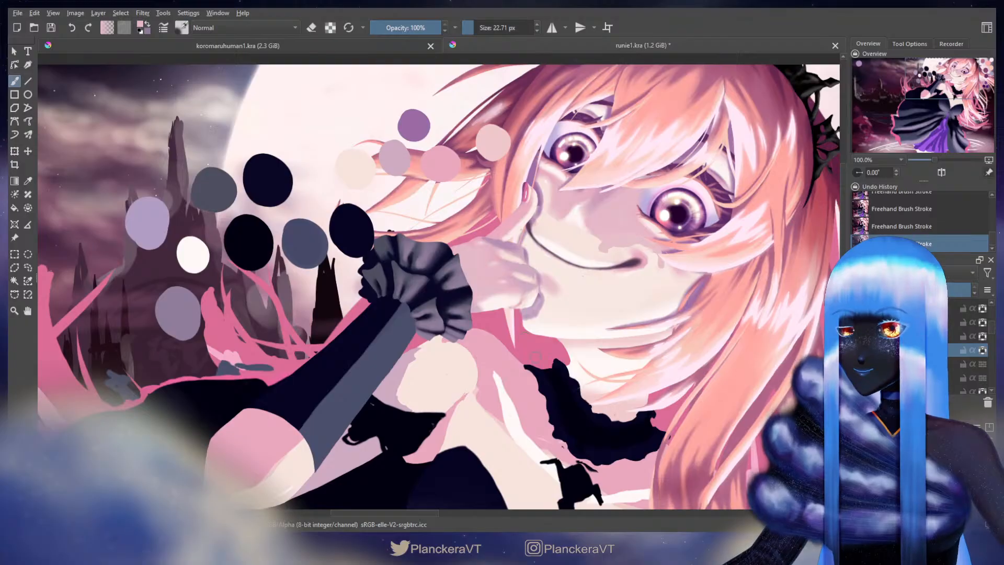
Erase along the palm's lower edge at about 15 px and repaint the palm with a sampled pale skin tone at about 19 to 28 px
key("e")
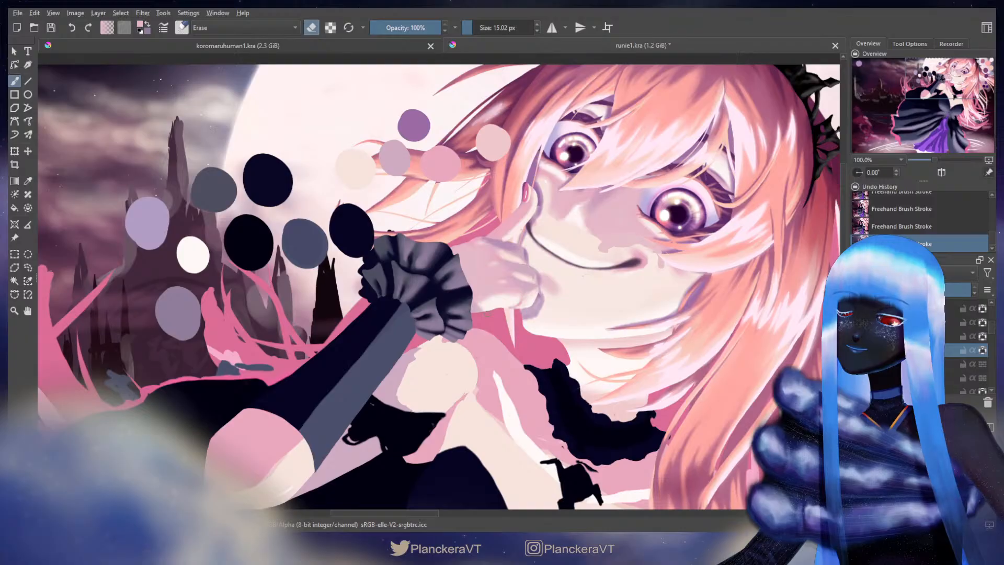
key("e")
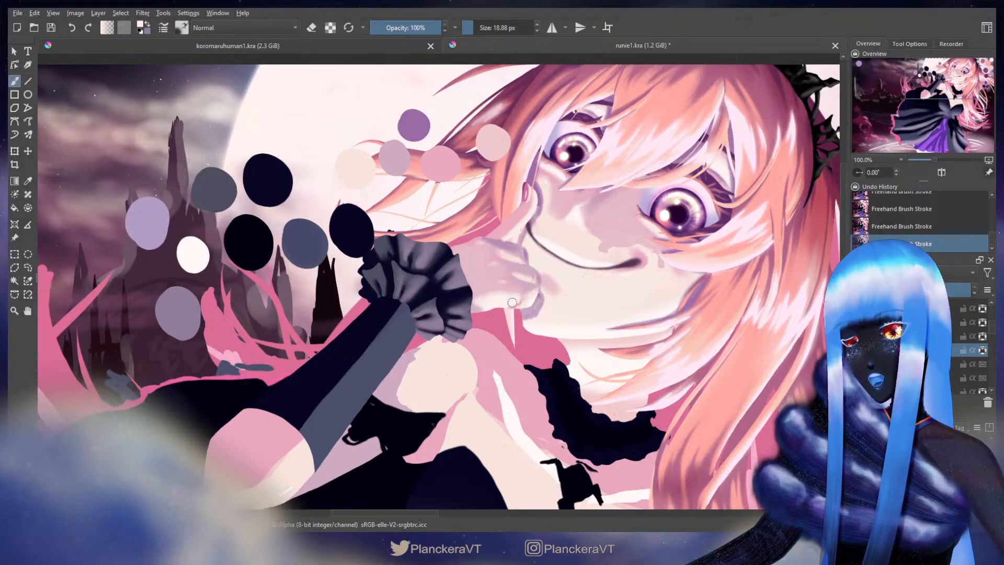
left_click(489, 291, "ctrl")
left_click_drag(489, 291, 495, 290)
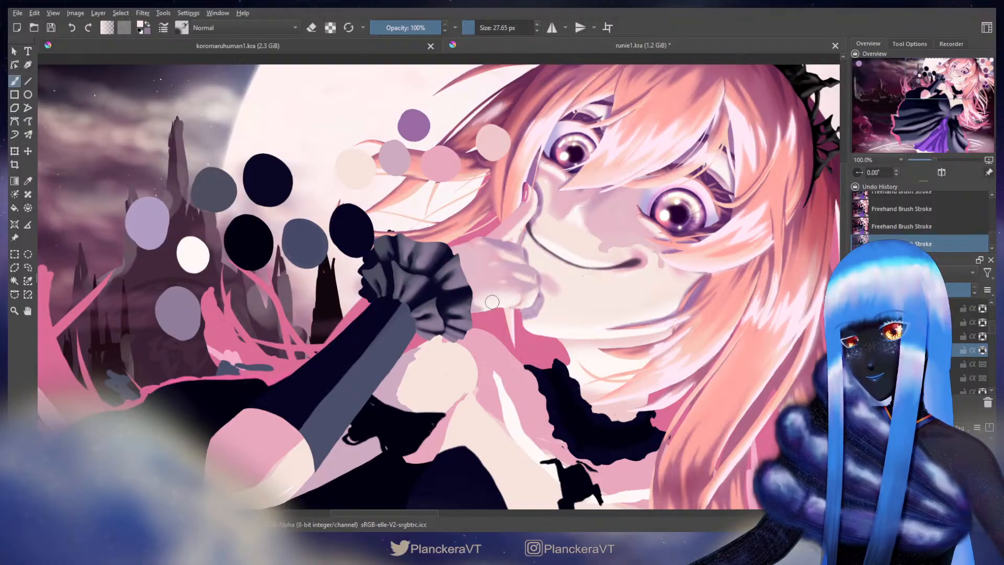
Deepen the shadows between the curled fingers with sampled purple, reducing the brush from about 28 to 12 px
left_click(419, 122, "ctrl")
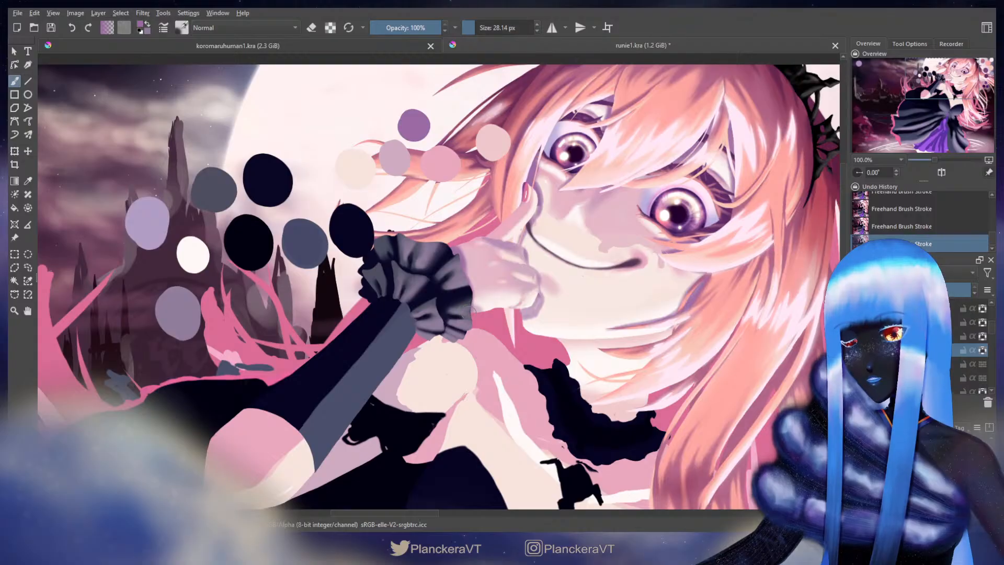
left_click(473, 306, "ctrl")
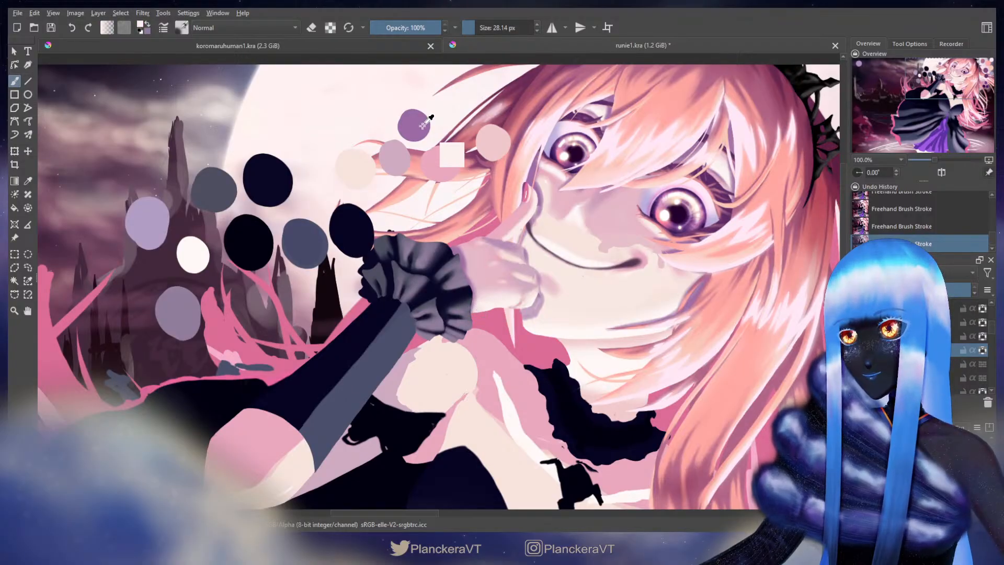
key("bracketleft")
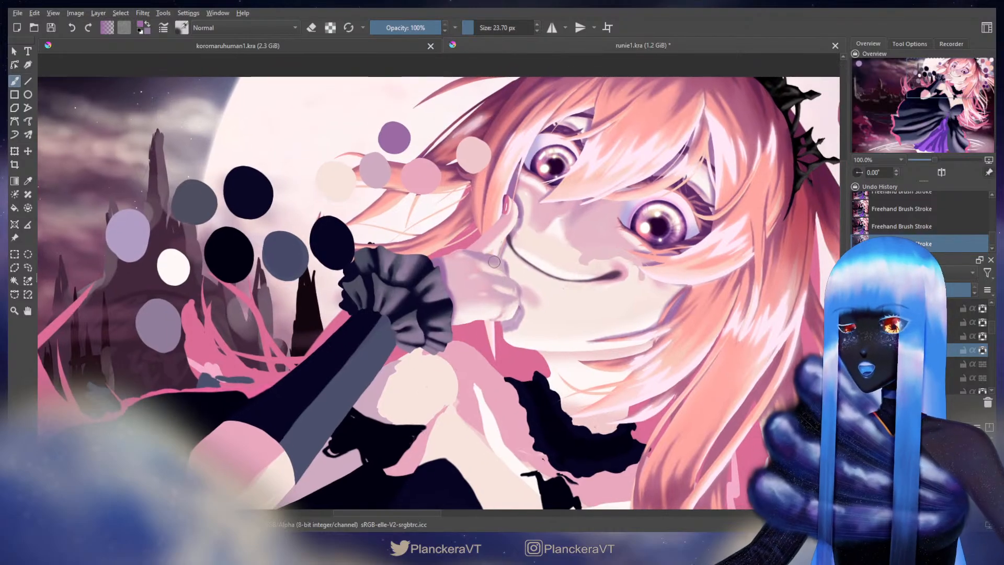
left_click_drag(465, 288, 447, 300)
key("bracketleft")
key("bracketleft")
key("bracketleft")
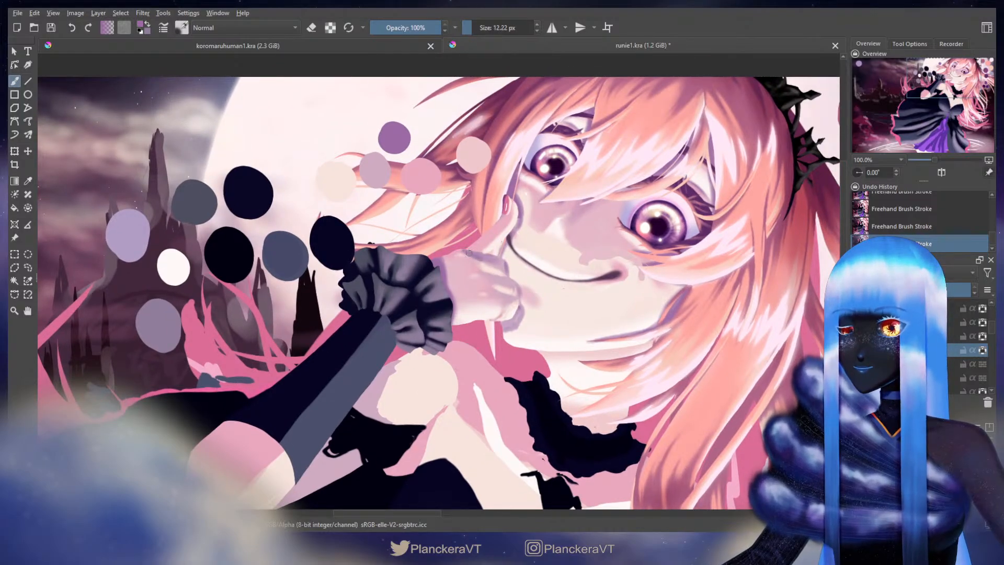
Refine the back of the hand with a pink skin tone at about 16 px, erasing along its edge at about 15 px
key("bracketright")
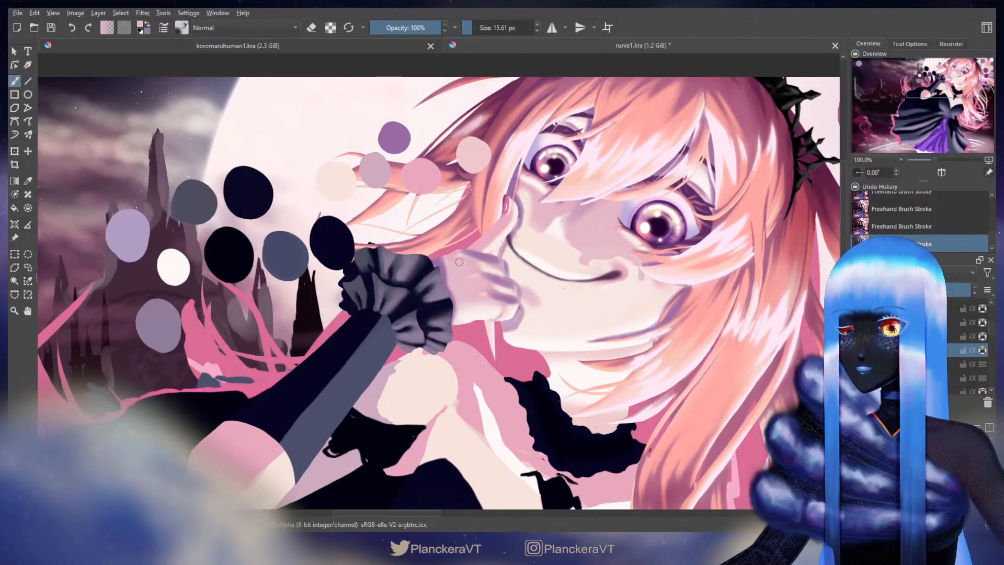
key("e")
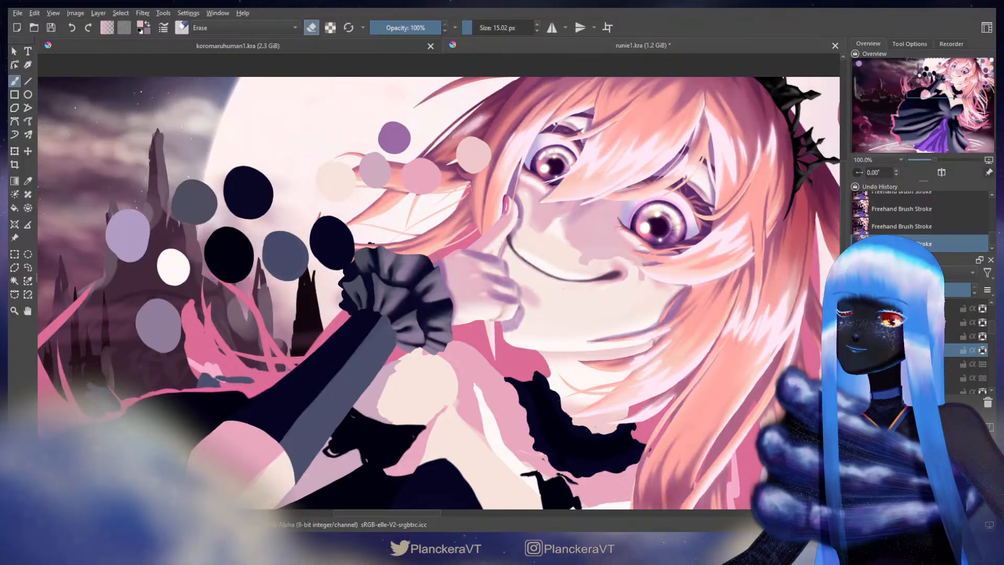
key("e")
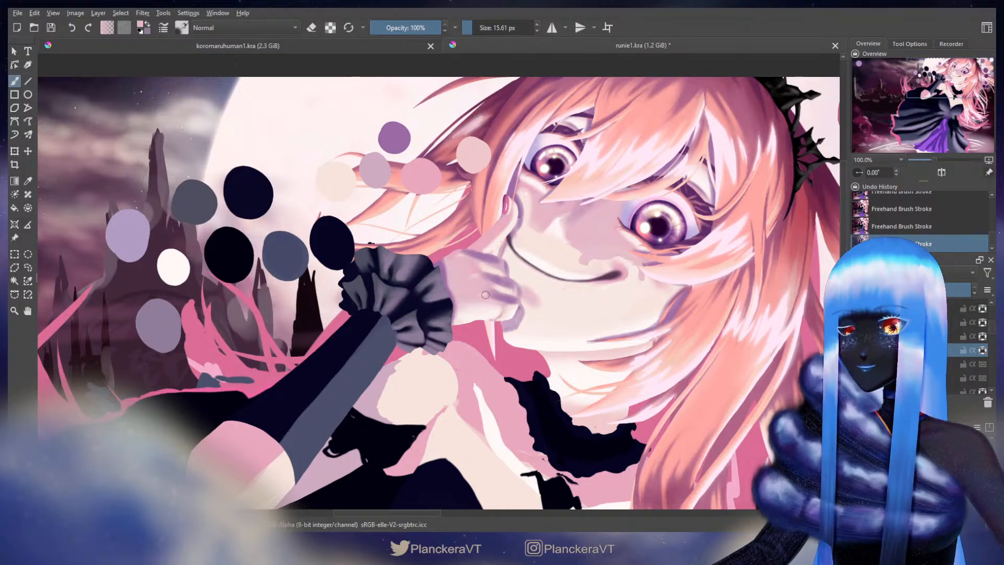
key("bracketright")
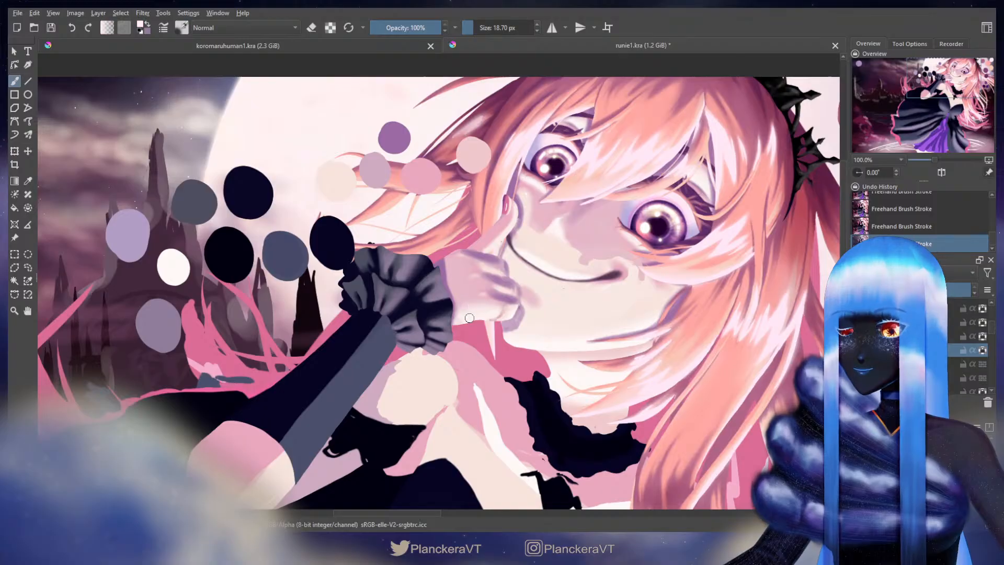
Blend the lower palm and finger bases with sampled pale and purple skin tones at about 16 to 19 px
left_click(472, 299, "ctrl")
mouse_move(470, 299)
left_mouse_down()
mouse_move(487, 302)
mouse_move(471, 313)
mouse_move(490, 309)
mouse_move(482, 307)
left_mouse_up()
left_click(513, 342, "ctrl")
left_click(490, 311, "ctrl")
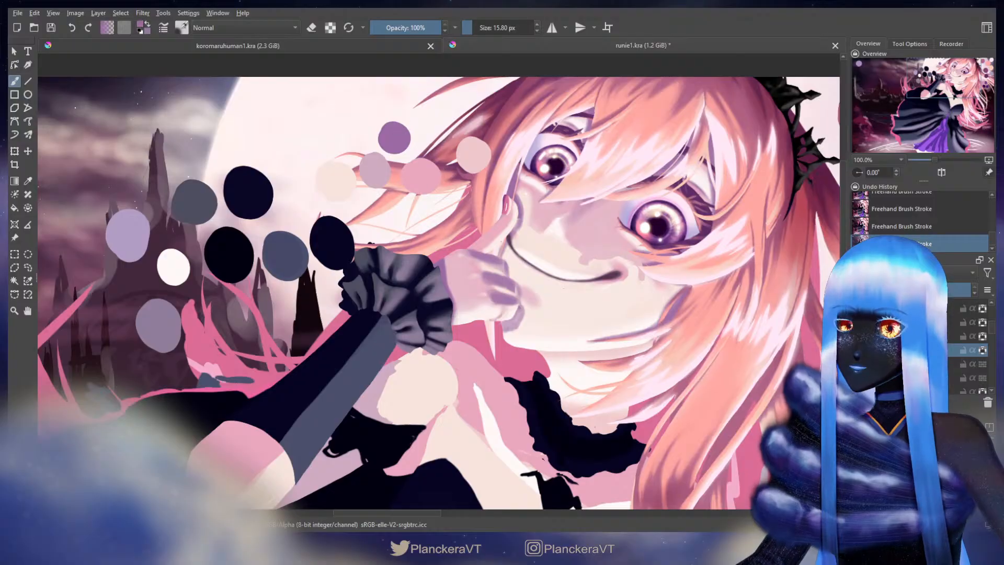
Touch up the little finger with a pale tone at about 8 px and erase along the palm's lower edge at about 13 px
key("bracketleft")
key("bracketleft")
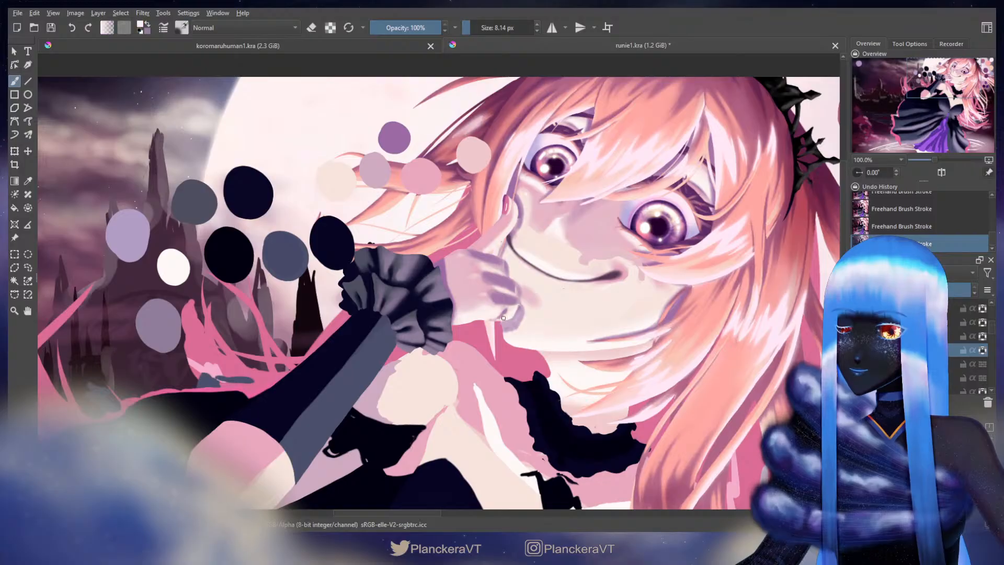
scroll(520, 309, "up", 3)
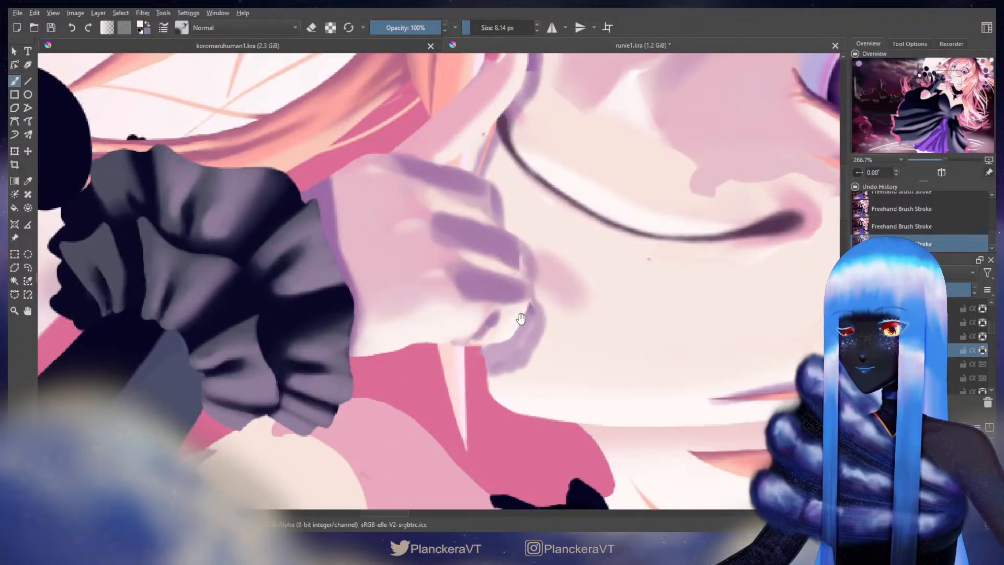
key("e")
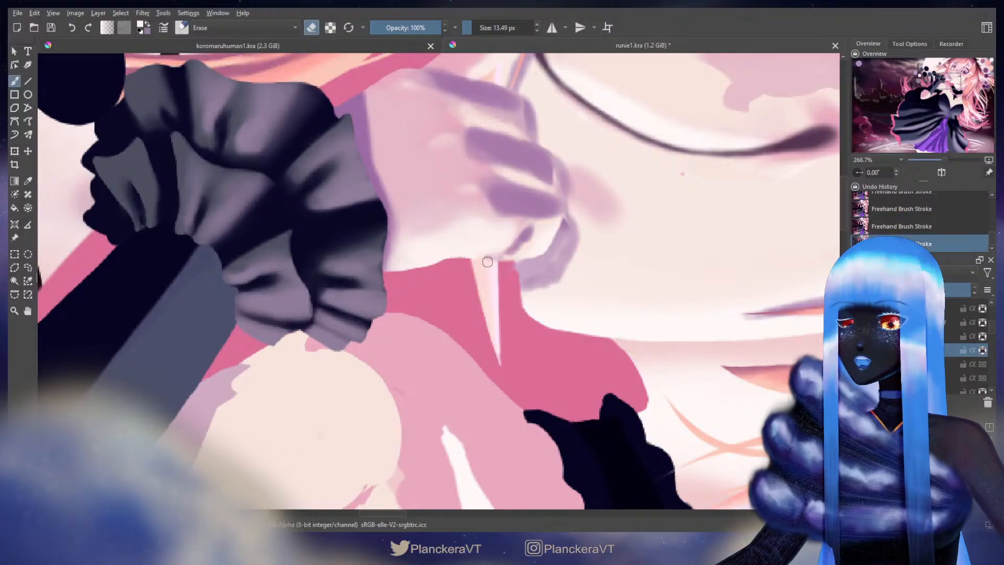
key("e")
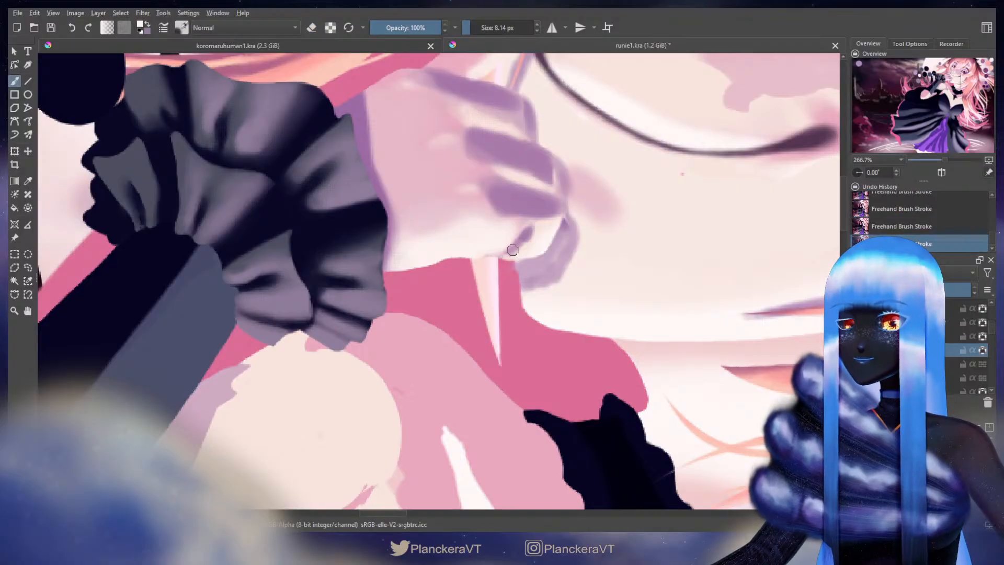
Undo the last brush strokes on the little finger's fold
key("ctrl+z")
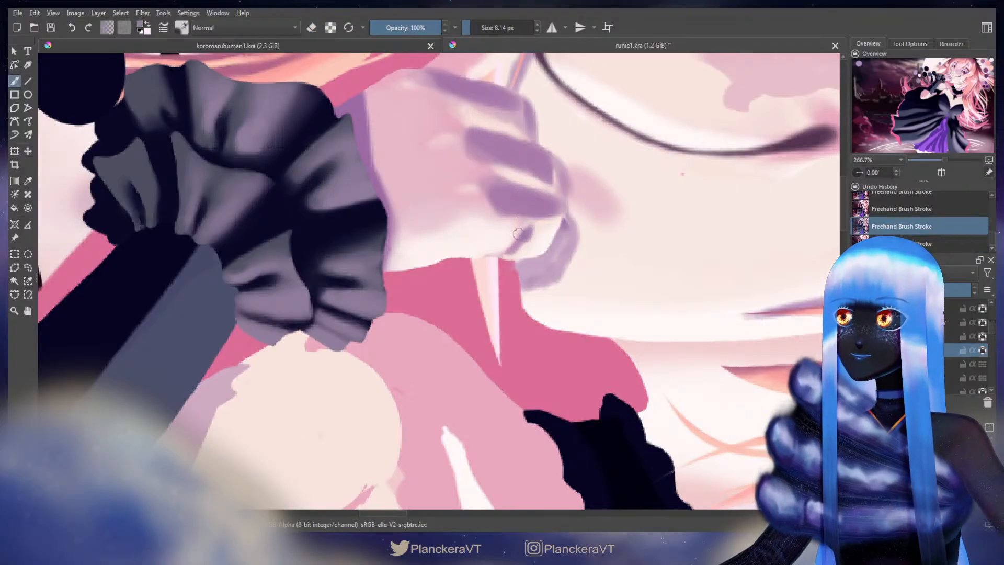
left_click_drag(520, 245, 519, 247)
key("ctrl+z")
Shade the fold beside the little finger with sampled purple at about 6 to 9 px
left_click_drag(549, 84, 516, 221)
left_click_drag(363, 93, 426, 215)
left_click(263, 127, "ctrl")
mouse_move(610, 397)
left_mouse_down()
mouse_move(645, 255)
mouse_move(653, 141)
left_mouse_up()
scroll(613, 232, "down", 2)
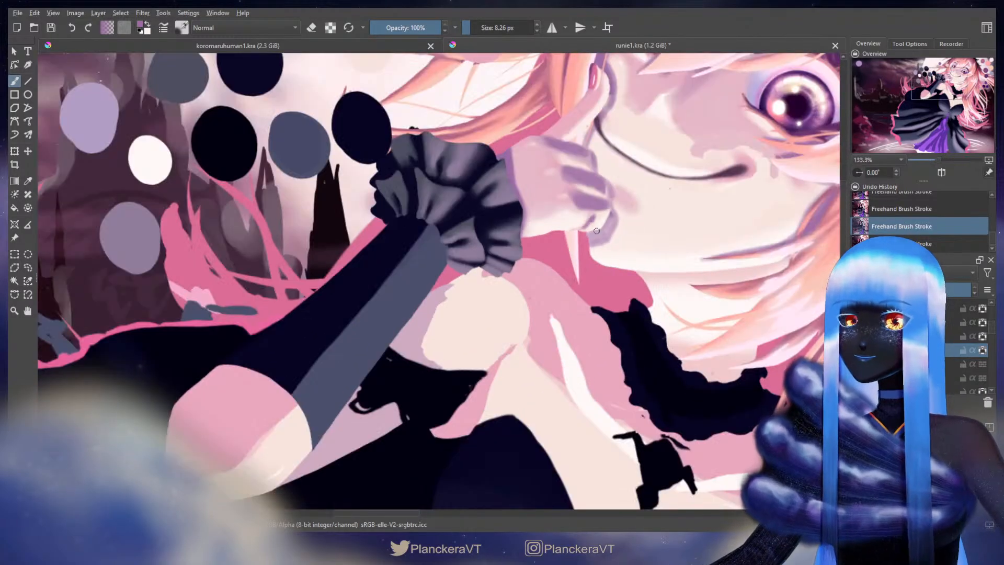
scroll(617, 233, "up", 1)
key("bracketright")
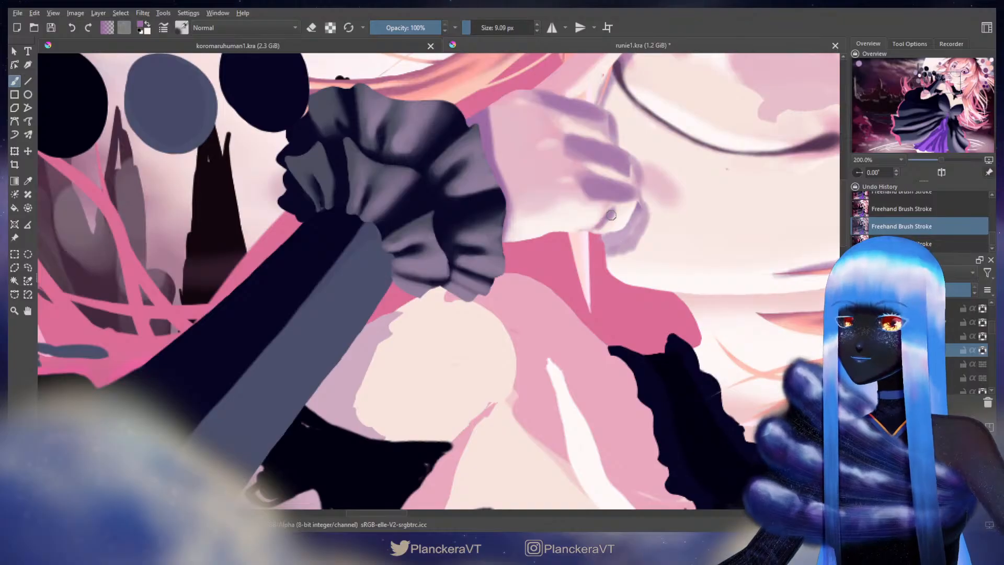
left_click_drag(609, 230, 604, 222)
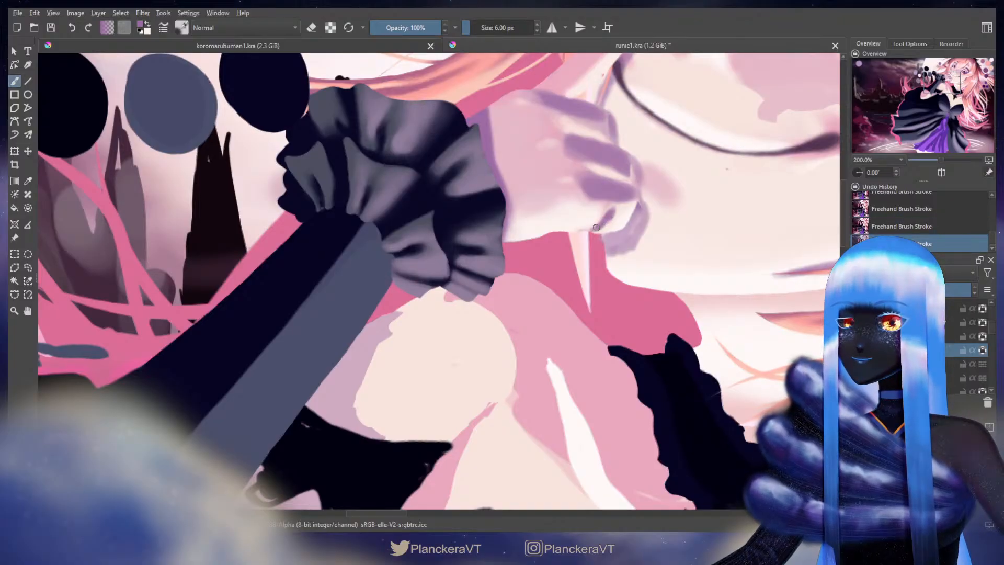
Lighten the little finger with a sampled pale skin tone at about 6 px to separate it from its shadow
left_click(617, 223, "ctrl")
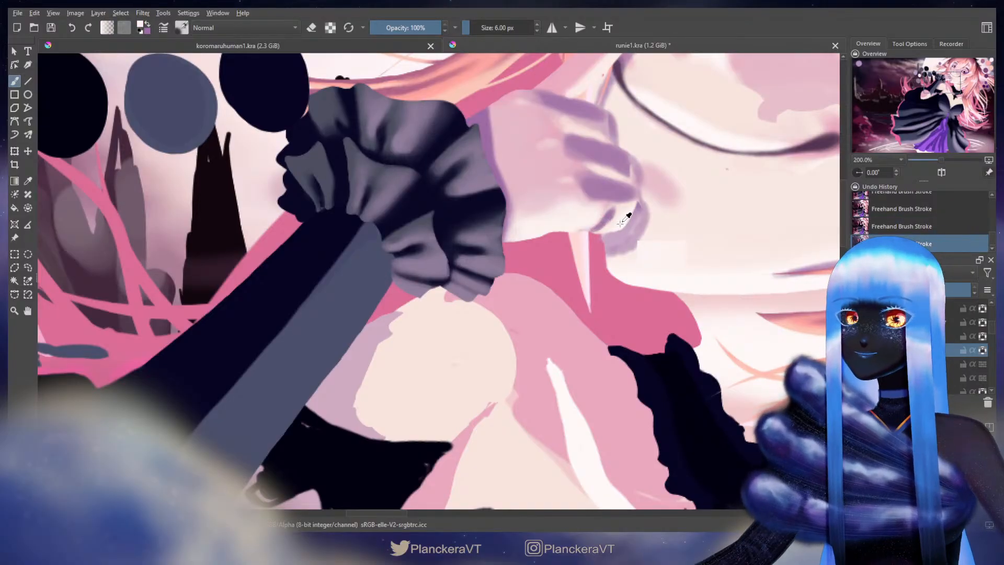
left_click_drag(579, 233, 560, 453)
left_click(258, 166, "ctrl")
left_click_drag(330, 253, 589, 189)
left_click(192, 267, "ctrl")
mouse_move(813, 443)
left_mouse_down()
mouse_move(672, 287)
mouse_move(576, 223)
mouse_move(531, 297)
left_mouse_up()
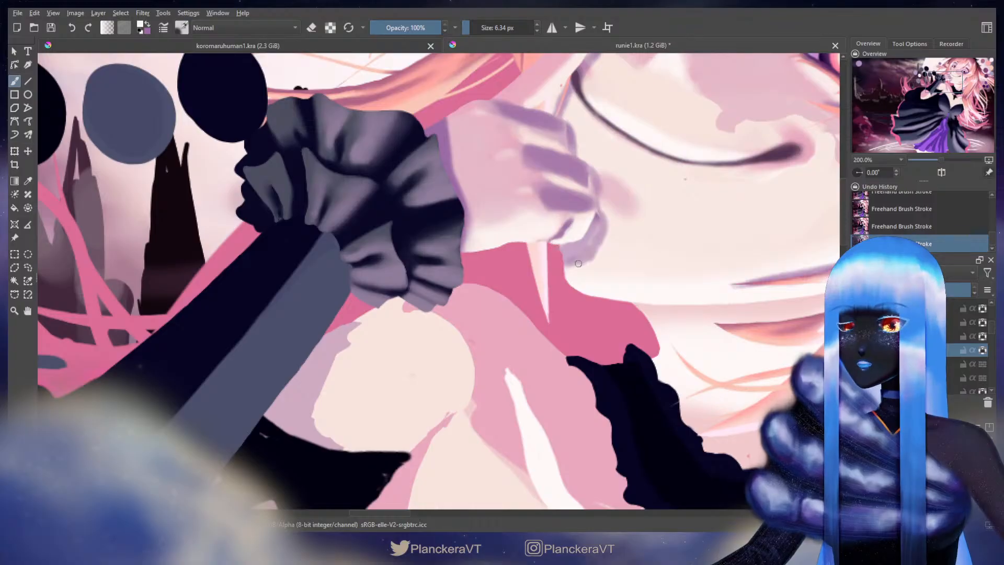
Erase excess paint along the hand's lower edge beneath the little finger at about 13 px
key("e")
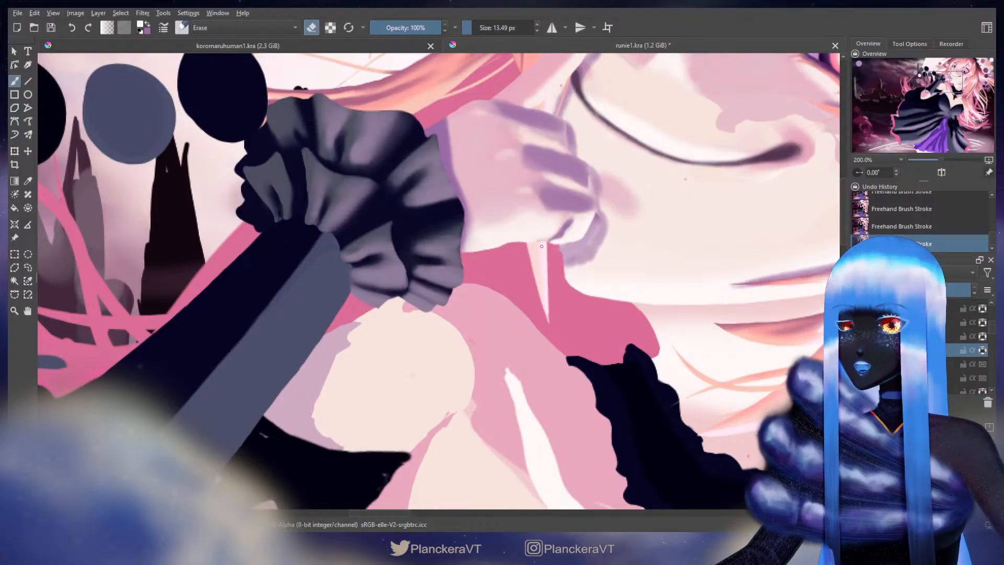
left_click_drag(556, 256, 541, 359)
key("e")
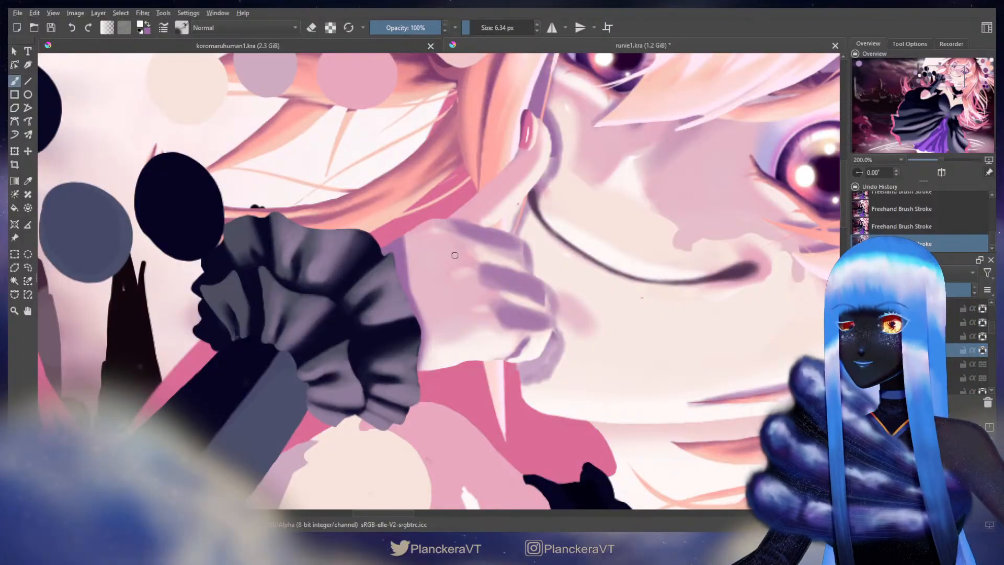
Refine the raised finger and its nail edge with sampled purple and pale tones at about 6 px
mouse_move(455, 255)
left_mouse_down()
mouse_move(511, 338)
mouse_move(534, 407)
left_mouse_up()
left_click(382, 147, "ctrl")
left_click_drag(544, 256, 515, 170)
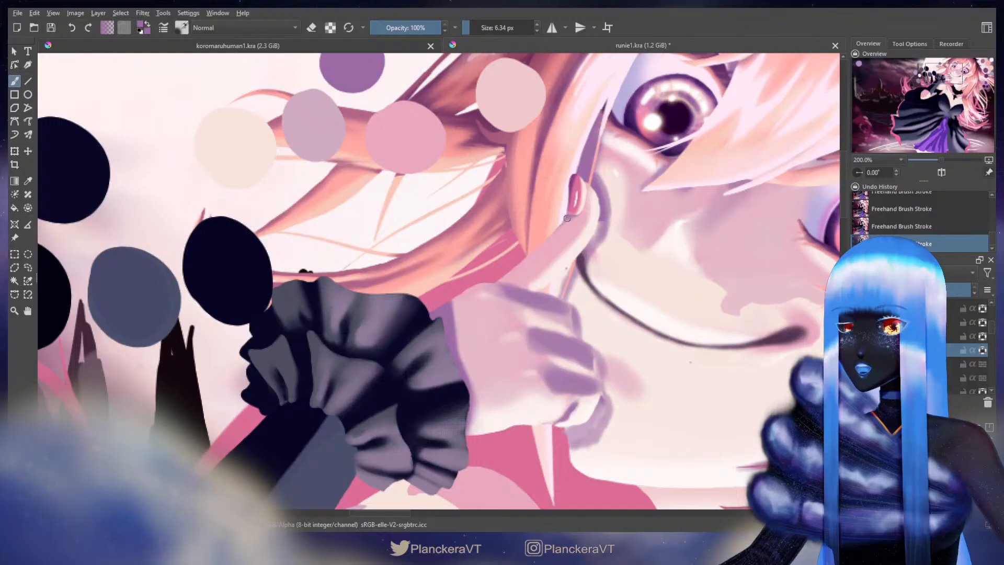
left_click_drag(592, 278, 553, 265)
left_click(219, 118, "ctrl")
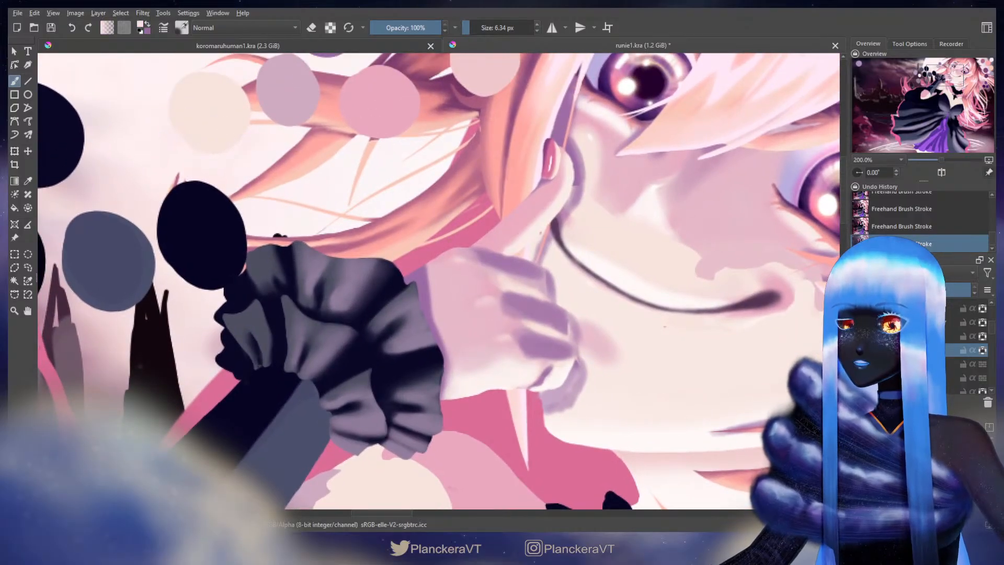
Blend pink skin tone over the back of the hand at about 9 px, undoing and restoring the last stroke
left_click_drag(459, 257, 452, 259, "shift")
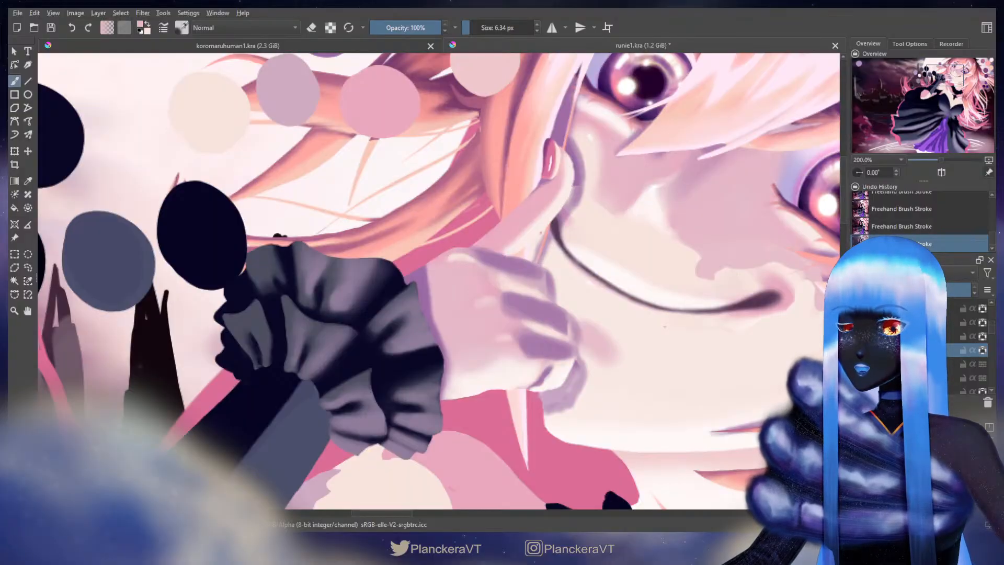
key("bracketright")
key("ctrl+z")
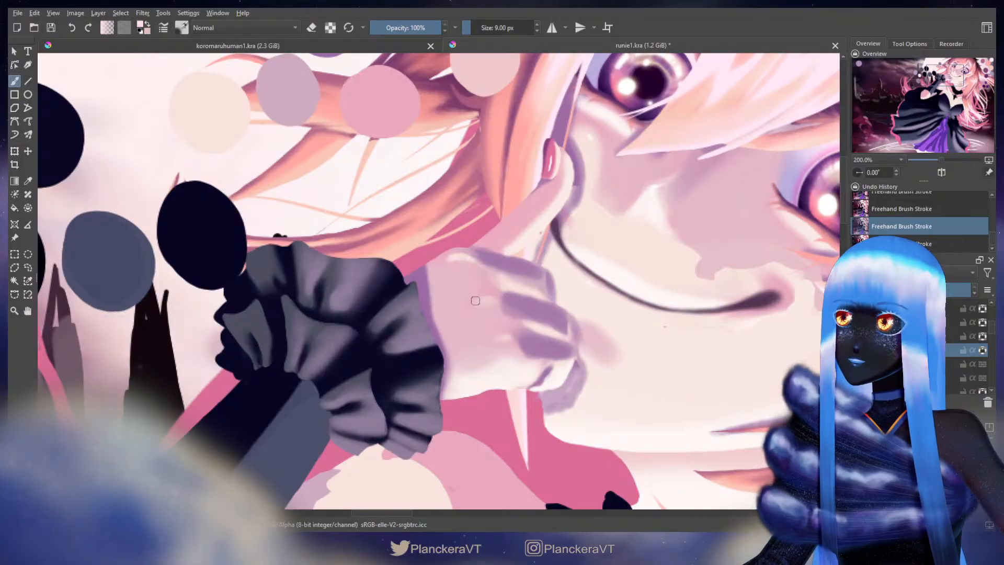
key("ctrl+shift+z")
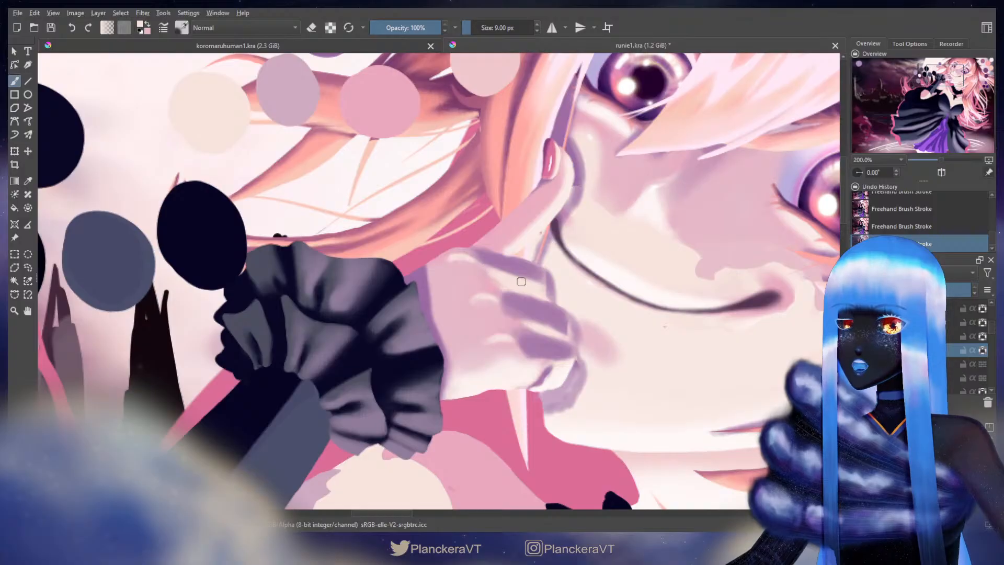
Darken the knuckle line and the gaps between the curled fingers with purple at about 9 px
left_click_drag(368, 184, 400, 290)
mouse_move(537, 345)
left_mouse_down()
mouse_move(510, 295)
mouse_move(544, 312)
left_mouse_up()
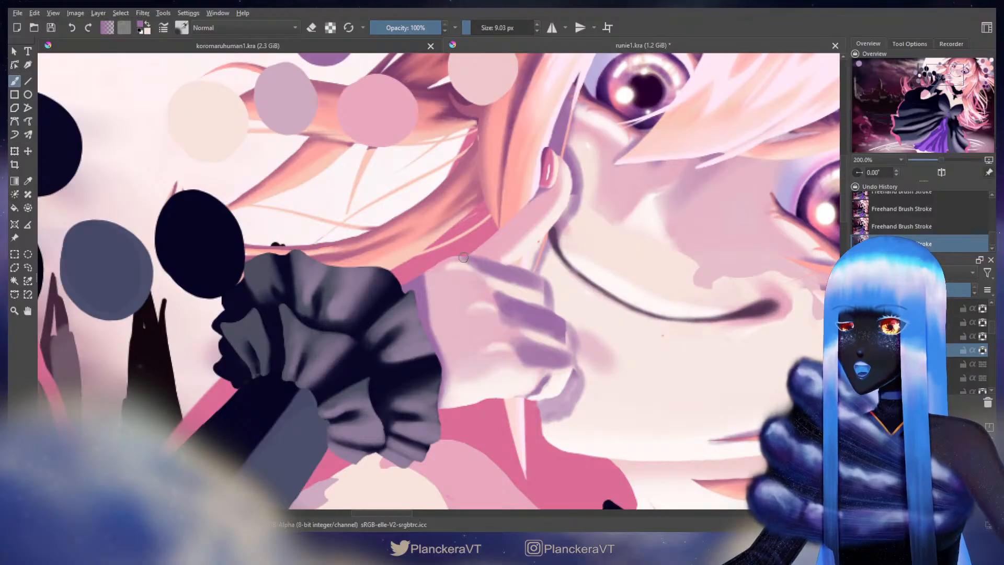
mouse_move(492, 261)
left_mouse_down()
mouse_move(548, 285)
mouse_move(507, 279)
left_mouse_up()
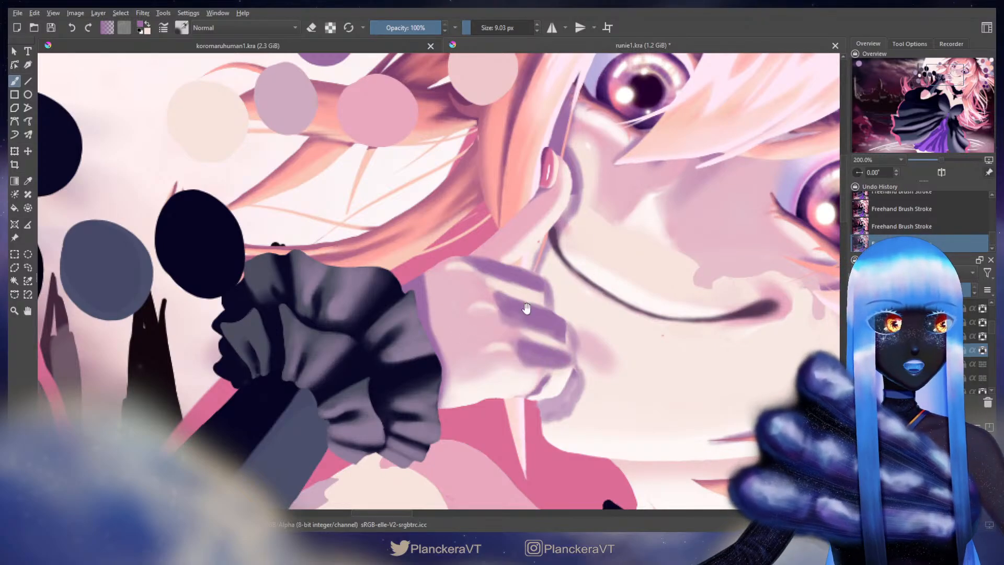
left_click_drag(530, 315, 545, 281)
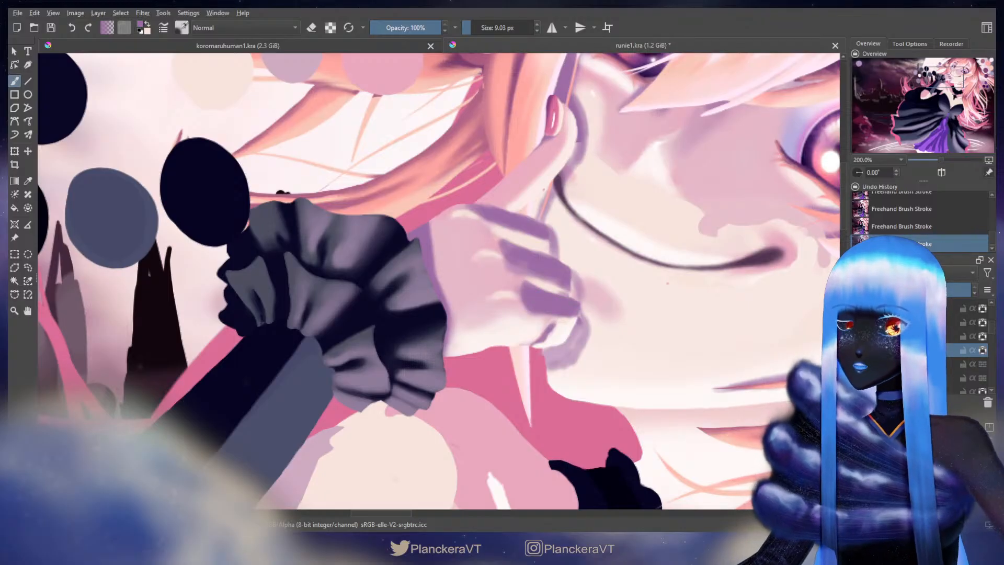
Sharpen the shadow edges between the lower curled fingers, alternating pale and purple tones at about 7 px
key("x")
left_click_drag(539, 283, 537, 283)
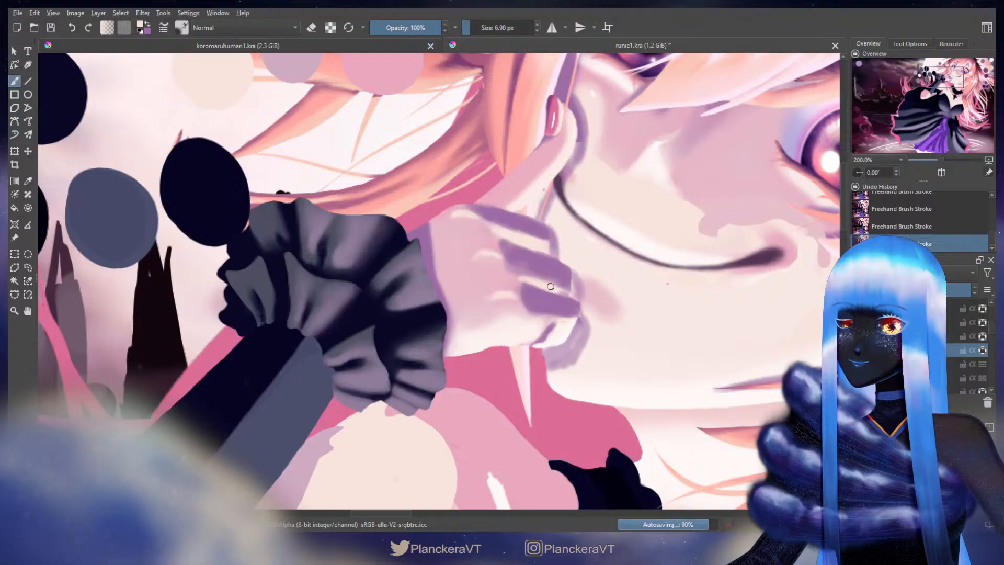
left_click(553, 292, "ctrl")
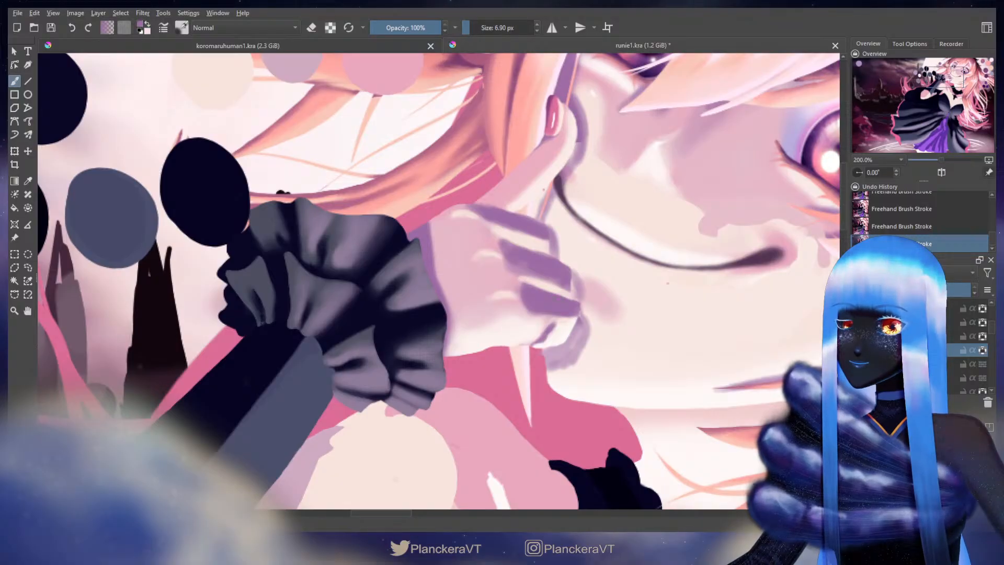
left_click_drag(529, 287, 573, 293)
key("x")
key("x")
key("x")
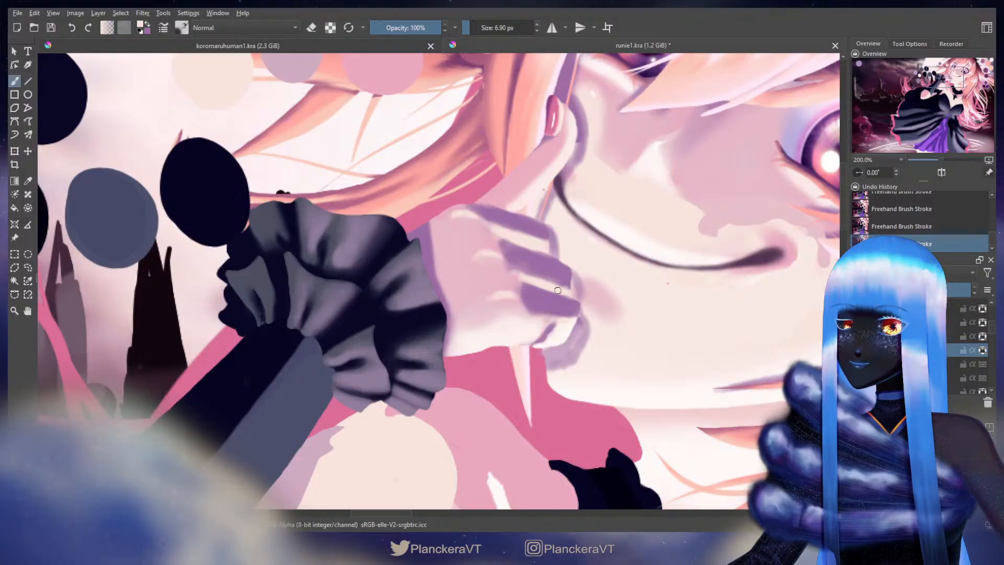
Define the uppermost curled finger's shadow and edge with the purple and pale tones at about 7 px
key("x")
left_click_drag(495, 226, 544, 241)
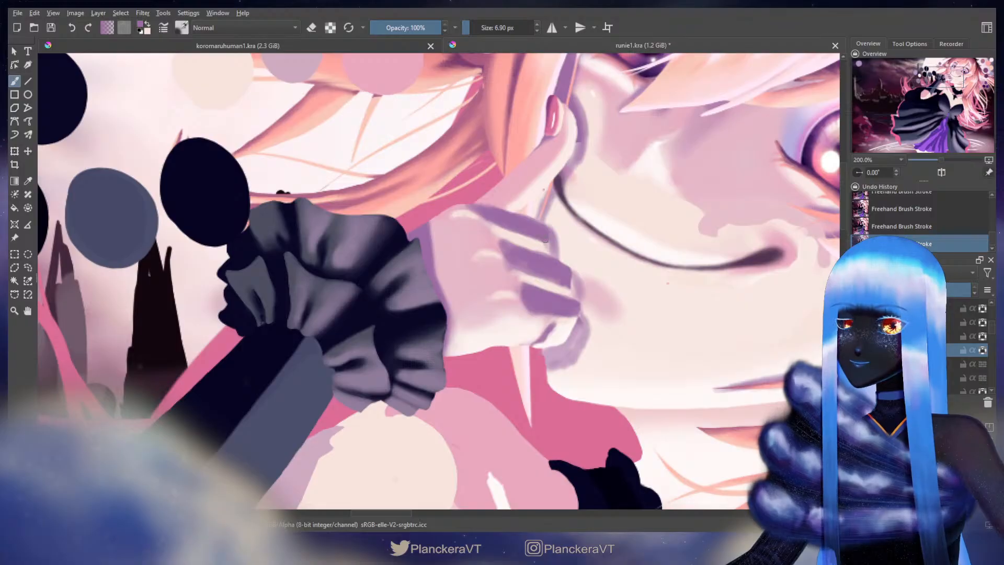
key("x")
key("x")
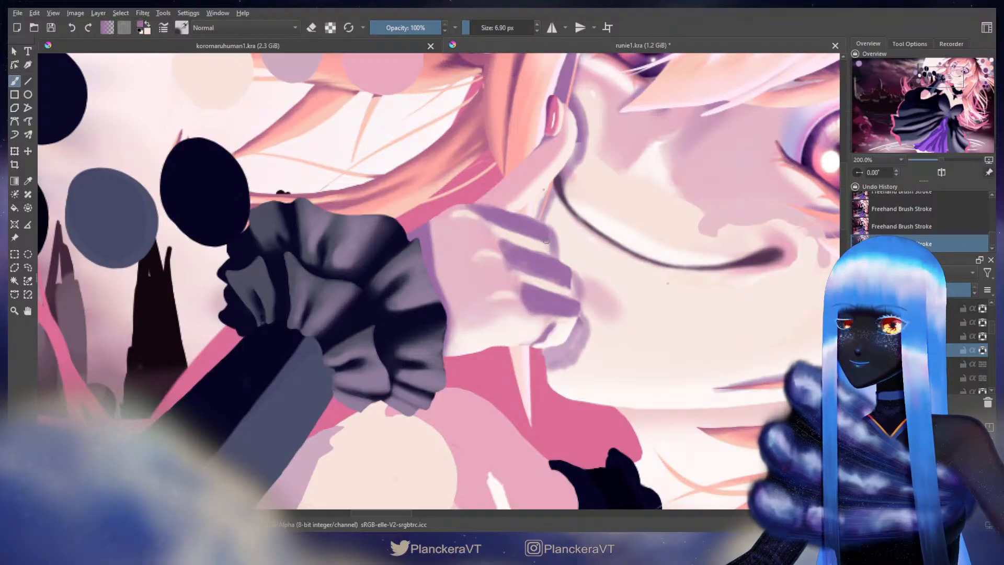
left_click_drag(498, 245, 244, 111)
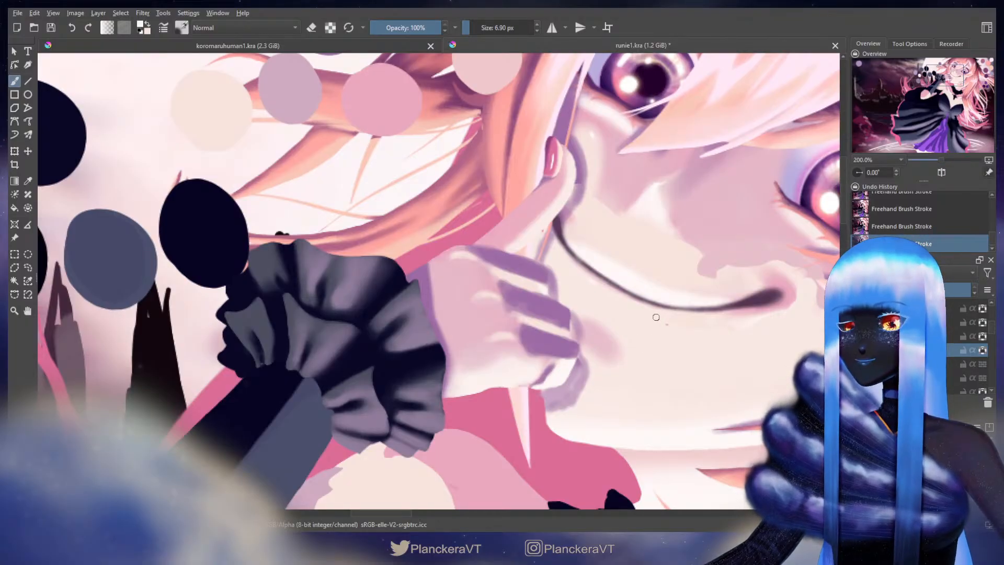
Repaint the dark purple shadows on the curled fingers with a softer pink-mauve tone at about 15 to 24 px
scroll(656, 316, "down", 10)
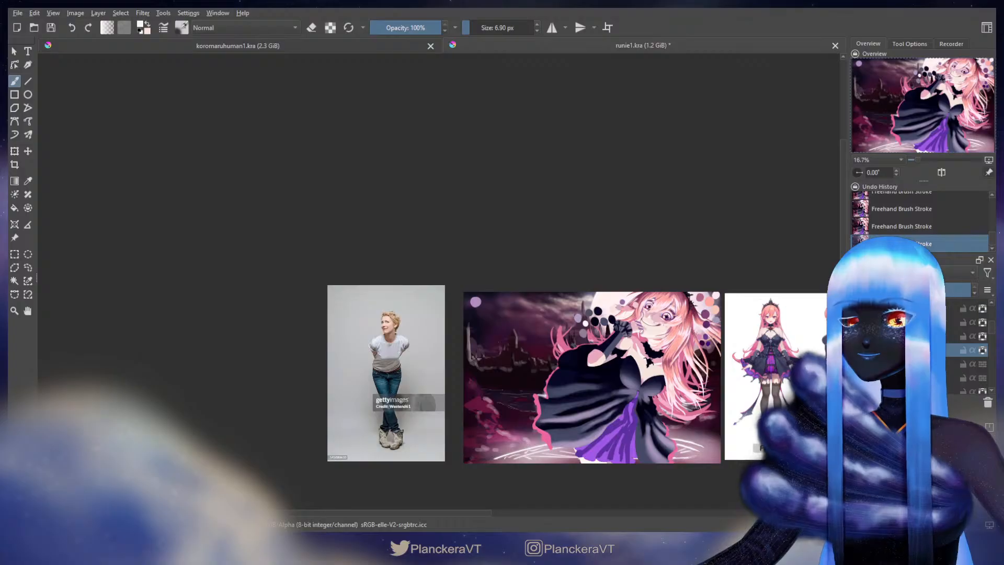
scroll(648, 338, "up", 2)
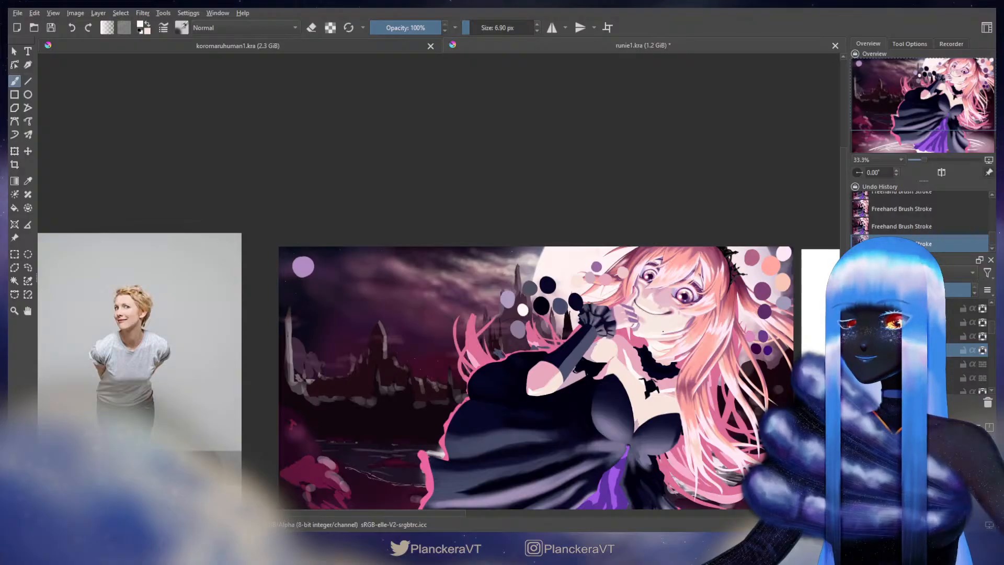
scroll(641, 293, "up", 5)
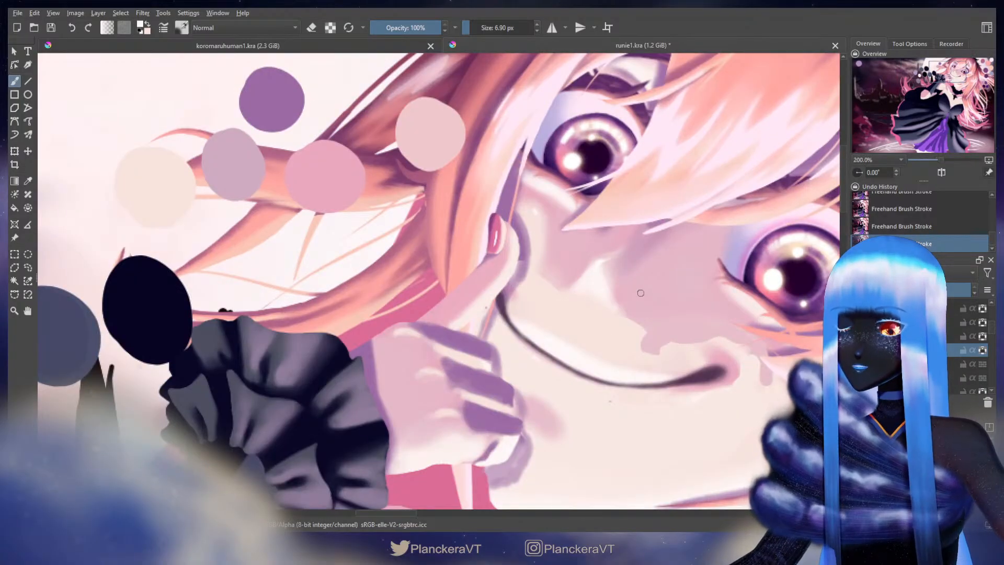
mouse_move(417, 307)
left_mouse_down("ctrl")
mouse_move(469, 333)
mouse_move(434, 310)
mouse_move(450, 310)
mouse_move(425, 317)
left_mouse_up("ctrl")
key("ctrl+z")
mouse_move(424, 317)
left_mouse_down()
mouse_move(415, 318)
mouse_move(458, 328)
left_mouse_up()
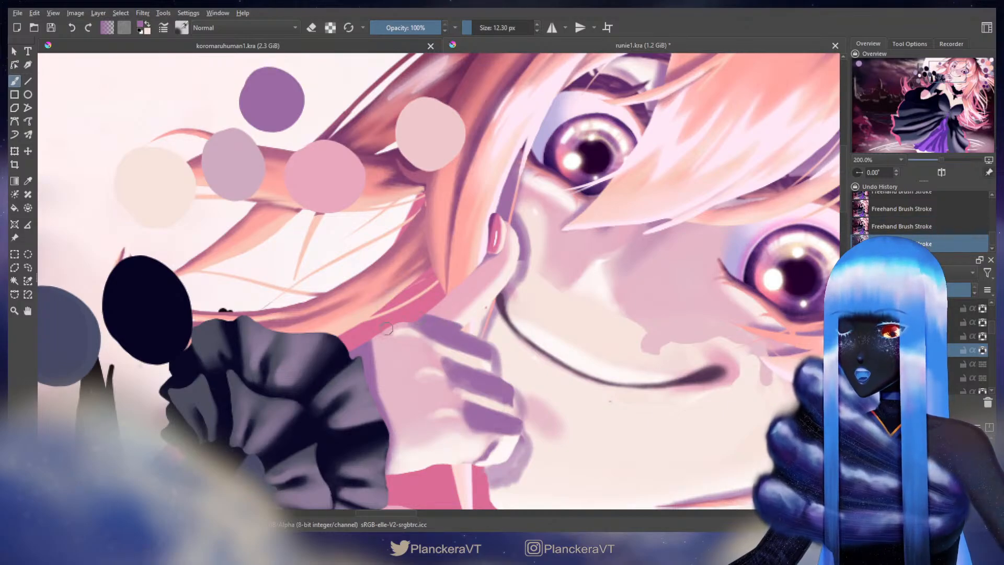
left_click(405, 345, "ctrl")
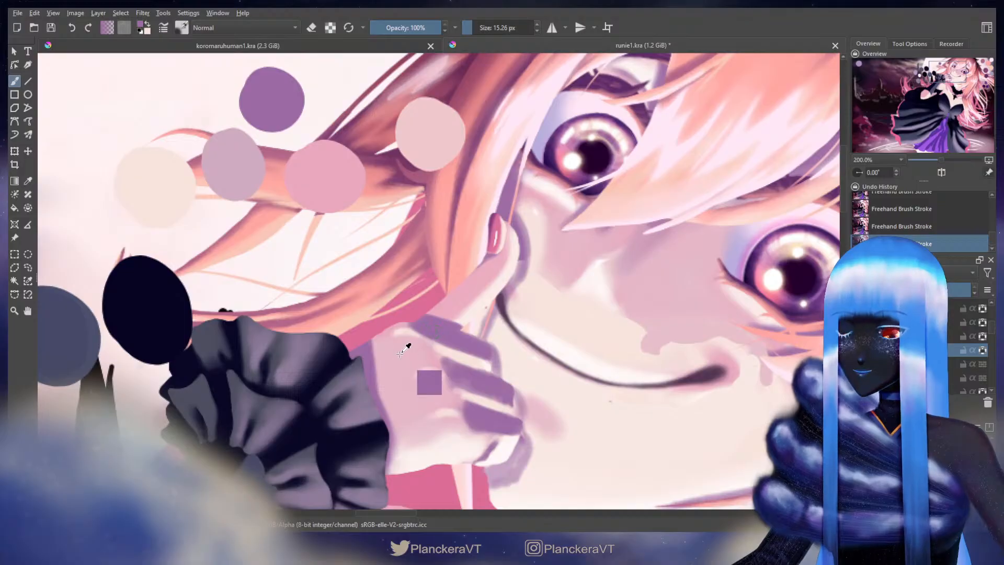
mouse_move(409, 326)
left_mouse_down()
mouse_move(471, 347)
mouse_move(415, 327)
mouse_move(490, 348)
mouse_move(420, 327)
mouse_move(494, 361)
mouse_move(400, 349)
mouse_move(446, 364)
left_mouse_up()
mouse_move(446, 366)
left_mouse_down()
mouse_move(533, 407)
mouse_move(462, 348)
mouse_move(455, 360)
mouse_move(518, 374)
left_mouse_up()
Smooth the hand's pink shading at about 24 px, then redefine the lines between the curled fingers with purple at about 4 px
scroll(600, 260, "down", 6)
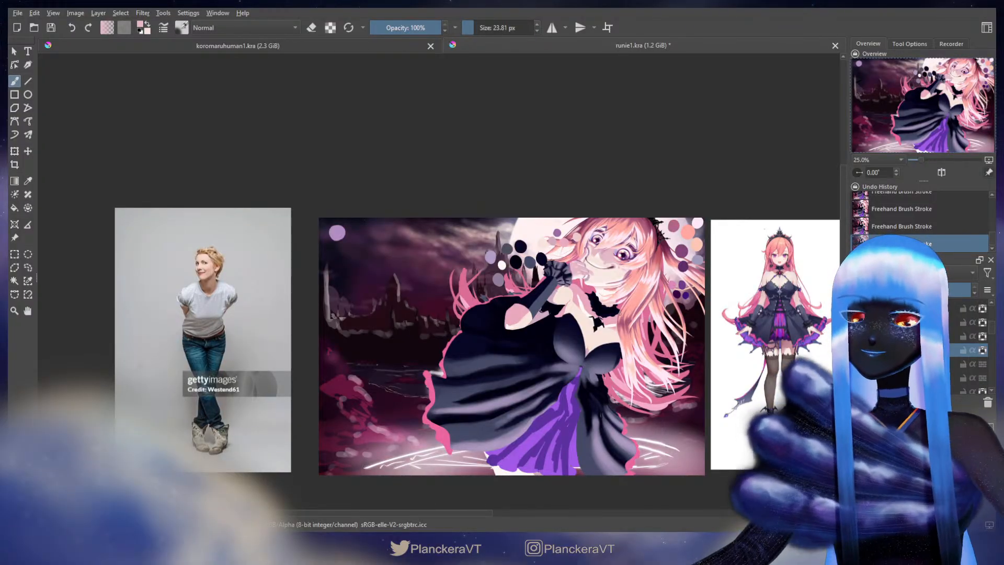
scroll(551, 313, "up", 6)
left_click_drag(551, 312, 524, 359)
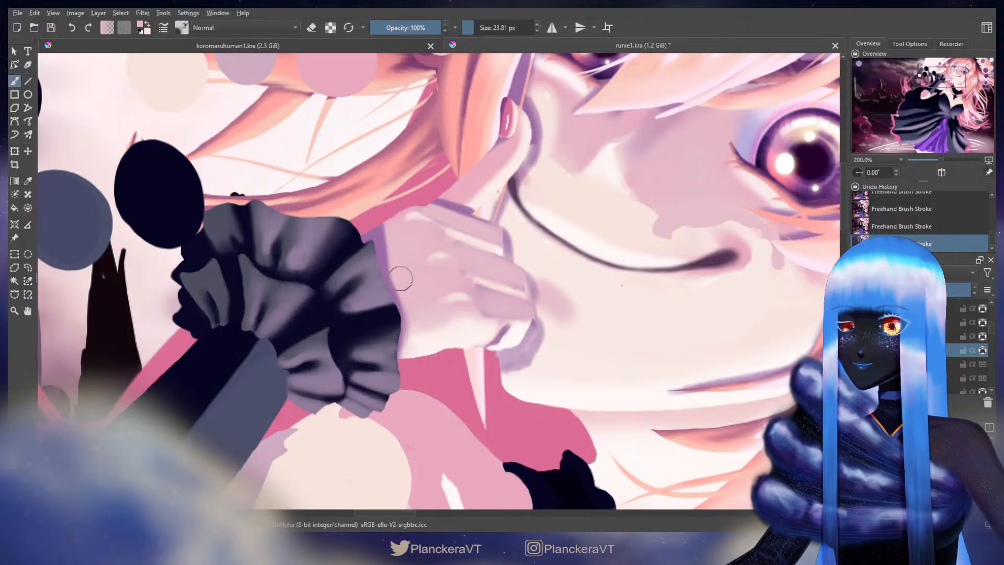
left_click_drag(410, 208, 431, 322)
left_click(319, 100, "ctrl")
left_click_drag(507, 319, 461, 205)
mouse_move(451, 281)
left_mouse_down()
mouse_move(437, 279)
mouse_move(448, 275)
left_mouse_up()
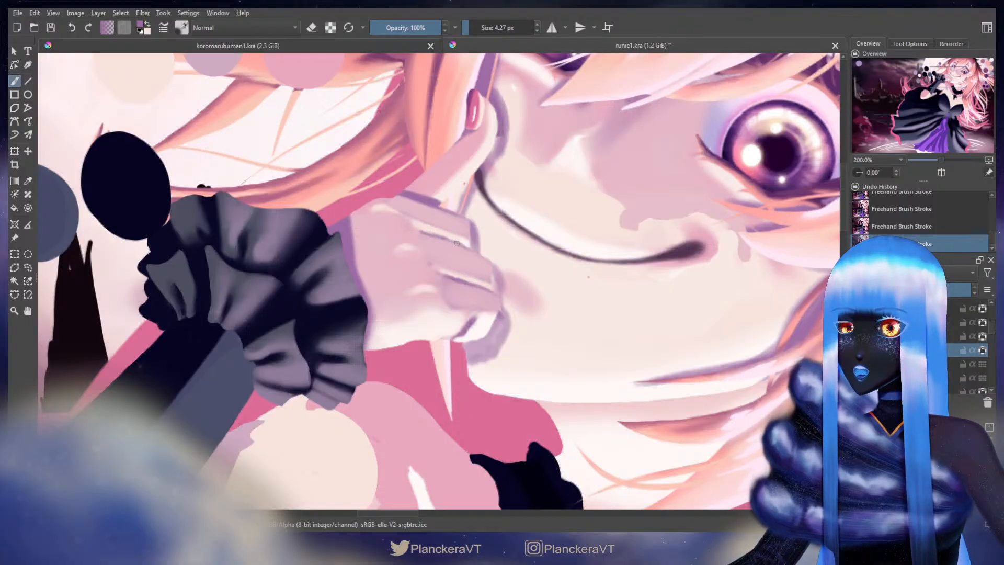
mouse_move(433, 165)
left_mouse_down("shift")
mouse_move(407, 184)
mouse_move(460, 232)
left_mouse_up("shift")
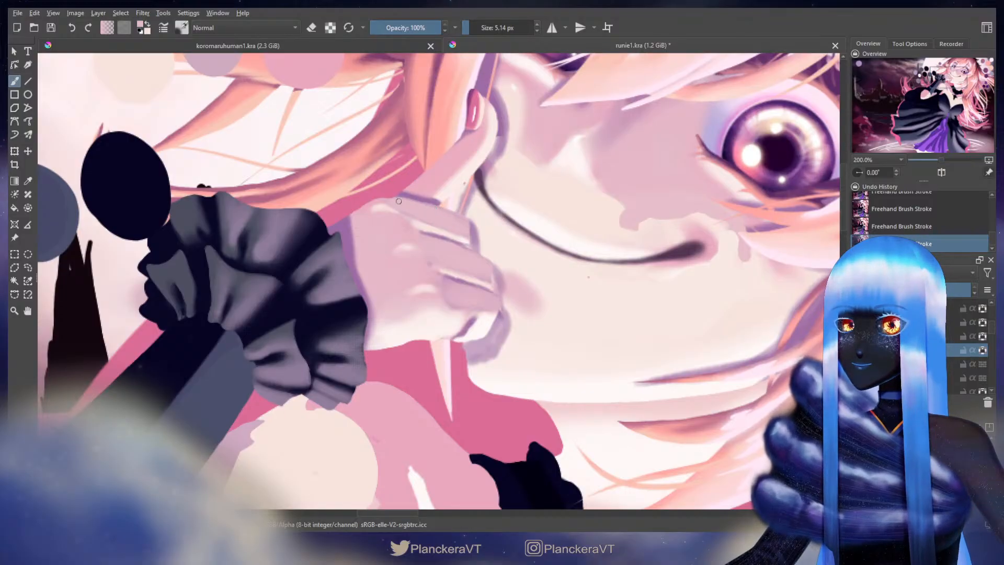
Turn off inherit alpha on the hand's shading layer and reshape the uppermost knuckle's outer edge, painting and erasing at about 13 px
key("slash")
left_click(983, 350)
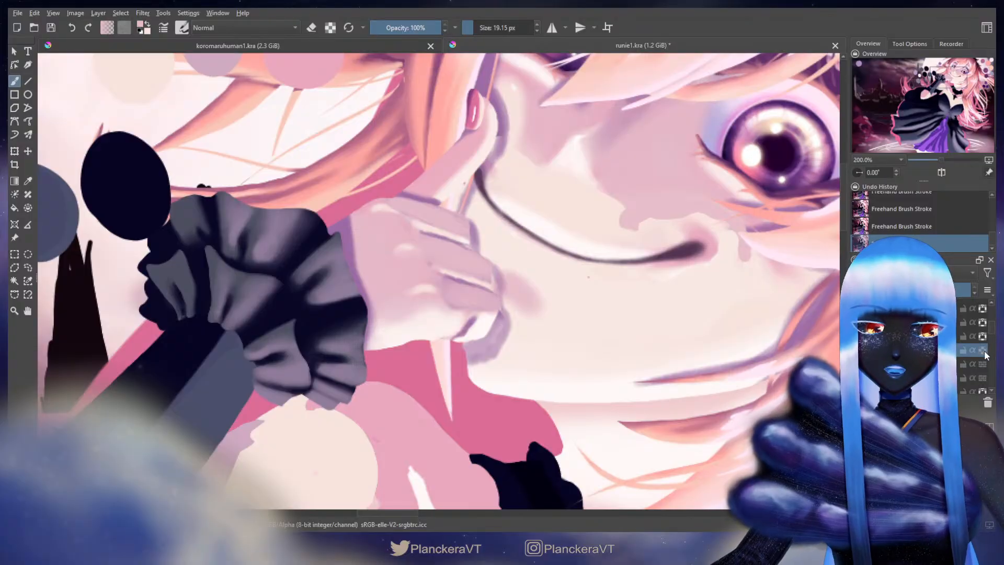
left_click_drag(400, 198, 387, 200)
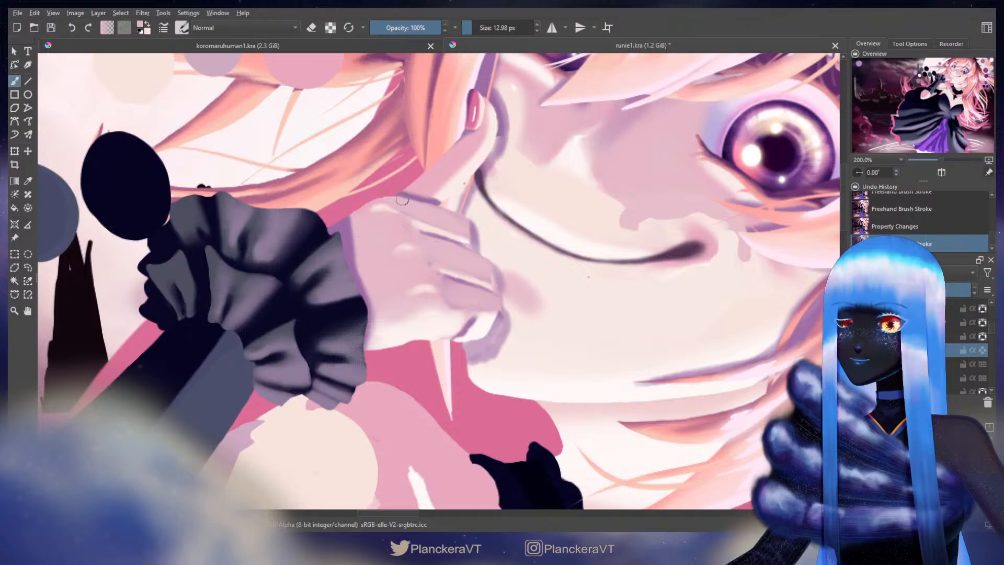
key("e")
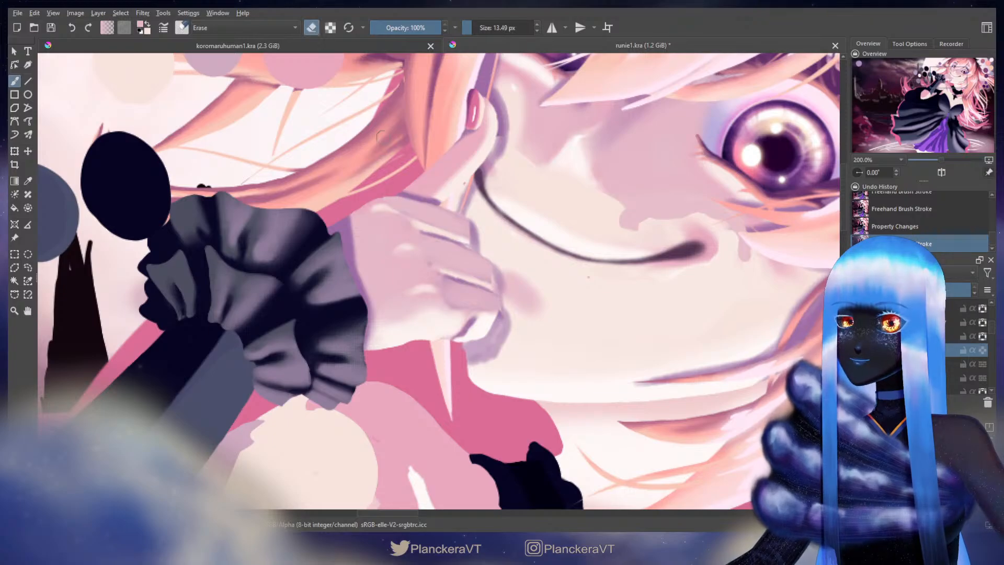
left_click_drag(389, 195, 394, 194)
left_click(381, 194)
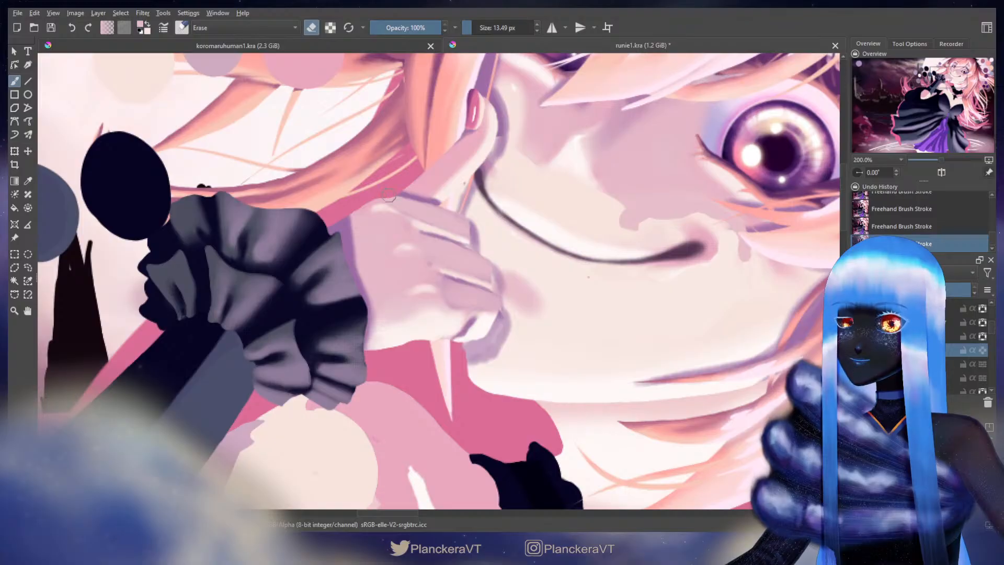
key("e")
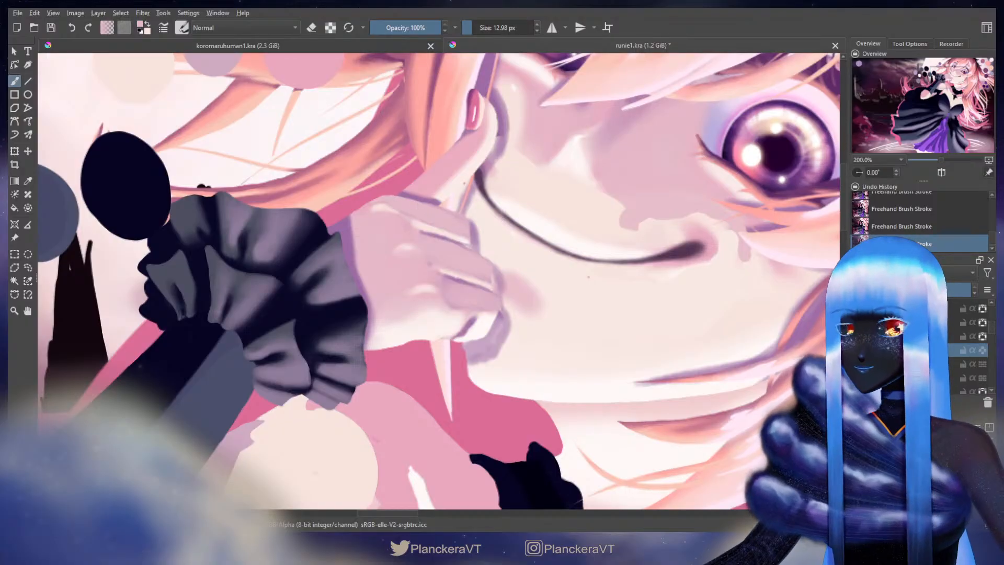
Blend pink over the back of the hand at about 12 px and add a pale highlight to the uppermost knuckle at about 7 px
key("bracketleft")
key("bracketleft")
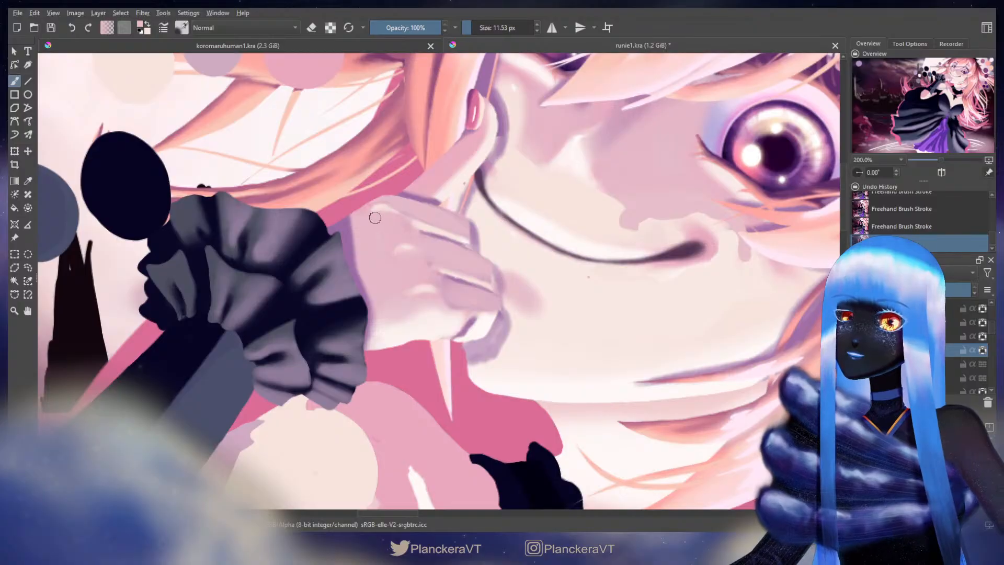
left_click_drag(385, 215, 403, 221)
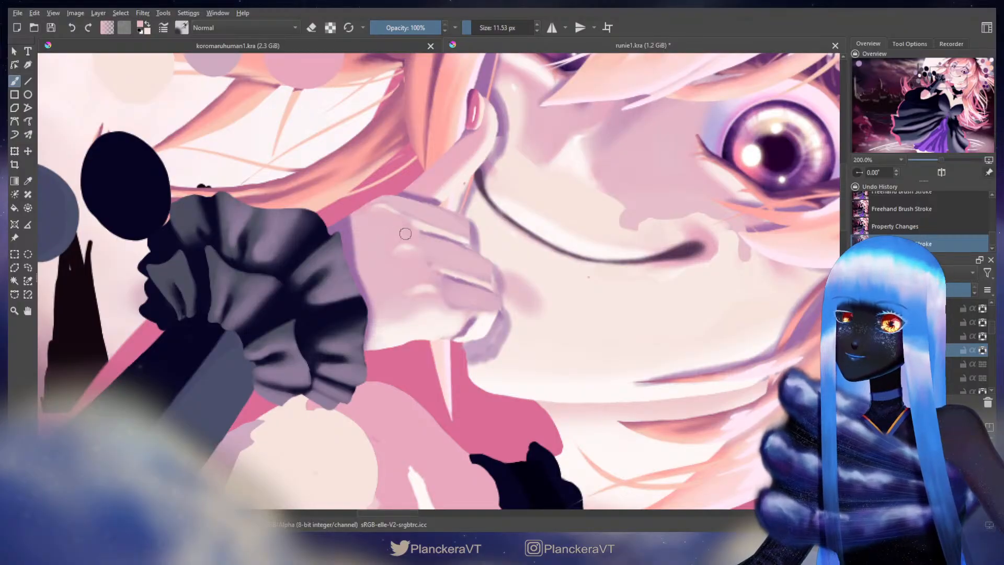
left_click(439, 334, "ctrl")
key("bracketleft")
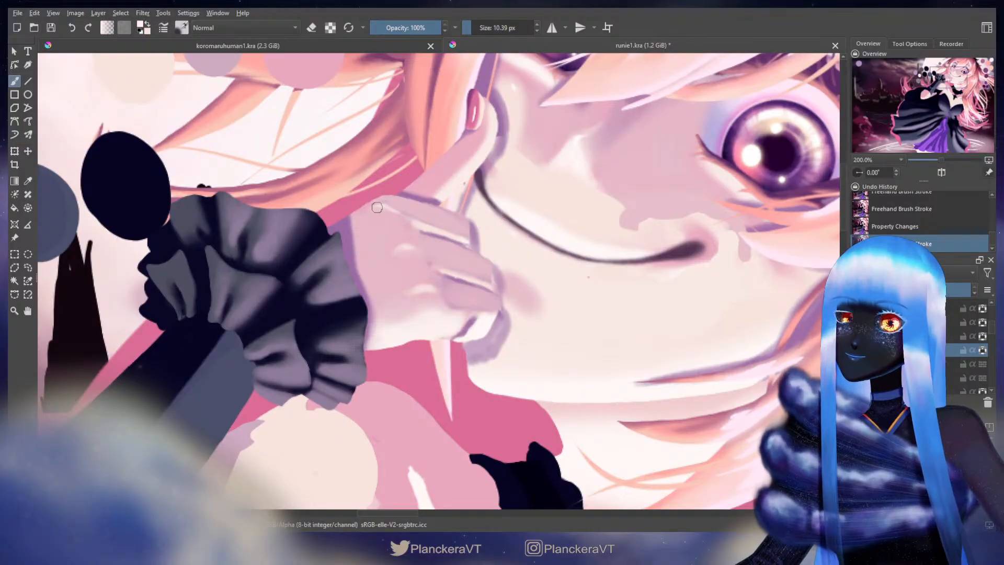
key("bracketleft")
key("bracketleft")
key("bracketleft")
left_click_drag(393, 211, 397, 210)
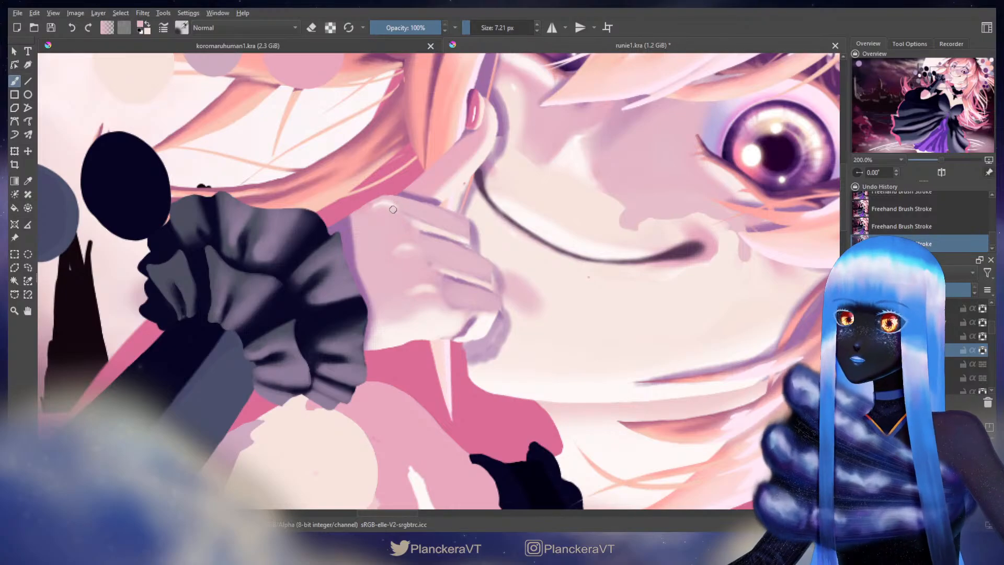
Refine the uppermost knuckle's highlight and brighten the lower knuckles, alternating pink and pale tones at about 5 px
left_click(389, 207, "ctrl")
left_click_drag(368, 179, 533, 306)
left_click_drag(389, 193, 538, 119)
left_click(132, 280, "ctrl")
left_click_drag(640, 277, 412, 214)
left_click_drag(476, 194, 461, 199)
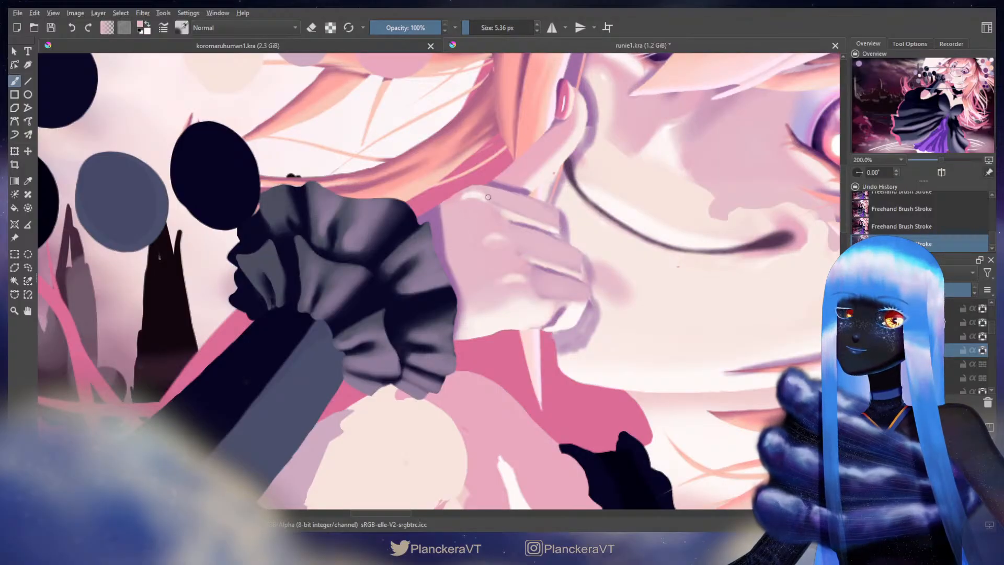
key("x")
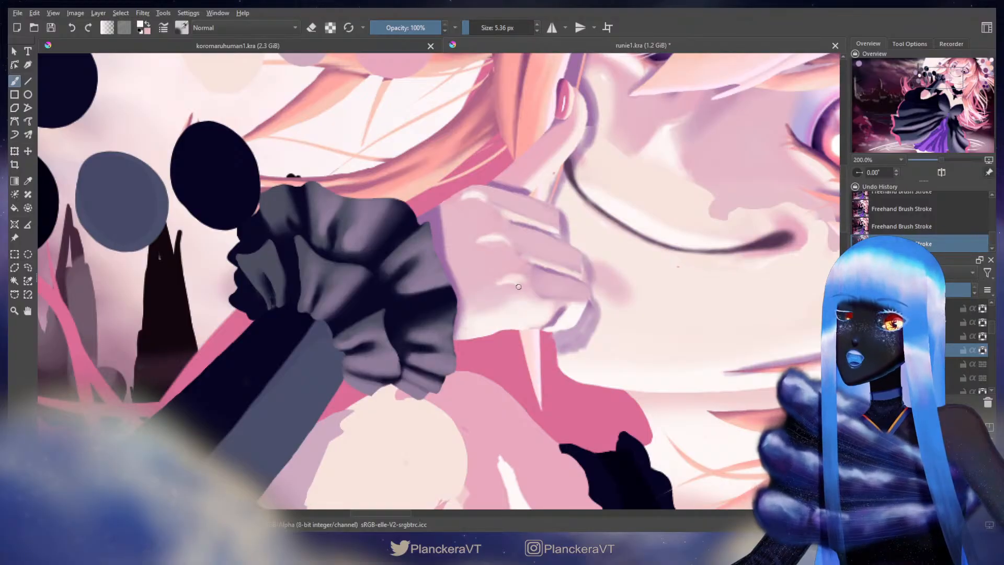
Add fine pale highlights to the curled fingers at about 4 px and clean up their edges with a roughly 12 px eraser
scroll(555, 265, "down", 6)
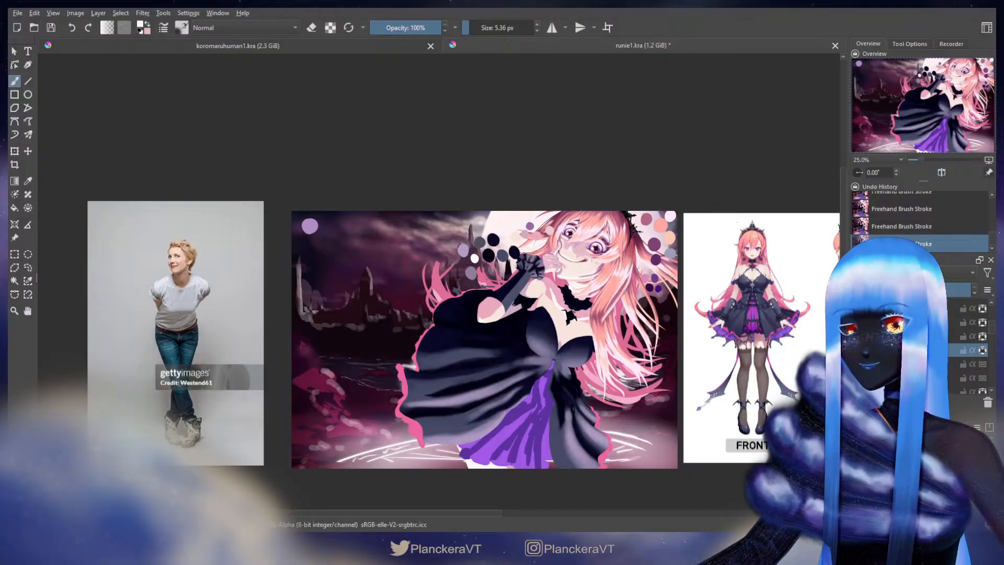
scroll(578, 249, "up", 7)
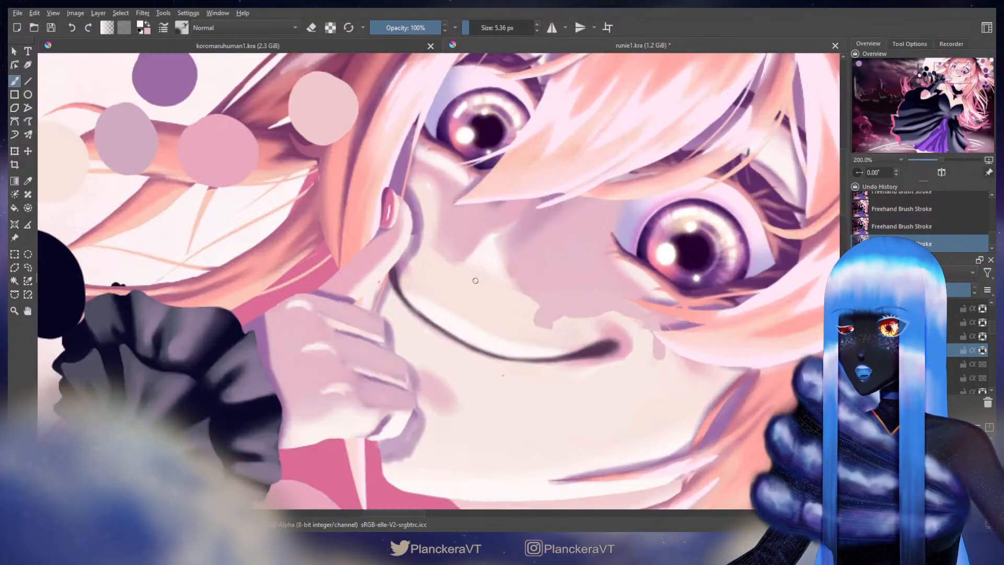
scroll(417, 351, "down", 3)
scroll(571, 262, "up", 2)
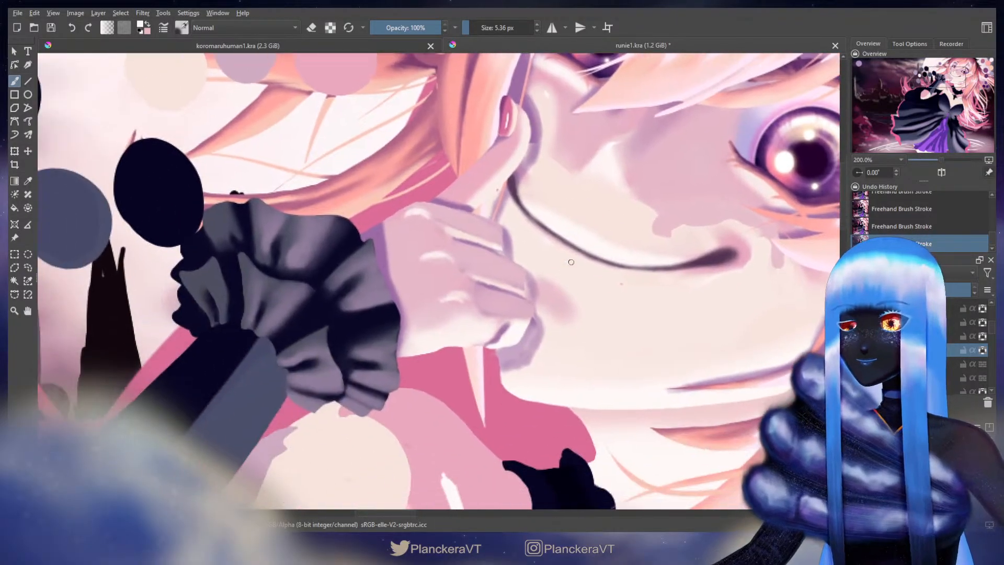
mouse_move(442, 221)
left_mouse_down()
mouse_move(555, 353)
mouse_move(534, 357)
mouse_move(473, 277)
left_mouse_up()
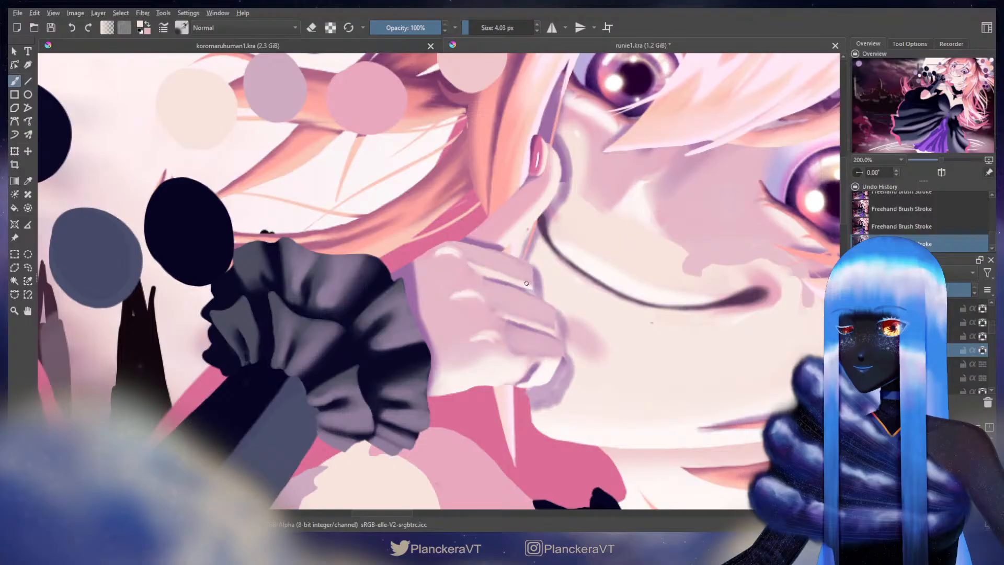
key("e")
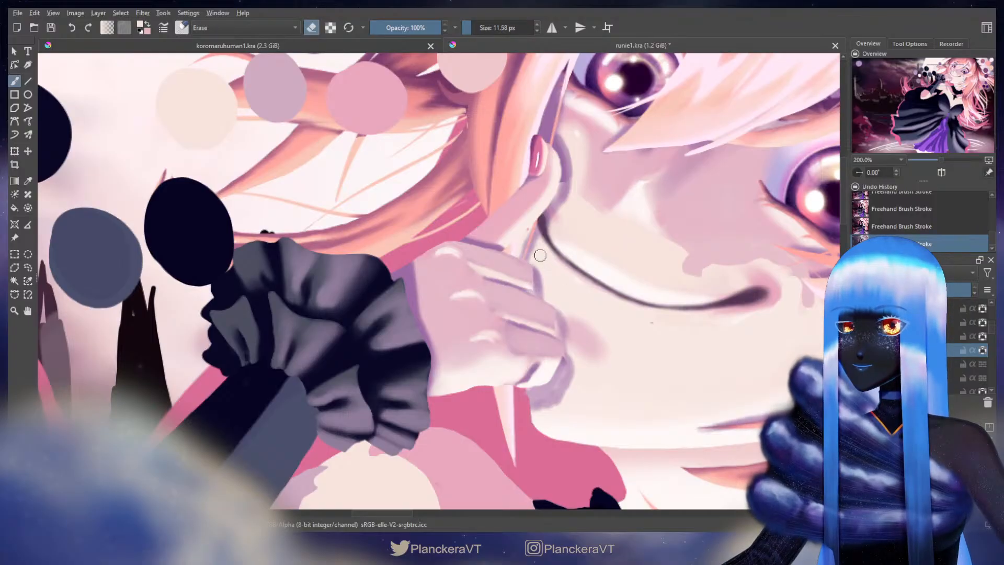
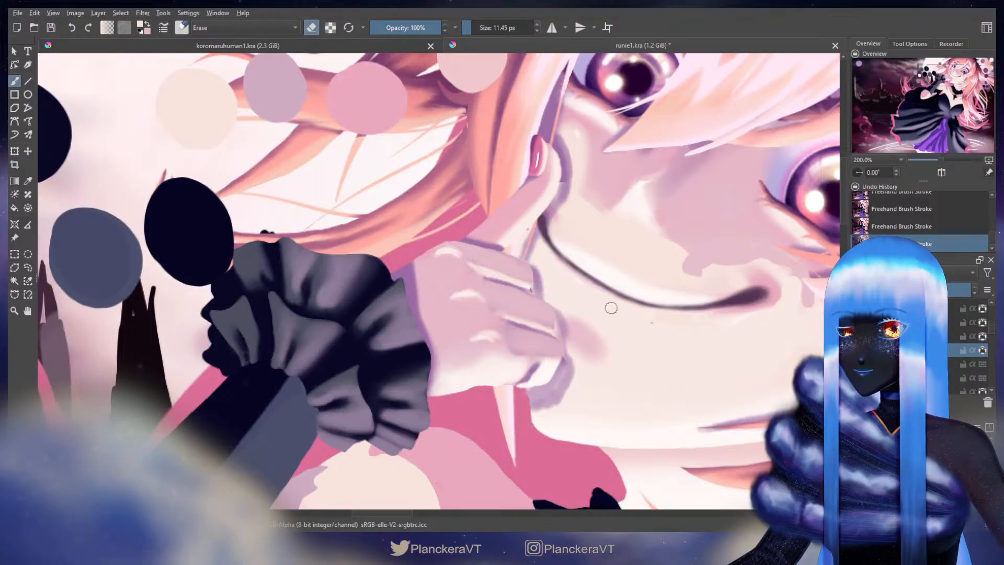
key("e")
Soften the uppermost curled finger near its knuckle with light pink at about 7 to 12 px, undoing the first stroke
left_click_drag(515, 278, 559, 299)
key("ctrl+z")
left_click_drag(477, 260, 481, 261)
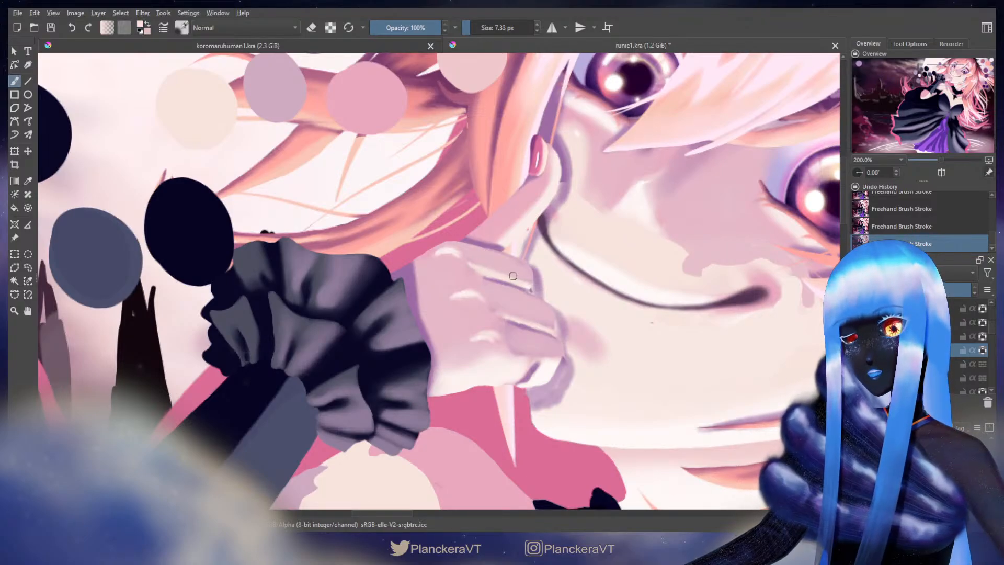
mouse_move(479, 265)
left_mouse_down()
mouse_move(522, 278)
mouse_move(489, 274)
left_mouse_up()
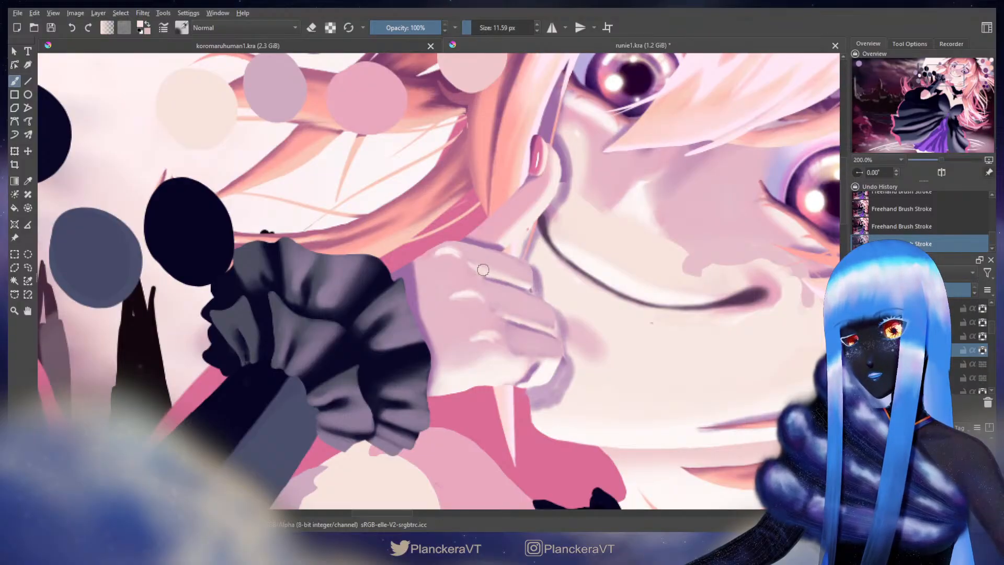
Refine the shading on the upper and middle folded fingers with short strokes of a brush about 8 to 12 px wide
left_click_drag(517, 273, 510, 266)
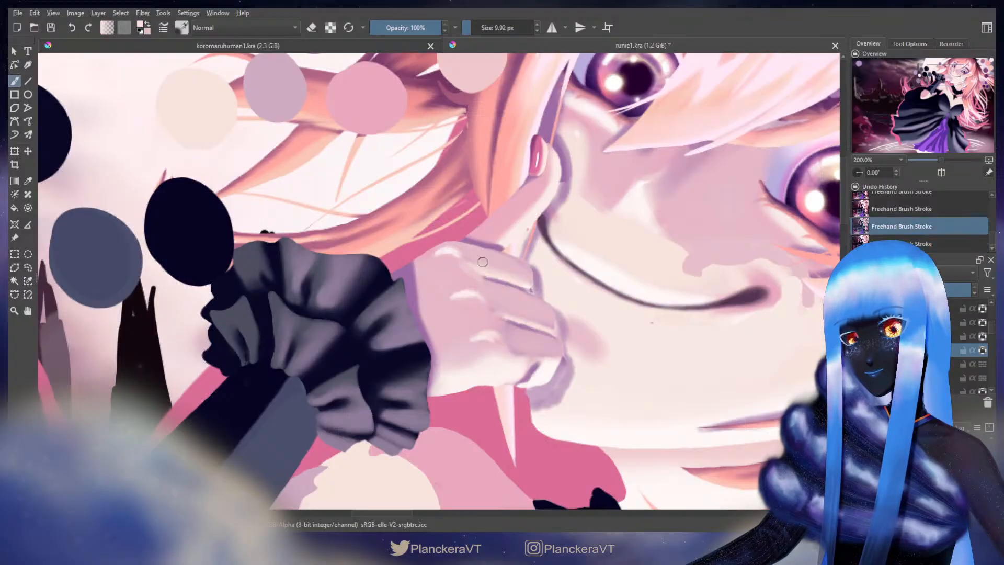
left_click_drag(488, 272, 474, 261)
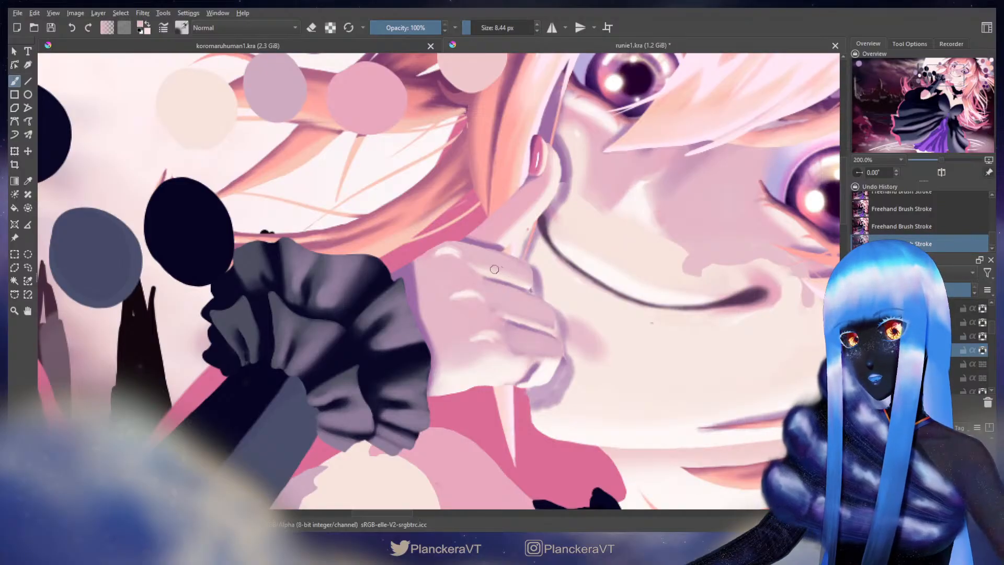
left_click_drag(499, 271, 488, 267)
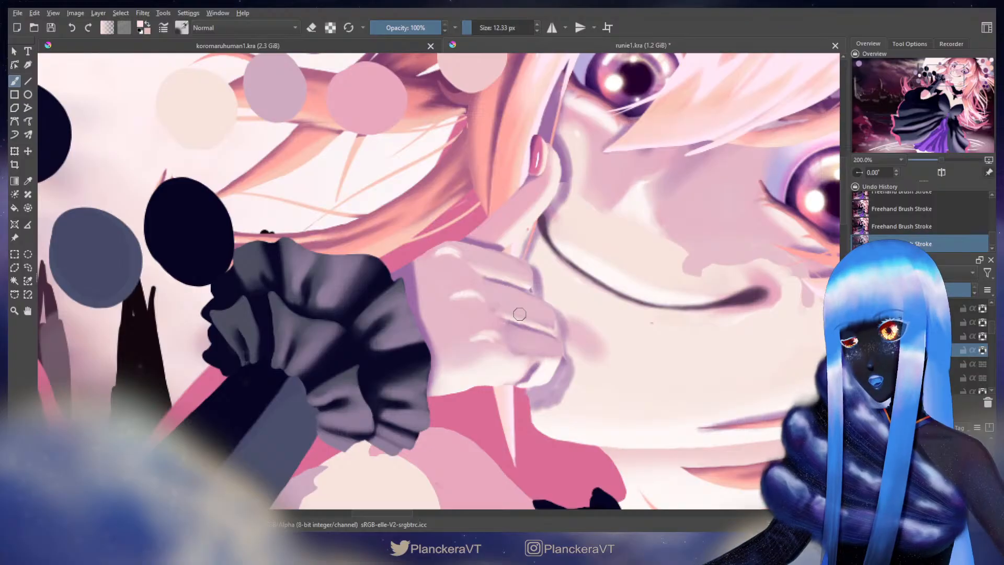
left_click_drag(516, 316, 505, 314)
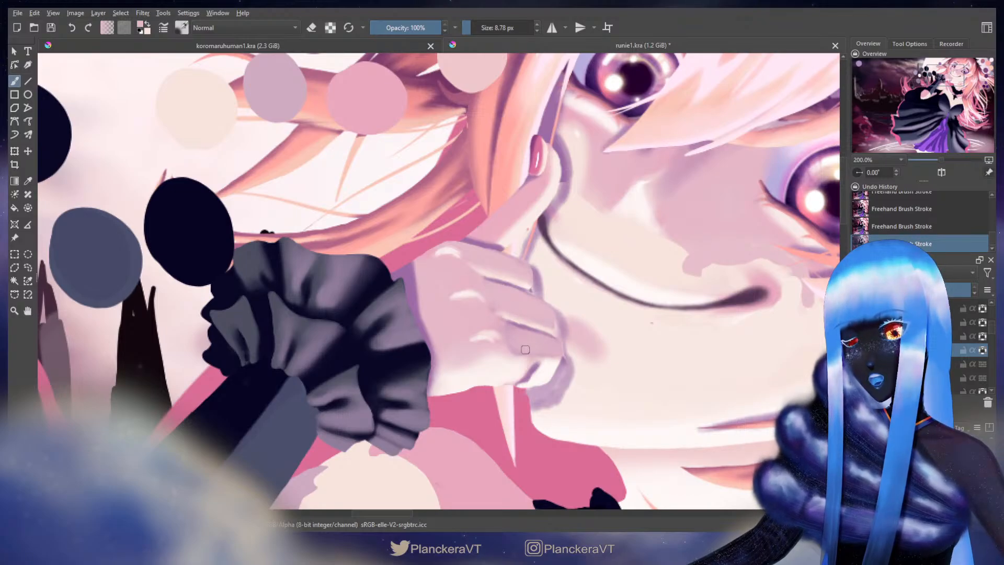
Shade the lower folded finger with a brush of about 18 px, and blend the little finger's outer edge with a sampled skin tone
left_click_drag(510, 338, 517, 335, "shift")
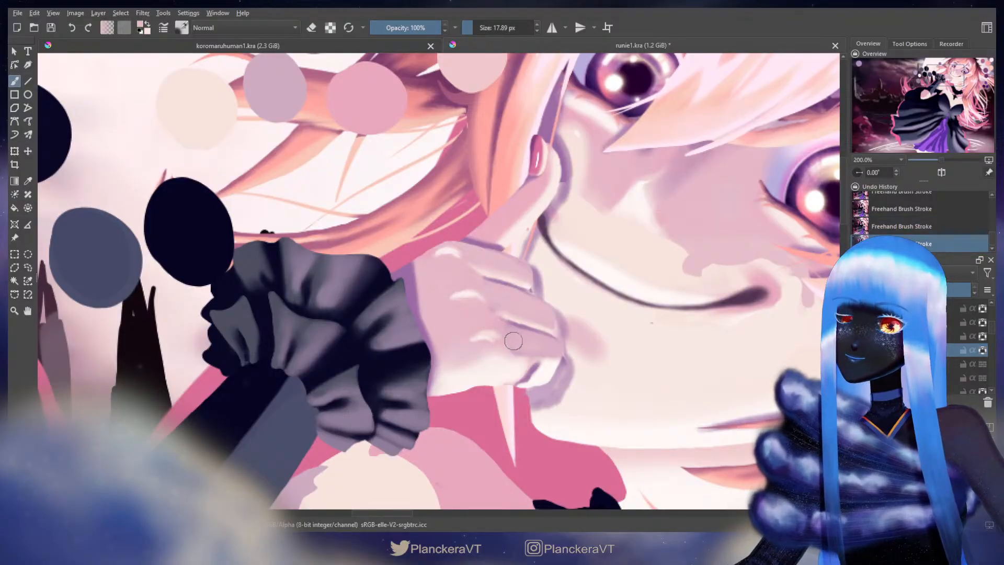
mouse_move(526, 341)
left_mouse_down()
mouse_move(532, 354)
mouse_move(507, 331)
mouse_move(553, 352)
left_mouse_up()
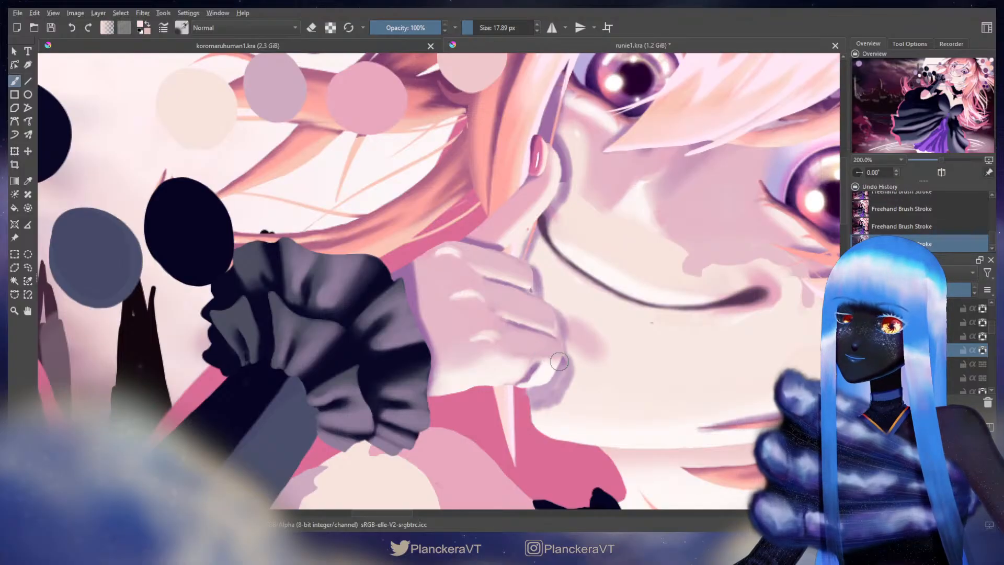
key("bracketleft")
left_click(544, 376, "ctrl")
mouse_move(562, 359)
left_mouse_down()
mouse_move(564, 348)
mouse_move(564, 358)
left_mouse_up()
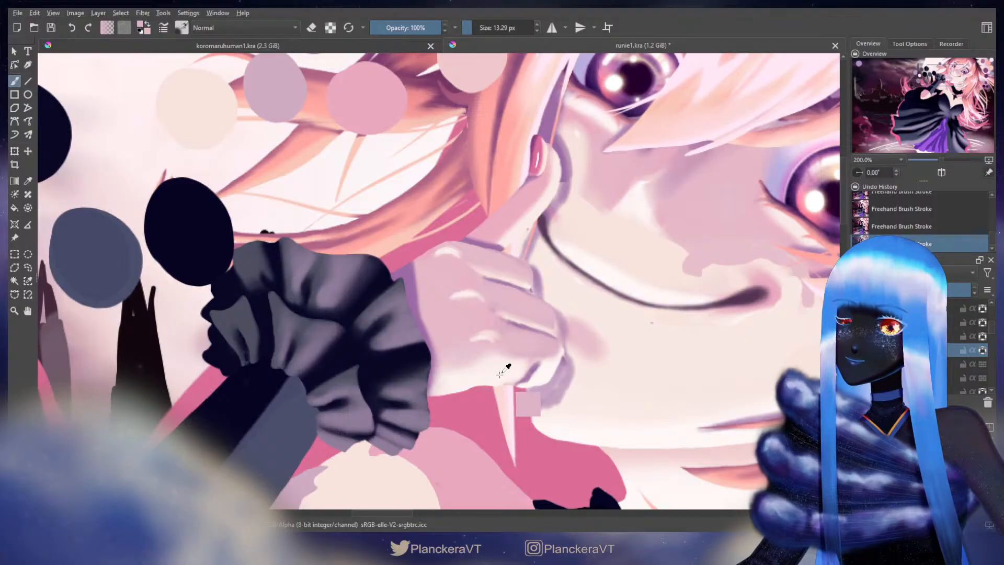
key("bracketleft")
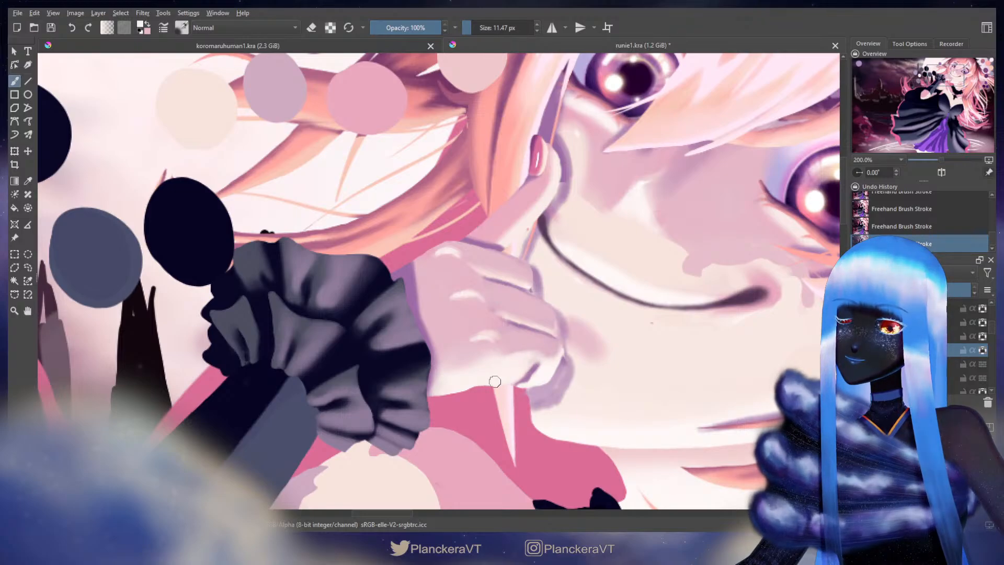
scroll(502, 355, "down", 2)
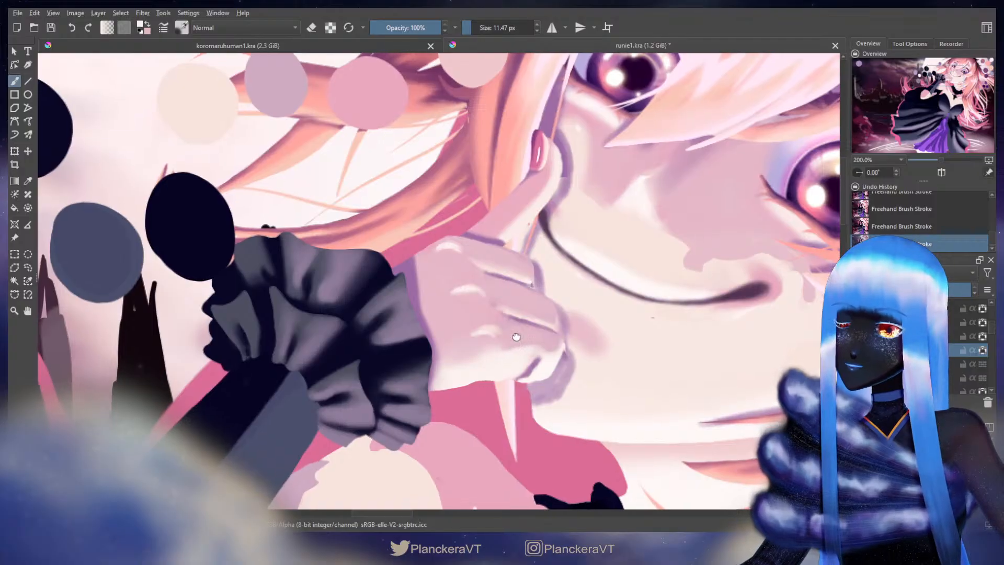
Soften the outer edge of the lower fingers with a brush of about 19 px, sampling skin tones from the lower hand
key("x")
left_click_drag(464, 316, 479, 318)
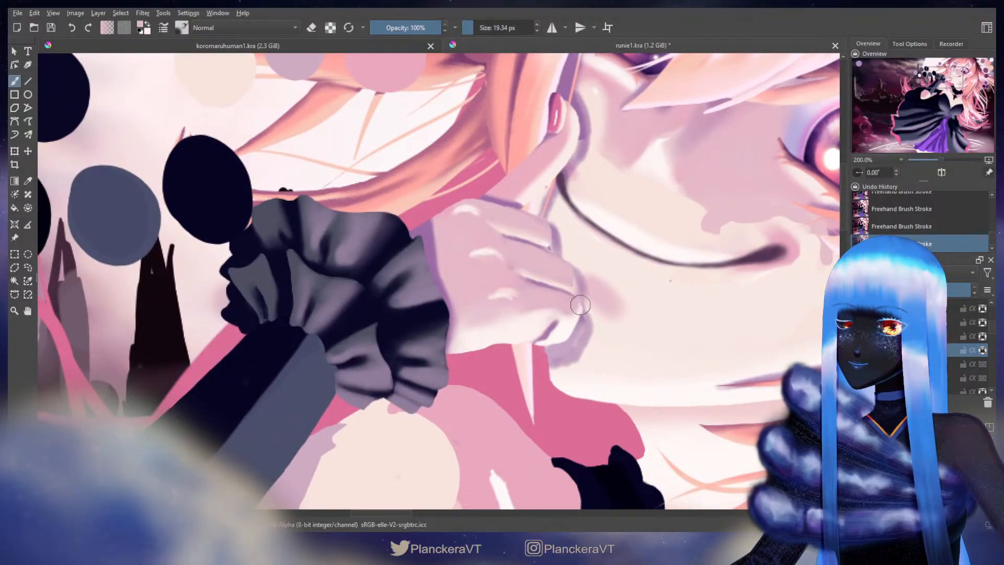
mouse_move(577, 313)
left_mouse_down()
mouse_move(568, 332)
mouse_move(579, 317)
mouse_move(543, 301)
mouse_move(575, 306)
mouse_move(574, 322)
mouse_move(571, 307)
mouse_move(541, 296)
mouse_move(533, 297)
mouse_move(551, 300)
mouse_move(496, 313)
mouse_move(522, 320)
mouse_move(482, 315)
mouse_move(462, 326)
mouse_move(503, 327)
mouse_move(531, 304)
mouse_move(508, 311)
mouse_move(562, 309)
left_mouse_up()
left_click(523, 321, "ctrl")
left_click(530, 304, "ctrl")
key("x")
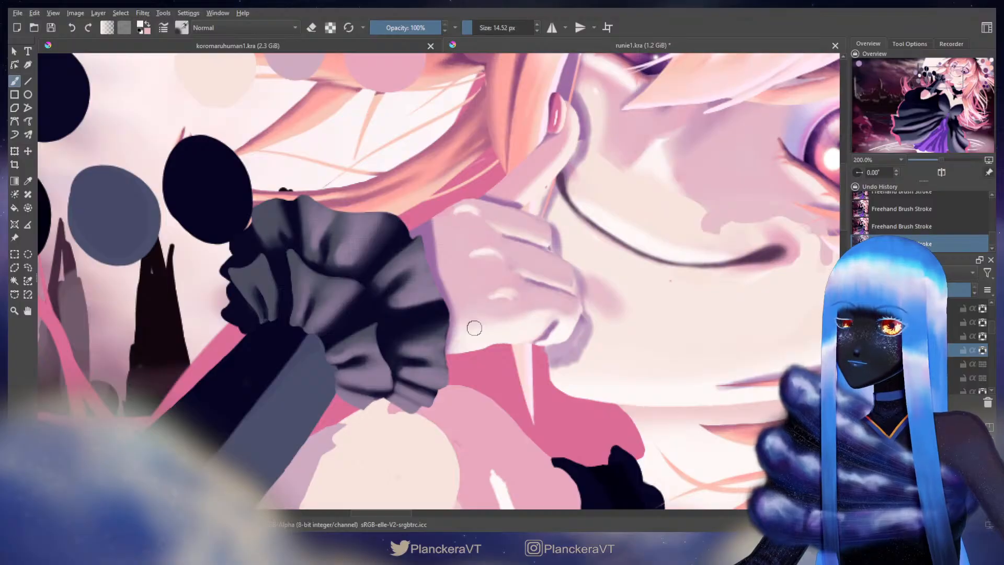
Blend the lower hand around the little finger with sampled skin tones, using a brush of about 17 to 24 px
left_click(533, 306, "ctrl")
mouse_move(532, 304)
left_mouse_down()
mouse_move(503, 313)
mouse_move(548, 302)
mouse_move(507, 317)
mouse_move(536, 321)
mouse_move(479, 326)
mouse_move(528, 314)
mouse_move(484, 324)
mouse_move(545, 304)
left_mouse_up()
key("x")
key("x")
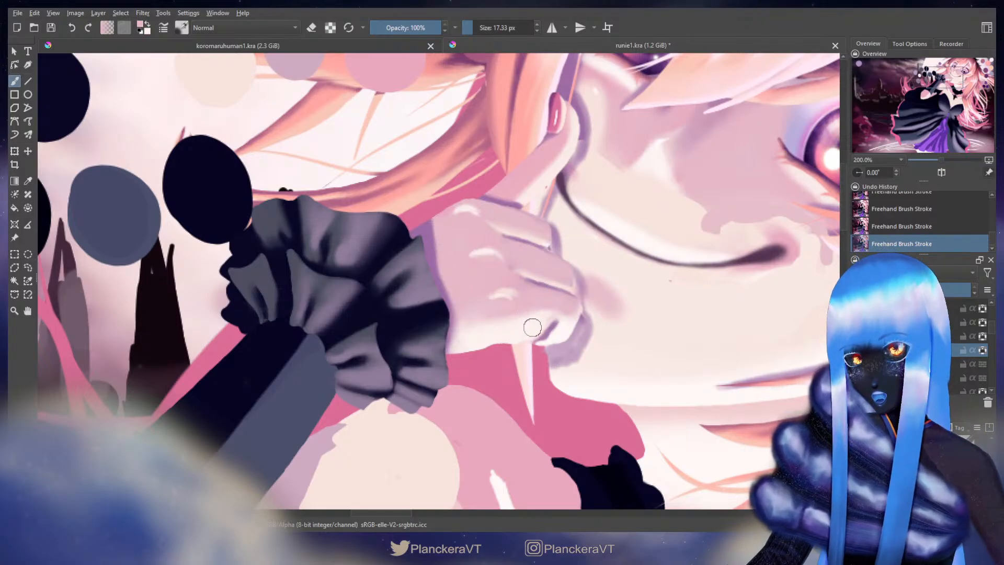
left_click_drag(518, 348, 522, 337)
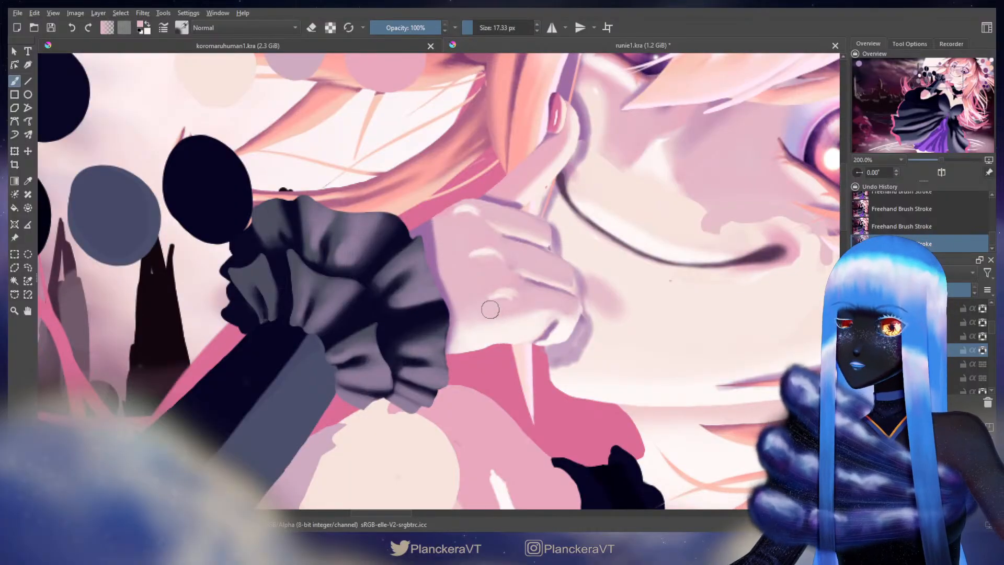
key("bracketright")
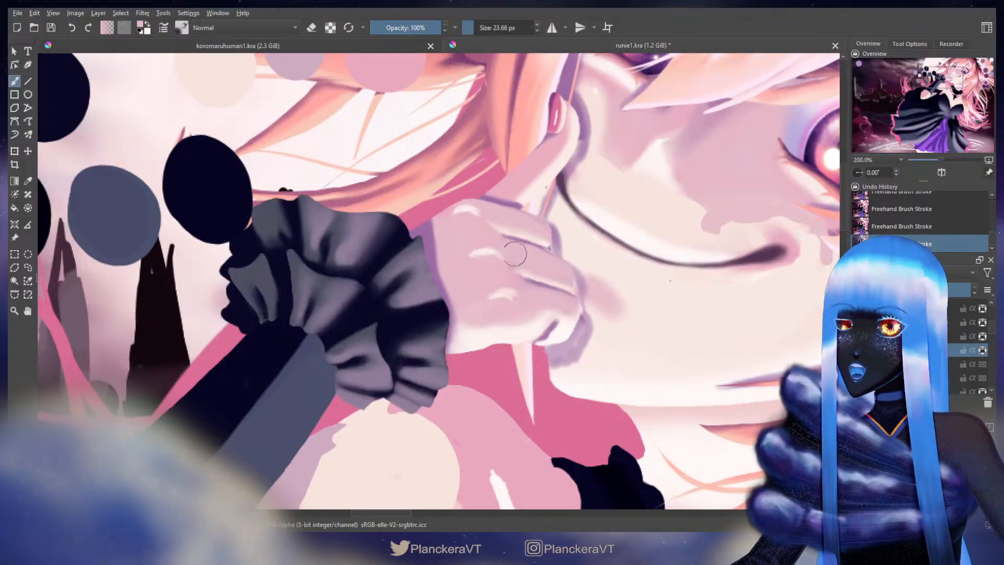
key("bracketleft")
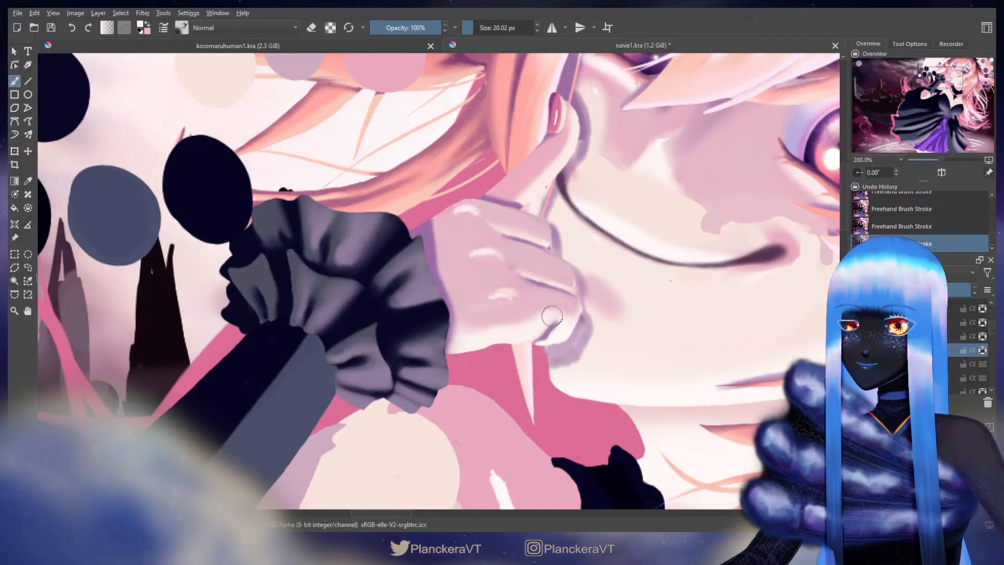
key("ctrl+t")
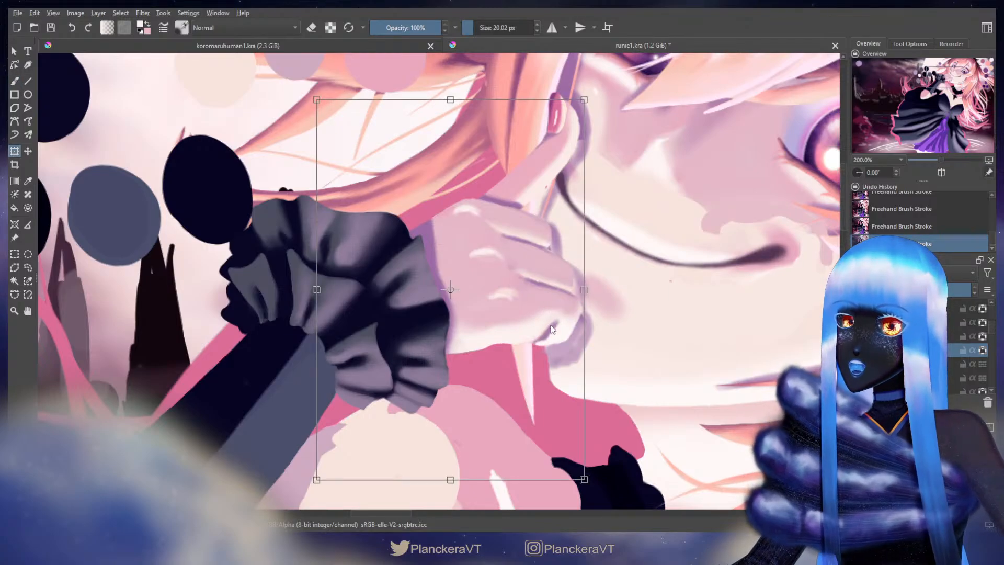
key("b")
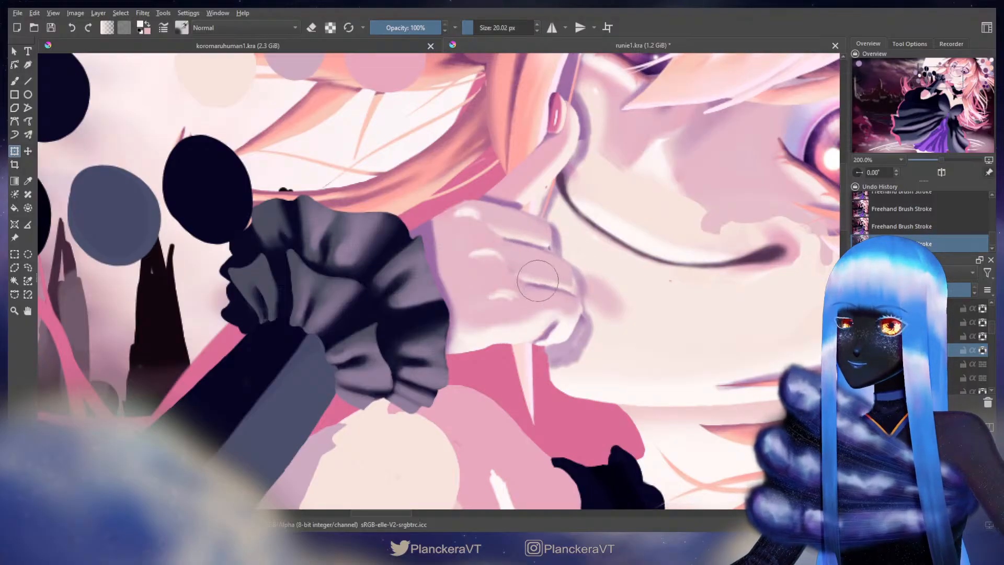
key("b")
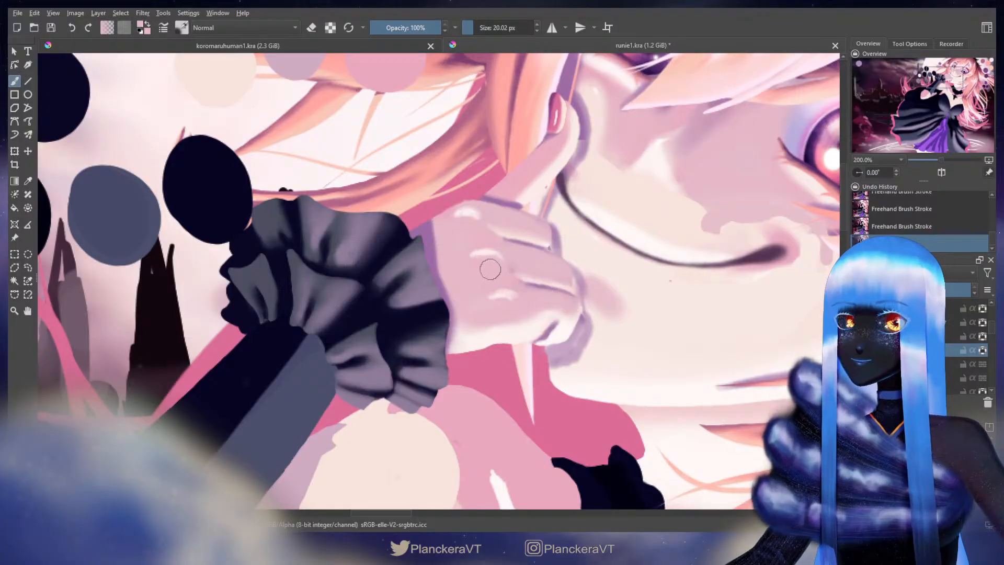
Paint over the white knuckle highlights on the back of the hand with sampled skin tones
left_click_drag(475, 232, 544, 334)
left_click(314, 174, "ctrl")
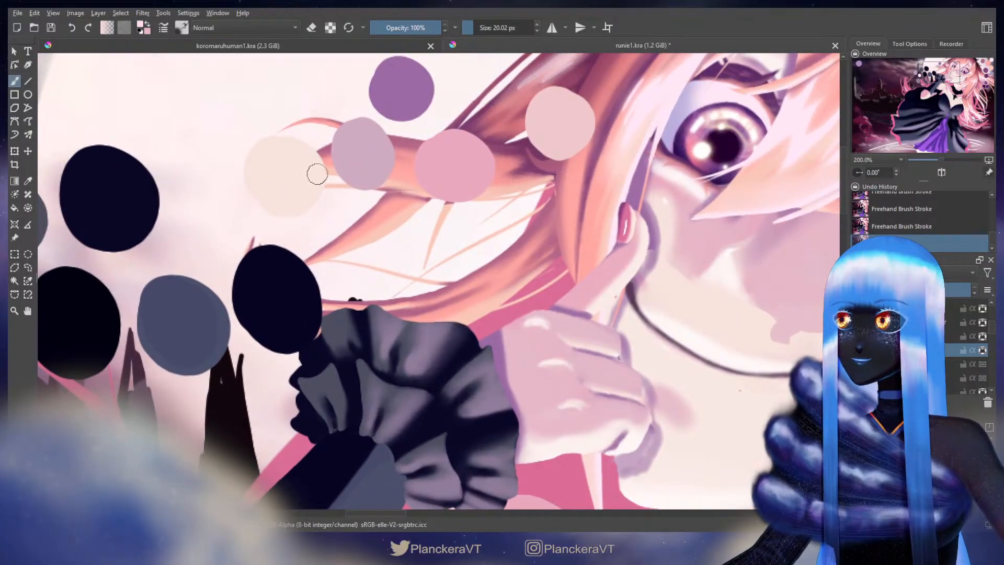
left_click_drag(534, 288, 495, 193)
mouse_move(510, 263)
left_mouse_down()
mouse_move(550, 253)
mouse_move(519, 242)
mouse_move(501, 255)
mouse_move(513, 259)
mouse_move(494, 264)
mouse_move(518, 258)
left_mouse_up()
left_click(520, 240, "ctrl")
left_click(501, 254, "ctrl")
mouse_move(519, 257)
left_mouse_down()
mouse_move(511, 291)
mouse_move(534, 306)
left_mouse_up()
Repaint light highlights on the three knuckles of the hand, reducing the brush to 11.47 px
mouse_move(500, 224)
left_mouse_down("shift")
mouse_move(492, 219)
mouse_move(504, 223)
left_mouse_up("shift")
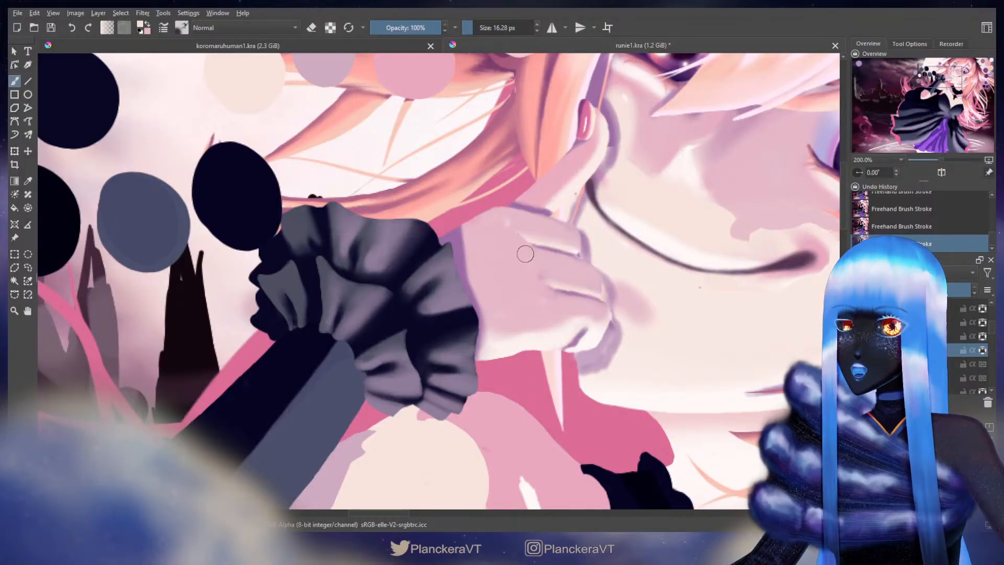
key("bracketleft")
key("bracketleft")
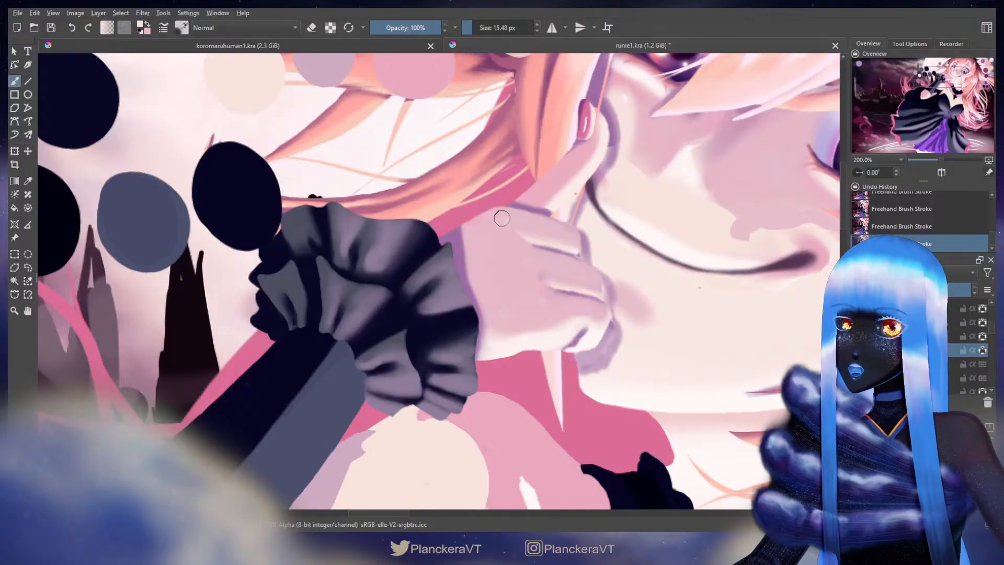
key("bracketleft")
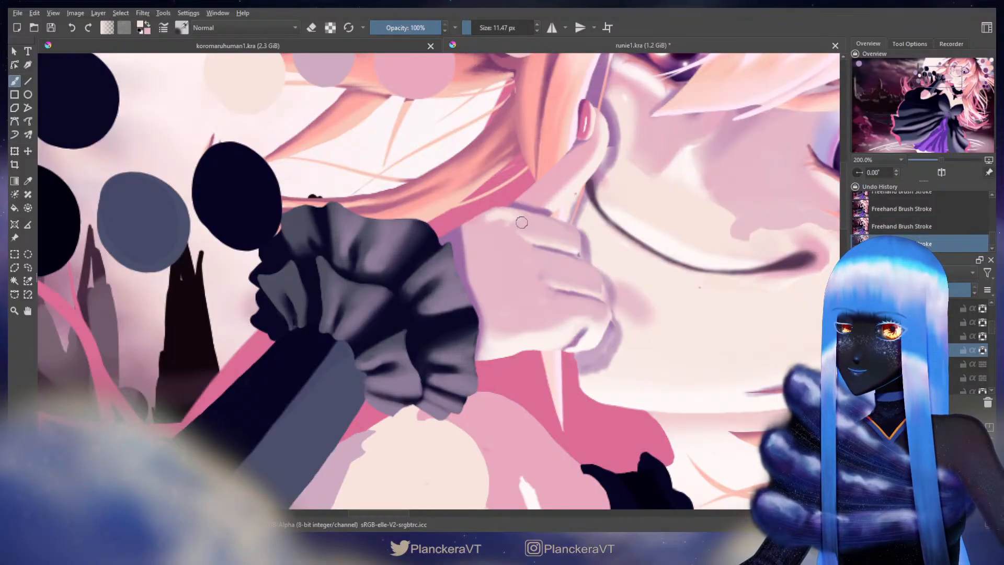
mouse_move(504, 256)
left_mouse_down()
mouse_move(497, 252)
mouse_move(528, 255)
left_mouse_up()
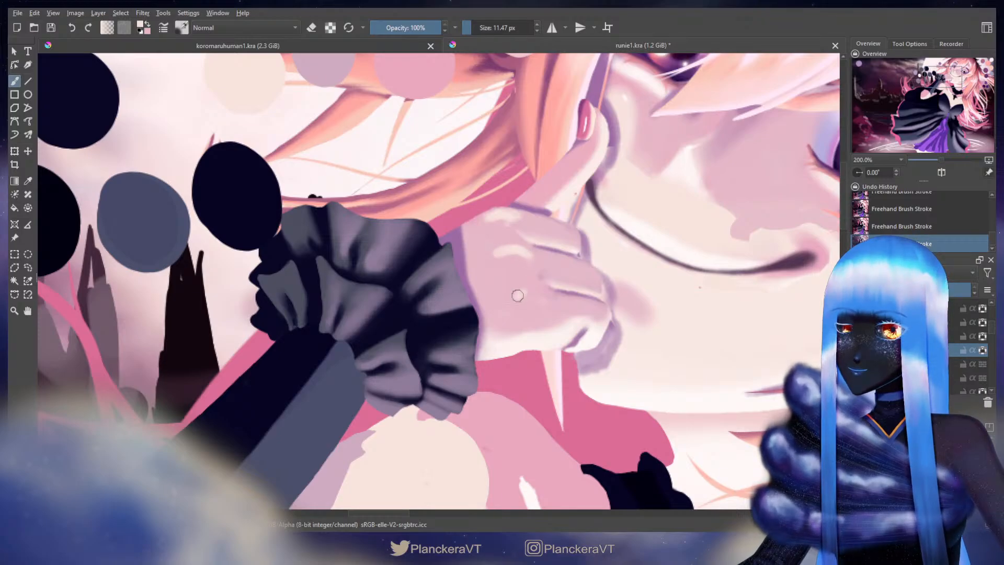
left_click_drag(525, 292, 562, 290)
Trim and blend the highlight on the middle knuckle, reducing the brush from about 15 px to 6.84 px
scroll(562, 290, "down", 5)
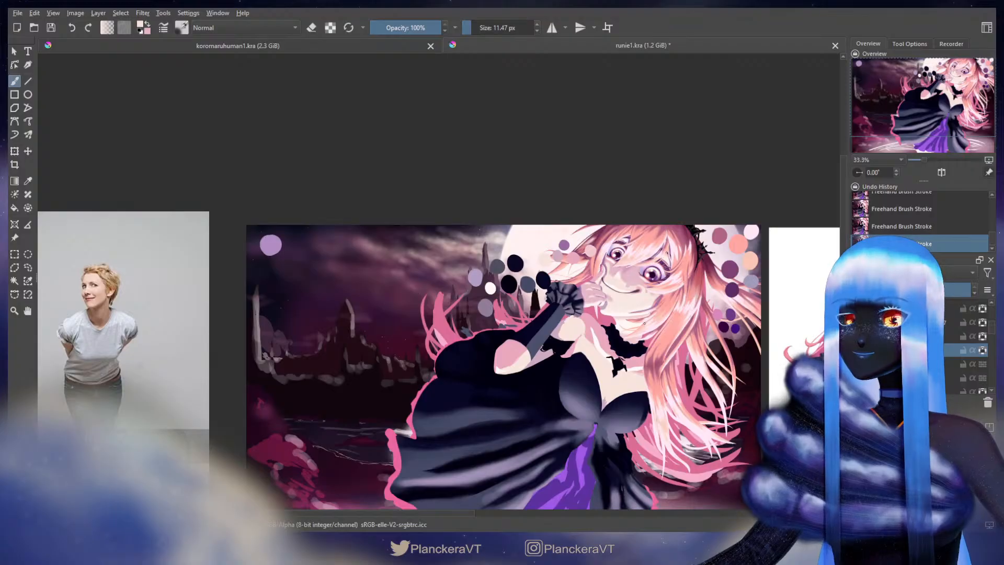
scroll(644, 323, "up", 5)
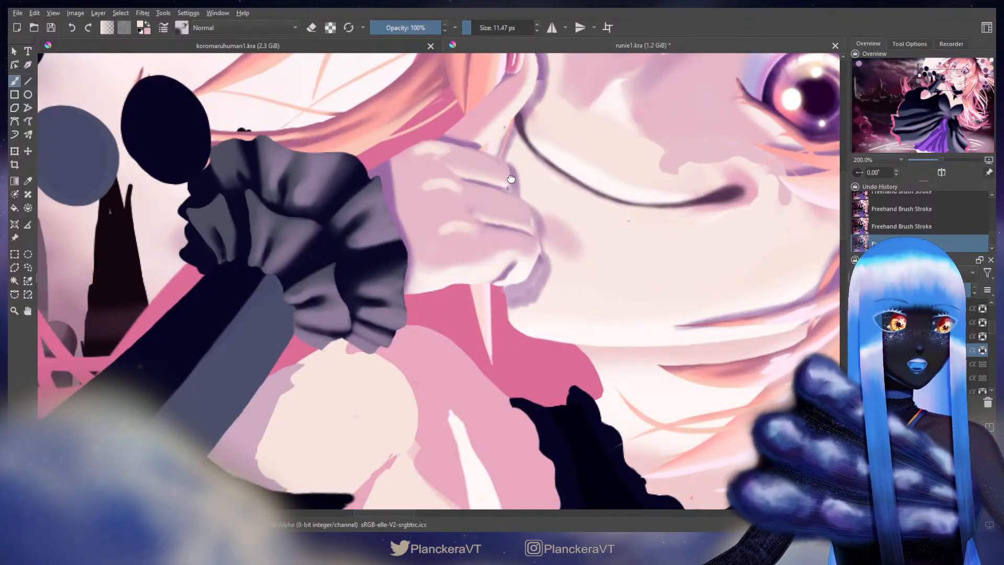
left_click_drag(511, 179, 597, 256)
mouse_move(601, 327)
left_mouse_down()
mouse_move(558, 221)
mouse_move(574, 249)
left_mouse_up()
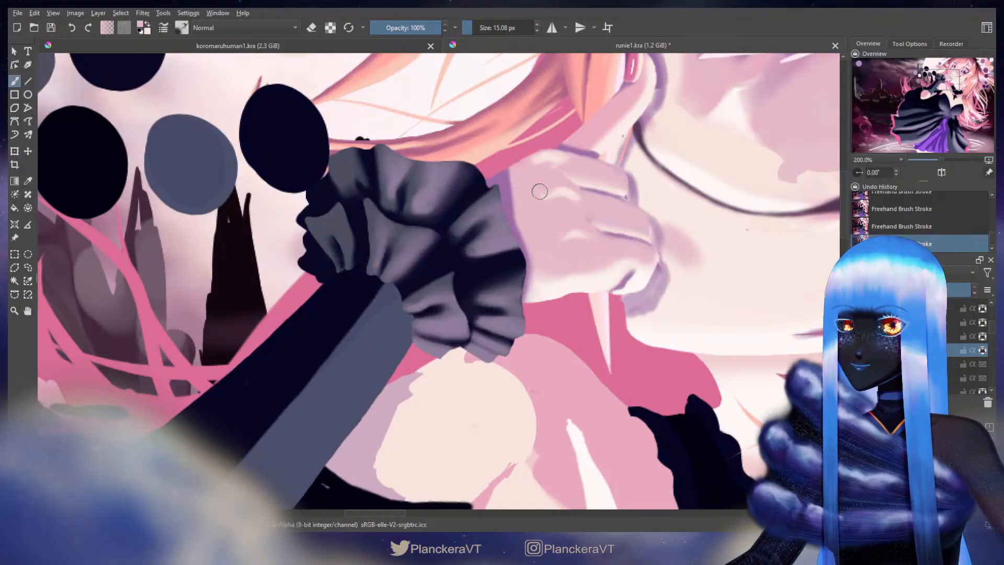
key("bracketleft")
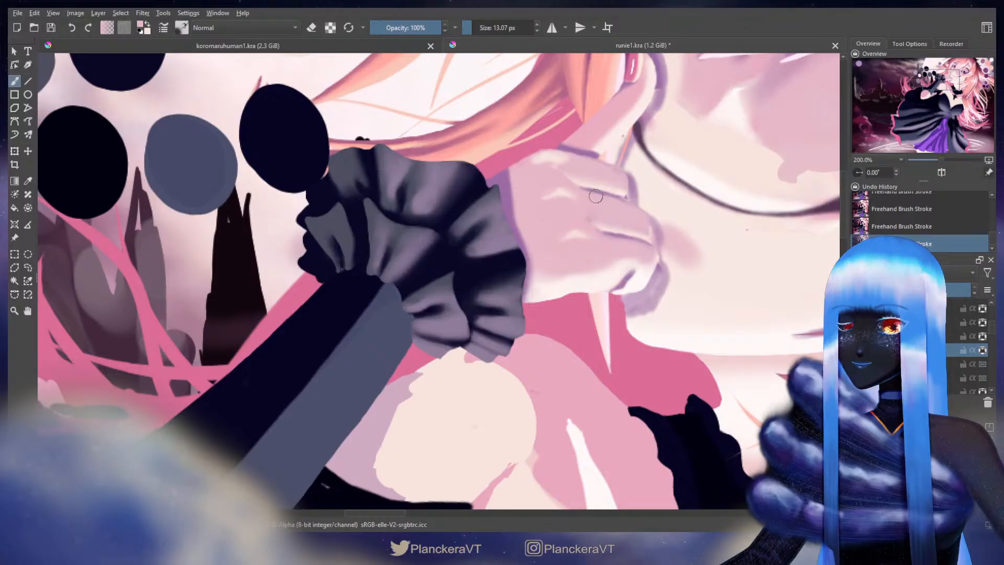
key("bracketleft")
key("bracketleft")
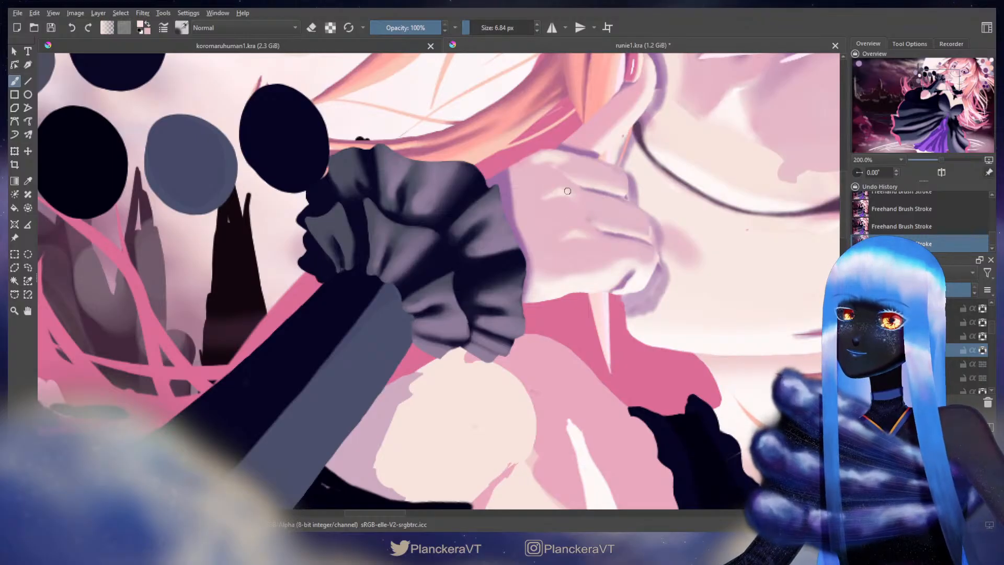
Reshape the highlight on the lower knuckle with small strokes of a brush about 8 to 10 px wide
key("bracketright")
key("bracketright")
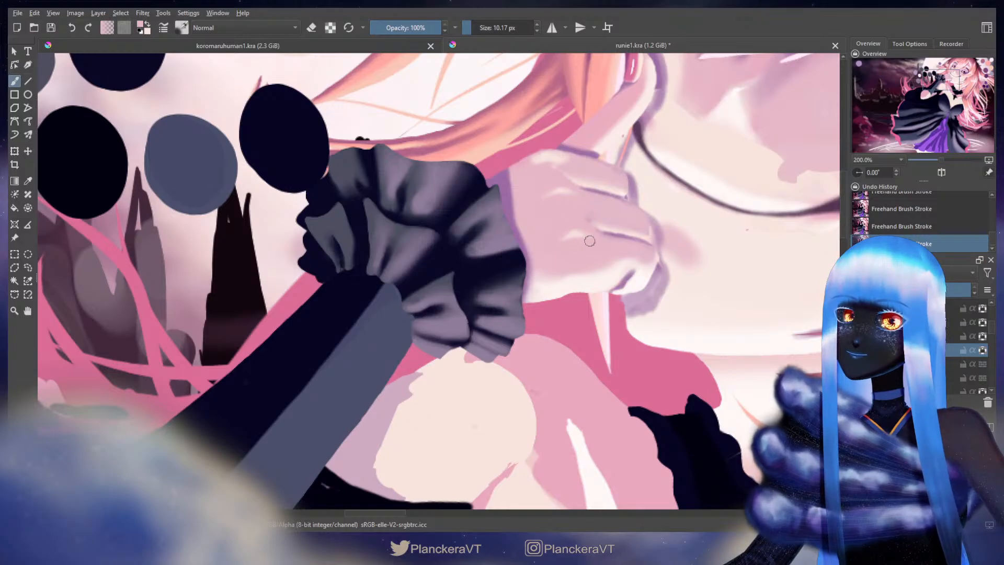
key("bracketleft")
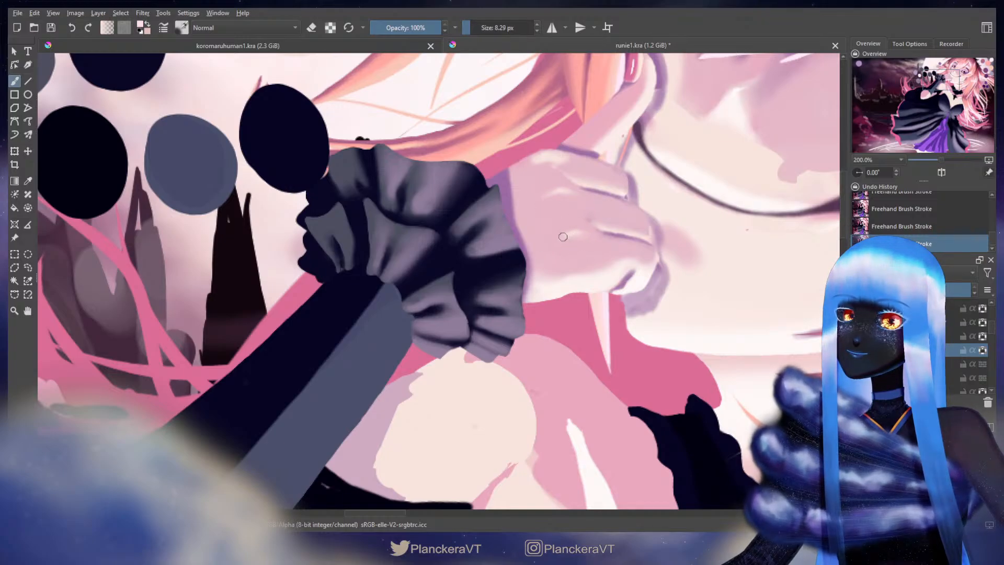
left_click_drag(574, 237, 594, 238)
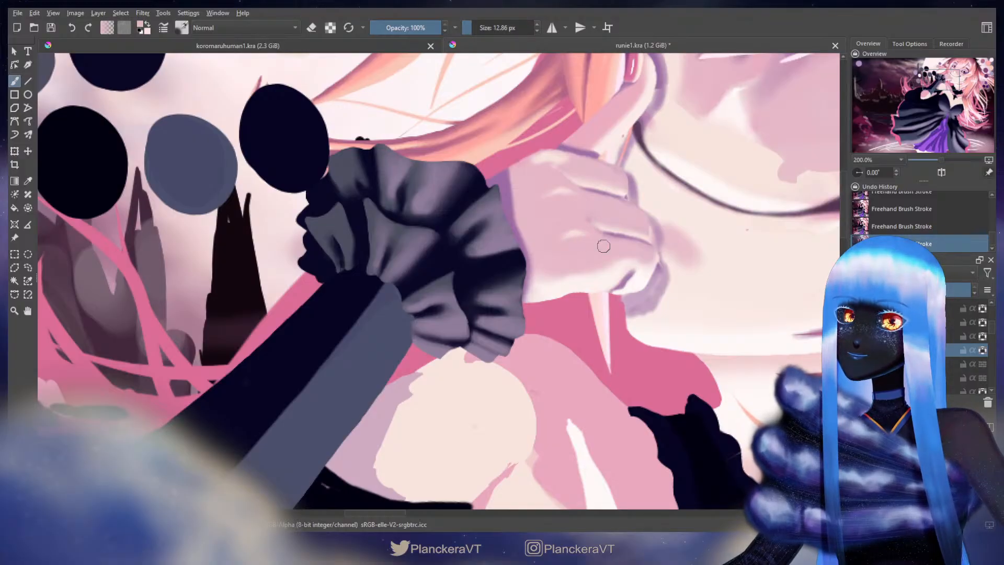
Soften the highlight and edge of the top knuckle near the index finger, varying the brush between 6.56 and 12.86 px
scroll(581, 238, "up", 2)
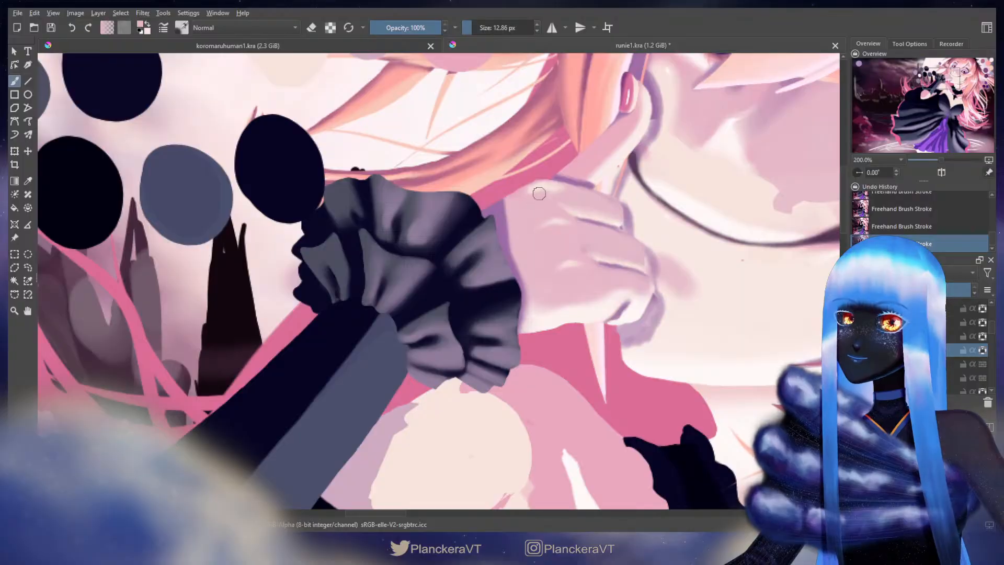
left_click_drag(539, 191, 531, 189)
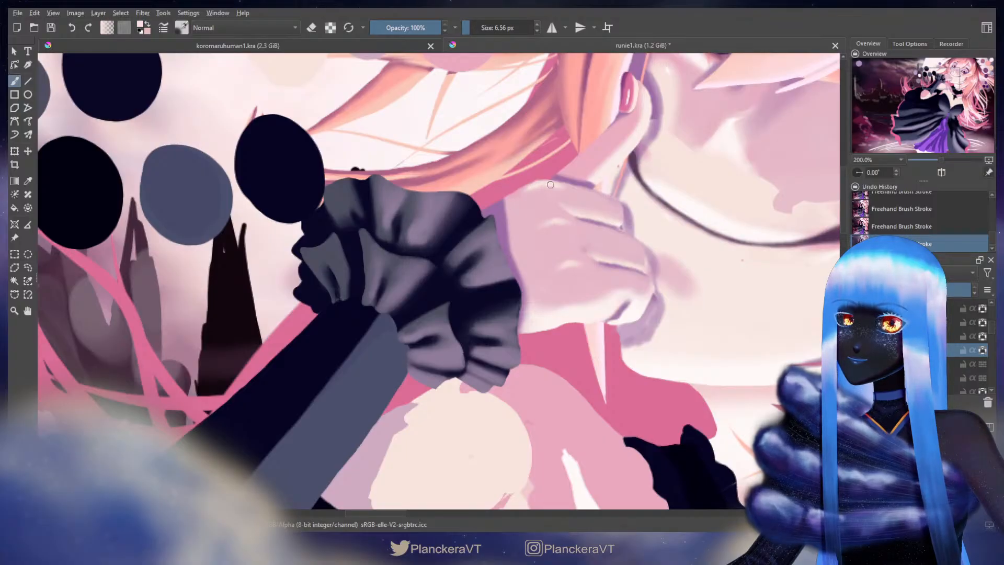
key("bracketright")
key("bracketright")
key("bracketright")
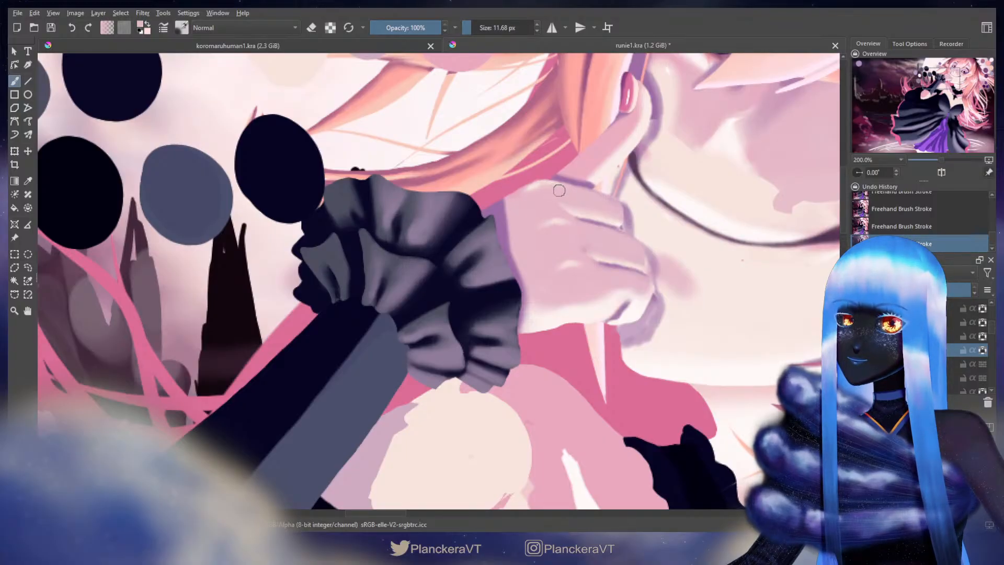
key("e")
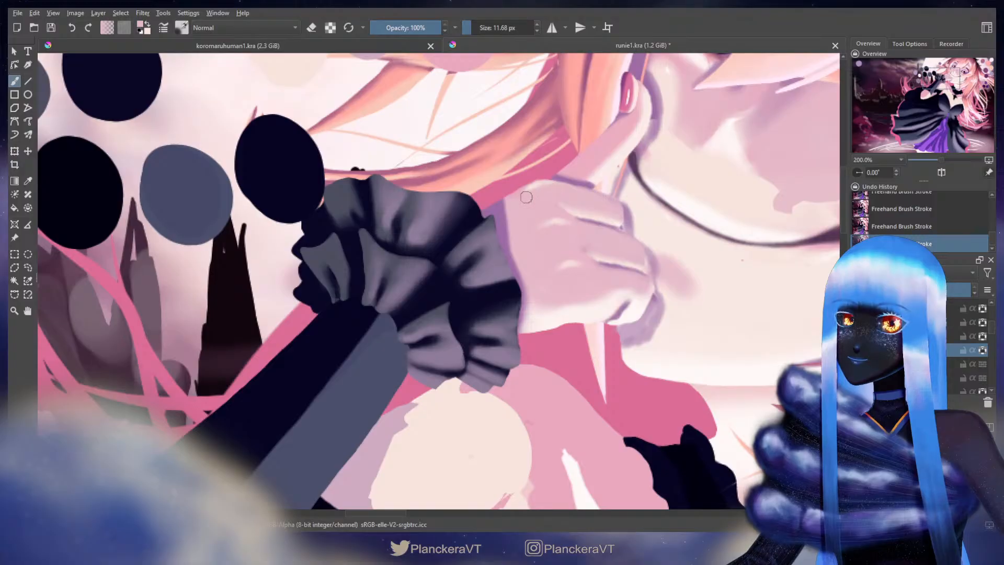
Clean up the upper outline of the back of the hand near the cuff, alternating eraser and brush down to 6.28 px
left_click_drag(527, 172, 531, 180)
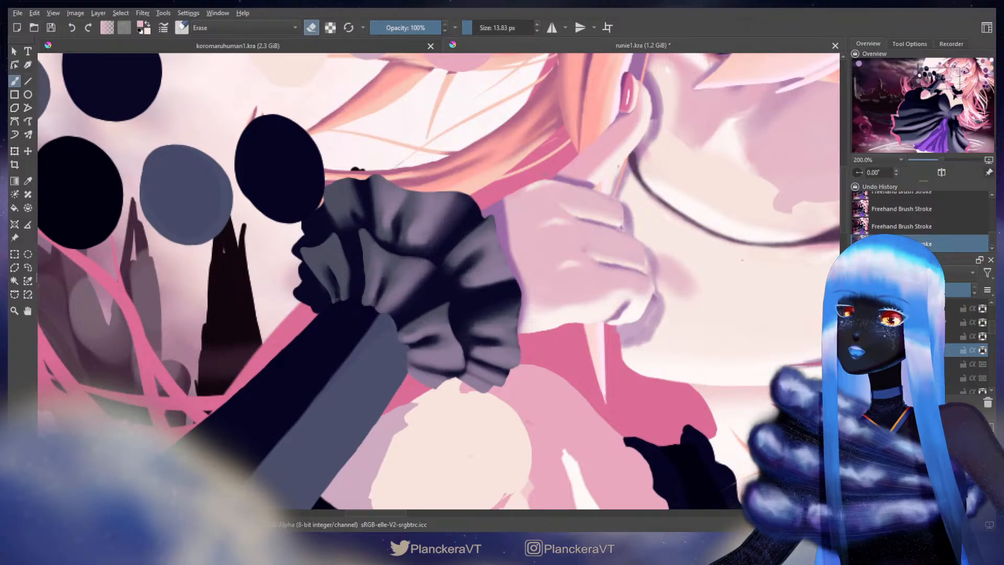
key("e")
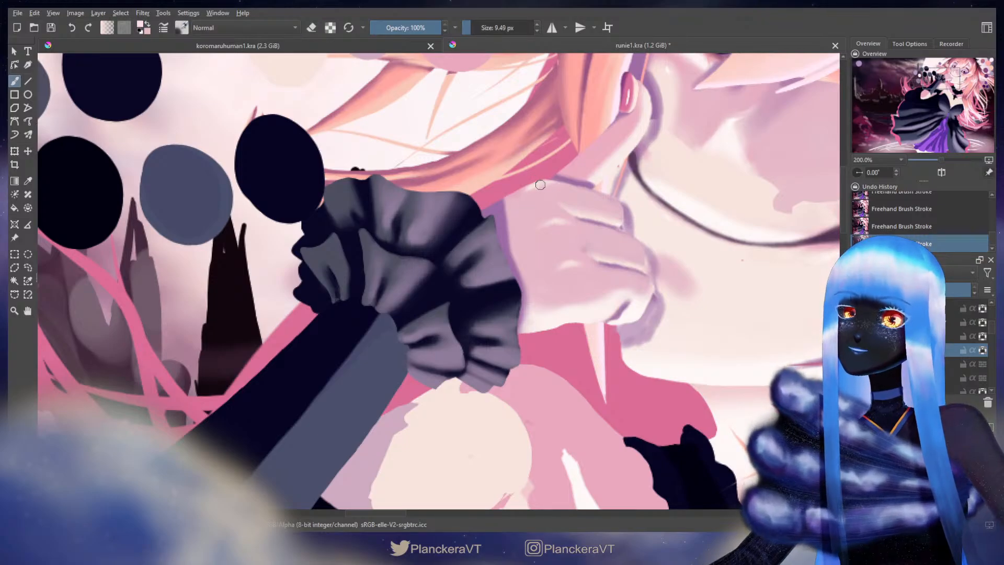
left_click_drag(538, 186, 530, 189)
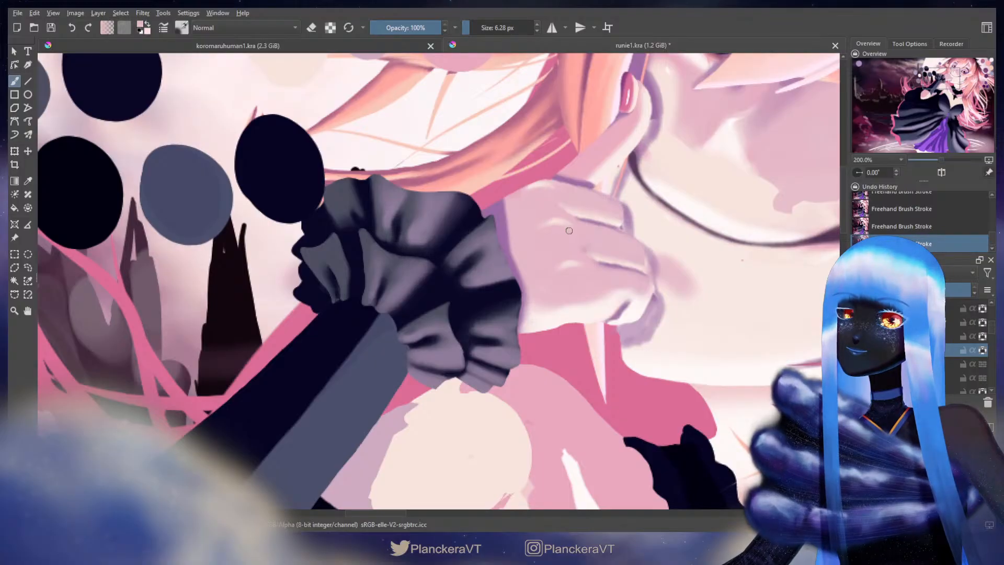
left_click_drag(560, 226, 538, 271)
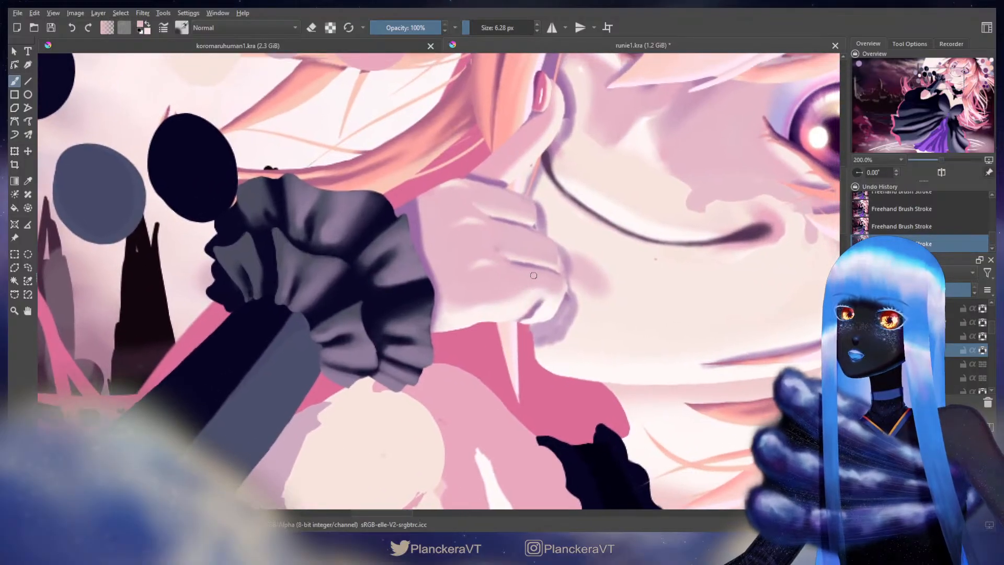
Sample the purple at the wrist edge and draw a thin dark crease beneath the top curled finger with a 3.26 px brush
scroll(595, 248, "down", 5)
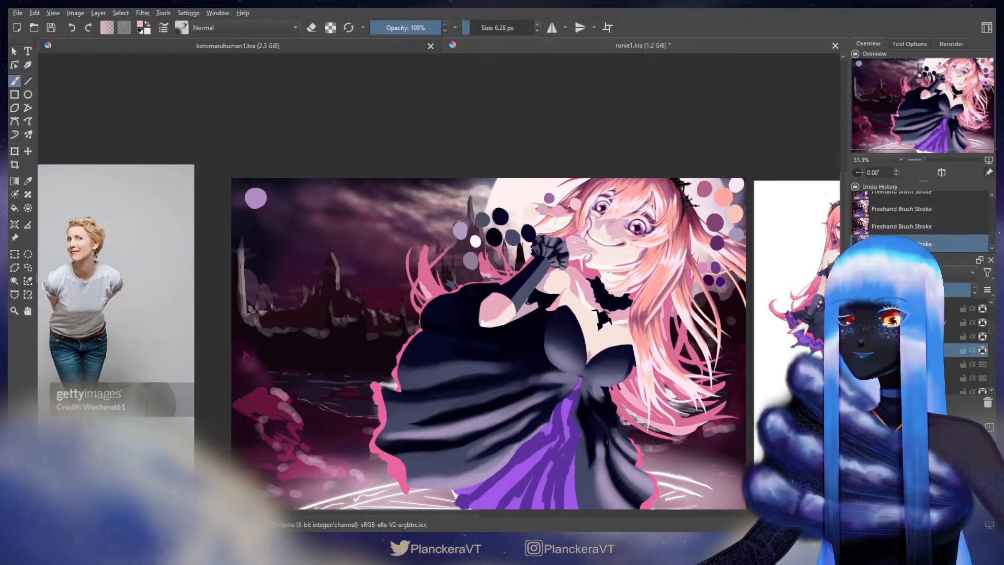
scroll(608, 274, "down", 2)
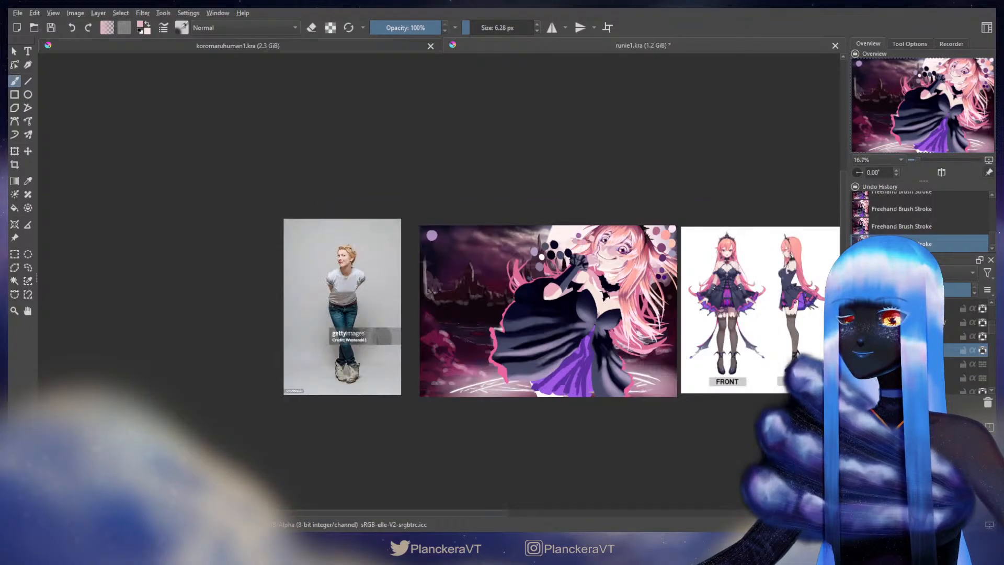
scroll(578, 258, "up", 7)
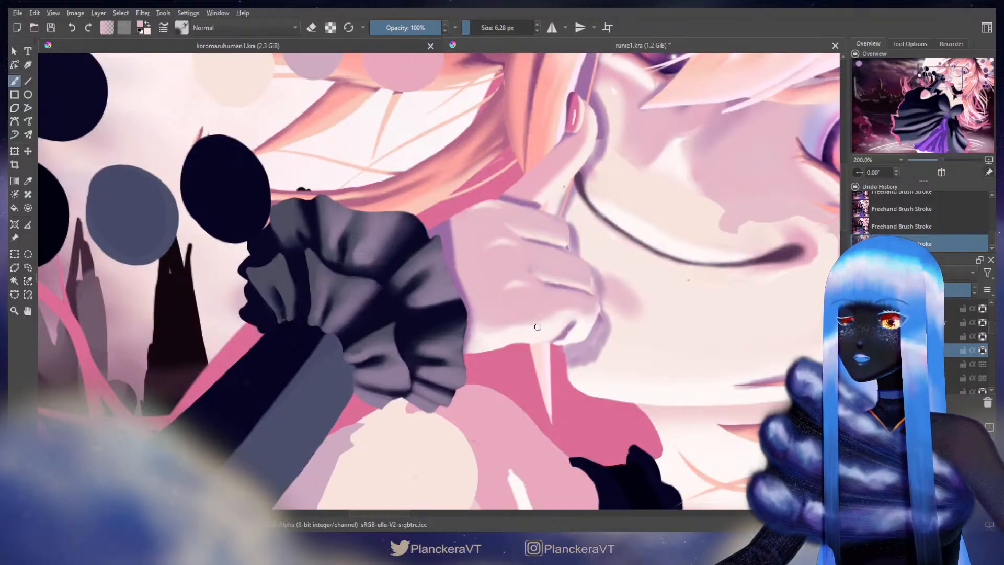
left_click(445, 232, "ctrl")
left_click_drag(551, 259, 505, 269)
left_click_drag(484, 247, 483, 247)
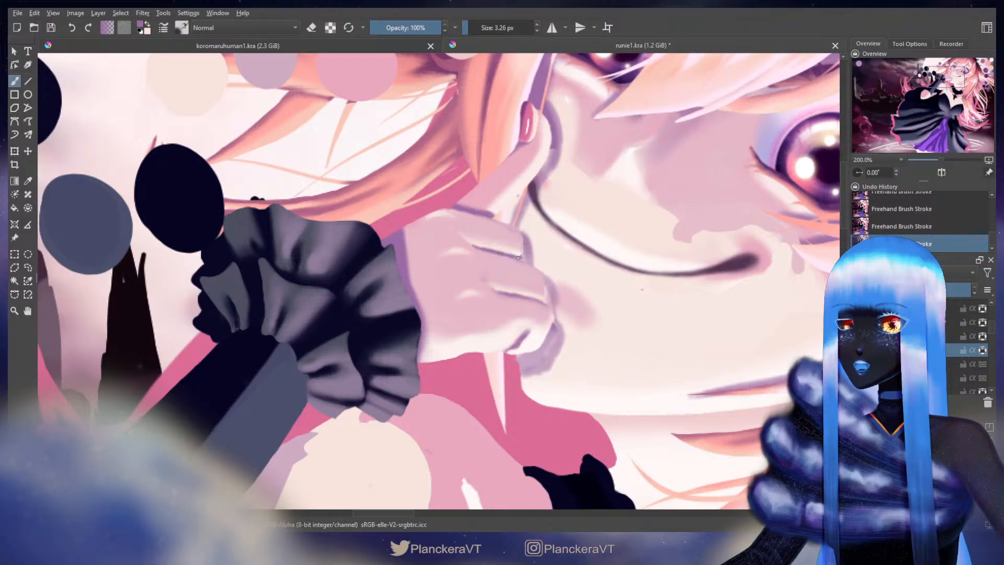
left_click_drag(516, 254, 613, 384)
left_click_drag(309, 212, 208, 119)
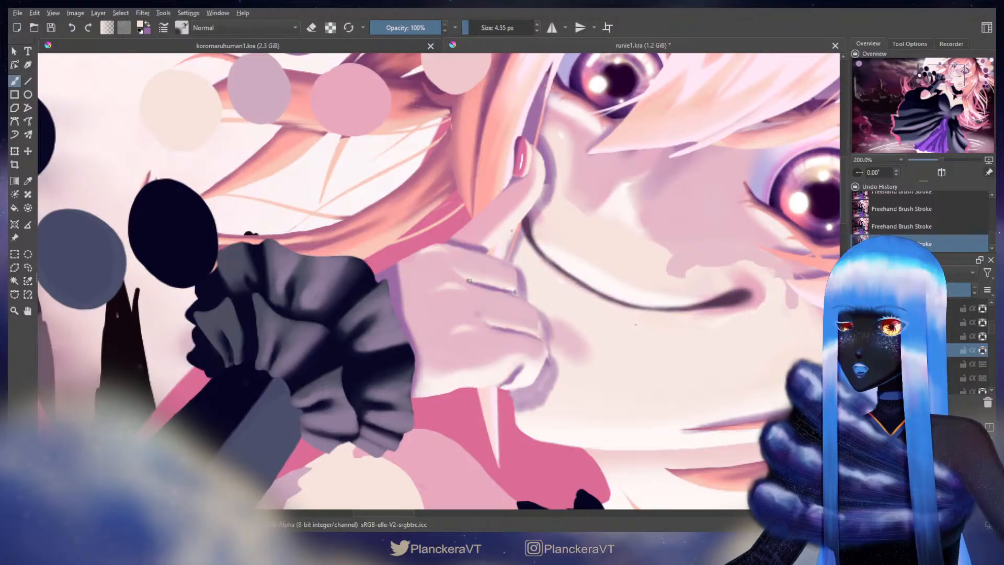
Refine the crease and highlight between the top and middle curled fingers, alternating light and purple tones with a brush between 2.08 and 6.71 px
key("bracketright")
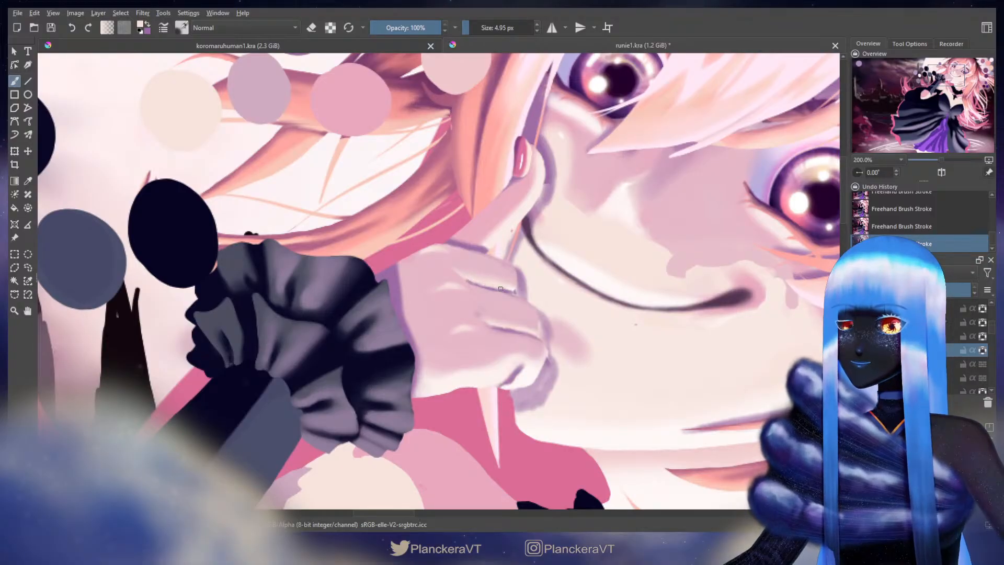
left_click(483, 287, "ctrl")
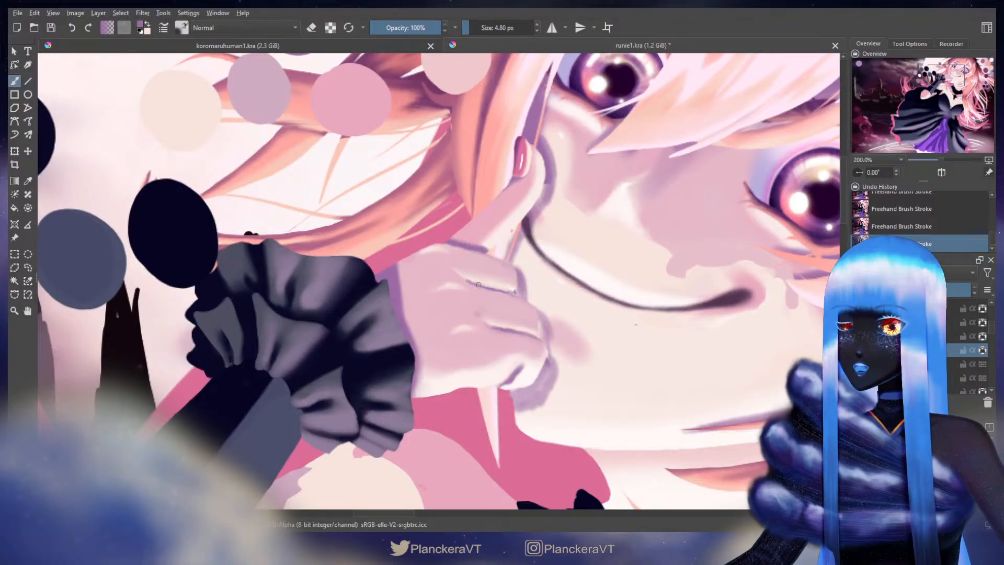
key("bracketleft")
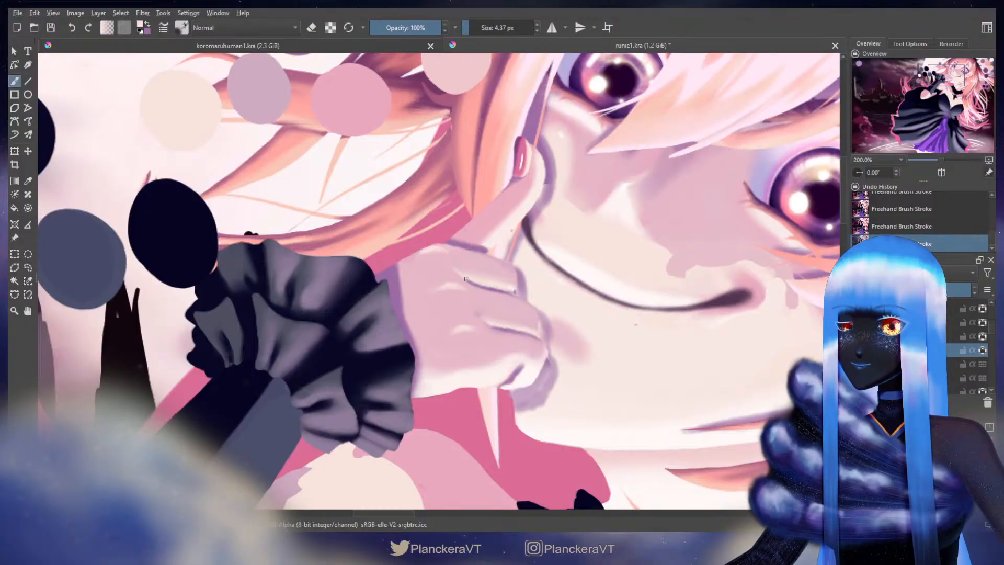
key("x")
key("x")
key("x")
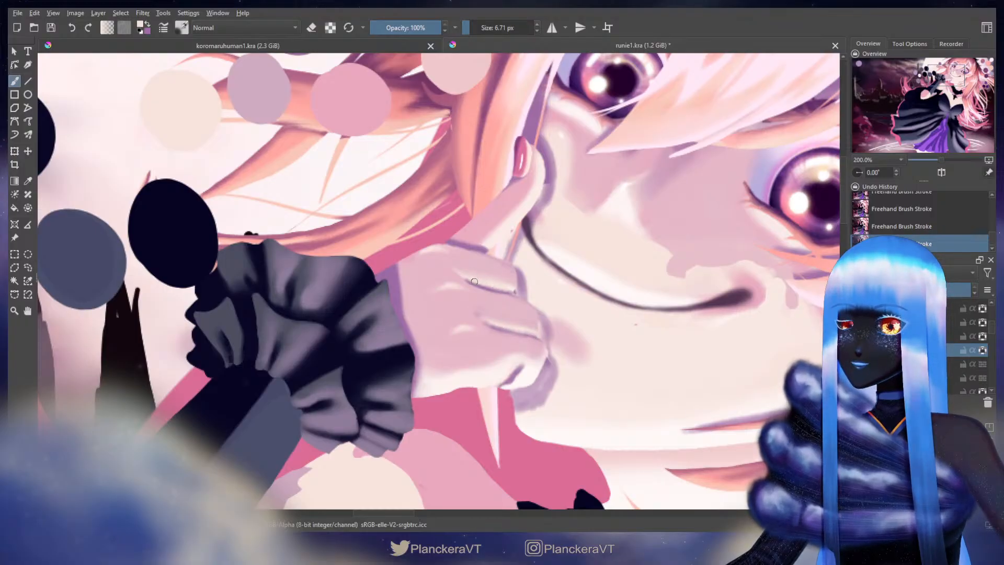
left_click_drag(491, 285, 486, 285, "shift")
key("x")
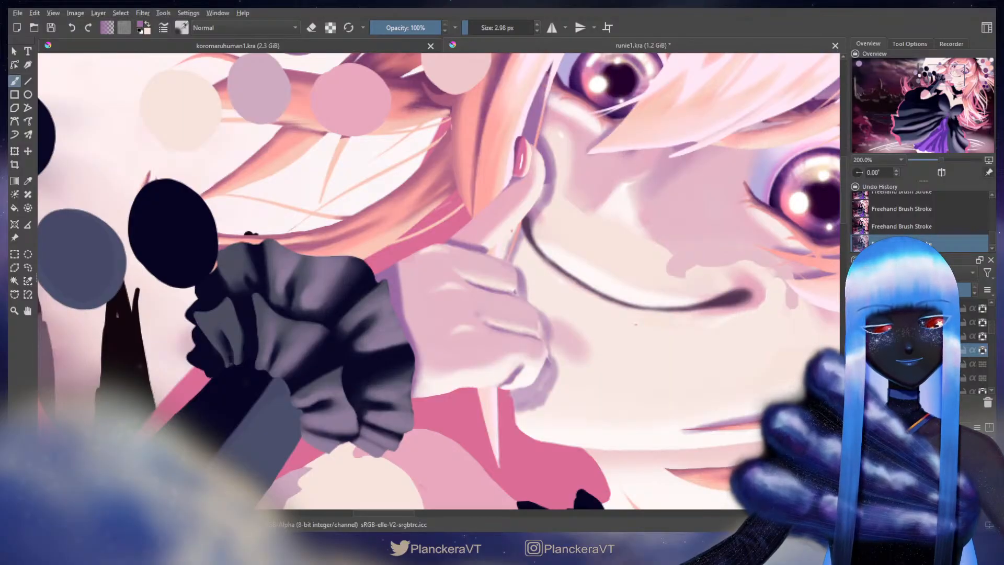
Switch to the previous brush preset at 8.17 px to soften the shading along the top finger's crease, then restore the painting brush
key("slash")
mouse_move(468, 268)
left_mouse_down()
mouse_move(455, 267)
mouse_move(500, 290)
left_mouse_up()
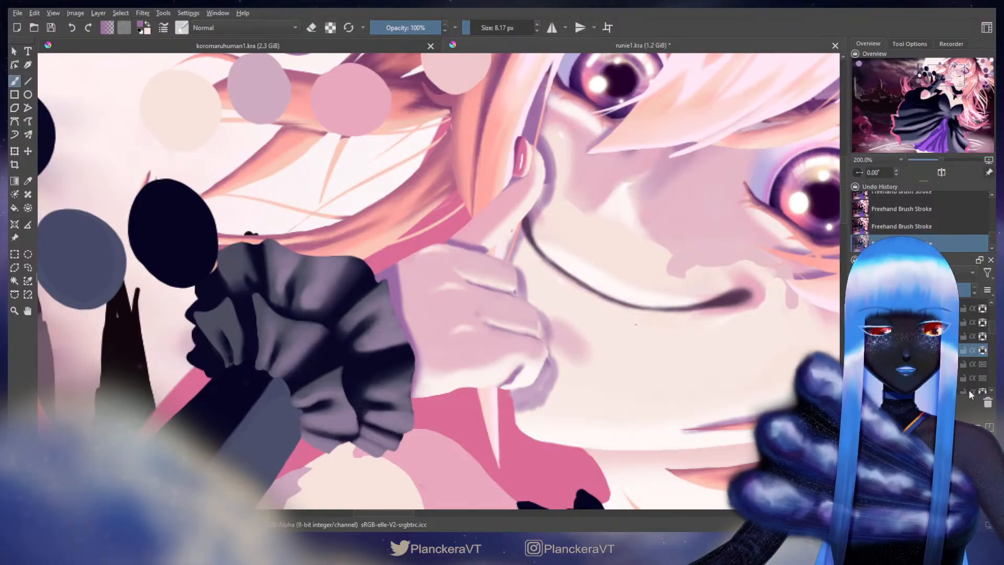
key("slash")
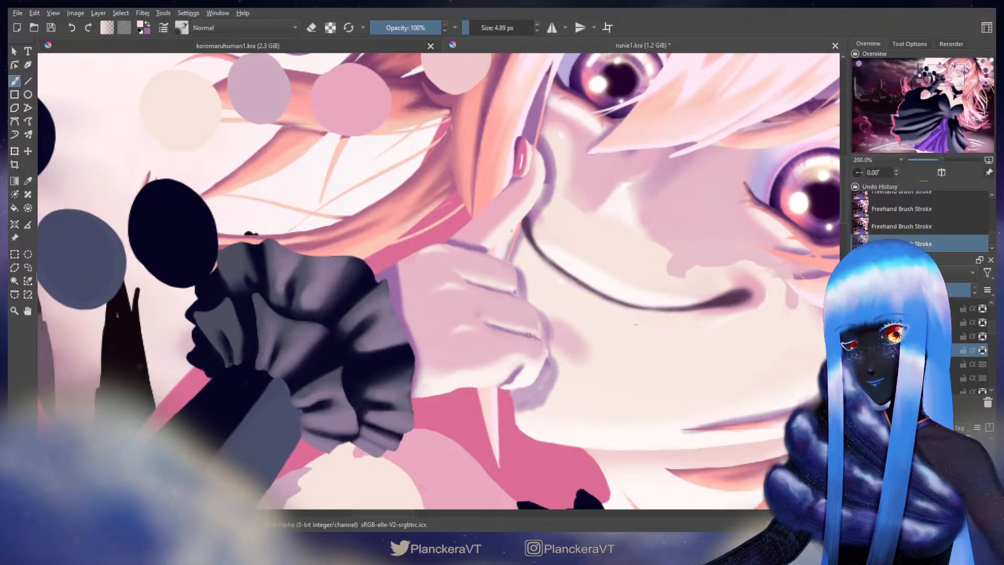
Sharpen the shadow and highlight at the tips of the lower curled fingers, alternating purple and white with a 3.28 to 5.94 px brush
left_click_drag(488, 290, 536, 172)
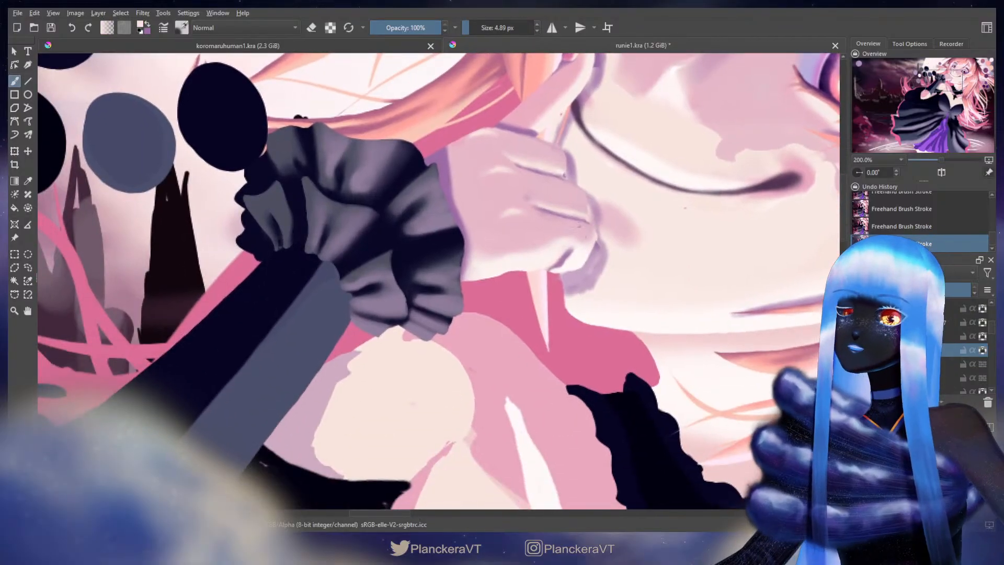
key("bracketleft")
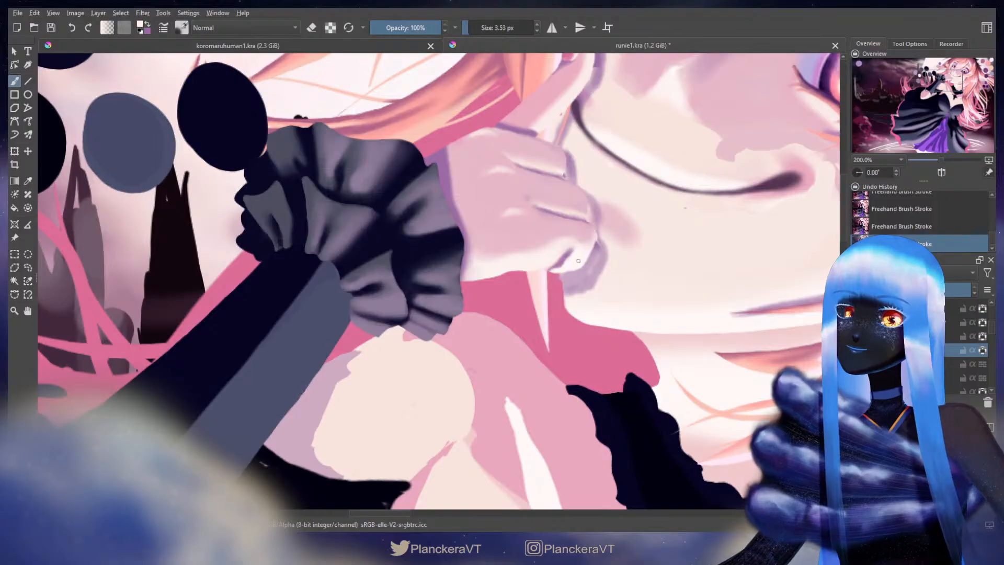
key("x")
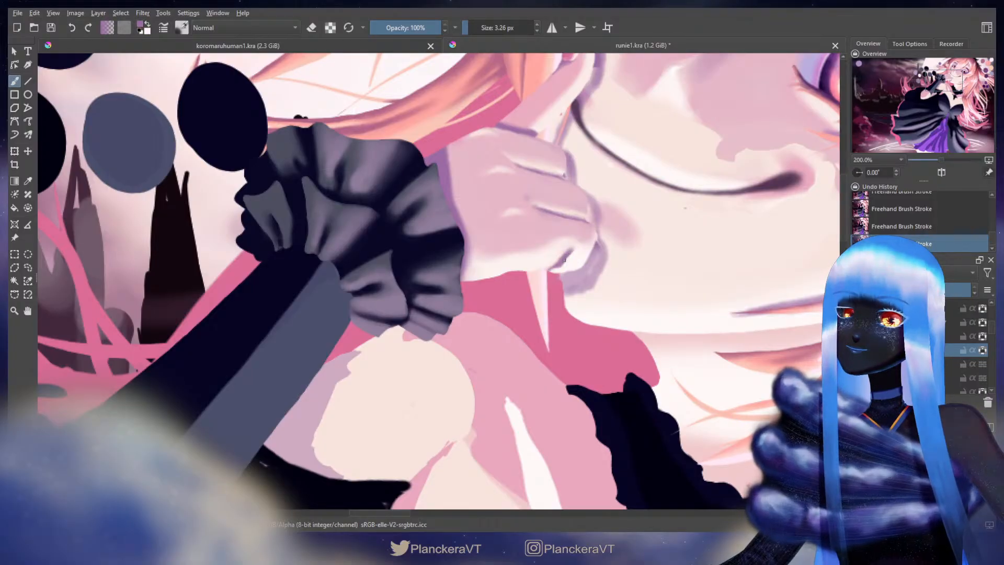
key("x")
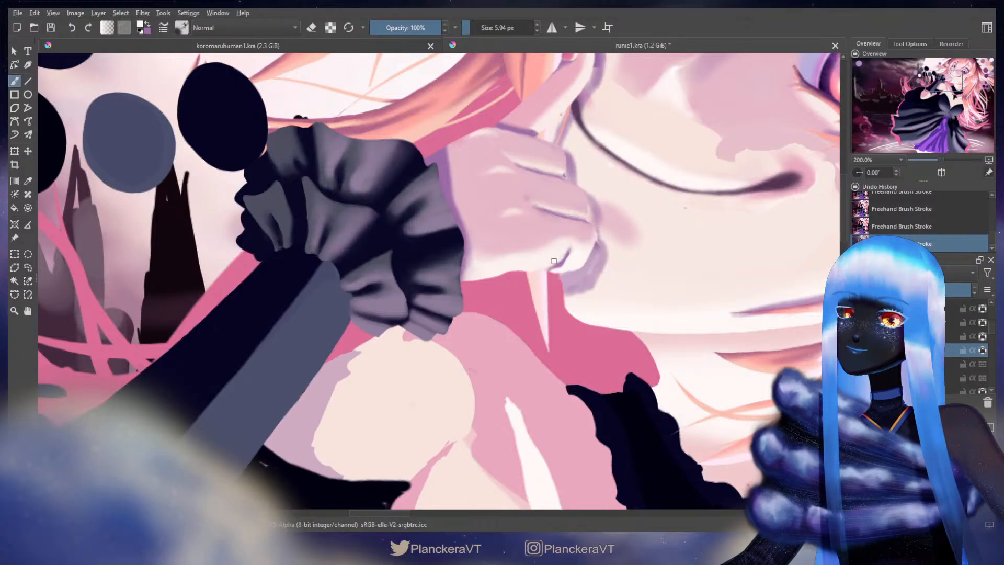
key("x")
key("bracketleft")
Outline the hand and part of the ruffled cuff with a freehand selection
scroll(566, 255, "down", 5)
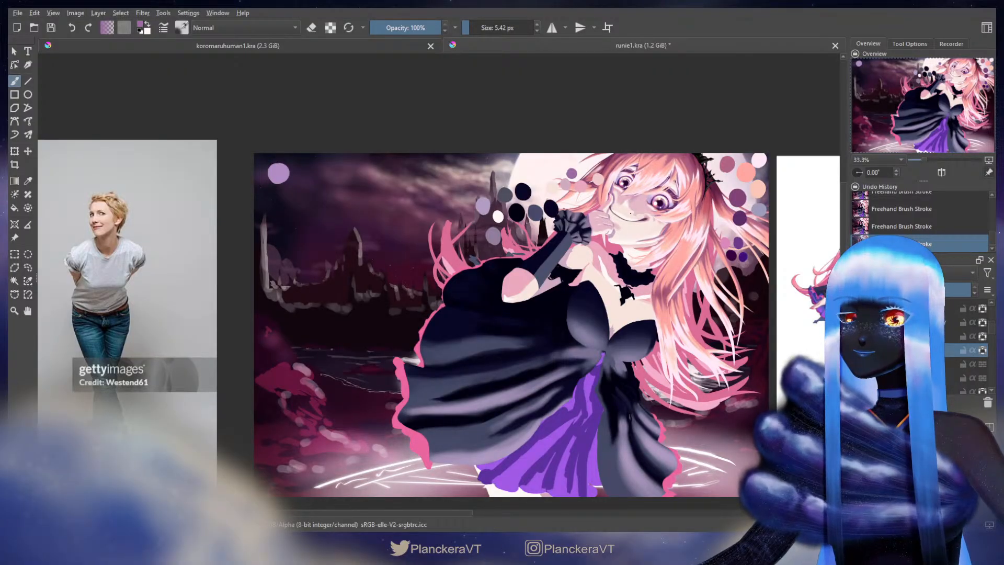
scroll(631, 213, "up", 3)
left_click_drag(634, 254, 630, 285)
scroll(631, 286, "up", 1)
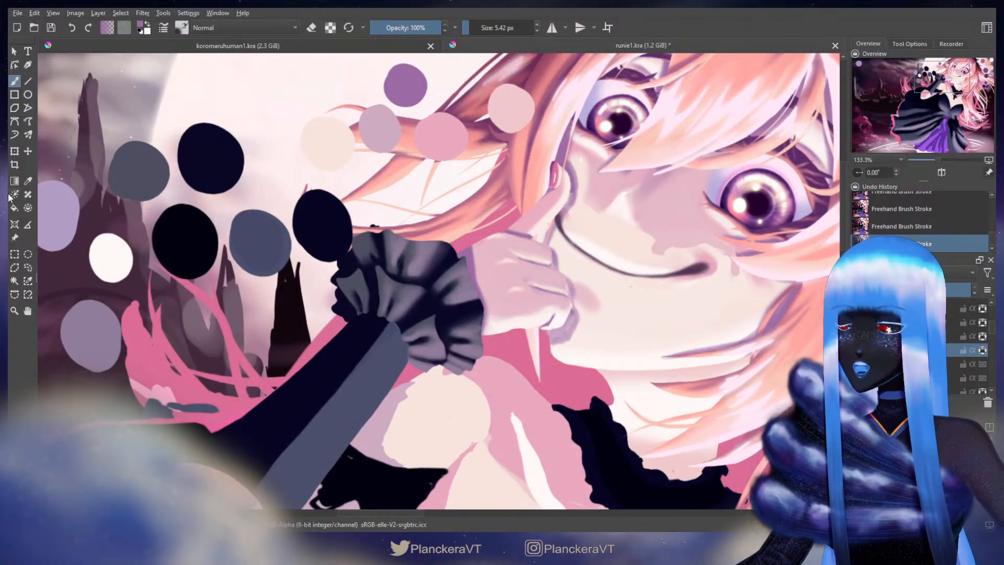
left_click(28, 268)
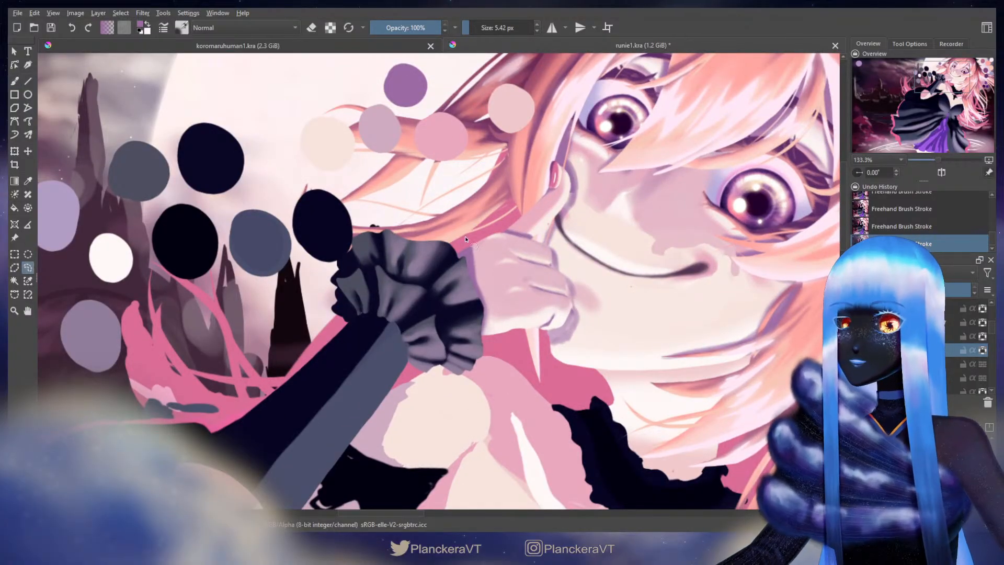
left_click_drag(444, 249, 467, 240)
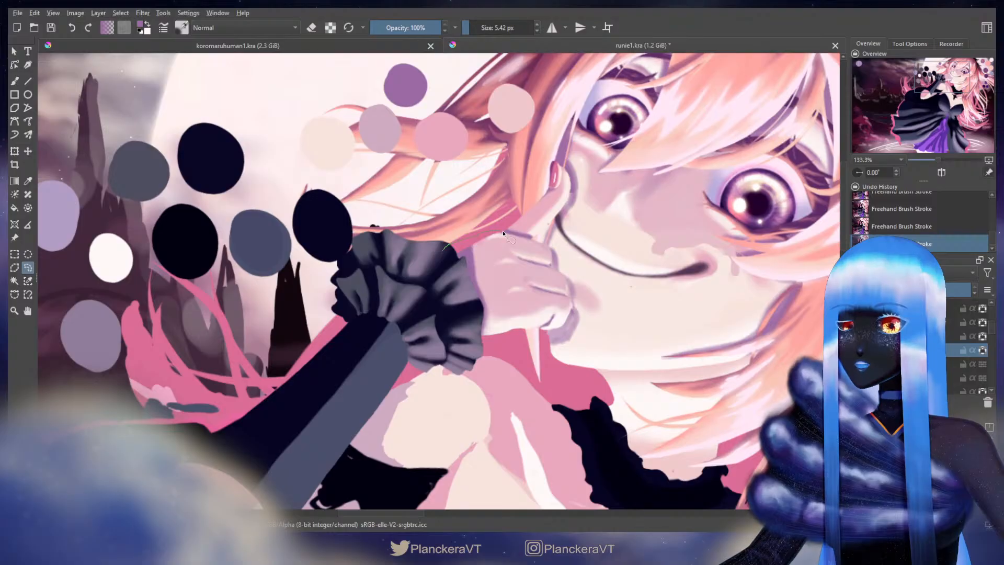
mouse_move(568, 246)
left_mouse_down()
mouse_move(577, 401)
mouse_move(459, 361)
mouse_move(434, 251)
left_mouse_up()
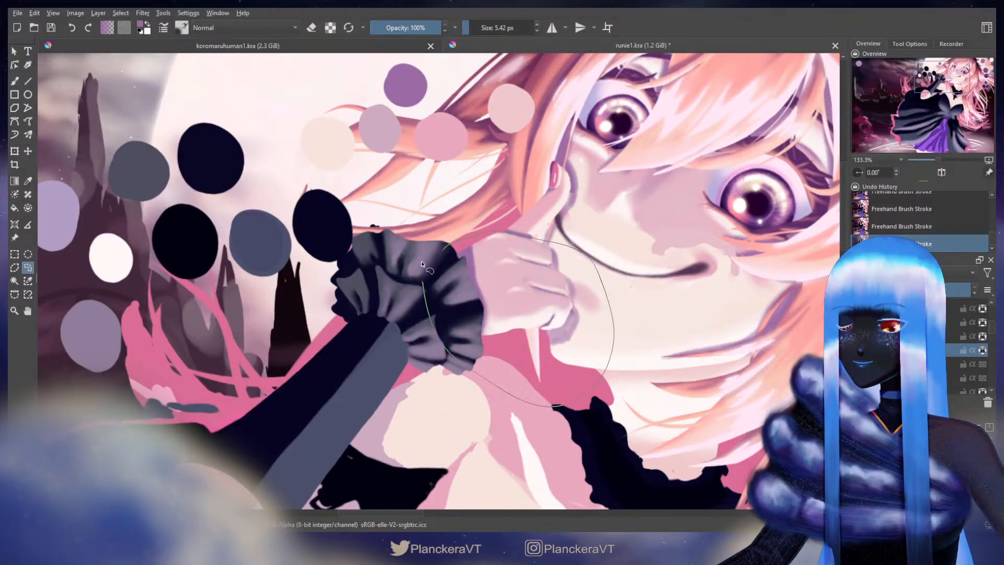
Transform the selected hand, making it slightly shorter and wider and adjusting its position, and return to the brush
key("ctrl+t")
left_click_drag(518, 406, 517, 378)
left_click_drag(615, 379, 625, 397)
left_click_drag(555, 291, 539, 283)
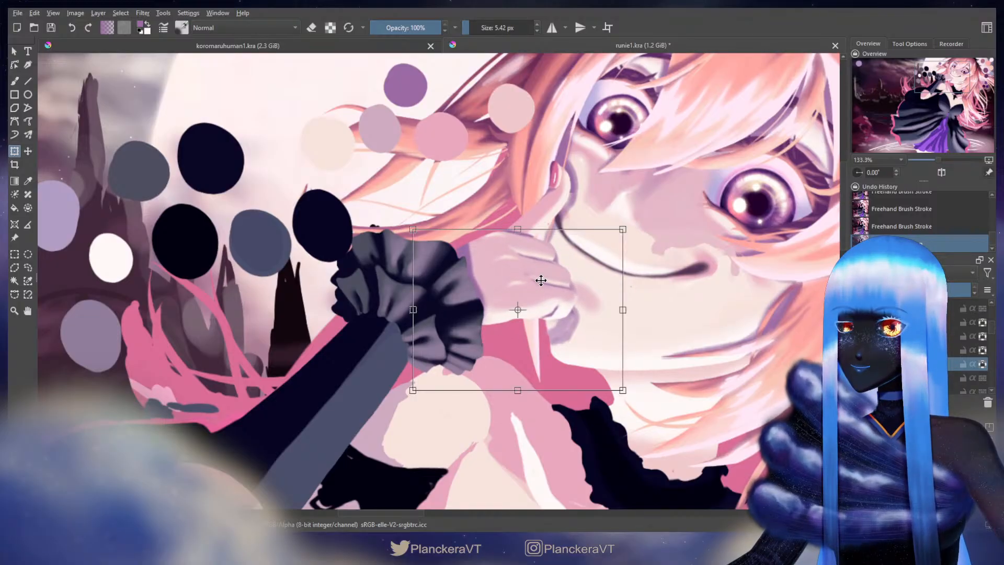
key("Return")
key("b")
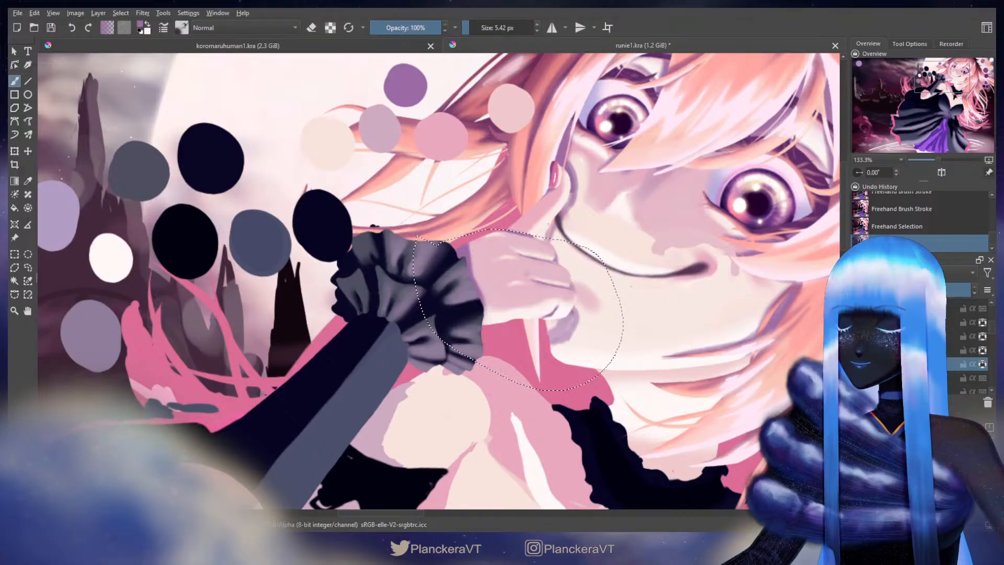
Compare the hand before and after the transform in the undo history, and revert to the last brush stroke before the selection
key("minus")
key("minus")
key("minus")
key("minus")
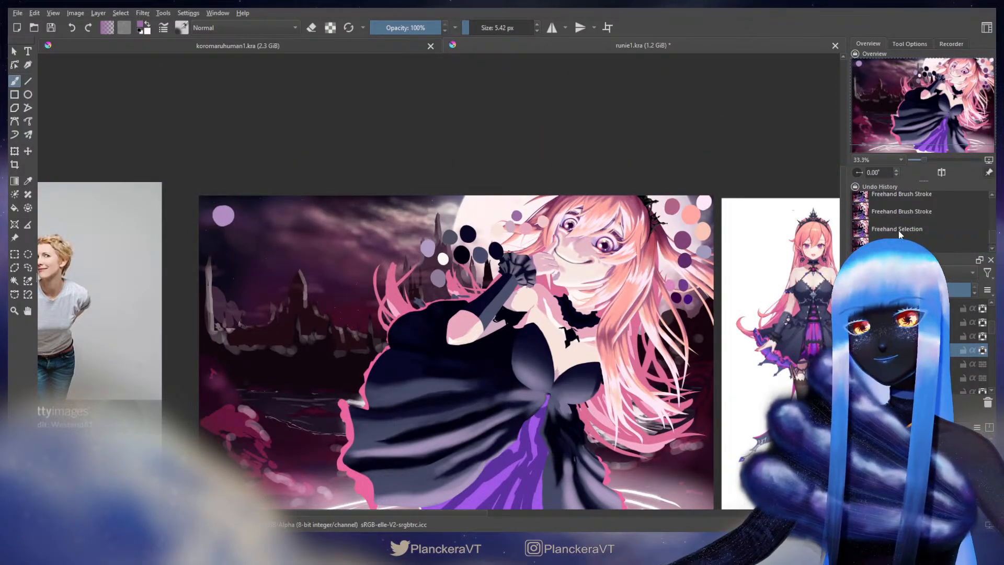
left_click(898, 212)
left_click(899, 245)
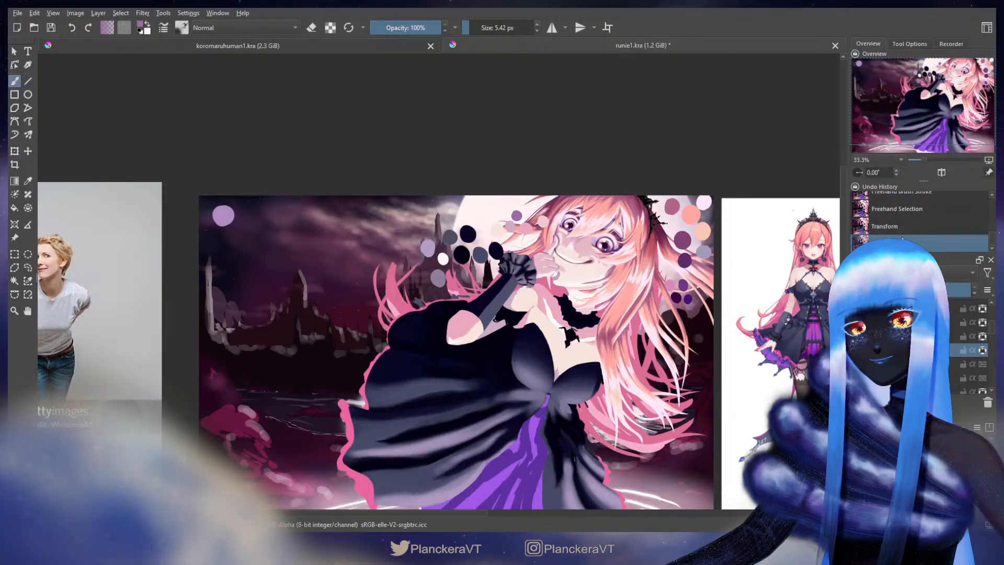
left_click(903, 229)
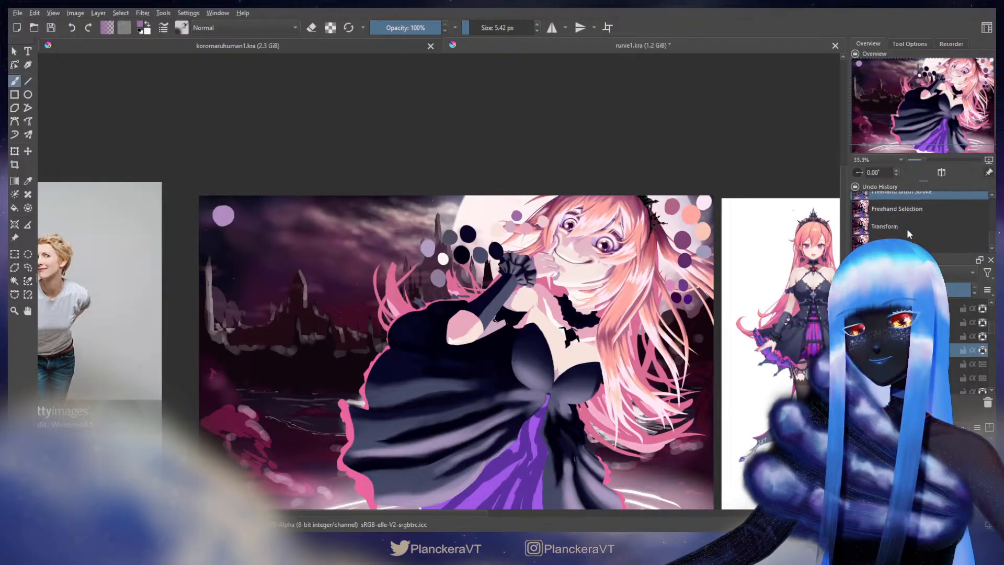
left_click(908, 243)
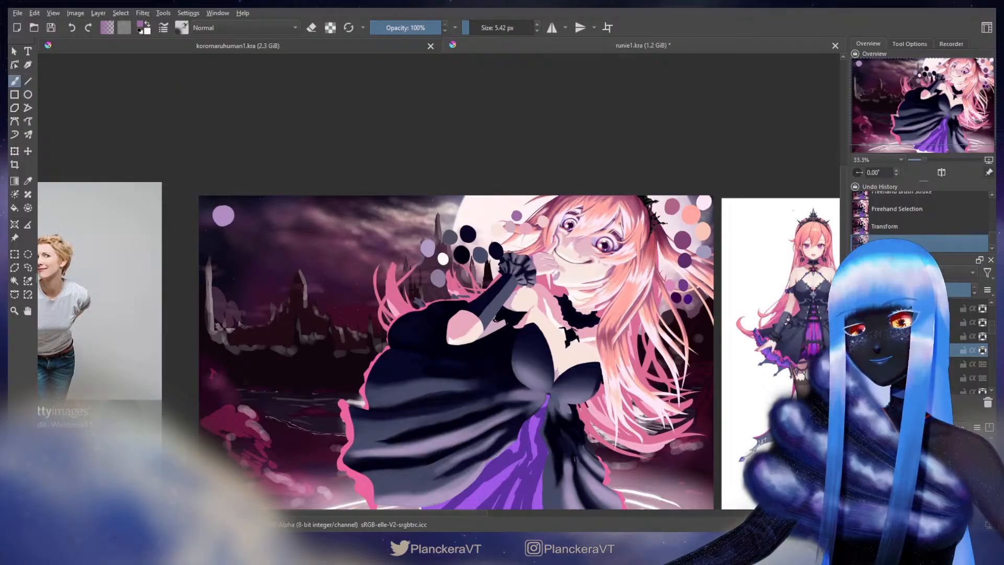
left_click(906, 213)
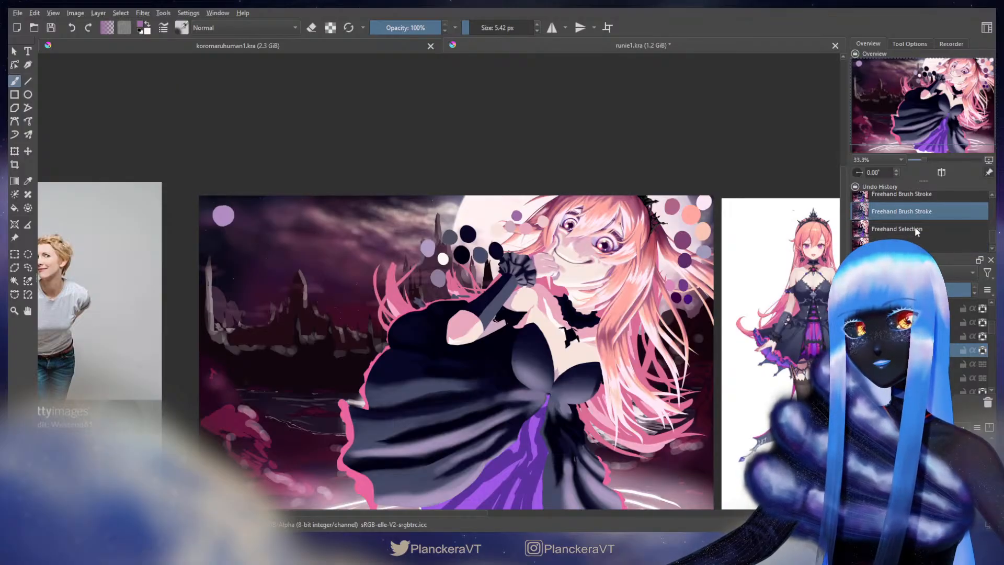
scroll(915, 227, "down", 1)
left_click(915, 242)
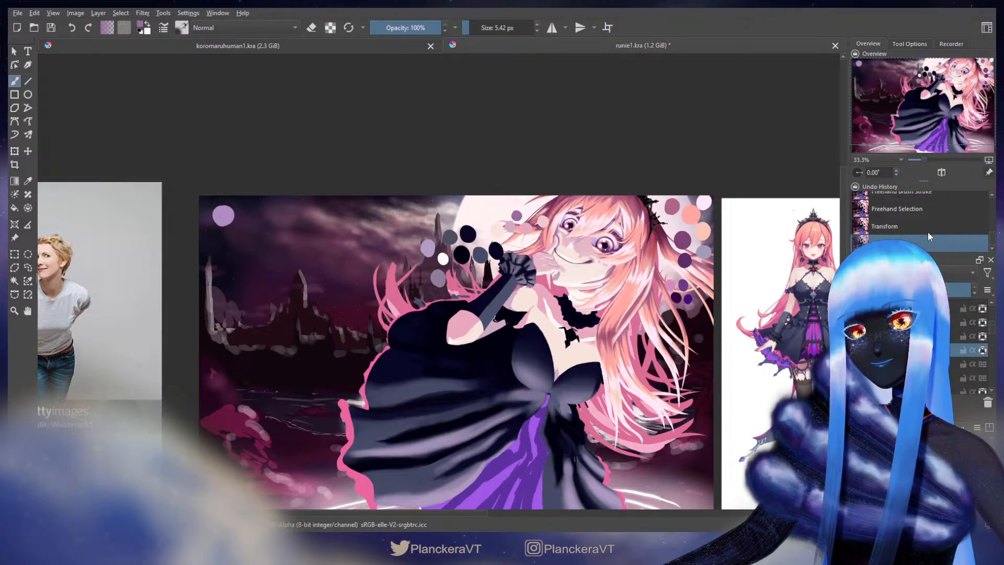
scroll(928, 231, "up", 1)
scroll(928, 231, "up", 1)
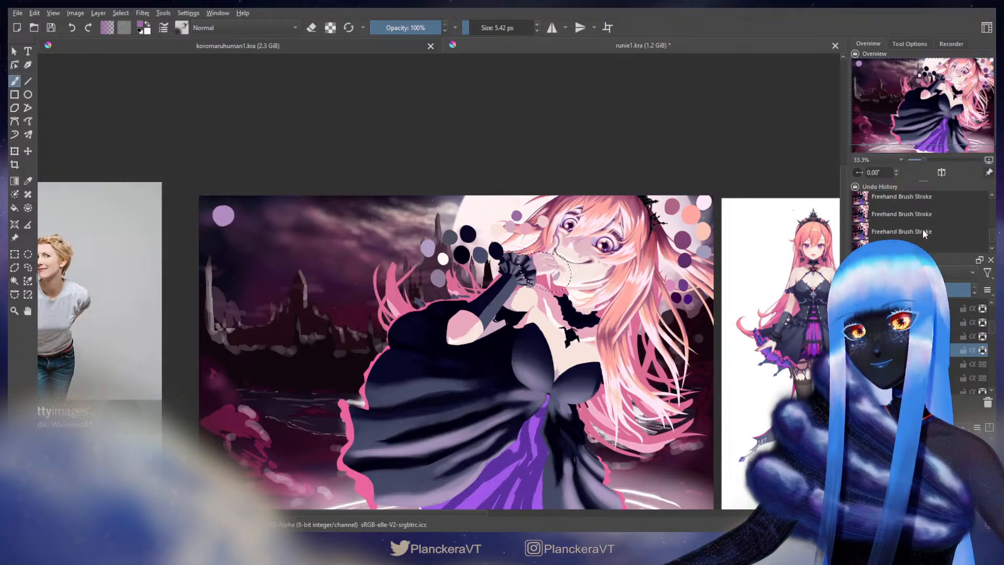
left_click(922, 231)
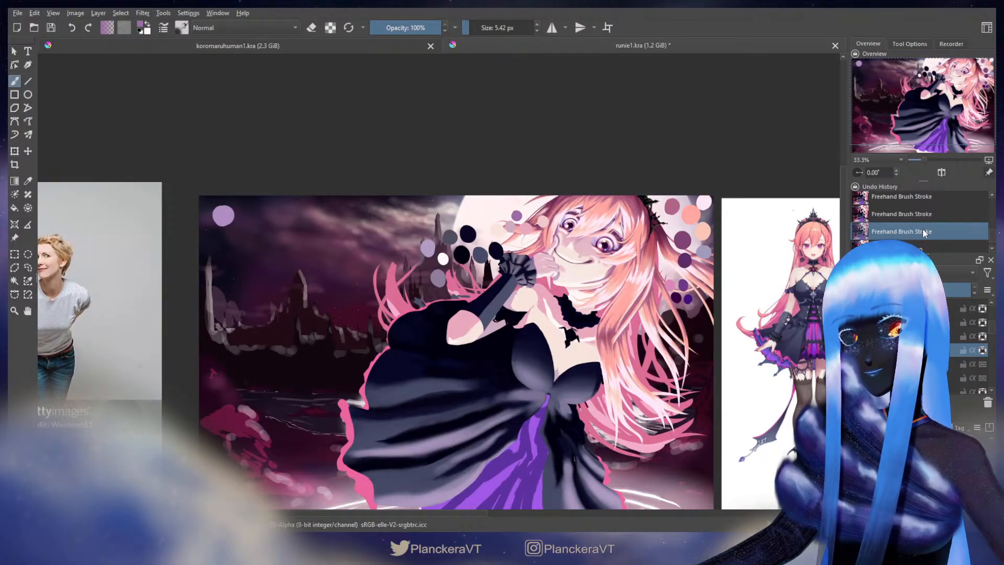
Outline the curled fingers of the hand with a freehand selection and move them slightly upward
scroll(925, 233, "down", 1)
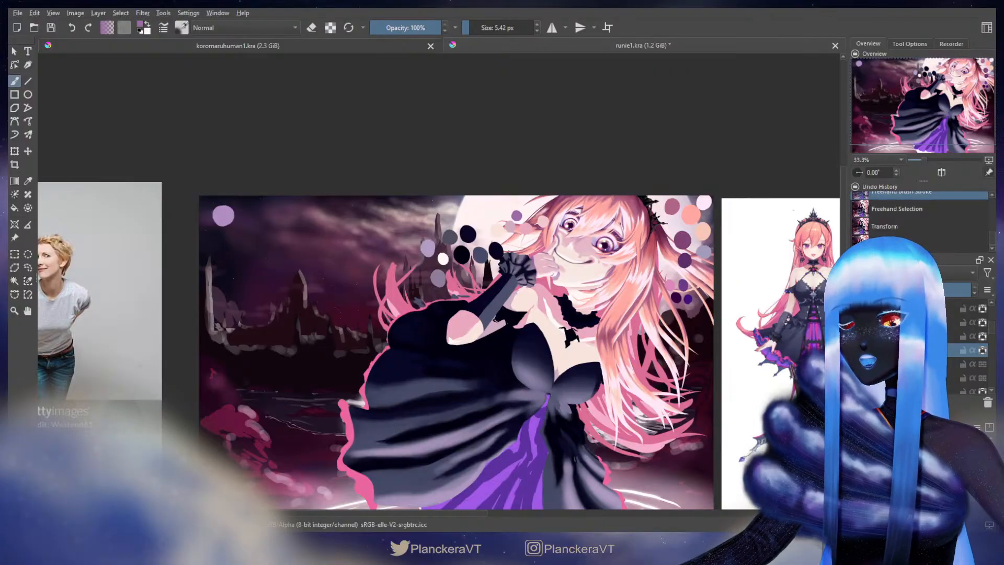
scroll(595, 267, "up", 4)
scroll(511, 287, "up", 2)
left_click(28, 267)
left_click_drag(437, 219, 630, 243)
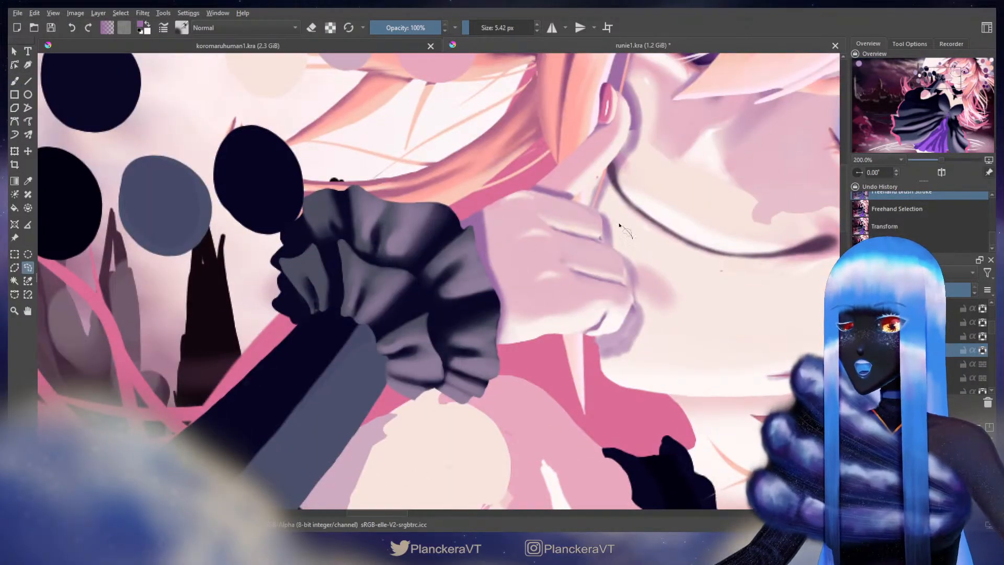
mouse_move(532, 209)
left_mouse_down()
mouse_move(461, 247)
mouse_move(426, 298)
mouse_move(457, 382)
mouse_move(626, 401)
mouse_move(682, 301)
mouse_move(628, 234)
mouse_move(609, 226)
mouse_move(509, 216)
mouse_move(467, 236)
mouse_move(410, 332)
mouse_move(596, 409)
mouse_move(634, 238)
left_mouse_up()
key("ctrl+z")
key("t")
left_click_drag(589, 269, 564, 260)
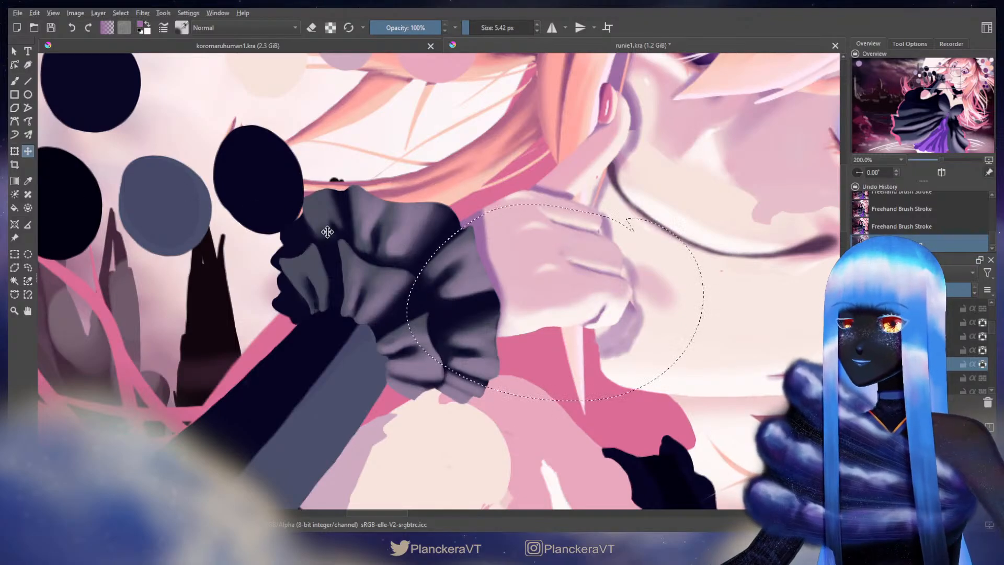
Outline the curled fingers below the first one with a freehand selection and nudge them slightly up
left_click(27, 267)
mouse_move(656, 268)
left_mouse_down()
mouse_move(470, 236)
mouse_move(414, 291)
mouse_move(601, 421)
mouse_move(670, 269)
left_mouse_up()
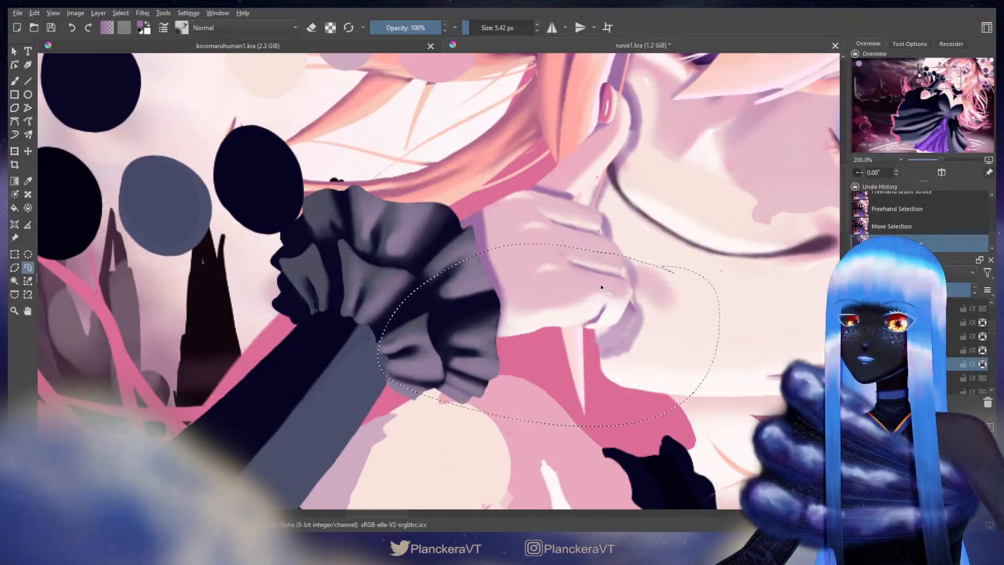
key("t")
left_click_drag(597, 287, 596, 283)
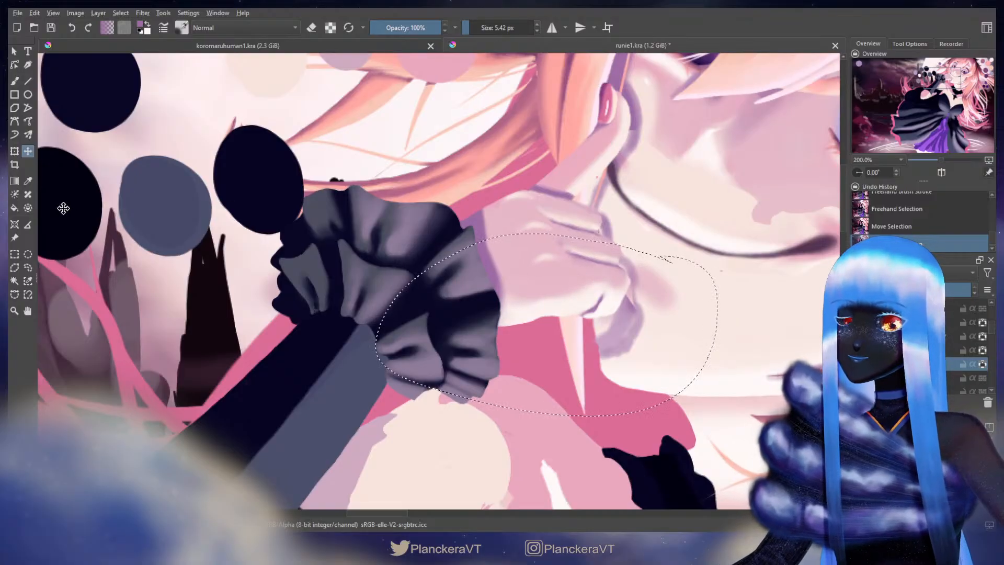
Outline the lowest curled fingers, nudge them closer to the fingers above, and clear the selection
left_click(27, 267)
mouse_move(676, 339)
left_mouse_down()
mouse_move(671, 306)
mouse_move(635, 281)
mouse_move(524, 268)
mouse_move(421, 350)
mouse_move(603, 377)
mouse_move(678, 337)
left_mouse_up()
key("t")
left_click_drag(607, 311, 605, 309)
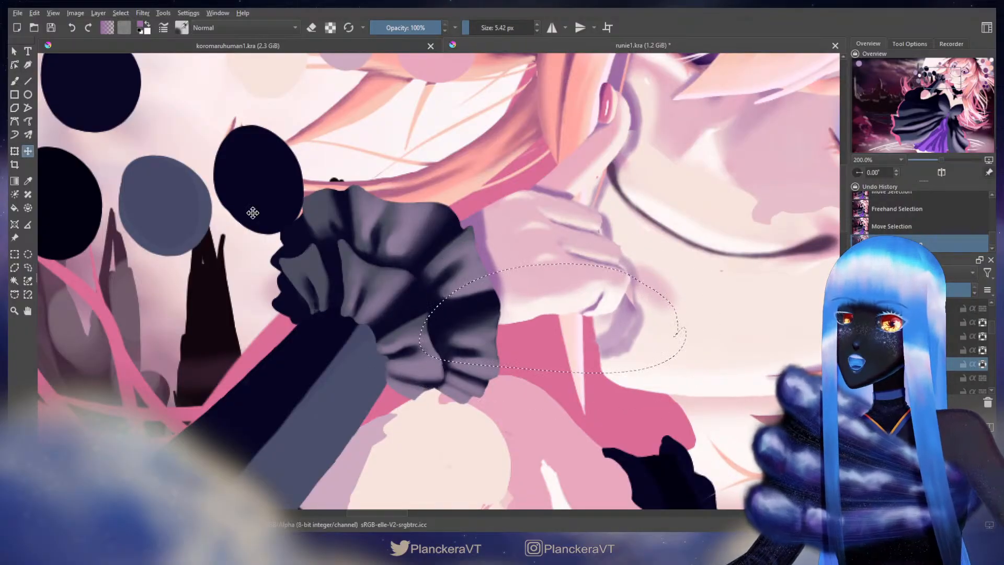
left_click(28, 267)
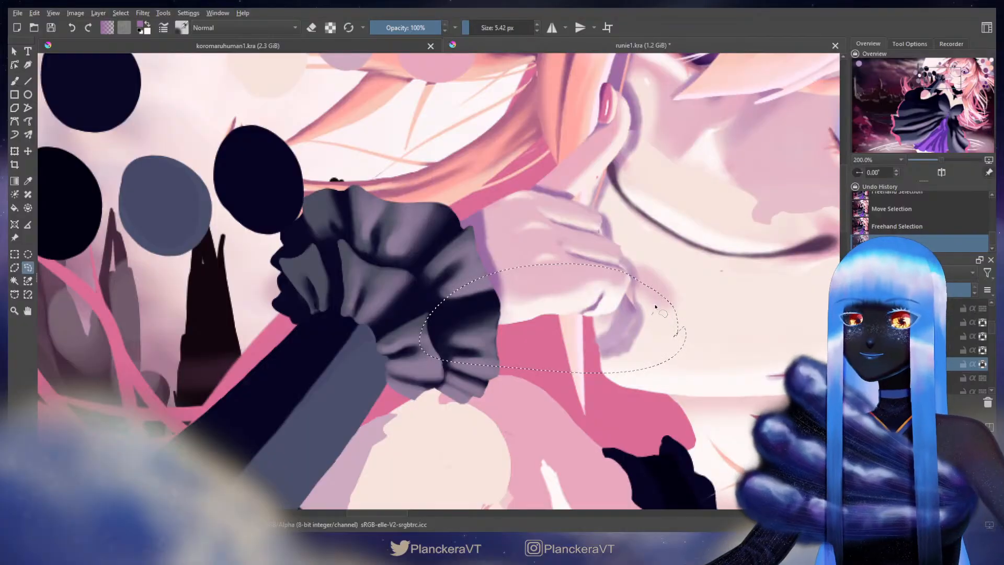
left_click(634, 310)
key("t")
left_click_drag(619, 312, 631, 340)
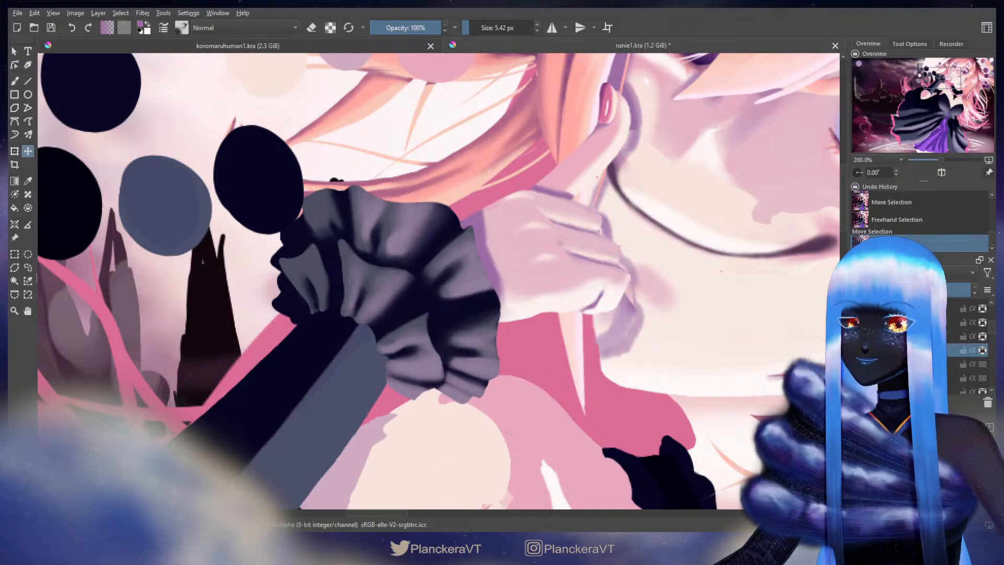
Clean up the outer edge of the curled fingers with a 10.07 px eraser
key("b")
key("e")
left_click_drag(624, 254, 622, 251)
left_click_drag(605, 210, 629, 293)
scroll(654, 318, "down", 6)
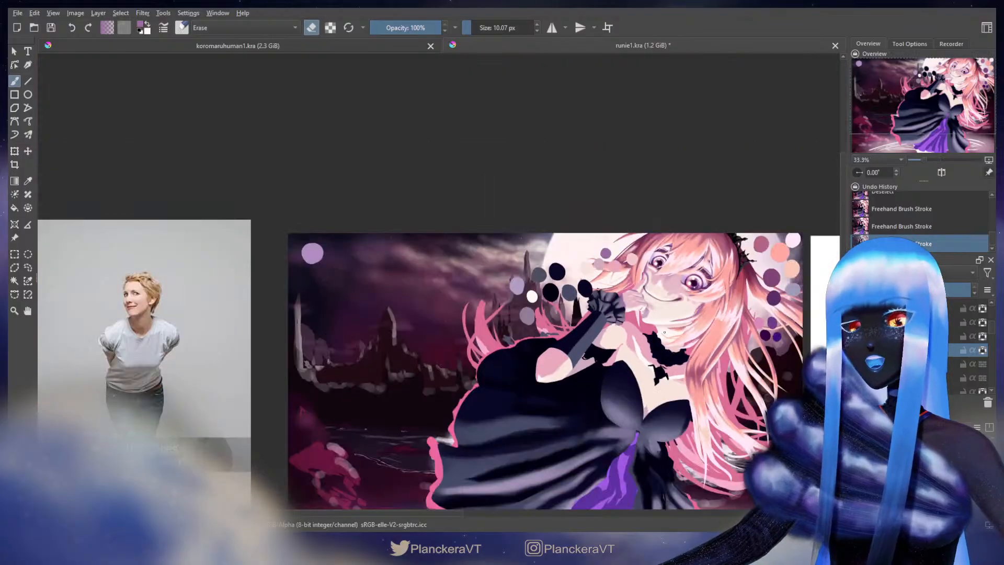
left_click_drag(684, 364, 625, 308)
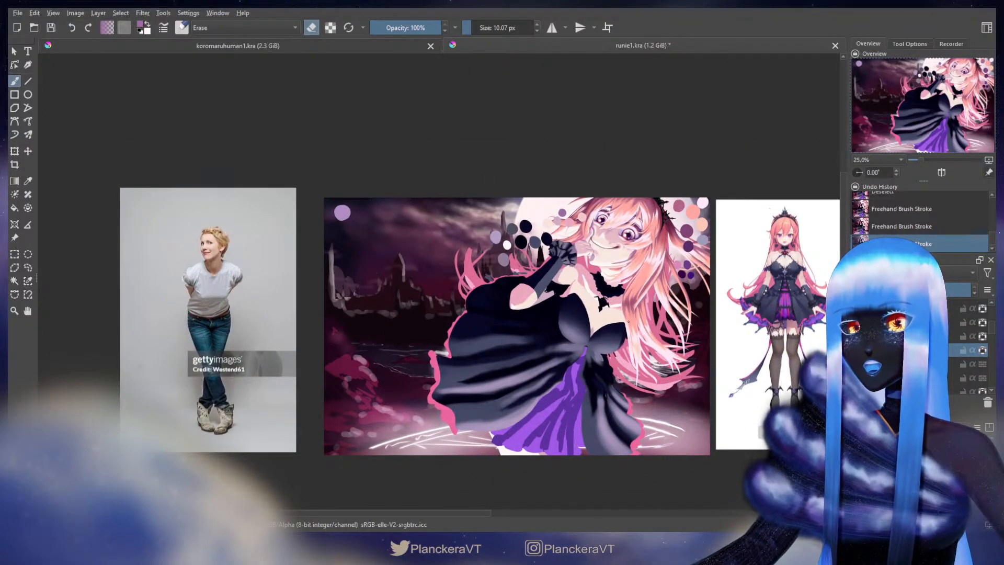
scroll(612, 231, "up", 4)
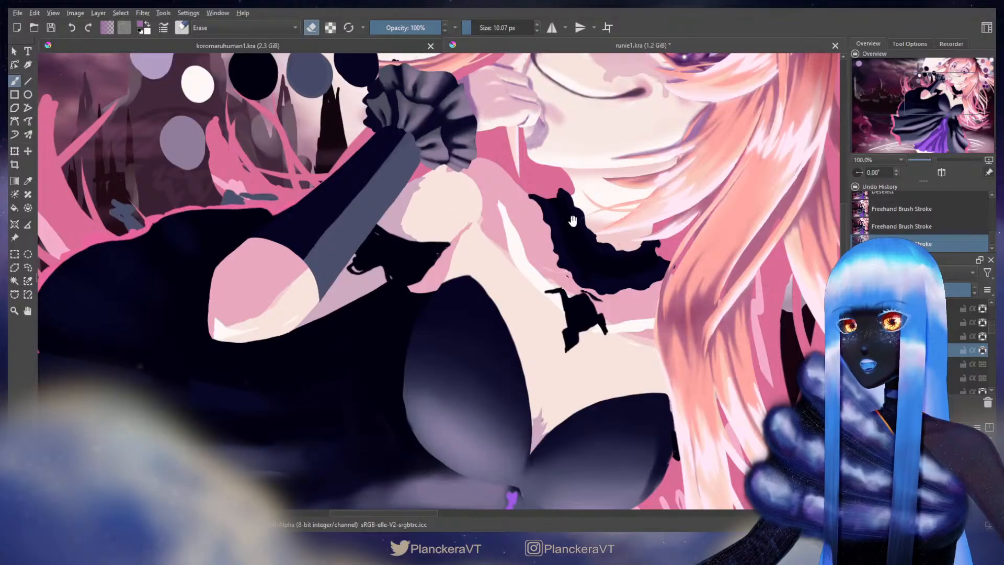
key("ctrl+t")
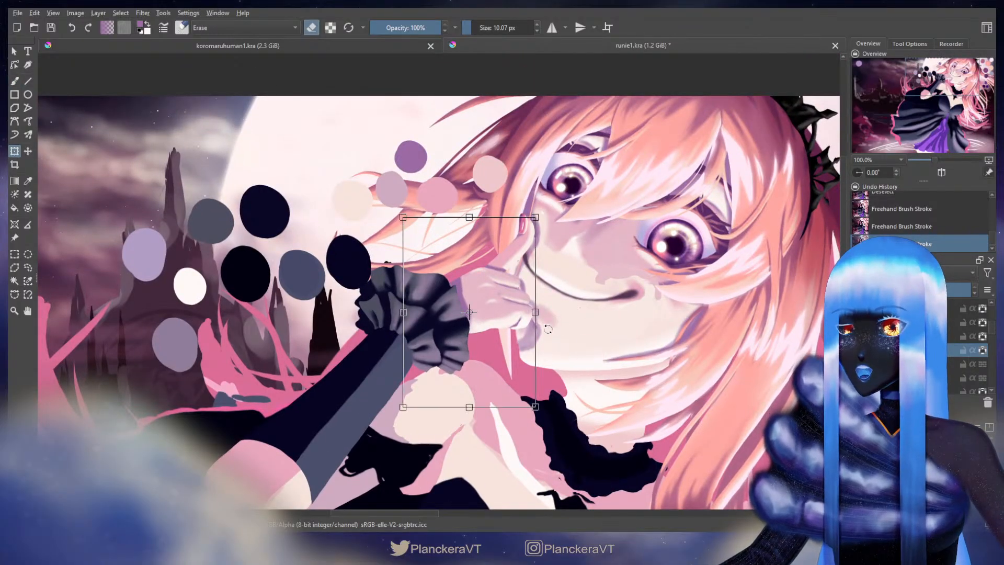
left_click_drag(536, 405, 547, 424)
key("ctrl+z")
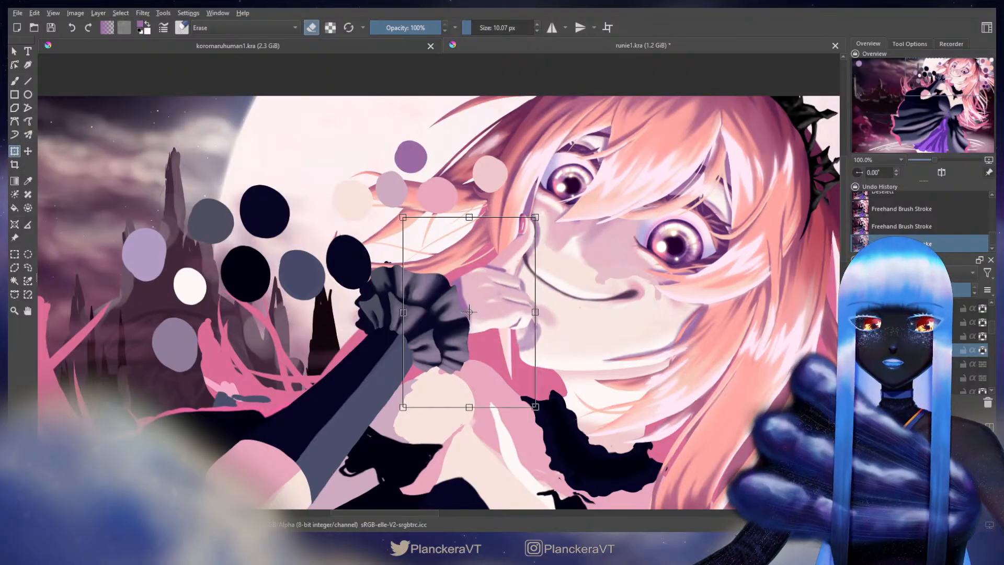
Select both hand layers together and scale the whole hand up slightly with a transform
left_click(905, 364)
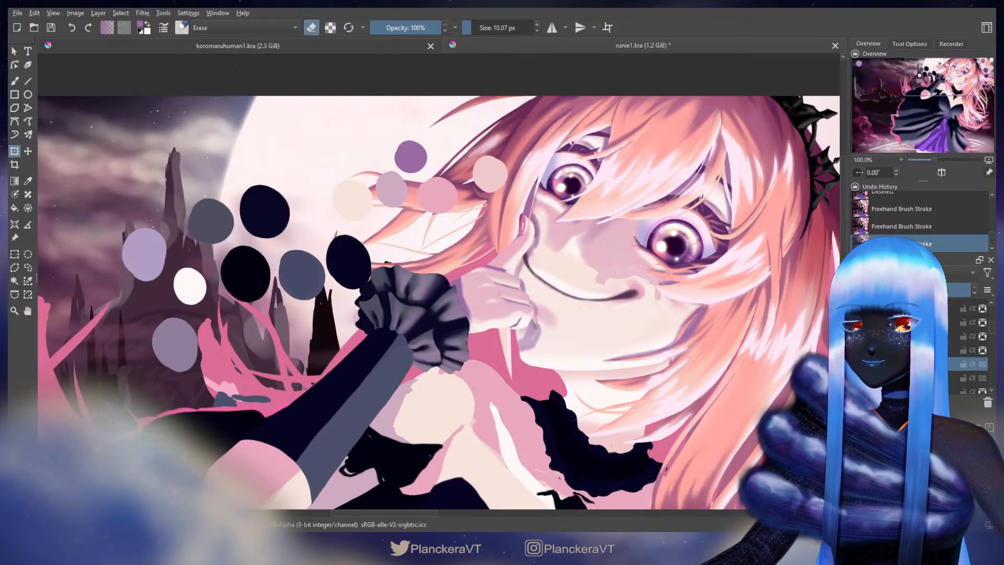
left_click(904, 350)
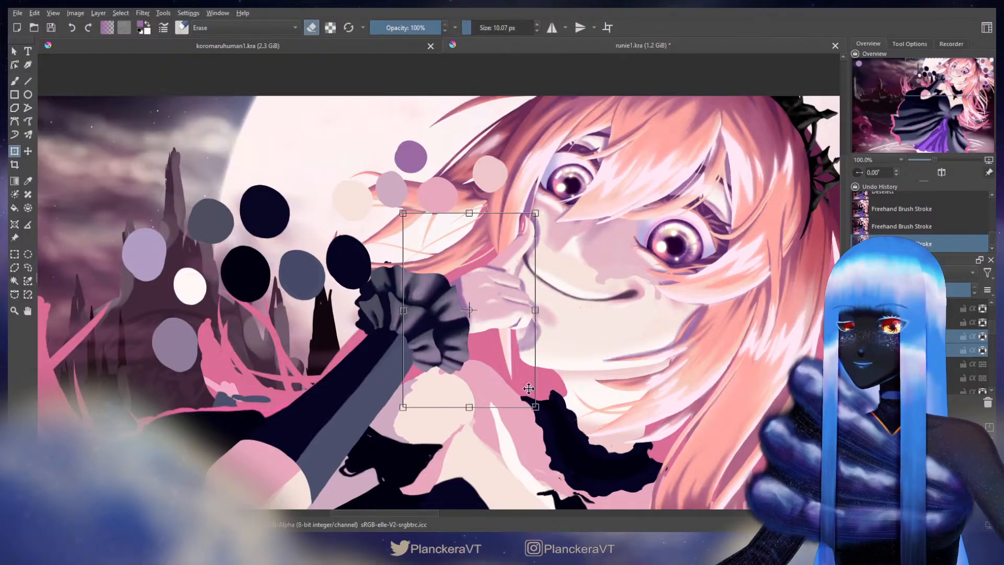
left_click_drag(534, 406, 541, 414)
left_click_drag(546, 418, 550, 428)
key("Return")
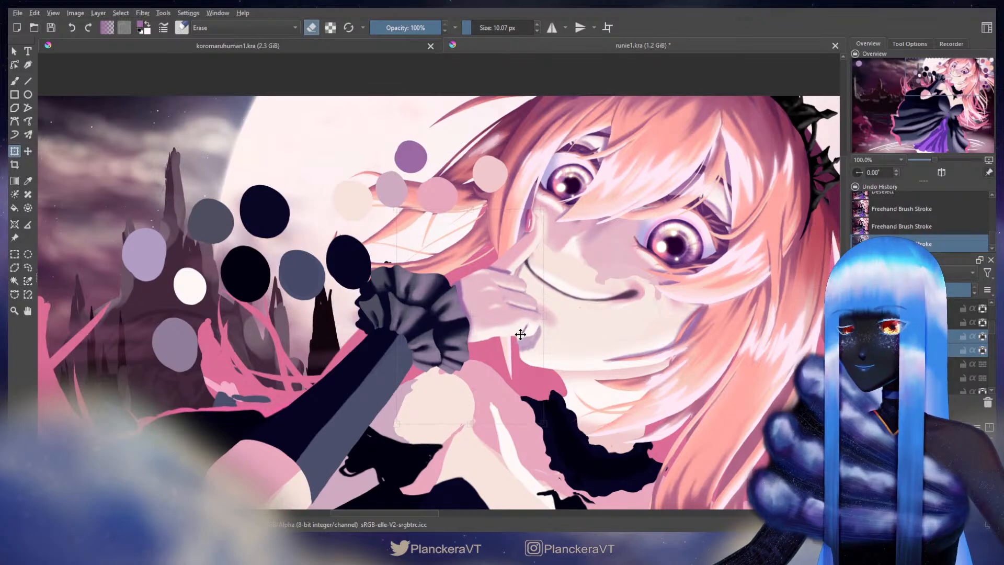
Outline the tip of the index finger and transform it, shifting it slightly down and to the left
key("ctrl+r")
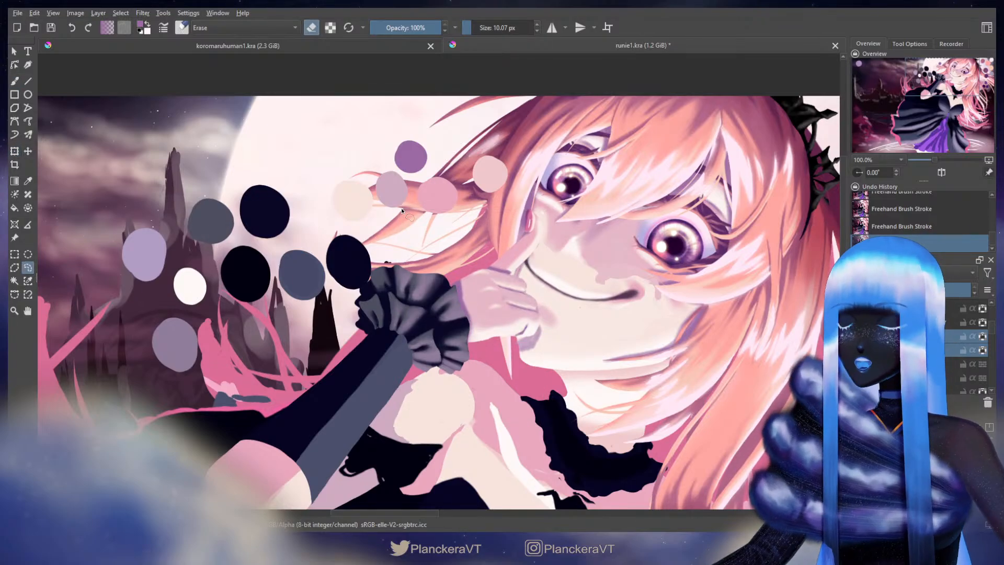
key("e")
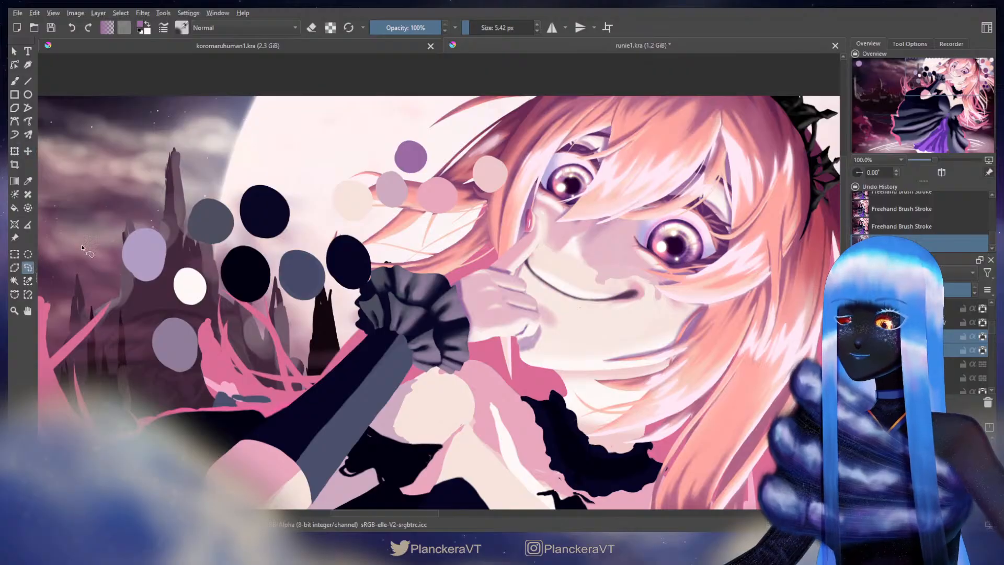
mouse_move(554, 207)
left_mouse_down()
mouse_move(535, 200)
mouse_move(509, 235)
mouse_move(545, 263)
left_mouse_up()
key("ctrl+t")
left_click_drag(543, 221, 539, 225)
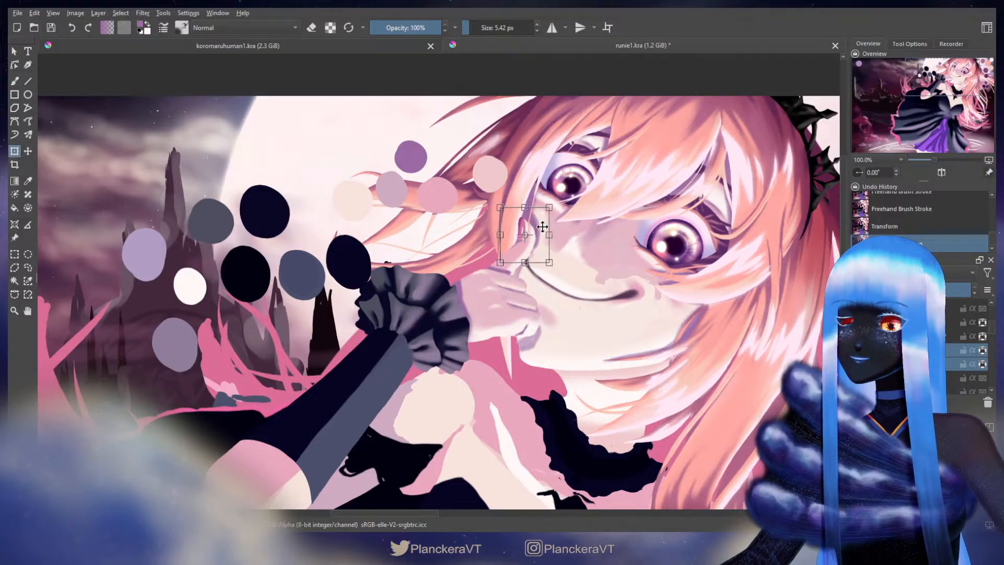
key("Return")
key("b")
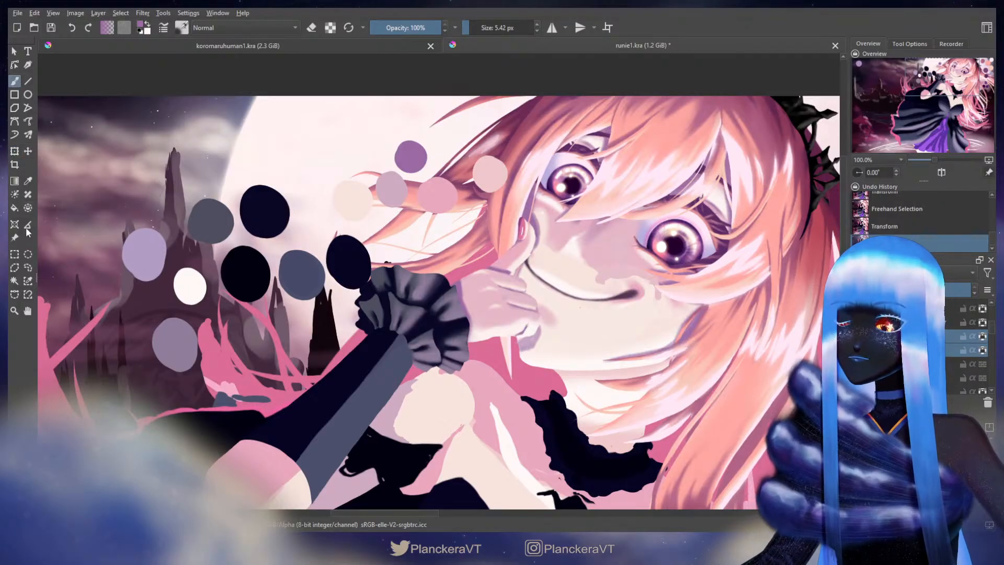
Outline the whole index finger with a freehand selection and adjust it with a transform
left_click(28, 268)
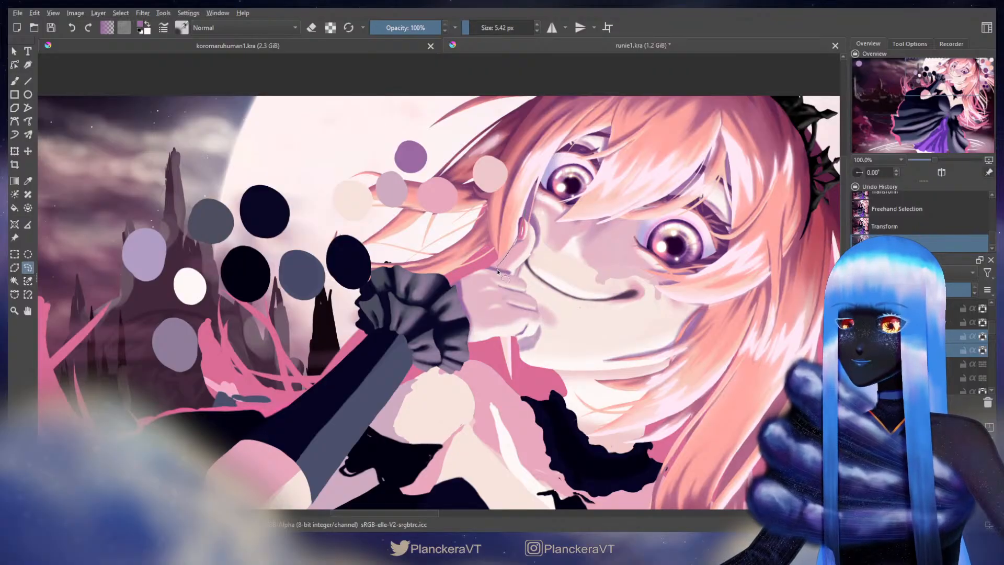
mouse_move(503, 271)
left_mouse_down()
mouse_move(544, 264)
mouse_move(541, 220)
mouse_move(500, 270)
mouse_move(504, 260)
left_mouse_up()
scroll(549, 241, "up", 3)
key("ctrl+t")
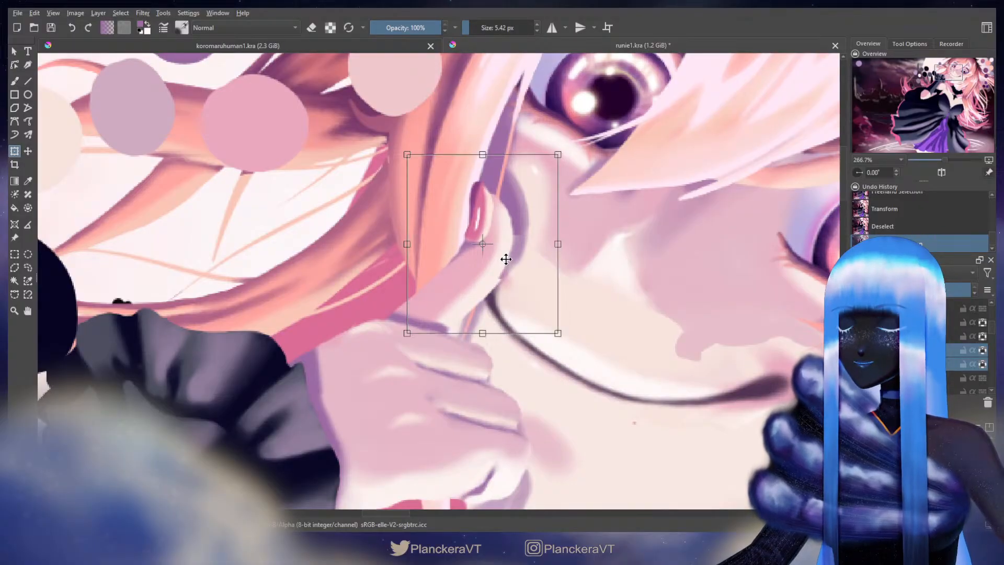
left_click(28, 267)
key("b")
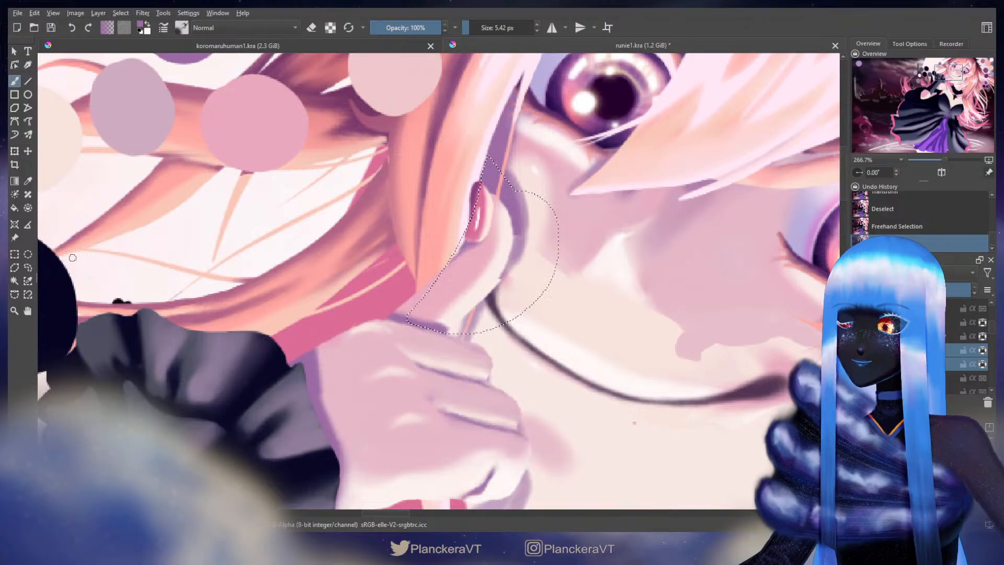
Reselect the upper part of the index finger and transform it twice to slim the fingertip and nail
left_click(28, 268)
mouse_move(545, 171)
left_mouse_down()
mouse_move(487, 178)
mouse_move(453, 280)
mouse_move(407, 323)
mouse_move(499, 337)
mouse_move(563, 250)
mouse_move(537, 178)
mouse_move(524, 246)
left_mouse_up()
key("ctrl+t")
left_click(27, 268)
mouse_move(538, 178)
left_mouse_down()
mouse_move(411, 320)
mouse_move(461, 332)
mouse_move(499, 321)
mouse_move(543, 212)
mouse_move(527, 236)
left_mouse_up()
key("ctrl+t")
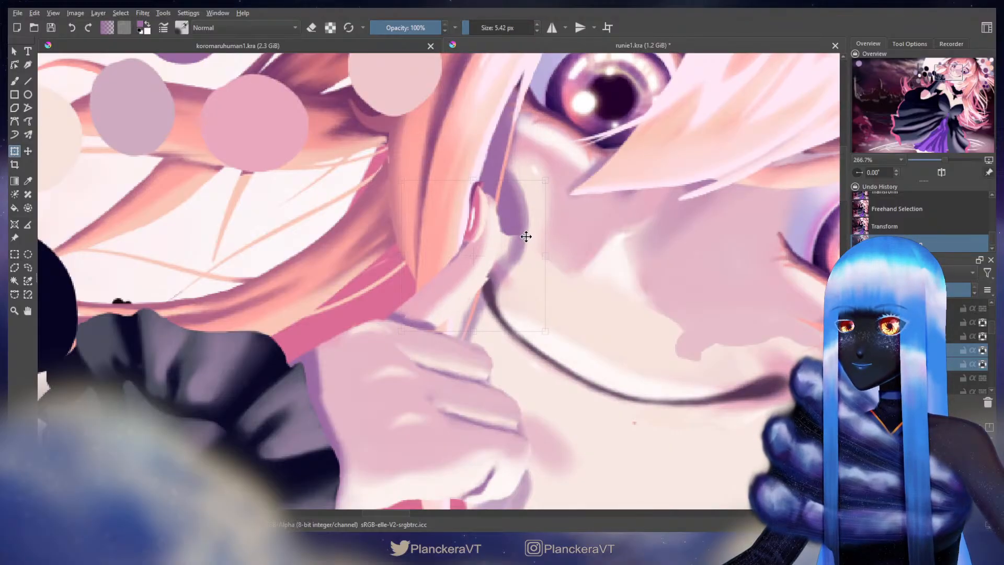
key("b")
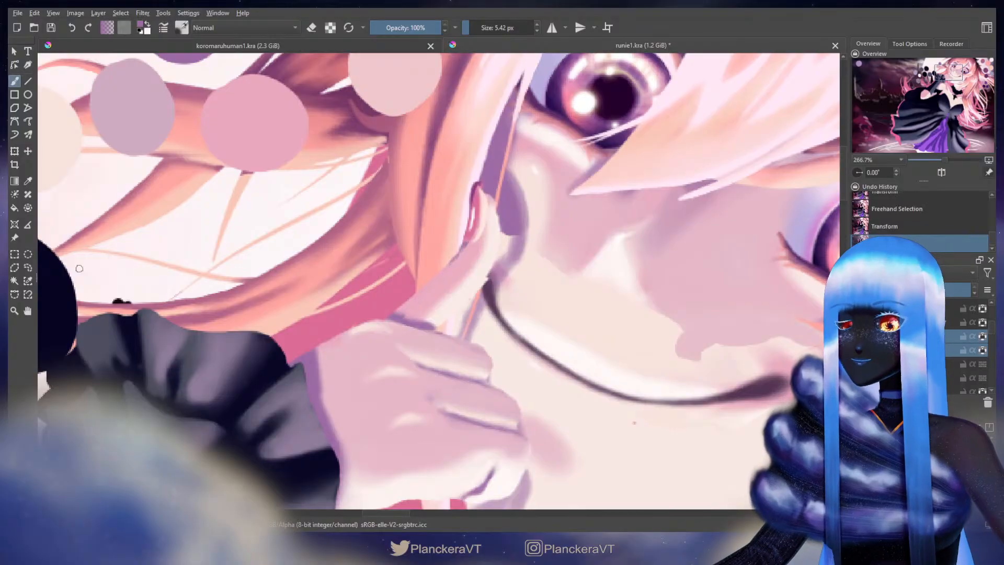
Switch to another layer and rework the purple shadow on the face beside the fingers with a 15.02 px brush
scroll(562, 299, "down", 4)
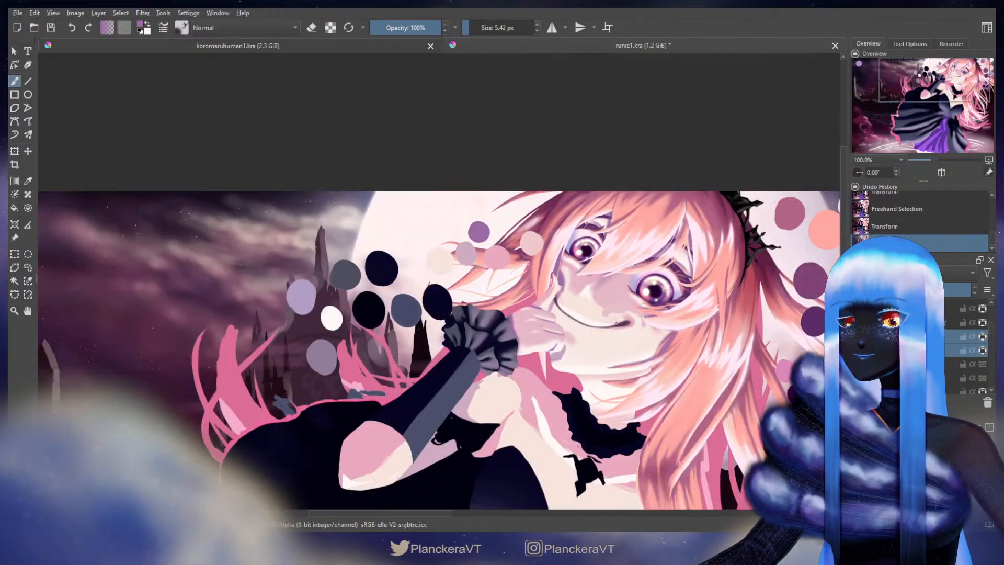
scroll(618, 325, "down", 1)
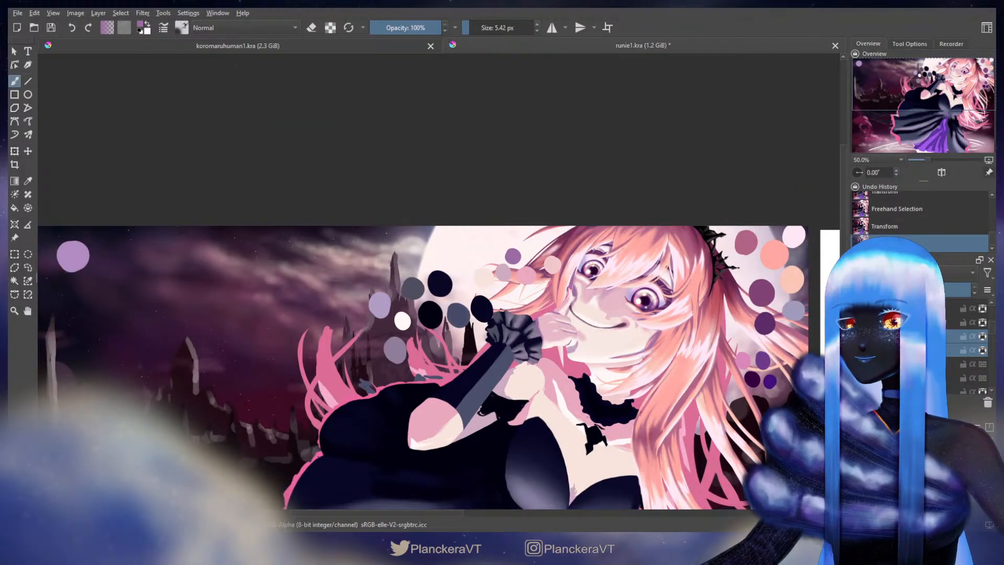
left_click_drag(638, 425, 613, 379)
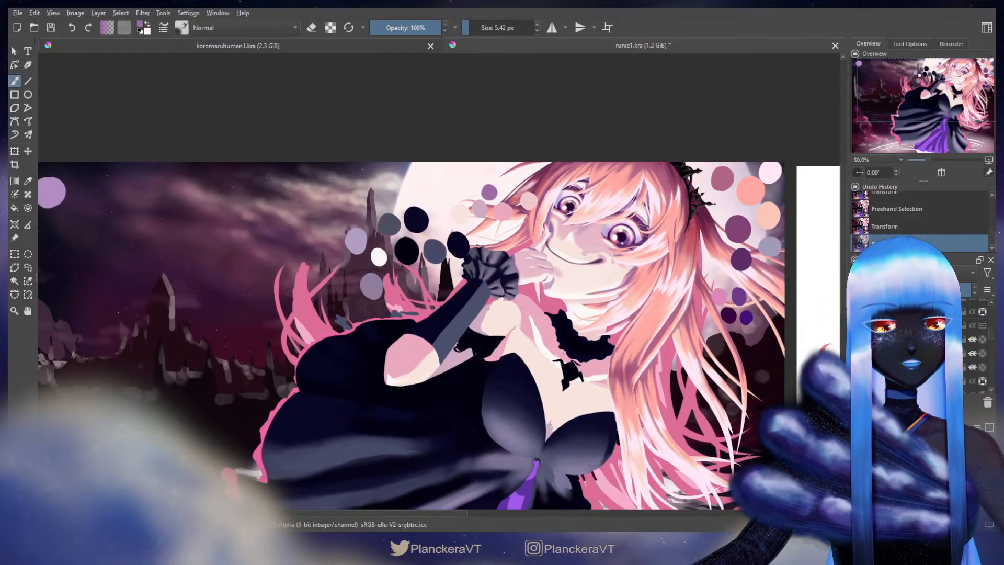
scroll(920, 345, "down", 3)
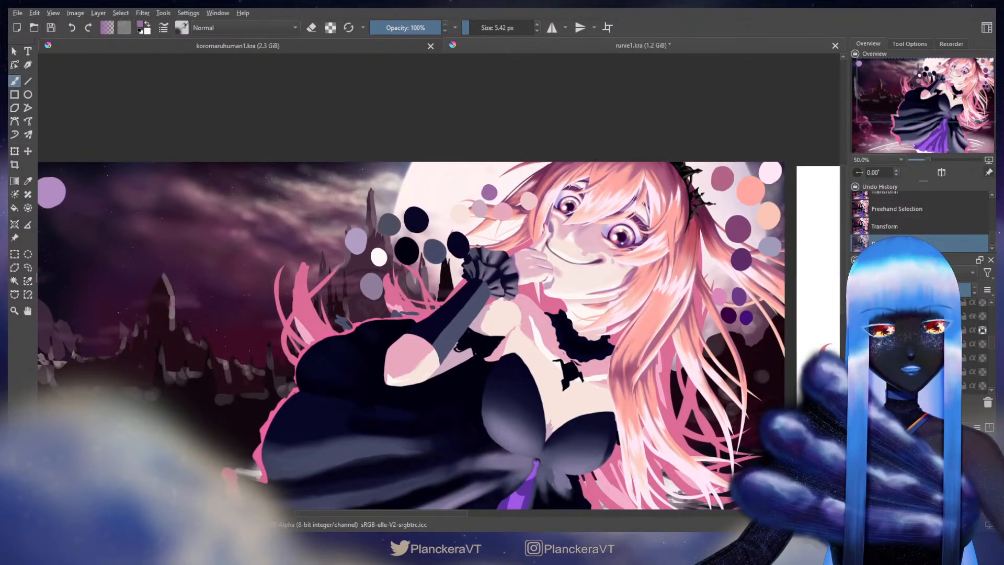
scroll(545, 267, "up", 2)
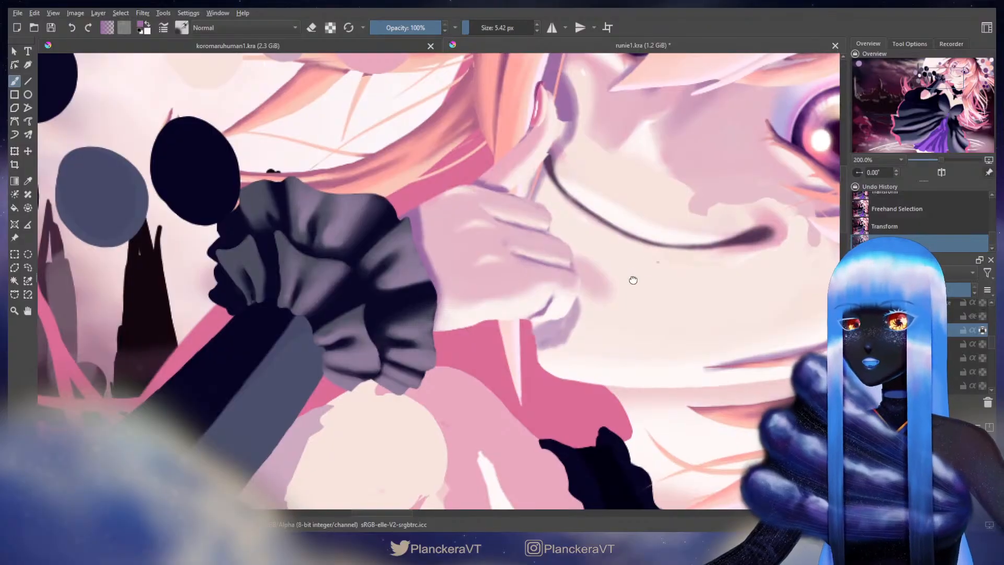
scroll(617, 304, "up", 2)
left_click_drag(576, 161, 539, 265)
key("bracketright")
key("bracketright")
key("bracketright")
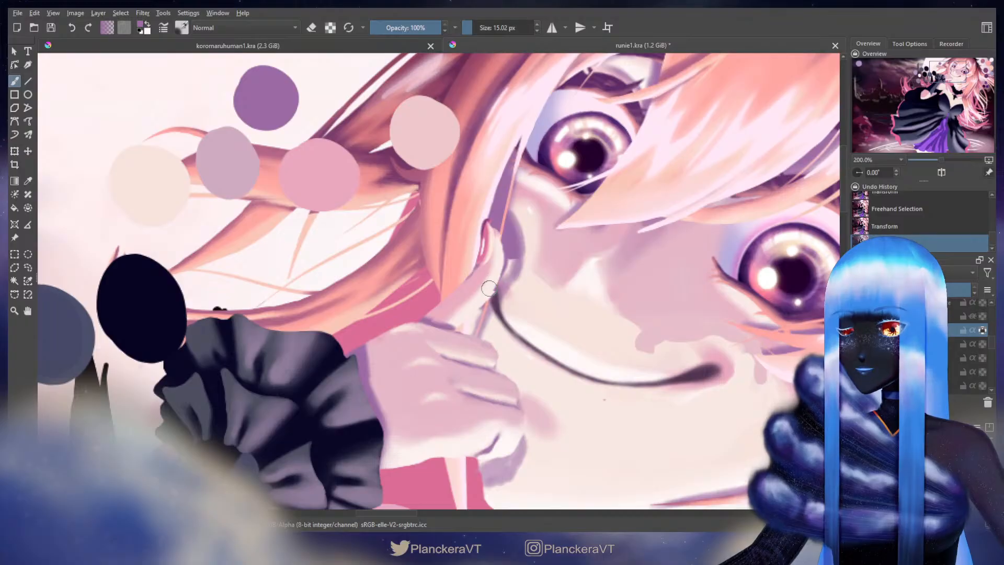
mouse_move(502, 258)
left_mouse_down()
mouse_move(472, 322)
mouse_move(473, 361)
left_mouse_up()
scroll(485, 265, "down", 3)
mouse_move(485, 265)
left_mouse_down()
mouse_move(496, 291)
mouse_move(519, 305)
mouse_move(524, 327)
mouse_move(523, 357)
mouse_move(505, 388)
mouse_move(539, 391)
mouse_move(550, 374)
mouse_move(494, 403)
mouse_move(531, 374)
mouse_move(496, 401)
mouse_move(534, 385)
mouse_move(507, 391)
left_mouse_up()
Cover the excess shadow beside the lower curled fingers with the pale skin tone sampled from the face, using a 24 px brush
key("bracketright")
key("bracketright")
key("bracketright")
key("bracketright")
key("bracketright")
left_click(573, 419, "ctrl")
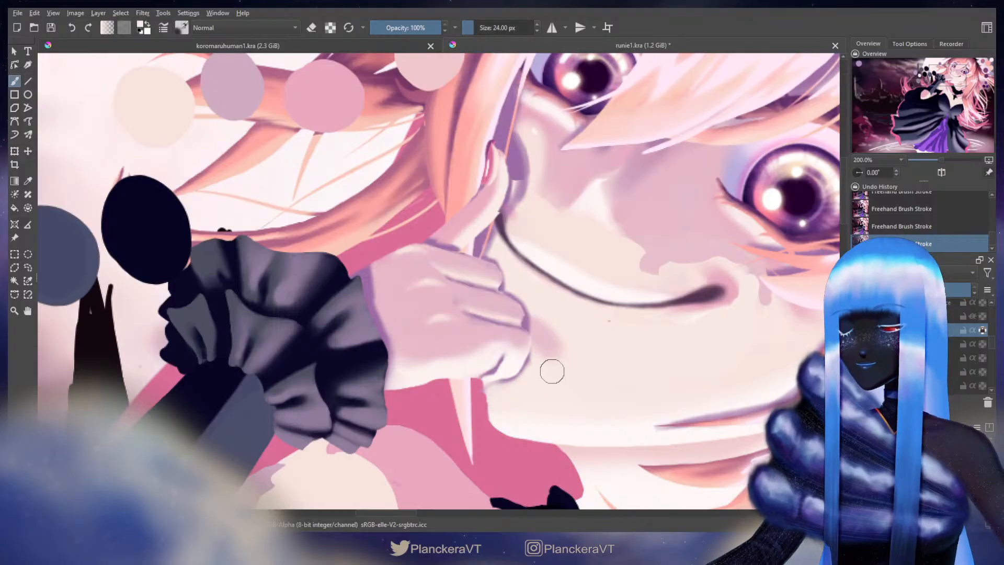
scroll(562, 321, "down", 3)
scroll(561, 321, "down", 2)
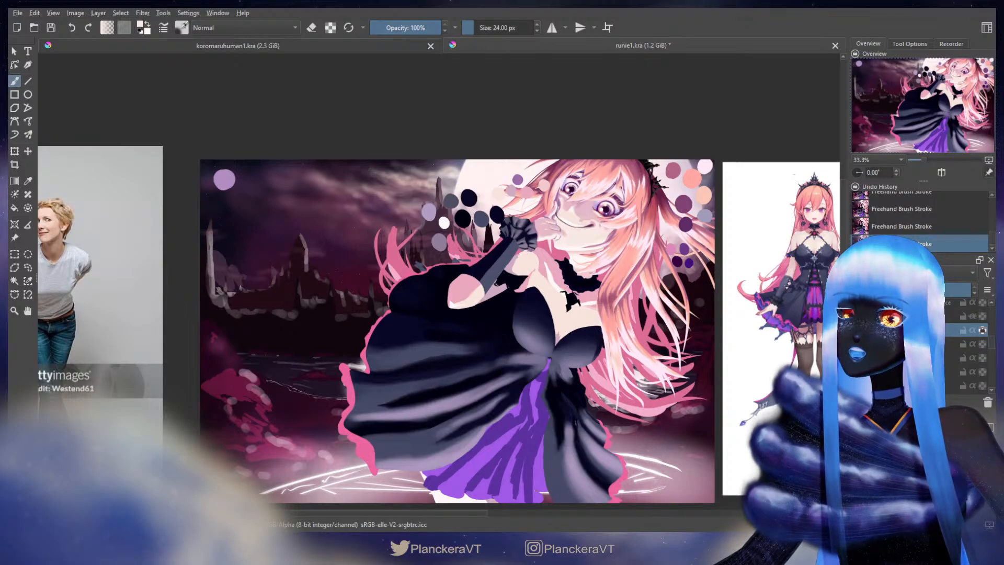
scroll(560, 217, "up", 3)
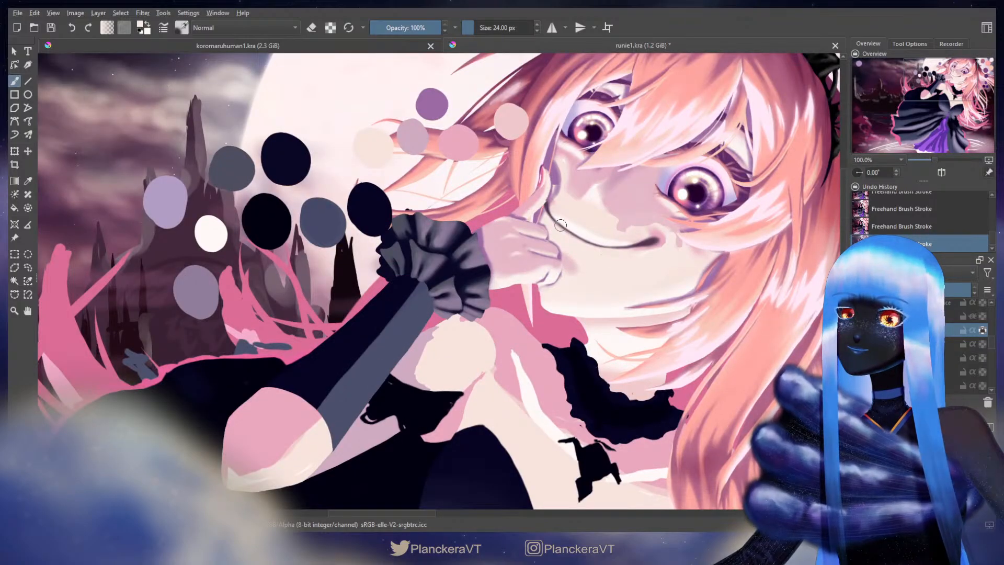
scroll(561, 225, "up", 2)
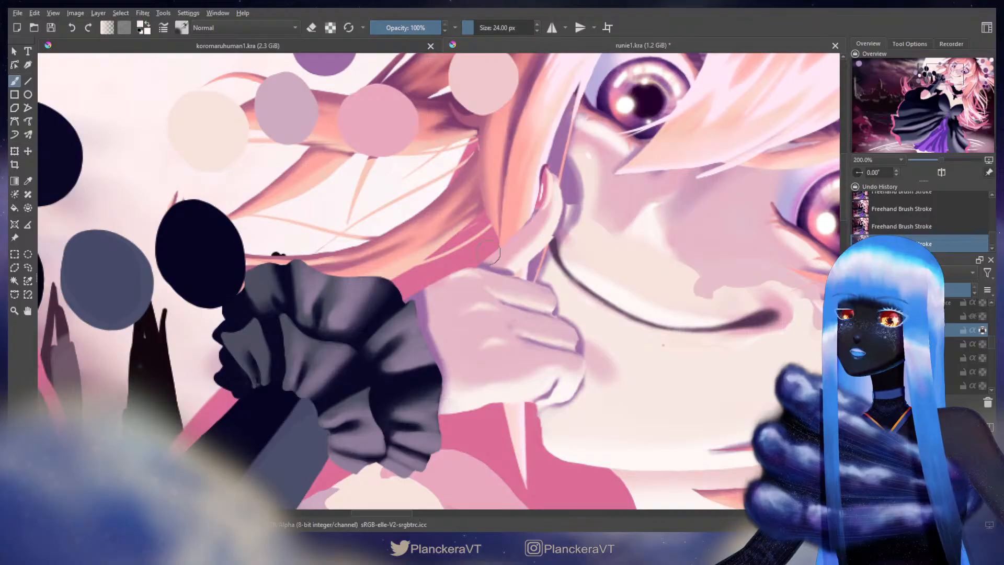
Cover the purple shadow on the cheek beside the index fingertip with the sampled pale skin tone, using a 24.18 px brush
scroll(687, 283, "down", 4)
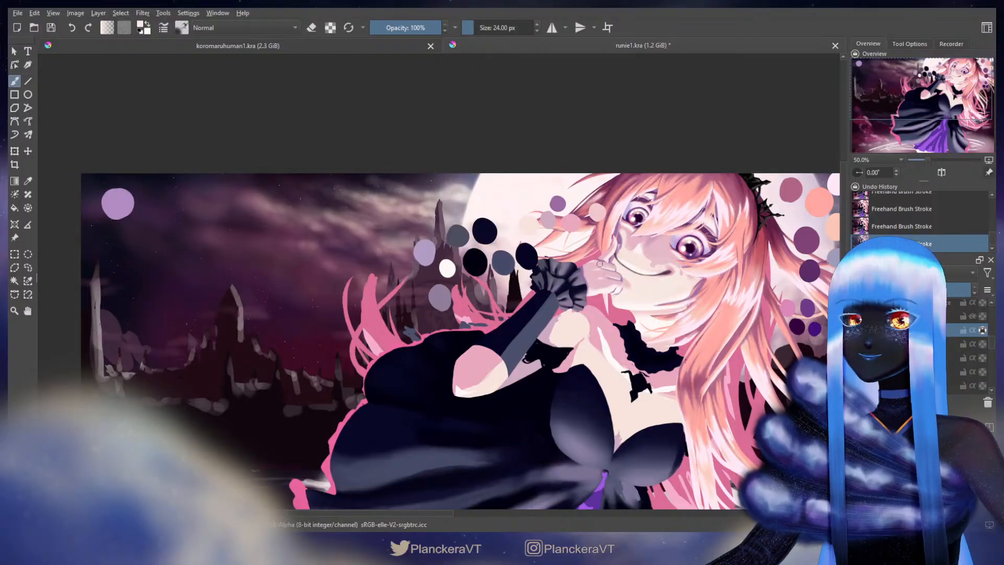
scroll(600, 262, "up", 5)
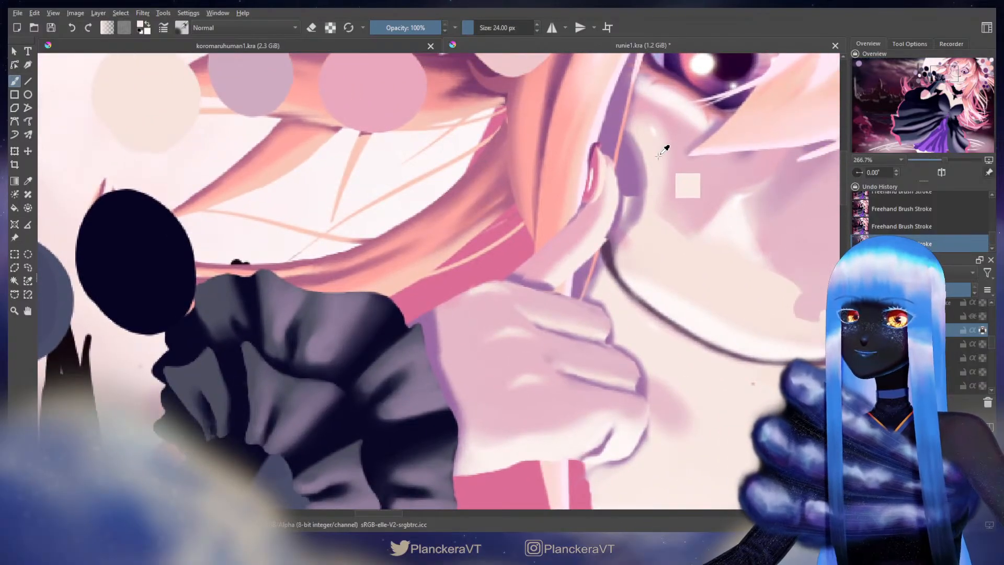
mouse_move(637, 215)
left_mouse_down()
mouse_move(636, 147)
mouse_move(629, 247)
mouse_move(645, 159)
mouse_move(646, 227)
left_mouse_up()
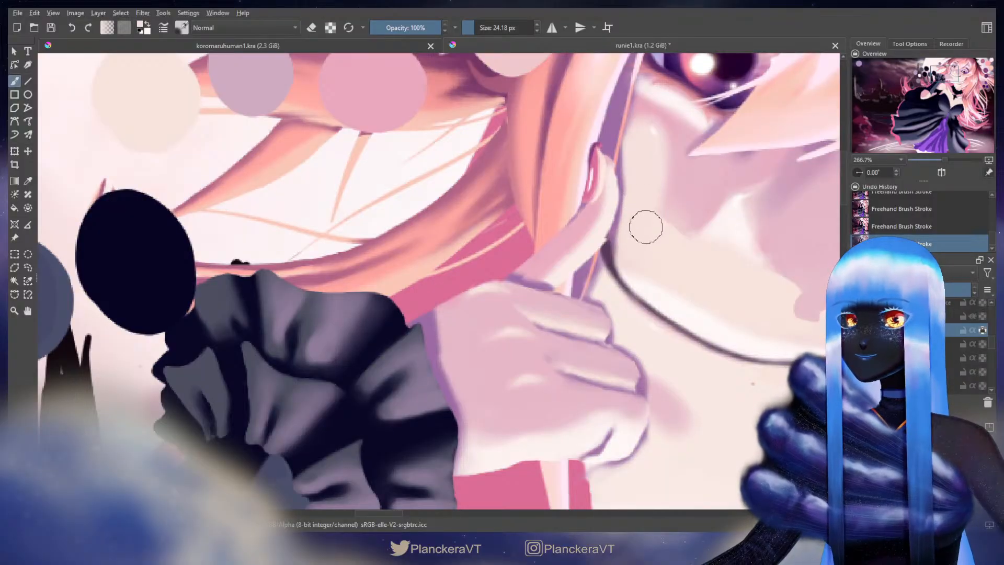
left_click_drag(651, 126, 576, 231)
Switch to the hand's layer and trim the outer edges of the index finger and curled fingers with an 8.63 px eraser
key("e")
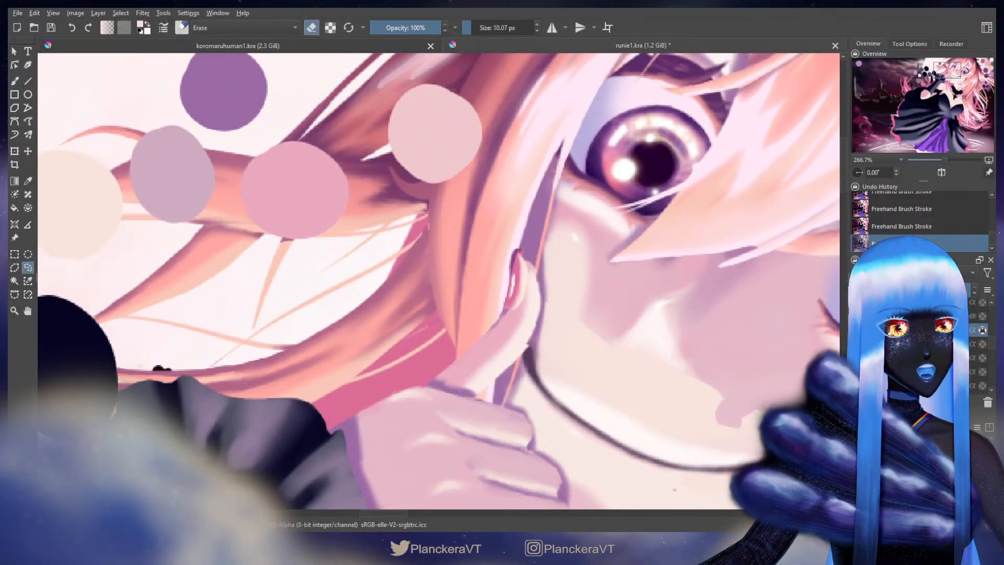
scroll(989, 343, "down", 3)
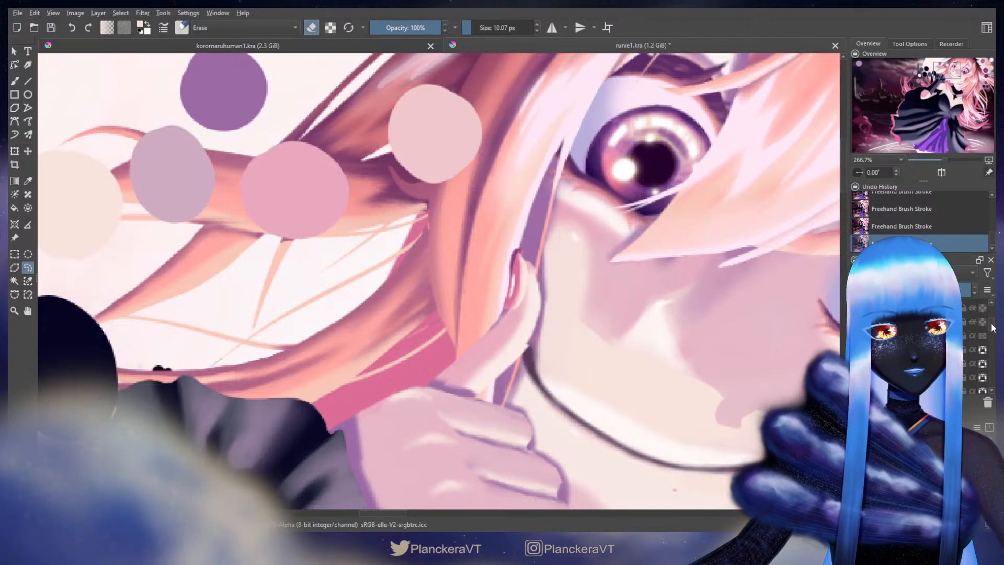
scroll(992, 327, "down", 2)
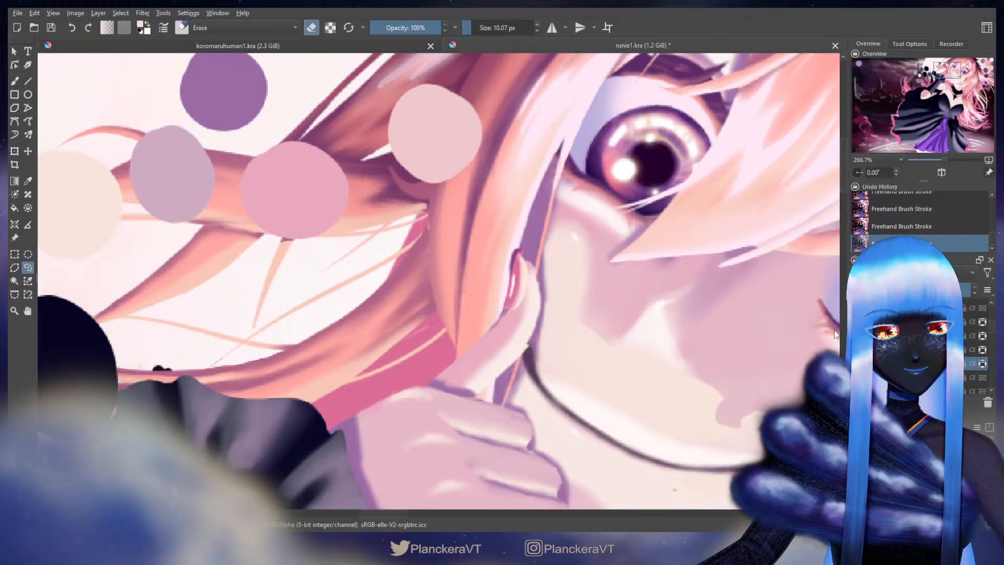
key("b")
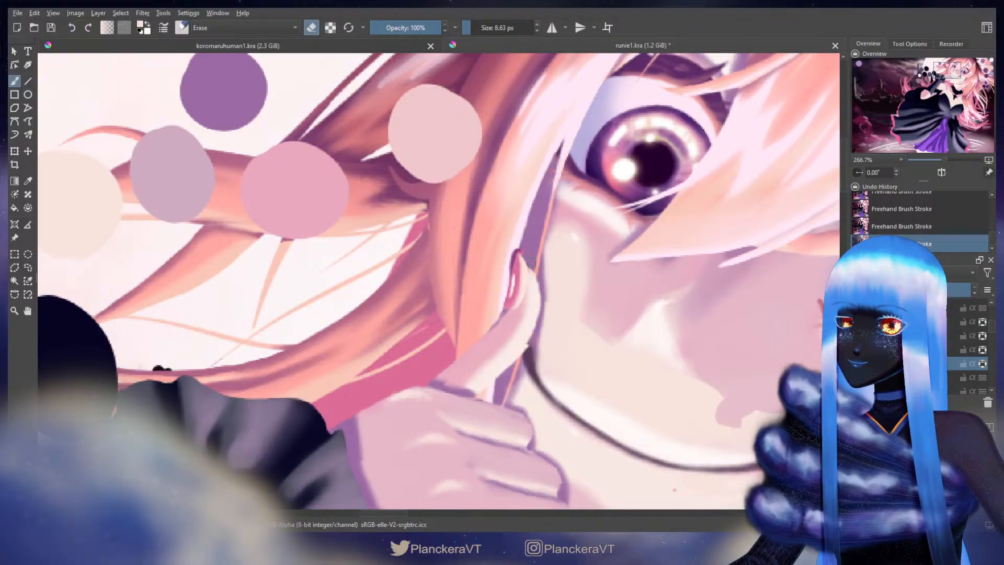
left_click_drag(527, 350, 564, 251)
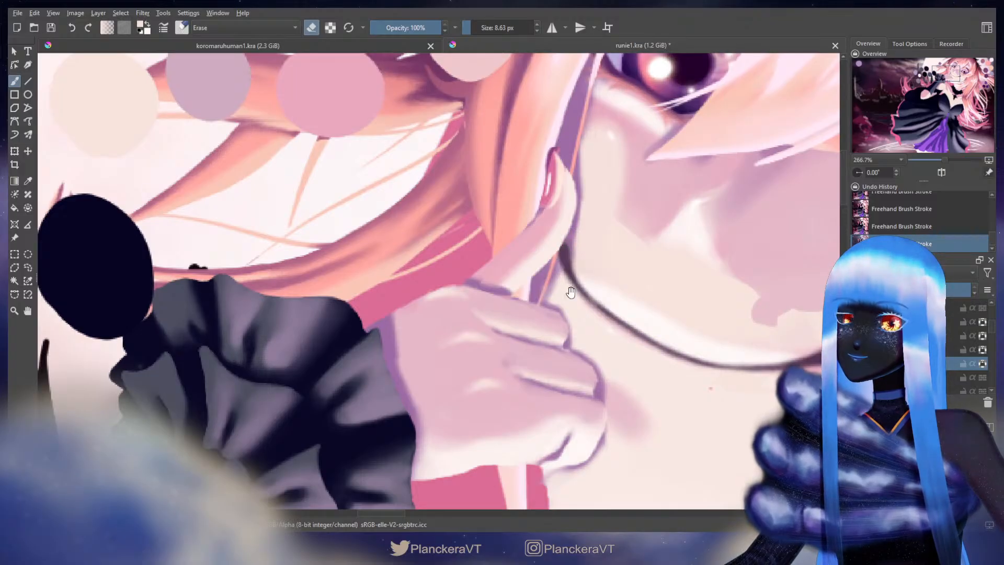
left_click_drag(545, 295, 517, 275)
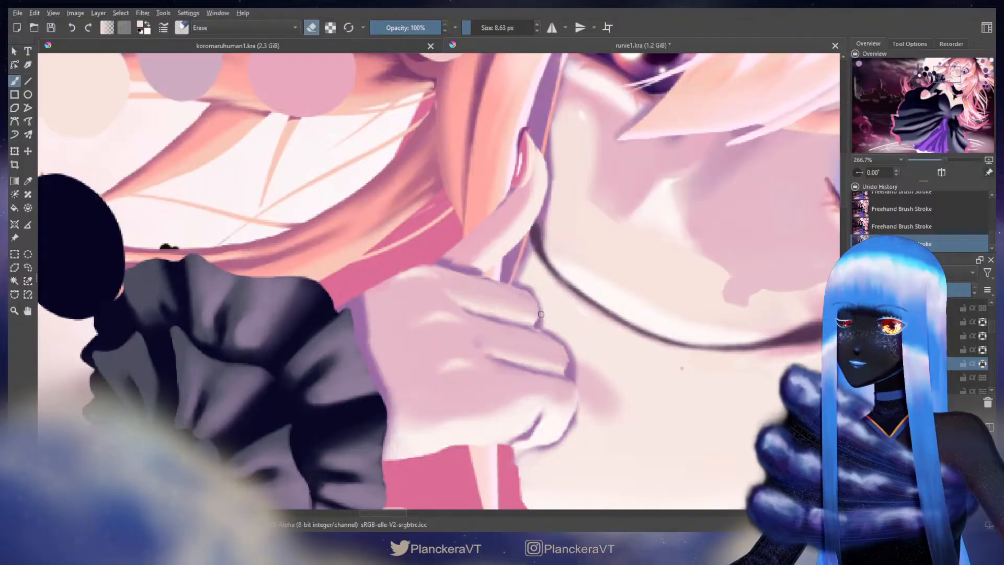
left_click_drag(541, 314, 539, 277)
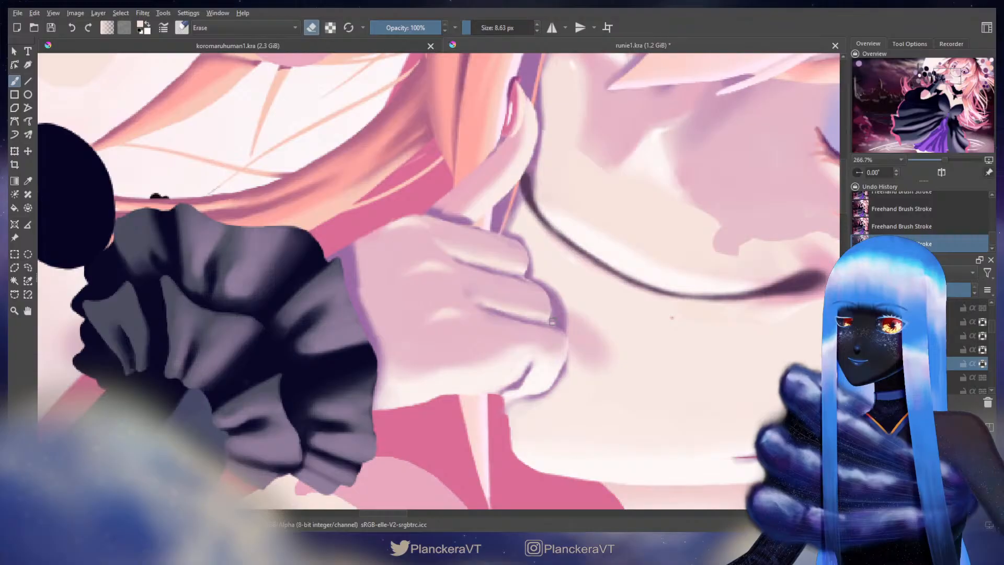
left_click_drag(561, 320, 565, 286)
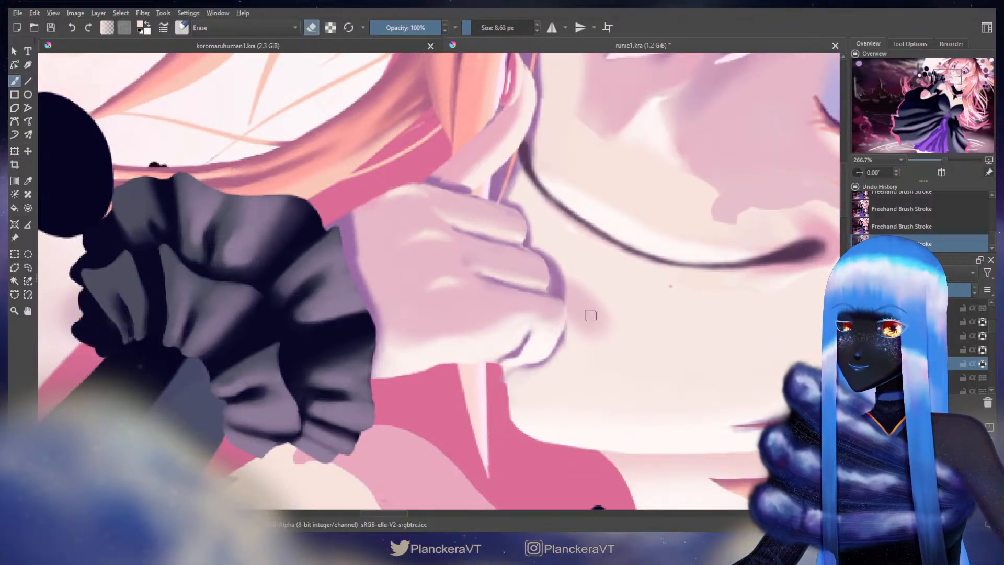
Outline the lower curled finger with a freehand selection, shift it in toward the palm, and deselect it
key("e")
left_click(27, 268)
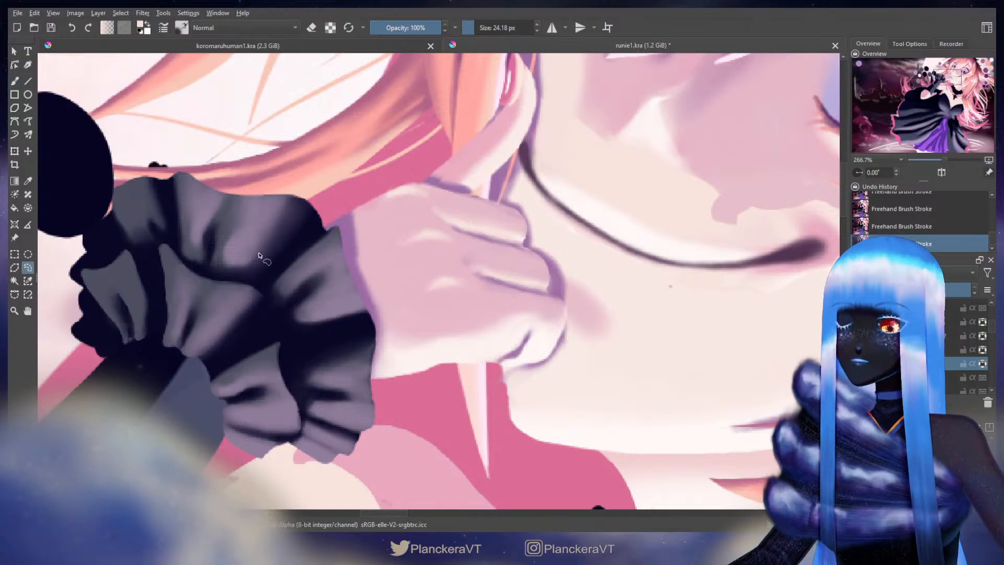
left_click_drag(571, 303, 554, 294)
left_click(579, 307)
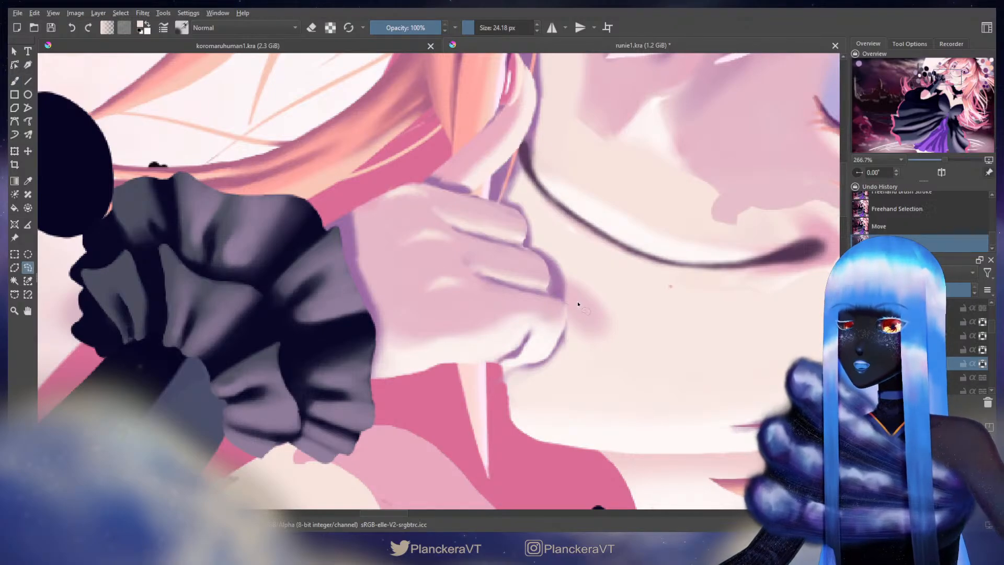
mouse_move(502, 288)
left_mouse_down()
mouse_move(480, 320)
mouse_move(528, 405)
mouse_move(569, 296)
mouse_move(534, 321)
mouse_move(521, 316)
left_mouse_up()
key("t")
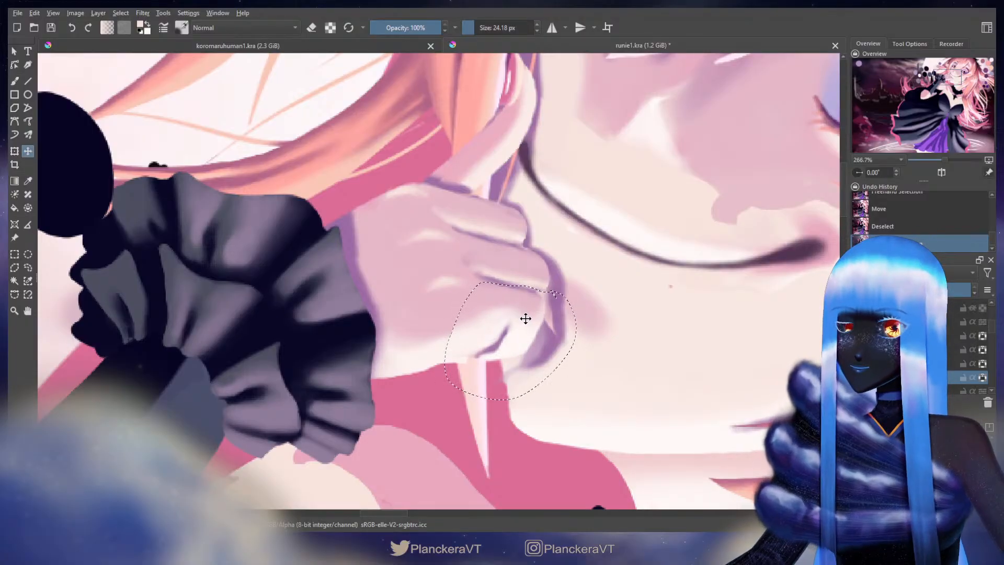
key("ctrl+shift+a")
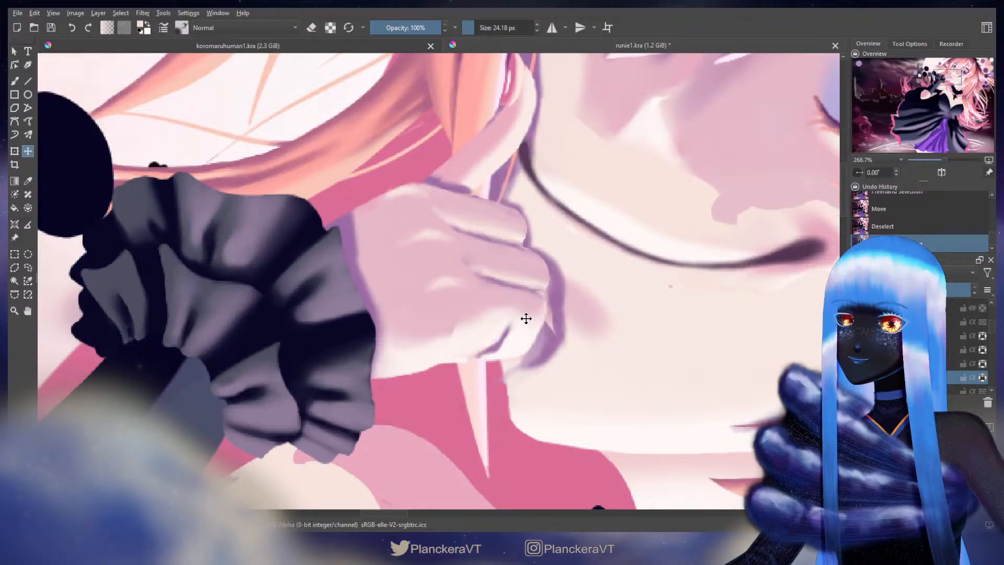
Clean up the lower edge of the hand beneath the shifted finger with an 8.63 px eraser
mouse_move(525, 319)
left_mouse_down()
mouse_move(529, 328)
mouse_move(602, 228)
left_mouse_up()
left_click(15, 81)
key("e")
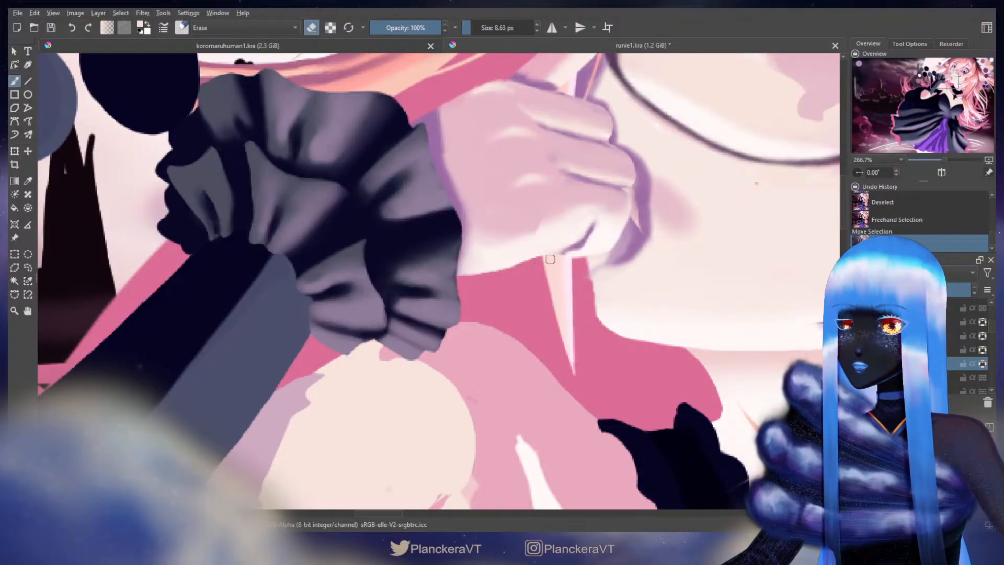
left_click_drag(552, 258, 544, 318)
key("e")
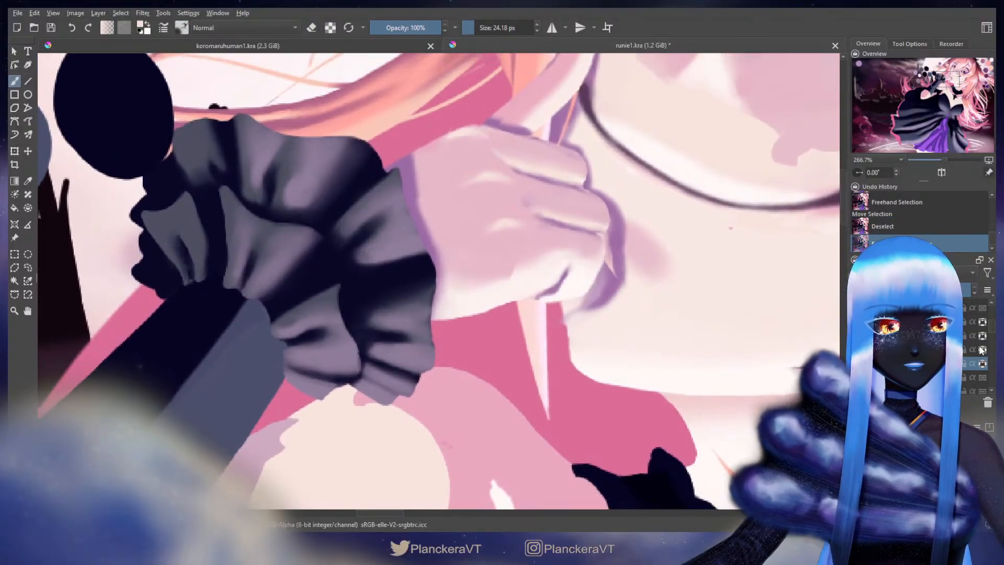
Switch to the face shadow layer and paint skin tone over the exposed purple shadow beside the curled fingers, using a 27.77 px brush
left_click_drag(994, 332, 994, 350)
left_click(931, 352)
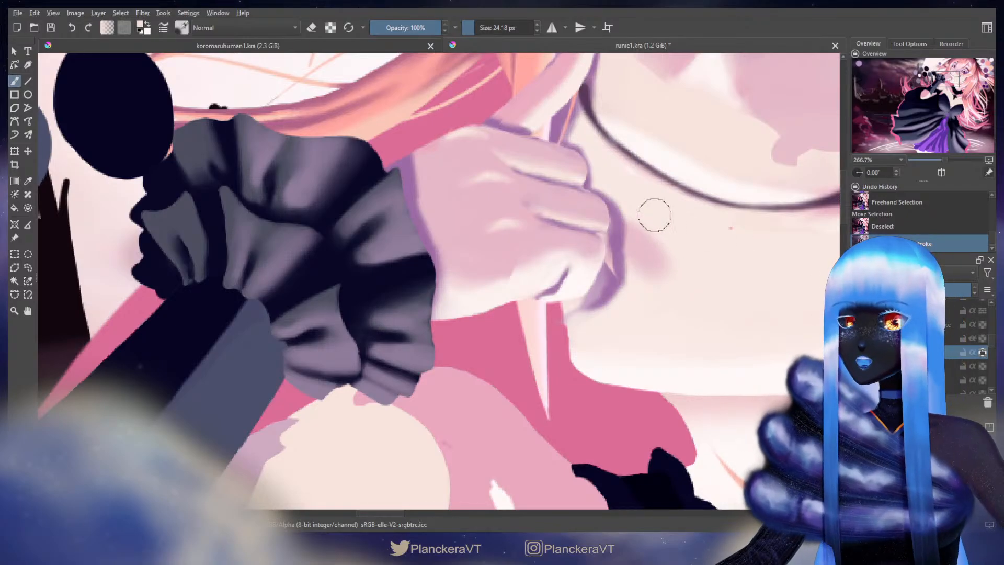
left_click_drag(631, 202, 637, 202)
mouse_move(615, 193)
left_mouse_down()
mouse_move(630, 213)
mouse_move(610, 271)
mouse_move(634, 312)
mouse_move(617, 322)
left_mouse_up()
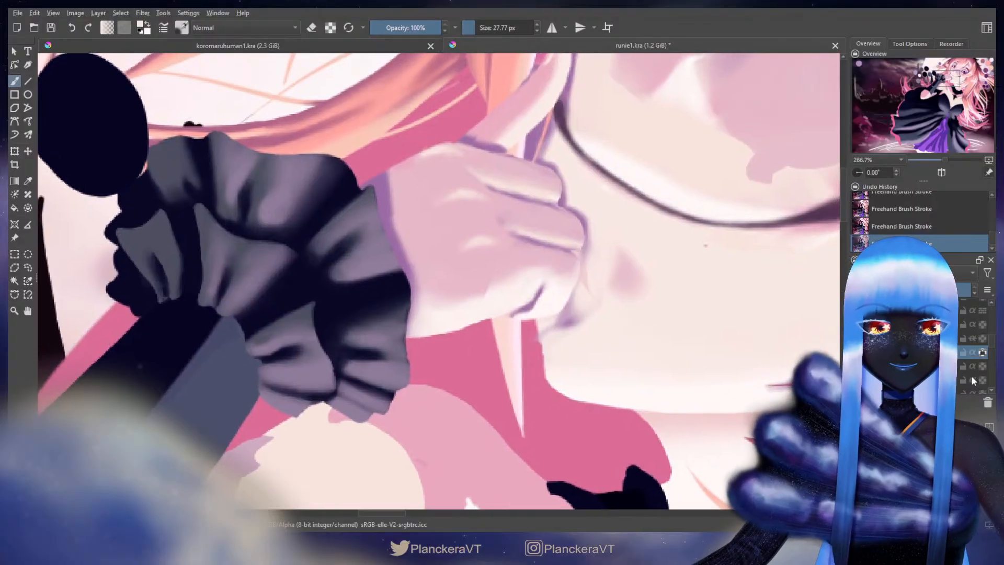
Touch up the shadow beside the lower knuckles with a 12.98 px brush and clean the jaw edge below with an 8.63 px eraser
left_click(910, 460)
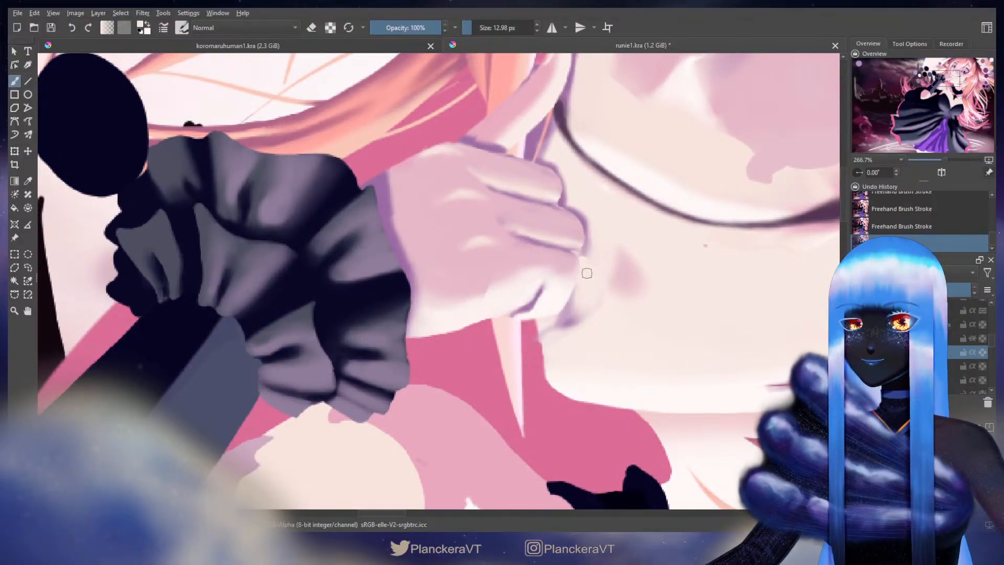
left_click_drag(584, 269, 572, 248)
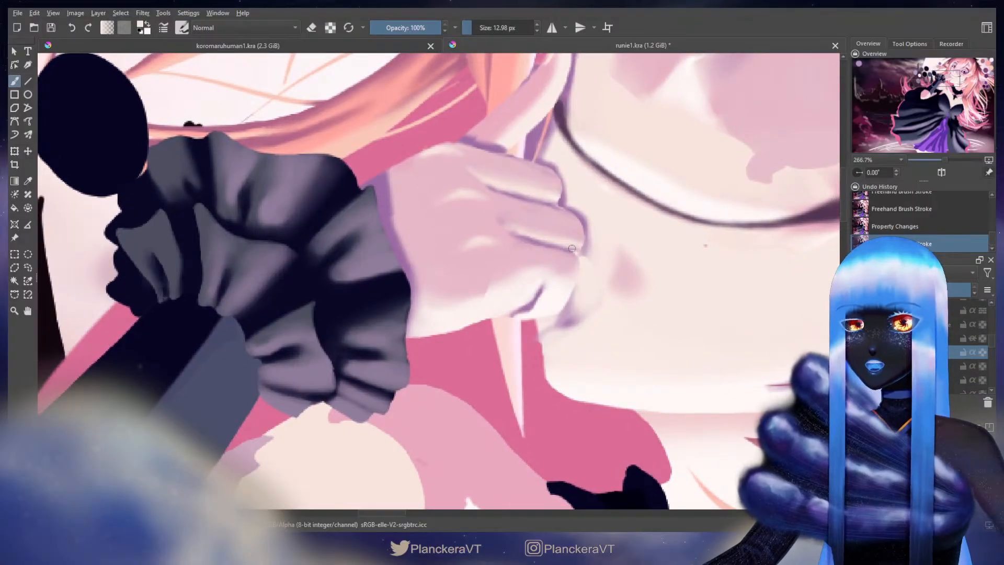
left_click(583, 279)
key("e")
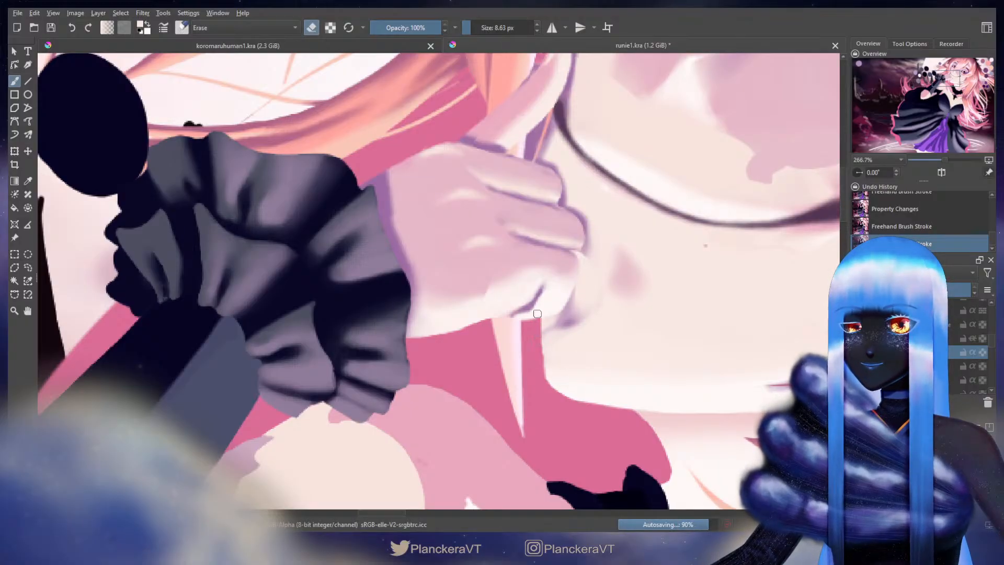
left_click_drag(539, 363, 540, 346)
left_click_drag(540, 340, 541, 350)
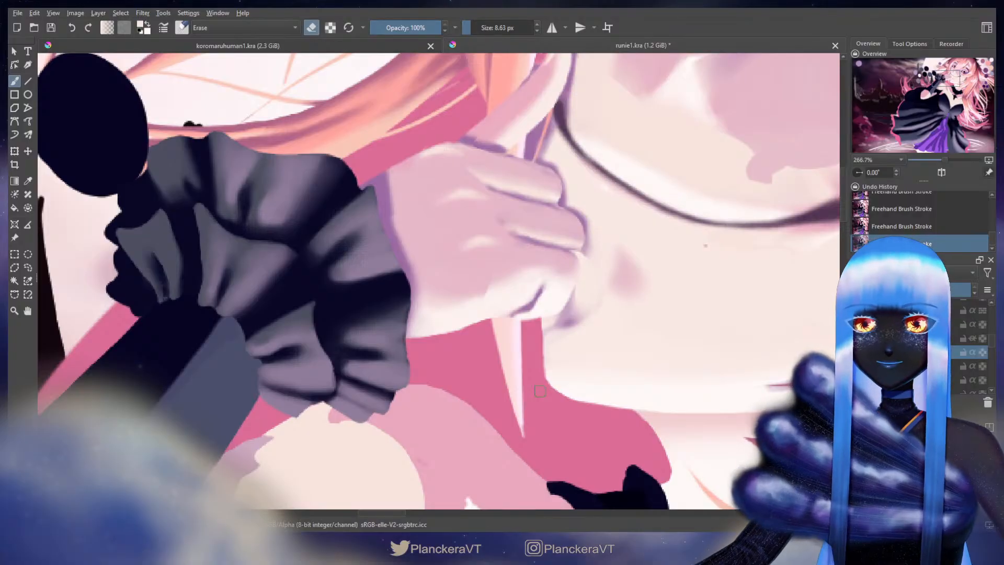
key("e")
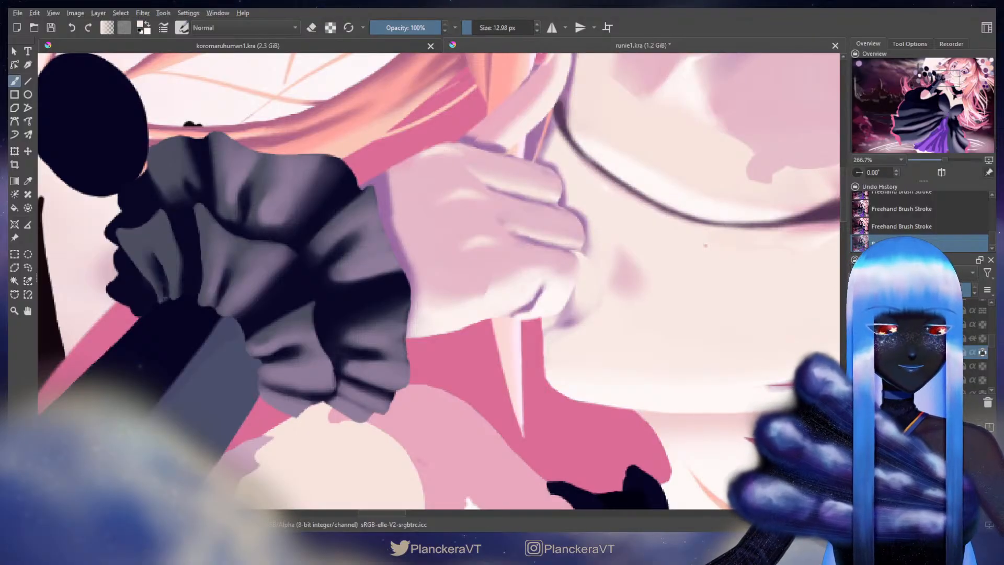
Narrow the purple shadow around the lowest curled finger to a thin contour with sampled colors, using 26.36 px and 14.72 px brushes
mouse_move(479, 180)
left_mouse_down()
mouse_move(463, 296)
mouse_move(536, 412)
left_mouse_up()
left_click(341, 100, "ctrl")
left_click_drag(620, 386, 525, 166)
mouse_move(541, 270)
left_mouse_down("shift")
mouse_move(515, 352)
mouse_move(549, 331)
mouse_move(533, 358)
mouse_move(553, 339)
mouse_move(554, 354)
mouse_move(569, 338)
left_mouse_up("shift")
left_click(558, 358, "ctrl")
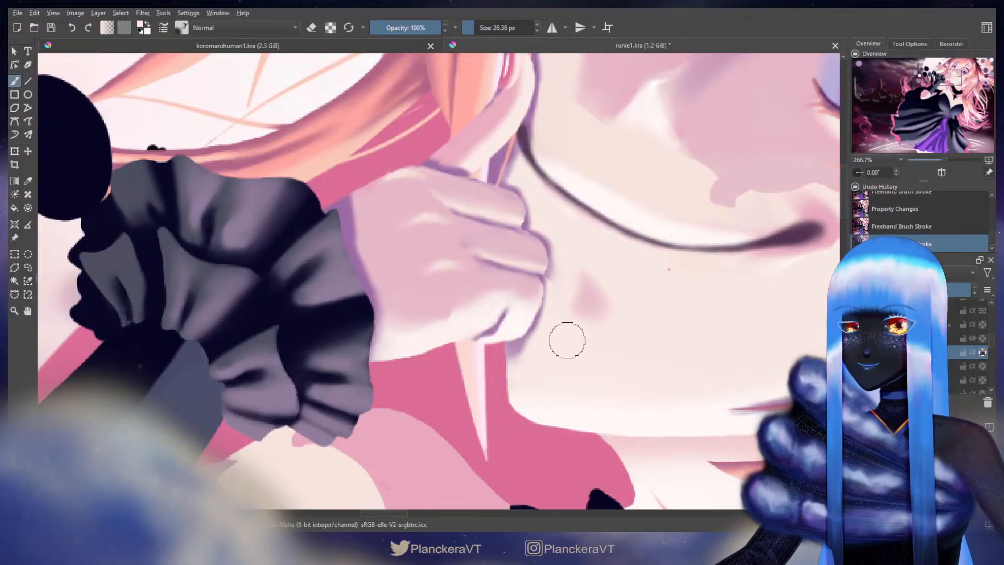
scroll(500, 201, "up", 2)
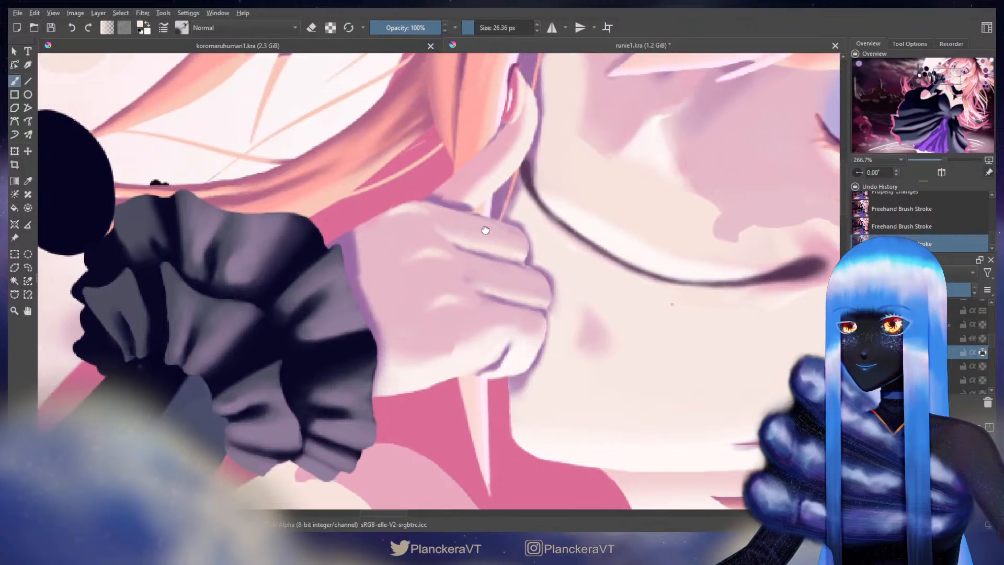
mouse_move(534, 336)
left_mouse_down()
mouse_move(519, 380)
mouse_move(542, 390)
mouse_move(524, 399)
mouse_move(553, 353)
mouse_move(543, 377)
left_mouse_up()
key("ctrl+z")
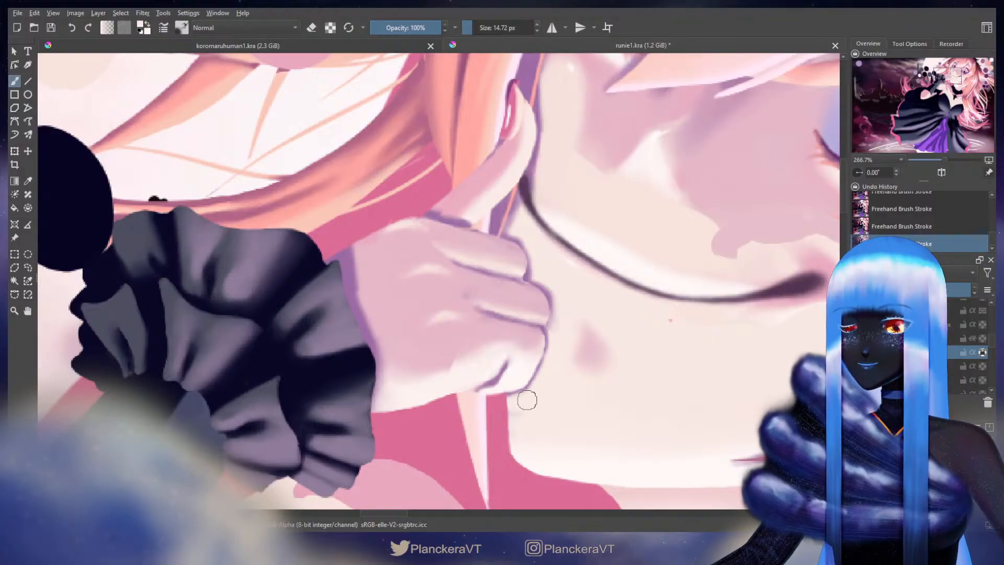
Extend the pink shadow spot on the cheek toward the curled fingers with its sampled color, using a 12.15 px brush
left_click_drag(544, 413, 589, 315)
key("e")
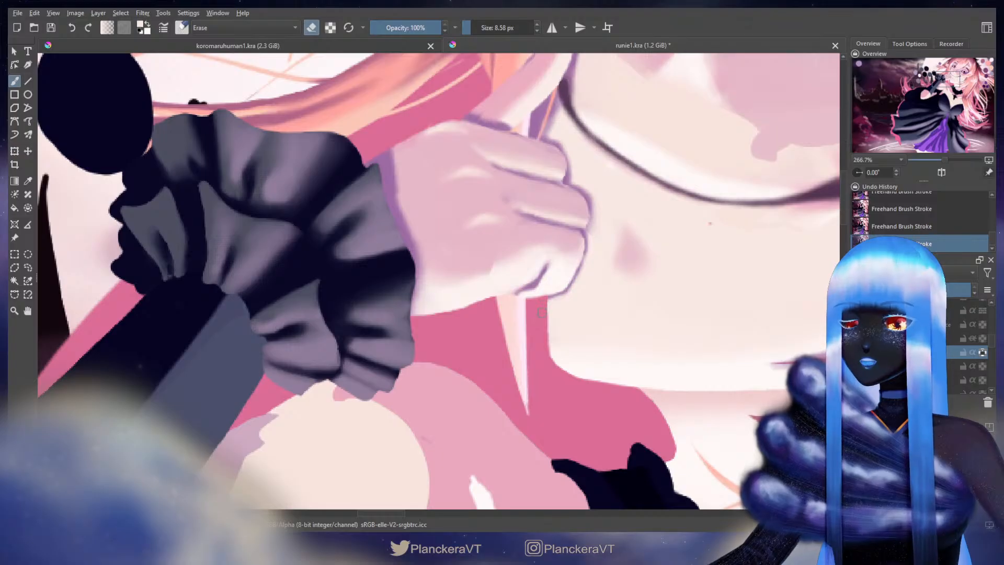
key("e")
left_click(632, 261, "ctrl")
left_click_drag(627, 251, 621, 248)
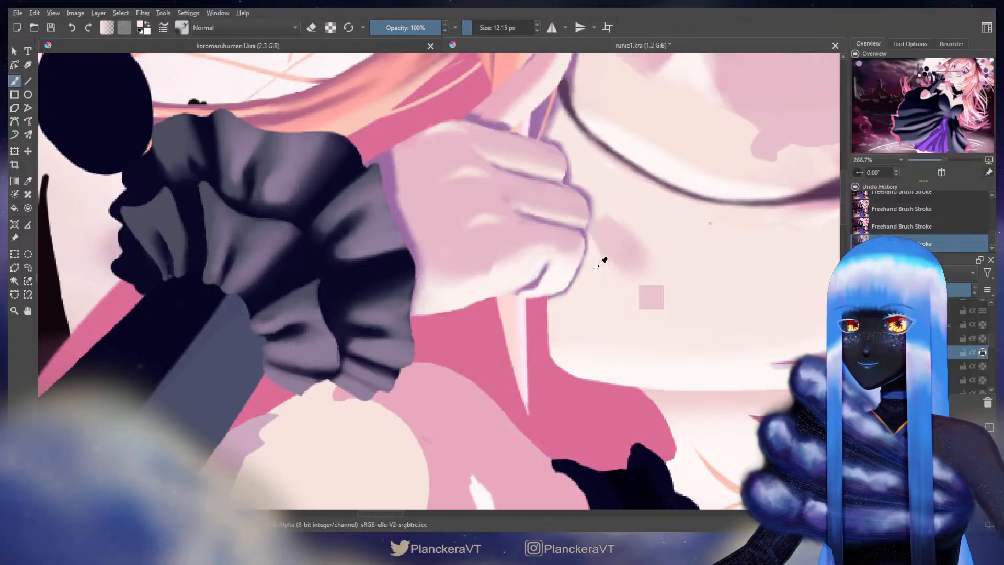
left_click_drag(594, 208, 543, 294)
Refine the thin purple shadow around the index fingertip with sampled purple and skin tones, reducing the brush to 7.68 px
left_click(542, 137, "ctrl")
mouse_move(559, 145)
left_mouse_down()
mouse_move(552, 135)
mouse_move(545, 157)
mouse_move(541, 131)
mouse_move(551, 184)
left_mouse_up()
left_click(589, 204, "ctrl")
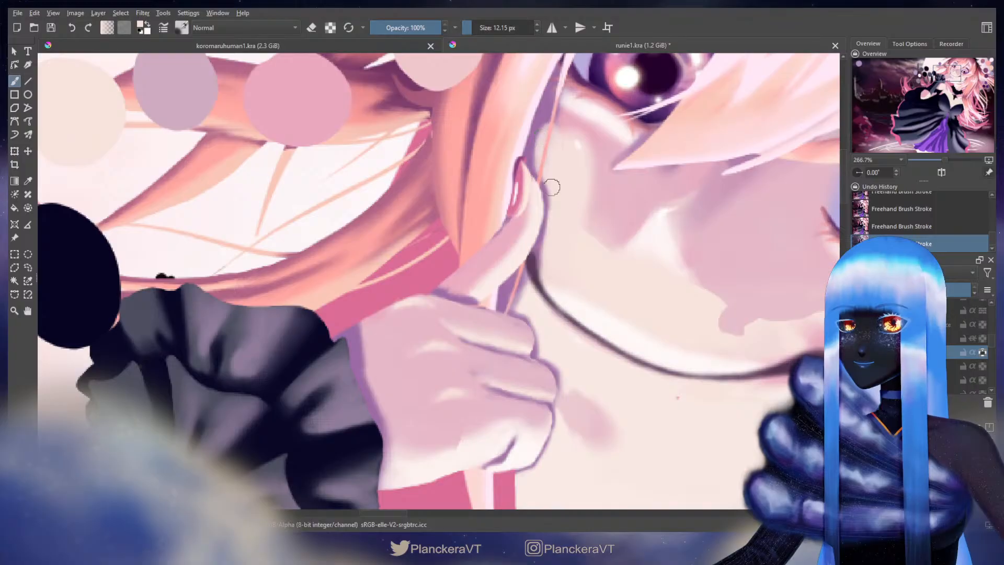
mouse_move(544, 140)
left_mouse_down()
mouse_move(539, 166)
mouse_move(594, 190)
left_mouse_up()
left_click(546, 113, "ctrl")
left_click_drag(541, 127, 534, 159)
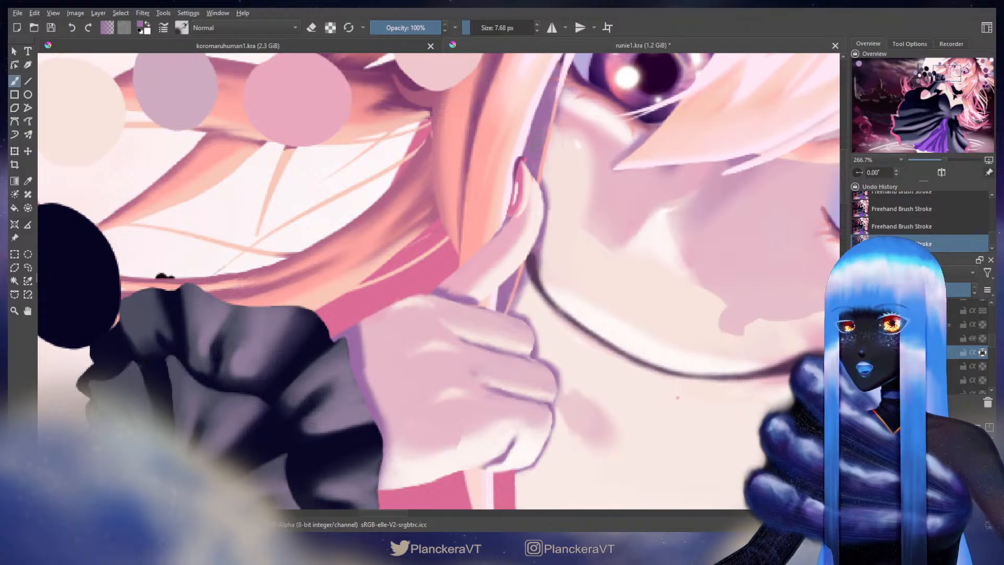
left_click(543, 162, "ctrl")
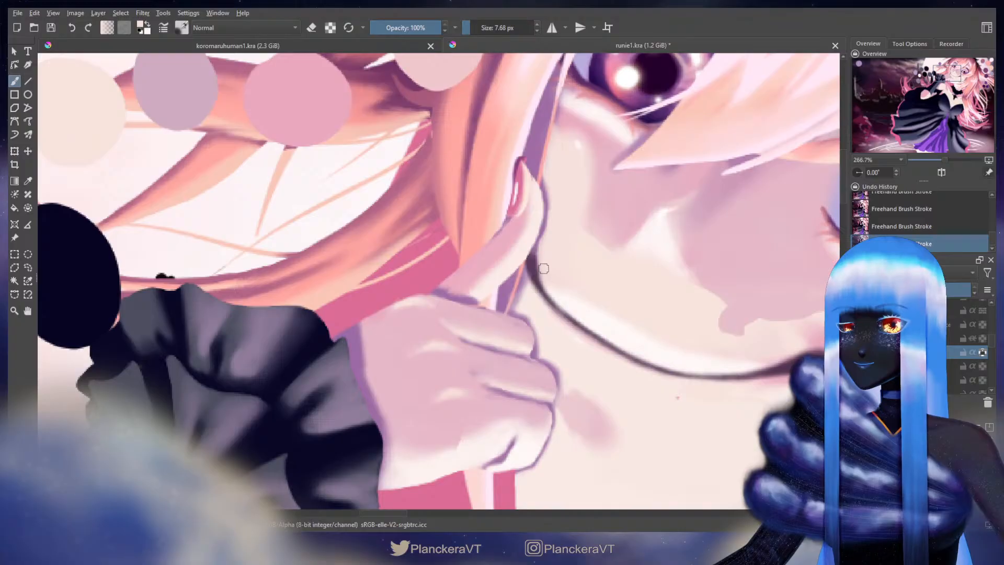
left_click(541, 180, "ctrl")
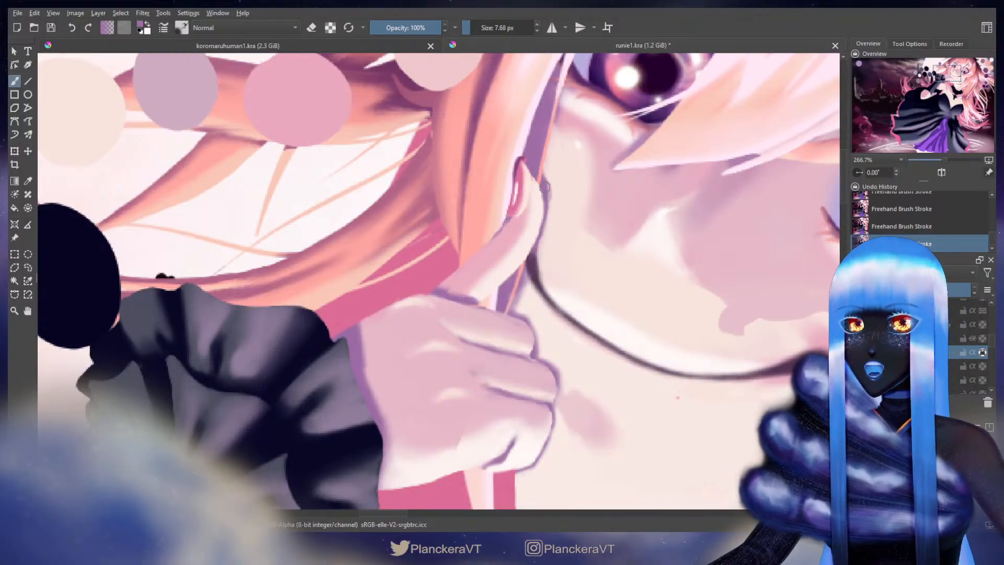
scroll(564, 217, "down", 1)
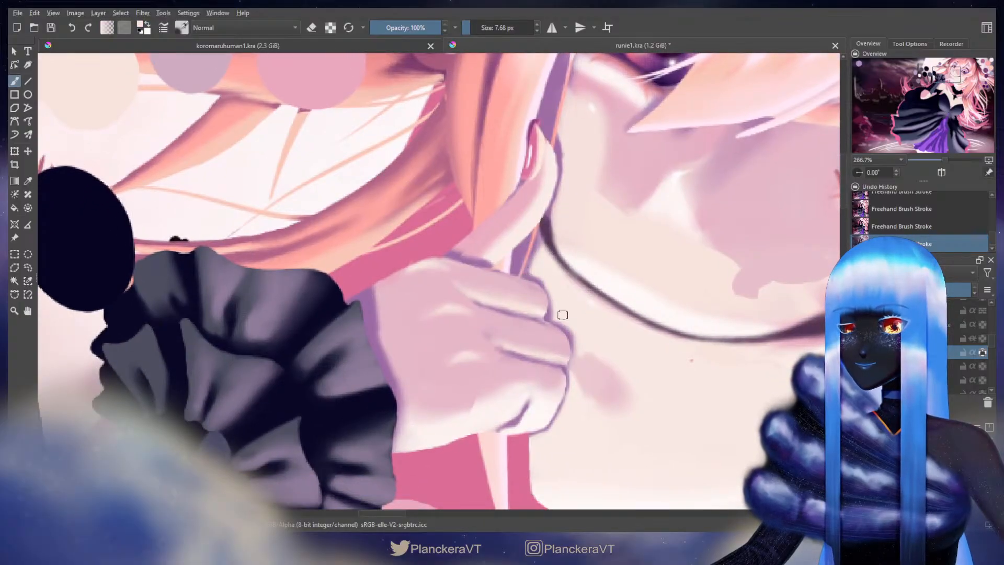
scroll(563, 313, "down", 2)
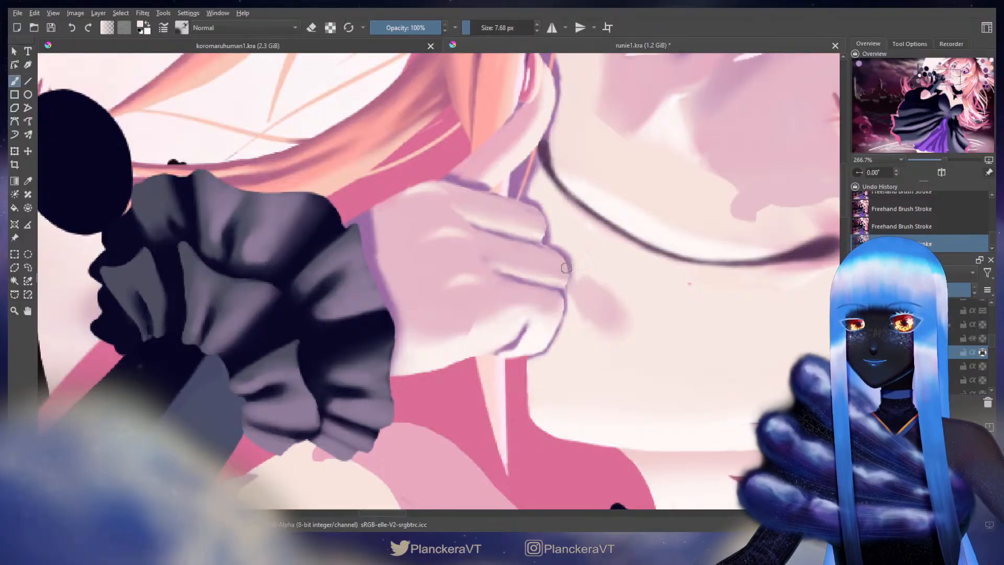
Undo the last stroke and repaint the contour at the middle curled finger's tip with a sampled purple, using the 7.68 px brush
key("ctrl+z")
left_click(465, 185, "ctrl")
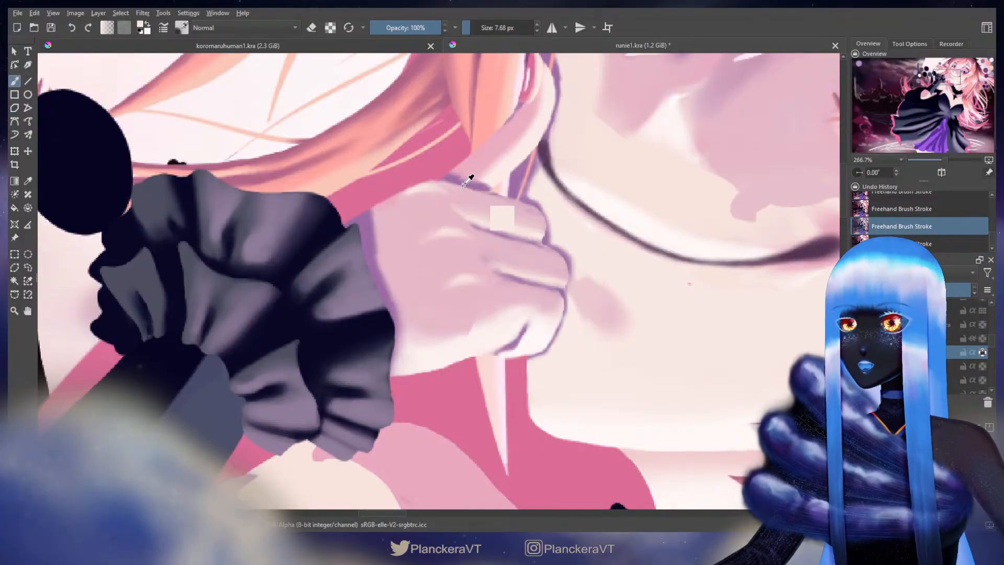
left_click_drag(559, 266, 565, 275)
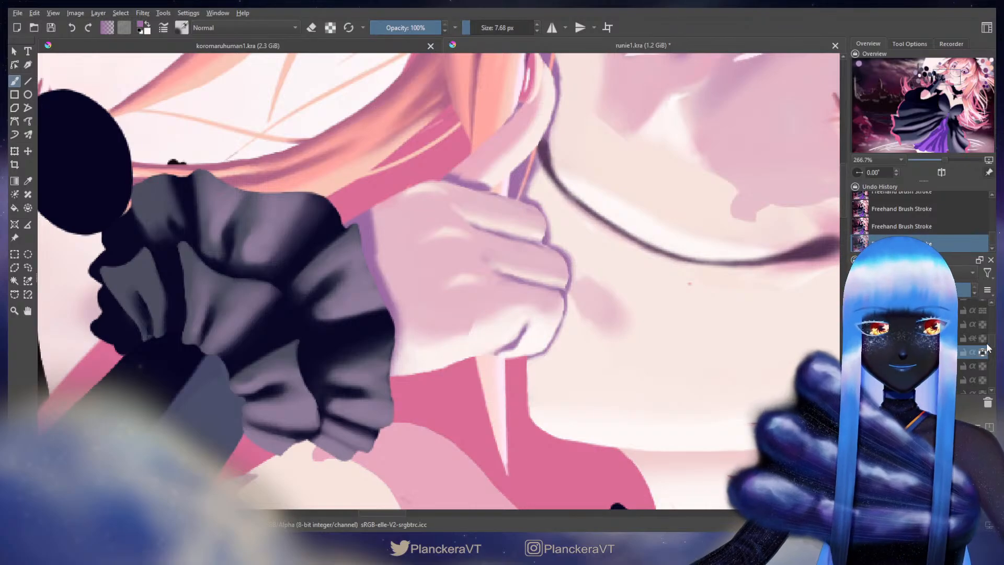
Select the hand layer and retouch the tips of the curled fingers with a sampled skin tone, undoing stray strokes and using a 12.98 px brush
scroll(988, 340, "down", 2)
left_click_drag(992, 332, 991, 328)
left_click(949, 350)
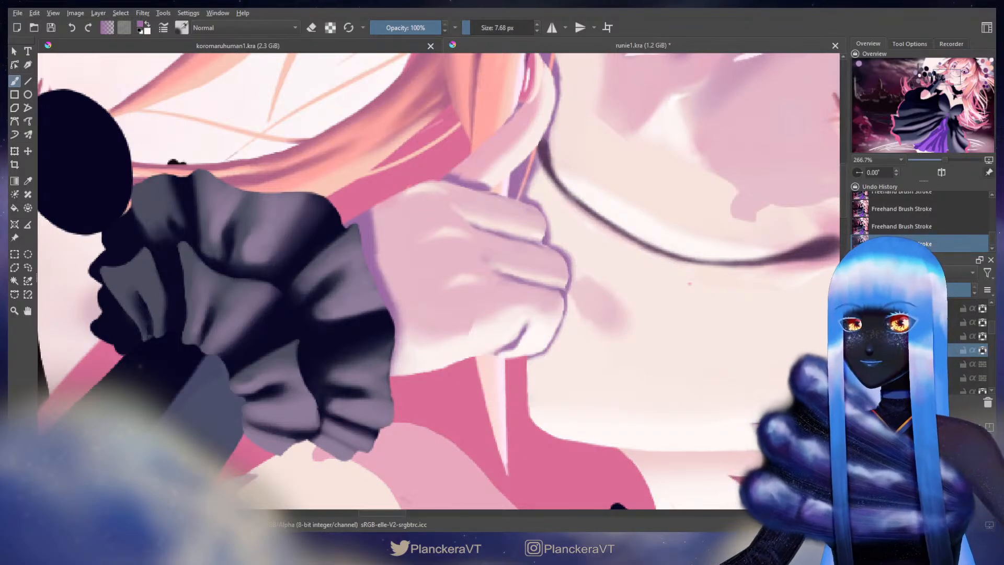
key("e")
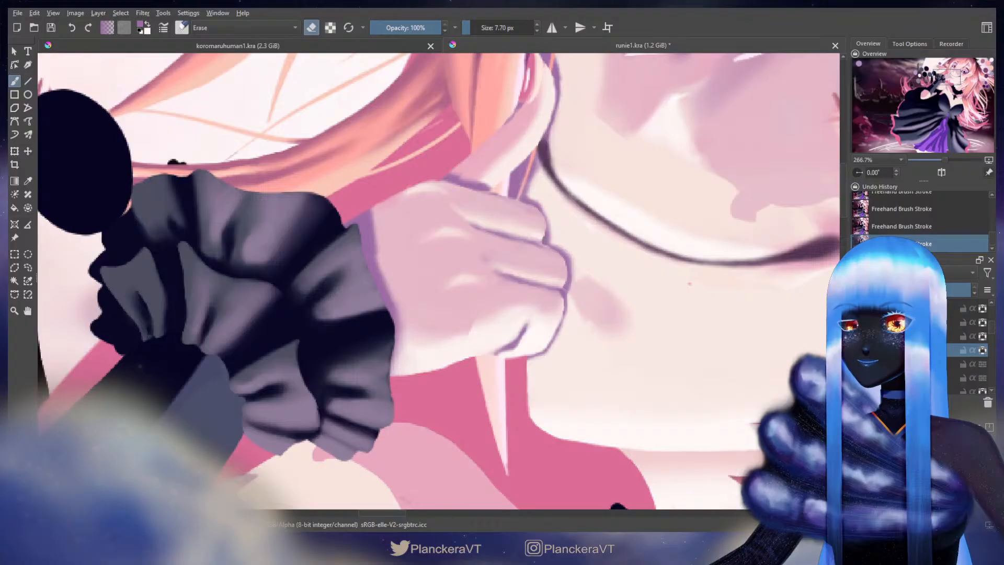
key("e")
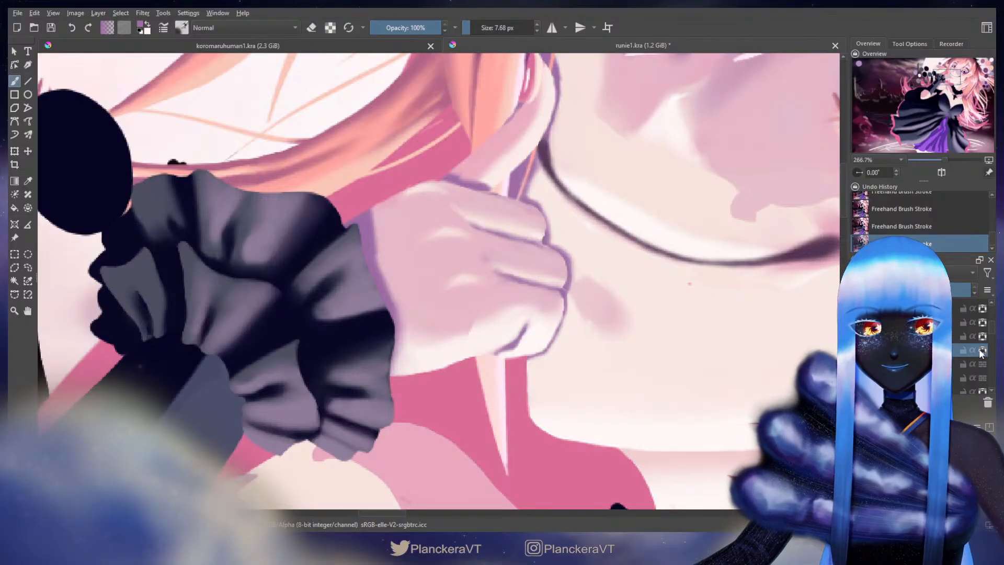
left_click(544, 230, "ctrl")
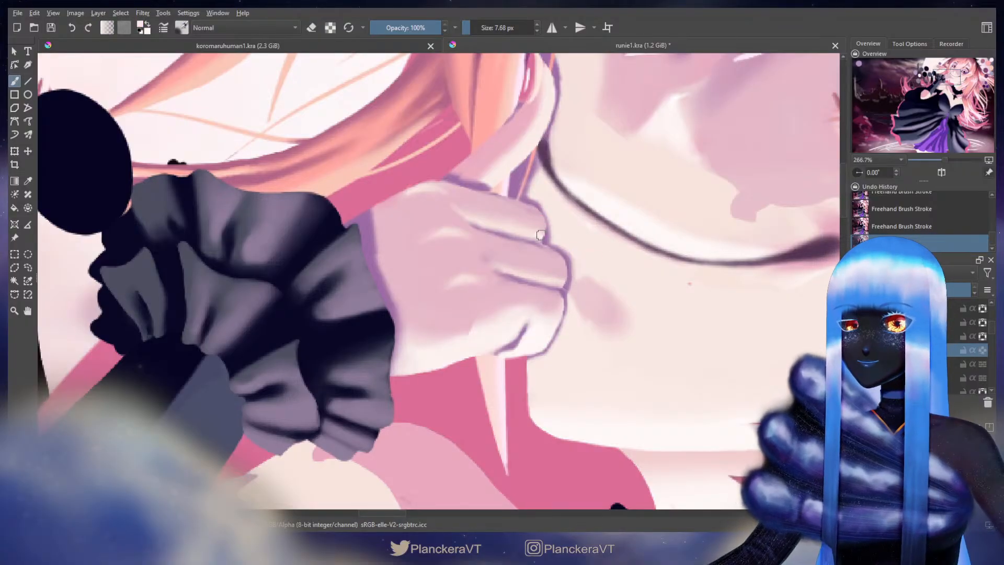
key("ctrl+z")
left_click_drag(545, 241, 544, 239)
key("ctrl+z")
key("slash")
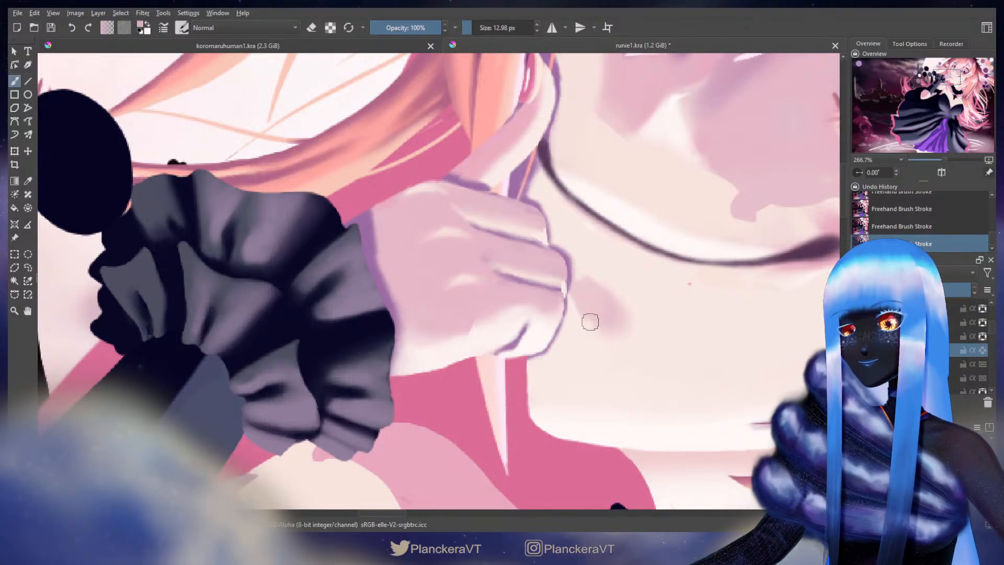
Move the hand layer back beside the cheek so its wrist meets the ruffled cuff
scroll(590, 321, "down", 5)
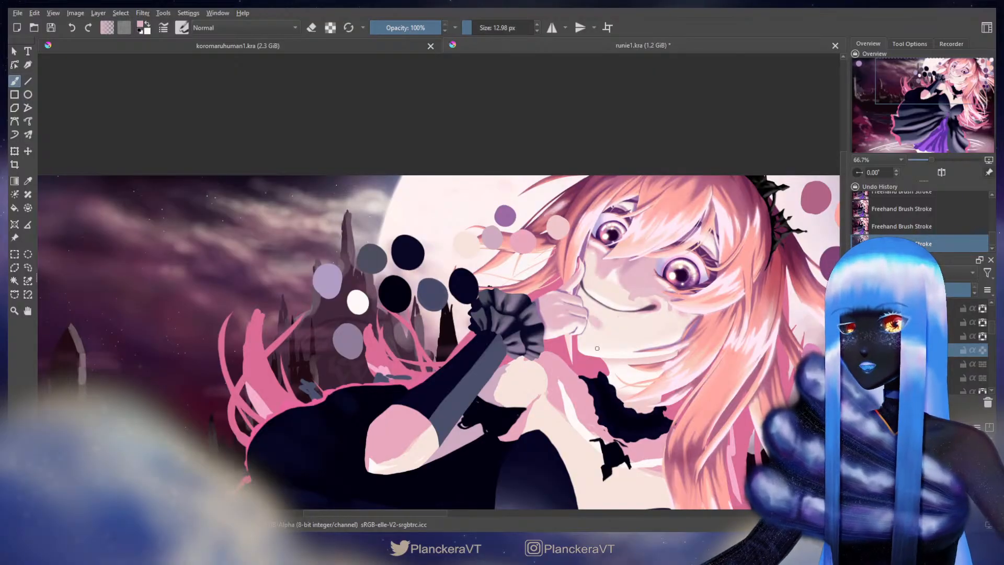
scroll(597, 349, "down", 2)
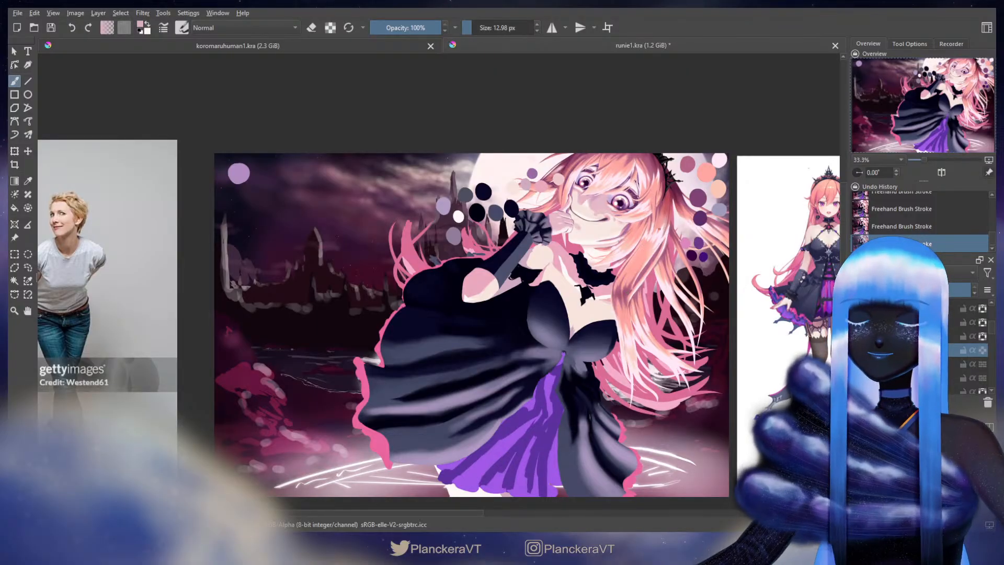
scroll(651, 223, "up", 1)
key("t")
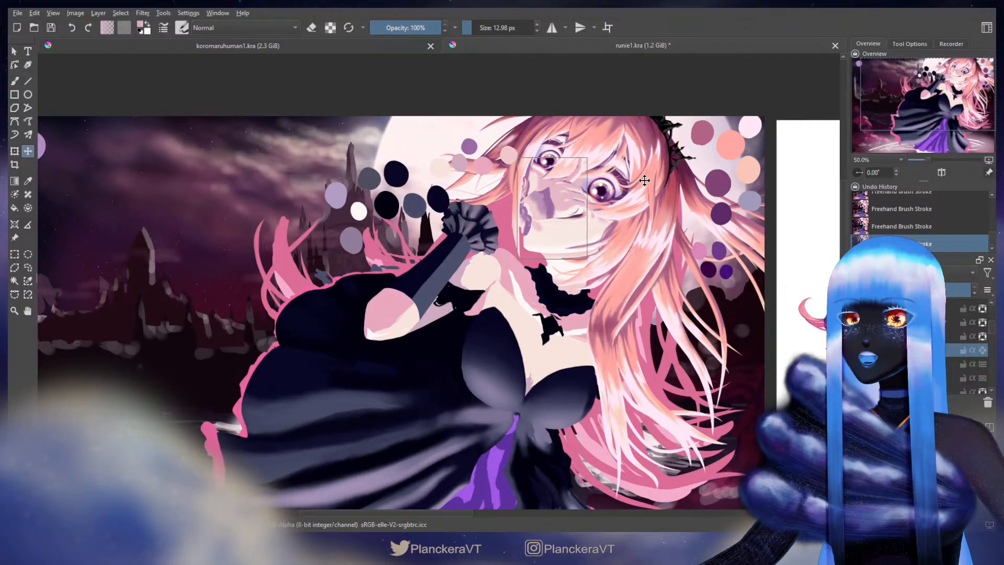
left_click_drag(644, 179, 588, 202)
key("ctrl+t")
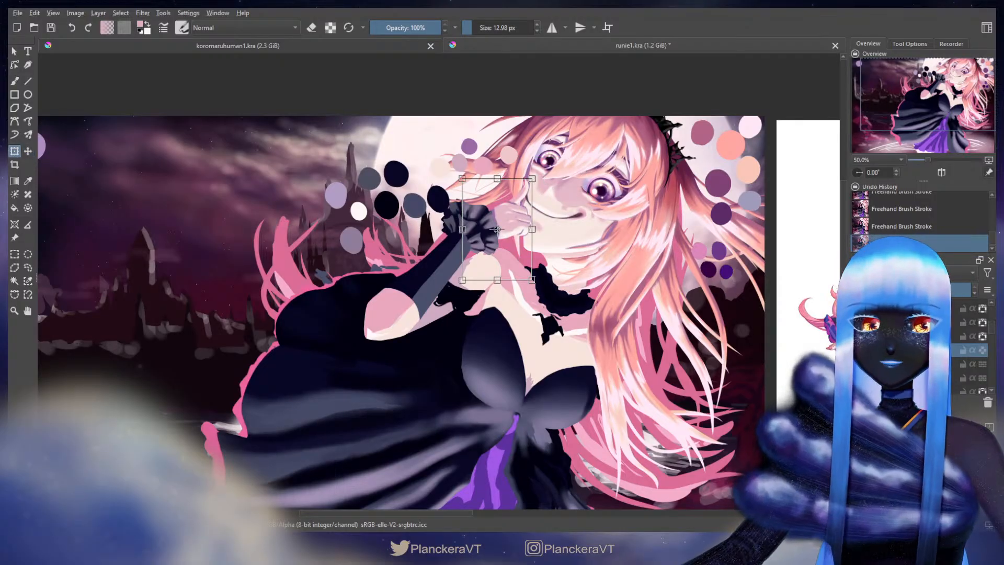
key("Return")
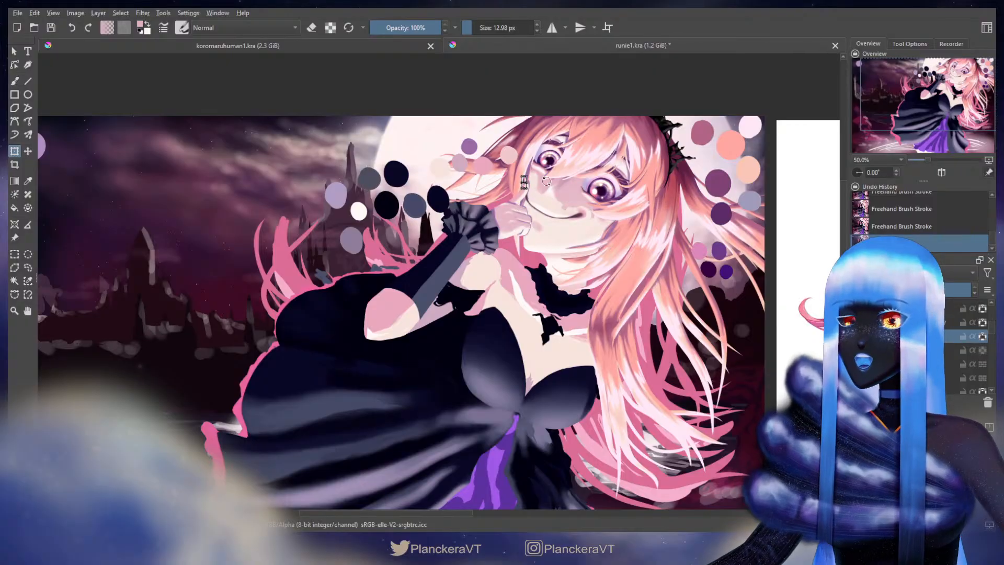
Select the hand and fingernail layers together, then enlarge them slightly and tilt them clockwise against the cheek
left_click(910, 350)
left_click(910, 337, "ctrl")
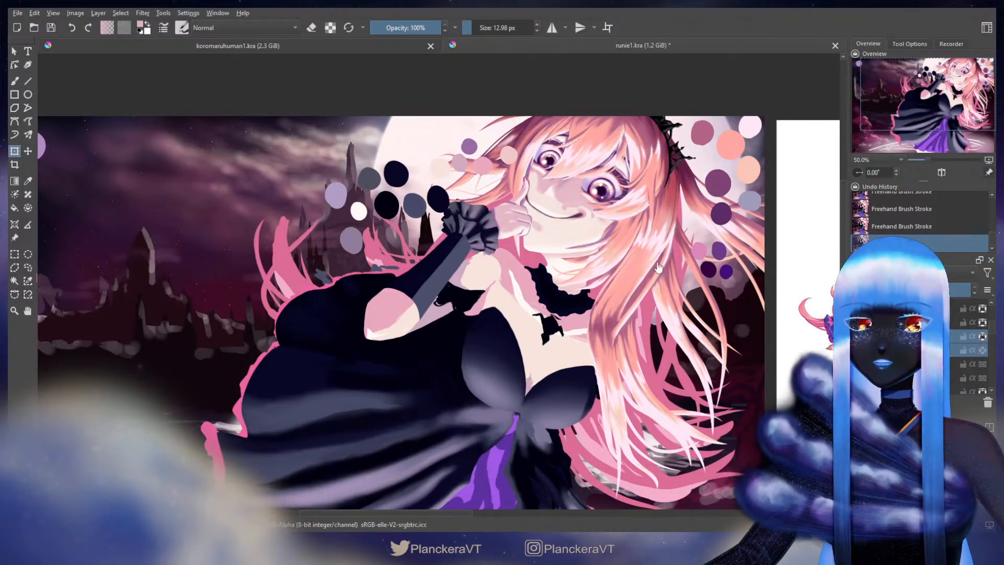
key("ctrl+t")
left_click_drag(531, 176, 548, 170)
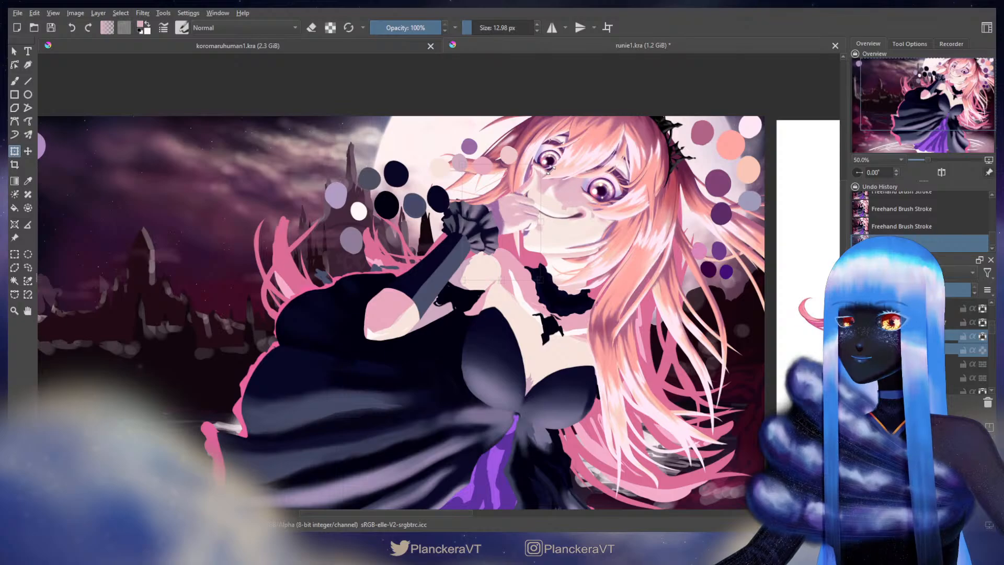
left_click_drag(523, 201, 518, 211)
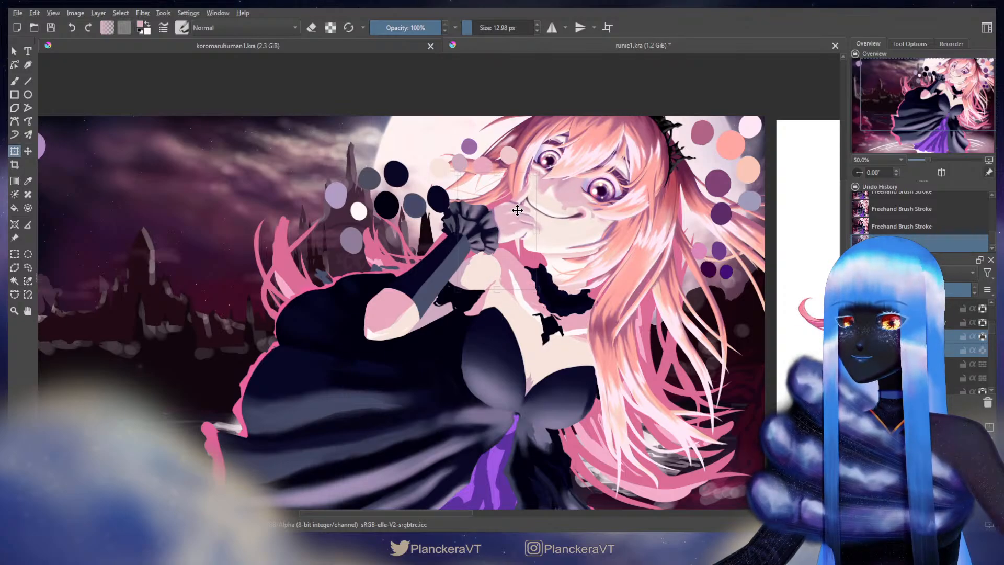
left_click_drag(517, 210, 515, 224)
left_click_drag(585, 221, 583, 229)
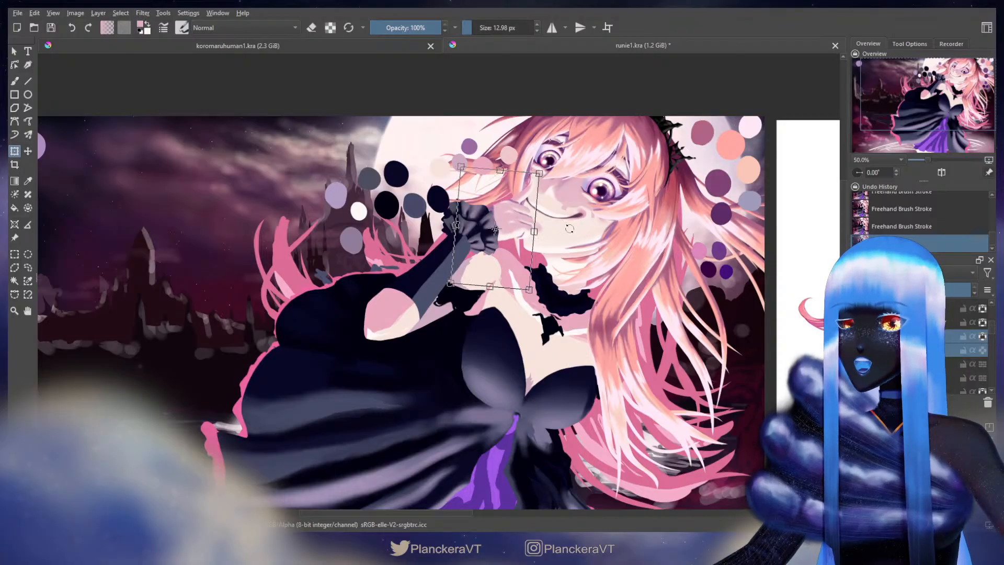
Fine-tune the size, clockwise tilt and position of the hand and fingernail between the cuff and the mouth corner
left_click_drag(497, 222, 496, 222)
left_click_drag(539, 172, 504, 213)
left_click_drag(597, 229, 597, 230)
left_click_drag(538, 278, 537, 280)
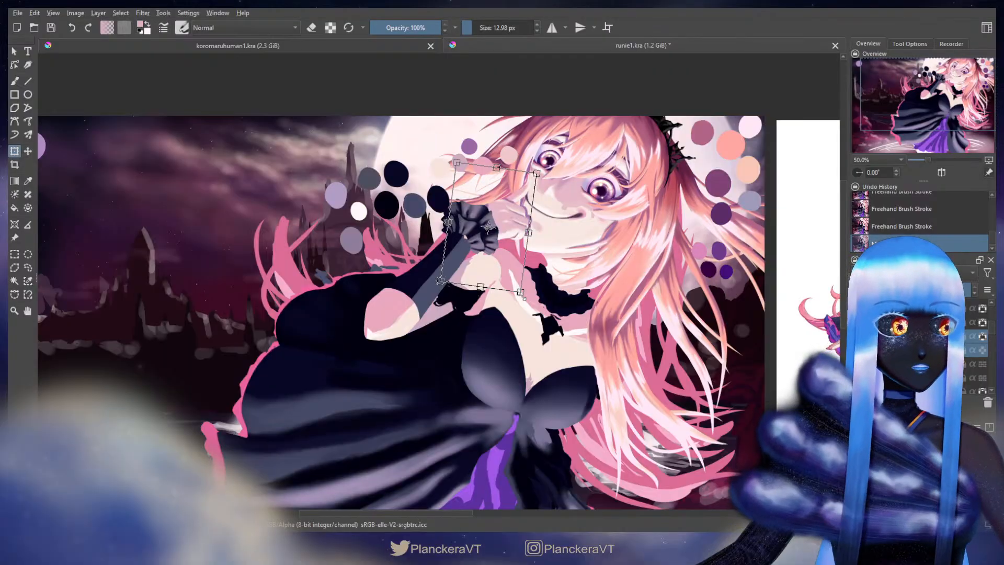
left_click_drag(521, 292, 523, 297)
key("Return")
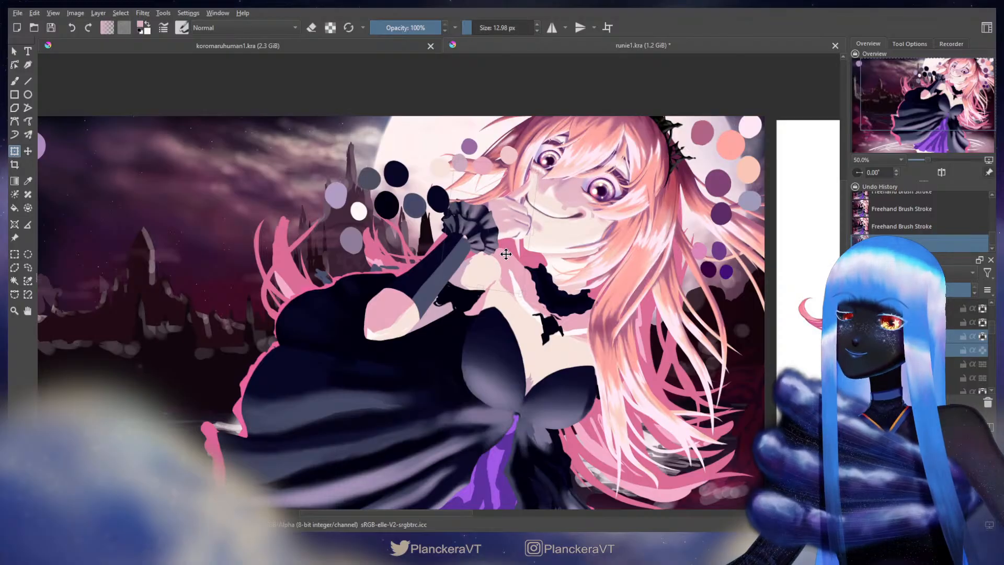
Try placing the tilted hand and fingernail higher on the face, over the nose and mouth
left_click_drag(506, 254, 530, 233)
left_click_drag(557, 290, 552, 280)
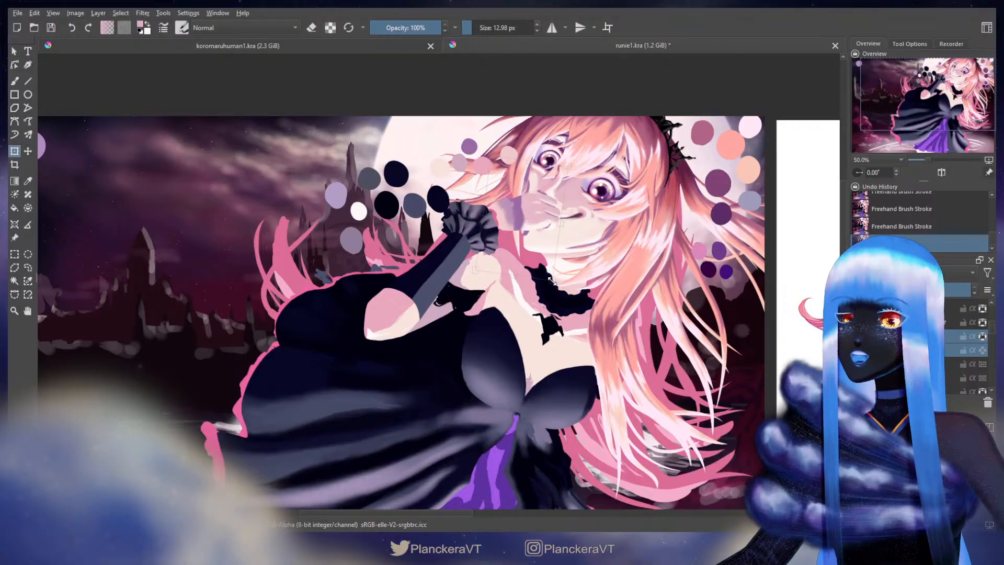
left_click_drag(518, 223, 540, 205)
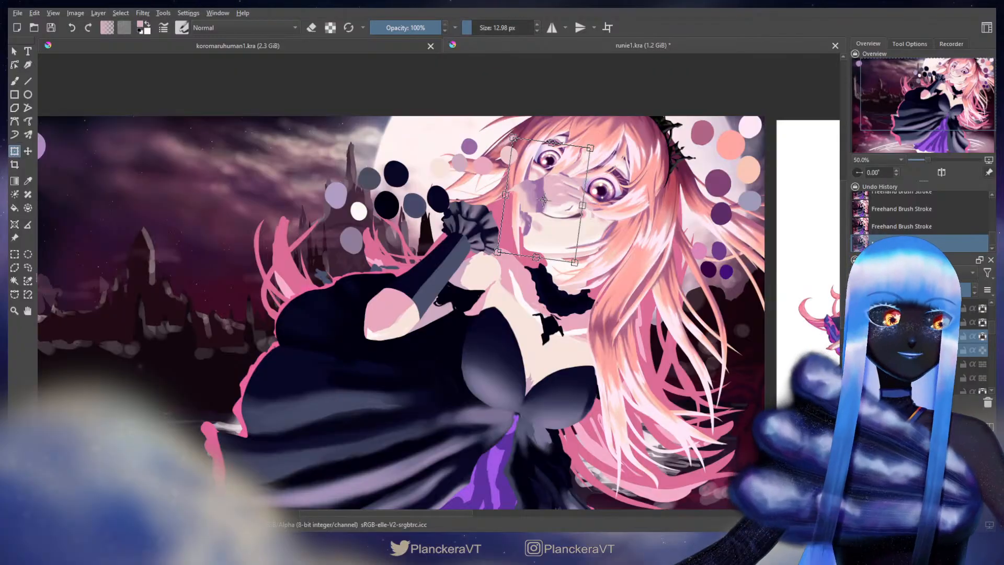
key("b")
key("e")
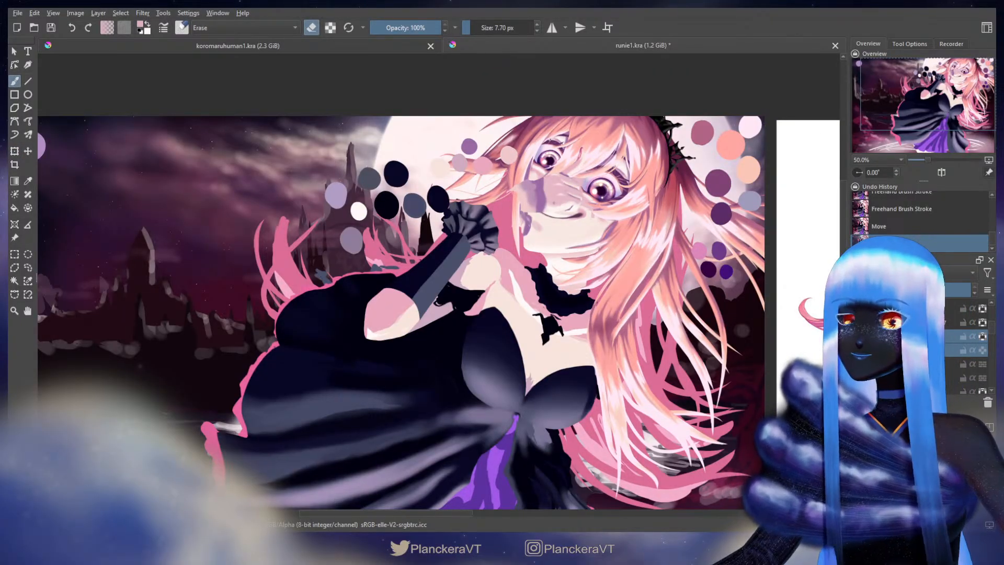
Rotate the hand and fingernail back to nearly upright and place them between the cuff and the mouth corner
key("ctrl+t")
left_click_drag(567, 202, 599, 163)
left_click_drag(581, 184, 554, 220)
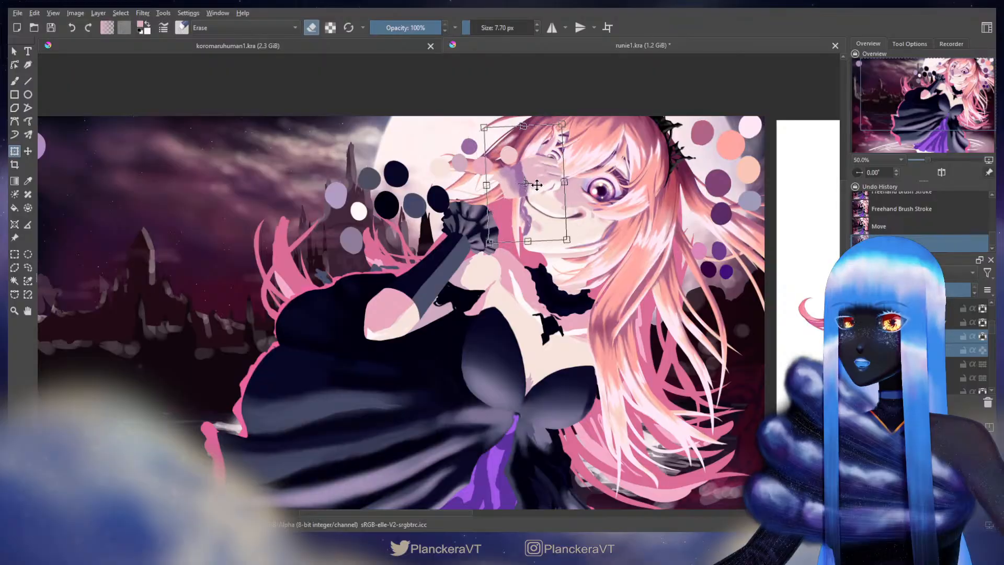
key("Return")
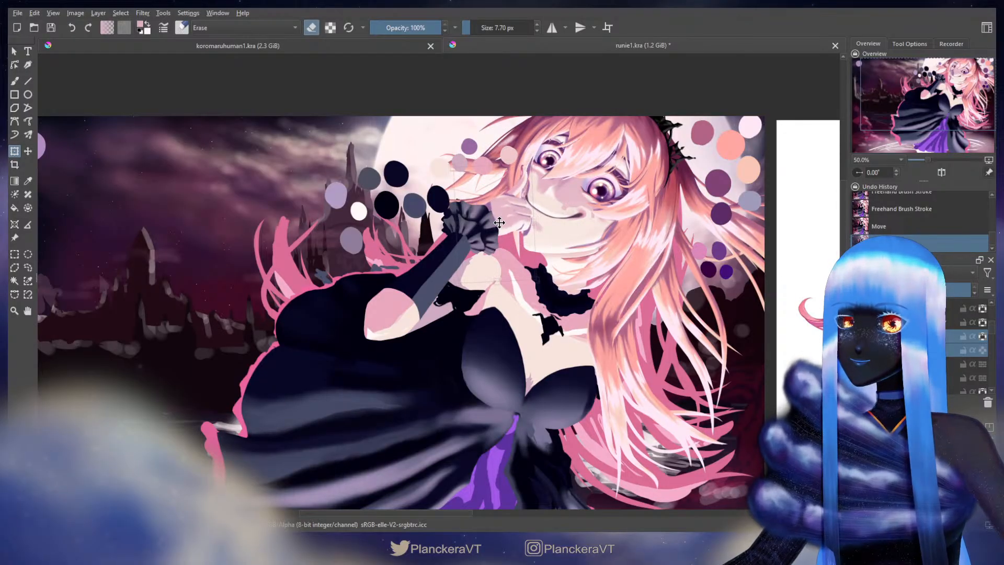
scroll(502, 222, "up", 2)
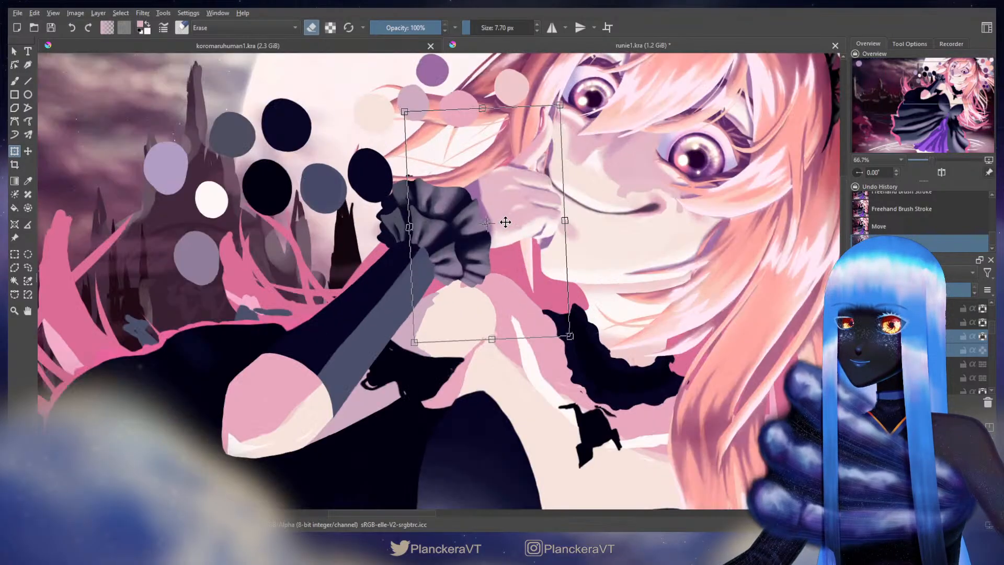
left_click_drag(507, 222, 601, 221)
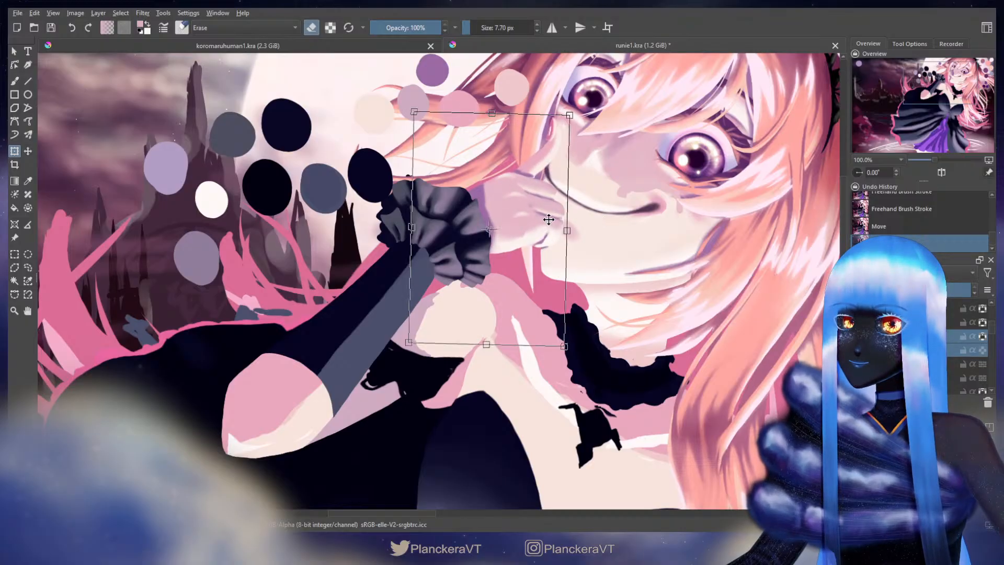
left_click_drag(549, 219, 547, 219)
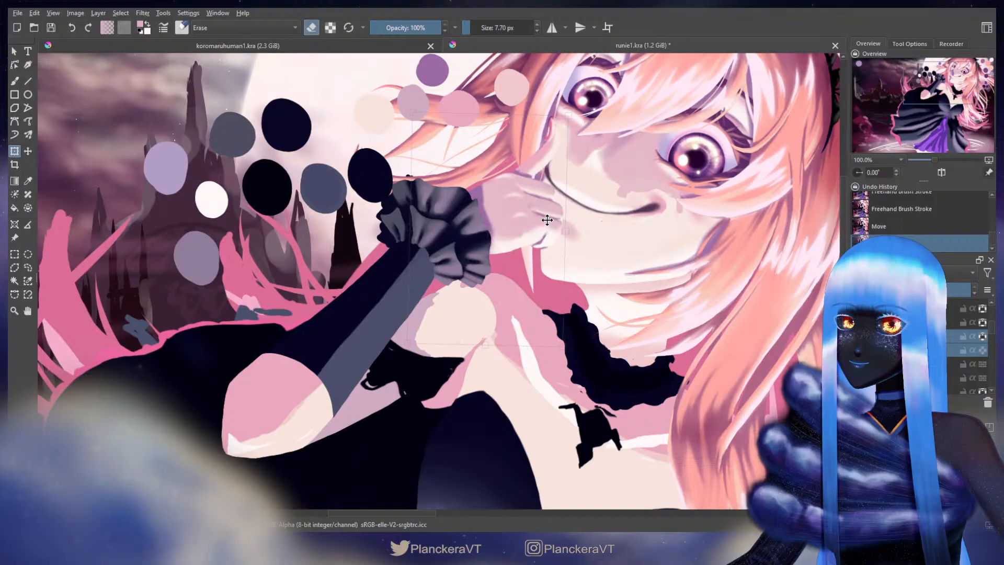
left_click_drag(547, 220, 547, 220)
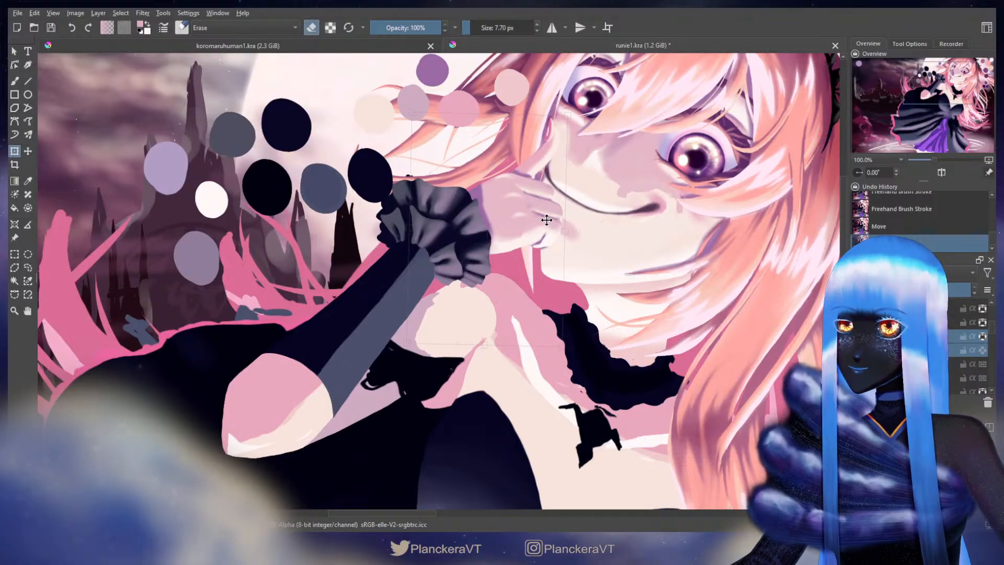
left_click_drag(547, 220, 547, 216)
key("b")
Move the fingernail layer slightly so it fits the tip of the index finger
scroll(628, 201, "down", 2)
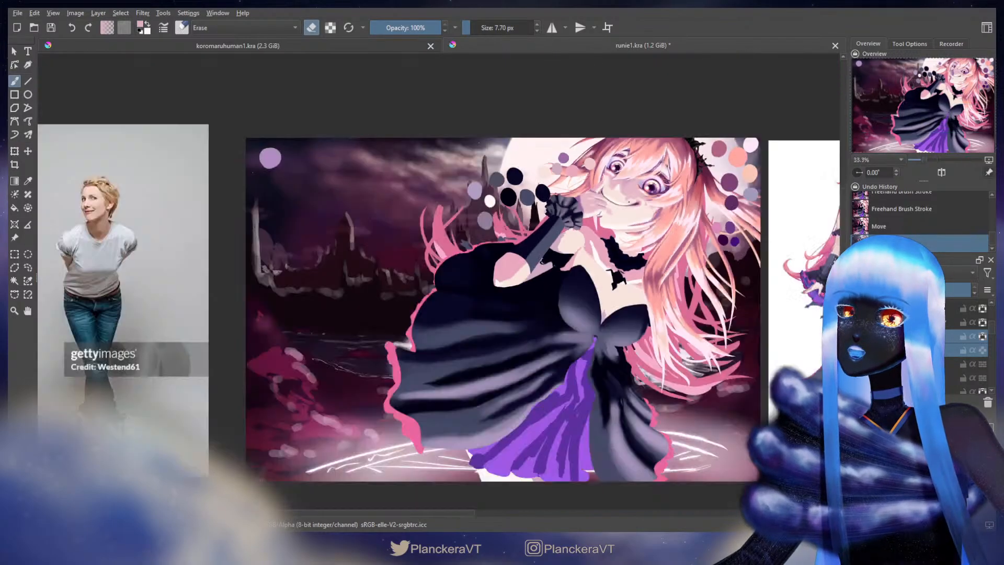
scroll(629, 201, "up", 2)
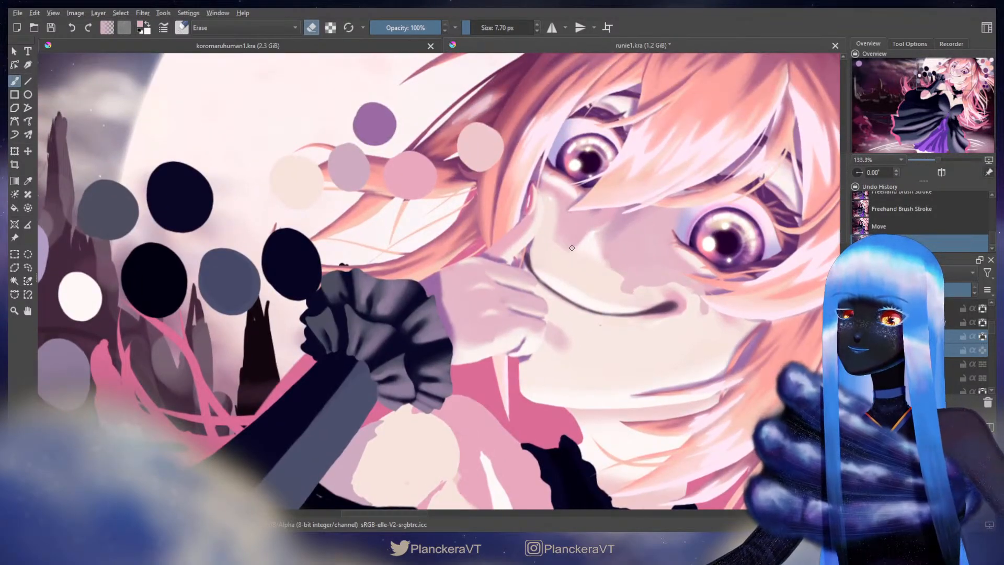
scroll(572, 248, "up", 2)
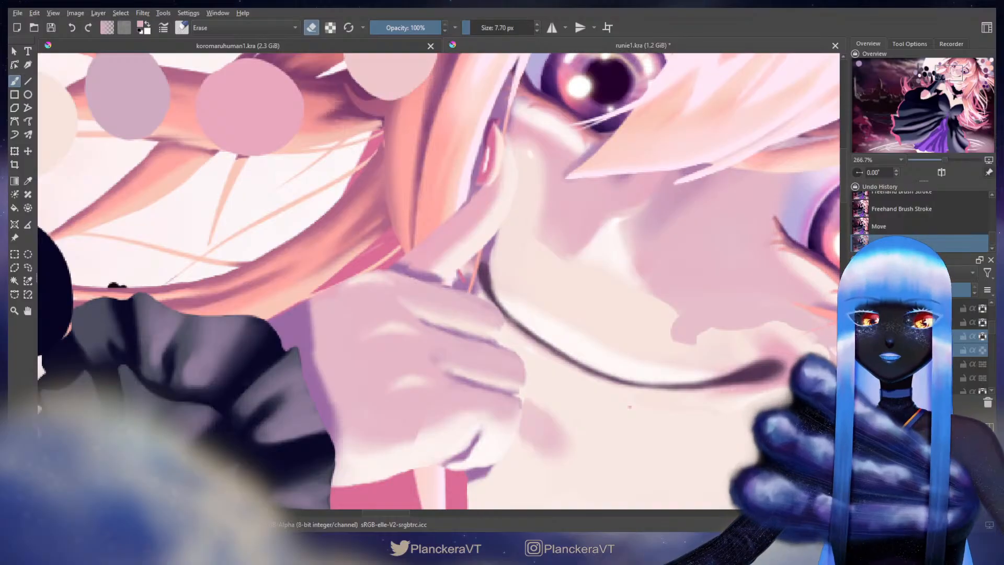
key("t")
left_click_drag(525, 156, 519, 158)
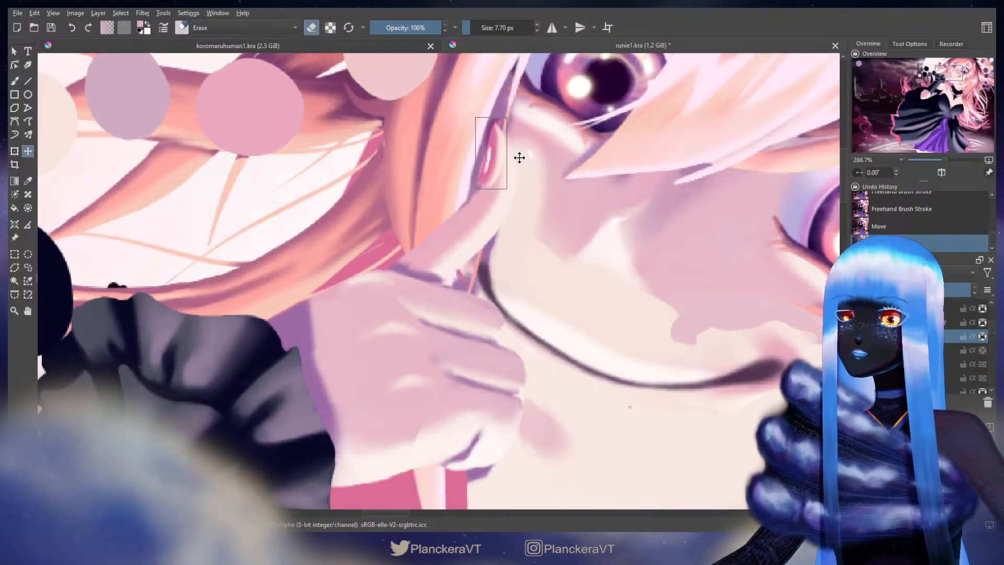
key("b")
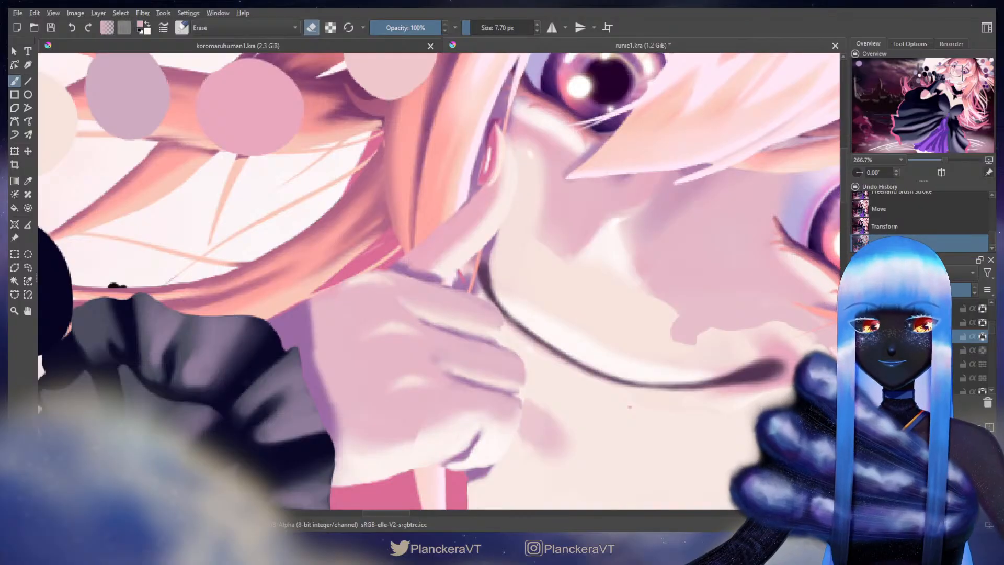
Select the hand layer and touch up the index finger with a 13.00 px brush
left_click(910, 350)
key("ctrl+t")
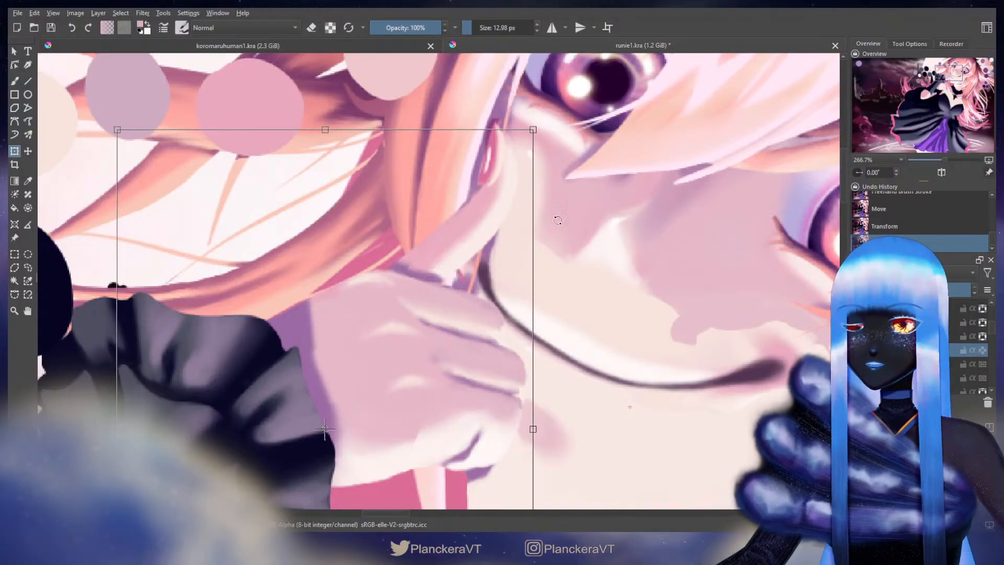
key("b")
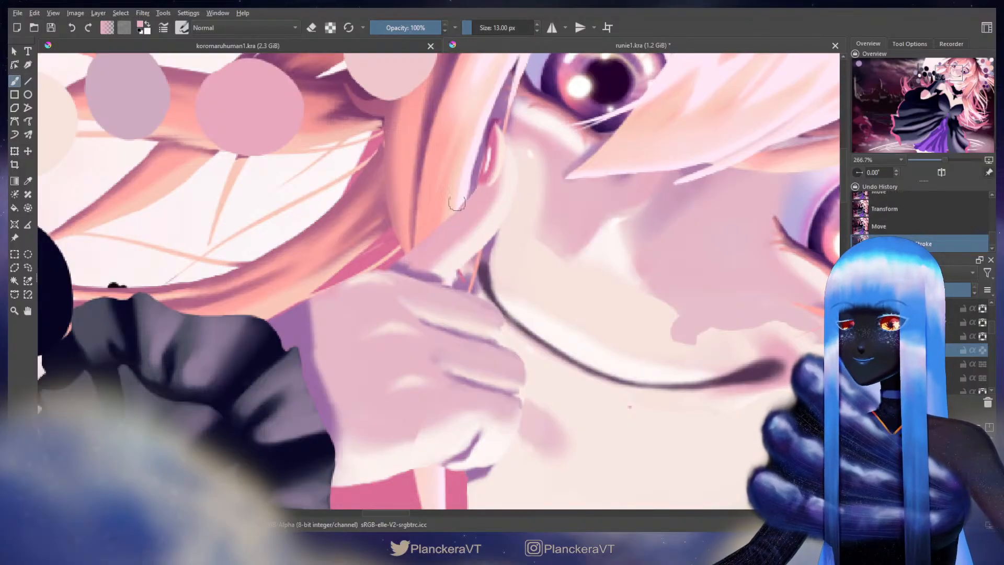
scroll(528, 180, "down", 1)
scroll(527, 180, "down", 4)
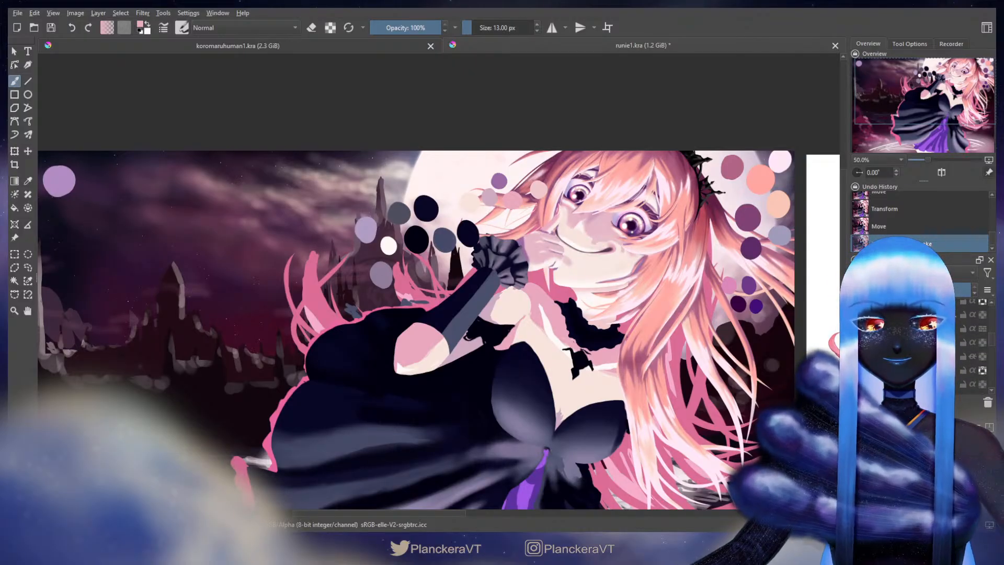
Paint the purple shadow on the face along the index finger and knuckles with a 13.00 px brush
scroll(497, 259, "up", 3)
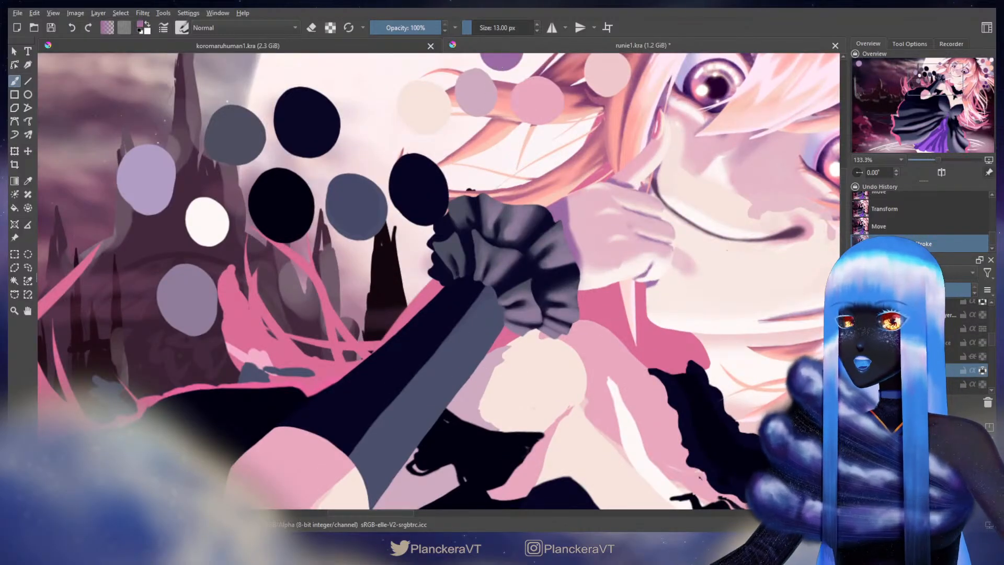
left_click_drag(513, 79, 468, 125)
key("bracketleft")
key("bracketright")
mouse_move(623, 170)
left_mouse_down()
mouse_move(624, 196)
mouse_move(603, 229)
left_mouse_up()
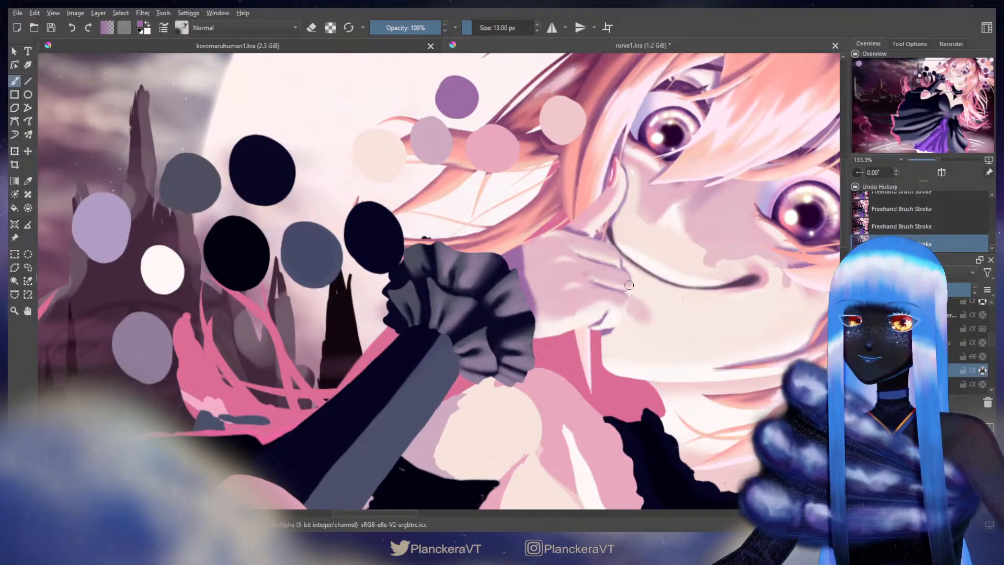
left_click_drag(630, 281, 612, 332)
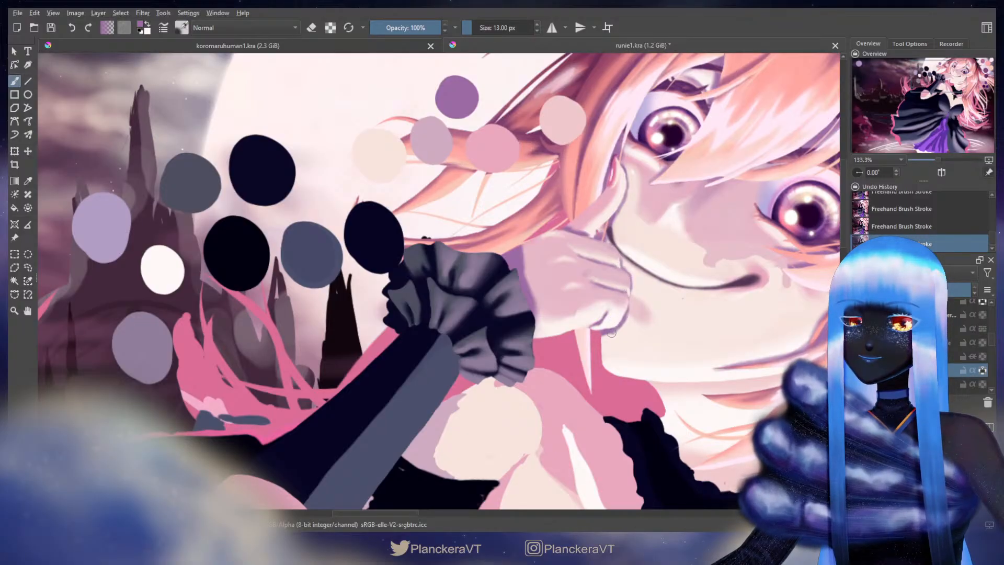
scroll(609, 316, "down", 3)
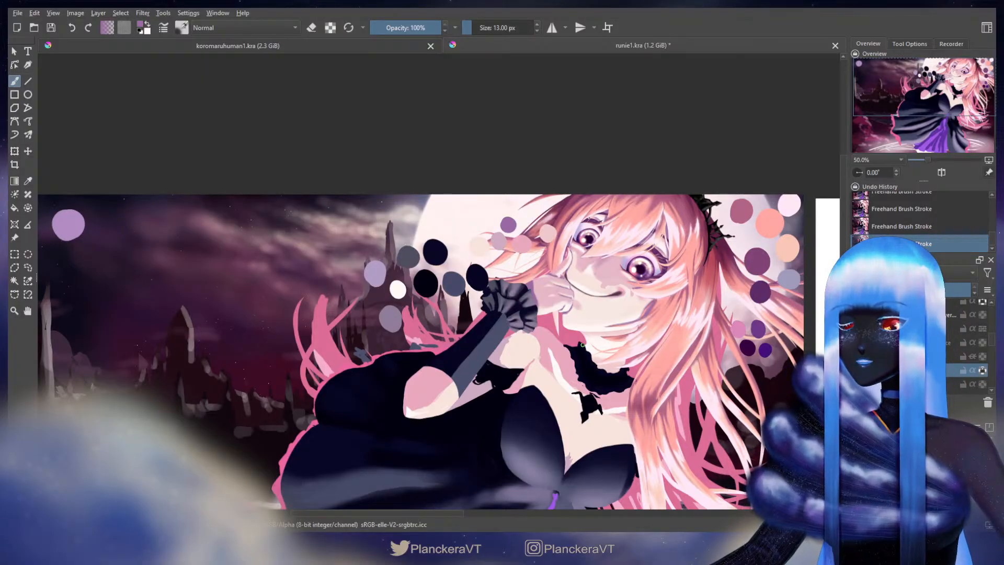
scroll(572, 305, "up", 3)
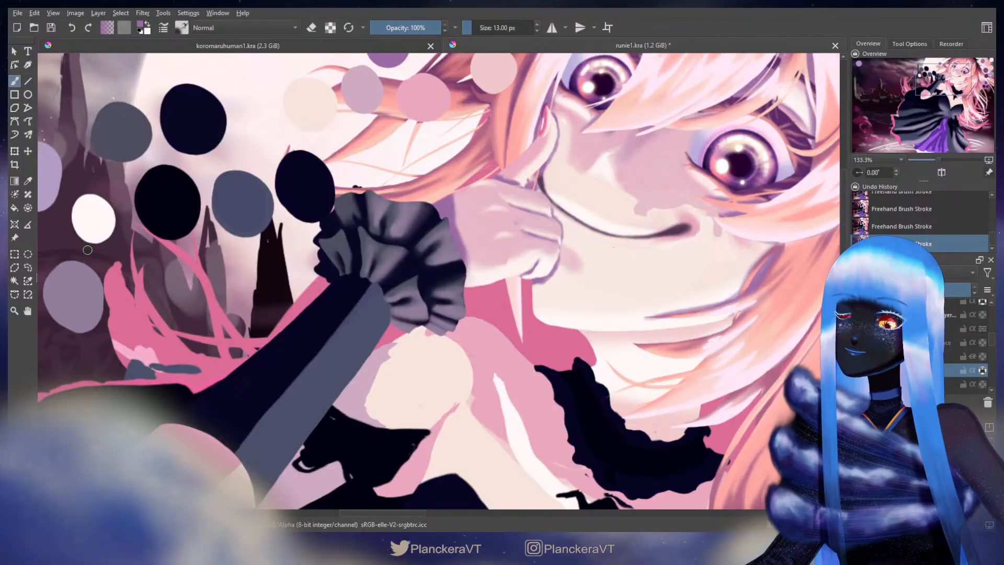
Select the hand layer, outline the ends of the curled fingers freehand, and nudge that part slightly
left_click(28, 267)
scroll(989, 342, "up", 5)
left_click(926, 336)
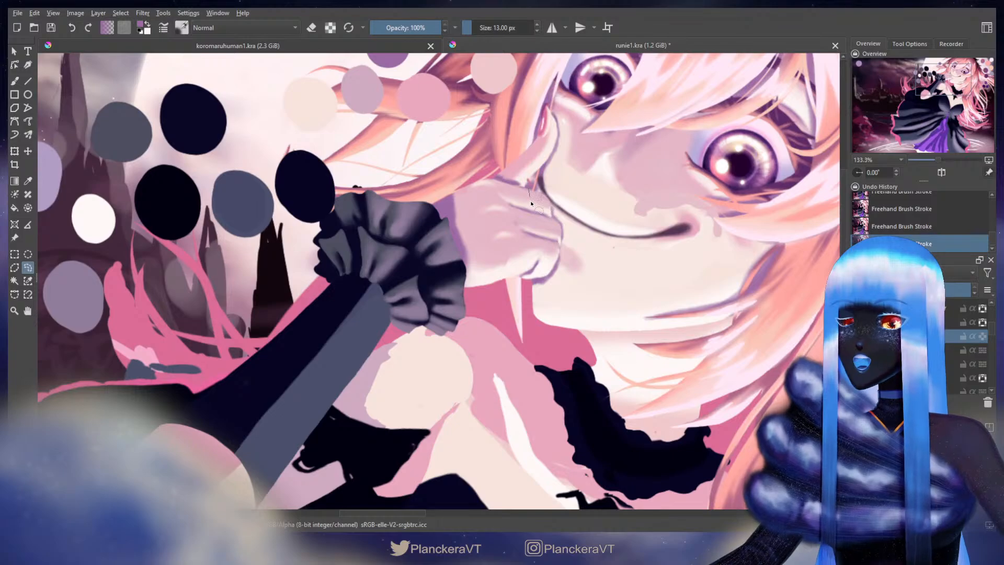
left_click_drag(535, 220, 540, 237)
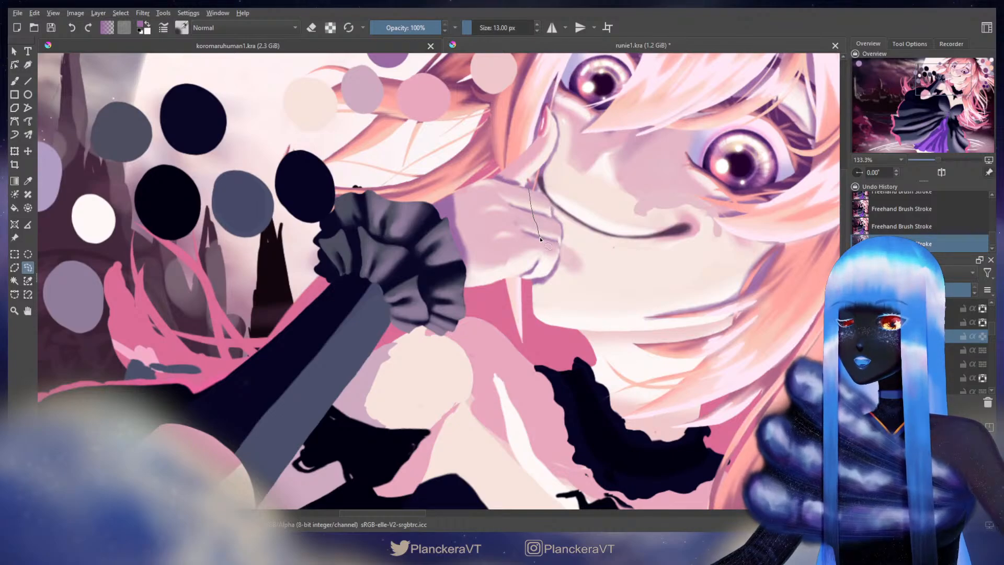
left_click_drag(546, 283, 549, 283)
key("t")
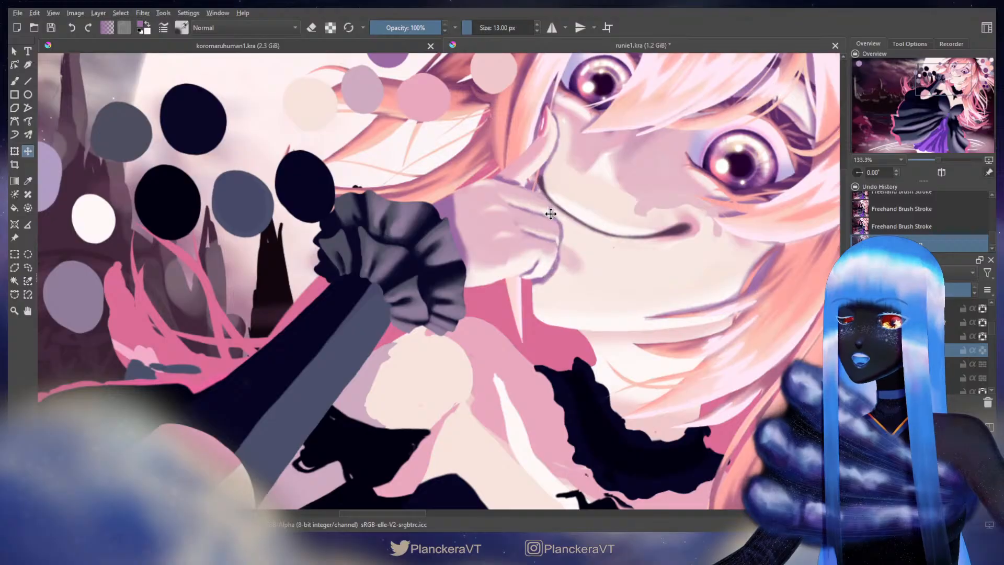
mouse_move(550, 214)
left_mouse_down()
mouse_move(567, 207)
mouse_move(534, 188)
left_mouse_up()
Outline the upper curled fingers freehand, shift them slightly, and clear the selection
left_click(27, 268)
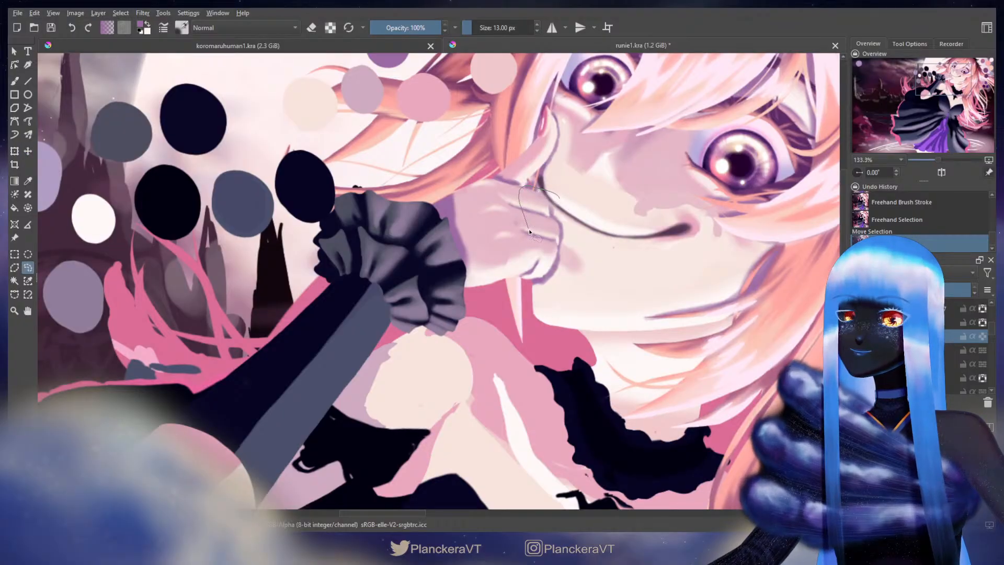
mouse_move(564, 244)
left_mouse_down()
mouse_move(562, 206)
mouse_move(552, 208)
left_mouse_up()
key("t")
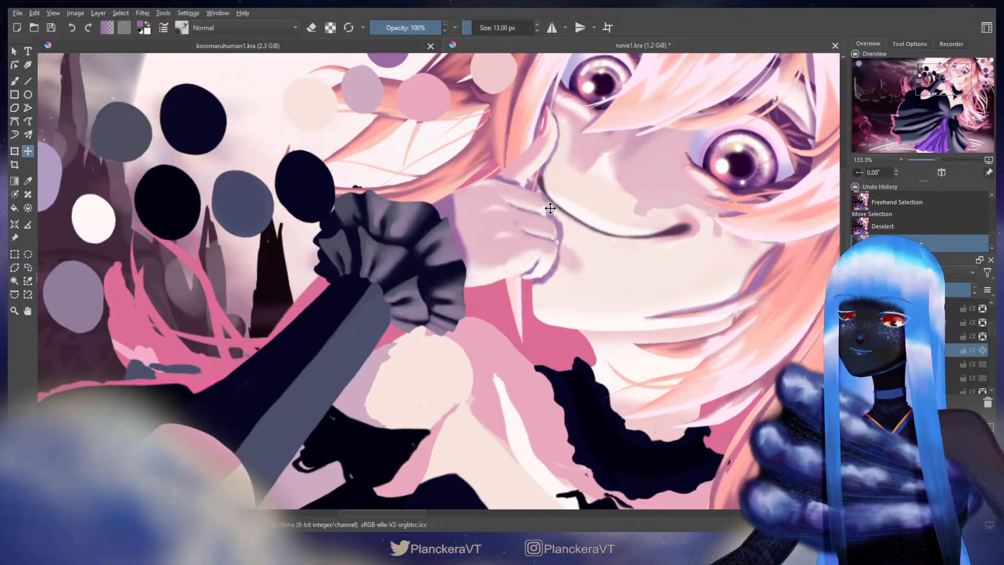
key("ctrl+shift+a")
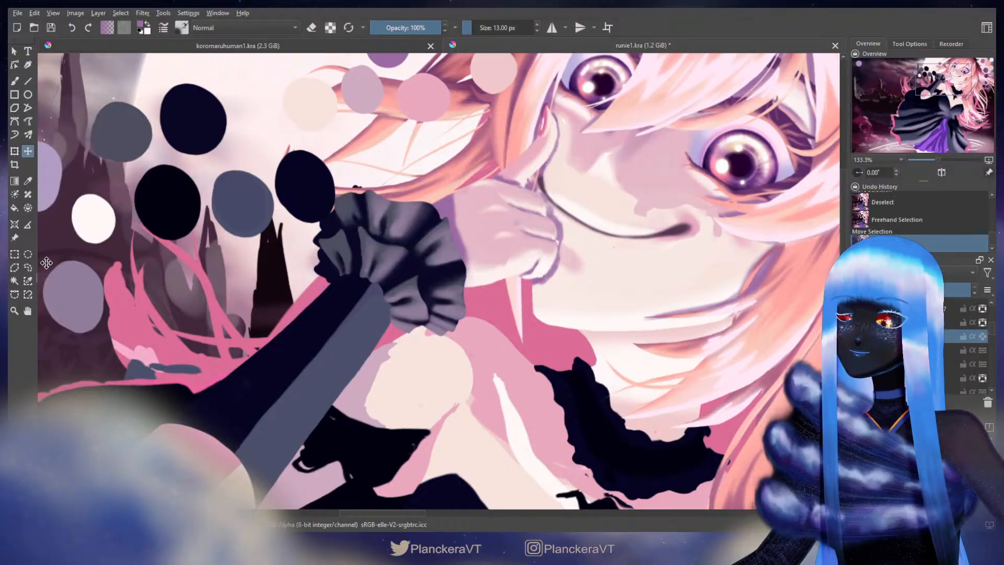
Outline the lowest curled finger freehand and nudge it slightly into line with the other knuckles
left_click(28, 268)
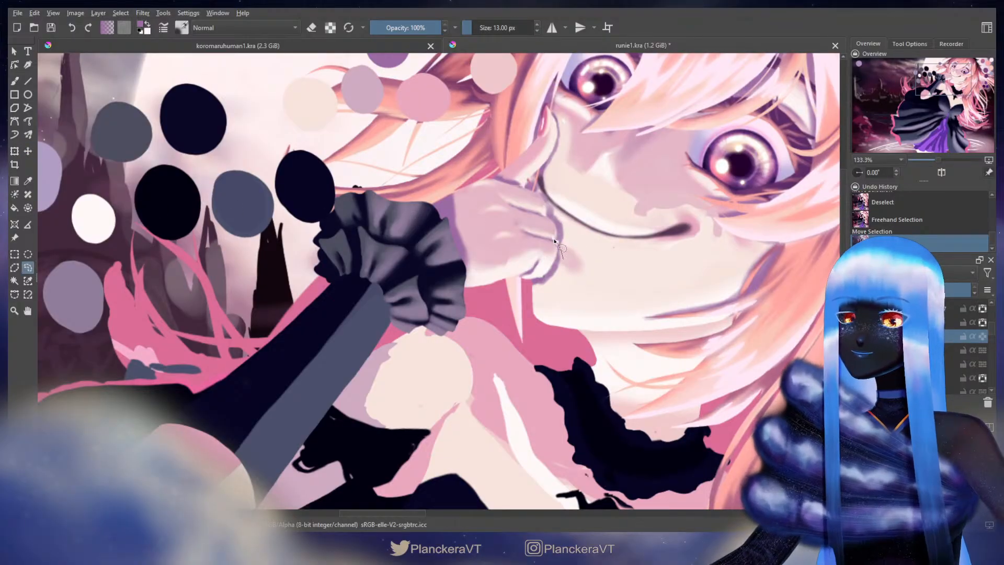
left_click_drag(521, 269, 531, 298)
key("t")
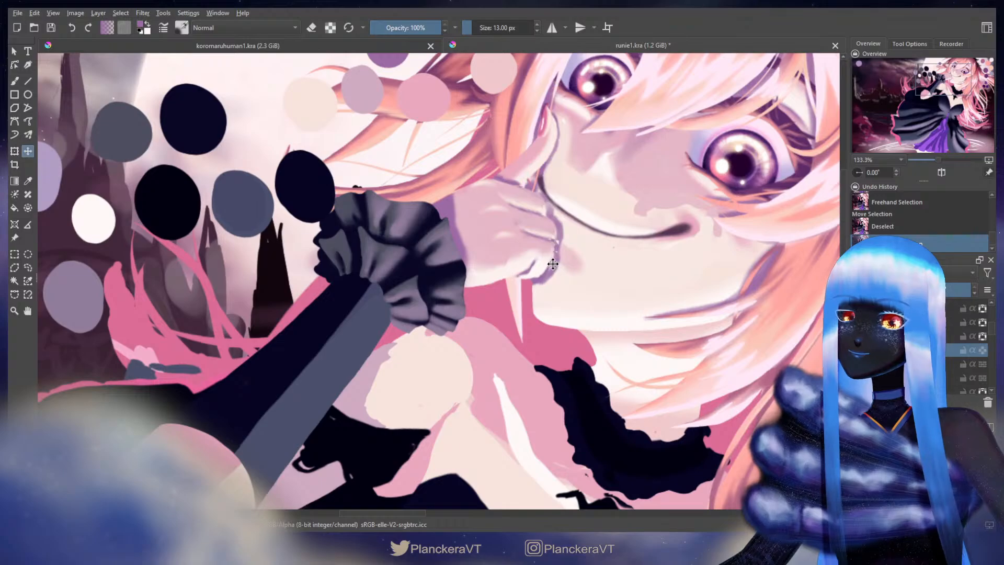
left_click_drag(553, 264, 565, 262)
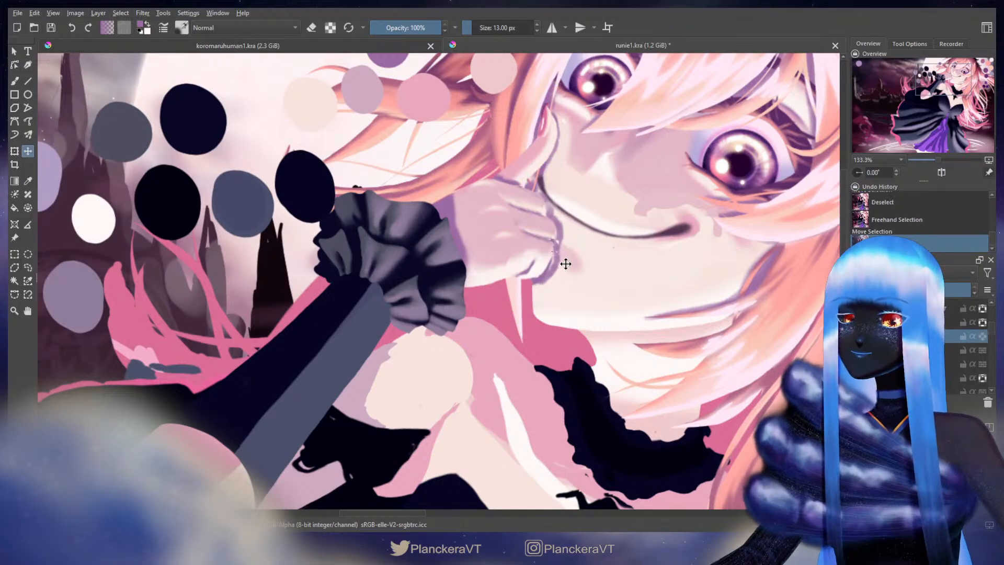
Clean up the edge of the lower curled fingers with a 7.70 px eraser and review the whole figure
key("b")
key("e")
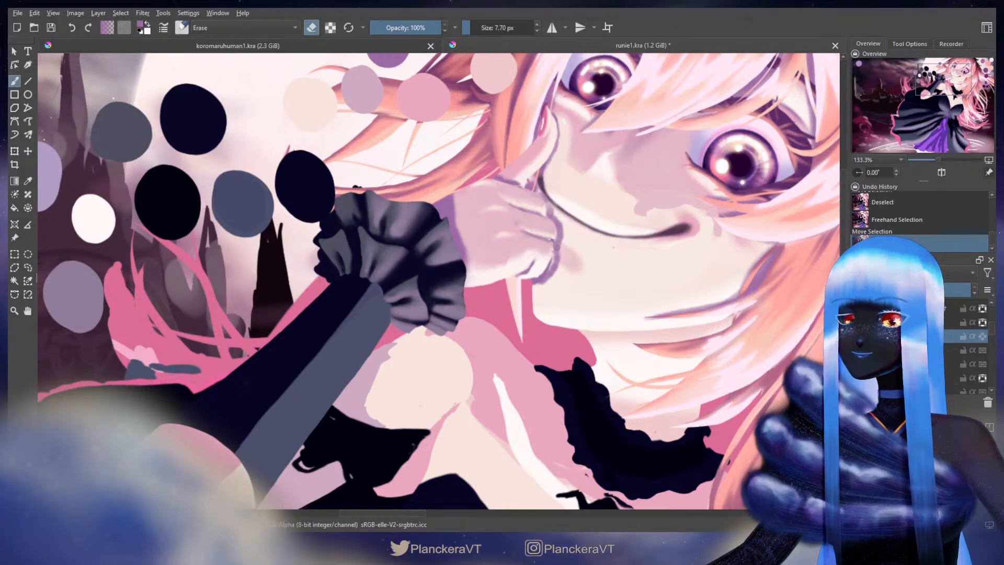
left_click(557, 254)
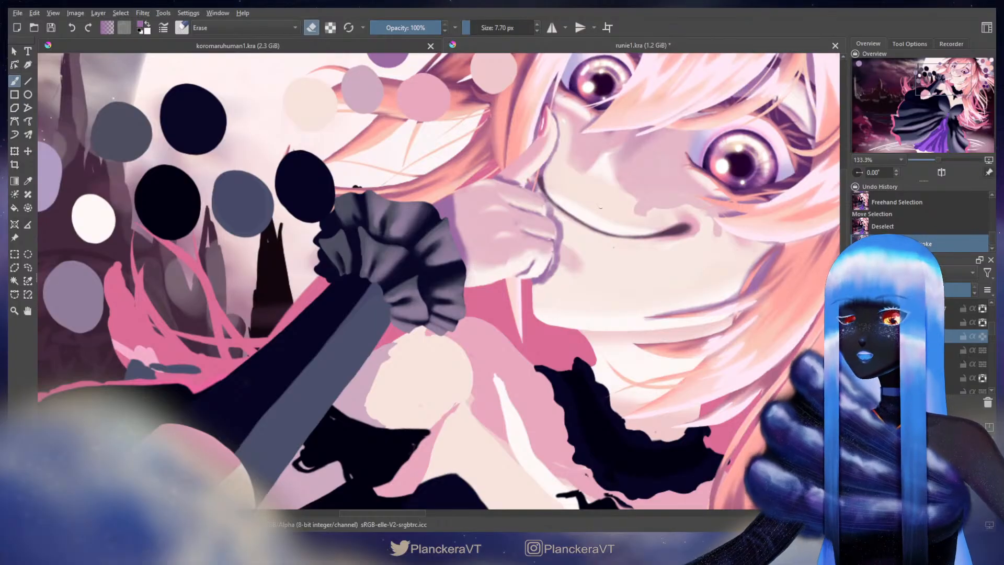
scroll(644, 259, "down", 3)
scroll(643, 259, "down", 1)
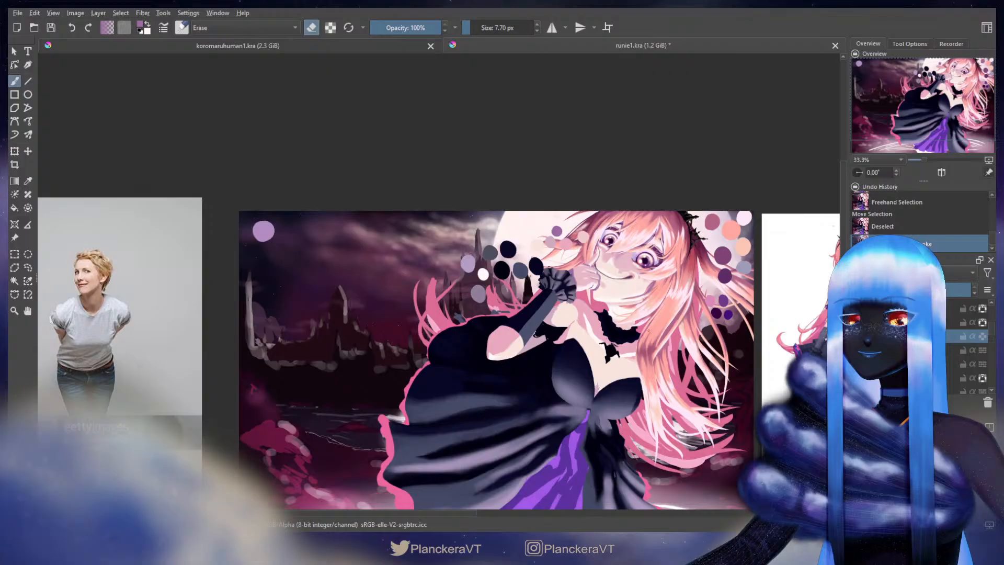
scroll(632, 292, "up", 4)
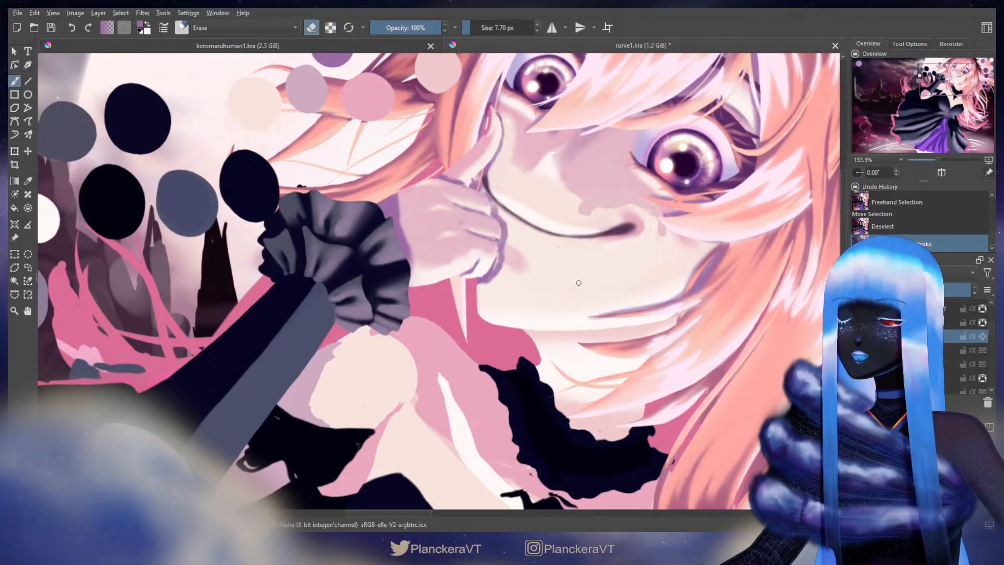
Outline the upper and middle curled fingers freehand and nudge their edge beside the mouth corner
key("e")
key("t")
left_click(28, 269)
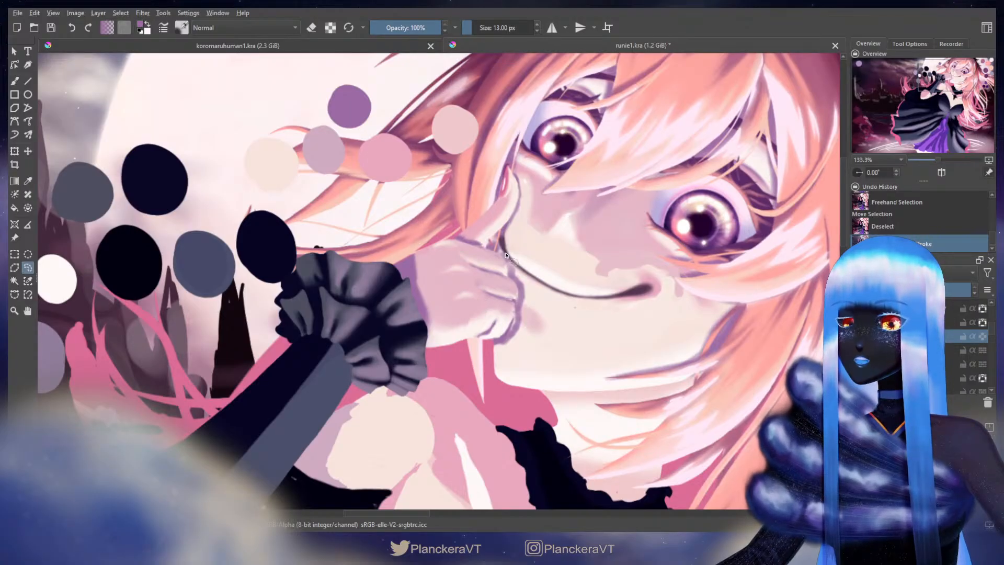
mouse_move(481, 269)
left_mouse_down()
mouse_move(500, 298)
mouse_move(522, 283)
mouse_move(526, 262)
mouse_move(496, 272)
mouse_move(486, 245)
left_mouse_up()
key("t")
Outline the topmost knuckle below the index finger, nudge it slightly, and check the hand against the whole figure
left_click(28, 268)
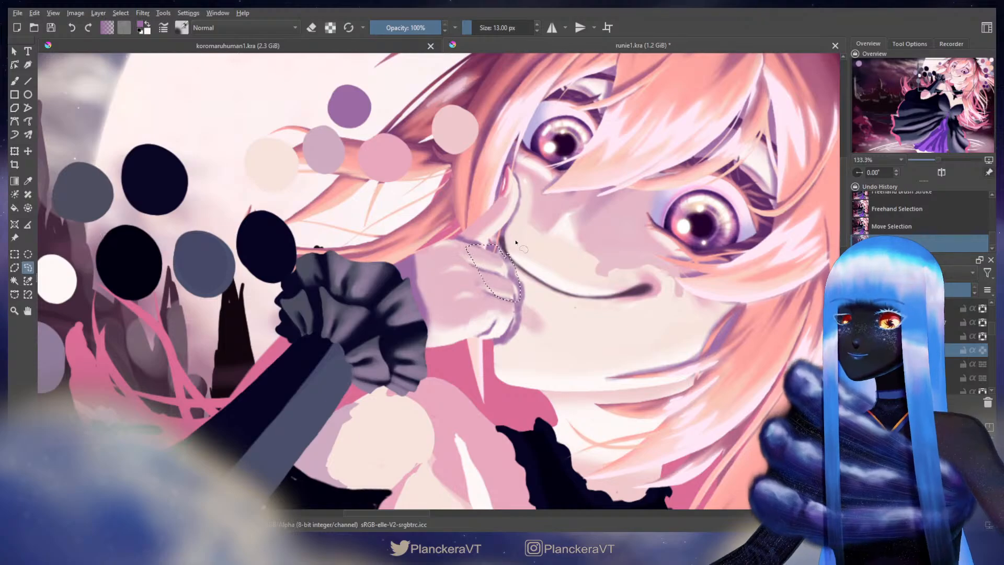
mouse_move(473, 247)
left_mouse_down()
mouse_move(511, 248)
mouse_move(467, 246)
mouse_move(485, 272)
mouse_move(505, 274)
mouse_move(521, 254)
mouse_move(497, 262)
left_mouse_up()
key("t")
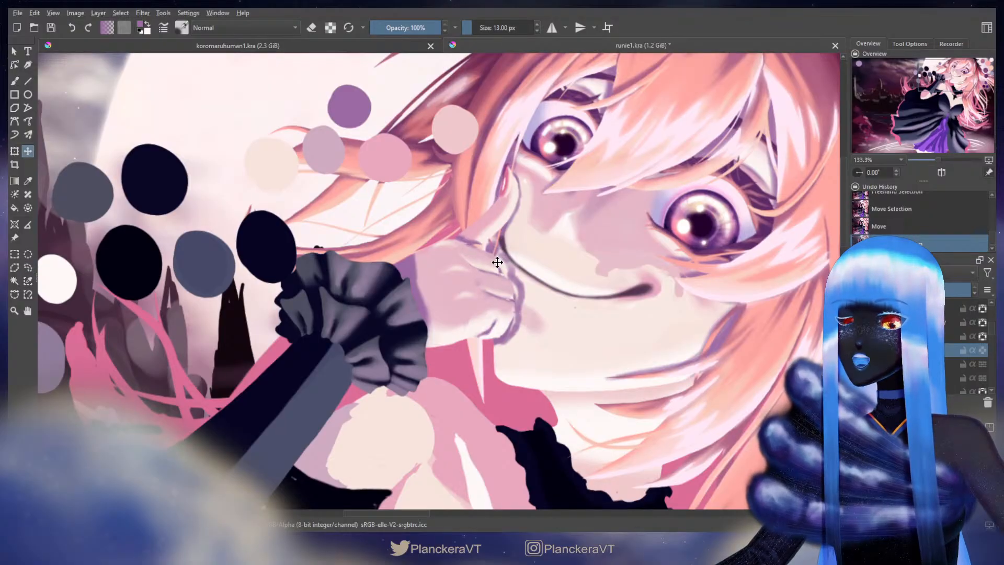
left_click_drag(498, 262, 500, 256)
key("b")
key("minus")
key("minus")
key("minus")
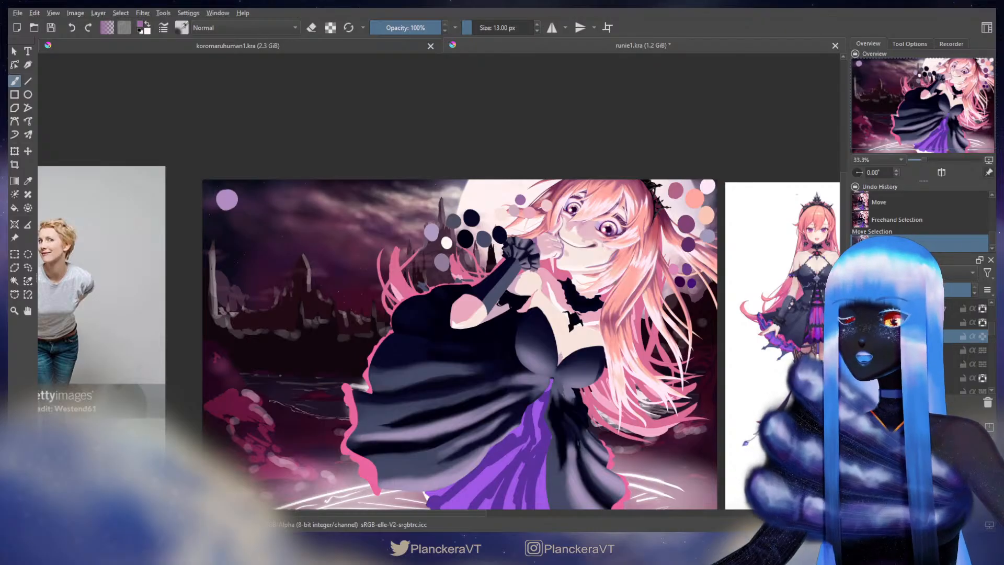
scroll(590, 247, "up", 5)
Invert the hand layer's colors and tidy the index finger's outline with a 7.70 px eraser
key("ctrl+i")
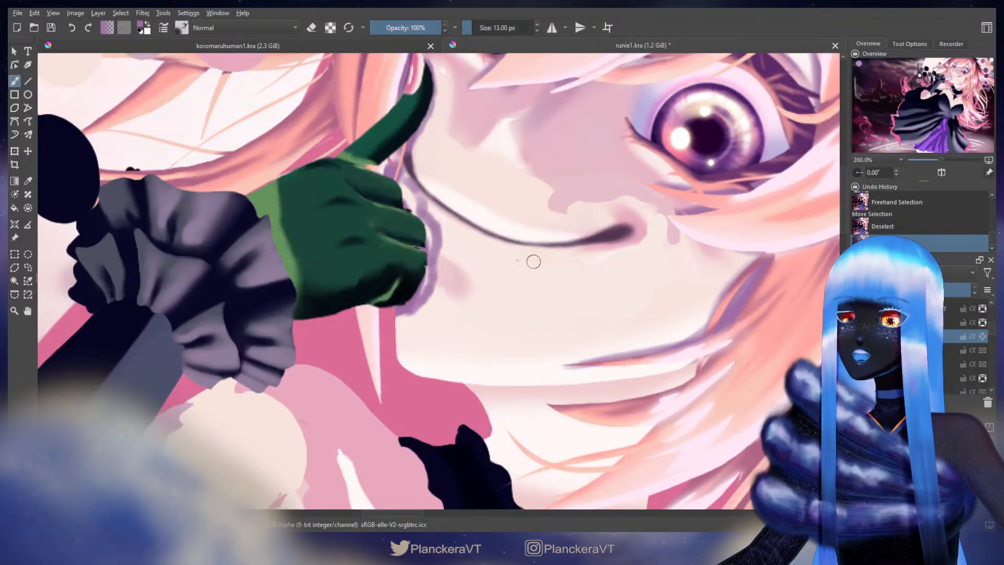
left_click_drag(484, 126, 636, 247)
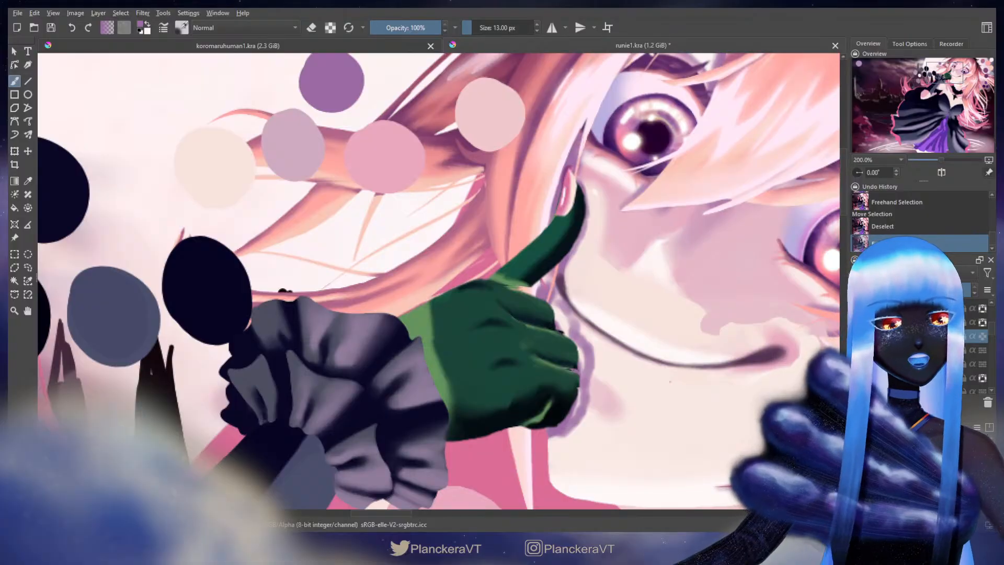
left_click(581, 208, "ctrl")
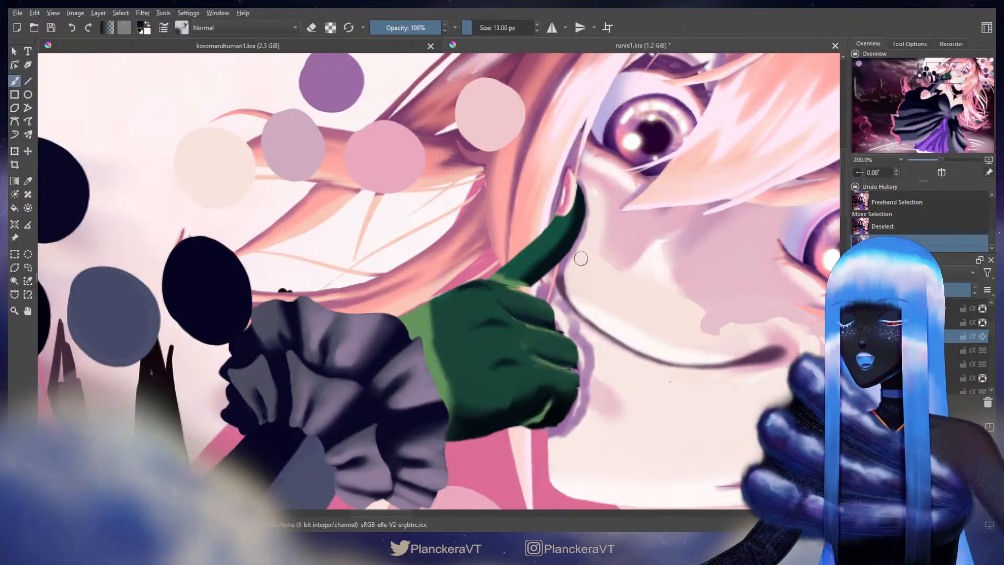
key("e")
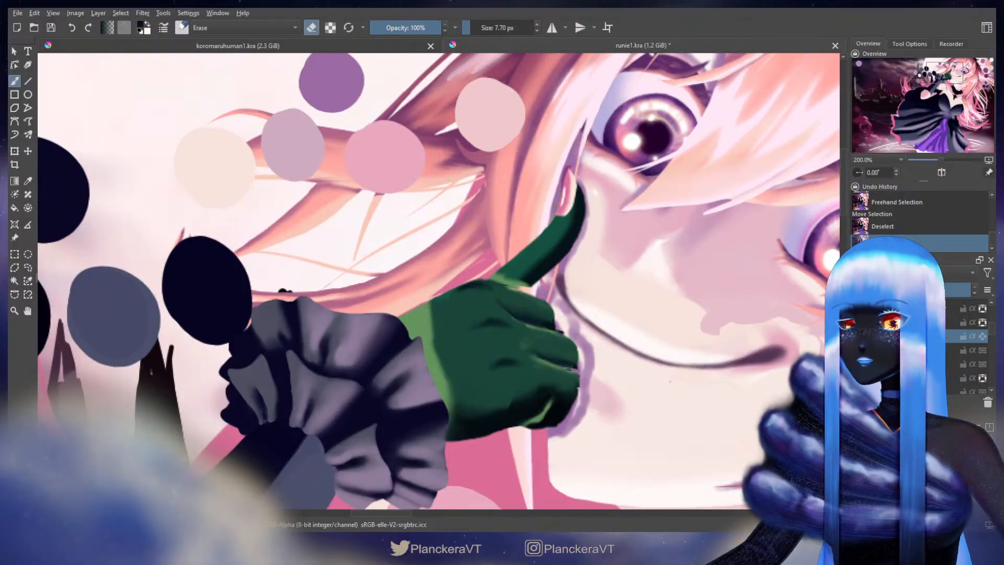
left_click_drag(544, 223, 547, 220)
key("e")
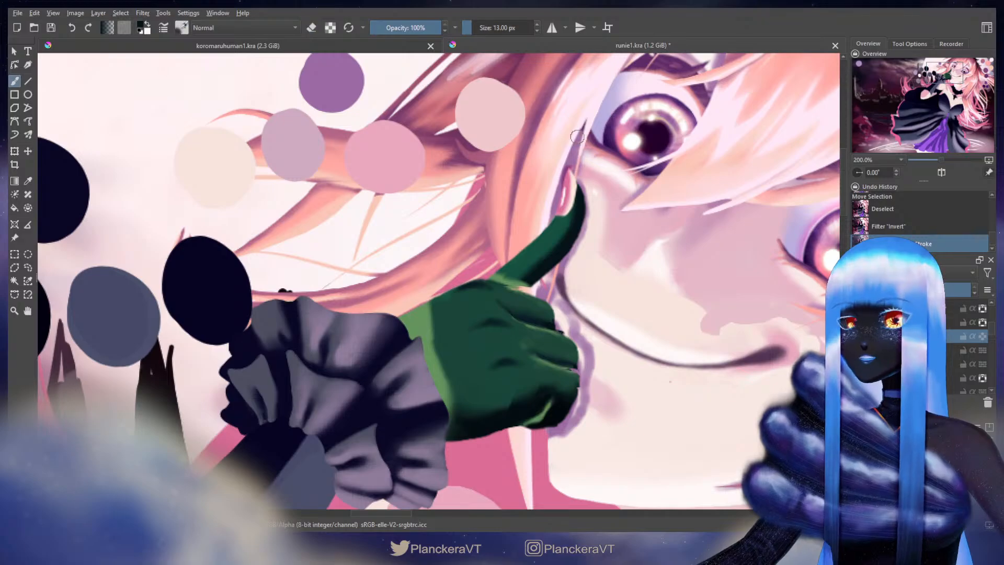
Try a brush stroke on the tip of the inverted index finger and undo it
left_click_drag(580, 188, 576, 182)
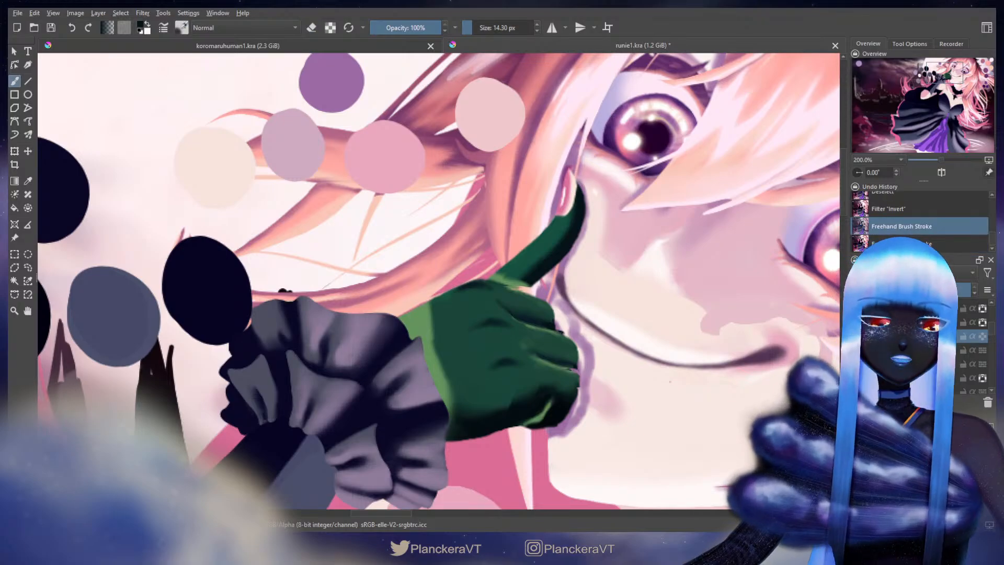
key("ctrl+z")
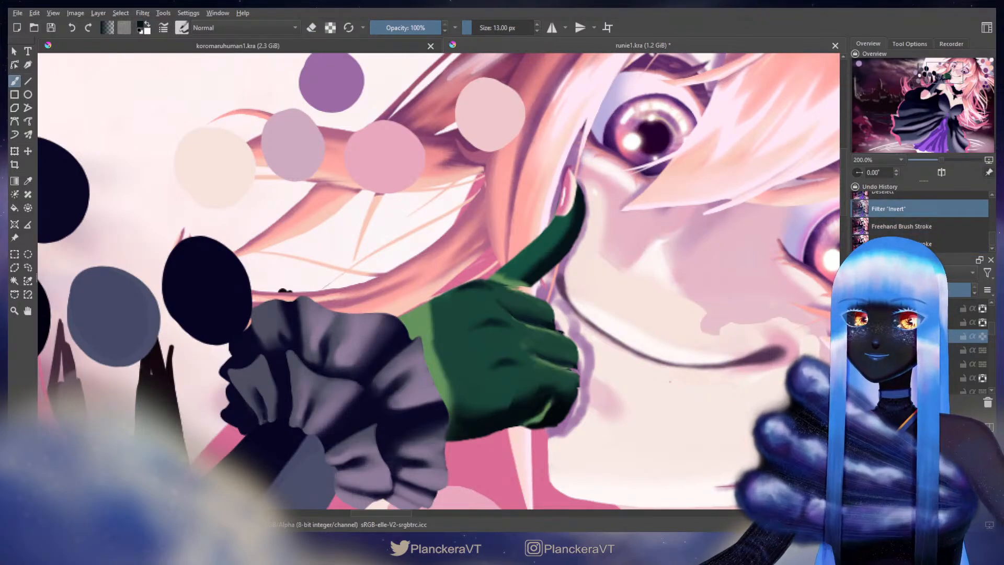
left_click(905, 231)
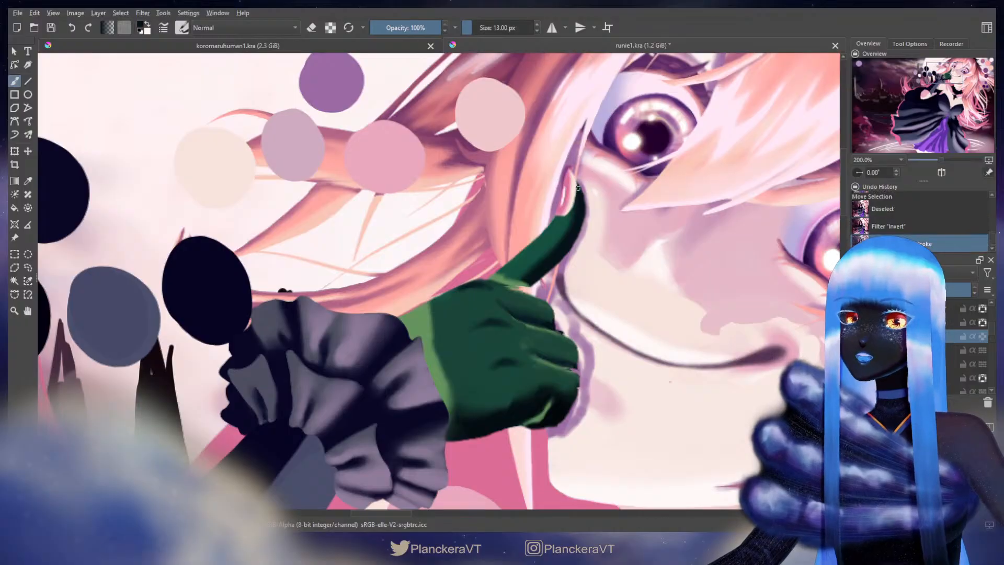
Repaint the index finger's edge and base and the hand's lower edge with sampled greens at 13.00 px
mouse_move(581, 195)
left_mouse_down()
mouse_move(577, 234)
mouse_move(570, 241)
mouse_move(581, 218)
mouse_move(555, 260)
mouse_move(518, 289)
left_mouse_up()
left_click(522, 289, "ctrl")
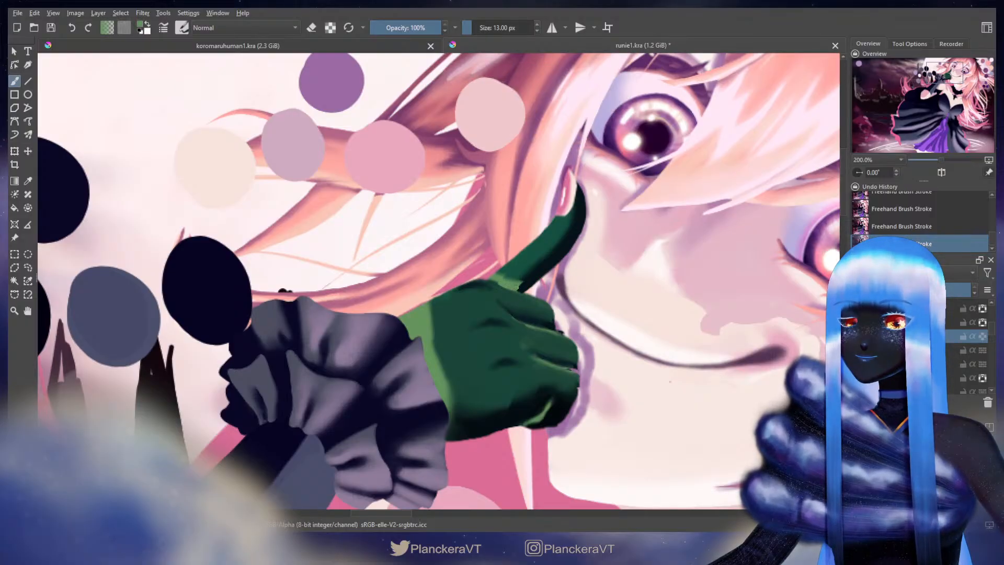
left_click(510, 295, "ctrl")
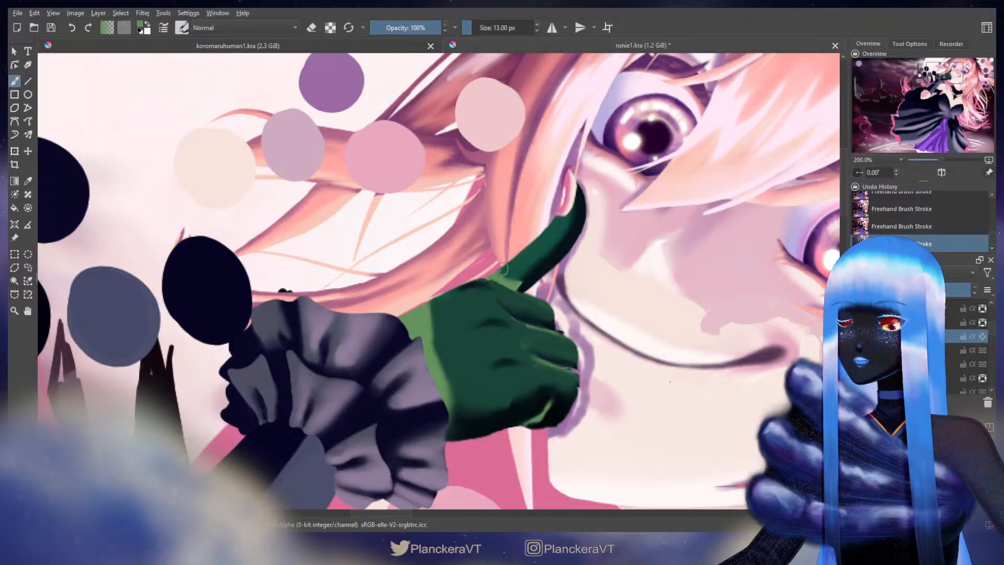
left_click_drag(504, 265, 506, 276)
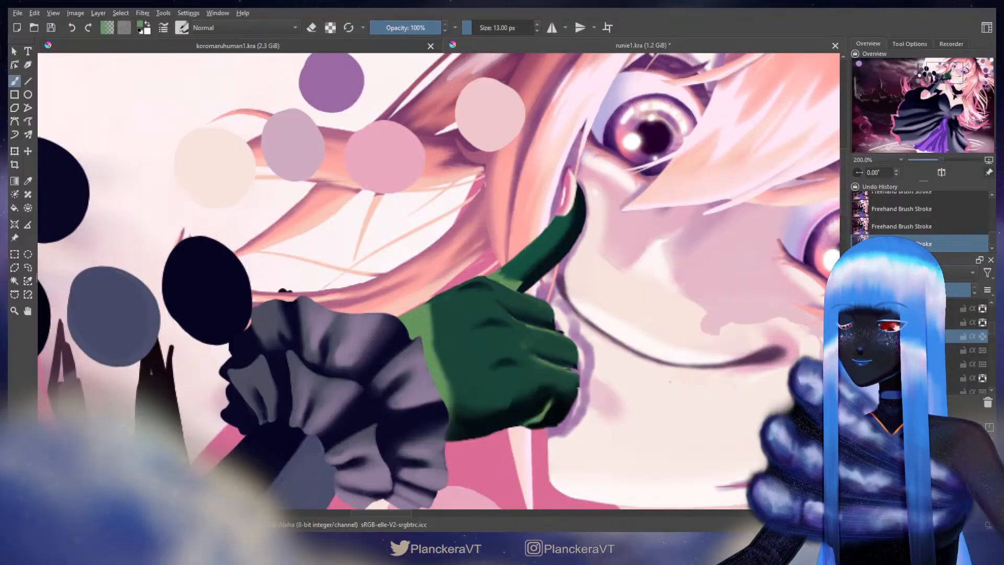
scroll(477, 267, "down", 3)
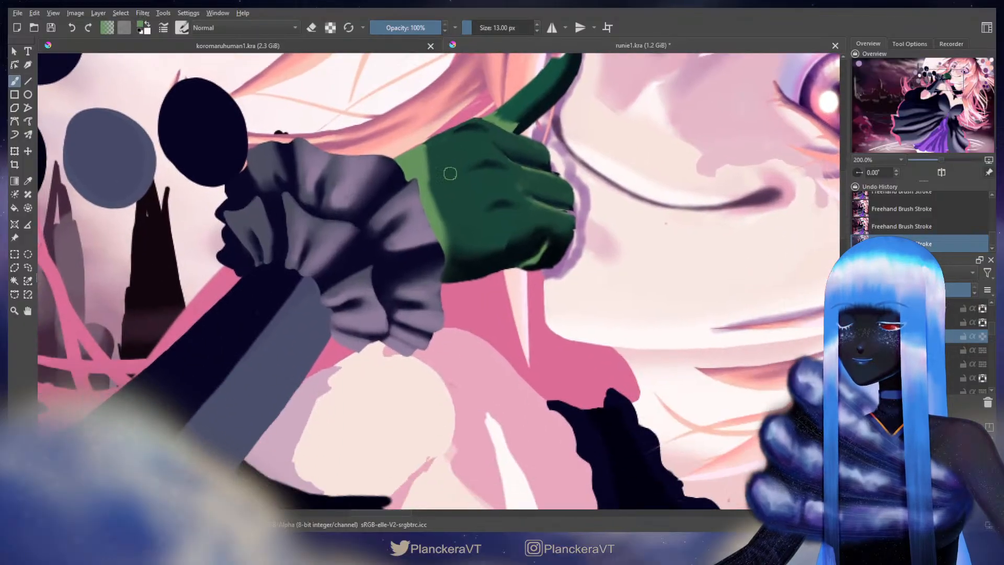
left_click(477, 267, "ctrl")
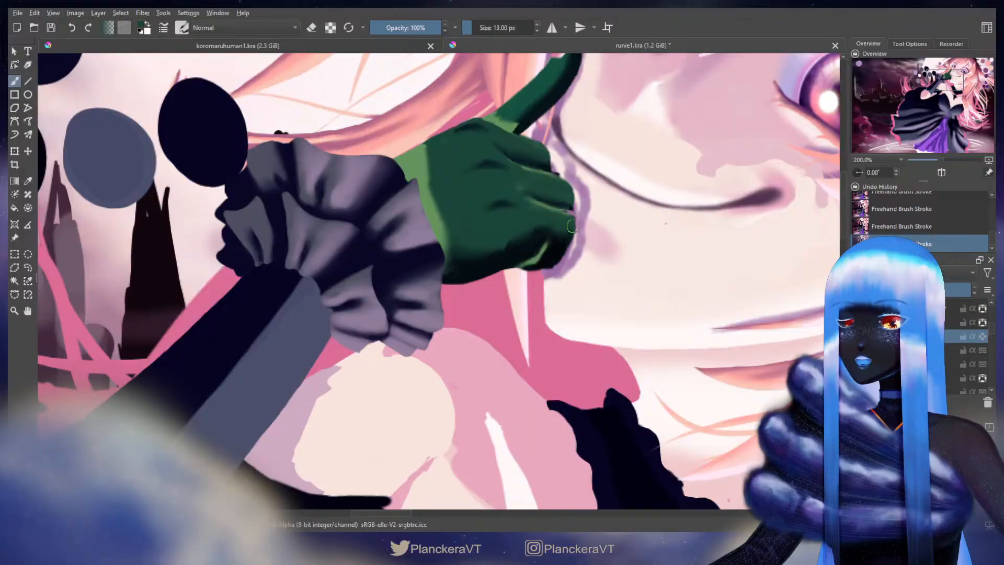
Trim the curled fingers' outer edge with a 7.21 px eraser and touch up the knuckle below the index finger with green
key("e")
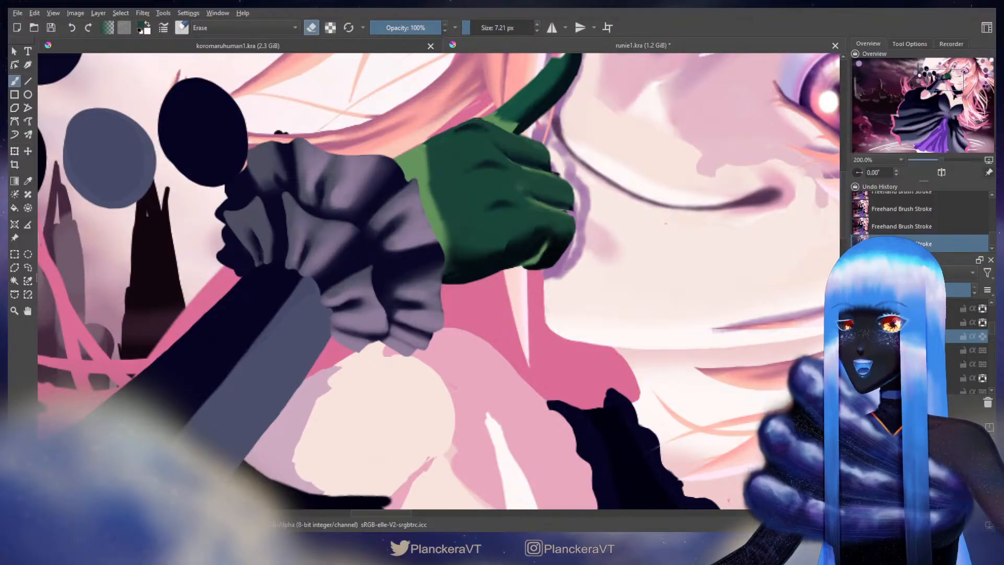
left_click_drag(595, 215, 561, 264)
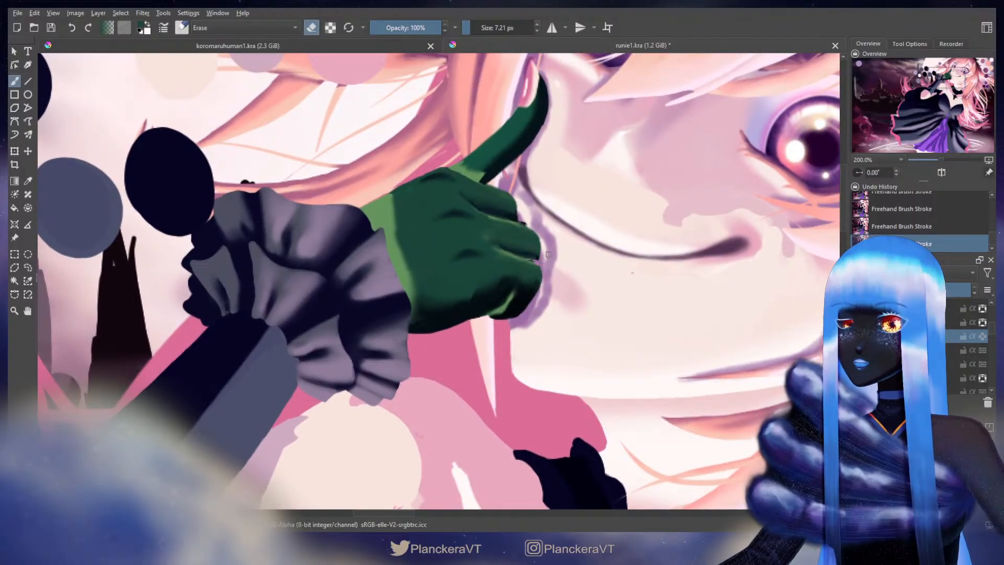
key("e")
left_click_drag(505, 197, 516, 214)
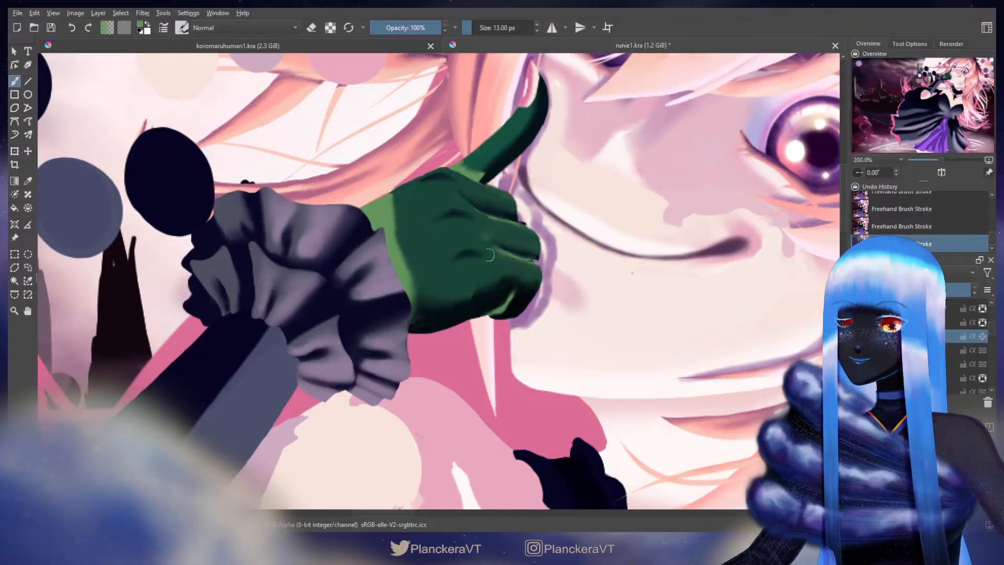
Shade the folds and edges of the curled fingers with sampled dark greens, tidying their outline with the 7.21 px eraser
left_click(458, 210, "ctrl")
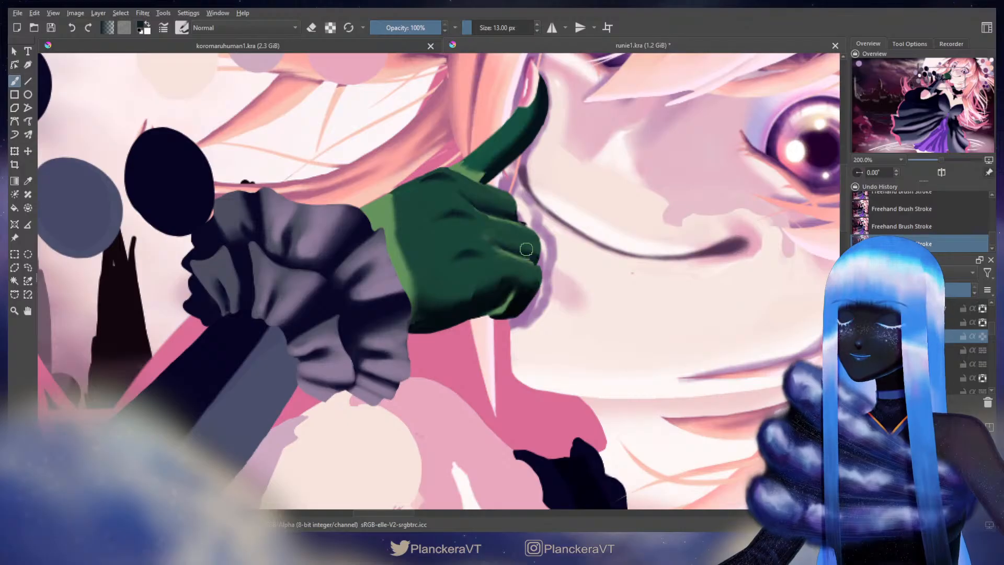
key("e")
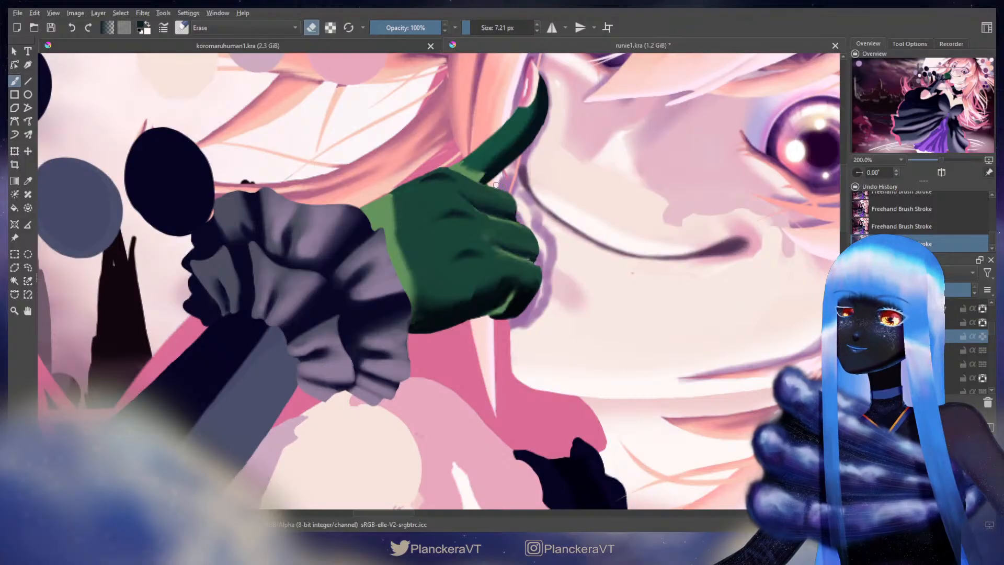
key("e")
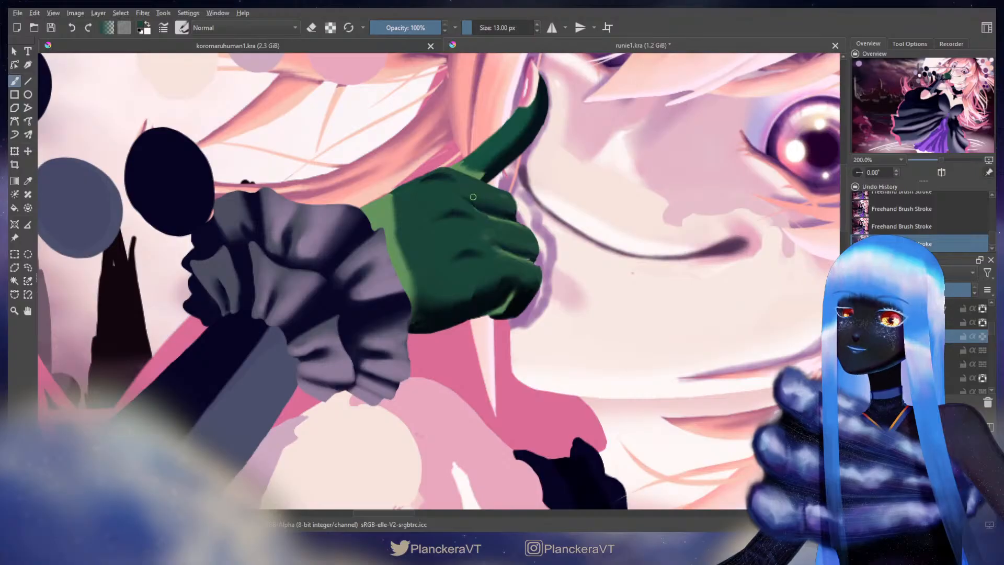
left_click(528, 257, "ctrl")
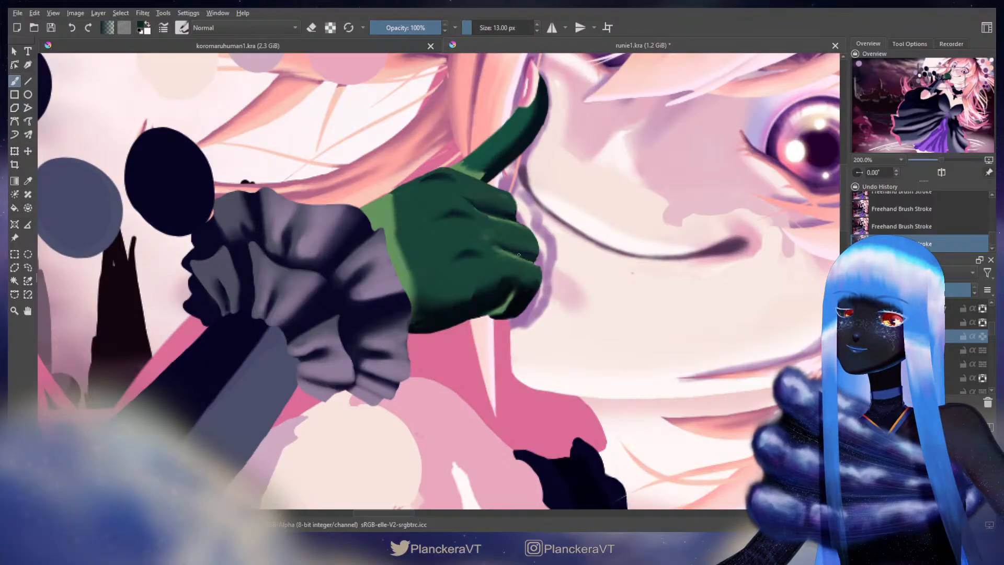
key("e")
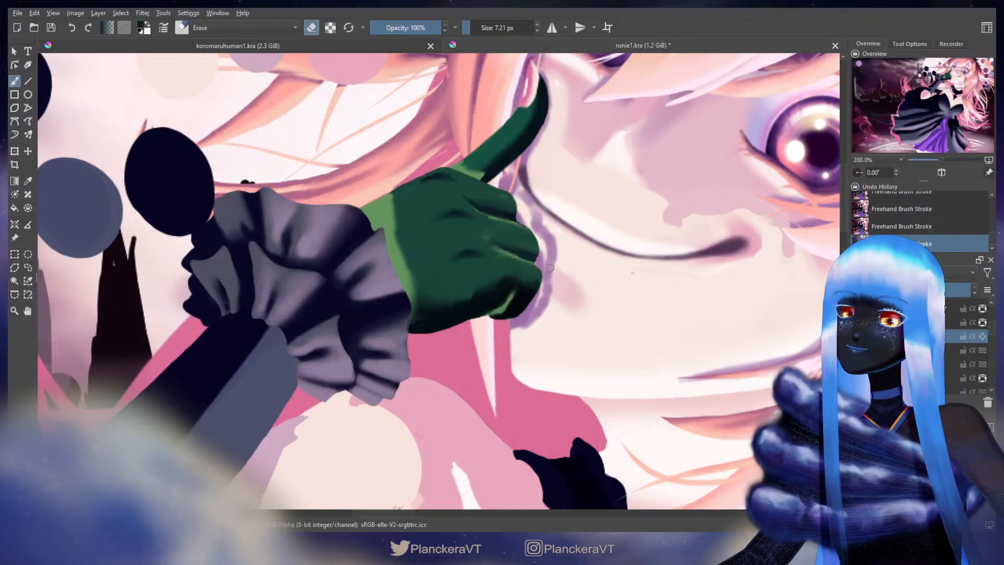
Invert the hand layer back to its skin tones and erase around the index fingernail on the layer above at 7.21 px
key("Delete")
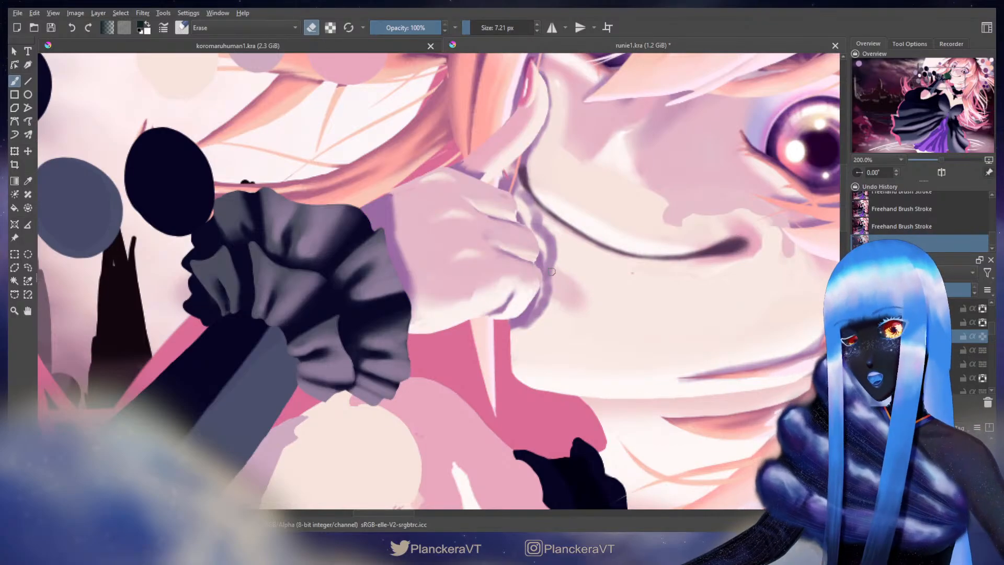
key("e")
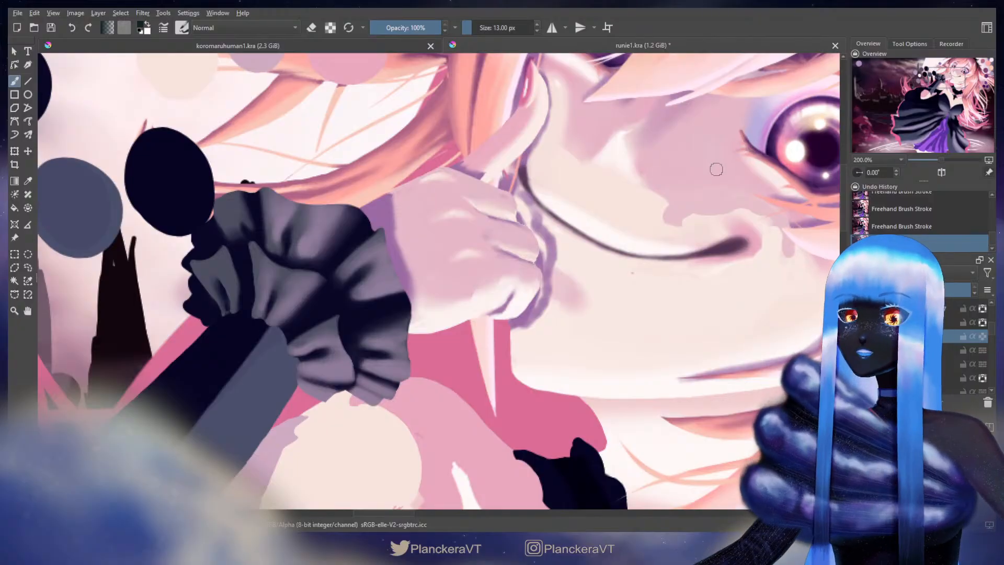
key("Page_Up")
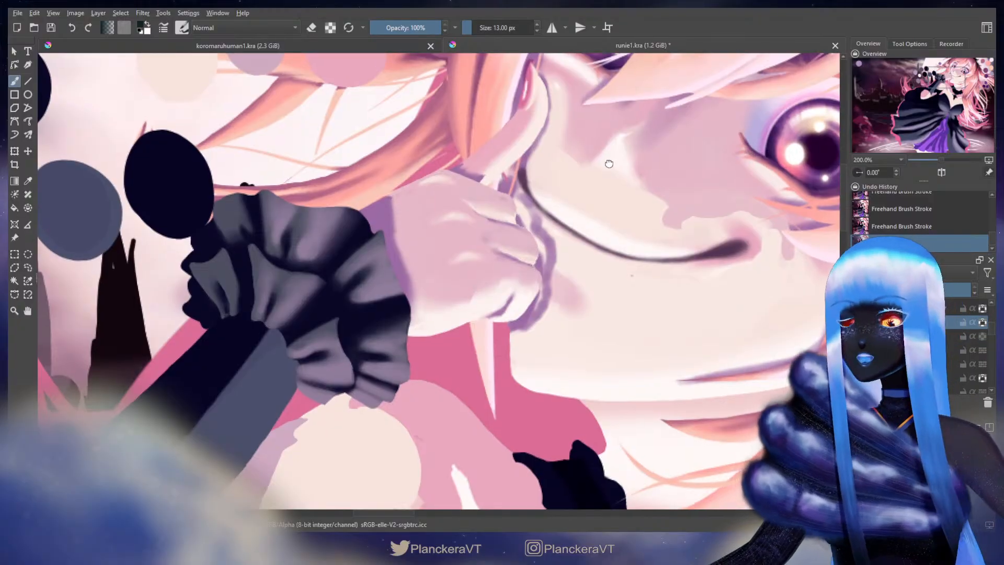
left_click_drag(608, 161, 620, 331)
key("e")
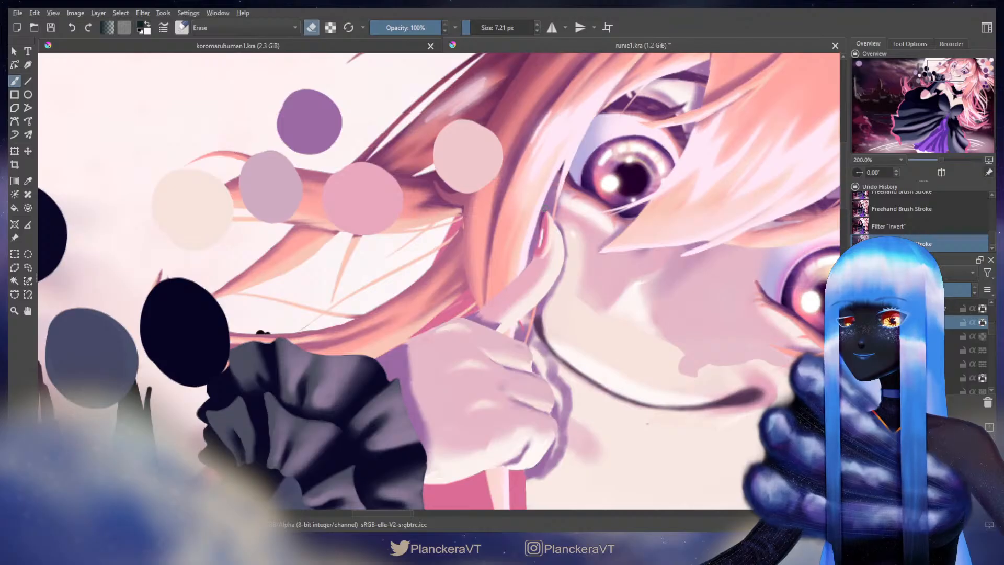
left_click(528, 249)
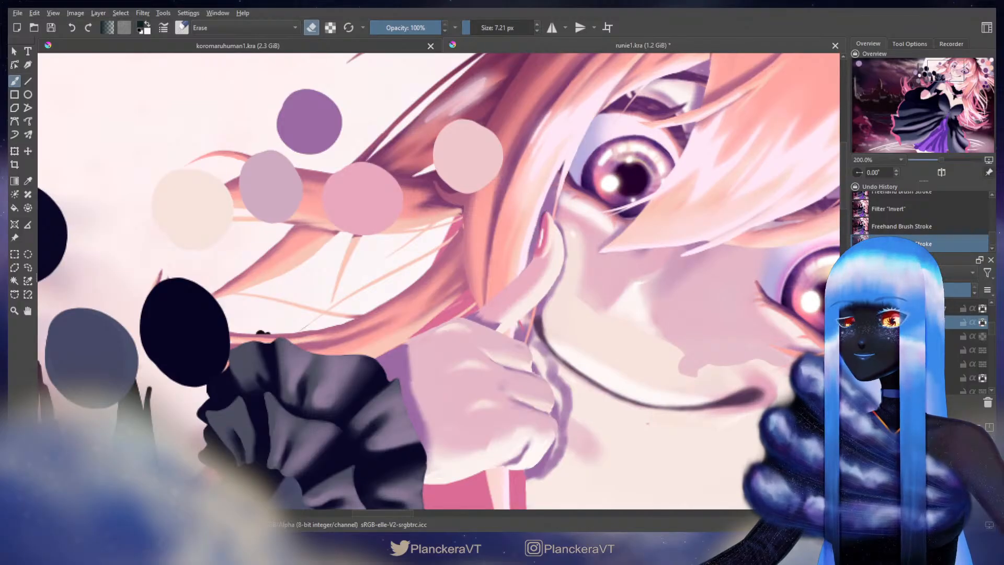
left_click(350, 257)
Paint the index fingernail with sampled pink and pale tones at 13.00 px, undoing the unwanted strokes
key("e")
left_click(546, 222, "ctrl")
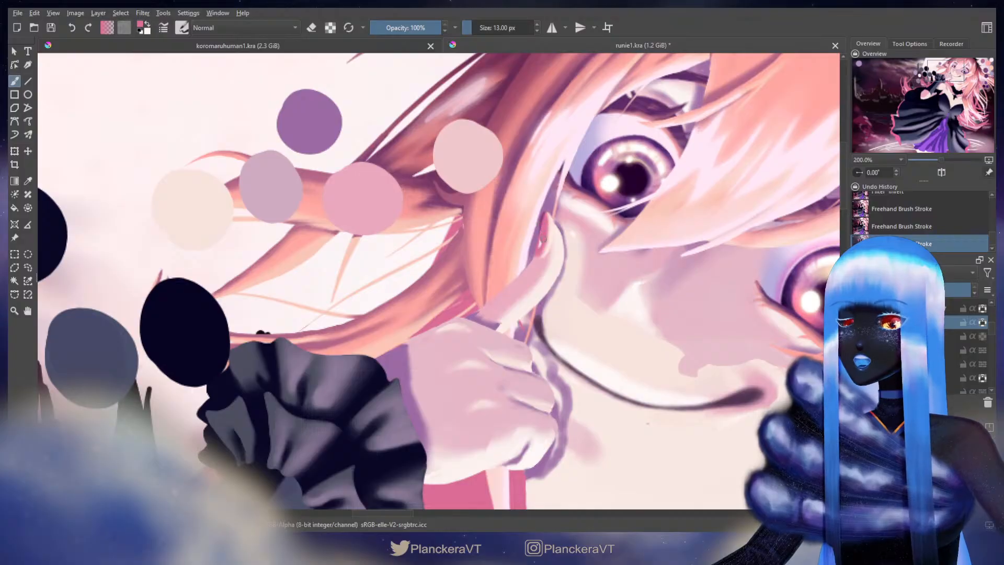
key("ctrl+z")
left_click(549, 227, "ctrl")
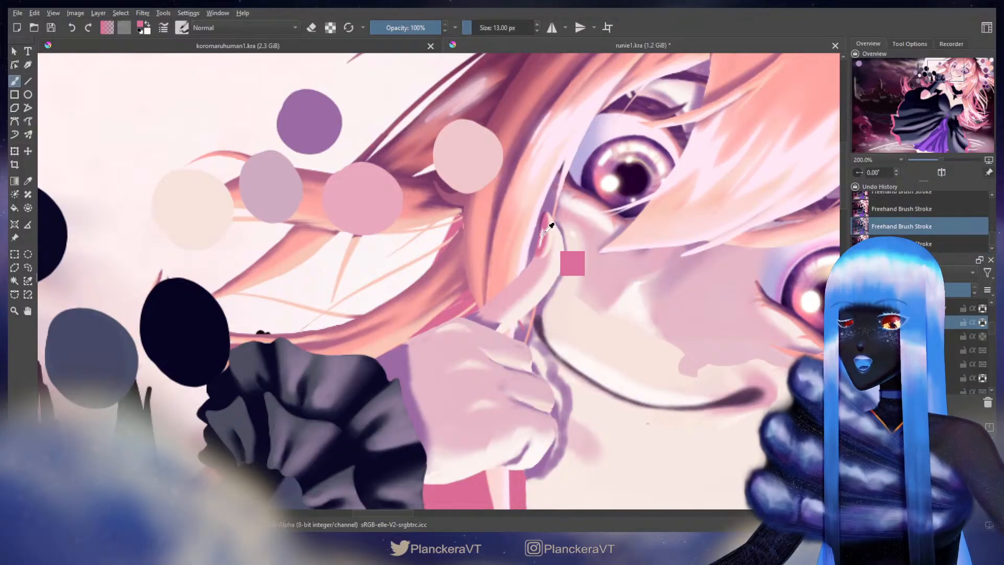
left_click(548, 225, "ctrl")
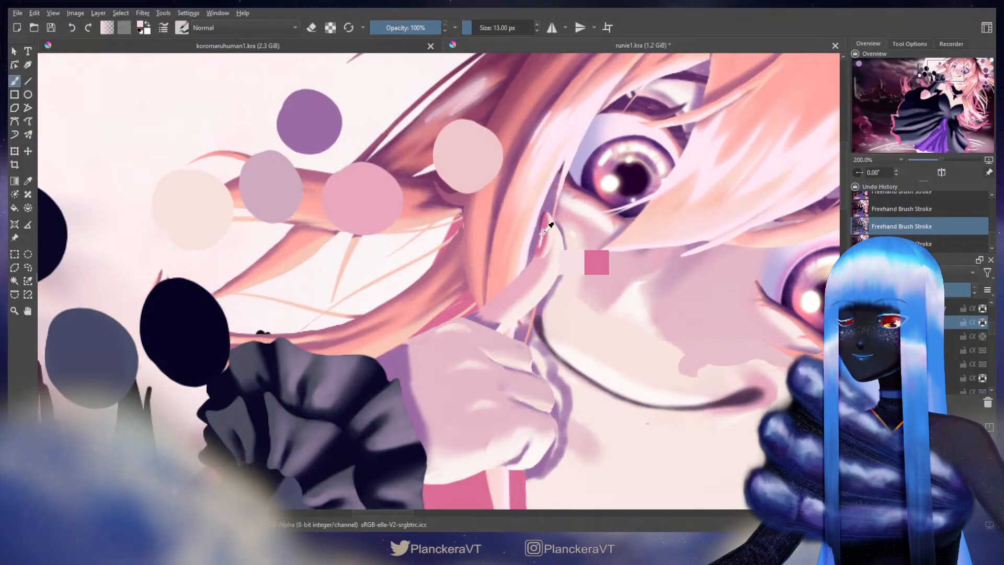
left_click(547, 225, "ctrl")
left_click_drag(546, 224, 545, 246)
left_click(548, 229, "ctrl")
key("ctrl+z")
key("ctrl+z")
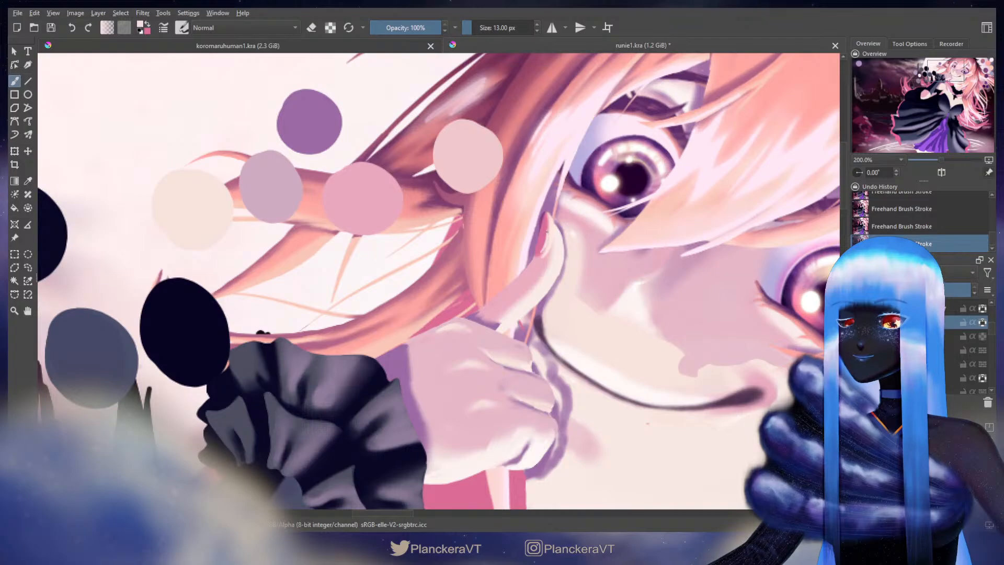
Refine the fingernail's color and outline with sampled pink, a pale tone at its tip and the 7.21 px eraser
left_click(544, 248, "ctrl")
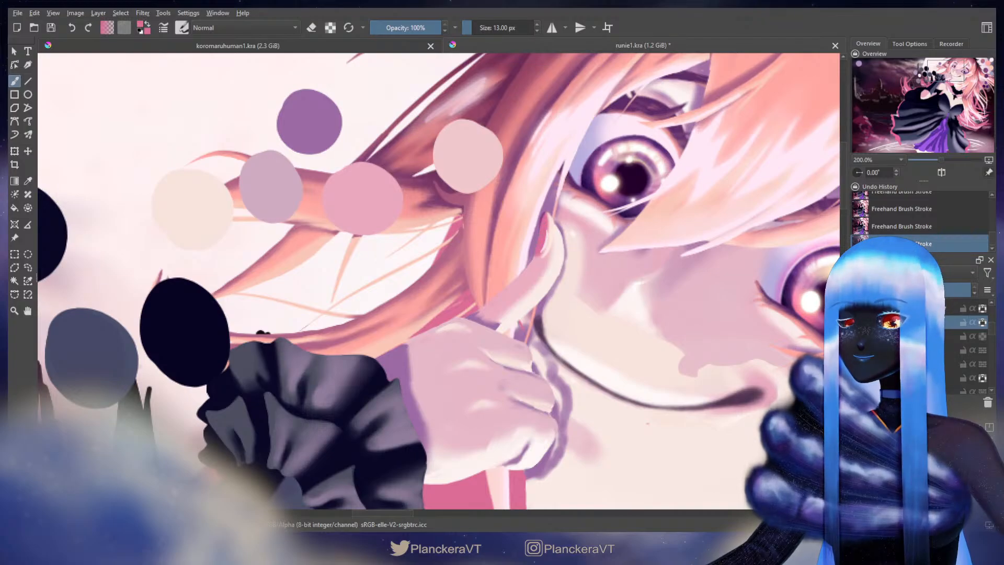
key("e")
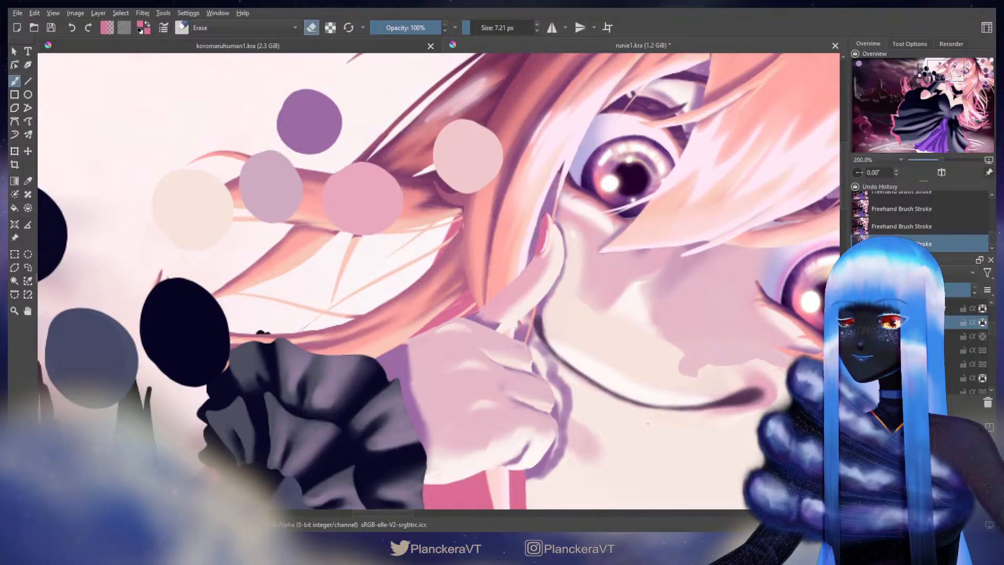
key("e")
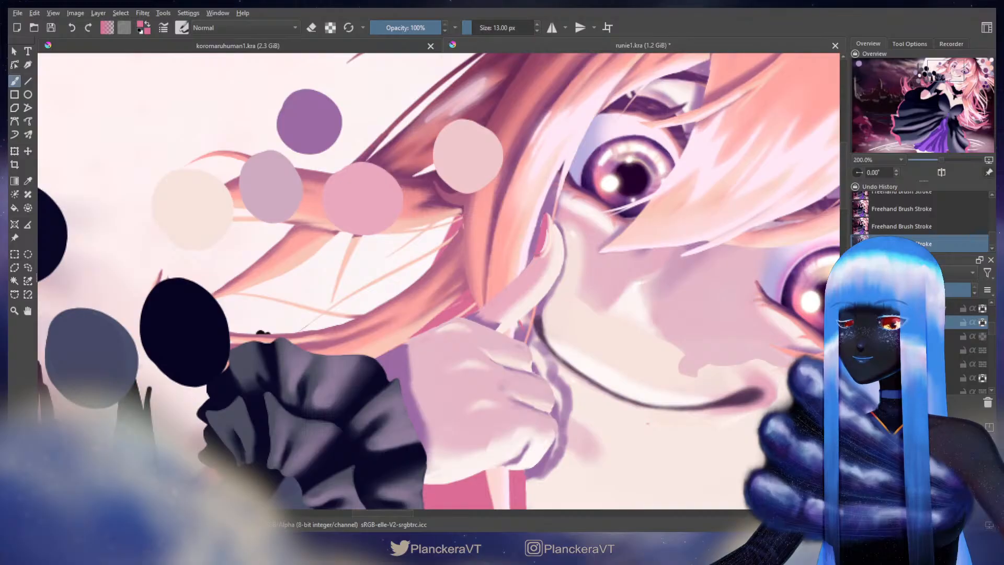
left_click(550, 220, "ctrl")
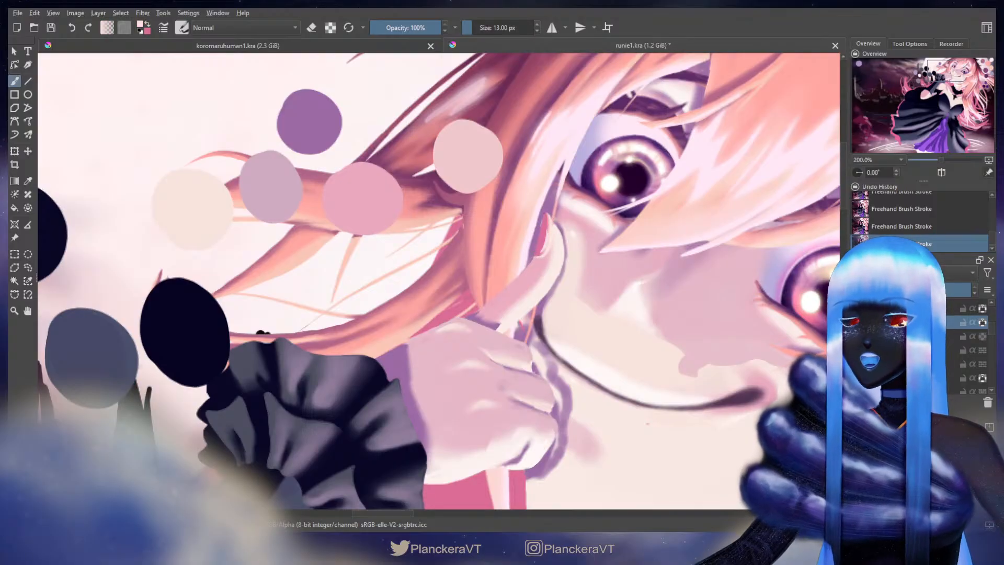
key("e")
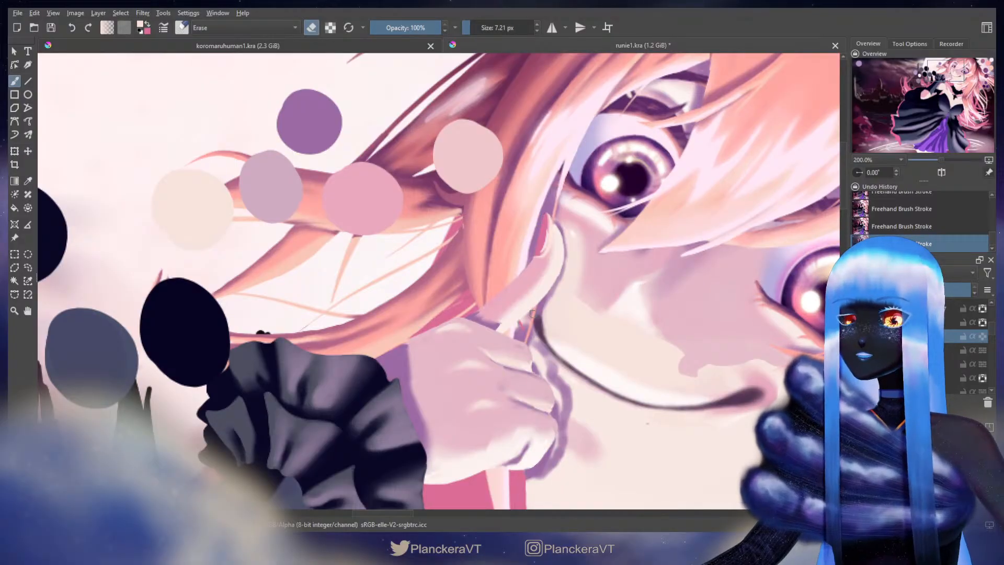
key("e")
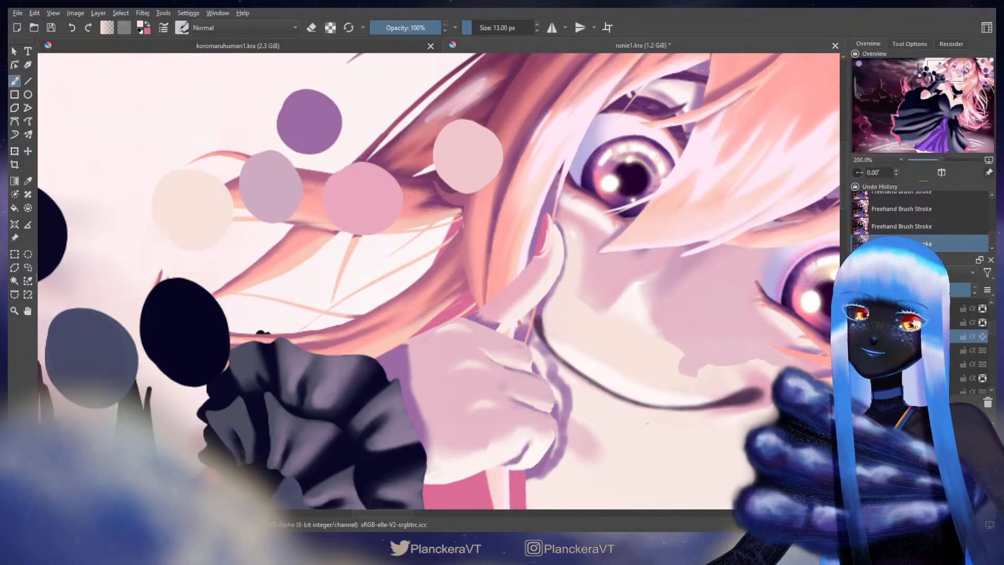
Transform the fingernail layer and shift it slightly on the fingertip
key("ctrl+t")
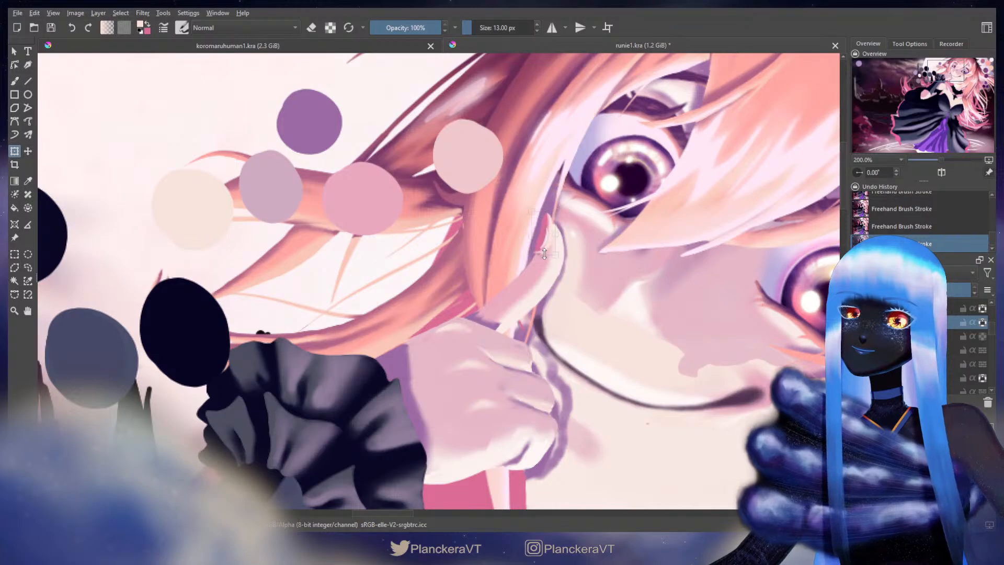
key("b")
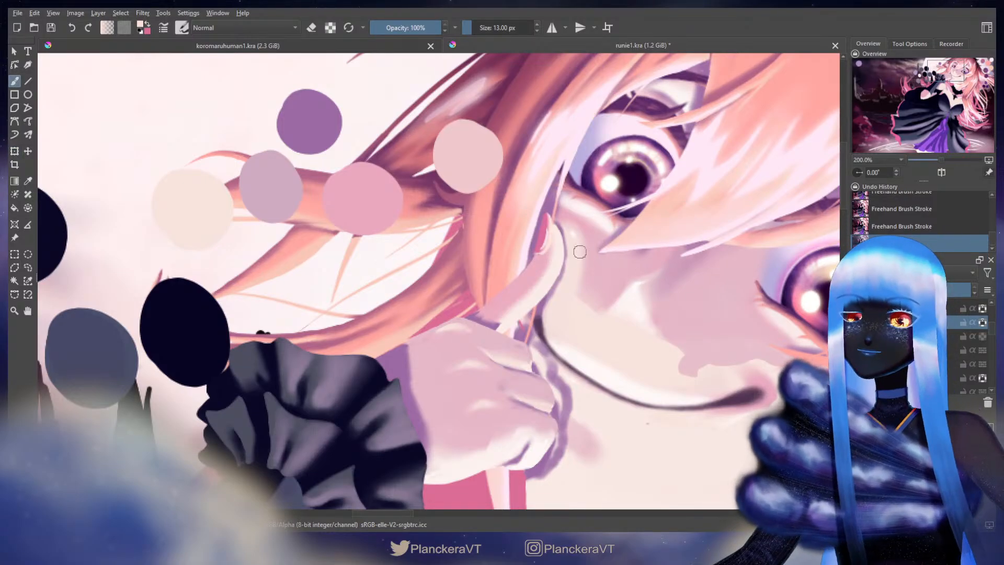
key("t")
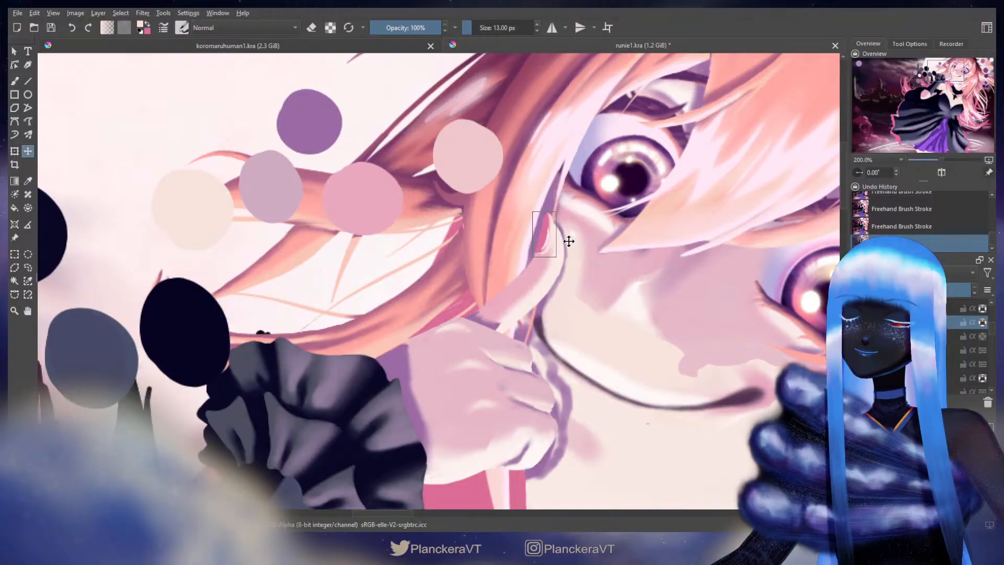
key("b")
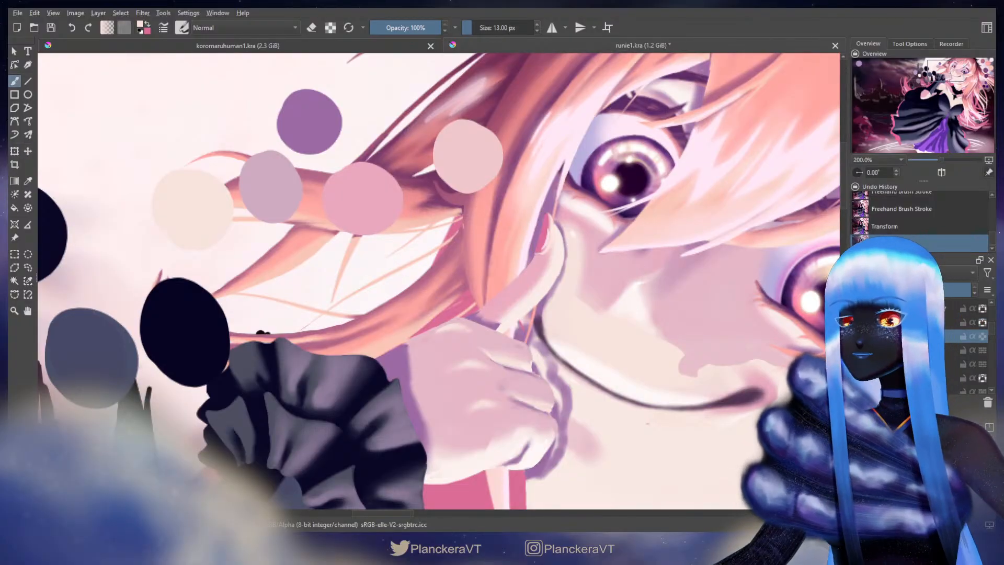
Erase the index finger's edge just below the nail at 7.21 px and touch it up with a light pink brush
key("e")
left_click_drag(537, 261, 532, 274)
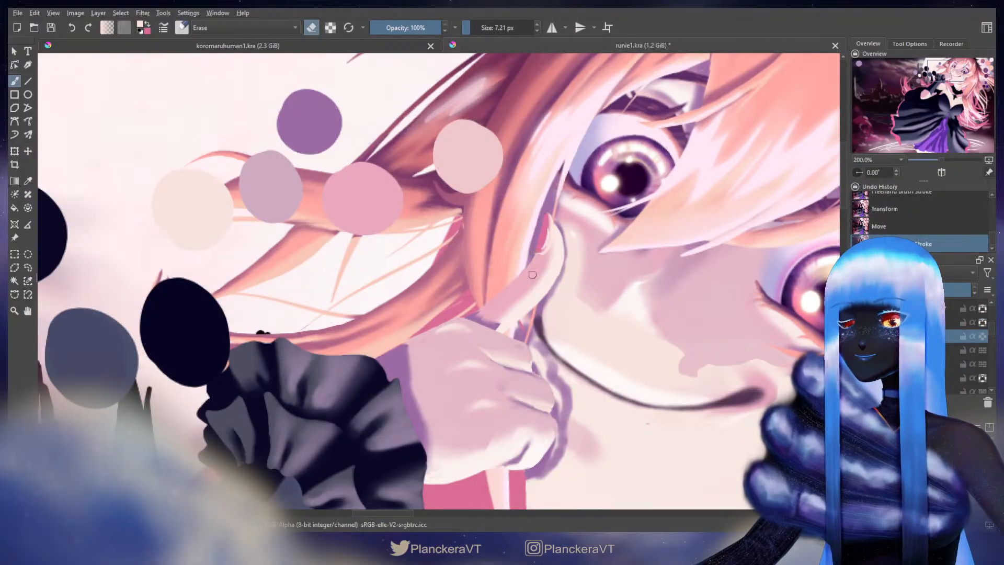
key("e")
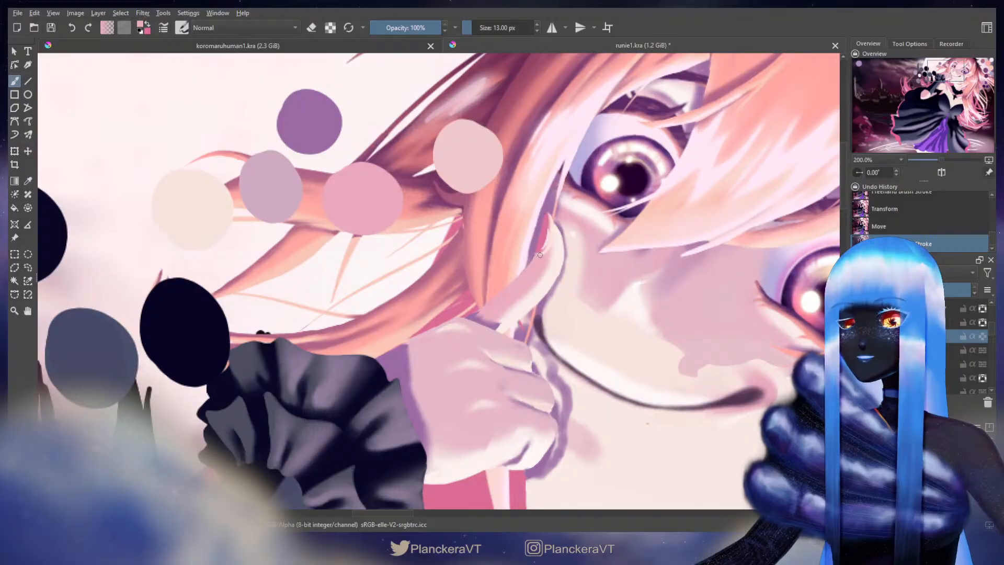
mouse_move(540, 253)
left_mouse_down()
mouse_move(521, 278)
mouse_move(611, 197)
left_mouse_up()
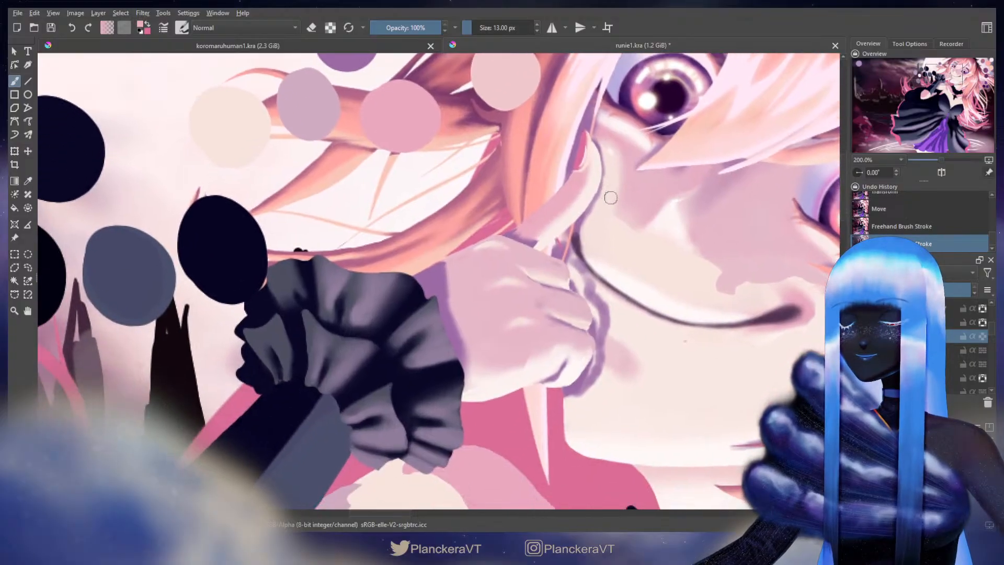
Lock the hand layer's transparency and lighten the lower edge of the curled fingers with a sampled pale tone at 28.28 px
left_click(983, 337)
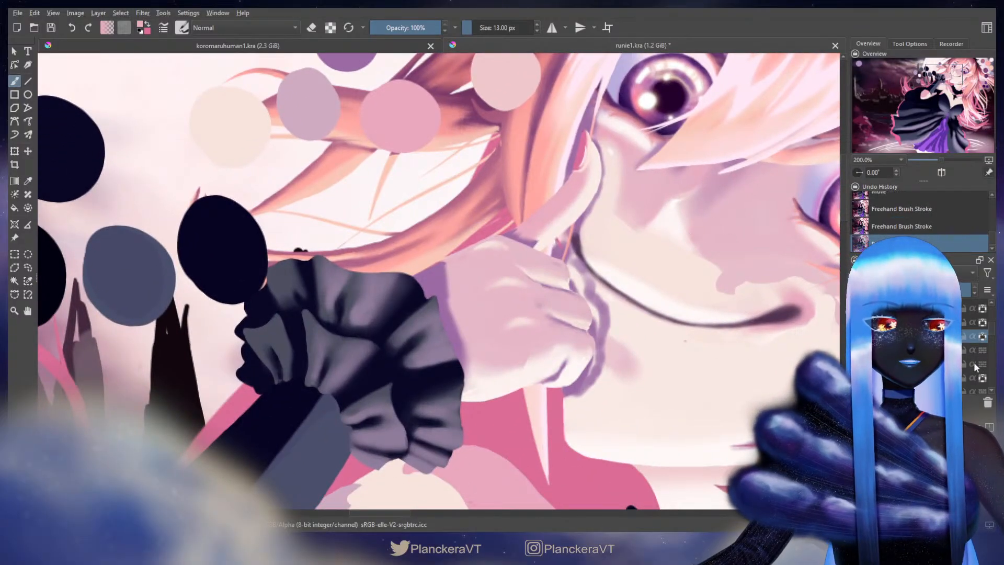
key("slash")
mouse_move(517, 342)
left_mouse_down()
mouse_move(550, 260)
mouse_move(574, 262)
mouse_move(528, 296)
mouse_move(533, 272)
mouse_move(522, 281)
left_mouse_up()
left_click(573, 263, "ctrl")
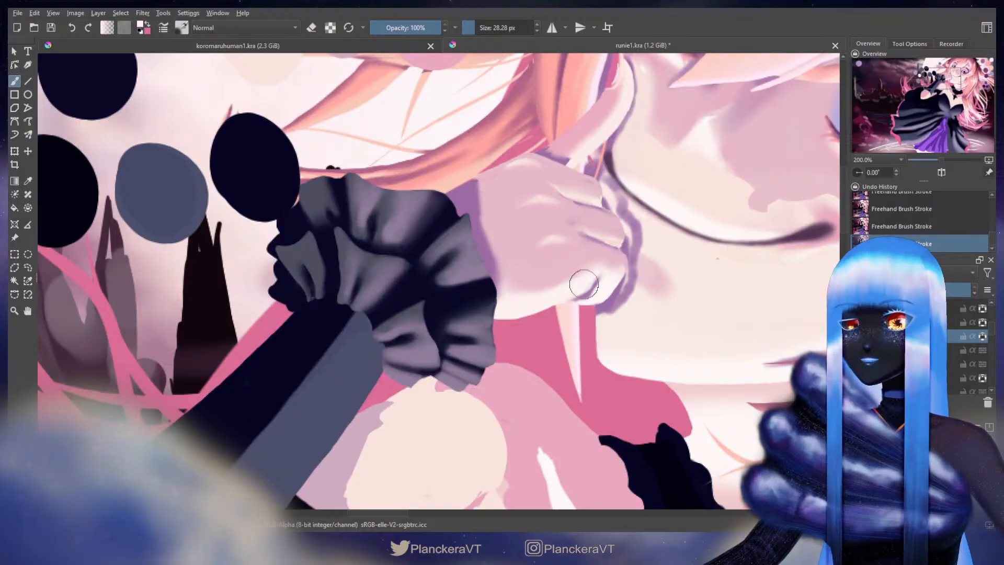
left_click_drag(591, 281, 580, 281)
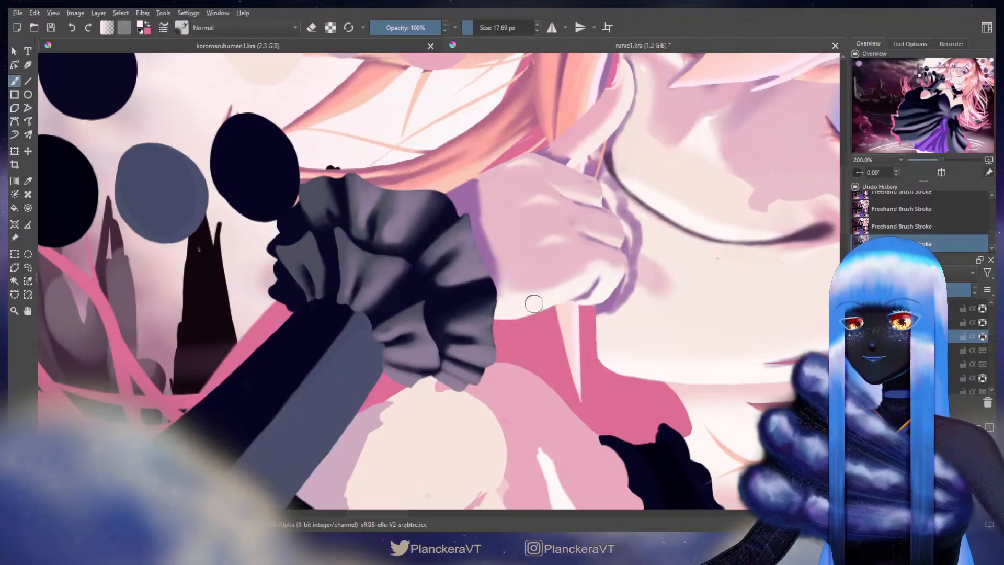
Blend the lowest curled finger's shading with sampled skin tones, reducing the brush from 17.69 to 11.34 px
left_click(608, 251, "ctrl")
left_click_drag(615, 258, 629, 268)
left_click(642, 280, "ctrl")
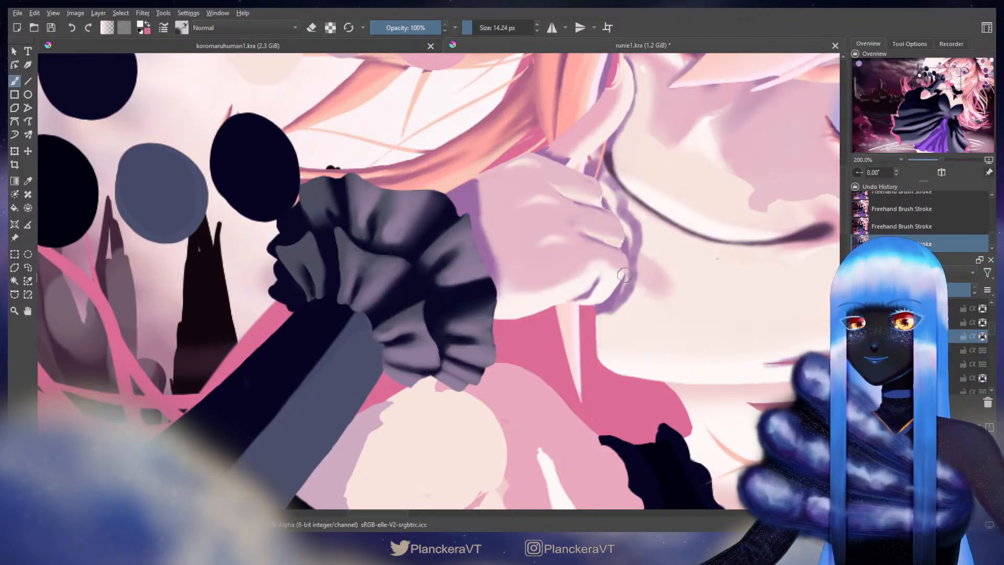
mouse_move(626, 266)
left_mouse_down()
mouse_move(613, 288)
mouse_move(598, 274)
left_mouse_up()
left_click(598, 270, "ctrl")
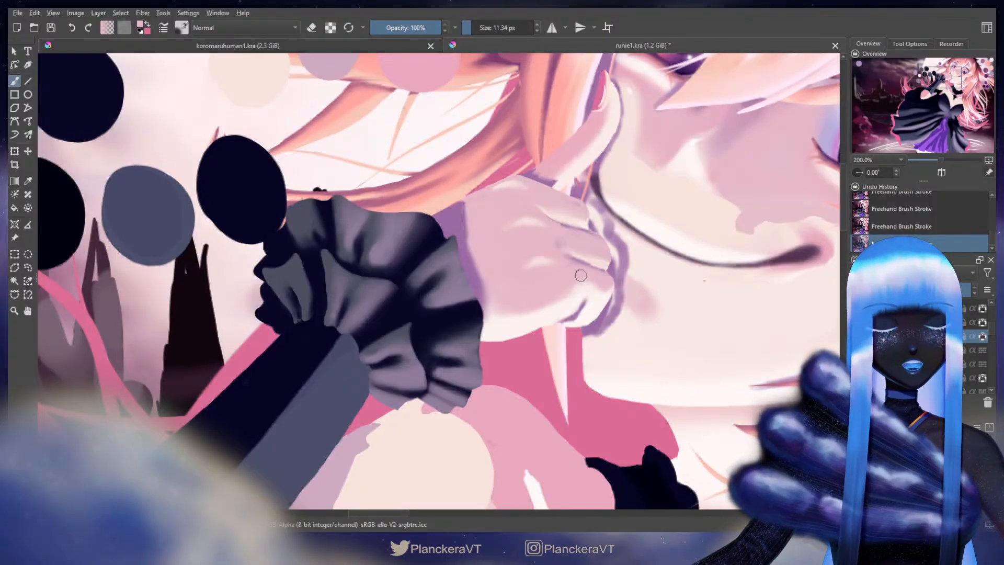
Touch up the lowest finger and the fold above it with sampled pink and pale tones at 12.60 px
left_click(608, 273, "ctrl")
key("]")
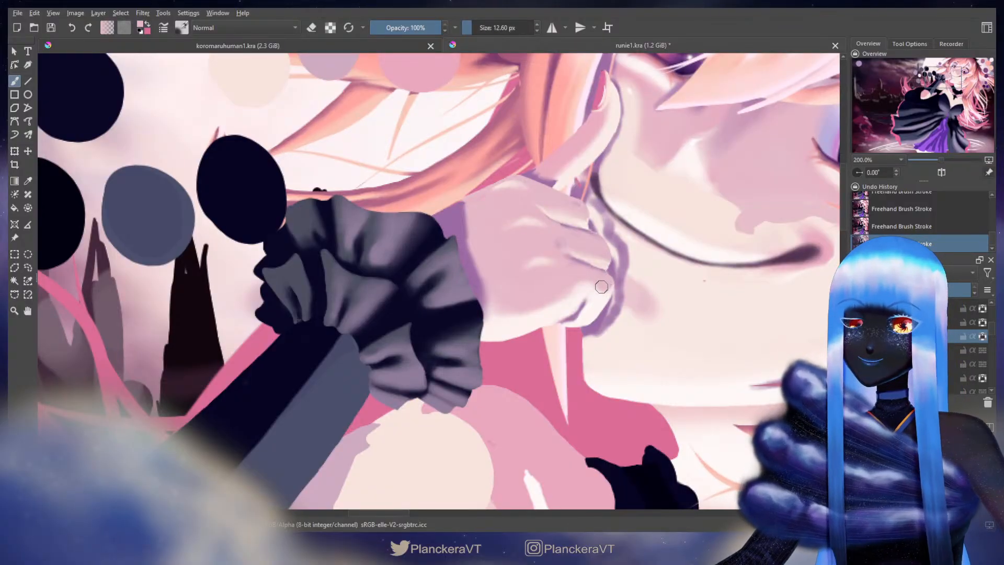
key("x")
left_click(600, 299, "ctrl")
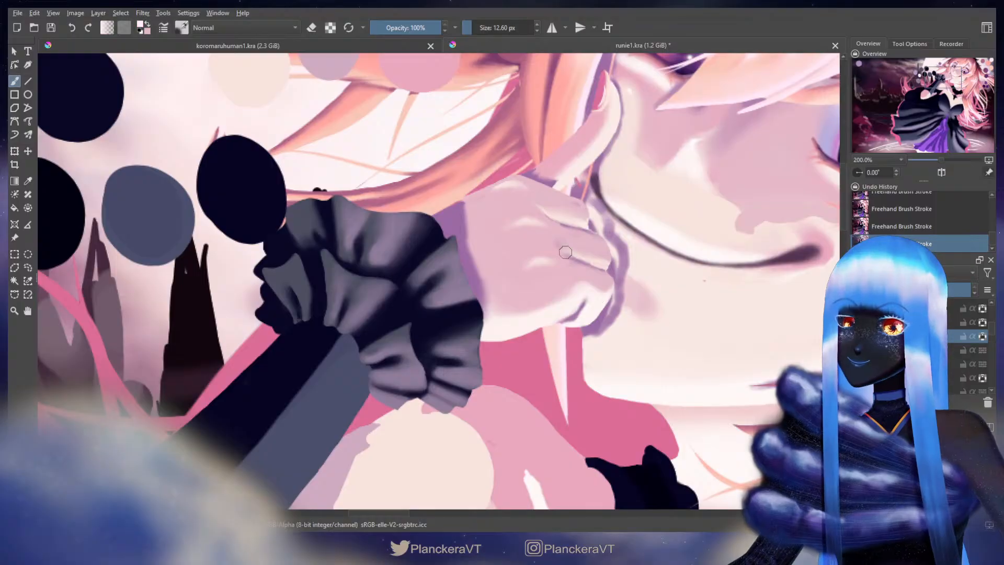
key("bracketleft")
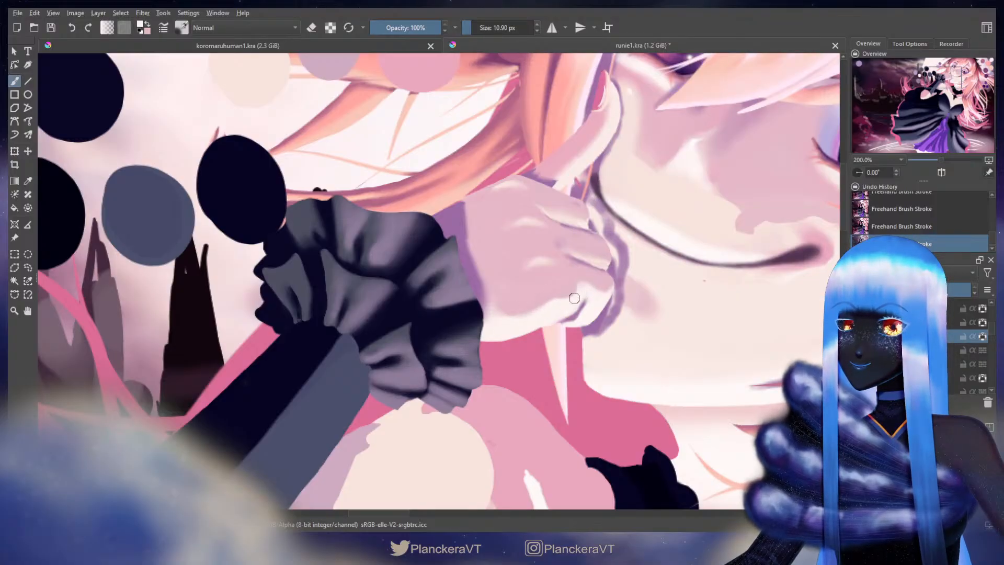
Smooth the shading from the lower palm to the lowest knuckle with sampled pink and pale tones at 13.13 to 20.44 px
left_click(504, 300, "ctrl")
left_click_drag(495, 288, 498, 288)
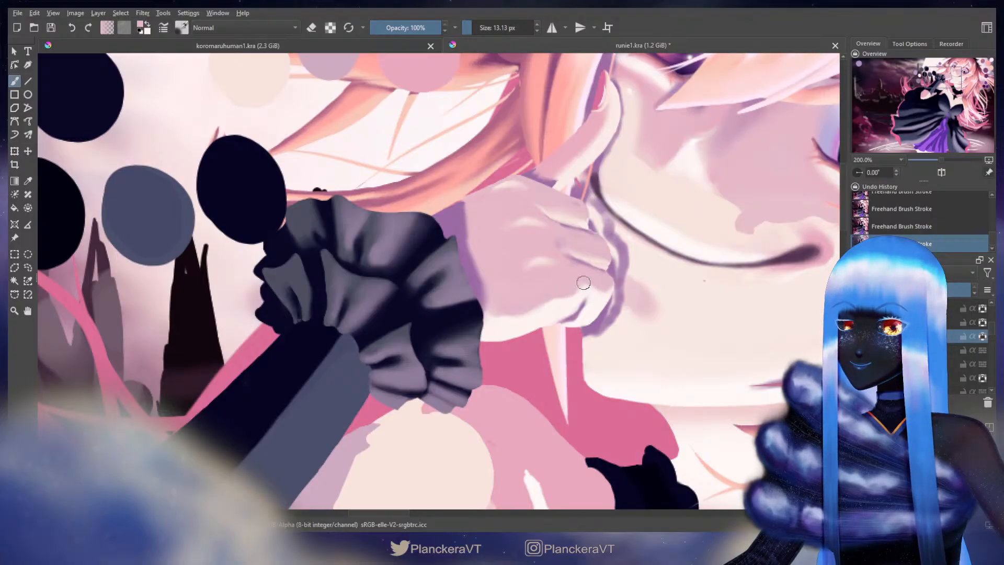
left_click_drag(602, 285, 614, 288)
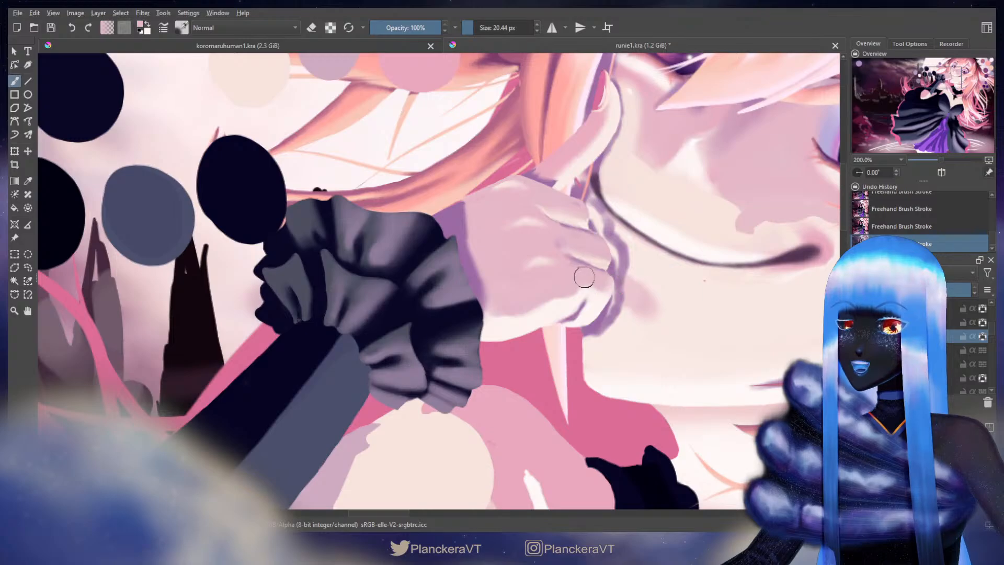
key("x")
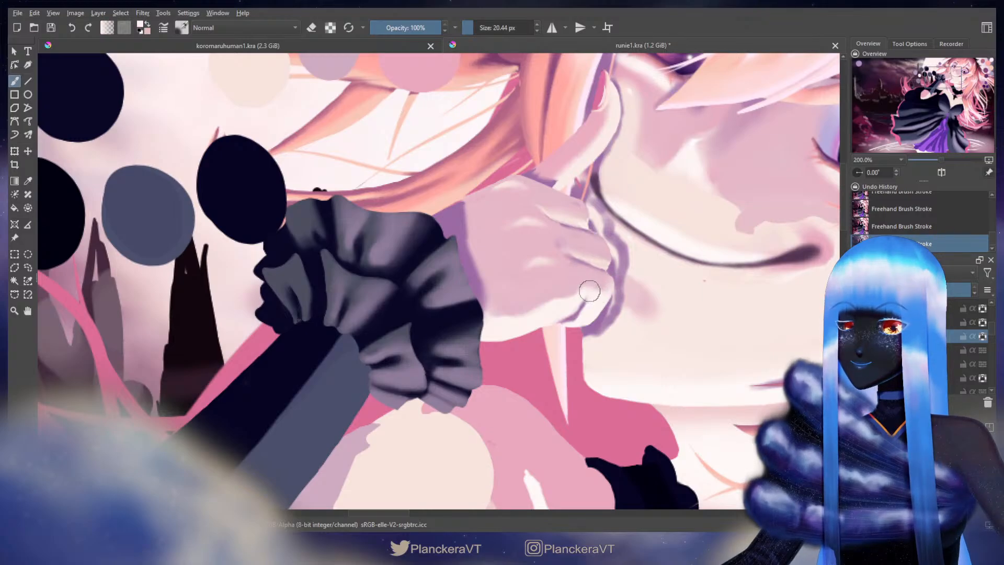
left_click_drag(582, 303, 576, 302)
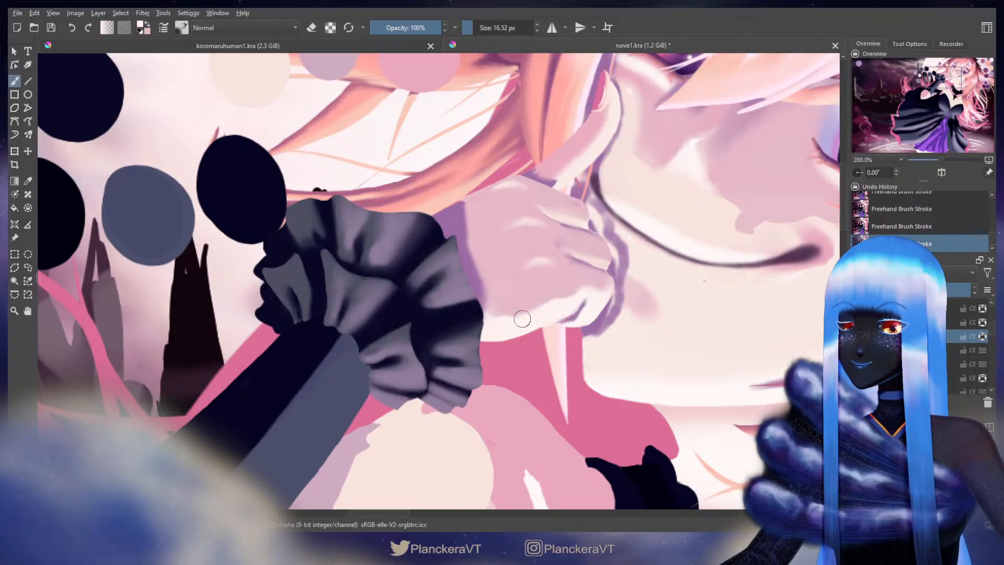
Soften the purple shadow on the wrist beside the ruffled cuff with sampled tones at 26.03 and 21.03 px
left_click(456, 231, "ctrl")
left_click_drag(459, 198, 469, 193)
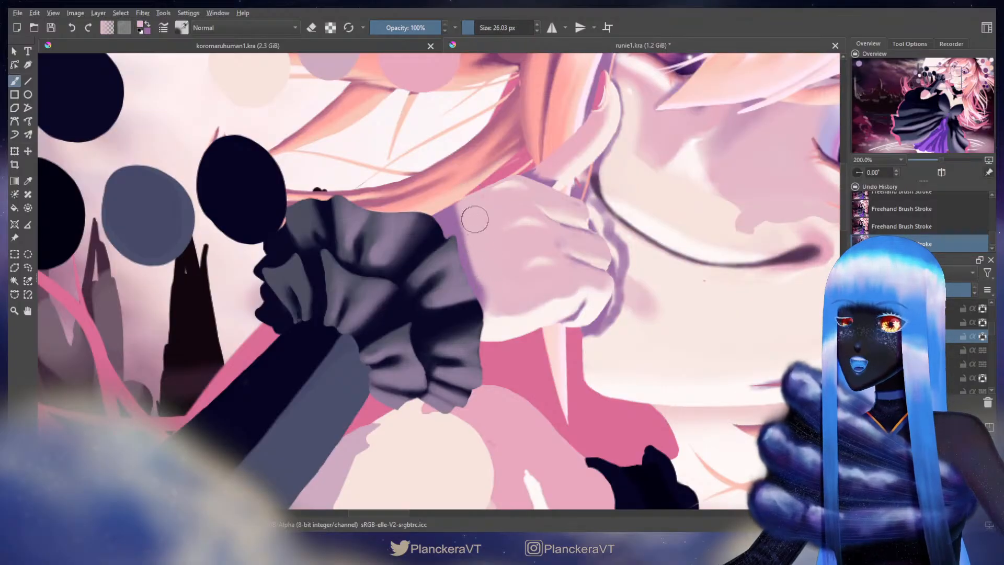
left_click_drag(484, 259, 471, 259)
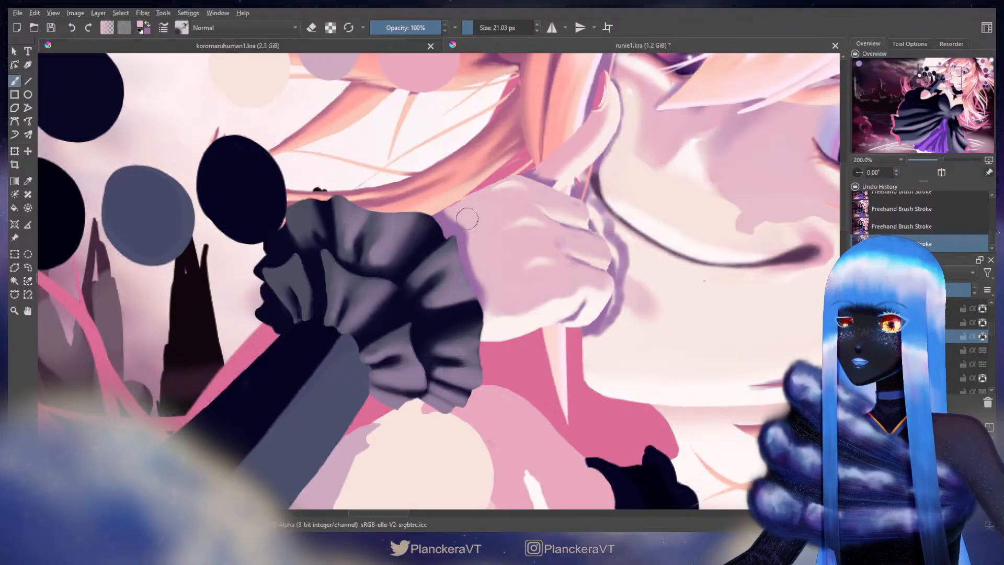
mouse_move(440, 212)
left_mouse_down()
mouse_move(444, 200)
mouse_move(453, 258)
left_mouse_up()
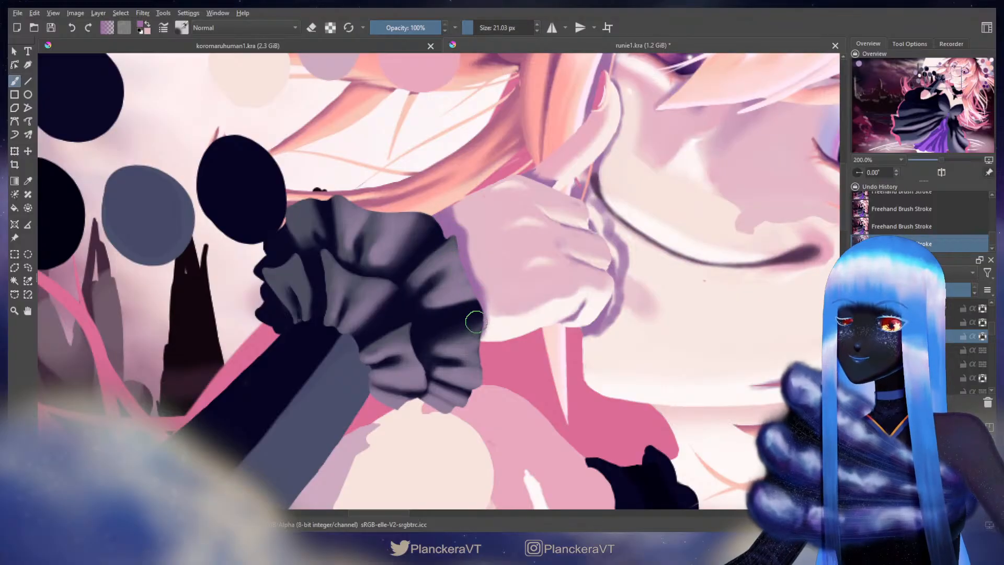
Undo the last stroke and lighten around the crease of the lowest finger with a sampled pale tone at 7.63 px
left_click_drag(495, 302, 441, 286)
mouse_move(530, 288)
left_mouse_down()
mouse_move(516, 288)
mouse_move(527, 267)
mouse_move(518, 269)
left_mouse_up()
key("ctrl+z")
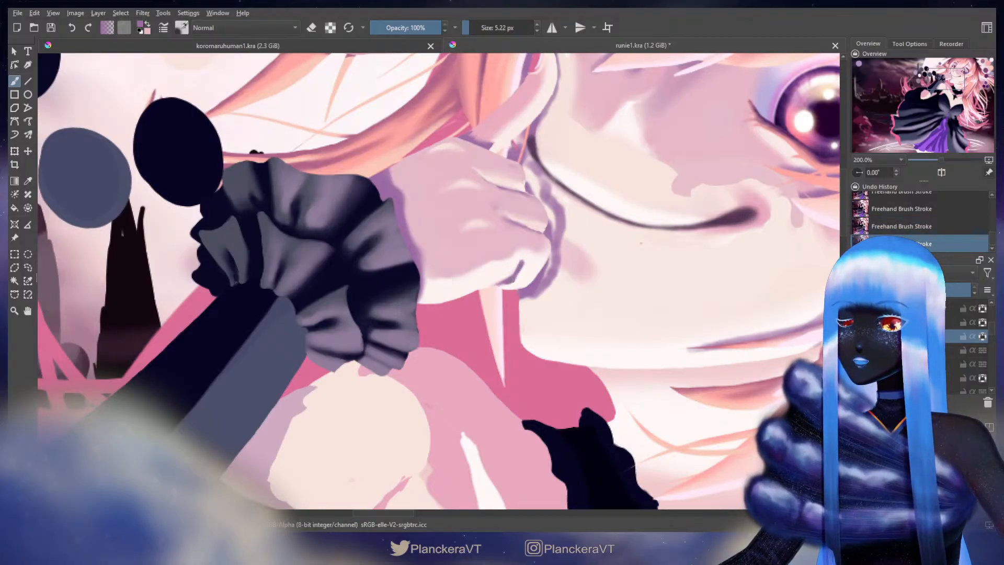
key("x")
left_click(534, 273, "ctrl")
left_click_drag(525, 277, 509, 287)
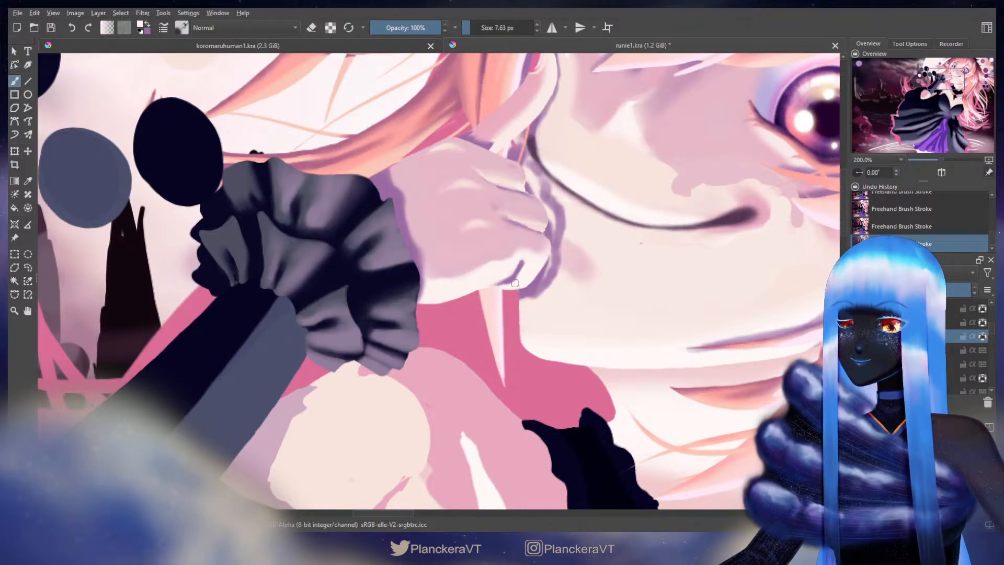
Repaint the lower end of the lowest finger's crease, alternating purple and a sampled pale tone at 7.20 px
key("x")
key("ctrl+z")
left_click_drag(510, 278, 505, 285)
key("x")
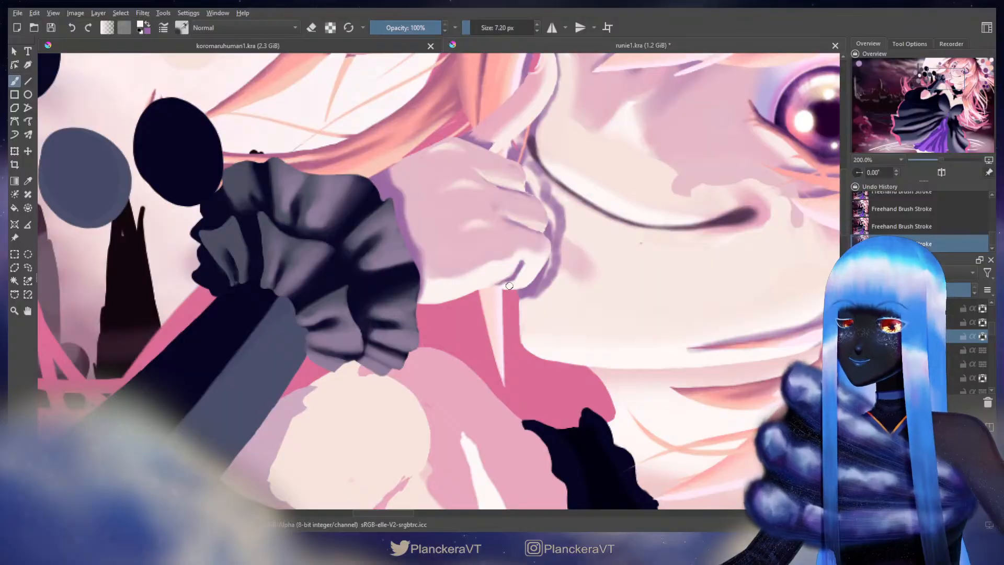
left_click(521, 266, "ctrl")
key("bracketleft")
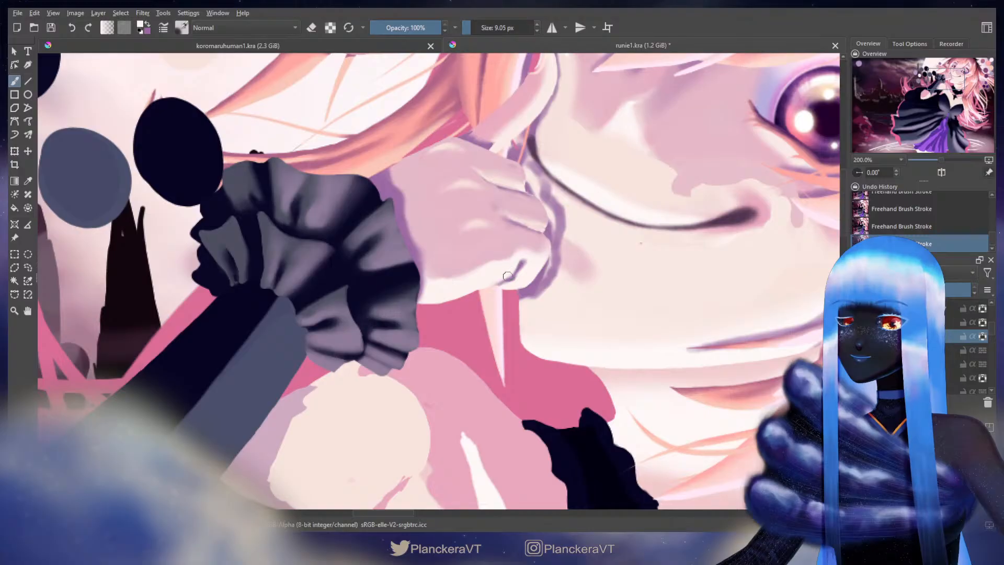
Refine the purple crease above the lowest fingertip with alternating purple and pale strokes at 8.77 px
key("x")
left_click_drag(512, 283, 568, 264, "shift")
key("x")
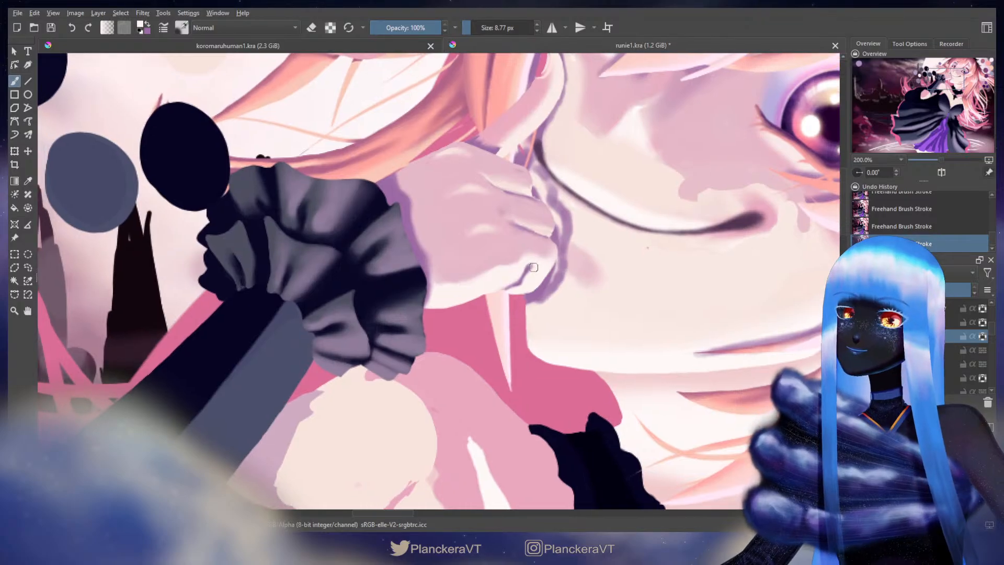
key("ctrl+t")
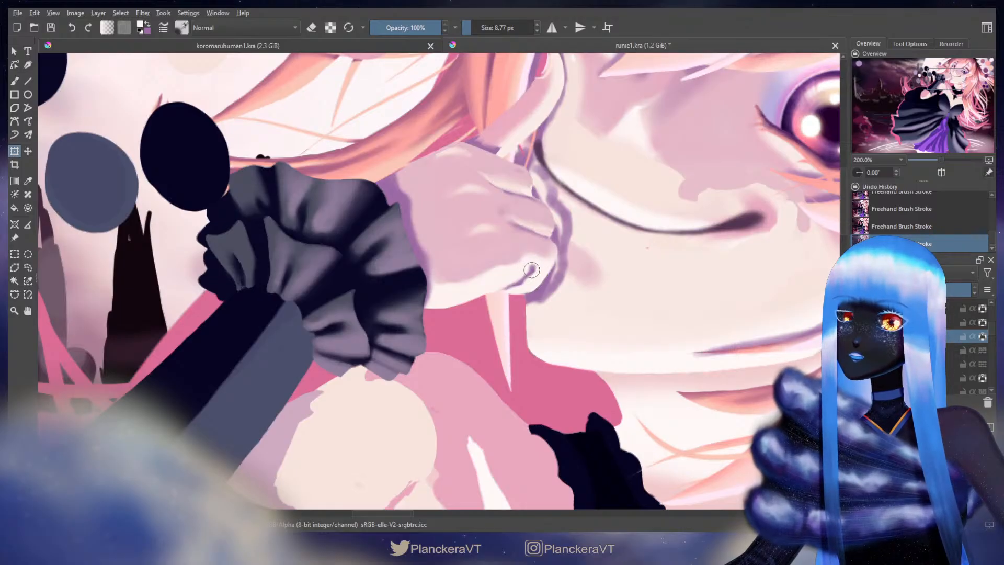
key("b")
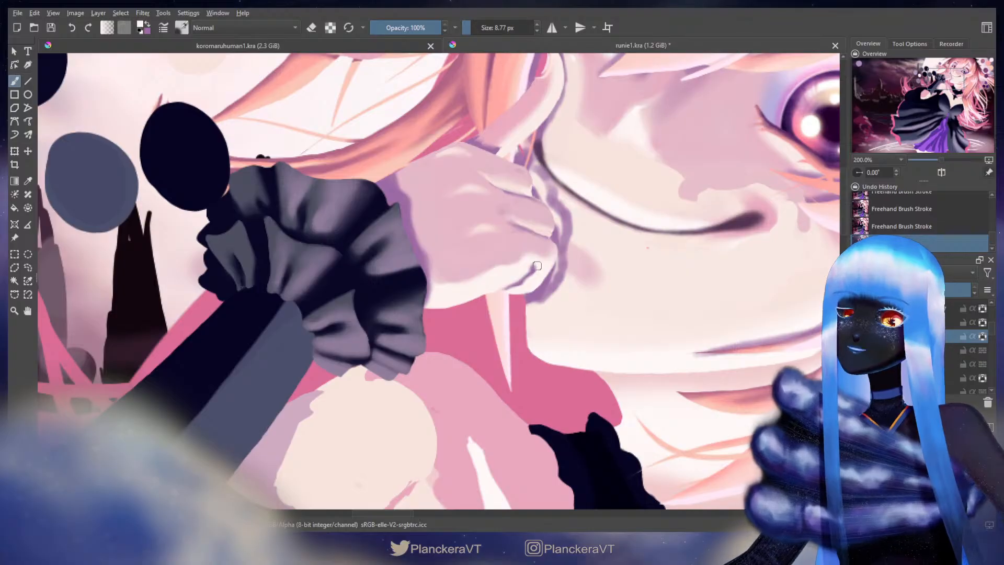
key("x")
left_click_drag(536, 266, 528, 275)
left_click_drag(571, 246, 525, 303)
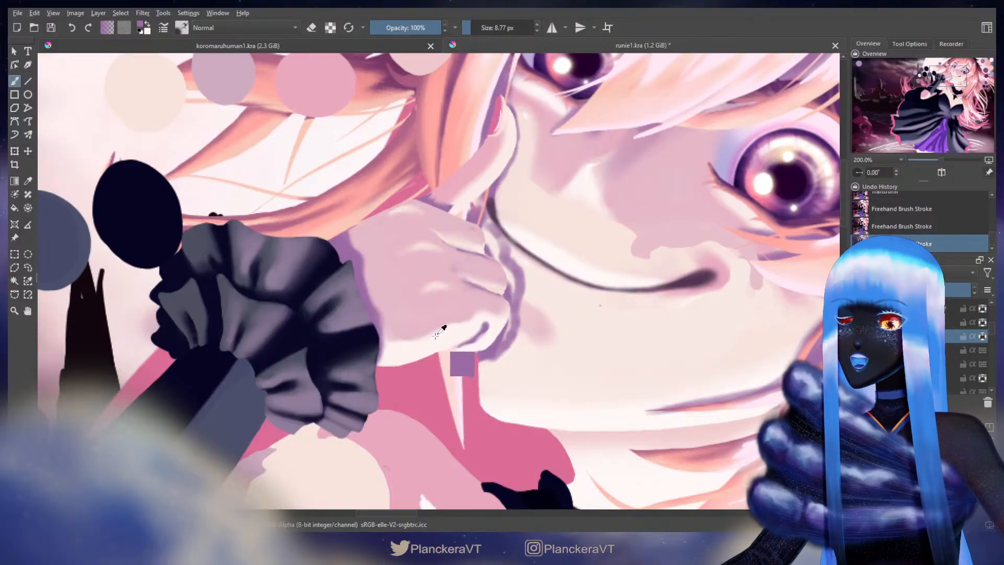
Soften the lower knuckle highlight on the back of the hand with a sampled pink at 13.90 and 14.45 px
left_click_drag(446, 180, 482, 262)
left_click(202, 167, "ctrl")
mouse_move(470, 367)
left_mouse_down()
mouse_move(470, 287)
mouse_move(464, 299)
left_mouse_up()
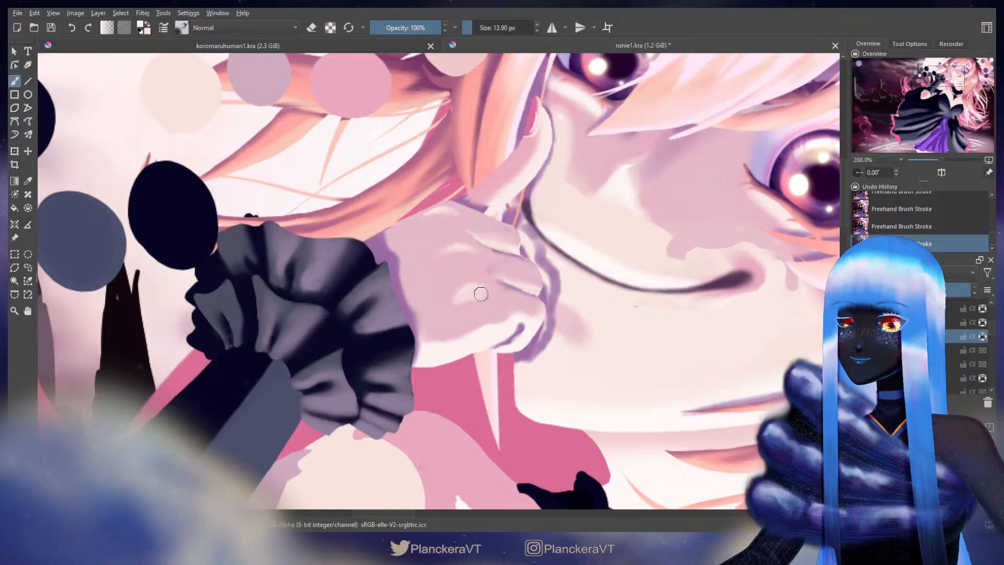
key("ctrl+z")
key("ctrl+z")
key("ctrl+shift+z")
key("ctrl+shift+z")
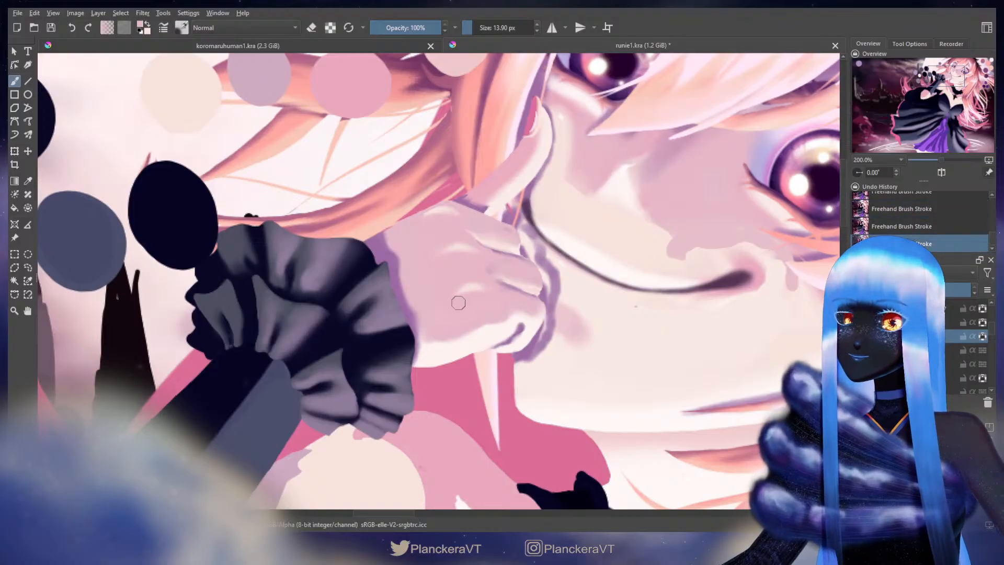
mouse_move(489, 290)
left_mouse_down()
mouse_move(465, 289)
mouse_move(461, 302)
mouse_move(466, 285)
mouse_move(457, 293)
left_mouse_up()
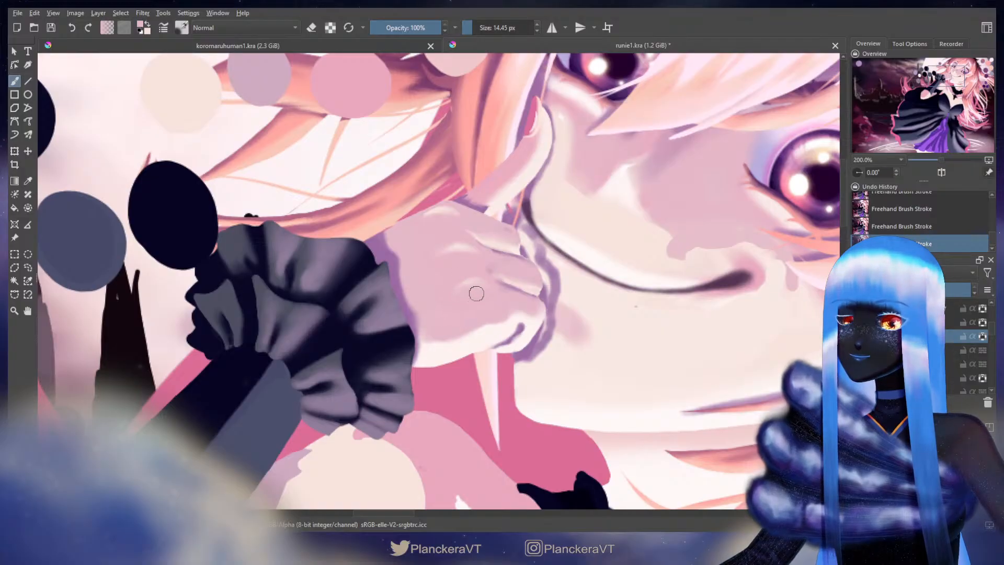
left_click_drag(471, 291, 466, 282)
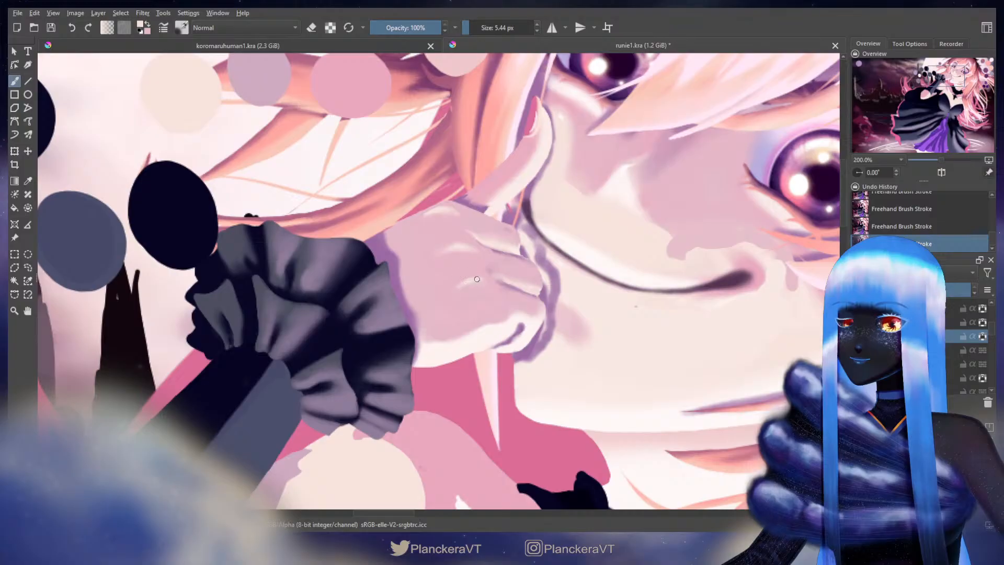
Rework the upper knuckle highlight with sampled pale and pink tones at 9.67 and 7.42 px
left_click(470, 287, "ctrl")
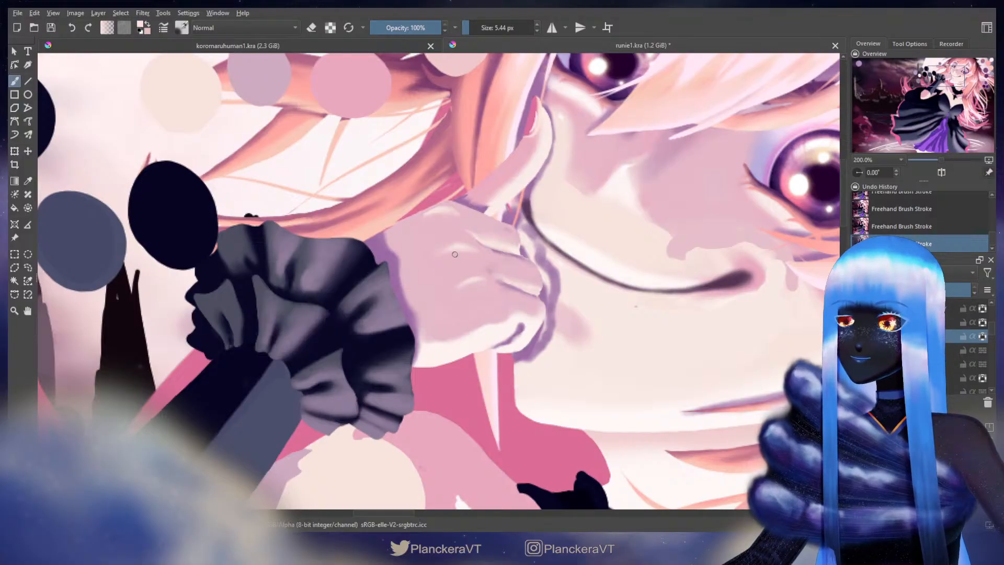
key("bracketright")
key("bracketright")
key("bracketright")
key("bracketright")
key("bracketleft")
key("bracketleft")
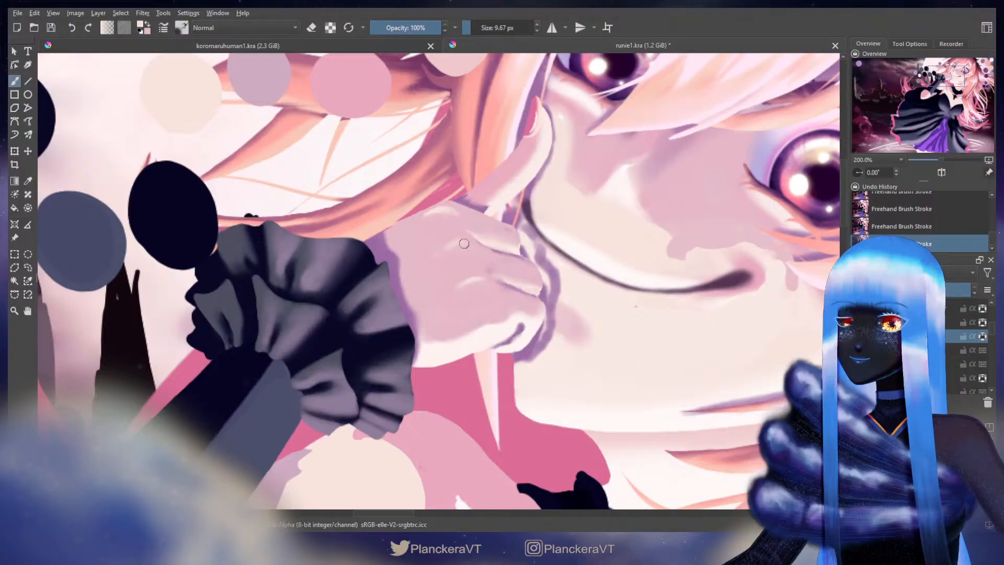
left_click(461, 246, "ctrl")
key("x")
left_click_drag(460, 244, 456, 244, "shift")
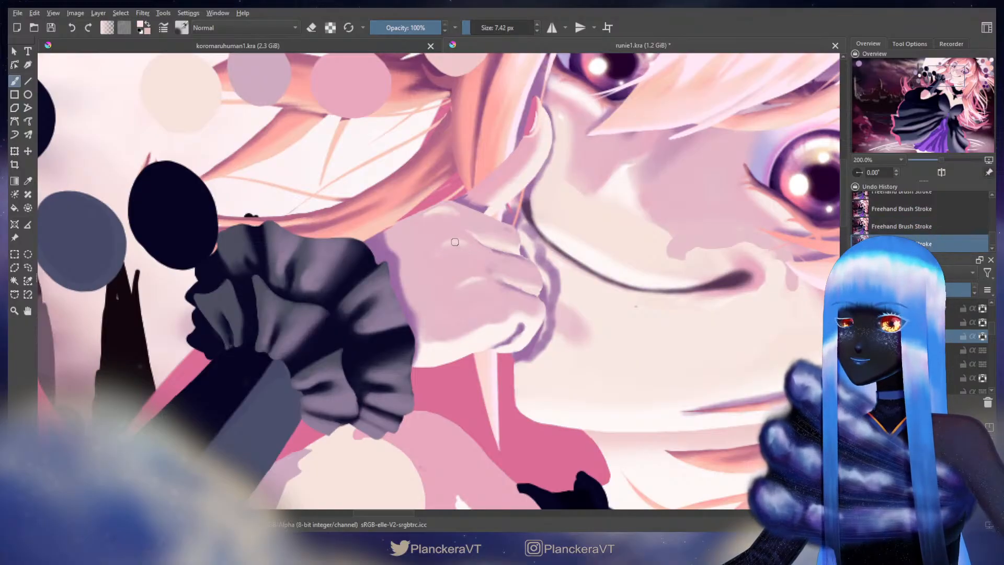
Sharpen the knuckle highlights on the back of the hand, alternating pink and pale tones at 4.92 to 7.54 px
key("x")
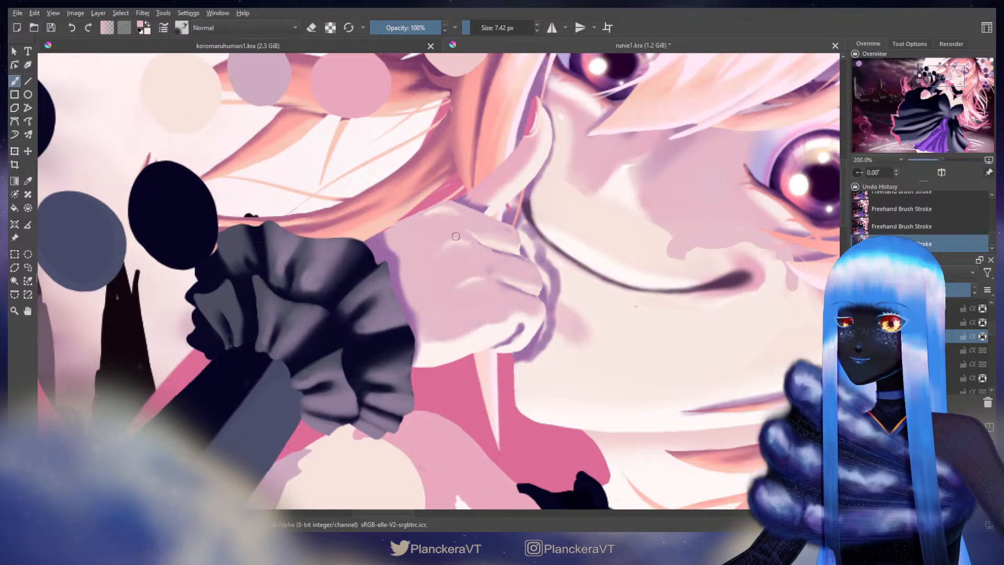
key("x")
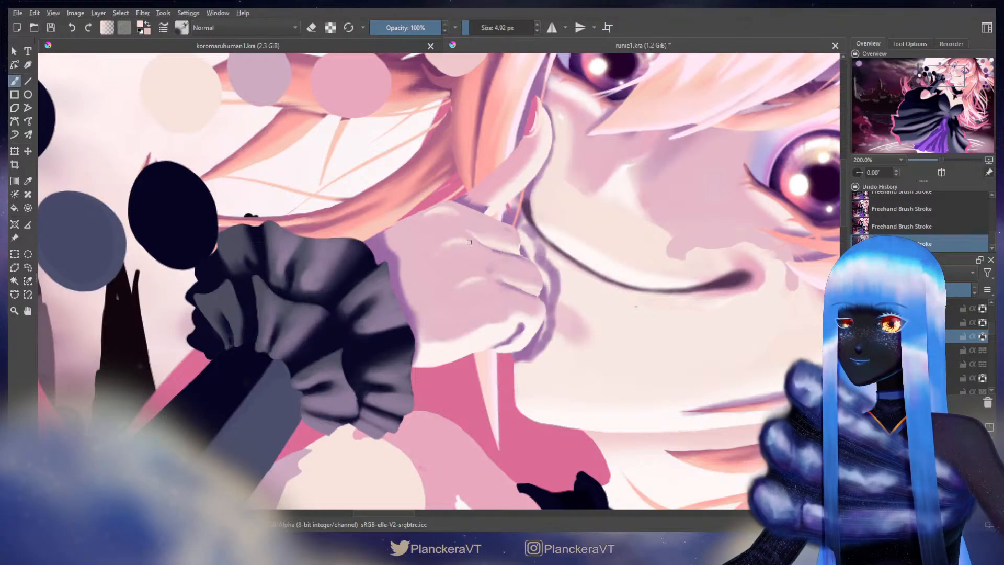
left_click_drag(469, 242, 455, 242, "shift")
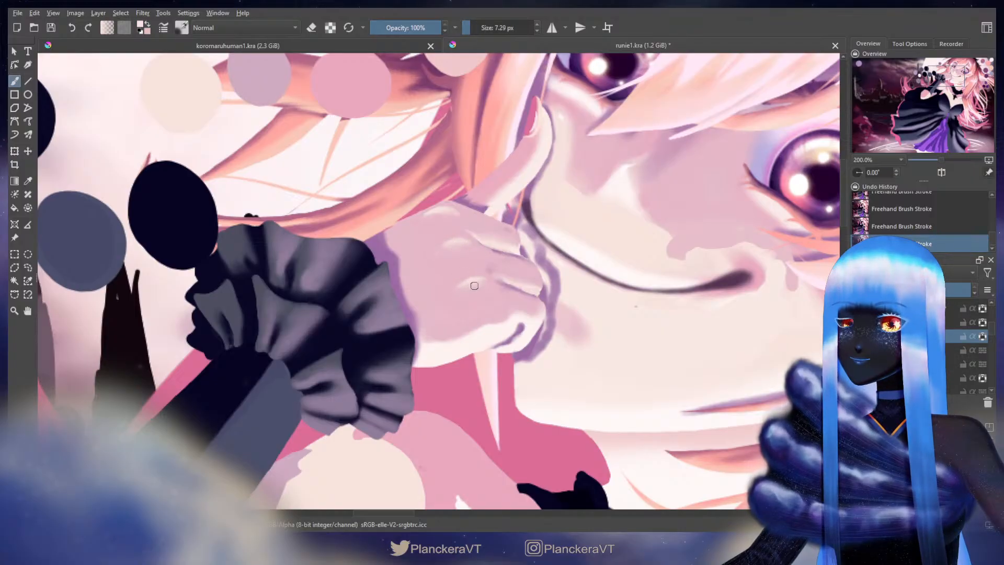
mouse_move(442, 220)
left_mouse_down("shift")
mouse_move(457, 215)
mouse_move(426, 218)
mouse_move(457, 212)
left_mouse_up("shift")
key("x")
key("x")
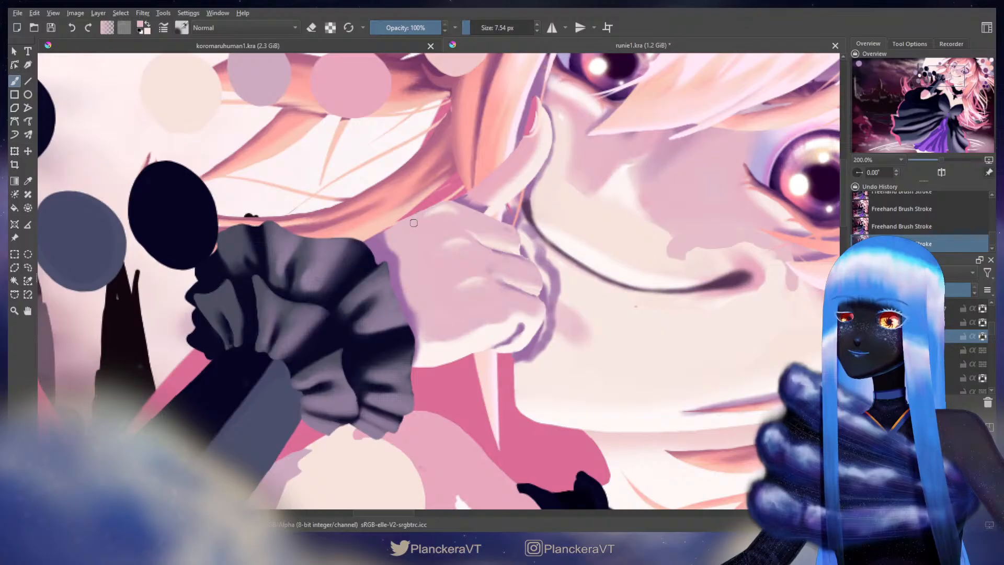
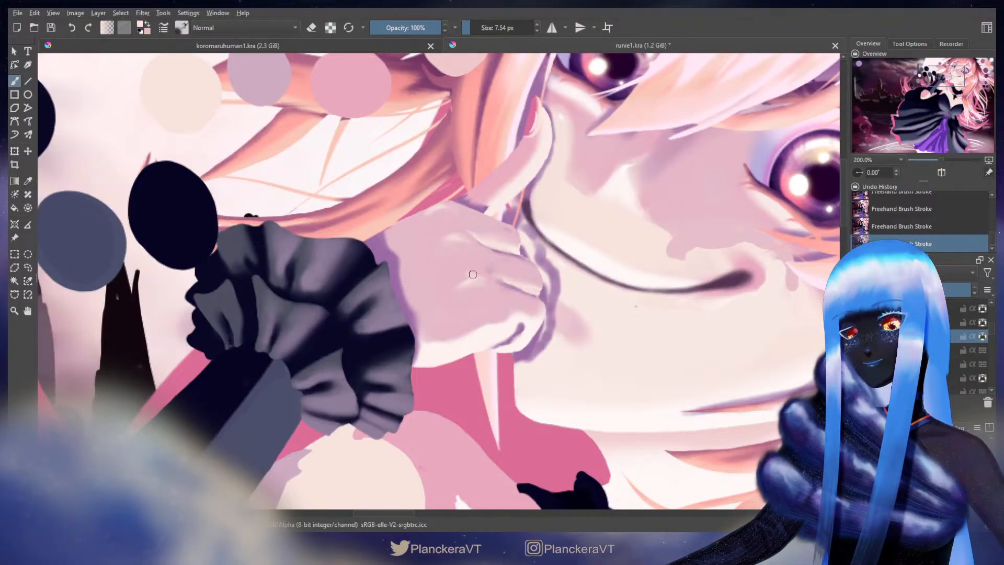
Touch up the lower knuckle highlight on the back of the hand with a sampled pink at 7.54 px
left_click(463, 281, "ctrl")
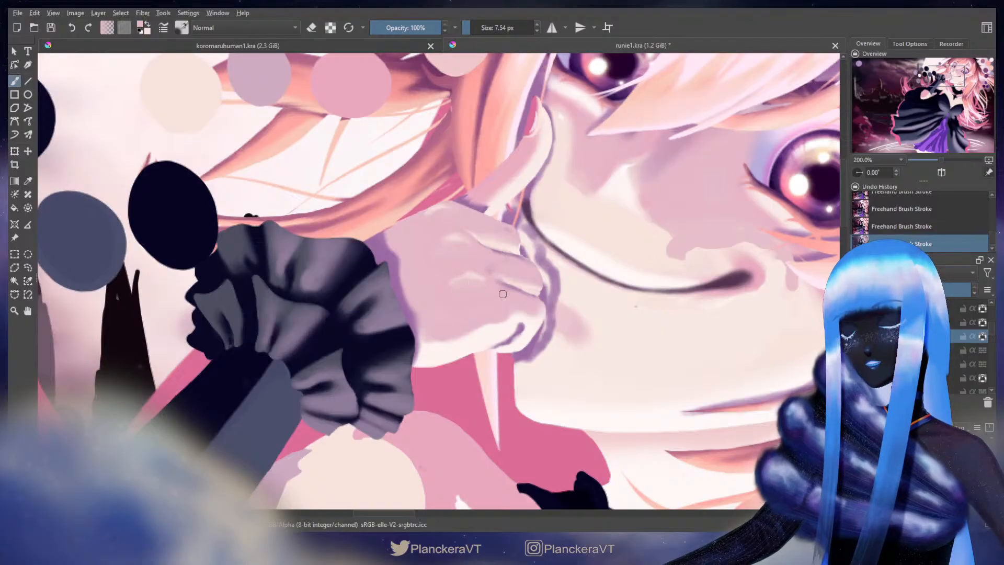
scroll(561, 239, "down", 3)
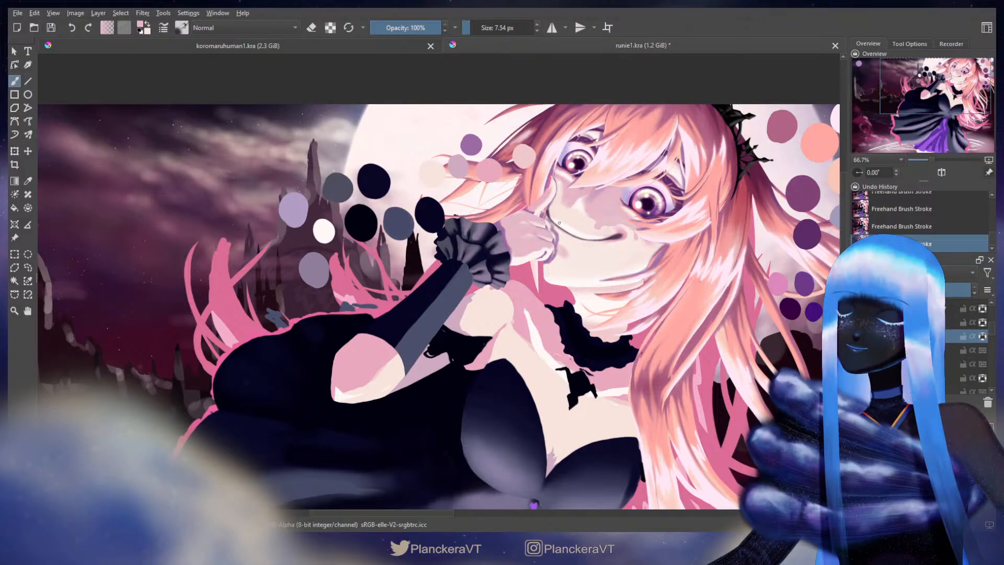
scroll(559, 222, "up", 3)
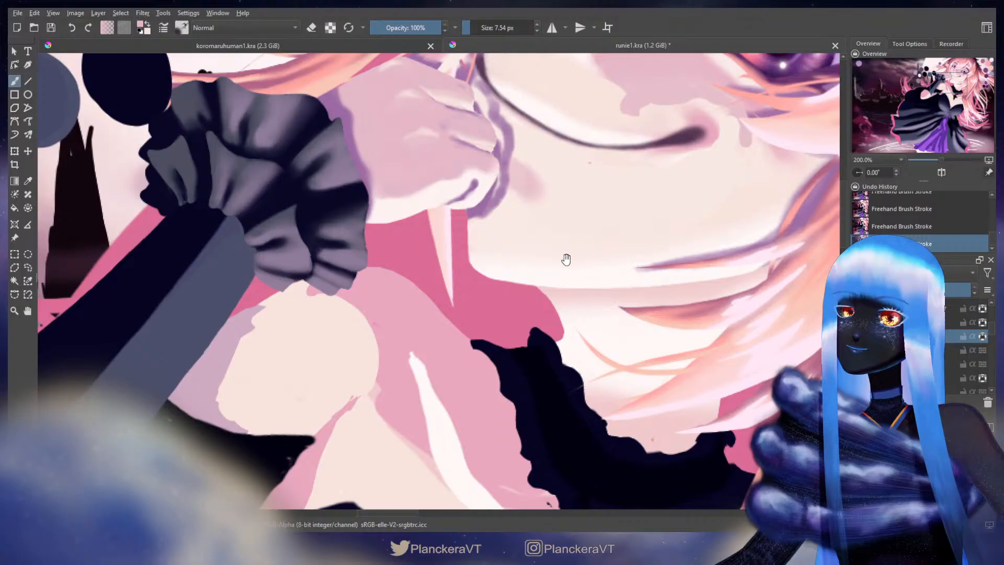
Select the hand below the index finger freehand, move it slightly upward, deselect it, and clean its edge with the eraser at 7.21 px
left_click_drag(554, 274, 571, 434)
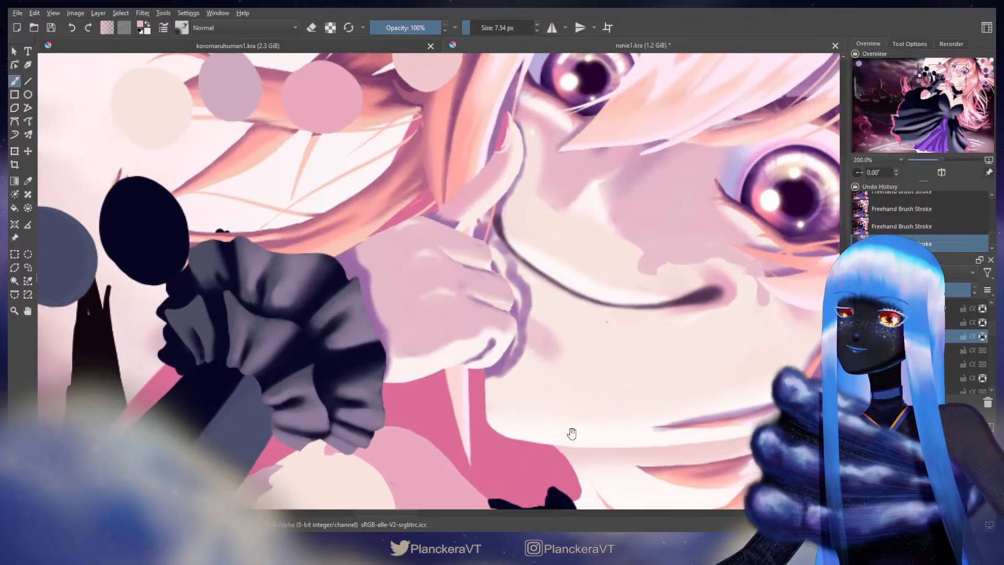
left_click(29, 267)
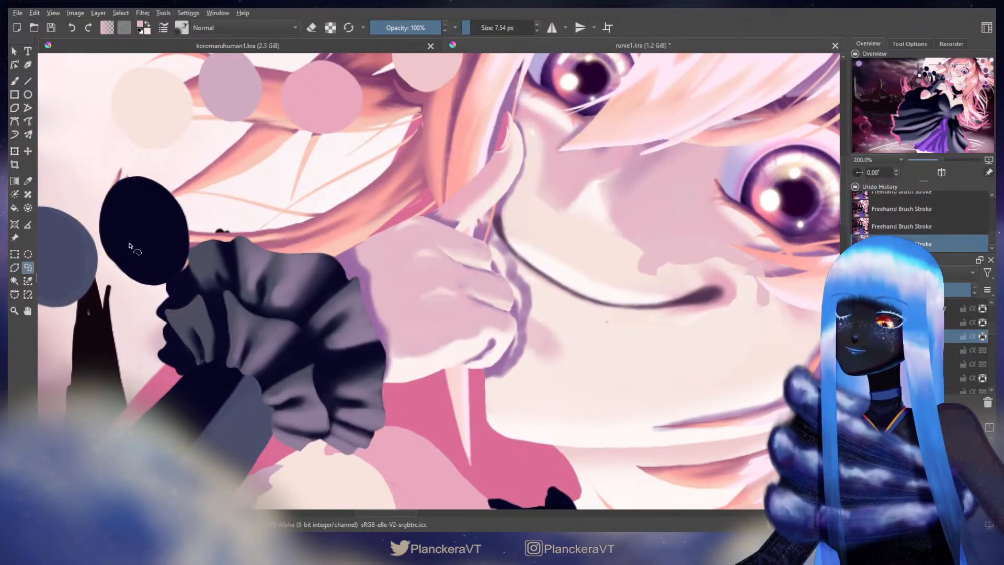
left_click_drag(511, 263, 464, 244)
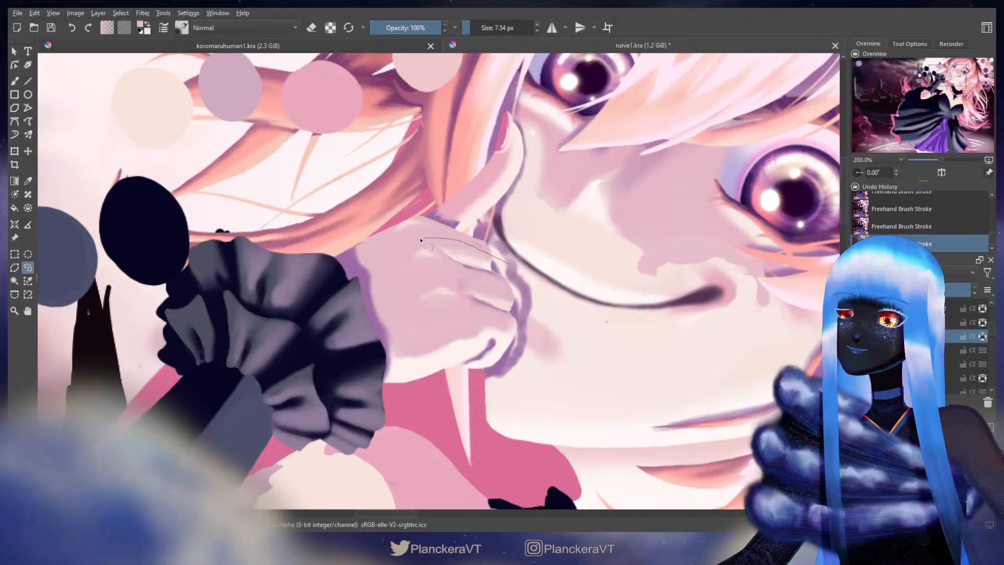
mouse_move(362, 276)
left_mouse_down()
mouse_move(307, 374)
mouse_move(405, 422)
left_mouse_up()
key("t")
left_click_drag(516, 268, 466, 284)
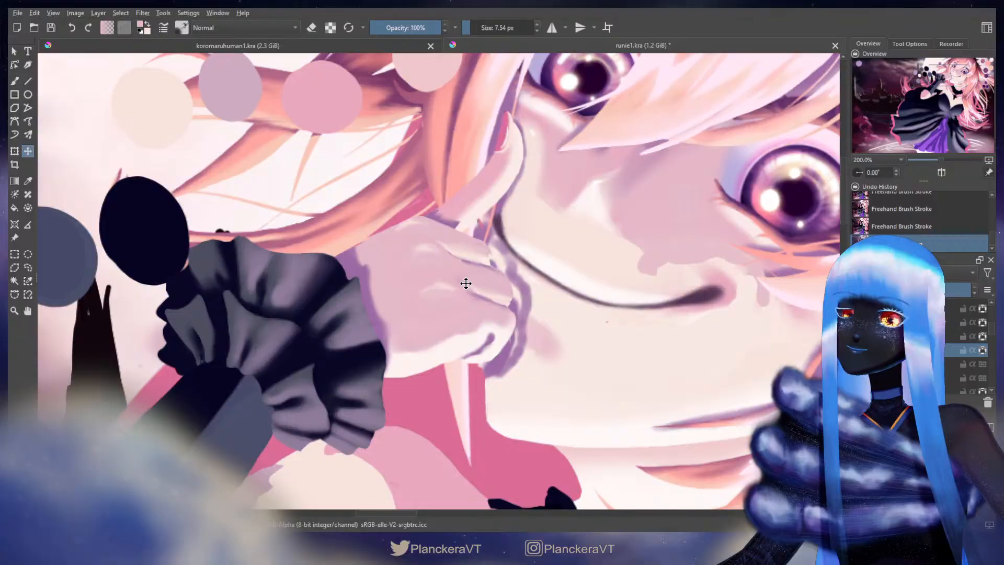
key("b")
key("e")
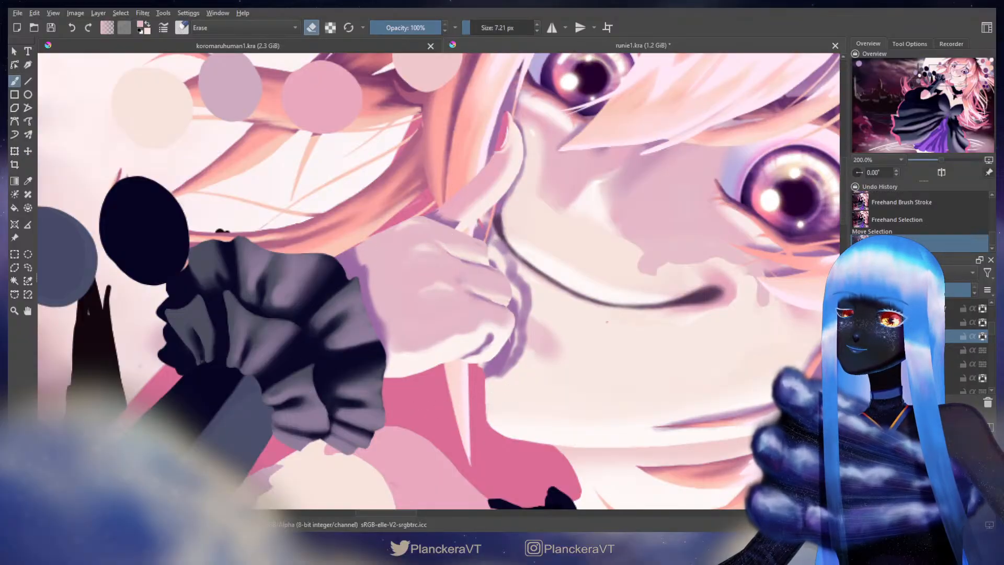
Turn off erasing, select the lower part of the hand freehand, shift it slightly upward, and deselect it
key("t")
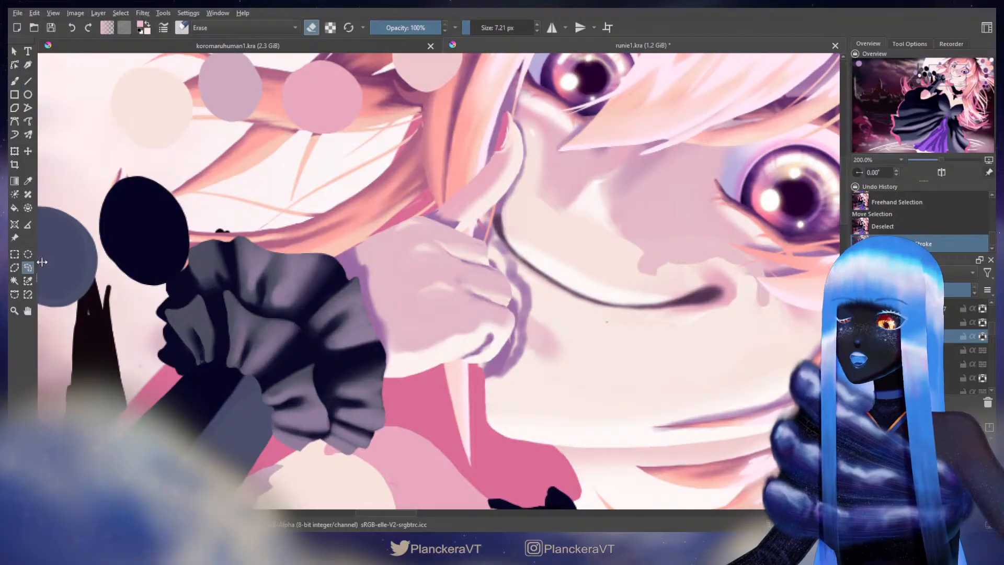
key("e")
key("l")
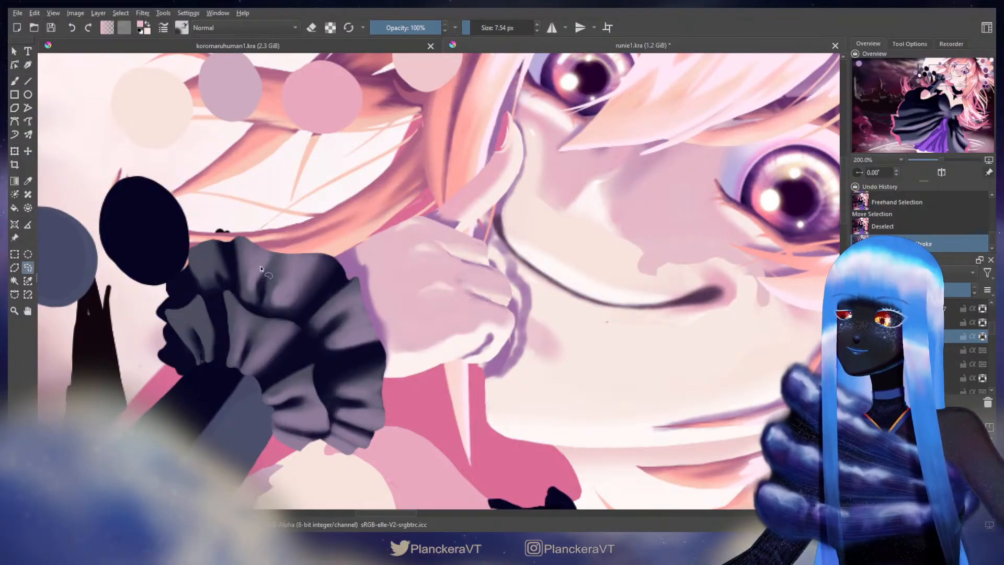
mouse_move(554, 331)
left_mouse_down()
mouse_move(535, 289)
mouse_move(503, 286)
left_mouse_up()
mouse_move(420, 281)
left_mouse_down()
mouse_move(340, 398)
mouse_move(583, 330)
mouse_move(554, 330)
left_mouse_up()
key("t")
mouse_move(494, 328)
left_mouse_down()
mouse_move(488, 321)
mouse_move(504, 337)
left_mouse_up()
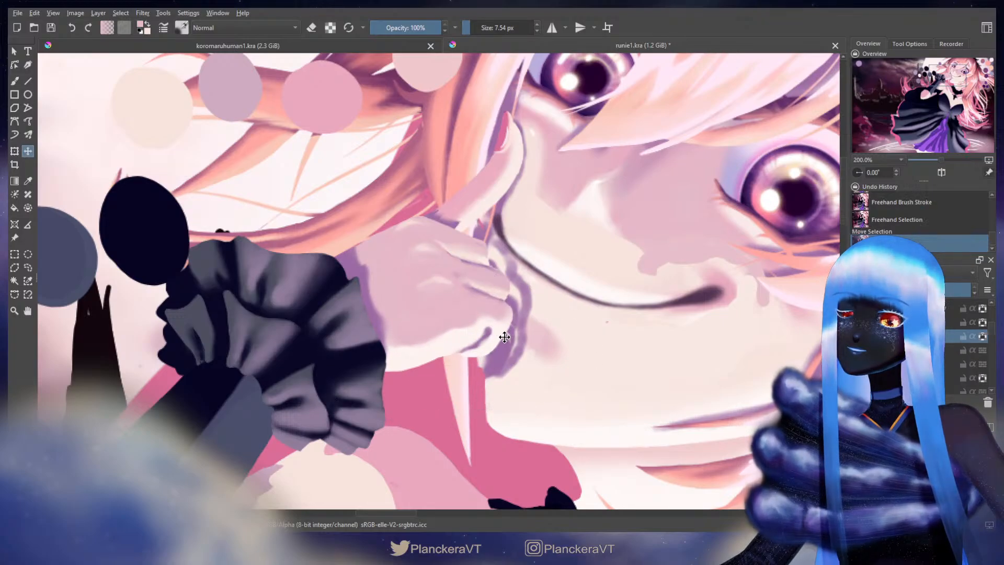
key("ctrl+shift+a")
Nudge the whole hand layer slightly against the face
scroll(578, 242, "down", 4)
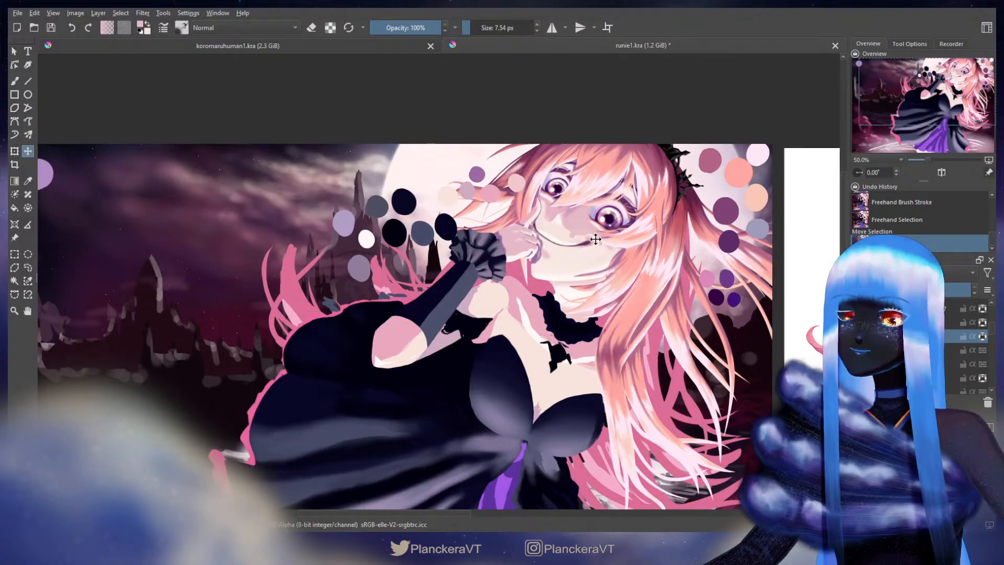
mouse_move(509, 271)
left_mouse_down()
mouse_move(558, 220)
mouse_move(567, 253)
mouse_move(507, 269)
left_mouse_up()
scroll(454, 279, "up", 2)
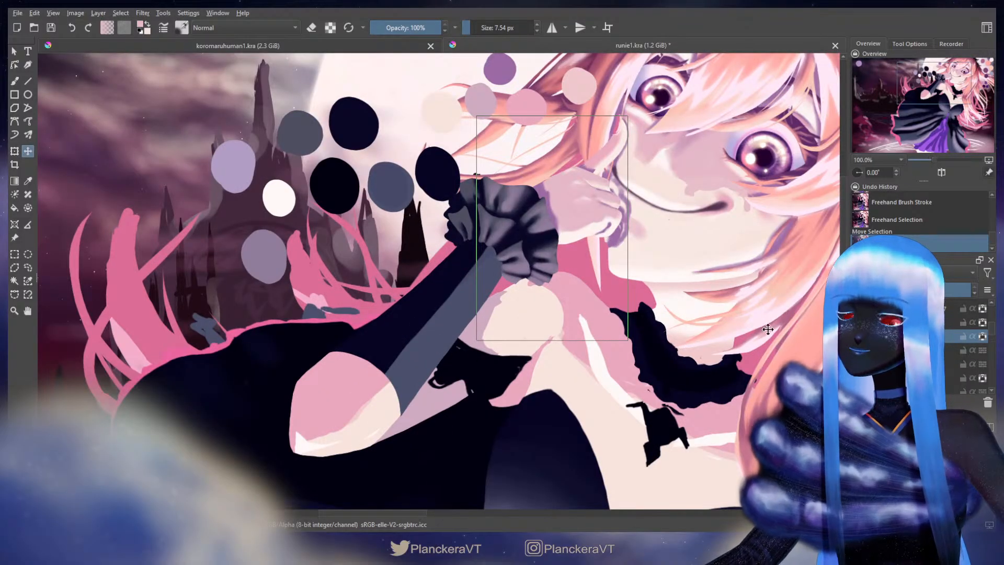
Transform the two hand layers together, enlarging them slightly and repositioning the hand against the cheek
key("ctrl+t")
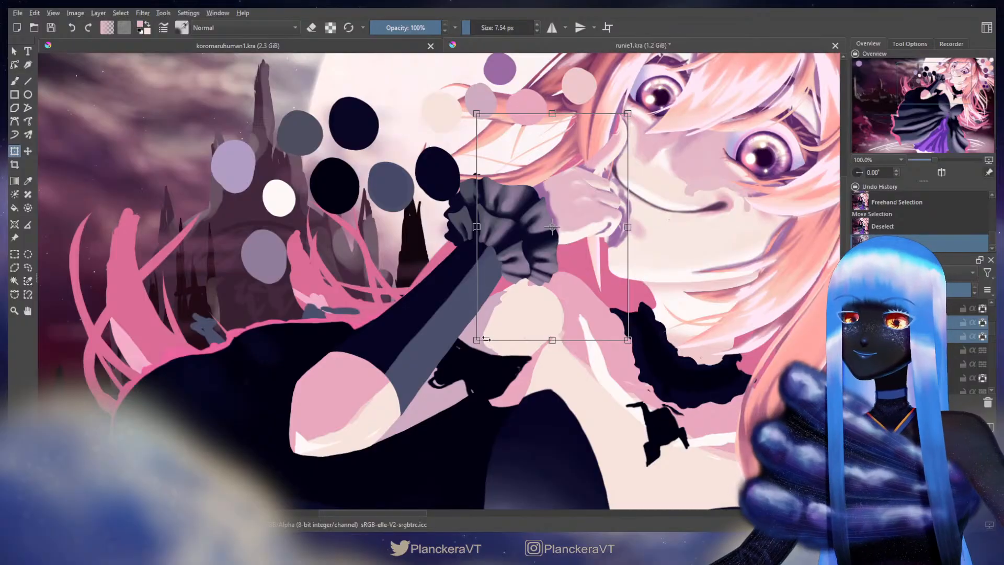
left_click_drag(479, 343, 473, 356)
left_click_drag(608, 263, 611, 255)
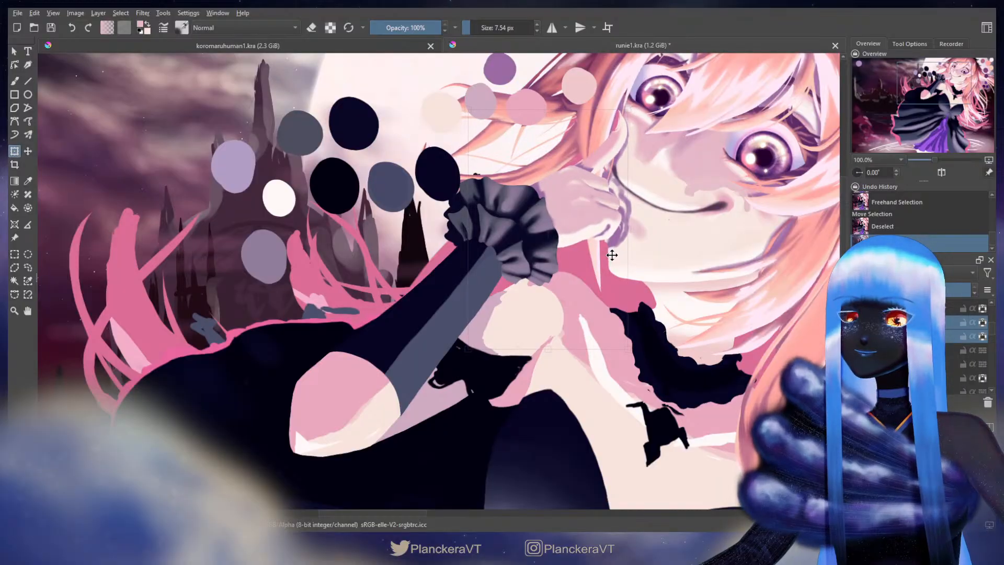
left_click_drag(612, 254, 614, 254)
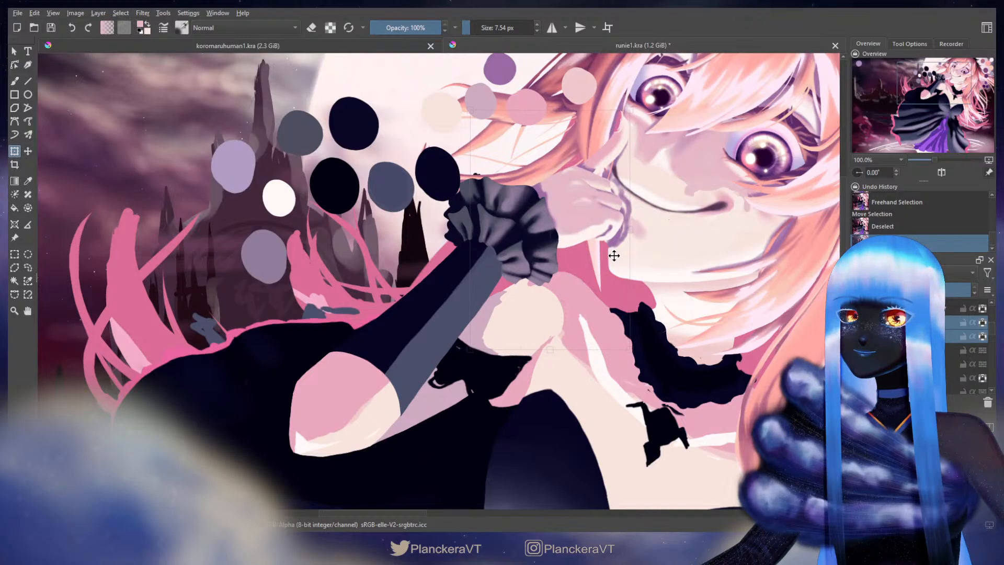
key("b")
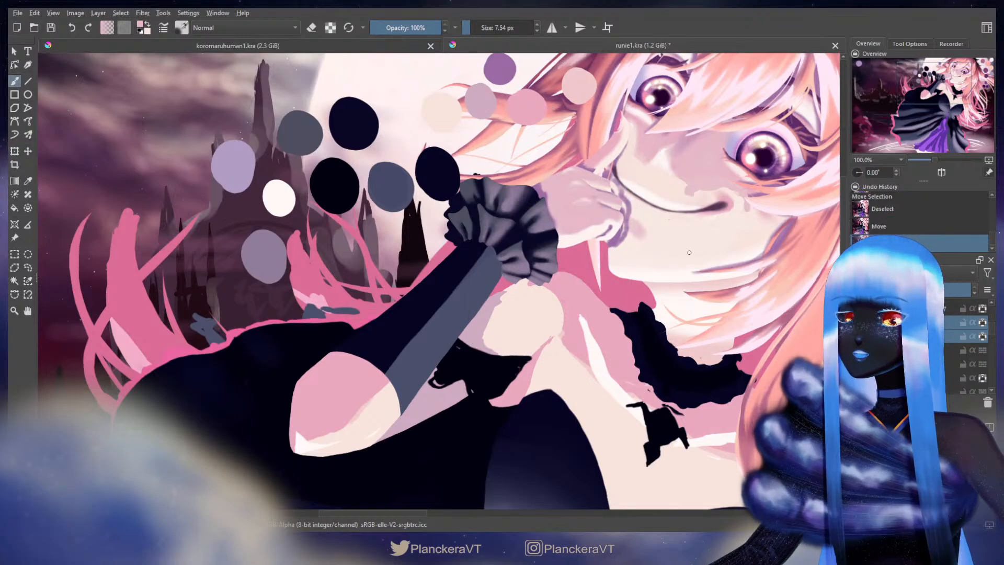
Paint over the purple shadow on the cheek around the fingertips with a large pale brush on the face layer, ending at 19.15 px
scroll(691, 249, "down", 2)
left_click_drag(692, 271, 656, 332)
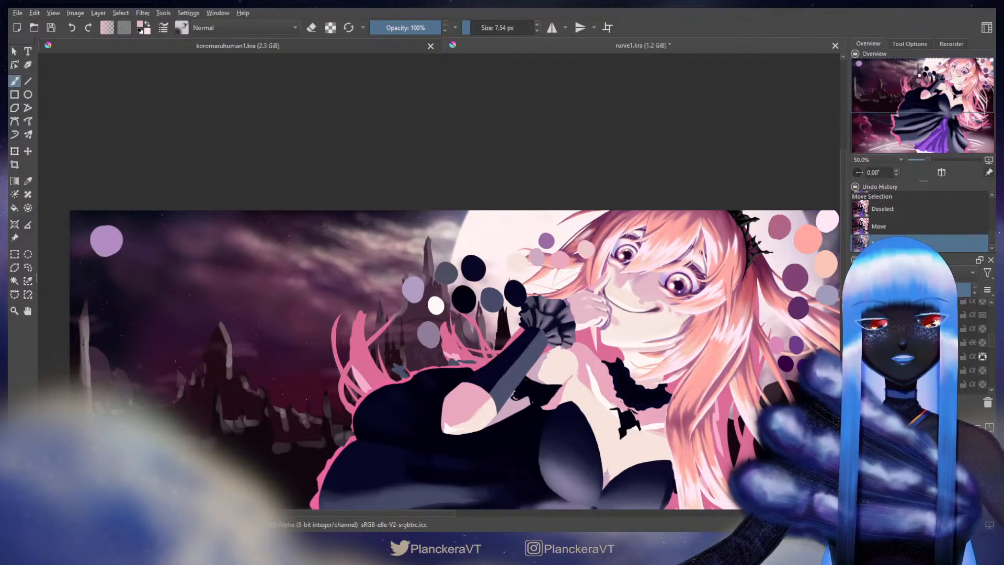
scroll(548, 178, "up", 5)
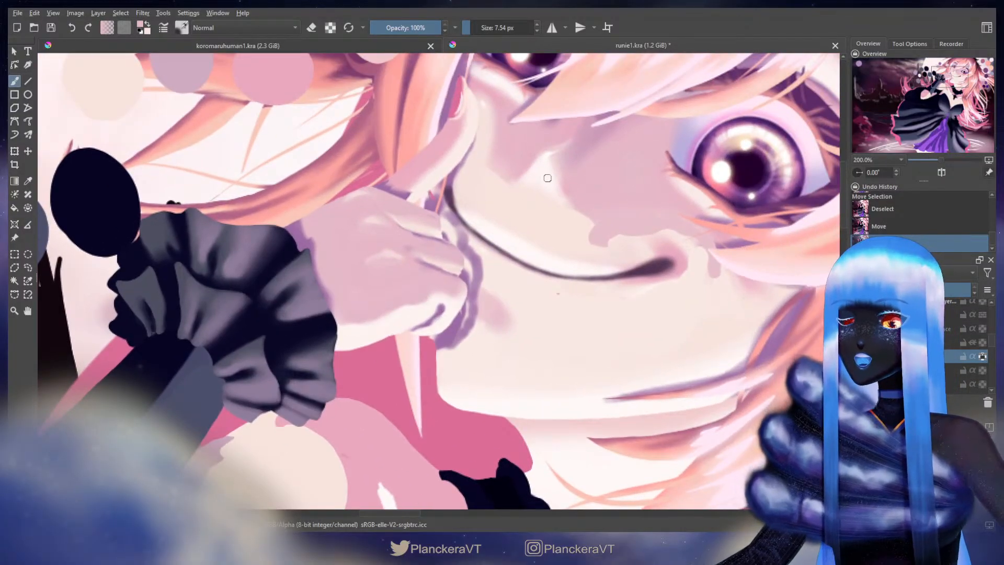
key("bracketright")
key("bracketright")
key("bracketright")
key("bracketright")
key("bracketright")
key("bracketright")
mouse_move(486, 320)
left_mouse_down()
mouse_move(462, 348)
mouse_move(489, 274)
mouse_move(480, 263)
mouse_move(469, 349)
mouse_move(472, 283)
mouse_move(452, 235)
mouse_move(470, 252)
mouse_move(444, 222)
left_mouse_up()
key("bracketleft")
key("bracketleft")
key("bracketleft")
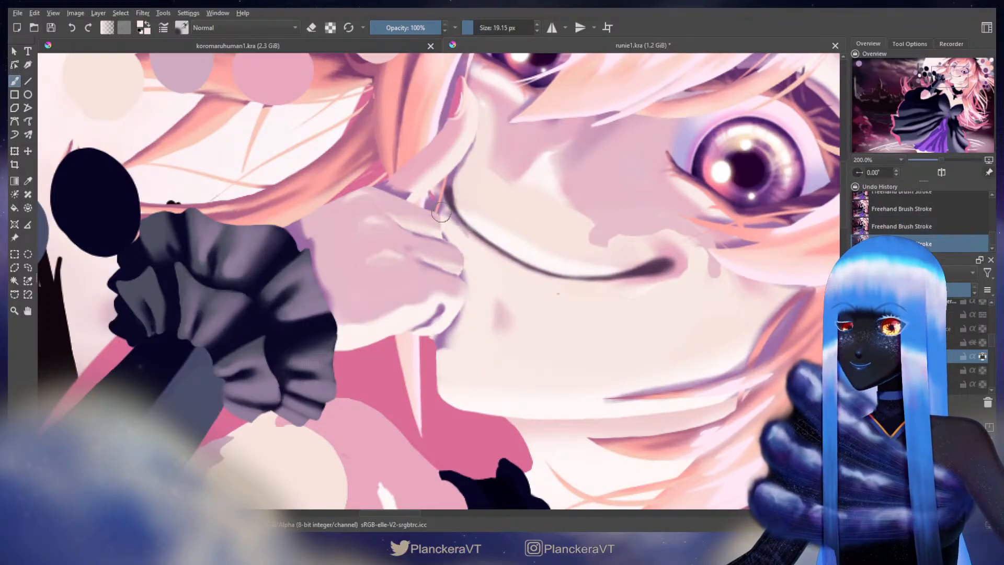
Refine the smile line beside the fingers with sampled dark purple at 3.87 px and a sampled pale tone at 8.19 px
left_click(665, 263, "ctrl")
key("bracketleft")
key("bracketleft")
key("bracketleft")
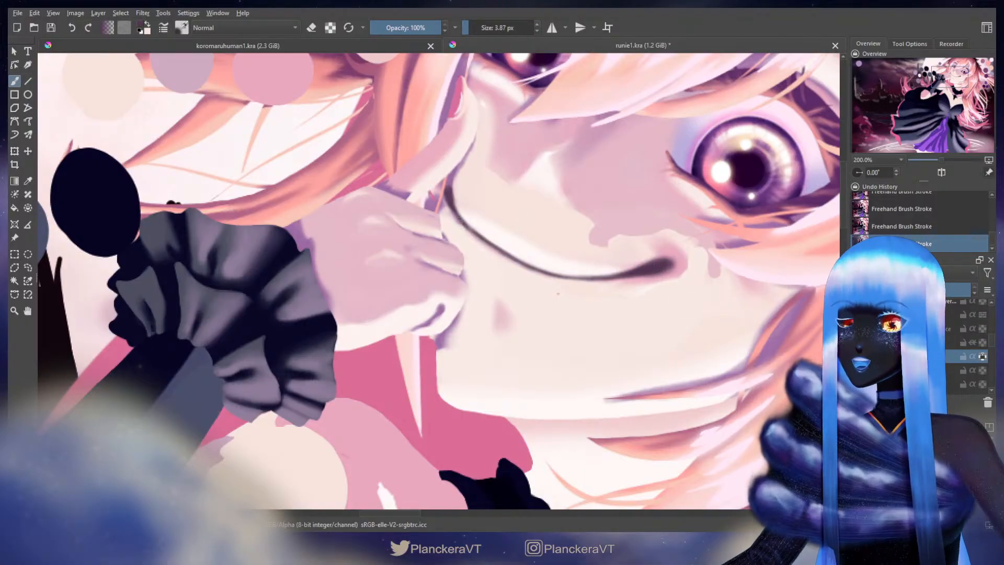
left_click(454, 223, "ctrl")
key("bracketright")
key("bracketright")
key("bracketright")
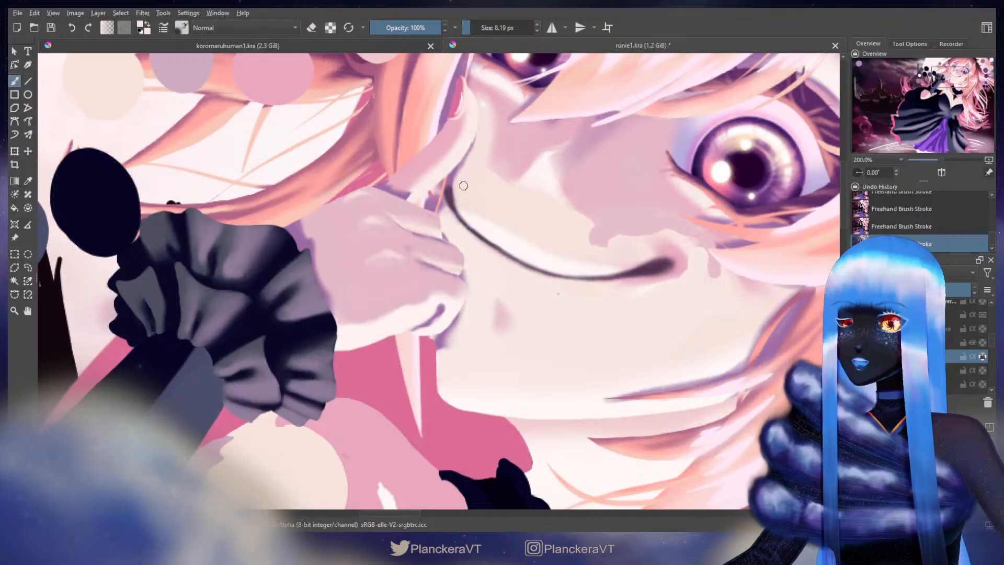
Sharpen the smile line near the fingers with sampled dark purple at 3.99 px and a pale tone at 10.56 px
left_click(451, 196, "ctrl")
key("bracketright")
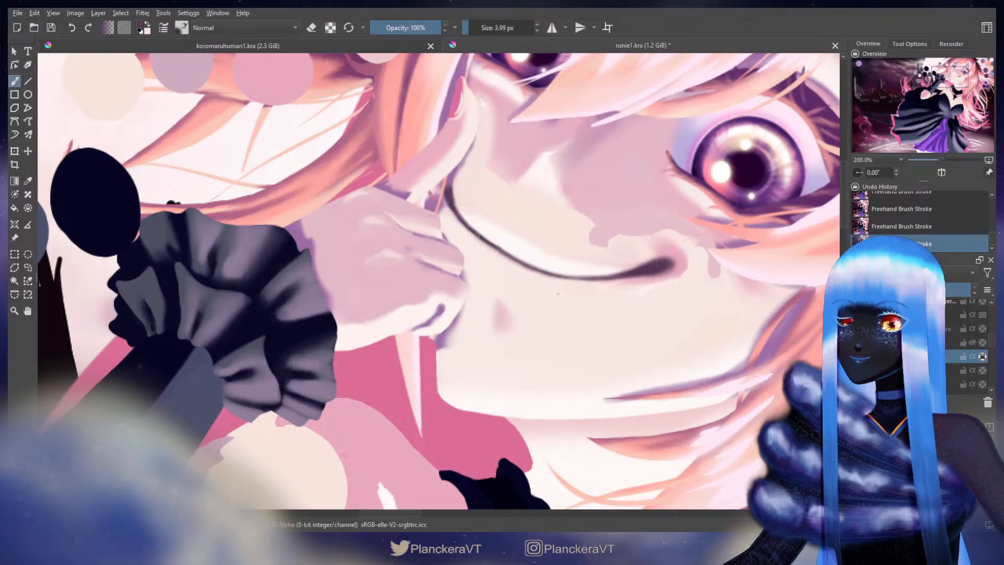
key("bracketright")
key("bracketright")
key("bracketright")
key("bracketright")
key("bracketright")
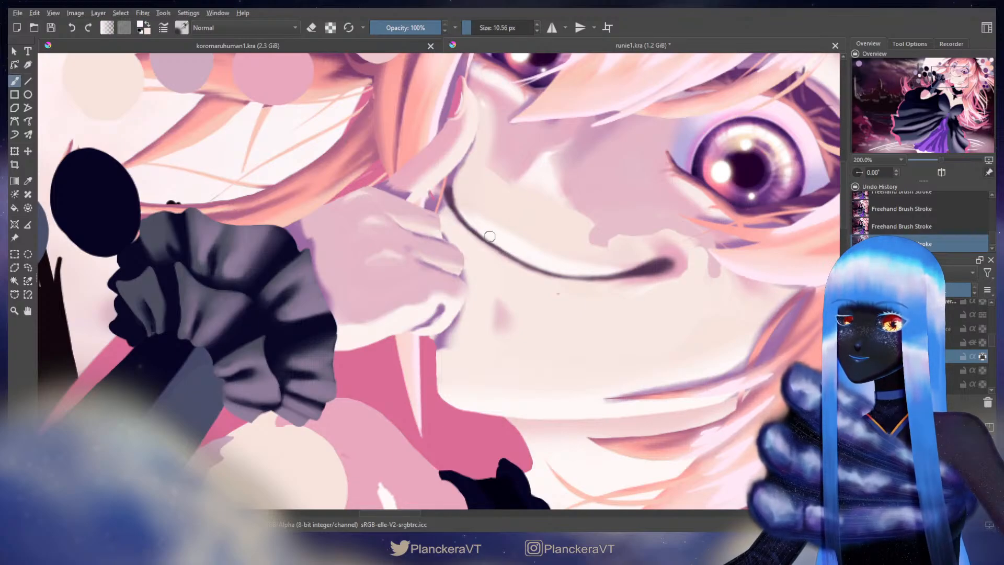
Paint a thin purple shadow line on the face along the index finger at 6.77 px, from the fingertip down toward the smile
scroll(484, 209, "up", 3)
left_click(498, 228, "ctrl")
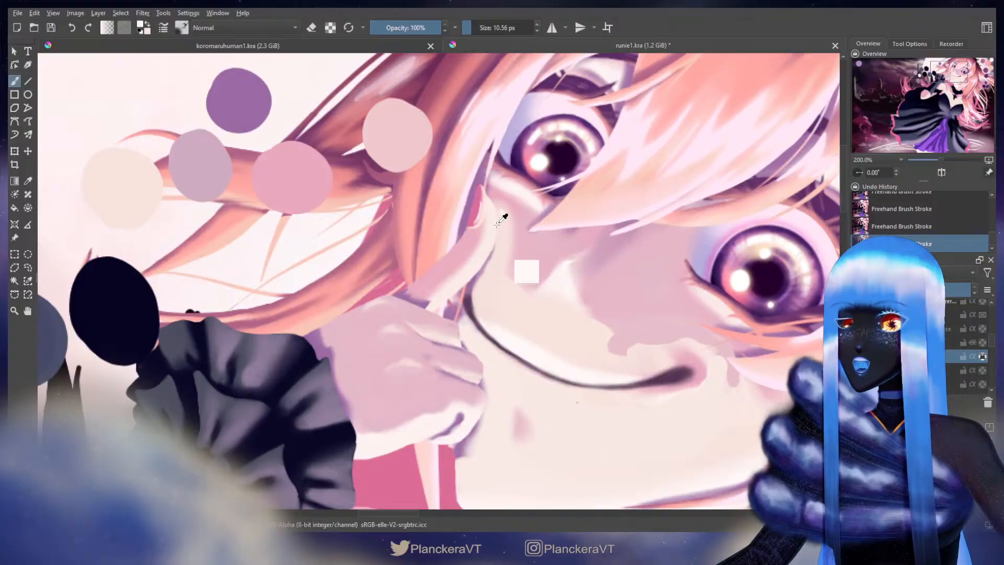
key("bracketleft")
key("bracketleft")
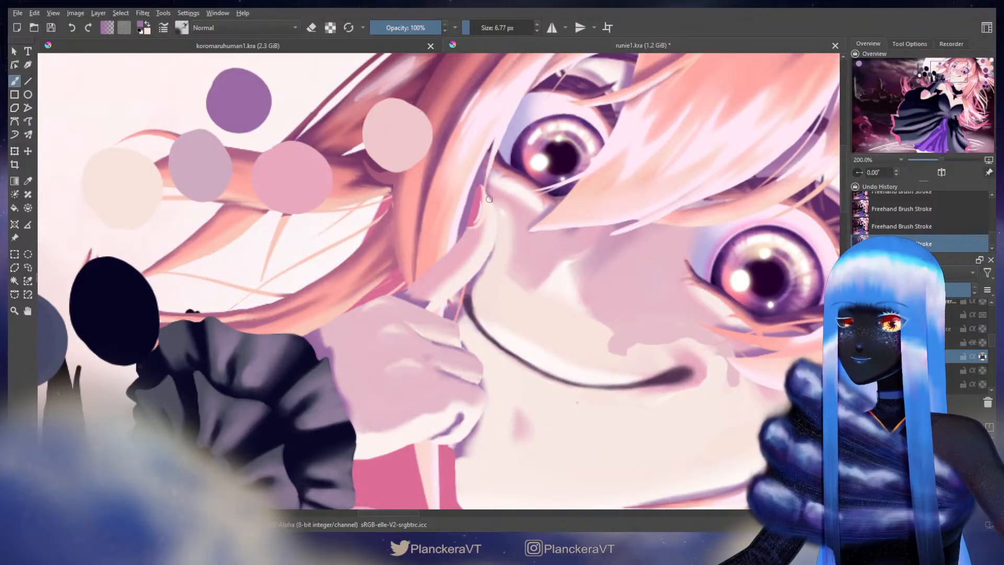
mouse_move(488, 195)
left_mouse_down()
mouse_move(495, 249)
mouse_move(495, 217)
mouse_move(496, 242)
mouse_move(459, 296)
left_mouse_up()
Shade the cheek along the curled fingertips with broader purple strokes at 17.42 px and sample pink skin tones
key("bracketright")
key("bracketright")
key("bracketright")
key("bracketright")
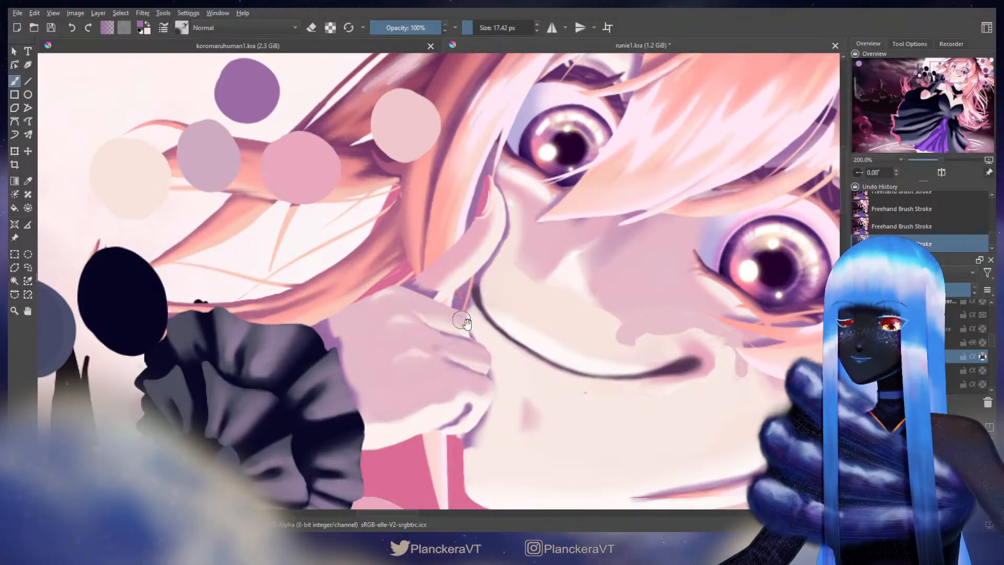
scroll(463, 272, "down", 3)
mouse_move(469, 258)
left_mouse_down()
mouse_move(490, 299)
mouse_move(474, 344)
left_mouse_up()
left_click(533, 330, "ctrl")
left_click(657, 189, "ctrl")
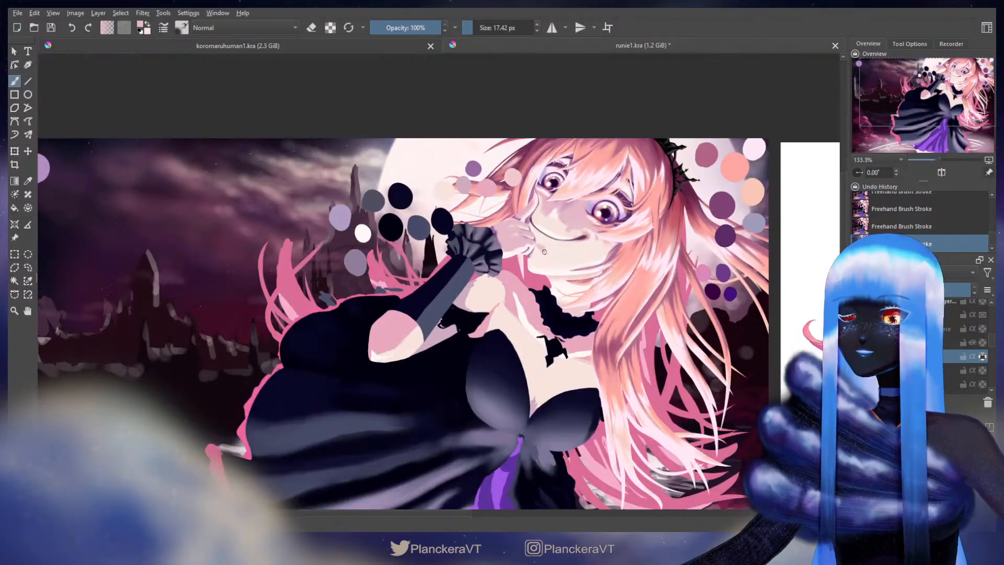
scroll(545, 252, "down", 4)
left_click_drag(597, 273, 599, 295)
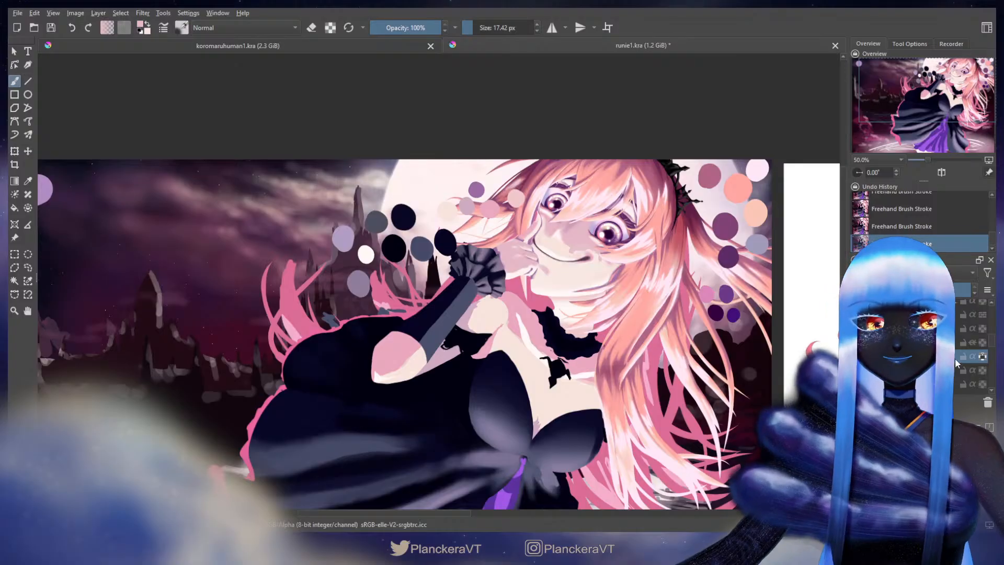
Return to the hand layer and touch up the upper knuckle area with the pale tone at 10.50 px
scroll(960, 357, "up", 3)
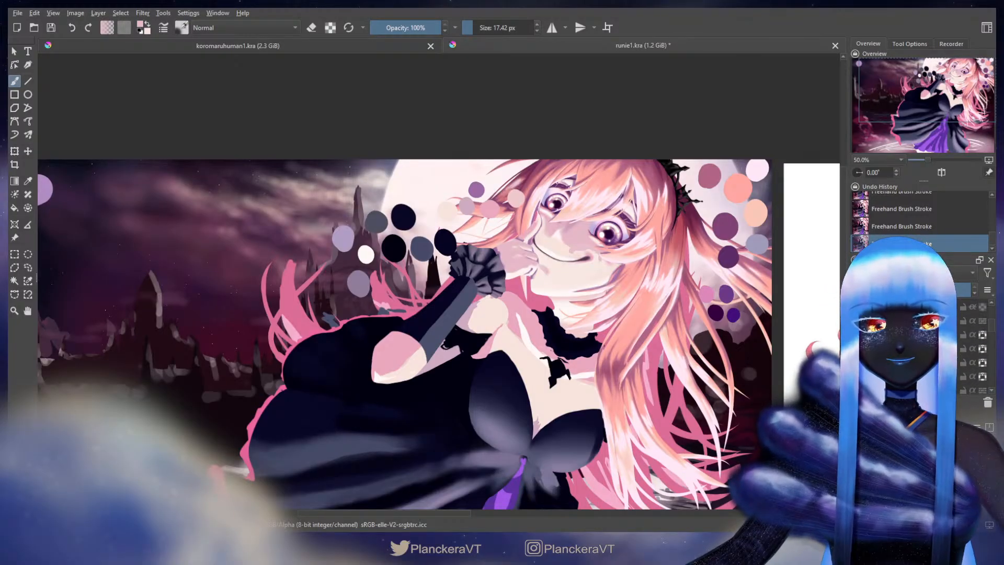
scroll(573, 327, "up", 4, "ctrl")
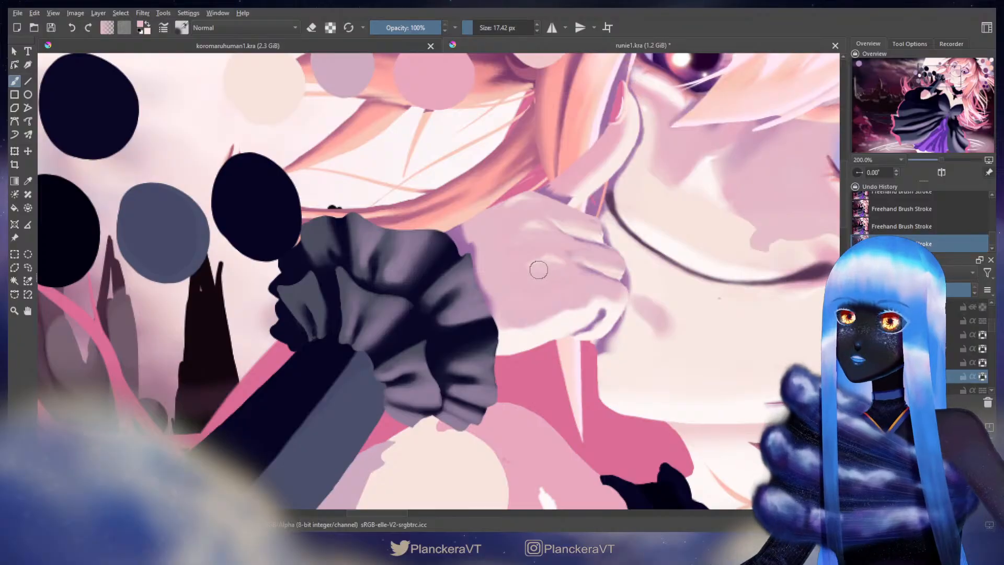
scroll(523, 288, "up", 4)
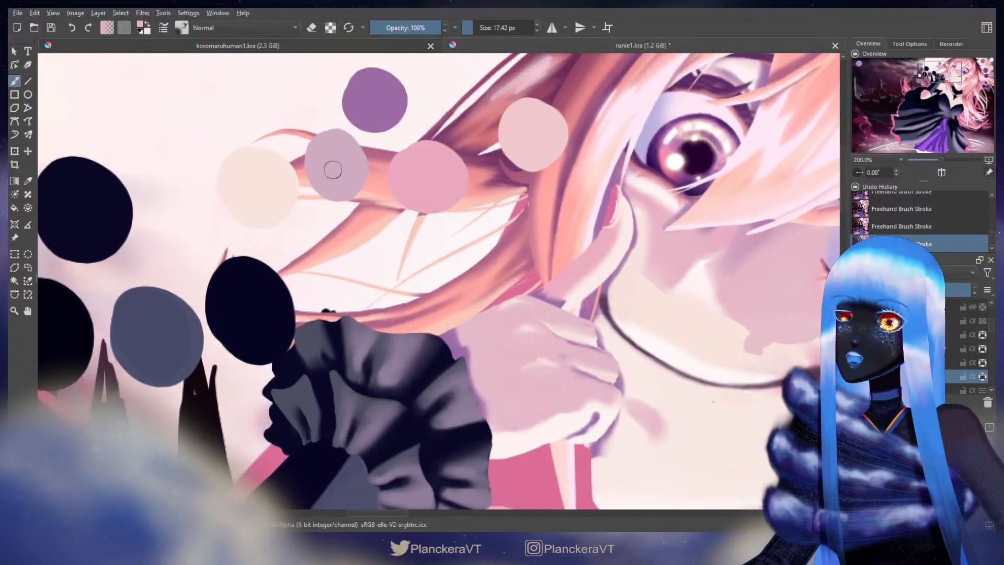
scroll(269, 168, "down", 5)
key("[")
key("bracketleft")
key("bracketleft")
key("bracketleft")
key("bracketleft")
key("bracketleft")
key("bracketleft")
key("x")
left_click_drag(475, 255, 472, 211)
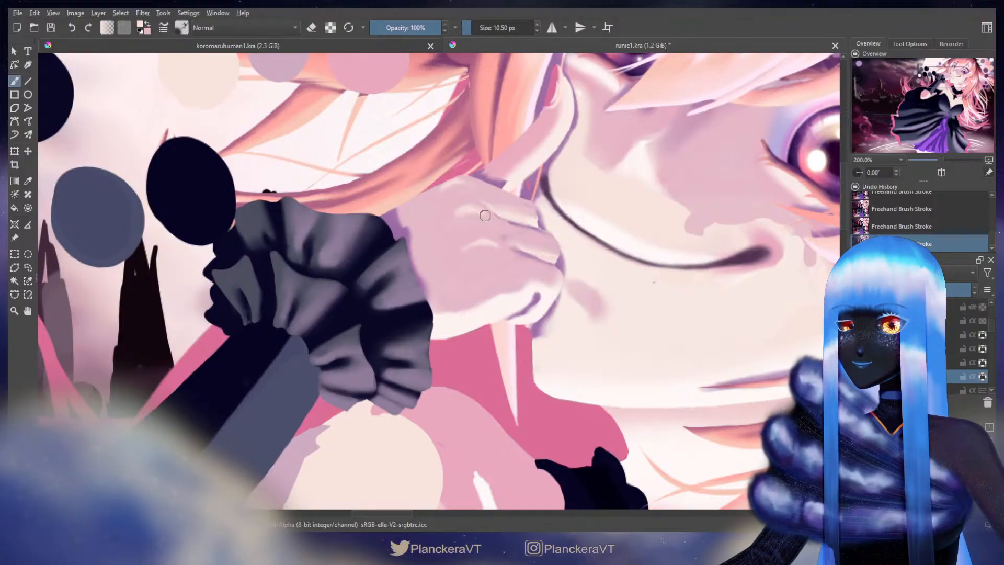
Sample the pink near the fingertips and invert the hand layer's colours
left_click(555, 245, "ctrl")
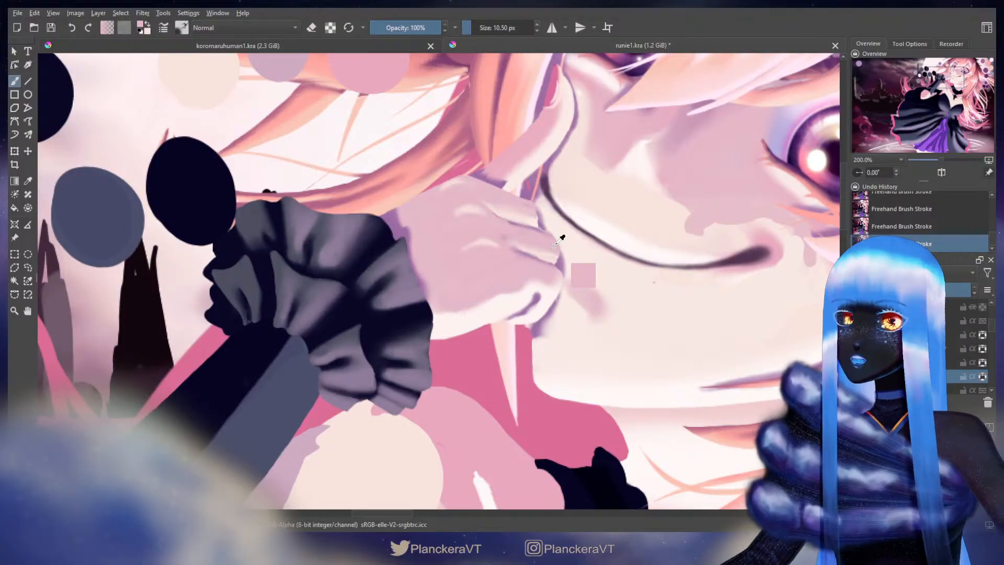
key("ctrl+i")
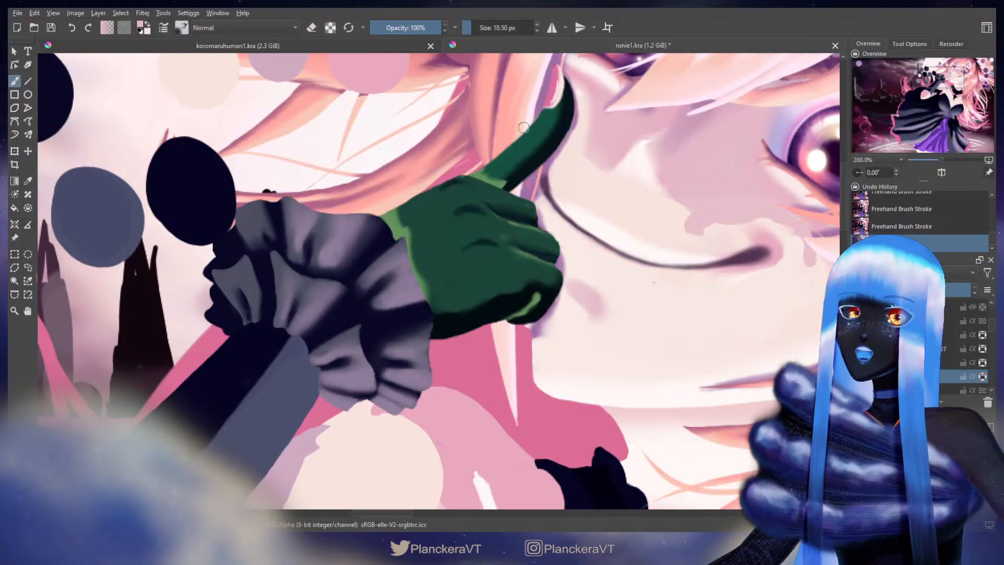
Erase the stray edges around the inverted hand's index fingertip and curled fingers at 10.82 px
key("e")
key("b")
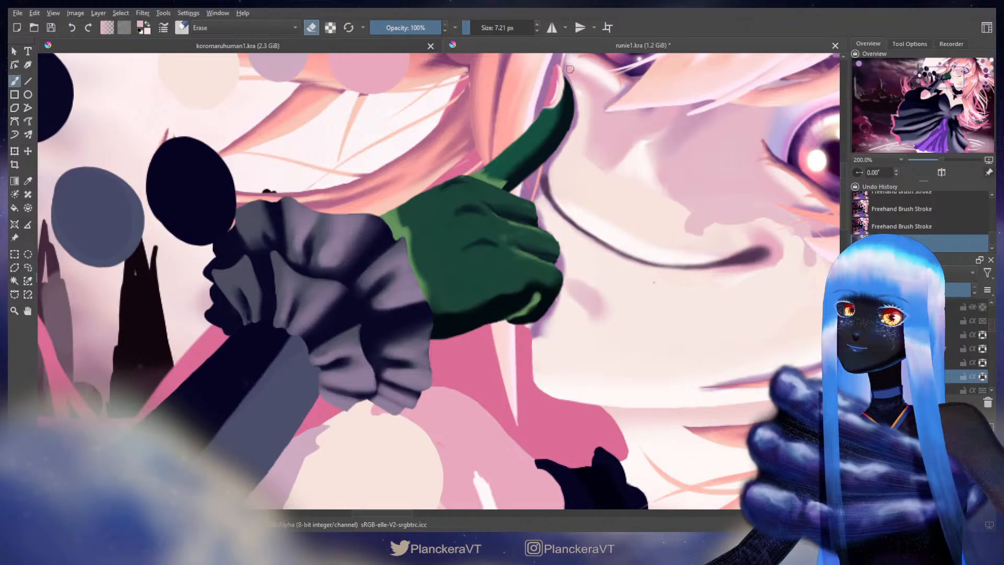
key("bracketright")
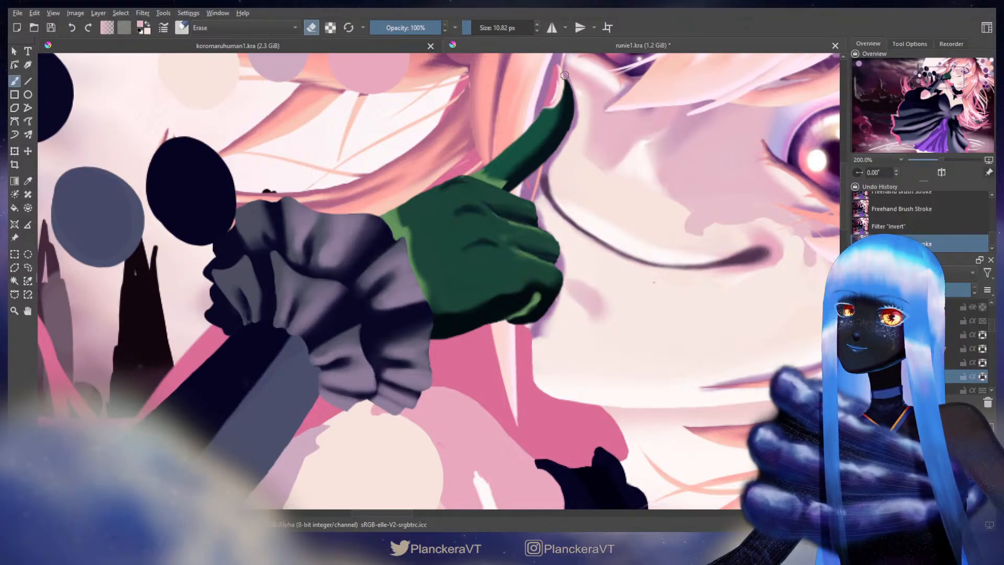
left_click_drag(581, 110, 565, 149)
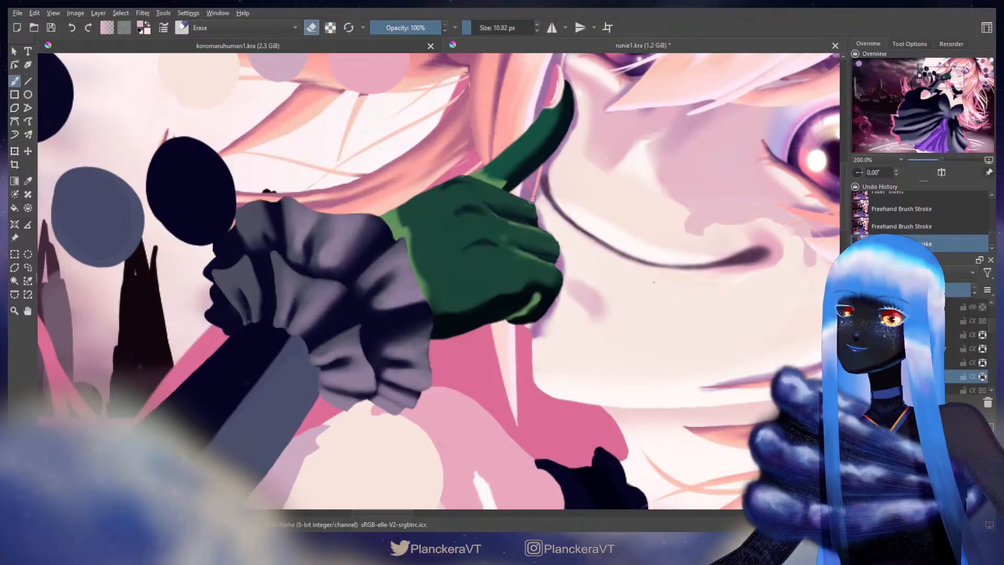
left_click_drag(540, 210, 539, 208)
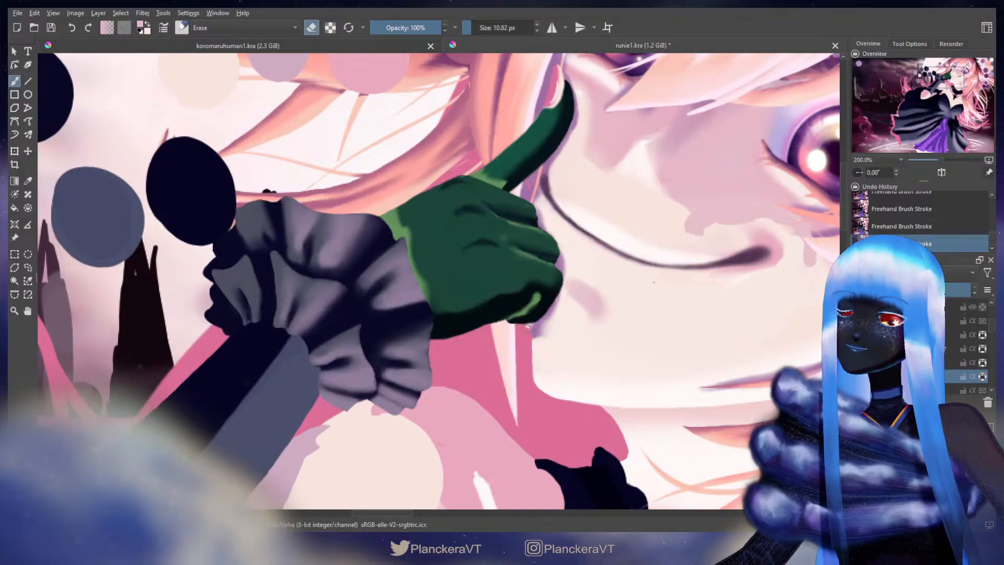
Select the fingernail layer and nudge the nail slightly down on the index fingertip with a transform
left_click(931, 362)
left_click_drag(624, 136, 595, 267)
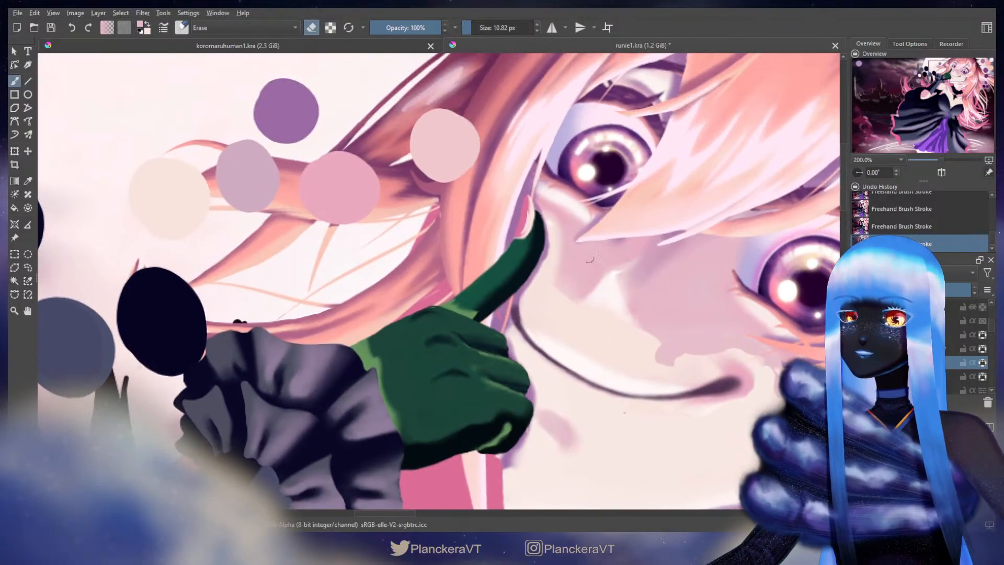
key("ctrl+t")
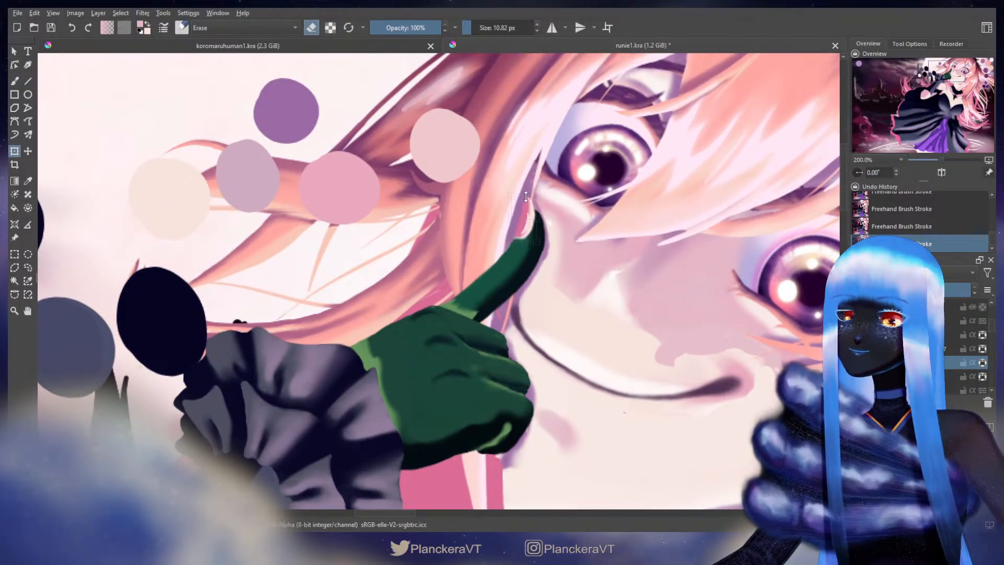
left_click_drag(525, 196, 526, 202)
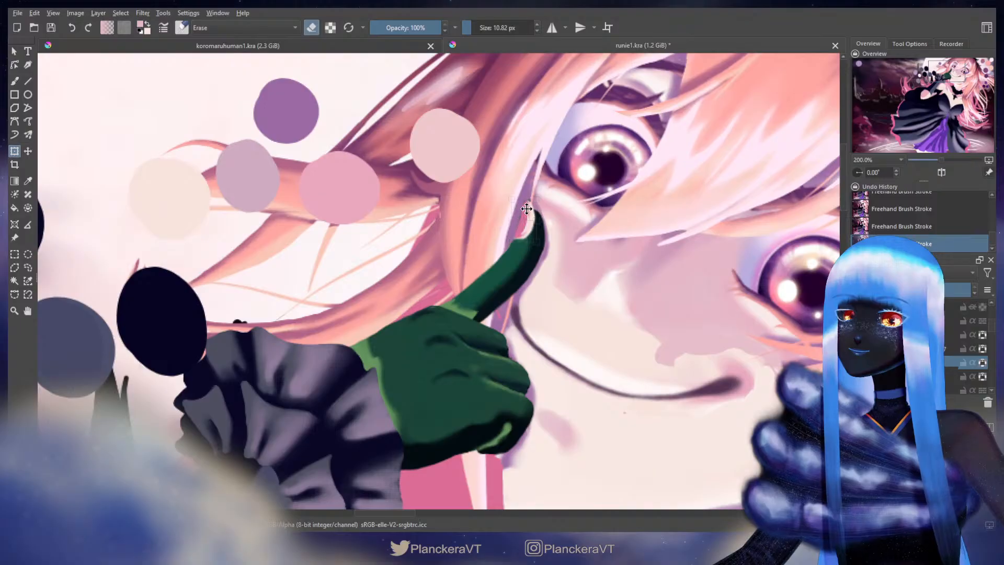
key("Return")
key("b")
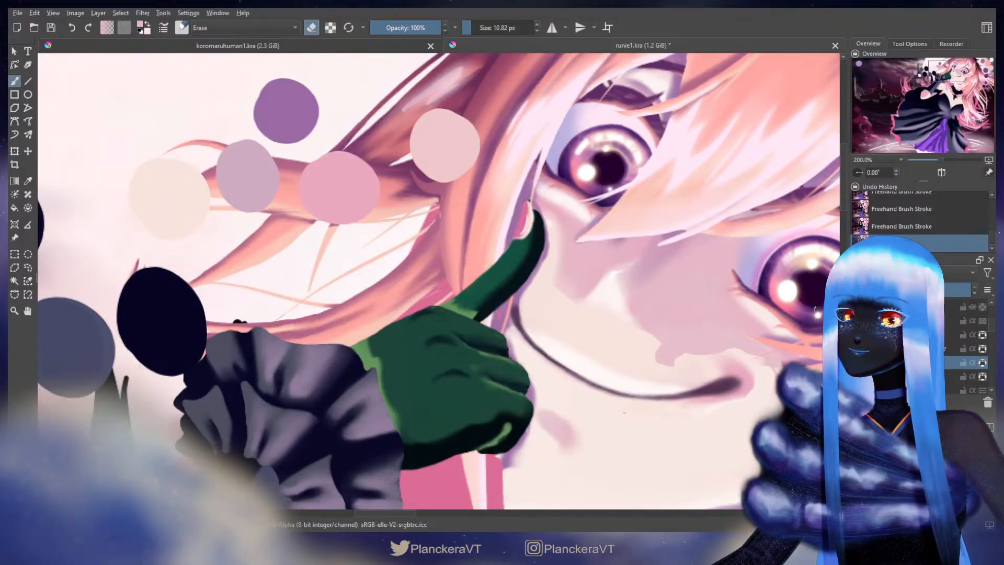
Return to the hand layer and erase excess paint at the fingertip and along the index finger at 10.54 px
left_click(957, 376)
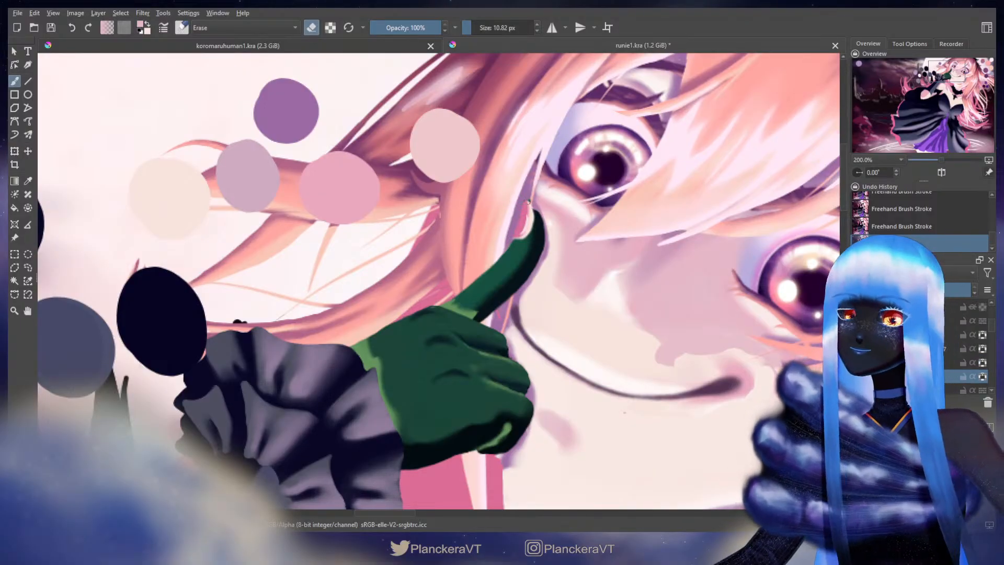
left_click_drag(527, 199, 532, 201)
left_click_drag(584, 285, 614, 198)
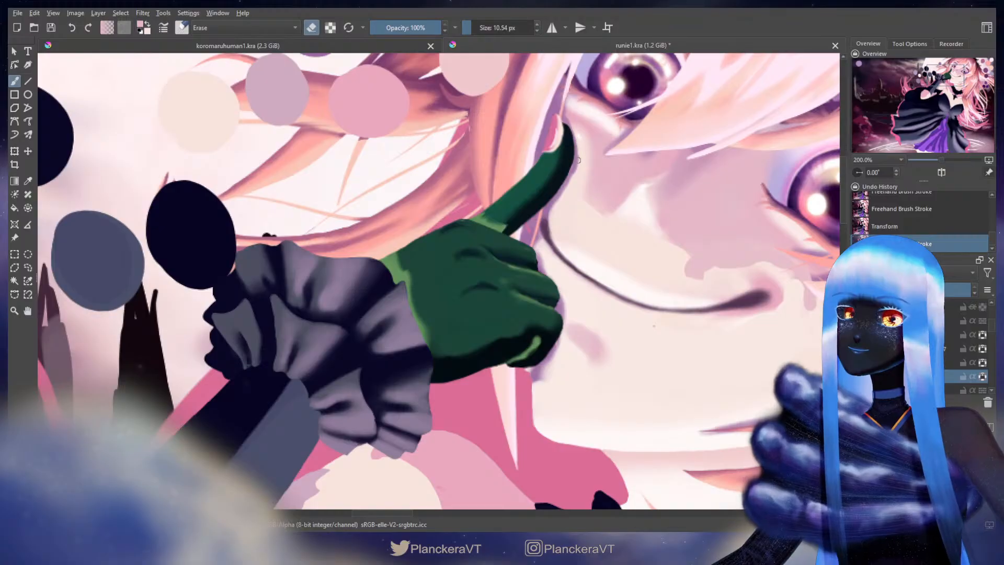
mouse_move(579, 156)
left_mouse_down()
mouse_move(576, 140)
mouse_move(529, 149)
left_mouse_up()
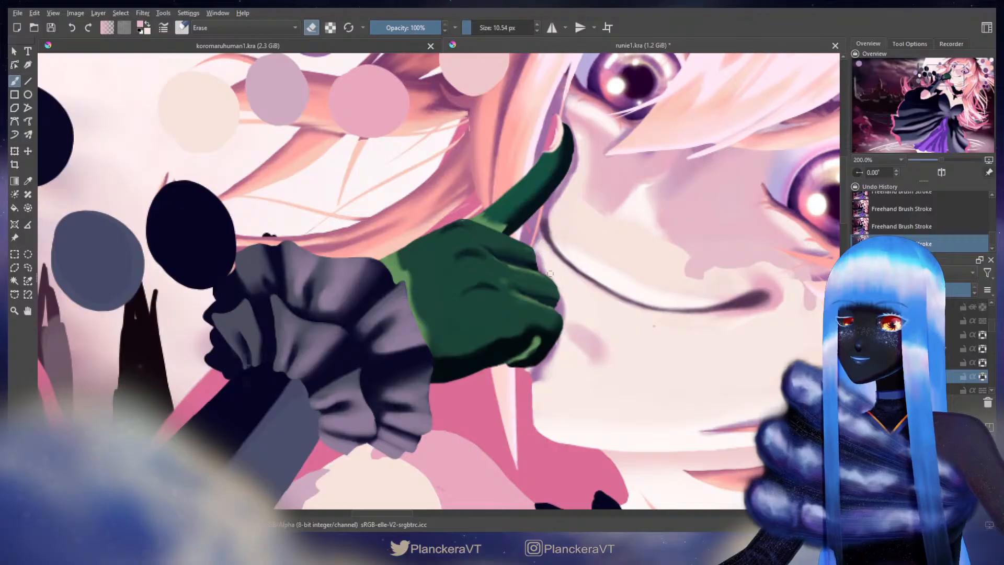
Undo the last erasures at the curled fingers and trim the edge between the upper two fingertips again at 10.54 px
mouse_move(559, 287)
left_mouse_down()
mouse_move(560, 300)
mouse_move(555, 281)
left_mouse_up()
key("ctrl+z")
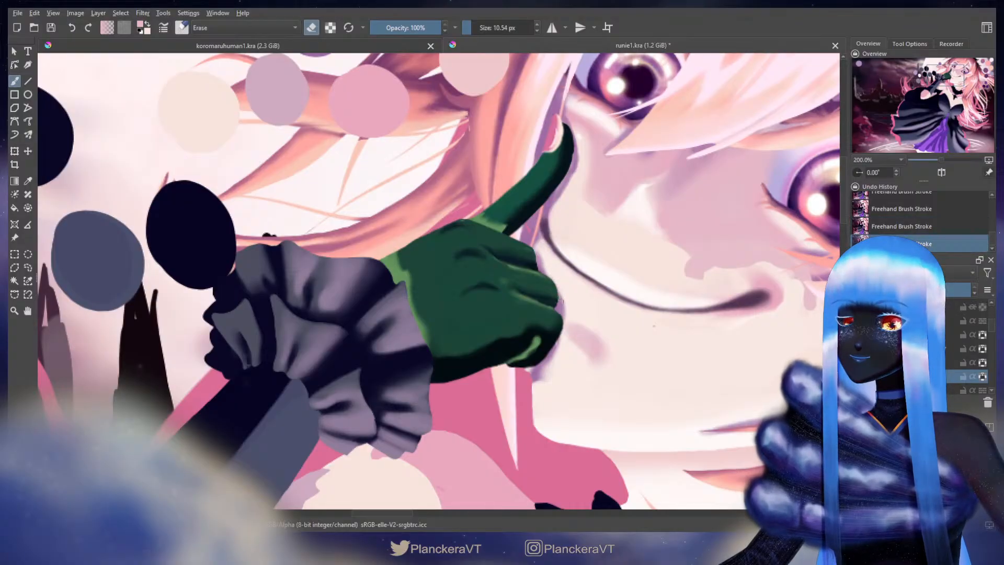
key("ctrl+z")
left_click_drag(544, 272, 552, 278)
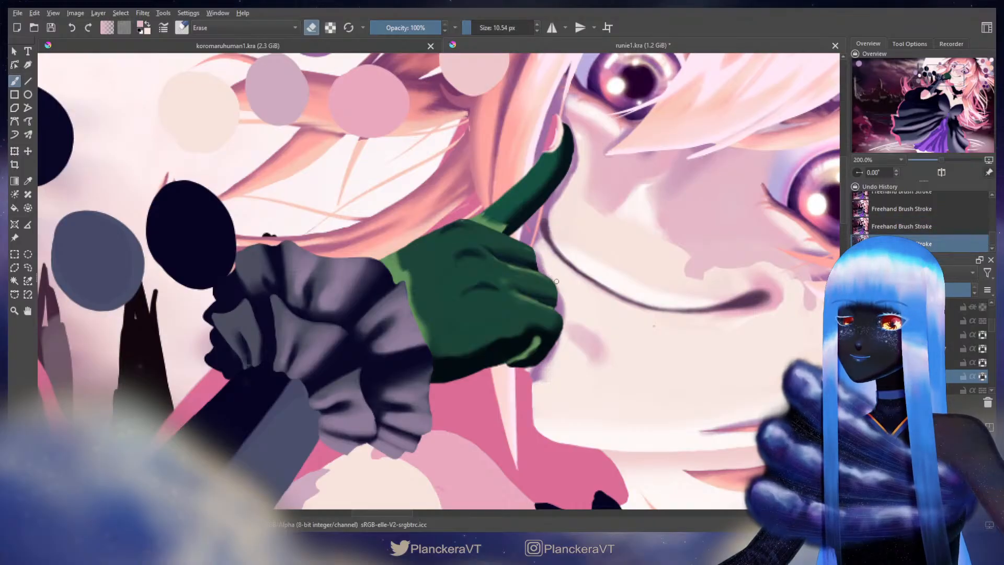
left_click_drag(576, 339, 588, 305)
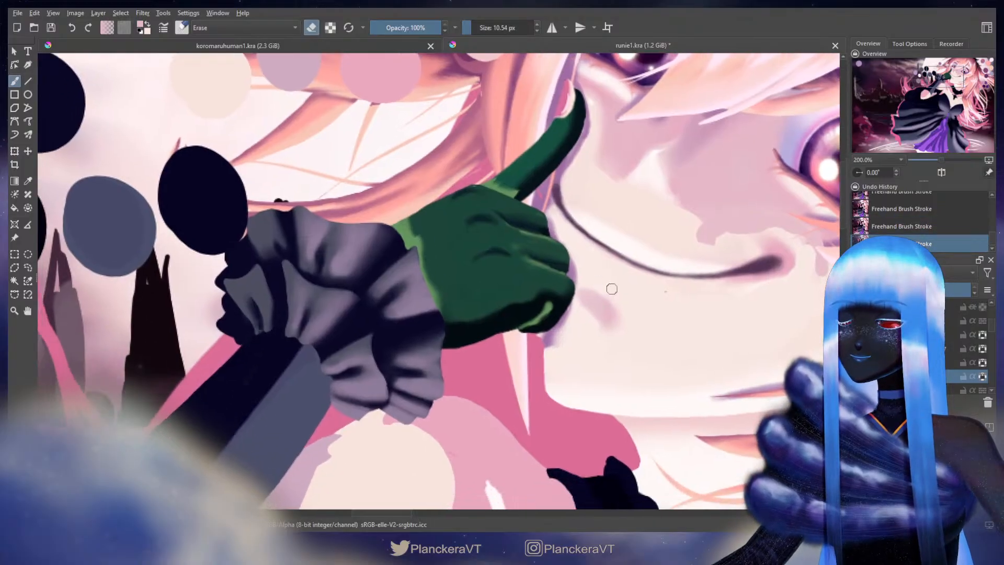
Undo a trial stroke at the lowest curled fingertip and repaint that edge with the previous brush at 13.00 px
key("e")
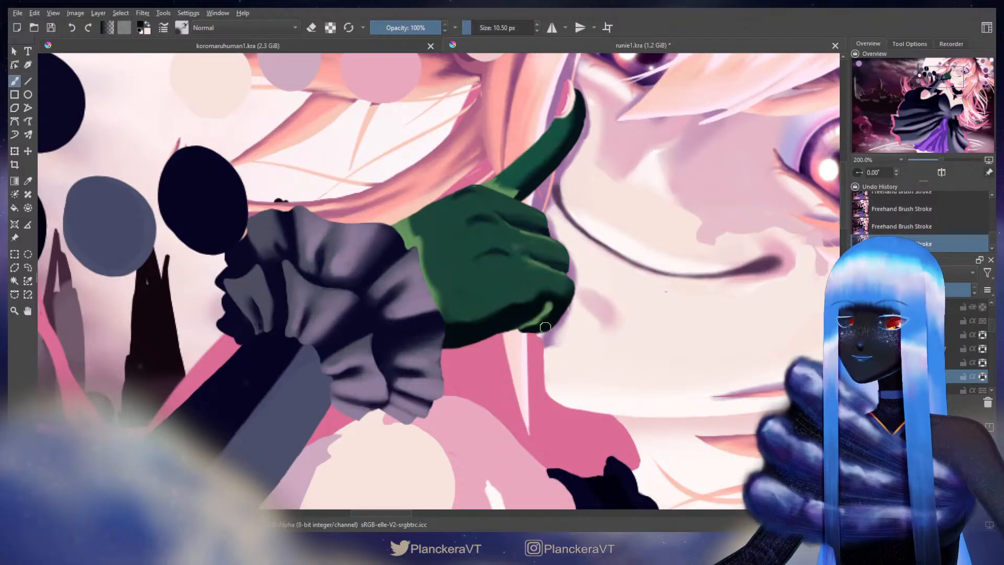
left_click_drag(541, 326, 547, 319)
key("ctrl+z")
key("slash")
left_click_drag(553, 313, 544, 323)
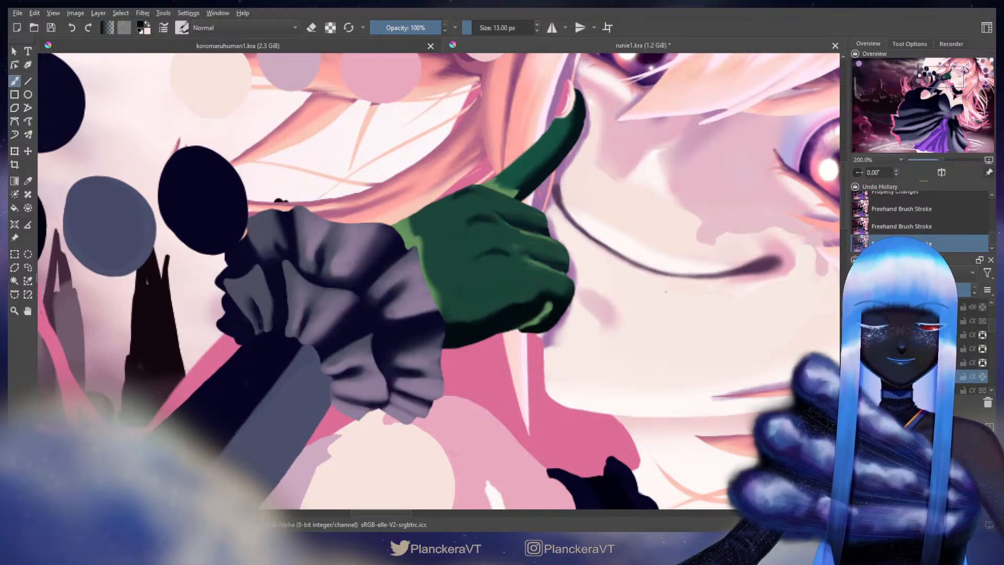
Invert the hand layer back to its skin colours, lock its transparency and return to the previous brush
key("ctrl+i")
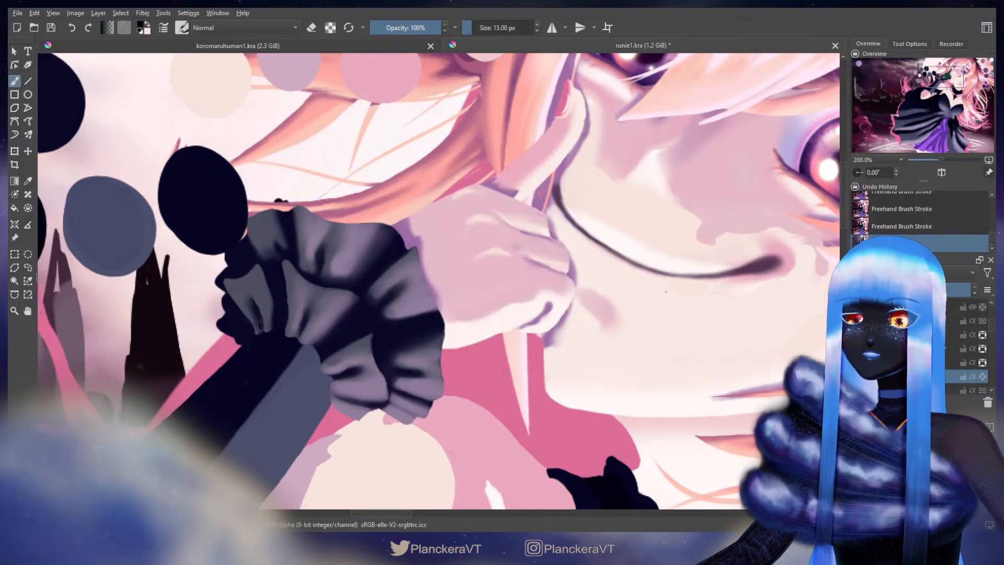
left_click(981, 377)
key("slash")
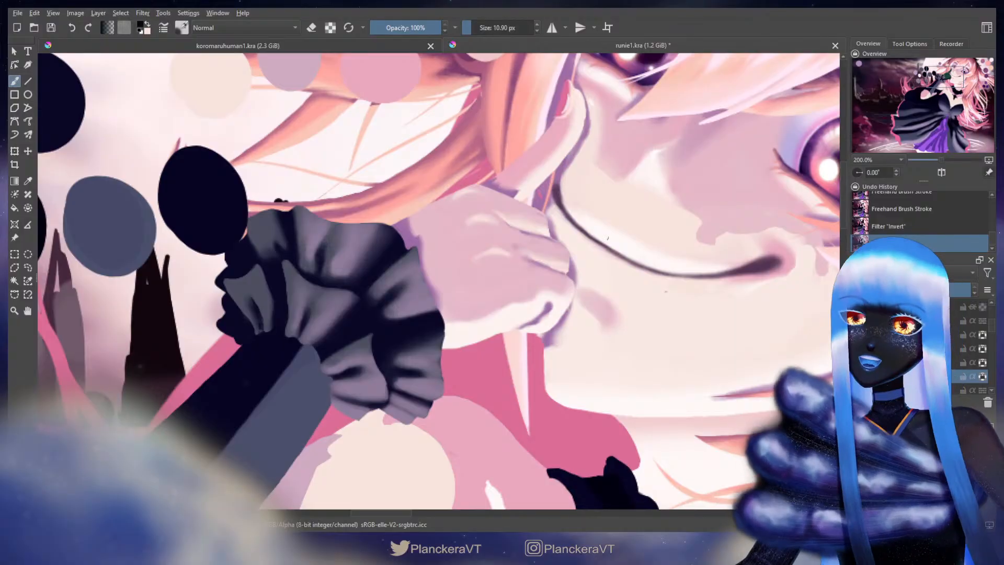
Blend pink skin tones over the knuckles and back of the hand, narrowing the brush to 7.17 px
key("bracketright")
key("bracketright")
mouse_move(489, 254)
left_mouse_down()
mouse_move(513, 254)
mouse_move(494, 240)
mouse_move(510, 268)
mouse_move(470, 264)
mouse_move(516, 262)
left_mouse_up()
key("bracketleft")
key("bracketleft")
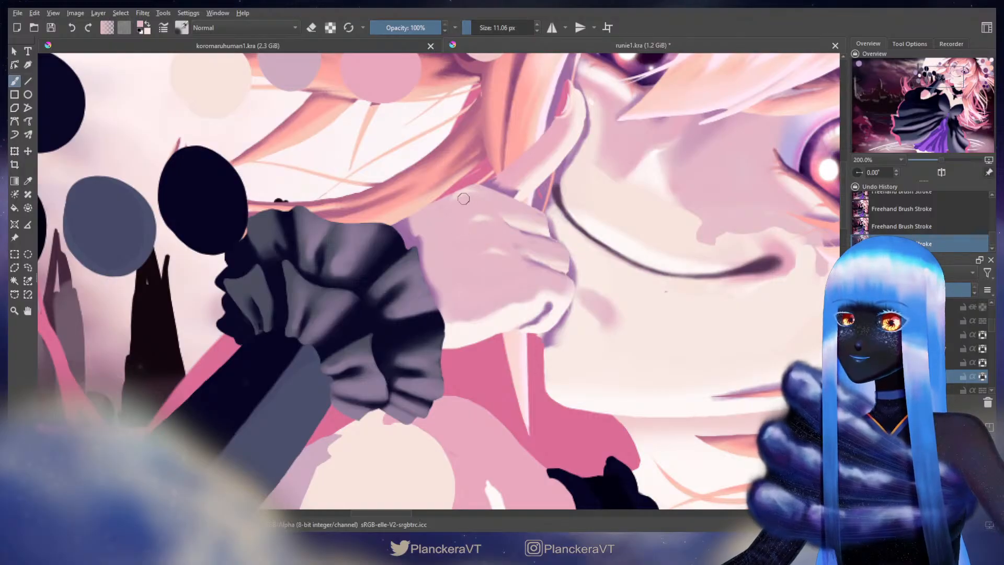
key("bracketleft")
key("bracketleft")
key("bracketleft")
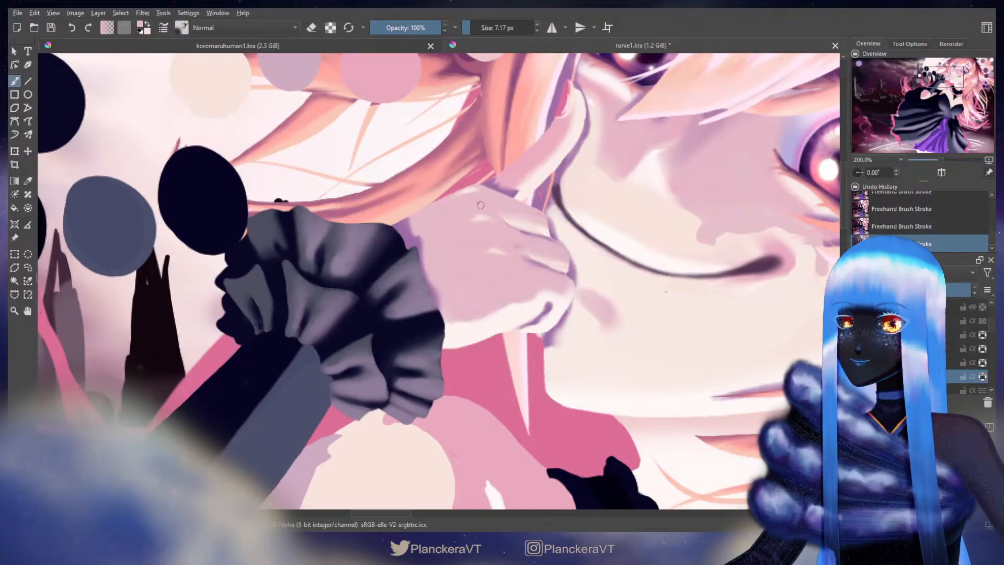
Sample the pale tone by the lowest curled finger and touch up its highlight and shadow edge at 6.83 px
left_click_drag(547, 242, 499, 232)
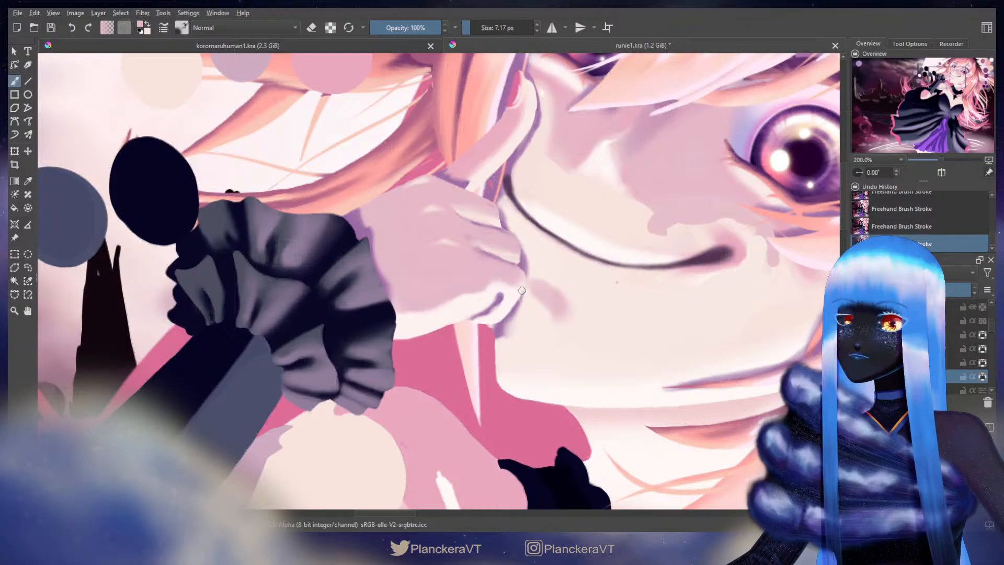
left_click(502, 313, "ctrl")
left_click(501, 313, "ctrl")
left_click_drag(504, 309, 503, 309)
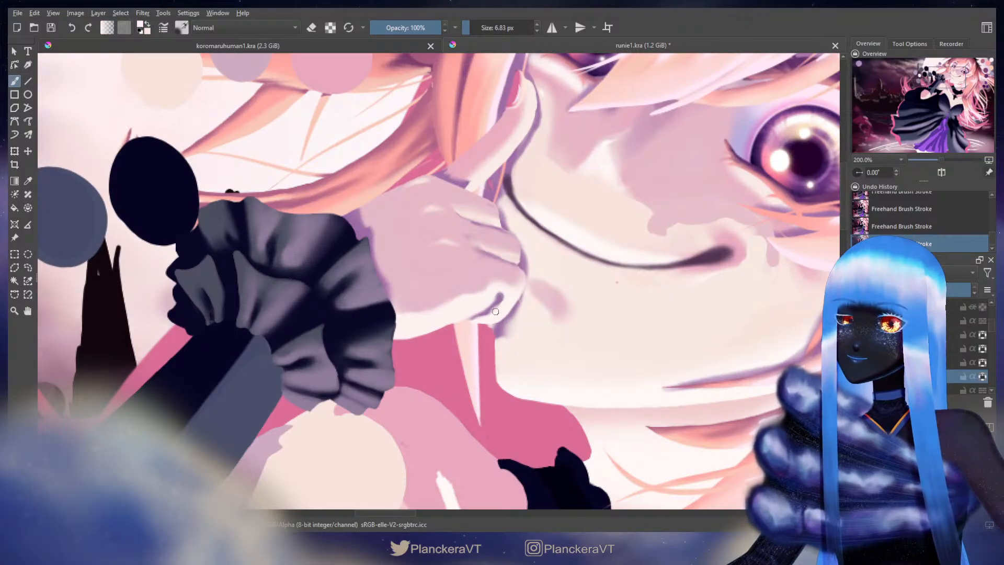
left_click_drag(493, 294, 492, 310)
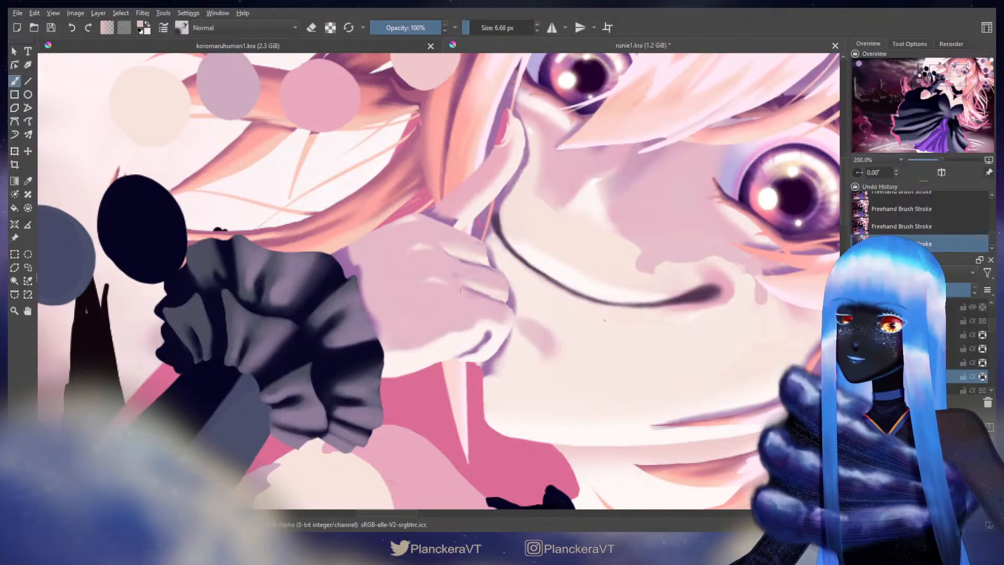
Shade and smooth the middle curled finger and its fingertip with pink tones, varying the brush between 8.19 and 15.50 px
key("bracketright")
key("bracketright")
key("bracketright")
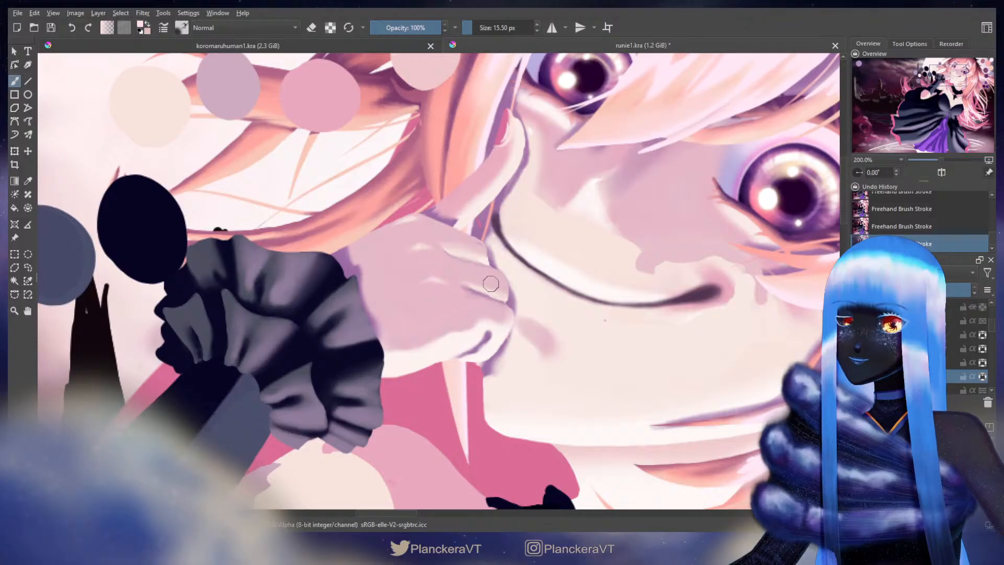
key("bracketleft")
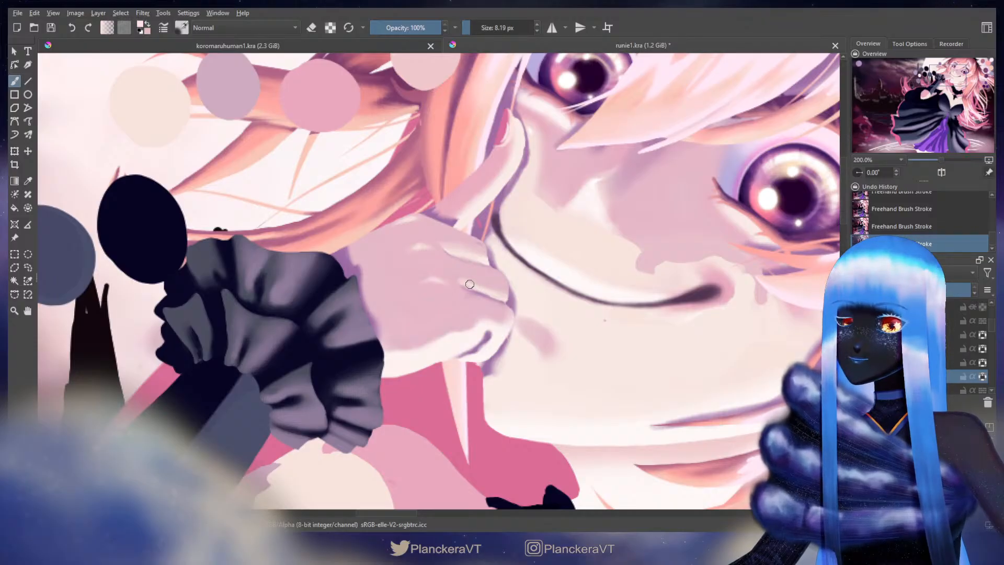
key("bracketright")
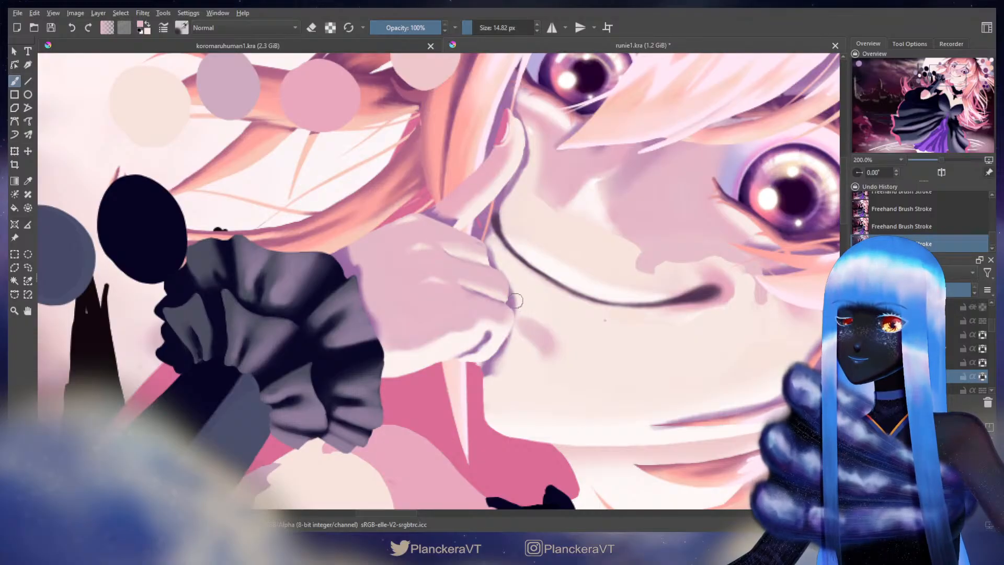
key("bracketleft")
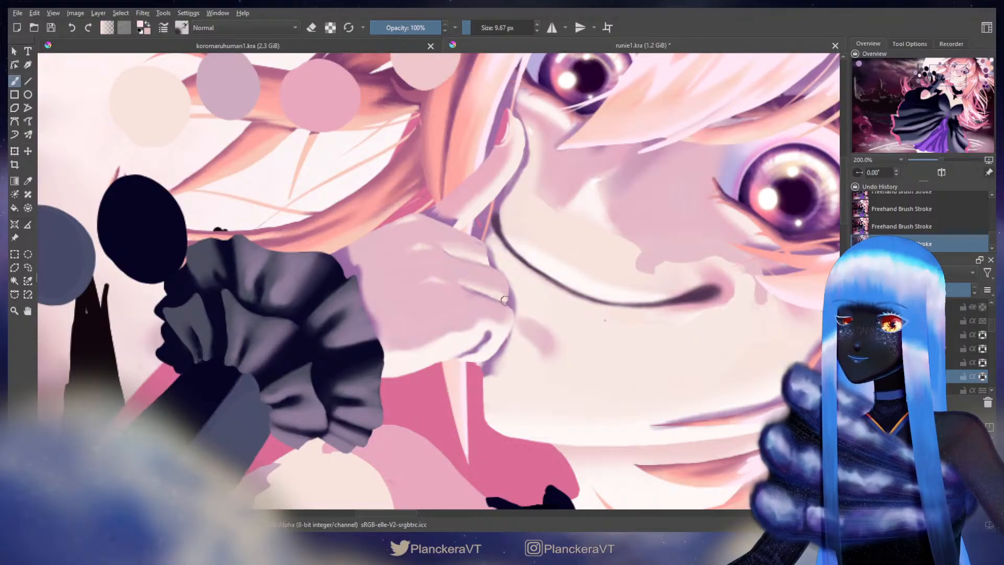
key("bracketright")
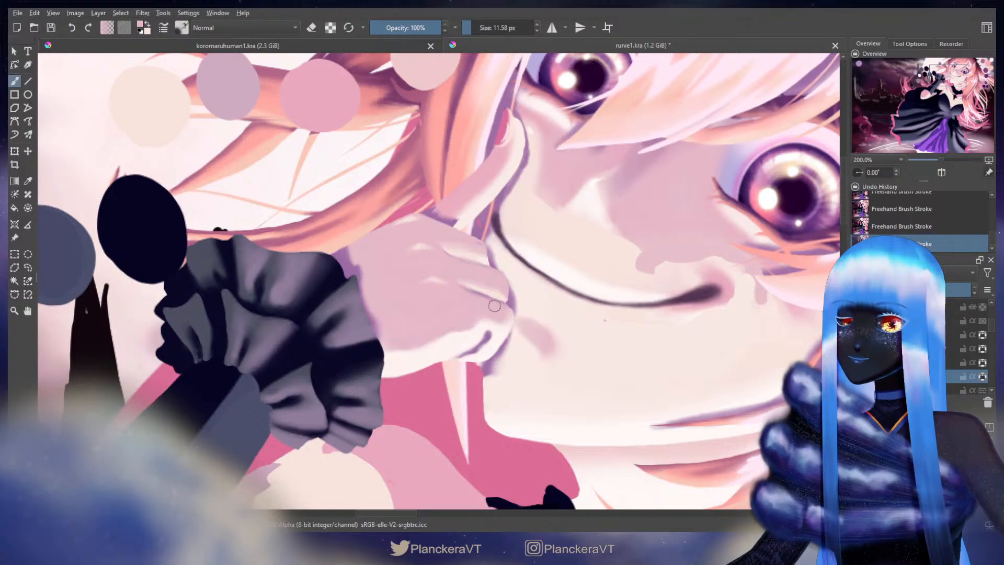
key("bracketleft")
key("bracketleft")
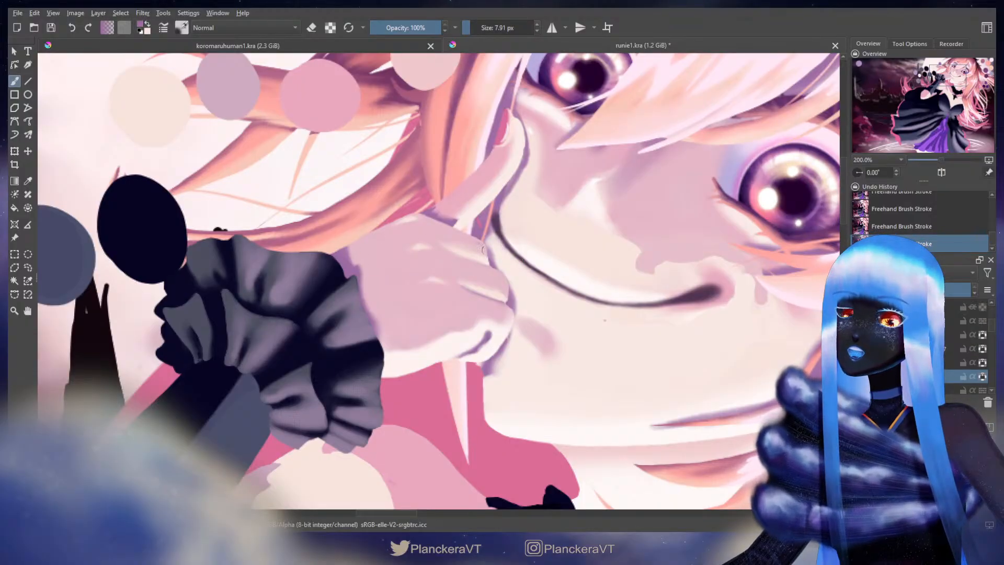
Detail the crease between the upper knuckles with purple at 2.69 px and soften it with broader pink strokes at 20.41 px
key("bracketleft")
key("bracketleft")
key("bracketleft")
key("bracketleft")
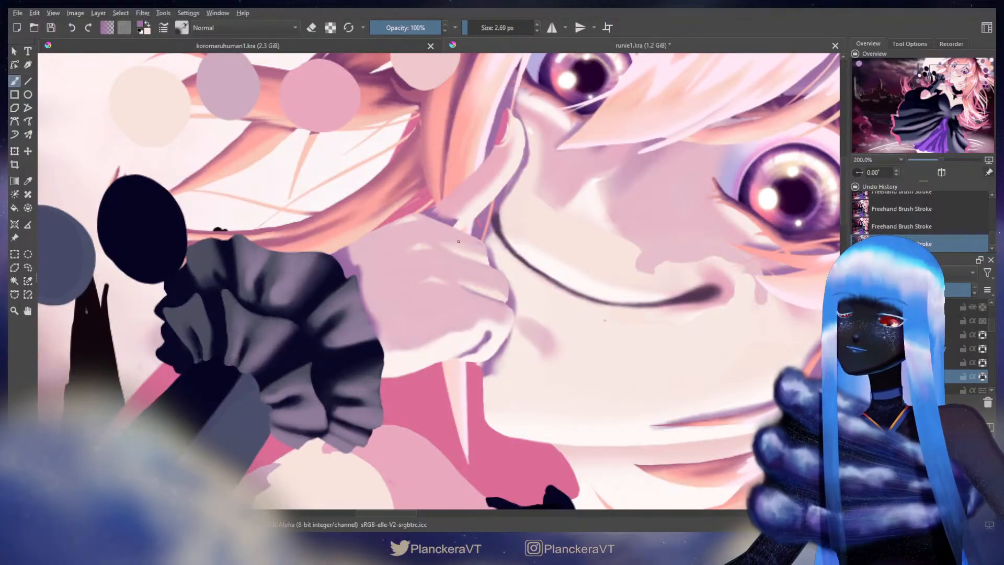
key("bracketright")
key("bracketright")
key("bracketright")
key("bracketright")
key("bracketright")
key("bracketright")
key("bracketright")
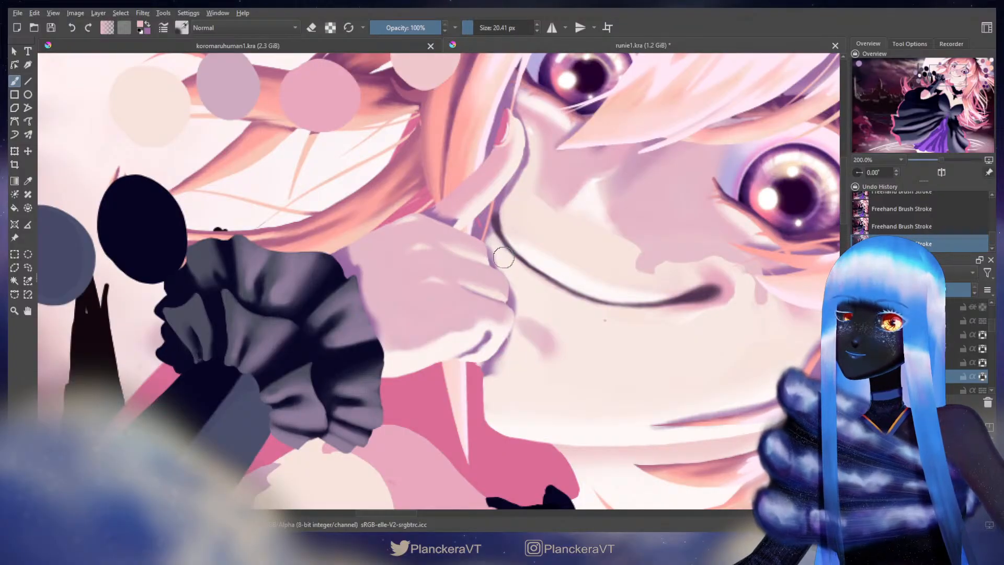
Try a thin dark purple crease line between the upper curled fingers at 3.71 px, and undo it
key("bracketleft")
key("bracketleft")
key("bracketleft")
key("bracketleft")
key("bracketleft")
key("bracketleft")
key("bracketleft")
key("bracketleft")
key("bracketleft")
key("bracketleft")
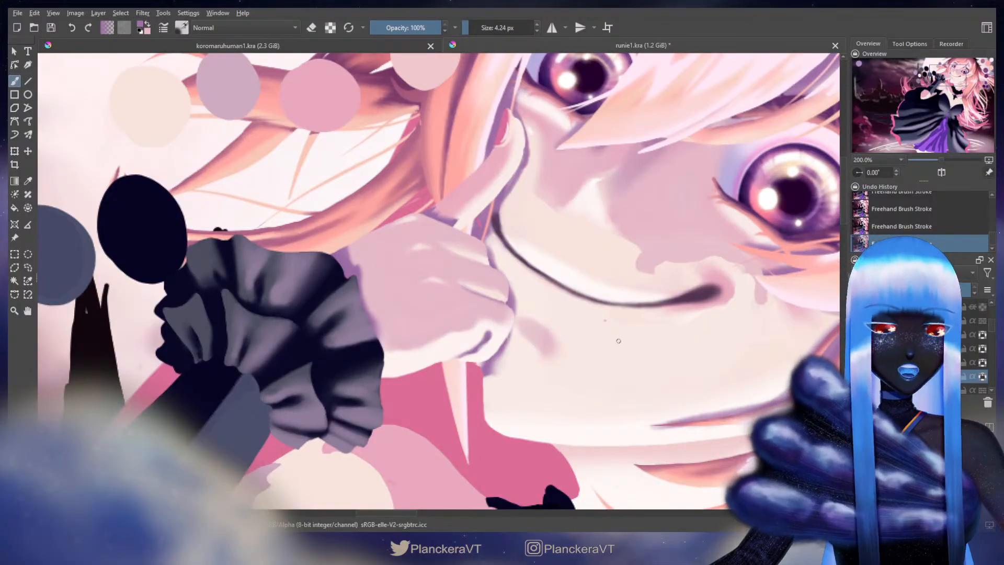
key("bracketright")
key("bracketright")
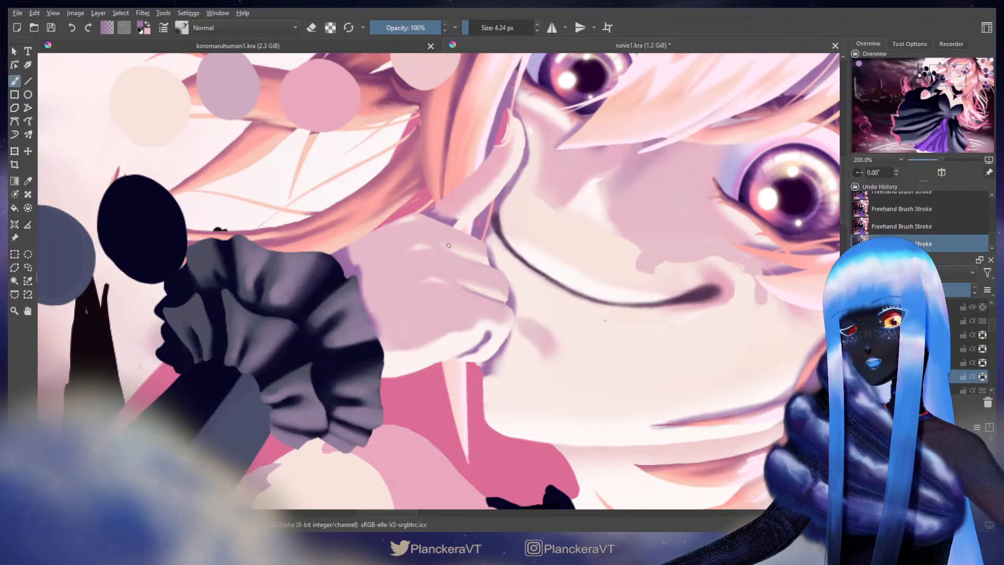
key("bracketleft")
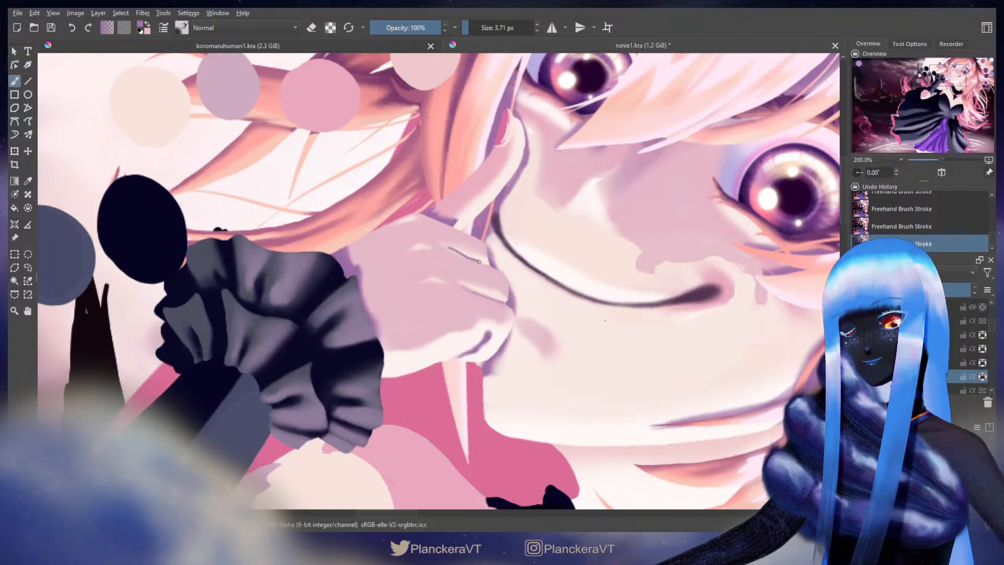
key("ctrl+z")
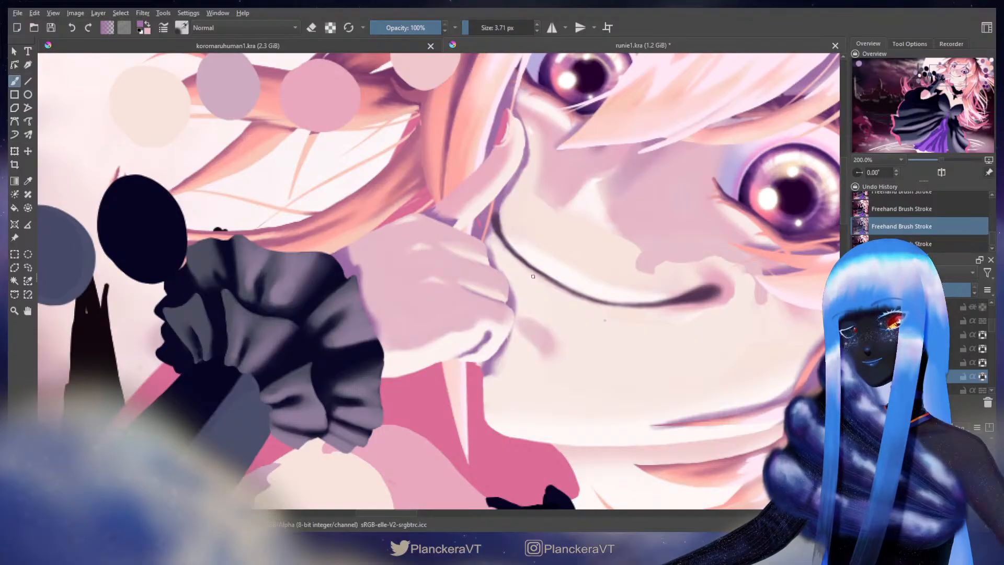
Try a thin dark purple crease line between the upper curled fingers at 2.54 px, and undo it
key("ctrl+shift+z")
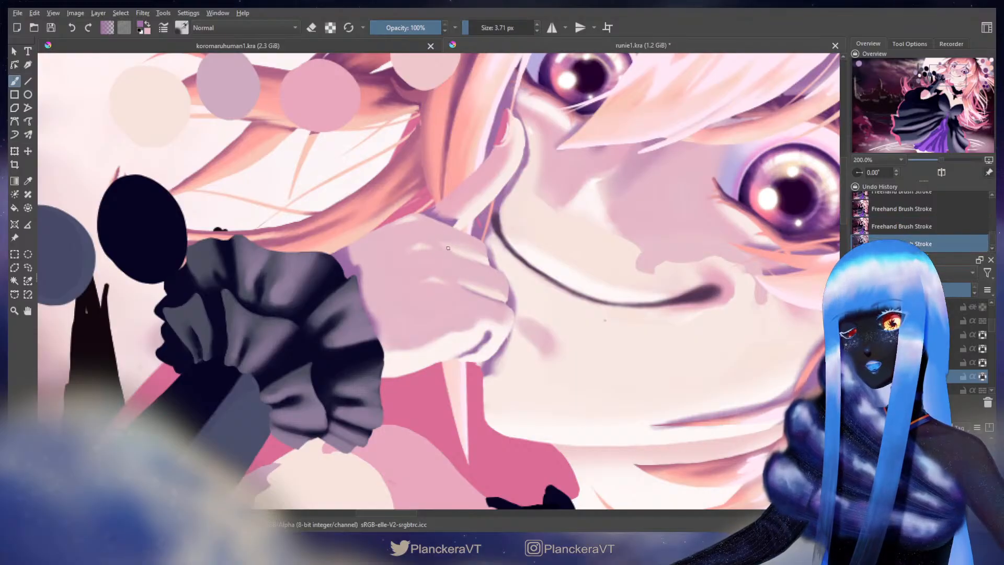
mouse_move(457, 253)
left_mouse_down()
mouse_move(465, 258)
mouse_move(456, 253)
left_mouse_up()
key("ctrl+z")
key("ctrl+z")
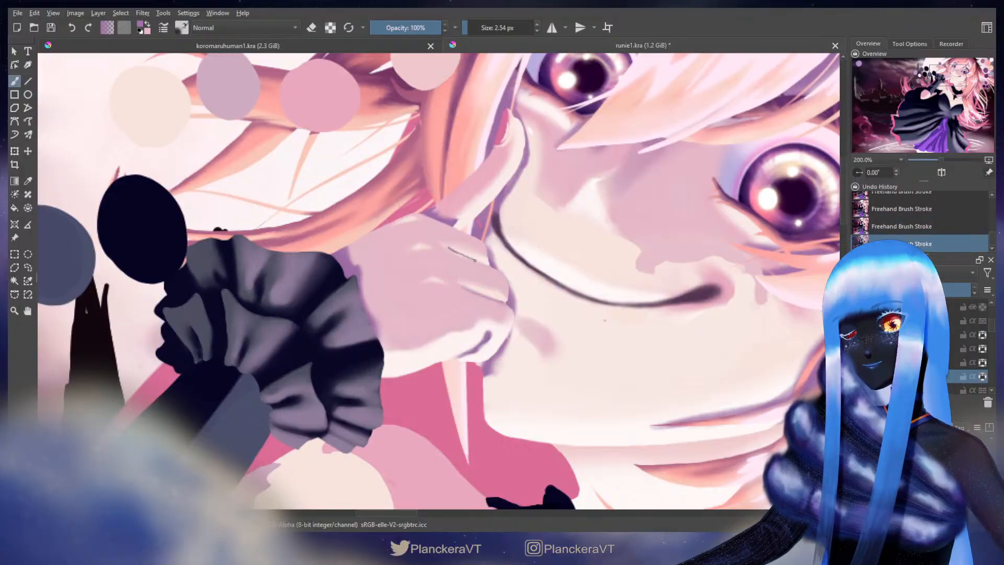
key("ctrl+z")
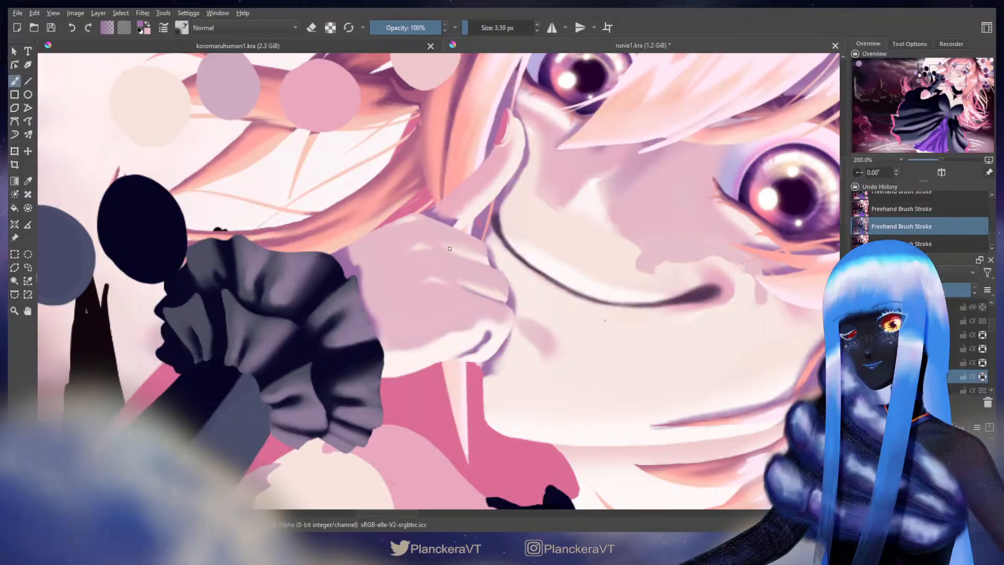
Draw the dark purple crease between the upper curled fingers at 3.59 px and refine its edge with a pale tone at 4.30 px
left_click_drag(449, 248, 456, 252)
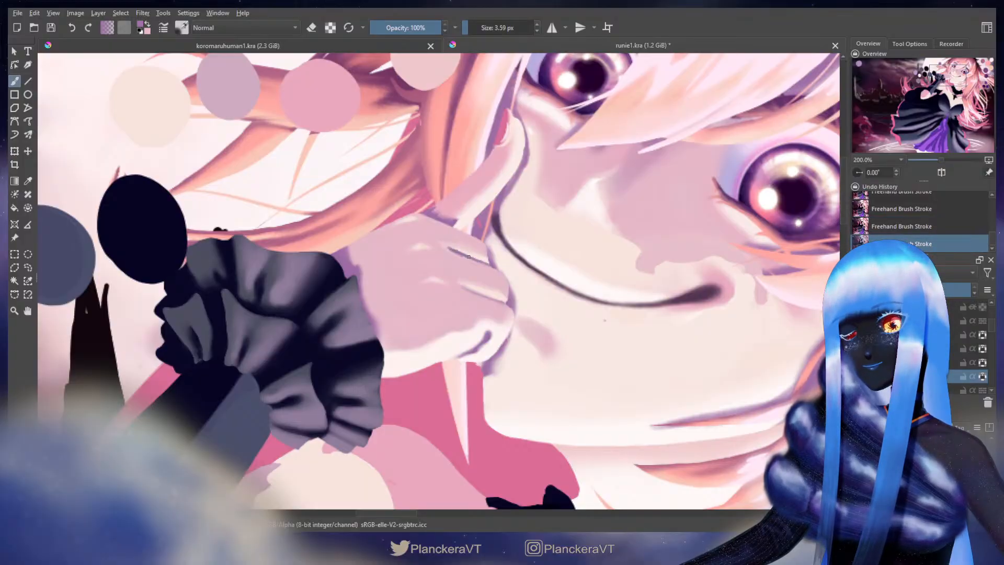
key("x")
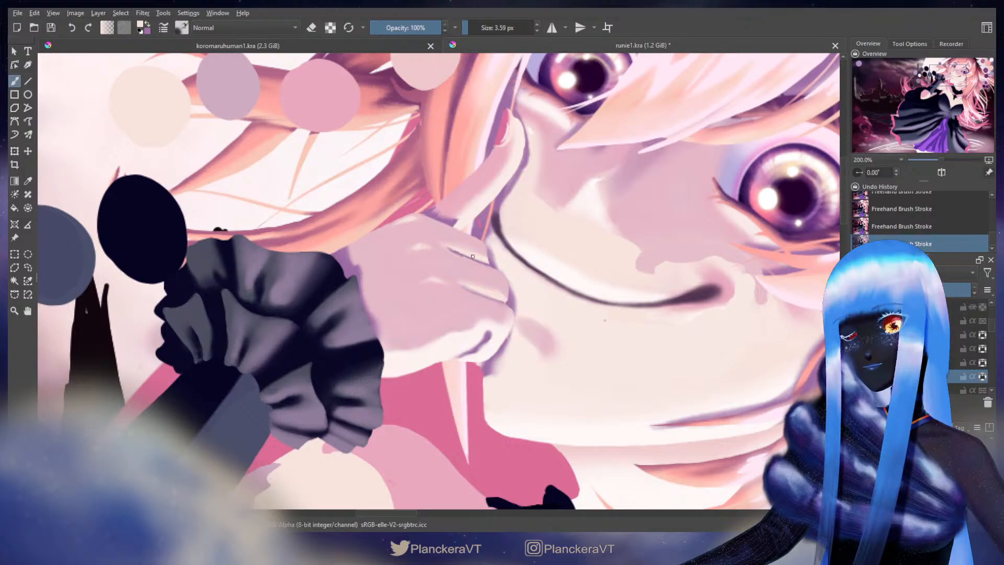
key("bracketright")
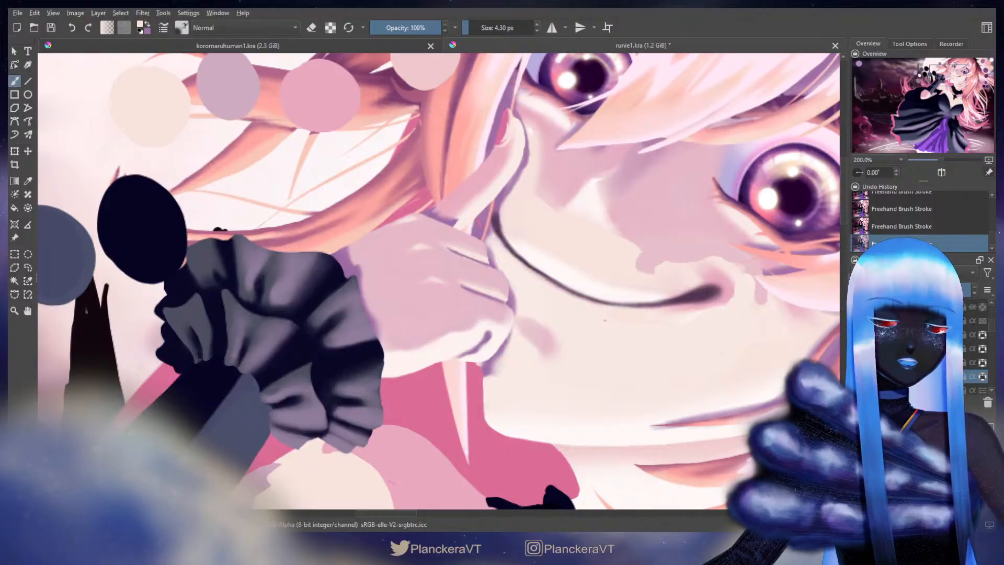
key("slash")
Touch up the creases of the upper and middle curled fingers, varying the brush between 5.64 and 5.41 px
left_click_drag(487, 271, 463, 285)
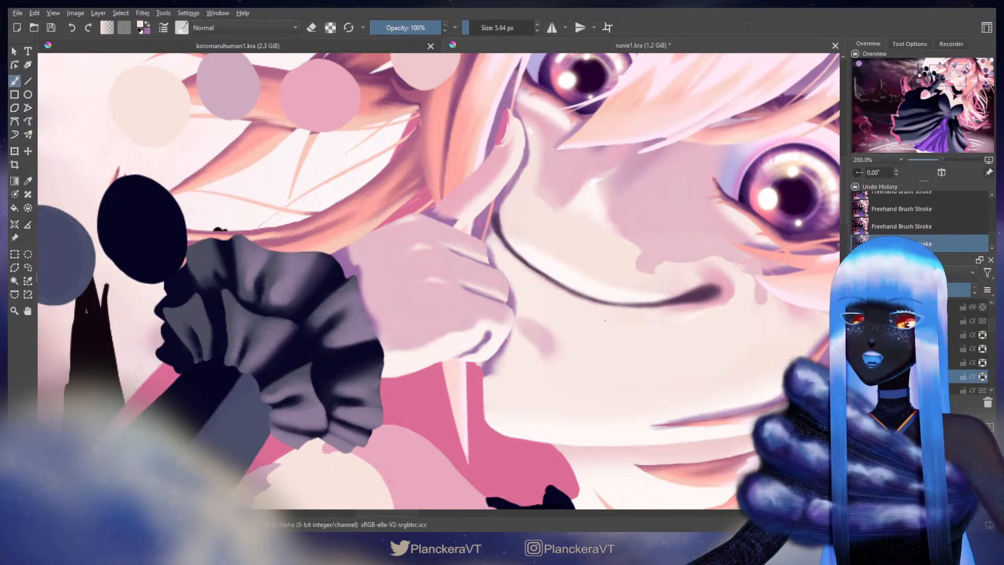
key("slash")
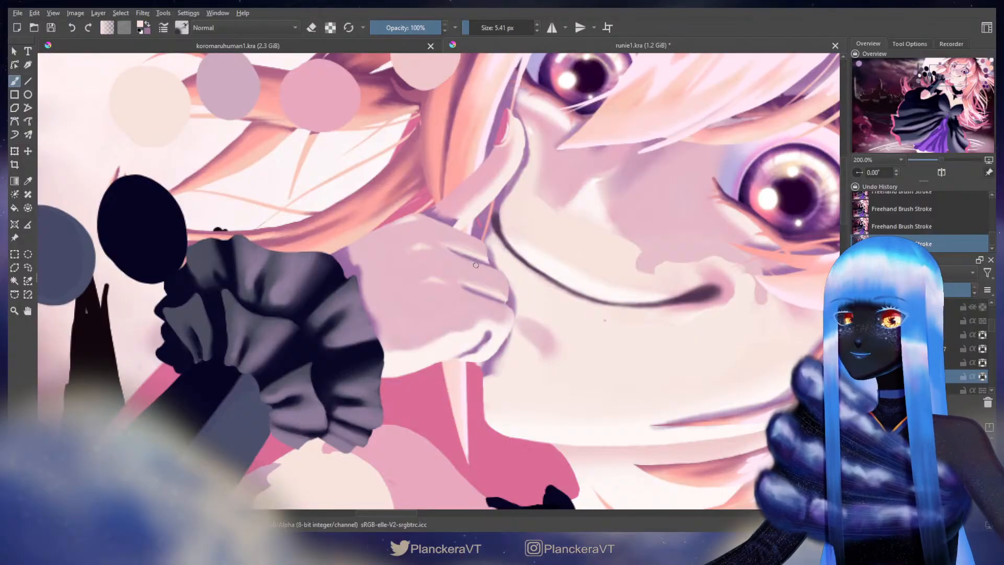
left_click_drag(454, 256, 487, 267)
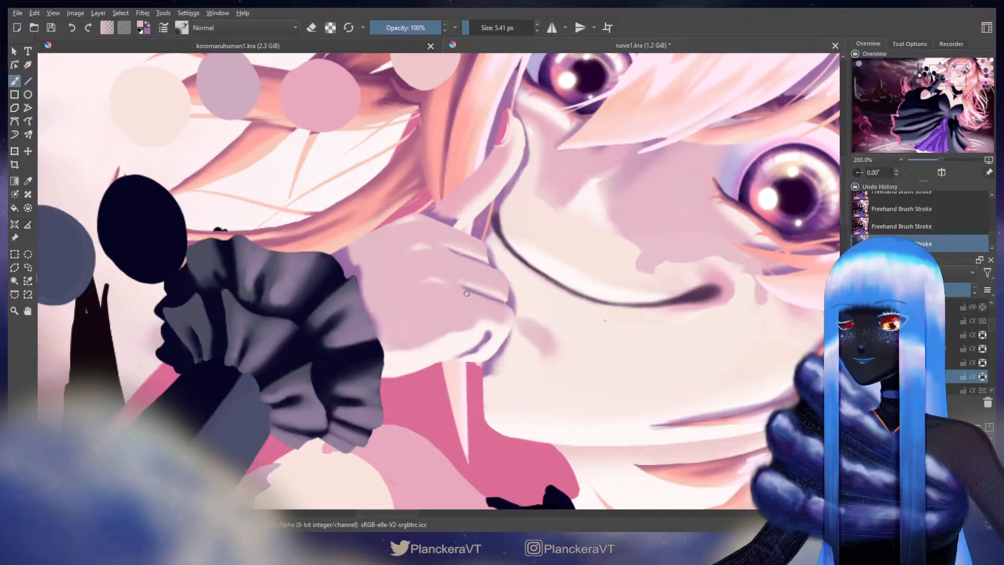
left_click_drag(459, 286, 479, 300, "shift")
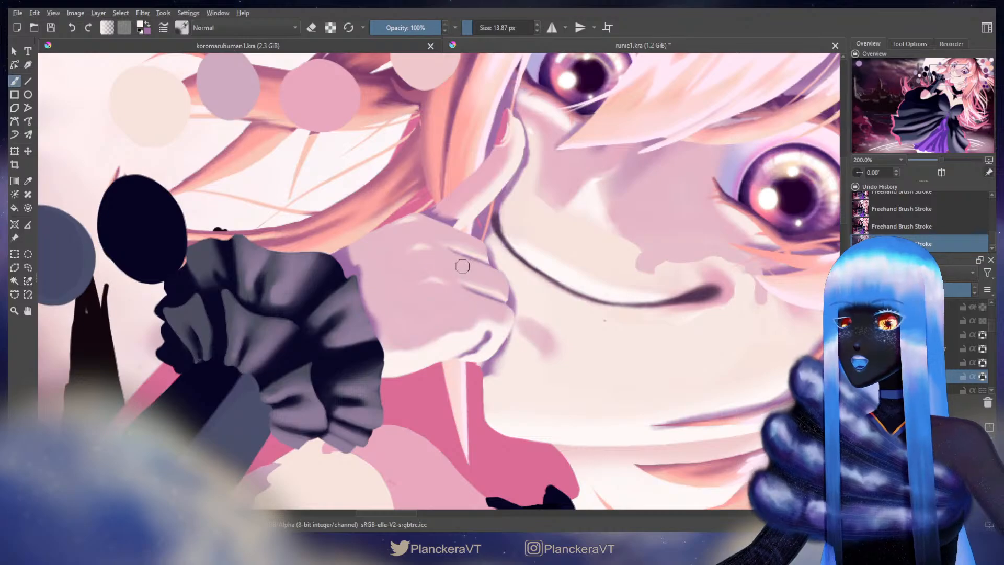
Soften the shading across the curled fingers with broad strokes, reducing the brush from 37.98 to 24.02 px
left_click_drag(462, 267, 487, 270, "shift")
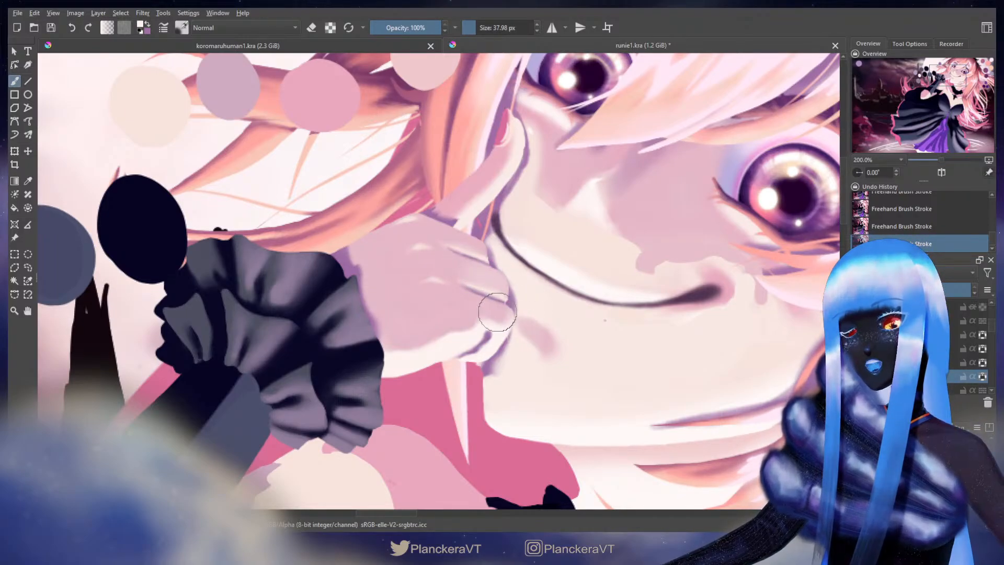
left_click_drag(475, 243, 467, 241, "shift")
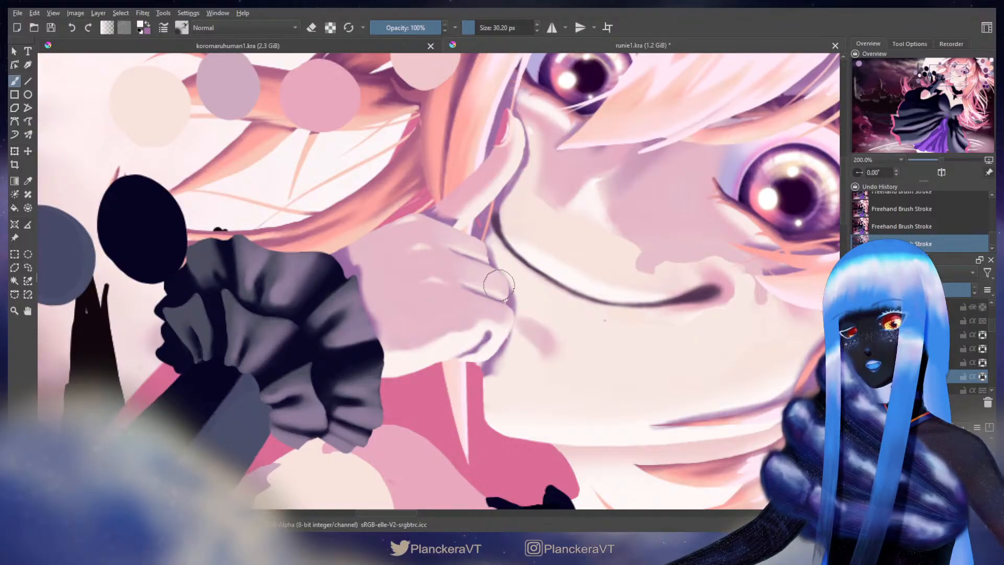
left_click(451, 303, "ctrl")
left_click_drag(454, 264, 447, 264, "shift")
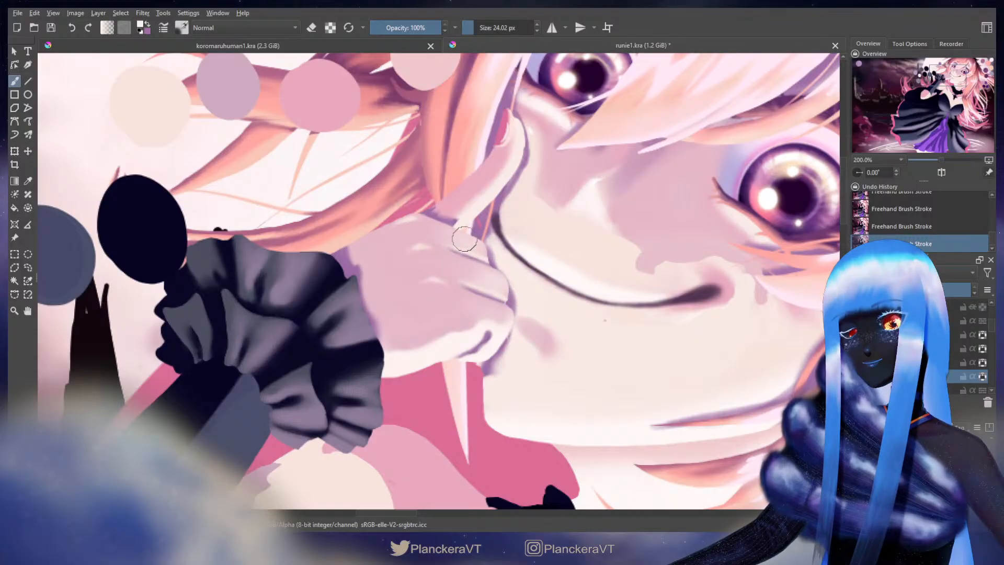
left_click_drag(513, 226, 527, 283)
Shade the base of the pointing finger with sampled pink and purple tones, using the brush at 29.55 and 4.79 px
key("e")
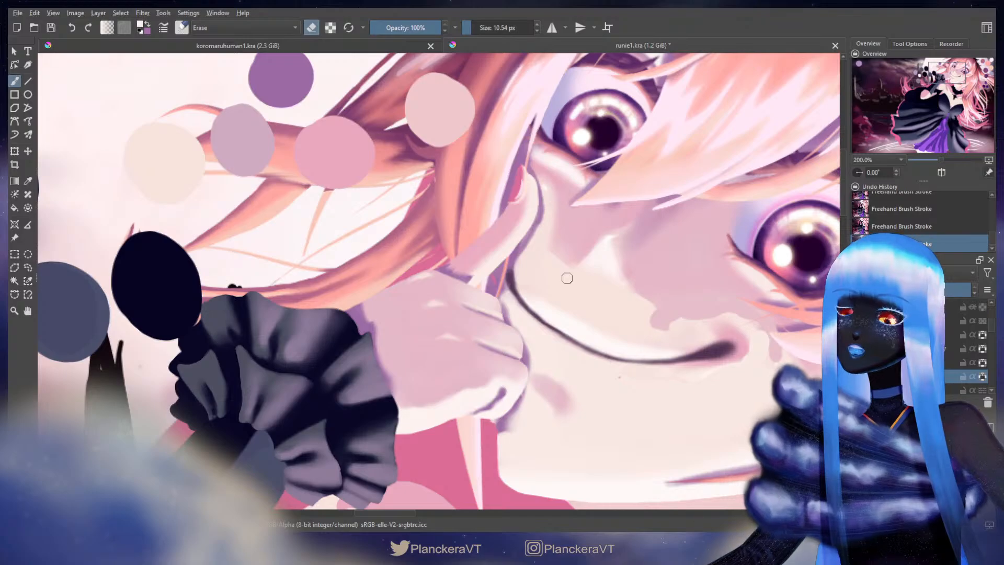
key("e")
left_click(470, 263, "ctrl")
left_click_drag(455, 262, 471, 261)
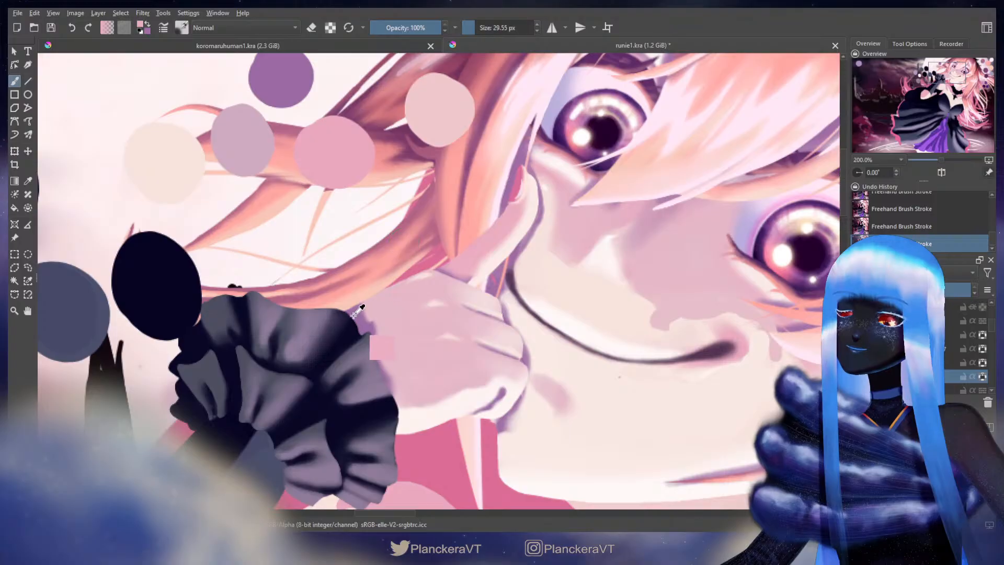
mouse_move(447, 271)
left_mouse_down()
mouse_move(426, 271)
mouse_move(467, 281)
left_mouse_up()
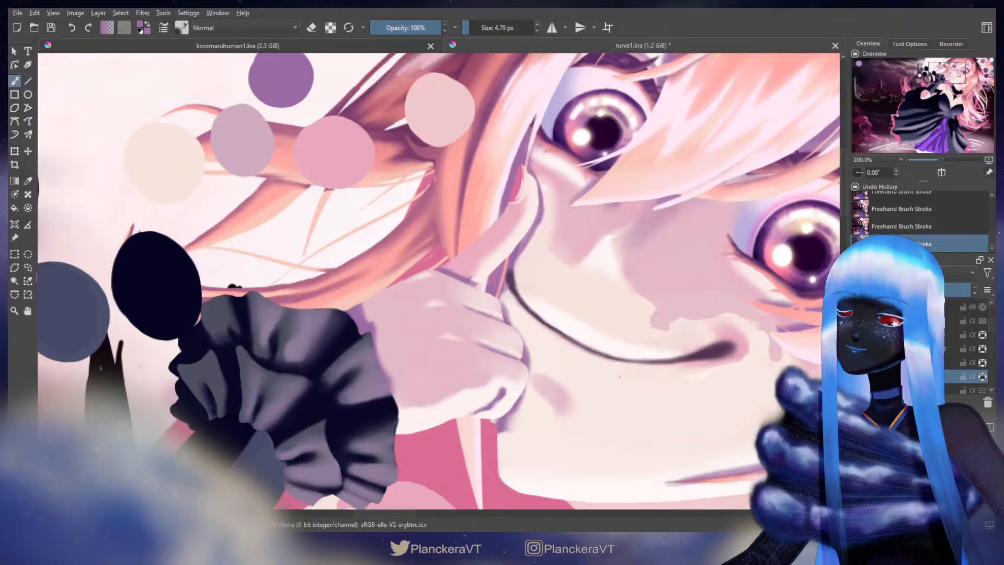
Refine the edge and shading of the pointing finger with sampled pale tones at 7.63 px
left_click(471, 286, "ctrl")
left_click_drag(450, 268, 463, 267)
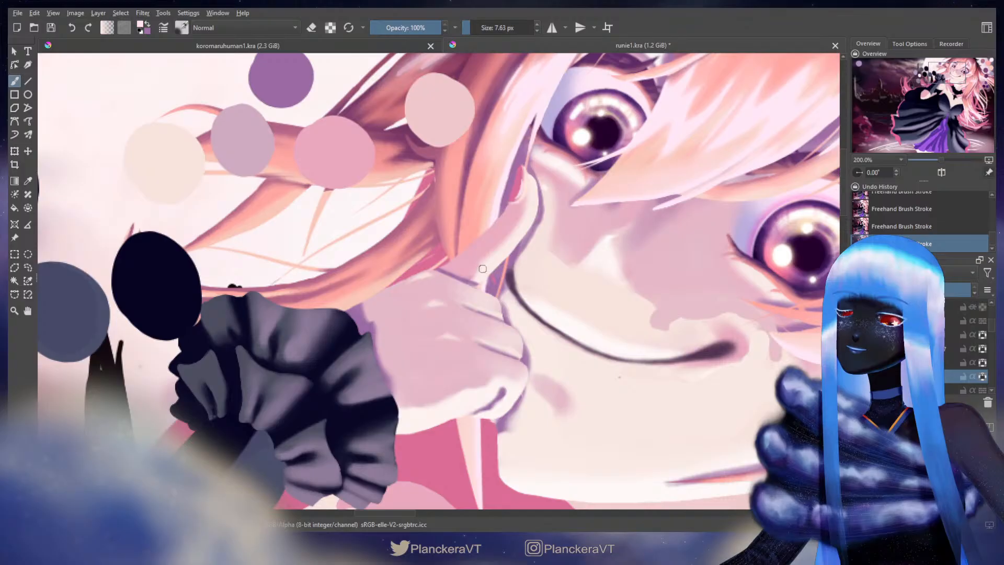
left_click(489, 233, "ctrl")
left_click_drag(495, 229, 501, 229)
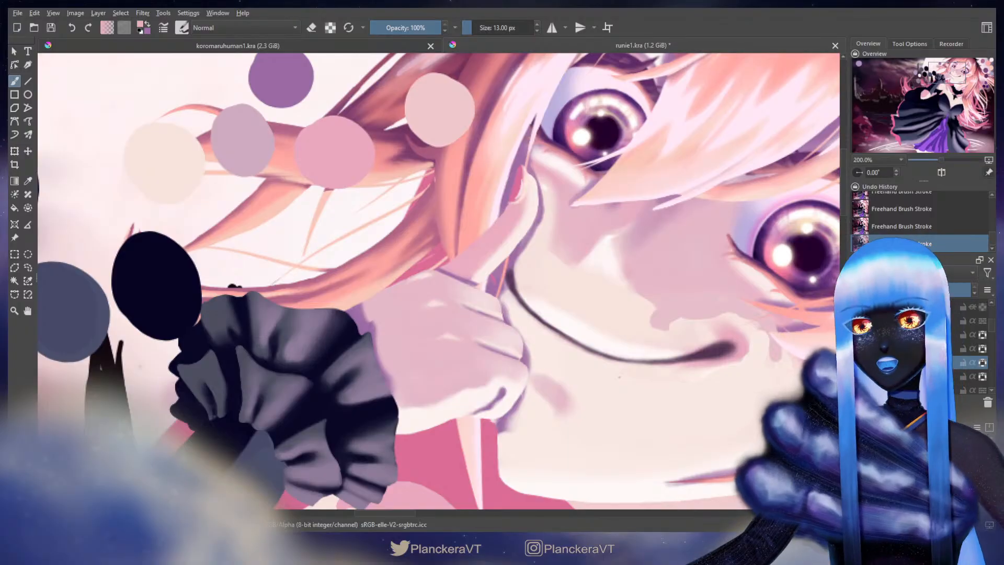
Try a 13.00 px brush stroke beneath the lowest curled finger, and undo it
key("/")
left_click_drag(483, 421, 491, 319)
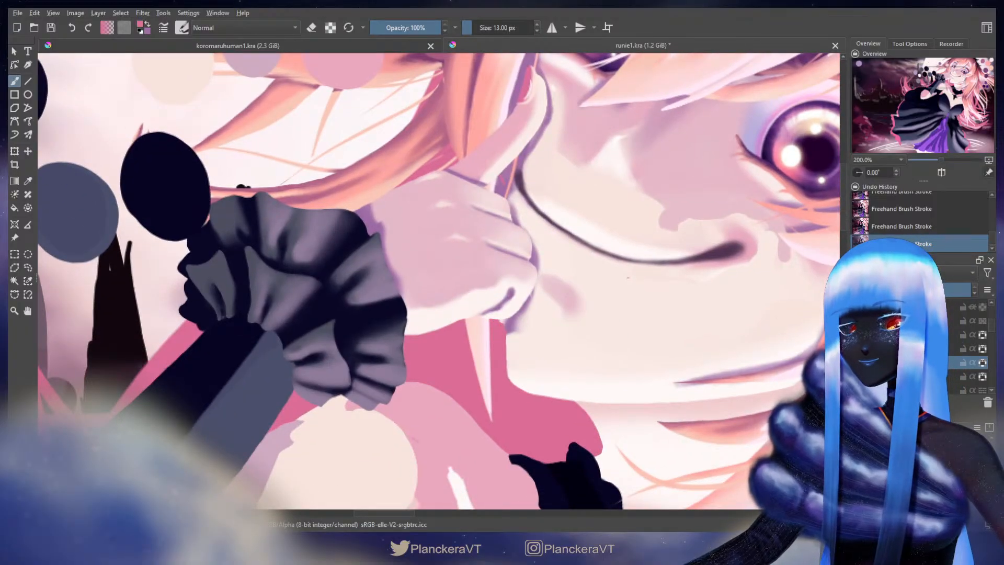
left_click_drag(489, 308, 490, 321)
key("ctrl+z")
key("ctrl+z")
Add a pale 13.00 px stroke by the lowest fingertip and invert the fingernail layer's colours to green
left_click_drag(535, 102, 513, 226)
left_click(514, 205, "ctrl")
left_click_drag(533, 305, 526, 154)
left_click_drag(477, 288, 458, 296)
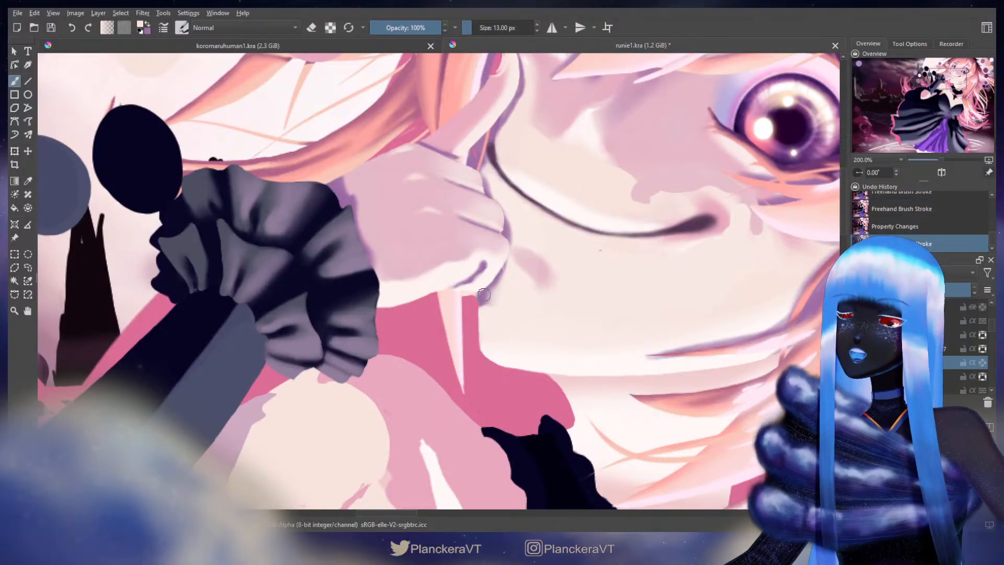
left_click_drag(493, 73, 506, 57)
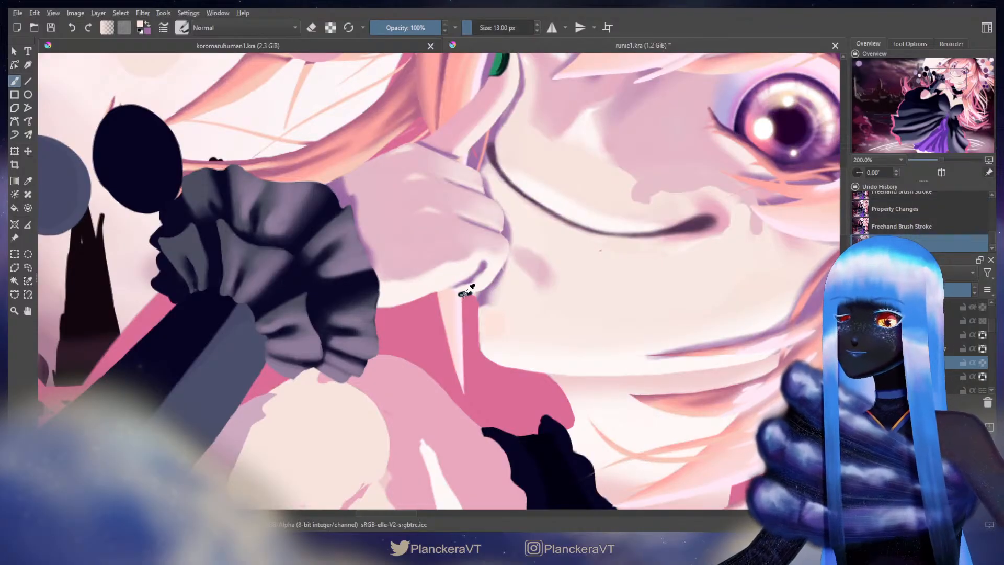
Paint a small dark green fingernail under the lowest curled fingertip at 13.00 px
left_click_drag(467, 293, 460, 294)
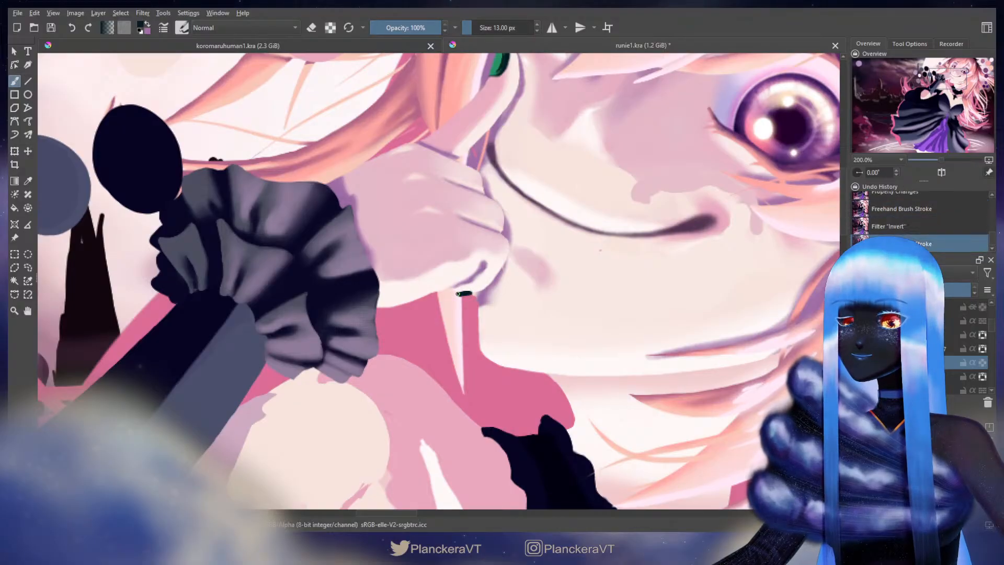
left_click_drag(457, 294, 469, 292)
left_click(466, 289)
Trim the edges of the small dark green fingernail with the eraser at 10.54 px and undo the last stroke
key("e")
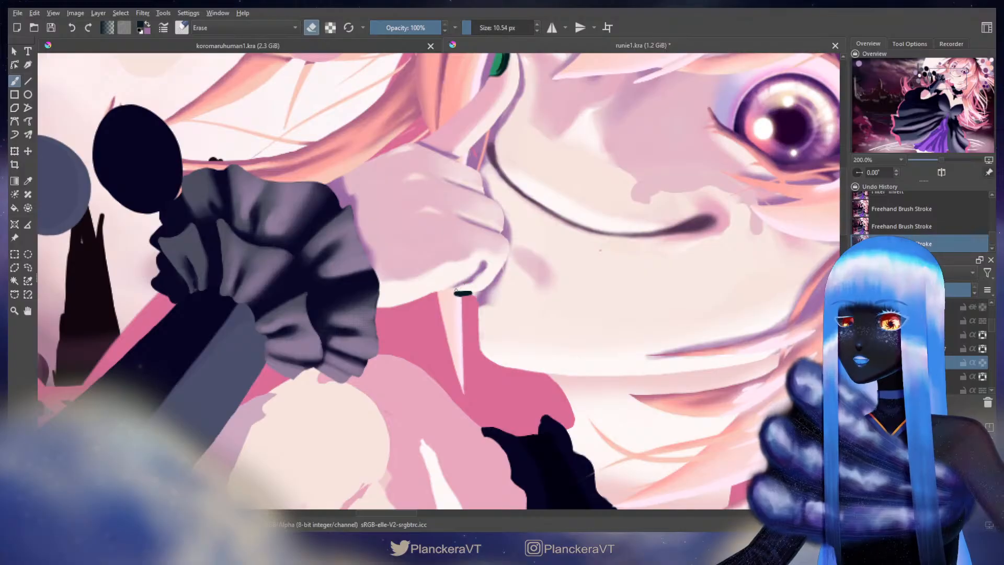
left_click(458, 292)
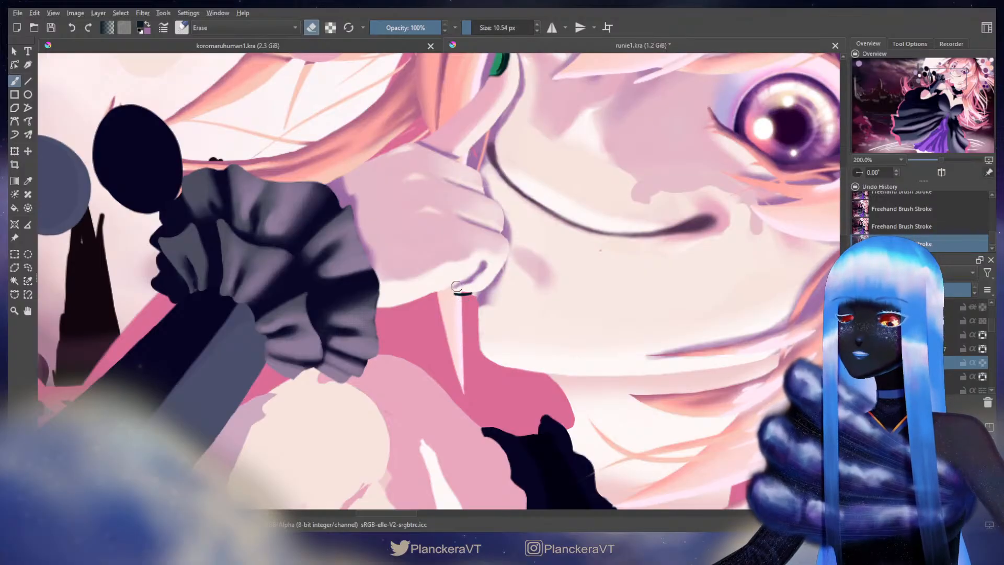
key("e")
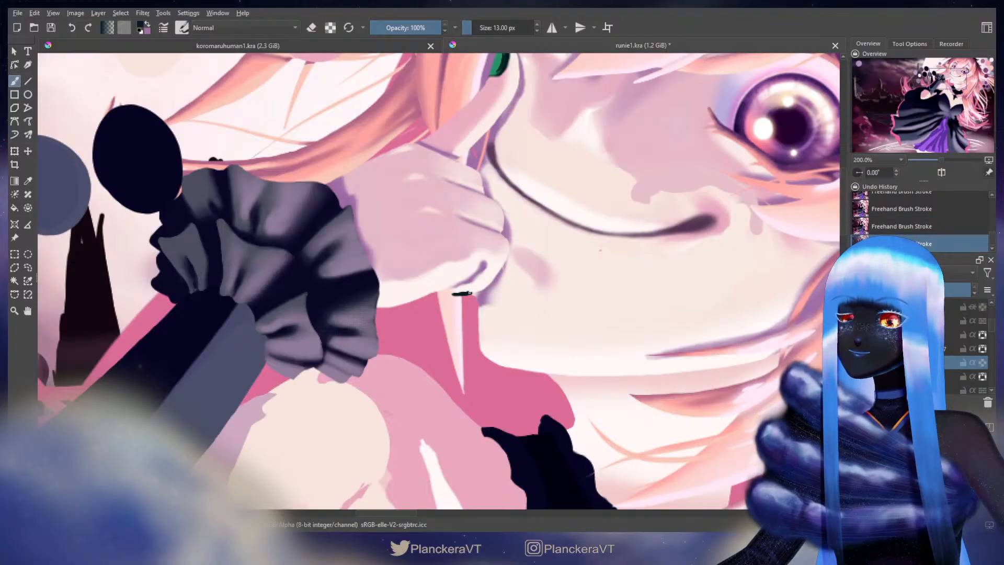
key("e")
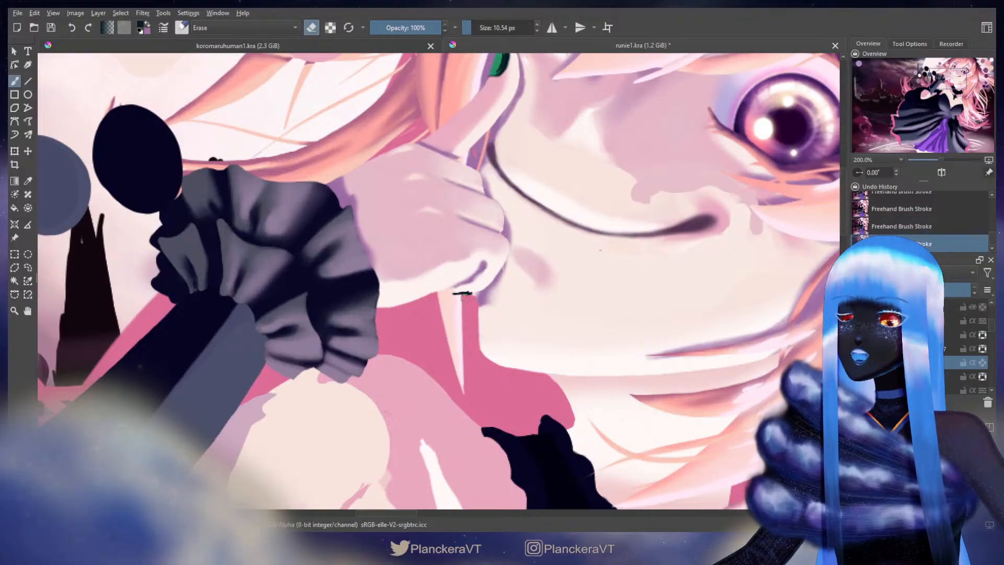
left_click(463, 297)
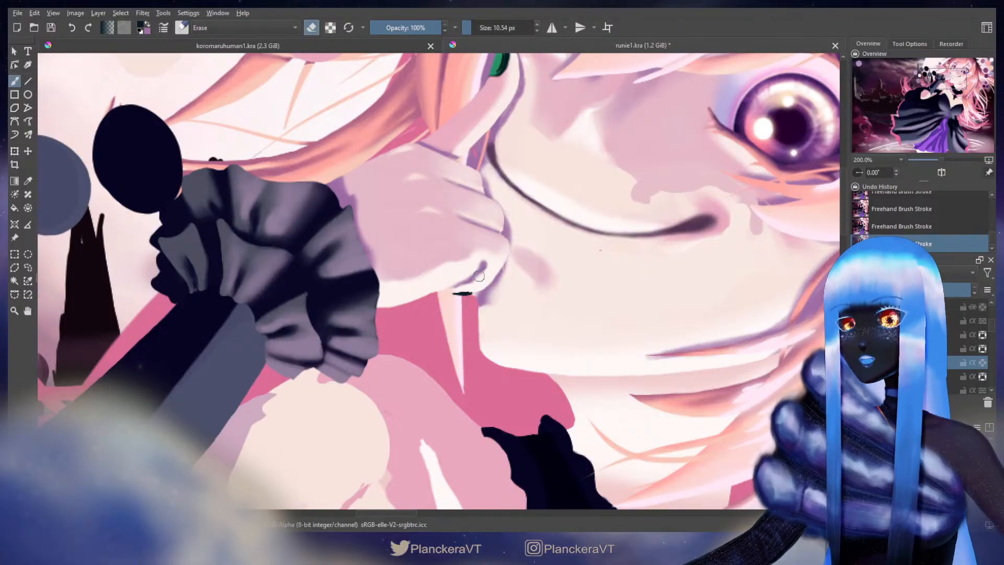
key("ctrl+z")
Show the hidden shading and lighting layers over the character and the layer with the large foreground bat
scroll(479, 275, "down", 5)
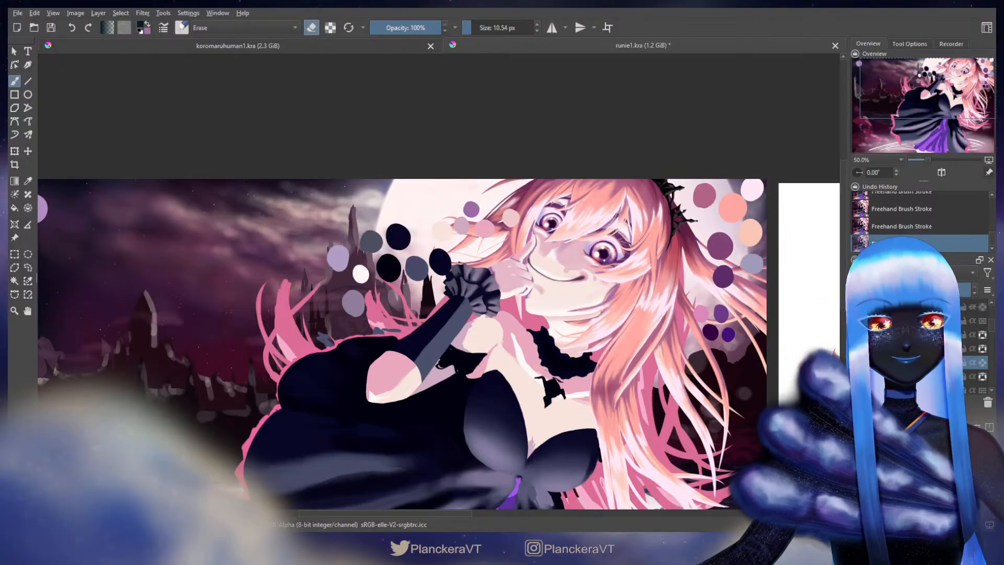
scroll(923, 347, "up", 2)
left_click(858, 347)
left_click(858, 333)
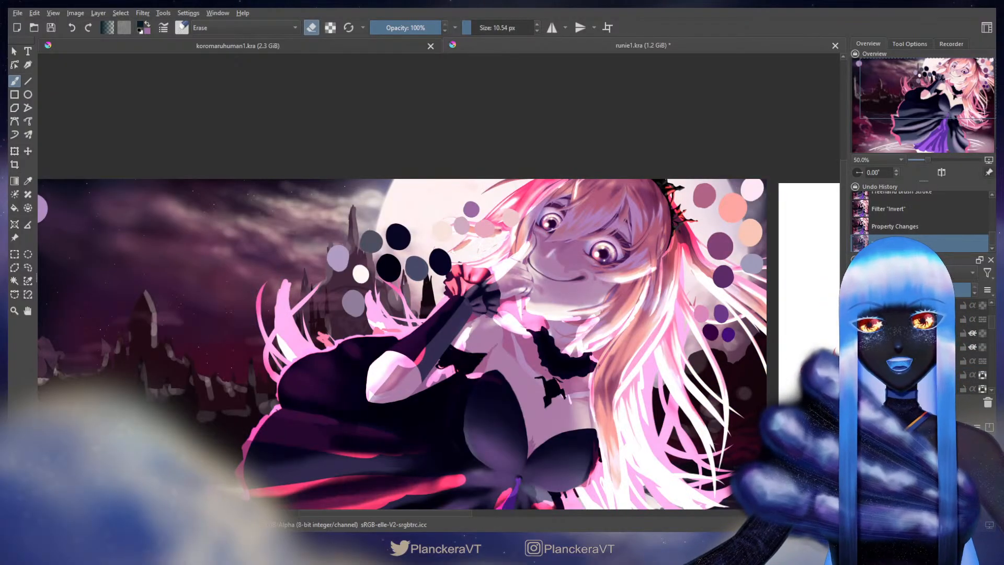
scroll(923, 348, "up", 3)
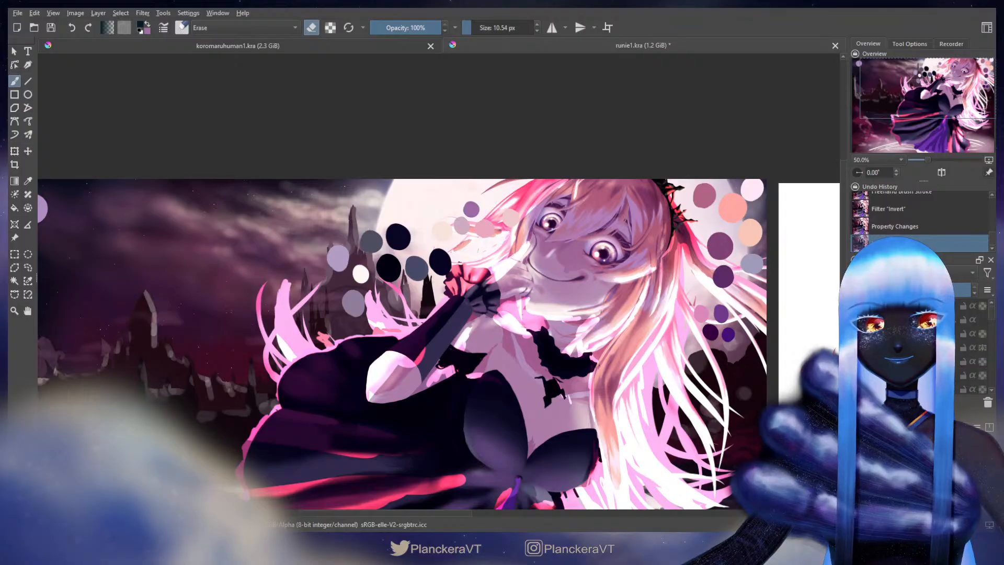
left_click(858, 347)
scroll(686, 355, "down", 2)
left_click_drag(687, 386, 625, 321)
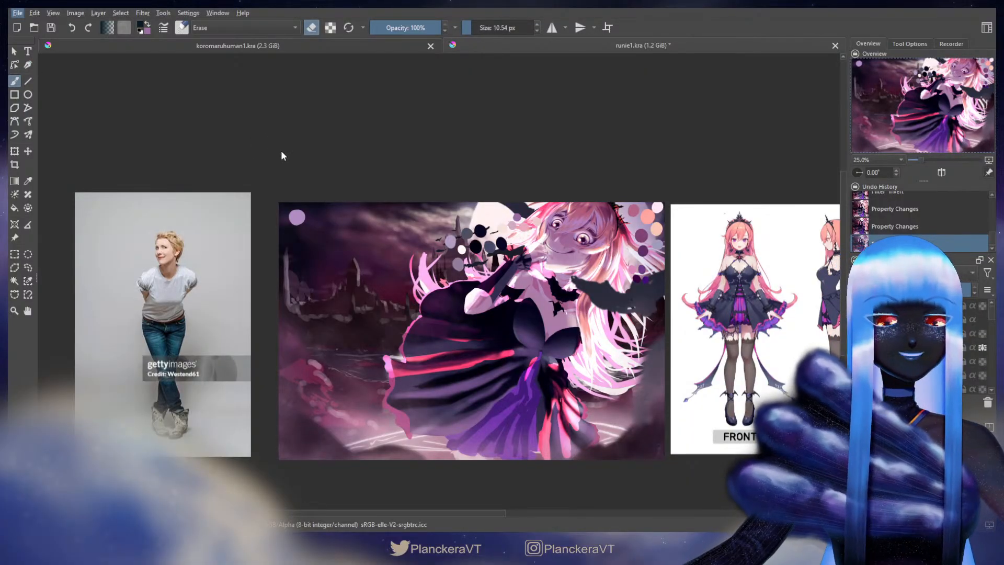
Save the illustration, hide the colour swatch circles, and save it again
key("ctrl+s")
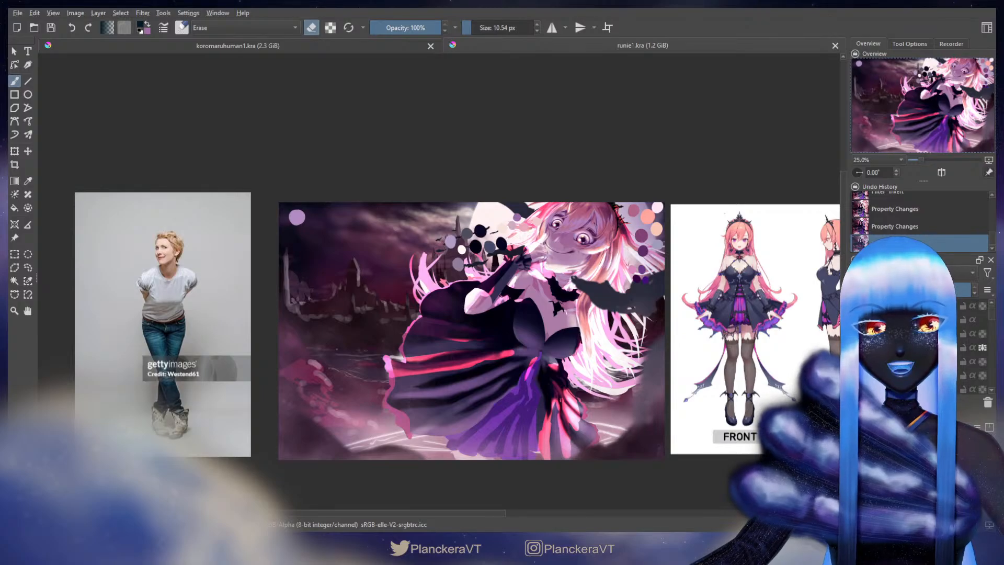
left_click(857, 305)
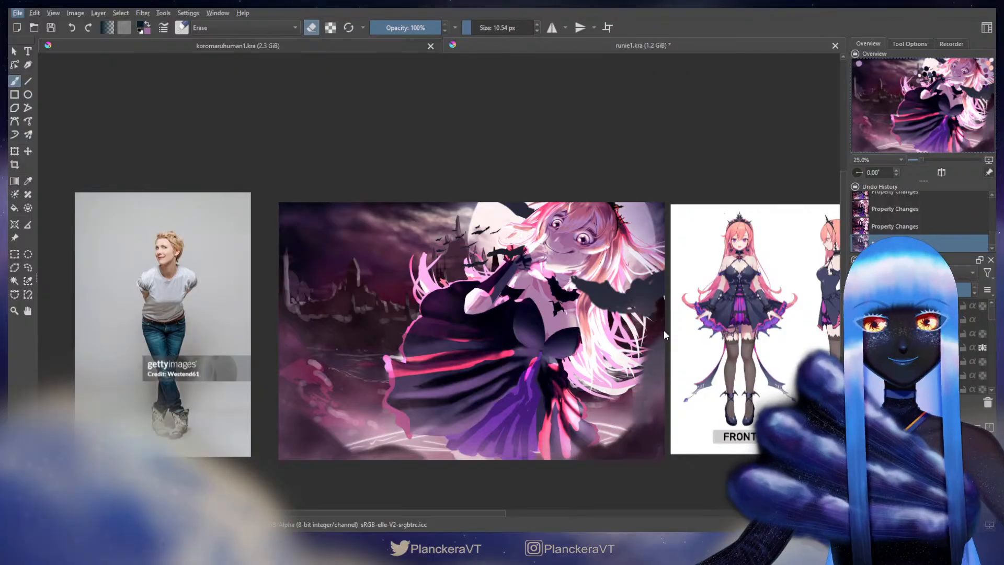
key("ctrl+s")
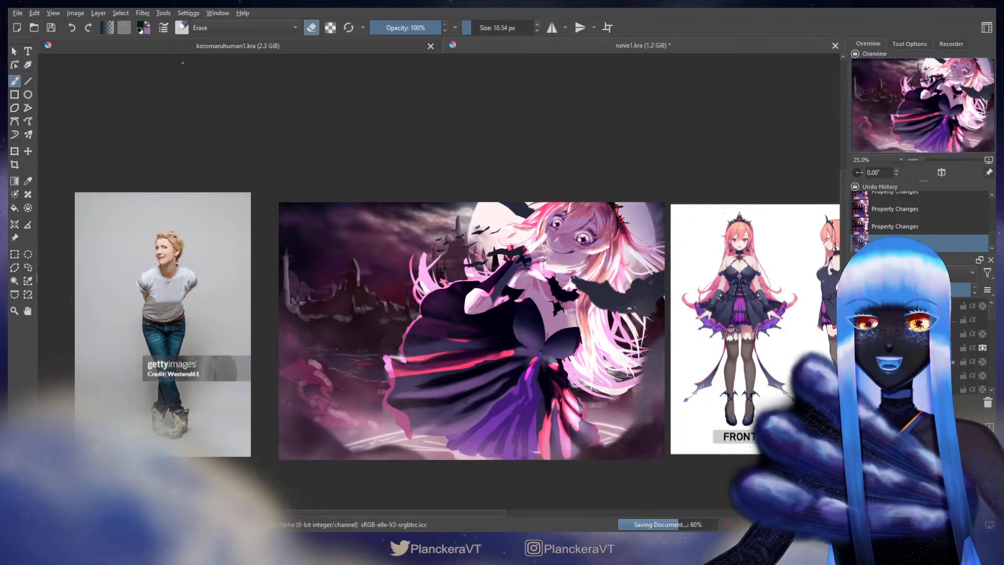